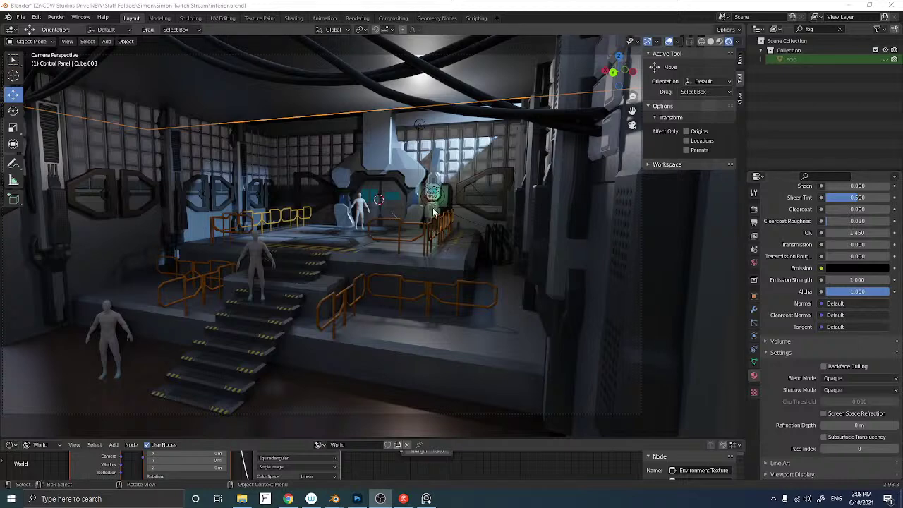
Examine the sci-fi interior around the stairs and door from the perspective, back orthographic and camera views
middle_click_drag(277, 303, 302, 278)
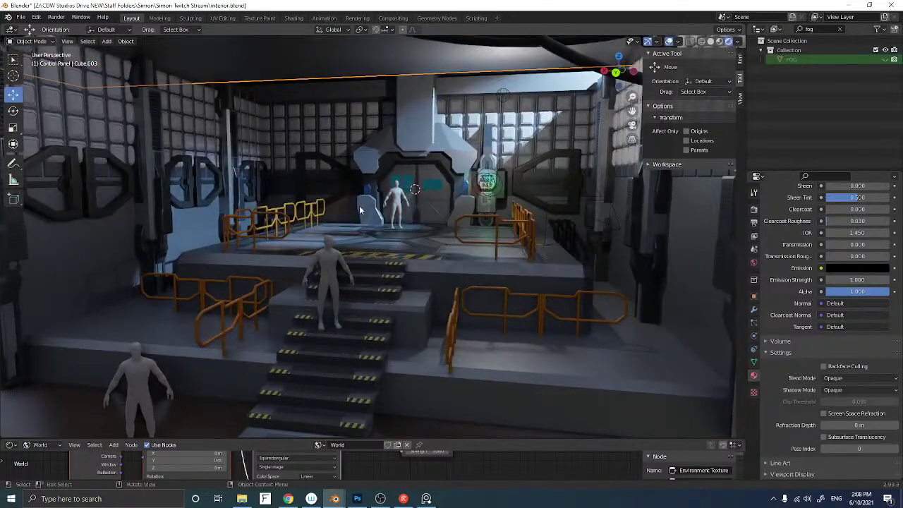
scroll(354, 223, "up", 3)
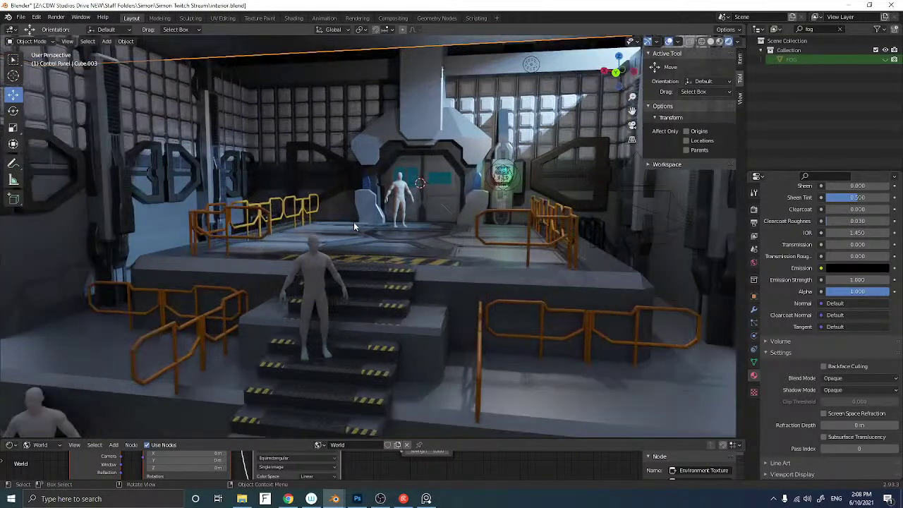
mouse_move(354, 223)
middle_mouse_down()
mouse_move(362, 225)
mouse_move(348, 223)
mouse_move(349, 250)
mouse_move(360, 233)
middle_mouse_up()
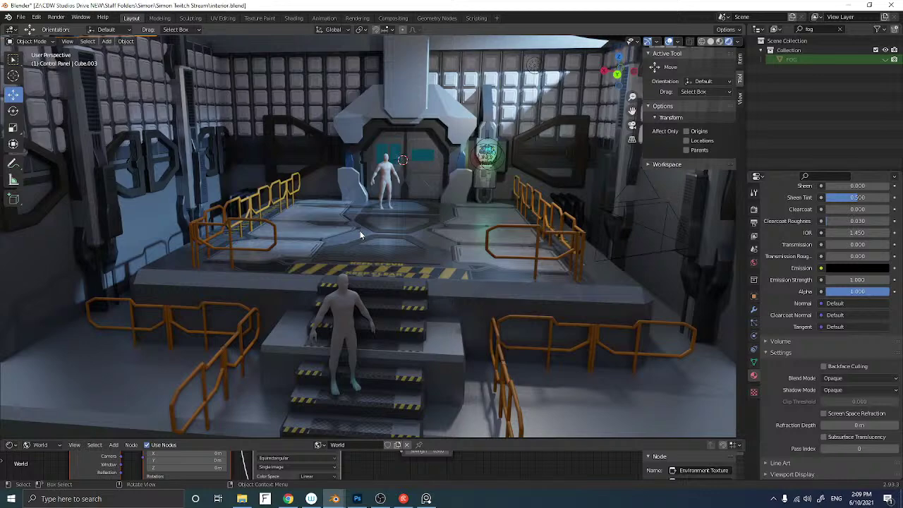
mouse_move(360, 236)
middle_mouse_down()
mouse_move(351, 241)
mouse_move(363, 242)
middle_mouse_up()
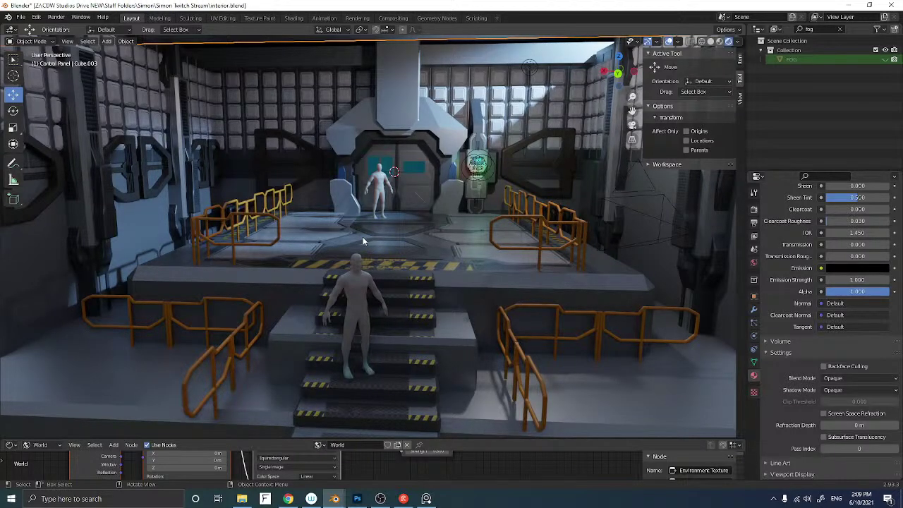
middle_click_drag(364, 236, 358, 235)
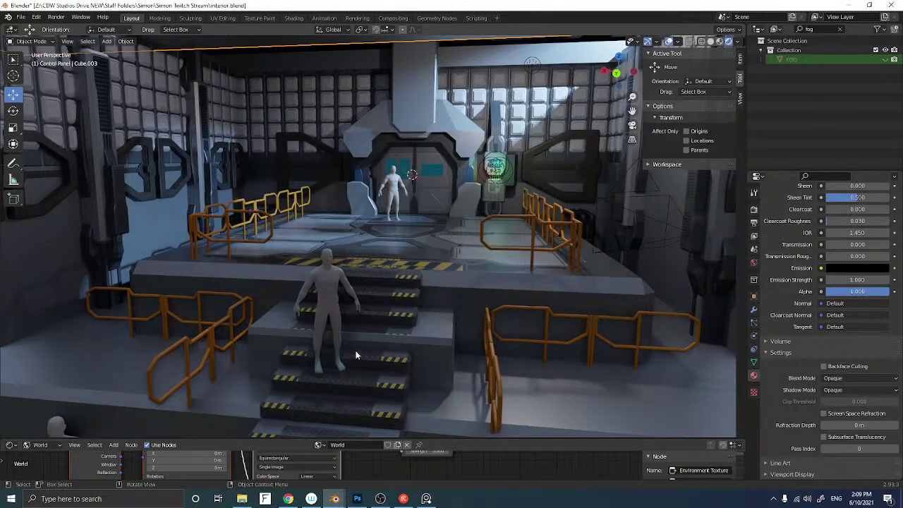
middle_click_drag(358, 244, 379, 231)
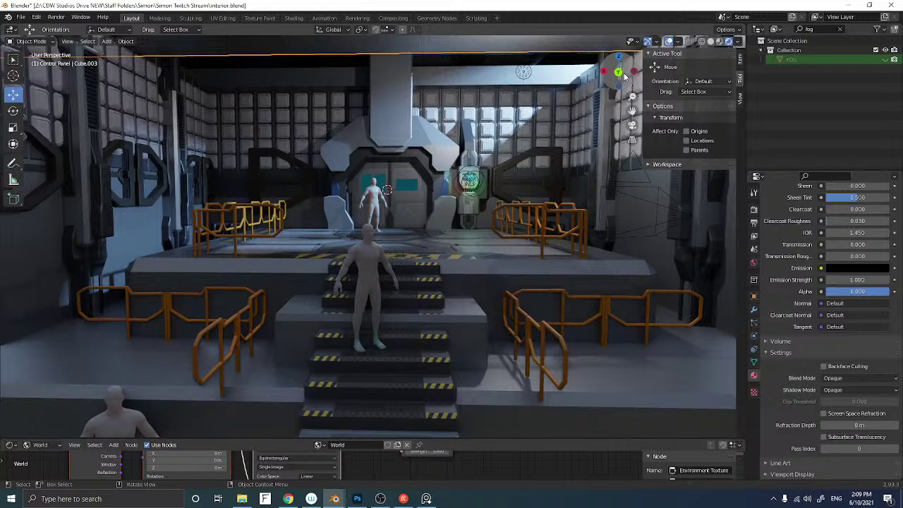
left_click(619, 72)
scroll(313, 236, "up", 3)
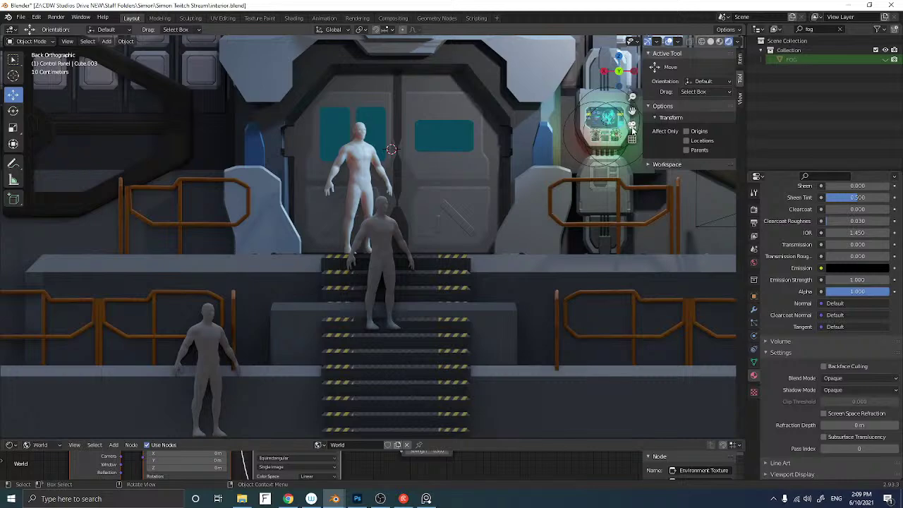
left_click(632, 125)
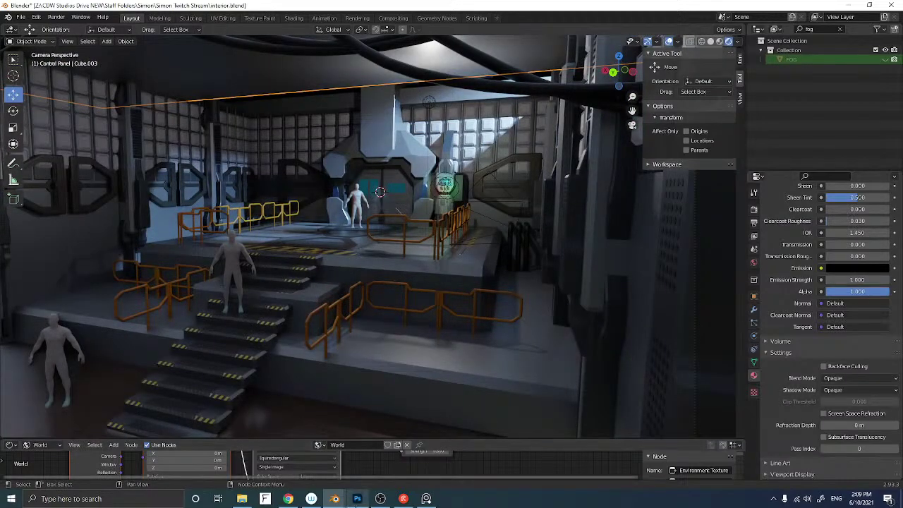
Switch to Photoshop, clear the selection in door_layout.psd and review the whole door decal layout
left_click(355, 453)
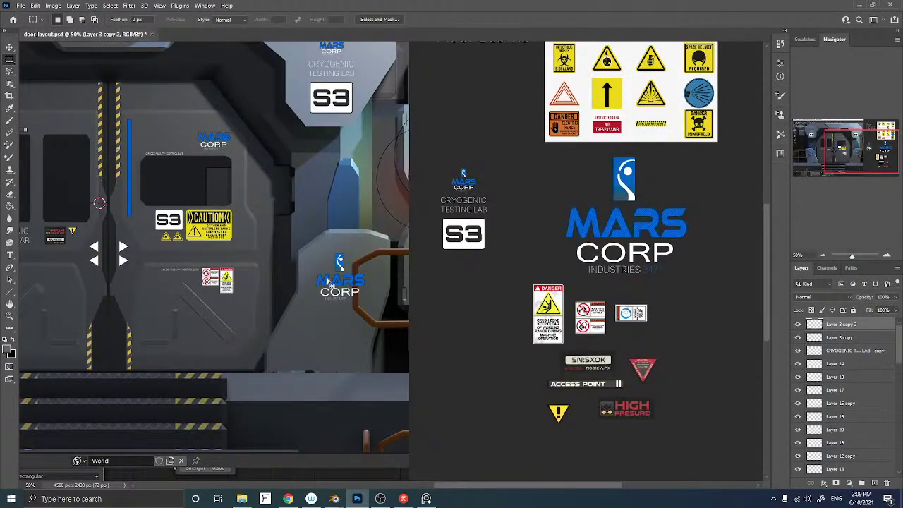
key("ctrl+minus")
key("ctrl+minus")
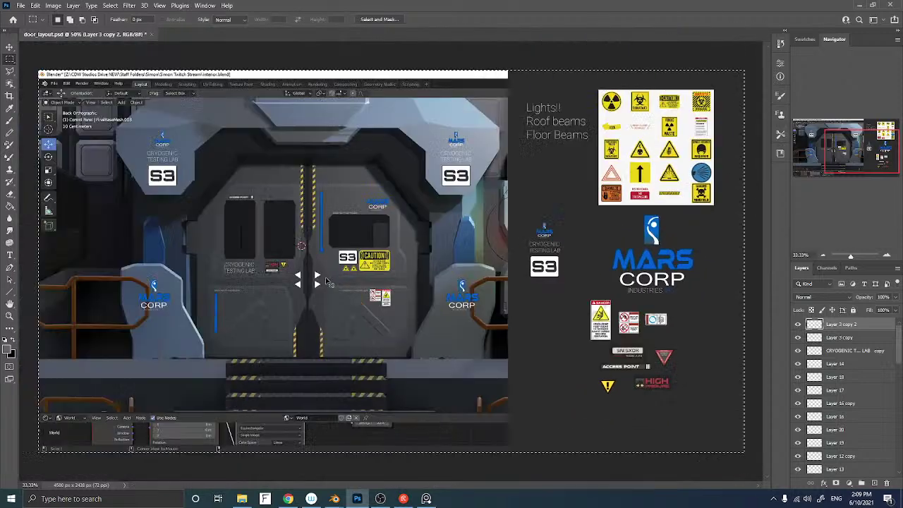
key("v")
key("ctrl+d")
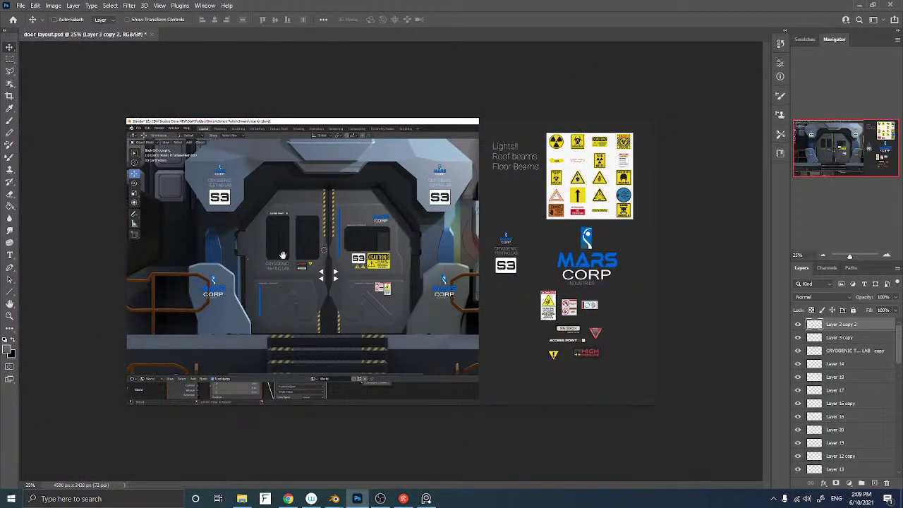
key("f")
key("f")
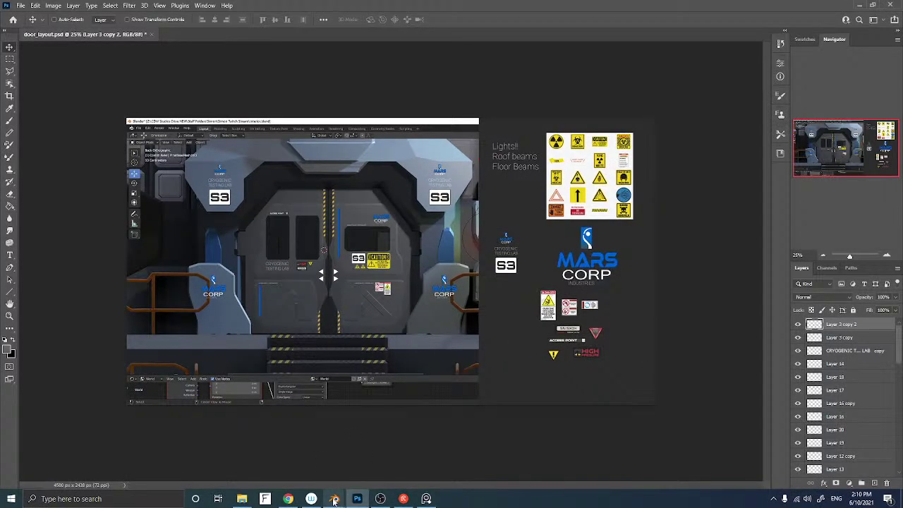
Switch to the props.blend window in Blender and examine the small mechanical props beside the plain cube
mouse_move(335, 500)
left_click(282, 455)
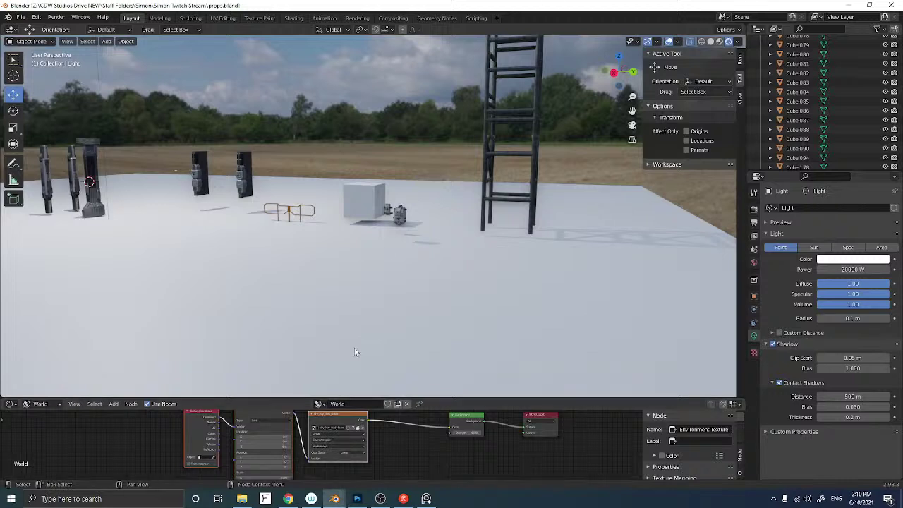
middle_click_drag(296, 231, 469, 252)
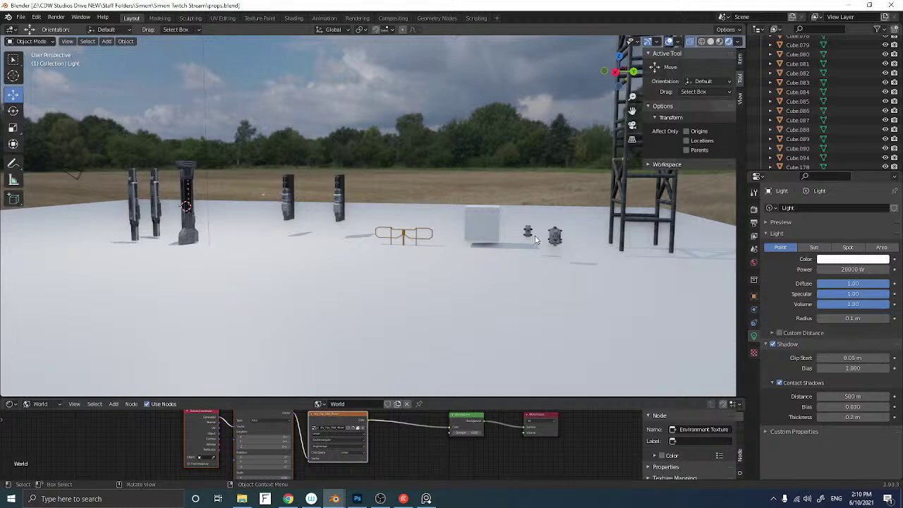
scroll(534, 239, "up", 3)
middle_click_drag(540, 243, 415, 234, "shift")
scroll(412, 232, "up", 3)
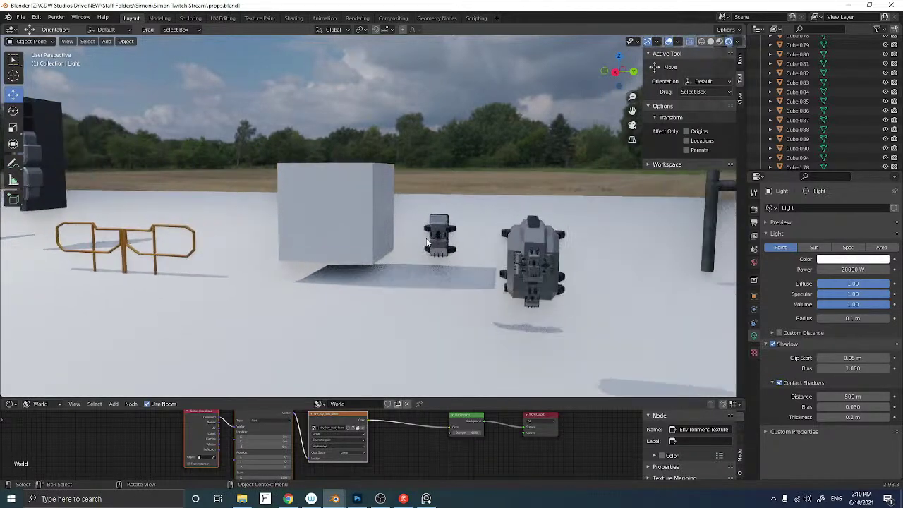
scroll(425, 243, "up", 3)
middle_click_drag(440, 244, 323, 179, "shift")
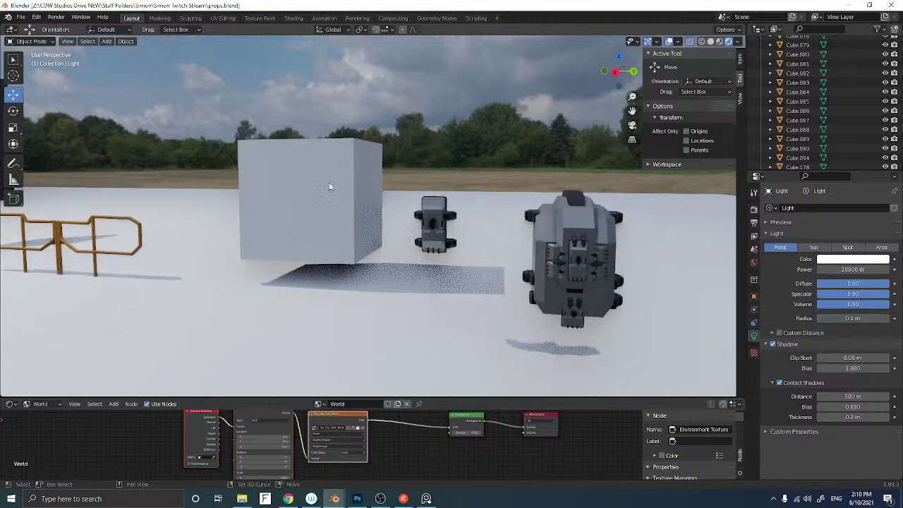
middle_click_drag(430, 232, 443, 232)
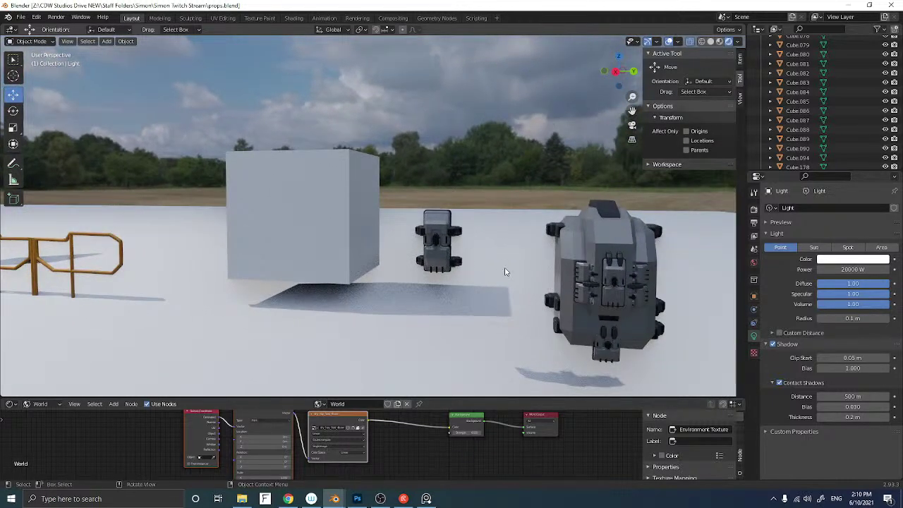
left_click(437, 246)
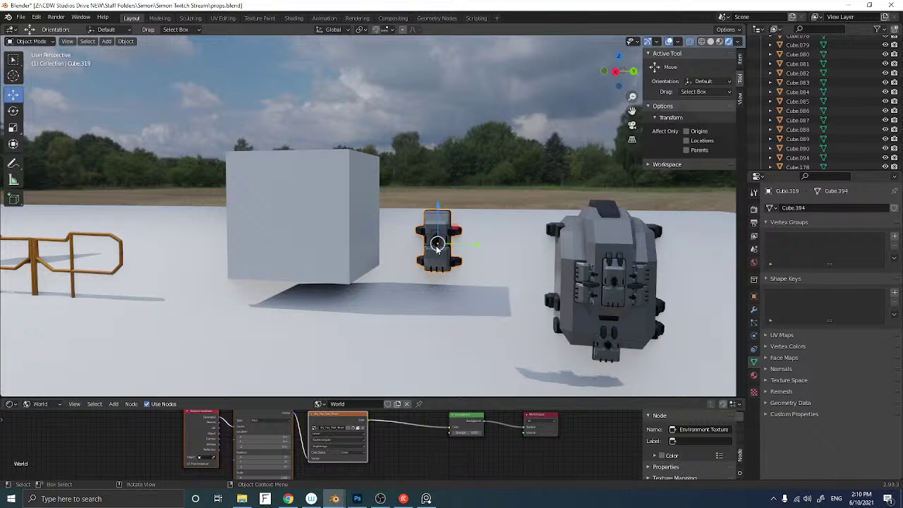
left_click(615, 282)
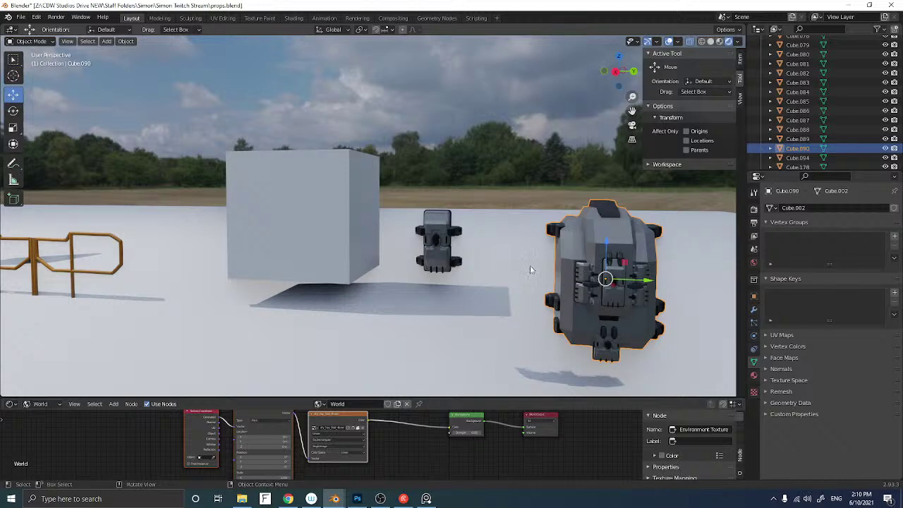
scroll(498, 266, "down", 5)
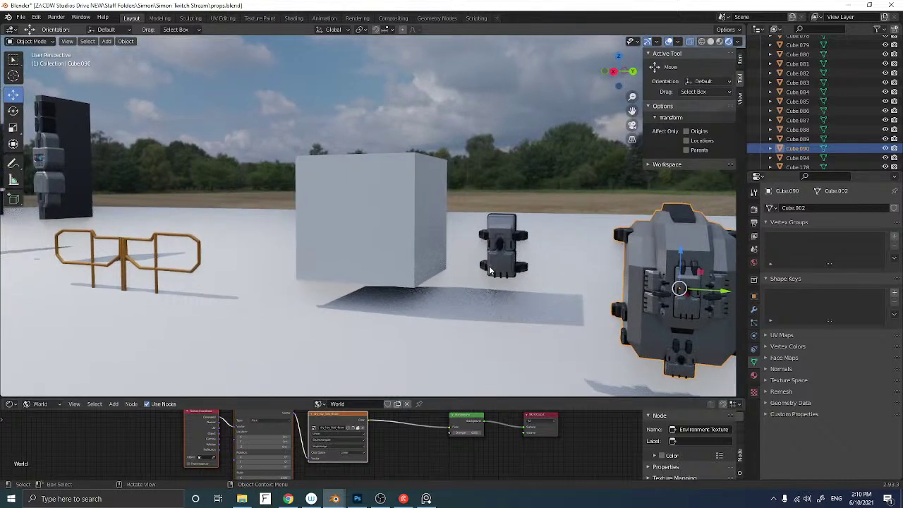
scroll(500, 267, "down", 2)
middle_click_drag(489, 263, 328, 256)
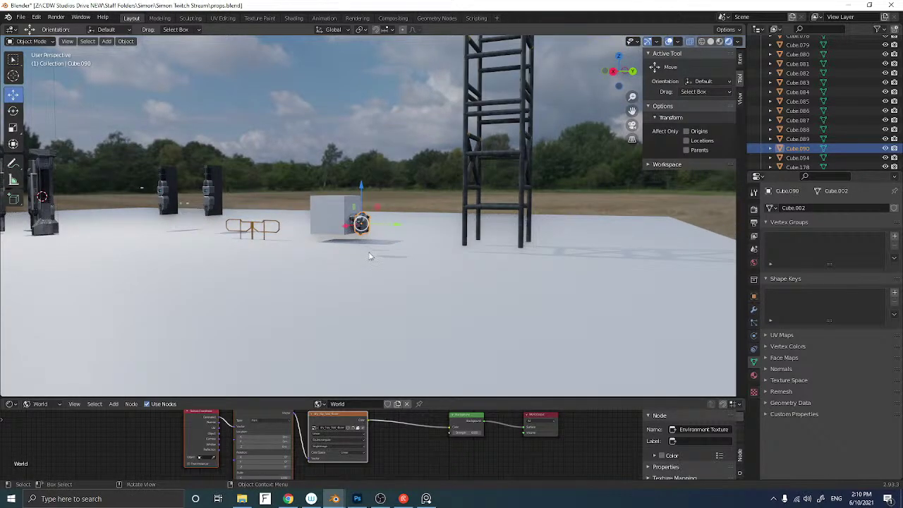
scroll(373, 261, "up", 3)
middle_click_drag(358, 242, 357, 258)
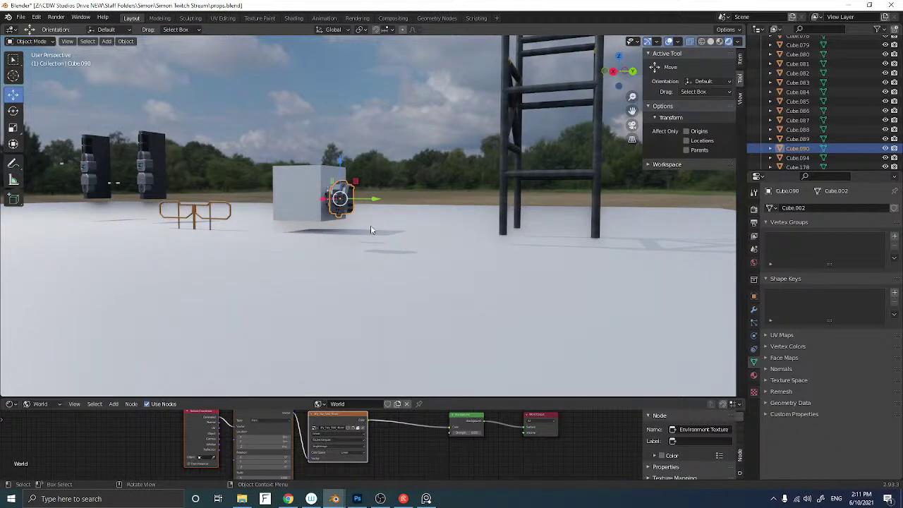
Move the plain cube clear of the mechanical props and scale it down uniformly
left_click(303, 196)
middle_click_drag(304, 196, 328, 232)
key("g")
key("x")
left_click(188, 211)
left_click_drag(188, 212, 446, 270)
key("s")
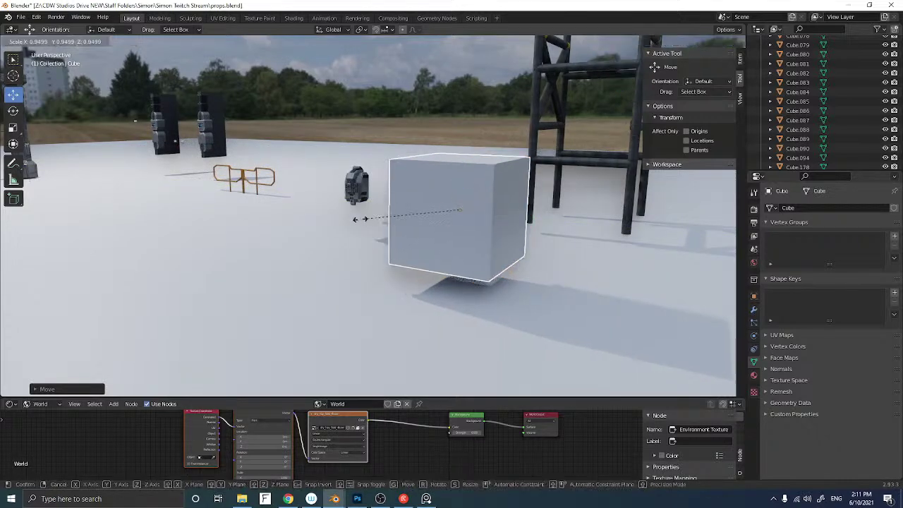
left_click(411, 231)
middle_click_drag(411, 231, 388, 225)
Stretch the cube along the Y axis and flatten it along Z into a long, thin slab
left_click(12, 127)
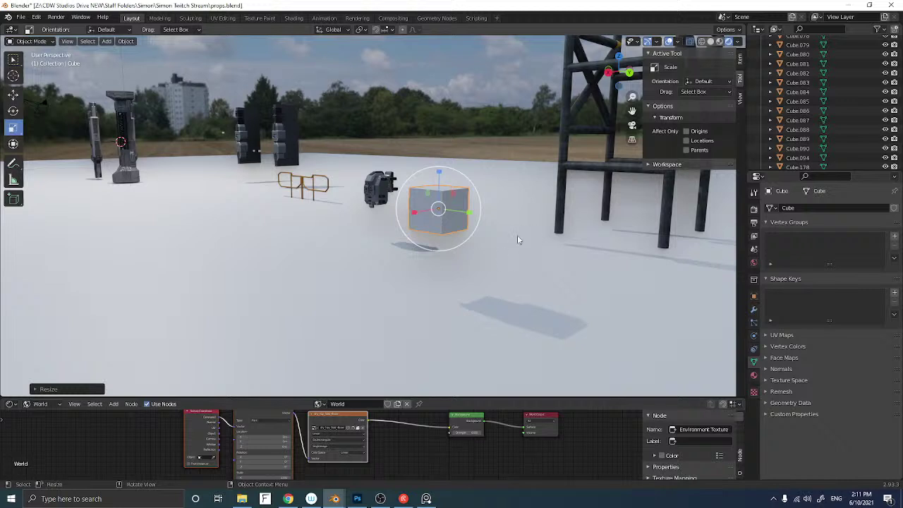
left_click_drag(470, 215, 525, 225)
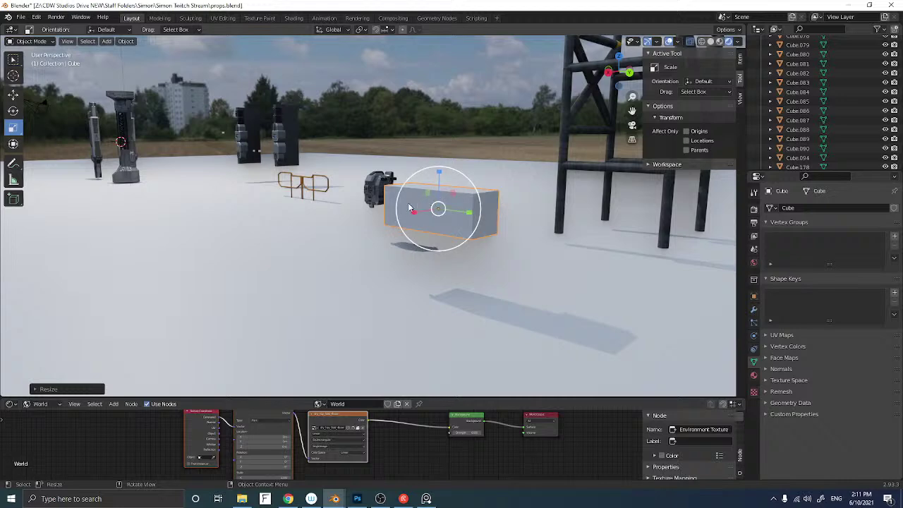
scroll(416, 205, "up", 3)
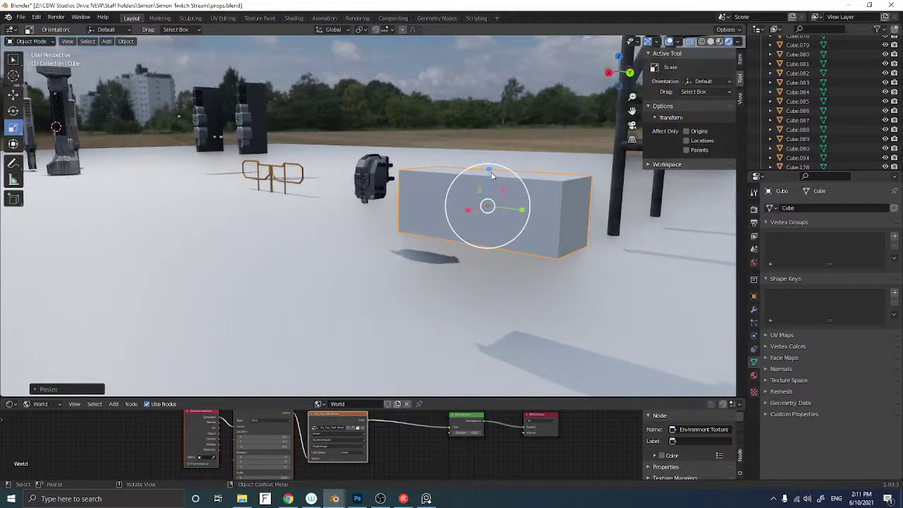
left_click_drag(490, 171, 483, 200)
middle_click_drag(482, 198, 390, 204)
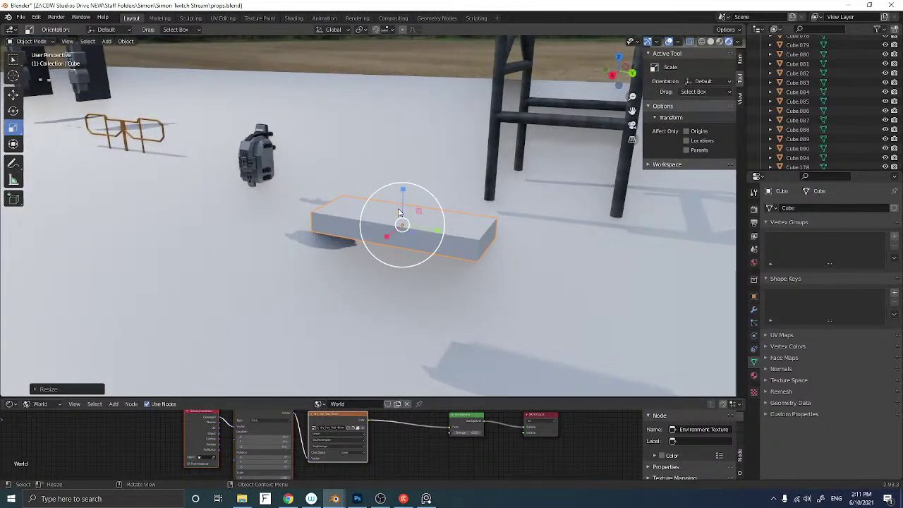
middle_click_drag(365, 210, 328, 186)
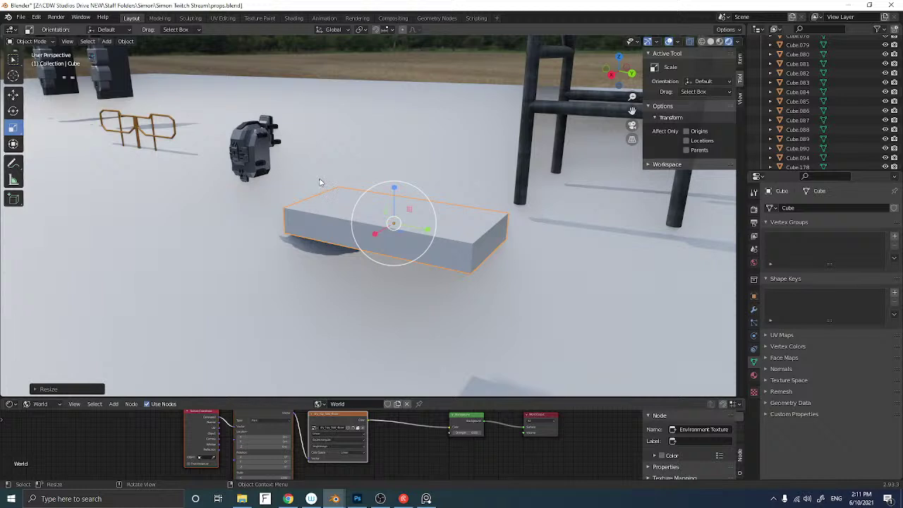
Apply the object transform to the slab
right_click(338, 210)
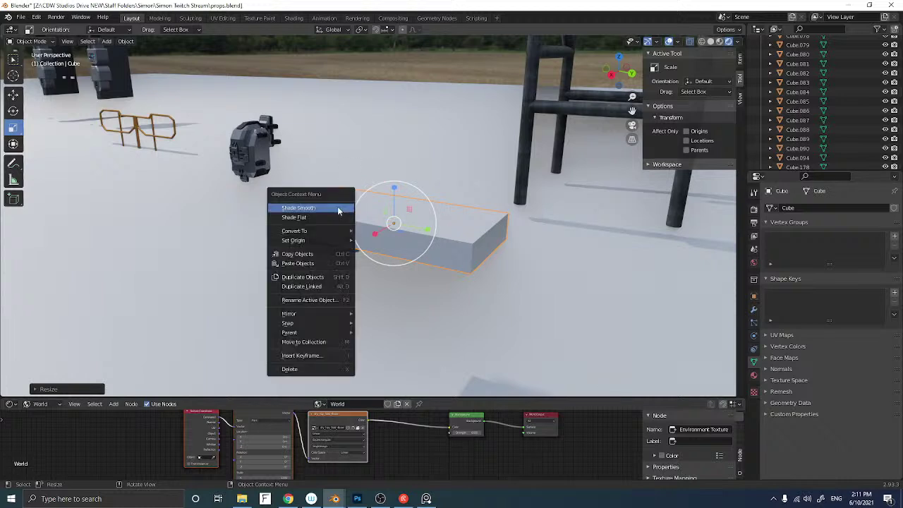
left_click(476, 220)
left_click(423, 231)
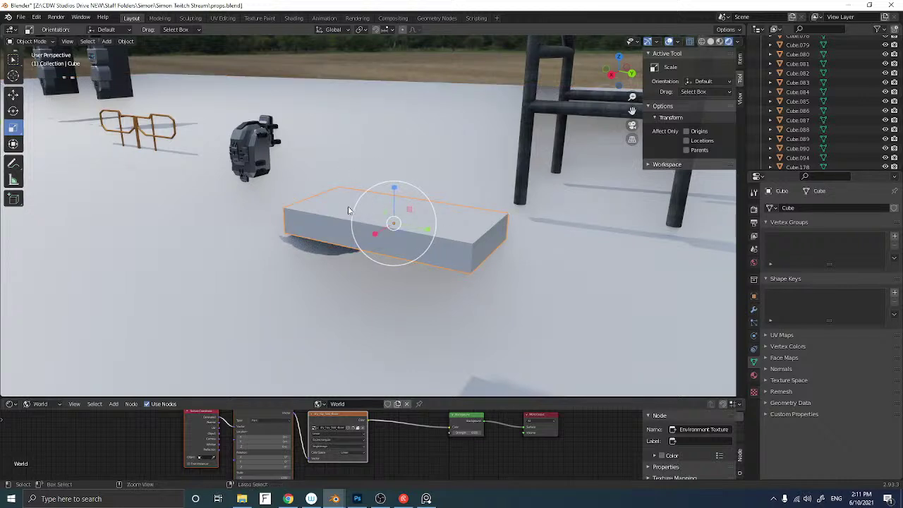
key("ctrl+a")
left_click(329, 243)
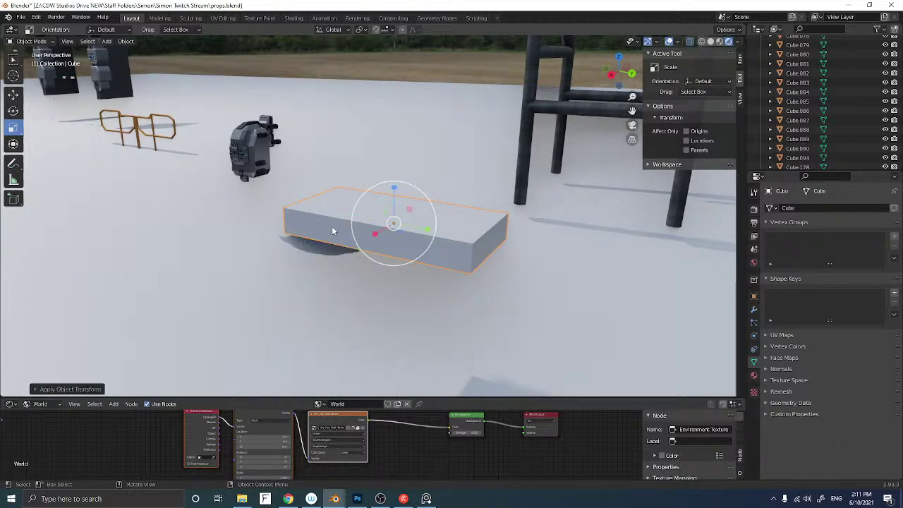
Bevel all edges of the slab with a narrow chamfer in Edit Mode and return to Object Mode
key("Tab")
key("ctrl+b")
left_click(327, 223)
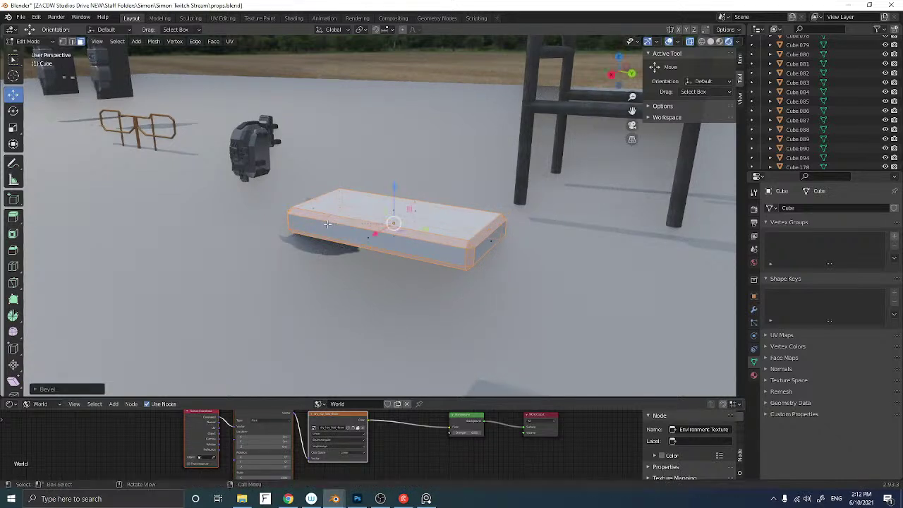
key("Tab")
middle_click_drag(327, 216, 322, 220)
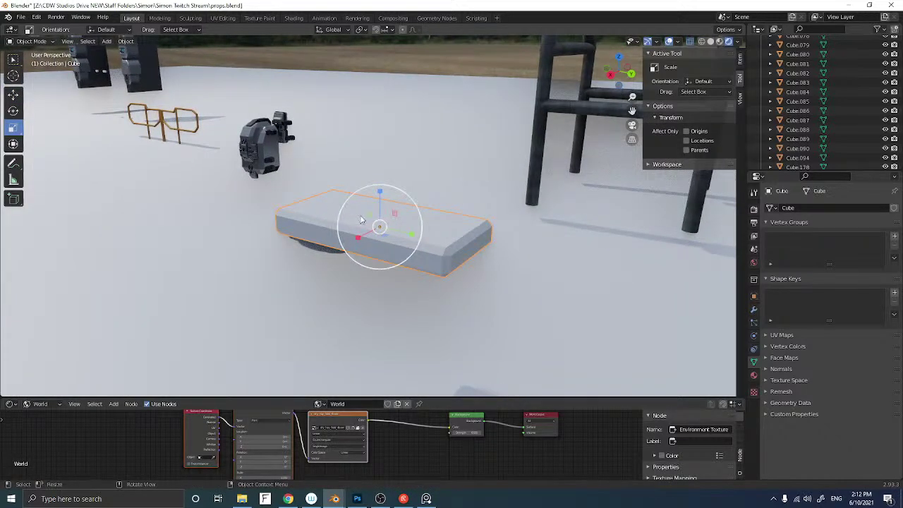
Assign the existing black frame.003 material to the beveled slab
left_click(753, 375)
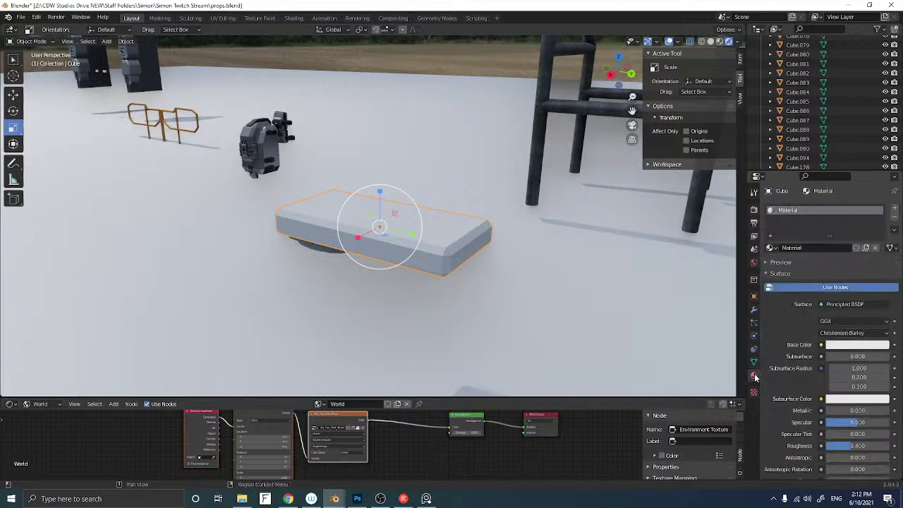
left_click(770, 247)
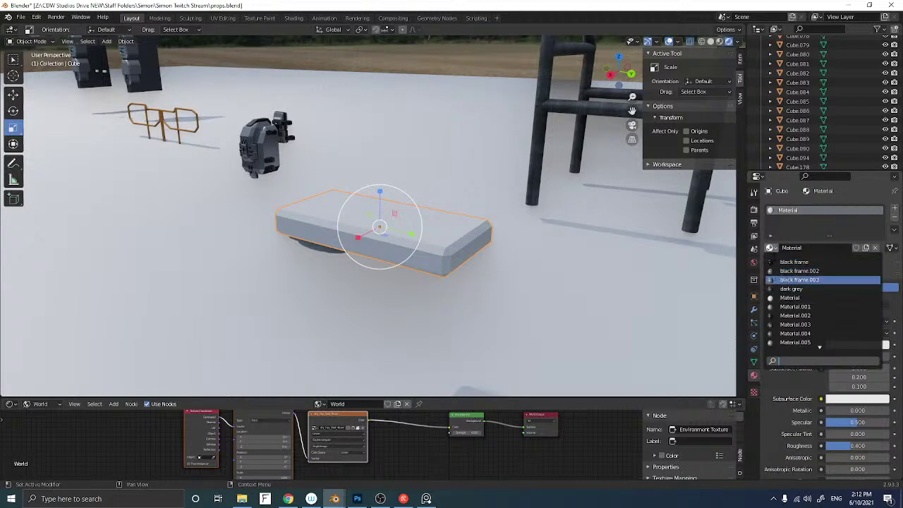
left_click(803, 281)
middle_click_drag(413, 232, 399, 249)
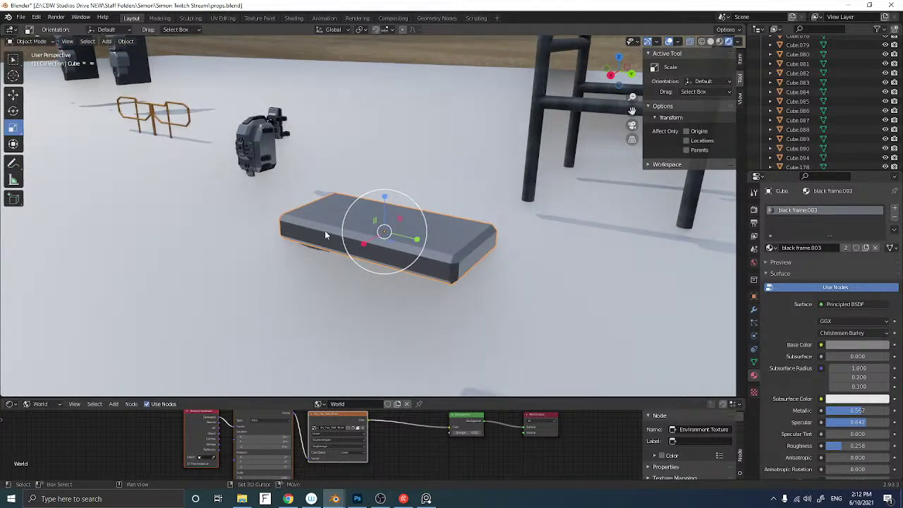
Duplicate the slab and move the copy along the Y axis, end to end with the original with a narrow gap
key("shift+d")
key("Escape")
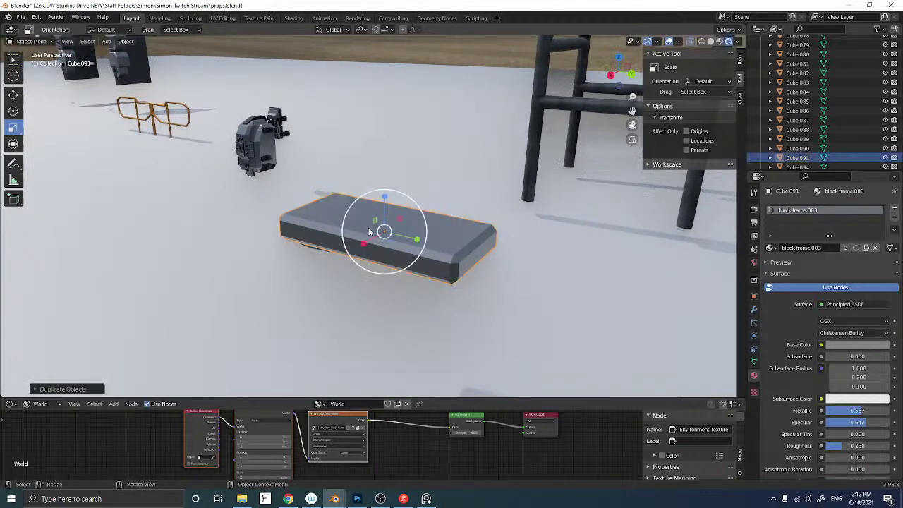
left_click(12, 94)
left_click_drag(413, 241, 638, 285)
middle_click_drag(638, 284, 490, 263)
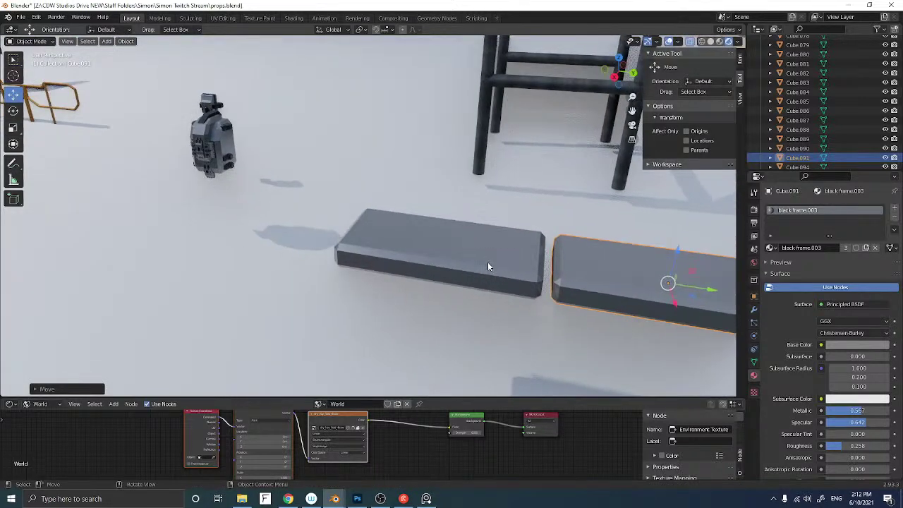
Duplicate the original slab, move the copy along Y over the joint between both slabs and scale it down uniformly
left_click(484, 260)
key("shift+d")
right_click(483, 259)
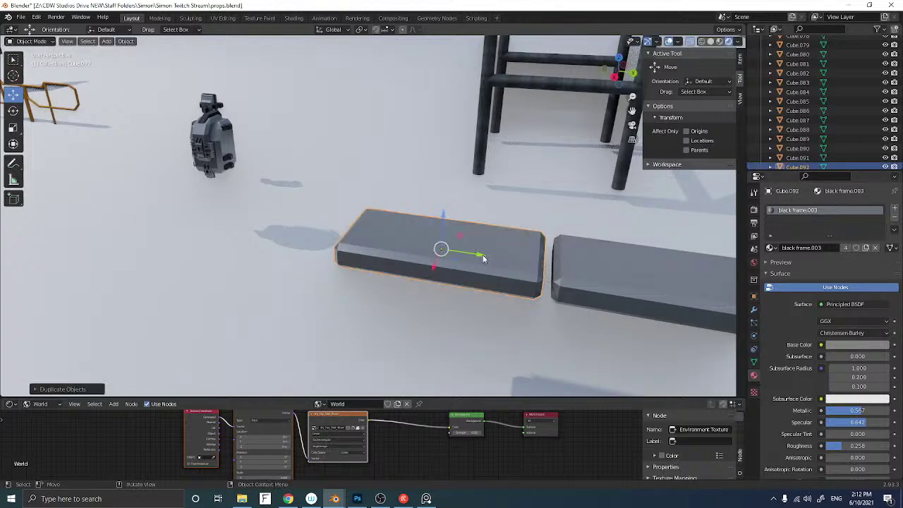
left_click_drag(468, 251, 584, 265)
key("s")
left_click(480, 238)
middle_click_drag(479, 238, 170, 134)
Stretch the small connecting block along Z until it rises above both slabs
left_click(11, 127)
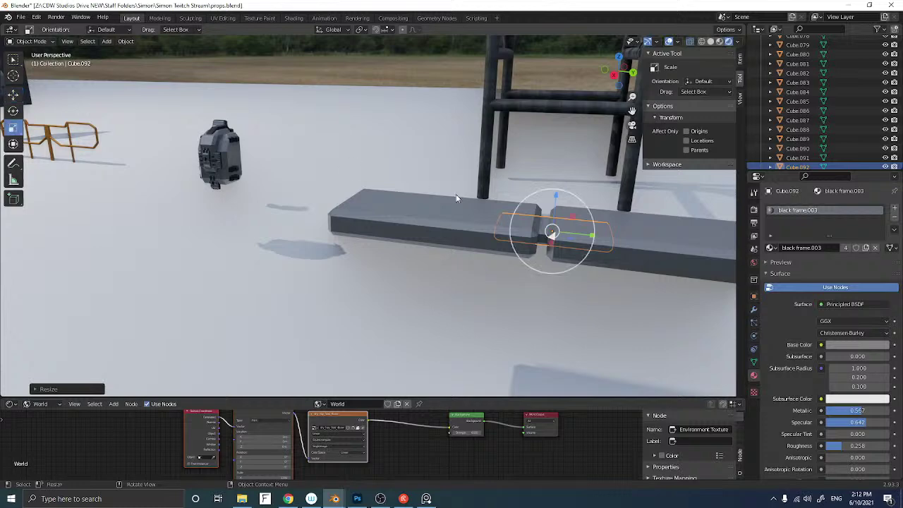
left_click_drag(555, 204, 562, 145)
middle_click_drag(497, 202, 579, 227)
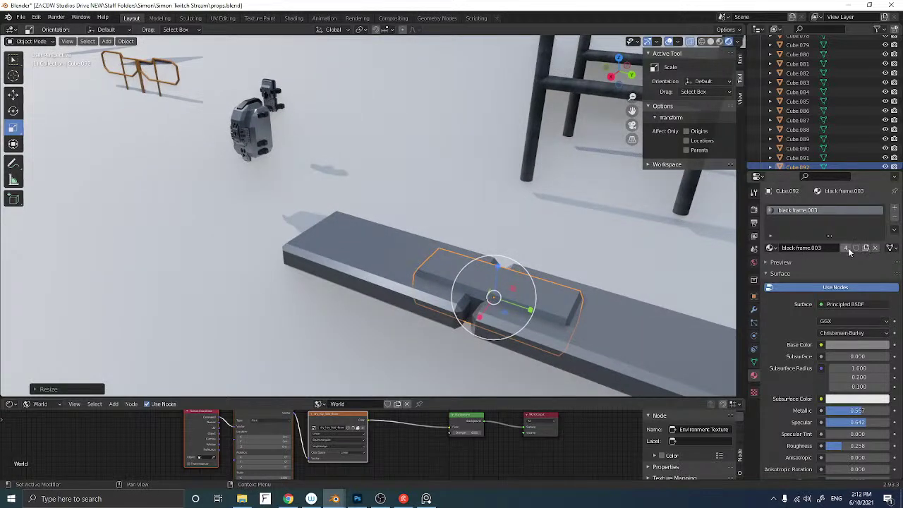
Assign the dark grey material to the connecting block
left_click(770, 248)
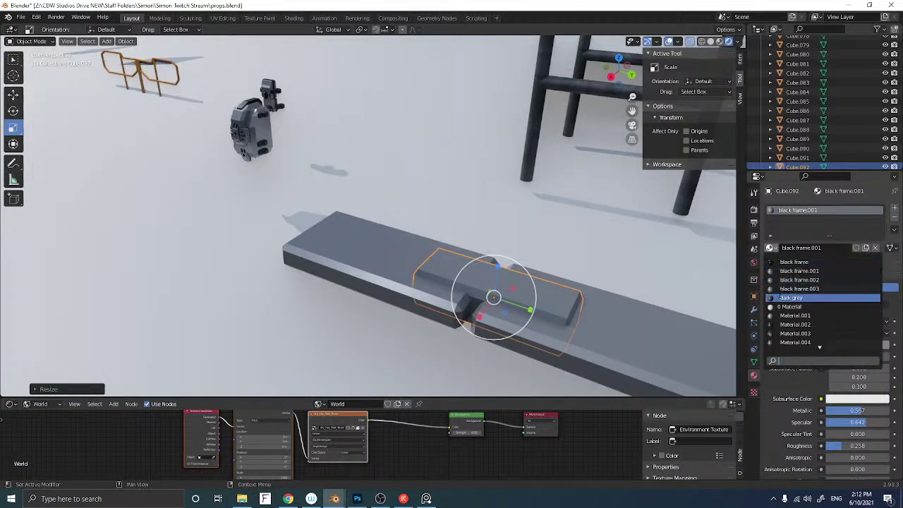
left_click(790, 297)
middle_click_drag(501, 241, 469, 252)
Duplicate the original slab, scale the copy up slightly and narrow it along X into a raised central strip
left_click(384, 227)
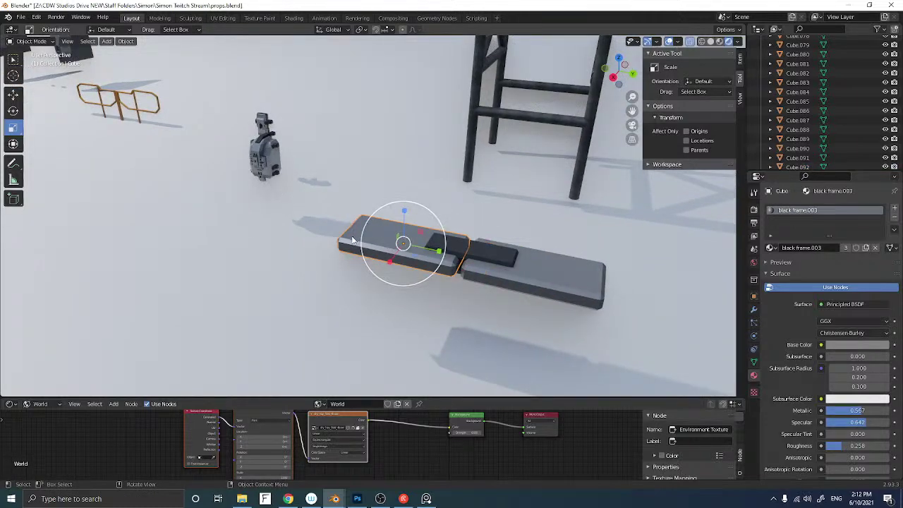
key("shift+d")
right_click(350, 244)
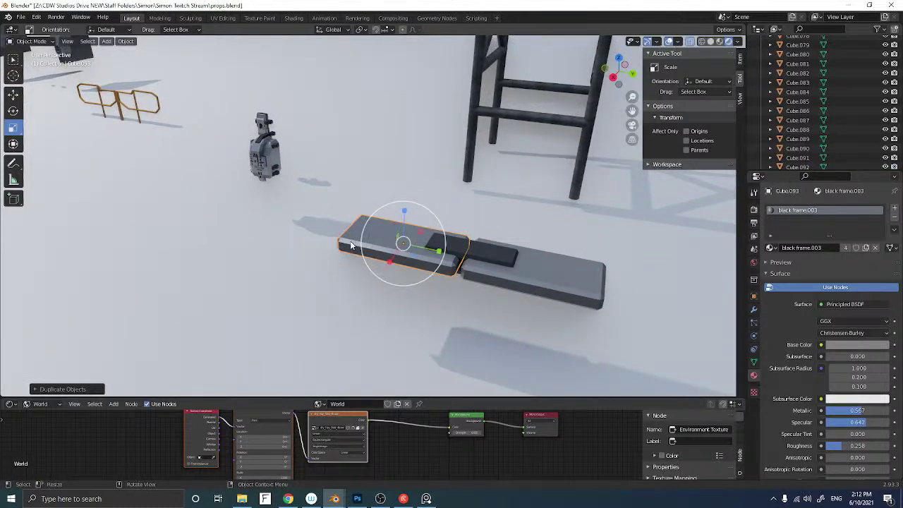
middle_click_drag(351, 245, 343, 250)
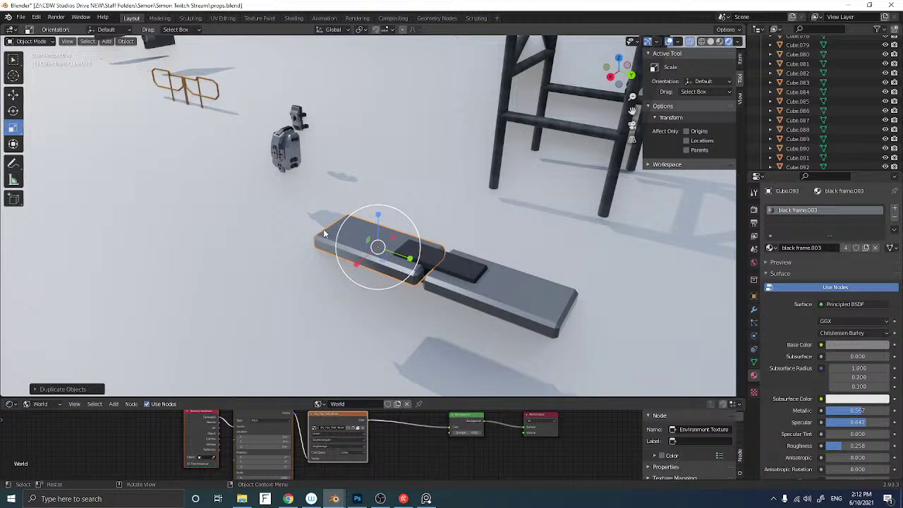
key("s")
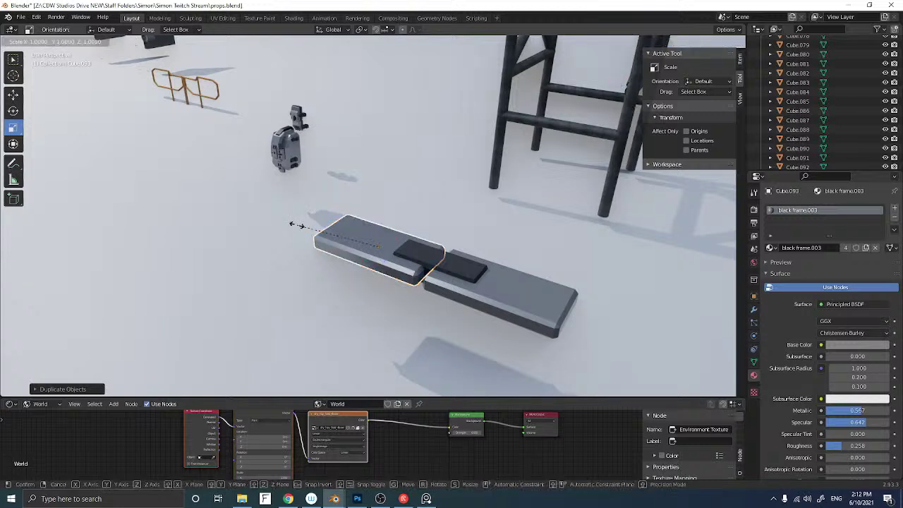
left_click(294, 229)
left_click_drag(356, 261, 374, 252)
middle_click_drag(369, 254, 389, 250)
scroll(383, 252, "up", 4)
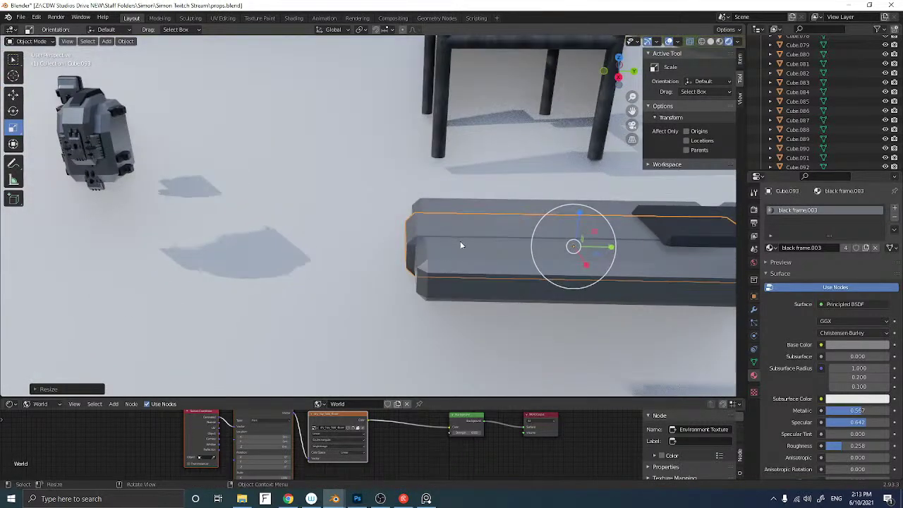
middle_click_drag(462, 244, 367, 251)
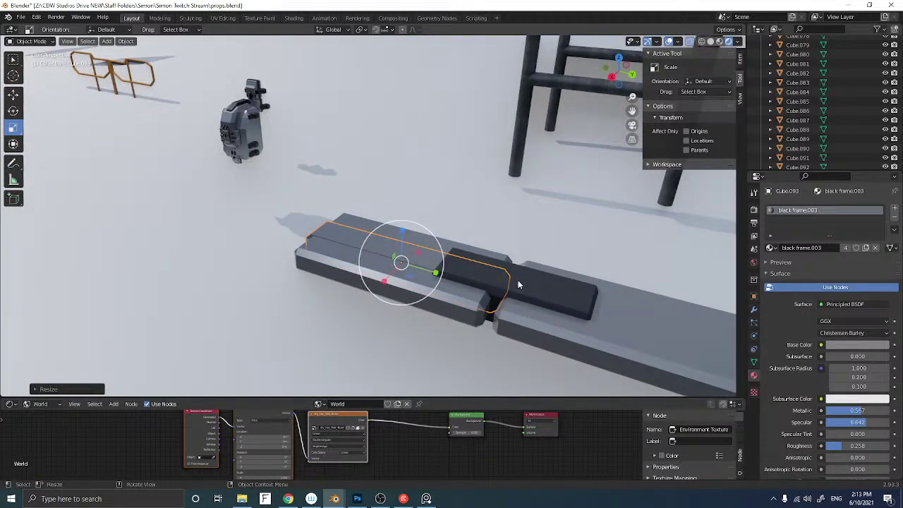
middle_click_drag(412, 278, 440, 282)
Duplicate the central strip, stretch the copy along Z, narrow it along X and scale it down slightly into a thinner rib
left_click(437, 240)
left_click(427, 238)
key("shift+d")
right_click(429, 245)
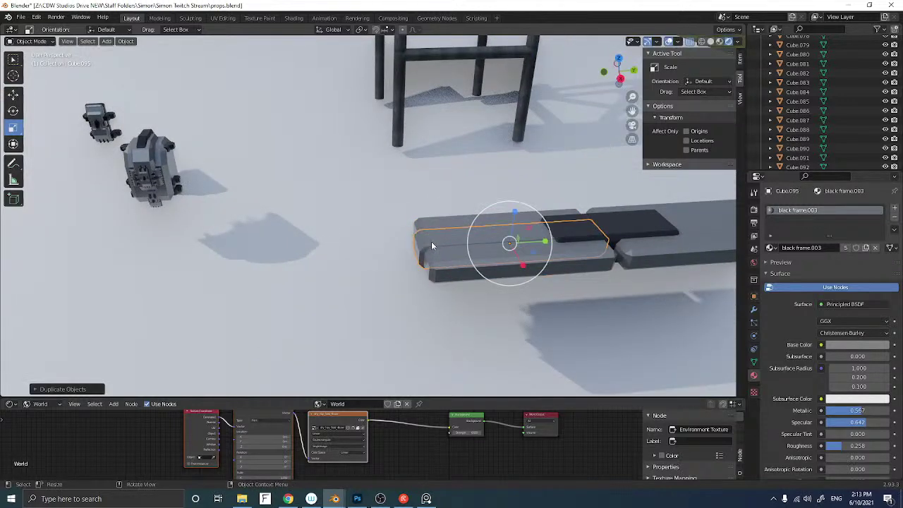
left_click_drag(514, 211, 518, 206)
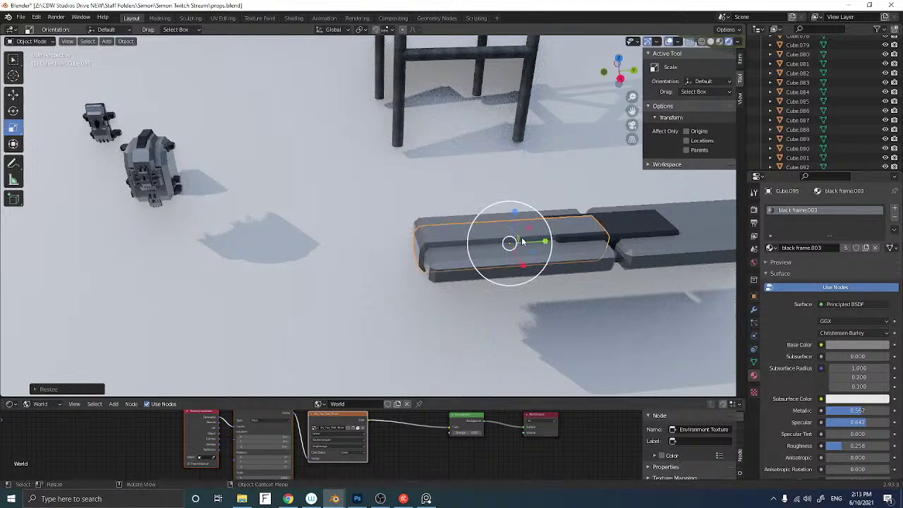
left_click_drag(521, 266, 547, 244)
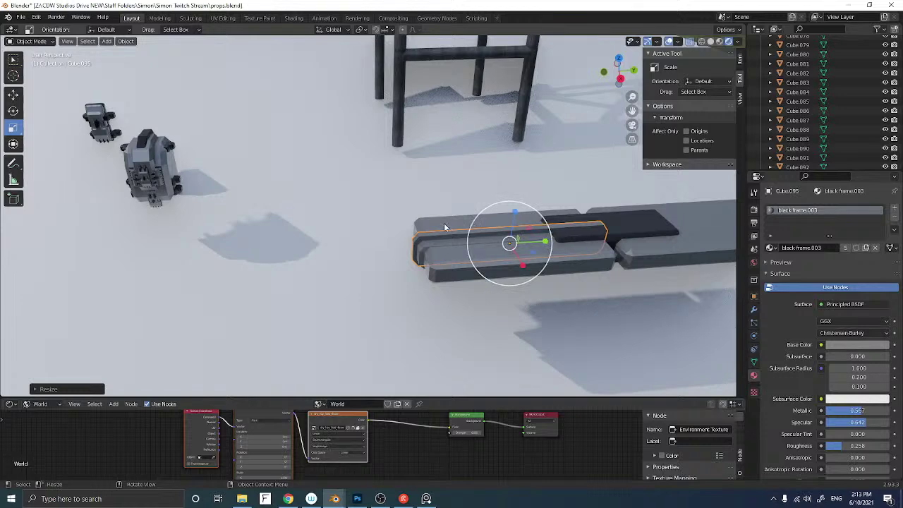
key("s")
left_click(372, 224)
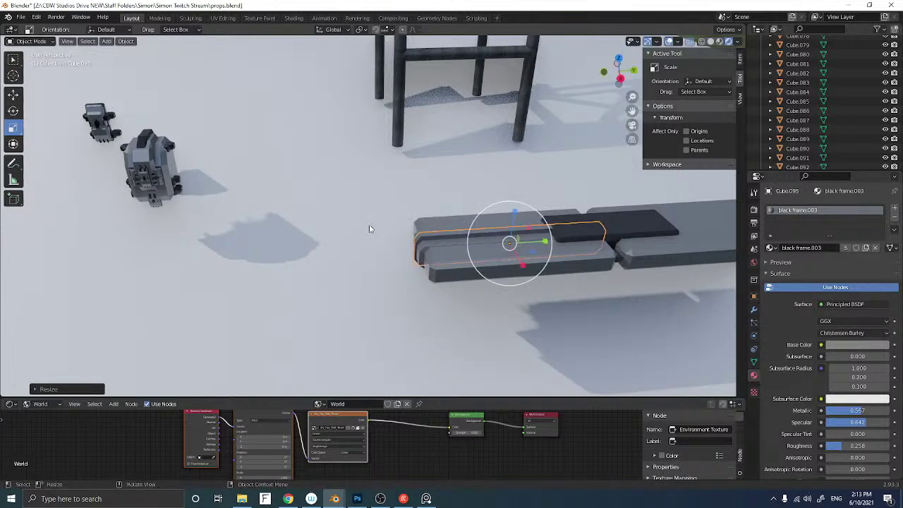
middle_click_drag(371, 228, 393, 233)
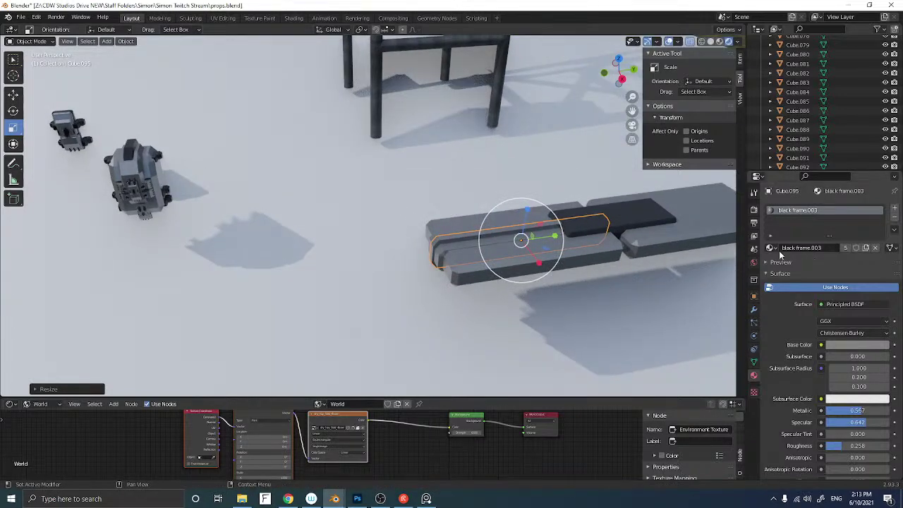
Link the dark grey material from the connecting block to the thin rib
left_click(654, 224, "shift")
key("ctrl+l")
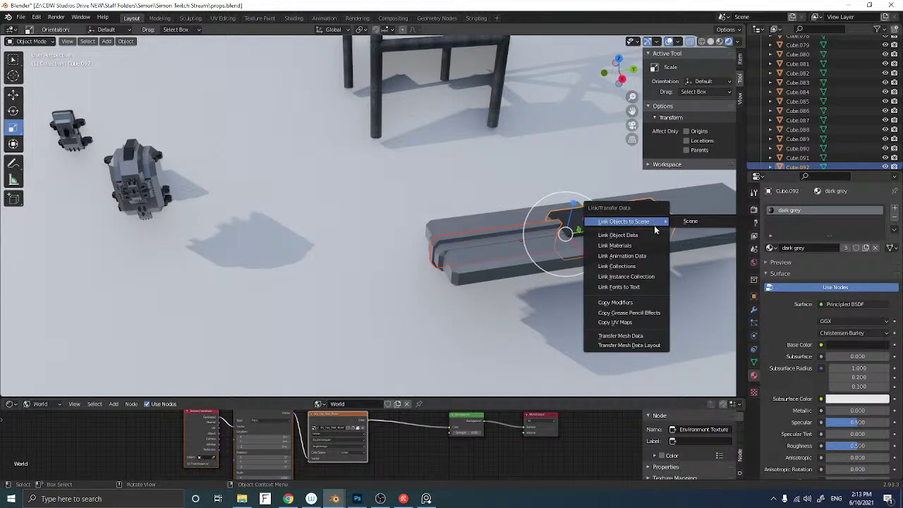
left_click(639, 241)
middle_click_drag(522, 238, 450, 224)
Duplicate the original slab, scale the copy up slightly and flatten it along Z into a thin surrounding plate
left_click(386, 229)
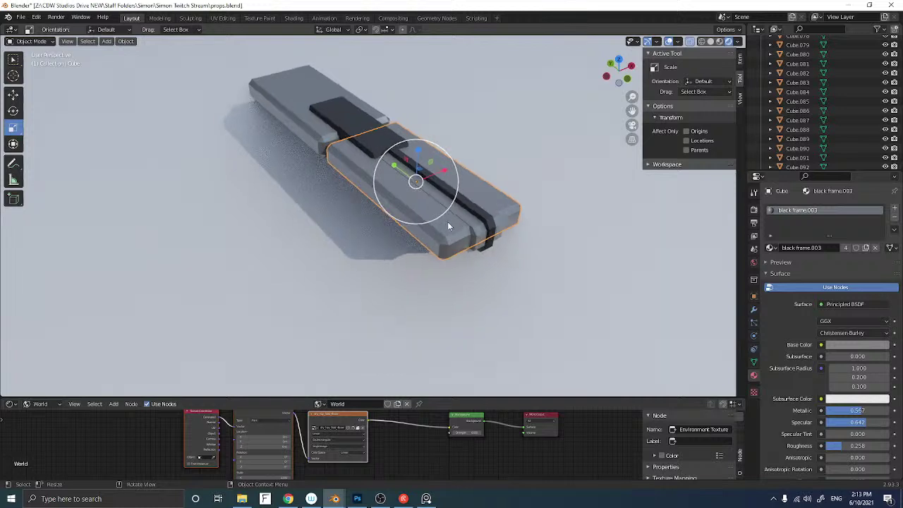
key("shift+d")
right_click(427, 221)
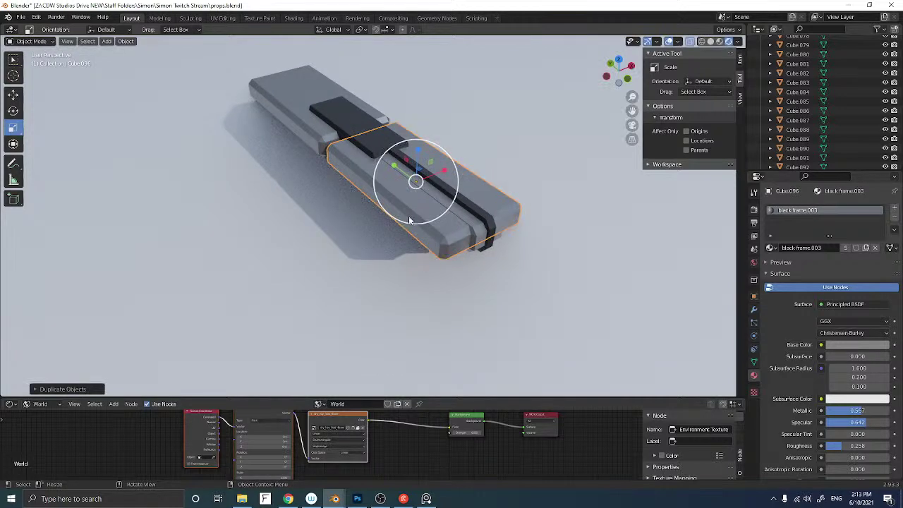
key("s")
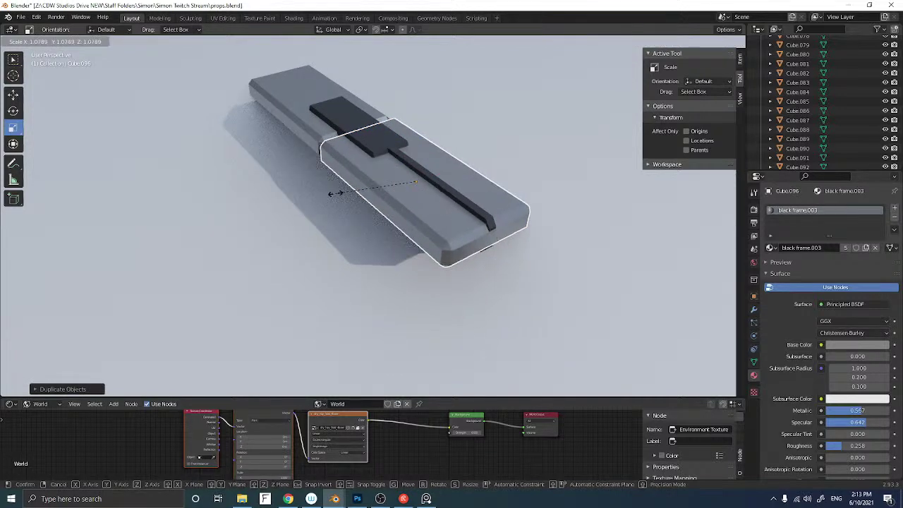
left_click(385, 174)
left_click_drag(415, 151, 415, 173)
middle_click_drag(416, 174, 395, 232)
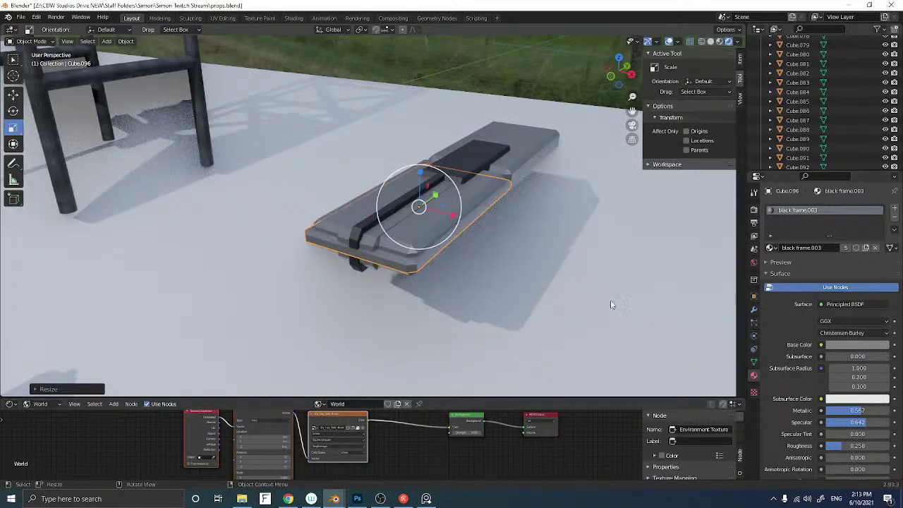
left_click(845, 248)
left_click(769, 249)
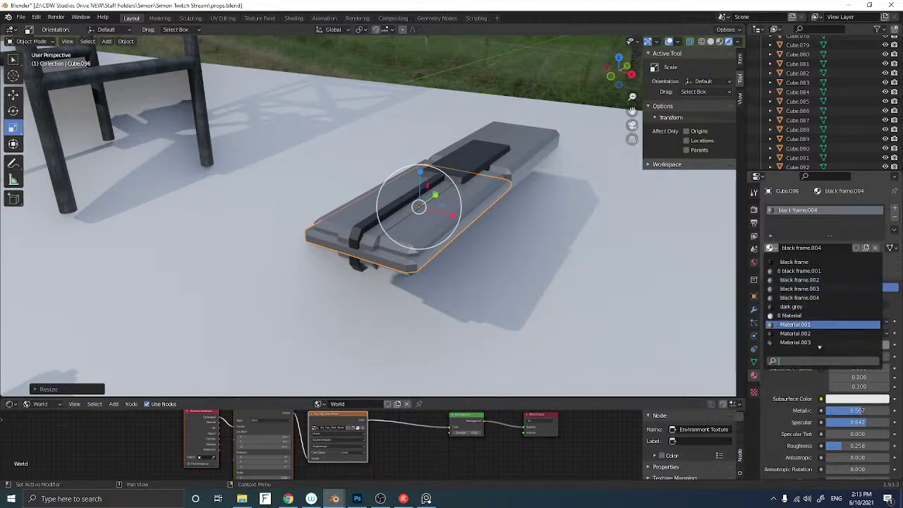
left_click(799, 289)
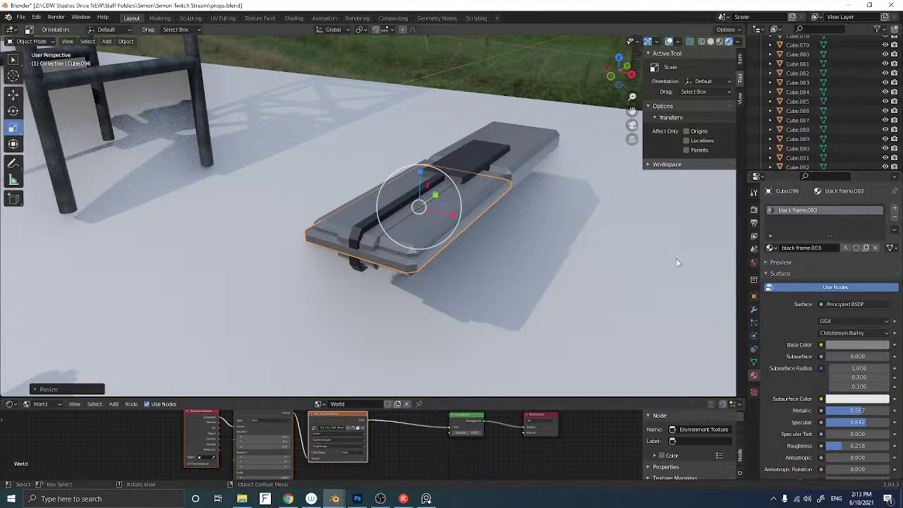
left_click(770, 248)
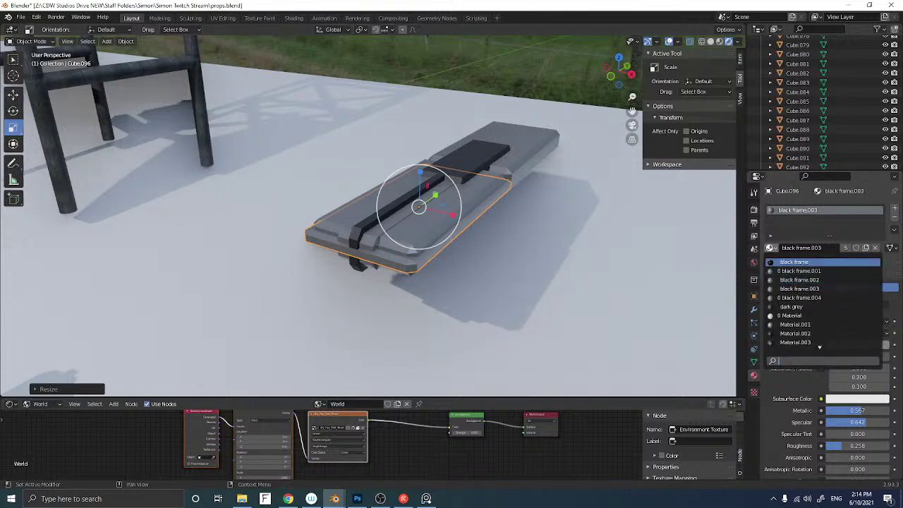
Make a separate single-user copy of the thin plate's black frame.003 material and set its base color to a saturated blue
left_click(845, 247)
left_click(844, 345)
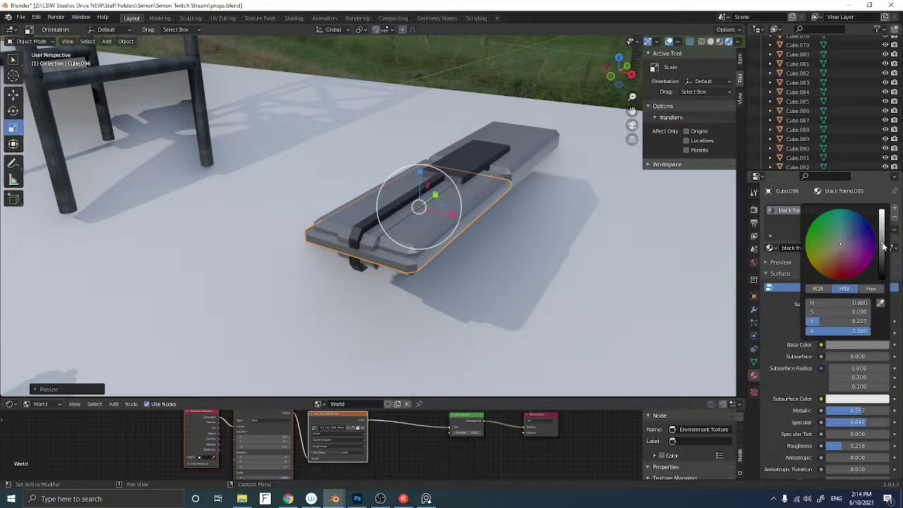
left_click_drag(883, 245, 881, 254)
left_click(846, 229)
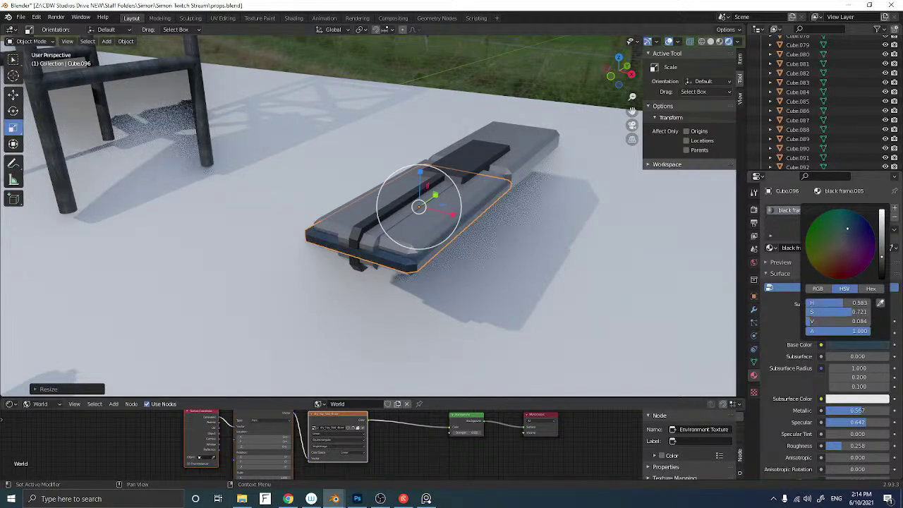
left_click(851, 218)
left_click_drag(882, 256, 881, 228)
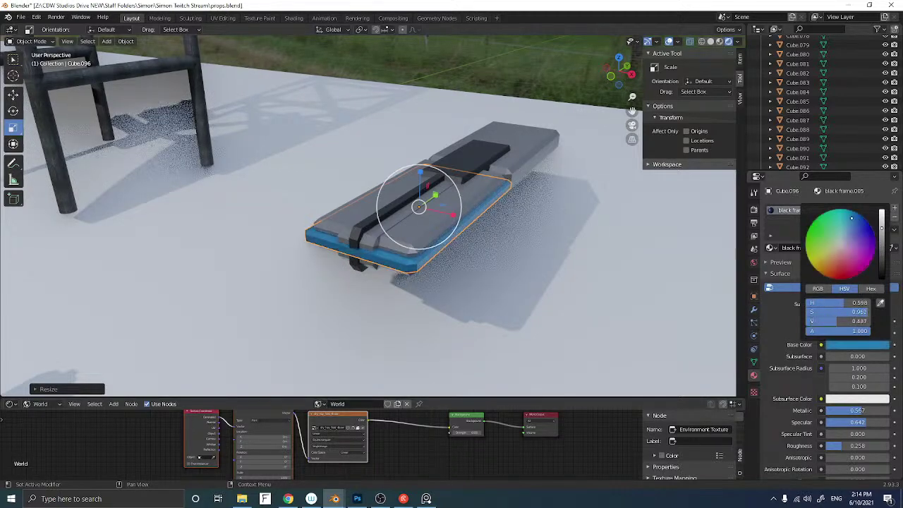
left_click(531, 71)
Examine the blue-edged slab prop and the nearby small mechanical props from several angles
middle_click_drag(531, 75, 339, 124)
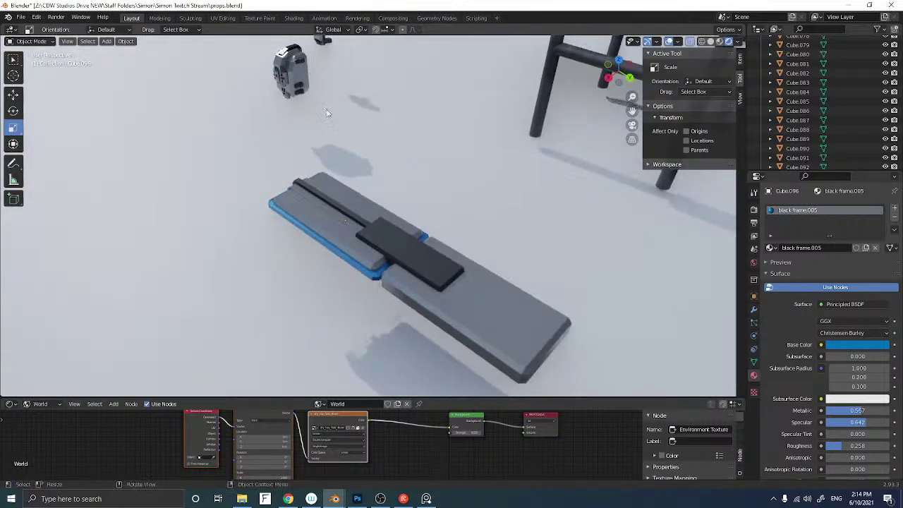
scroll(298, 92, "up", 4)
middle_click_drag(292, 97, 553, 286, "shift")
middle_click_drag(399, 145, 447, 181, "shift")
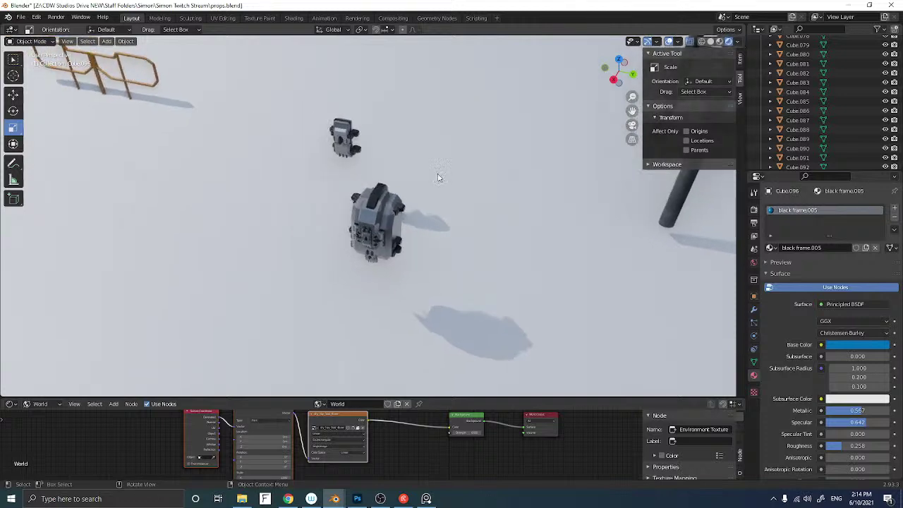
scroll(351, 165, "up", 3)
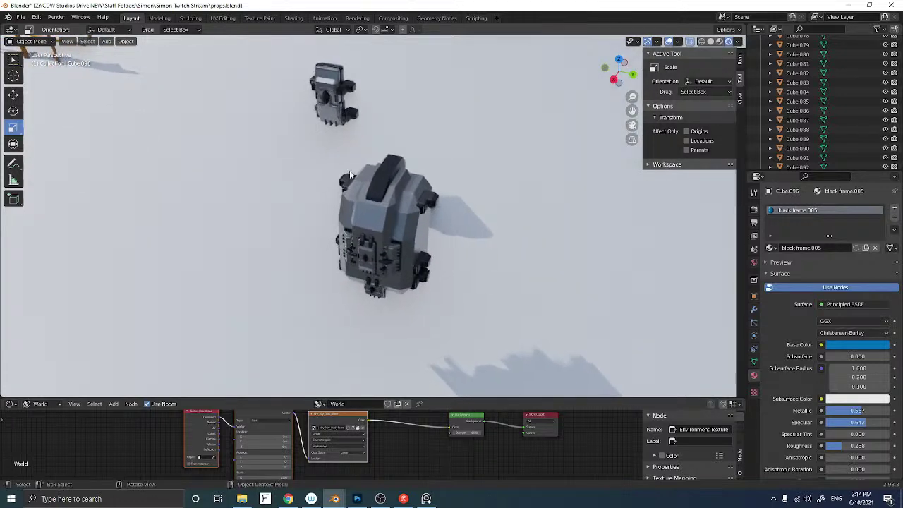
middle_click_drag(350, 166, 383, 137)
scroll(343, 179, "down", 2)
middle_click_drag(220, 248, 289, 235)
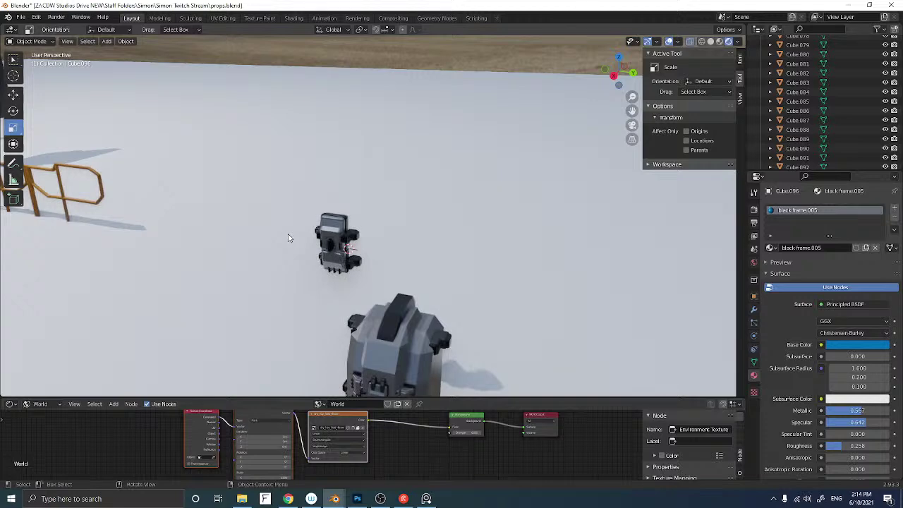
Place the 3D cursor on the tall lattice column beyond the barrier and center the view on it
scroll(288, 238, "down", 8)
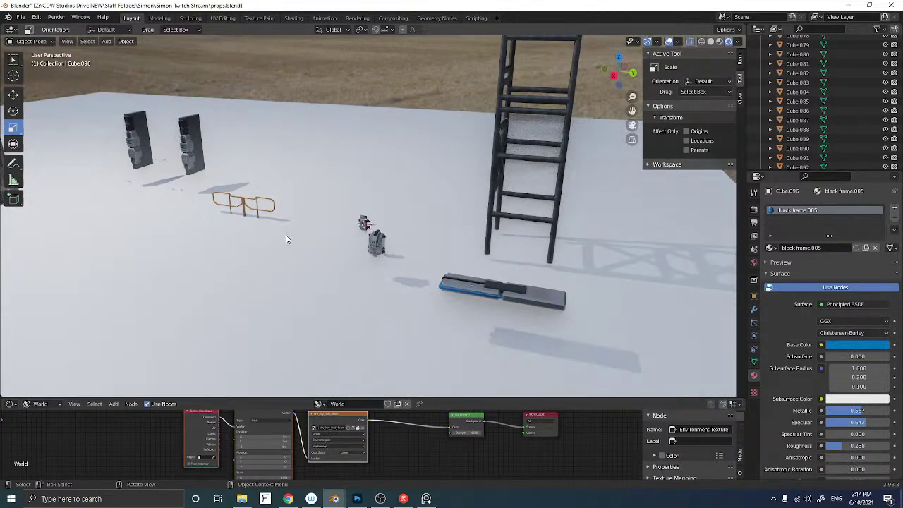
scroll(286, 236, "down", 1)
middle_click_drag(364, 195, 379, 184)
middle_click_drag(494, 141, 475, 169)
middle_click_drag(358, 157, 398, 249, "shift")
scroll(329, 154, "up", 3)
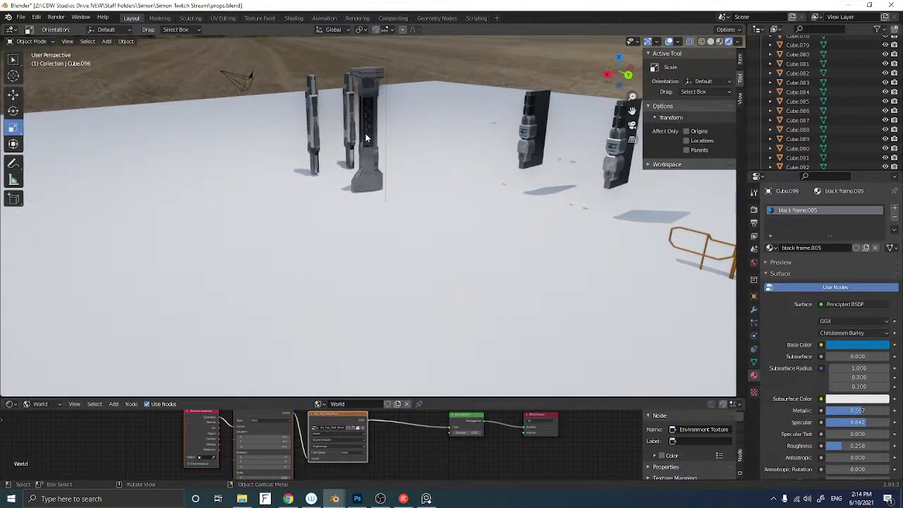
middle_click_drag(364, 139, 290, 143)
left_click(66, 41)
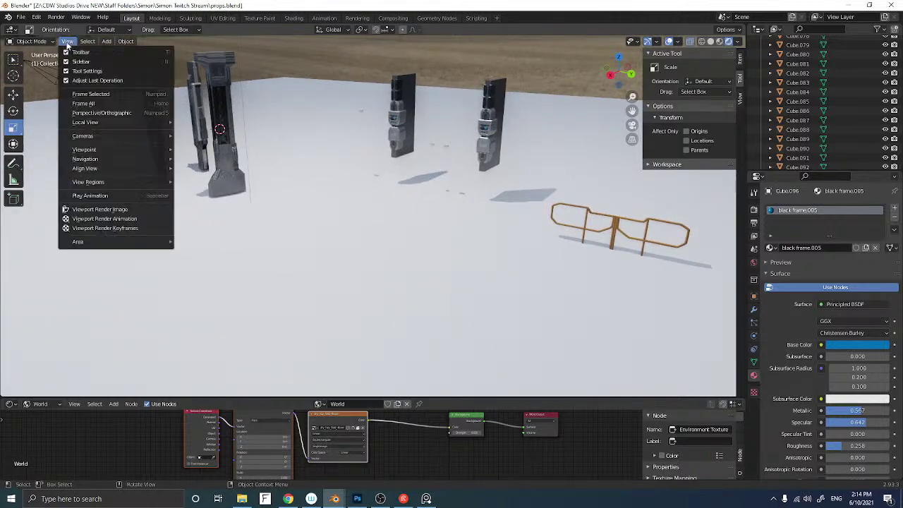
mouse_move(93, 168)
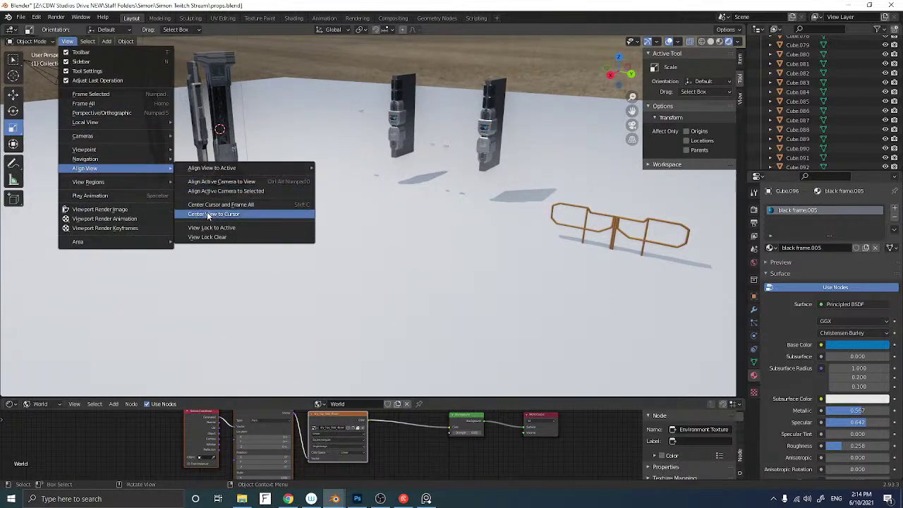
left_click(211, 213)
Examine the tall lattice column and neighbouring pillar props from several angles, and select the column
scroll(187, 152, "up", 5)
scroll(187, 153, "down", 4)
scroll(187, 153, "up", 3)
scroll(187, 155, "down", 5)
middle_click_drag(187, 157, 211, 153)
mouse_move(302, 203)
middle_mouse_down()
mouse_move(224, 172)
mouse_move(251, 185)
mouse_move(241, 187)
mouse_move(319, 182)
mouse_move(299, 212)
middle_mouse_up()
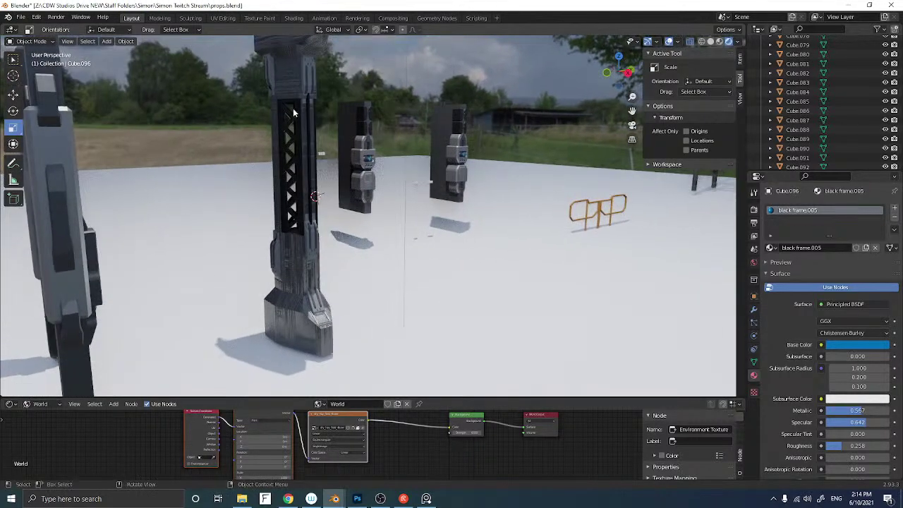
middle_click_drag(297, 166, 234, 158)
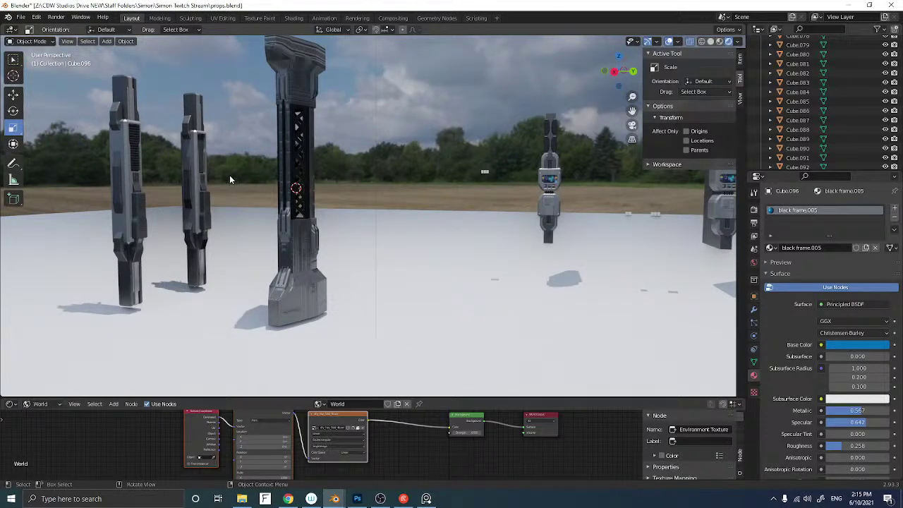
middle_click_drag(243, 168, 277, 174)
middle_click_drag(281, 265, 297, 261)
left_click(322, 248)
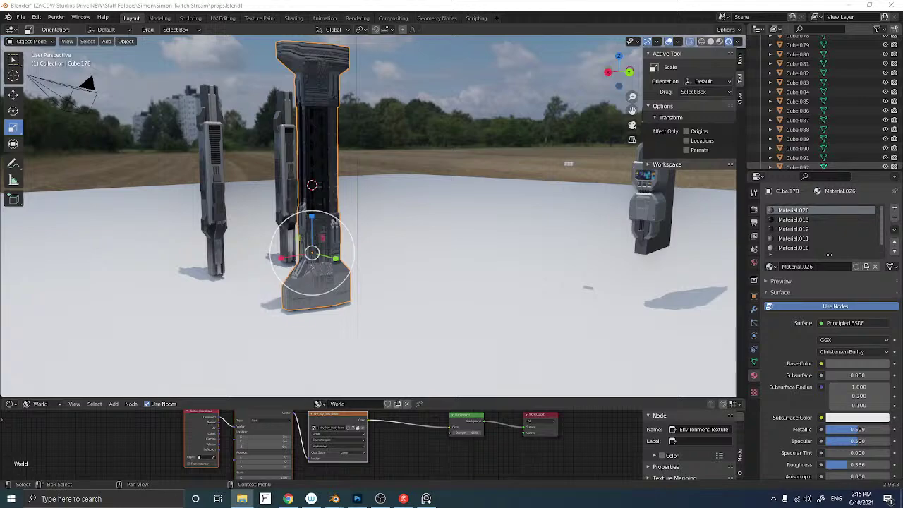
Switch to File Explorer, preview trimsheet_001.jpg in the Trim Sheets folder, and open it in Adobe Photoshop 2021
left_click(241, 499)
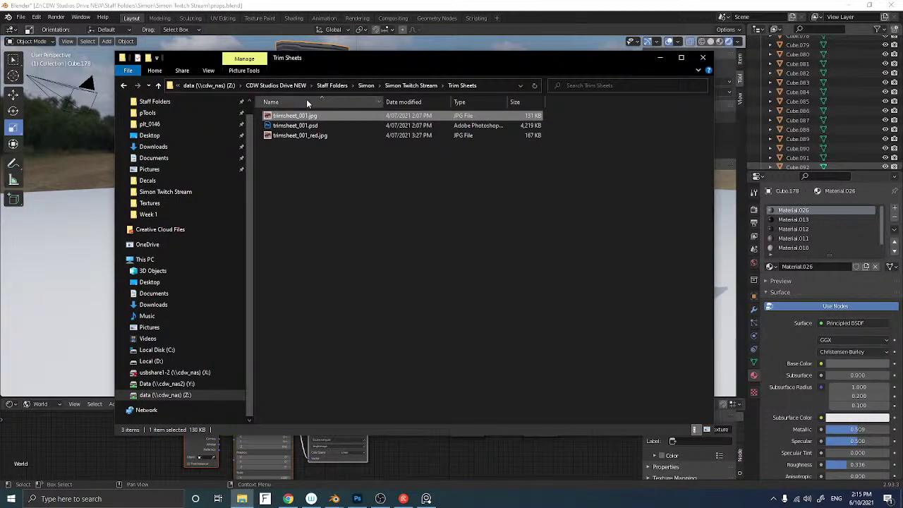
double_click(304, 117)
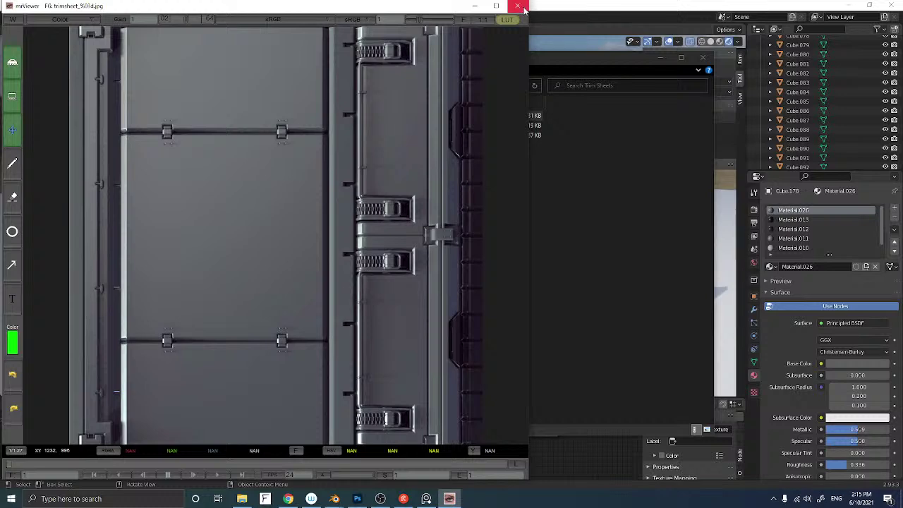
left_click(515, 7)
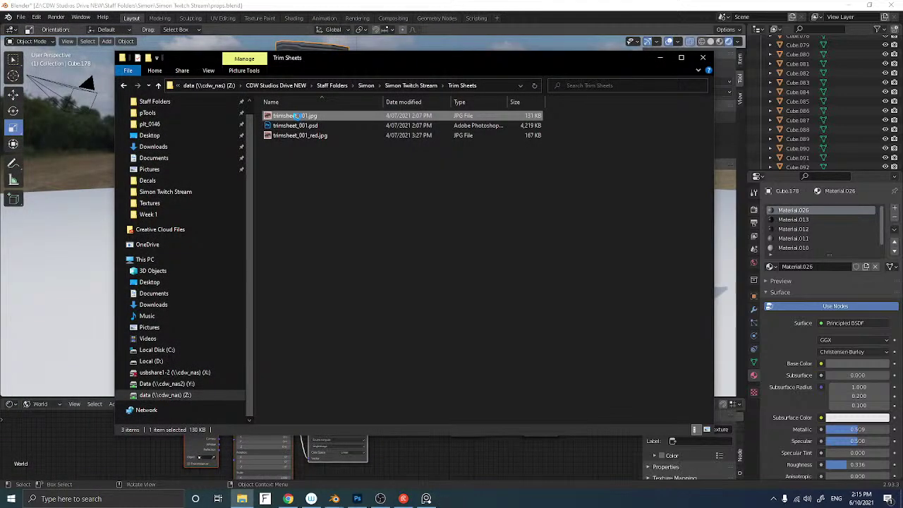
right_click(295, 116)
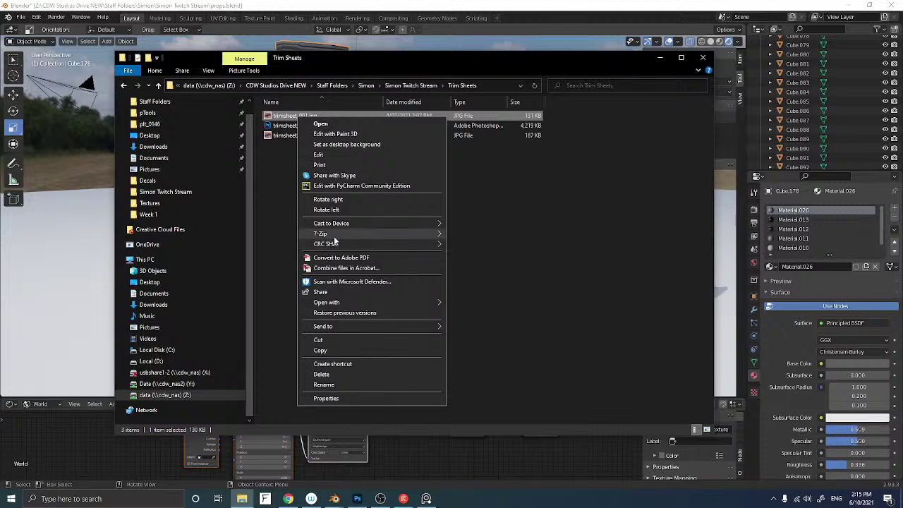
mouse_move(381, 301)
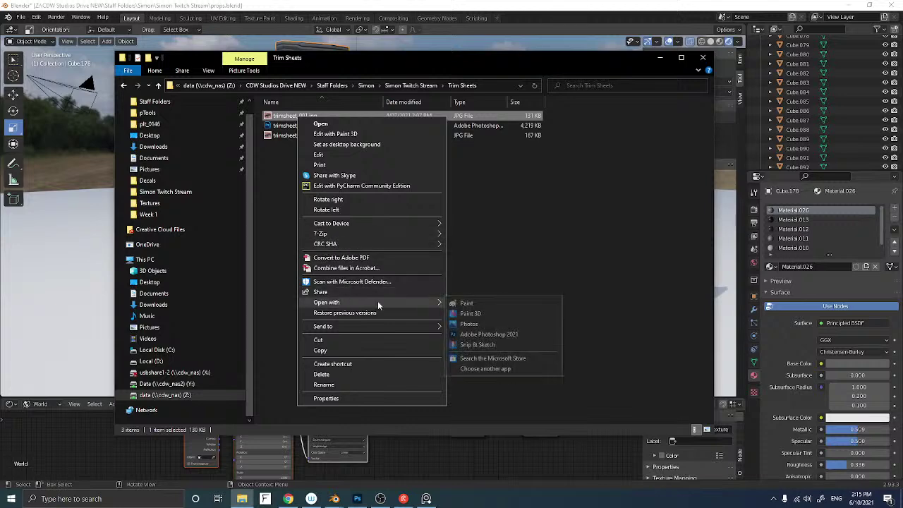
left_click(477, 334)
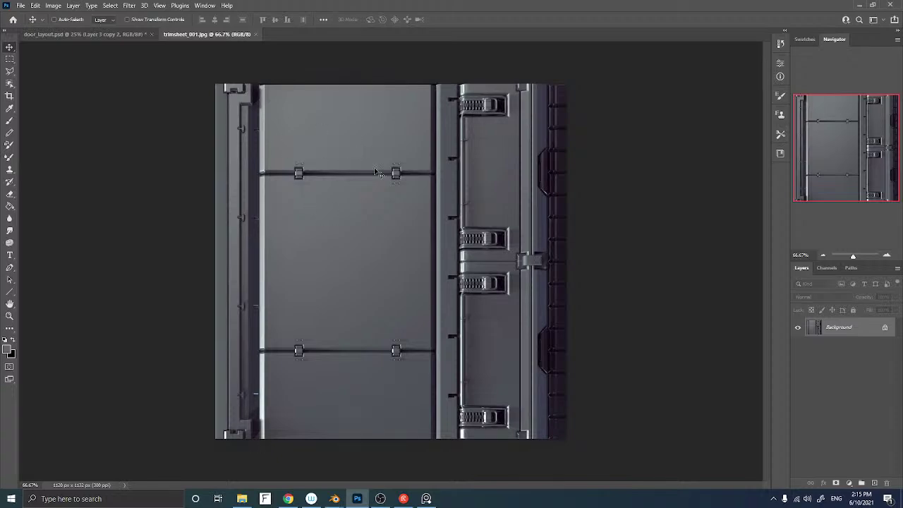
Open floor_texture_001.psd from the Textures folder, examine its floor panels at 50% zoom, and return to trimsheet_001.jpg
left_click(20, 6)
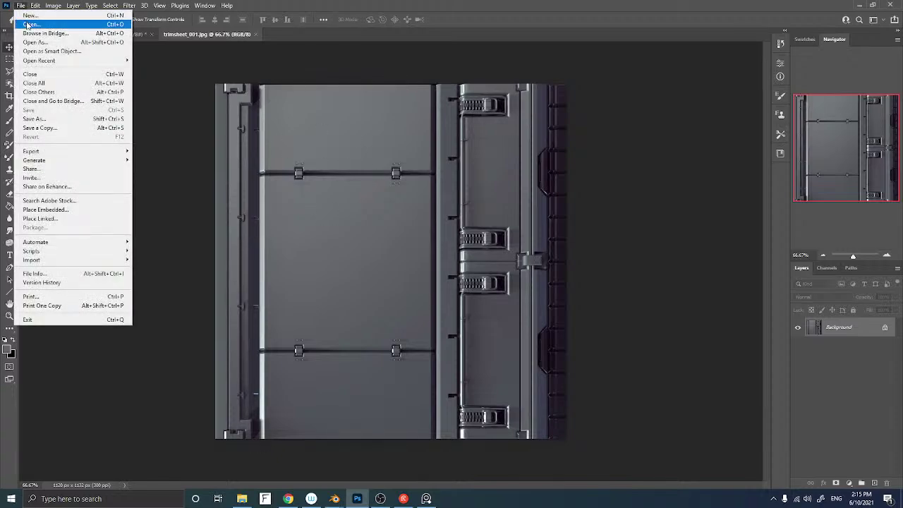
left_click(35, 26)
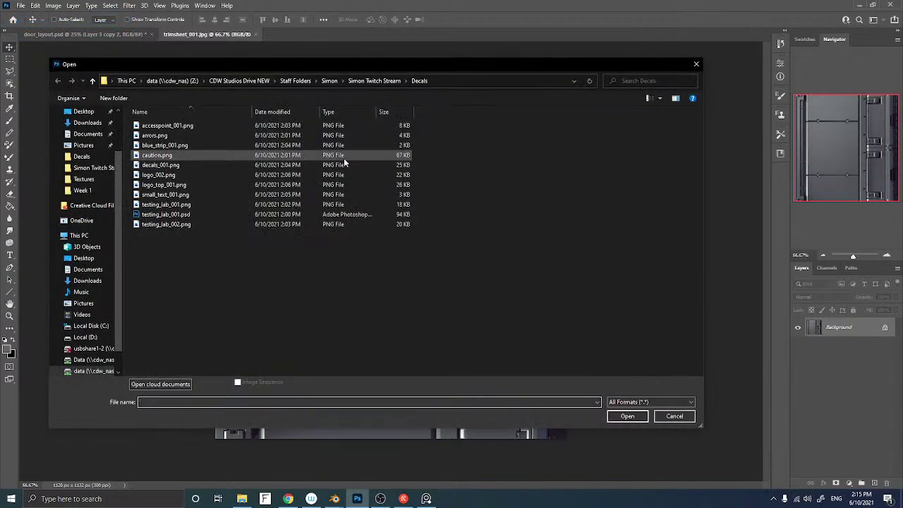
left_click(384, 81)
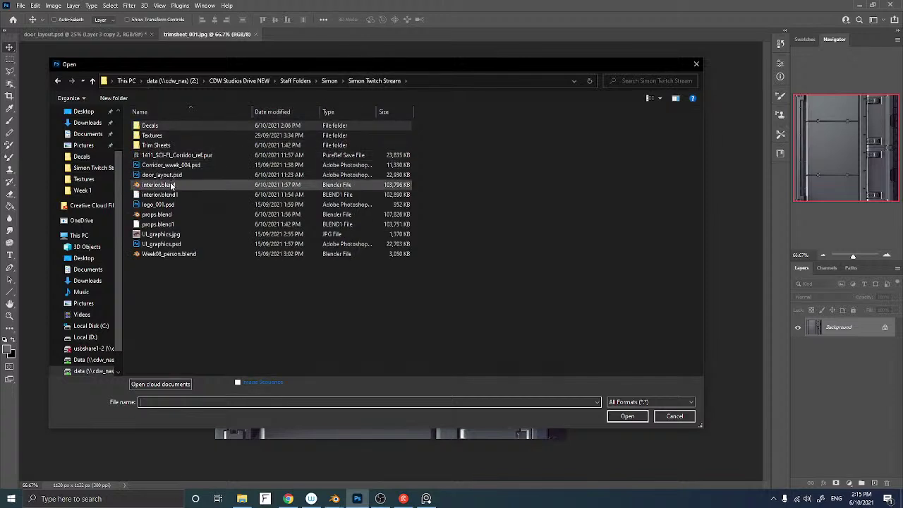
double_click(160, 136)
double_click(160, 136)
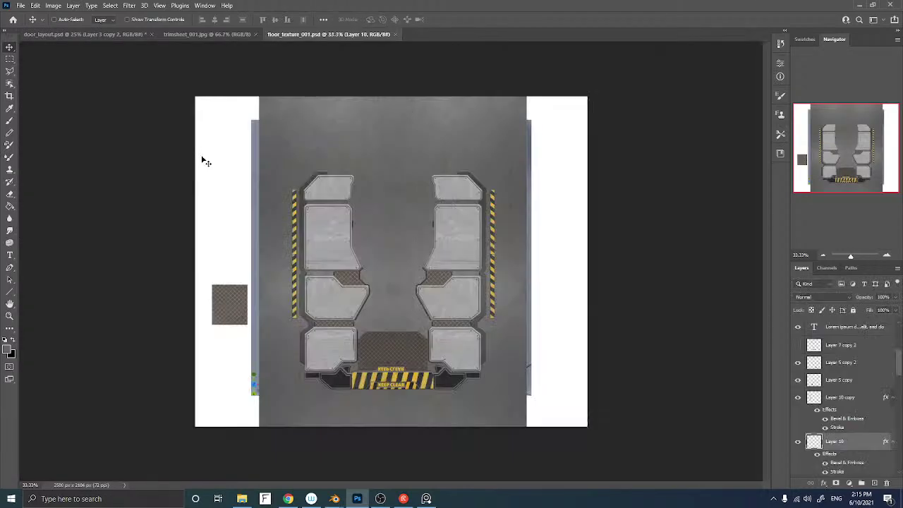
key("z")
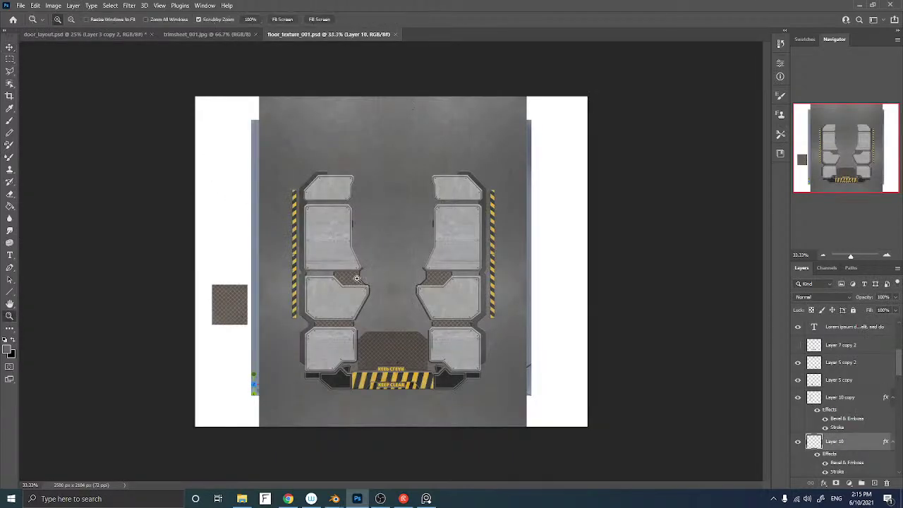
left_click(357, 278)
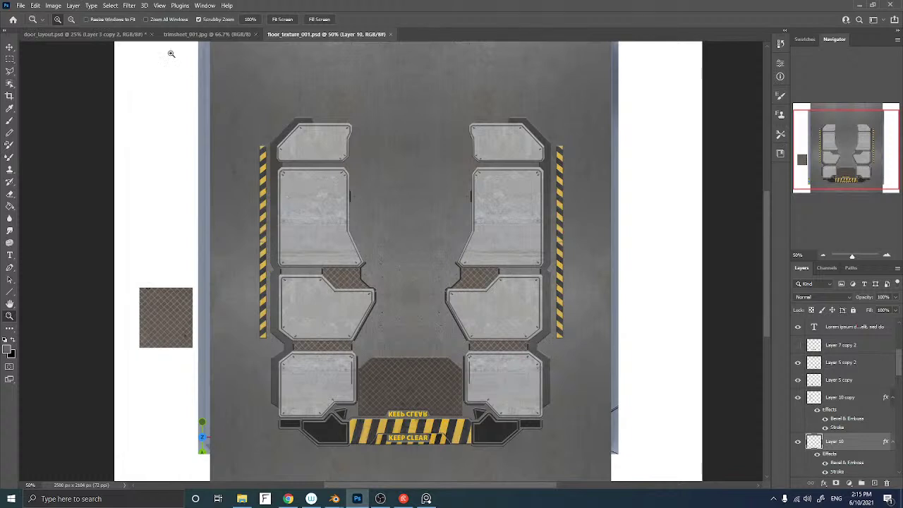
left_click(201, 39)
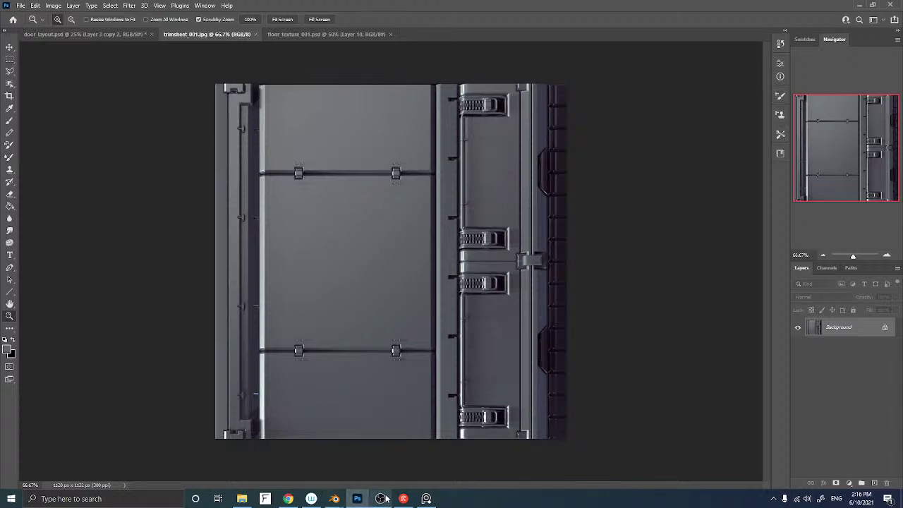
Switch to the props.blend window in Blender and enlarge the node editor area beneath the 3D viewport
mouse_move(335, 498)
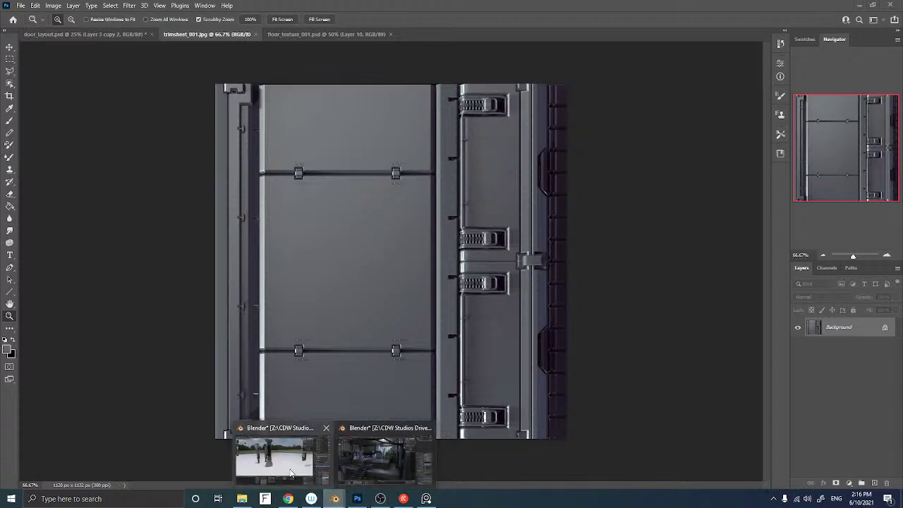
left_click(291, 472)
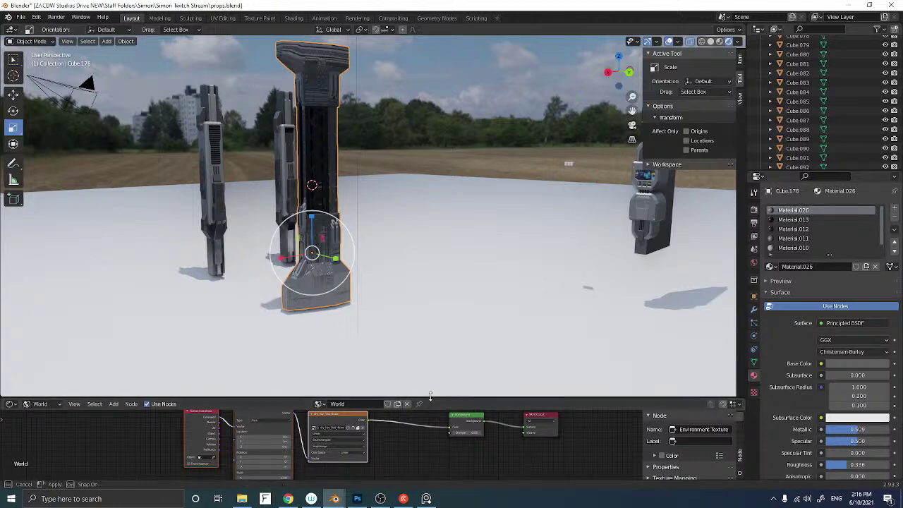
left_click_drag(426, 397, 321, 182)
left_click(321, 167)
left_click(321, 164)
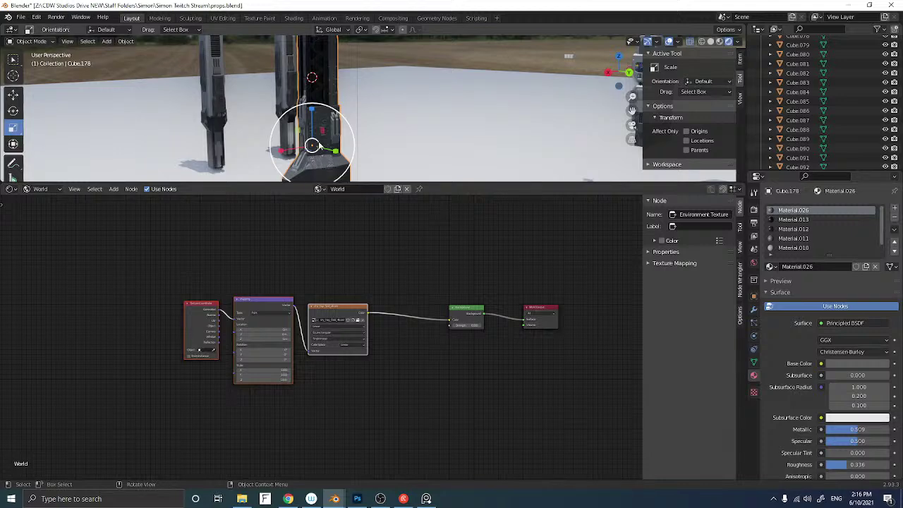
left_click_drag(435, 182, 437, 325)
Add a cube on the open floor between the column and the barrier and raise it along Z above the floor
middle_click_drag(433, 229, 276, 202, "shift")
scroll(262, 195, "down", 3)
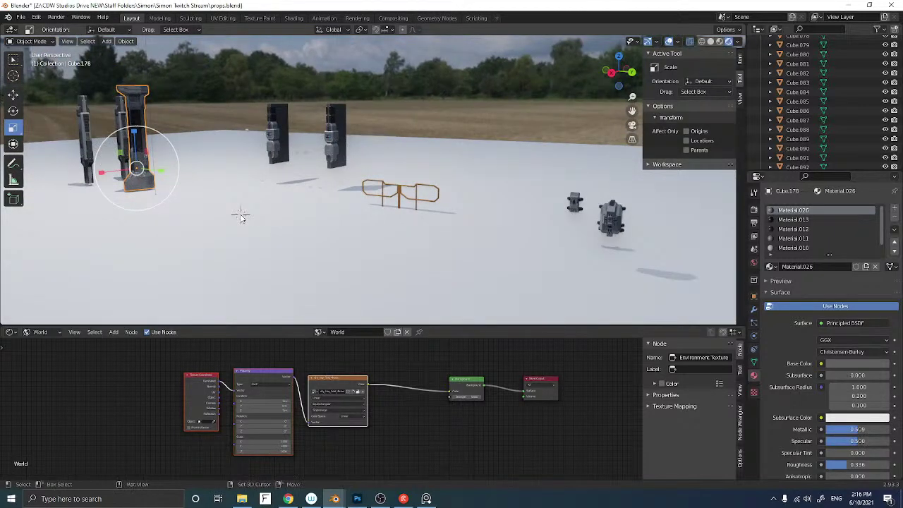
key("shift+a")
left_click(260, 220)
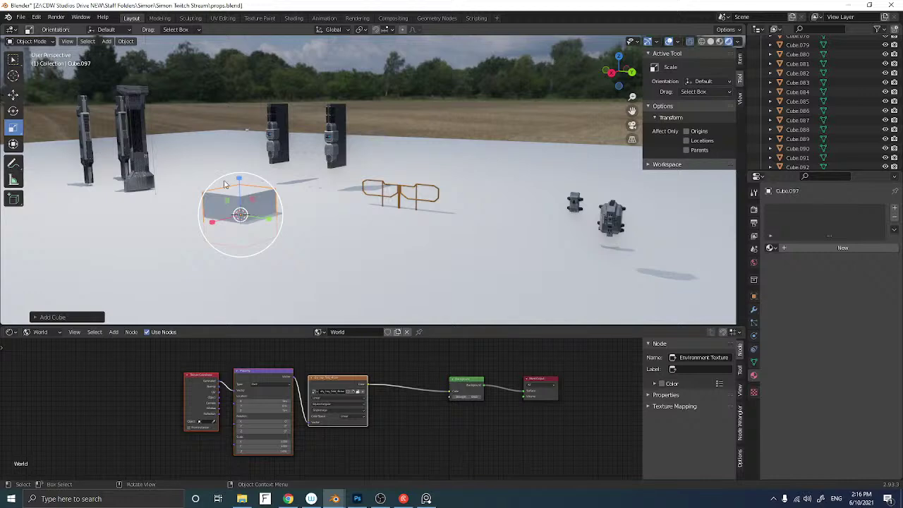
left_click(15, 94)
left_click_drag(239, 182, 239, 140)
middle_click_drag(233, 152, 238, 190)
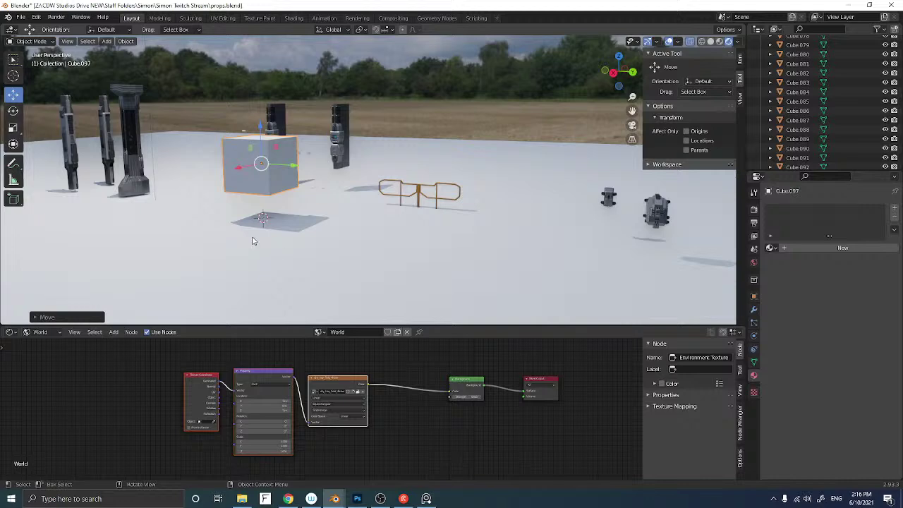
Assign the existing black frame.002 material to the new cube and check how its surfaces reflect light
left_click(775, 250)
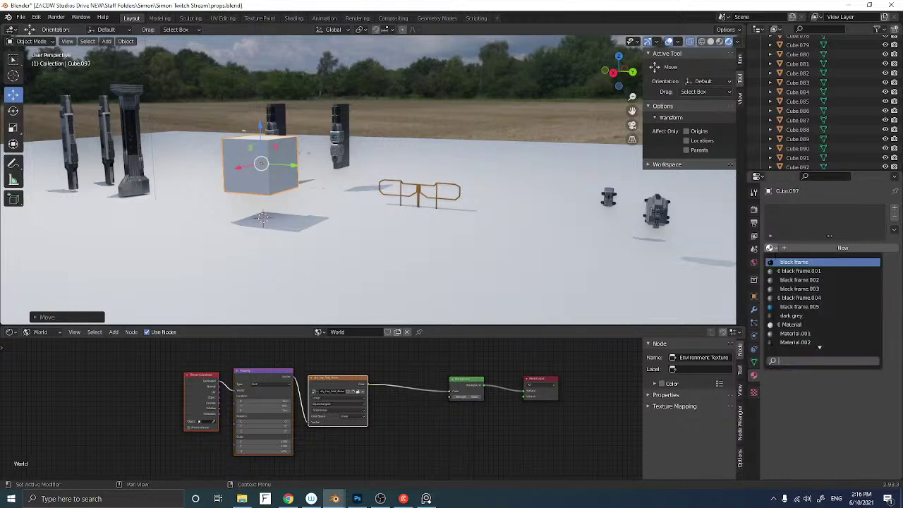
left_click(787, 287)
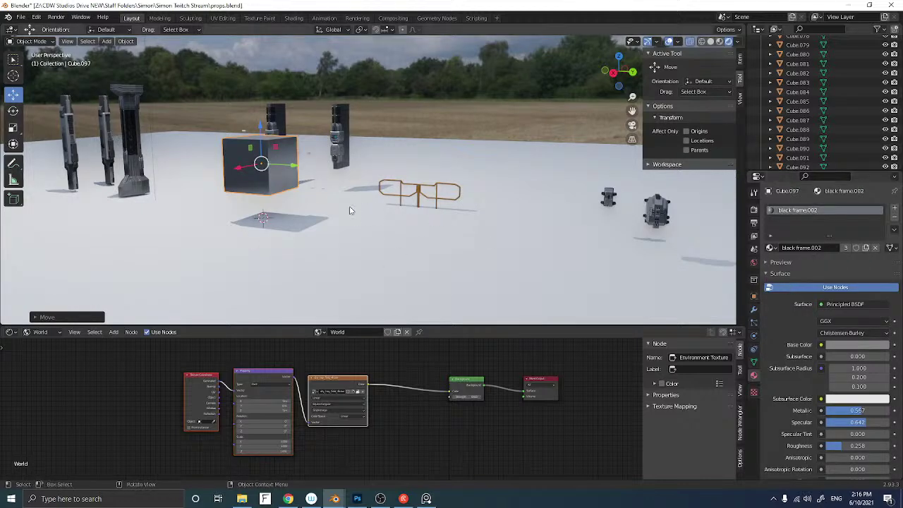
middle_click_drag(258, 199, 322, 187)
scroll(329, 196, "up", 4)
scroll(317, 185, "down", 2)
Try a lower strength on the world's Background node to dim the environment lighting
left_click(413, 194)
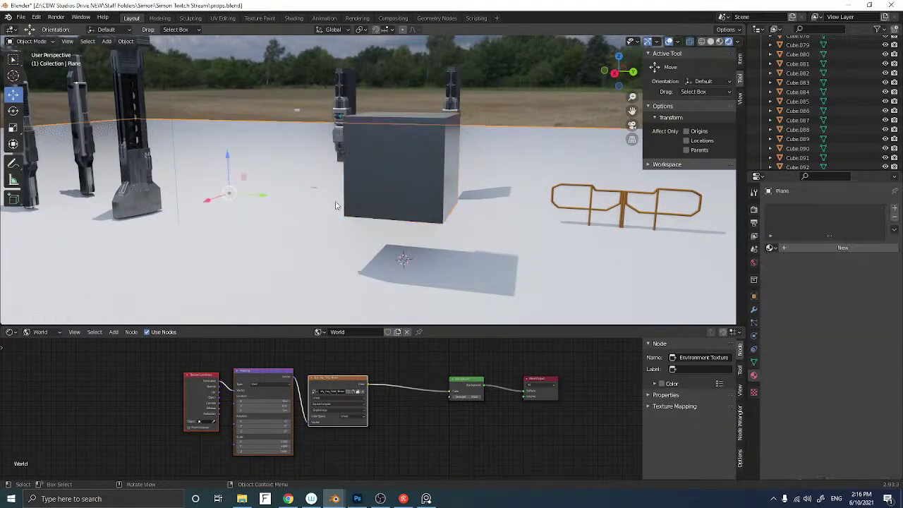
left_click(38, 331)
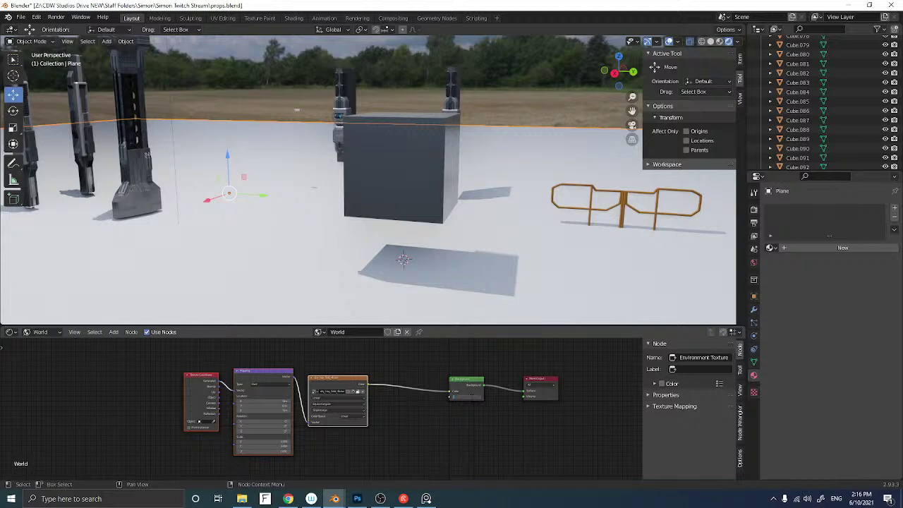
key("Return")
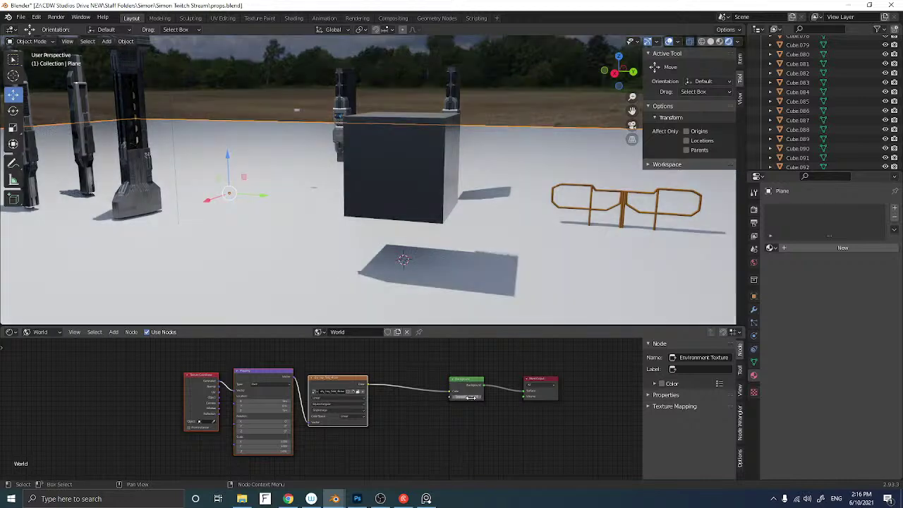
middle_click_drag(273, 144, 303, 170)
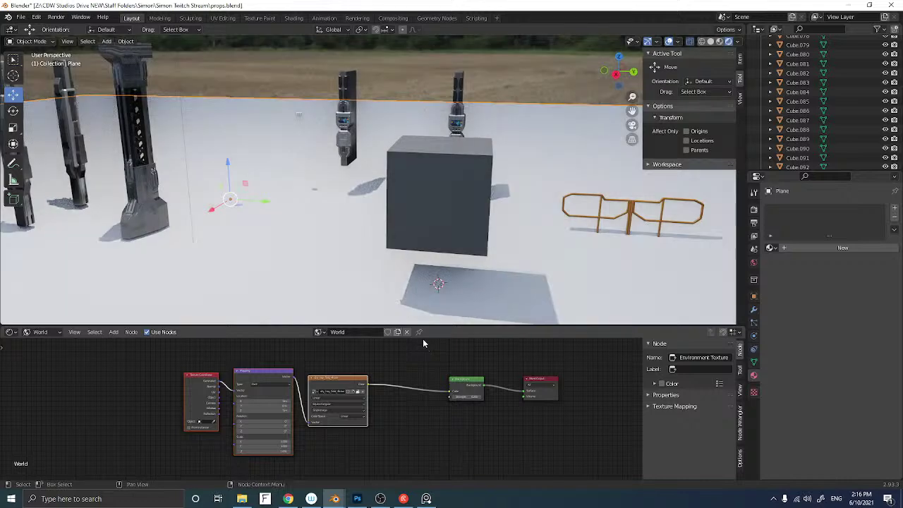
Select the cube, switch the shader editor from World to Object, and shift black frame.002's Principled BSDF node slightly away from the Material Output
left_click(400, 199)
middle_click_drag(437, 206, 445, 211)
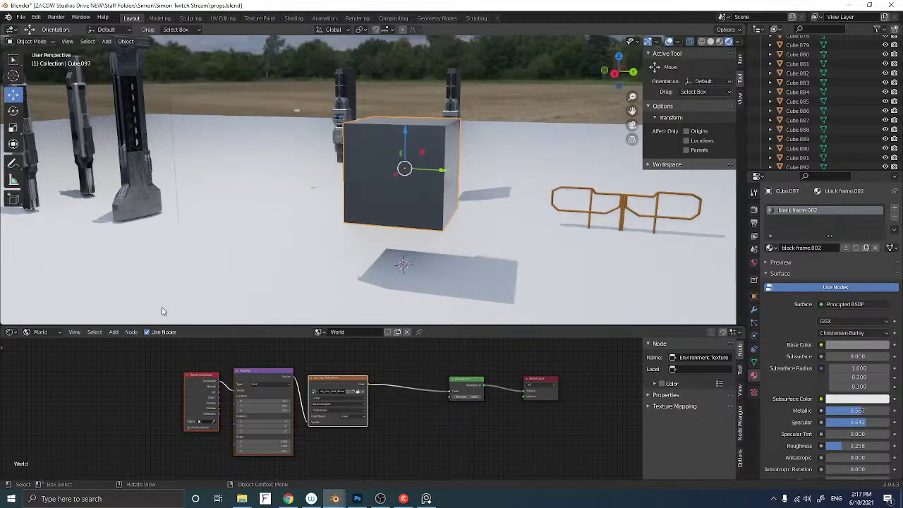
left_click(36, 332)
left_click(44, 353)
left_click(43, 334)
left_click(43, 343)
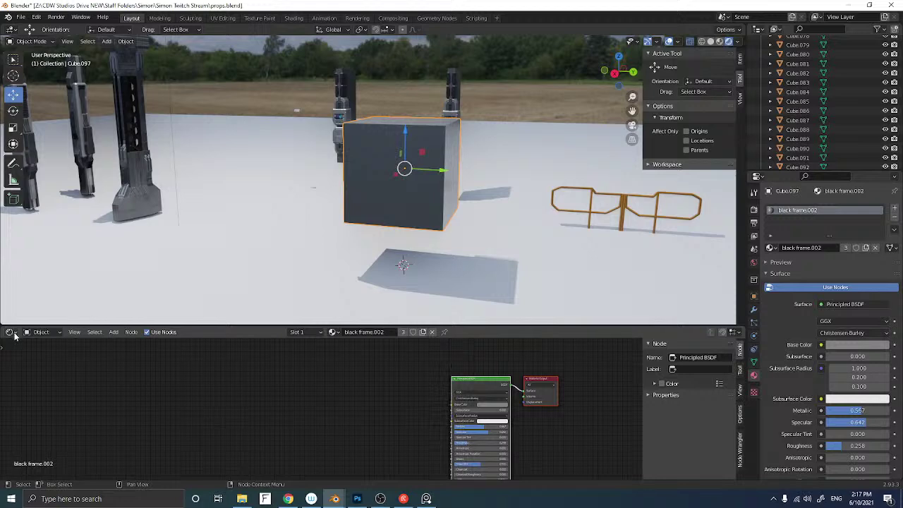
left_click(487, 385)
left_click_drag(487, 384, 479, 379)
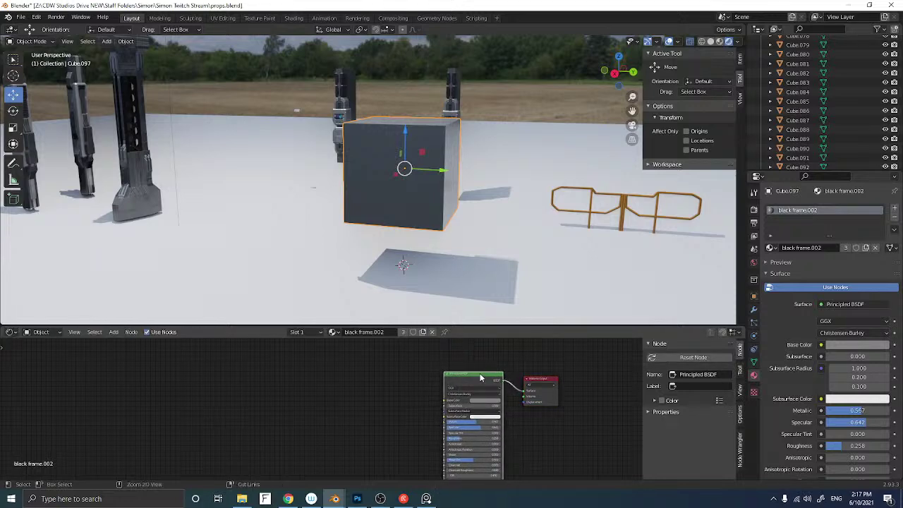
Add a linked Texture Coordinate, Mapping and Image Texture setup to the Principled BSDF's base color, placed well apart from the shader node
key("ctrl+t")
left_click_drag(440, 421, 339, 407)
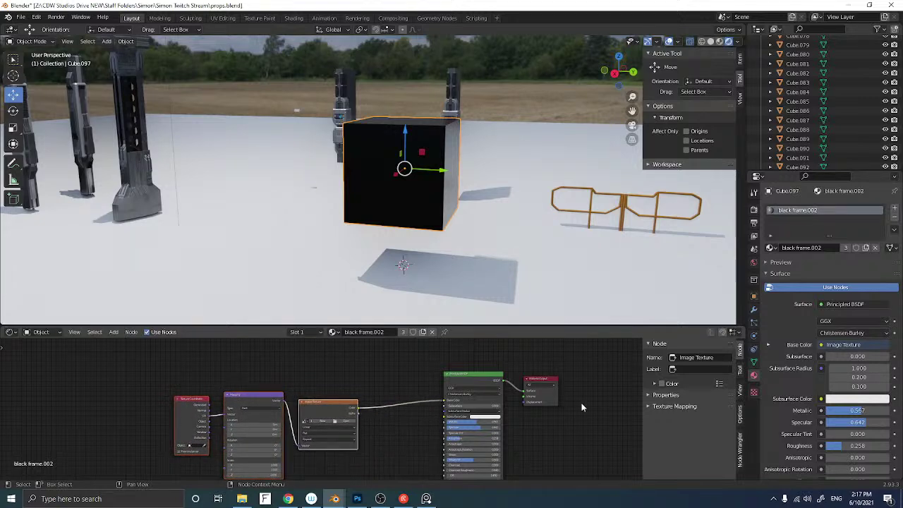
key("alt+Tab")
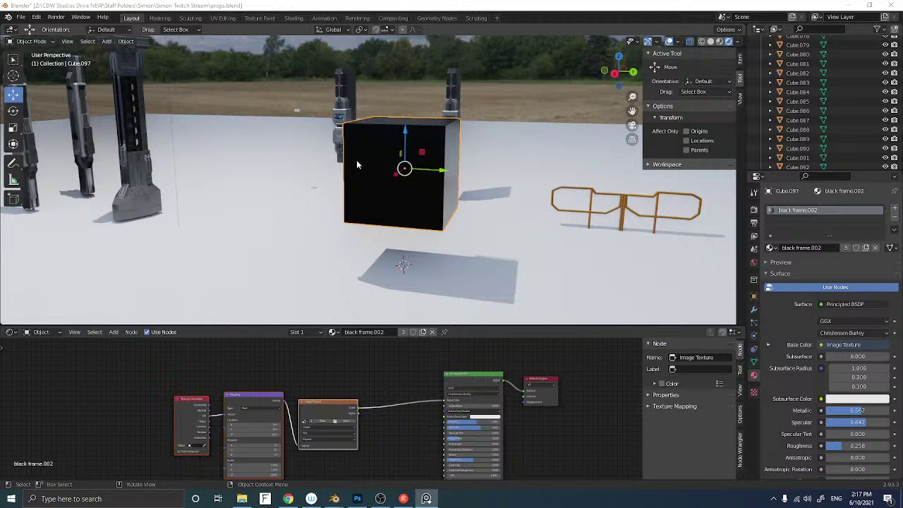
middle_click_drag(356, 173, 393, 189)
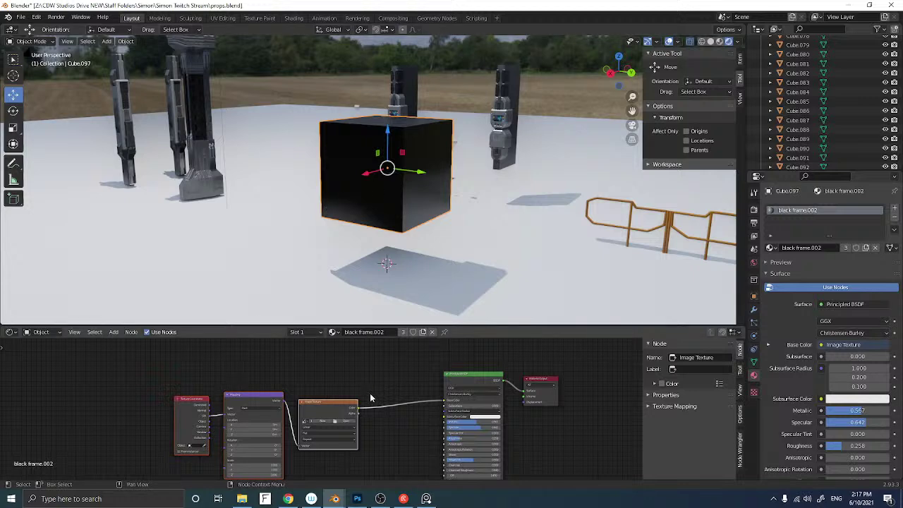
left_click_drag(347, 404, 275, 396)
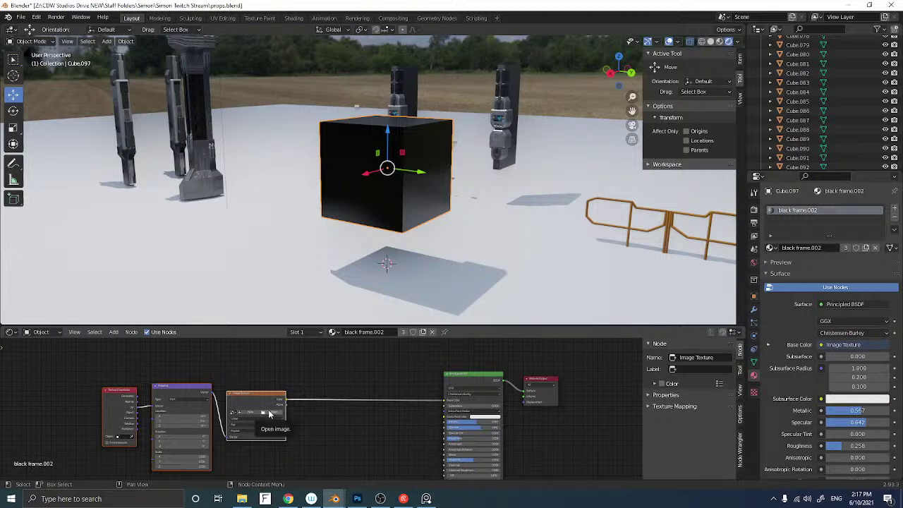
Load trimsheet_001.jpg from the Trim Sheets folder into the Image Texture node
left_click(268, 413)
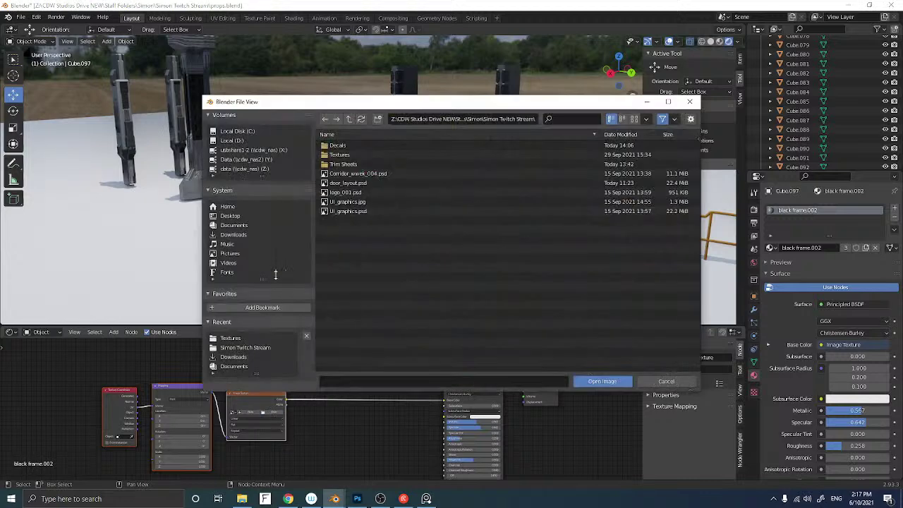
left_click_drag(335, 106, 299, 118)
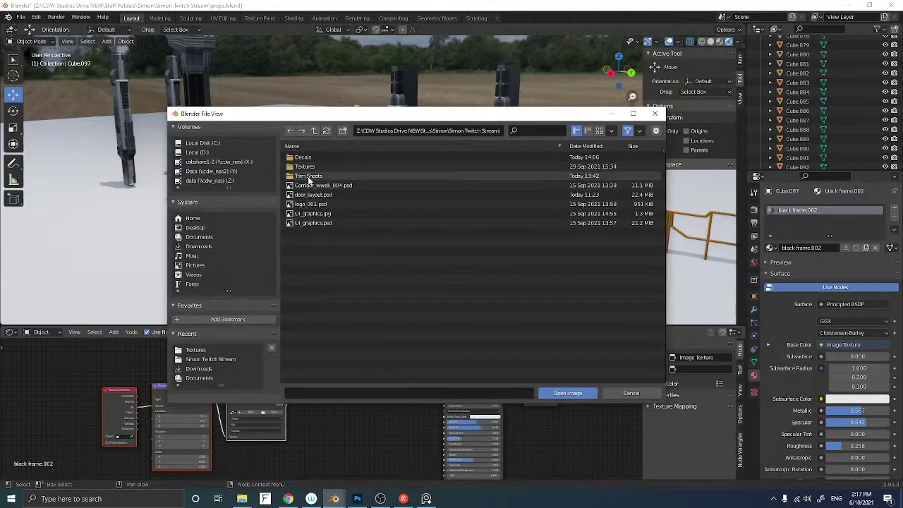
double_click(308, 176)
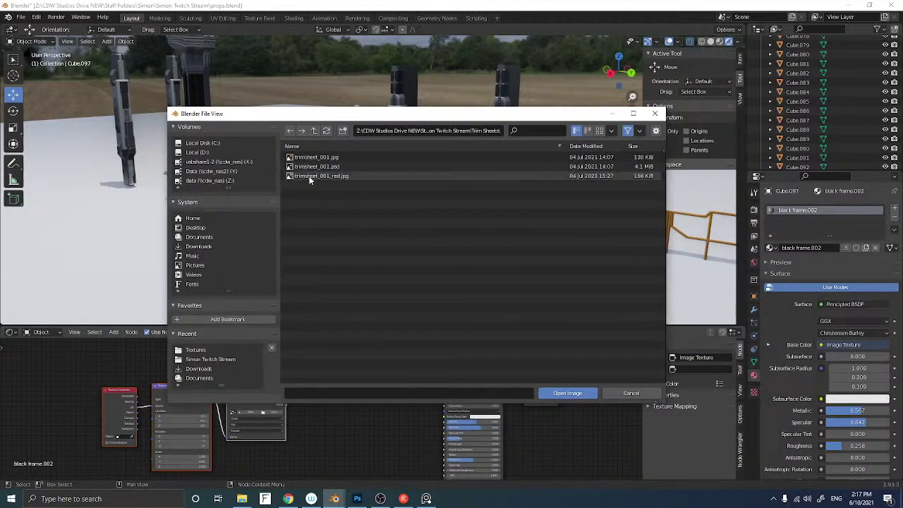
left_click(313, 158)
left_click(550, 391)
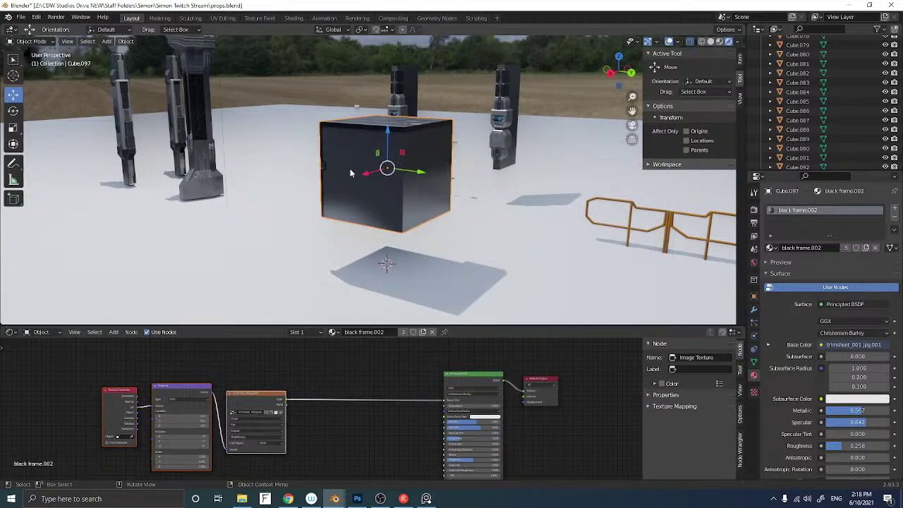
Center the view to the 3D cursor and inspect how the trim sheet sits on the cube's faces
middle_click_drag(346, 175, 321, 210)
key("KP_Decimal")
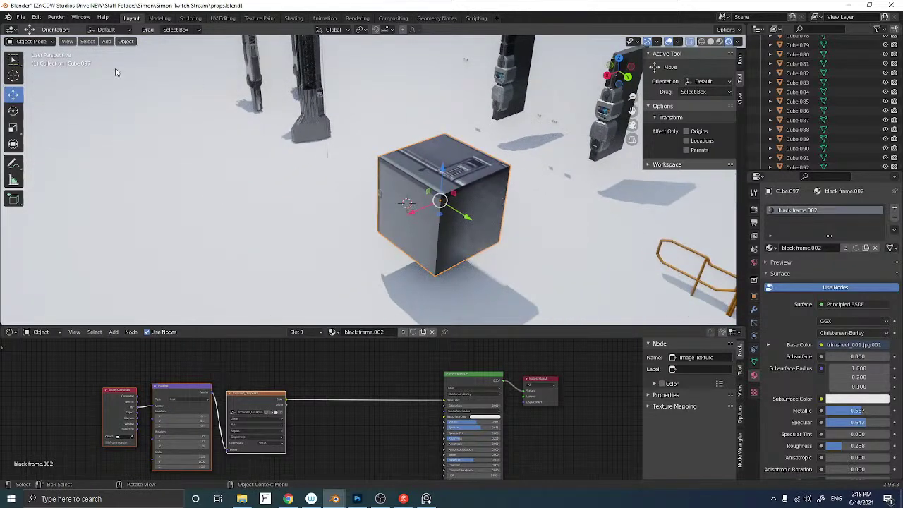
left_click(67, 41)
mouse_move(92, 167)
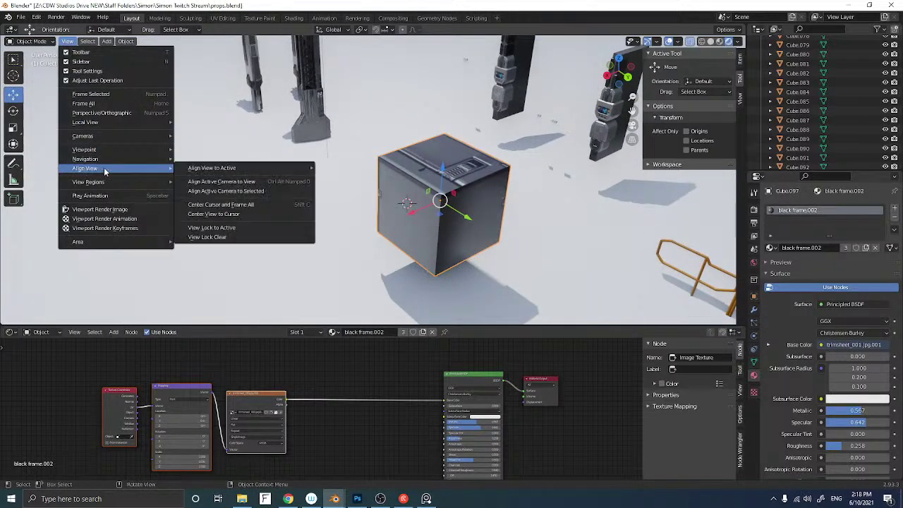
left_click(198, 214)
mouse_move(338, 195)
middle_mouse_down()
mouse_move(375, 193)
mouse_move(237, 188)
mouse_move(181, 174)
mouse_move(344, 175)
mouse_move(323, 182)
mouse_move(344, 186)
mouse_move(327, 184)
middle_mouse_up()
scroll(357, 191, "up", 4)
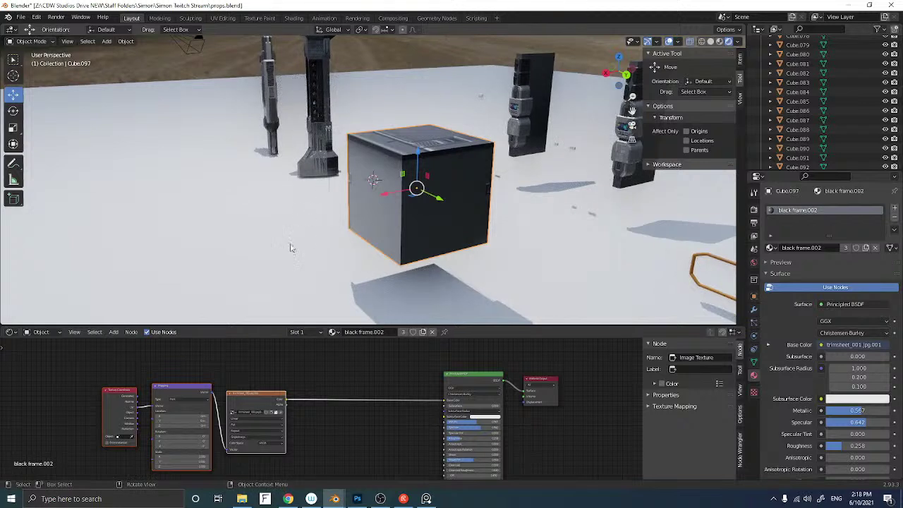
Add a Bump node and place it unconnected below the link between the image texture and the Principled BSDF
left_click(364, 424)
key("shift+a")
left_click(367, 371)
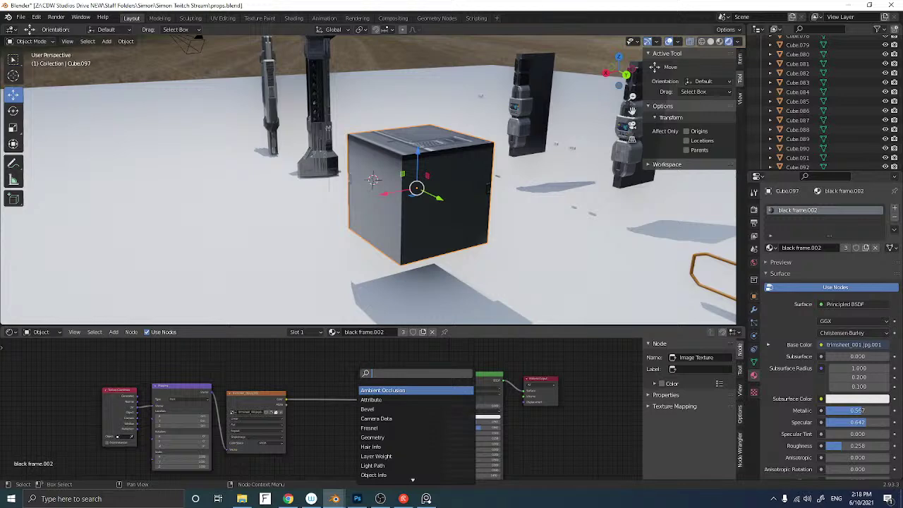
type("bump")
key("Return")
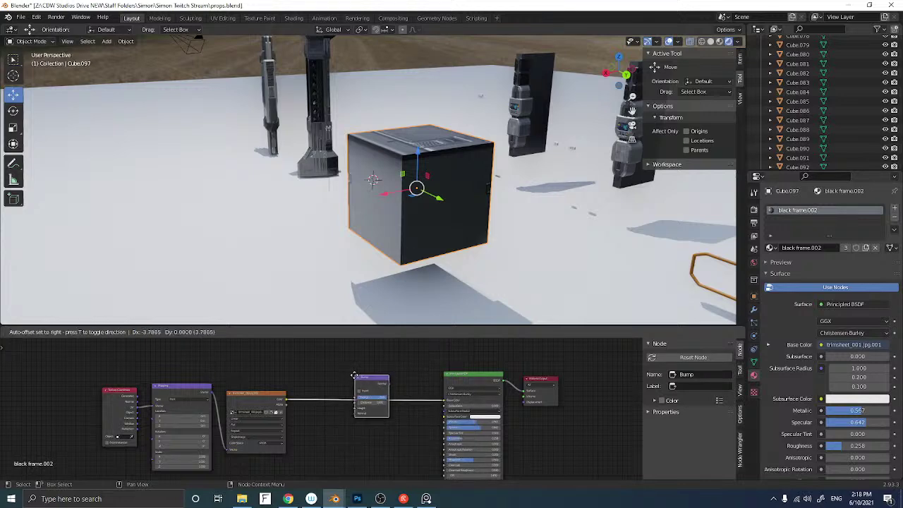
left_click(355, 427)
middle_click_drag(355, 429, 366, 372)
left_click_drag(367, 370, 374, 391)
middle_click_drag(346, 384, 364, 394)
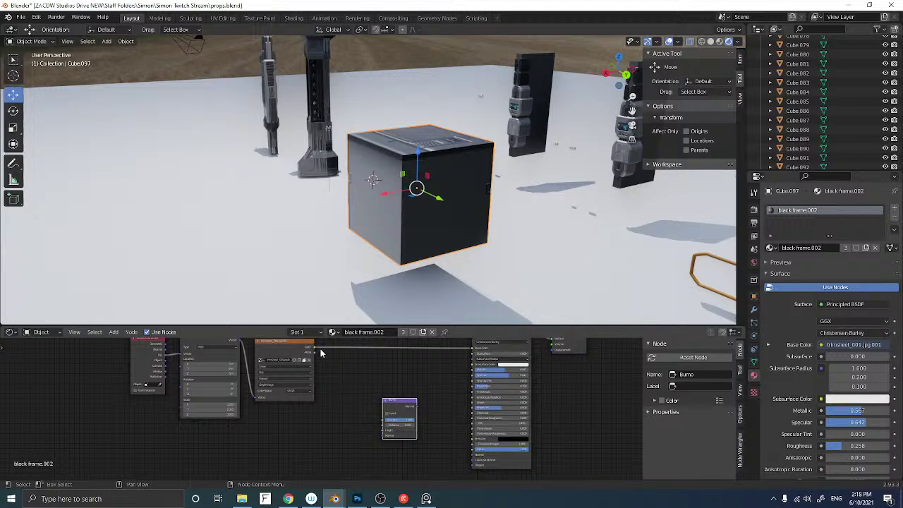
Connect the image texture's Color to the Bump node's Height and the Bump's Normal output to the Principled BSDF's Normal
left_click_drag(314, 349, 382, 434)
left_click_drag(419, 410, 473, 459)
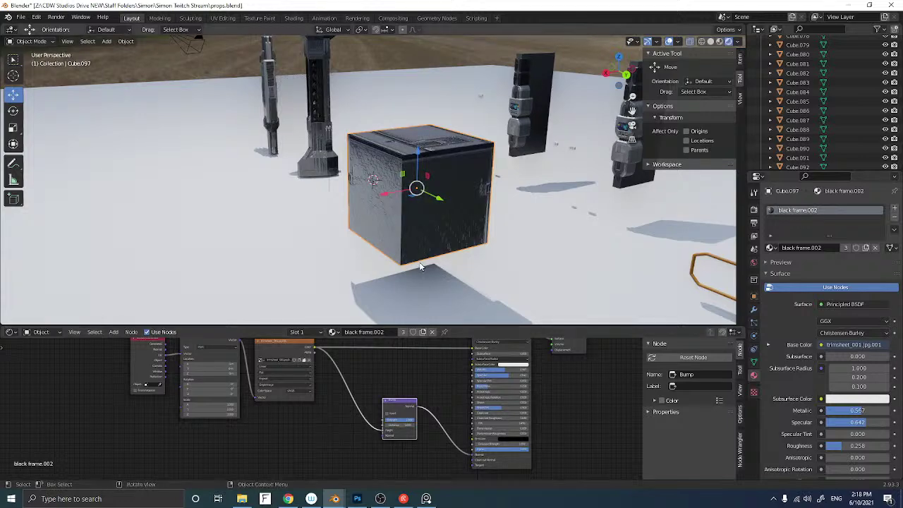
mouse_move(420, 267)
middle_mouse_down()
mouse_move(420, 257)
mouse_move(459, 260)
mouse_move(409, 255)
middle_mouse_up()
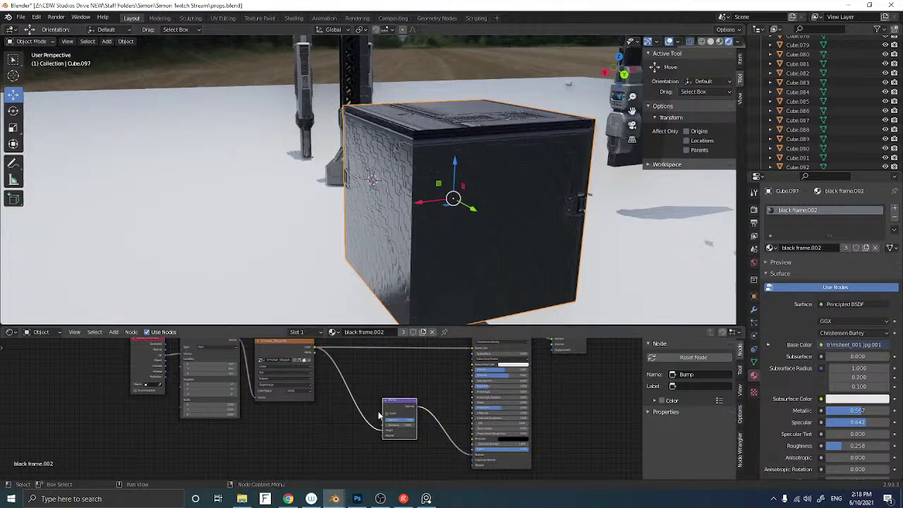
Set the Bump node's strength to 0.542 and its distance to 0.600
scroll(378, 416, "up", 2)
scroll(379, 416, "up", 3)
mouse_move(471, 438)
left_mouse_down()
mouse_move(416, 438)
mouse_move(447, 428)
mouse_move(433, 429)
mouse_move(494, 438)
mouse_move(458, 439)
left_mouse_up()
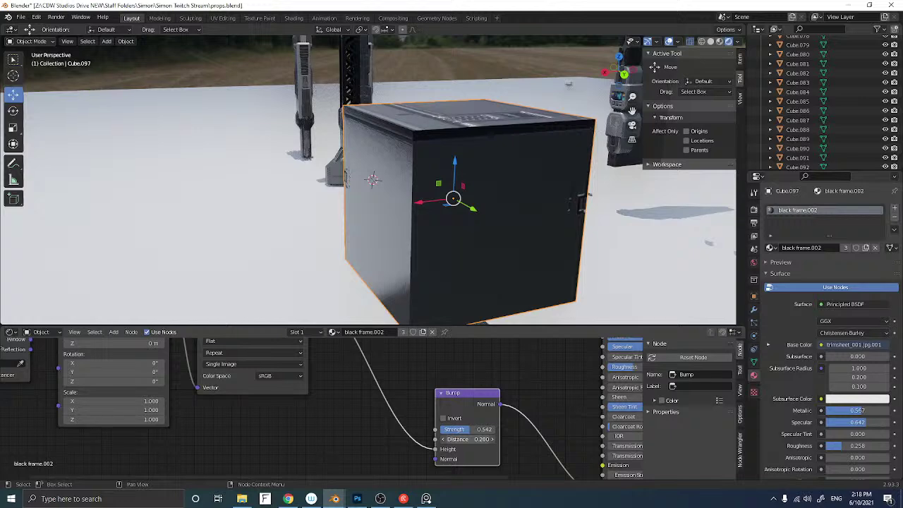
middle_click_drag(363, 187, 383, 209)
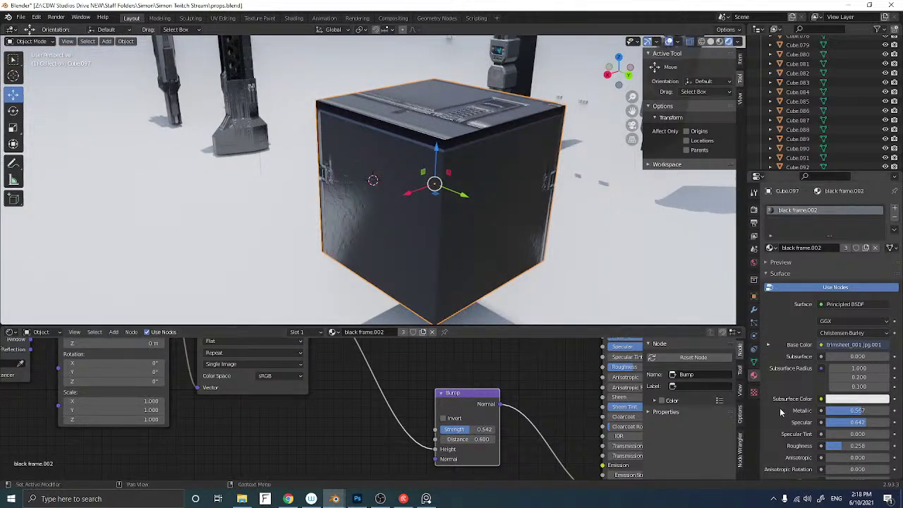
Set the material's Metallic to 0.478, Specular to 0.524 and Roughness to 0.486, and reduce the Bump strength to 0.400
scroll(779, 408, "down", 2)
left_click_drag(857, 372, 859, 410)
middle_click_drag(423, 211, 393, 214)
scroll(380, 203, "up", 4)
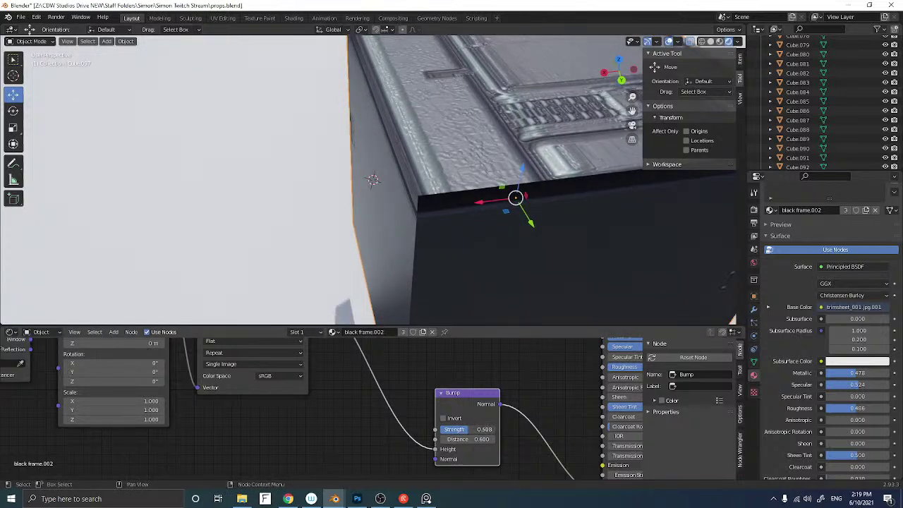
mouse_move(465, 429)
left_mouse_down()
mouse_move(443, 429)
mouse_move(465, 438)
mouse_move(437, 438)
mouse_move(467, 439)
mouse_move(458, 439)
mouse_move(472, 429)
left_mouse_up()
scroll(339, 237, "down", 6)
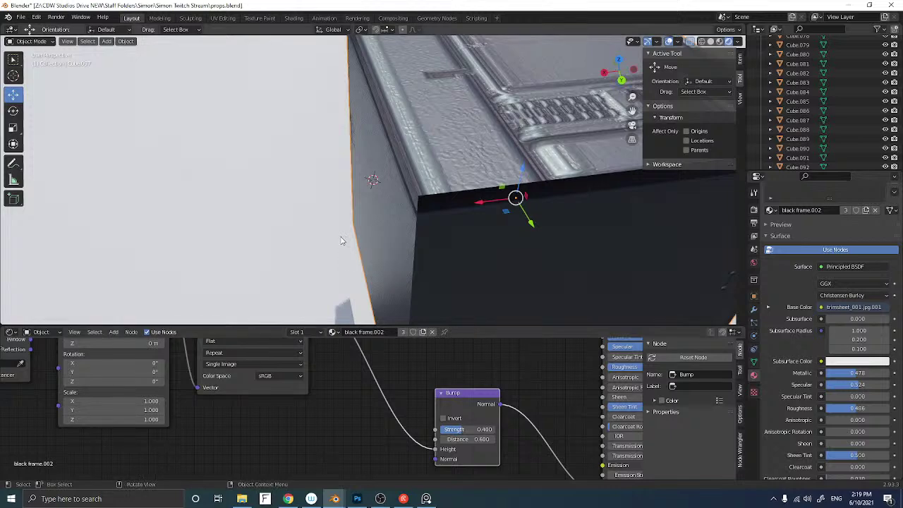
middle_click_drag(304, 183, 345, 181)
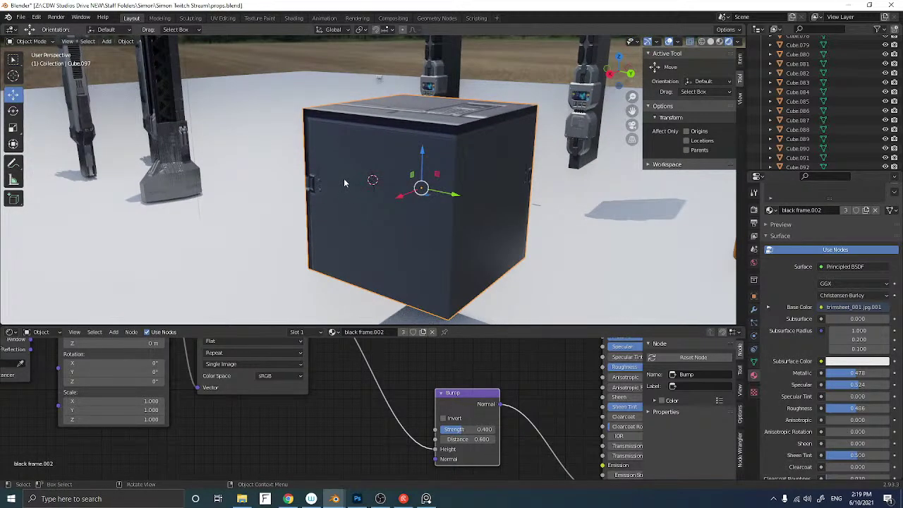
Unwrap all faces of the cube with Cube Projection and return to Object Mode
key("Tab")
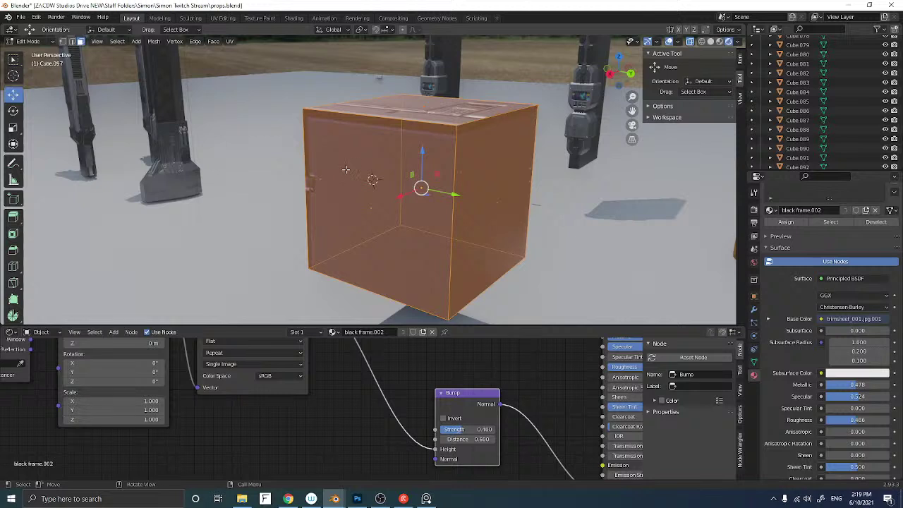
key("l")
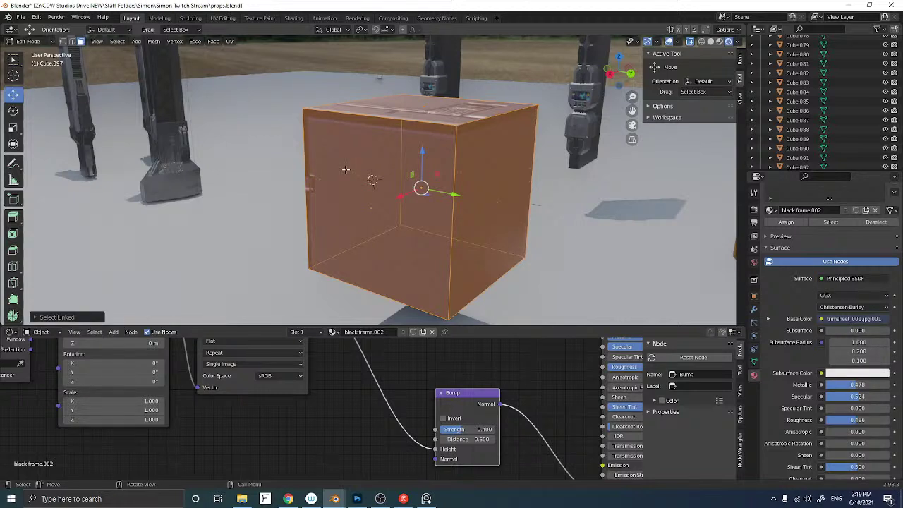
key("u")
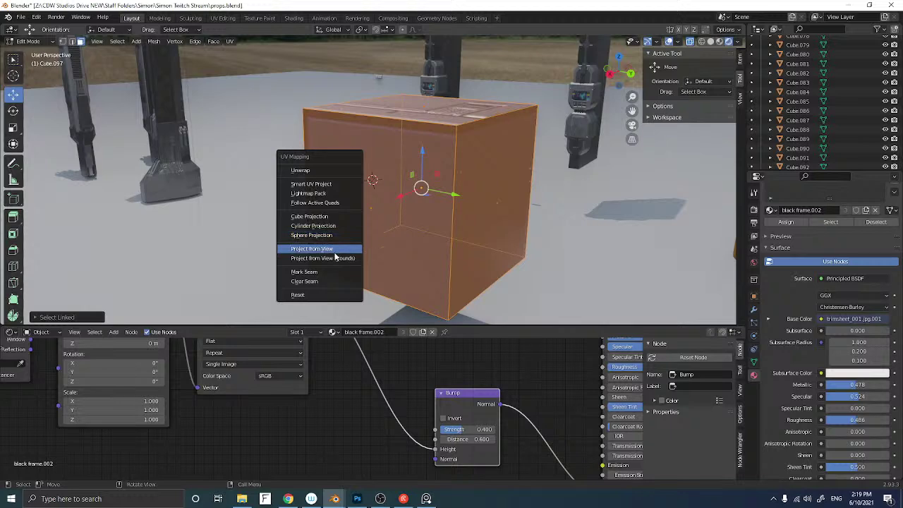
left_click(321, 217)
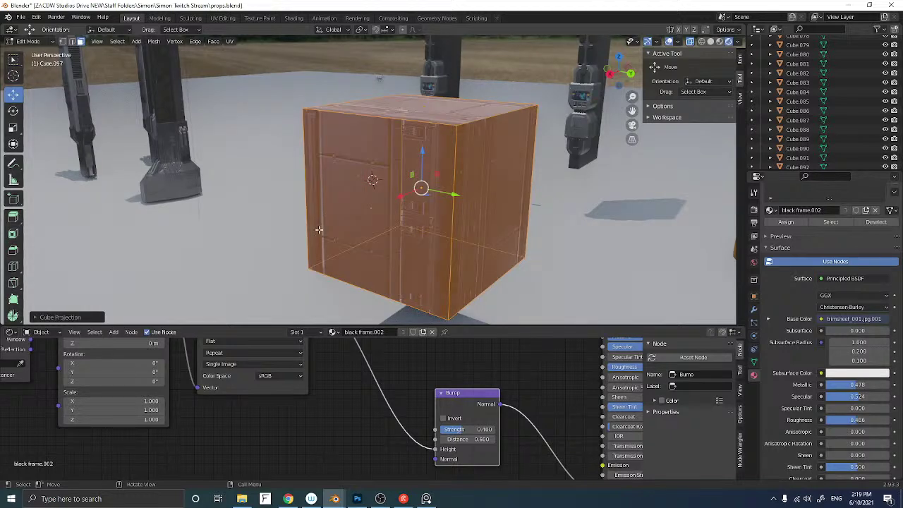
key("Tab")
mouse_move(328, 199)
middle_mouse_down()
mouse_move(204, 193)
mouse_move(306, 197)
mouse_move(348, 189)
mouse_move(329, 205)
mouse_move(342, 252)
mouse_move(362, 254)
mouse_move(334, 190)
mouse_move(322, 197)
middle_mouse_up()
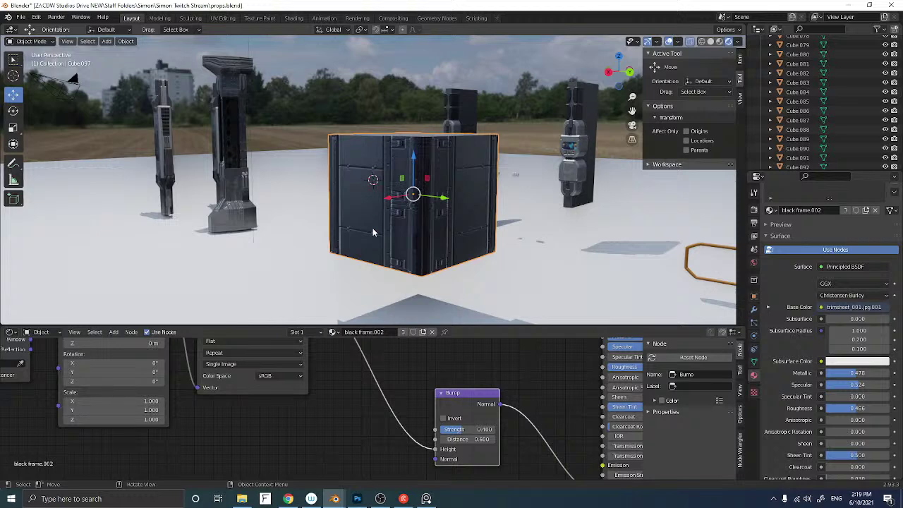
Set the Bump node's distance to 0.500 and strength to 0.433, checking the relief on the cube
scroll(414, 401, "up", 1)
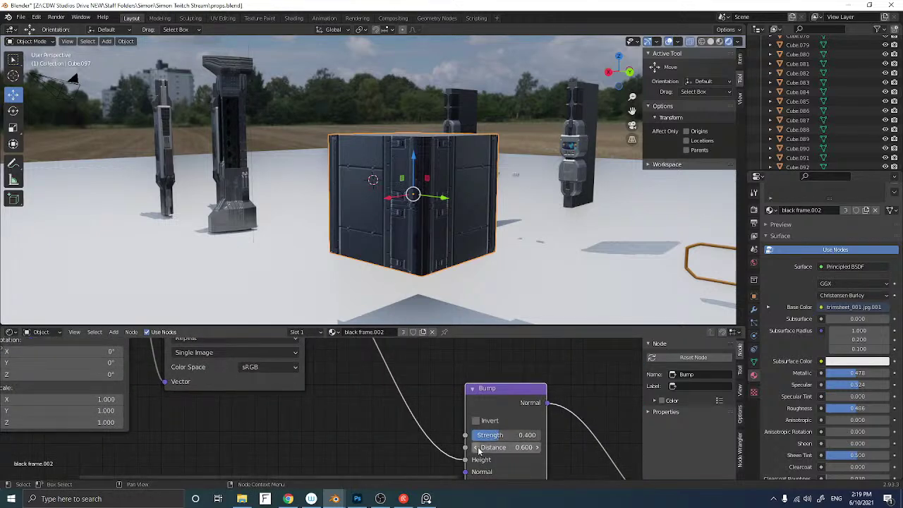
left_click_drag(522, 447, 492, 447)
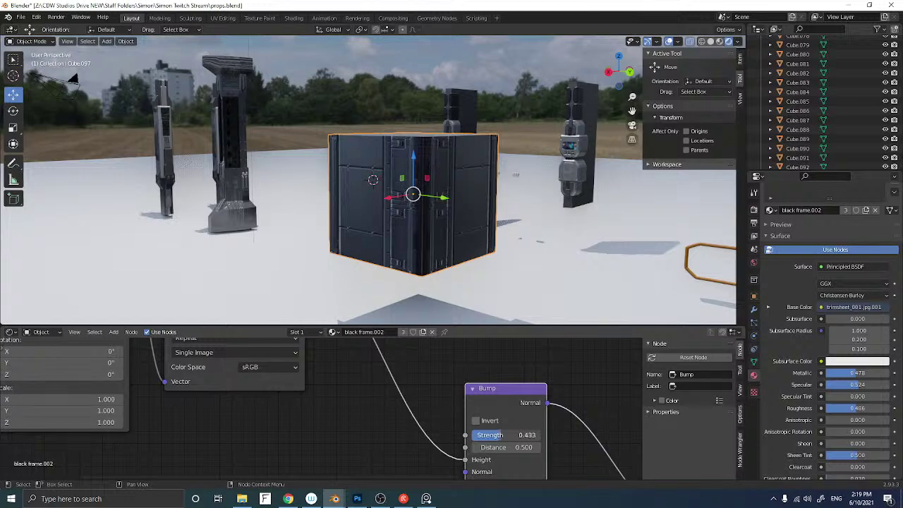
mouse_move(291, 181)
middle_mouse_down()
mouse_move(330, 175)
mouse_move(281, 180)
middle_mouse_up()
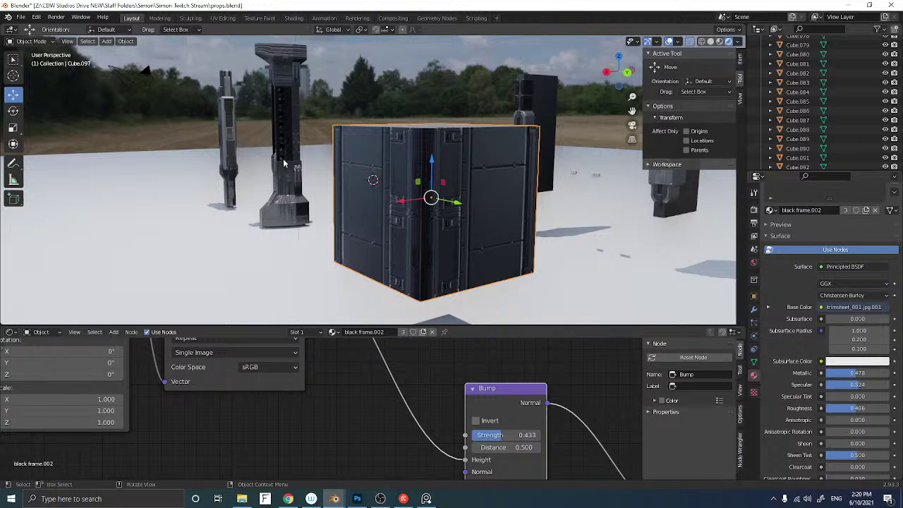
scroll(284, 162, "down", 3)
scroll(284, 158, "up", 1)
mouse_move(290, 157)
middle_mouse_down()
mouse_move(327, 159)
mouse_move(300, 157)
middle_mouse_up()
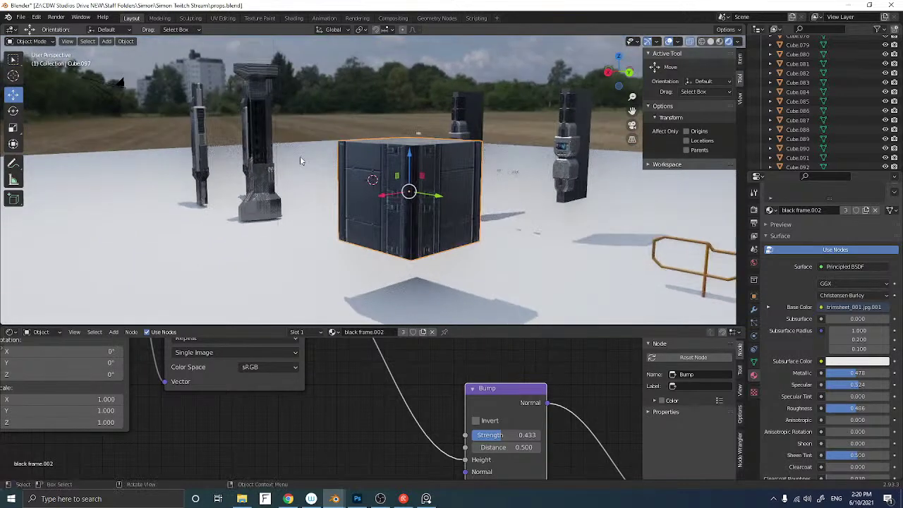
Change the Mapping node's X and Y scale together to resize the trim sheet on the cube
scroll(305, 377, "down", 4)
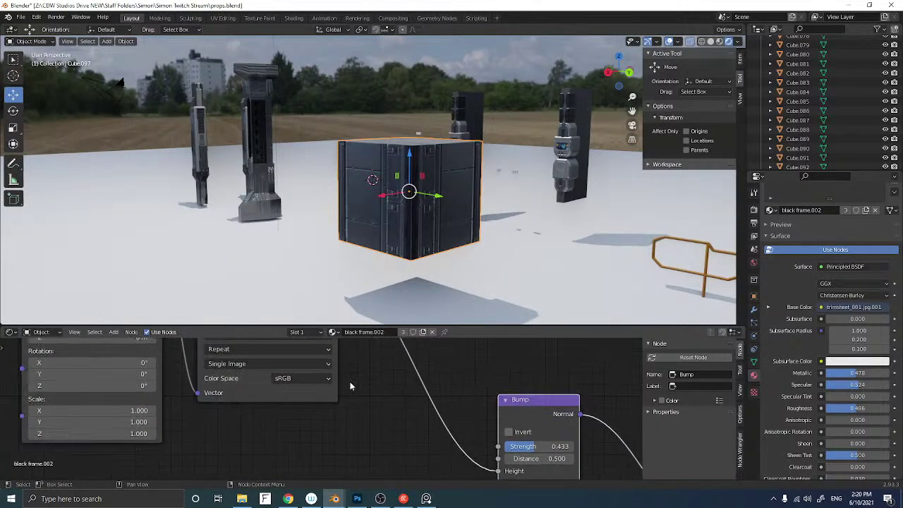
middle_click_drag(287, 393, 364, 419)
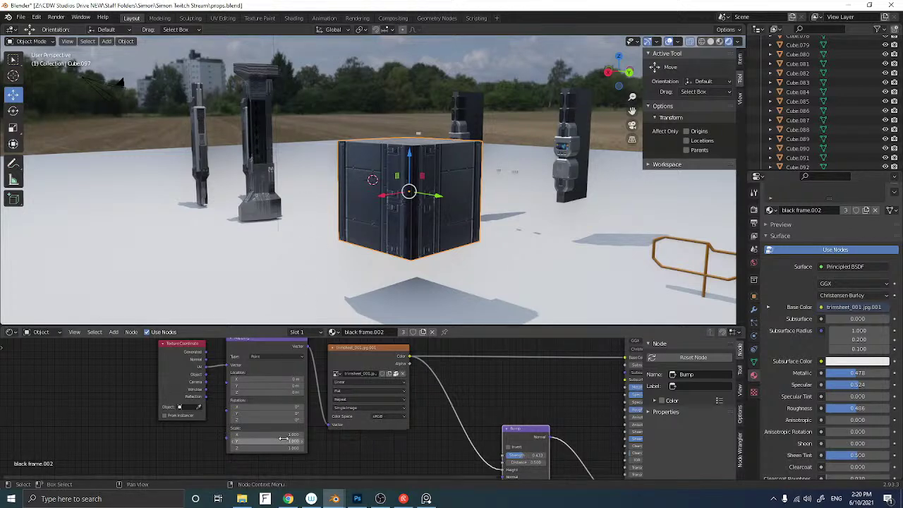
middle_click_drag(349, 378, 399, 389)
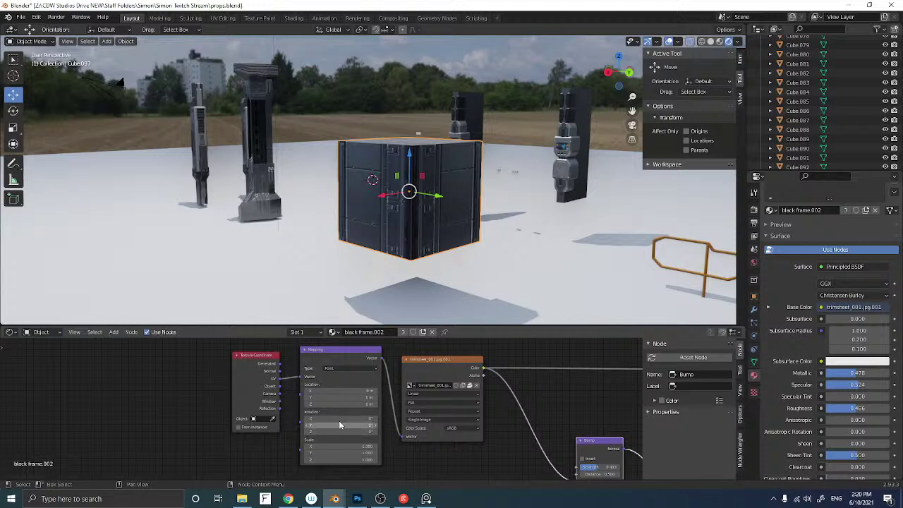
mouse_move(338, 446)
left_mouse_down()
mouse_move(380, 446)
mouse_move(307, 452)
mouse_move(344, 452)
left_mouse_up()
Deselect the cube and select the tall column to show its Material.026 node setup
left_click(320, 114)
middle_click_drag(319, 114, 305, 210)
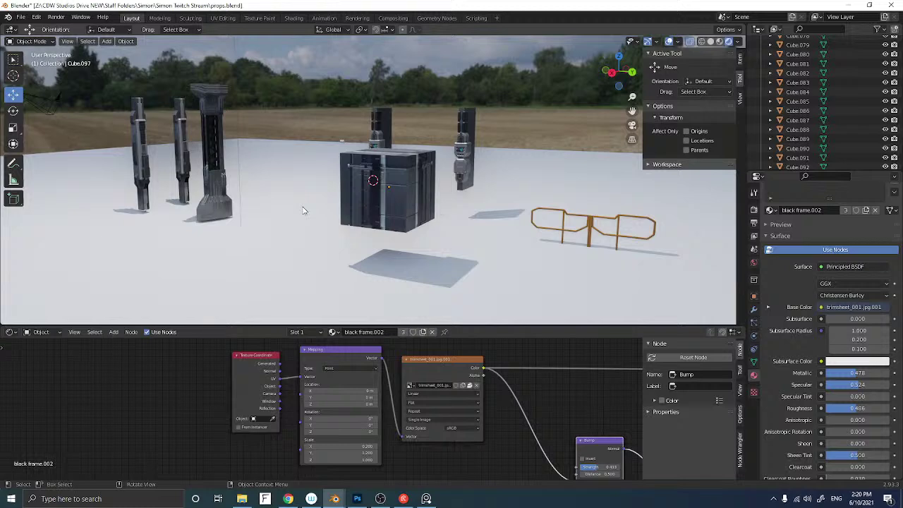
left_click(216, 181)
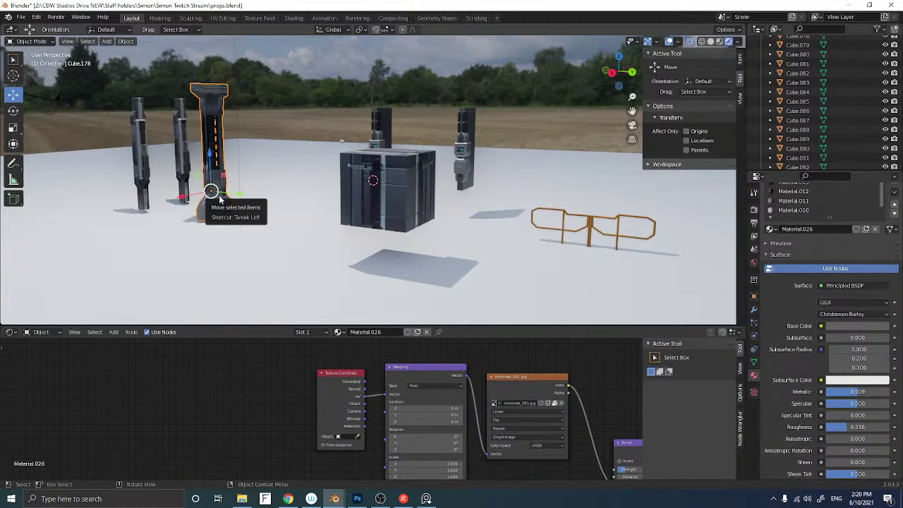
Copy the selected tall column and paste it into the interior.blend scene in the other Blender window
key("ctrl")
key("ctrl+c")
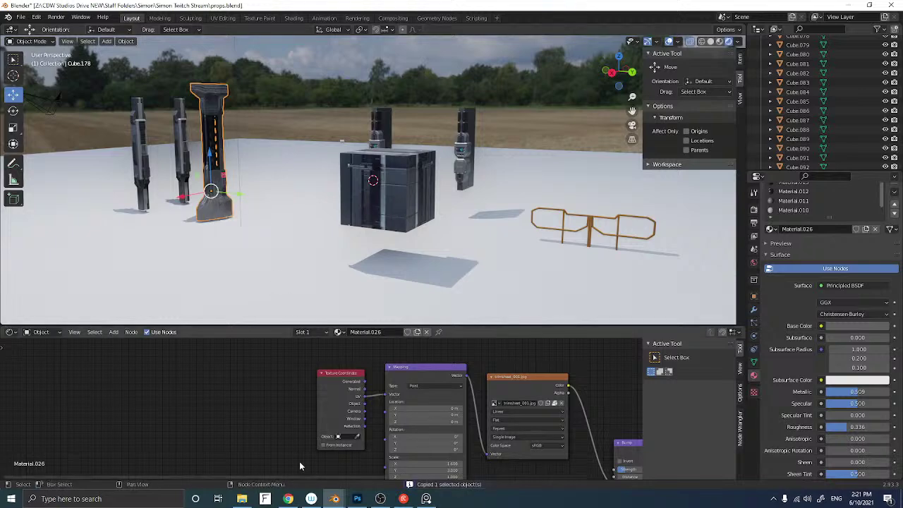
mouse_move(333, 498)
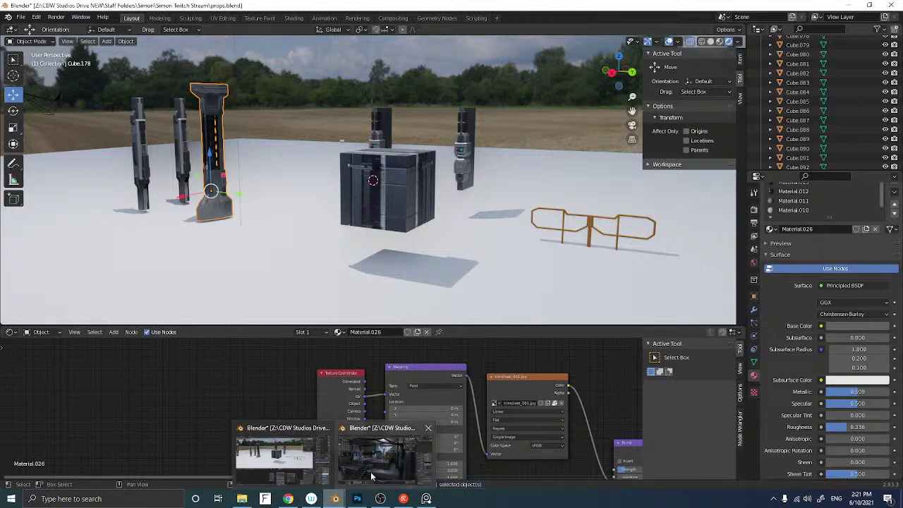
left_click(385, 451)
key("ctrl")
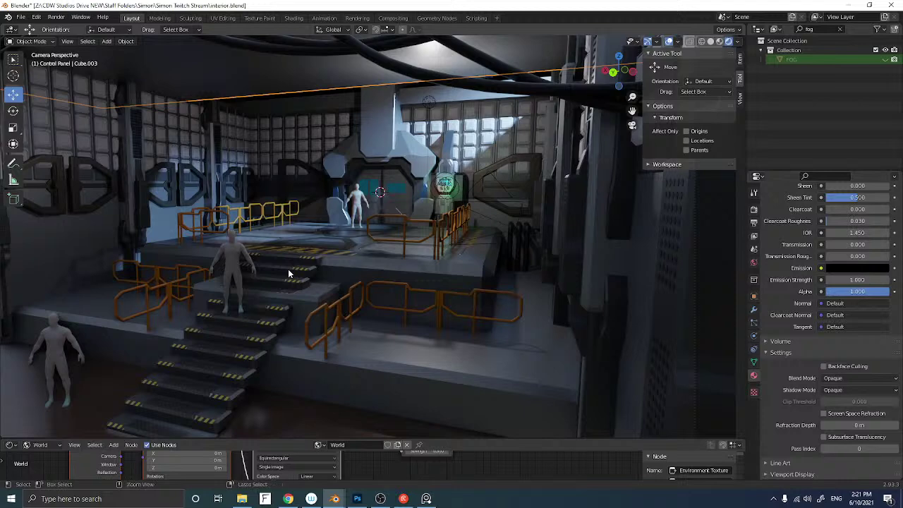
key("ctrl+v")
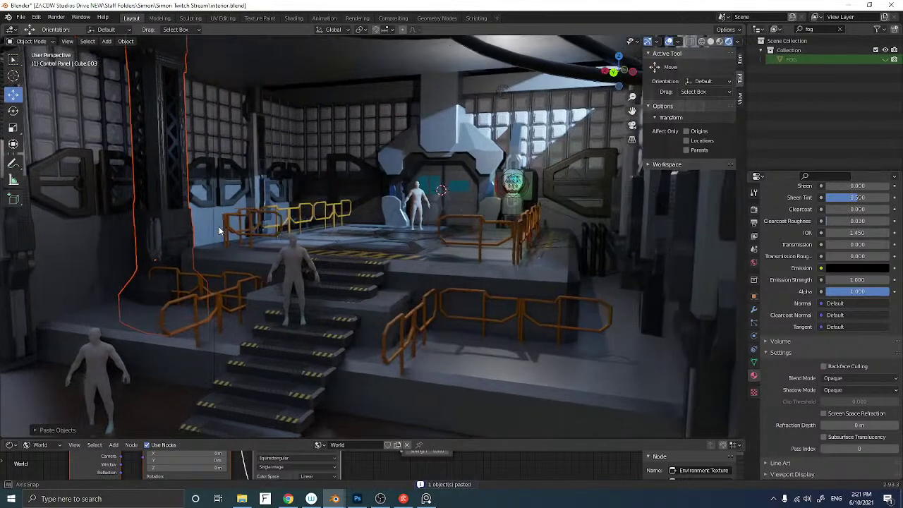
middle_click_drag(218, 227, 223, 234)
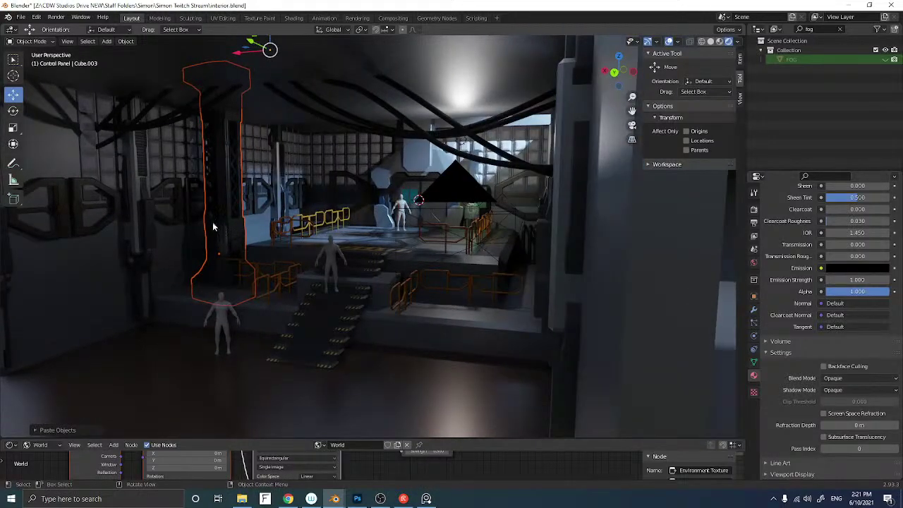
Slightly resize the pasted column and duplicate it in place, with the scene seen from the back orthographic view
key("s")
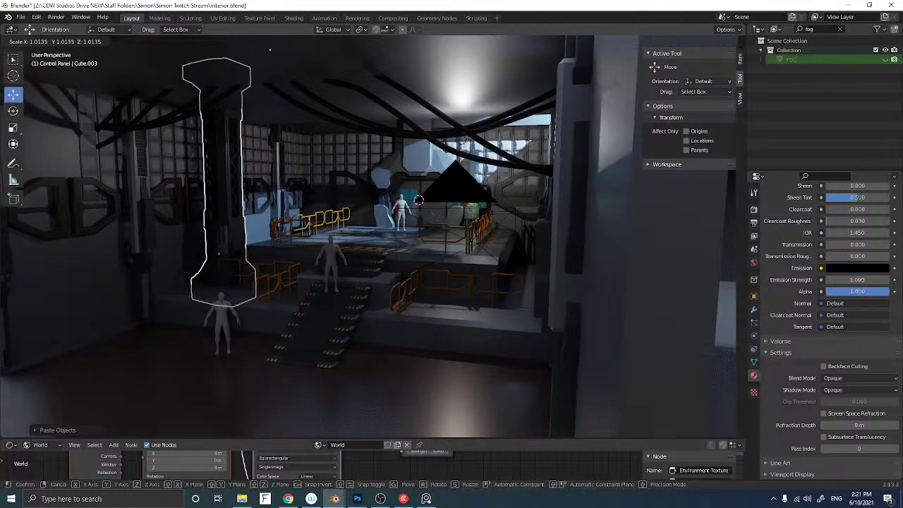
left_click(192, 216)
middle_click_drag(191, 217, 206, 215)
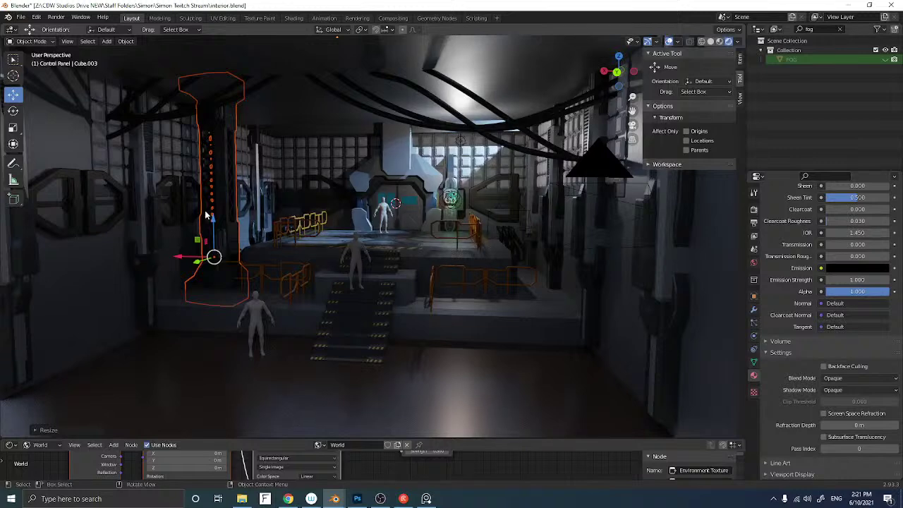
key("shift+d")
right_click(211, 217)
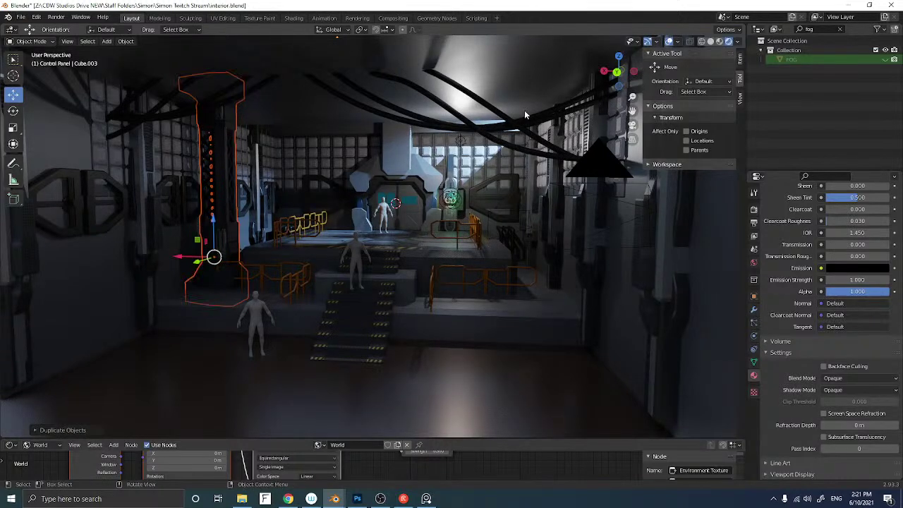
left_click(619, 72)
type("r")
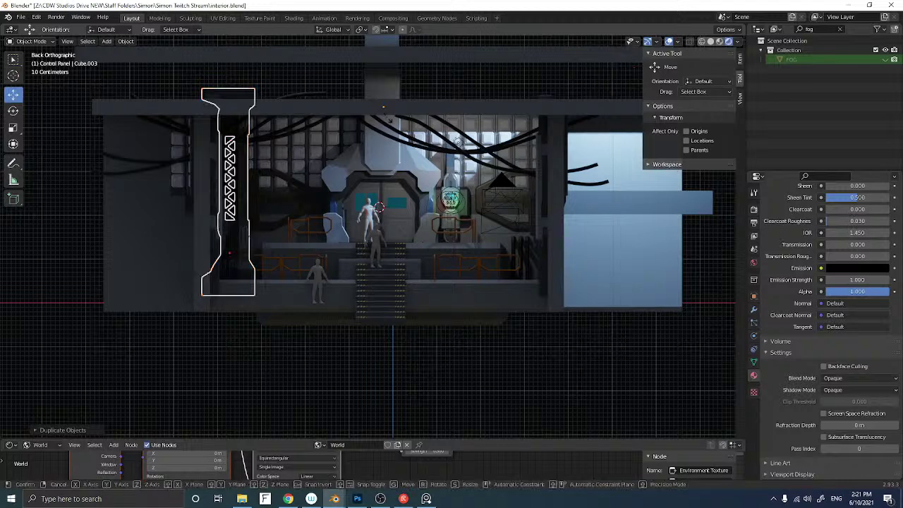
type("90")
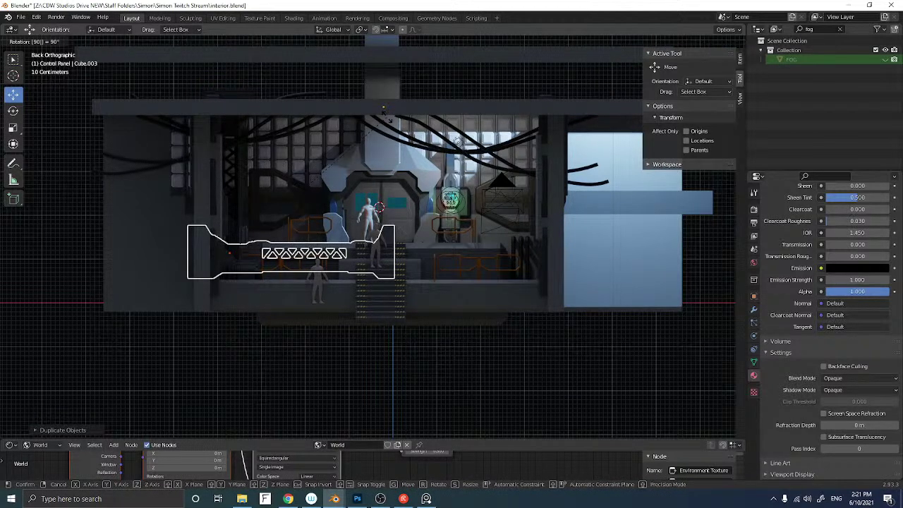
type("180")
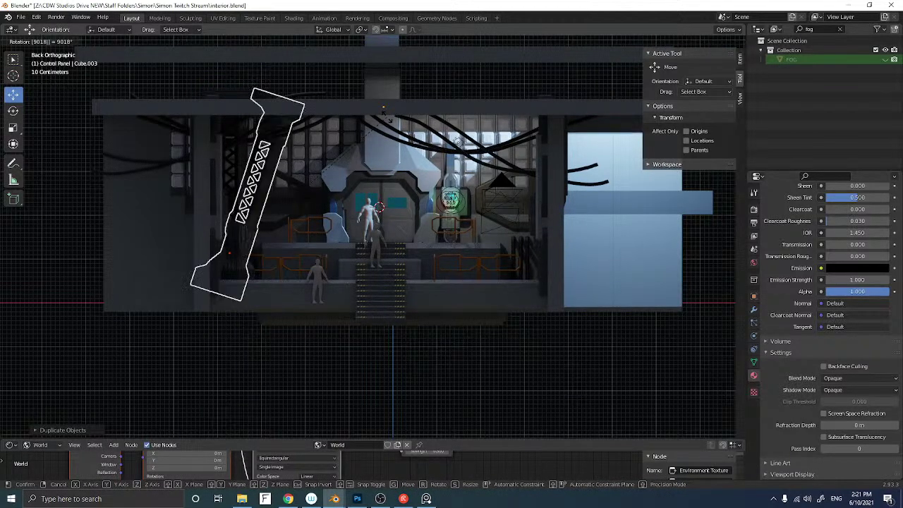
type("90")
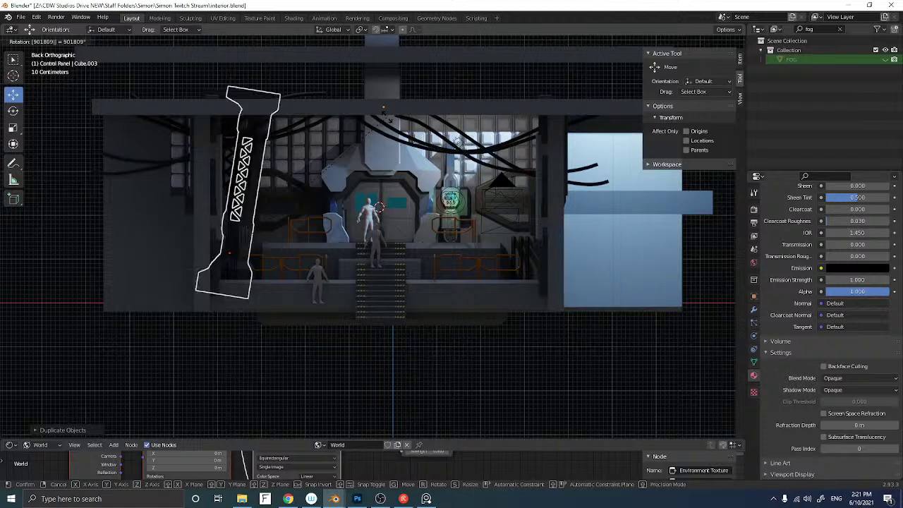
type("-90")
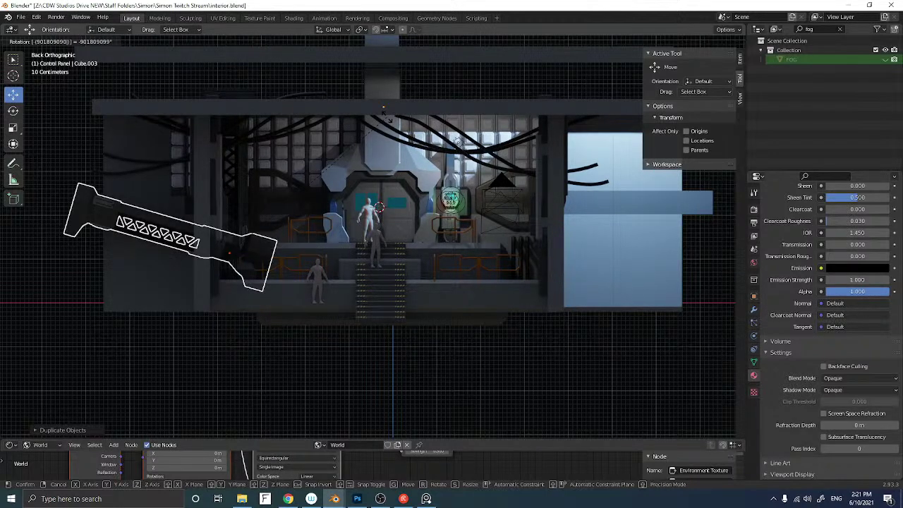
key("Escape")
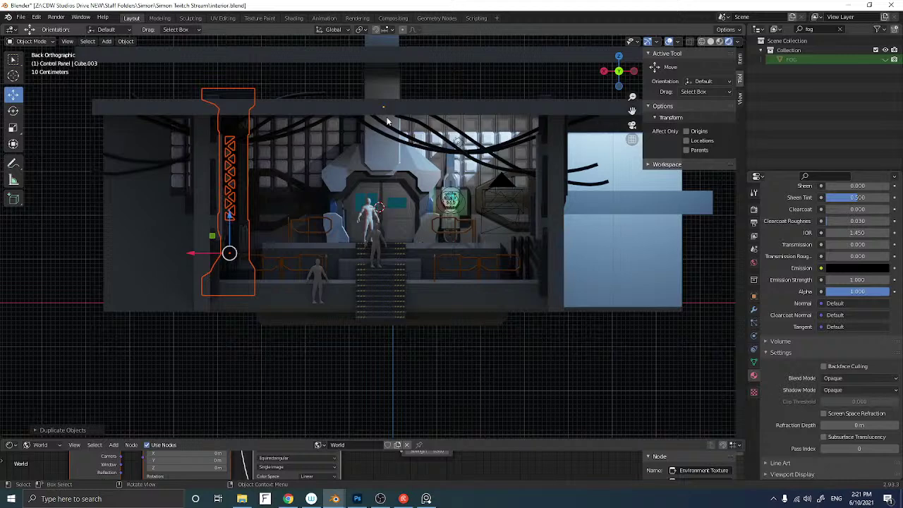
Rotate the duplicated column by 90° and move it up beneath the ceiling as a horizontal beam
key("r")
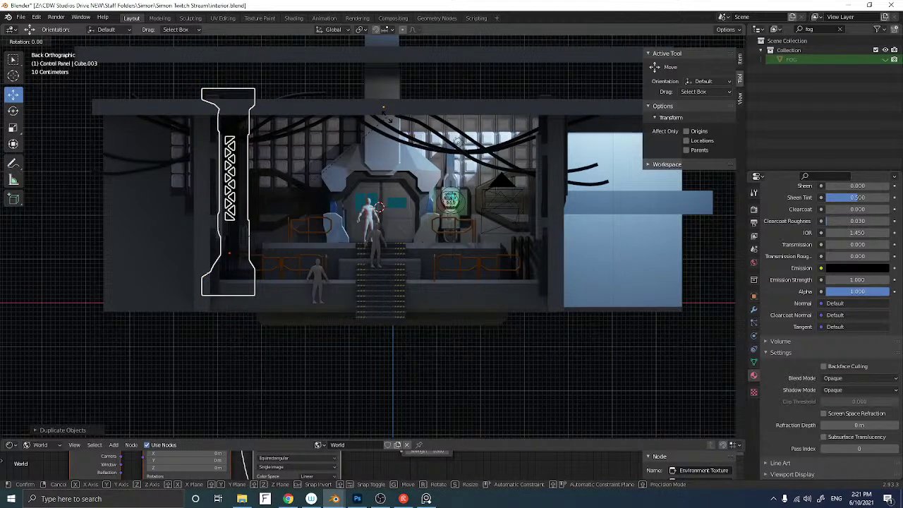
type("90")
key("Return")
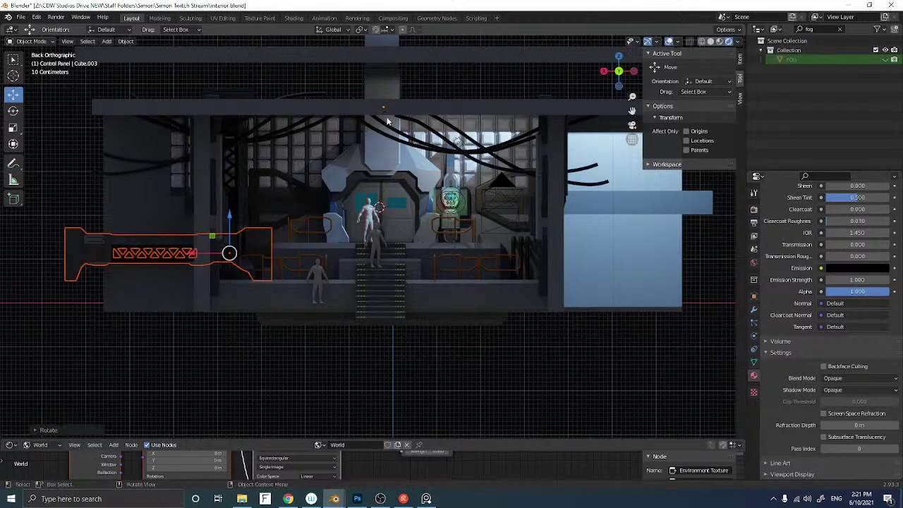
left_click(261, 203)
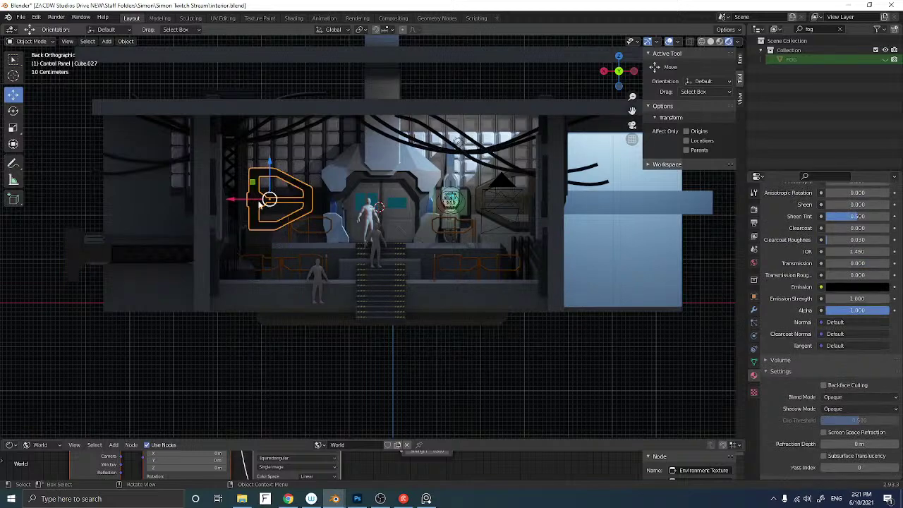
left_click(201, 237)
left_click_drag(227, 238, 345, 135)
Scale the ceiling beam down to fit against the side pillar and stretch it lengthwise along its local Z axis
key("s")
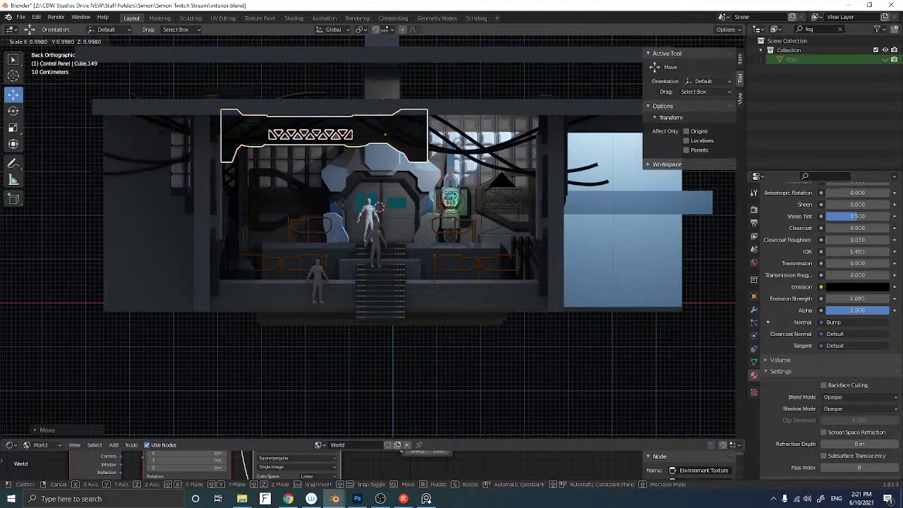
left_click(216, 132)
left_click_drag(351, 138, 296, 134)
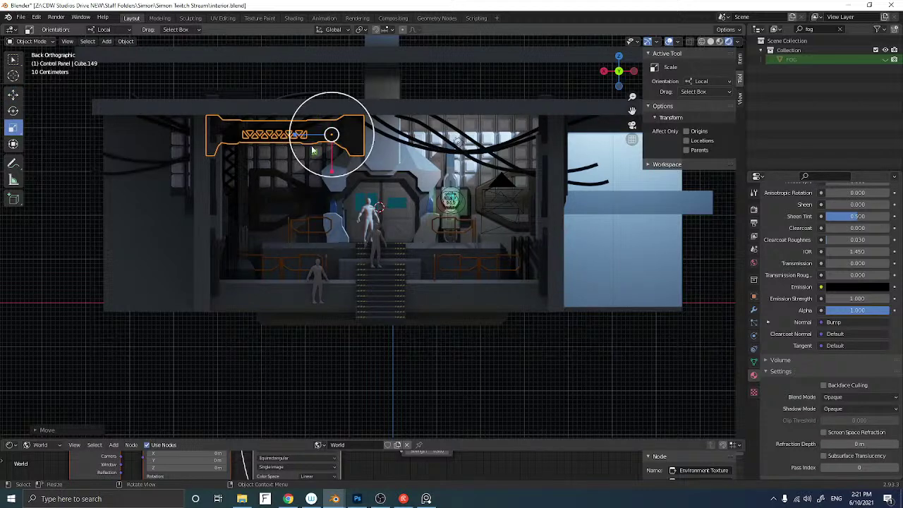
left_click_drag(294, 138, 318, 137)
left_click(14, 95)
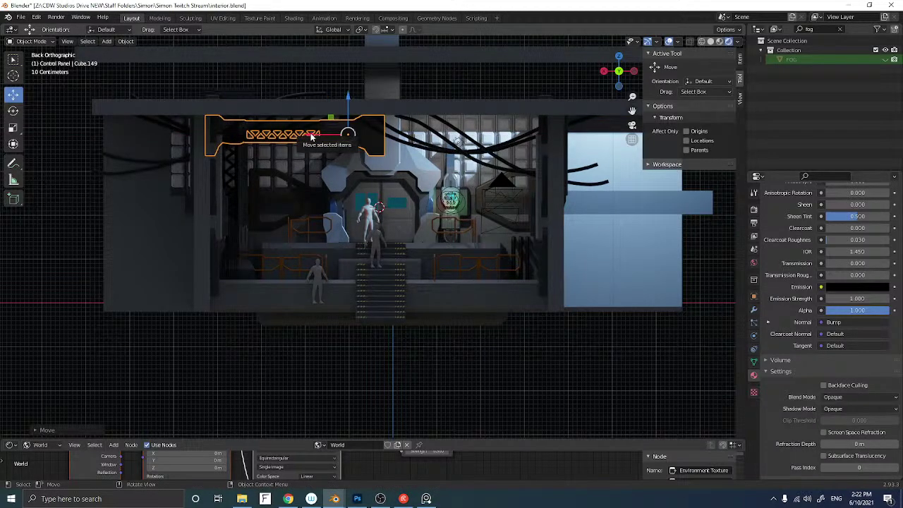
Duplicate the beam, mirror the copy along global X and slide it along X to meet the first beam mid-room
key("shift+d")
right_click(311, 137)
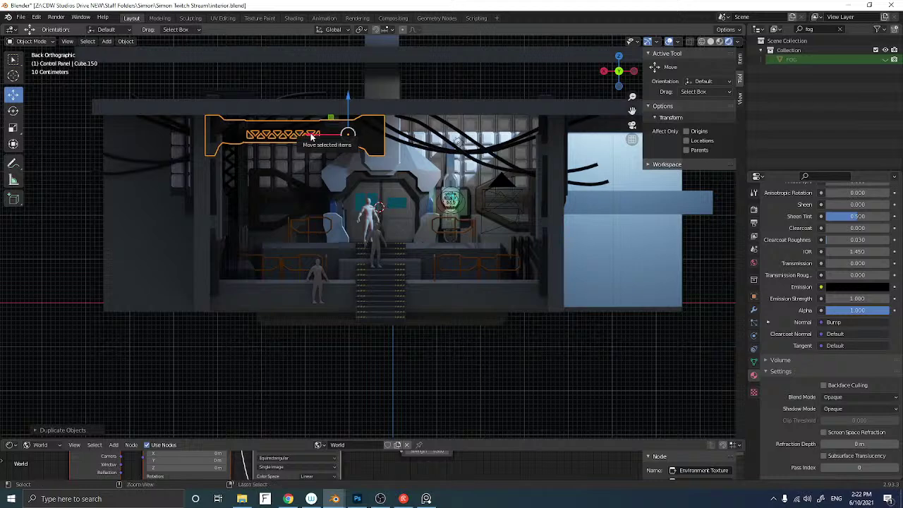
key("ctrl+m")
key("x")
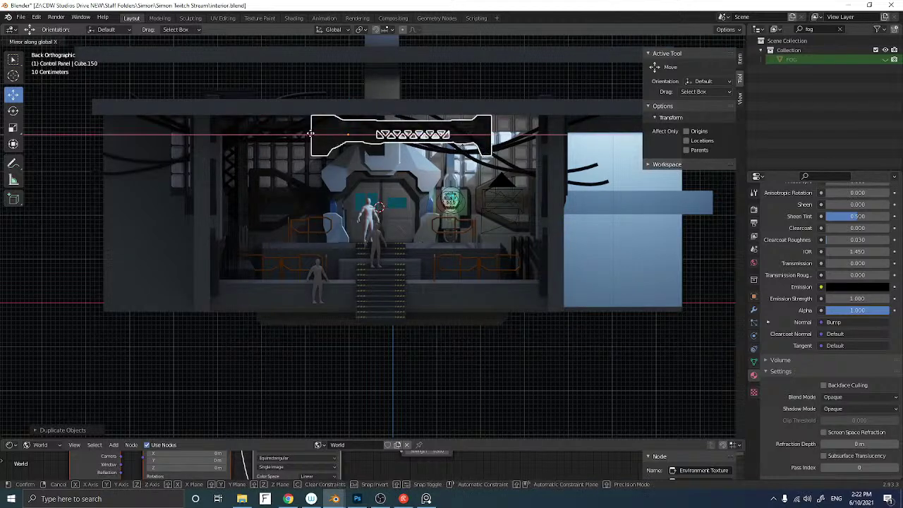
left_click(310, 133)
key("g")
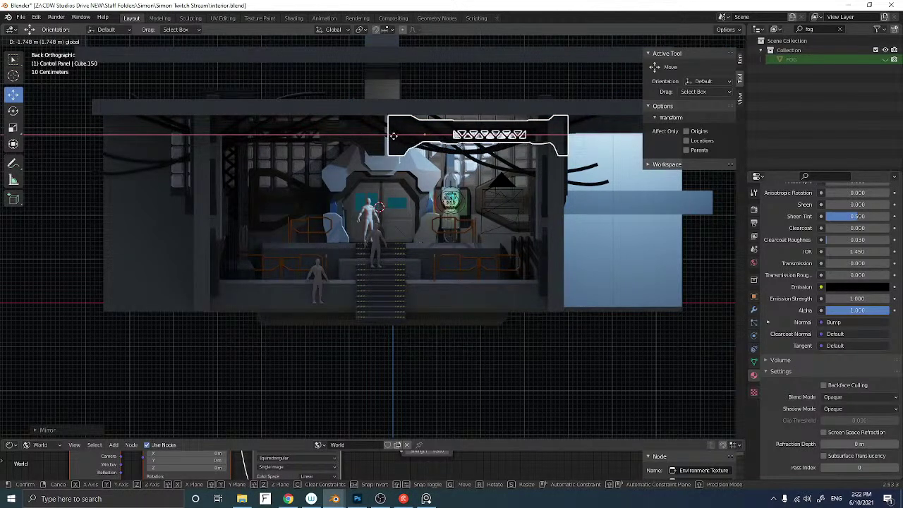
left_click(390, 135)
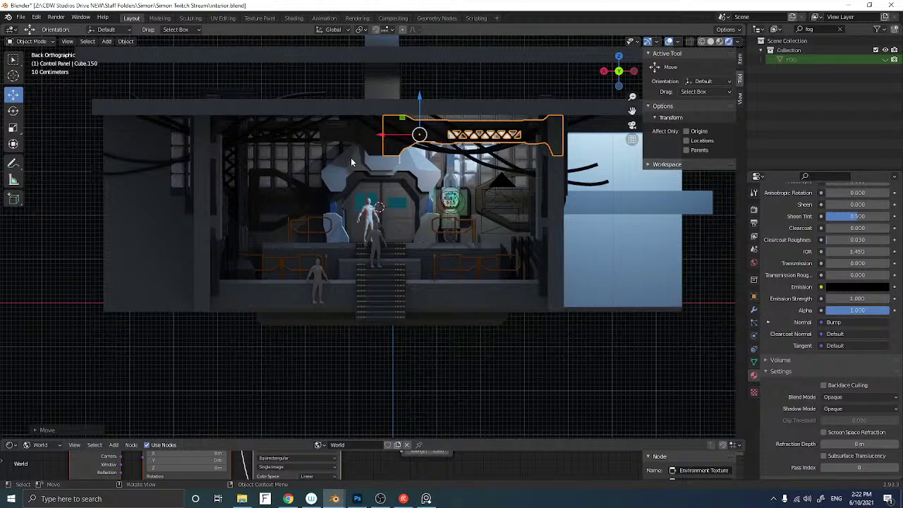
Select both beam halves together and raise them slightly along Z toward the ceiling
left_click(428, 87)
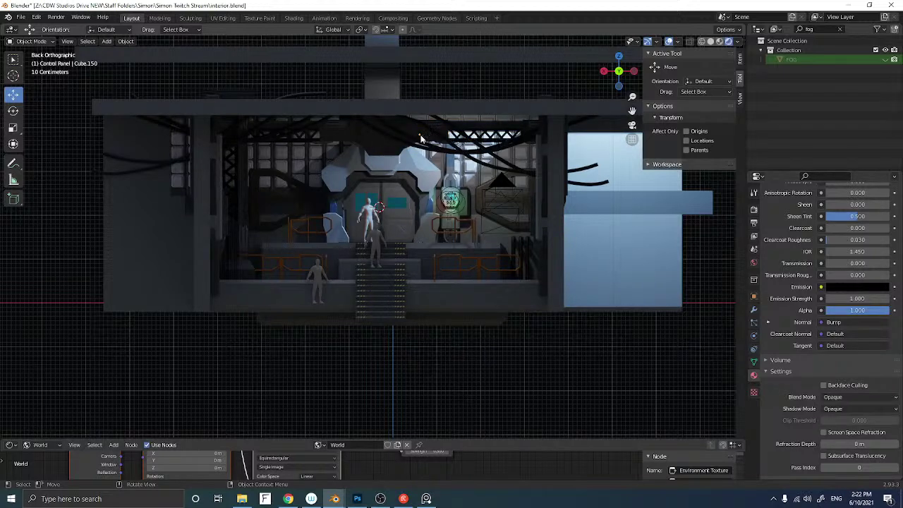
left_click(373, 146, "shift")
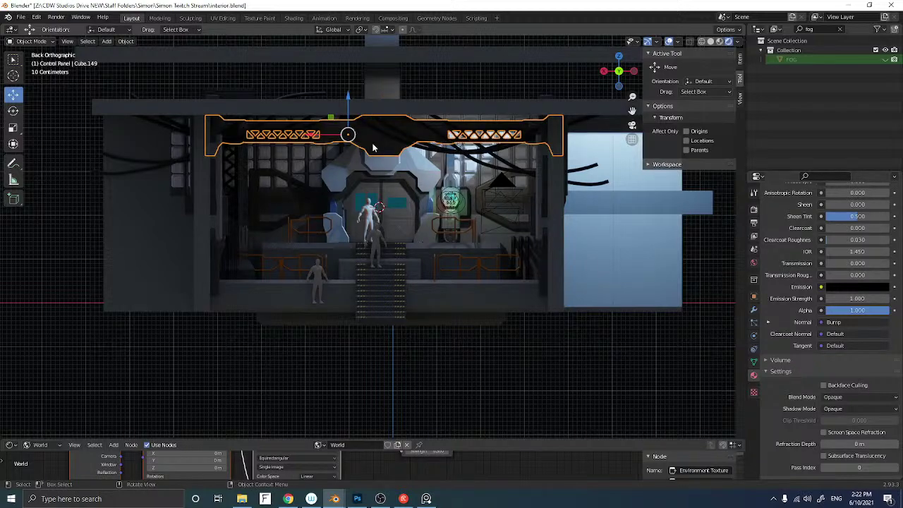
middle_click_drag(366, 161, 353, 118)
scroll(357, 159, "up", 2)
left_click_drag(332, 78, 330, 64)
middle_click_drag(343, 114, 294, 119)
scroll(293, 117, "down", 5)
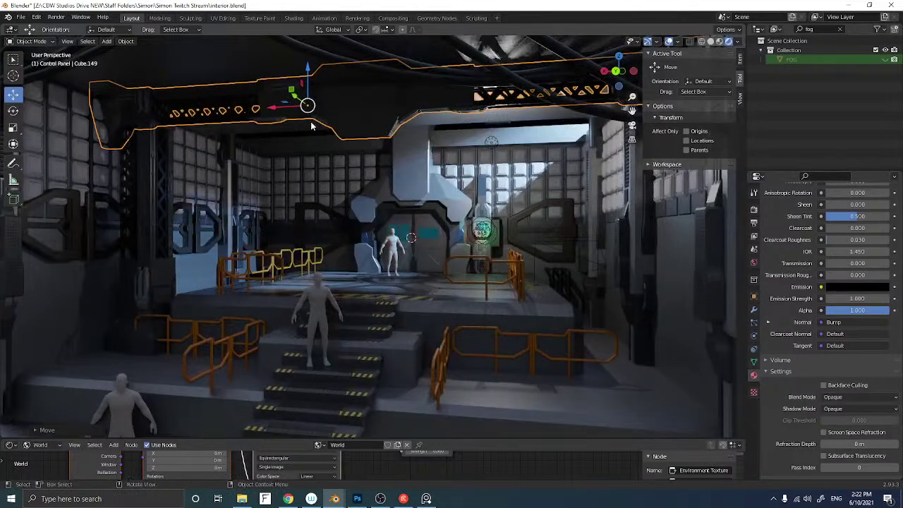
Duplicate the pair of ceiling beams in place
key("shift+d")
right_click(312, 125)
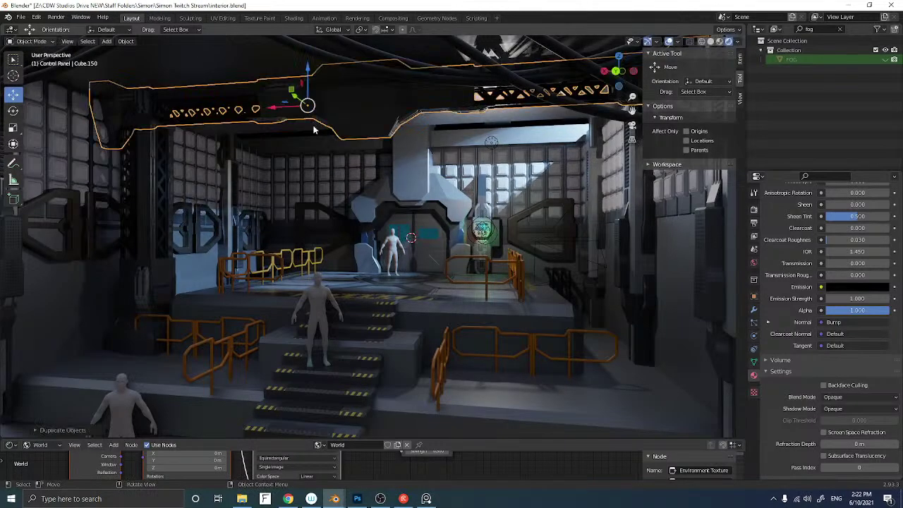
scroll(315, 134, "up", 5)
scroll(318, 143, "down", 5)
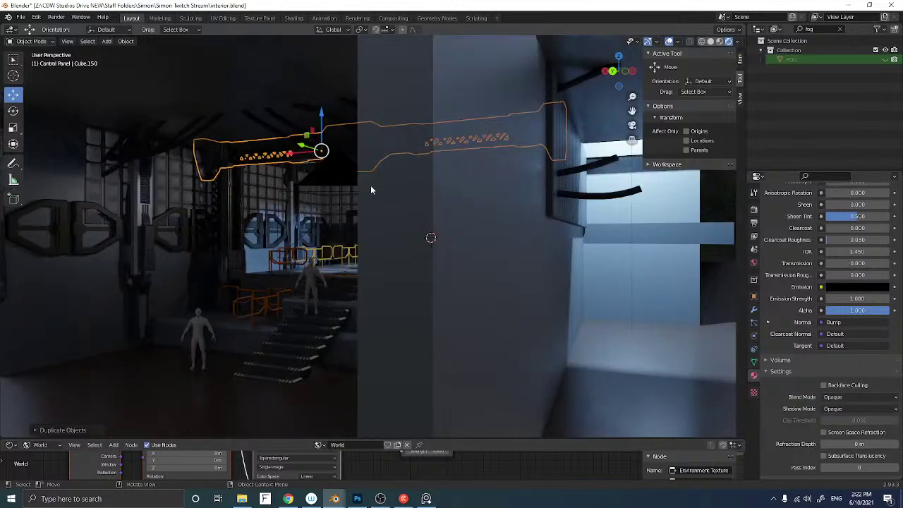
Hide the large side wall and the grooved wall panel behind the cables to open the view into the room
left_click(441, 198)
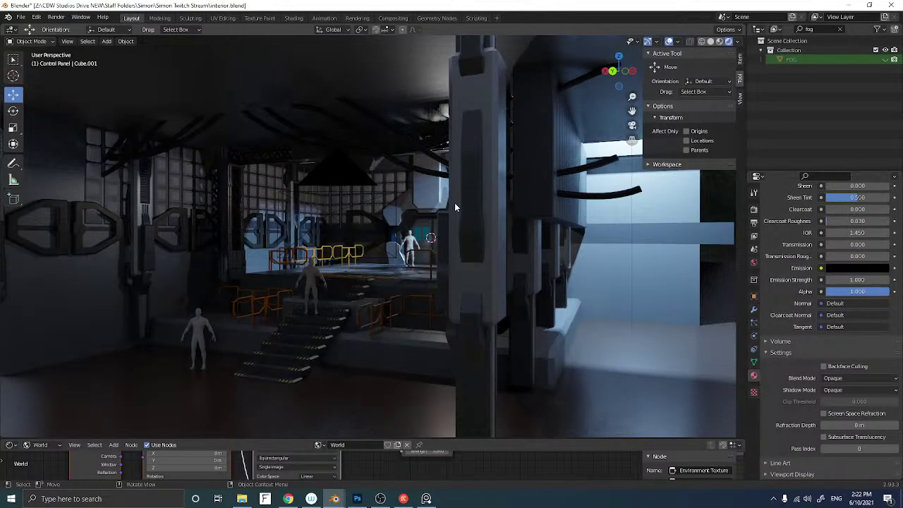
middle_click_drag(454, 202, 433, 204)
left_click(479, 170)
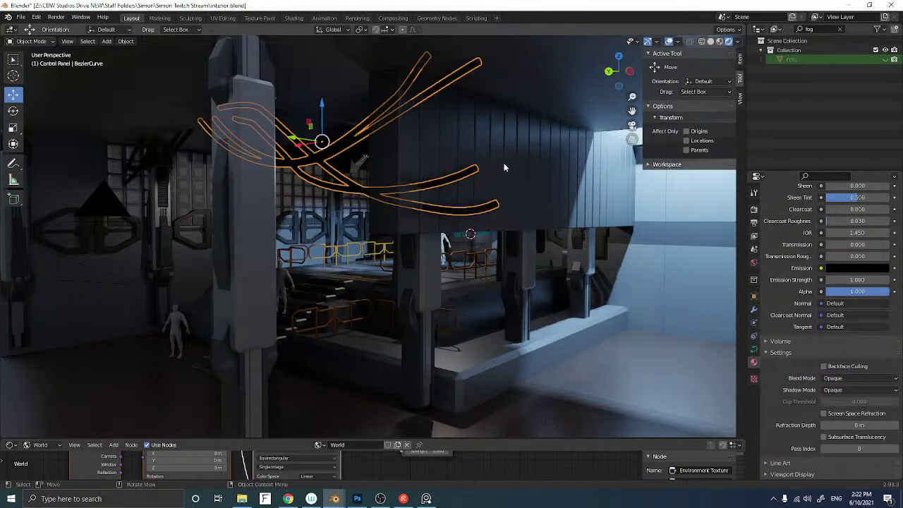
left_click(504, 165)
key("h")
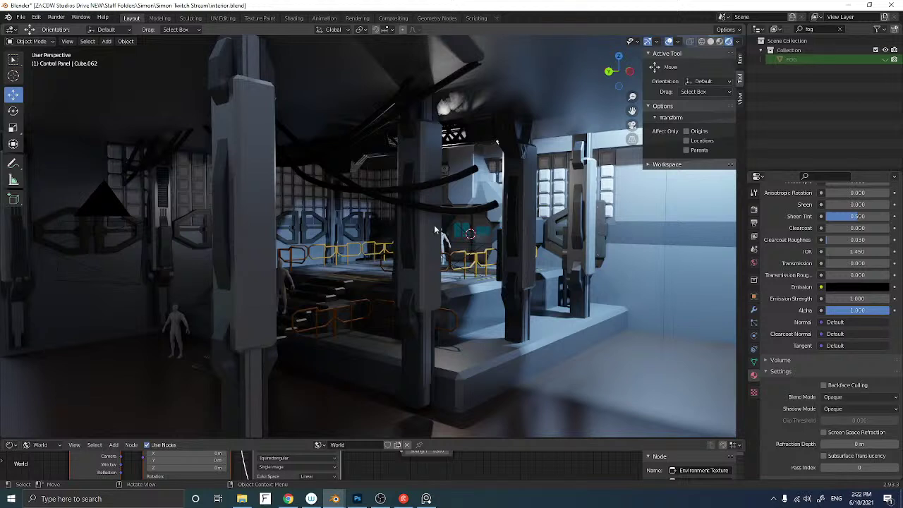
Clear the "fog" object filter from the scene's collection list and check the contents of the Walls collection
left_click(839, 30)
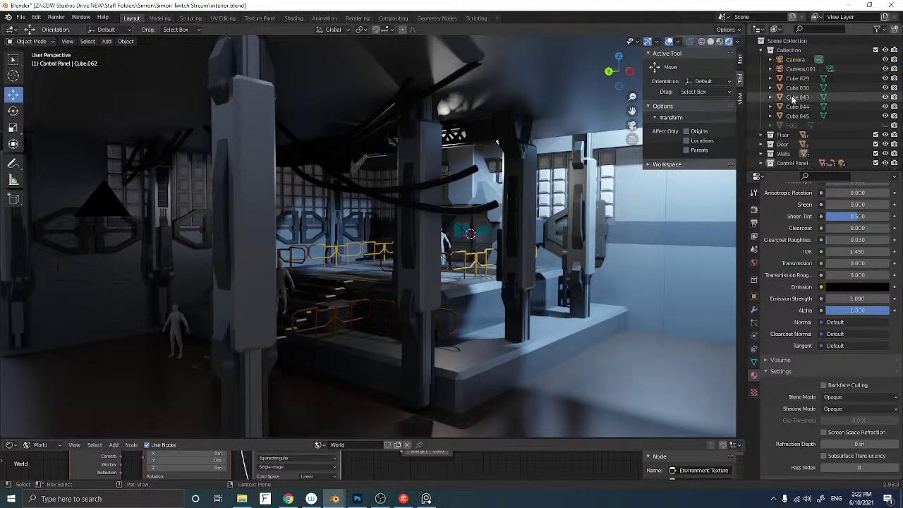
scroll(783, 106, "down", 2)
left_click(760, 116)
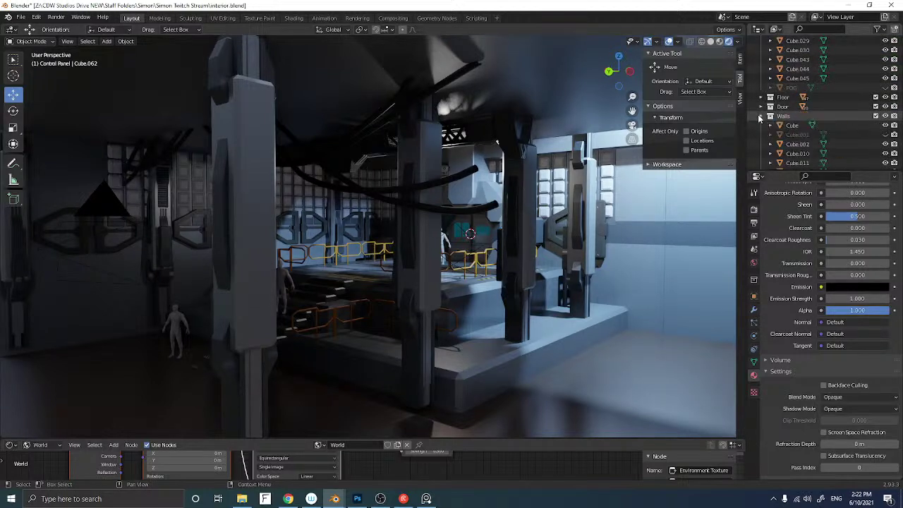
left_click(760, 117)
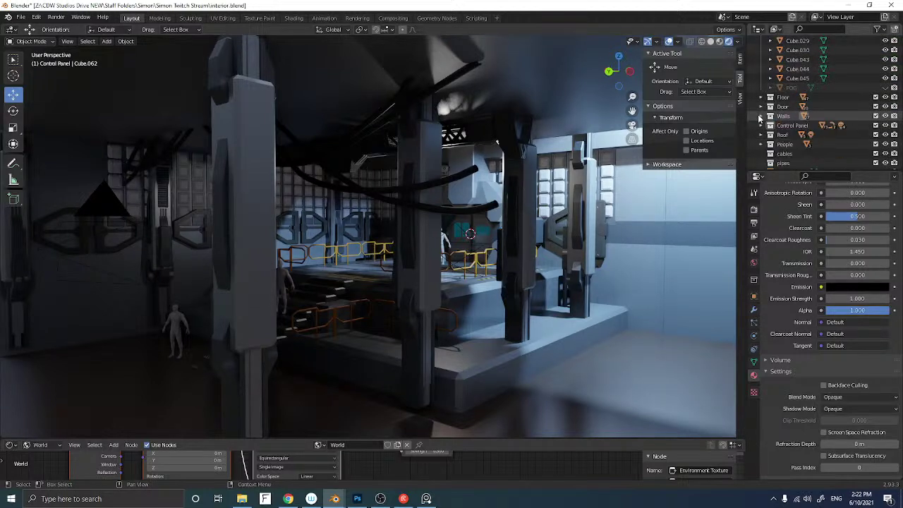
Hide the Walls collection and place a duplicate of the ceiling beams further along the Y axis
left_click(885, 116)
middle_click_drag(480, 194, 415, 155)
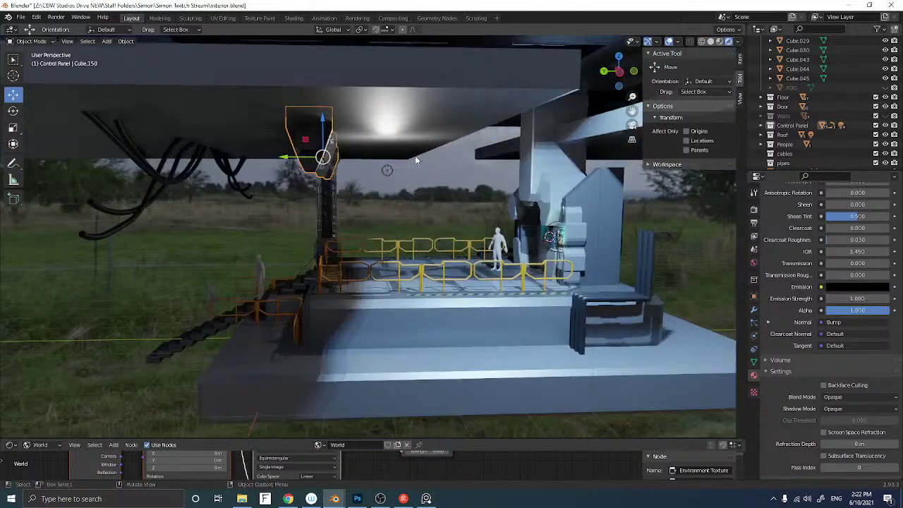
key("shift+d")
left_click_drag(304, 157, 415, 159)
middle_click_drag(415, 159, 395, 161)
Duplicate the ceiling beams again and move the new copy about 2.5 m along Y
key("shift+d")
right_click(407, 161)
key("g")
key("y")
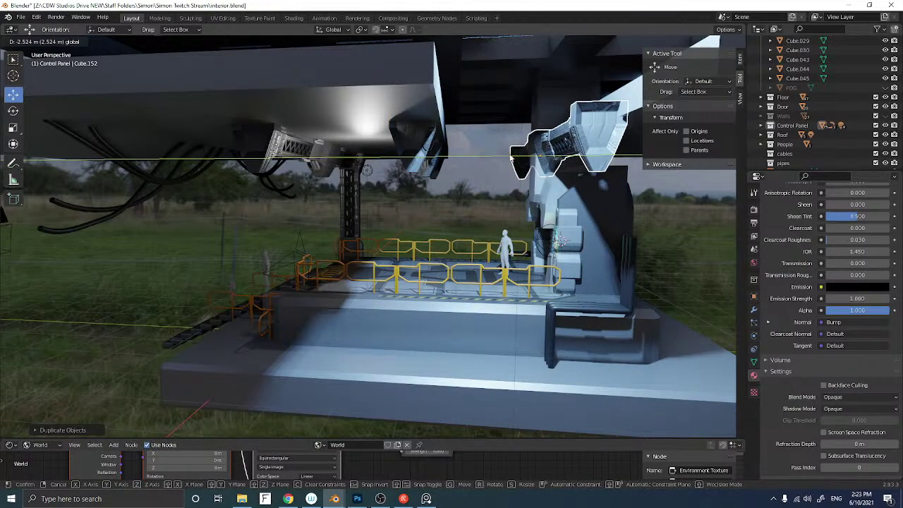
left_click(511, 156)
middle_click_drag(460, 156, 409, 181)
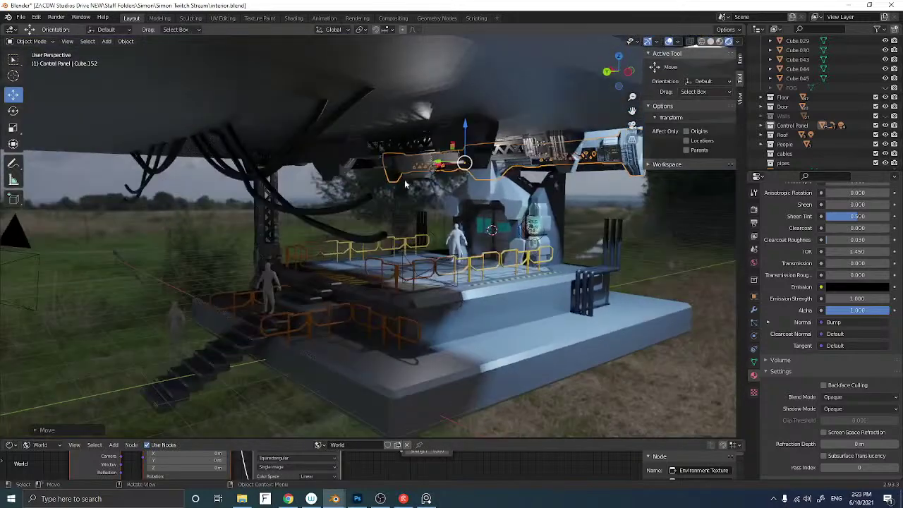
Unhide all hidden objects except FOG and make the Walls collection visible again
left_click(310, 195)
middle_click_drag(311, 195, 313, 196)
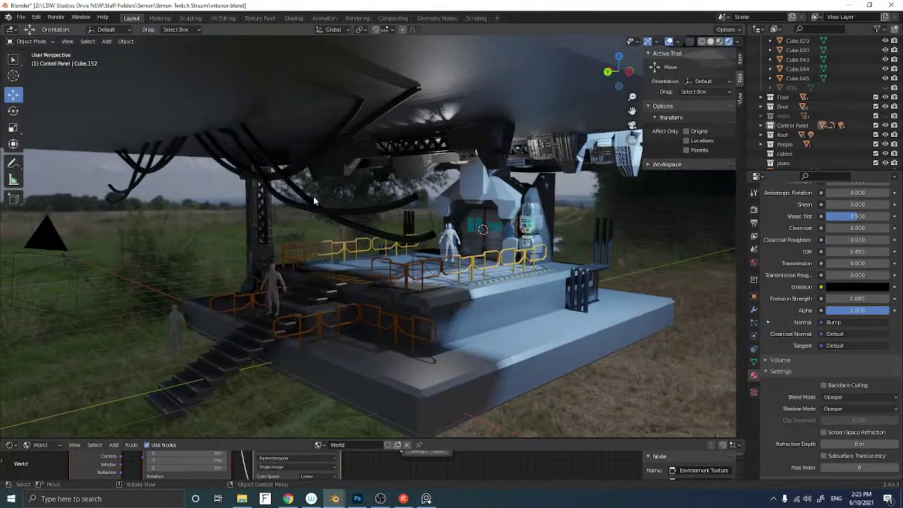
key("alt+h")
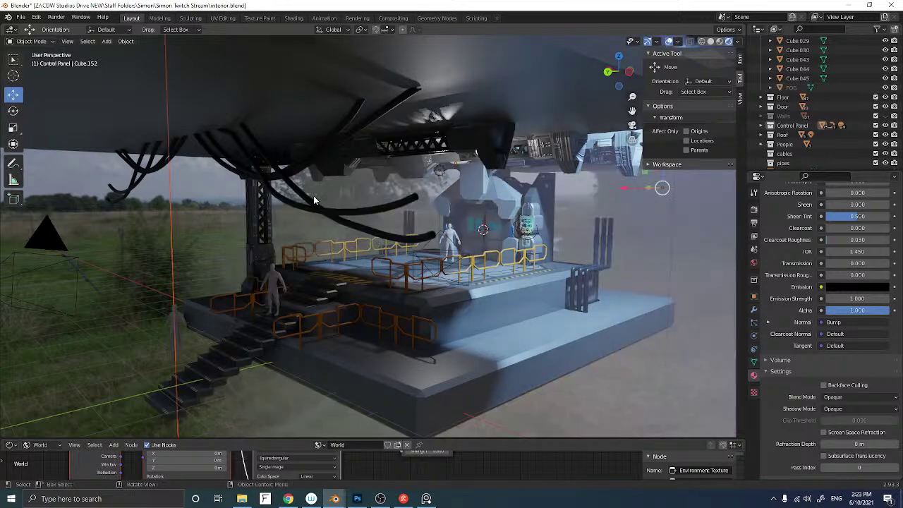
key("h")
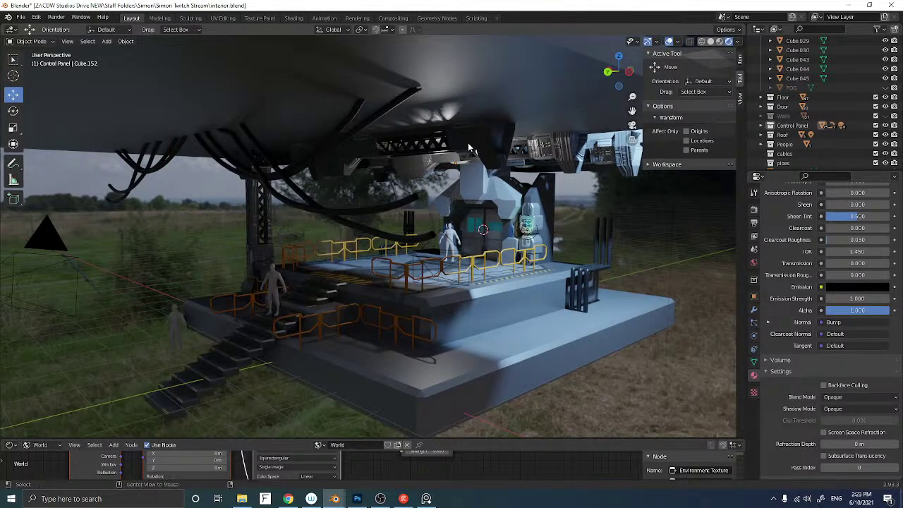
key("alt+h")
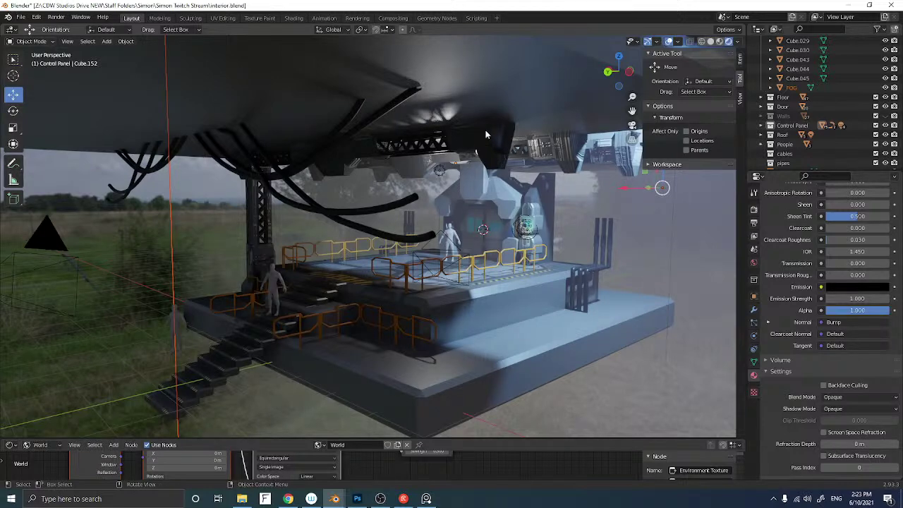
left_click(886, 87)
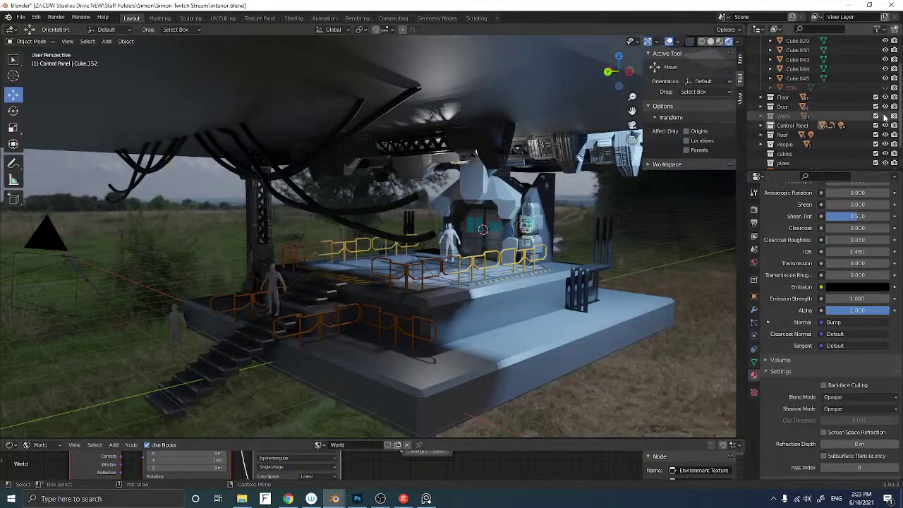
left_click(885, 115)
Select the tall column beside the raised platform and move it along X toward the platform
middle_click_drag(455, 212, 330, 189)
scroll(471, 204, "up", 5)
left_click(144, 230)
middle_click_drag(144, 233, 118, 301)
left_click_drag(130, 311, 184, 302)
middle_click_drag(185, 301, 187, 289)
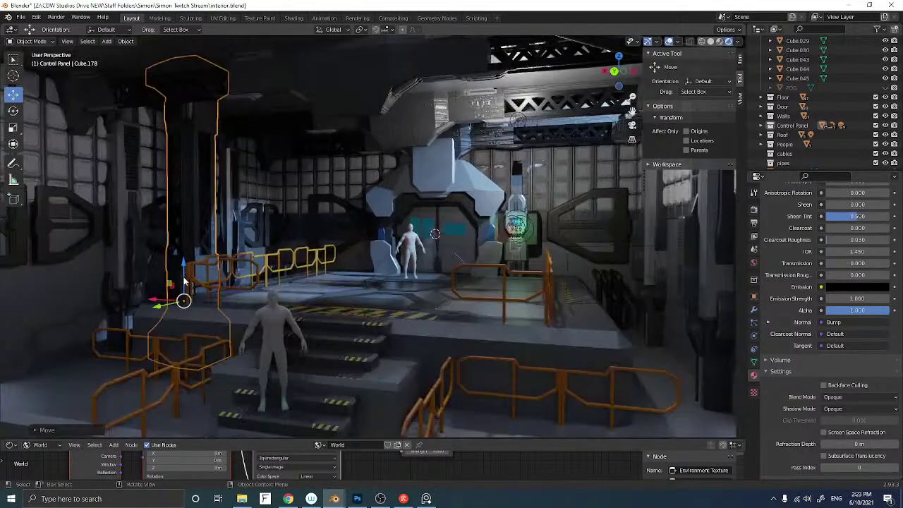
Hide the large roof slab that covers the room in the top view
middle_click_drag(196, 219, 264, 213)
middle_click_drag(398, 185, 386, 238)
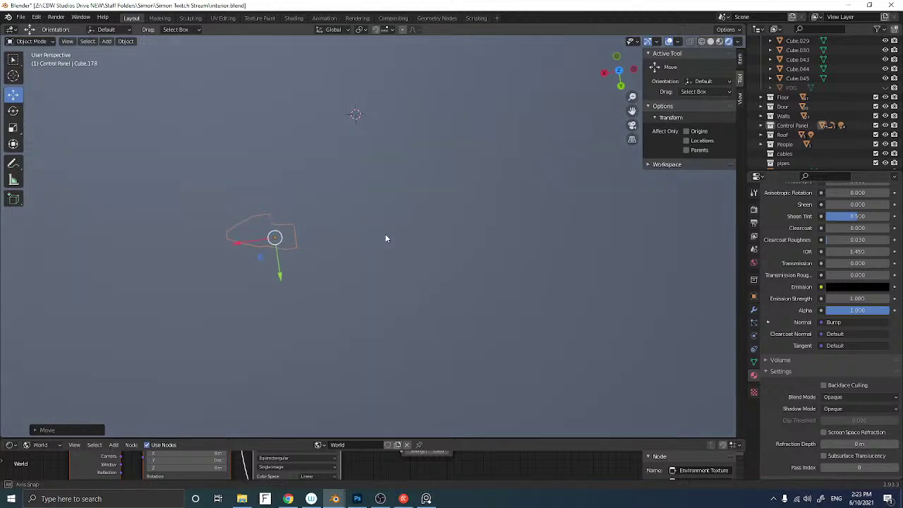
left_click(619, 72)
left_click(498, 125)
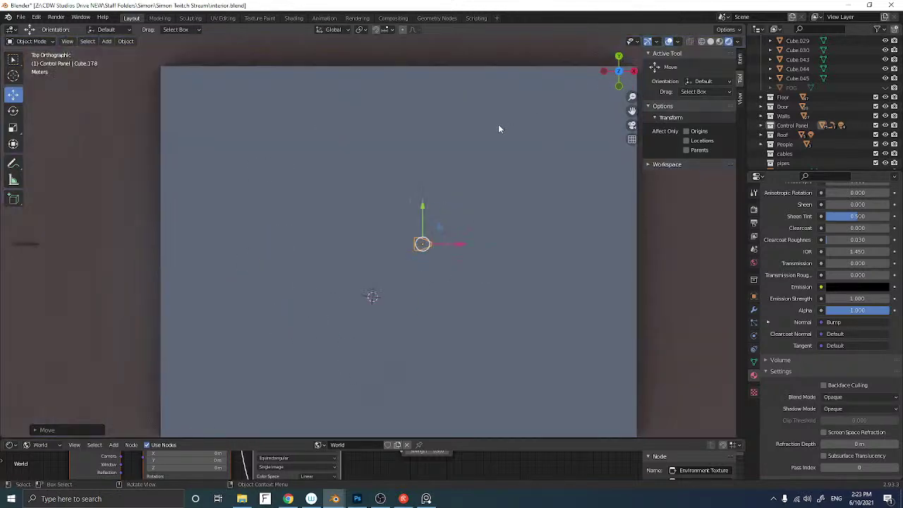
key("KP_Decimal")
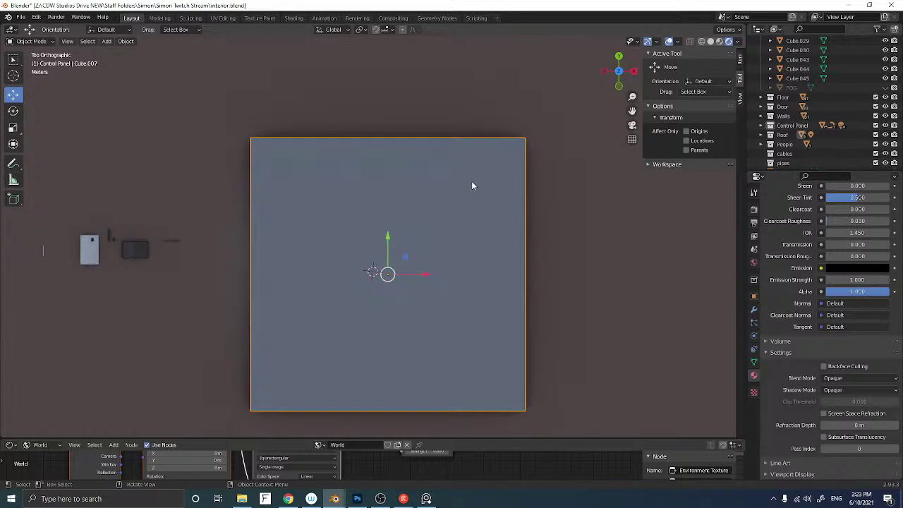
key("h")
scroll(401, 258, "up", 2)
Select the tall column through the ceiling grid and rotate it 90° in the top view
middle_click_drag(401, 258, 242, 172)
left_click(308, 236)
middle_click_drag(316, 229, 326, 336)
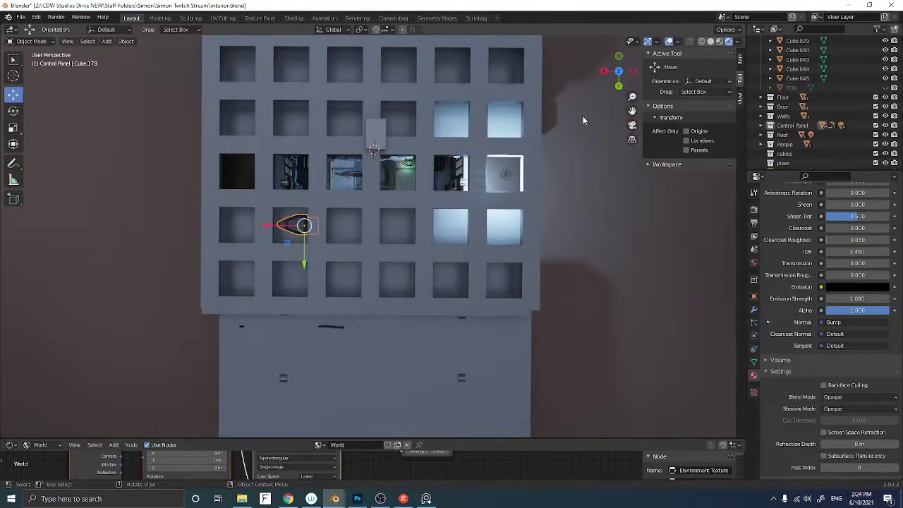
left_click(619, 73)
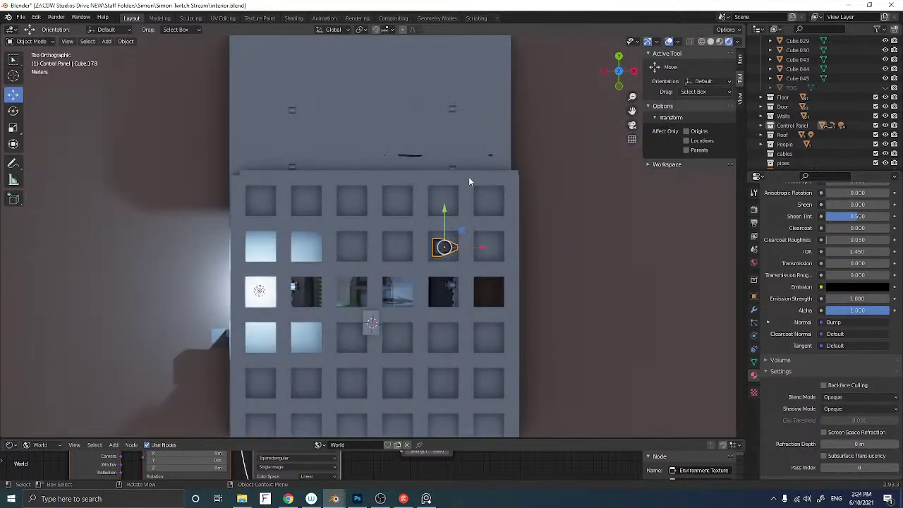
key("r")
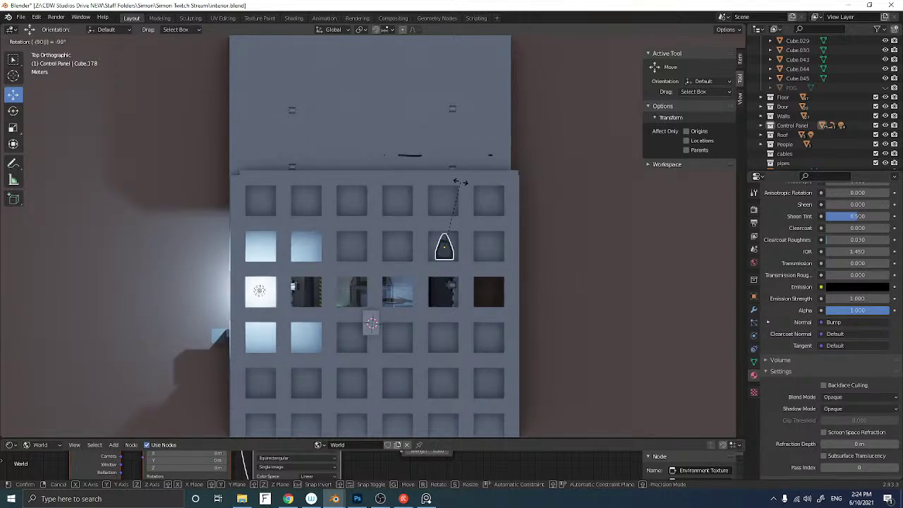
key("Escape")
type("r90")
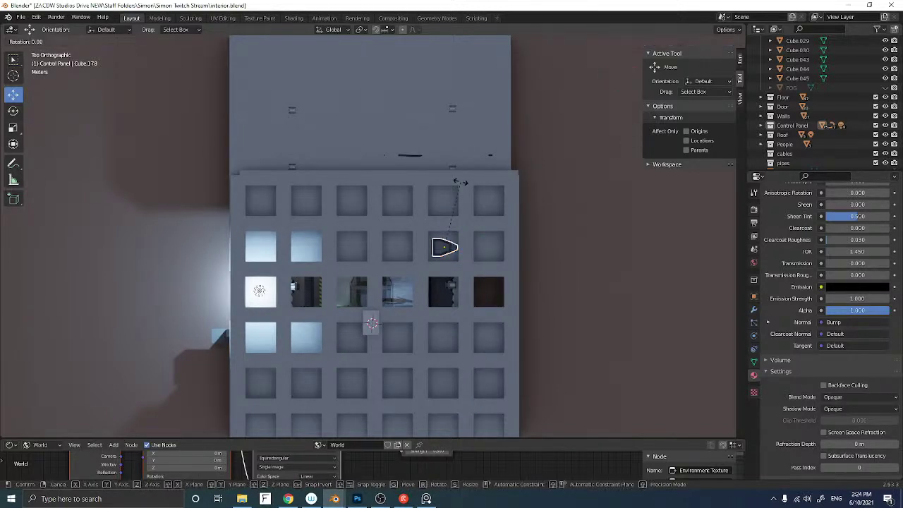
key("Return")
Rotate the column by a further 180° in the top view
middle_click_drag(465, 182, 223, 306)
scroll(211, 202, "up", 5)
scroll(216, 206, "down", 1)
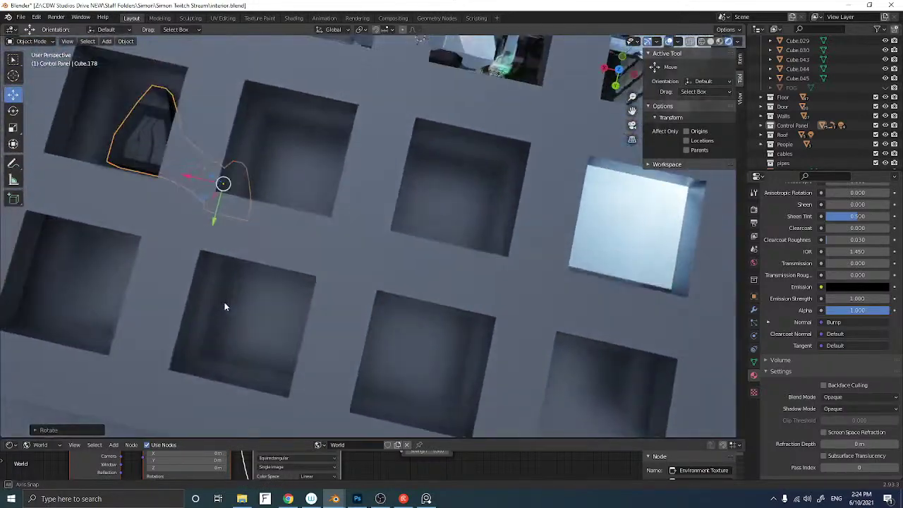
left_click(616, 70)
type("r")
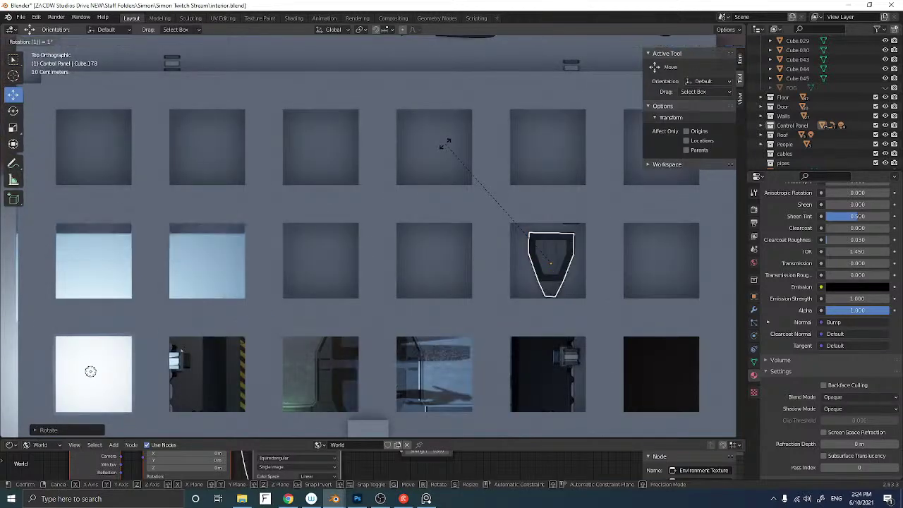
type("180")
key("Return")
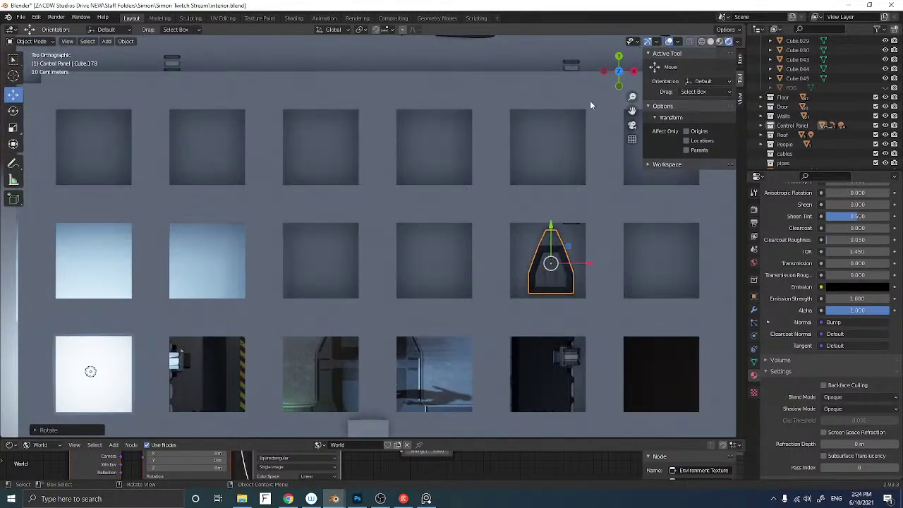
Move the column across the platform toward the yellow railing near the back wall
left_click(632, 125)
middle_click_drag(318, 179, 229, 236)
left_click_drag(193, 249, 337, 224)
scroll(308, 207, "up", 10)
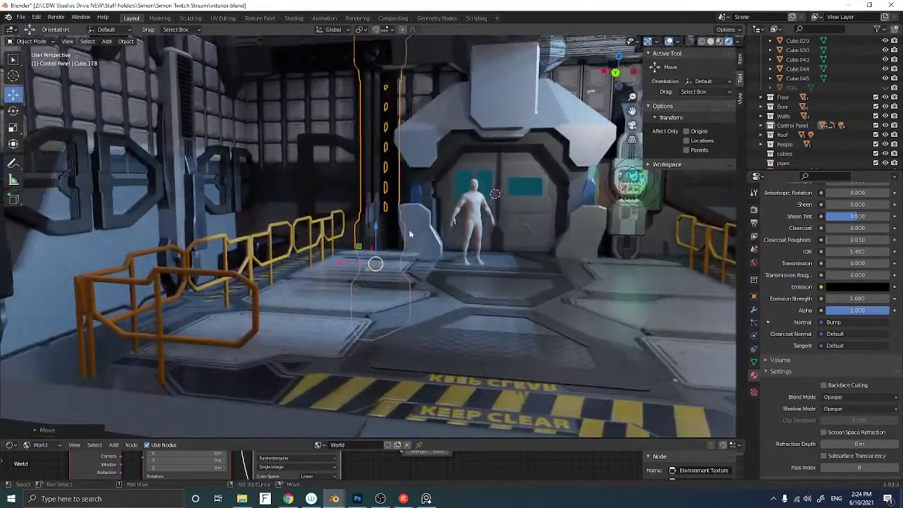
middle_click_drag(410, 234, 432, 221)
left_click_drag(476, 241, 459, 249)
Scale the column down uniformly to about 0.78 and raise it along Z
key("s")
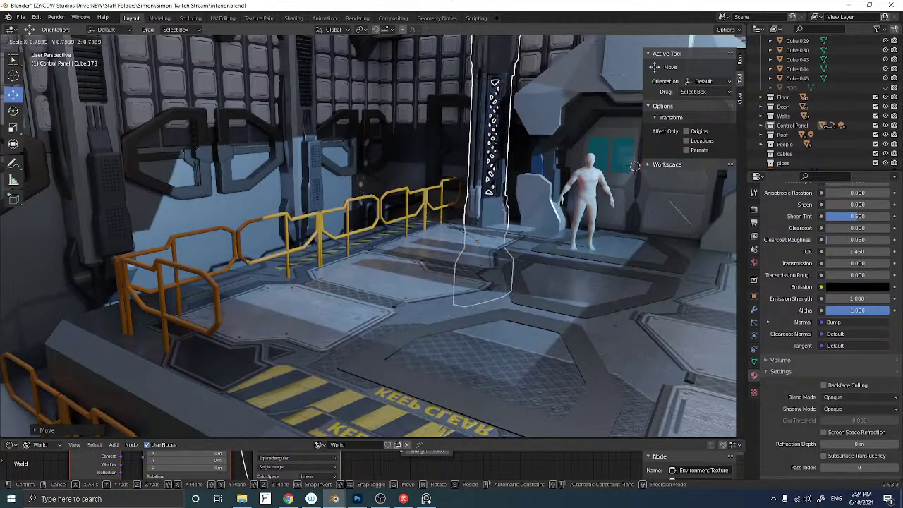
left_click(406, 191)
middle_click_drag(406, 191, 397, 258, "shift")
left_click_drag(414, 309, 414, 279)
middle_click_drag(402, 281, 422, 281)
Delete the bent curve standing beside the column
middle_click_drag(347, 293, 346, 271)
left_click(250, 327)
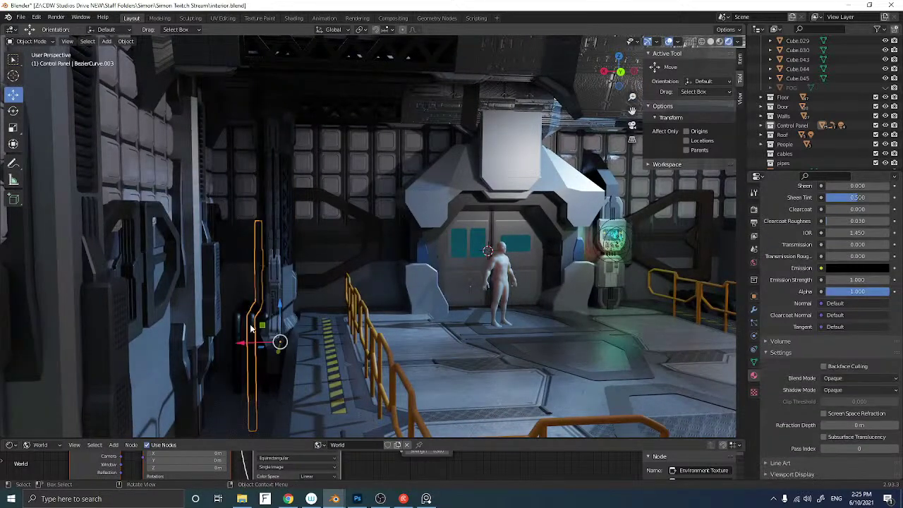
key("Delete")
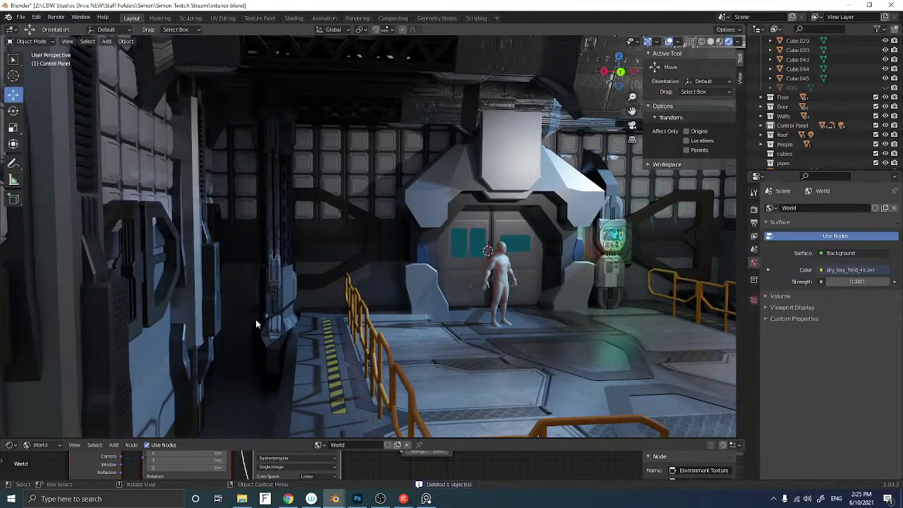
Select the column and shift it along X toward the side wall
left_click(264, 321)
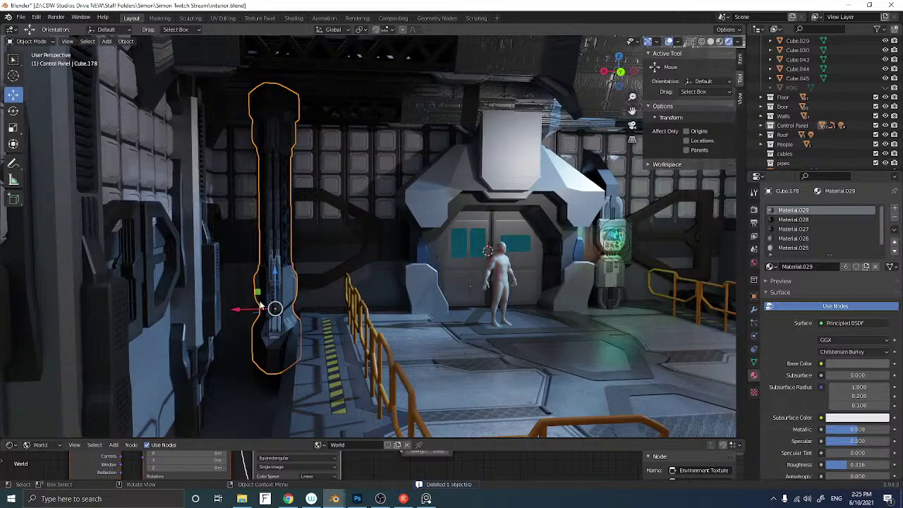
left_click_drag(253, 306, 222, 302)
mouse_move(222, 301)
middle_mouse_down()
mouse_move(235, 302)
mouse_move(219, 302)
middle_mouse_up()
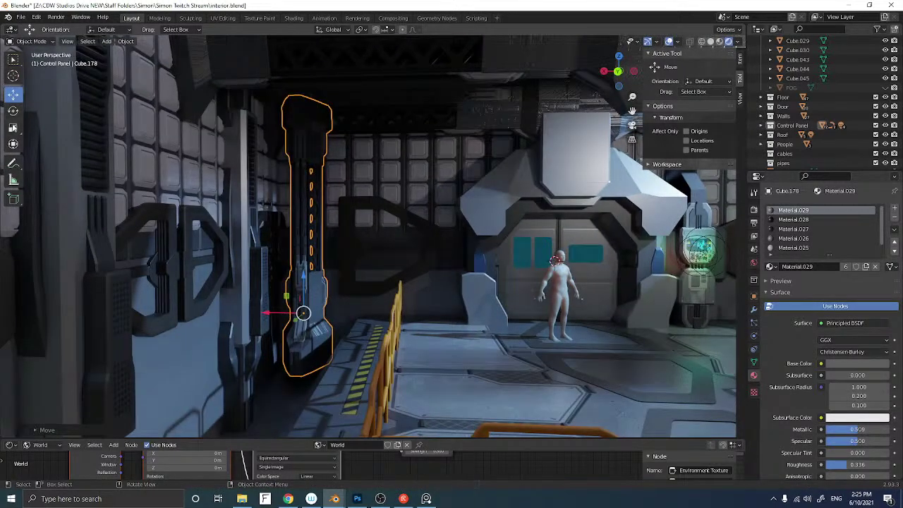
Stretch the column slightly along its local Z axis and lower it toward the floor
left_click_drag(301, 278, 305, 270)
mouse_move(297, 262)
middle_mouse_down()
mouse_move(282, 263)
mouse_move(297, 267)
middle_mouse_up()
middle_click_drag(300, 265, 384, 147)
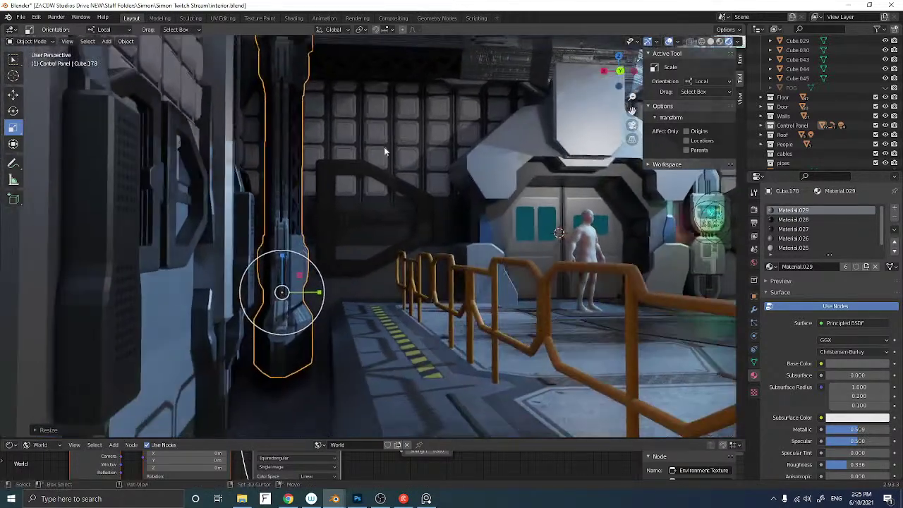
left_click(13, 94)
left_click_drag(281, 267, 281, 298)
mouse_move(303, 206)
middle_mouse_down()
mouse_move(264, 230)
mouse_move(302, 224)
middle_mouse_up()
scroll(306, 225, "down", 3)
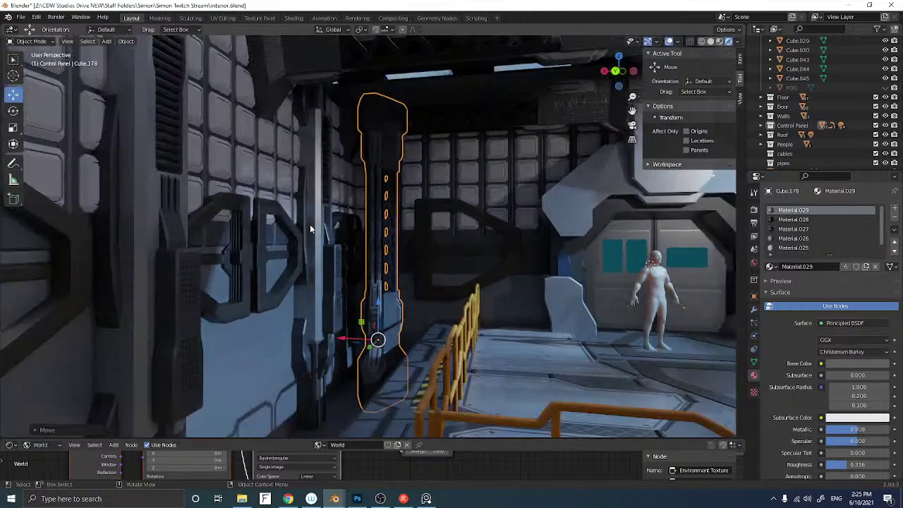
Stretch the column further along local Z and raise it slightly to fit between floor and ceiling
left_click(15, 128)
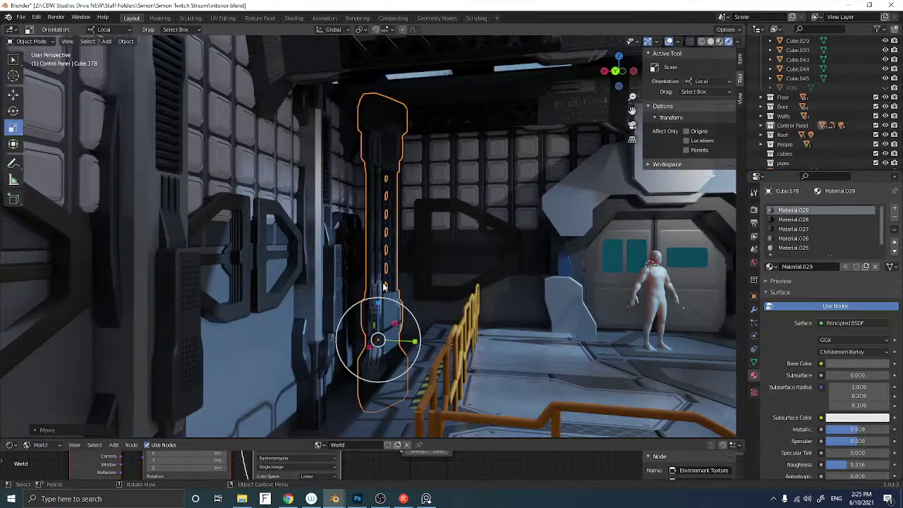
left_click_drag(378, 302, 378, 290)
middle_click_drag(385, 280, 413, 303)
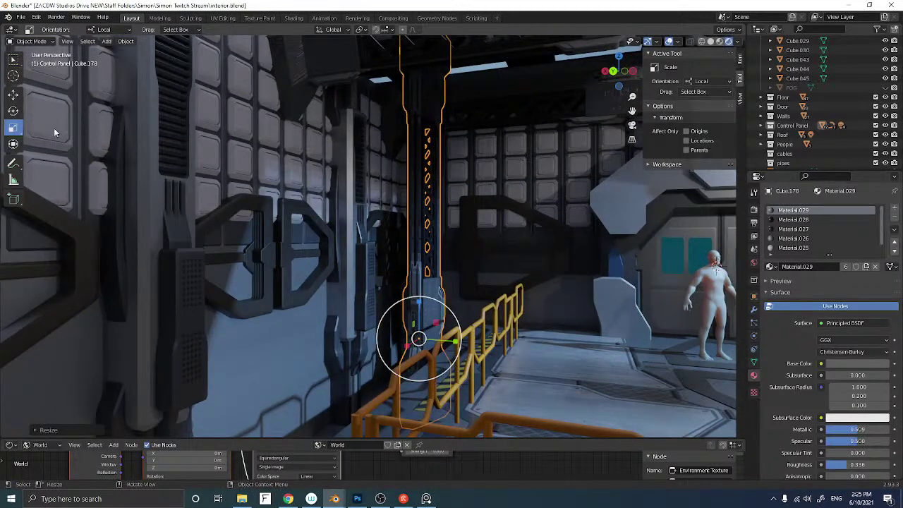
left_click(19, 98)
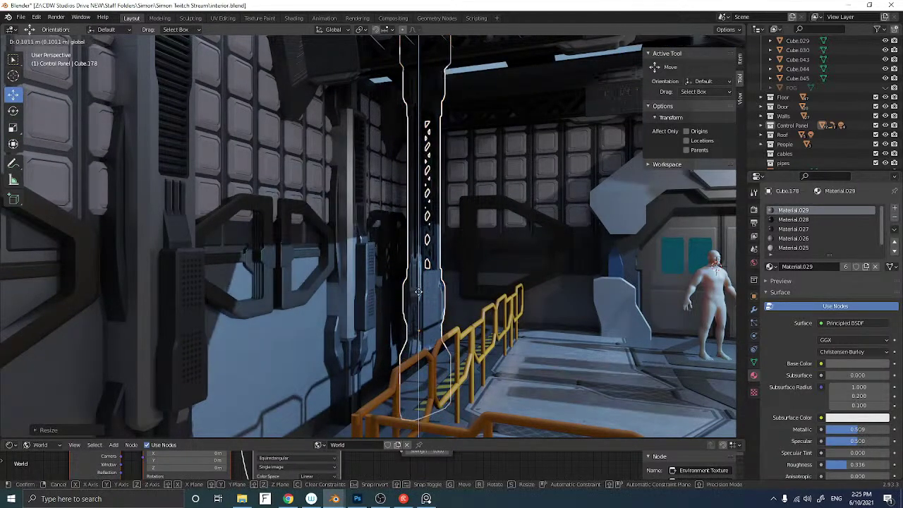
middle_click_drag(419, 305, 337, 314)
mouse_move(329, 308)
left_mouse_down()
mouse_move(330, 295)
mouse_move(330, 303)
left_mouse_up()
middle_click_drag(376, 282, 327, 291)
scroll(327, 290, "up", 4)
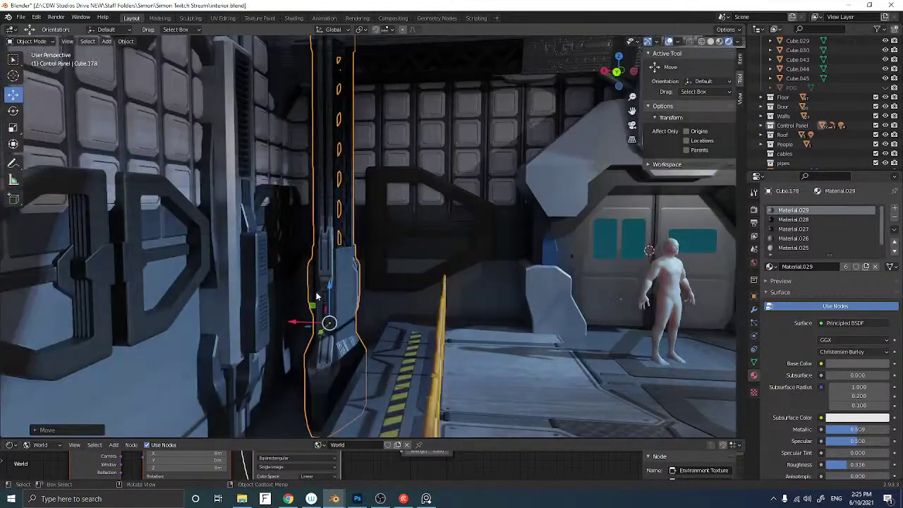
Slide the column along Y toward the back wall, behind the yellow railing
middle_click_drag(309, 321, 269, 265)
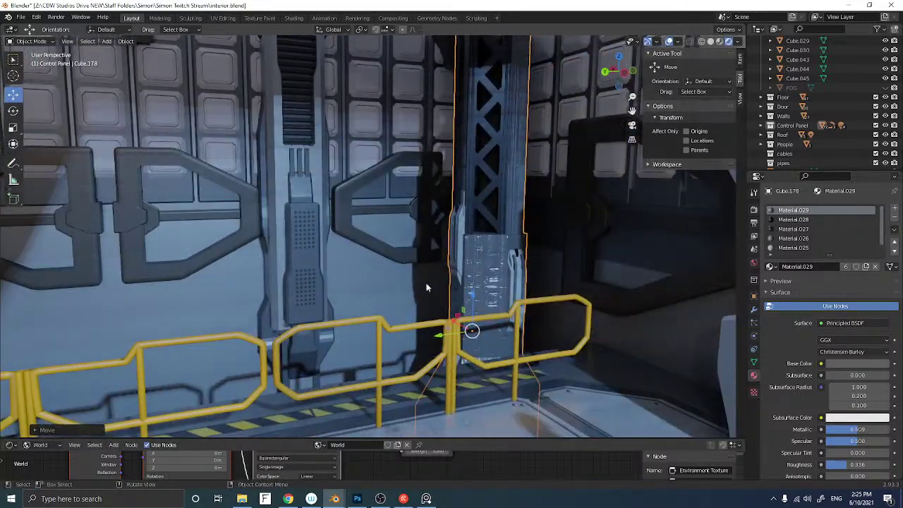
left_click_drag(455, 336, 511, 329)
mouse_move(510, 328)
middle_mouse_down()
mouse_move(466, 290)
mouse_move(495, 287)
mouse_move(436, 271)
mouse_move(458, 270)
mouse_move(447, 265)
mouse_move(317, 261)
mouse_move(305, 253)
mouse_move(312, 256)
middle_mouse_up()
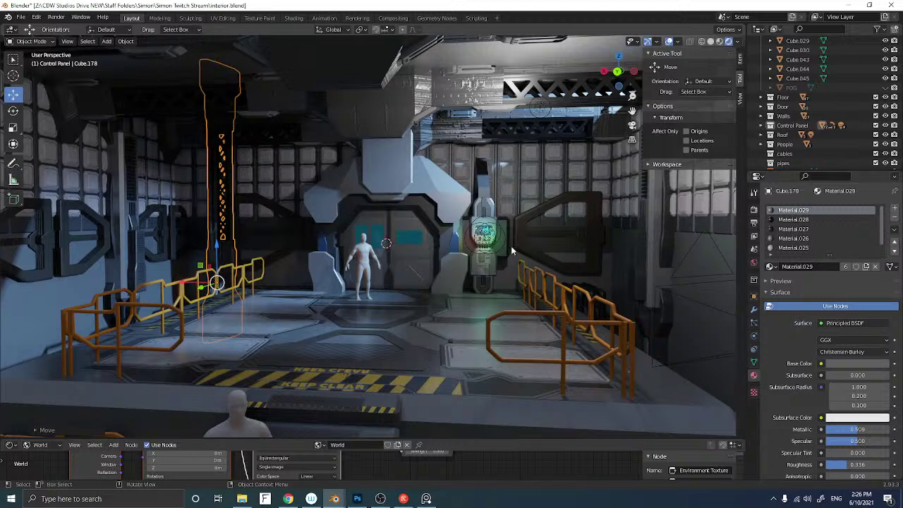
Duplicate the column and move the copy along X to the opposite side of the platform, close to the side wall
key("shift+d")
right_click(225, 189)
left_click_drag(190, 282, 498, 286)
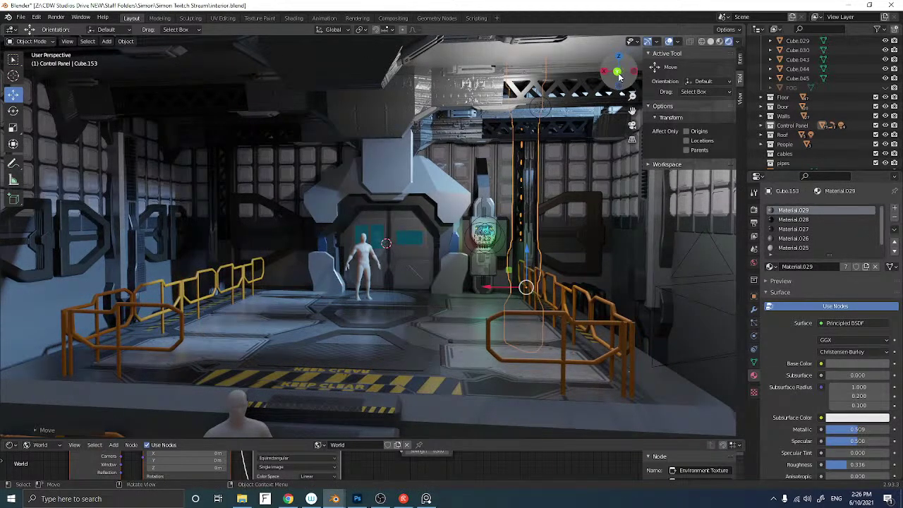
left_click(617, 73)
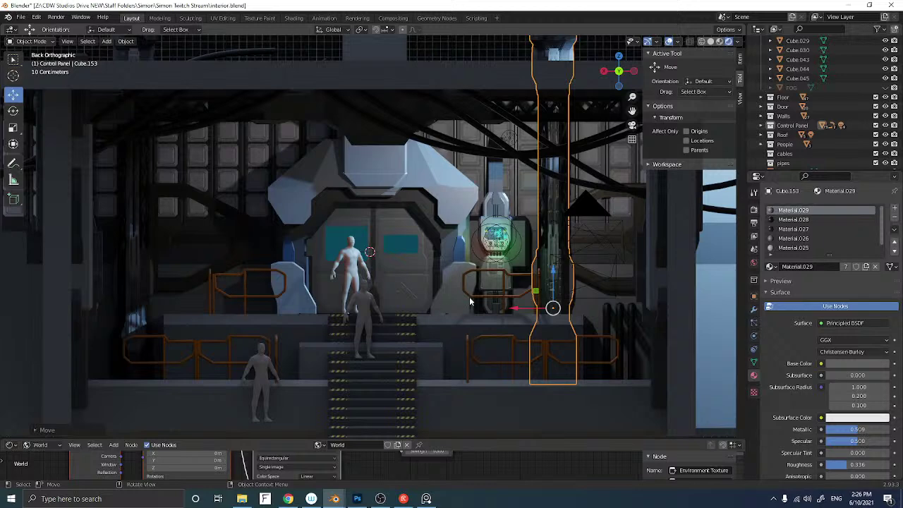
scroll(493, 300, "down", 2)
left_click_drag(489, 292, 541, 293)
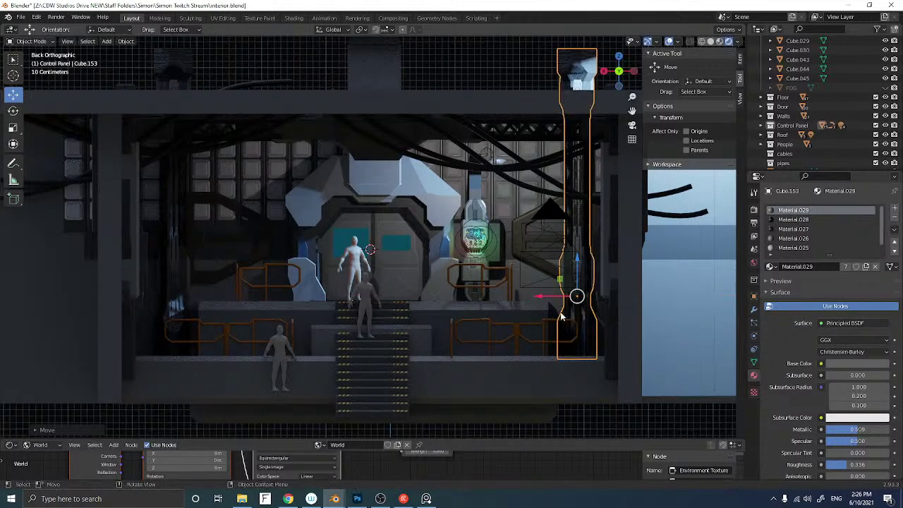
Delete the unwanted object overlapping the new column's base beside the side wall
key("Delete")
left_click(584, 313)
left_click(586, 312)
left_click(586, 311)
left_click(588, 312)
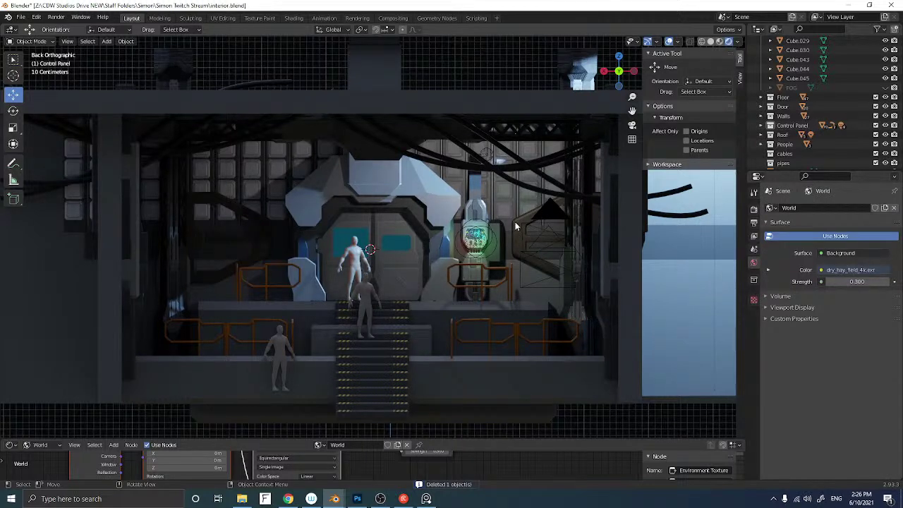
Move the angular wall frame beside the glowing tank along X toward the door
left_click(550, 241)
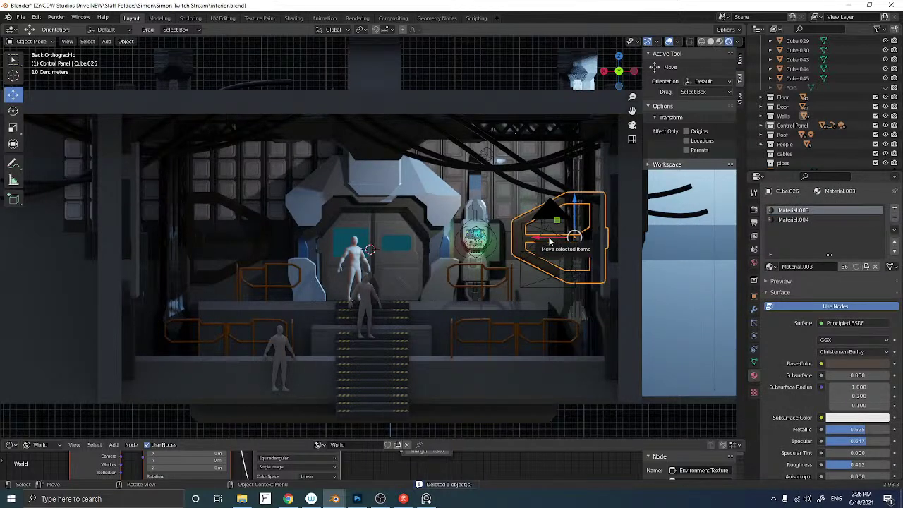
left_click_drag(550, 241, 512, 234)
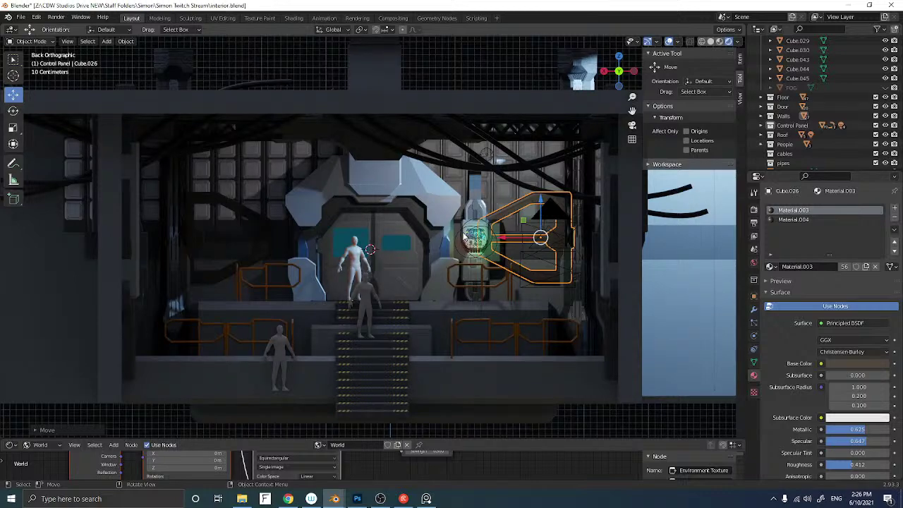
middle_click_drag(458, 238, 440, 240)
scroll(440, 240, "up", 3)
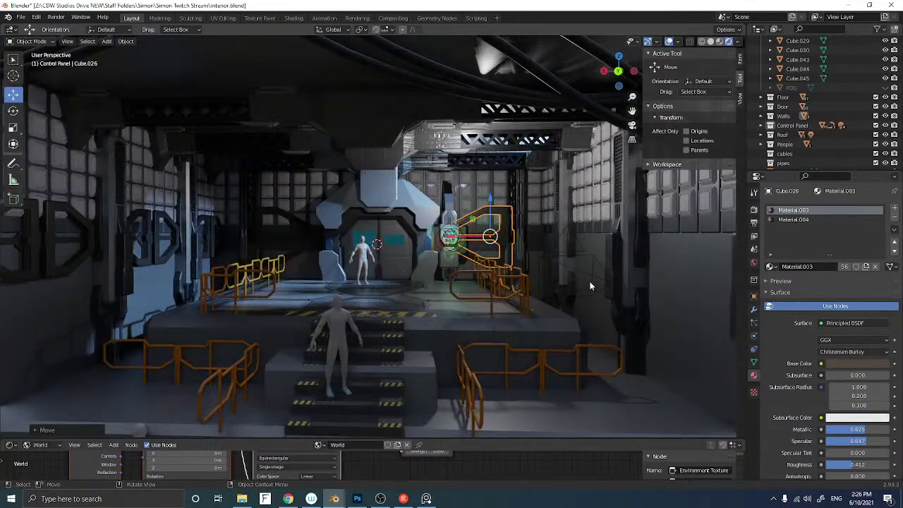
Select both columns flanking the platform and duplicate them in place
left_click(670, 306)
mouse_move(451, 263)
middle_mouse_down()
mouse_move(467, 257)
mouse_move(444, 262)
middle_mouse_up()
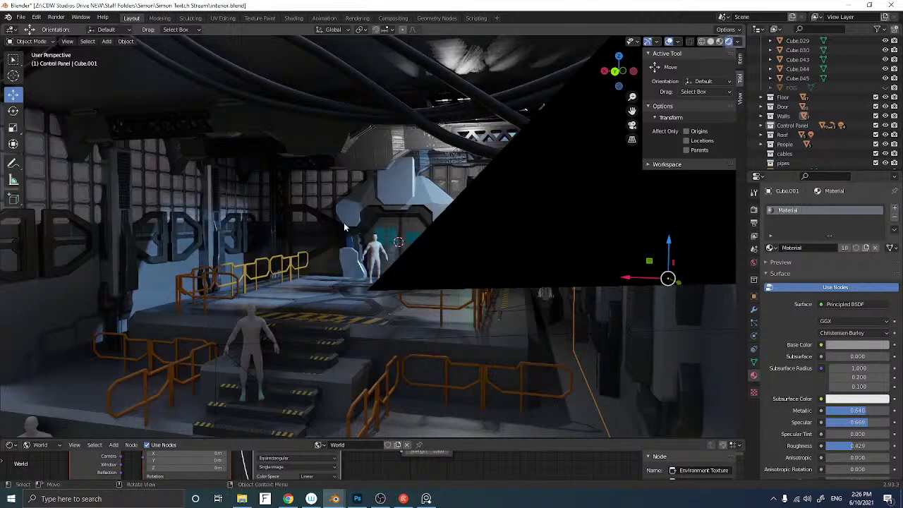
left_click(273, 218)
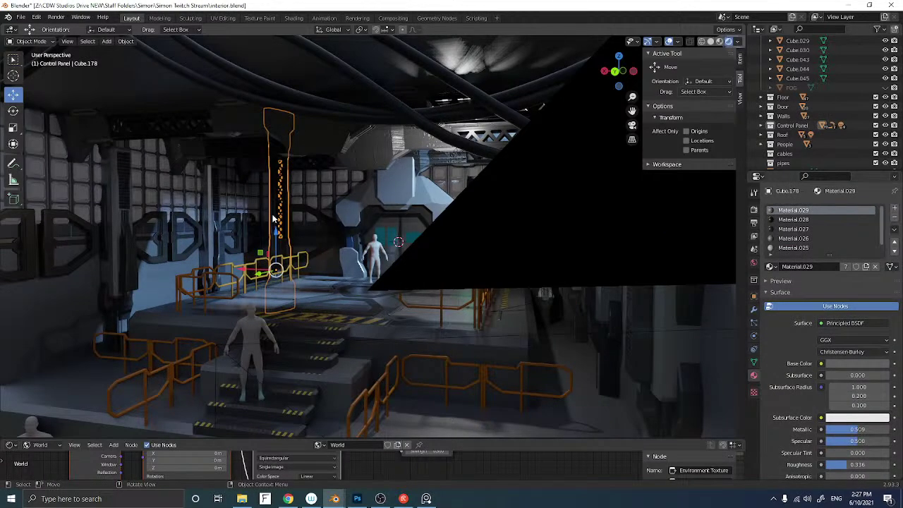
middle_click_drag(274, 218, 295, 215)
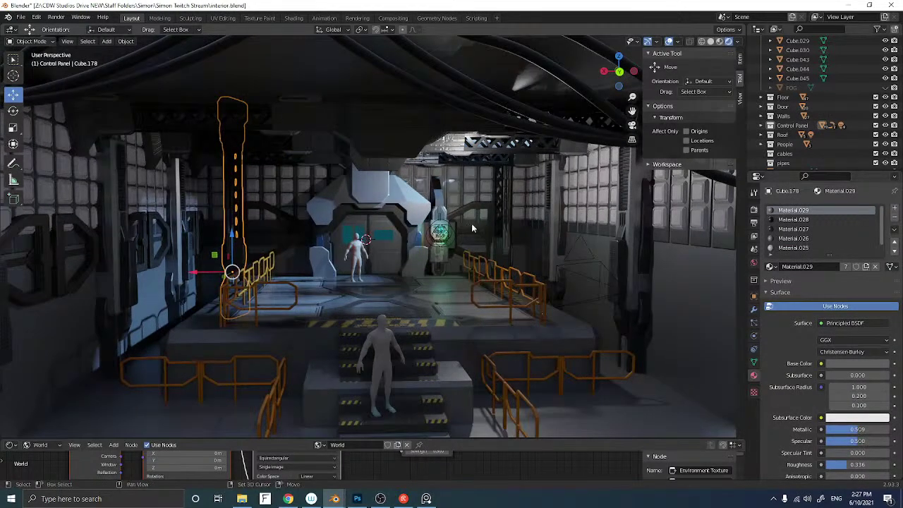
left_click(498, 224, "shift")
key("shift+d")
right_click(497, 225)
Move the duplicated pair of columns along Y toward the front of the platform
middle_click_drag(475, 224, 430, 227)
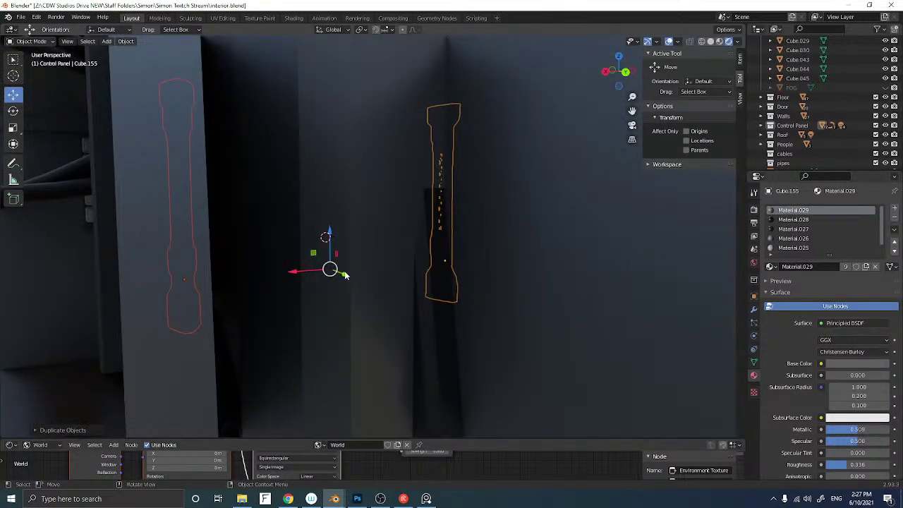
scroll(344, 274, "down", 3)
middle_click_drag(339, 275, 360, 261)
left_click_drag(360, 262, 375, 269)
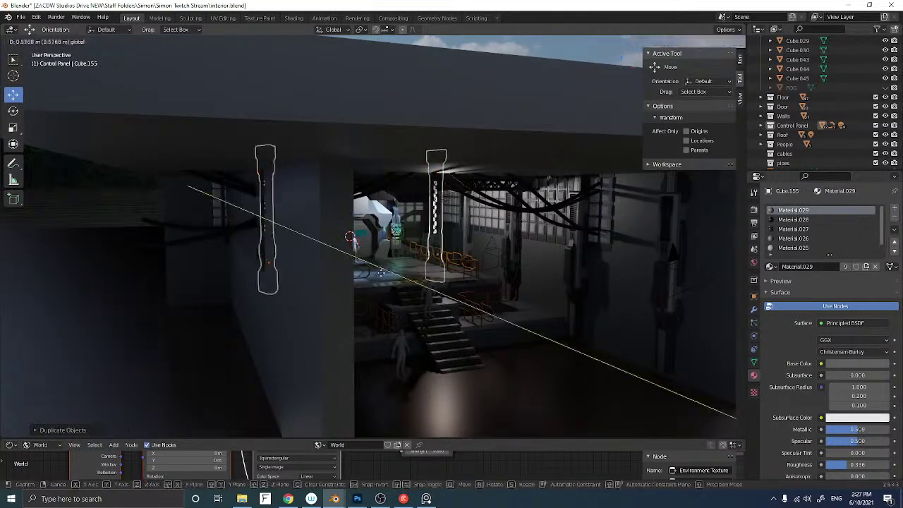
left_click(406, 291)
middle_click_drag(406, 291, 375, 286)
scroll(386, 287, "up", 3)
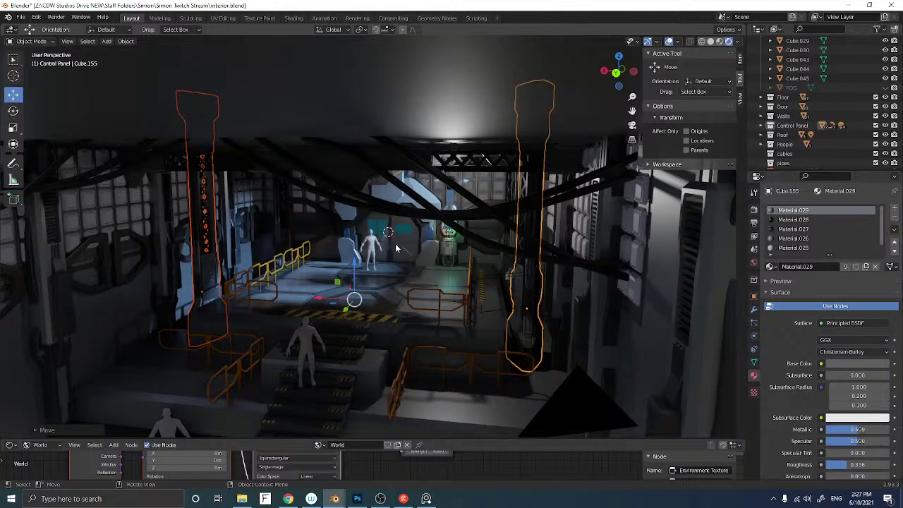
Hide the two roof beam grids and the front roof panel to expose the room from above
middle_click_drag(517, 288, 443, 311)
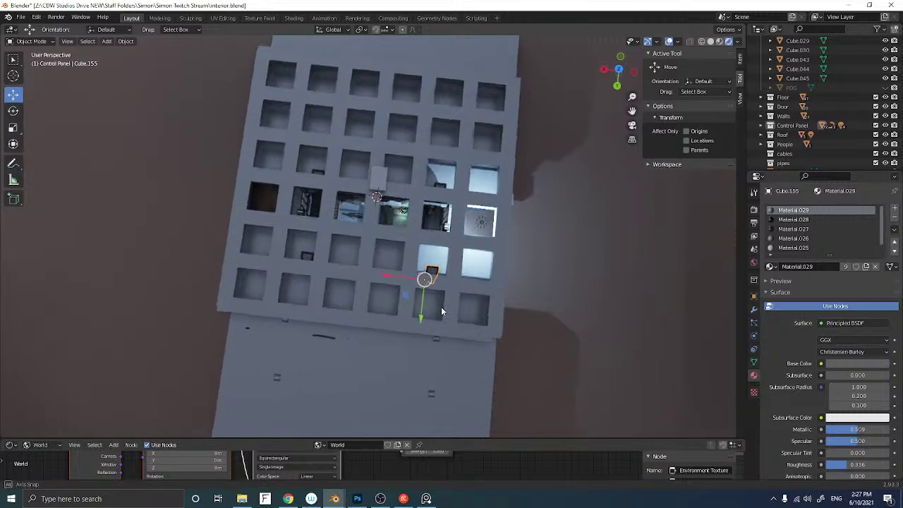
left_click(410, 265)
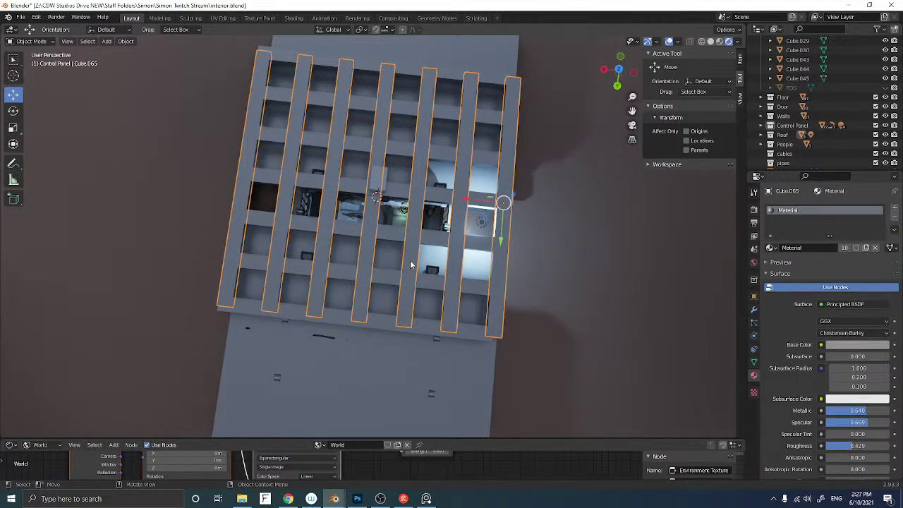
key("h")
left_click(412, 237)
key("h")
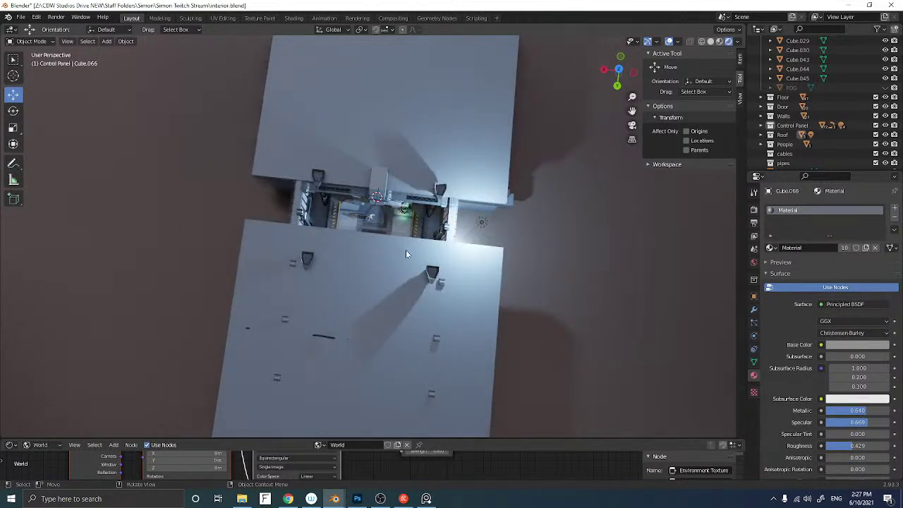
left_click(406, 250)
key("h")
From the top view, rotate one front column by 90° and turn the opposite one so their narrow sides face inward
left_click(435, 276)
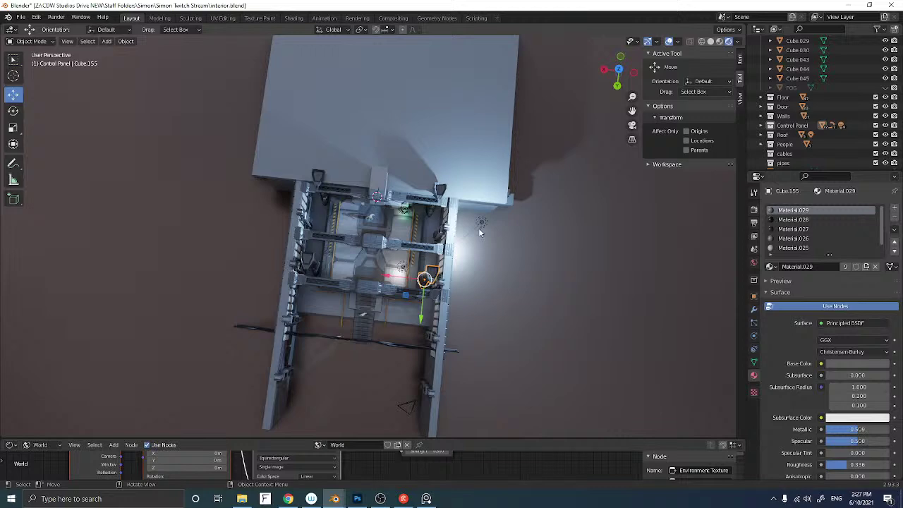
left_click(620, 70)
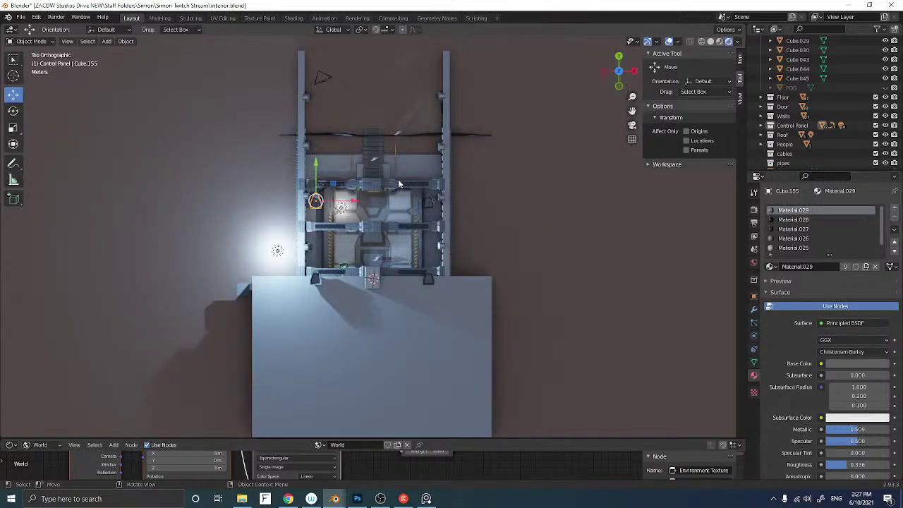
key("r")
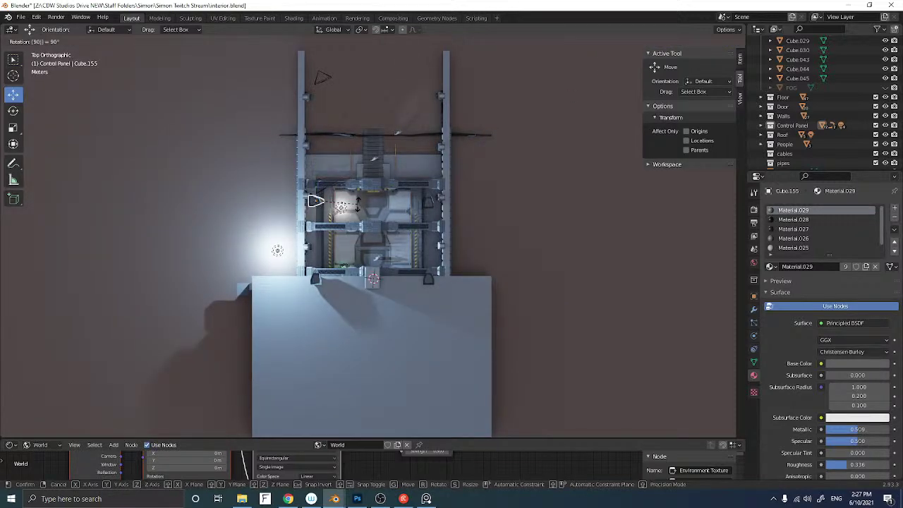
key("Return")
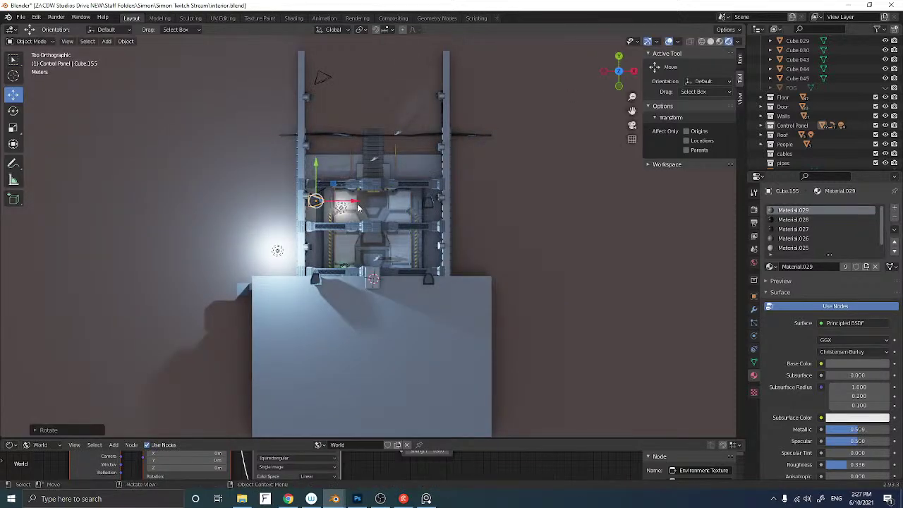
left_click(428, 203)
key("r")
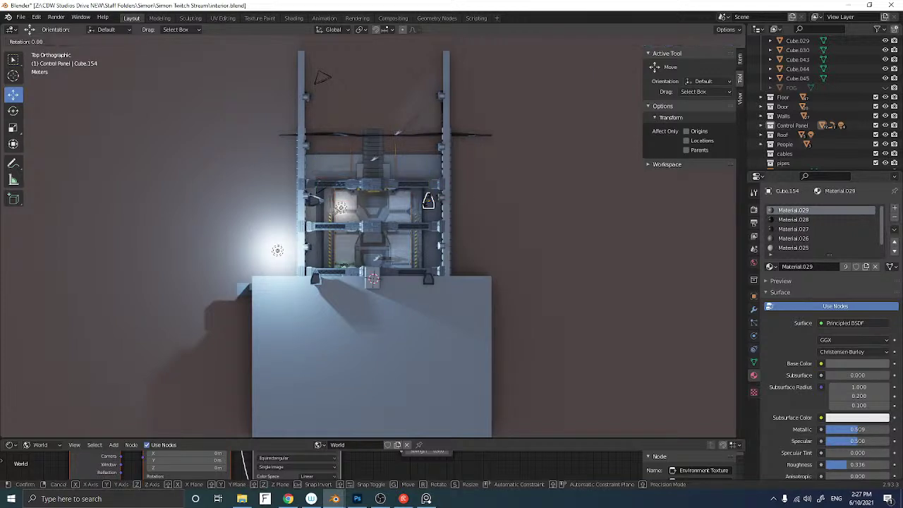
key("Return")
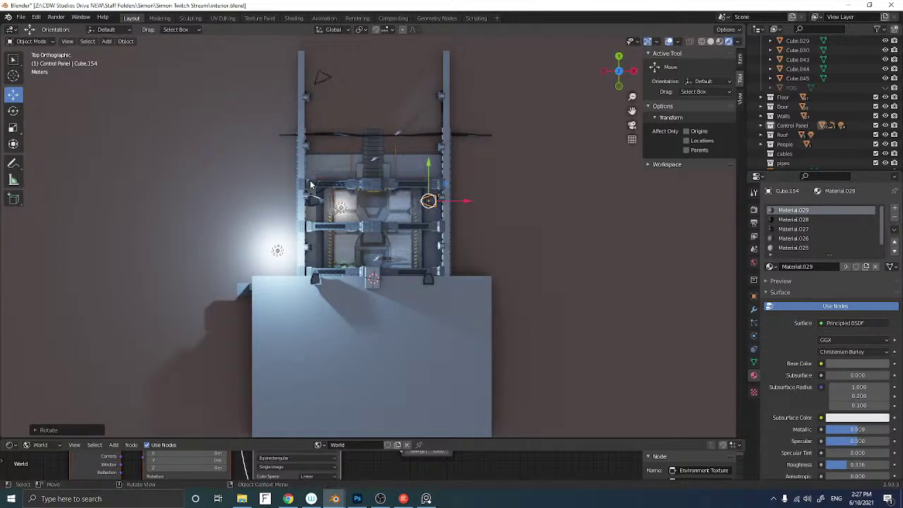
Move both front columns inward along X away from the side walls and along Y toward the middle ceiling beam
scroll(401, 174, "up", 4)
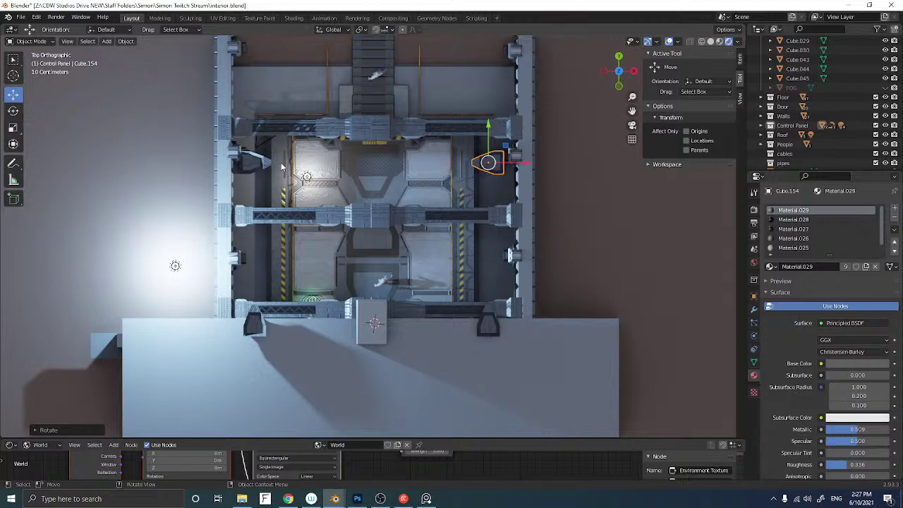
left_click(257, 165)
left_click_drag(279, 161, 289, 162)
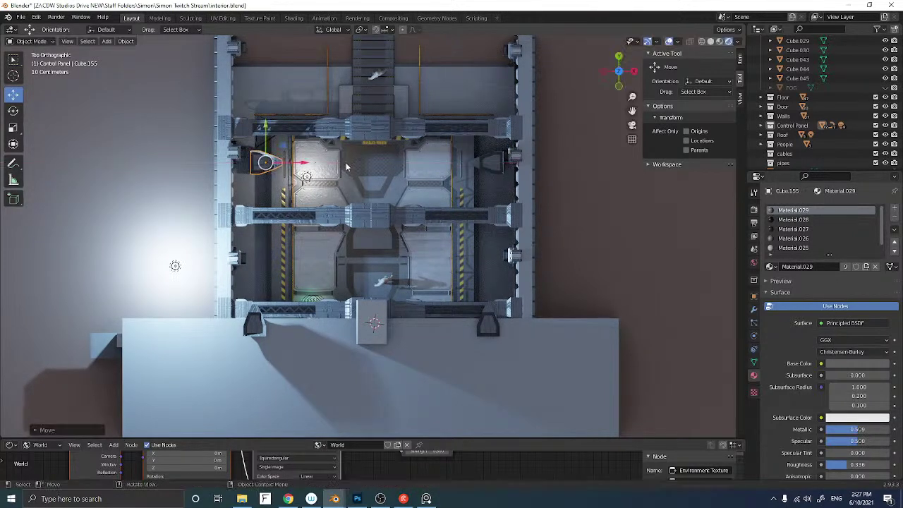
left_click(490, 171)
left_click_drag(516, 164, 498, 172)
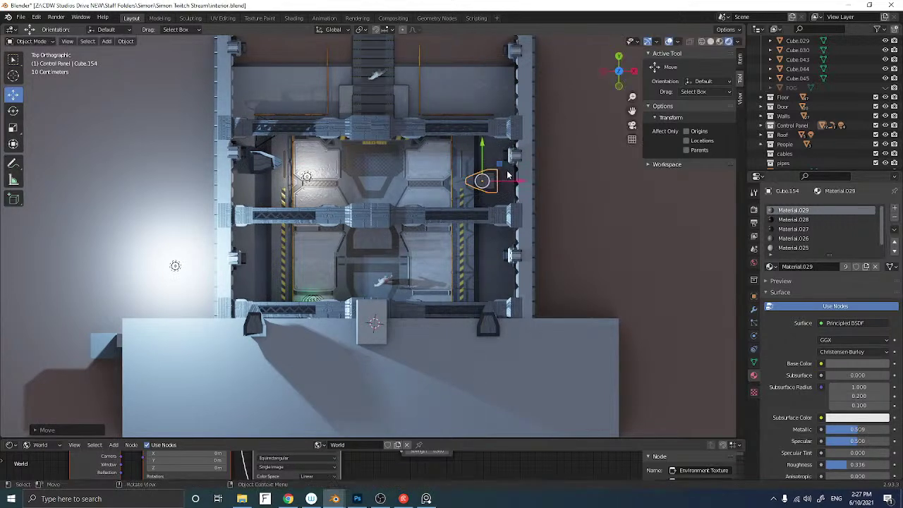
left_click(262, 165)
left_click_drag(266, 144, 266, 163)
left_click(501, 129)
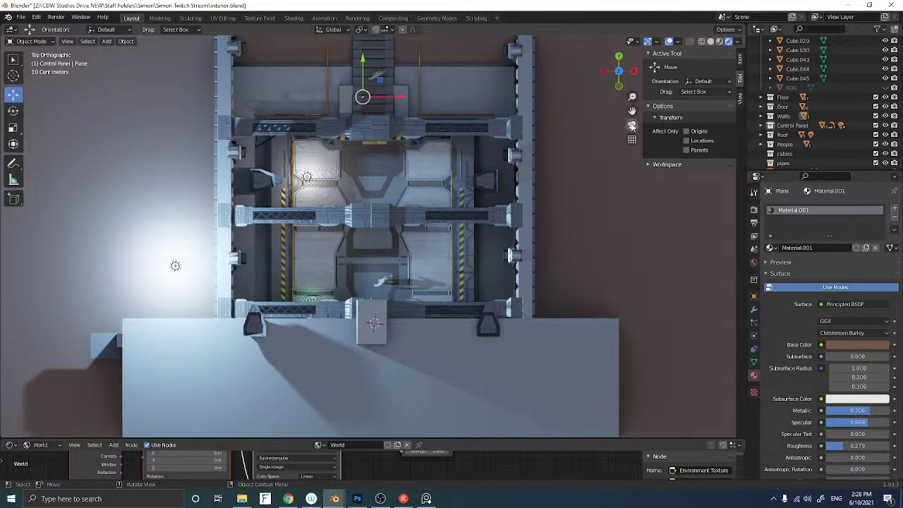
Check the camera view and nudge the front column beside the left-hand platform railing into place
left_click(632, 125)
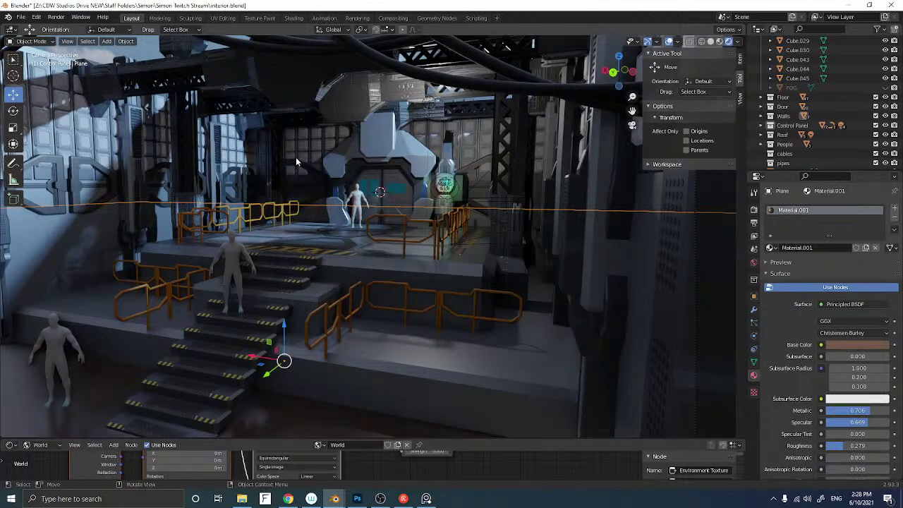
middle_click_drag(403, 171, 481, 240)
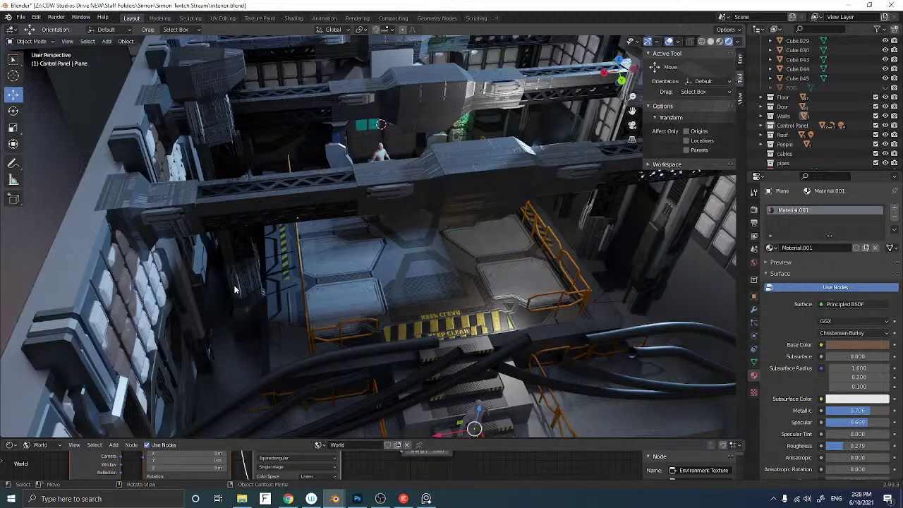
left_click(242, 288)
left_click_drag(230, 293, 236, 289)
middle_click_drag(236, 289, 324, 281)
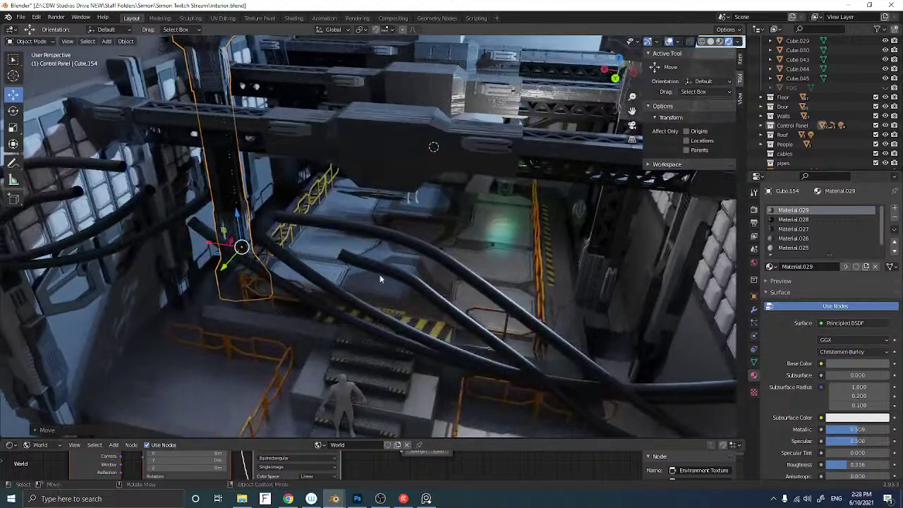
Select the opposite front column and shift it slightly beside the platform railing
left_click(558, 273)
middle_click_drag(558, 272, 567, 277)
left_click_drag(568, 277, 553, 275)
middle_click_drag(553, 275, 506, 244)
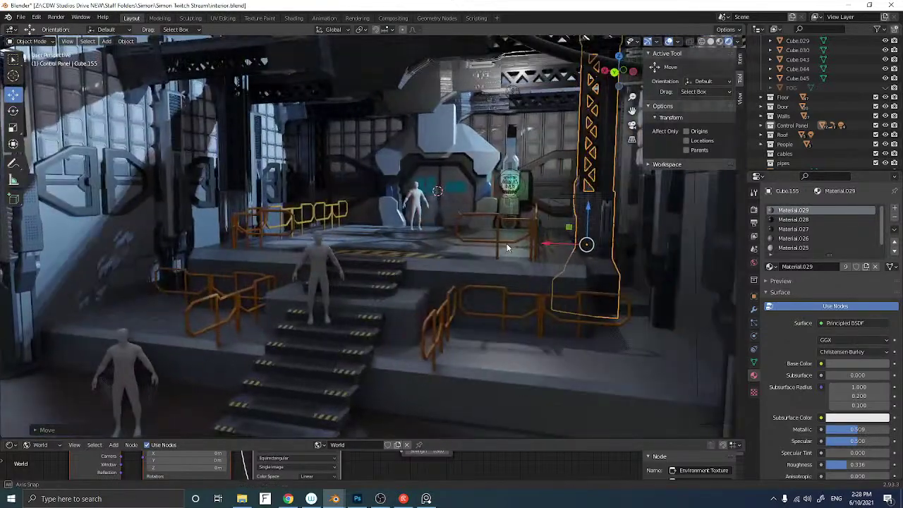
middle_click_drag(314, 143, 310, 142)
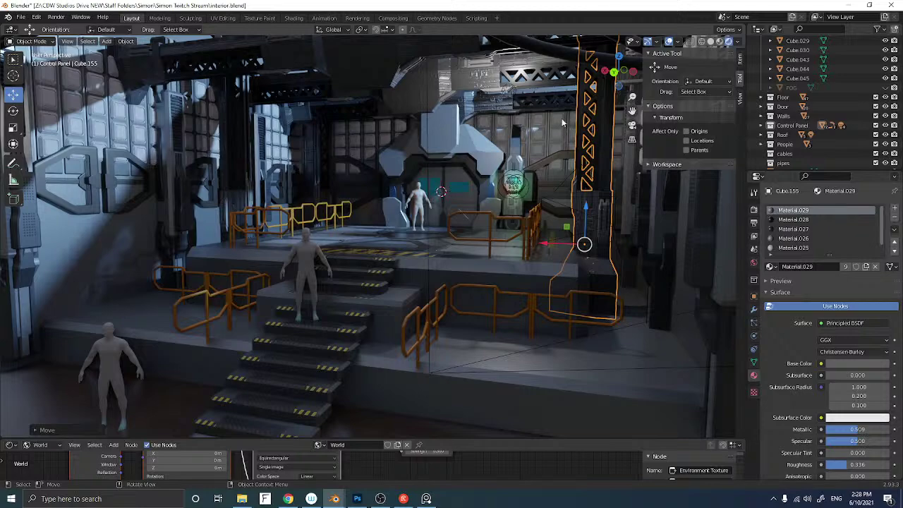
Return to the camera view, deselect the column and save interior.blend
left_click(629, 124)
scroll(543, 156, "down", 3)
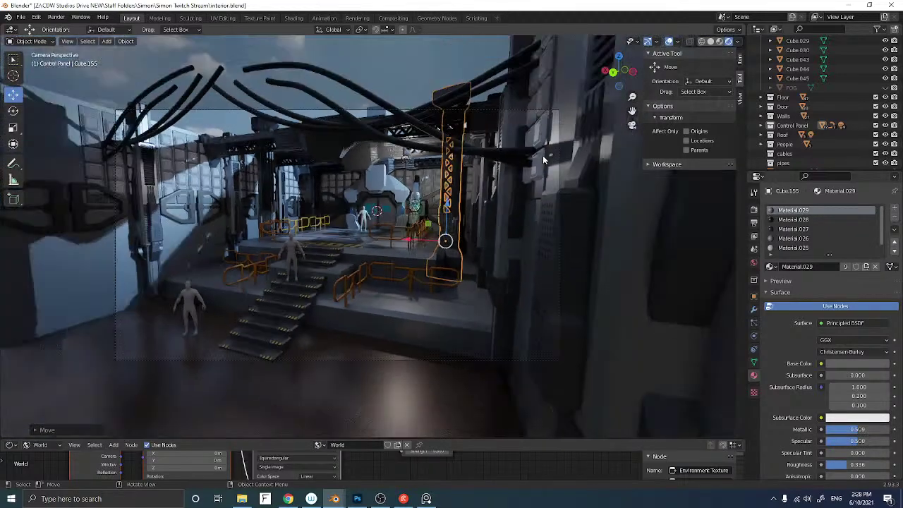
scroll(542, 157, "up", 2)
scroll(542, 155, "down", 3)
left_click(430, 75)
scroll(425, 129, "up", 1)
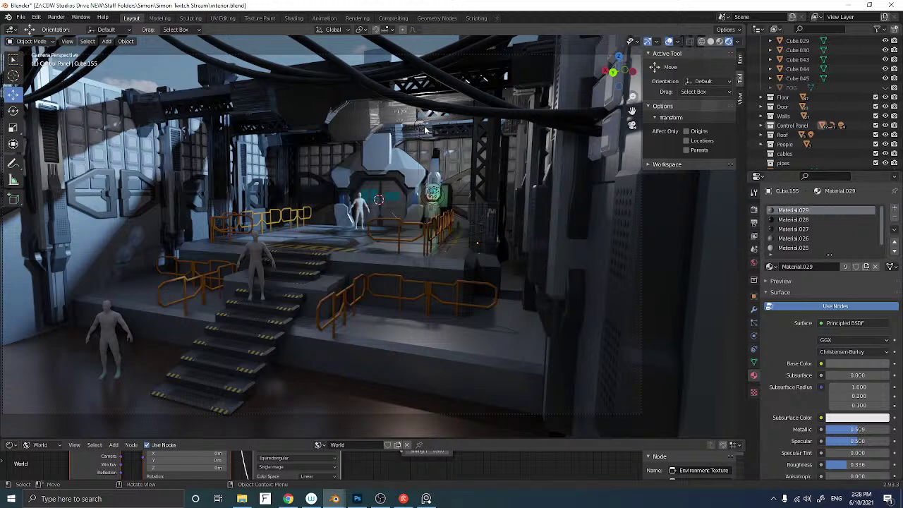
key("ctrl+s")
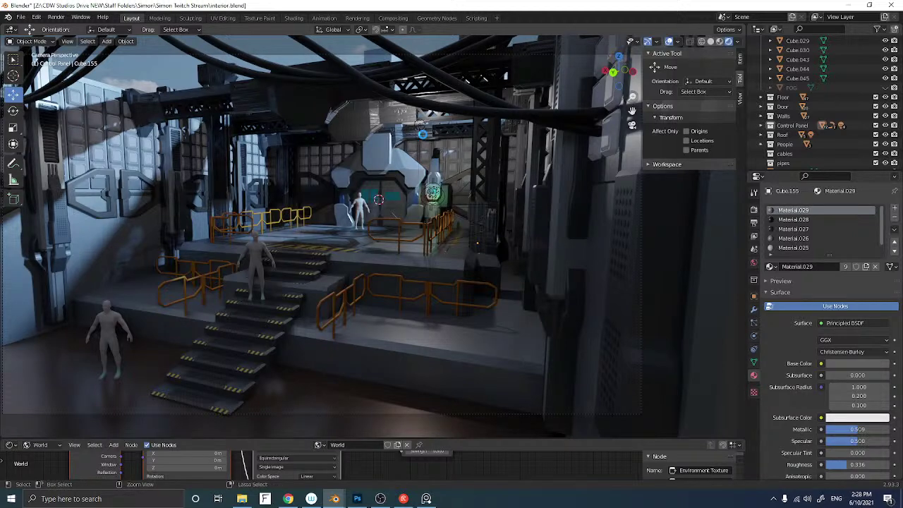
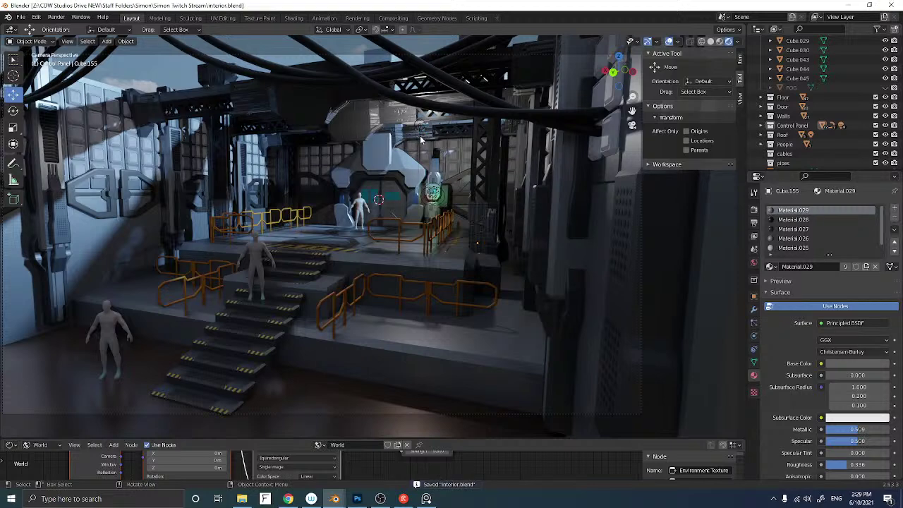
Set the ceiling beam material's metallic to 0.391, specular to 0.463 and roughness to 0.542
scroll(419, 136, "up", 2)
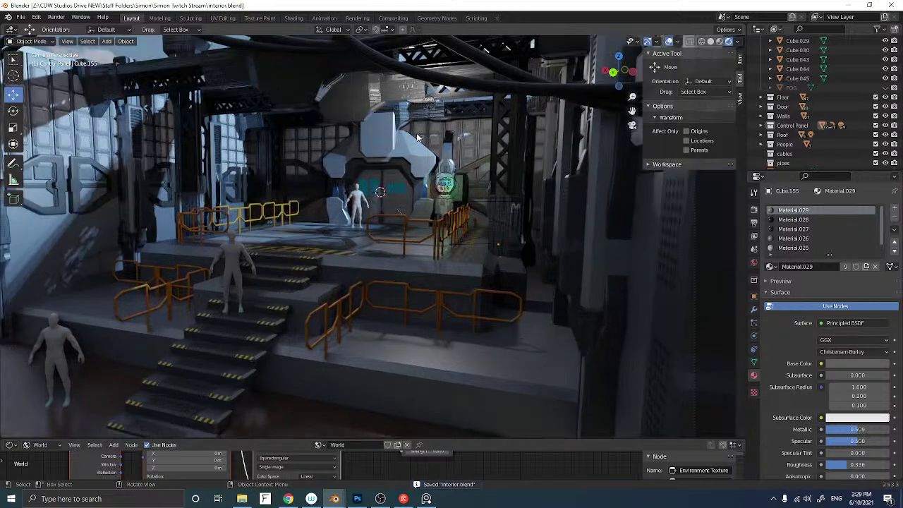
left_click(363, 94)
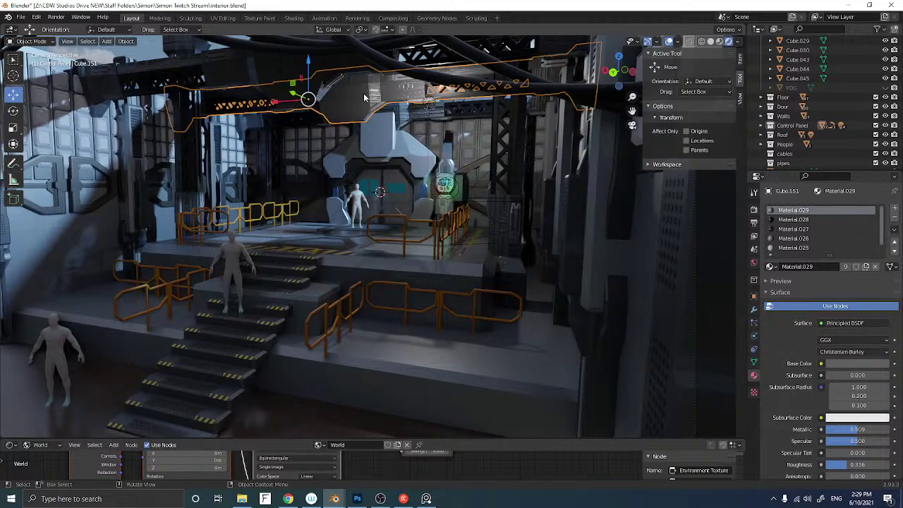
key("Tab")
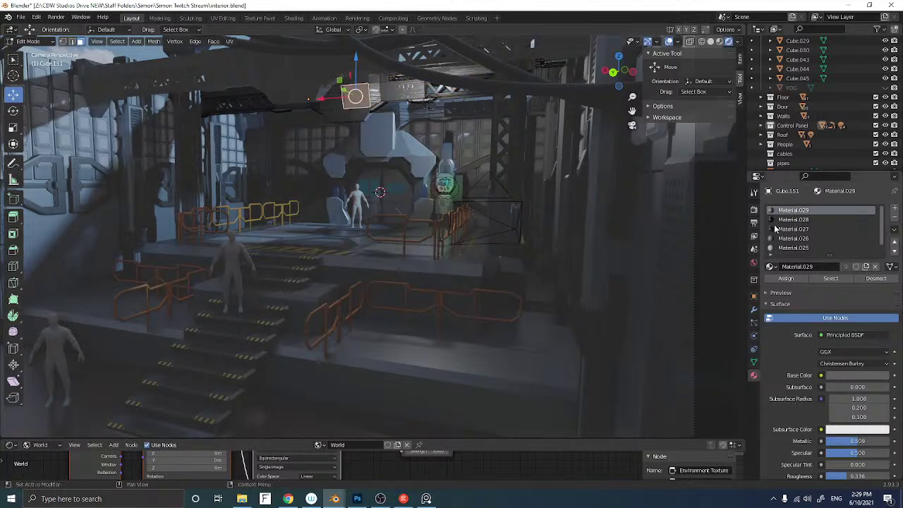
scroll(797, 370, "down", 5)
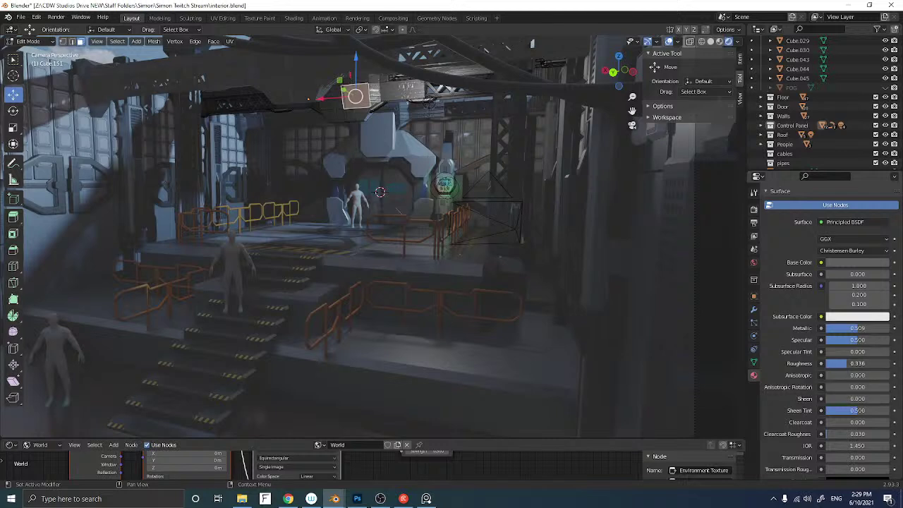
mouse_move(847, 363)
left_mouse_down()
mouse_move(860, 363)
mouse_move(857, 339)
left_mouse_up()
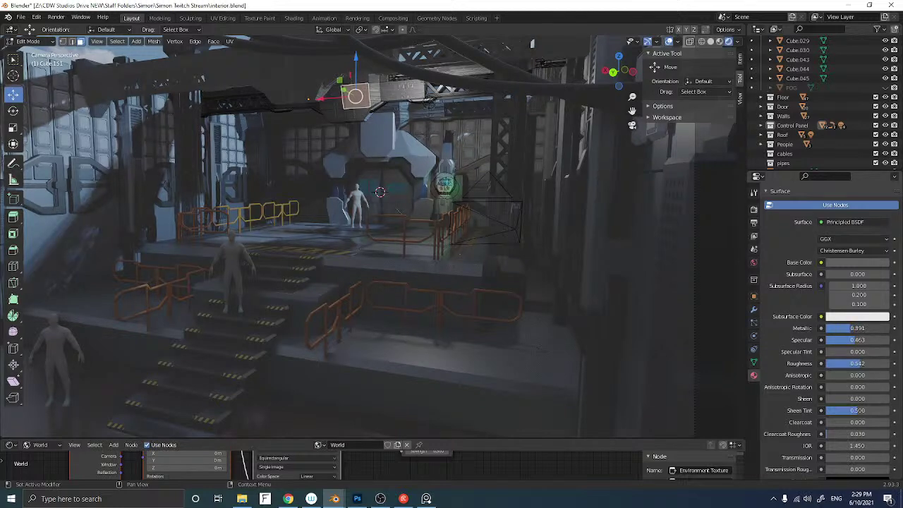
key("alt+a")
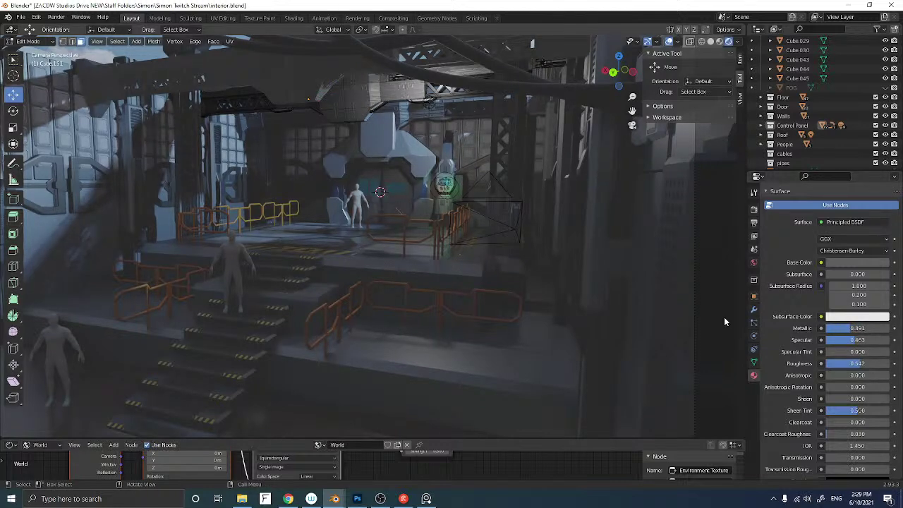
key("Tab")
Inspect the beam and platform materials from several angles, comparing the room with the FOG object shown and hidden
middle_click_drag(564, 270, 571, 267)
scroll(570, 267, "up", 4)
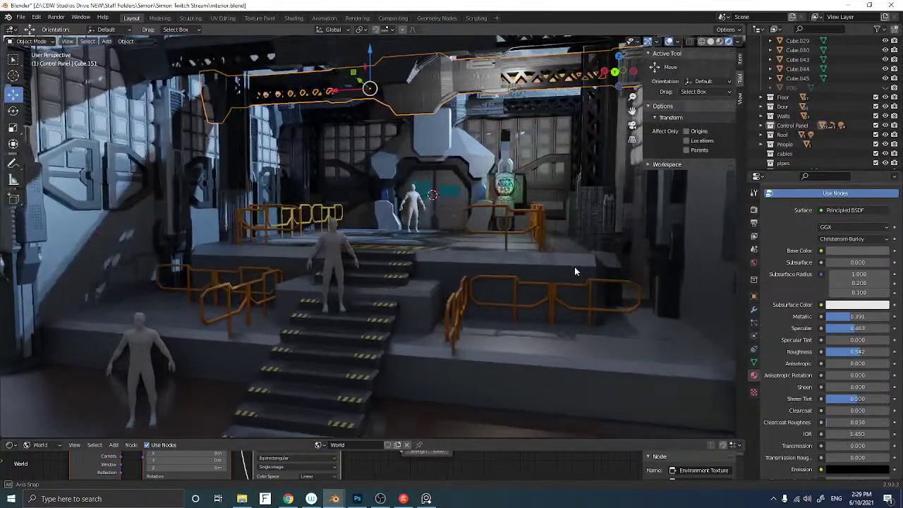
scroll(562, 273, "up", 1)
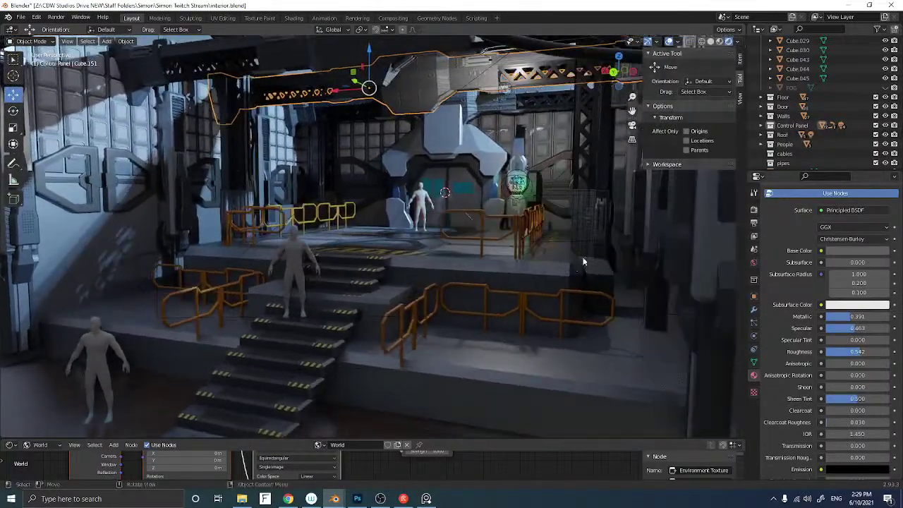
scroll(839, 123, "up", 2)
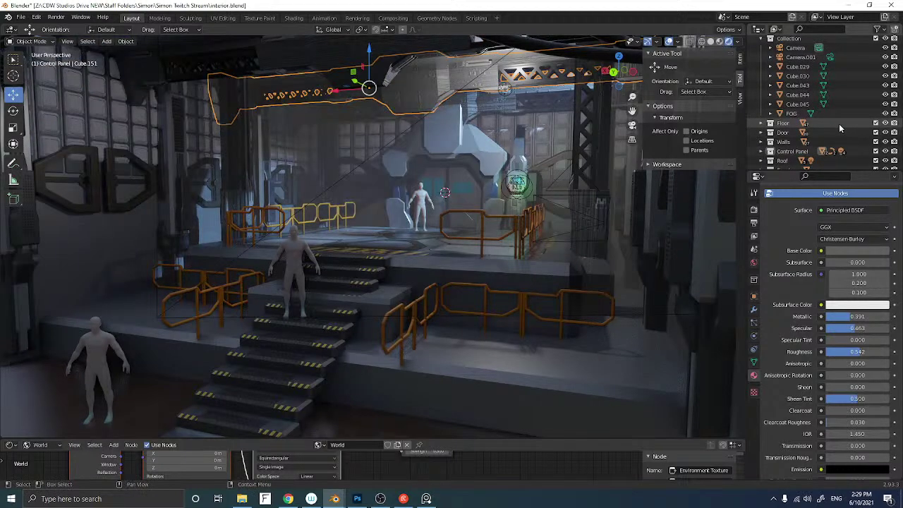
left_click(885, 114)
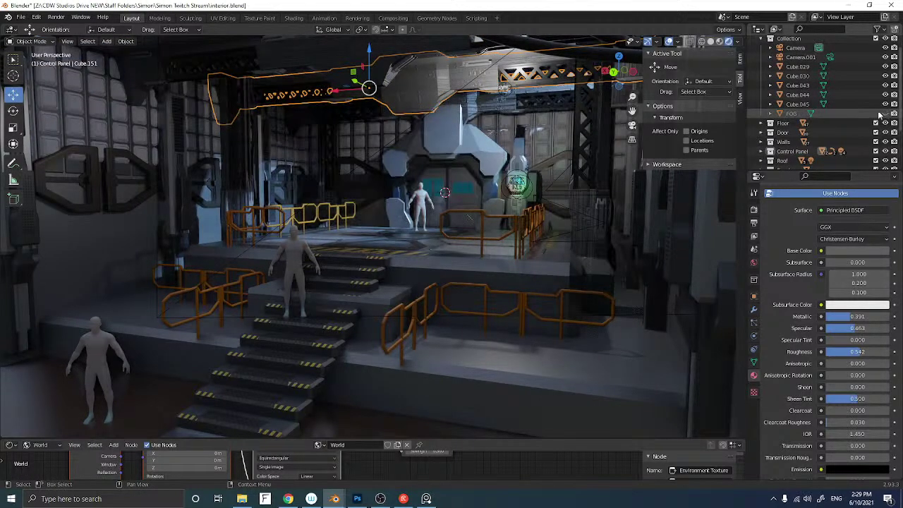
middle_click_drag(461, 185, 436, 224)
left_click(545, 233)
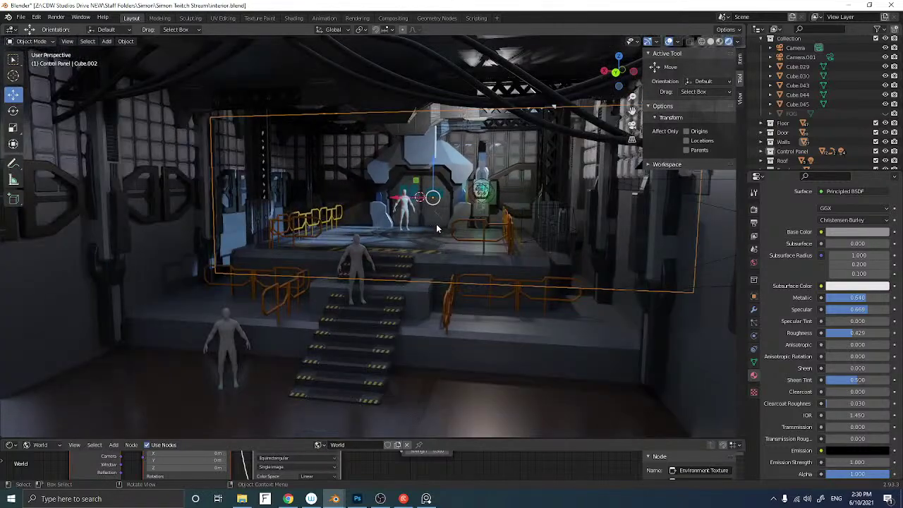
left_click(458, 266)
middle_click_drag(454, 272, 447, 264)
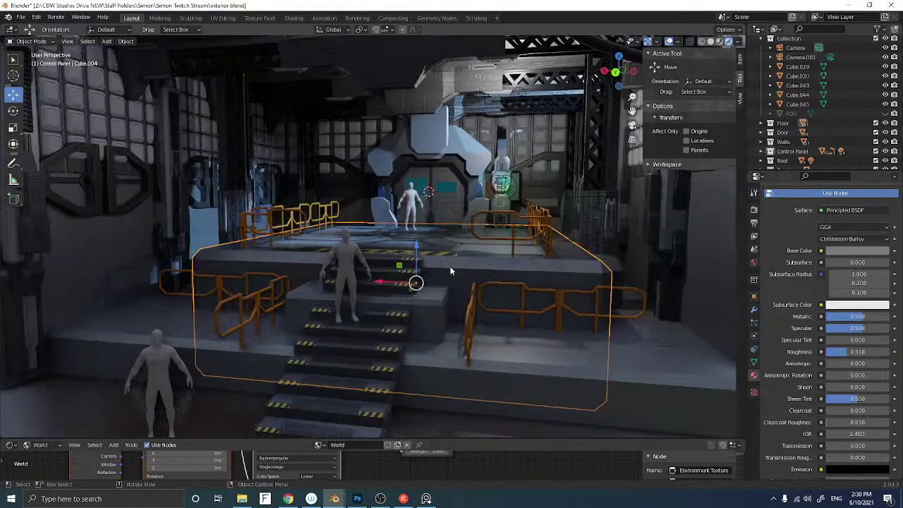
Rename the ceiling beam's Material.029 as trim_sheet001
left_click(432, 92)
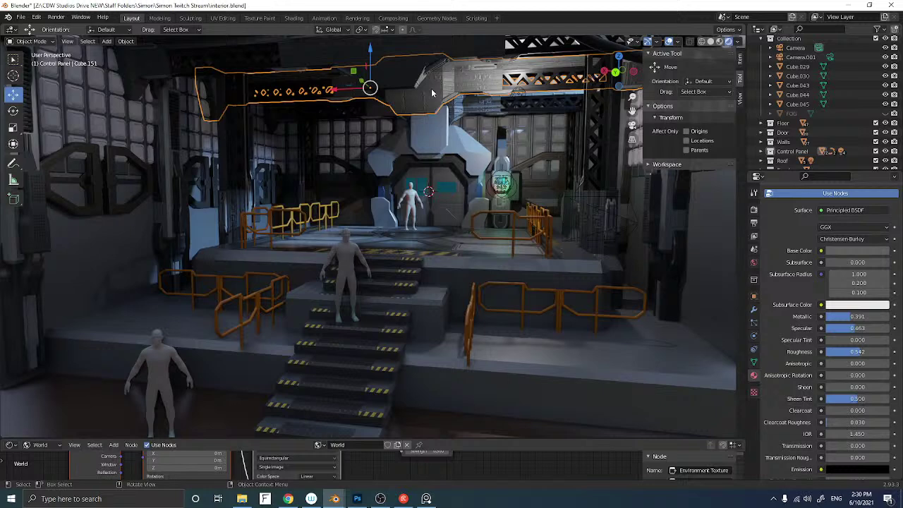
key("Tab")
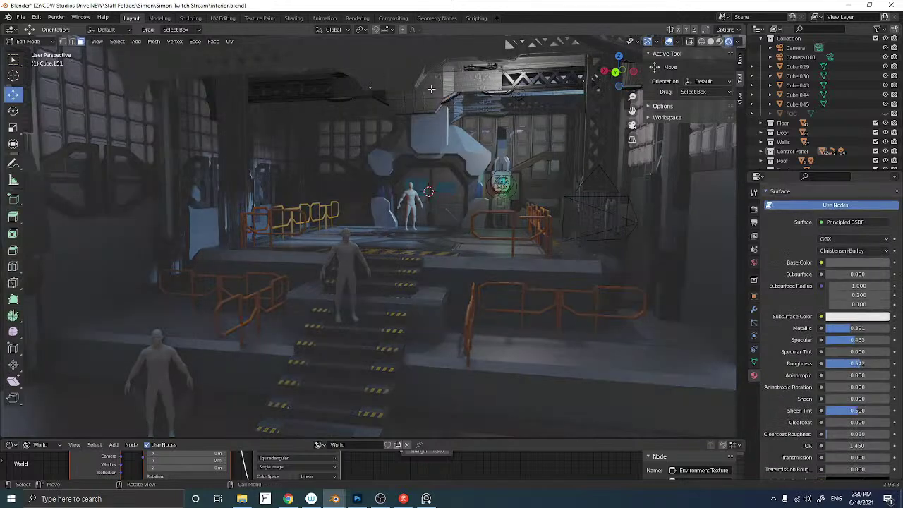
left_click(431, 89)
scroll(768, 280, "up", 5)
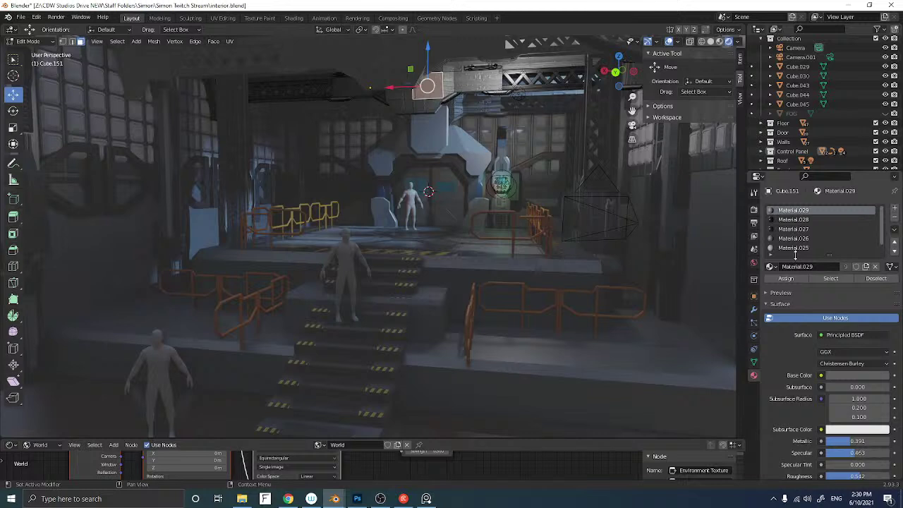
left_click(822, 267)
type("Lin")
key("Return")
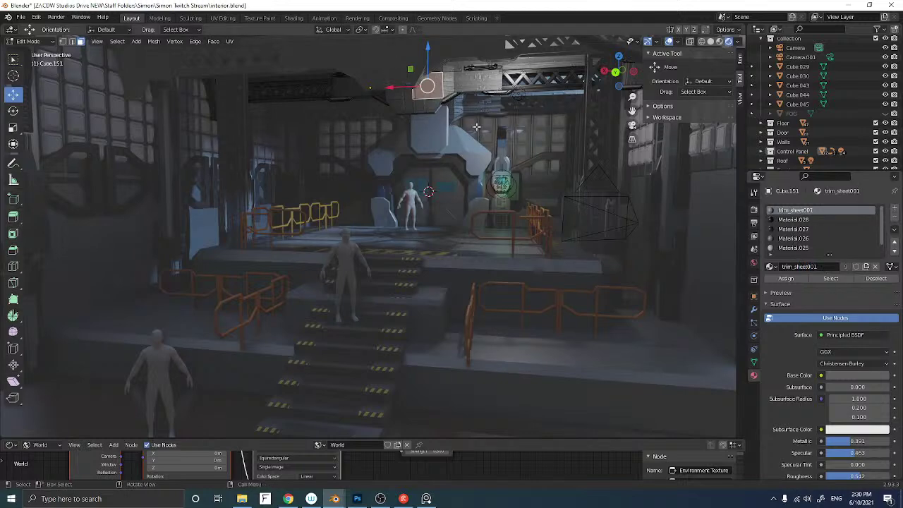
key("Tab")
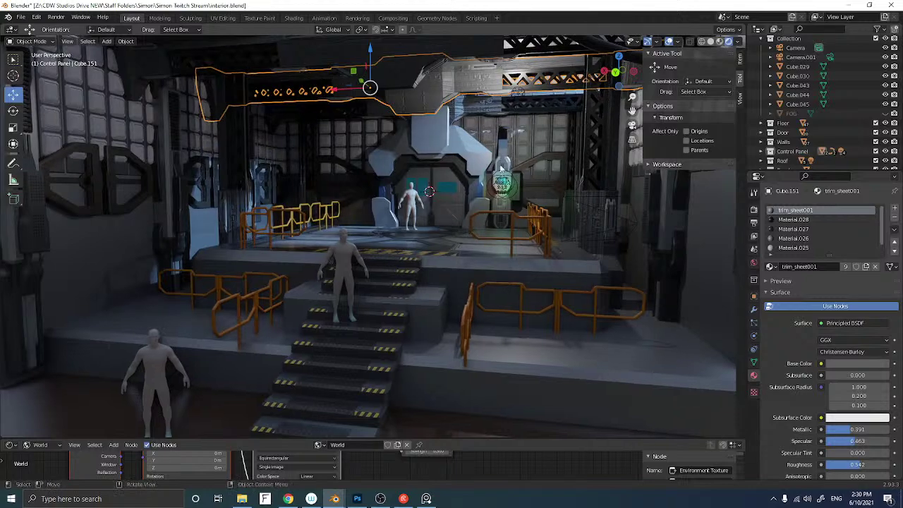
Select the raised platform's front top bevel and the bevelled faces around its corner on the control panel side in face editing
middle_click_drag(511, 269, 492, 301)
left_click(490, 300)
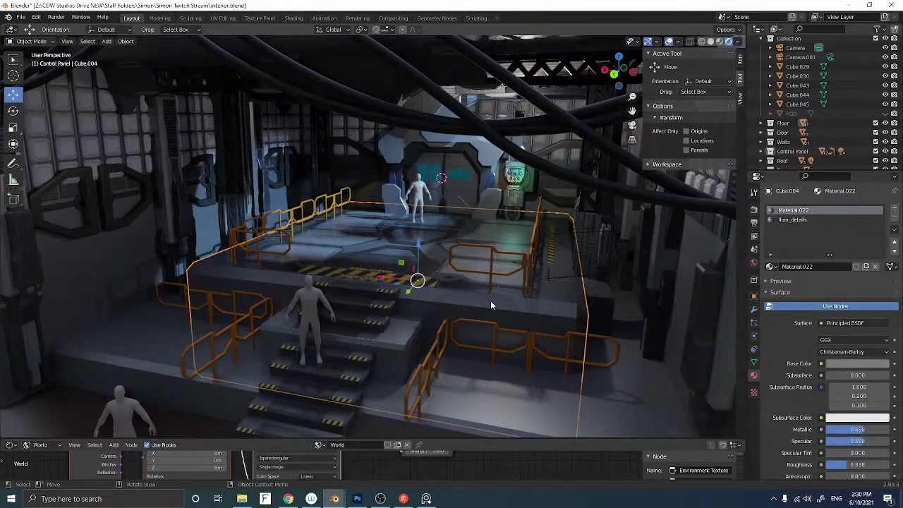
key("Tab")
left_click(490, 300)
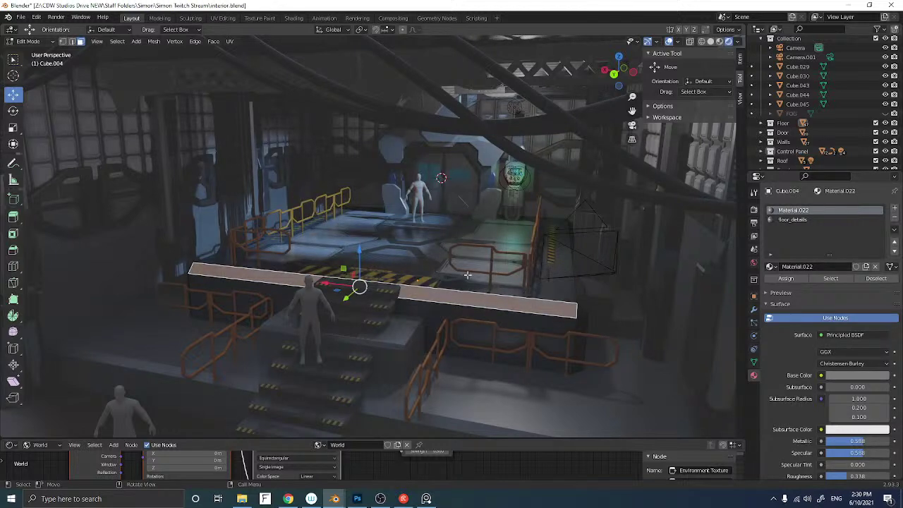
left_click(427, 266)
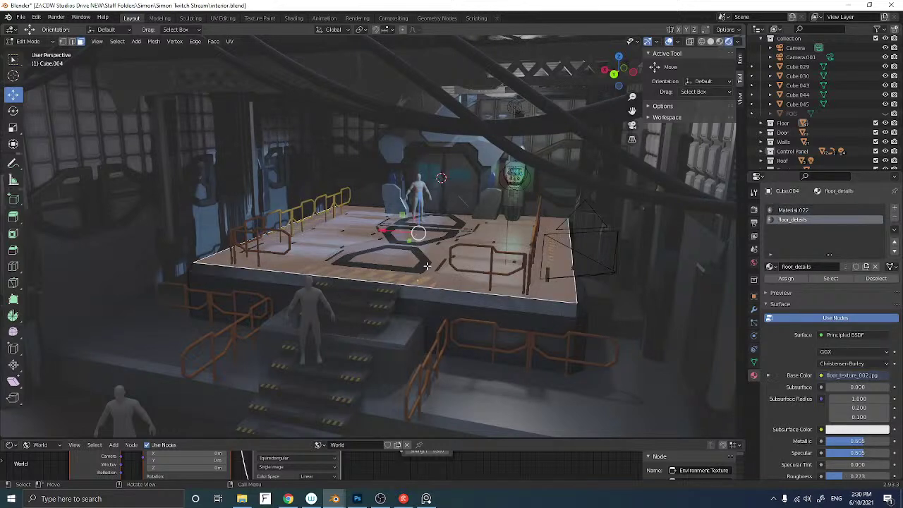
left_click(452, 301)
mouse_move(477, 295)
middle_mouse_down()
mouse_move(493, 296)
mouse_move(485, 299)
middle_mouse_up()
left_click(545, 310)
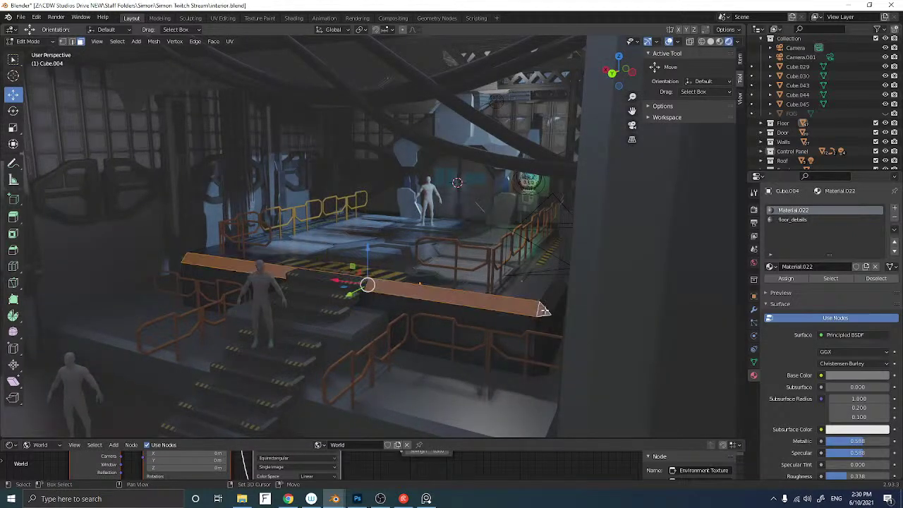
left_click(553, 310)
left_click(550, 325, "shift")
left_click(539, 325, "shift")
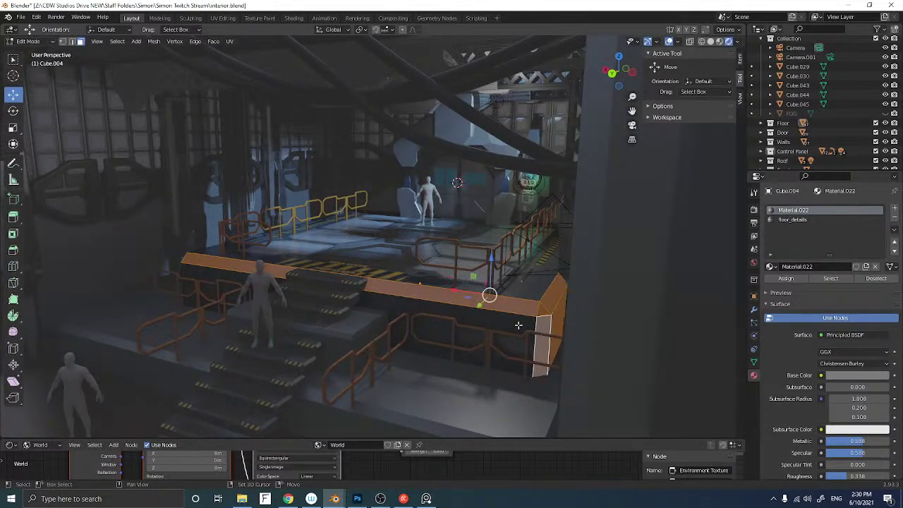
Add the platform's front wall faces and the bevelled faces at the opposite front corner to the selection
left_click(437, 310, "shift")
middle_click_drag(424, 307, 261, 297)
left_click(265, 299, "shift")
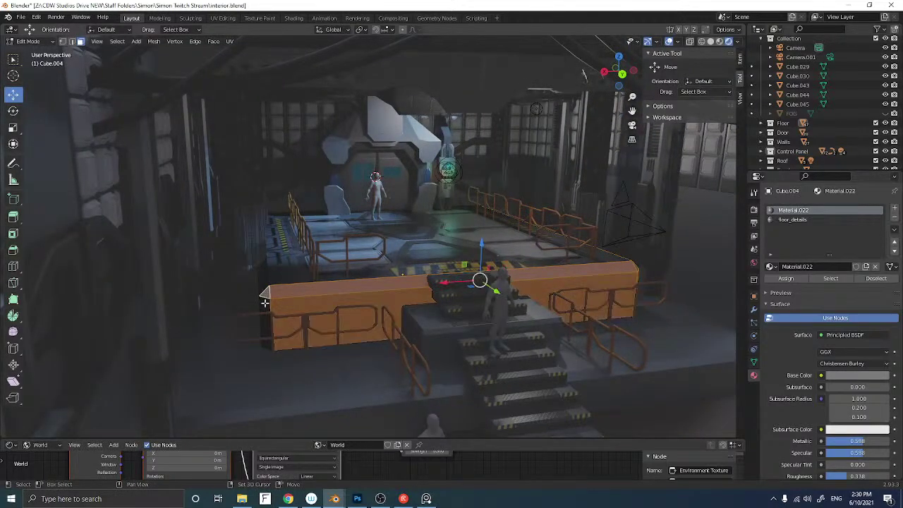
left_click(263, 283, "shift")
mouse_move(263, 283)
middle_mouse_down()
mouse_move(287, 284)
mouse_move(246, 284)
mouse_move(310, 284)
mouse_move(264, 292)
middle_mouse_up()
left_click(270, 299, "shift")
middle_click_drag(402, 296, 372, 297)
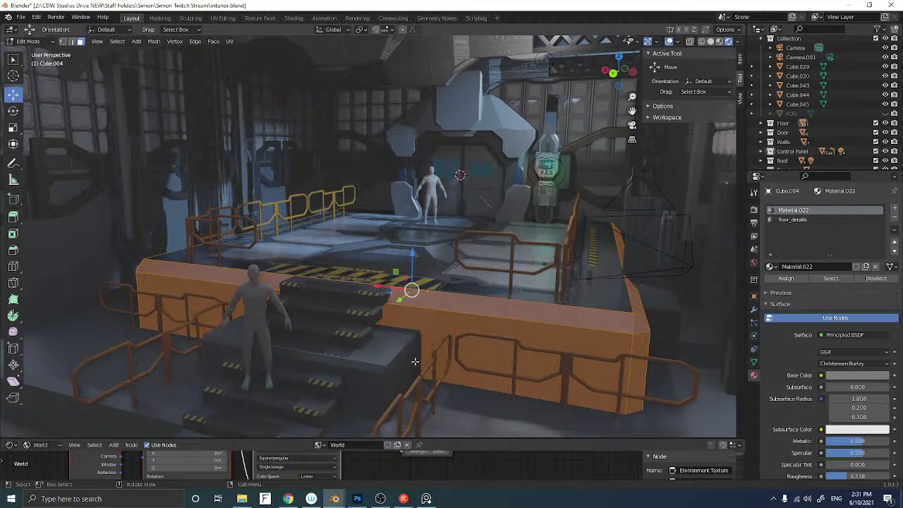
Show the object shader nodes of Material.022 and delete its unlinked texture coordinate, mapping and image texture nodes
left_click_drag(481, 438, 493, 257)
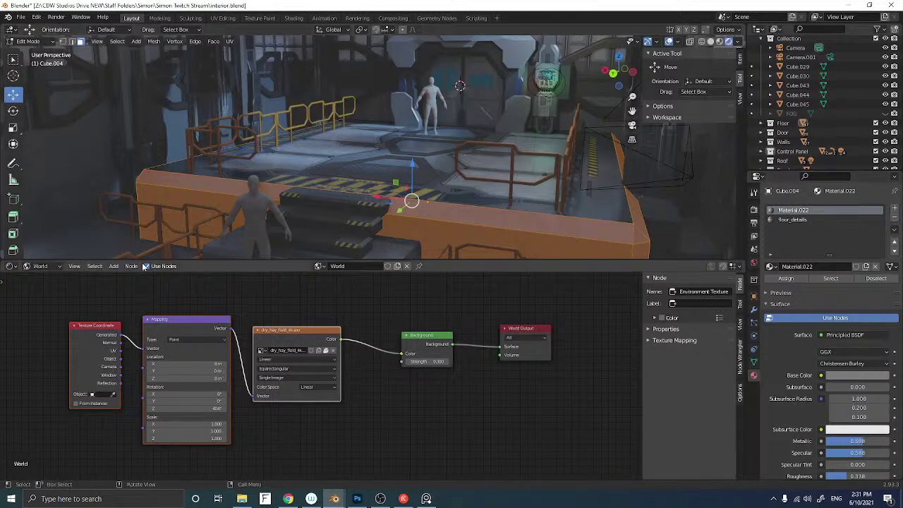
left_click(35, 266)
left_click(36, 276)
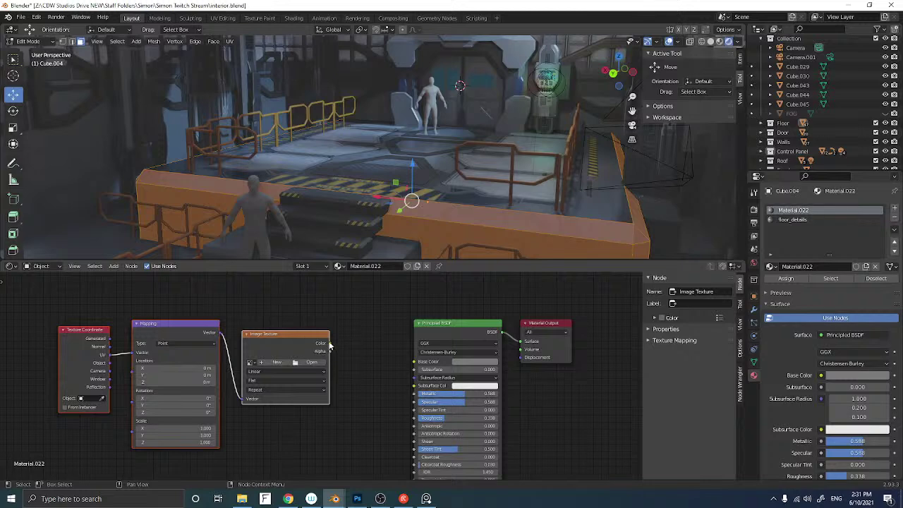
left_click_drag(63, 303, 332, 425)
key("x")
Add a mapped Image Texture setup to the Principled BSDF's Base Color and load trimsheet_001.jpg into it
left_click(450, 323)
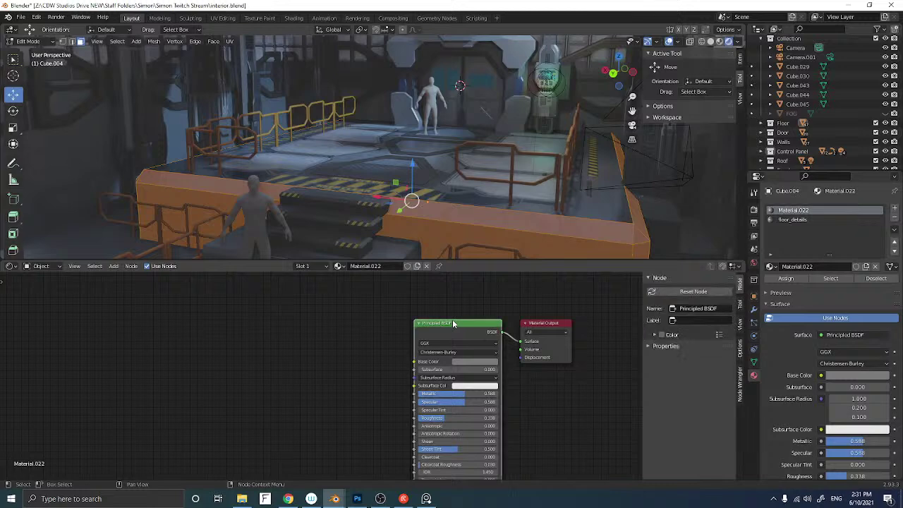
key("ctrl+z")
left_click_drag(393, 389, 296, 332)
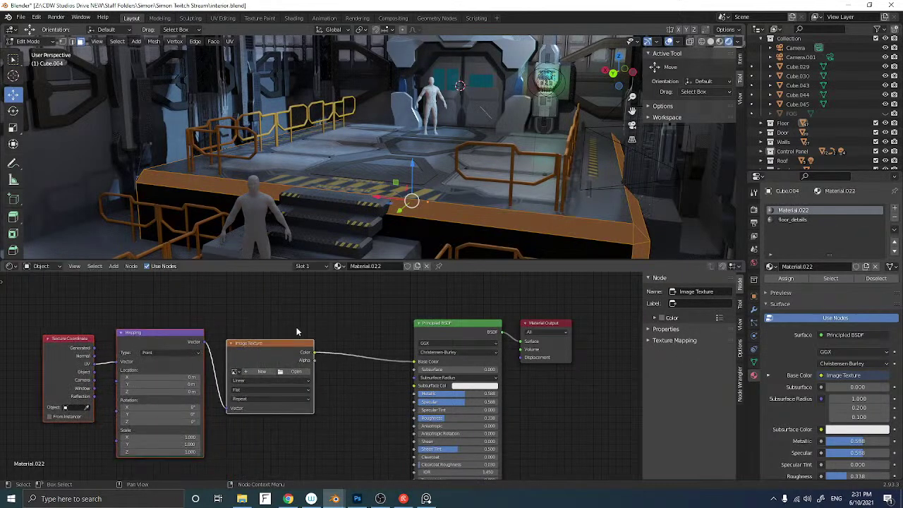
left_click(295, 371)
double_click(343, 163)
double_click(343, 146)
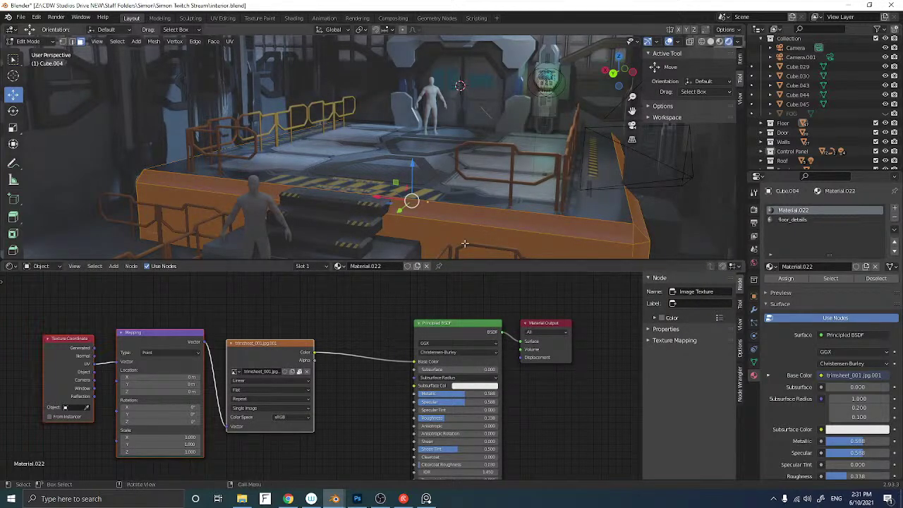
Enlarge the 3D view and assign Material.022 to the selected platform faces
left_click_drag(483, 259, 480, 347)
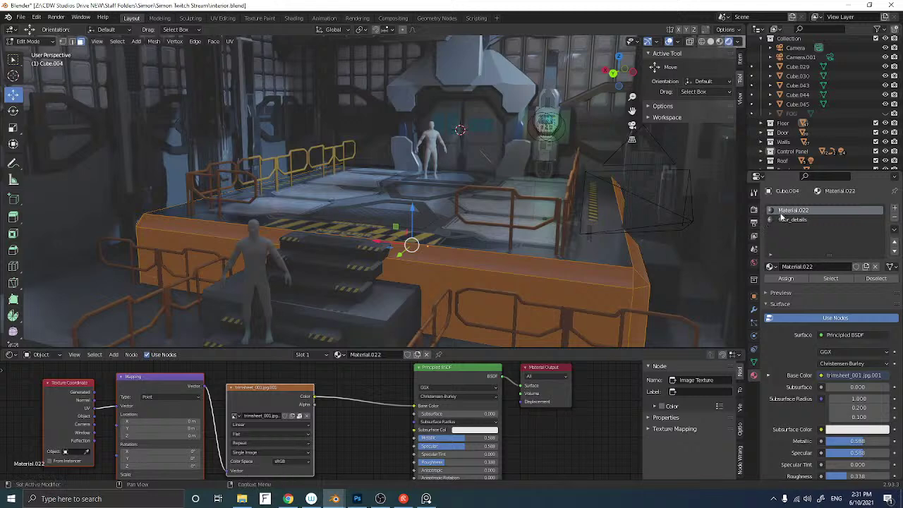
left_click(784, 281)
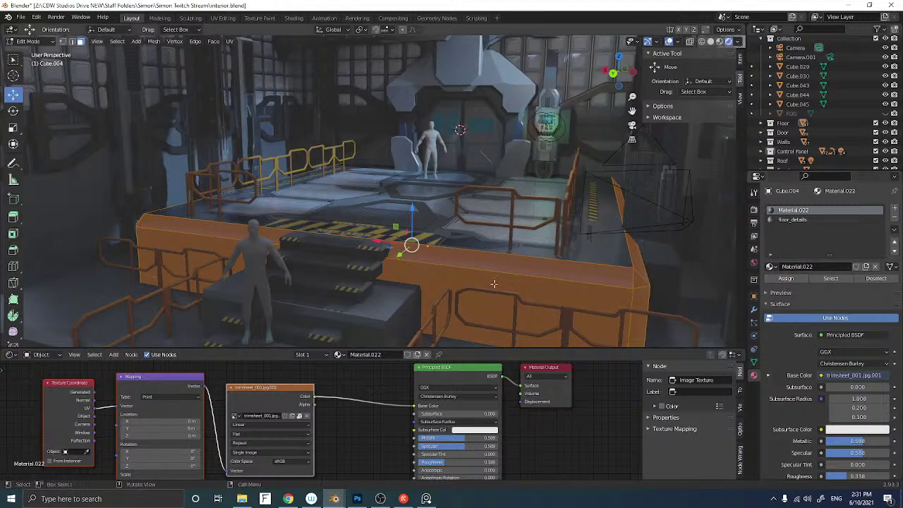
middle_click_drag(518, 279, 511, 276)
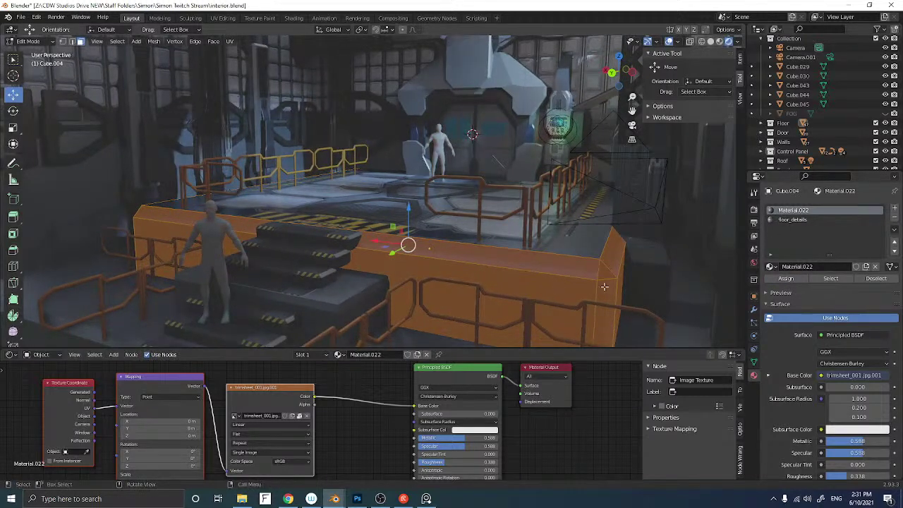
Check the trim sheet on the platform front with its faces deselected, and restore the face selection
key("alt+a")
middle_click_drag(590, 284, 590, 288)
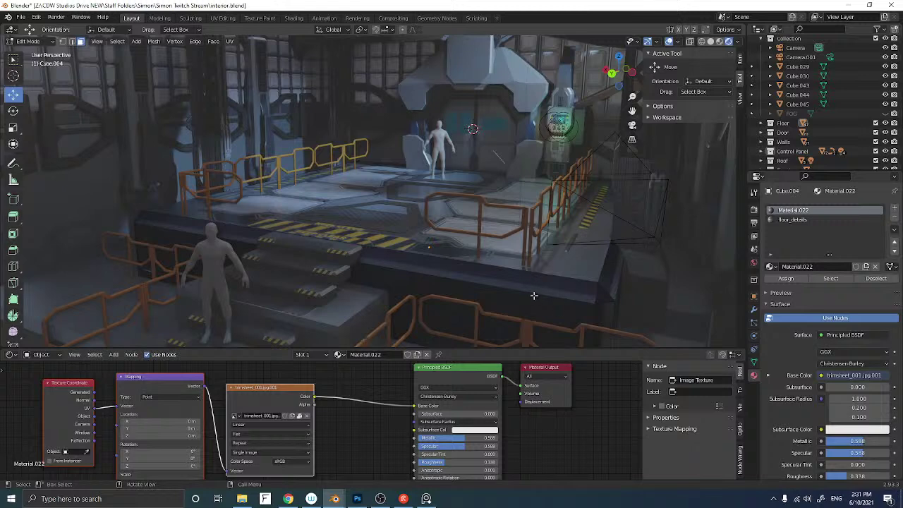
key("ctrl+z")
middle_click_drag(534, 296, 526, 282)
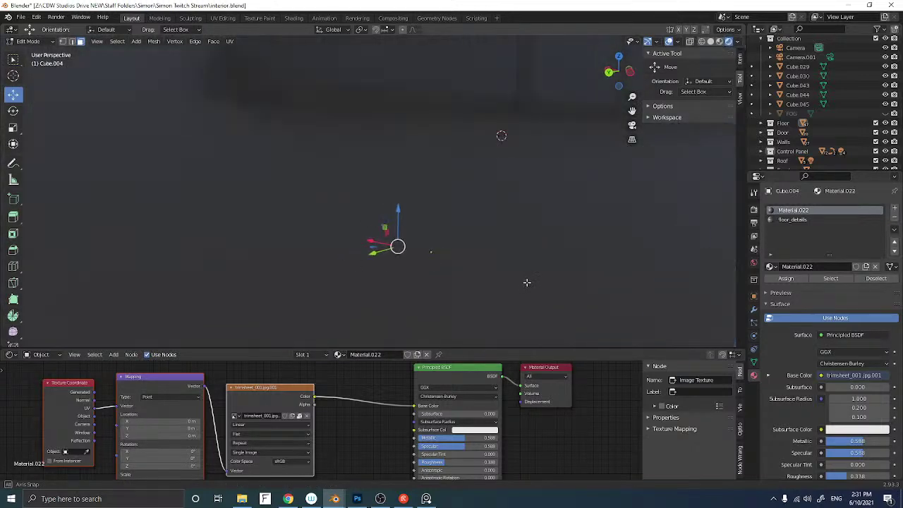
scroll(525, 282, "down", 5)
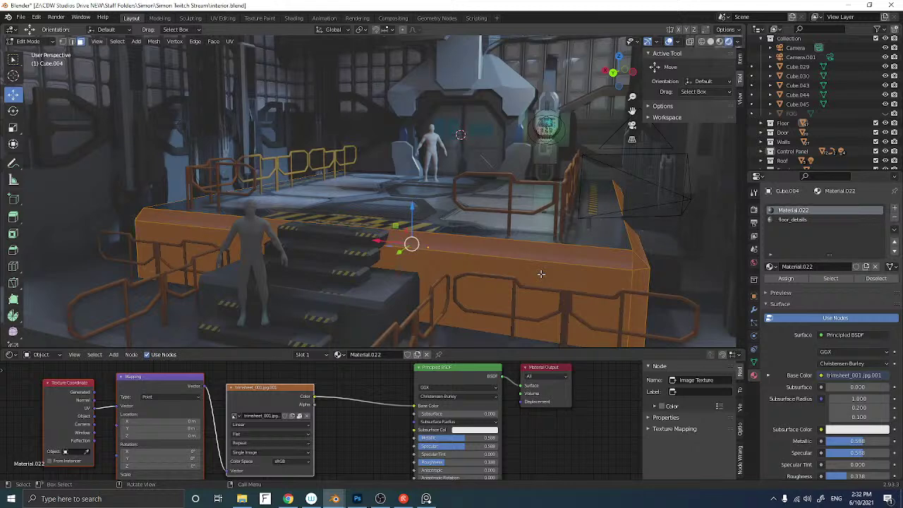
Unwrap the selected platform faces with Cube Projection and view the result in Object Mode
key("u")
left_click(525, 321)
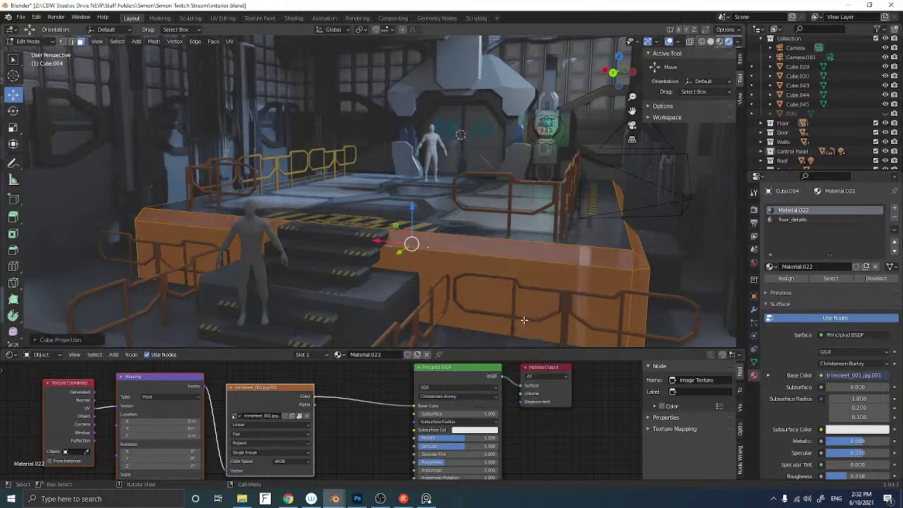
key("Tab")
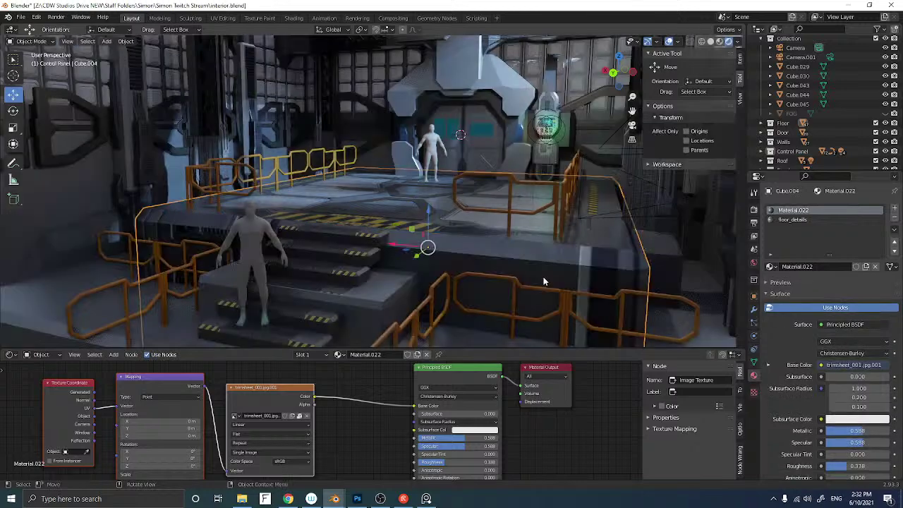
mouse_move(556, 278)
middle_mouse_down()
mouse_move(592, 289)
mouse_move(564, 279)
middle_mouse_up()
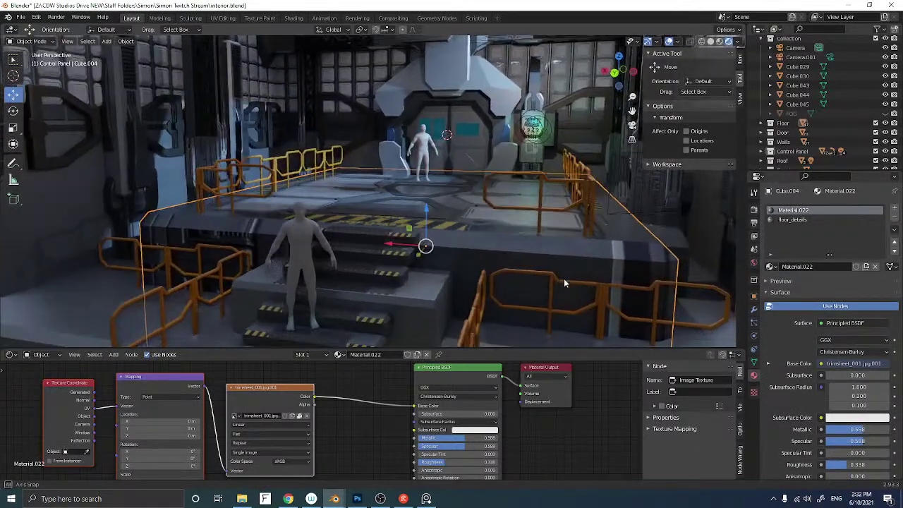
Add a Bump node to Material.022, feeding the trim sheet image's Color into Height and its output into the Principled BSDF's Normal
left_click_drag(445, 347, 458, 224)
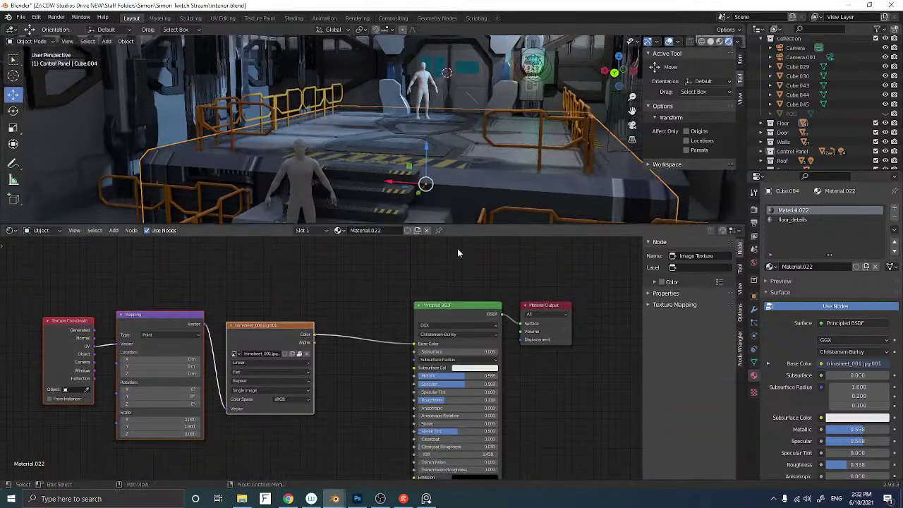
key("shift+a")
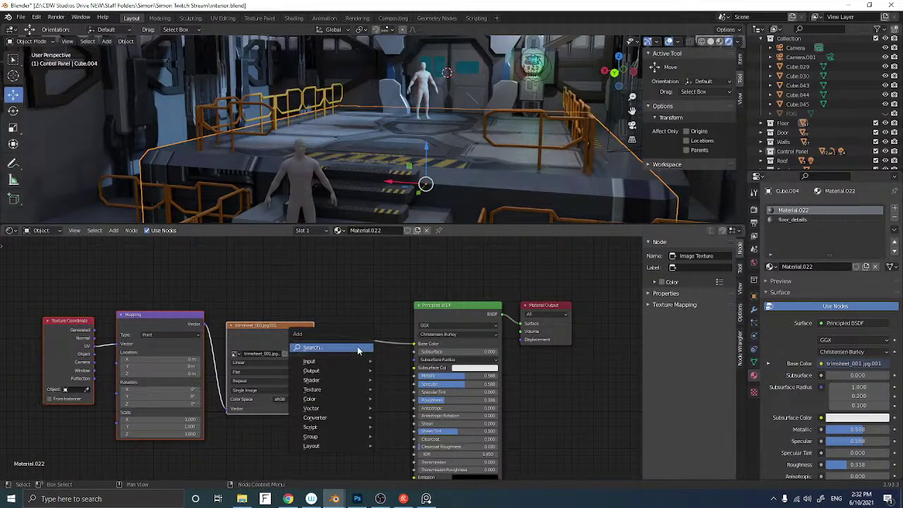
left_click(357, 346)
type("bump")
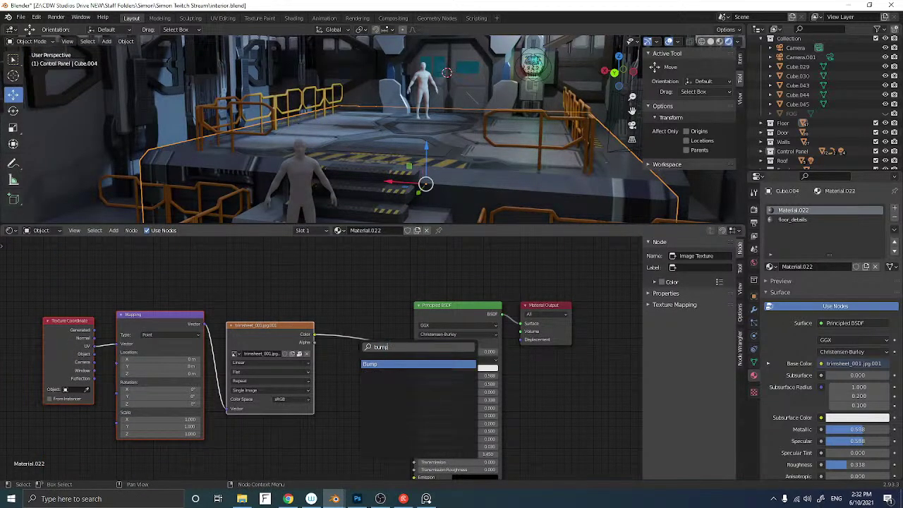
key("Return")
left_click(336, 385)
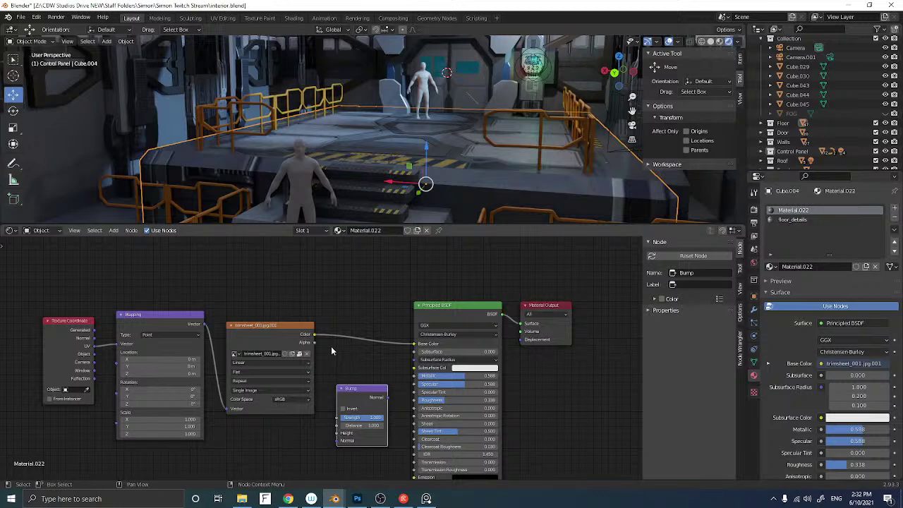
left_click_drag(313, 335, 337, 433)
middle_click_drag(344, 454, 327, 386)
left_click_drag(368, 344, 377, 380)
left_click_drag(388, 444, 389, 445)
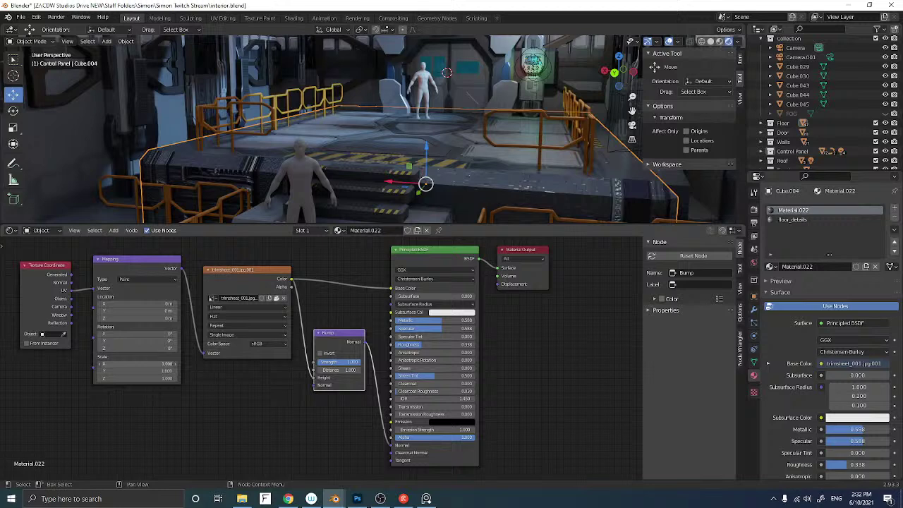
Set the trim sheet's Mapping scale to 3 on X and 4.1 on Y
left_click_drag(137, 363, 99, 363)
left_click_drag(164, 371, 121, 370)
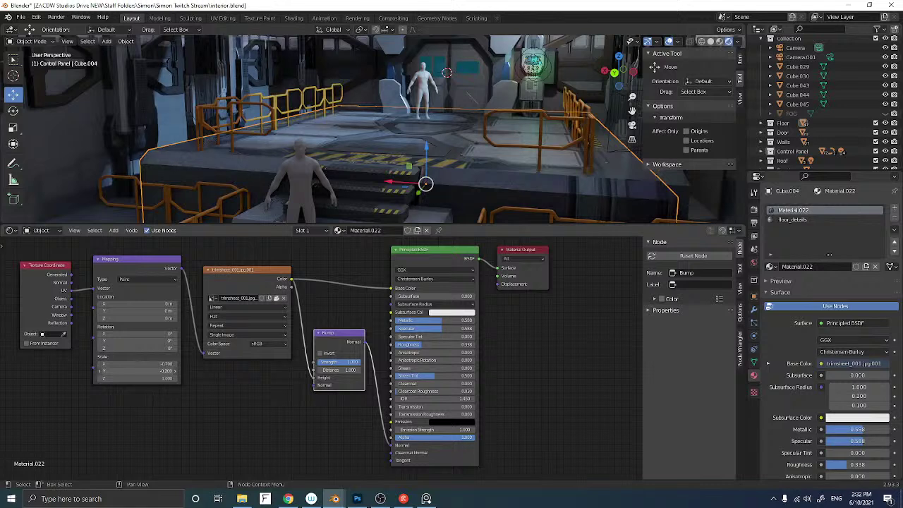
left_click(164, 363)
key("Return")
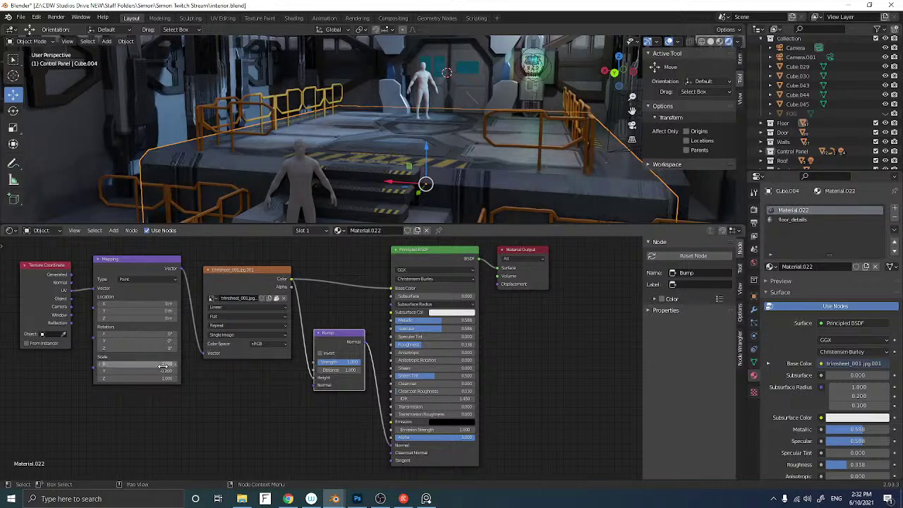
left_click(170, 370)
type("2")
key("Return")
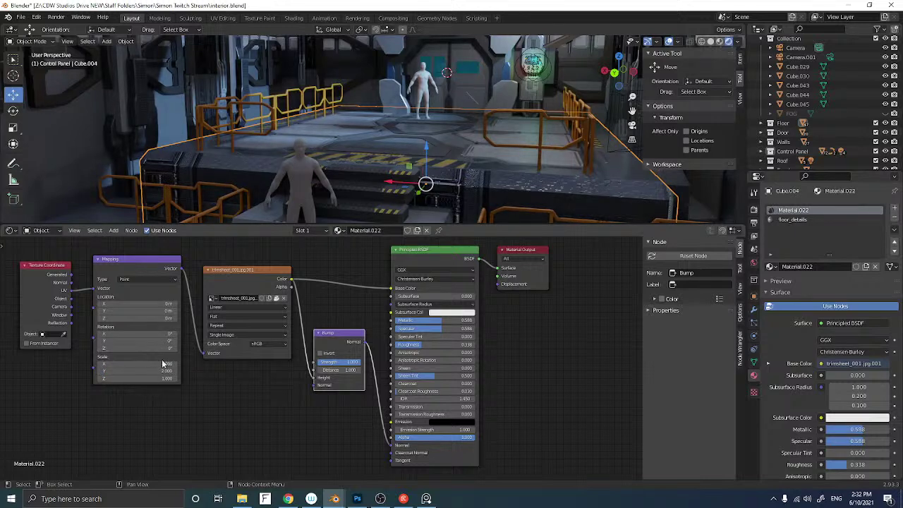
left_click(163, 363)
key("Return")
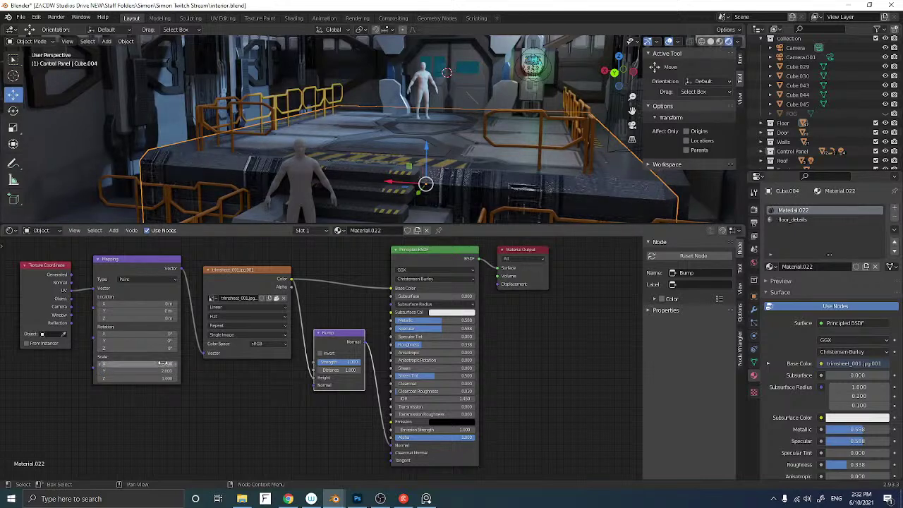
left_click(163, 371)
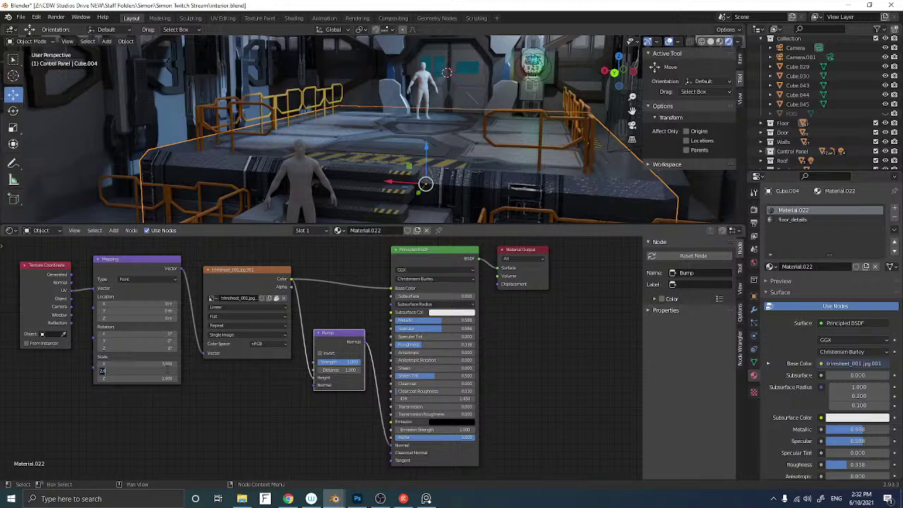
key("Return")
left_click_drag(163, 370, 182, 371)
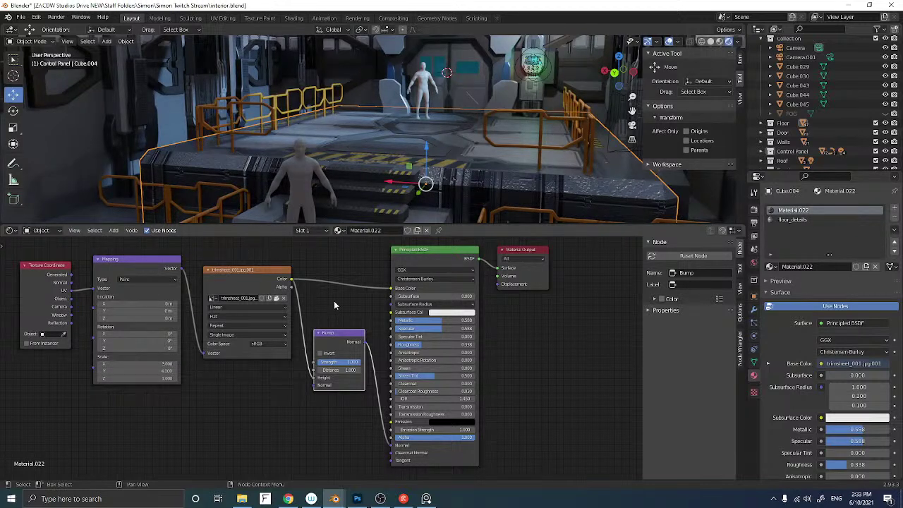
Set Bump strength to 0.575 and distance to 0.3, and the material's Metallic to 0.404, Specular to 0.390 and Roughness to 0.596
scroll(343, 342, "up", 2)
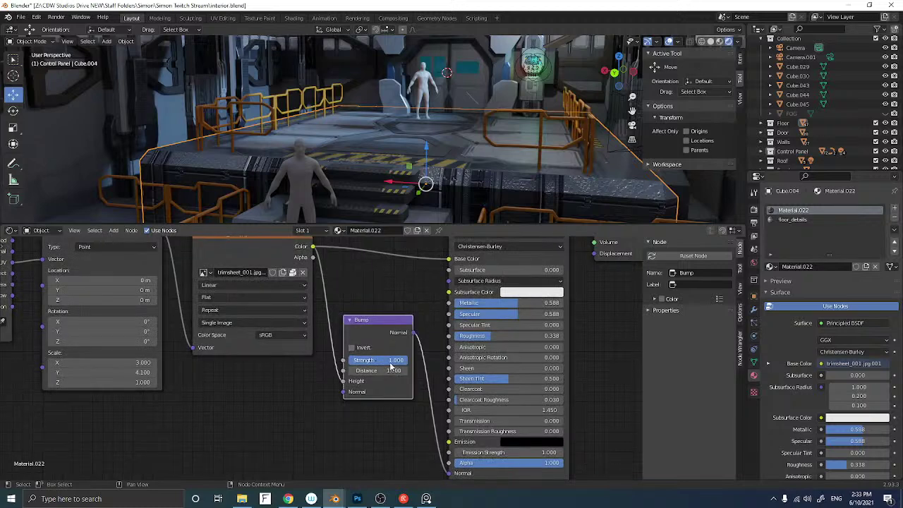
left_click_drag(405, 359, 365, 359)
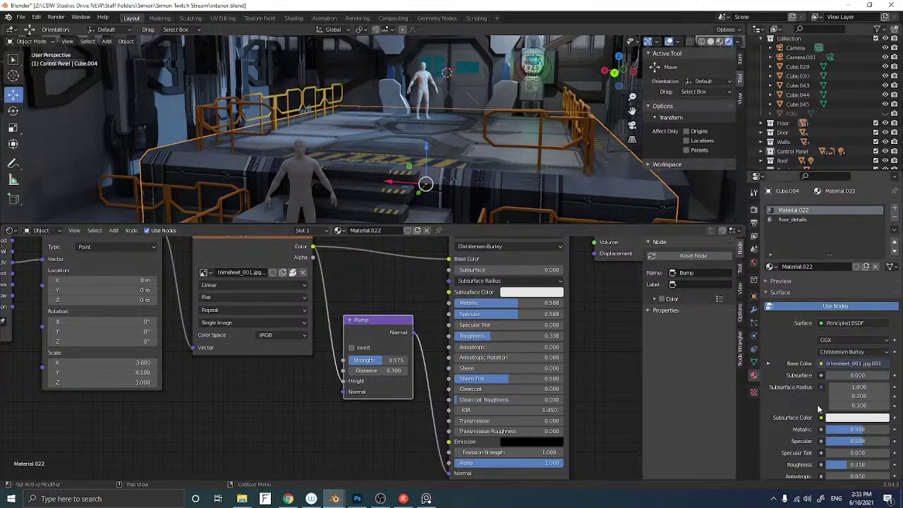
scroll(866, 374, "down", 4)
left_click_drag(864, 354, 878, 388)
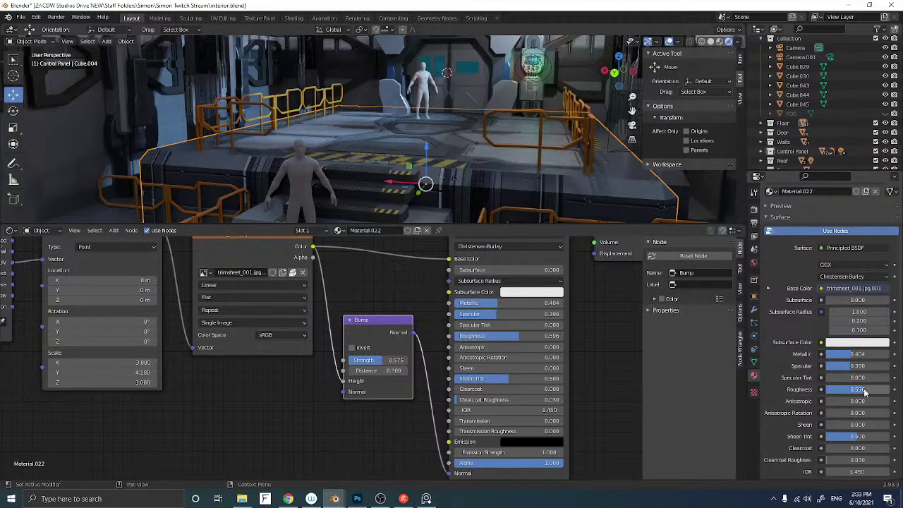
Set the Mapping scale to 5.8 on X and 4.6 on Y, and check the trim tiling along the platform front
mouse_move(409, 190)
middle_mouse_down()
mouse_move(377, 189)
mouse_move(416, 189)
mouse_move(393, 189)
mouse_move(419, 180)
mouse_move(422, 189)
middle_mouse_up()
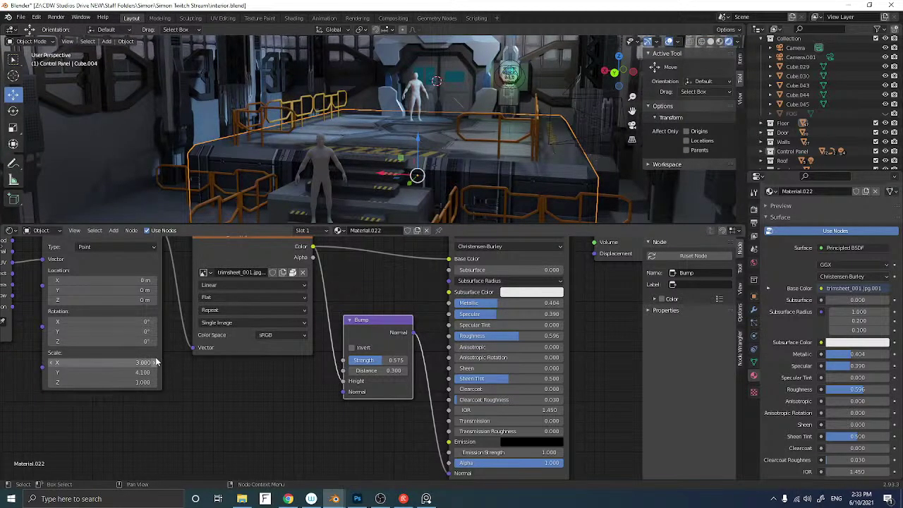
left_click_drag(102, 363, 172, 362)
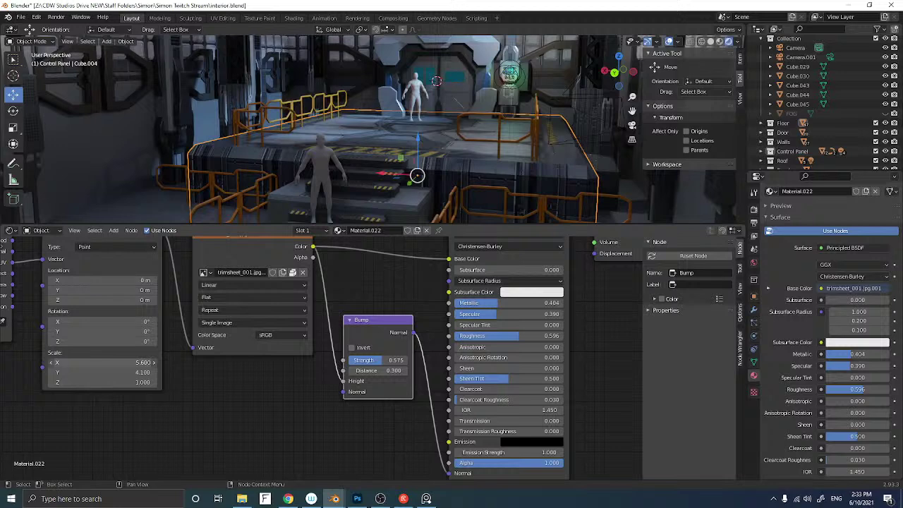
middle_click_drag(185, 192, 198, 189)
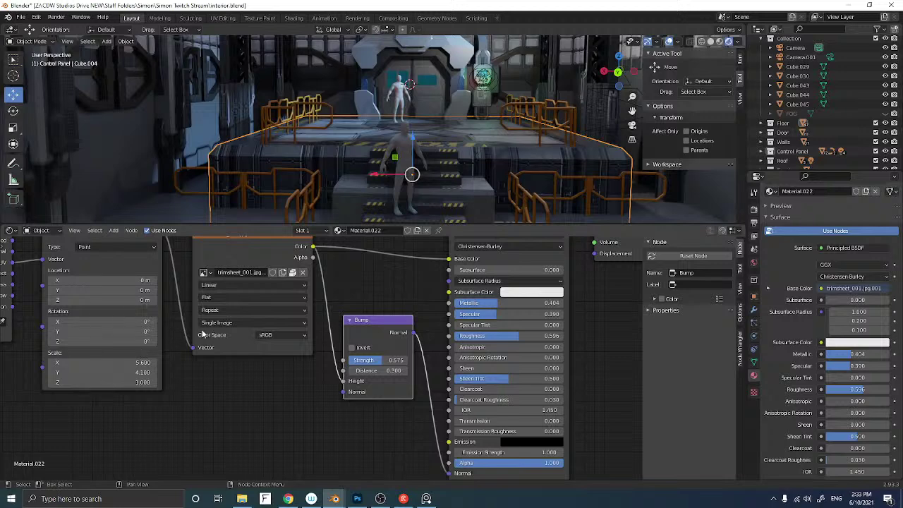
left_click(153, 362)
left_click(153, 363)
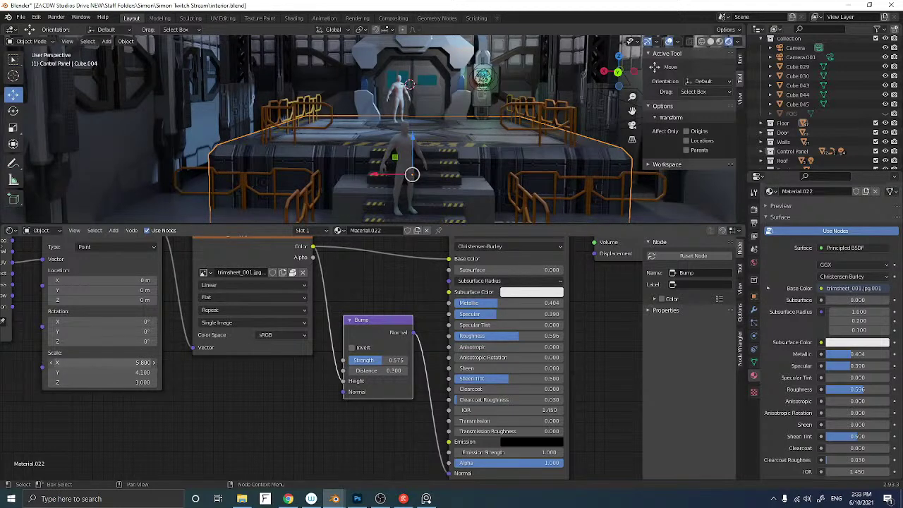
left_click(153, 371)
left_click(154, 371)
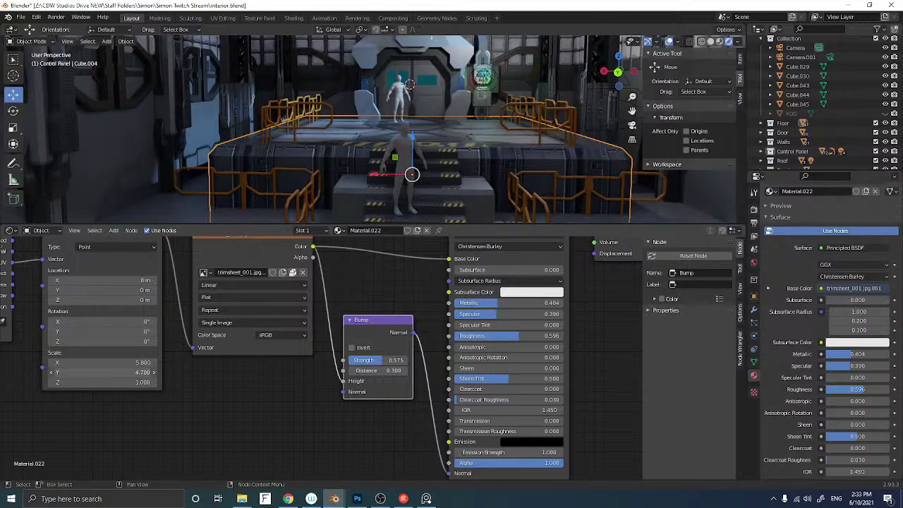
left_click(51, 372)
middle_click_drag(239, 160, 257, 156)
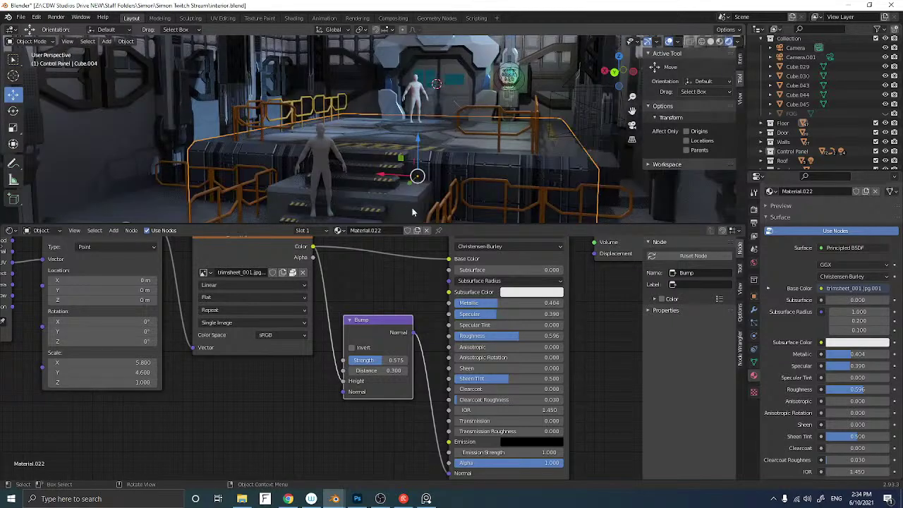
left_click_drag(449, 225, 438, 377)
middle_click_drag(411, 273, 449, 253)
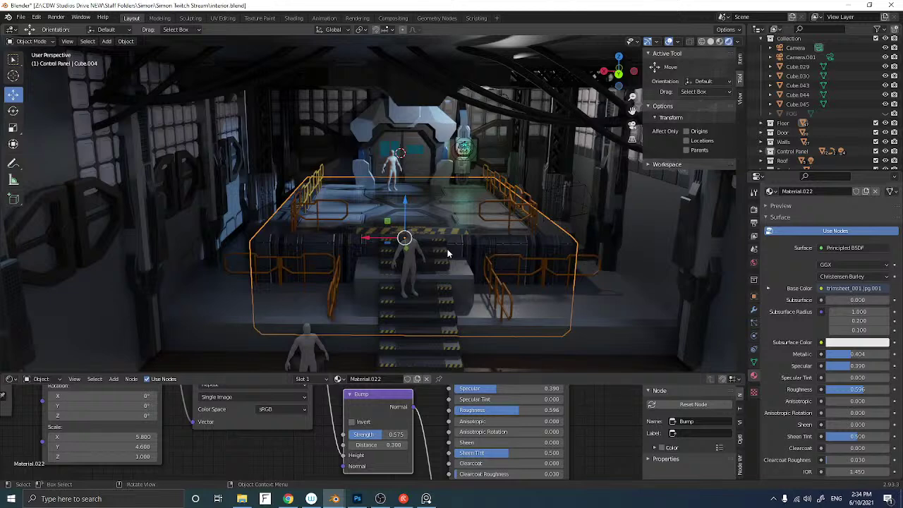
scroll(446, 240, "up", 3)
middle_click_drag(450, 236, 439, 235)
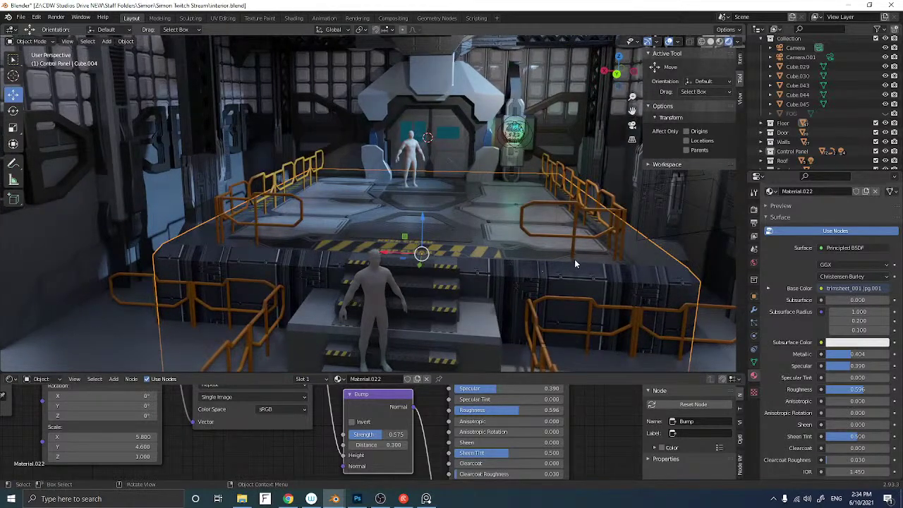
Insert a Hue Saturation Value node between the trim sheet image and Base Color, setting Saturation to 0.1 and adjusting its Value
middle_click_drag(381, 435, 369, 447)
scroll(368, 447, "down", 4)
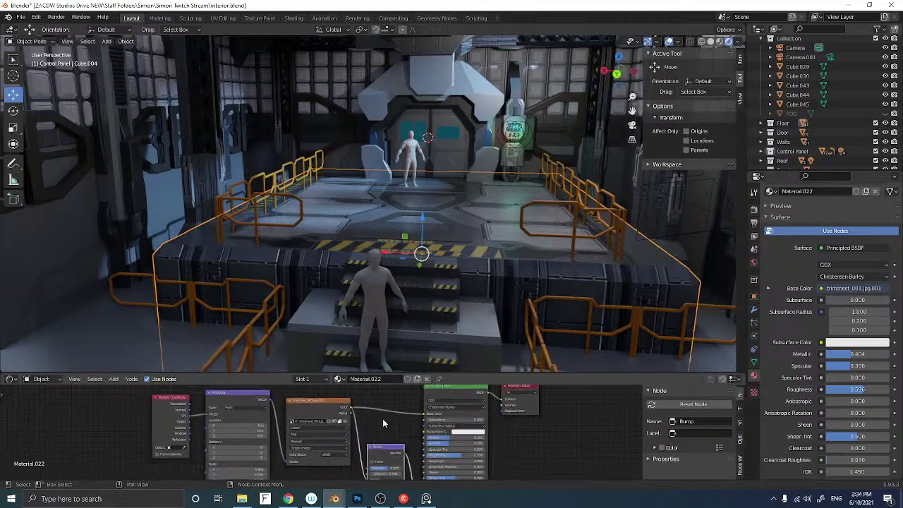
left_click_drag(435, 373, 436, 298)
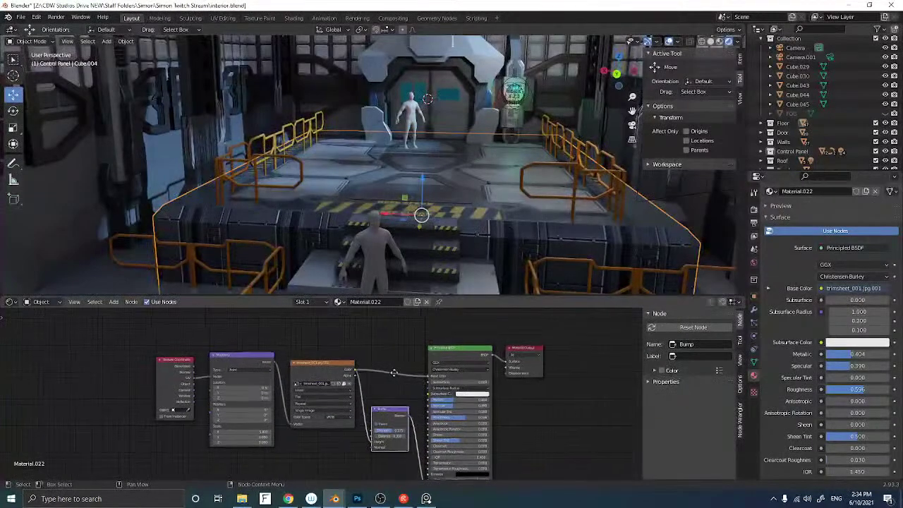
scroll(387, 371, "up", 2)
key("shift+a")
type("hue")
key("Return")
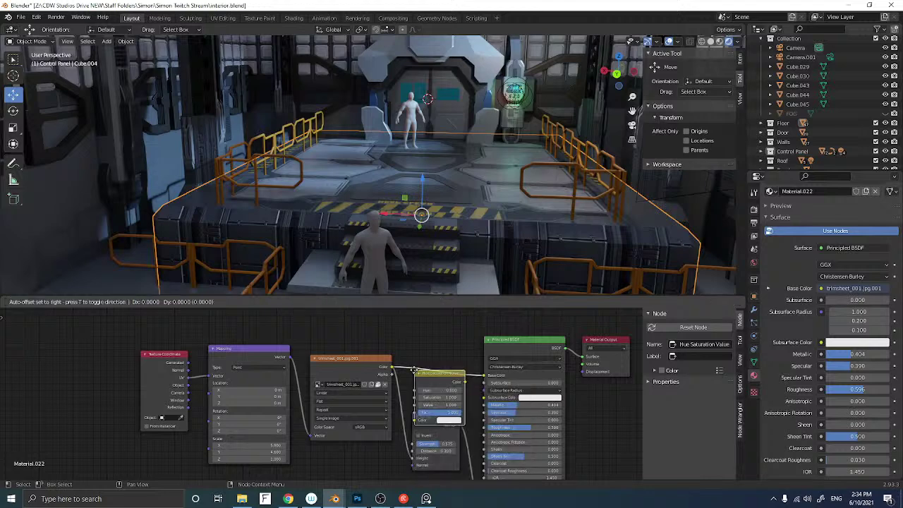
left_click(412, 349)
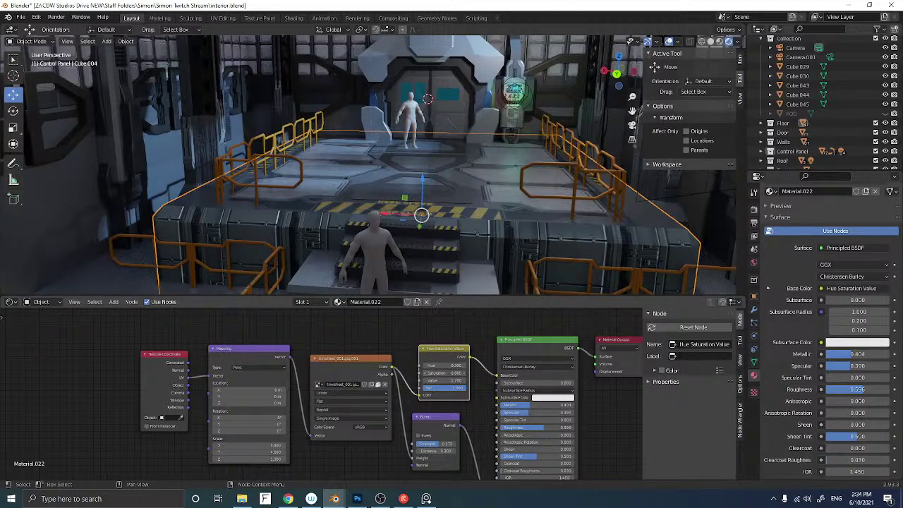
middle_click_drag(492, 195, 449, 238)
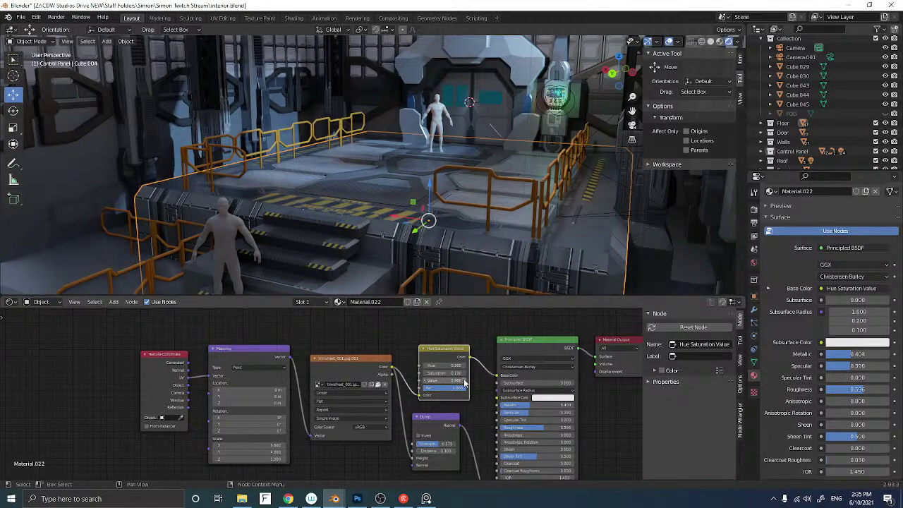
middle_click_drag(372, 205, 391, 232)
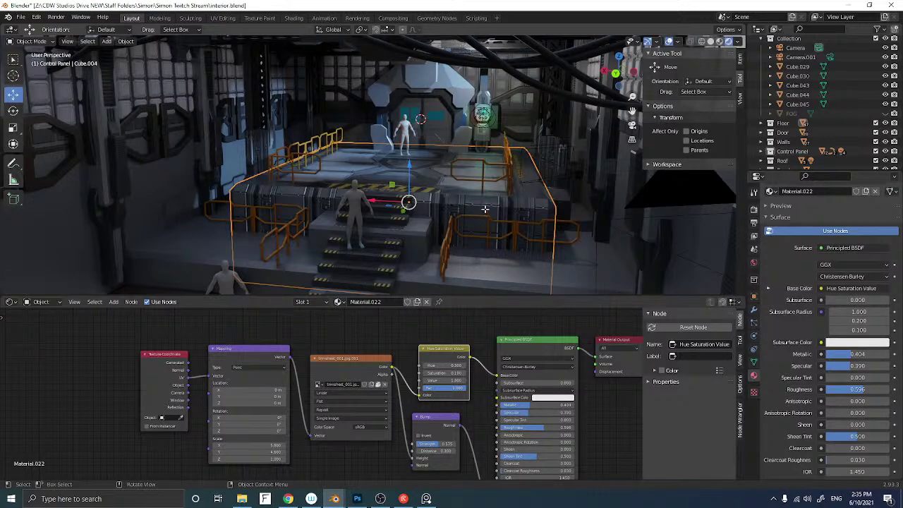
Rename the platform's Material.022 to trim_sheet_floor and return to Object Mode
key("Tab")
scroll(793, 266, "up", 2)
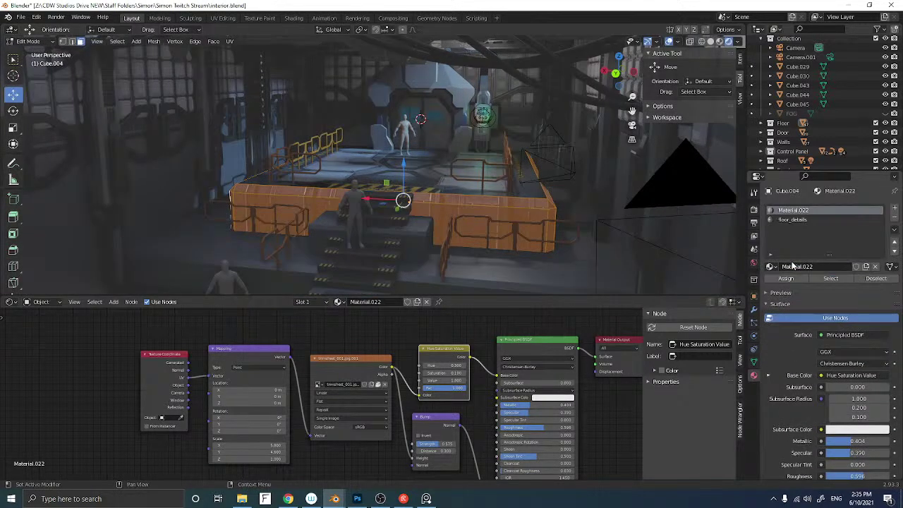
double_click(790, 211)
key("BackSpace")
type("trim_sheet_floor")
key("Return")
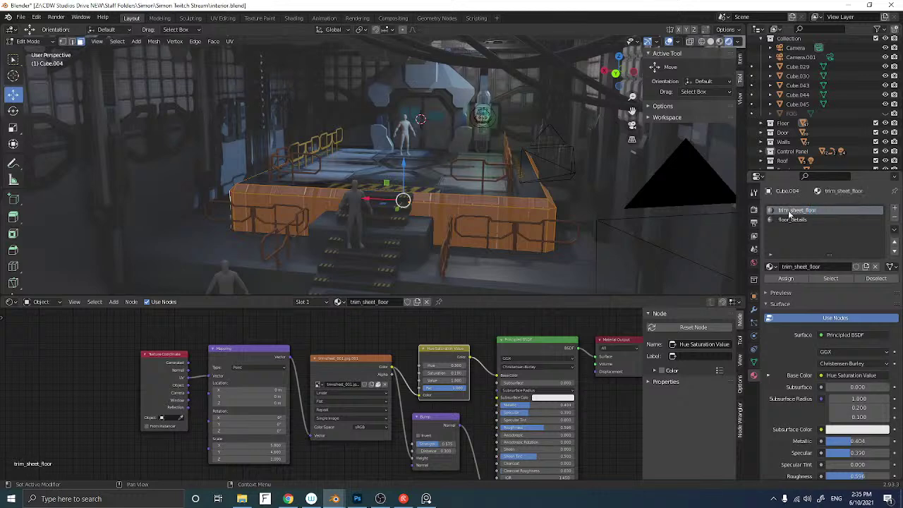
left_click(526, 234)
key("Tab")
scroll(544, 237, "up", 1)
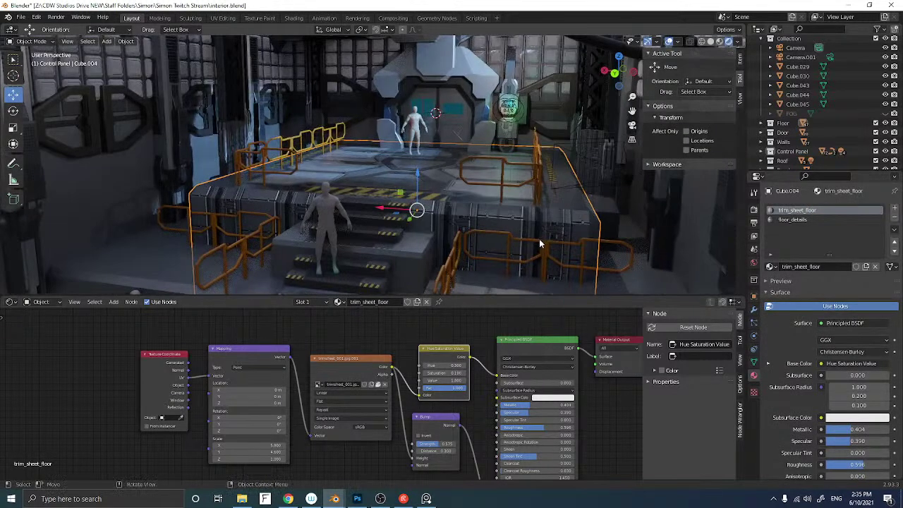
Assign the existing trim_sheet_floor material to the block around the middle of the stairs
scroll(540, 242, "down", 3)
scroll(538, 241, "up", 3)
middle_click_drag(520, 238, 520, 207, "shift")
left_click(422, 190)
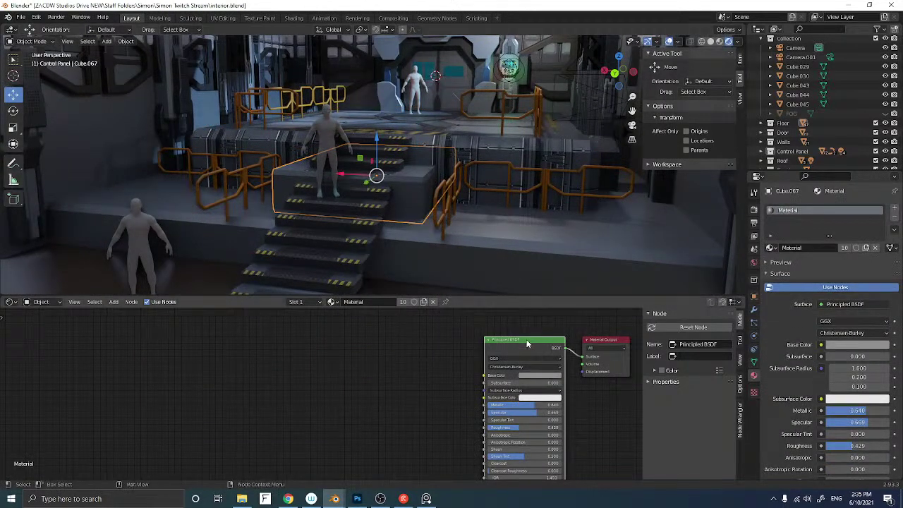
left_click(771, 248)
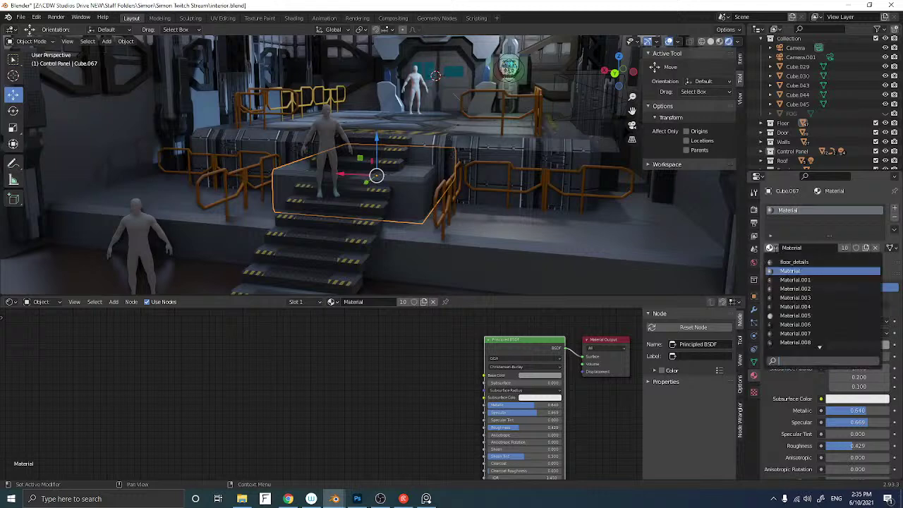
scroll(822, 304, "down", 19)
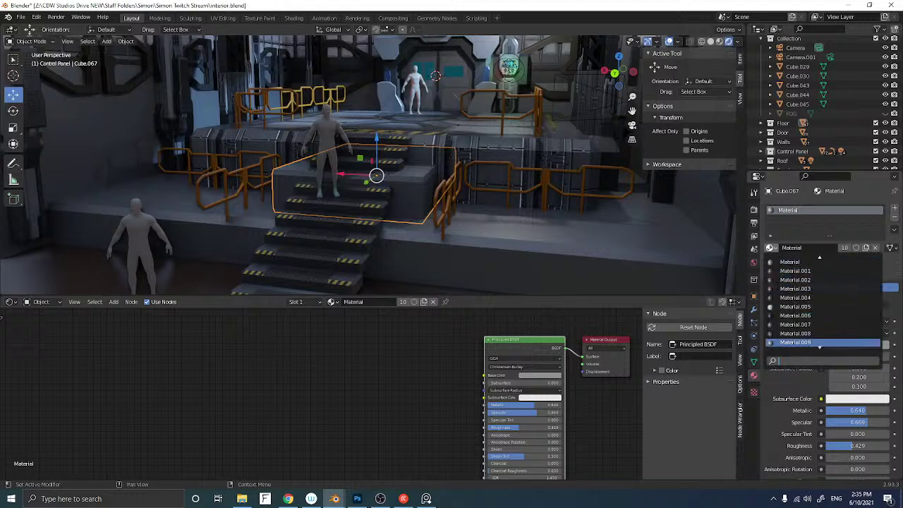
scroll(821, 303, "down", 10)
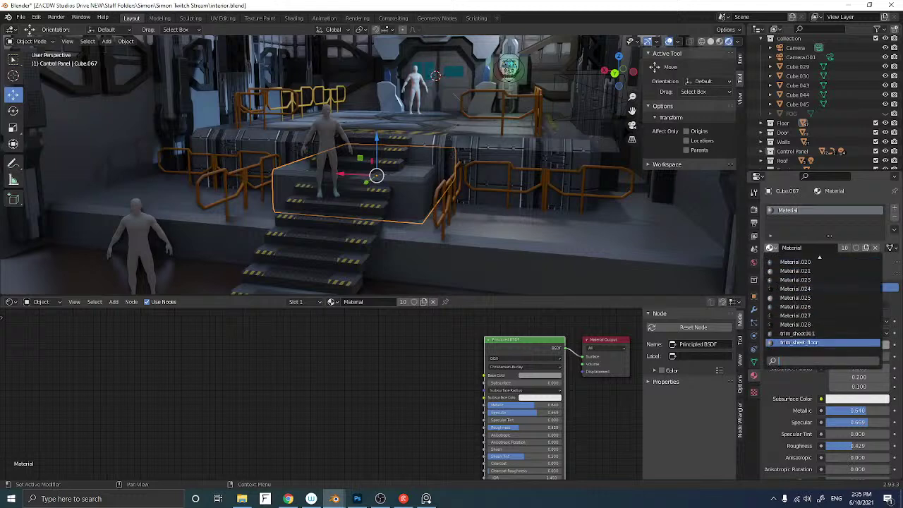
left_click(792, 344)
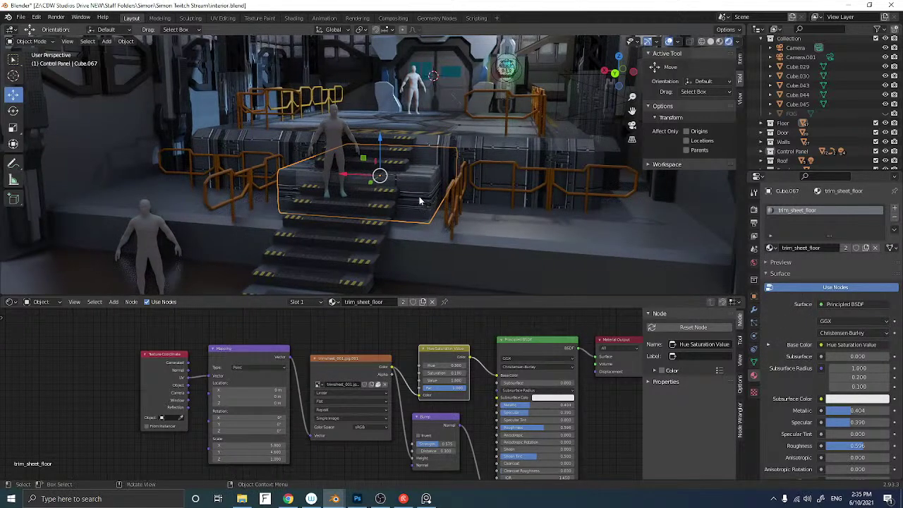
Unwrap all faces of the stair landing block with Cube Projection and return to Object Mode
scroll(419, 196, "up", 1)
middle_click_drag(419, 196, 415, 198)
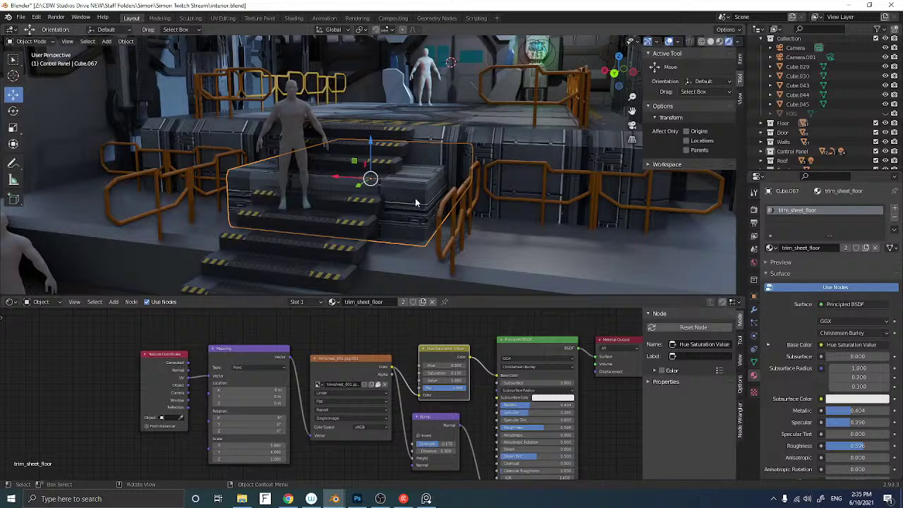
key("Tab")
key("l")
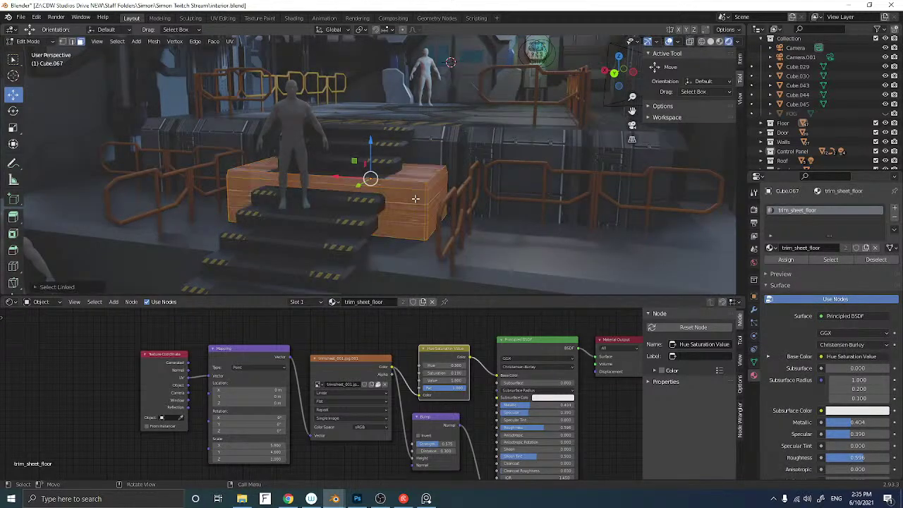
key("u")
left_click(381, 199)
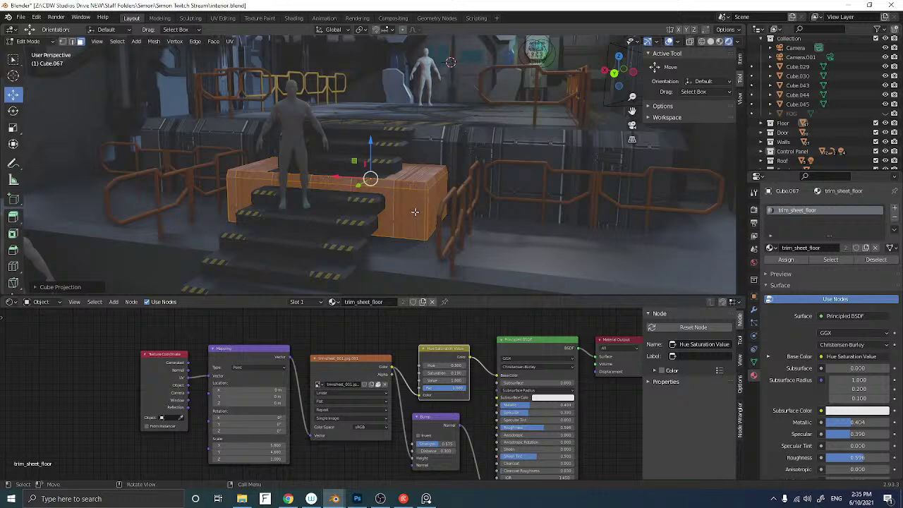
left_click(426, 215)
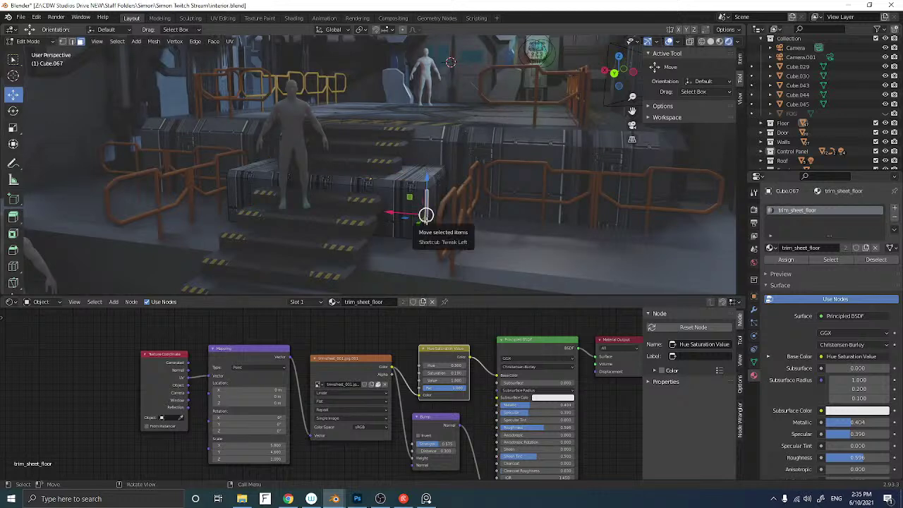
key("Tab")
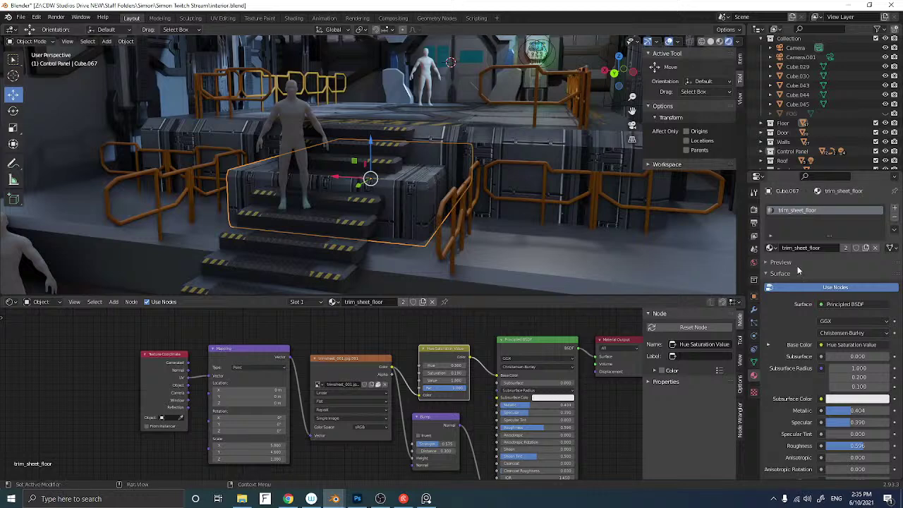
Make the landing block's material a single-user copy and adjust its Mapping scale on X and Y to enlarge the trim panels
left_click(847, 248)
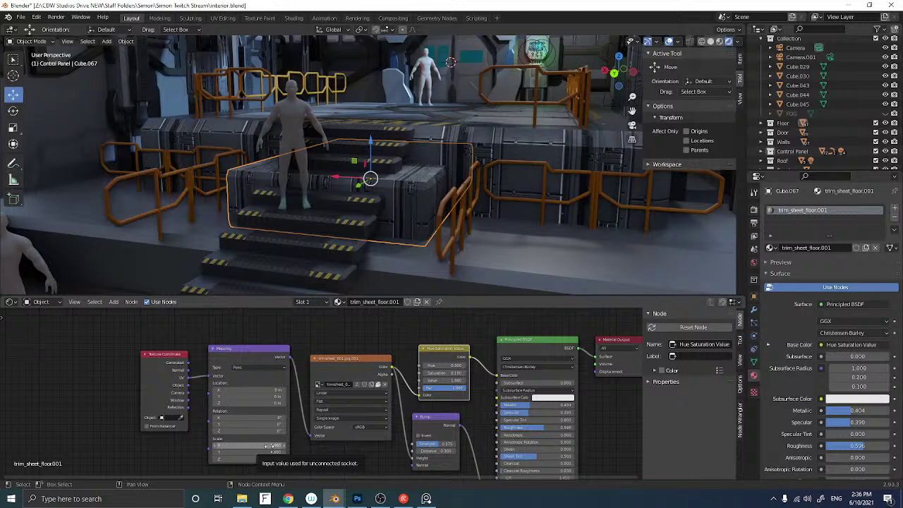
left_click_drag(265, 445, 212, 446)
left_click_drag(311, 446, 352, 446)
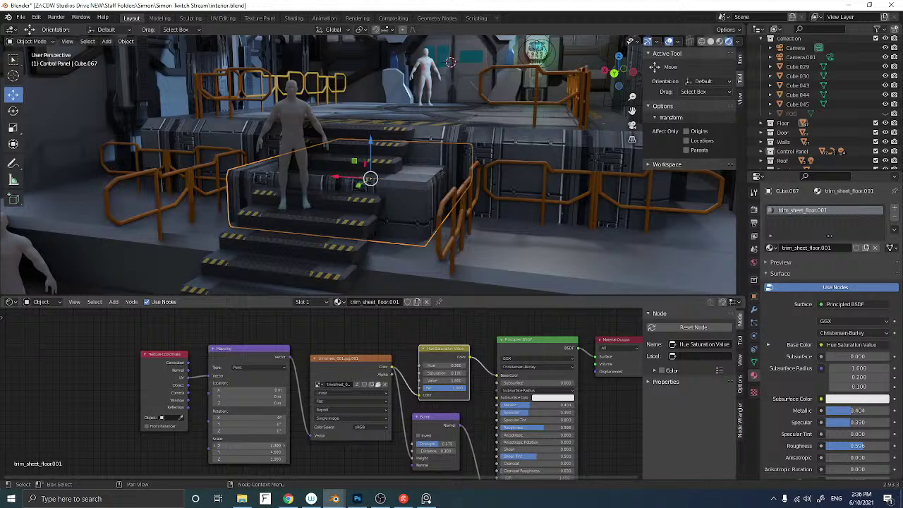
middle_click_drag(289, 272, 306, 265)
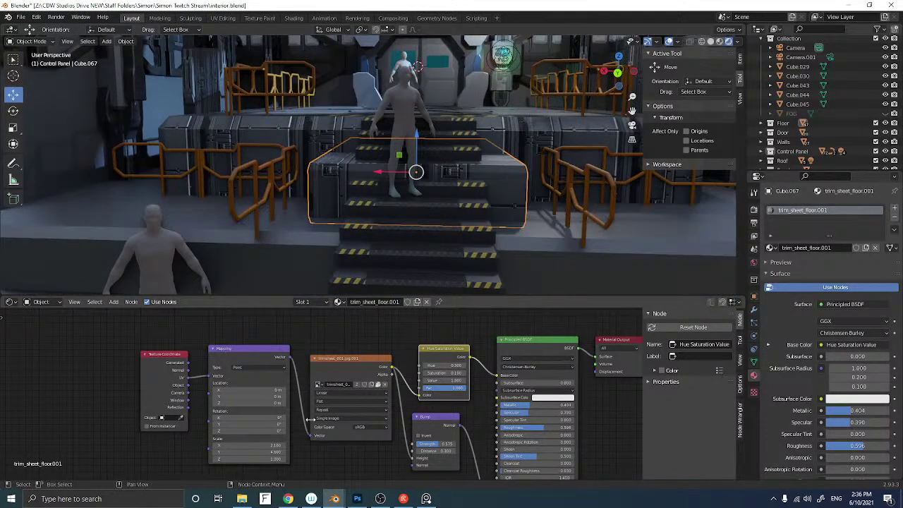
mouse_move(270, 445)
left_mouse_down()
mouse_move(232, 445)
mouse_move(277, 452)
left_mouse_up()
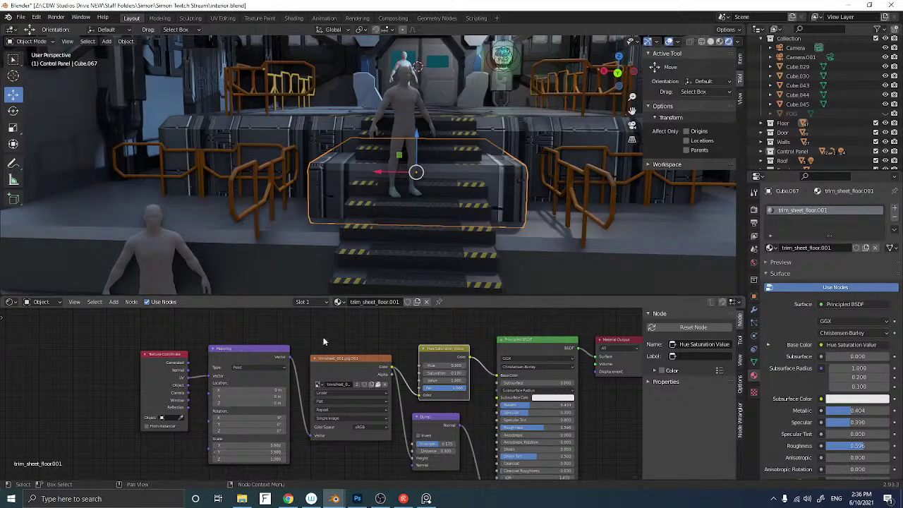
middle_click_drag(339, 231, 313, 219)
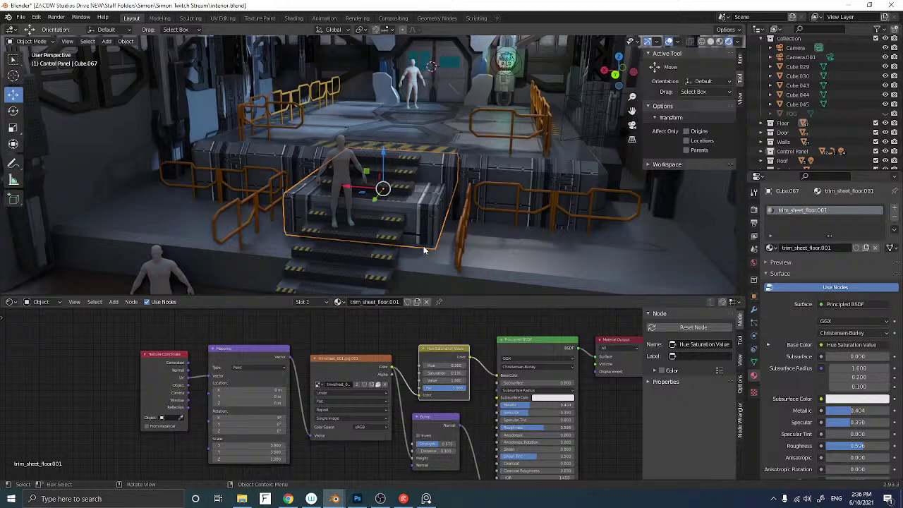
Assign the trim_sheet_floor.001 material to the wide lower platform
left_click(493, 260)
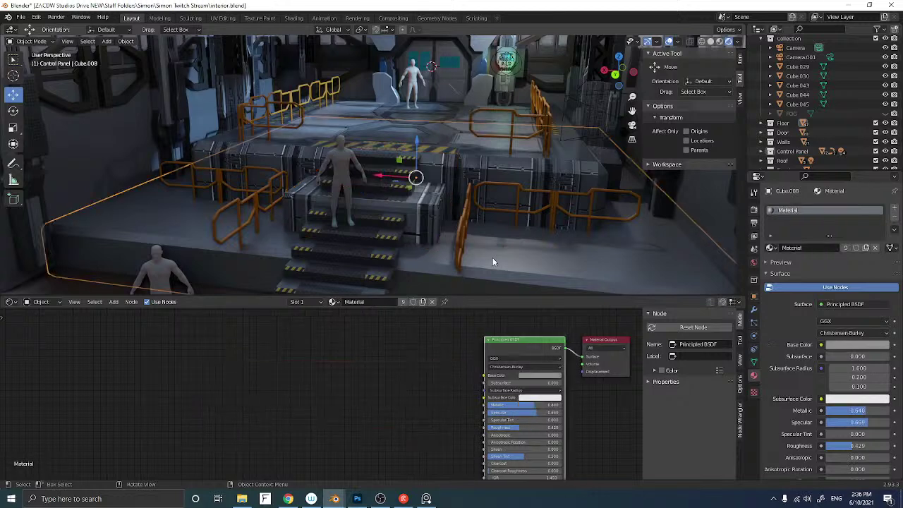
left_click(770, 247)
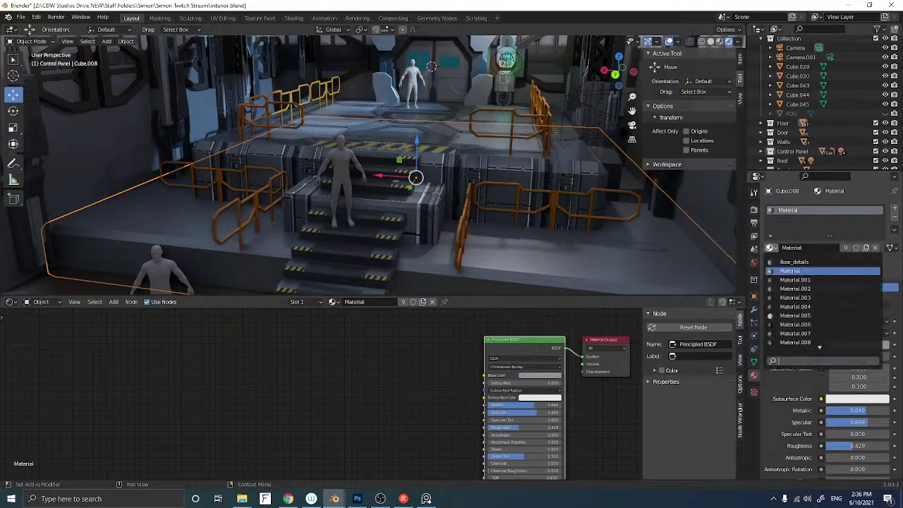
scroll(811, 342, "down", 2)
scroll(795, 343, "down", 6)
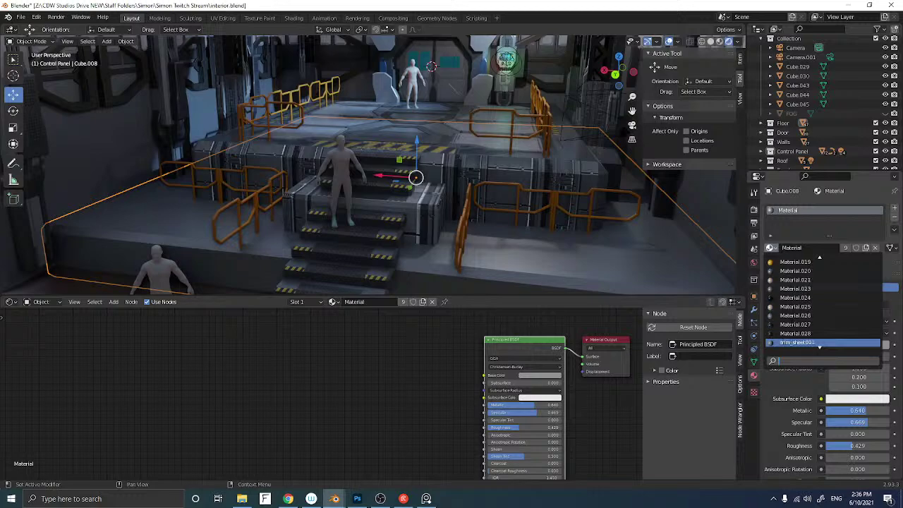
left_click(795, 342)
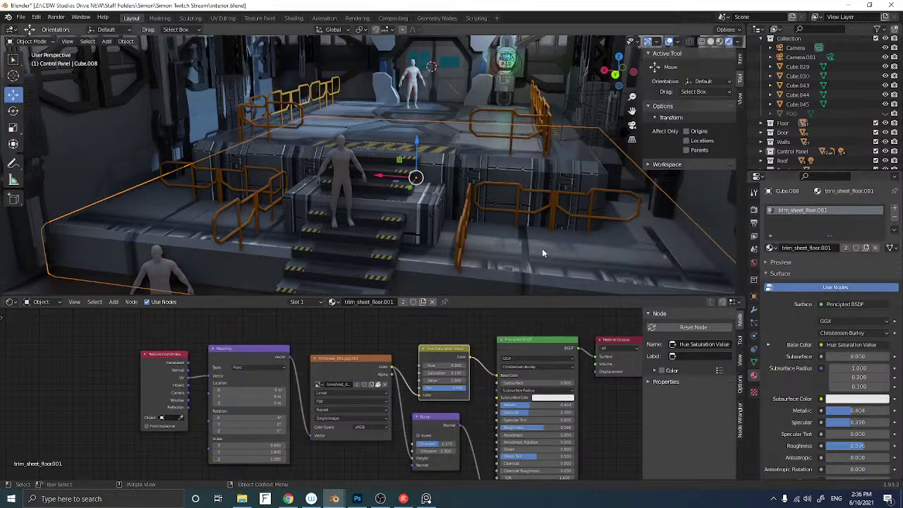
scroll(488, 238, "down", 1)
mouse_move(489, 239)
middle_mouse_down()
mouse_move(480, 239)
mouse_move(493, 236)
middle_mouse_up()
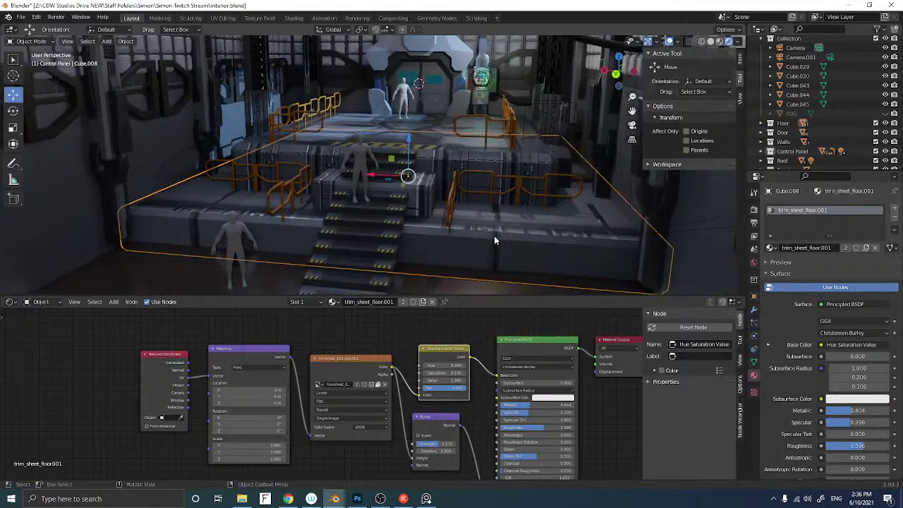
Make the lower platform's material a single-user copy and retune its Mapping scale on X, with Y set to 6.1
left_click(845, 248)
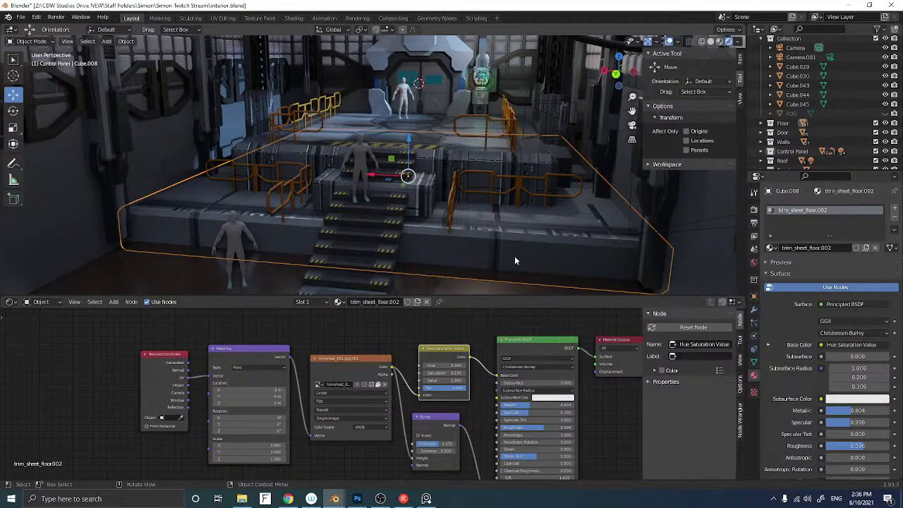
left_click_drag(268, 444, 296, 444)
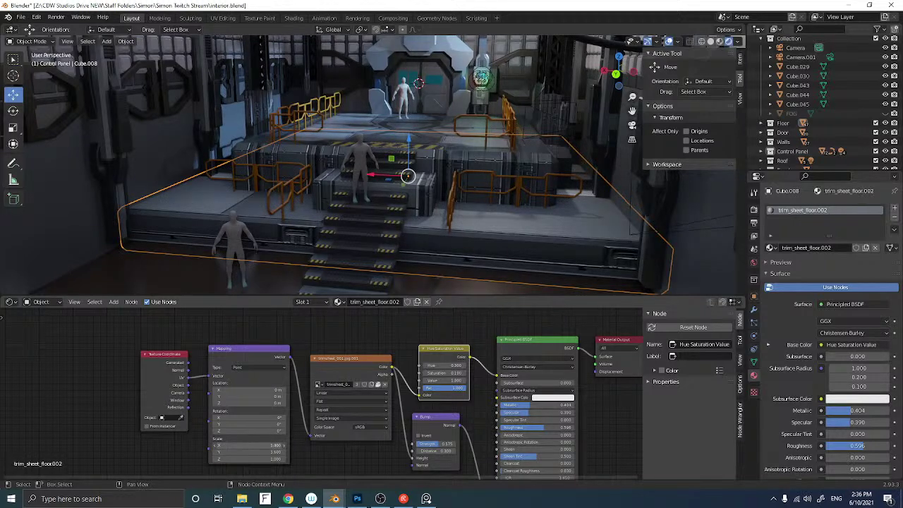
left_click_drag(268, 451, 289, 452)
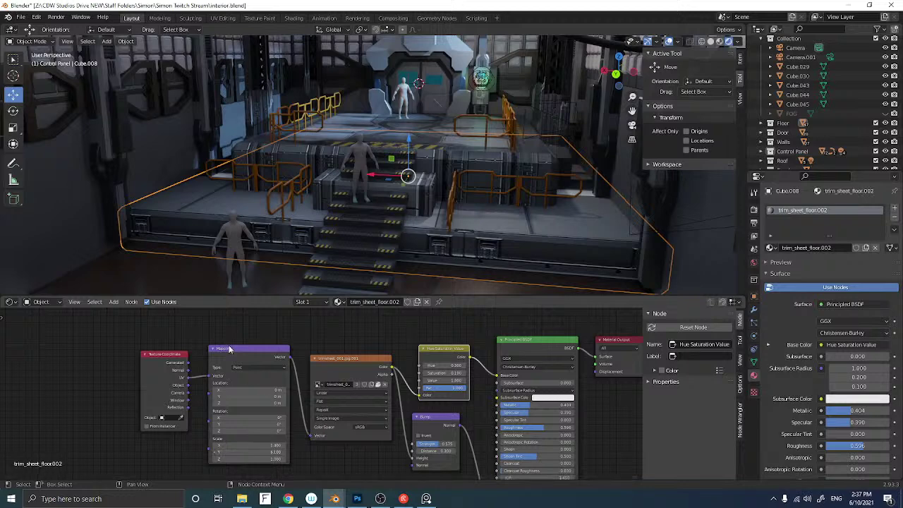
Nudge the stair landing block slightly along the Y axis
left_click(175, 256)
mouse_move(223, 247)
middle_mouse_down()
mouse_move(199, 244)
mouse_move(214, 237)
middle_mouse_up()
scroll(198, 242, "down", 2)
scroll(263, 209, "up", 4)
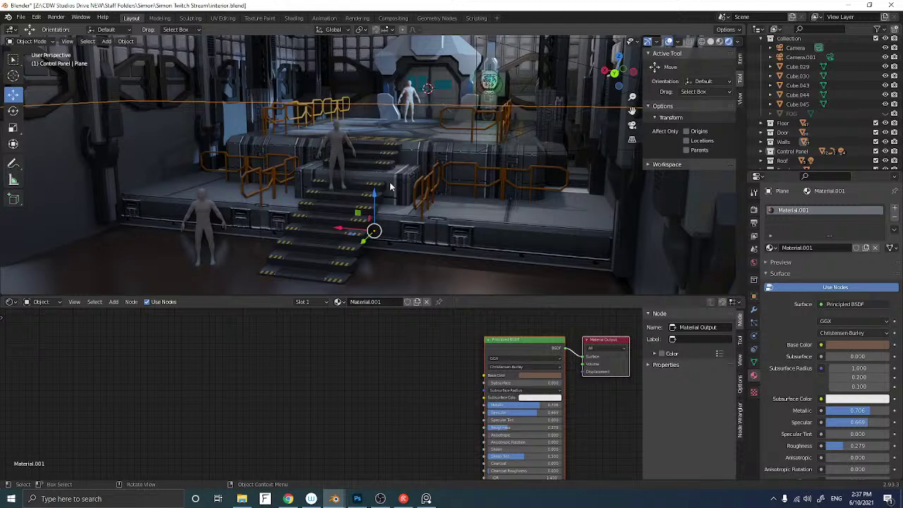
mouse_move(390, 187)
middle_mouse_down()
mouse_move(406, 180)
mouse_move(386, 185)
middle_mouse_up()
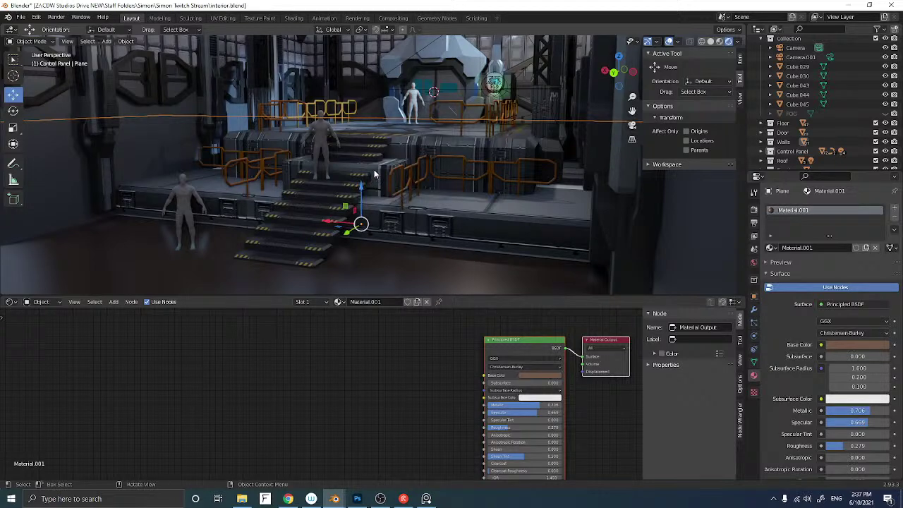
left_click(375, 175)
middle_click_drag(375, 175, 363, 187)
scroll(362, 185, "up", 3)
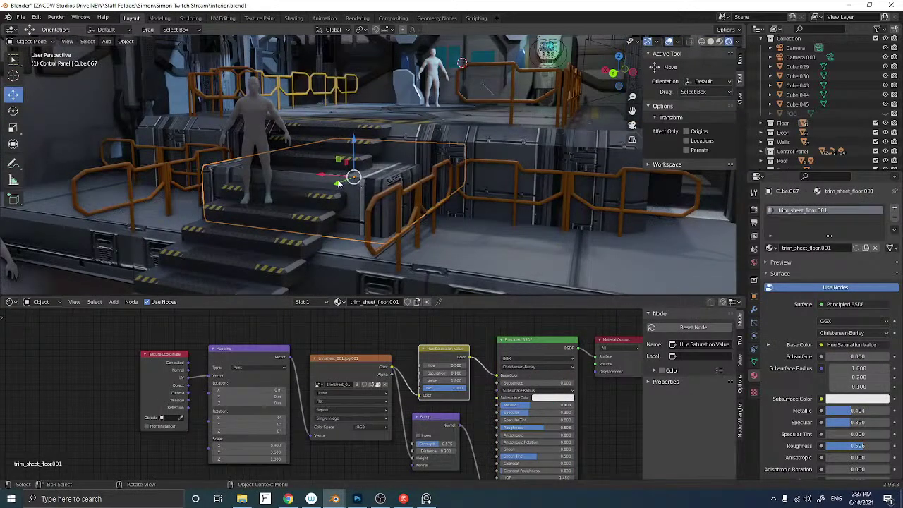
left_click_drag(340, 185, 338, 191)
middle_click_drag(338, 192, 332, 189)
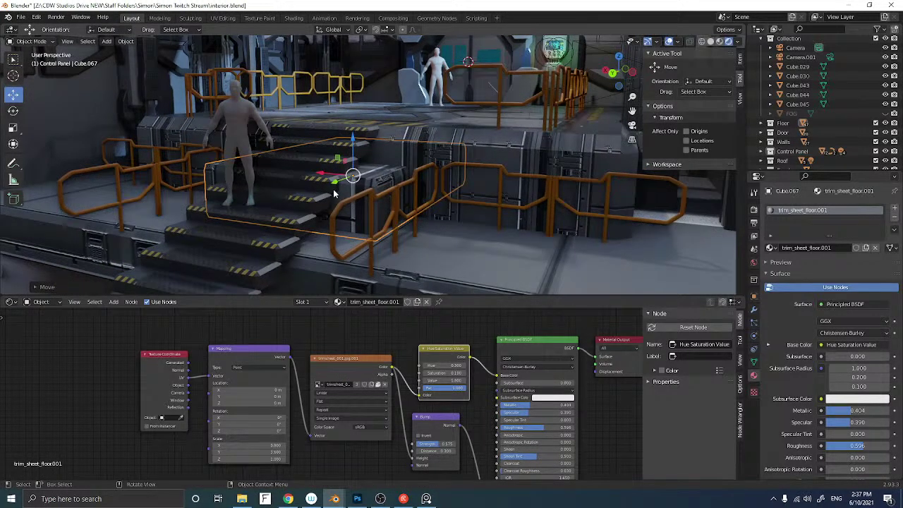
Duplicate the stair landing block, shifting the copy forward along Y and lowering it about 0.23 m to form a stepped side
scroll(334, 194, "up", 2)
key("shift+d")
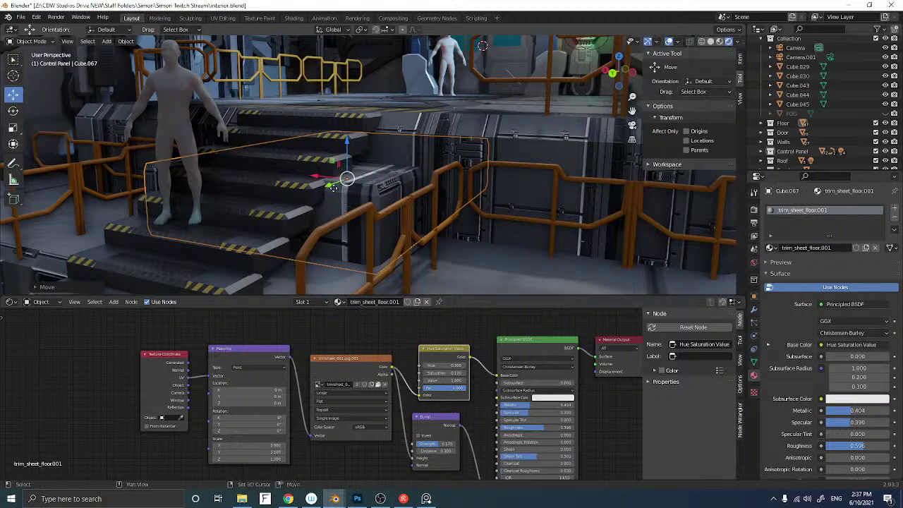
key("y")
mouse_move(319, 184)
left_mouse_down()
mouse_move(309, 189)
mouse_move(321, 179)
left_mouse_up()
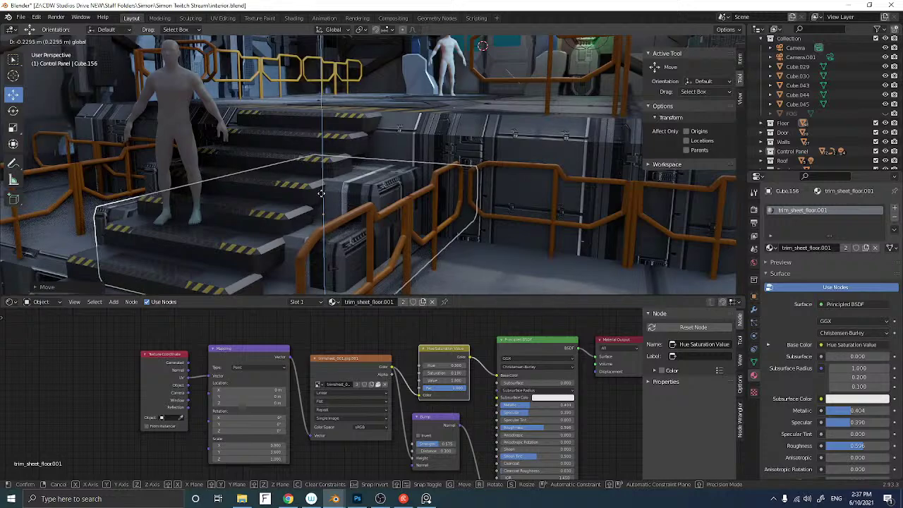
left_click(321, 191)
Link the lower platform's trim_sheet_floor.002 material to the large side walls of the room
middle_click_drag(327, 201, 375, 197)
scroll(338, 200, "down", 1)
left_click(189, 156)
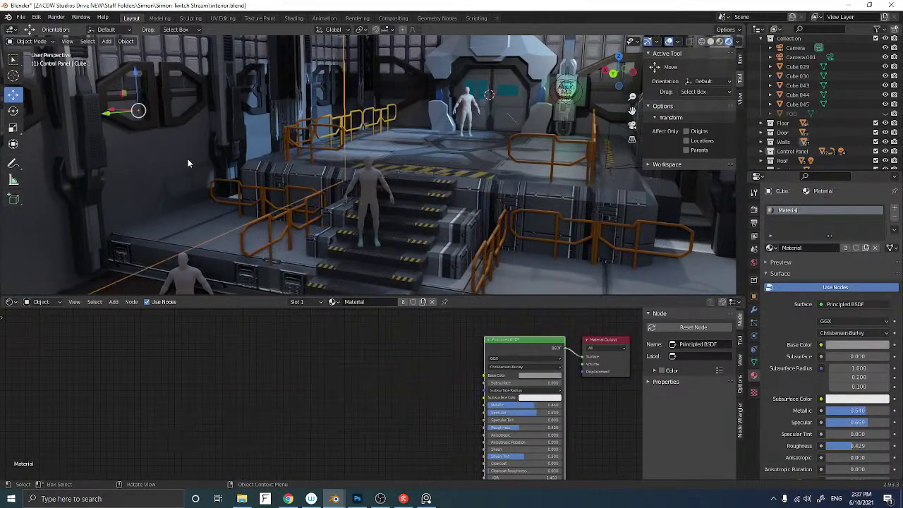
middle_click_drag(220, 165, 224, 167)
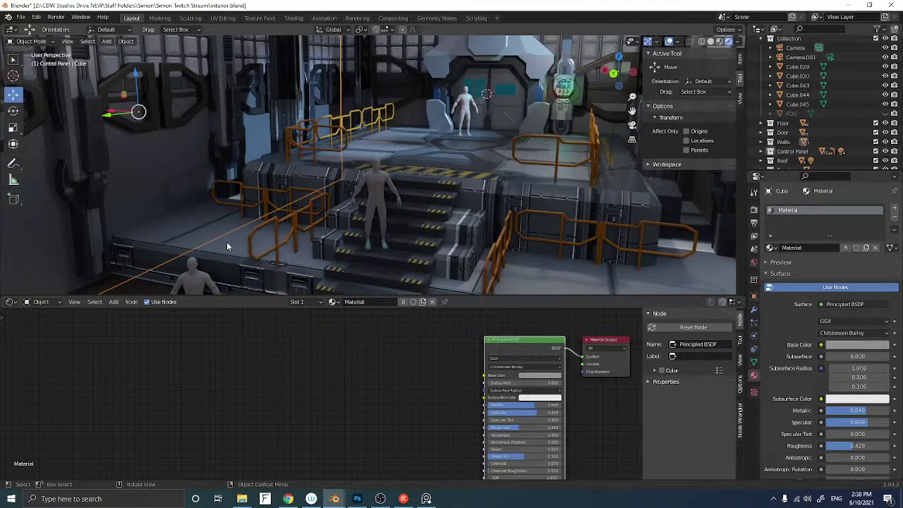
middle_click_drag(226, 241, 274, 221)
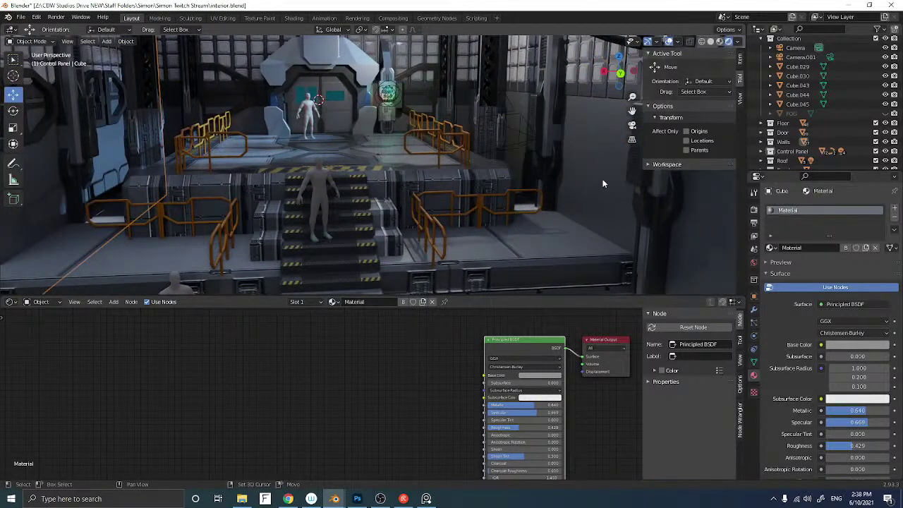
left_click(510, 251)
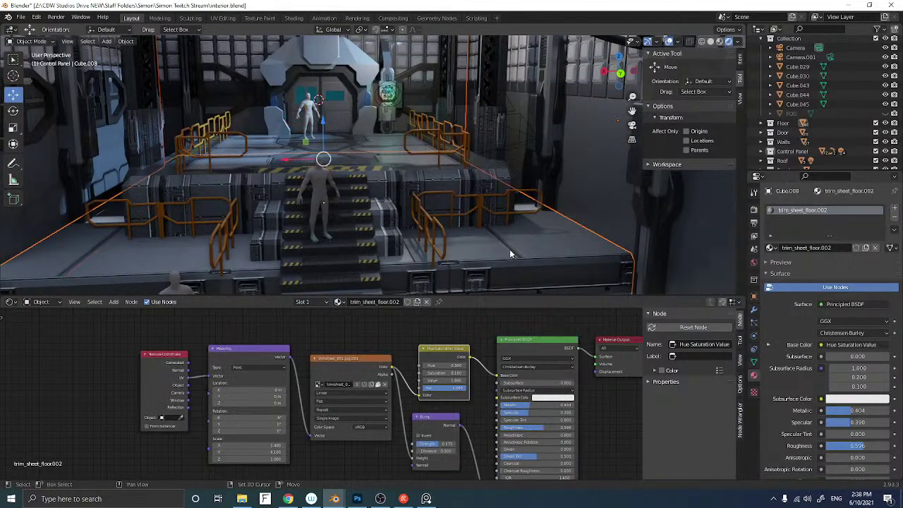
key("ctrl+l")
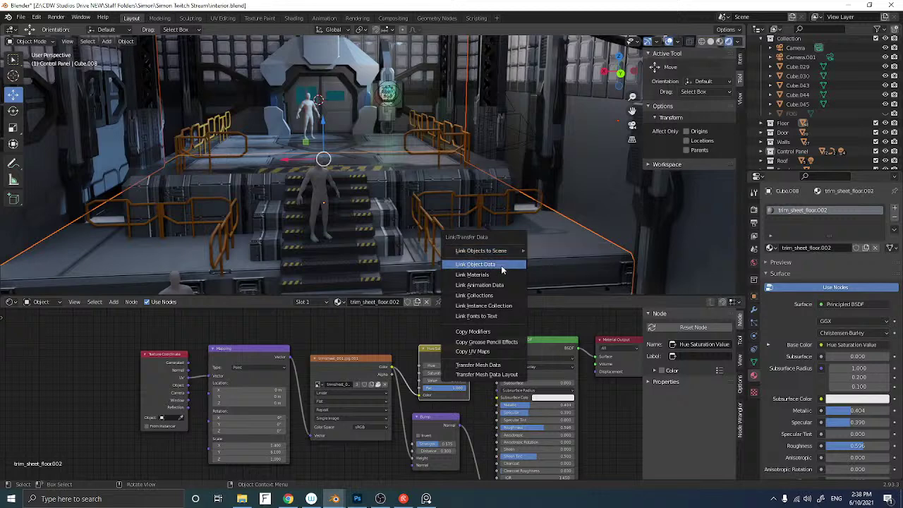
left_click(497, 273)
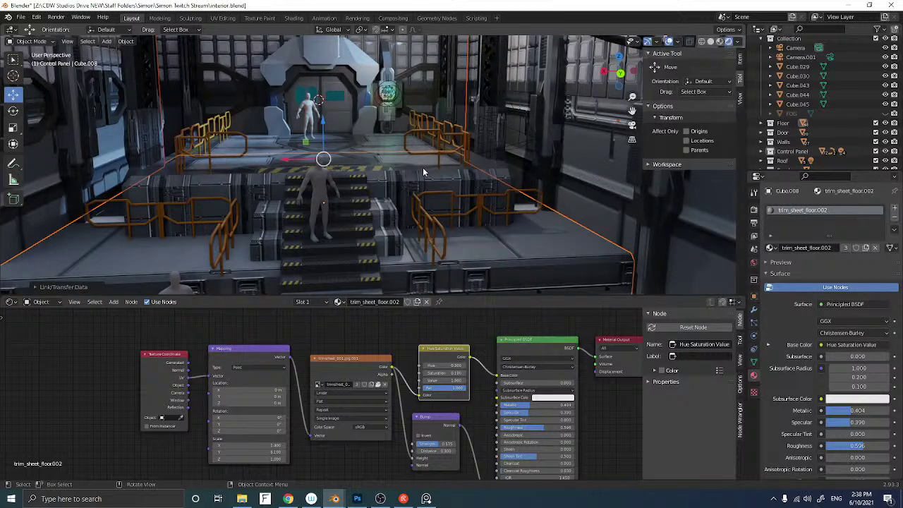
Make the trim sheet material on one side wall a single-user copy and set its Mapping scale Y to 10.5
left_click(608, 169)
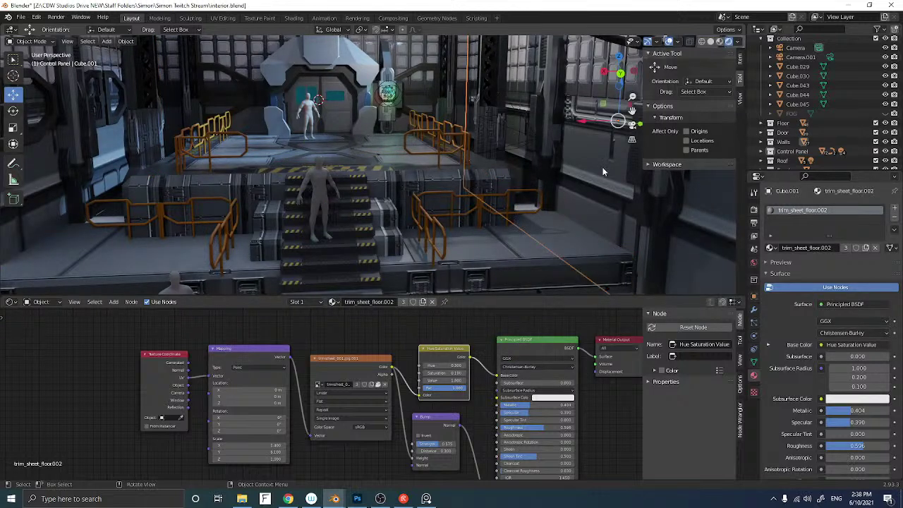
left_click(46, 185)
middle_click_drag(152, 186, 226, 164)
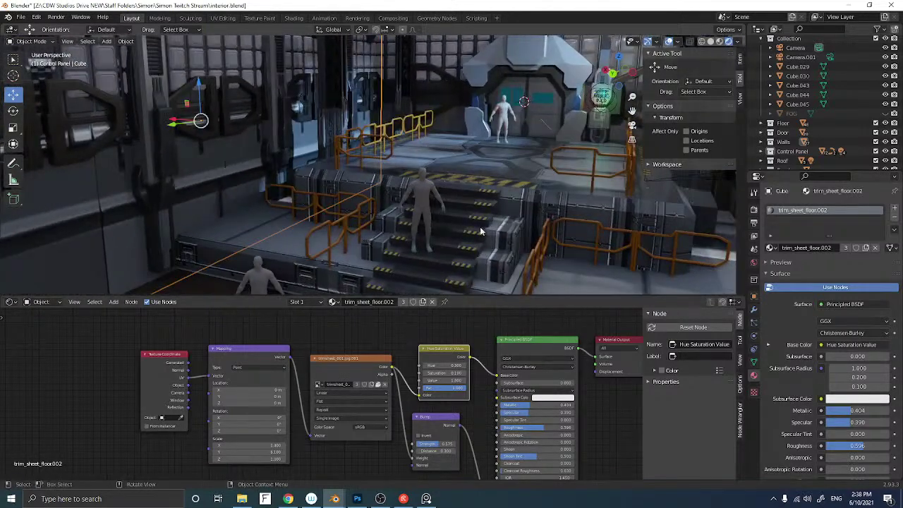
left_click(845, 248)
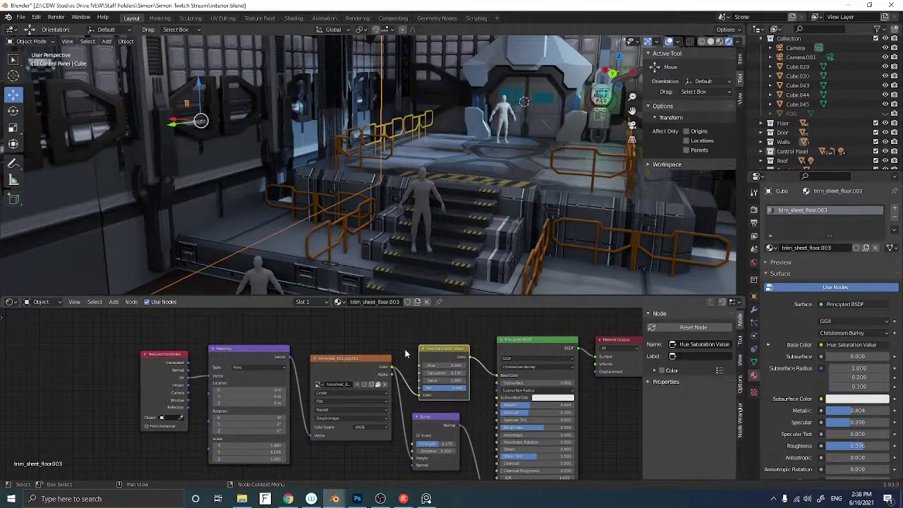
left_click_drag(277, 445, 227, 452)
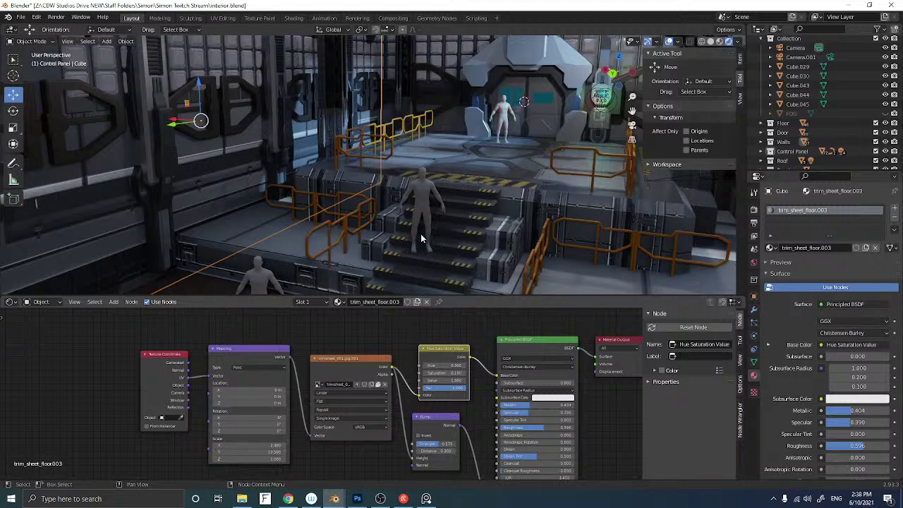
scroll(370, 178, "down", 3)
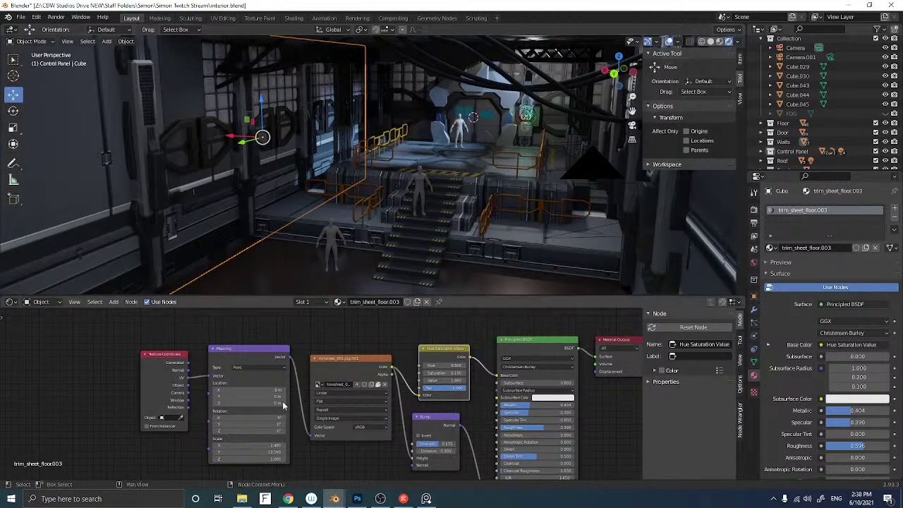
middle_click_drag(335, 211, 544, 202)
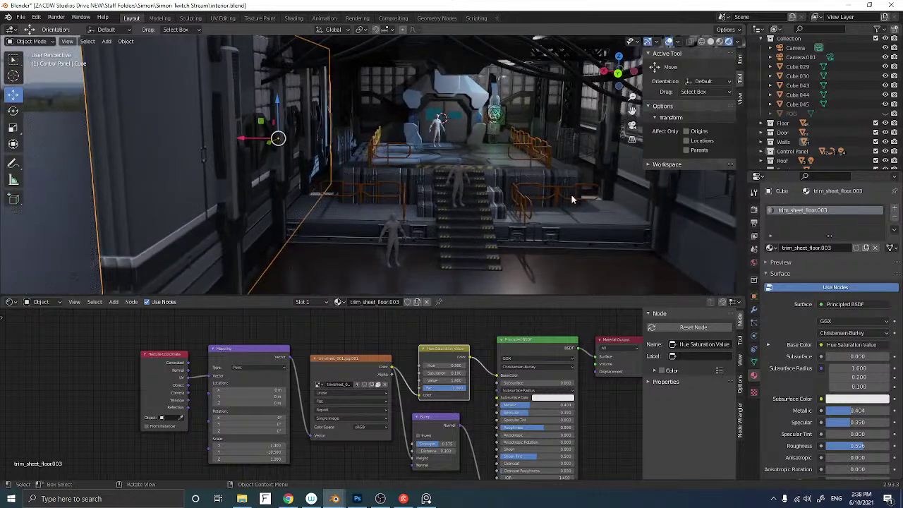
Link the retuned trim_sheet_floor.003 material from that side wall to the opposite side wall
left_click(630, 178)
middle_click_drag(258, 199, 223, 199)
left_click(223, 199)
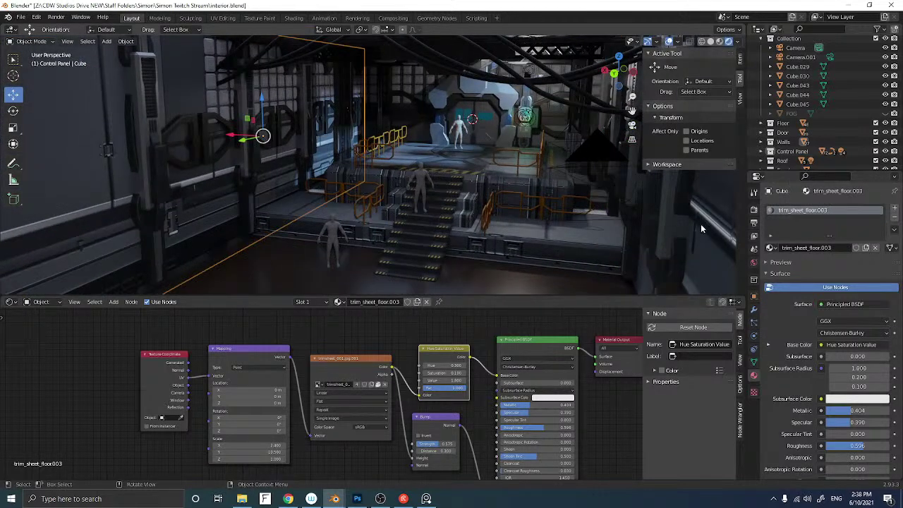
left_click(635, 228)
left_click(225, 205)
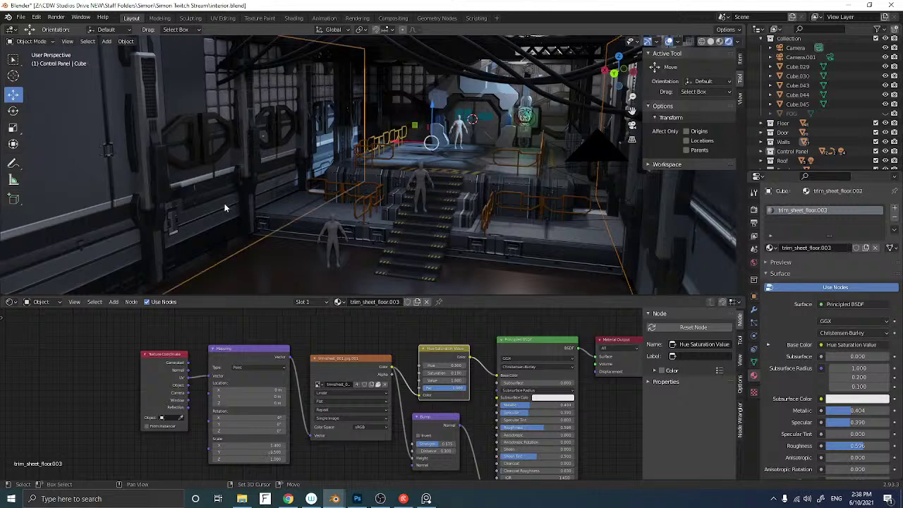
key("ctrl+l")
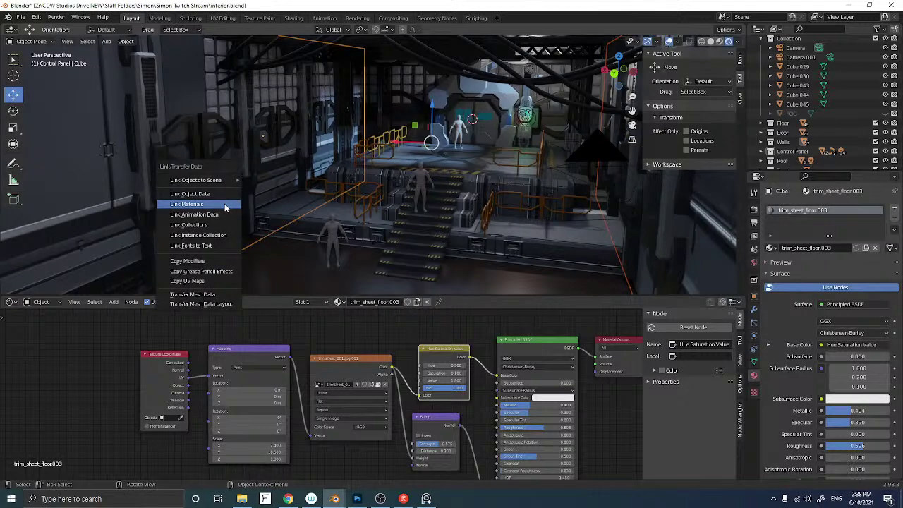
left_click(224, 203)
middle_click_drag(230, 203, 290, 193)
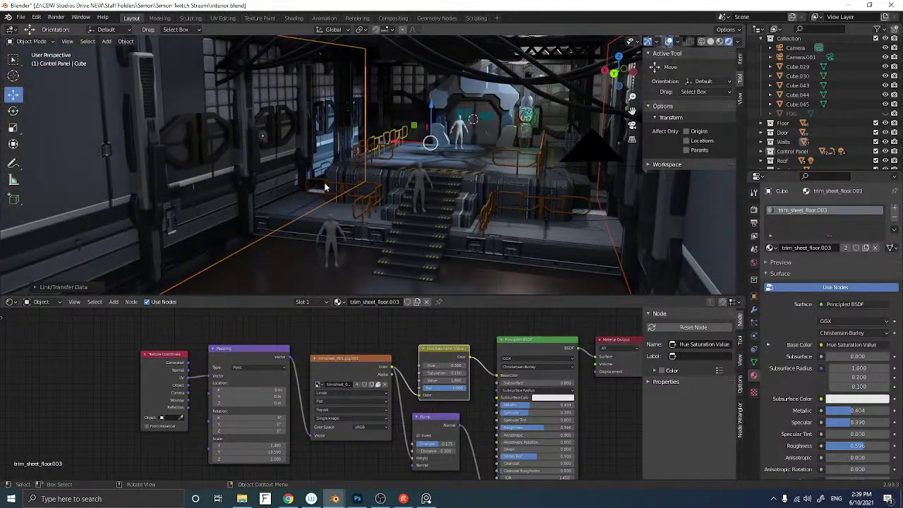
middle_click_drag(464, 198, 479, 195)
left_click(632, 192)
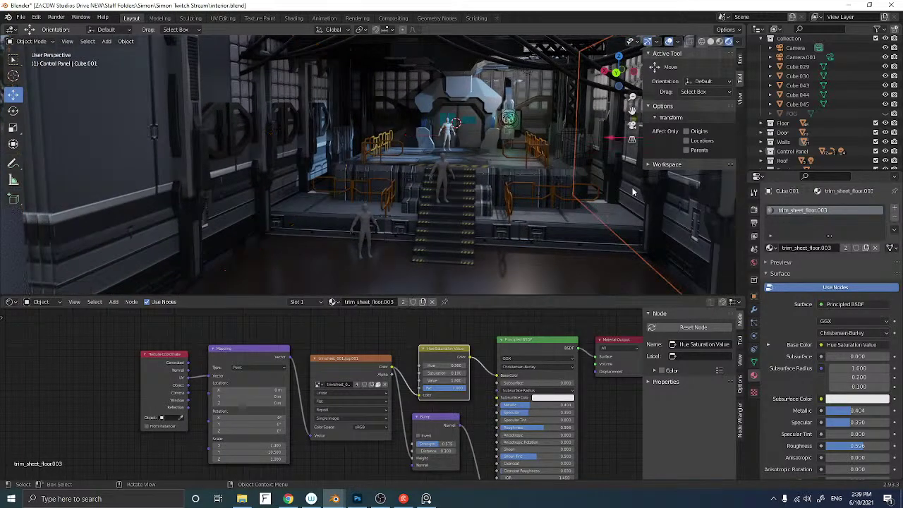
left_click(234, 197)
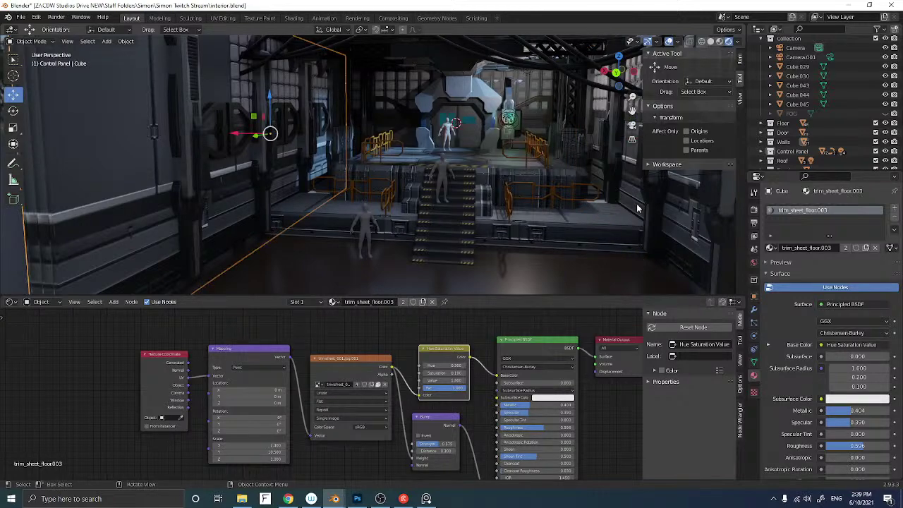
Delete seven of the dark hexagonal panel halves mounted along the side wall
middle_click_drag(610, 201, 492, 205)
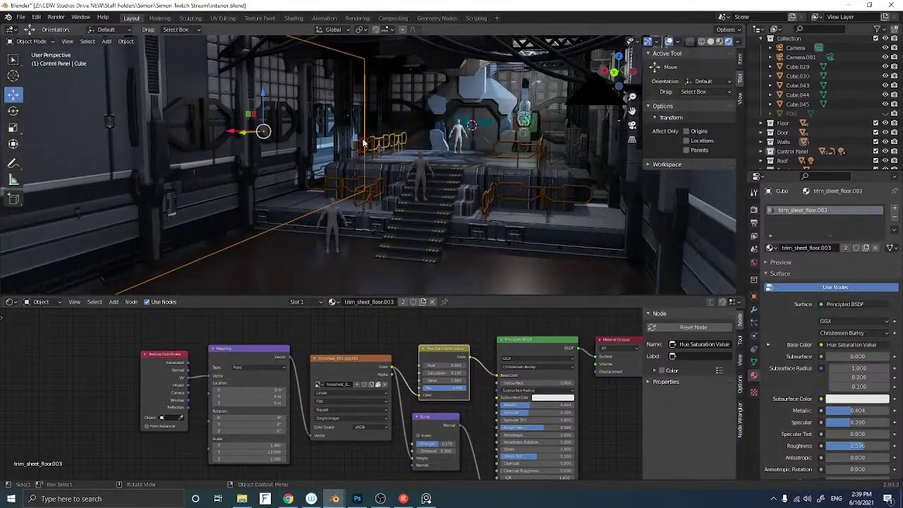
middle_click_drag(364, 144, 388, 137)
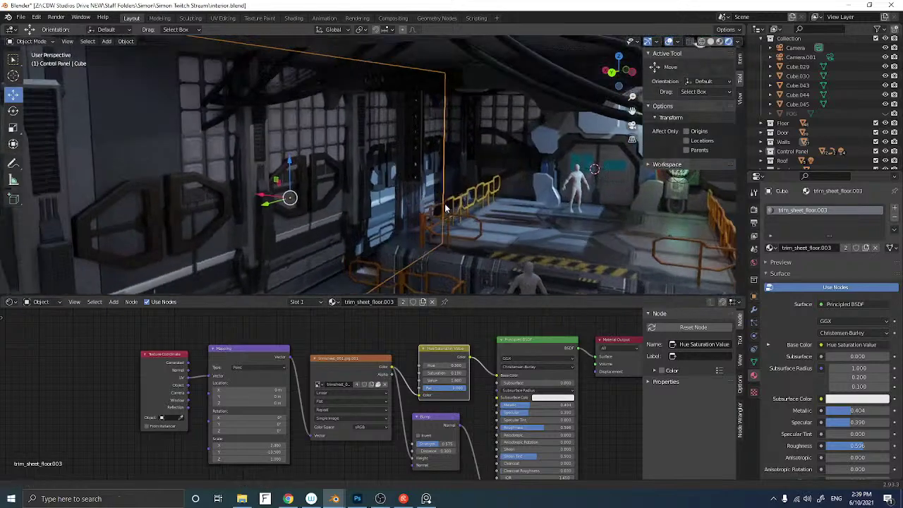
left_click(318, 180)
middle_click_drag(319, 180, 327, 180)
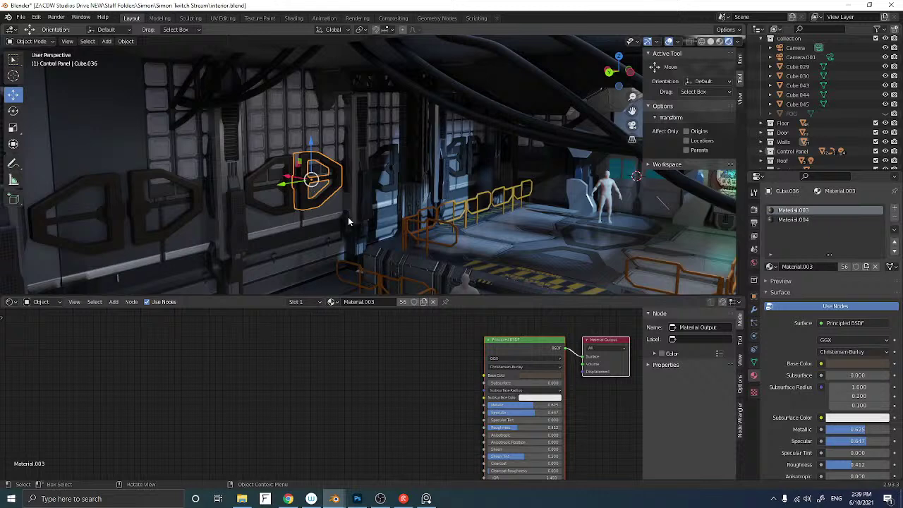
left_click(287, 209, "shift")
left_click(386, 188, "shift")
left_click(456, 172, "shift")
left_click(470, 164, "shift")
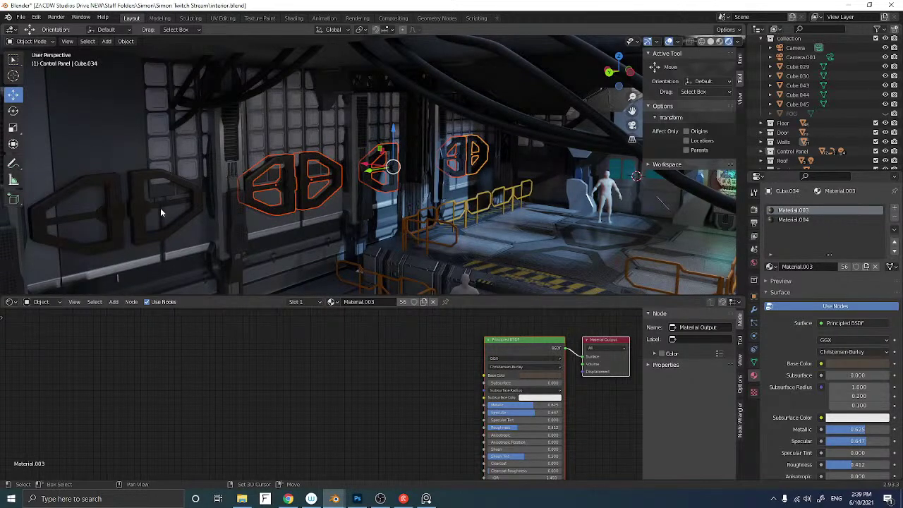
left_click(115, 240, "shift")
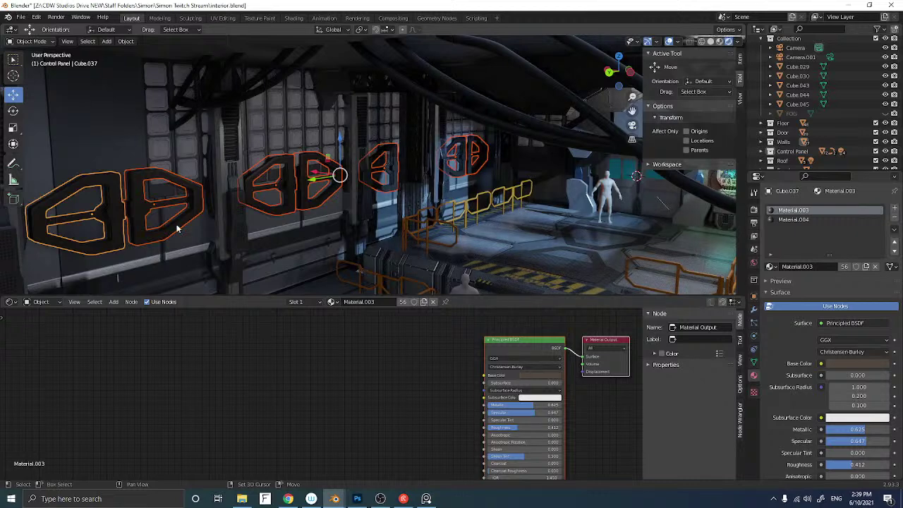
middle_click_drag(176, 227, 208, 211)
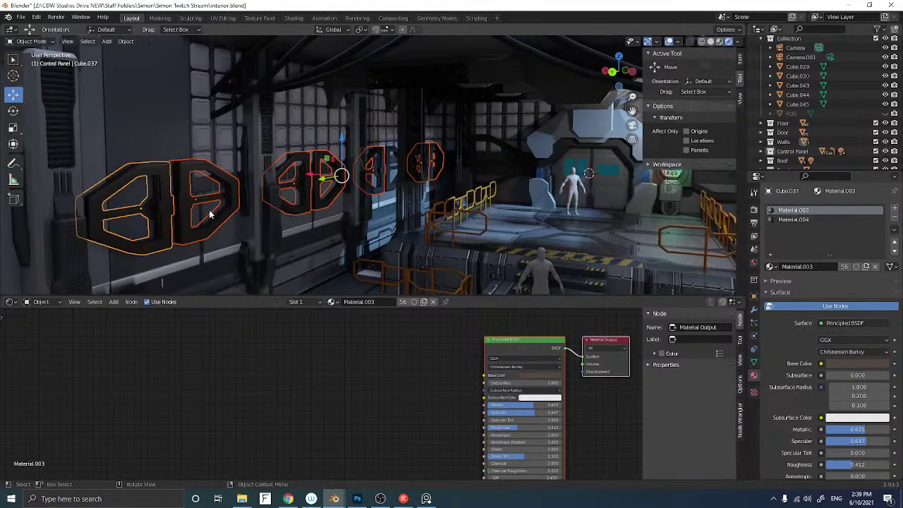
key("Delete")
middle_click_drag(276, 193, 305, 188)
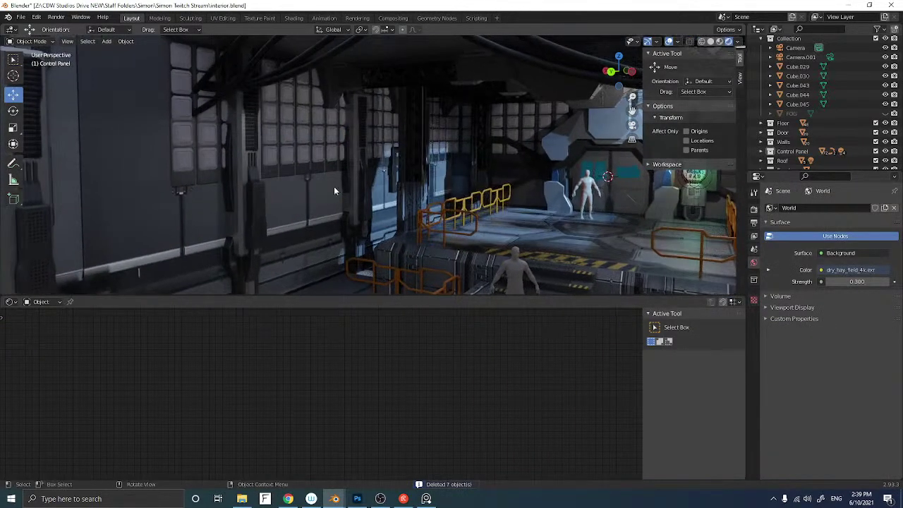
Delete the leftover side-wall panel half and the two angular panels on the back wall flanking the door
left_click(397, 182)
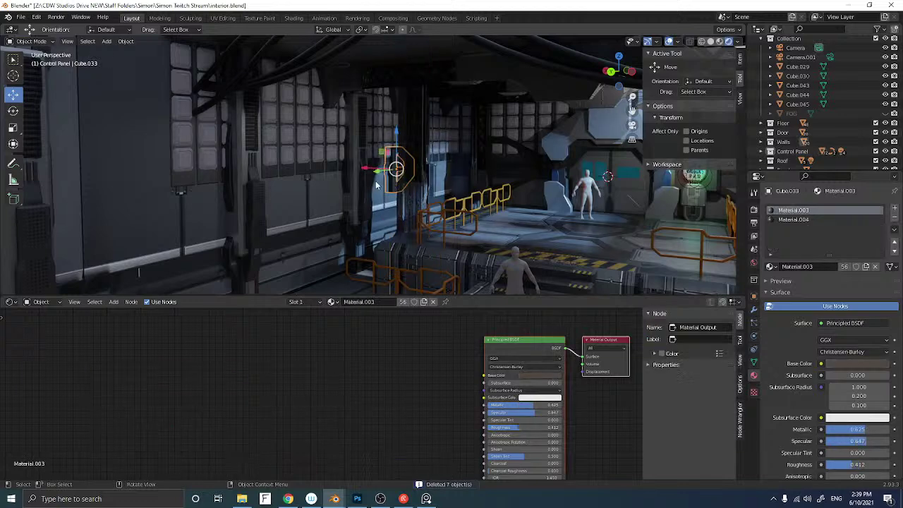
key("Delete")
middle_click_drag(381, 185, 462, 156)
left_click(506, 162)
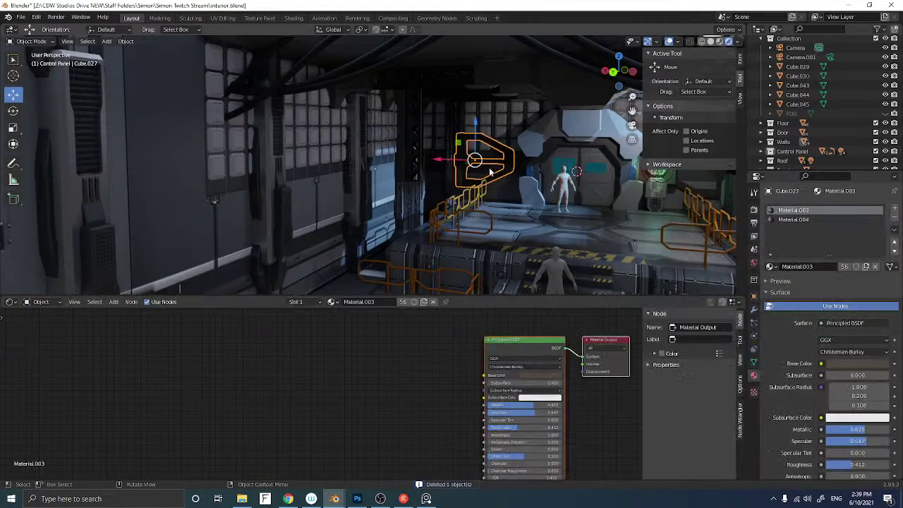
key("Delete")
middle_click_drag(478, 169, 437, 170)
left_click(537, 168)
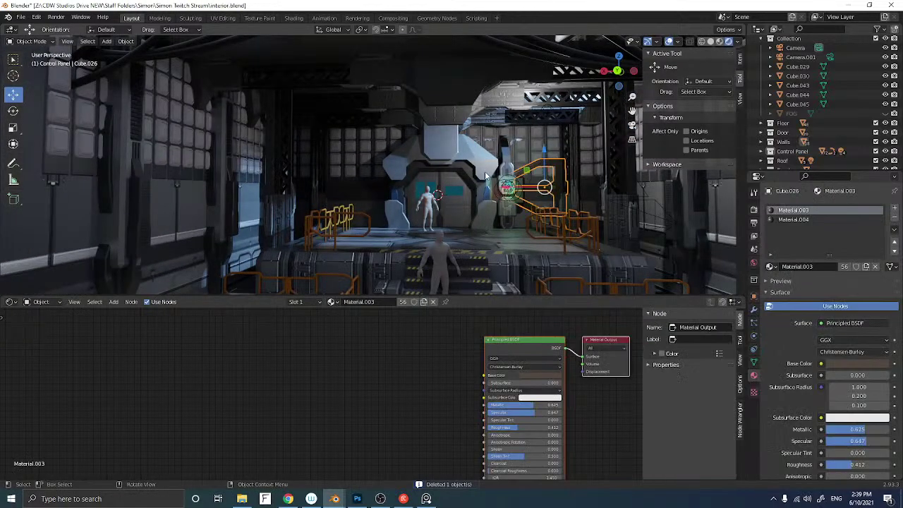
key("alt+a")
middle_click_drag(537, 168, 462, 182)
Enlarge the 3D viewport by shrinking the node editor and make the FOG object visible
left_click_drag(473, 297, 423, 438)
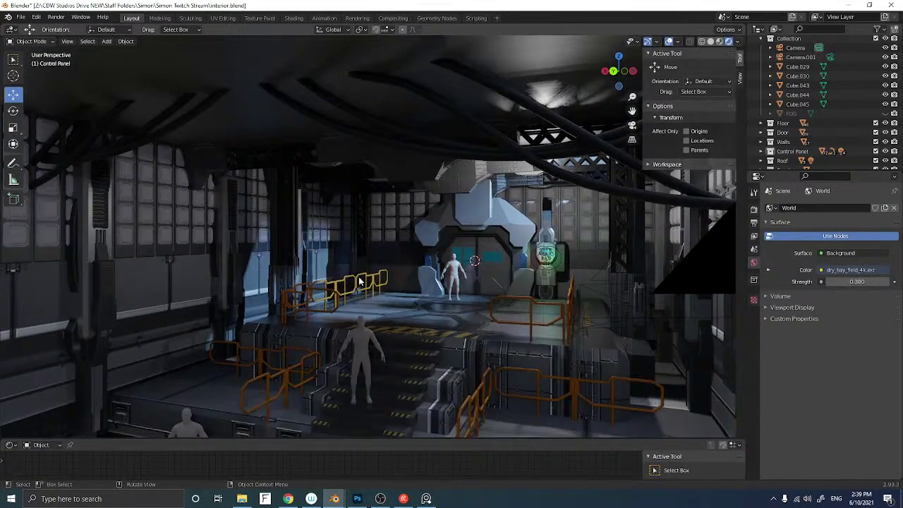
scroll(408, 281, "up", 5)
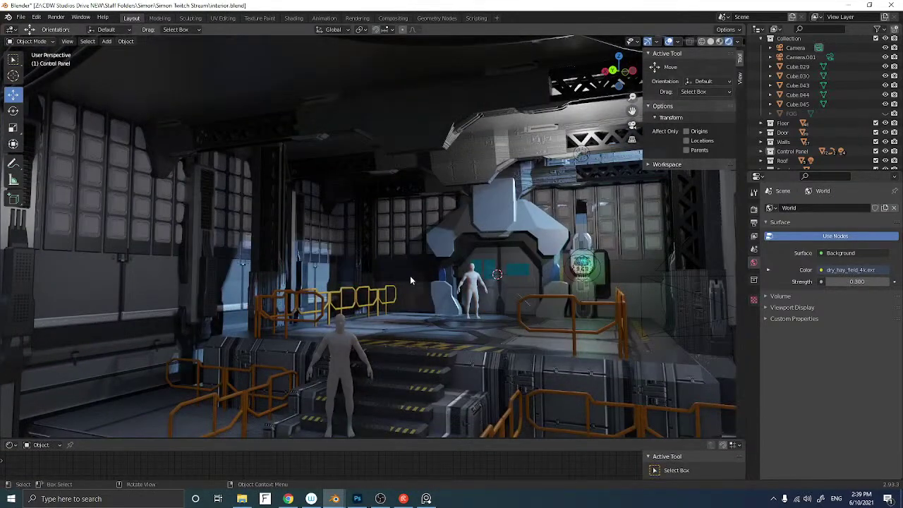
middle_click_drag(410, 280, 465, 281)
left_click(875, 113)
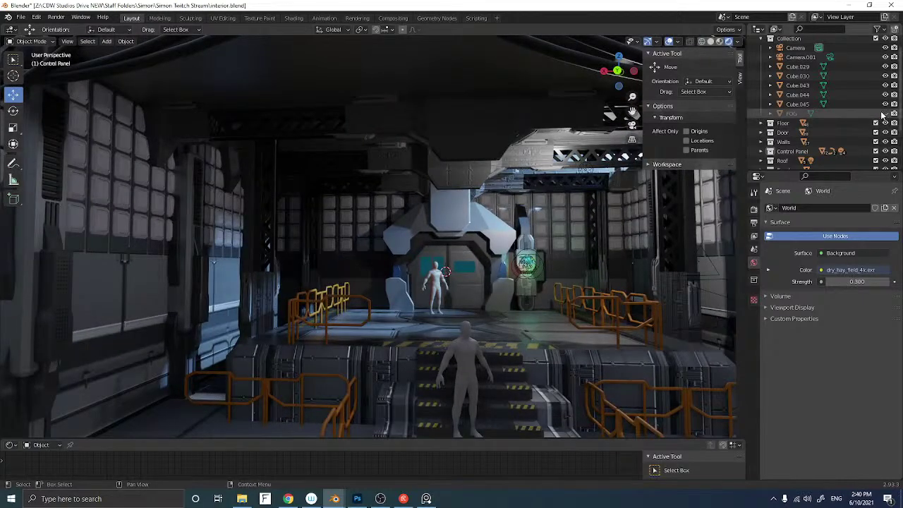
middle_click_drag(584, 176, 466, 247)
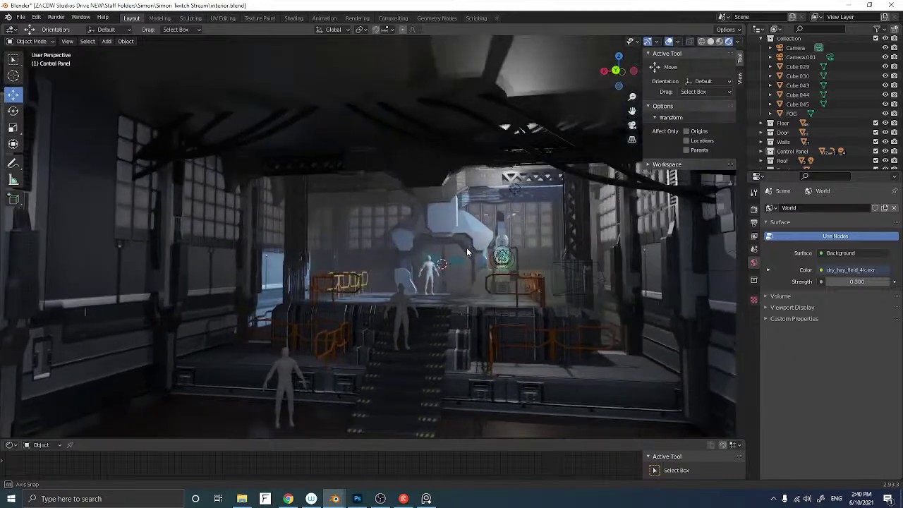
View the room through the active camera with viewport overlays hidden and save interior.blend
left_click(631, 125)
scroll(522, 172, "down", 2)
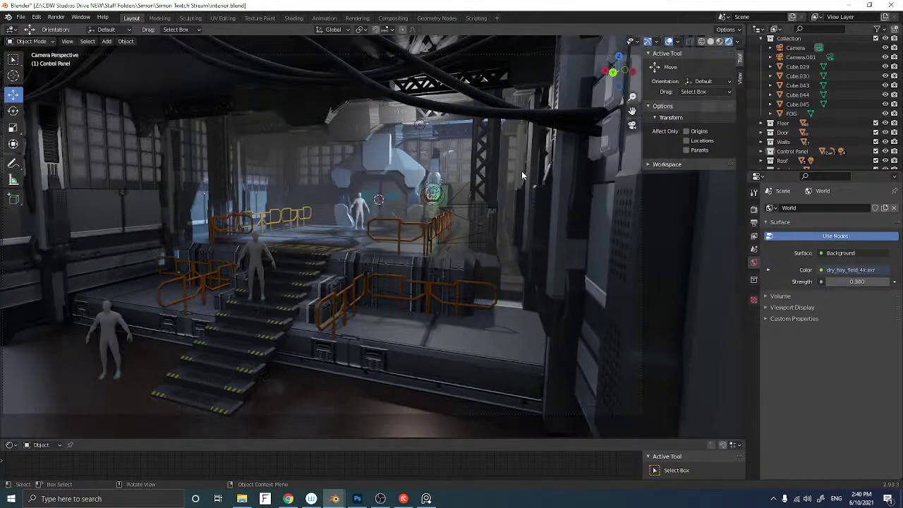
scroll(521, 172, "up", 1)
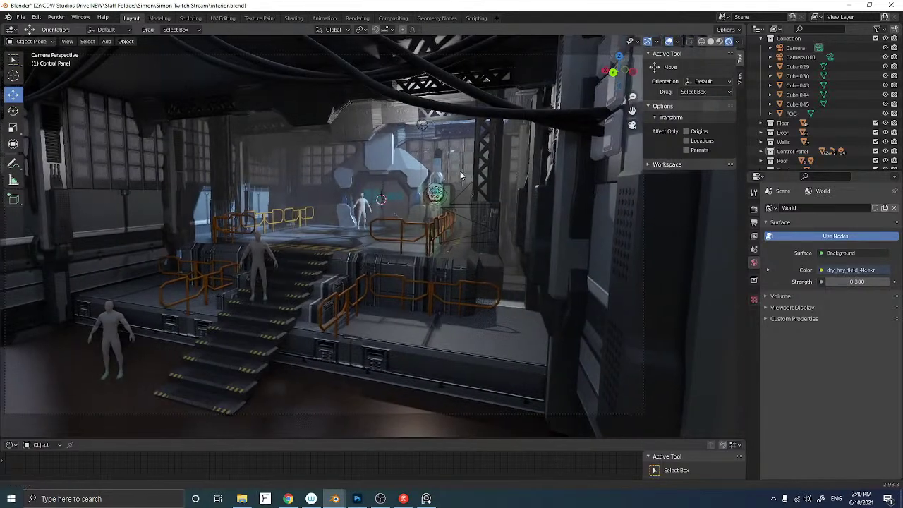
scroll(460, 171, "down", 2)
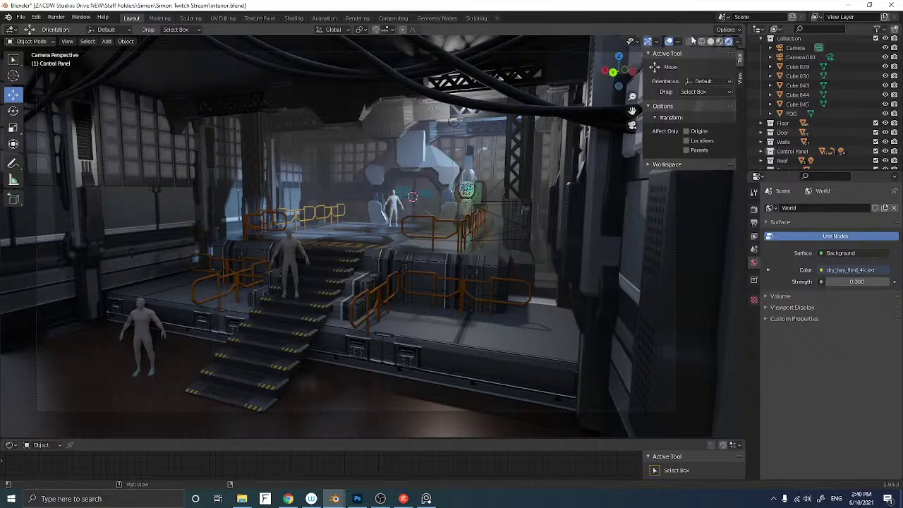
left_click(668, 43)
key("ctrl+s")
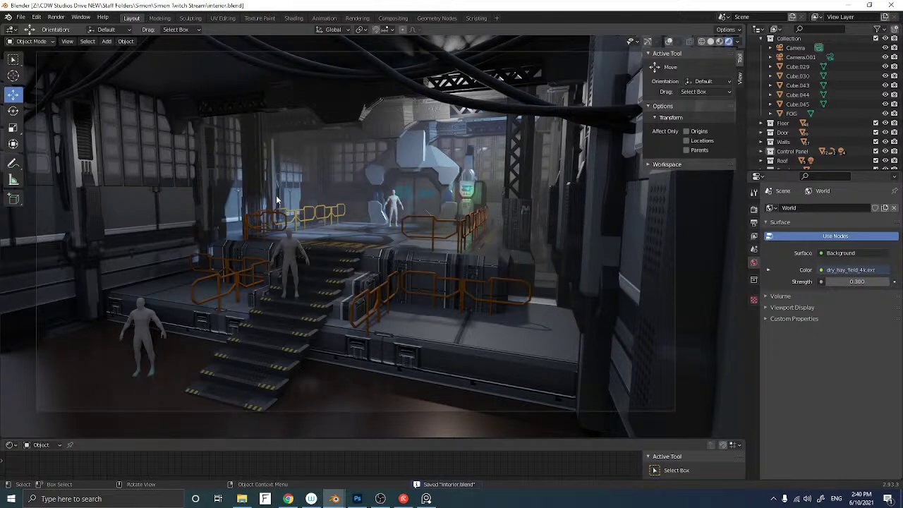
Make Camera.001 the active camera and toggle the FOG object's visibility to compare, leaving it hidden
left_click(831, 56)
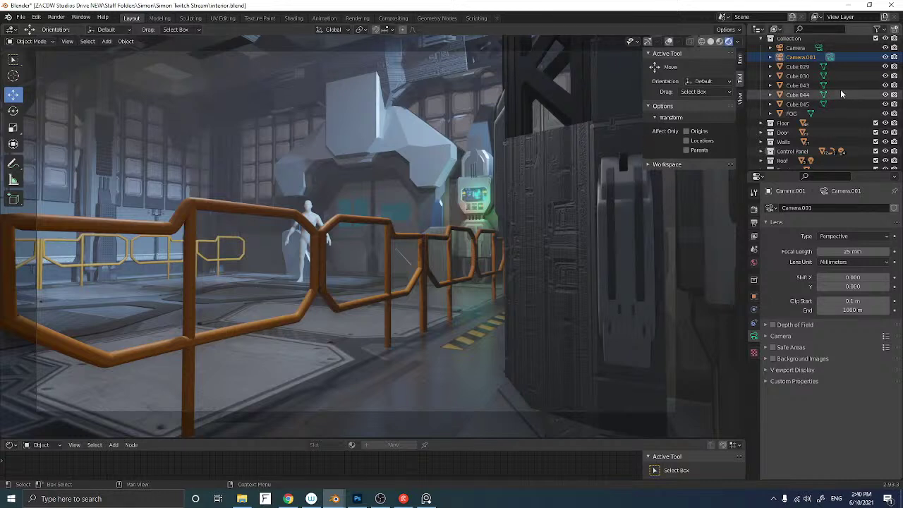
scroll(820, 111, "up", 1)
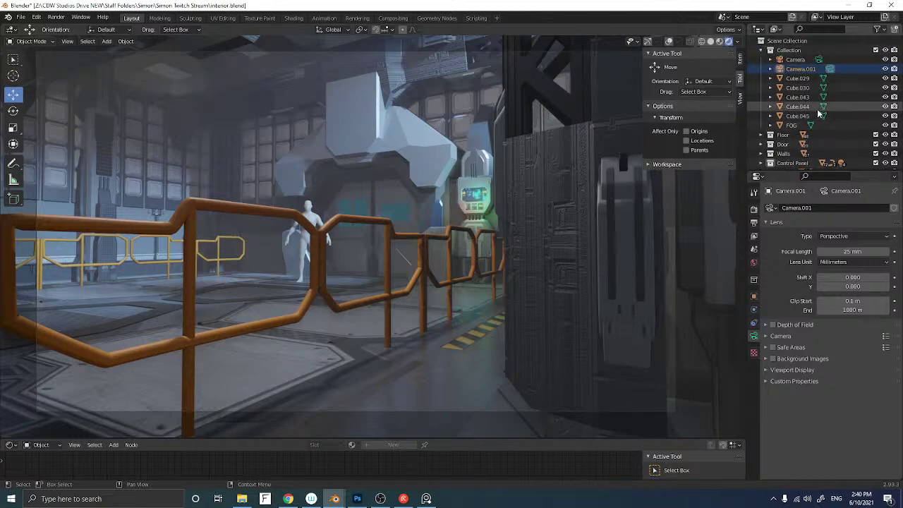
left_click(885, 125)
left_click(885, 124)
left_click(885, 125)
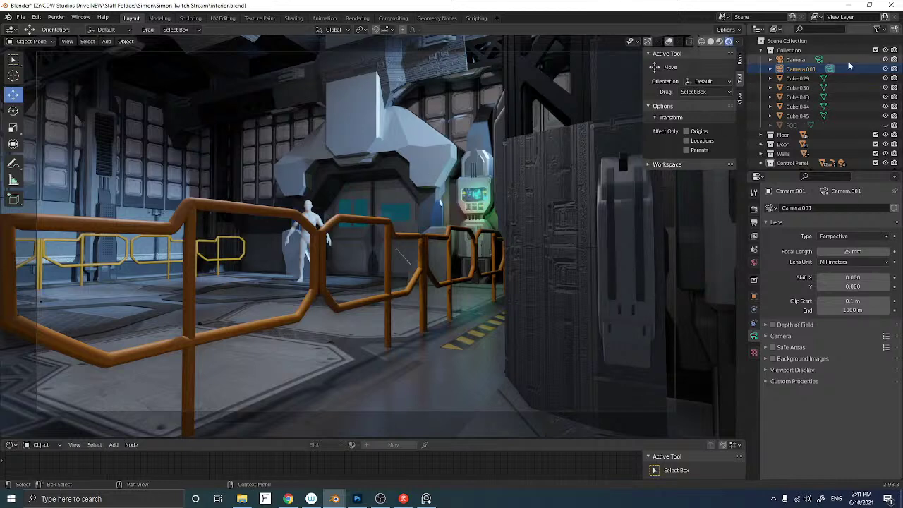
Make Camera the active scene camera again and inspect the stairs and platforms up close
left_click(818, 59)
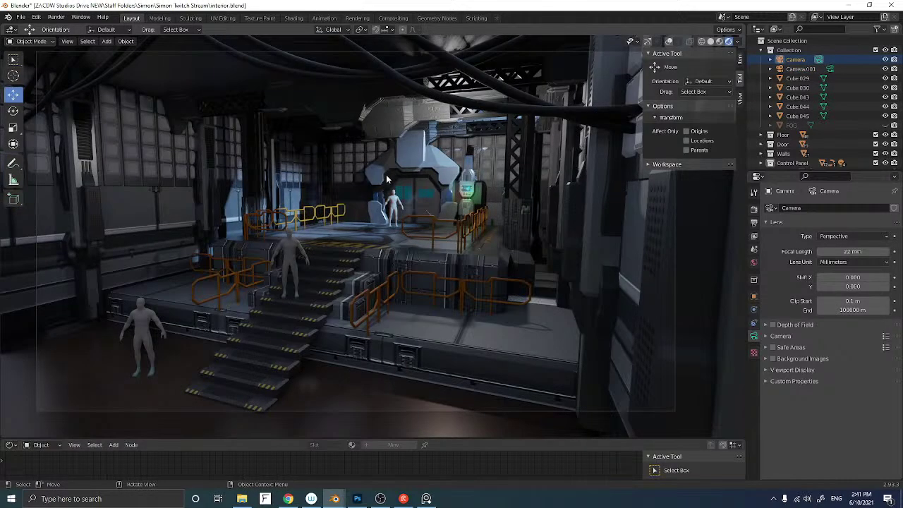
scroll(386, 179, "up", 2)
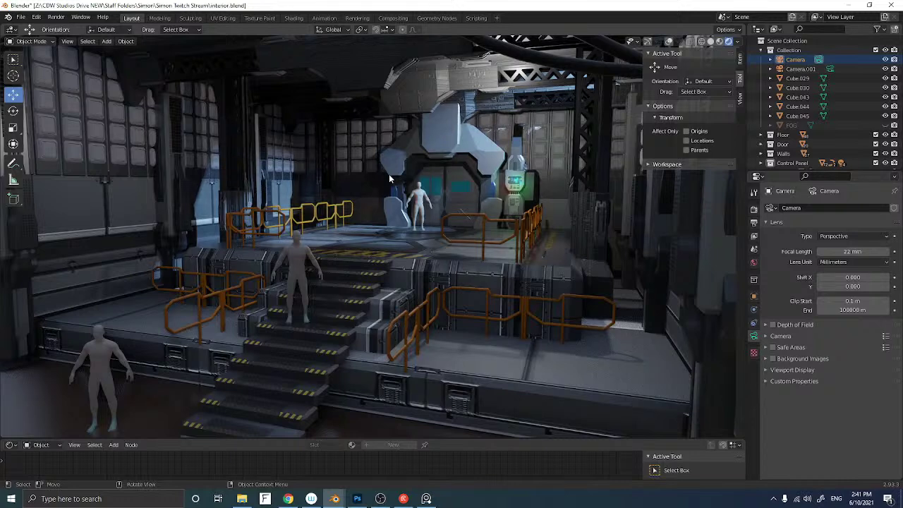
middle_click_drag(389, 179, 423, 90)
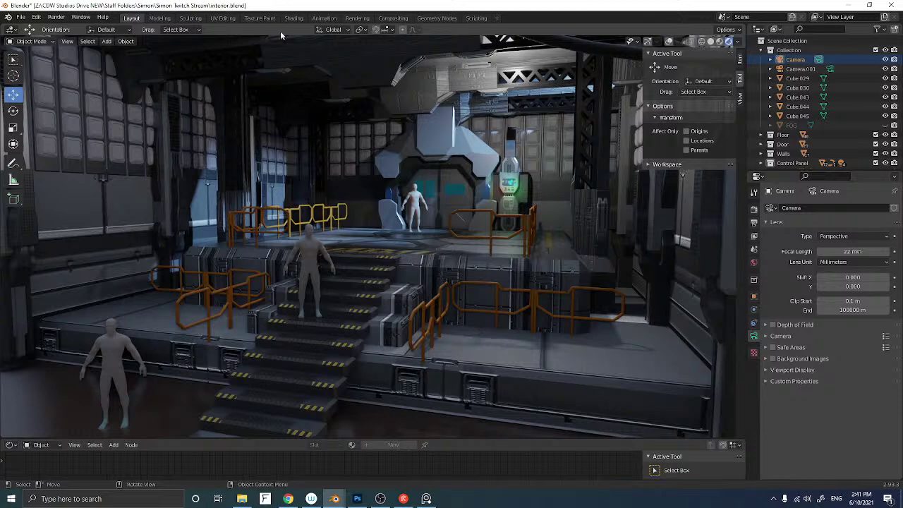
mouse_move(333, 500)
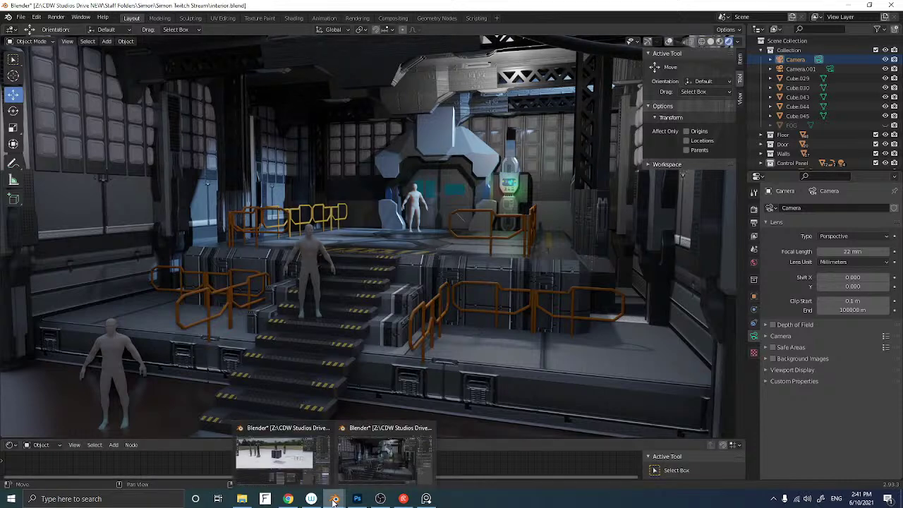
Switch to the props.blend window and copy the small mechanical unit standing between the railing and the lattice tower
left_click(282, 453)
scroll(425, 174, "down", 3)
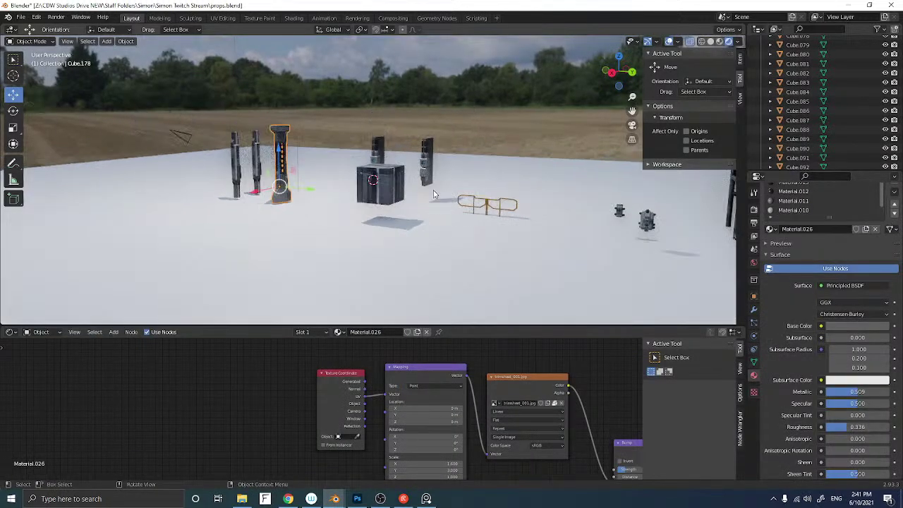
middle_click_drag(528, 220, 343, 199, "shift")
left_click(365, 197)
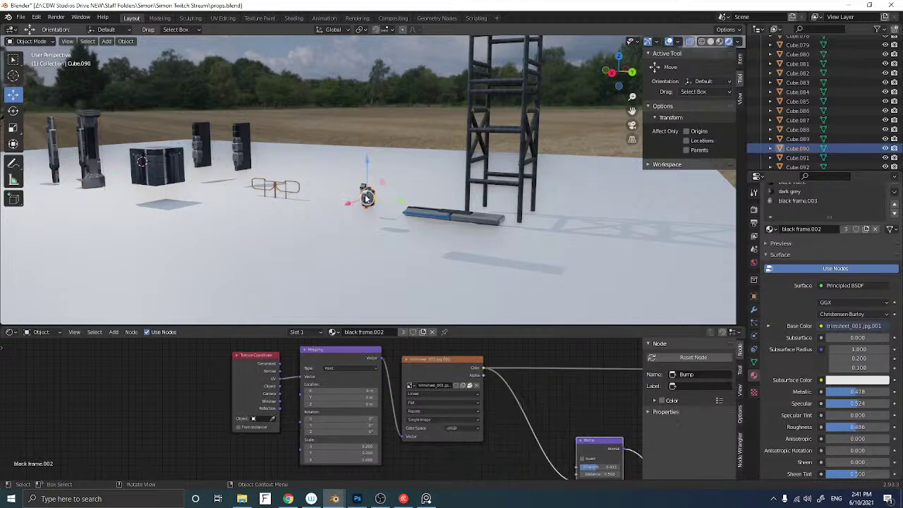
key("ctrl+c")
Paste the copied unit into the interior.blend scene and turn on the viewport overlays and gizmos
mouse_move(335, 498)
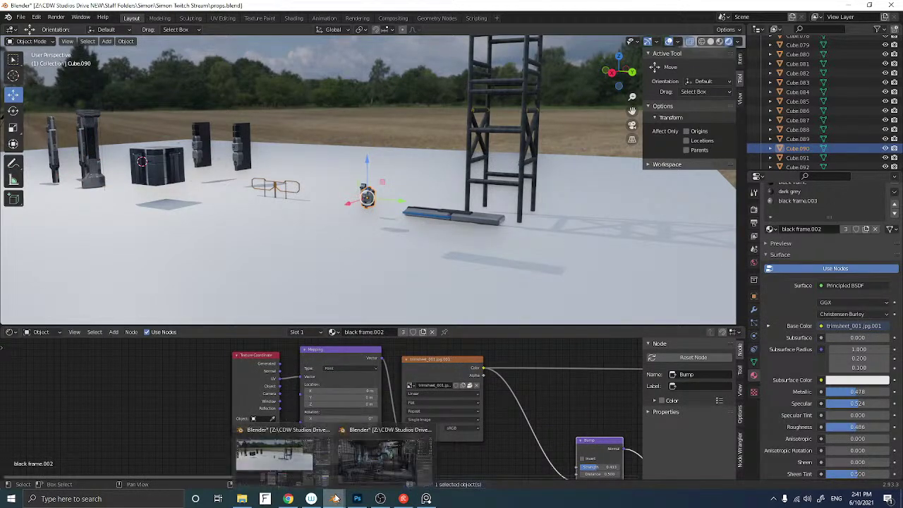
left_click(363, 456)
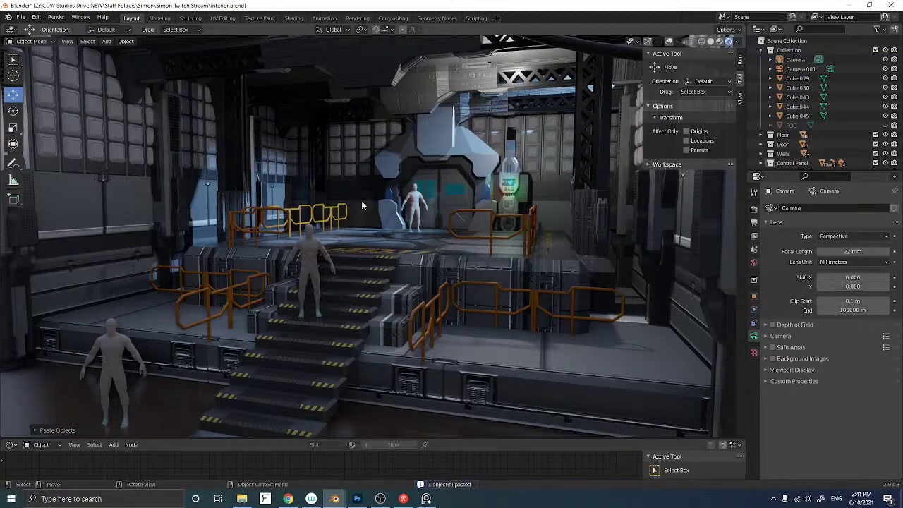
key("ctrl+v")
scroll(361, 202, "down", 5)
mouse_move(362, 202)
middle_mouse_down()
mouse_move(374, 220)
mouse_move(366, 217)
middle_mouse_up()
scroll(369, 217, "down", 4)
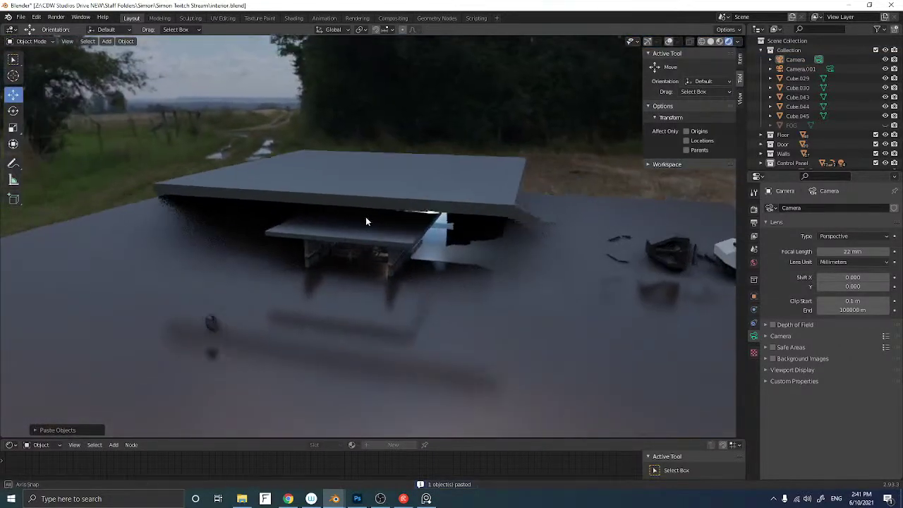
left_click(669, 41)
left_click(648, 42)
Move the pasted unit towards the hall and out in front of its open end
left_click_drag(187, 335, 302, 258)
scroll(301, 261, "up", 4)
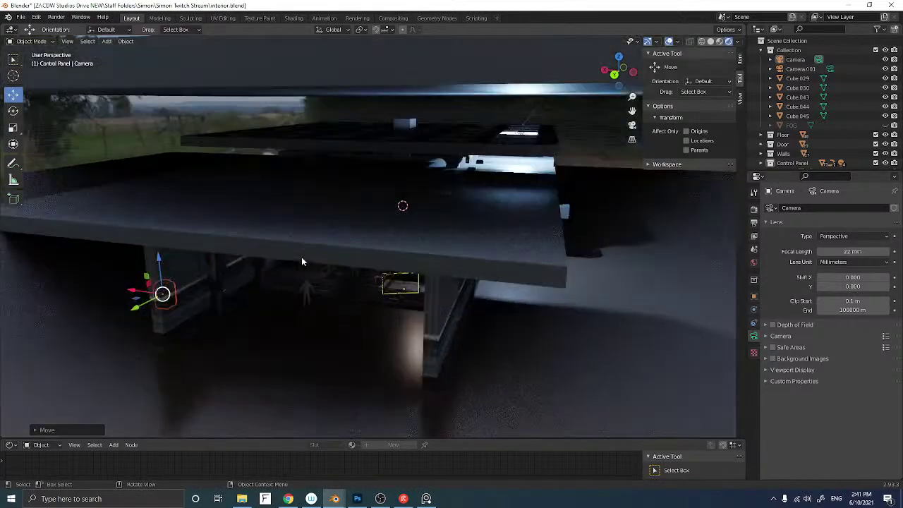
scroll(302, 261, "up", 6)
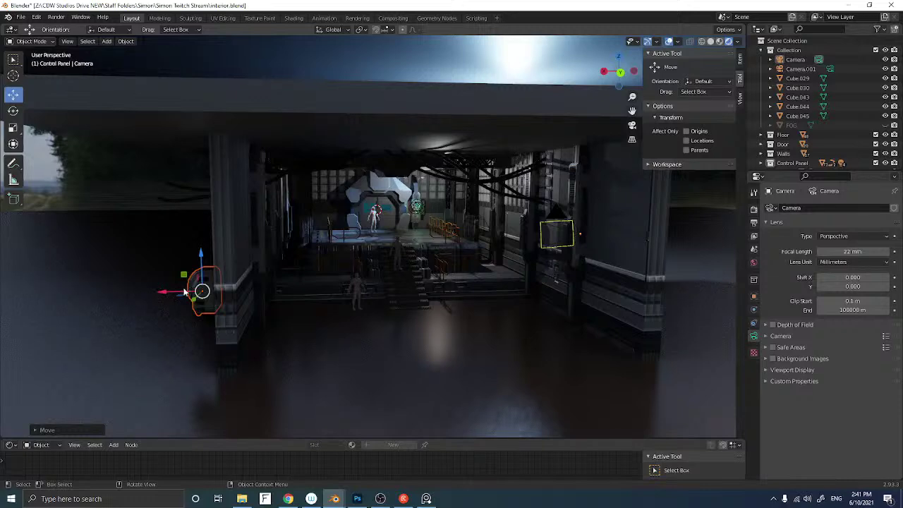
left_click_drag(185, 292, 339, 281)
scroll(337, 292, "up", 5)
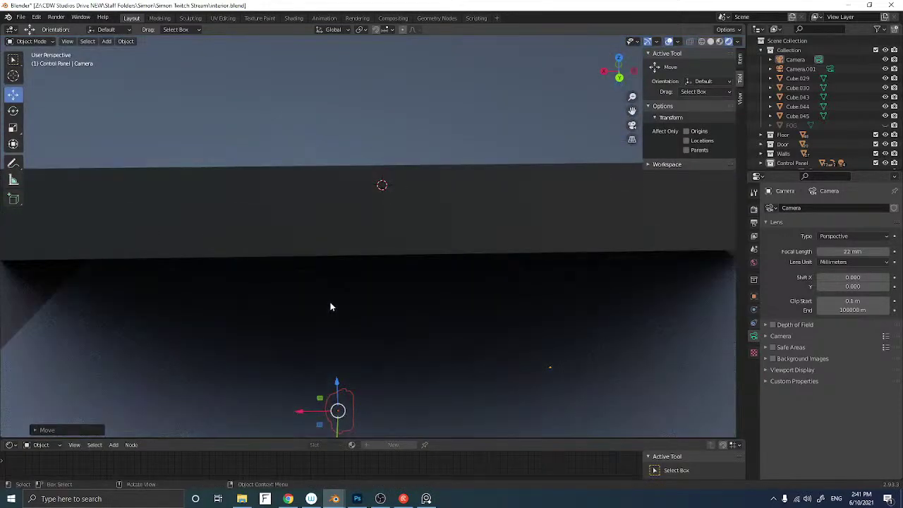
scroll(333, 306, "down", 4)
middle_click_drag(341, 304, 323, 318)
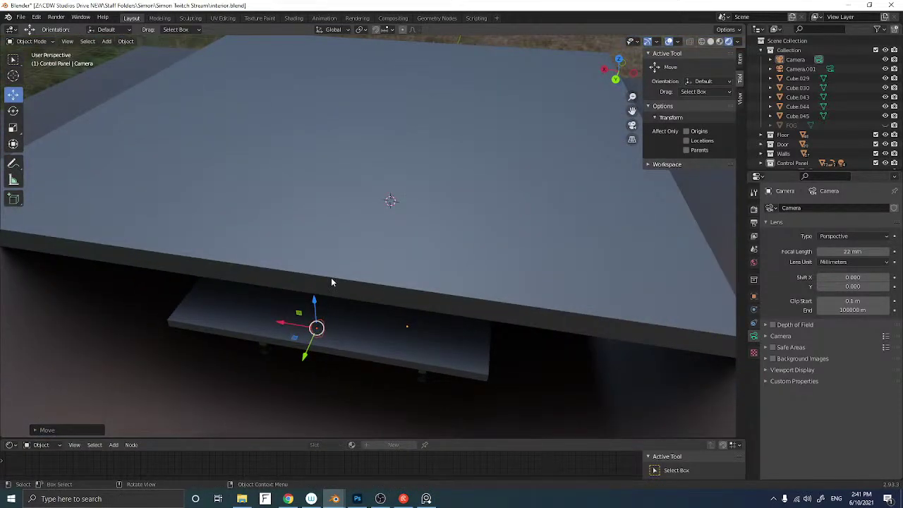
left_click_drag(304, 357, 281, 408)
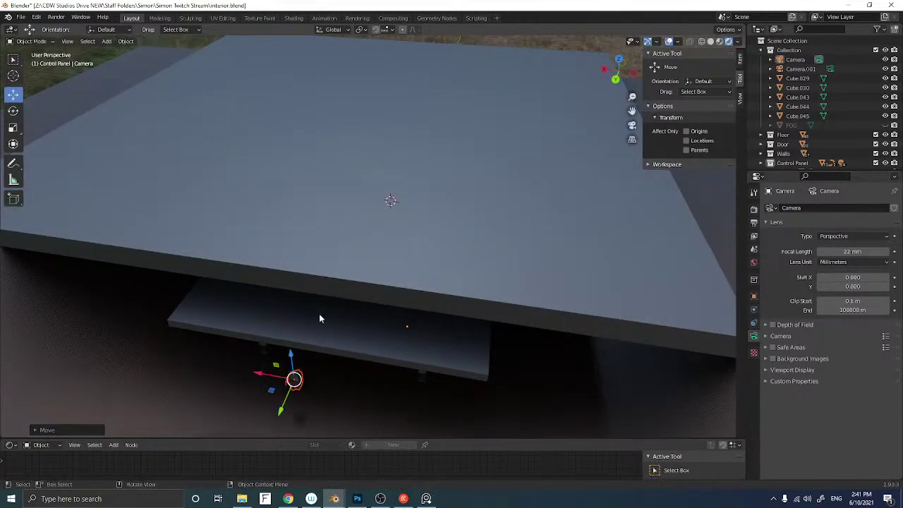
Hide the roof slabs, the ceiling grid and the cross bars that cover the hall
left_click(342, 286)
key("h")
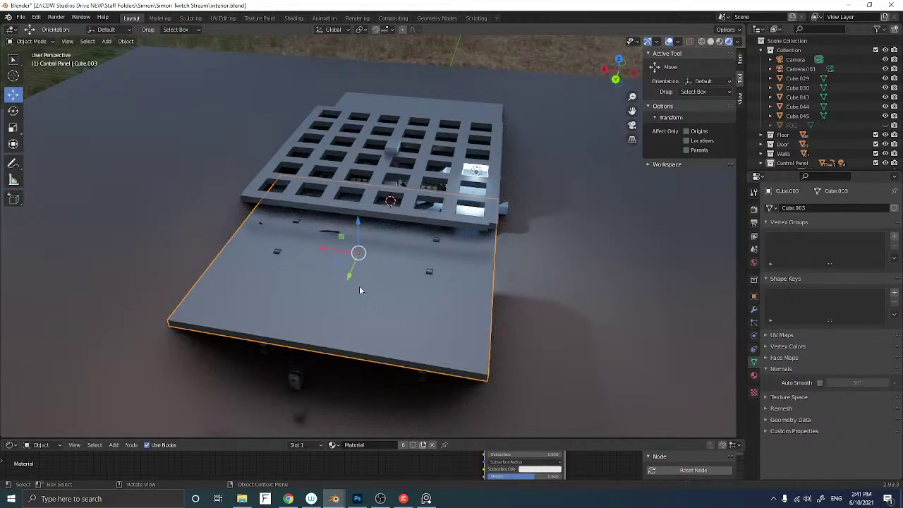
key("h")
left_click(370, 201)
key("h")
left_click(371, 185)
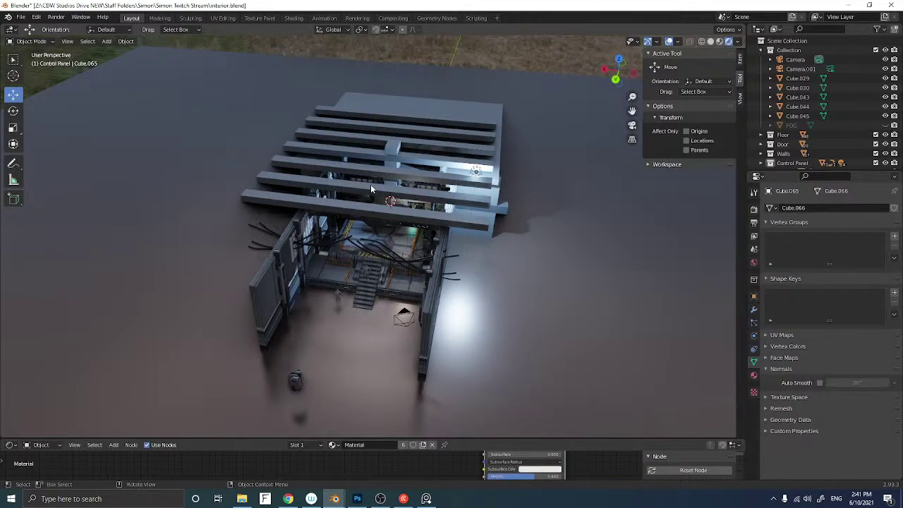
key("h")
Move the unit along Y into the hall, between the two side walls near the stairs
left_click(295, 378)
left_click_drag(286, 404, 319, 328)
middle_click_drag(322, 310, 340, 359)
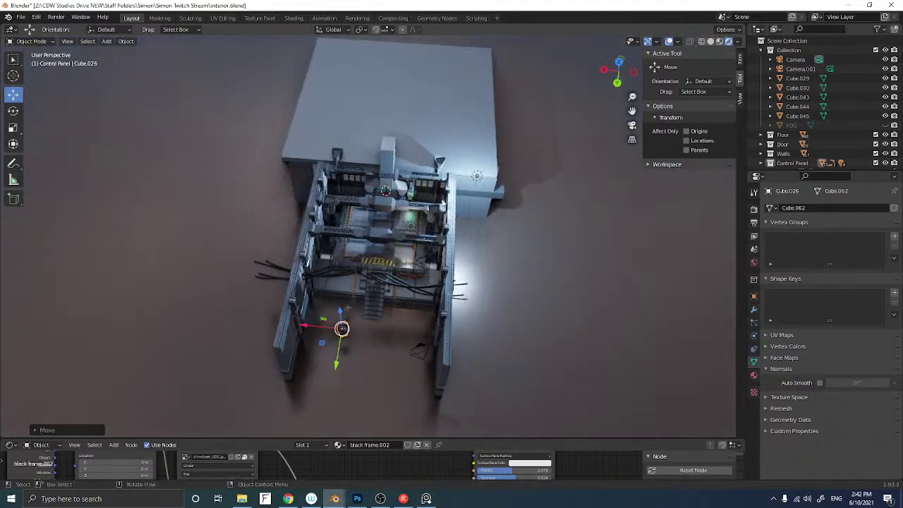
Rotate the unit about the vertical axis in the top view
left_click(618, 62)
scroll(352, 226, "up", 5)
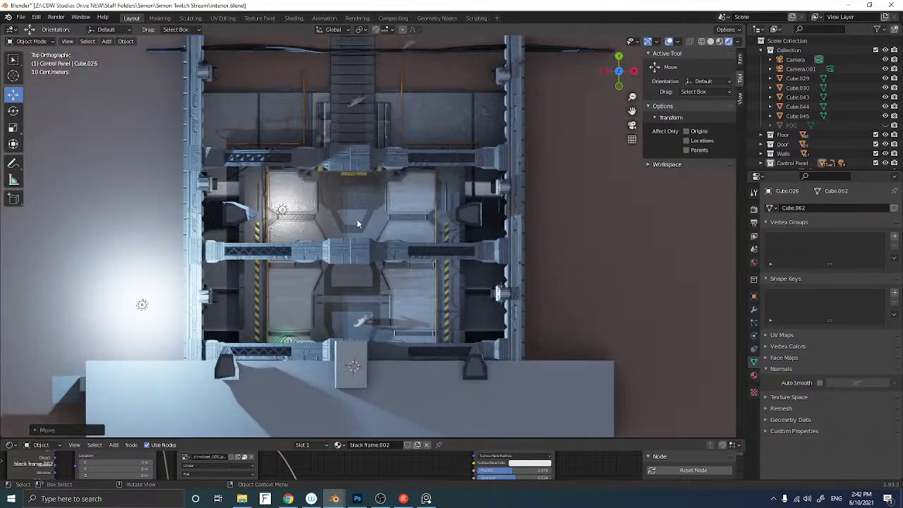
scroll(392, 134, "up", 5, "shift")
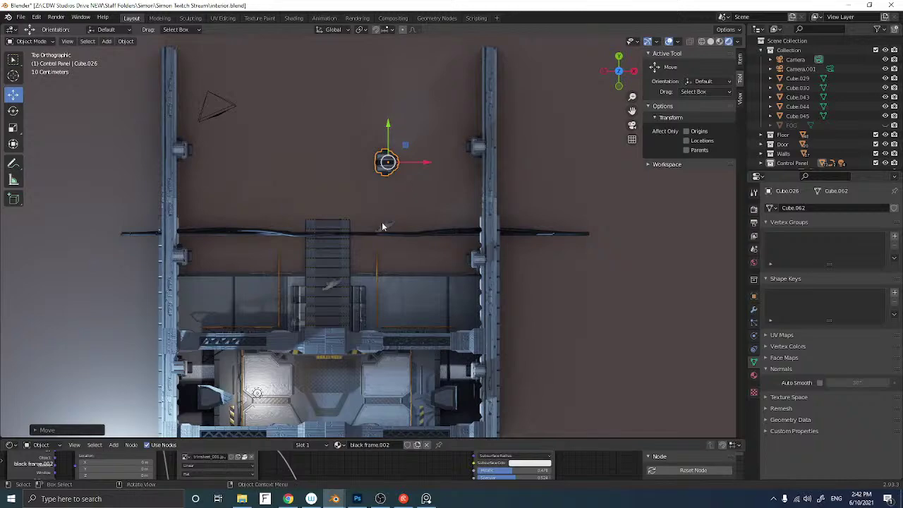
key("r")
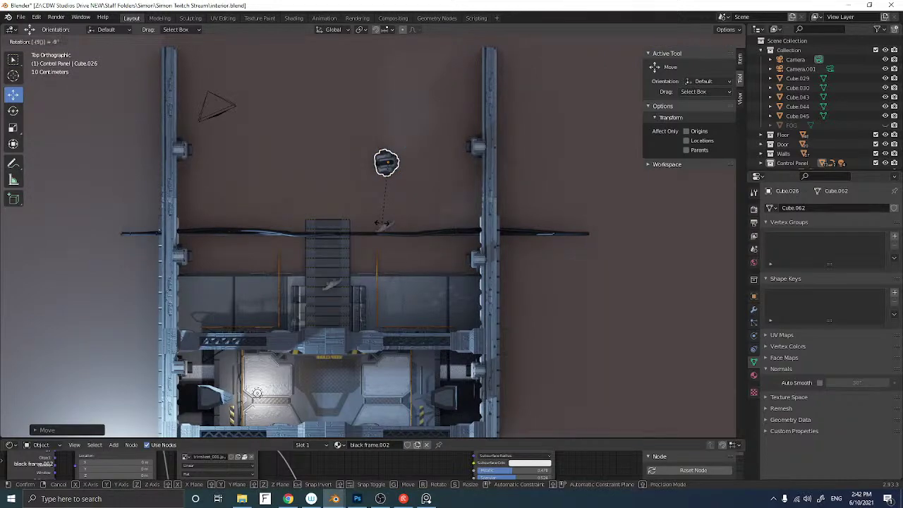
key("Return")
middle_click_drag(346, 207, 391, 184)
middle_click_drag(337, 240, 325, 248)
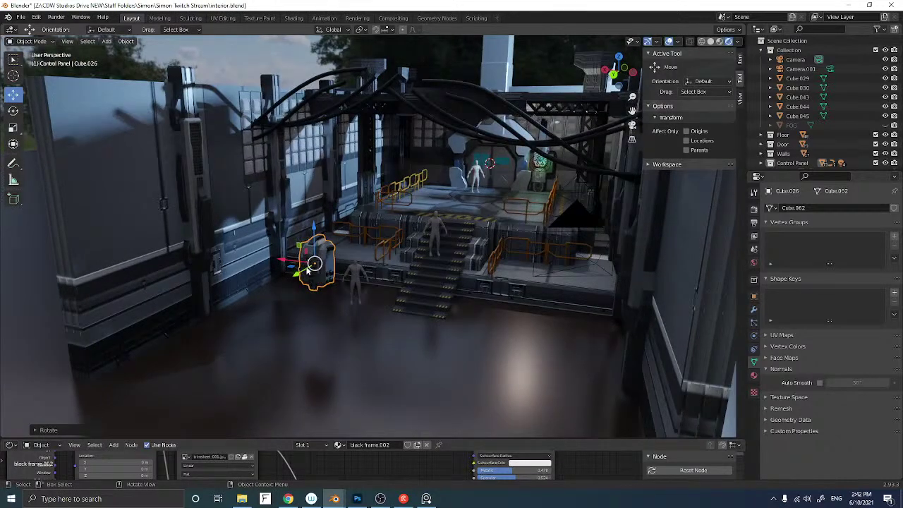
Duplicate the unit, move the copy over the raised platform and lift it to ceiling beam height
key("shift+d")
right_click(314, 262)
left_click_drag(292, 267, 431, 201)
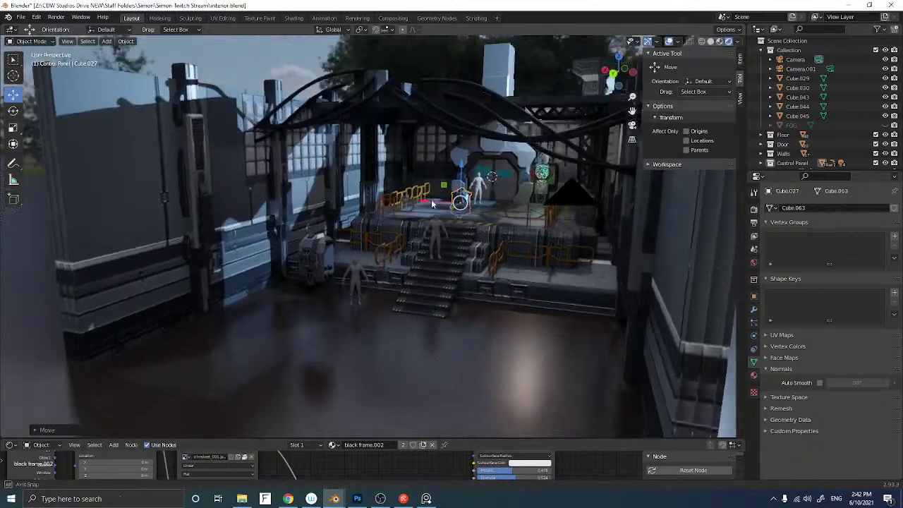
middle_click_drag(431, 200, 429, 190)
scroll(433, 187, "up", 3)
scroll(435, 189, "up", 2)
middle_click_drag(525, 207, 444, 230, "shift")
left_click_drag(445, 229, 447, 96)
middle_click_drag(467, 112, 431, 128)
scroll(432, 129, "down", 4)
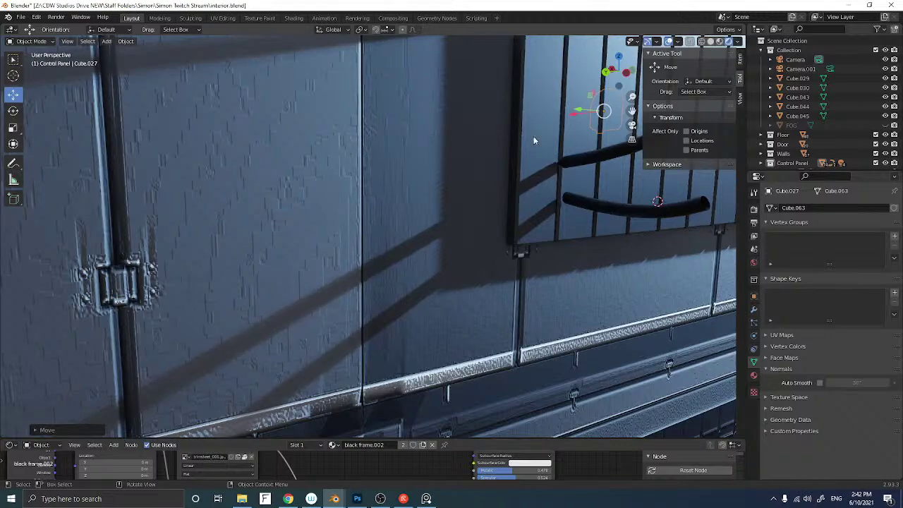
Hide the Walls collection, move the copied unit along Y to the middle ceiling beam and check it through the camera
left_click(895, 153)
middle_click_drag(493, 204, 333, 227)
scroll(416, 210, "down", 1)
middle_click_drag(416, 209, 423, 189)
left_click_drag(558, 162, 429, 162)
middle_click_drag(596, 124, 611, 122)
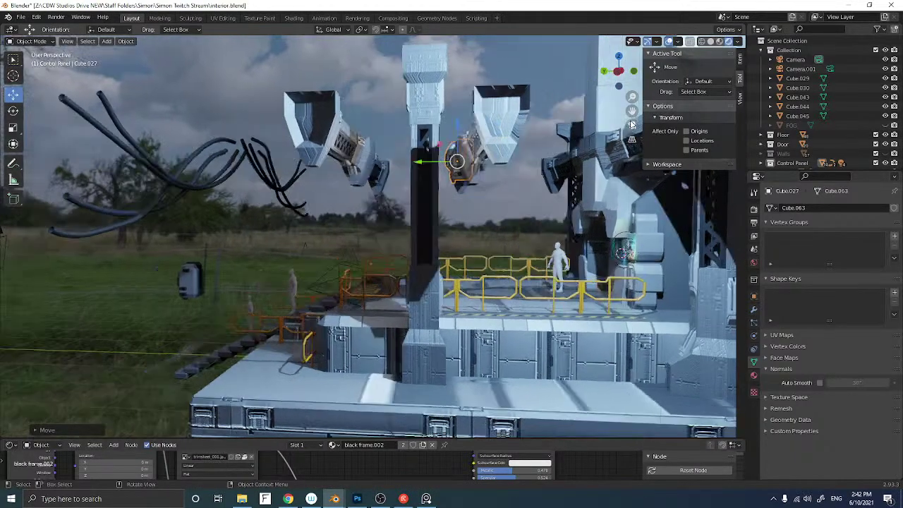
left_click(632, 125)
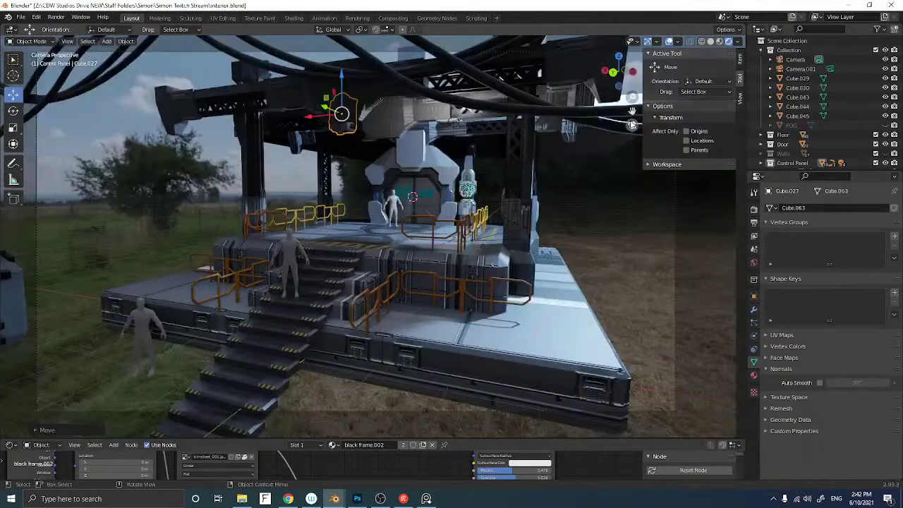
left_click(632, 125)
left_click(632, 125)
left_click(632, 125)
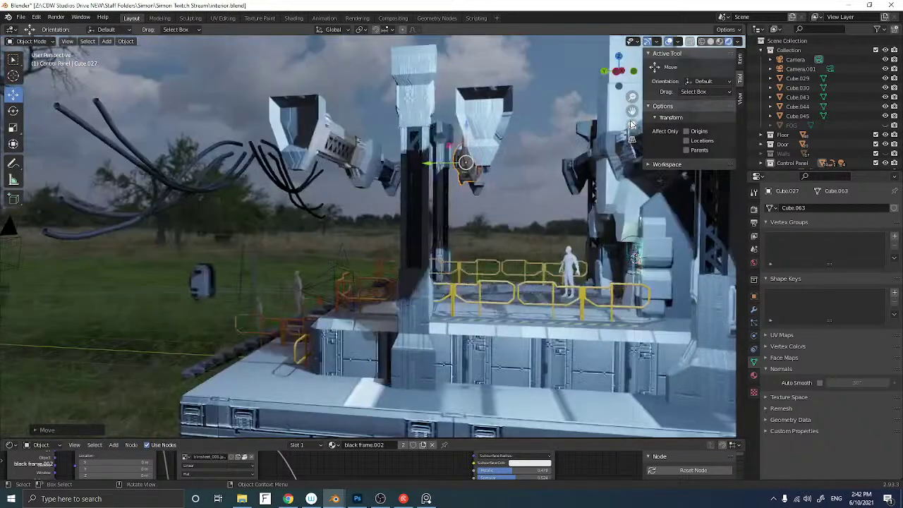
Try the copied unit at the front ceiling beam by moving it along Y, and check it through the camera
middle_click_drag(522, 114, 447, 157)
left_click_drag(435, 166, 319, 167)
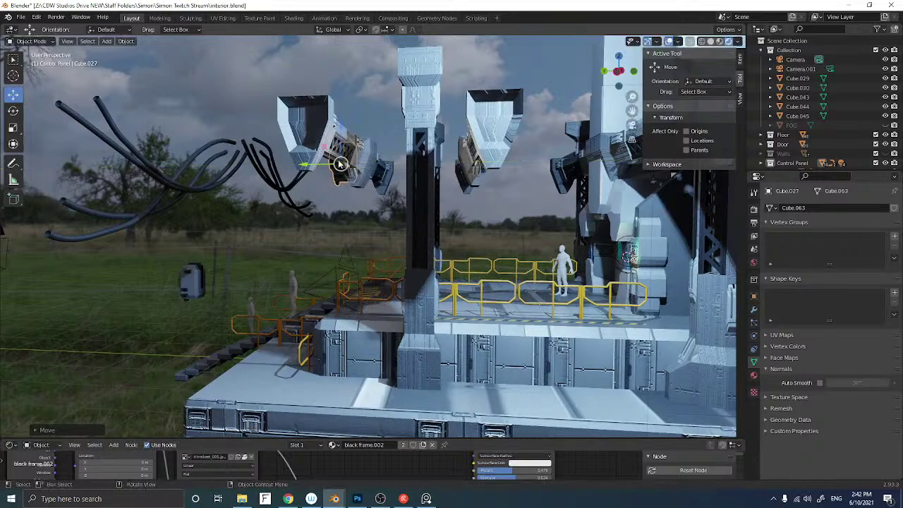
left_click(631, 124)
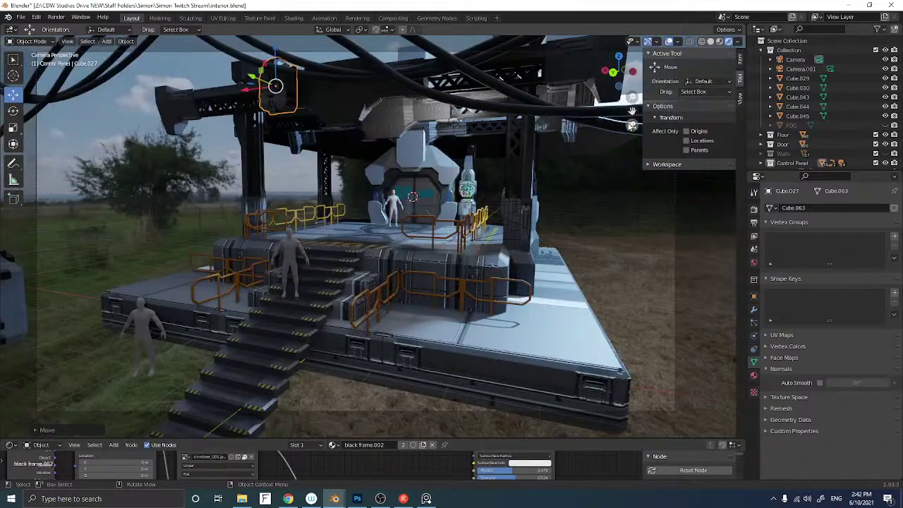
left_click(632, 125)
Move the copied unit back along Y to the rear ceiling beam and check it through the camera
left_click_drag(319, 168, 567, 157)
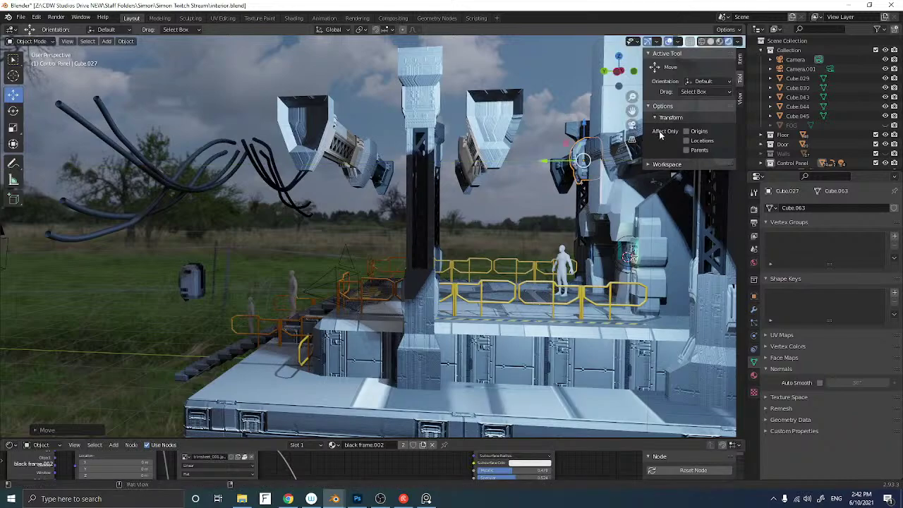
left_click(633, 126)
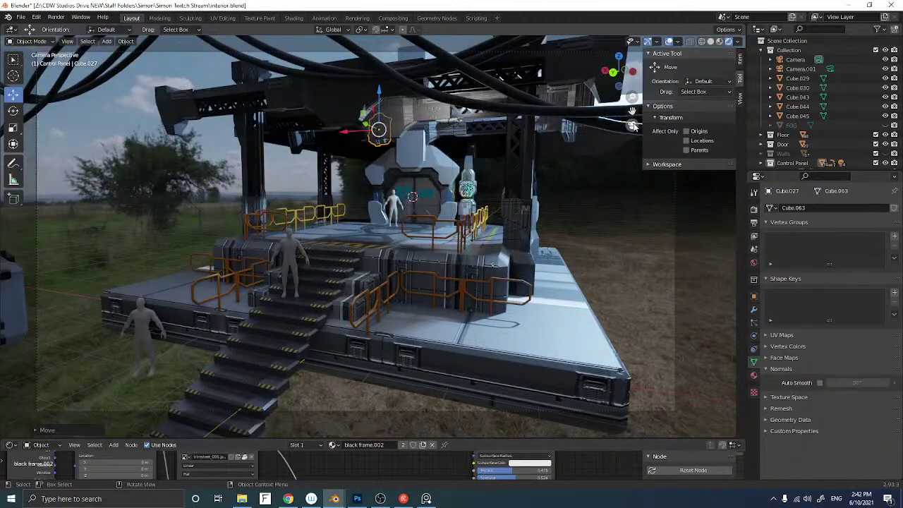
left_click(634, 126)
left_click(632, 125)
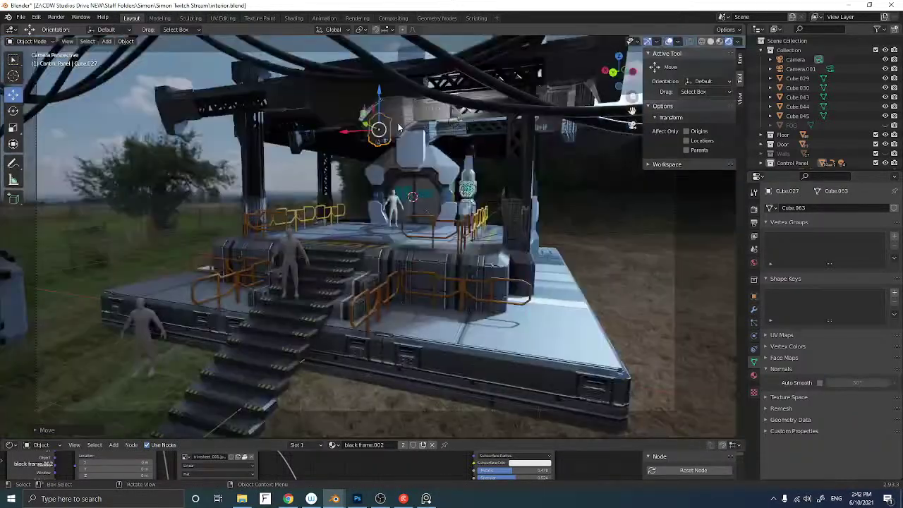
Duplicate the unit at the rear beam, move the duplicate along Y to the middle beam and check the camera view
left_click(399, 128)
middle_click_drag(404, 138, 347, 145)
scroll(365, 143, "down", 3)
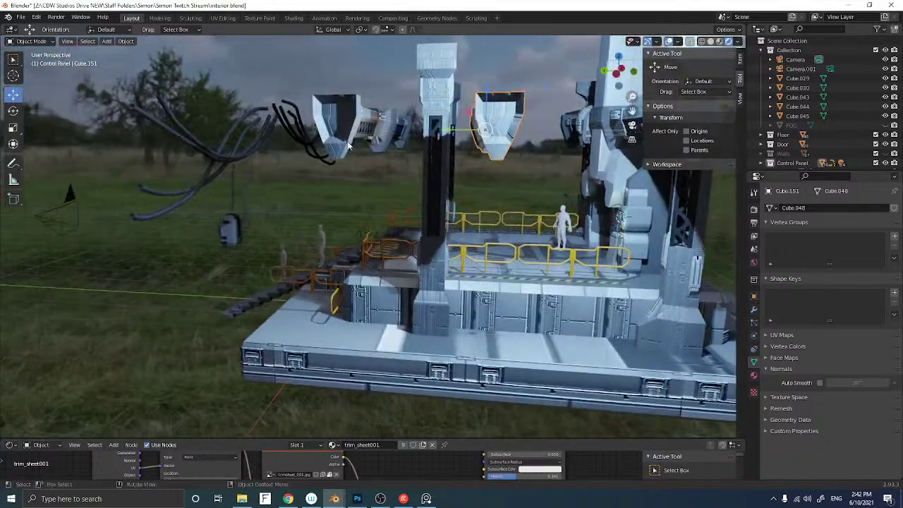
left_click(586, 134)
key("shift+d")
right_click(579, 134)
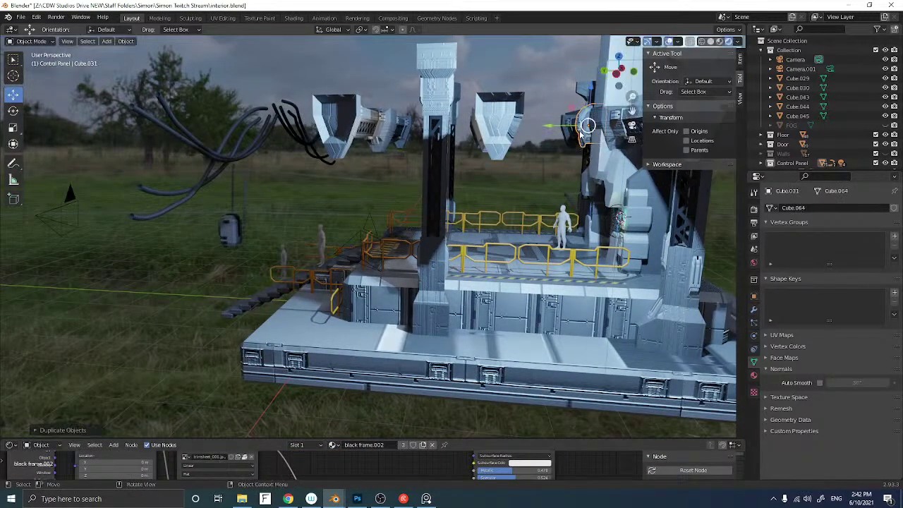
left_click_drag(571, 129, 452, 127)
left_click(631, 125)
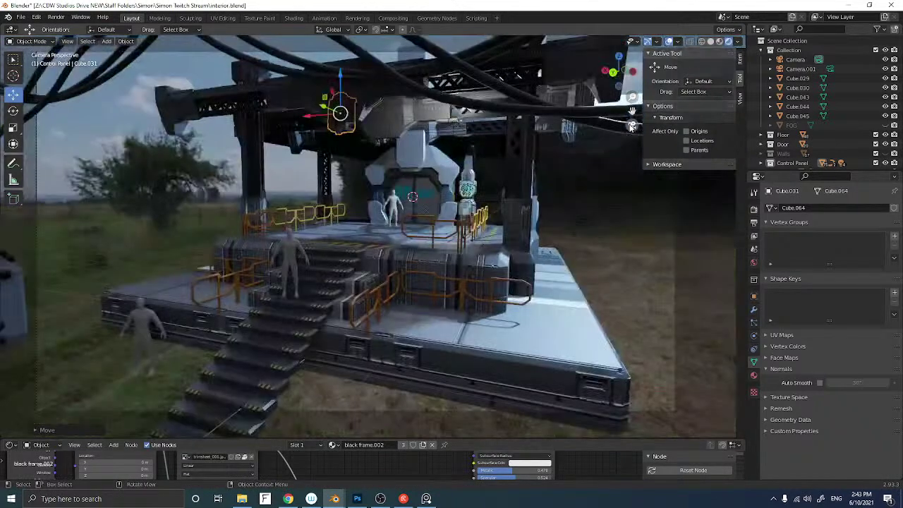
Move the duplicate along X towards the centre of the middle ceiling beam
middle_click_drag(423, 128, 454, 111)
left_click_drag(262, 98, 322, 99)
middle_click_drag(351, 116, 449, 112)
left_click_drag(618, 79, 561, 109)
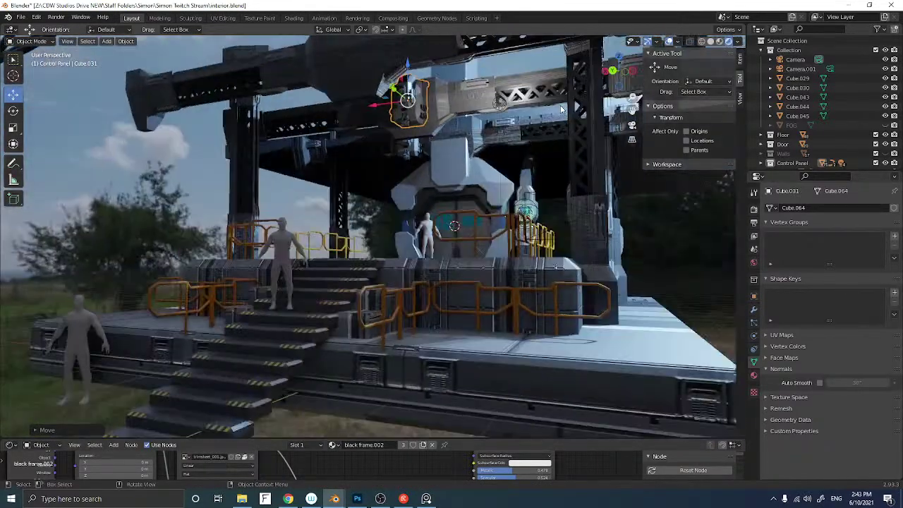
Line up the duplicate with the beam's centre in the back view and lower it about 0.26 m
left_click(613, 71)
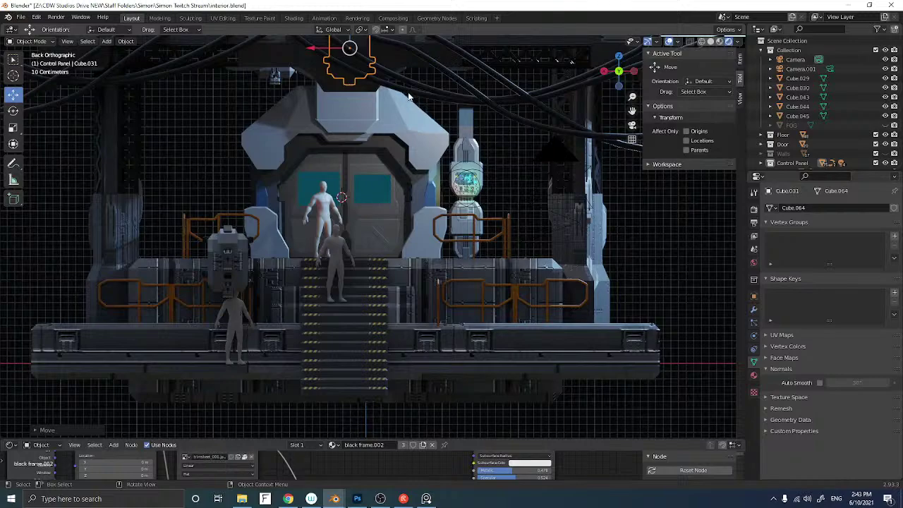
scroll(379, 175, "up", 4)
mouse_move(374, 167)
left_mouse_down()
mouse_move(377, 151)
mouse_move(387, 158)
left_mouse_up()
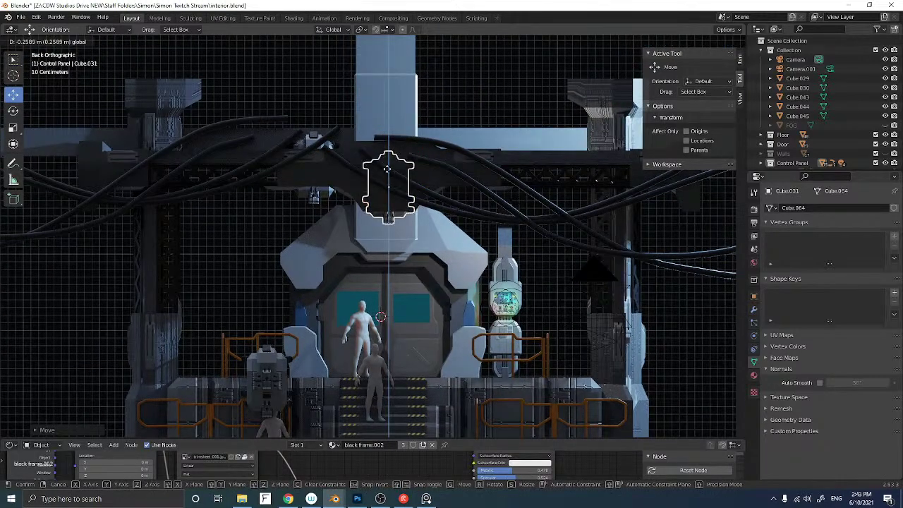
left_click(497, 178)
Try shifting the middle-beam duplicate along Y and raising it, and undo both moves
middle_click_drag(439, 187, 604, 90)
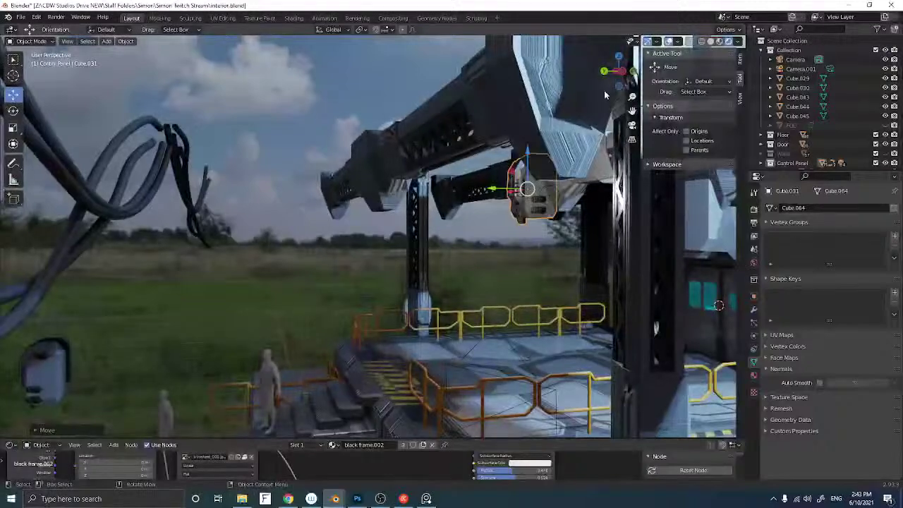
left_click(620, 72)
mouse_move(514, 190)
left_mouse_down()
mouse_move(504, 189)
mouse_move(513, 189)
left_mouse_up()
middle_click_drag(514, 189, 402, 213)
scroll(530, 184, "up", 4)
middle_click_drag(482, 199, 518, 177)
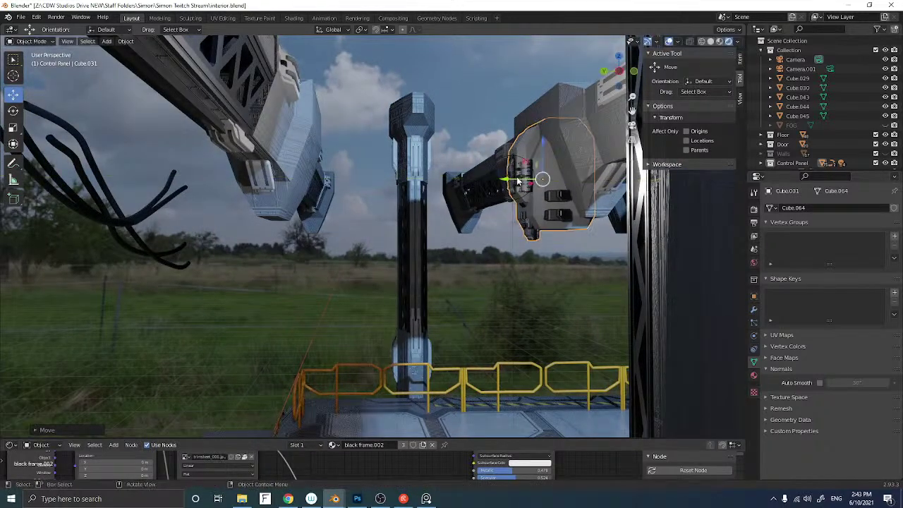
left_click_drag(540, 163, 544, 144)
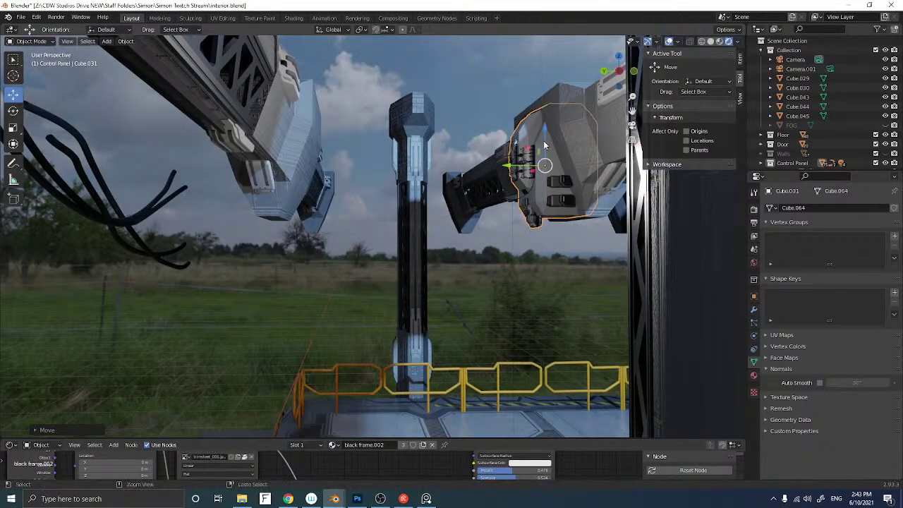
key("ctrl+z")
key("ctrl+z")
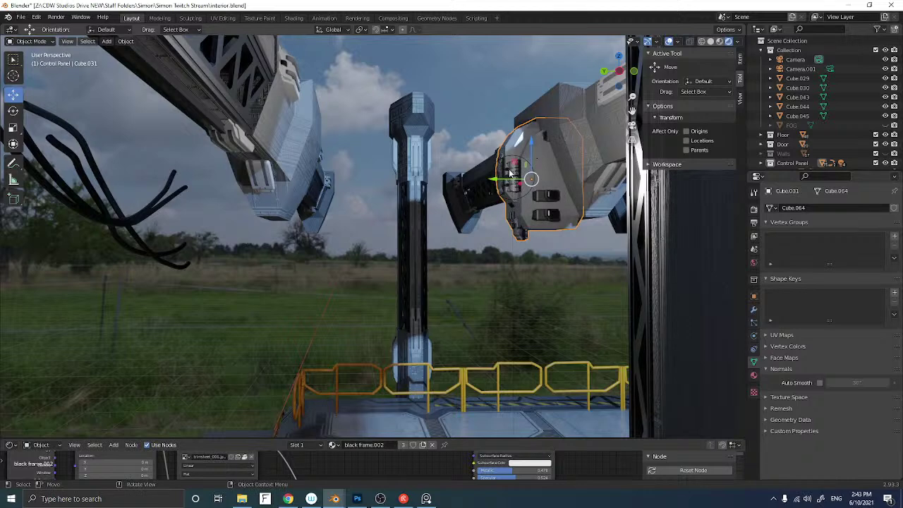
Nudge the duplicate along Y against the middle beam and tilt it about 22° in the left view
left_click_drag(502, 182, 546, 152)
mouse_move(497, 155)
middle_mouse_down()
mouse_move(482, 165)
mouse_move(506, 167)
middle_mouse_up()
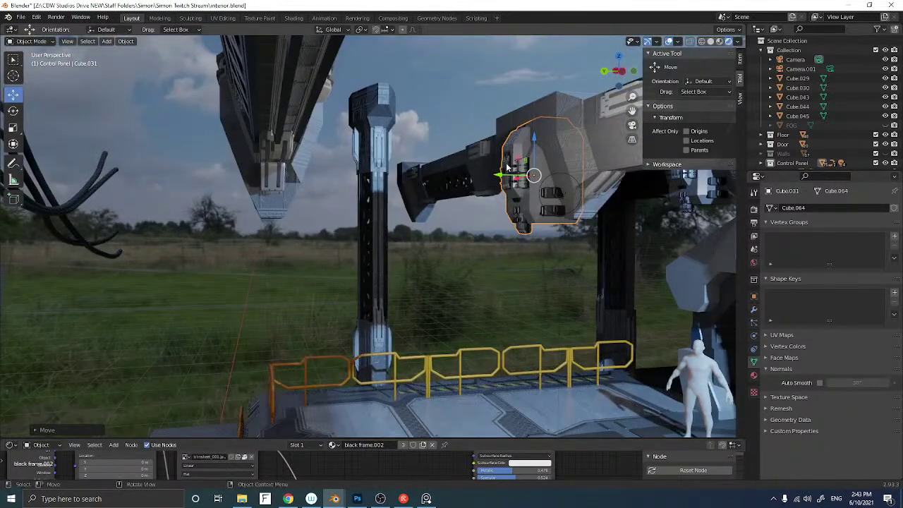
middle_click_drag(362, 168, 332, 167)
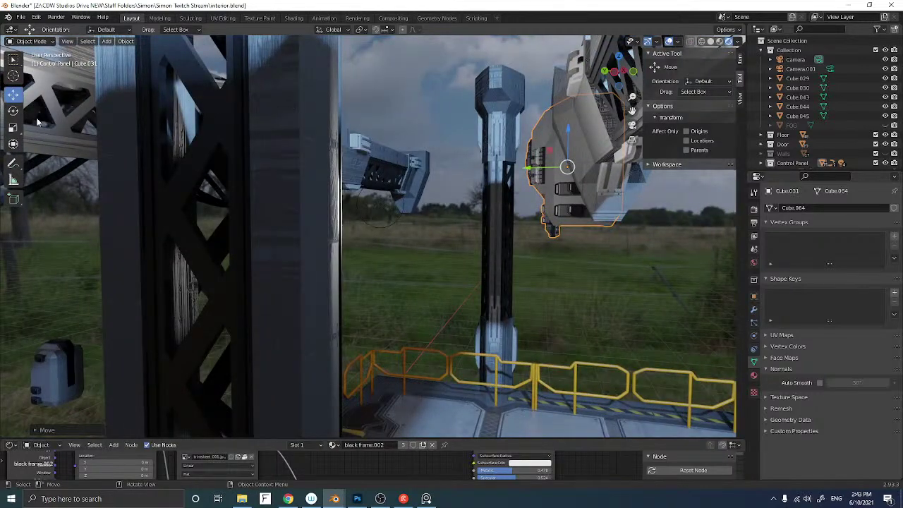
left_click(615, 73)
key("r")
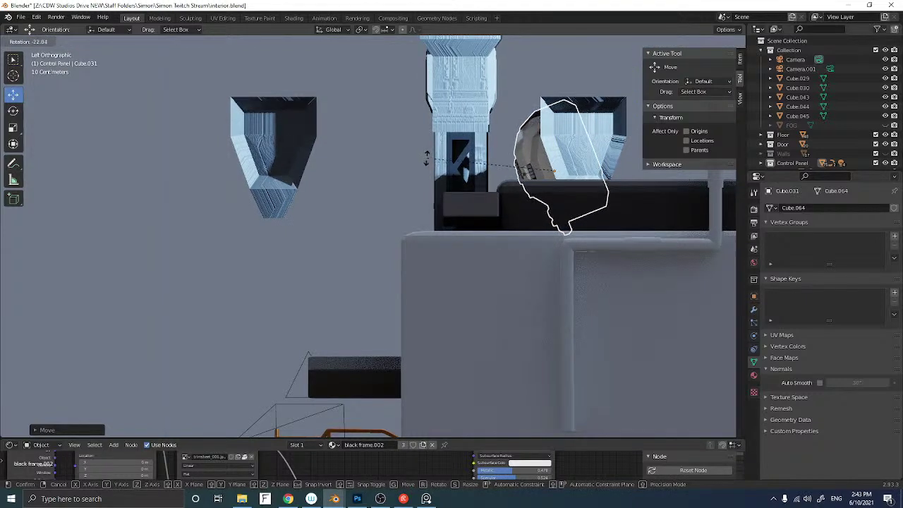
left_click(426, 158)
Shift the tilted duplicate slightly along Y, lower it a little, and check its placement through the camera
key("g")
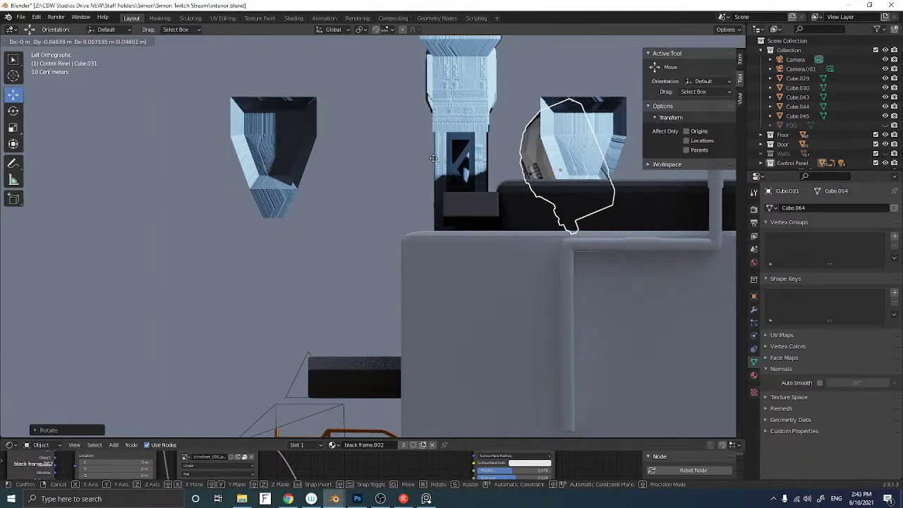
left_click(436, 157)
middle_click_drag(438, 158, 522, 139)
left_click_drag(520, 120, 518, 130)
mouse_move(517, 134)
middle_mouse_down()
mouse_move(486, 123)
mouse_move(530, 124)
middle_mouse_up()
left_click(632, 126)
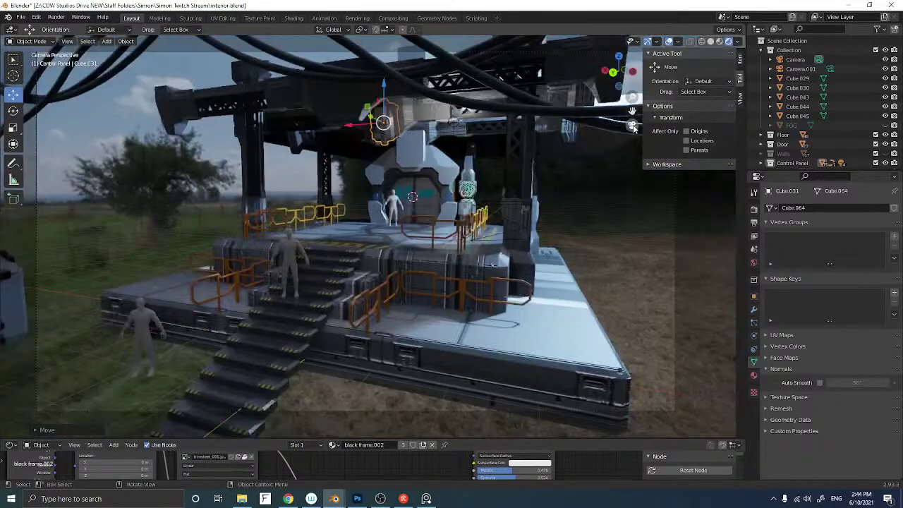
scroll(296, 174, "up", 2)
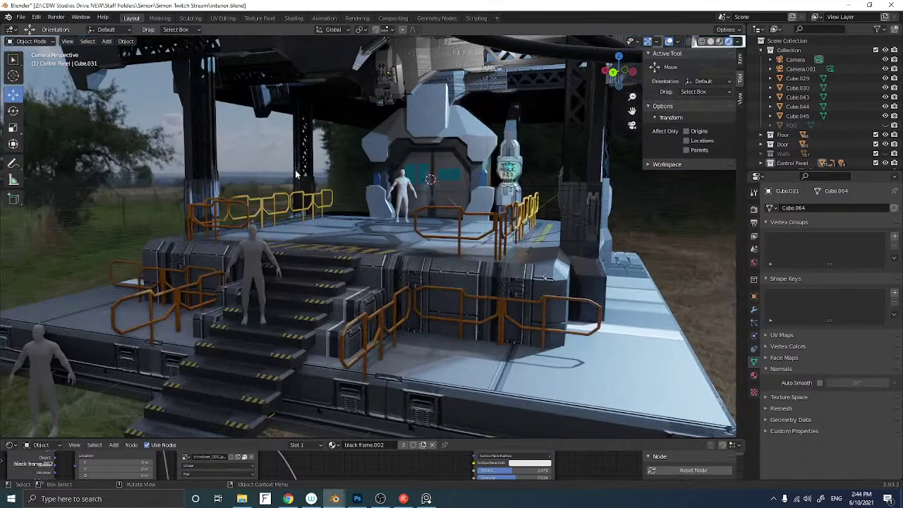
scroll(295, 171, "down", 1)
scroll(292, 171, "up", 1)
Select the unit on the rear beam and move it along X to the centre above the door
middle_click_drag(353, 159, 302, 159)
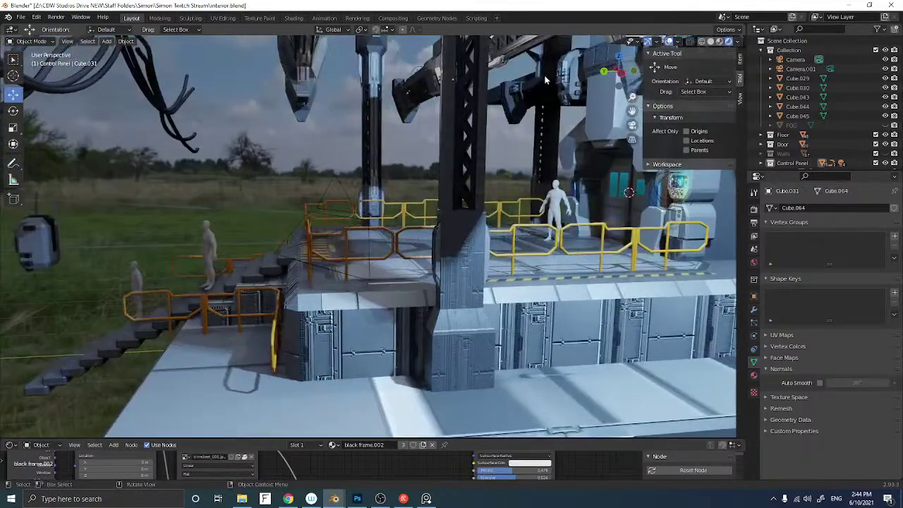
middle_click_drag(550, 96, 621, 68)
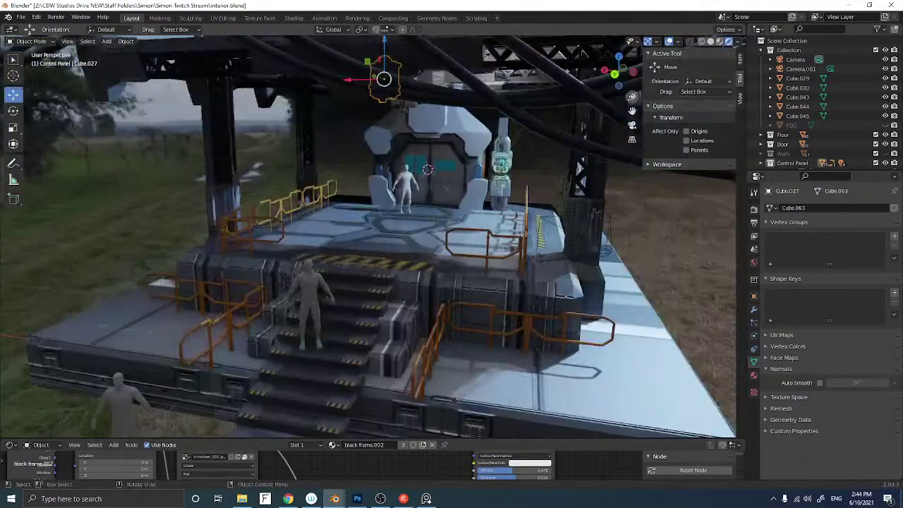
left_click(614, 74)
left_click_drag(294, 71, 382, 72)
middle_click_drag(412, 78, 352, 103)
middle_click_drag(498, 105, 357, 144, "shift")
scroll(421, 125, "up", 2)
middle_click_drag(421, 125, 393, 127, "shift")
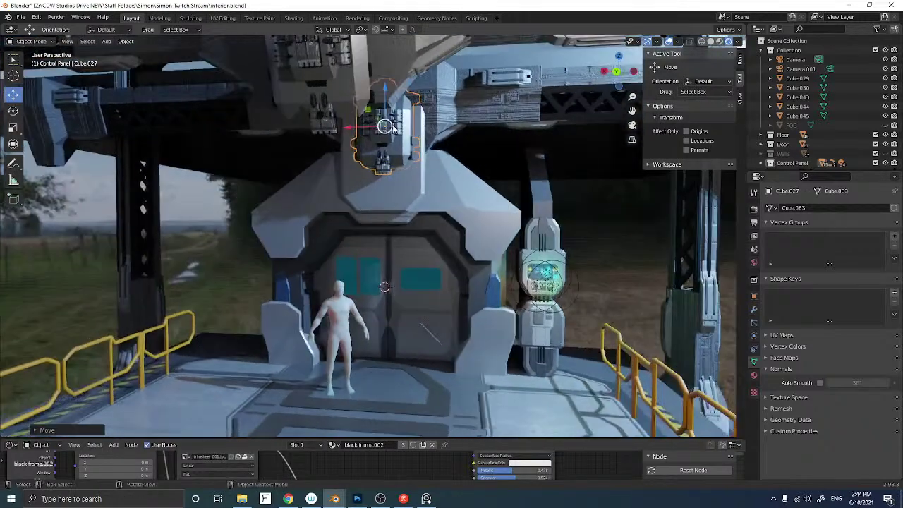
Duplicate the centred rear unit in place and rotate the duplicate 90° in the back view
key("shift+d")
right_click(392, 127)
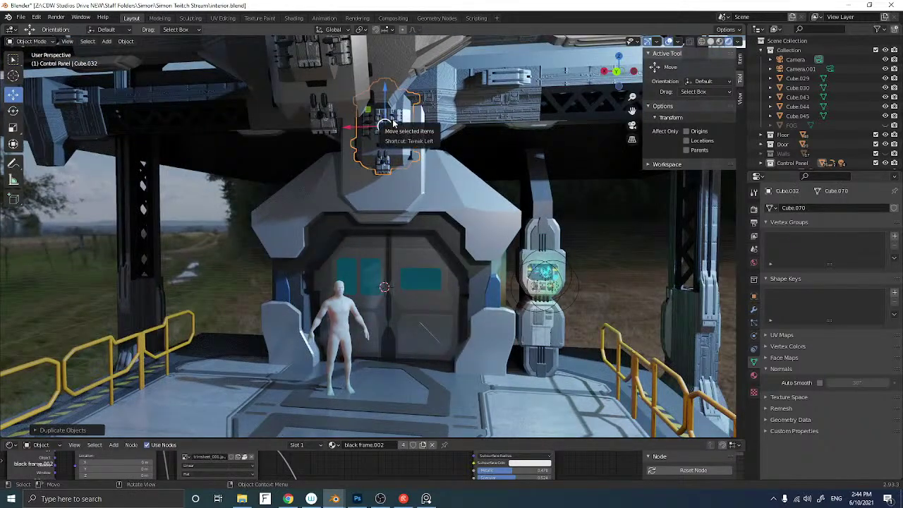
middle_click_drag(320, 121, 445, 102)
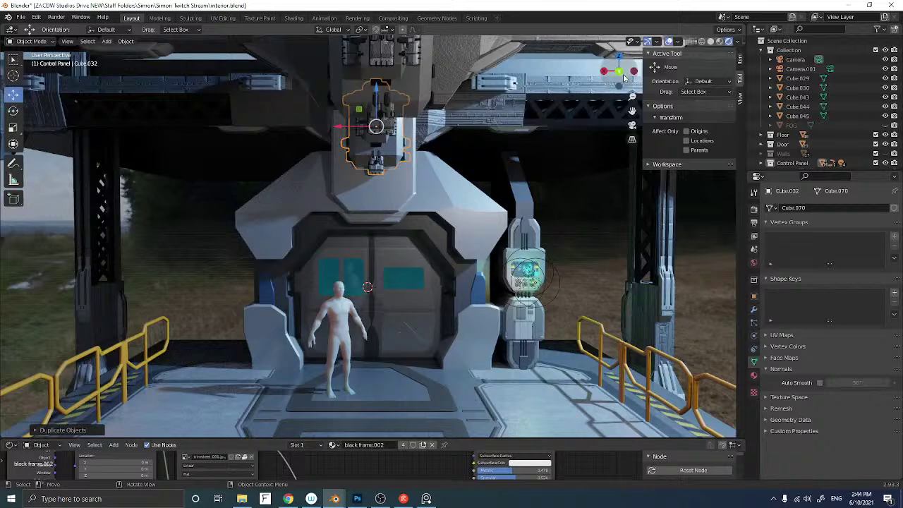
left_click(620, 73)
type("r90")
key("Return")
Move the rotated duplicate along X away from the central unit and scale it down
left_click_drag(353, 119, 374, 118)
key("s")
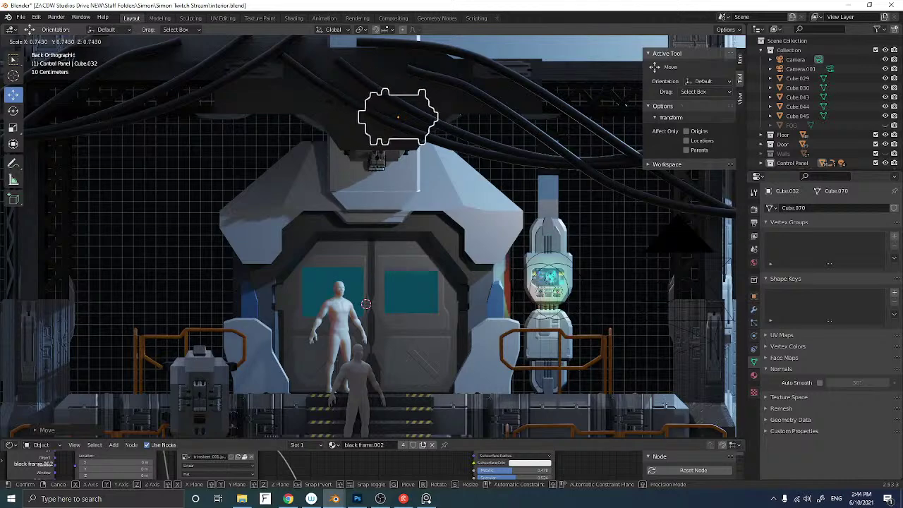
left_click(376, 126)
Position the scaled-down duplicate beside the central rear unit by moving it along X and Y
middle_click_drag(378, 127, 429, 151)
key("g")
key("x")
left_click(432, 150)
key("g")
key("y")
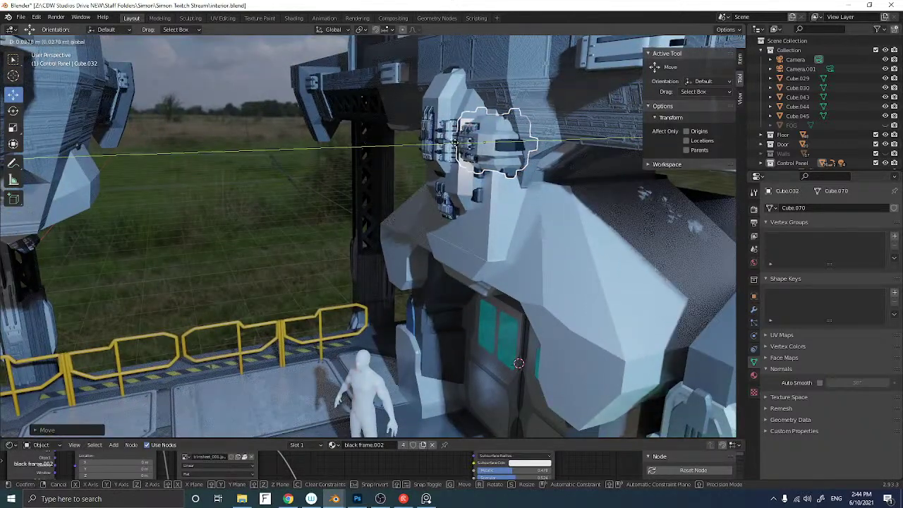
left_click(484, 141)
middle_click_drag(484, 141, 448, 139)
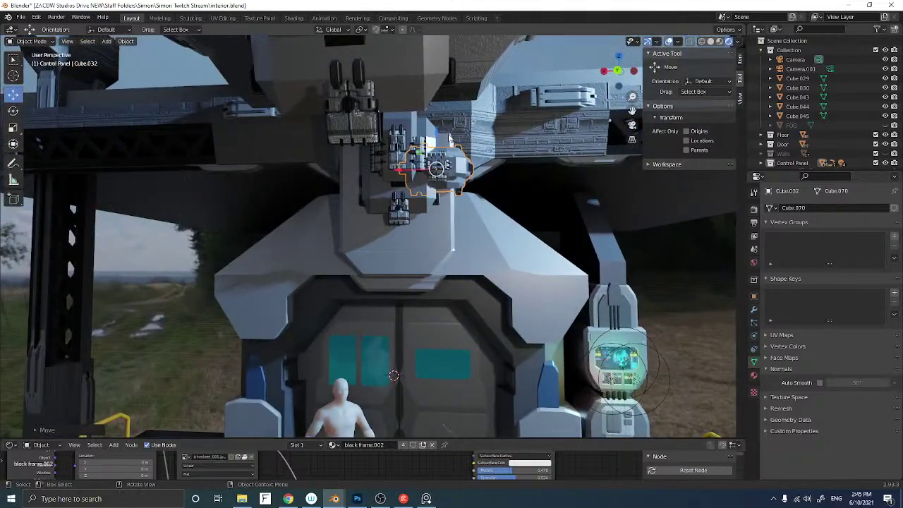
Hide the ceiling beams and the middle-beam unit that block the rear units in the back view
left_click(618, 71)
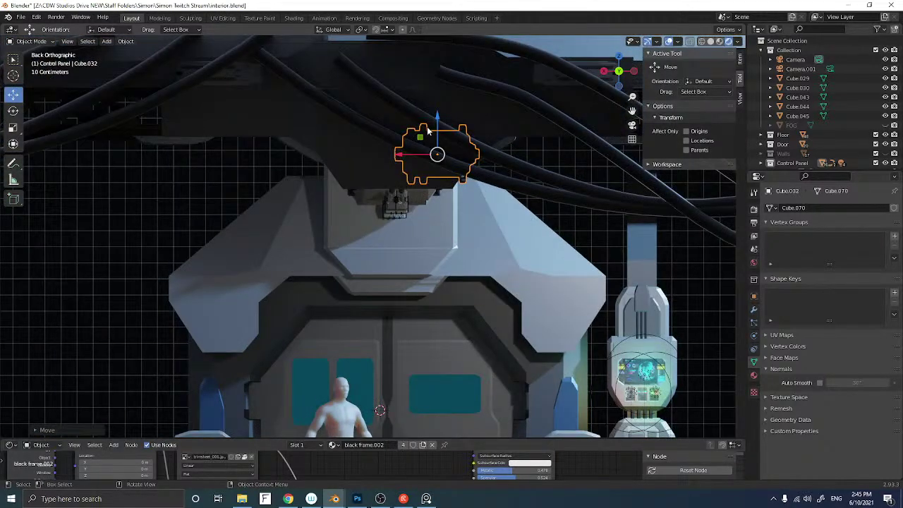
left_click(348, 154)
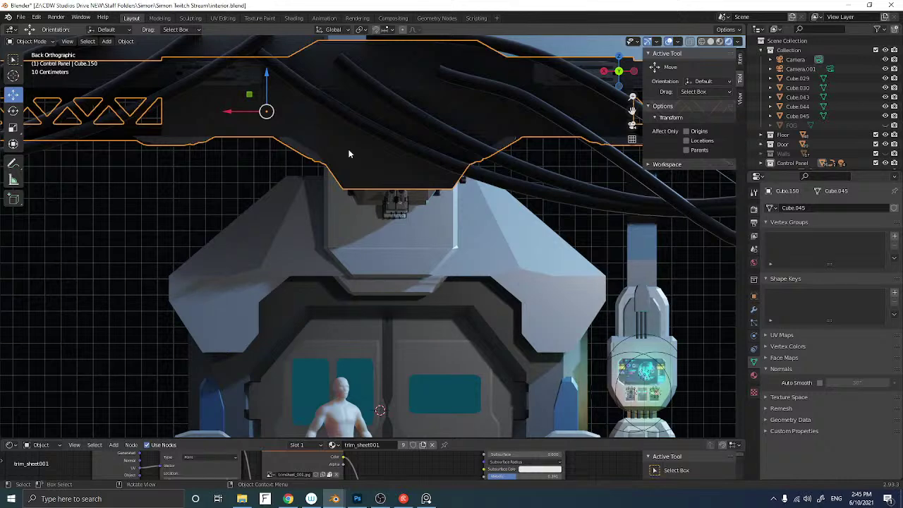
key("h")
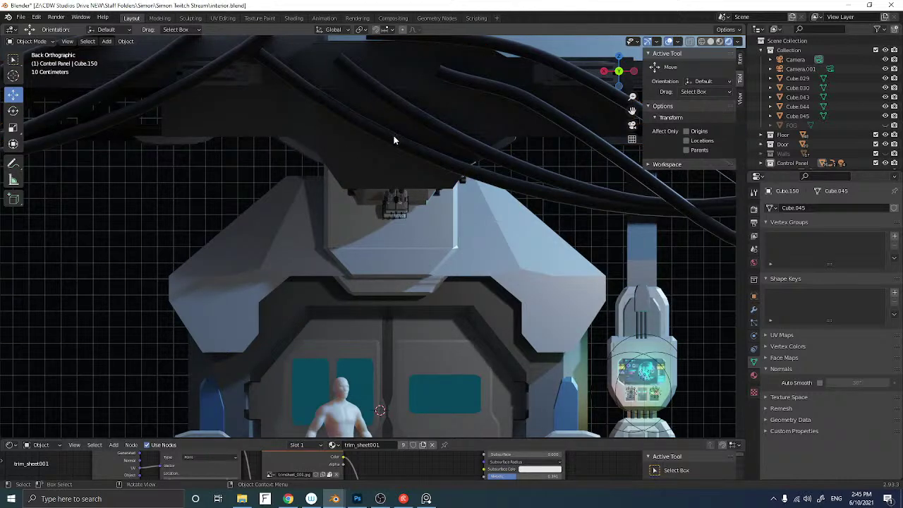
left_click(389, 139)
key("h")
left_click(378, 142)
key("h")
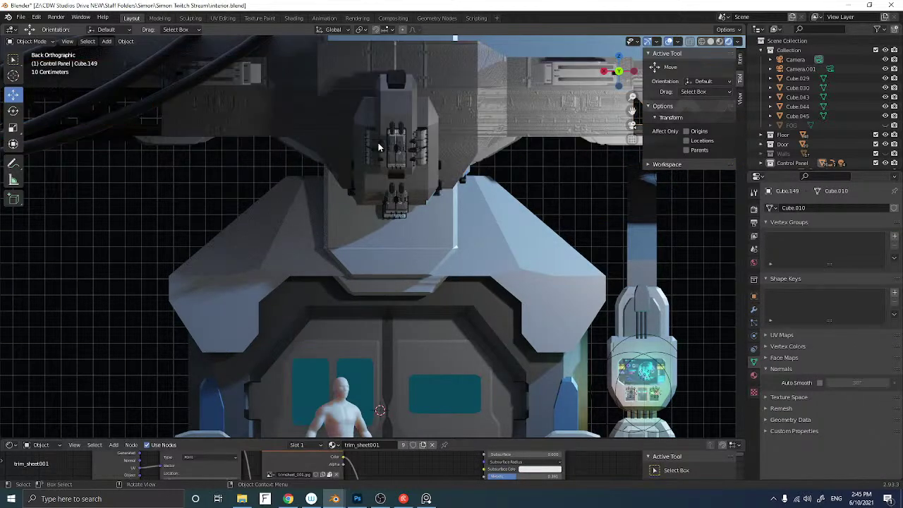
left_click(390, 145)
left_click(414, 140)
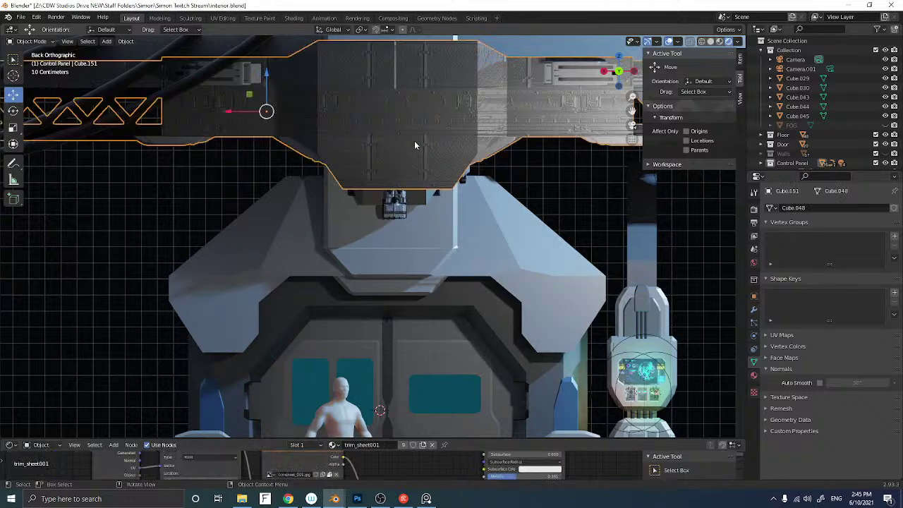
key("h")
Duplicate the small rotated unit and move the copy along X to the opposite side of the central unit
left_click(445, 156)
key("shift+d")
right_click(439, 155)
left_click_drag(418, 156, 329, 145)
left_click(329, 145)
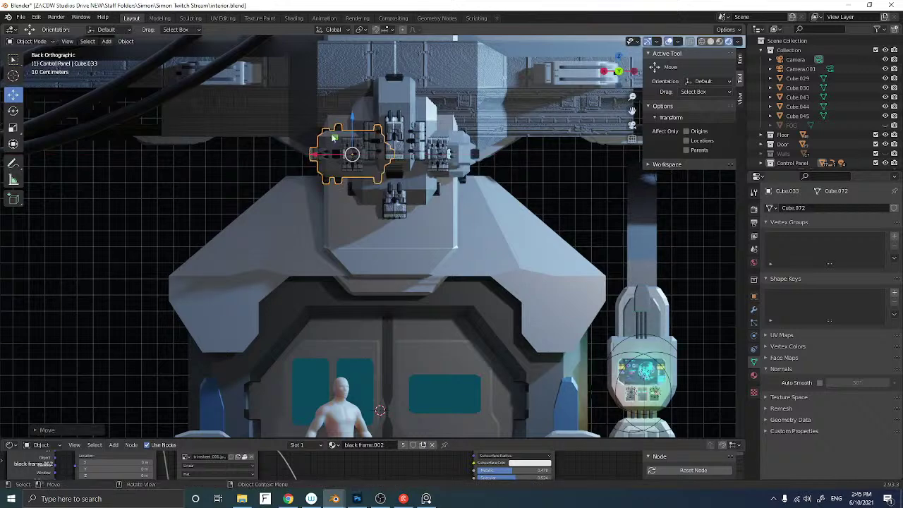
Mirror the copied side unit along X and shift it about 0.006 m along X
key("ctrl+m")
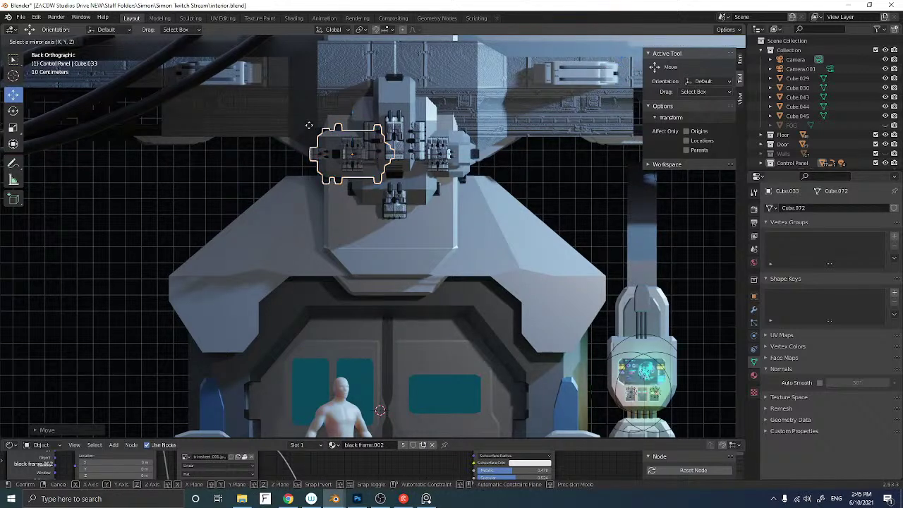
key("x")
left_click(308, 127)
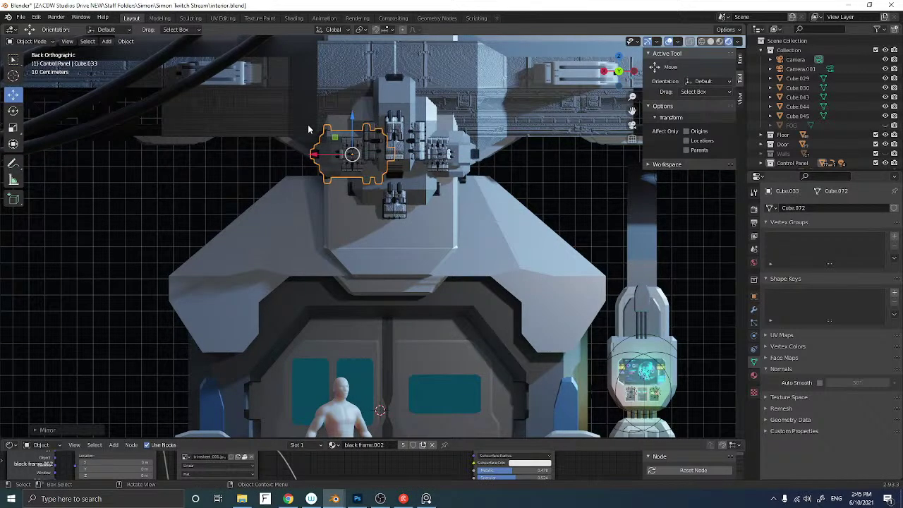
key("g")
key("x")
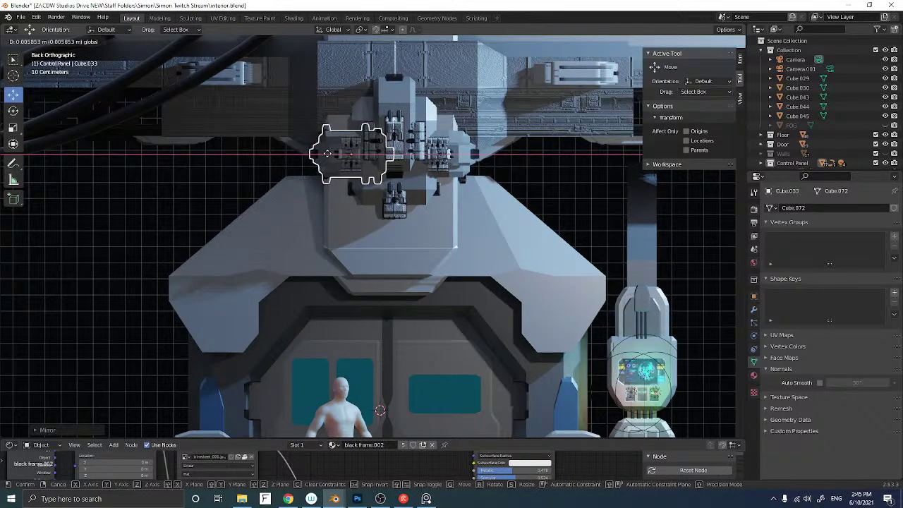
left_click(327, 153)
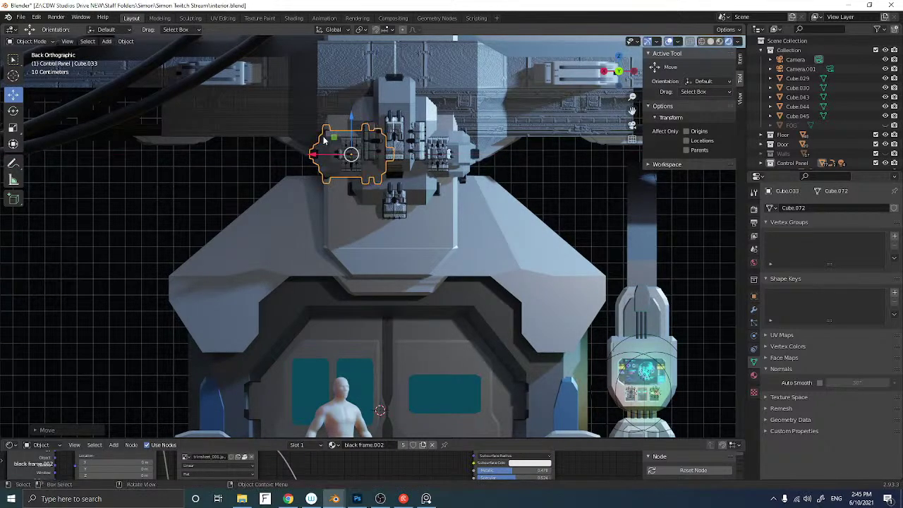
Duplicate the central rear unit and lower the copy to just above the door
left_click(274, 170)
middle_click_drag(292, 169, 189, 177)
scroll(282, 174, "down", 1)
scroll(278, 177, "up", 2)
middle_click_drag(279, 177, 362, 169)
left_click(399, 151)
key("shift+d")
left_click_drag(403, 124, 393, 209)
Nudge the lowered duplicate into place against the housing above the door
middle_click_drag(392, 210, 367, 217)
mouse_move(455, 240)
middle_mouse_down()
mouse_move(412, 237)
mouse_move(445, 239)
middle_mouse_up()
scroll(412, 237, "up", 4)
left_click_drag(514, 237, 520, 238)
middle_click_drag(520, 238, 581, 258)
left_click_drag(598, 247, 588, 243)
mouse_move(588, 242)
middle_mouse_down()
mouse_move(621, 236)
mouse_move(601, 233)
middle_mouse_up()
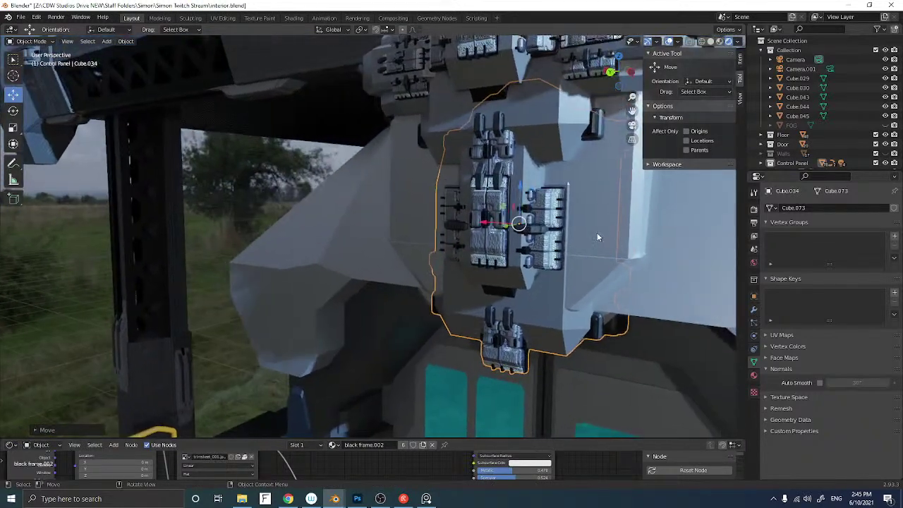
Select the lowered unit's front panel in Edit Mode and open its black frame.002 material nodes in an enlarged node editor
key("Tab")
left_click(493, 200)
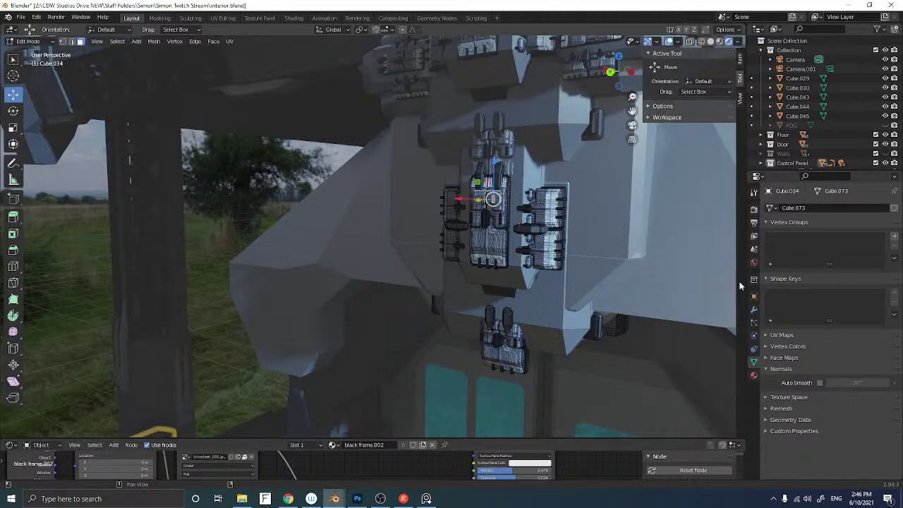
left_click(753, 374)
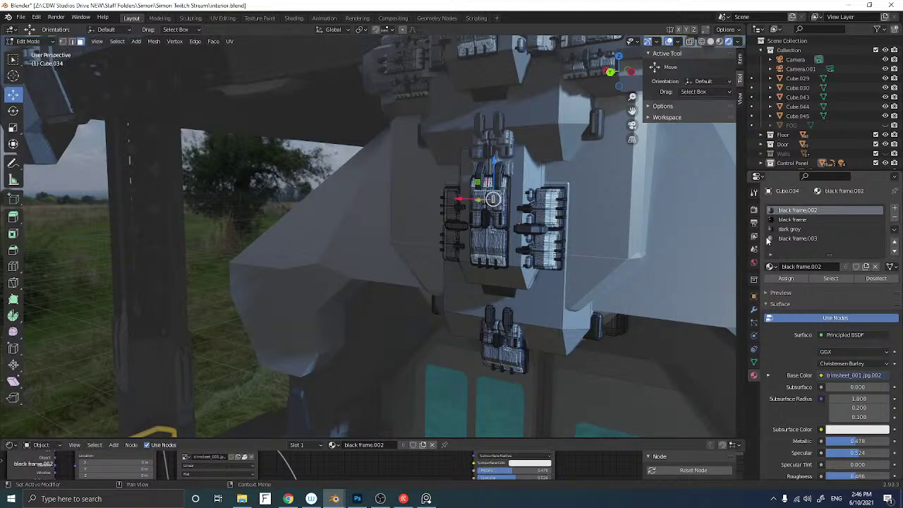
left_click_drag(556, 438, 493, 134)
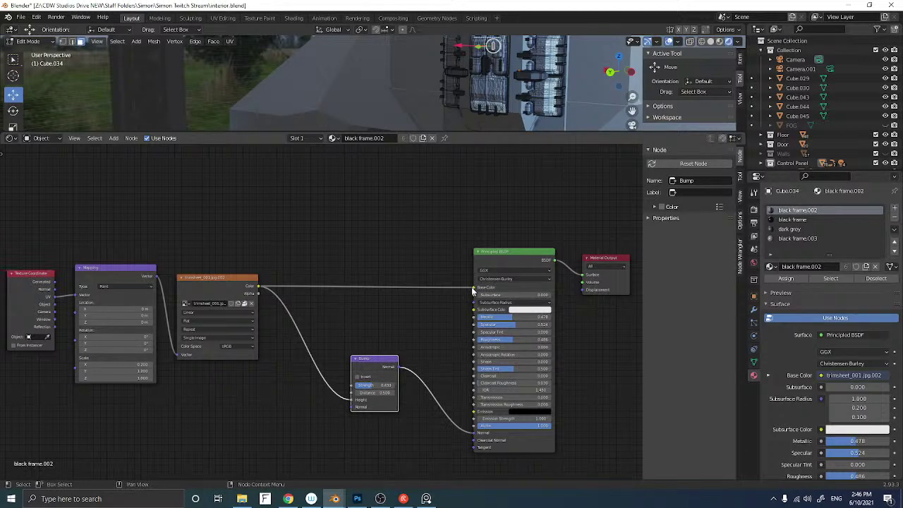
Disconnect the trim sheet texture from Base Color and the Bump node from Normal, leave Edit Mode and inspect the unit
left_click_drag(473, 289, 395, 287)
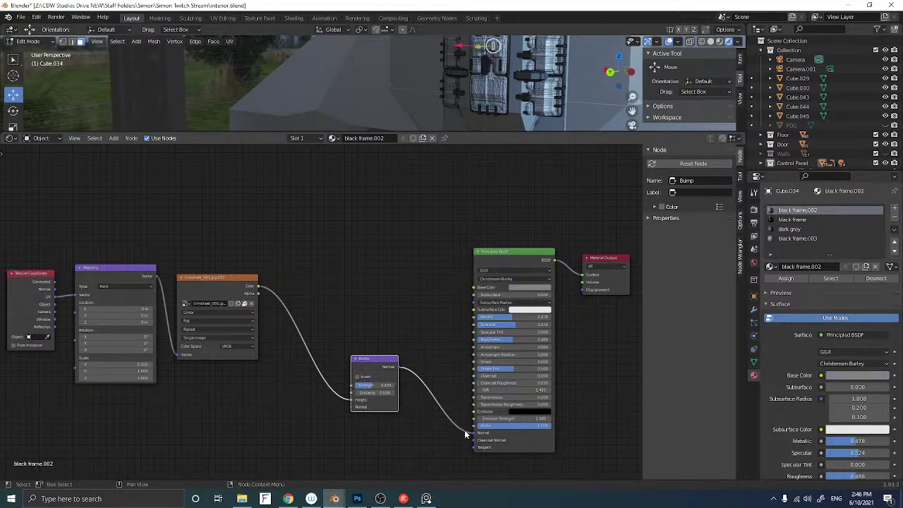
left_click_drag(471, 436, 434, 408)
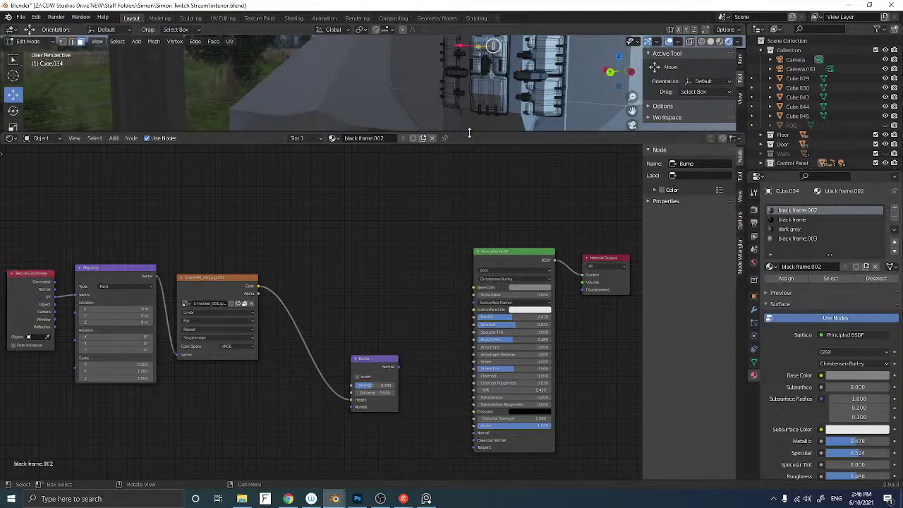
left_click_drag(470, 133, 476, 389)
key("Tab")
middle_click_drag(440, 247, 418, 264)
scroll(419, 254, "down", 4)
scroll(462, 254, "down", 5)
scroll(434, 258, "down", 5)
scroll(418, 264, "up", 5)
scroll(418, 264, "up", 8)
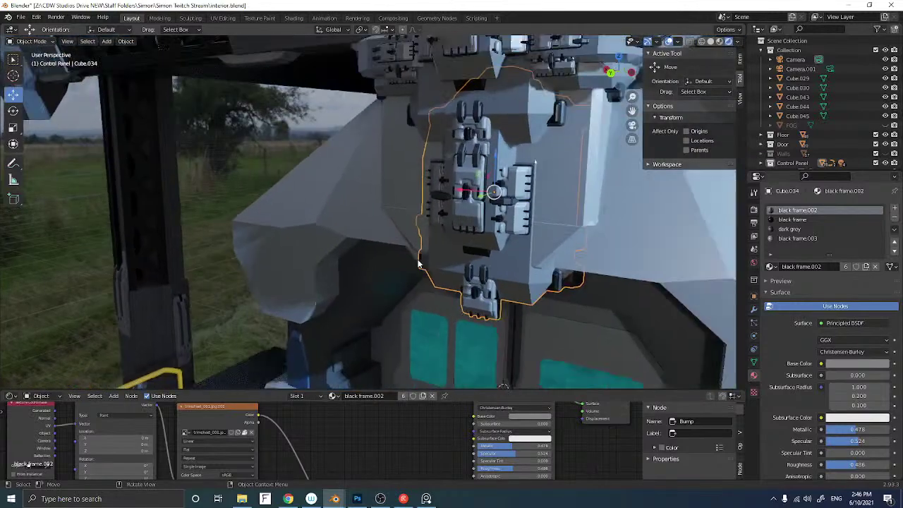
Nudge the lowered unit into position on the housing above the door and check its placement from the front
middle_click_drag(418, 260, 394, 243)
left_click_drag(459, 213, 470, 205)
middle_click_drag(470, 205, 500, 215)
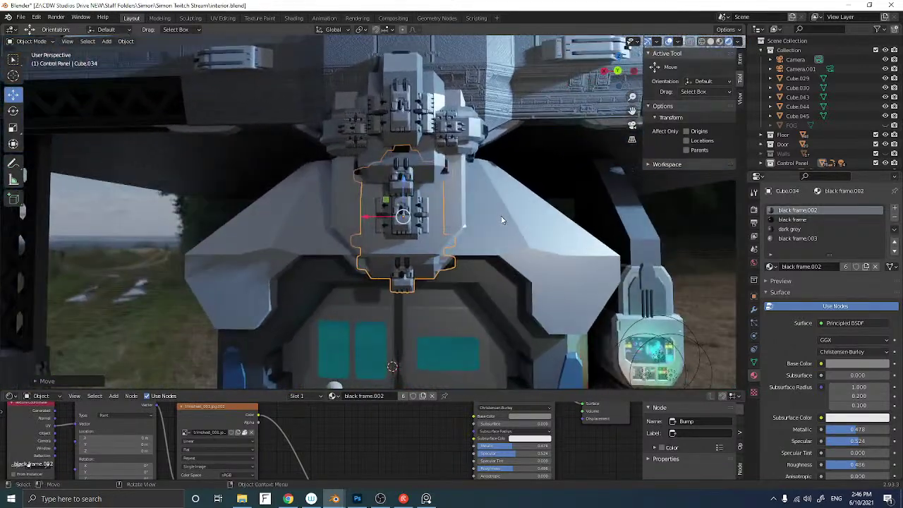
scroll(487, 219, "down", 2)
scroll(487, 219, "down", 1)
scroll(488, 219, "up", 1)
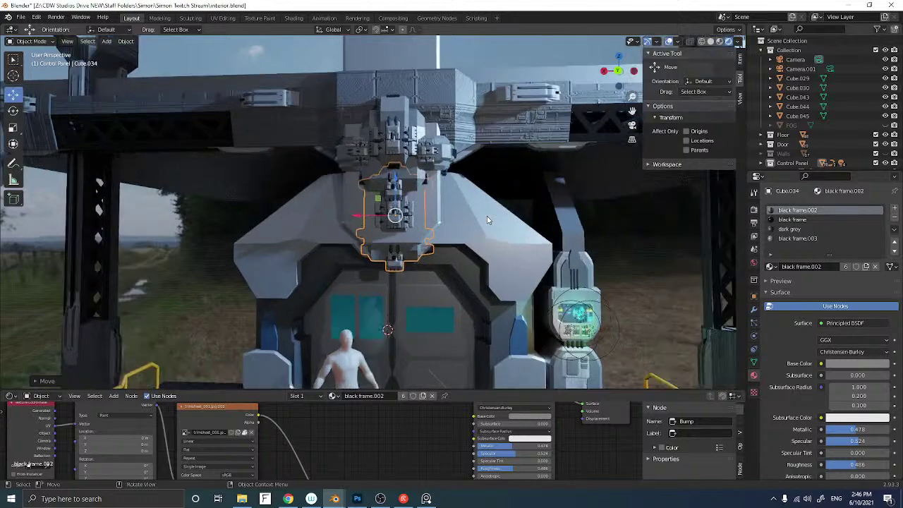
scroll(487, 219, "up", 2)
scroll(487, 219, "down", 2)
scroll(488, 219, "down", 2)
scroll(486, 217, "up", 4)
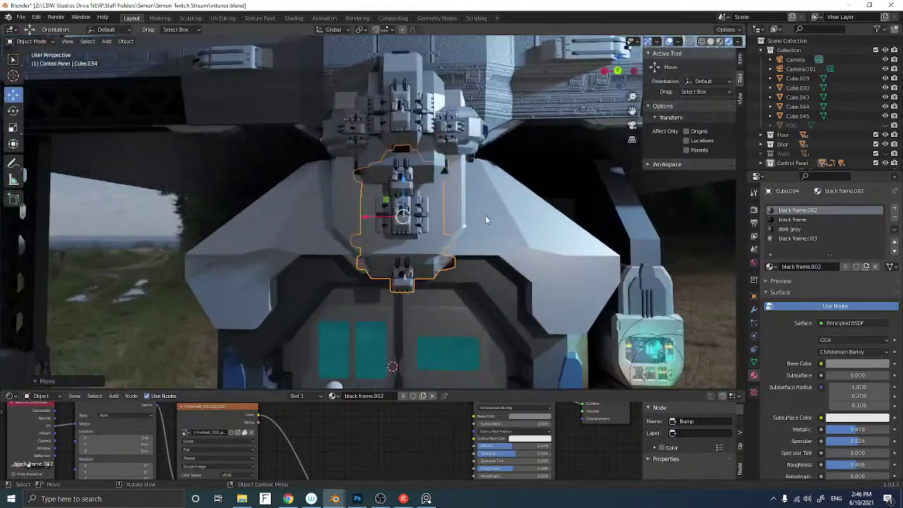
scroll(403, 197, "down", 3)
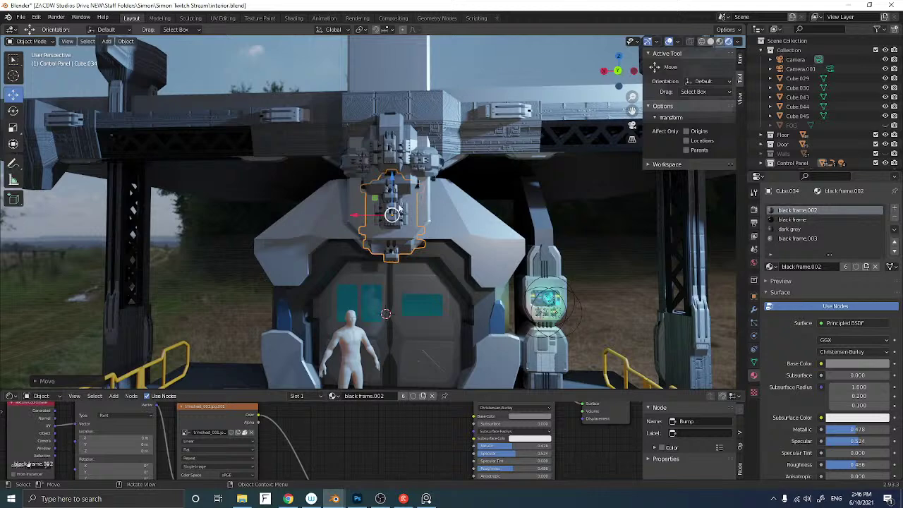
scroll(439, 212, "down", 3)
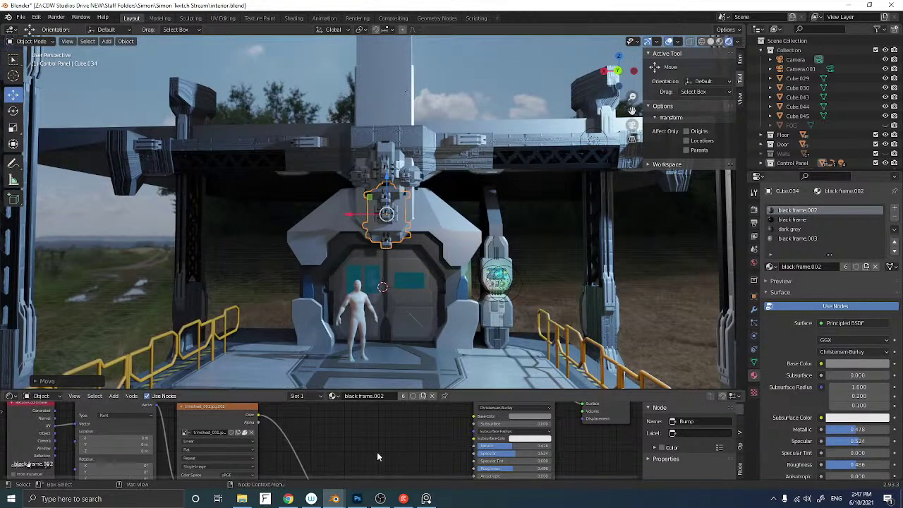
Switch to the props.blend window and select the small dark prop beside the large mechanical unit
mouse_move(338, 500)
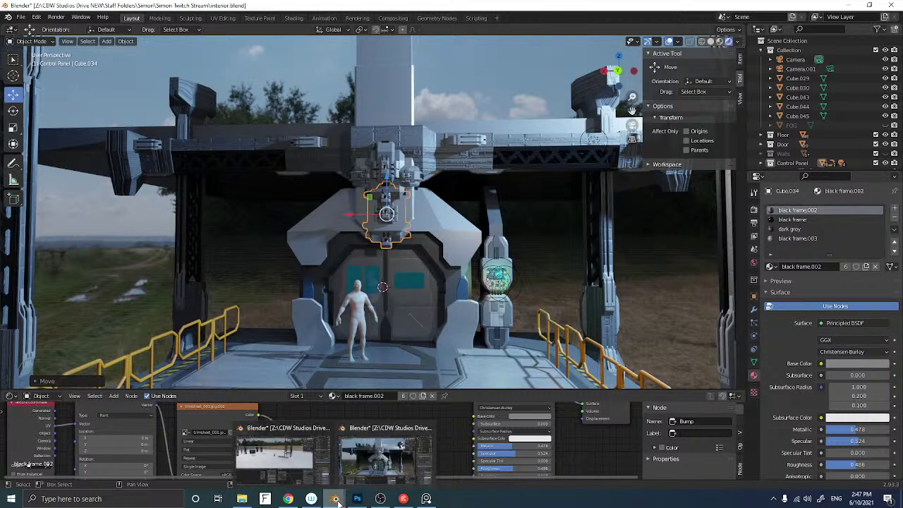
left_click(282, 455)
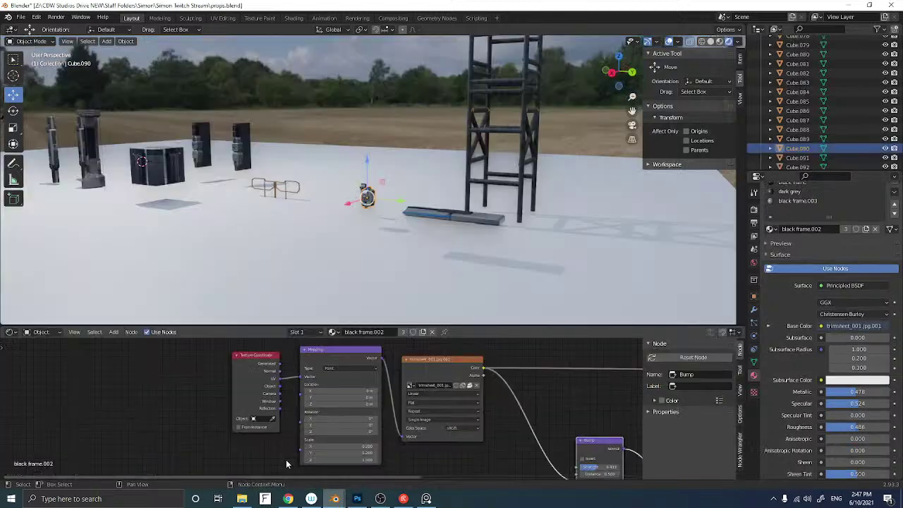
left_click(355, 173)
scroll(368, 178, "up", 10)
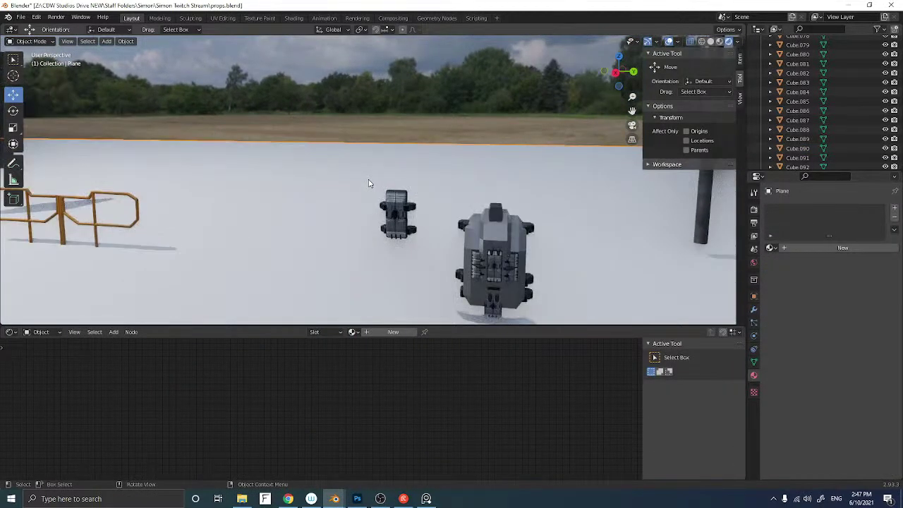
left_click(393, 213)
scroll(385, 210, "up", 6)
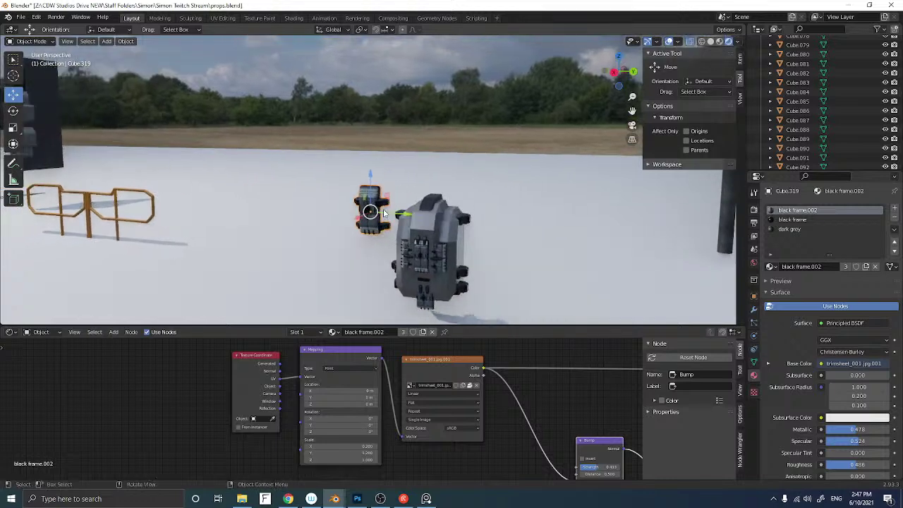
scroll(383, 210, "down", 3)
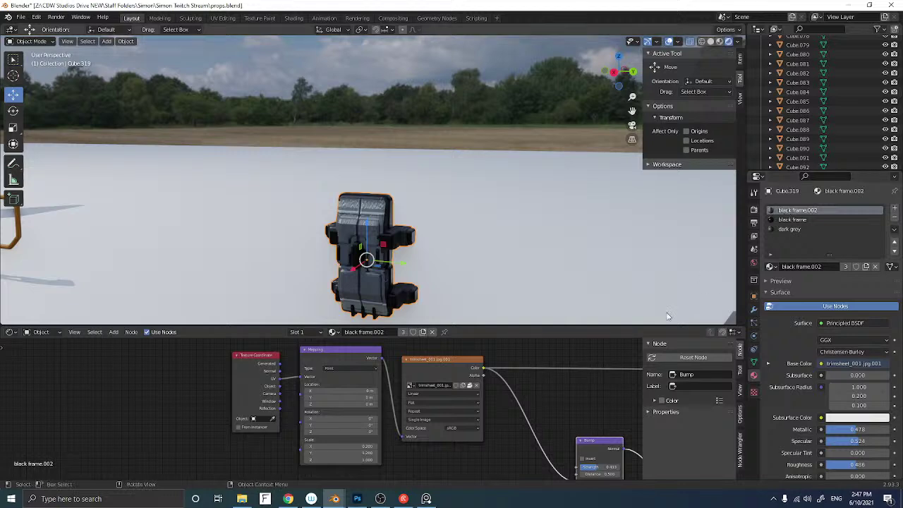
Disconnect the Bump node and the trim sheet texture from the Principled BSDF in the prop's black frame.002 material
scroll(527, 426, "down", 2)
middle_click_drag(520, 424, 444, 380)
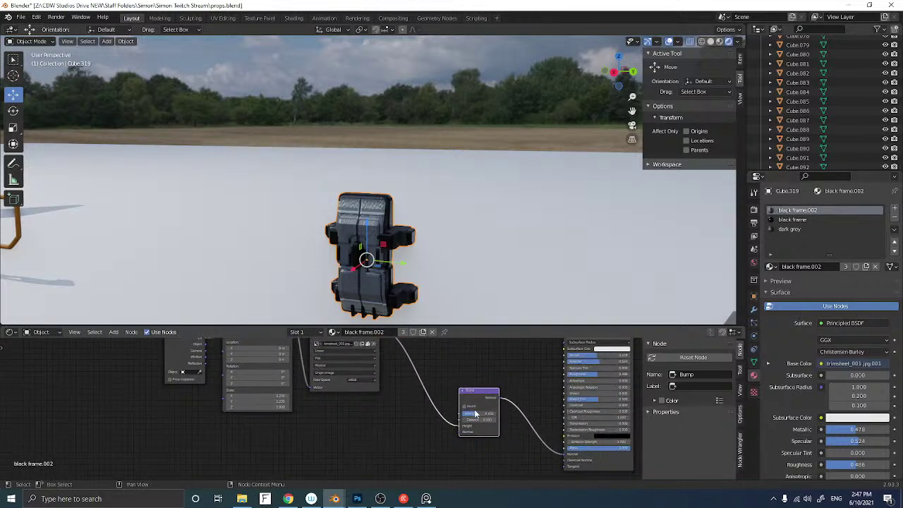
scroll(478, 411, "down", 3)
left_click_drag(512, 444, 482, 443)
left_click_drag(513, 345, 481, 347)
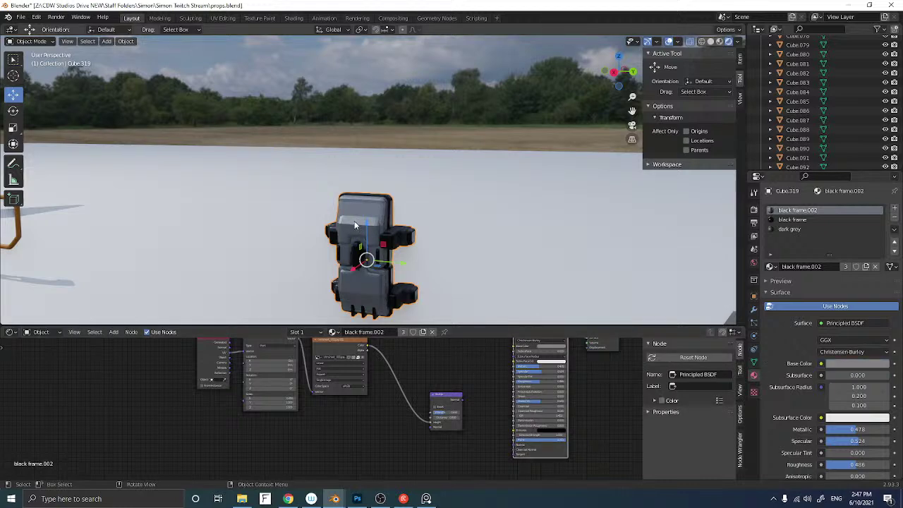
Copy the small prop and paste it into the interior.blend scene
key("ctrl+c")
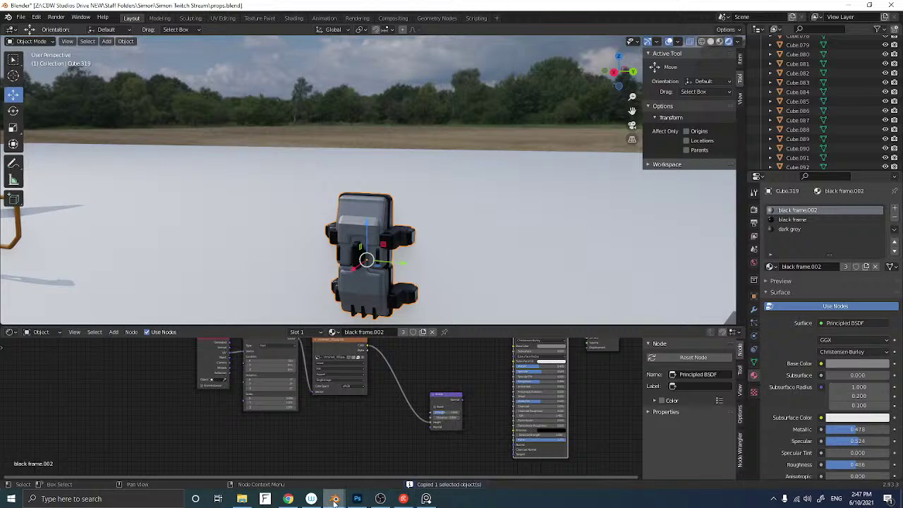
mouse_move(335, 500)
left_click(369, 468)
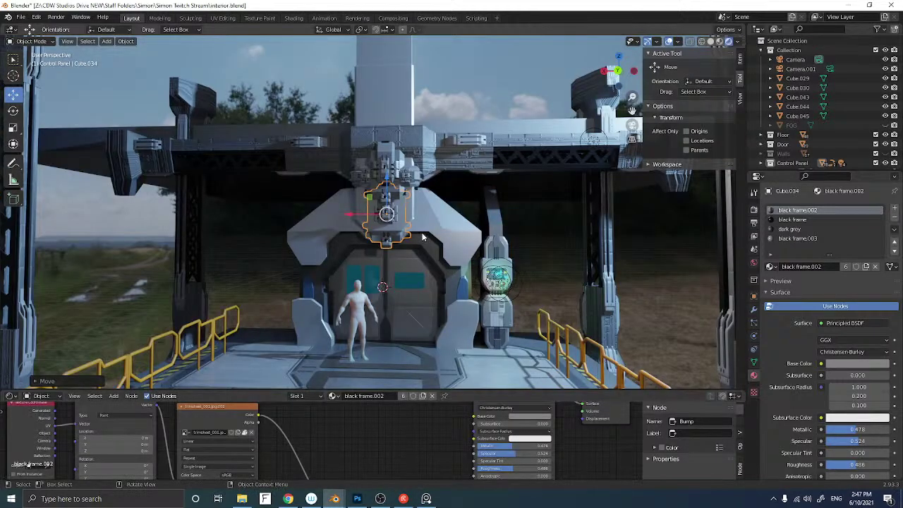
key("ctrl+v")
scroll(423, 235, "down", 8)
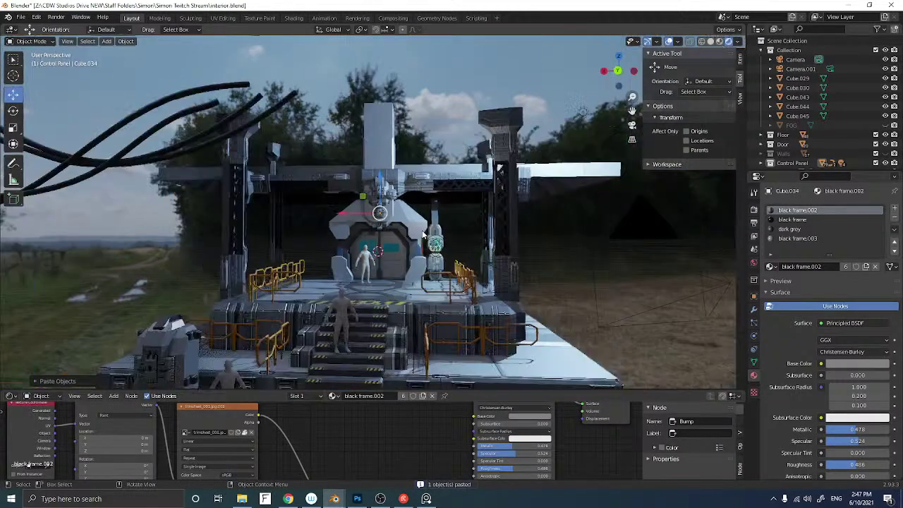
Look around the hangar scene for the pasted prop
middle_click_drag(416, 239, 382, 258)
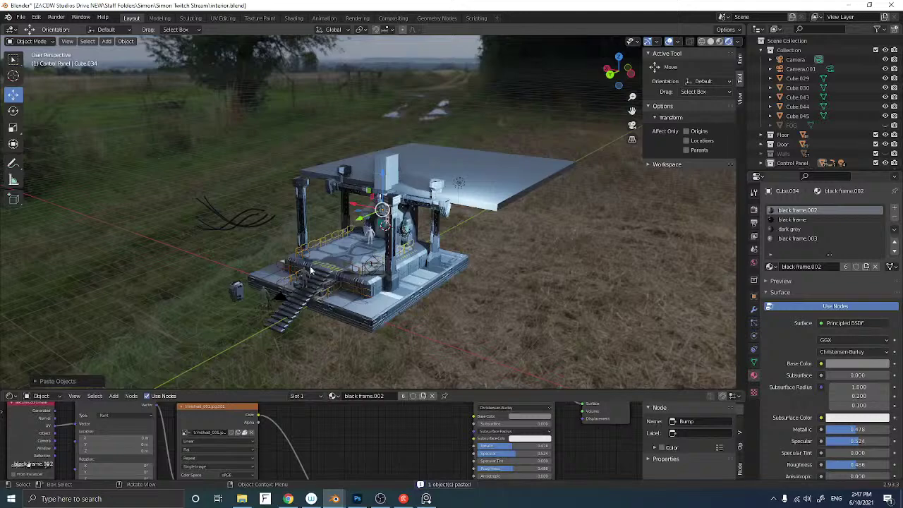
scroll(311, 268, "down", 2)
scroll(313, 263, "up", 10)
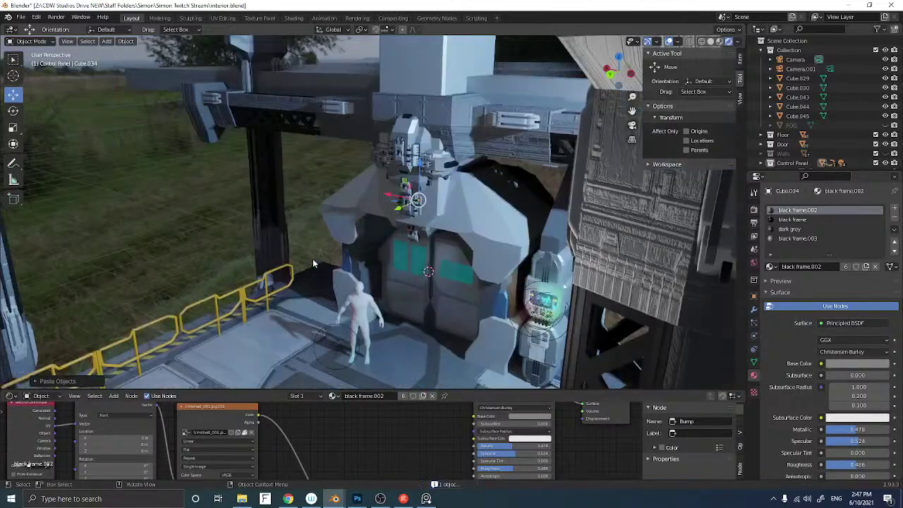
scroll(313, 258, "up", 2)
left_click_drag(427, 189, 432, 201)
mouse_move(432, 201)
middle_mouse_down()
mouse_move(417, 210)
mouse_move(431, 212)
middle_mouse_up()
scroll(417, 212, "down", 3)
scroll(417, 211, "down", 8)
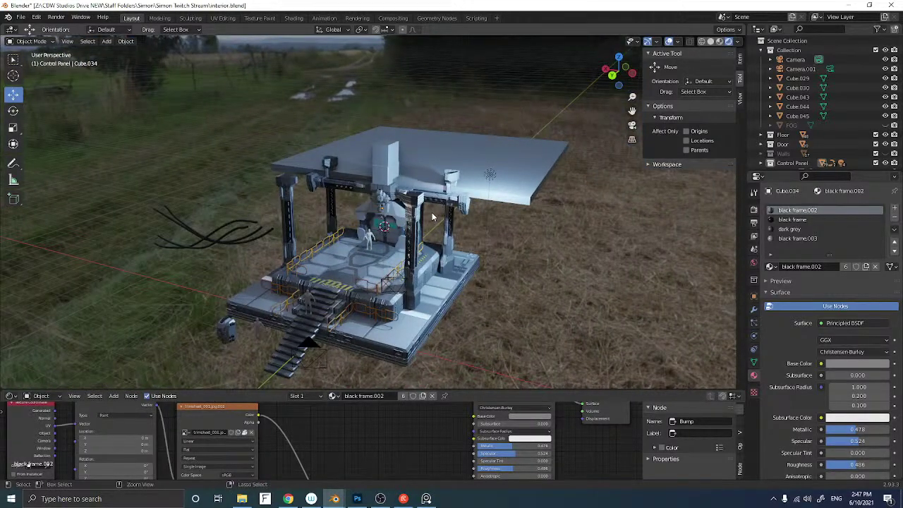
scroll(416, 217, "up", 5)
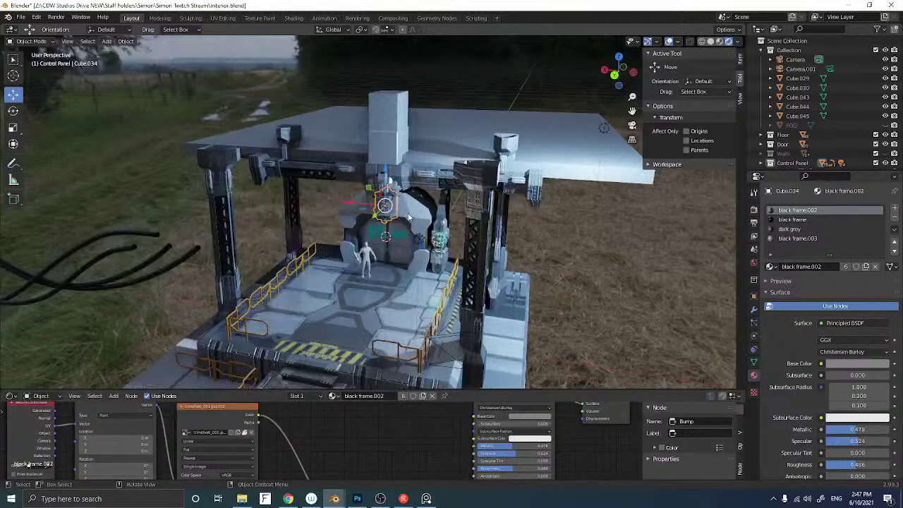
scroll(408, 218, "up", 3)
Place the 3D cursor beside the housing above the door and paste the copied prop again
right_click(356, 211, "shift")
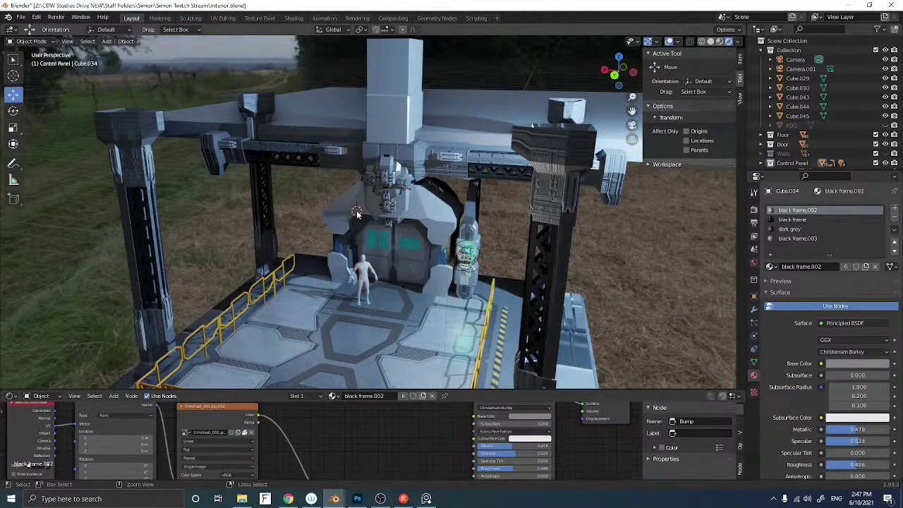
key("ctrl+v")
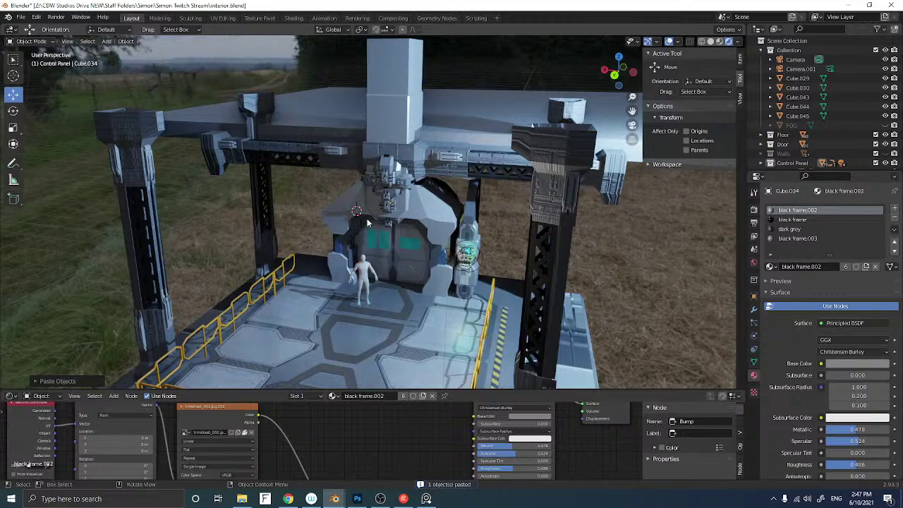
scroll(381, 223, "down", 8)
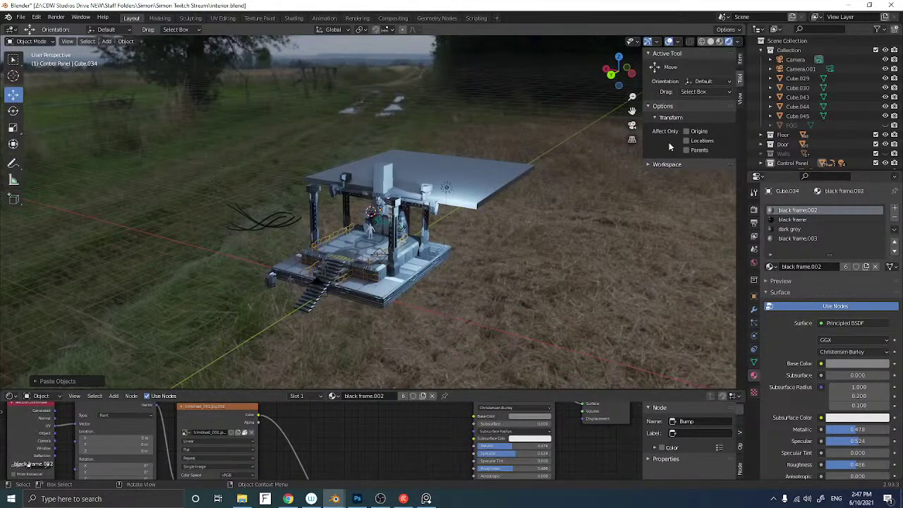
Expand the Control Panel collection and select the pasted prop Cube.319 in it
scroll(828, 141, "down", 4)
scroll(827, 151, "up", 4)
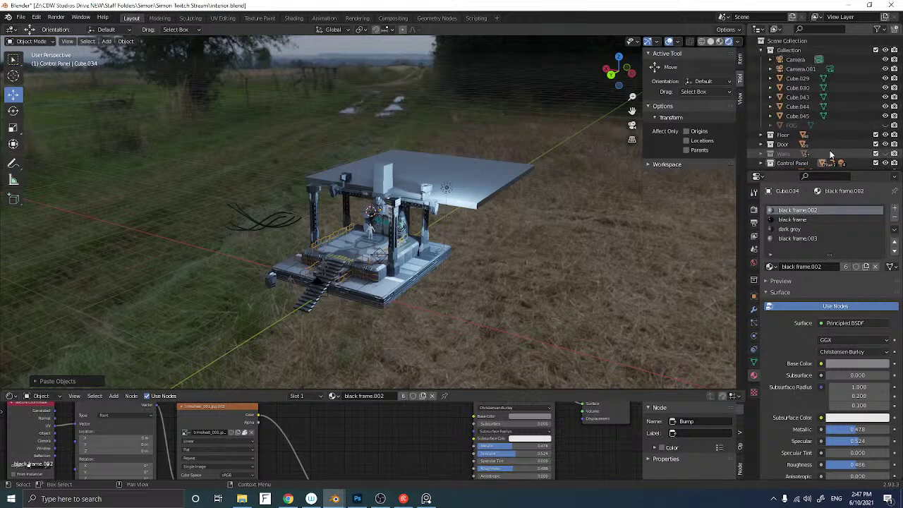
scroll(822, 162, "down", 4)
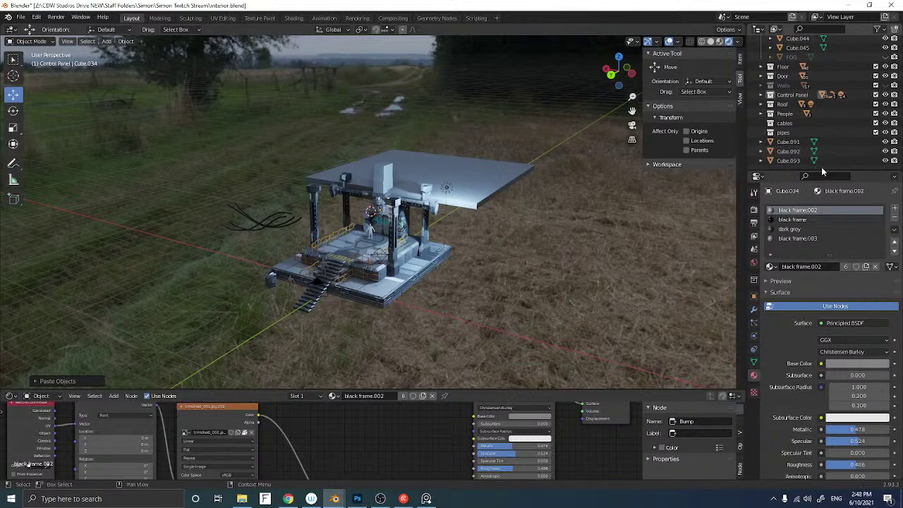
left_click(761, 94)
scroll(772, 102, "down", 4)
scroll(778, 104, "down", 4)
scroll(794, 110, "down", 10)
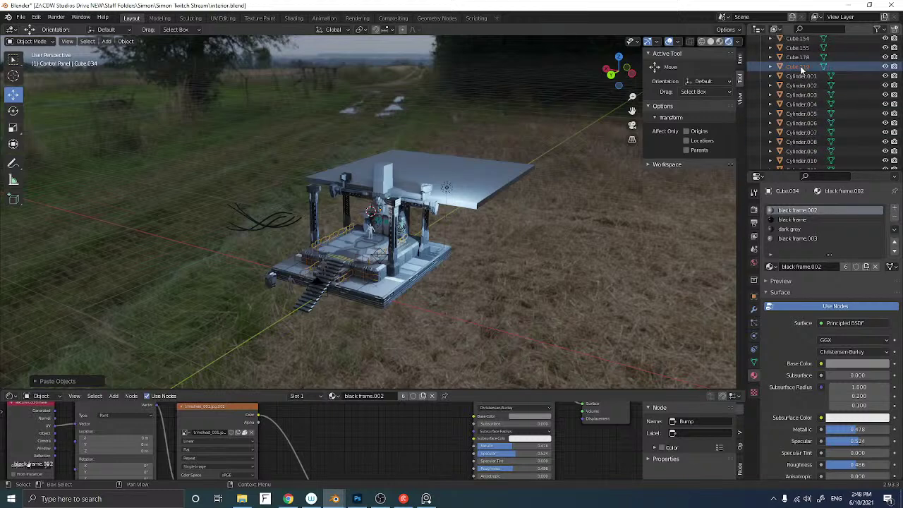
left_click(800, 66)
scroll(445, 147, "down", 4)
scroll(445, 146, "down", 3)
scroll(445, 146, "up", 3)
scroll(188, 251, "up", 4)
scroll(176, 264, "down", 2)
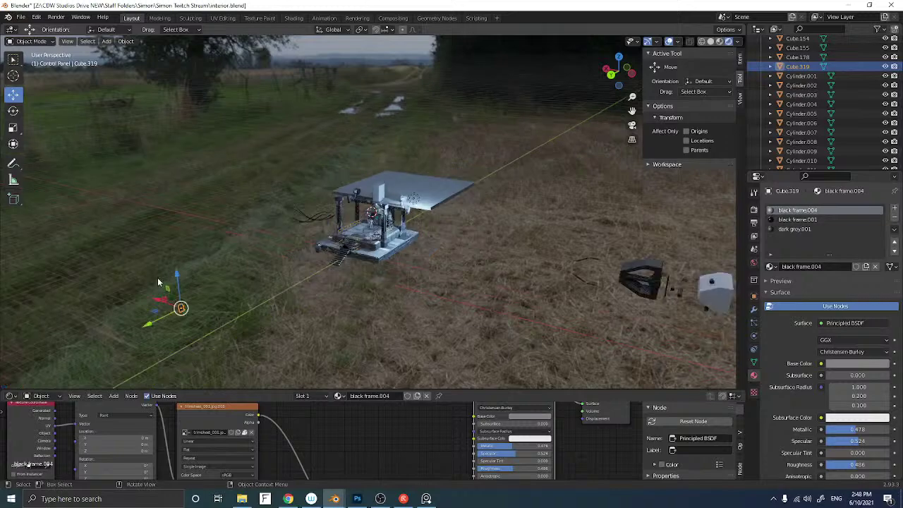
Move the pasted prop from outside the hangar onto the front of the deck
left_click_drag(160, 319, 301, 253)
scroll(302, 252, "up", 8)
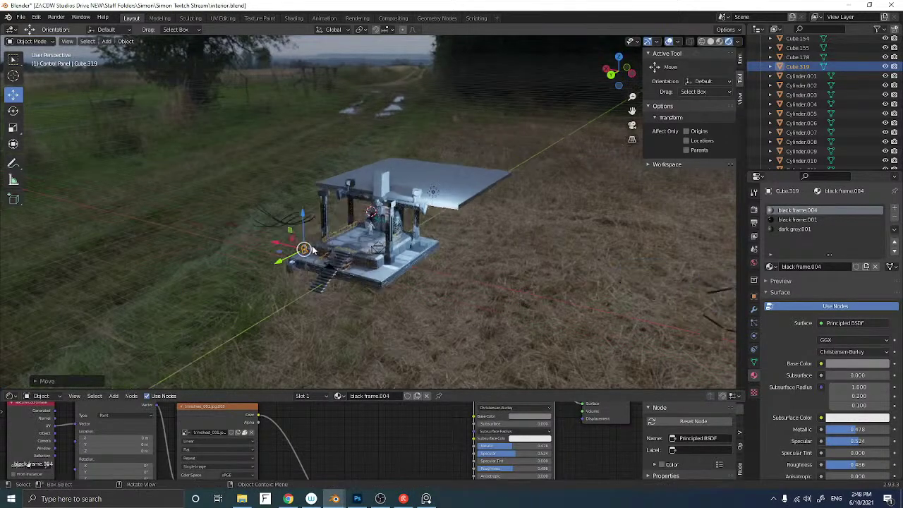
middle_click_drag(183, 339, 294, 296)
left_click_drag(233, 343, 413, 267)
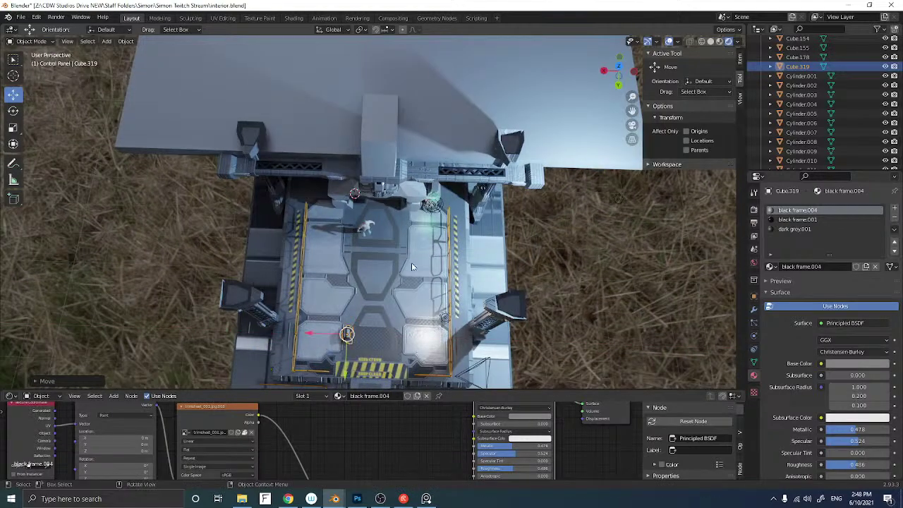
Rotate the prop by -90° in the top view
left_click(618, 68)
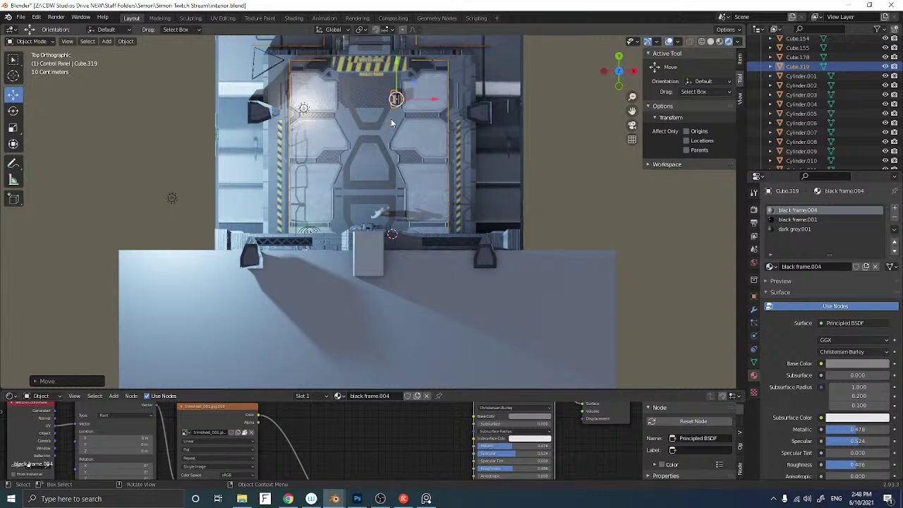
type("r90")
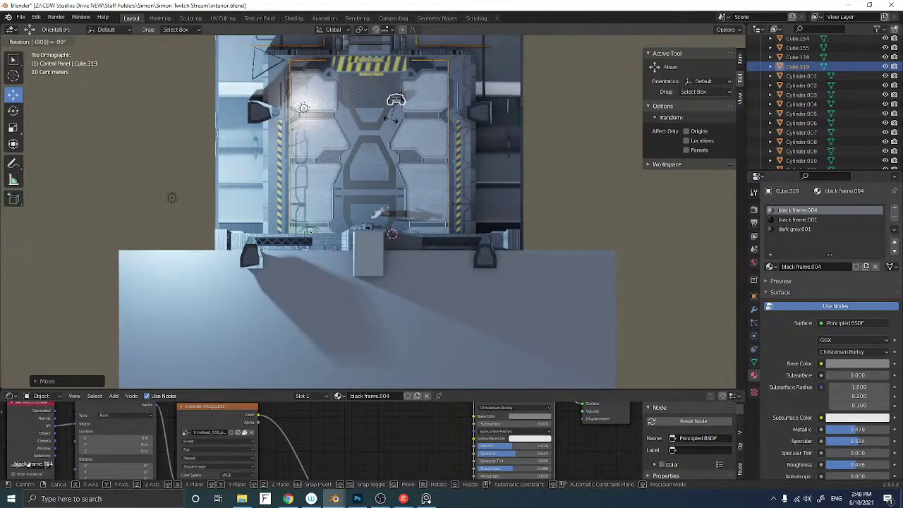
key("Return")
middle_click_drag(378, 121, 362, 176)
Raise the prop above the deck and move it along the Y axis towards the door
scroll(356, 185, "up", 3)
middle_click_drag(320, 234, 383, 105, "shift")
left_click_drag(326, 265, 320, 219)
middle_click_drag(321, 219, 372, 182)
mouse_move(318, 184)
middle_mouse_down()
mouse_move(249, 201)
mouse_move(302, 198)
mouse_move(325, 175)
middle_mouse_up()
key("g")
key("y")
left_click(446, 141)
mouse_move(446, 141)
middle_mouse_down()
mouse_move(459, 134)
mouse_move(441, 153)
middle_mouse_up()
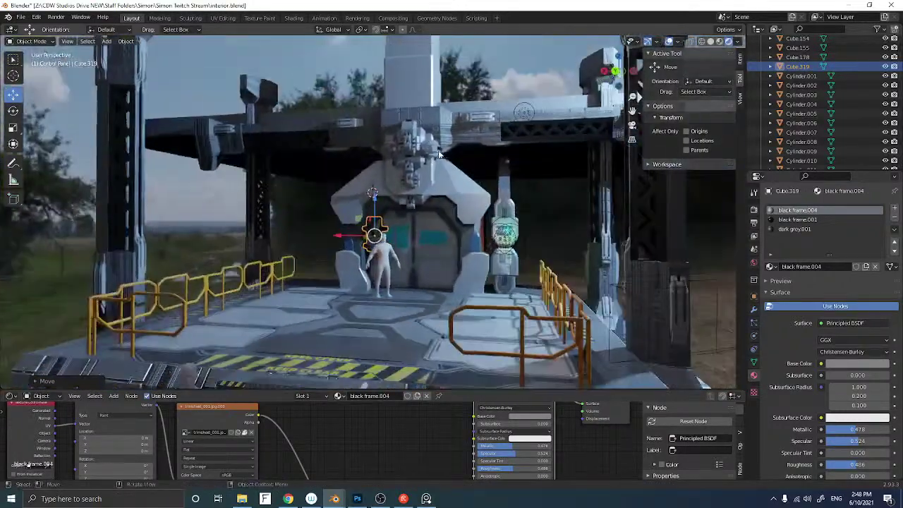
Raise the prop to the housing above the door and shift it along the X axis towards the central unit
left_click_drag(373, 199, 373, 195)
left_click_drag(387, 154, 388, 156)
left_click_drag(352, 180, 383, 182)
mouse_move(382, 182)
middle_mouse_down()
mouse_move(361, 186)
mouse_move(403, 172)
mouse_move(393, 168)
middle_mouse_up()
left_click_drag(361, 171, 399, 169)
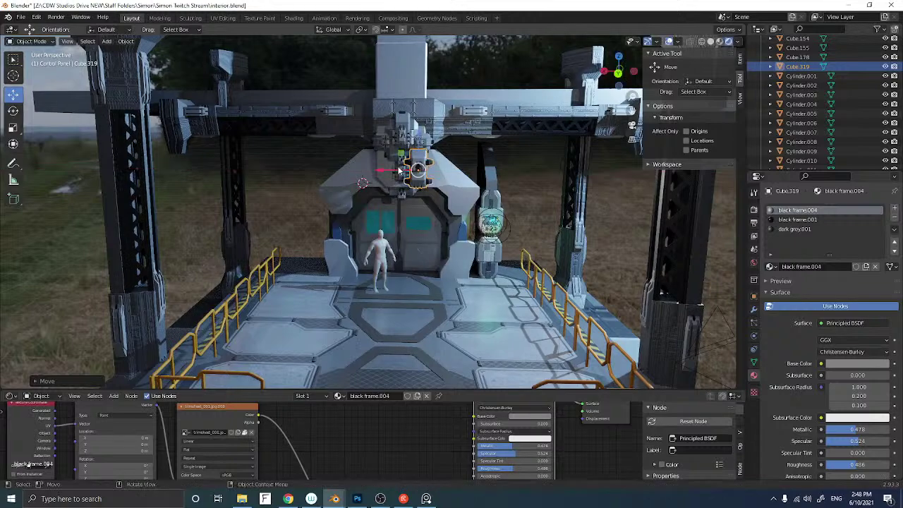
Centre the prop on the housing above the door and adjust its depth to sit against the existing unit
scroll(393, 168, "up", 4)
middle_click_drag(394, 168, 493, 139)
left_click_drag(452, 126, 442, 100)
left_click(615, 75)
scroll(472, 110, "up", 2)
middle_click_drag(451, 106, 469, 118)
left_click_drag(450, 136, 483, 127)
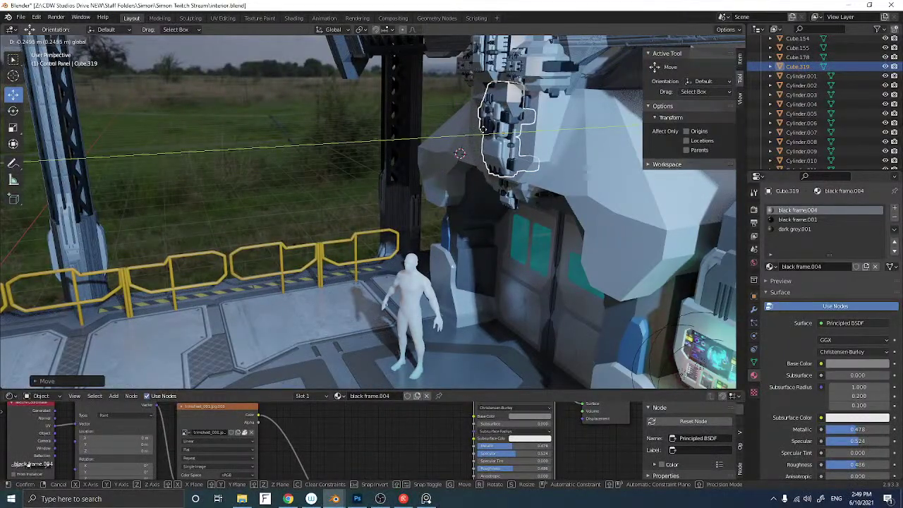
left_click_drag(485, 134, 485, 133)
middle_click_drag(486, 134, 426, 168)
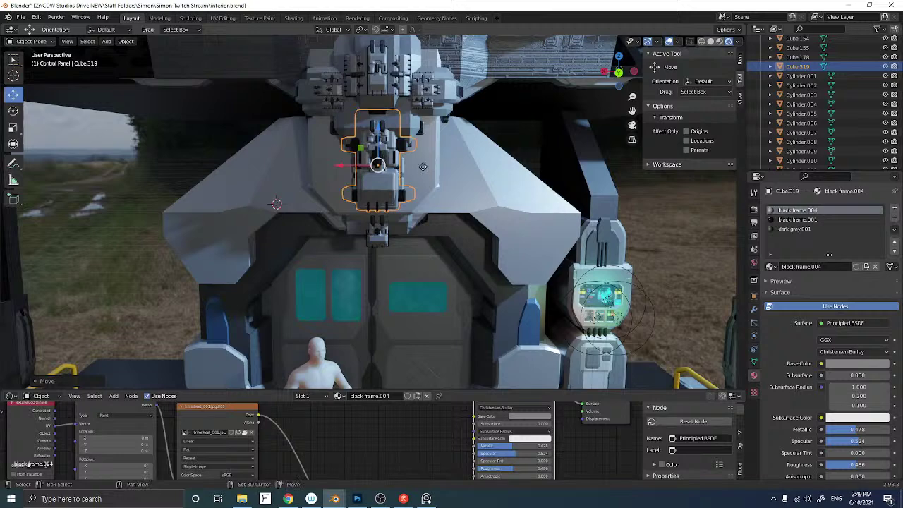
Duplicate the prop above the door, rotate the copy by 90° in the back view and shift it along X beside the original
key("shift+d")
right_click(423, 170)
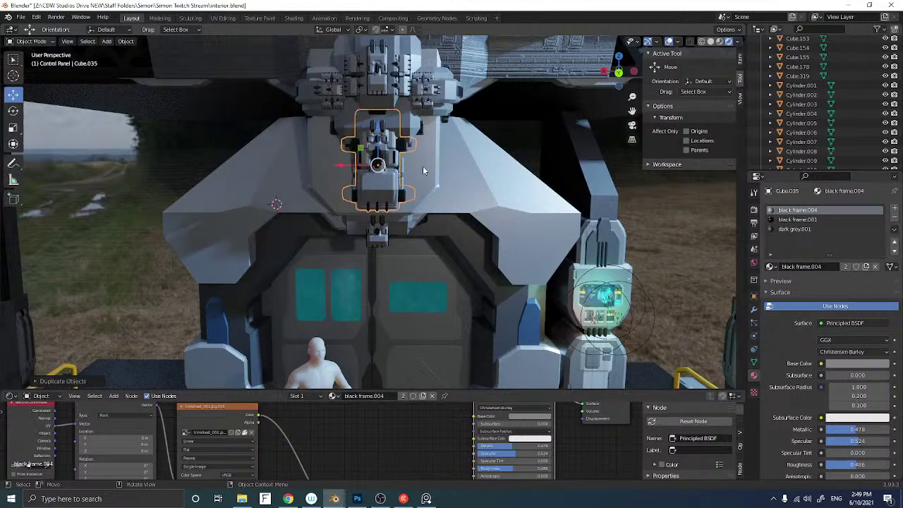
left_click(618, 73)
type("r90")
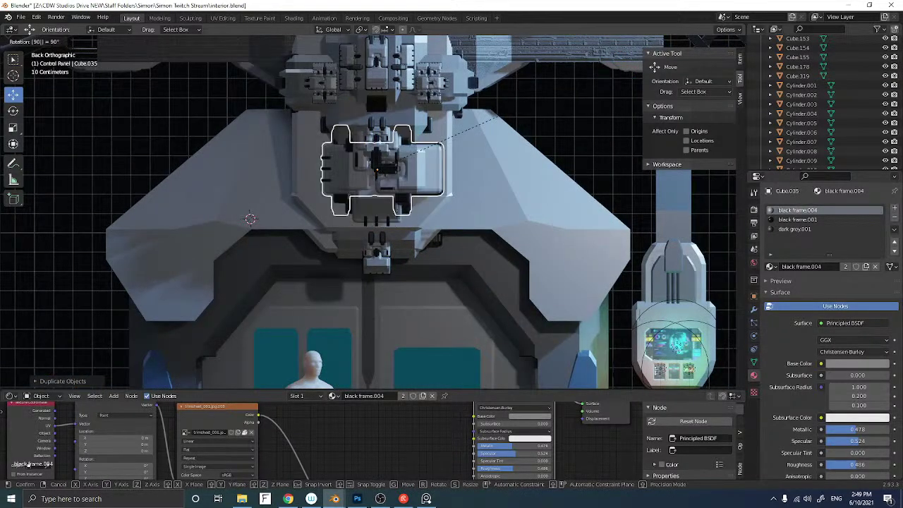
key("Return")
left_click_drag(345, 167, 457, 168)
Push the copy back along the Y axis towards the door frame's sloped face, beside the central housing
middle_click_drag(457, 170, 347, 189)
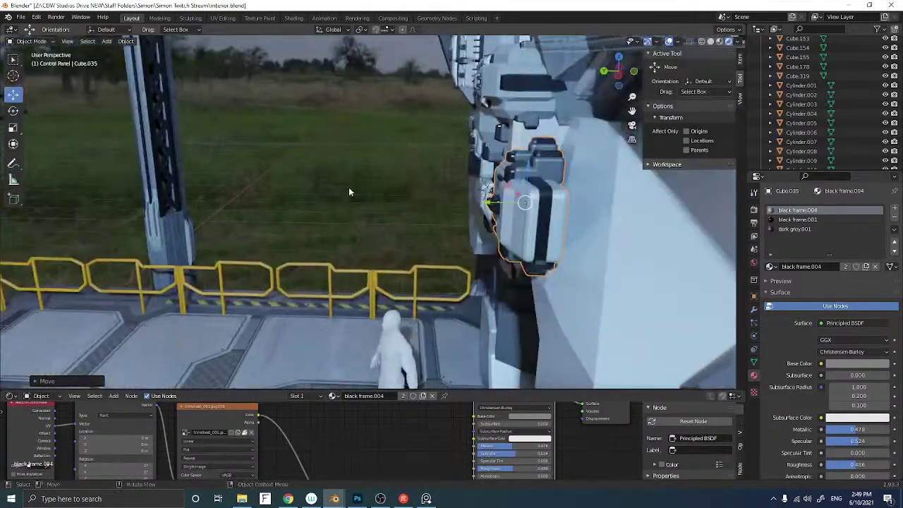
left_click_drag(501, 203, 541, 203)
middle_click_drag(542, 203, 544, 203)
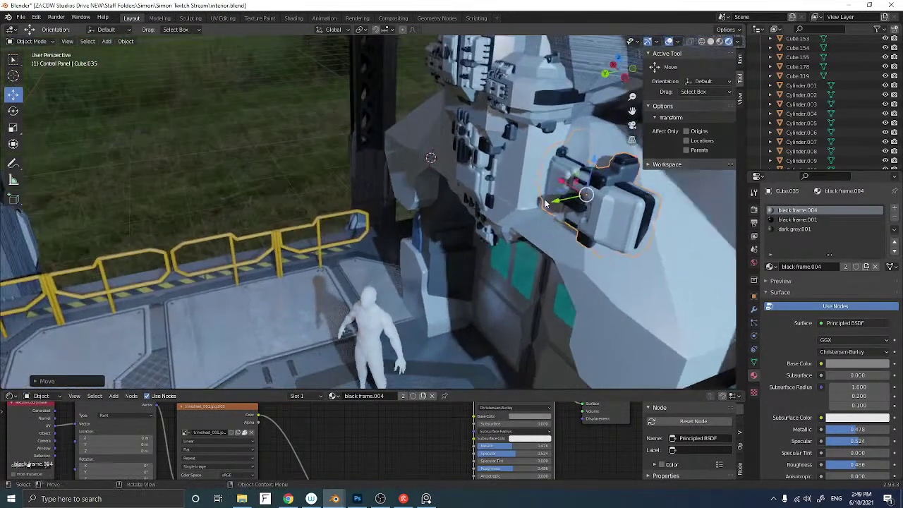
left_click_drag(555, 199, 542, 200)
middle_click_drag(542, 200, 507, 206)
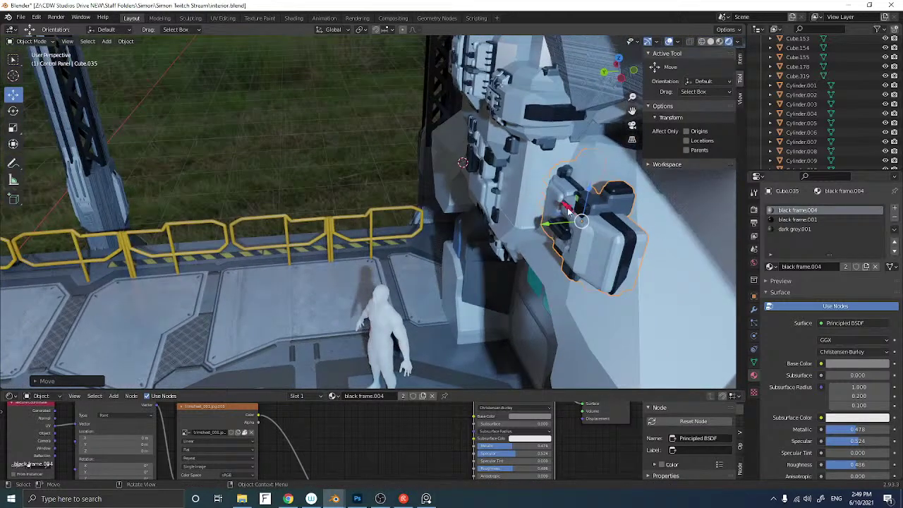
Fine-tune the copy's position along the X axis against the side of the central housing
left_click_drag(569, 209, 552, 206)
middle_click_drag(524, 222, 562, 191)
left_click_drag(564, 184, 556, 189)
middle_click_drag(556, 189, 502, 182)
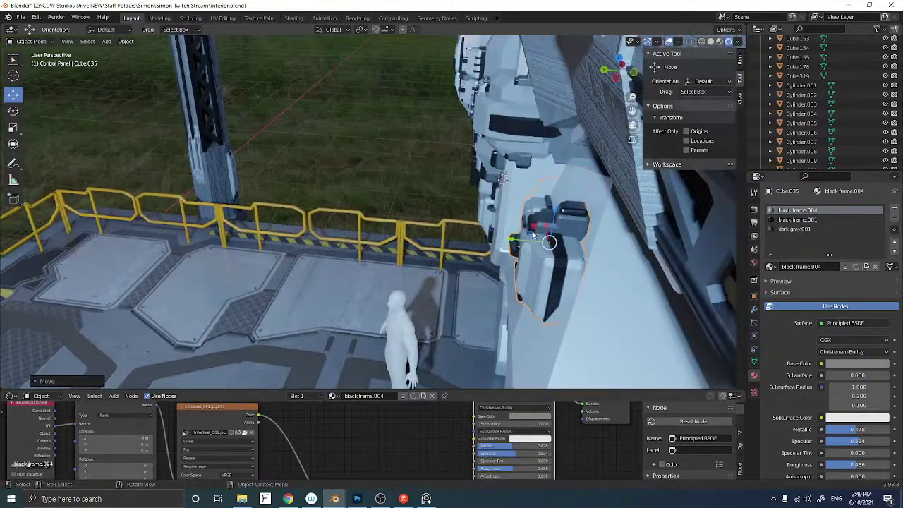
middle_click_drag(529, 243, 524, 227)
Try to tilt the copy in the side view to follow the slope of the door frame
left_click(615, 75)
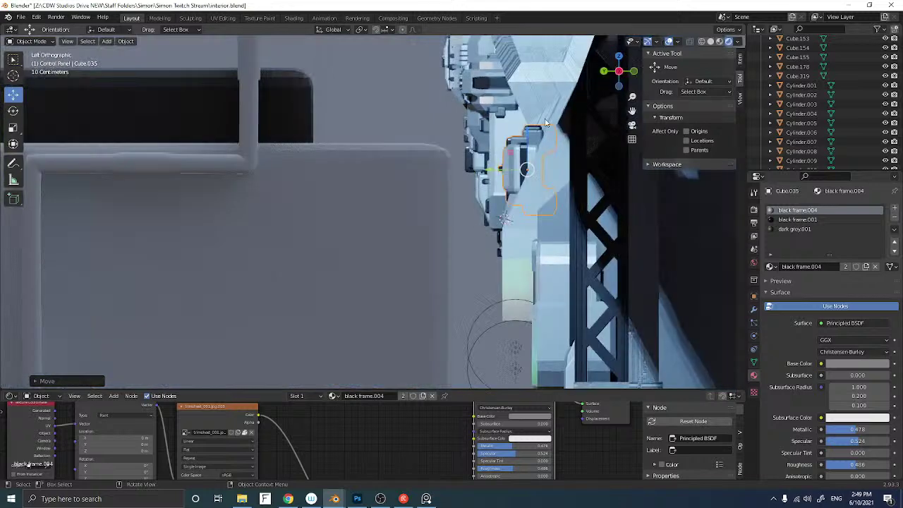
key("r")
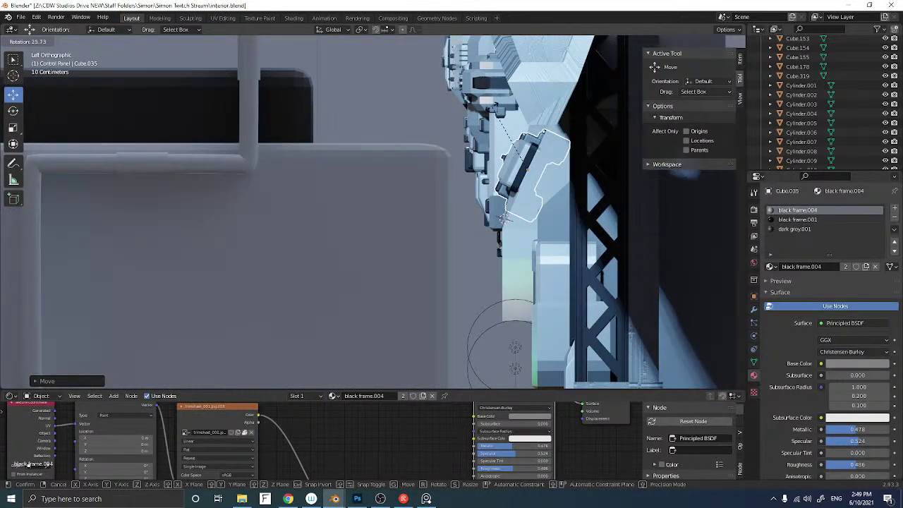
left_click(534, 159)
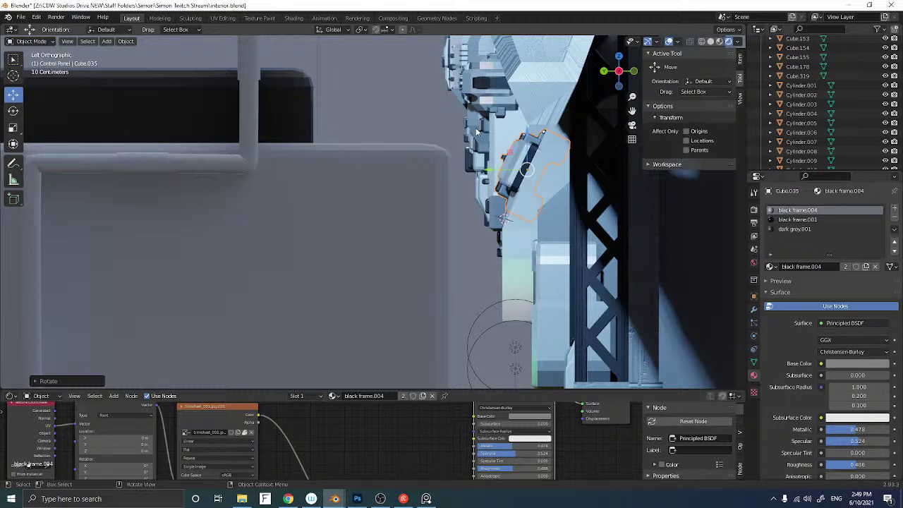
key("r")
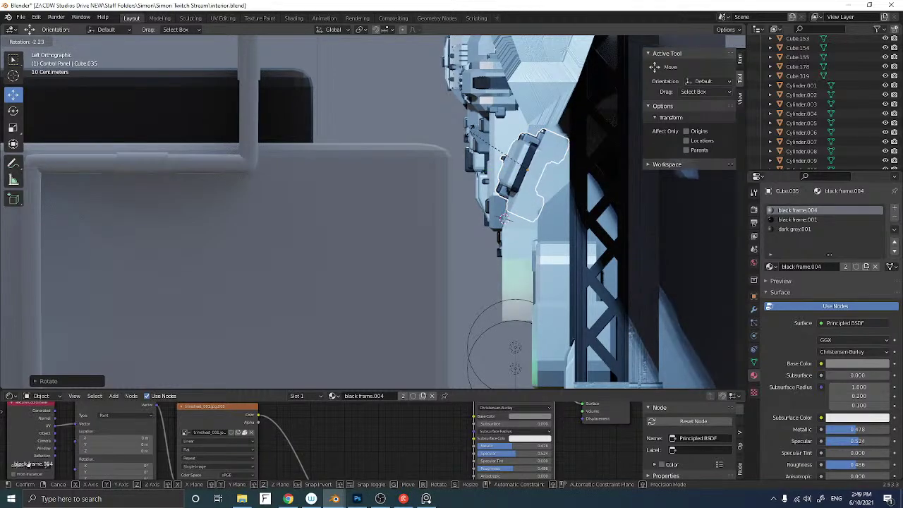
left_click(419, 163)
Try a different depth and size for the tilted copy and shift it along the X axis
middle_click_drag(419, 163, 519, 172)
left_click_drag(533, 165, 546, 166)
right_click(546, 167)
key("r")
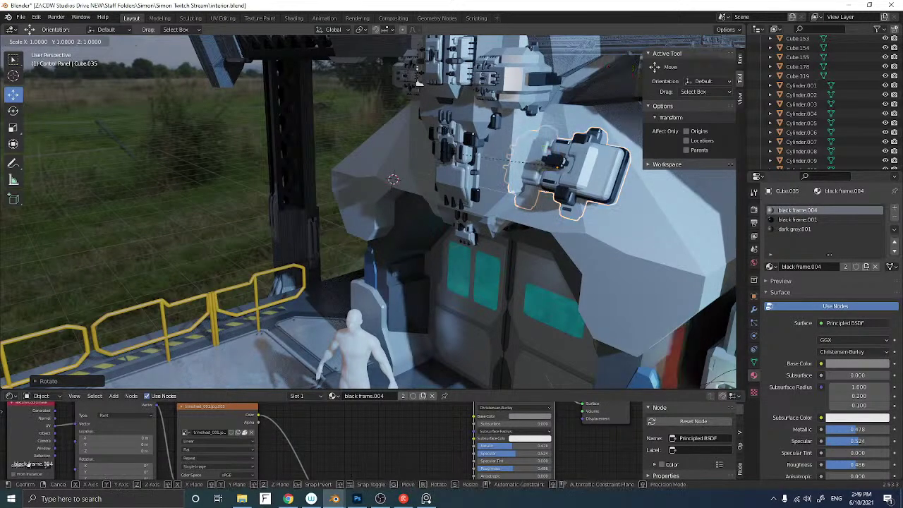
left_click(481, 160)
middle_click_drag(471, 161, 511, 127)
key("g")
key("x")
left_click(471, 153)
Check the copy from the scene camera and undo the last changes made to it
left_click(632, 126)
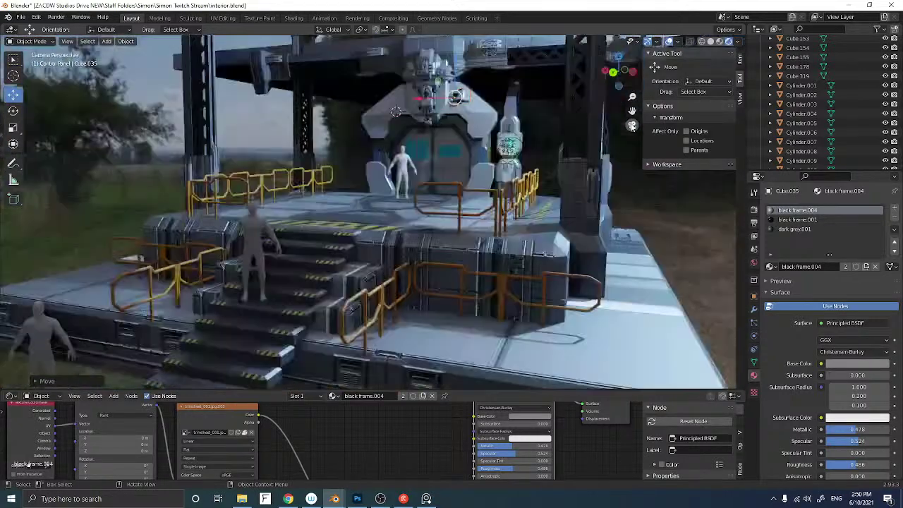
left_click(632, 125)
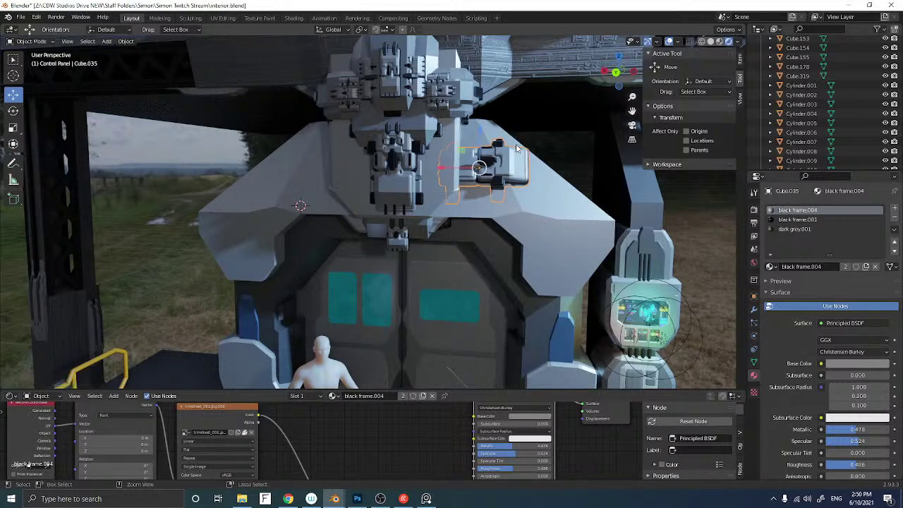
key("ctrl+z")
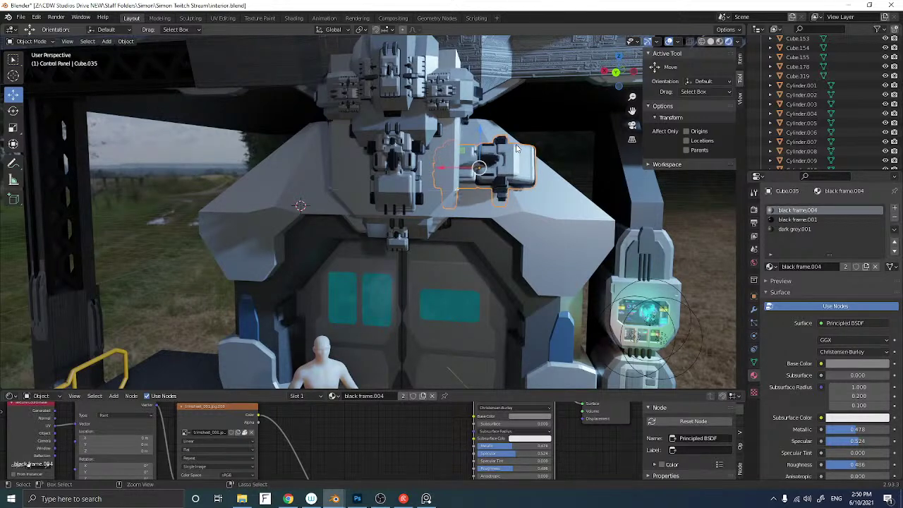
key("ctrl+z")
Lower the copy, set its depth along Y and shift it along X towards the central housing
left_click_drag(481, 139, 480, 153)
middle_click_drag(483, 154, 398, 191)
left_click_drag(520, 245, 532, 245)
middle_click_drag(498, 236, 552, 186)
left_click_drag(496, 186, 468, 180)
middle_click_drag(467, 180, 426, 191)
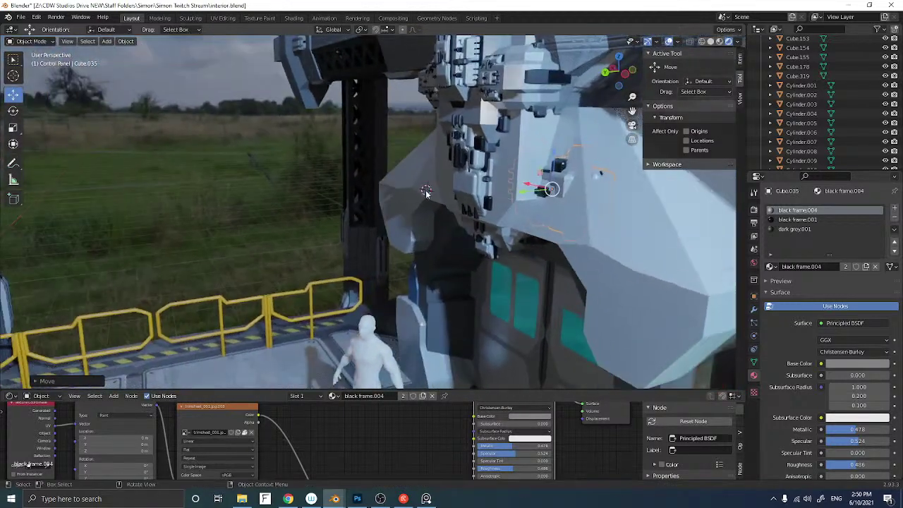
Scale the copy down slightly and bring it forward along the Y axis on the side of the housing
left_click_drag(513, 192, 504, 193)
key("s")
left_click(439, 180)
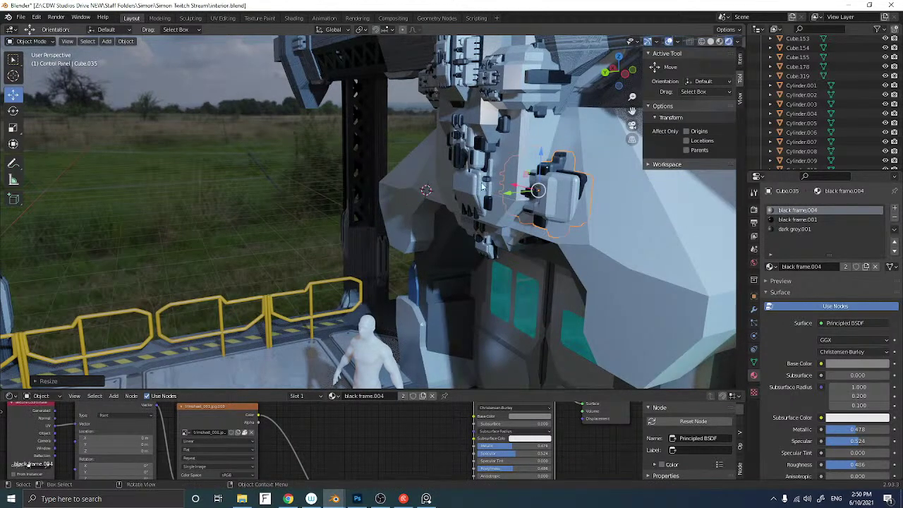
left_click_drag(506, 194, 497, 194)
middle_click_drag(497, 194, 577, 189)
middle_click_drag(443, 177, 453, 177)
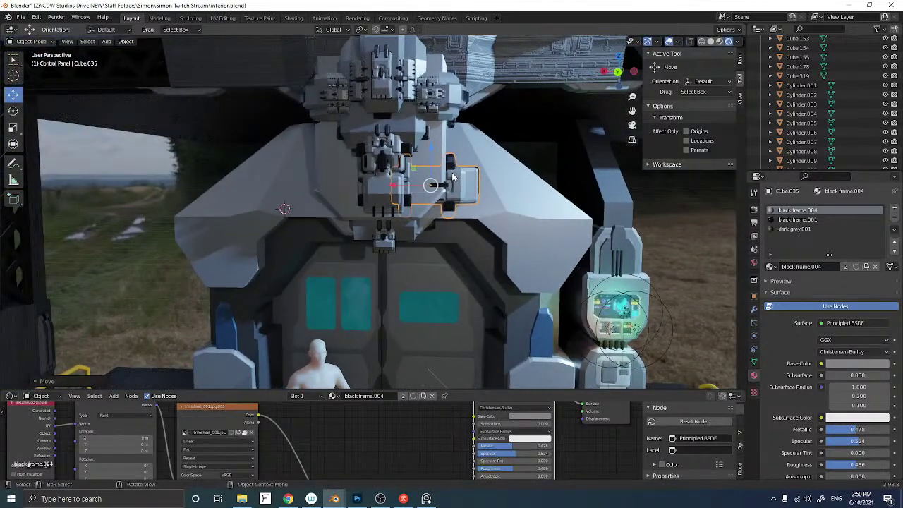
Duplicate the side prop in place and mirror the copy across the X axis in the back view
key("shift+d")
right_click(453, 177)
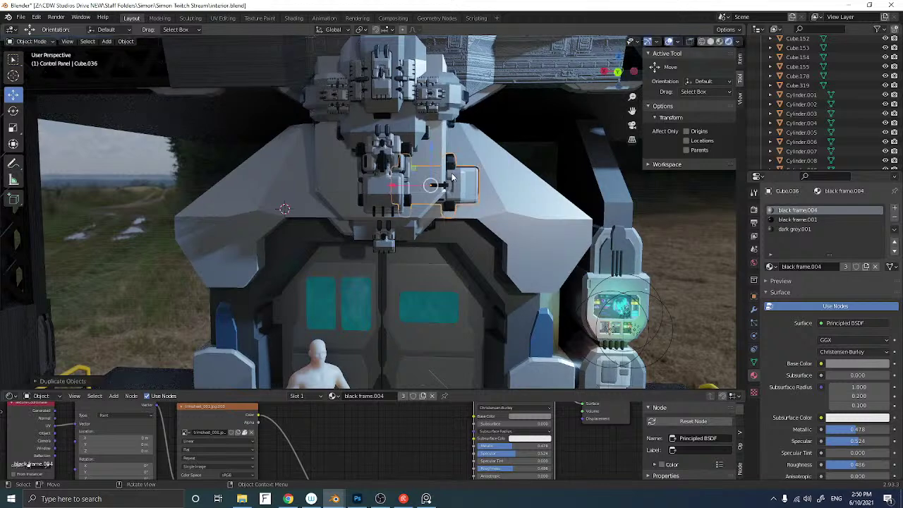
left_click(618, 73)
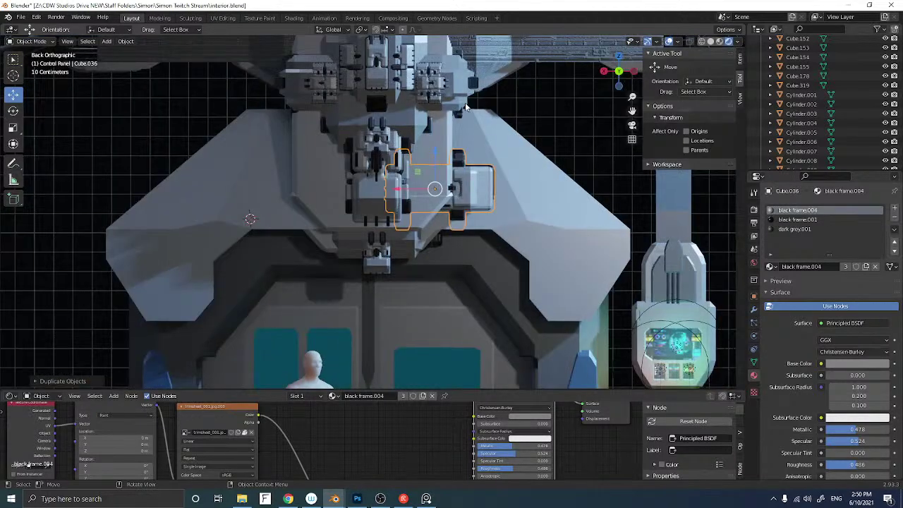
key("ctrl+m")
key("x")
key("Return")
Move the mirrored copy about 0.65 m along the X axis to the opposite side of the housing and deselect it
key("g")
key("x")
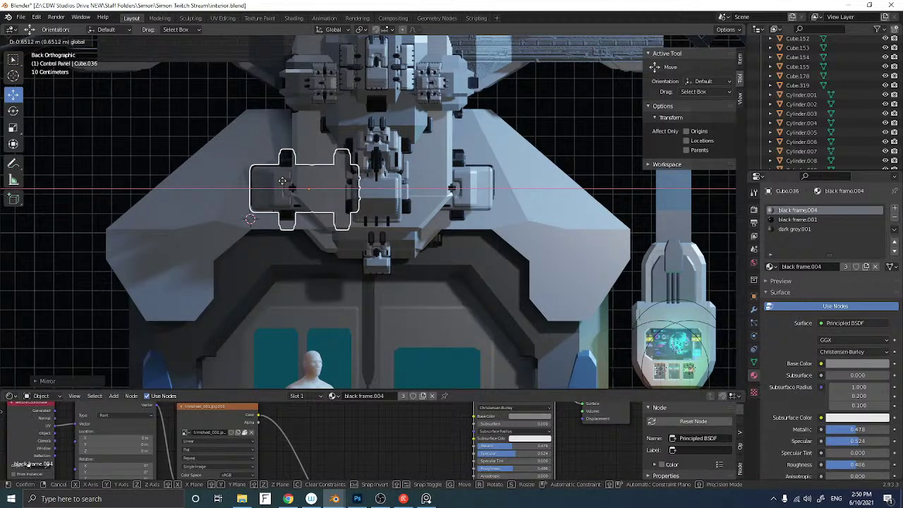
left_click(282, 181)
key("alt+a")
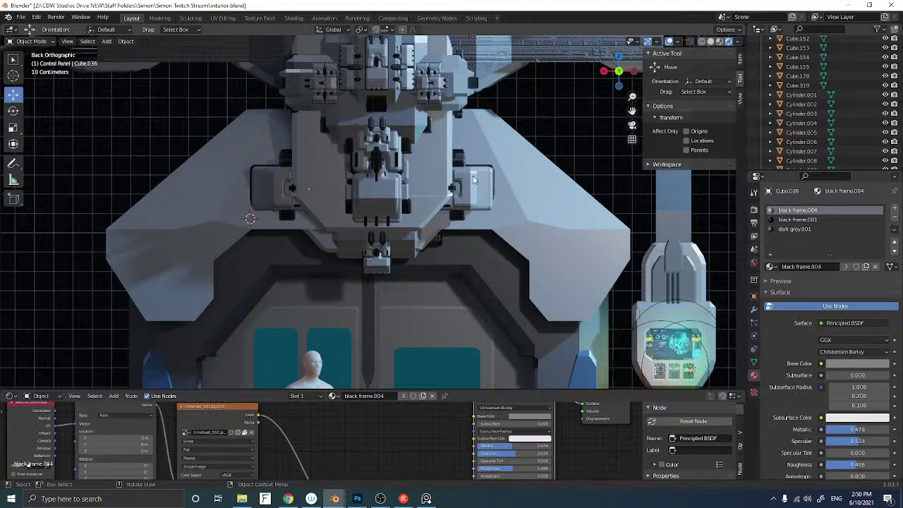
Duplicate the central prop above the door, move the copy along X to the frame's outer wing and lower it
left_click(377, 183)
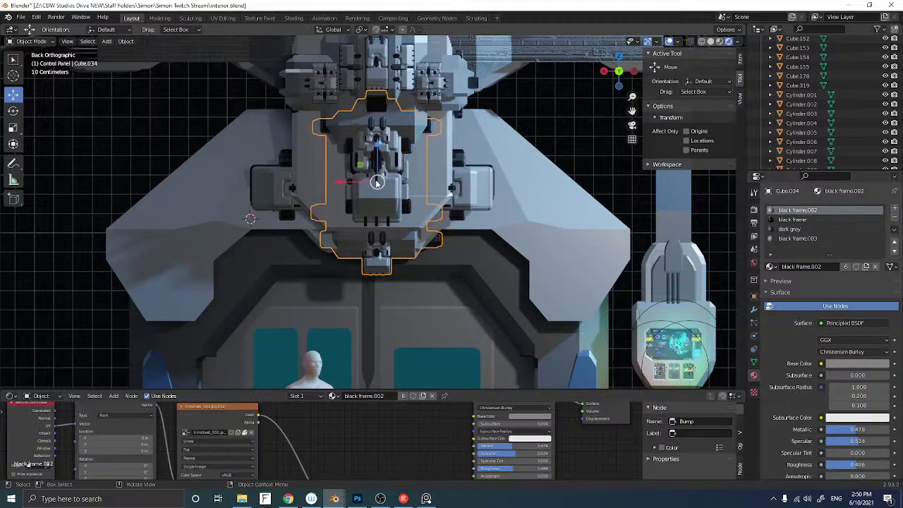
left_click(376, 192)
key("shift+d")
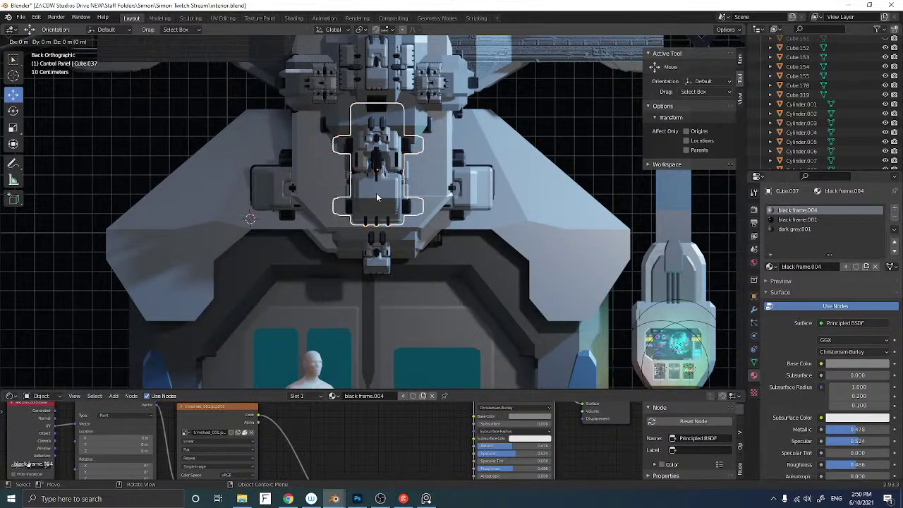
right_click(375, 193)
left_click_drag(367, 171, 547, 185)
left_click_drag(553, 149, 541, 243)
Adjust the copy's horizontal position and depth until it is partly embedded in the front of the door frame's outer wing
scroll(542, 243, "up", 1)
mouse_move(564, 242)
middle_mouse_down()
mouse_move(461, 234)
mouse_move(455, 259)
mouse_move(564, 249)
middle_mouse_up()
scroll(467, 244, "down", 3)
left_click_drag(498, 250, 492, 251)
middle_click_drag(487, 251, 429, 262)
left_click_drag(497, 255, 506, 253)
middle_click_drag(506, 253, 551, 247)
left_click_drag(488, 245, 503, 246)
middle_click_drag(503, 247, 519, 245)
Fine-tune the height of the copy on the front of the door frame's outer wing
left_click_drag(503, 220, 502, 222)
middle_click_drag(478, 227, 458, 234)
scroll(482, 228, "up", 4)
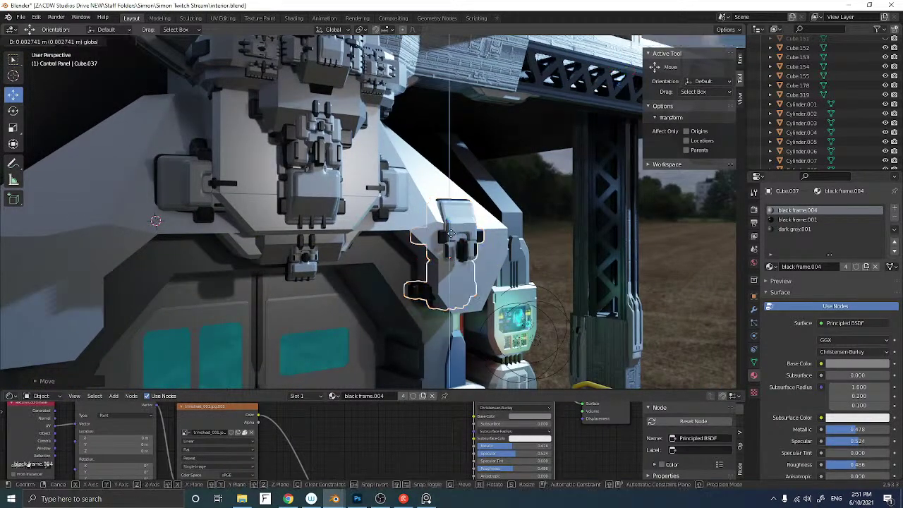
left_click_drag(451, 235, 452, 227)
middle_click_drag(470, 259, 417, 259)
left_click_drag(401, 261, 401, 258)
Duplicate the prop on the outer wing and raise the copy above it along the Z axis
middle_click_drag(402, 258, 536, 231)
key("shift+d")
key("Escape")
left_click_drag(635, 261, 635, 206)
Tilt the raised copy in the left view and move it up towards the sloping upper face of the frame
middle_click_drag(592, 205, 575, 93, "shift")
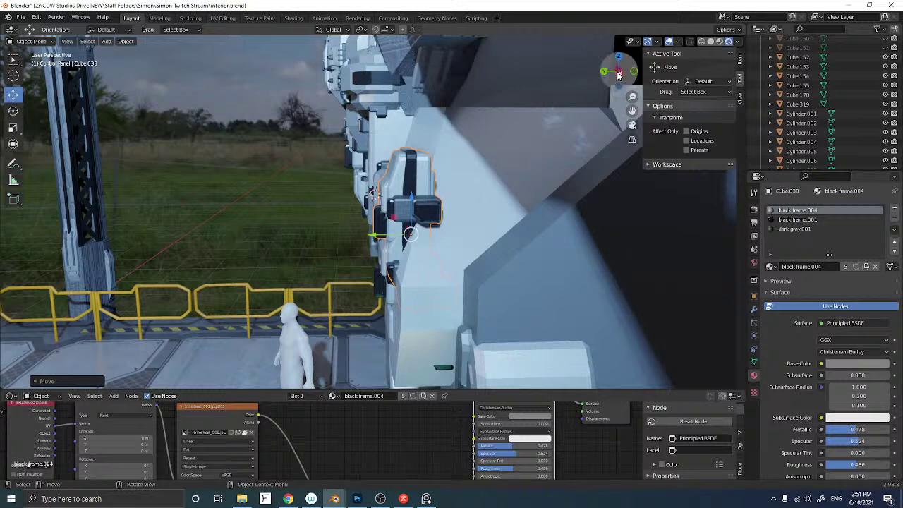
left_click(618, 73)
key("r")
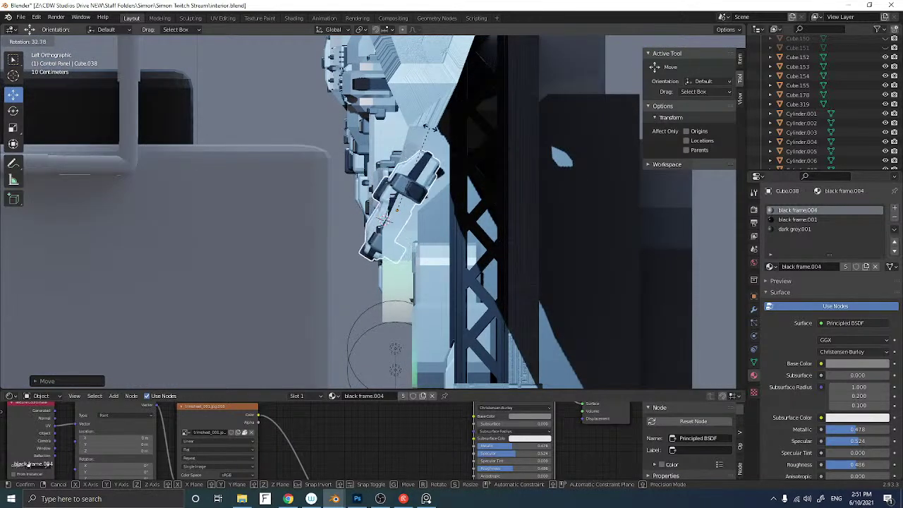
left_click(443, 134)
key("g")
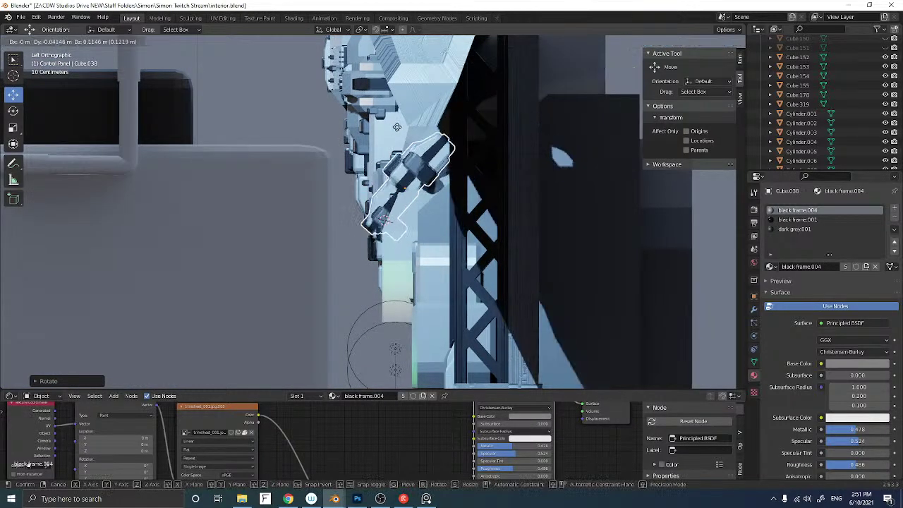
left_click(399, 139)
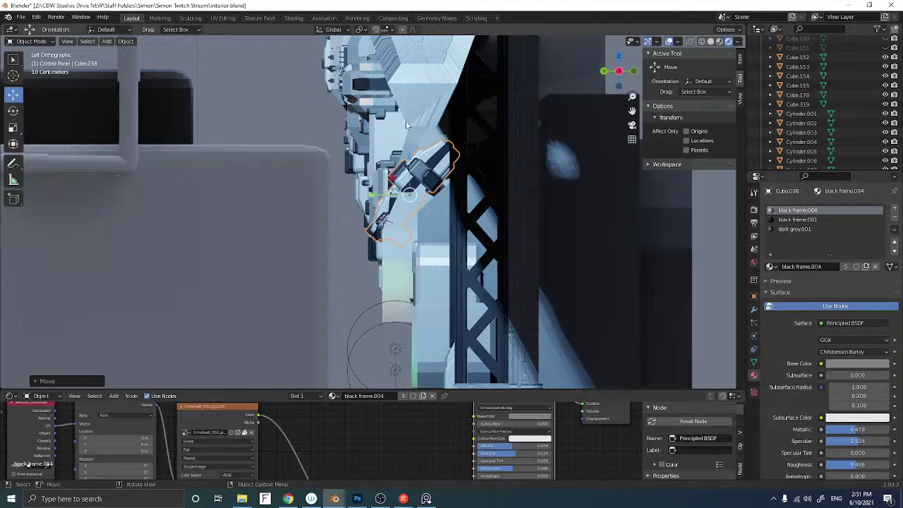
Correct the tilt of the raised copy and nudge it against the frame's sloping surface in the left view
key("r")
left_click(382, 121)
key("g")
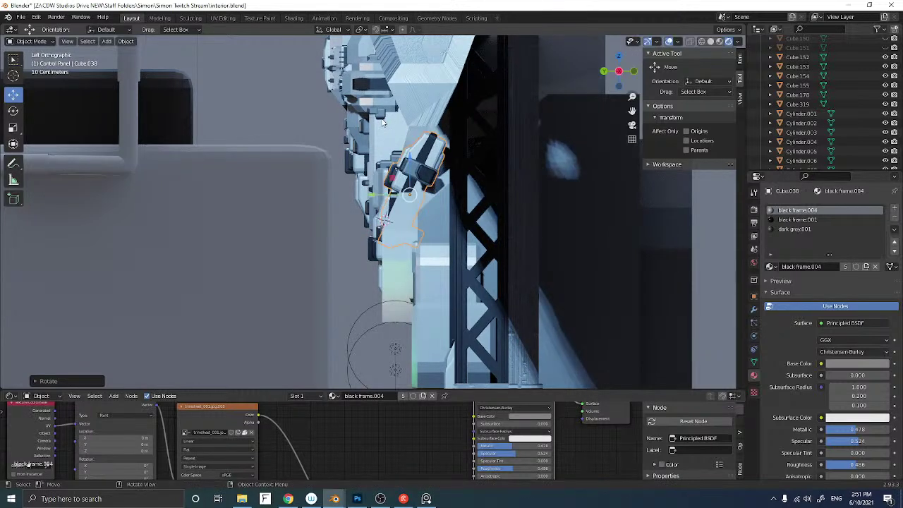
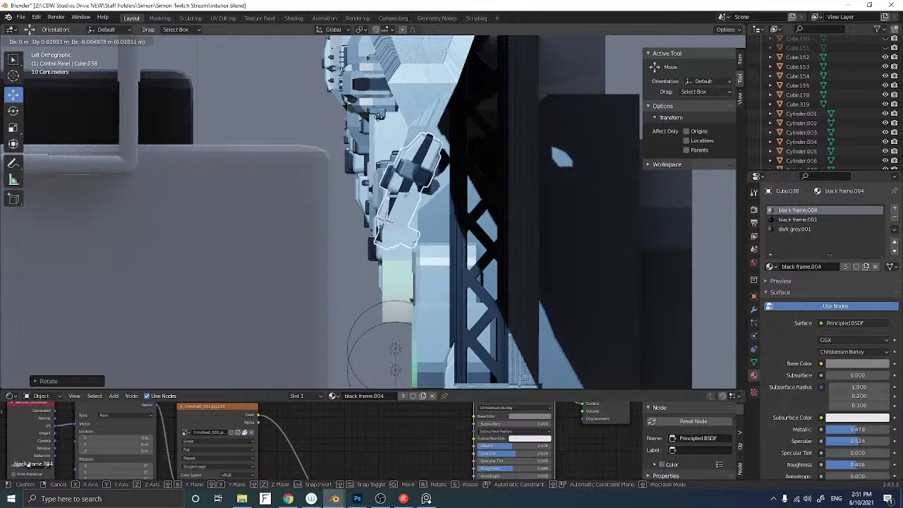
left_click(377, 112)
middle_click_drag(377, 113, 346, 146)
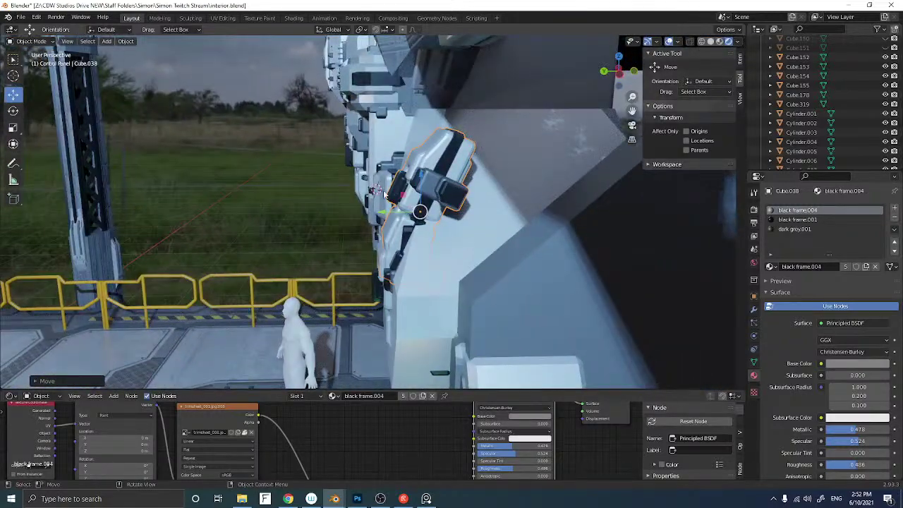
Duplicate the lower prop on the outer wing and rotate the copy a quarter turn in the left view
left_click(386, 297)
middle_click_drag(386, 245, 379, 244)
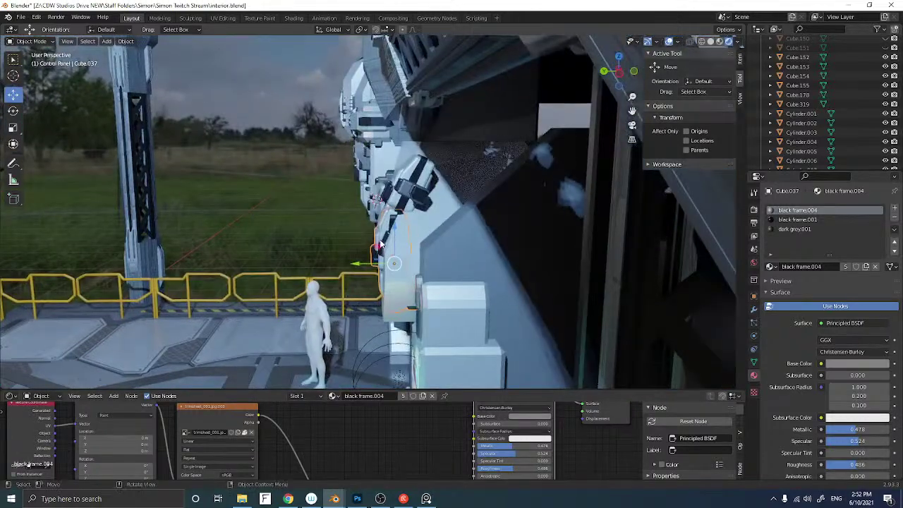
key("shift+d")
right_click(379, 245)
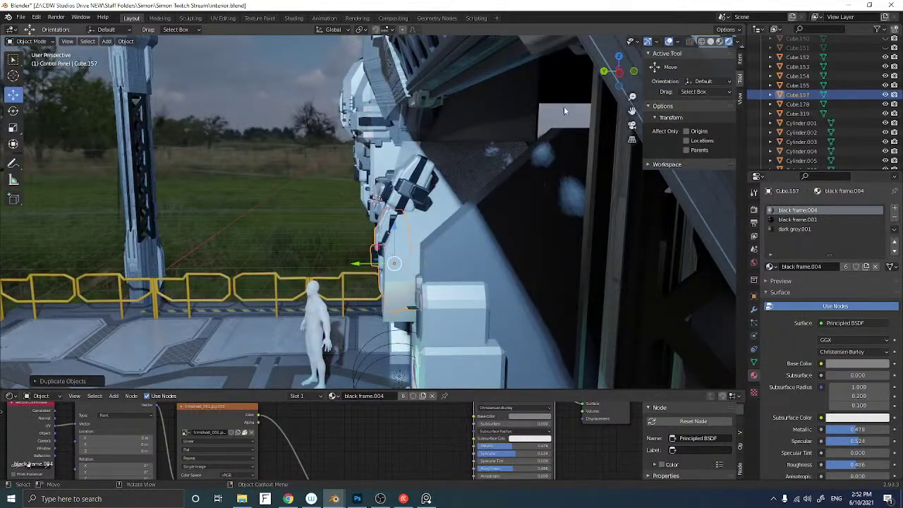
left_click(619, 74)
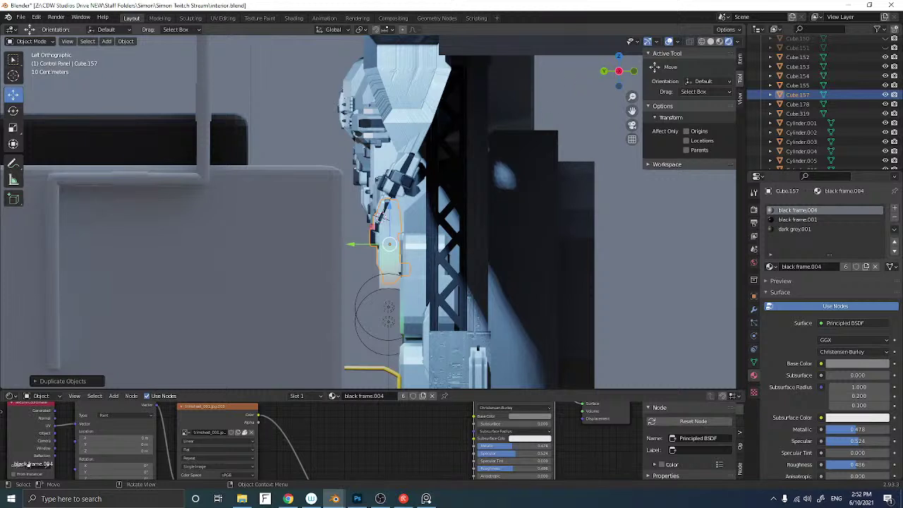
key("r")
key("Return")
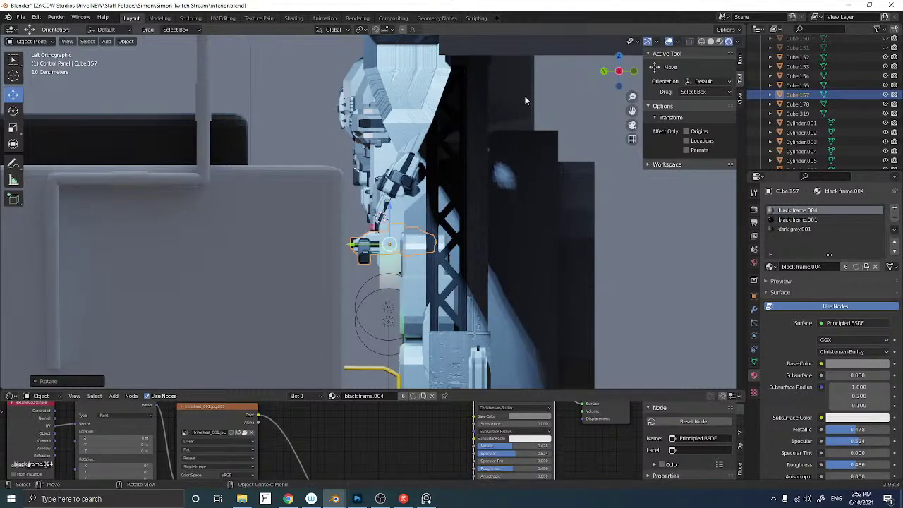
Raise the rotated copy to the top of the outer wing, push it back towards the frame and scale it up
left_click_drag(391, 207, 391, 131)
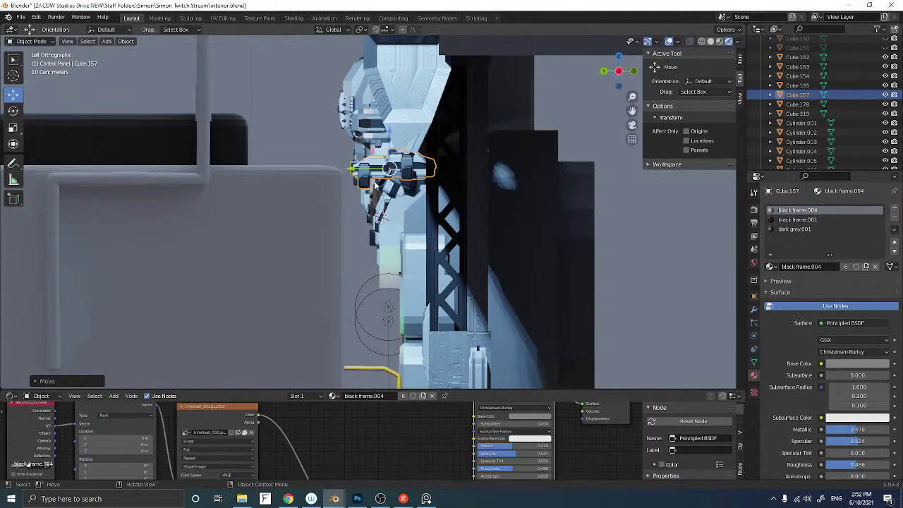
left_click_drag(355, 171, 394, 171)
middle_click_drag(377, 169, 396, 185)
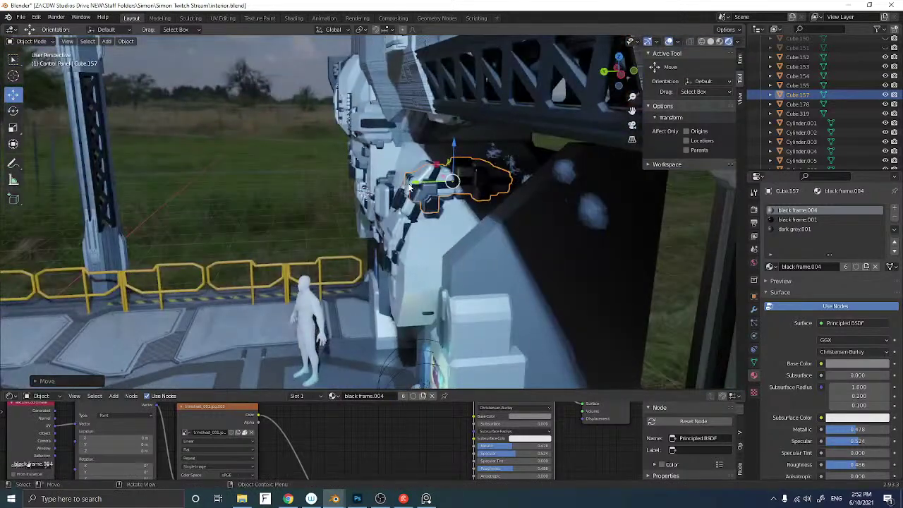
key("s")
left_click(431, 192)
Slide the enlarged copy along the Y axis into the frame and raise it slightly along the Z axis
key("g")
key("x")
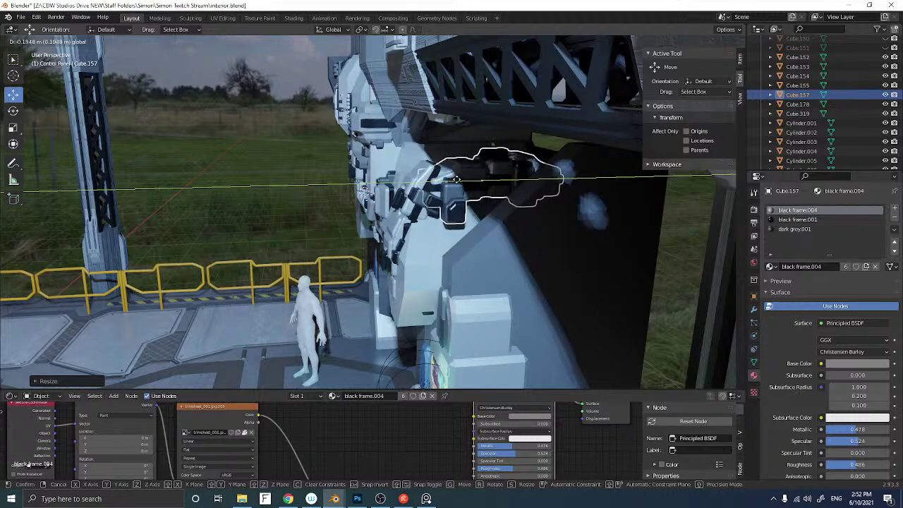
left_click(450, 182)
middle_click_drag(451, 182, 507, 157)
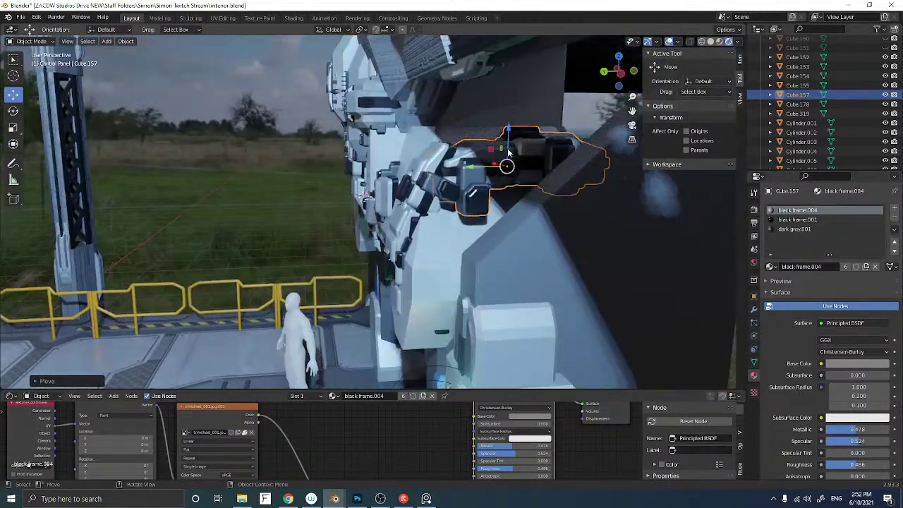
key("g")
key("z")
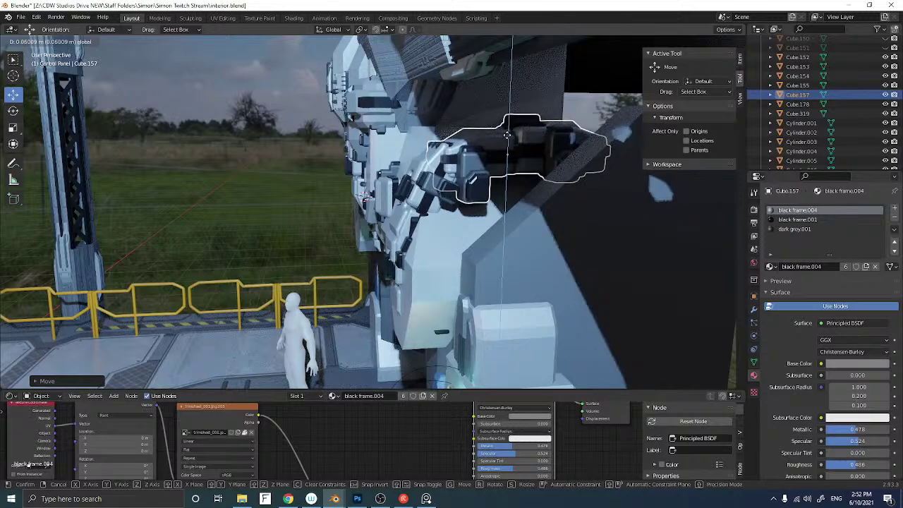
left_click(507, 133)
middle_click_drag(507, 133, 462, 159)
scroll(455, 161, "down", 1)
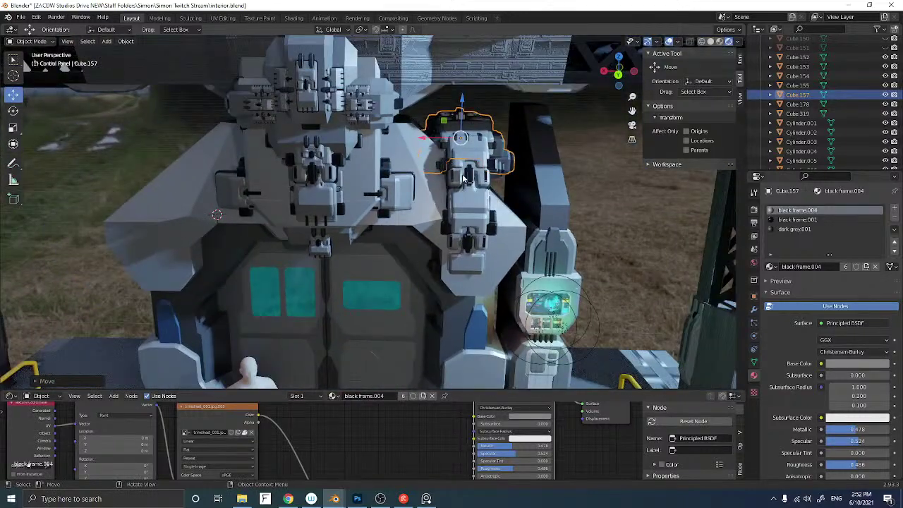
Join the stacked props on the outer wing into one object and duplicate it
left_click(473, 179, "shift")
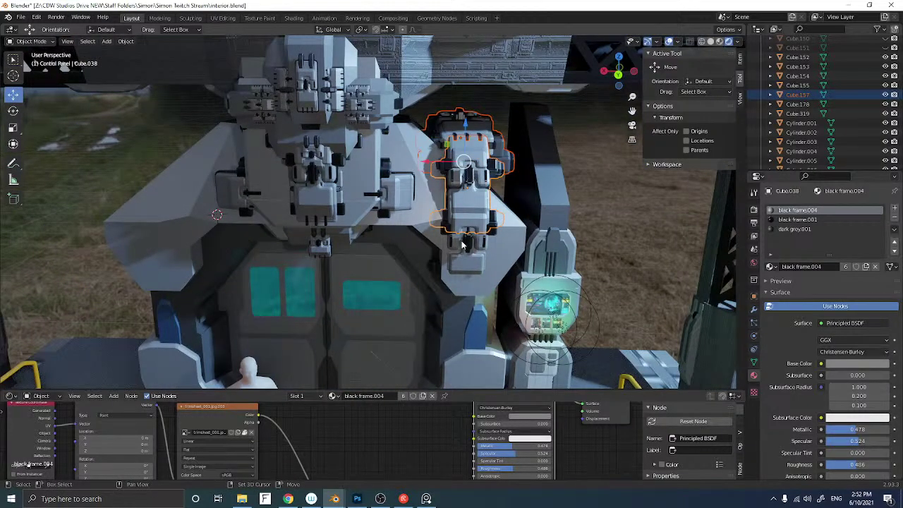
key("ctrl+j")
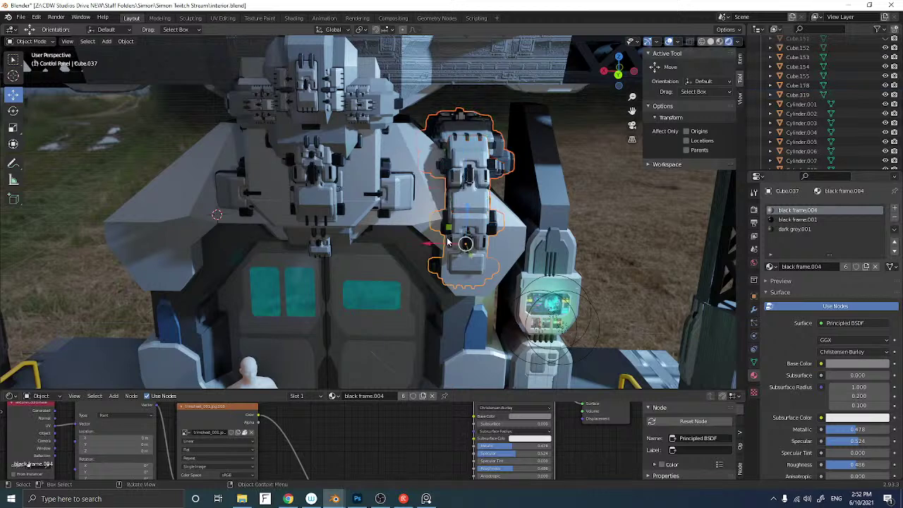
key("shift+d")
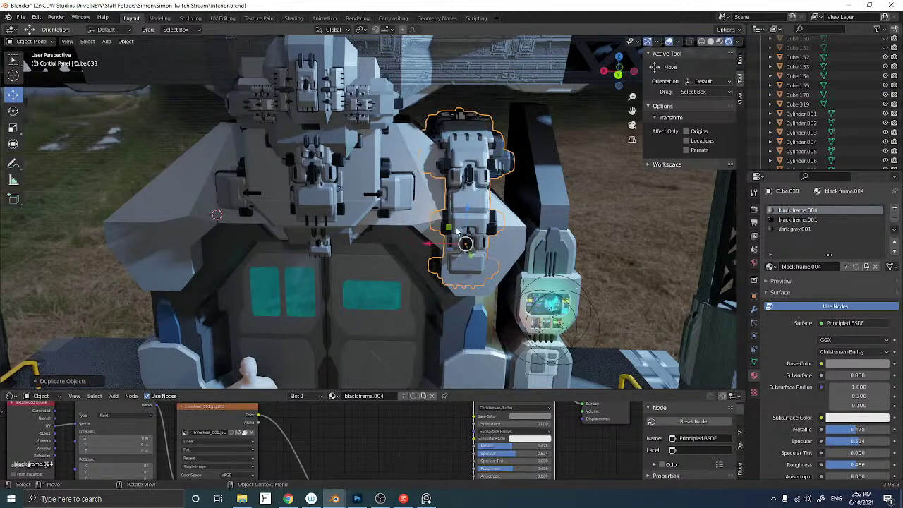
Mirror the duplicated prop stack along the X axis in the back view and move it about 1.96 m onto the opposite wing
left_click(617, 75)
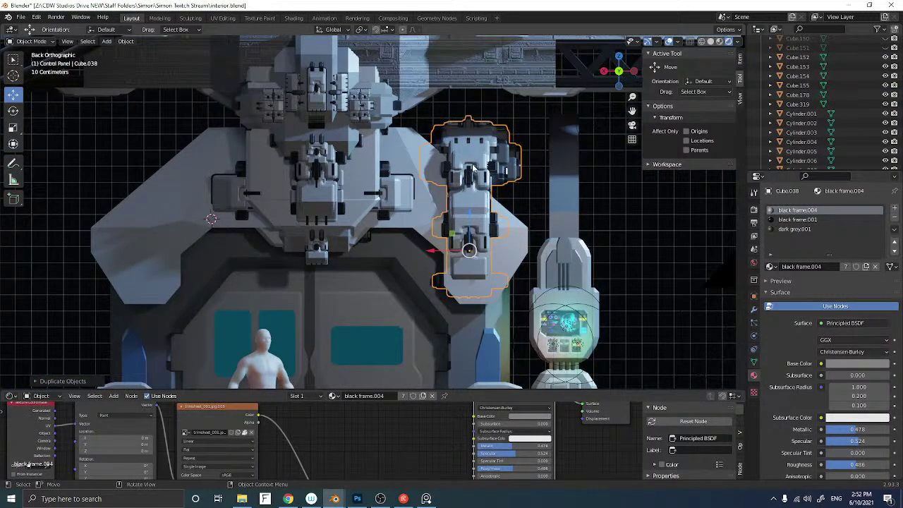
key("ctrl+m")
key("x")
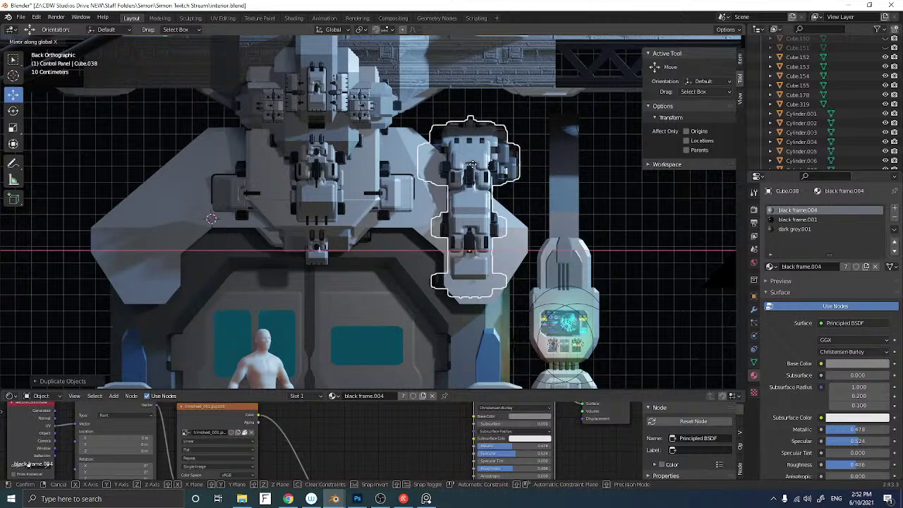
left_click(477, 203)
left_click_drag(457, 251, 139, 227)
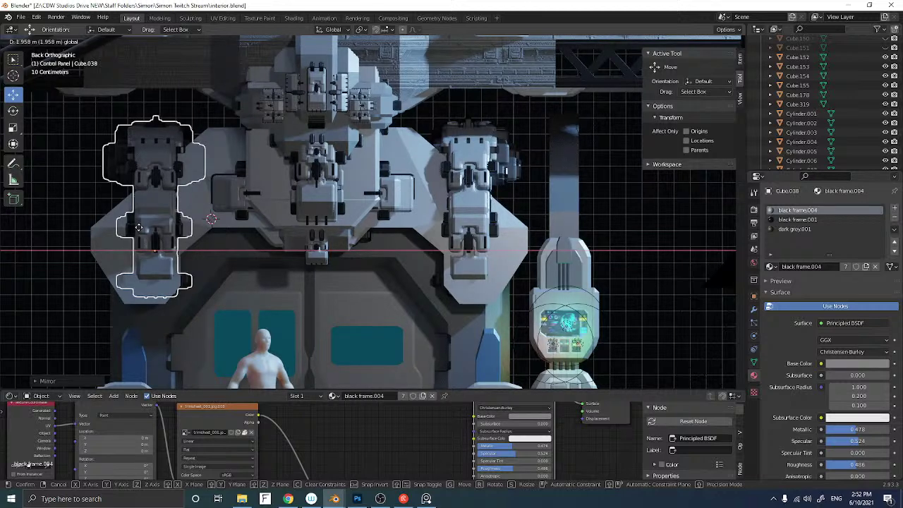
left_click_drag(139, 227, 139, 227)
middle_click_drag(163, 199, 211, 214)
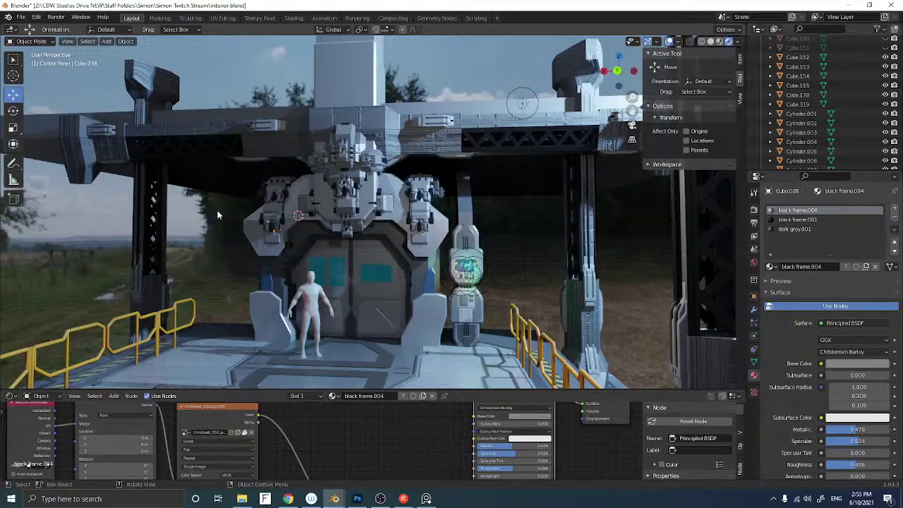
Duplicate the prop at the centre of the frame above the door, lower the copy along the Z axis and scale it down
scroll(261, 212, "up", 6)
left_click(310, 194)
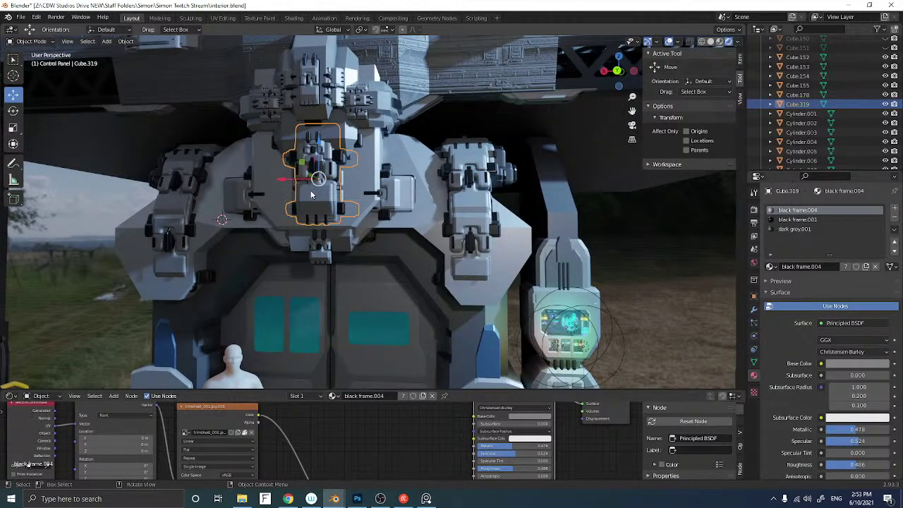
key("shift+d")
right_click(319, 179)
left_click_drag(319, 179, 319, 274)
key("s")
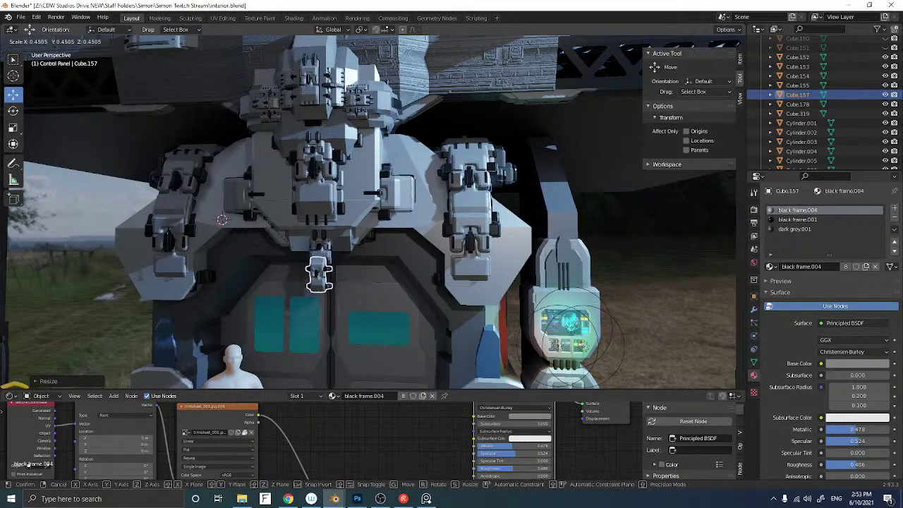
left_click(285, 220)
Move the small copy to the side of the centre prop and fit it against the recess under the frame's upper edge
left_click_drag(318, 273, 387, 234)
middle_click_drag(386, 234, 338, 244)
scroll(370, 238, "up", 4)
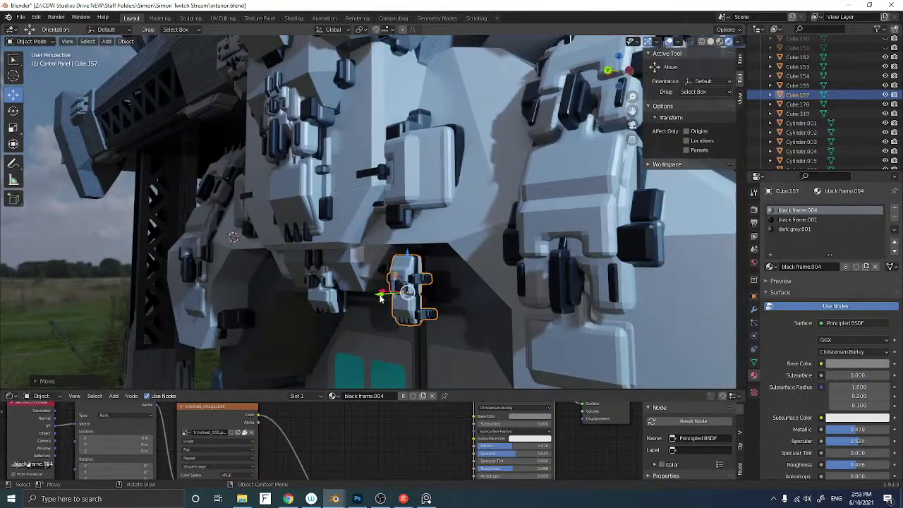
middle_click_drag(381, 300, 374, 322)
left_click_drag(382, 316, 420, 290)
middle_click_drag(373, 239, 320, 243)
left_click_drag(339, 238, 365, 243)
middle_click_drag(365, 243, 393, 241)
left_click_drag(342, 226, 301, 235)
middle_click_drag(301, 235, 412, 239)
scroll(316, 237, "down", 3)
scroll(317, 246, "down", 3)
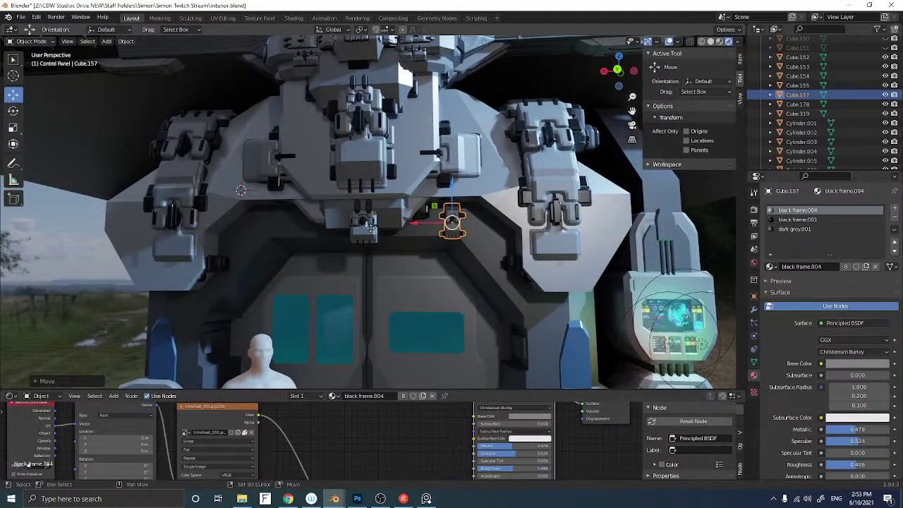
Duplicate the small prop, mirror the copy along the X axis in the back view and move it to the door frame's opposite side
key("shift+d")
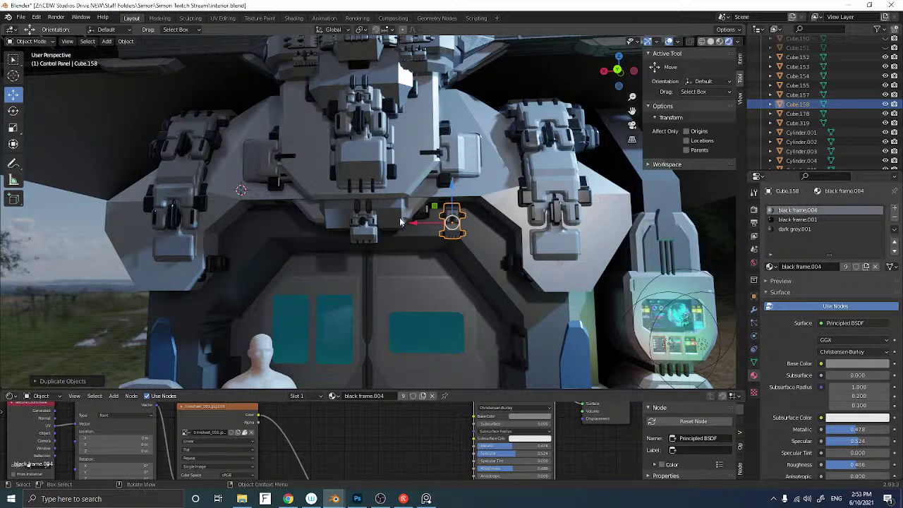
left_click(617, 71)
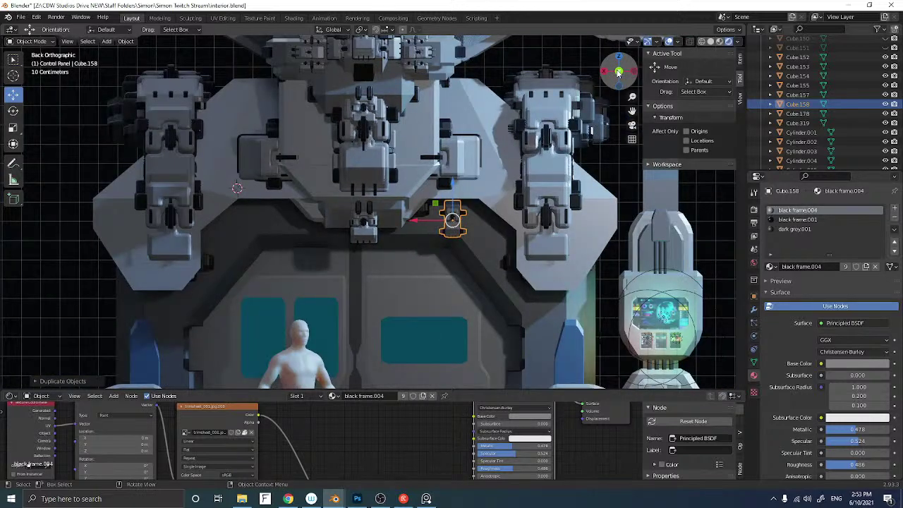
key("ctrl+m")
key("x")
left_click(617, 72)
left_click_drag(428, 225, 335, 215)
left_click_drag(252, 208, 238, 208)
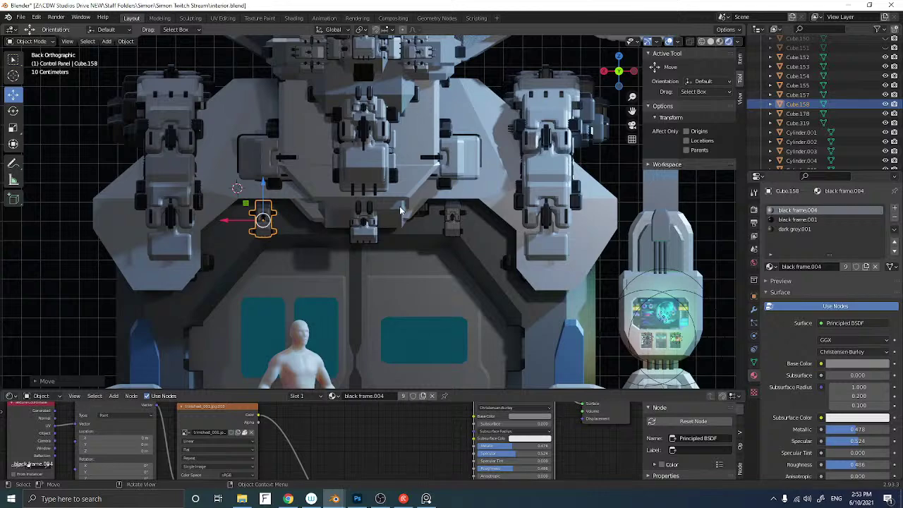
left_click(77, 126)
Duplicate the large prop at the top above the door and lower the copy along the Z axis in front of the door
middle_click_drag(230, 193, 294, 211)
scroll(203, 191, "down", 4)
scroll(208, 192, "up", 1)
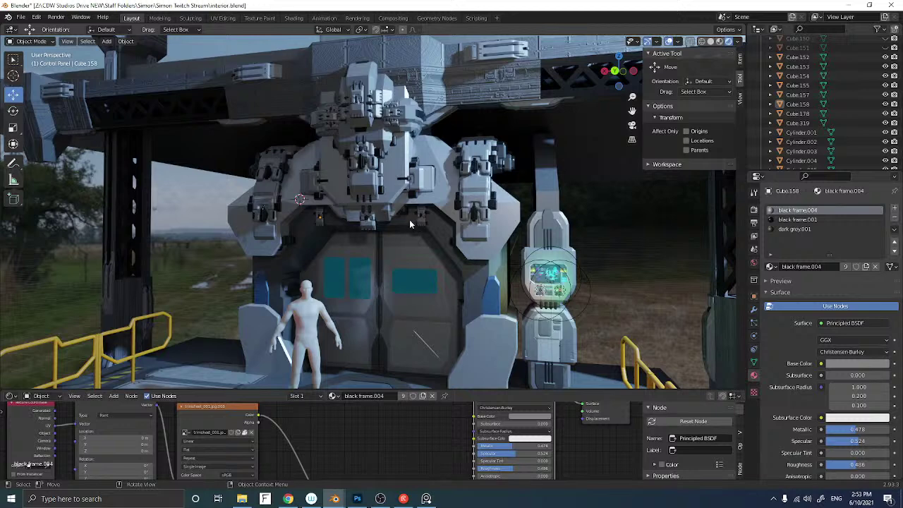
left_click(384, 86)
key("shift+d")
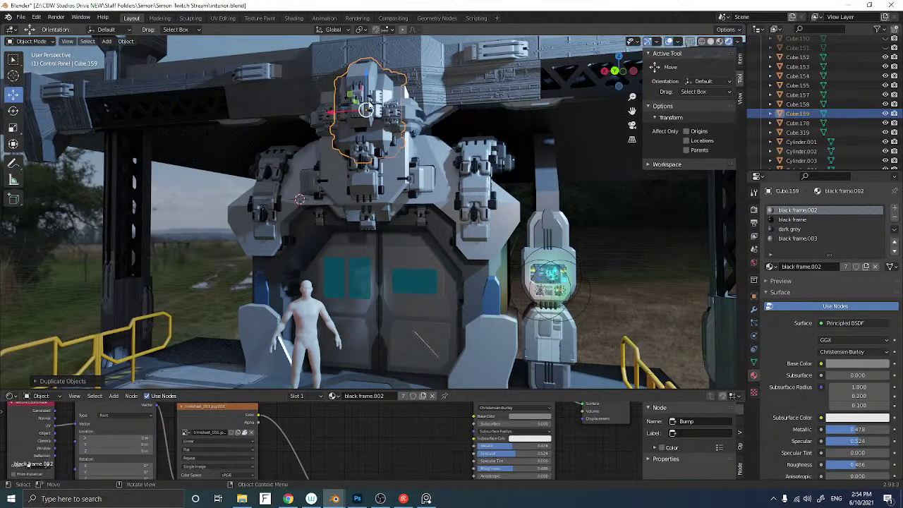
key("z")
left_click(361, 252)
Rotate the large copy 180 degrees in the back view
middle_click_drag(361, 251, 392, 251)
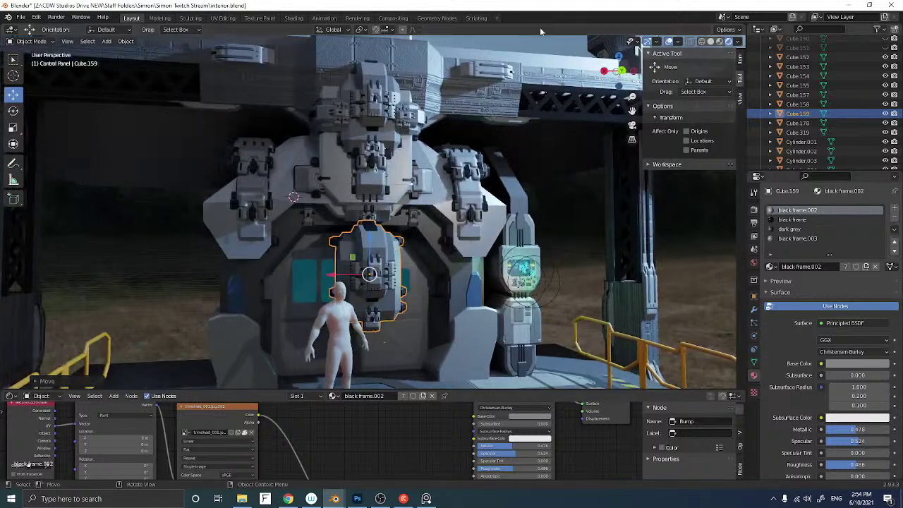
left_click(616, 72)
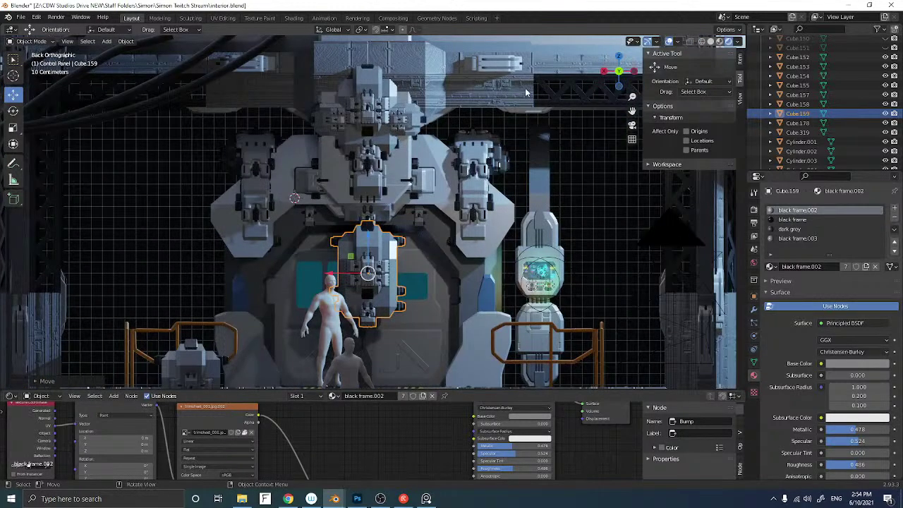
type("r180")
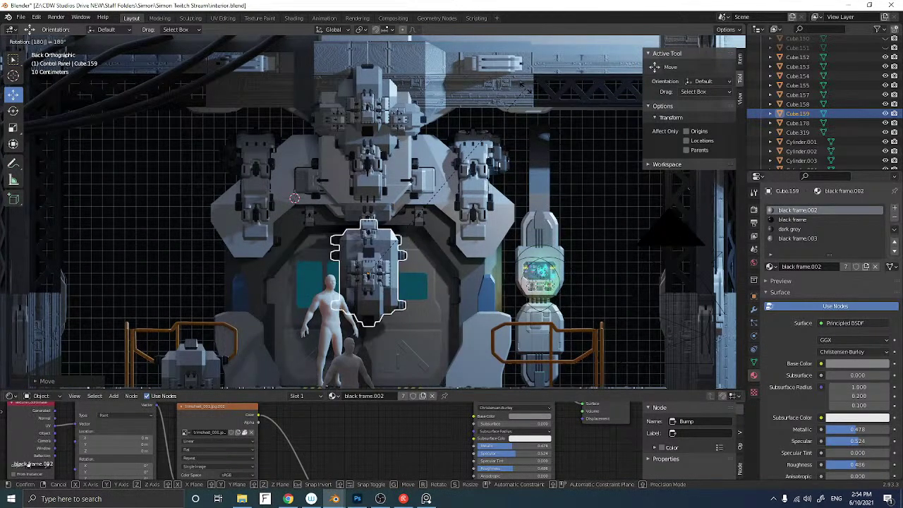
key("Return")
middle_click_drag(377, 131, 341, 157)
middle_click_drag(340, 267, 367, 263)
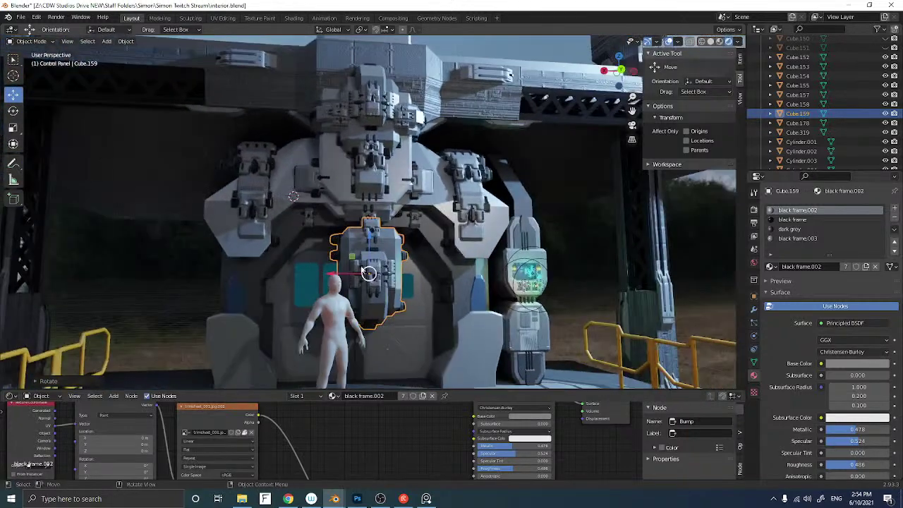
Move the large copy along the X axis to the door frame's console side and scale it down
key("g")
key("x")
left_click(465, 272)
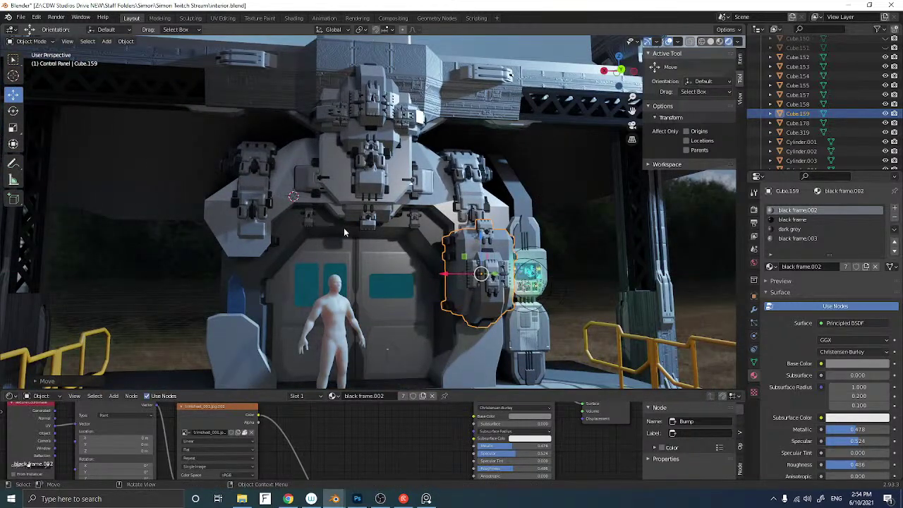
key("s")
left_click(410, 267)
middle_click_drag(410, 268, 386, 267)
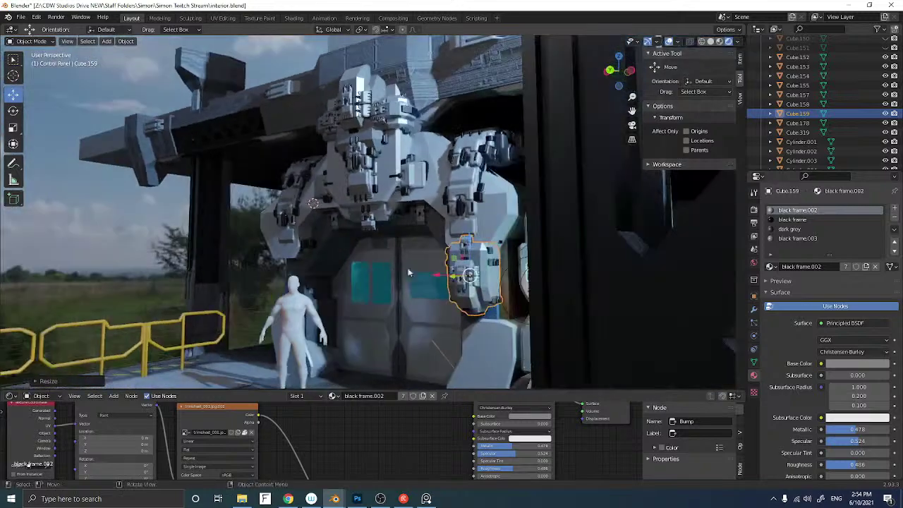
Lower the scaled copy onto the door frame's base block beside the console and push it back along the Y axis
left_click_drag(469, 251, 469, 301)
middle_click_drag(470, 301, 377, 281)
left_click_drag(378, 274, 413, 269)
middle_click_drag(392, 275, 479, 277)
left_click_drag(499, 262, 499, 283)
middle_click_drag(494, 285, 425, 306)
Fine-tune the copy's depth along the Y axis and centre it sideways on the base block using the back view
key("g")
key("y")
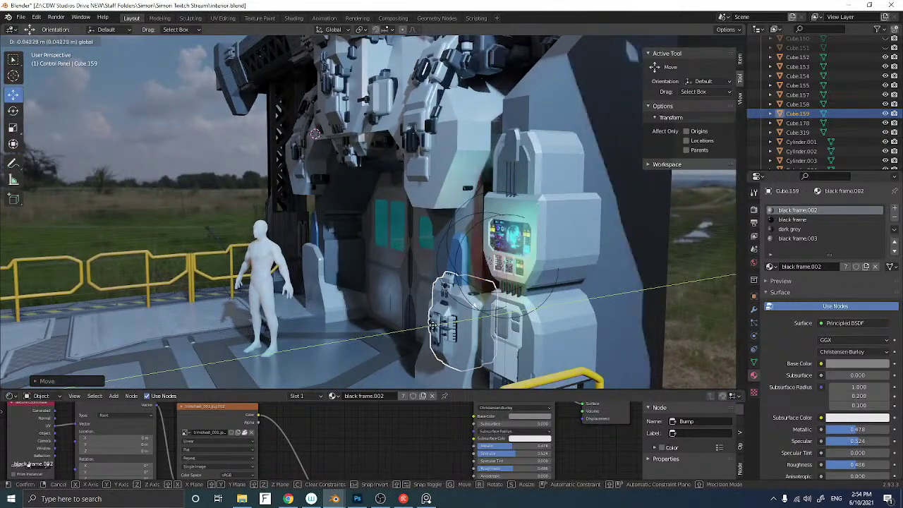
left_click(433, 328)
middle_click_drag(433, 328, 494, 303)
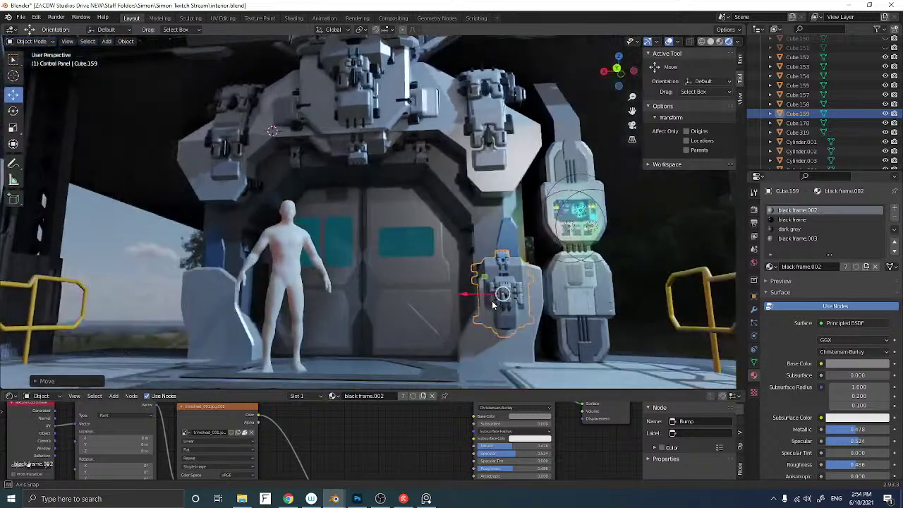
left_click_drag(464, 295, 470, 295)
left_click(618, 69)
scroll(471, 214, "up", 2)
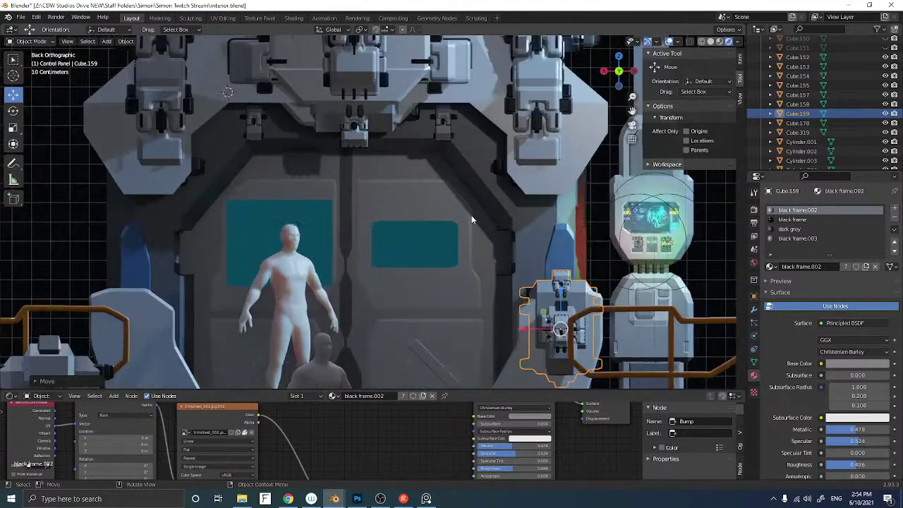
middle_click_drag(444, 230, 323, 118, "shift")
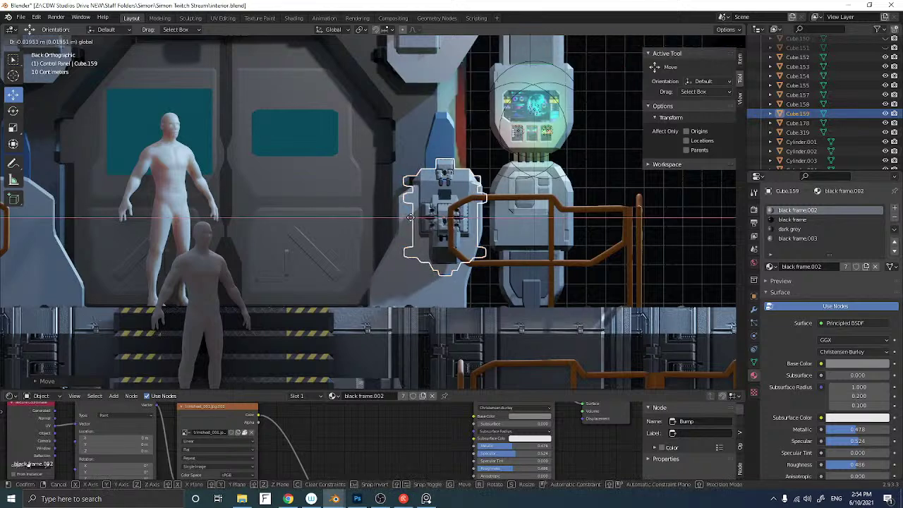
mouse_move(442, 195)
left_mouse_down()
mouse_move(439, 210)
mouse_move(438, 196)
left_mouse_up()
middle_click_drag(380, 195, 414, 185, "shift")
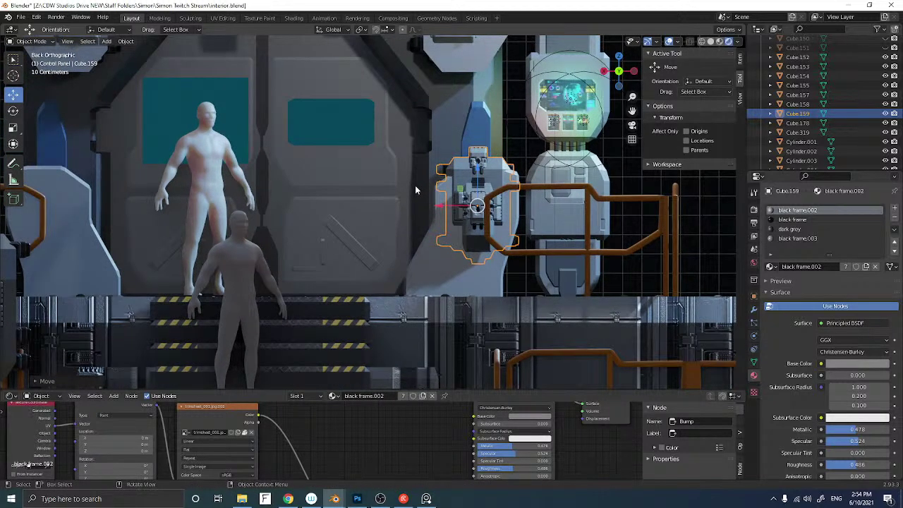
Duplicate the base block prop, mirror the copy along the X axis and move it onto the door frame's opposite base block
key("shift+d")
right_click(415, 184)
key("ctrl+m")
key("x")
key("Return")
left_click_drag(450, 210, 91, 211)
middle_click_drag(92, 212, 240, 216, "shift")
left_click_drag(225, 207, 162, 196)
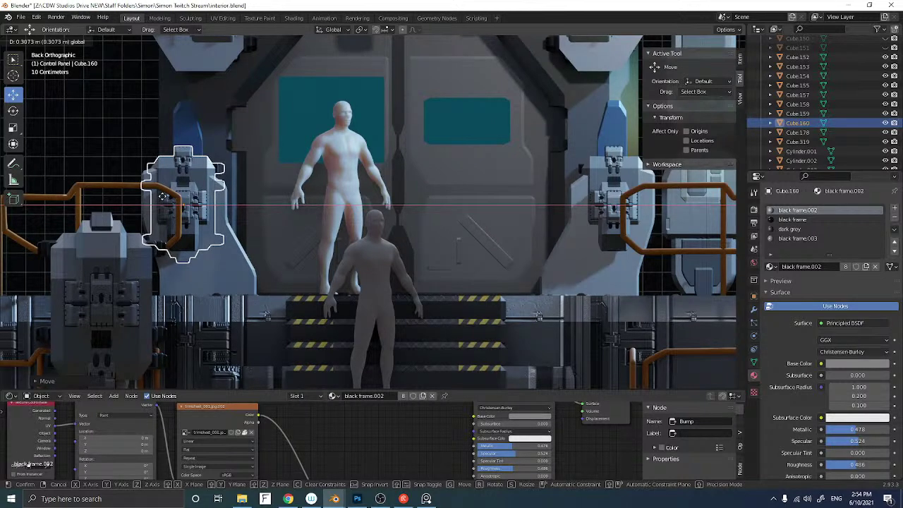
left_click_drag(163, 196, 162, 196)
middle_click_drag(240, 206, 200, 236, "shift")
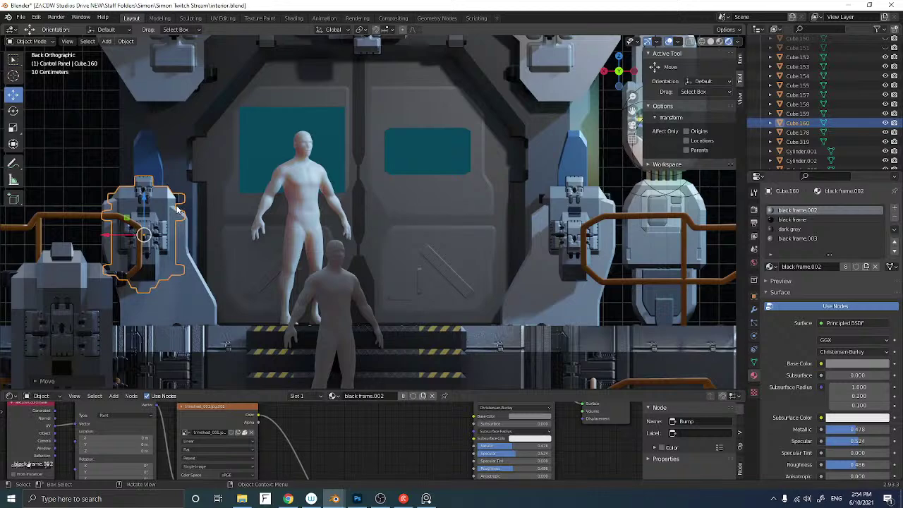
Duplicate the prop on the console-side base block and move the copy along the X axis to the block's inner side
left_click(102, 160)
middle_click_drag(102, 160, 430, 226)
left_click(502, 212)
middle_click_drag(502, 212, 494, 220)
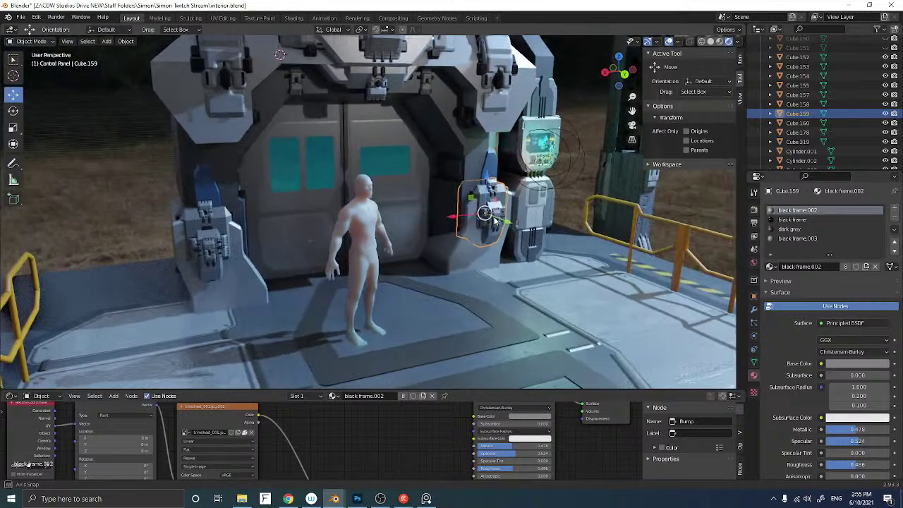
key("shift+d")
key("Escape")
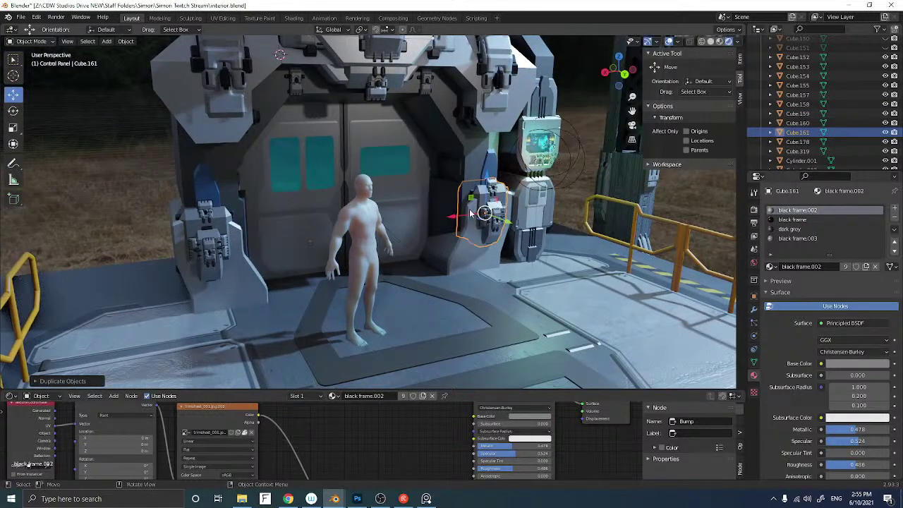
key("g")
key("x")
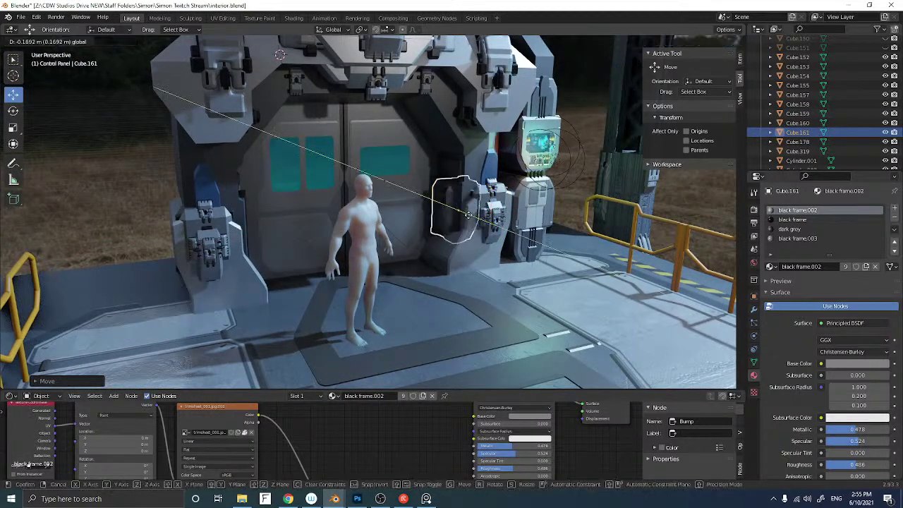
left_click(478, 219)
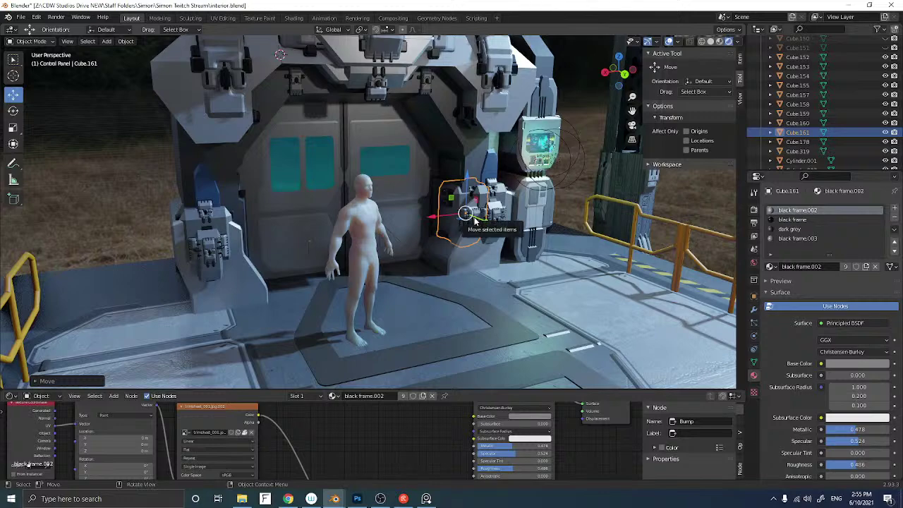
Push the new copy back along the Y axis into the inner side of the door frame's base block
key("g")
key("y")
left_click(470, 214)
scroll(487, 214, "up", 4)
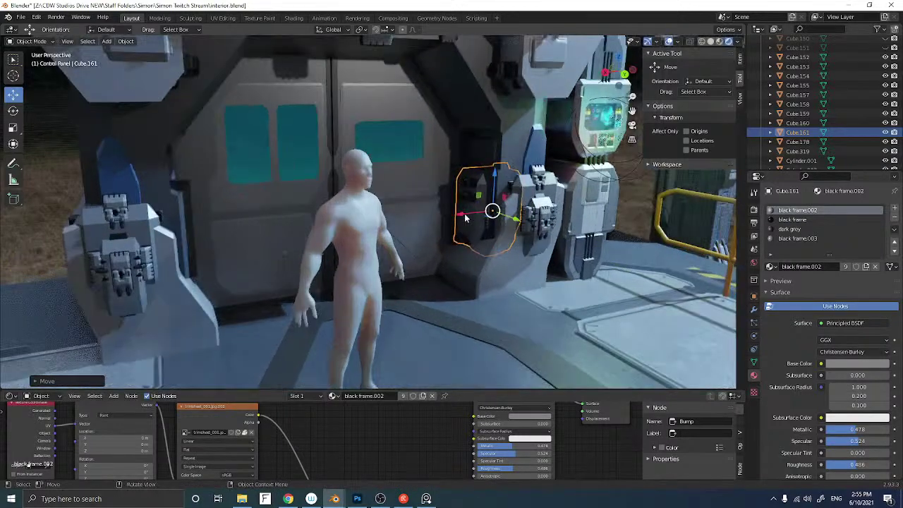
left_click_drag(504, 212, 500, 213)
middle_click_drag(500, 213, 479, 208)
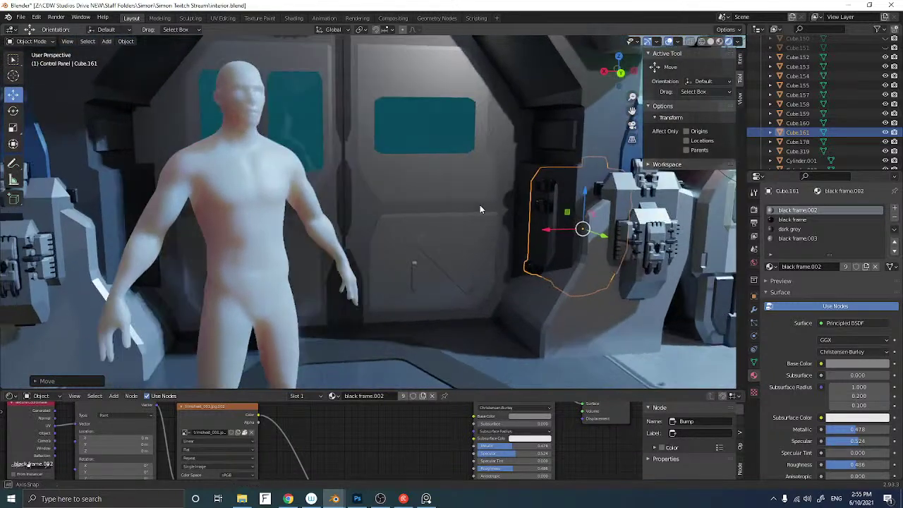
scroll(480, 207, "down", 5)
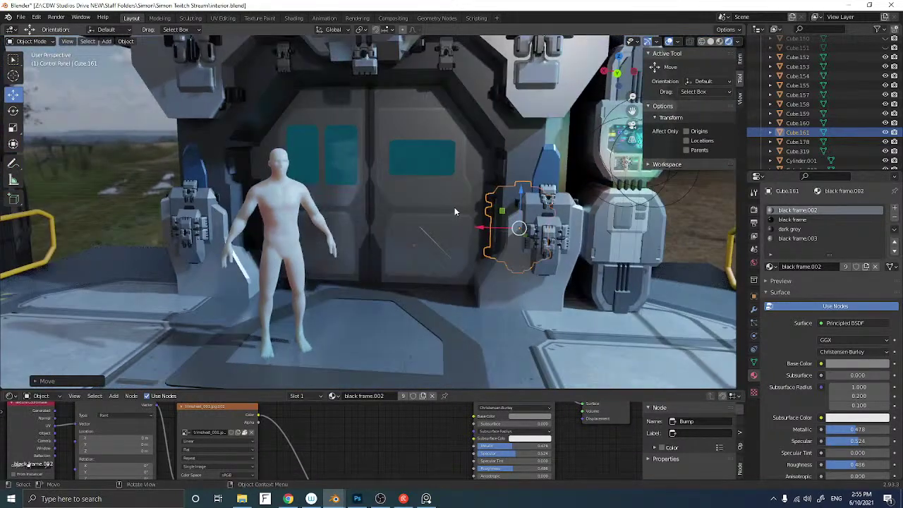
Duplicate the inner prop, mirror the copy along the X axis and move it to the opposite base block
key("shift+d")
right_click(455, 212)
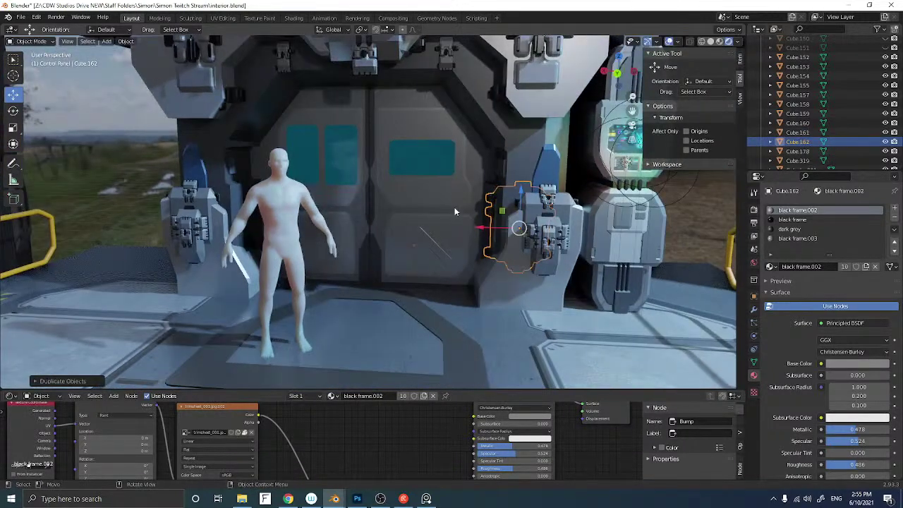
left_click(615, 73)
key("ctrl+m")
key("x")
left_click_drag(488, 230, 174, 227)
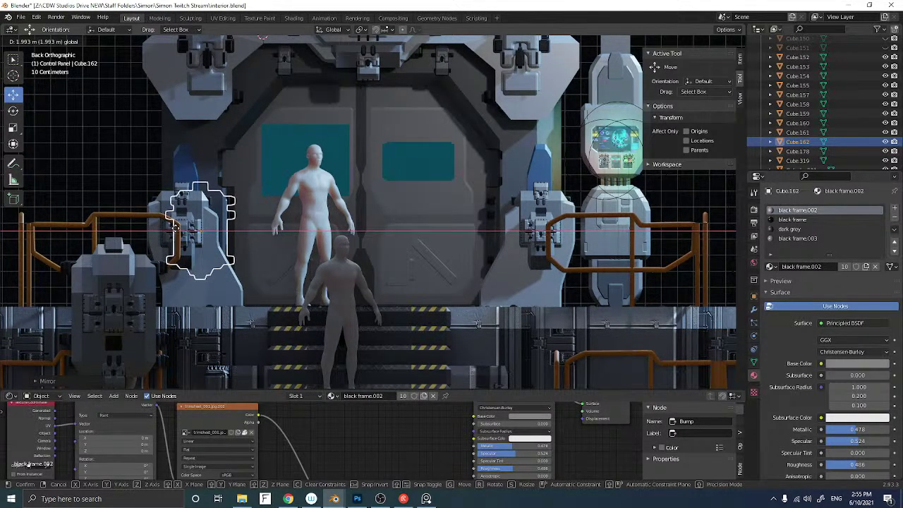
left_click_drag(176, 228, 176, 228)
middle_click_drag(233, 226, 255, 207)
scroll(235, 224, "down", 3)
left_click(176, 176)
middle_click_drag(176, 175, 221, 179)
middle_click_drag(285, 168, 305, 155)
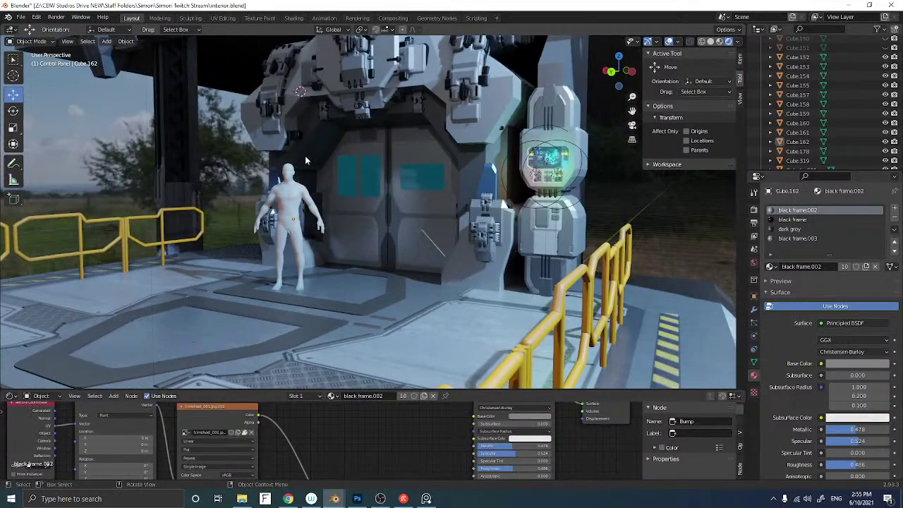
Delete the blue upright pieces behind the props on both sides of the door frame
left_click(492, 185)
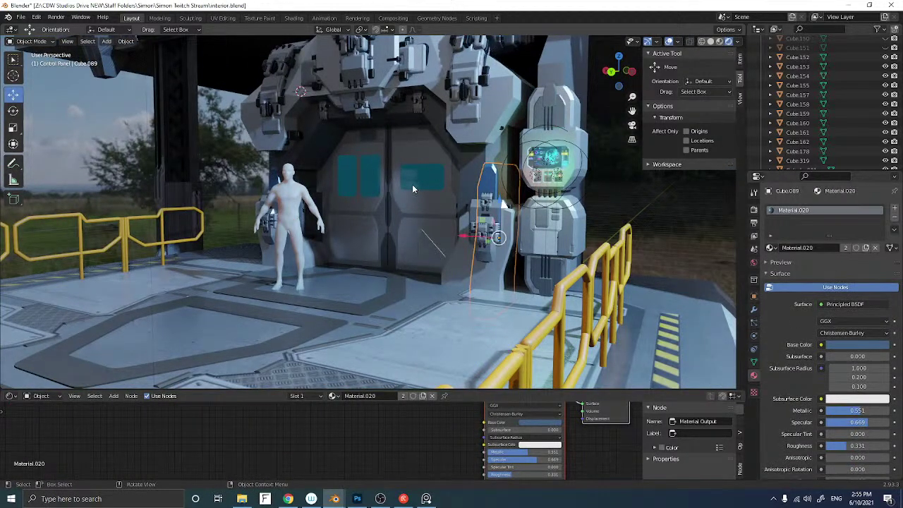
key("Delete")
left_click(273, 176)
key("Delete")
middle_click_drag(300, 179, 230, 161)
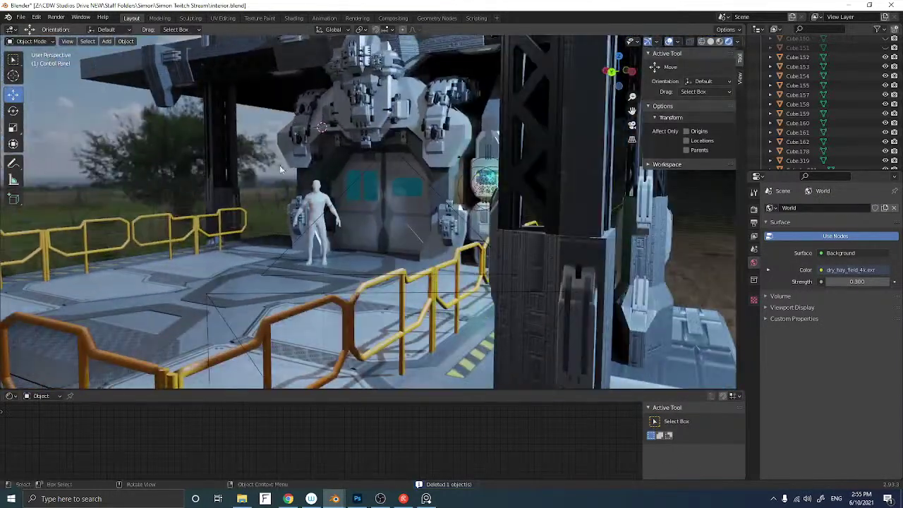
Duplicate the hangar's truss column behind the railing and move the copy to the door frame's console side
left_click(230, 161)
key("shift+d")
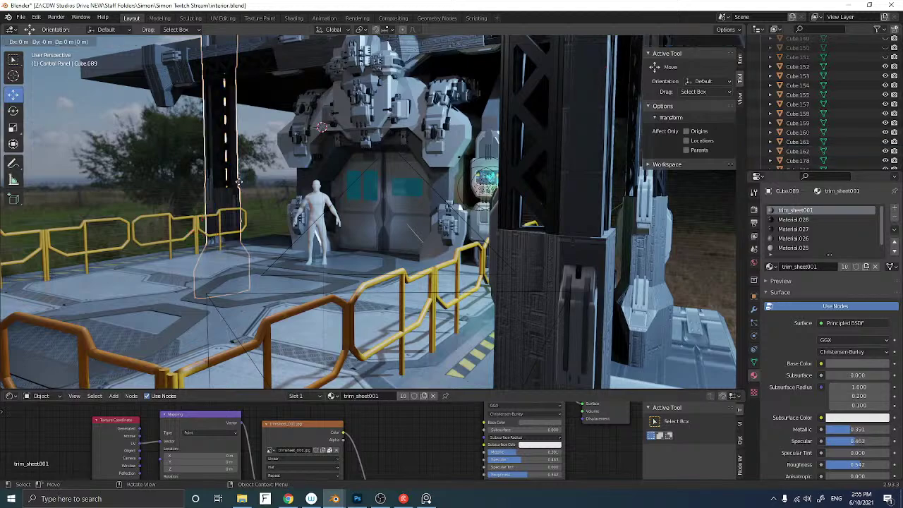
right_click(240, 184)
middle_click_drag(240, 185, 201, 221)
left_click_drag(132, 242, 427, 244)
middle_click_drag(426, 243, 379, 250)
Scale the column copy down and pull it forward along the Y axis beside the door frame
key("s")
left_click(381, 225)
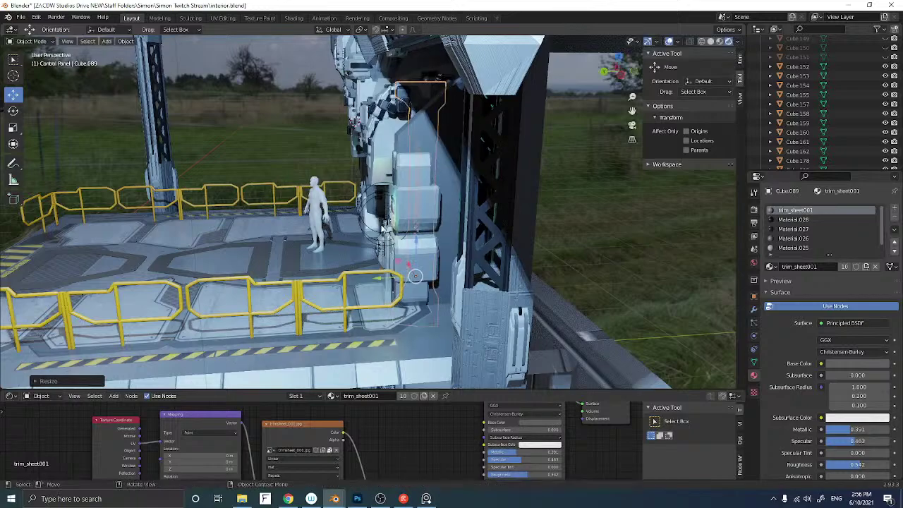
left_click_drag(399, 275, 368, 275)
scroll(368, 272, "up", 1)
middle_click_drag(368, 270, 437, 260)
scroll(451, 199, "up", 3)
middle_click_drag(452, 200, 517, 210)
scroll(465, 204, "down", 3)
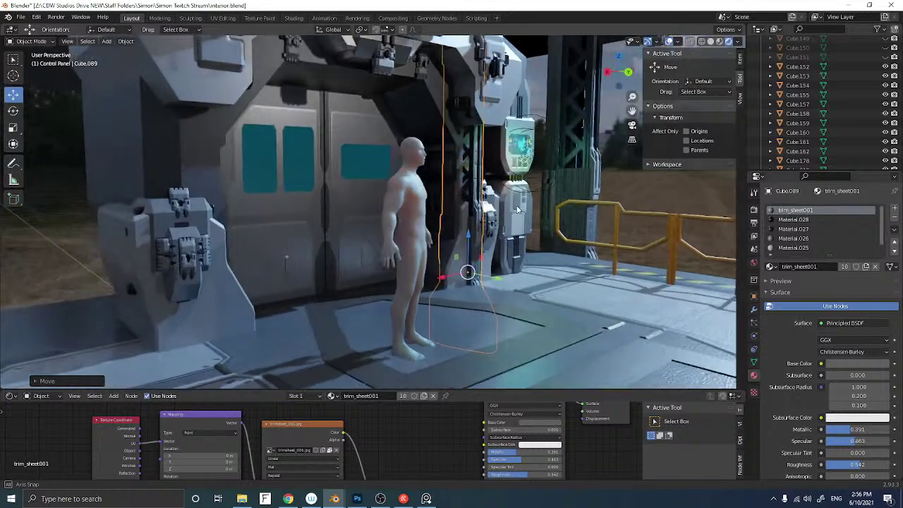
Scale the column copy down further and adjust its depth along the Y axis against the door frame
scroll(452, 250, "up", 2)
key("s")
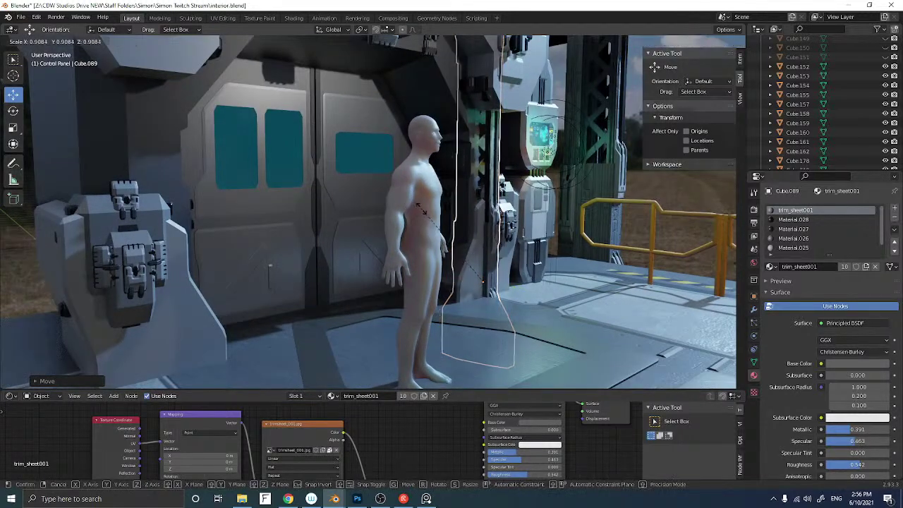
left_click(450, 214)
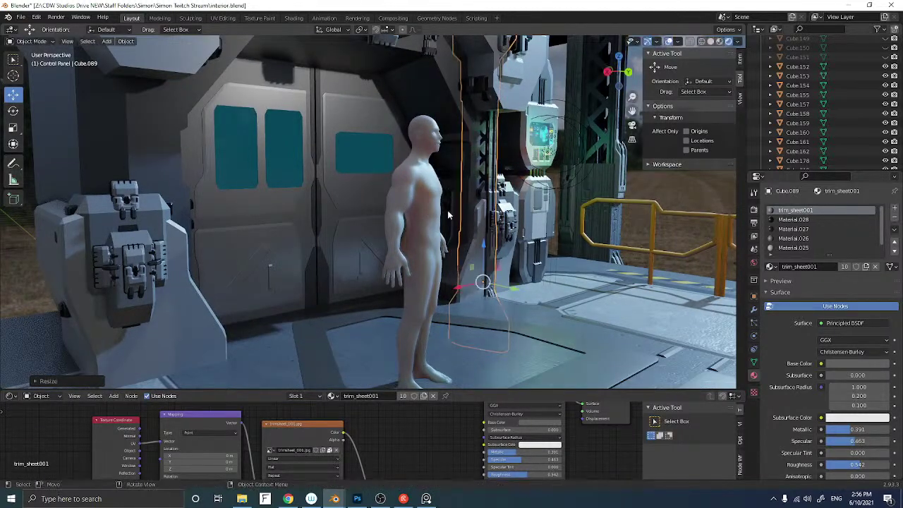
middle_click_drag(443, 220, 446, 227)
key("g")
key("y")
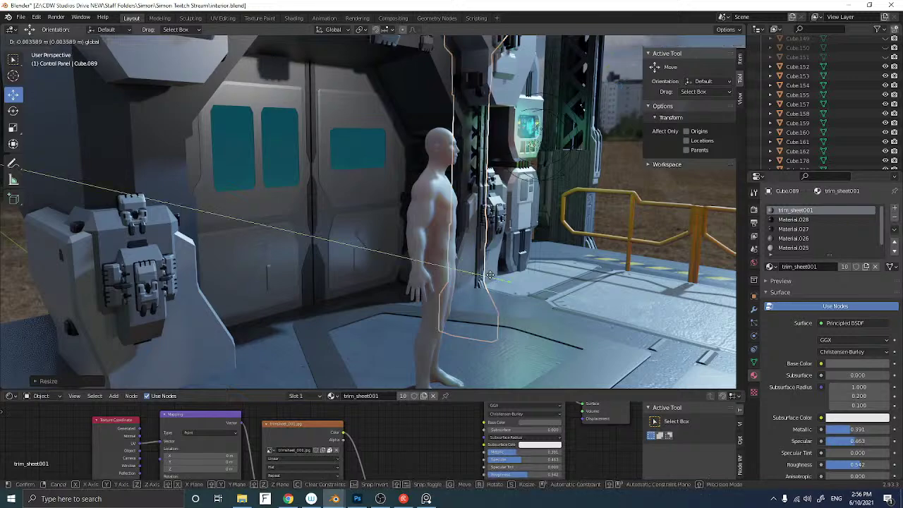
left_click(487, 274)
middle_click_drag(471, 268, 495, 201)
left_click(479, 243, "shift")
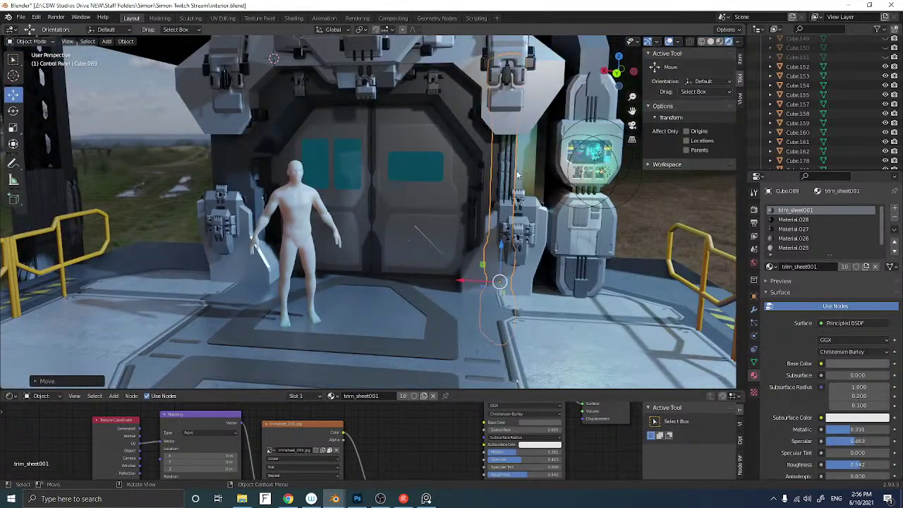
Shift the column sideways along the X axis behind the base block props using the back view and nudge its depth
left_click(617, 73)
scroll(491, 177, "up", 1)
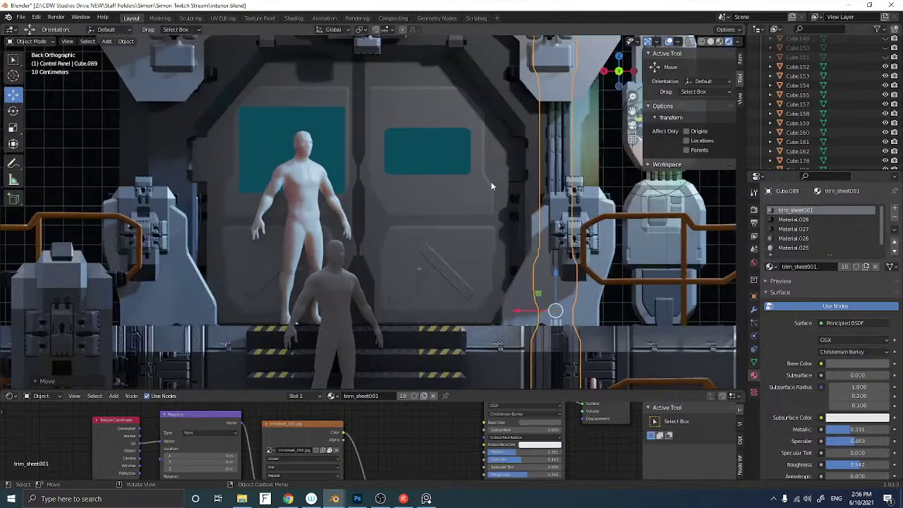
mouse_move(516, 309)
left_mouse_down()
mouse_move(538, 308)
mouse_move(528, 306)
left_mouse_up()
middle_click_drag(529, 305, 509, 276)
left_click_drag(506, 277, 507, 274)
Shrink the column uniformly and shorten it along its local Z axis with the Scale tool
key("s")
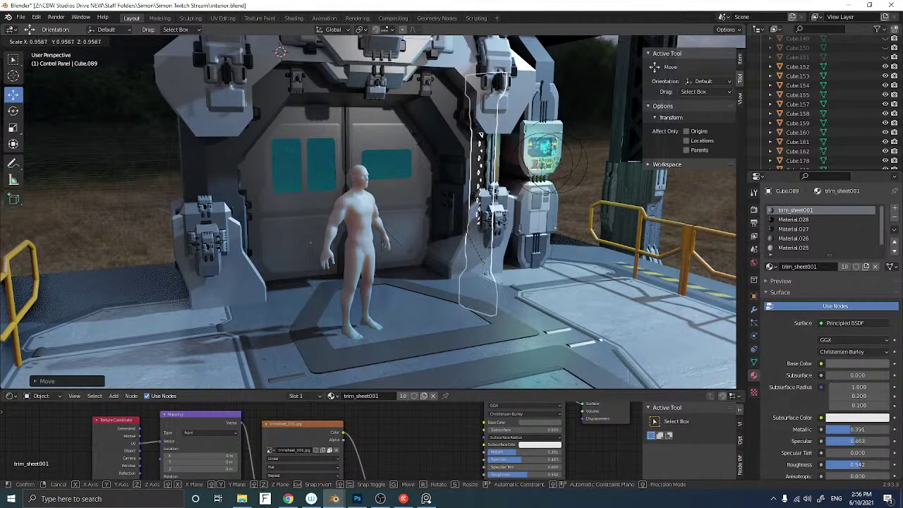
left_click(464, 129)
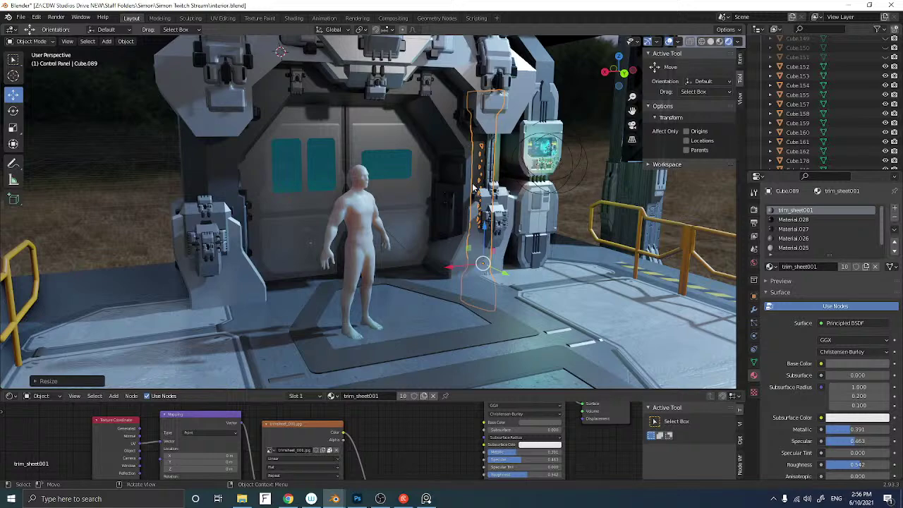
left_click(13, 127)
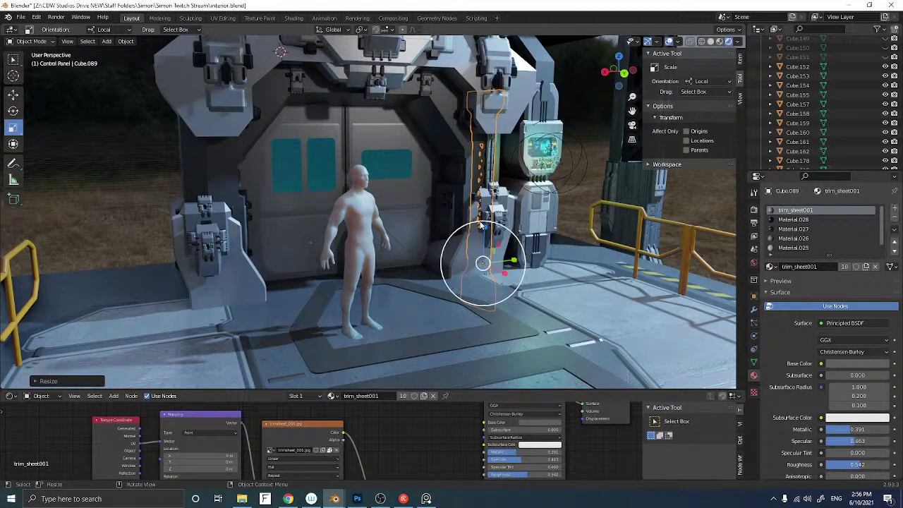
left_click_drag(483, 226, 482, 229)
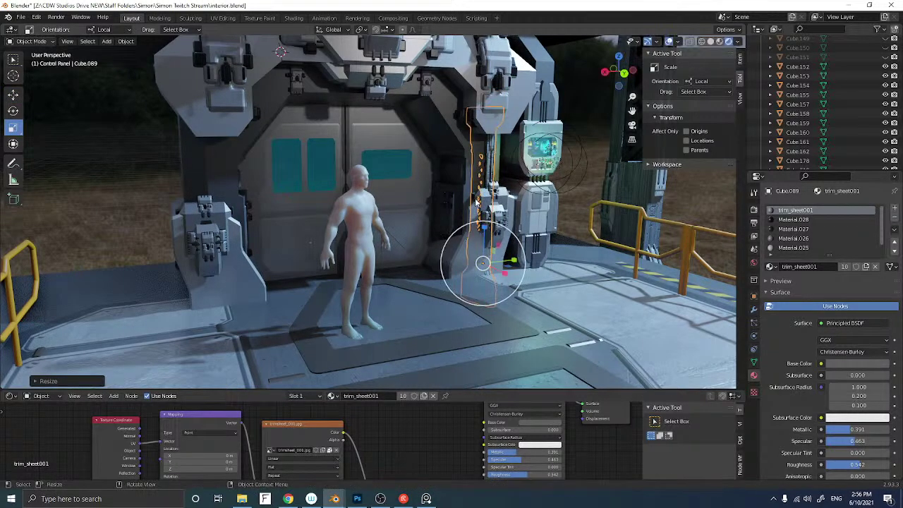
scroll(482, 195, "up", 2)
middle_click_drag(481, 196, 398, 234, "shift")
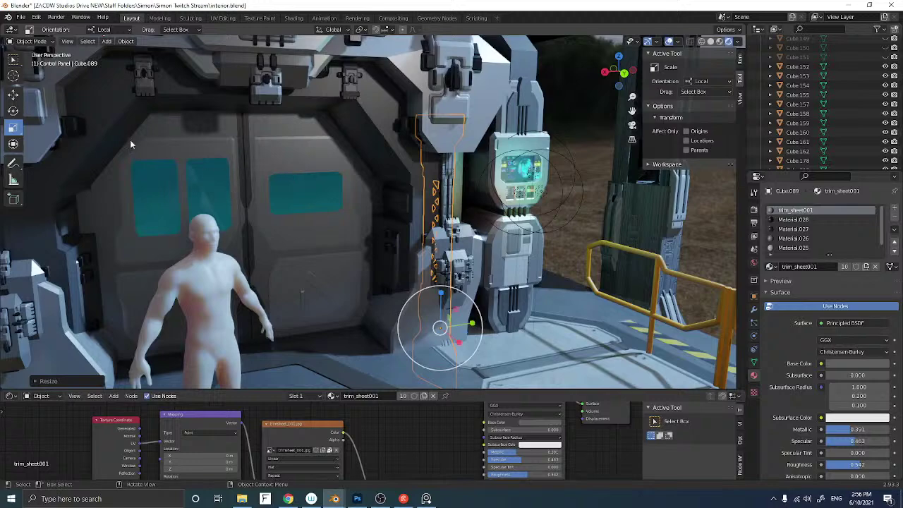
Raise the shortened column along the Z axis and fine-tune its fit between the upper door frame and the base block
left_click(13, 94)
left_click_drag(441, 296, 441, 275)
middle_click_drag(409, 277, 487, 262)
scroll(429, 253, "up", 3)
middle_click_drag(428, 253, 414, 288)
left_click_drag(410, 345, 415, 342)
middle_click_drag(415, 342, 417, 260)
left_click_drag(440, 331, 449, 328)
scroll(454, 288, "up", 1)
middle_click_drag(451, 285, 419, 266)
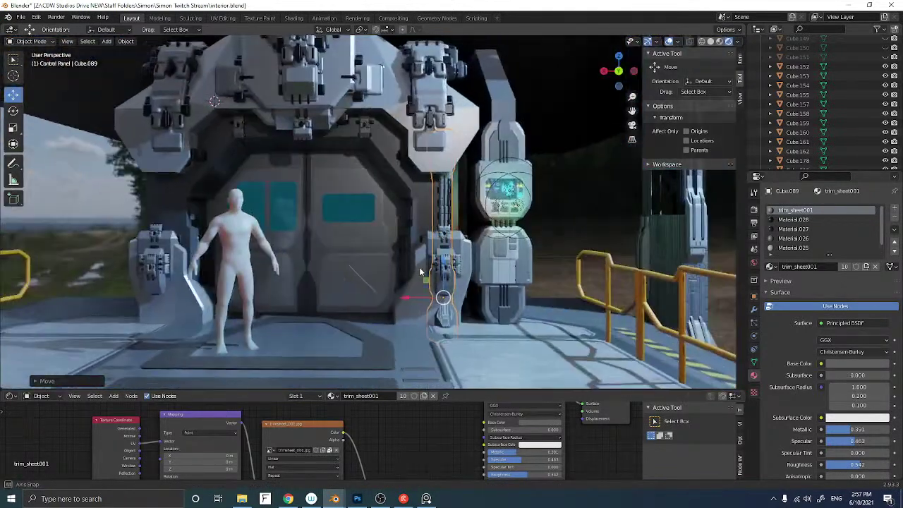
Duplicate the fitted column, mirror the copy along the X axis and move it to the door frame's opposite side
key("shift+d")
right_click(419, 267)
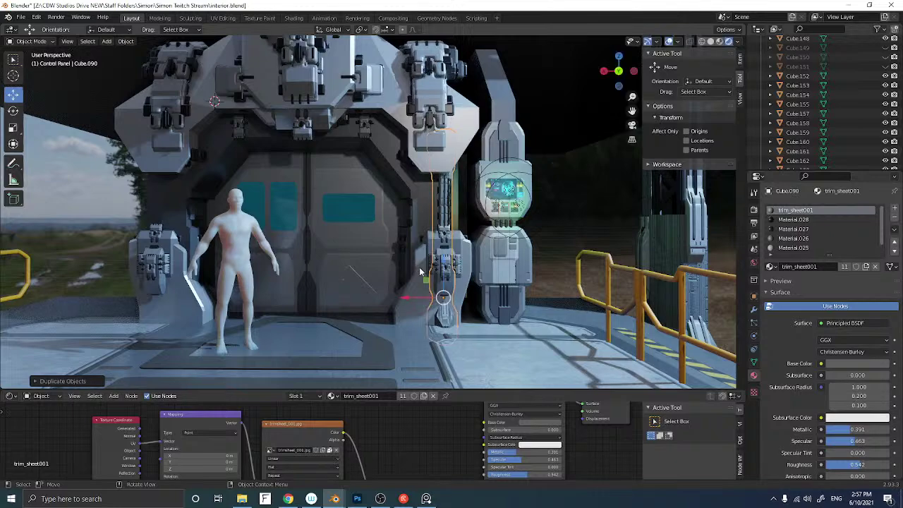
left_click(618, 73)
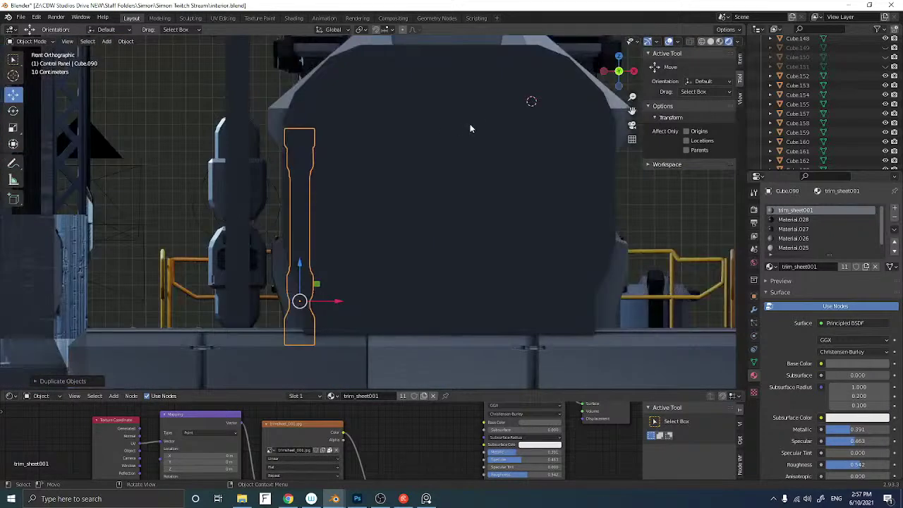
left_click(619, 71)
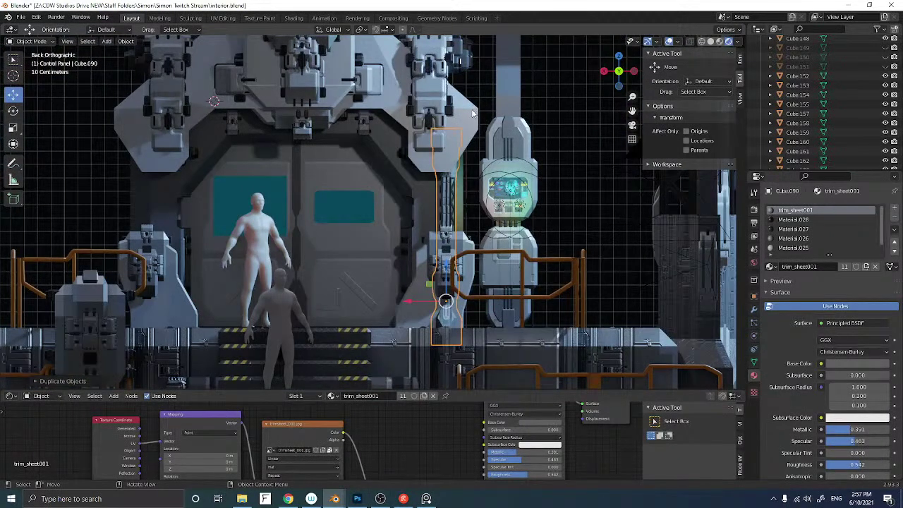
key("ctrl+m")
key("x")
left_click(472, 113)
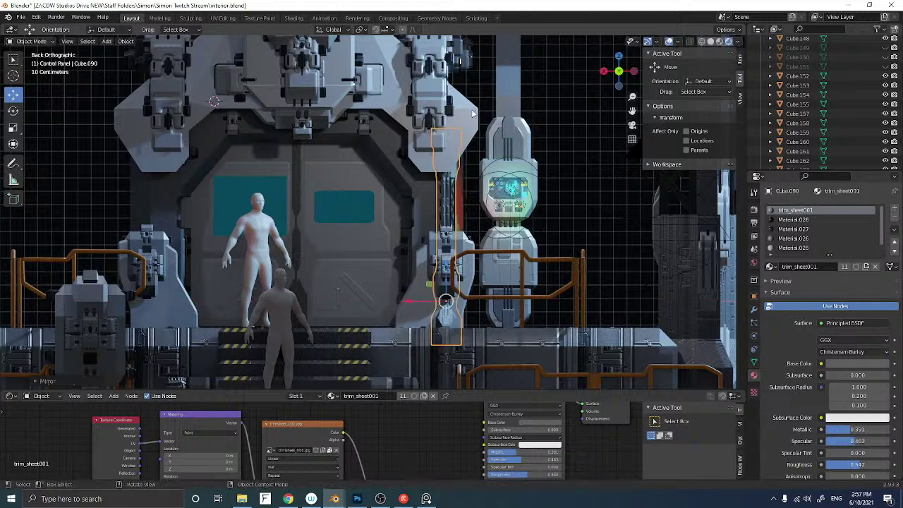
left_click_drag(427, 305, 125, 278)
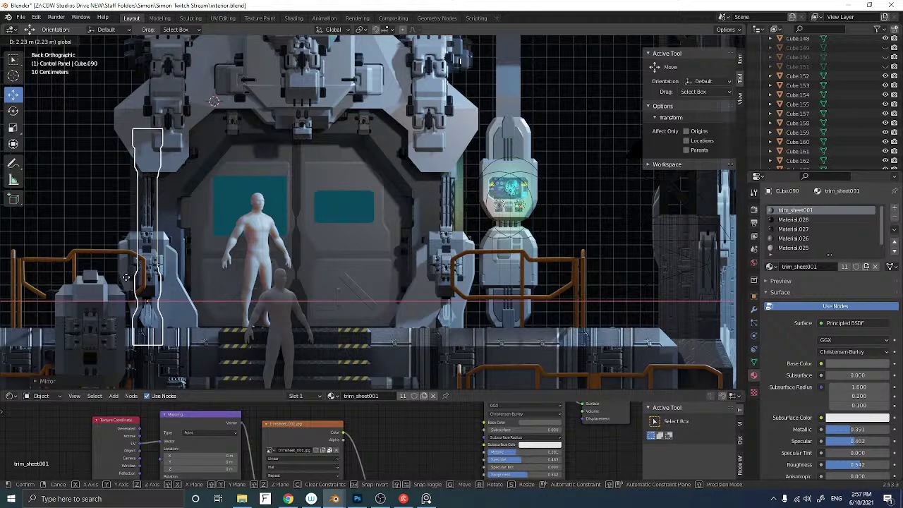
left_click_drag(125, 277, 129, 275)
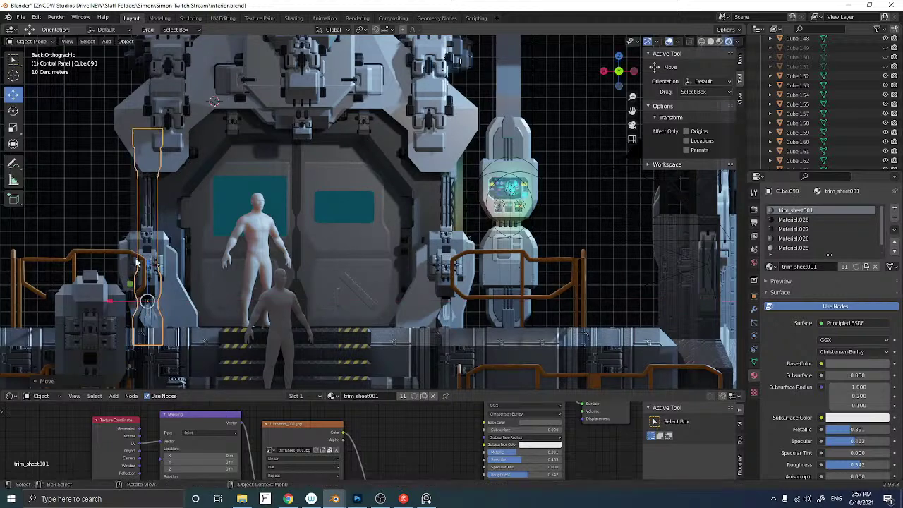
middle_click_drag(81, 195, 222, 220)
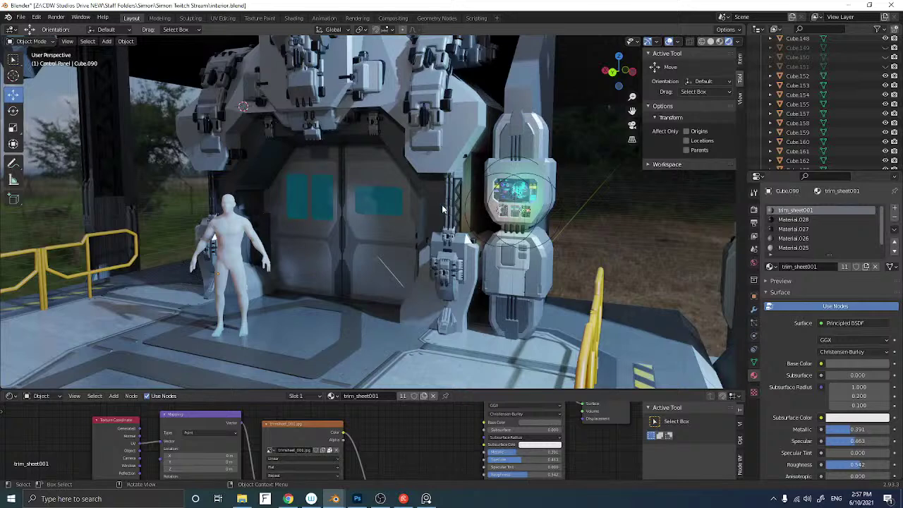
middle_click_drag(450, 211, 401, 204)
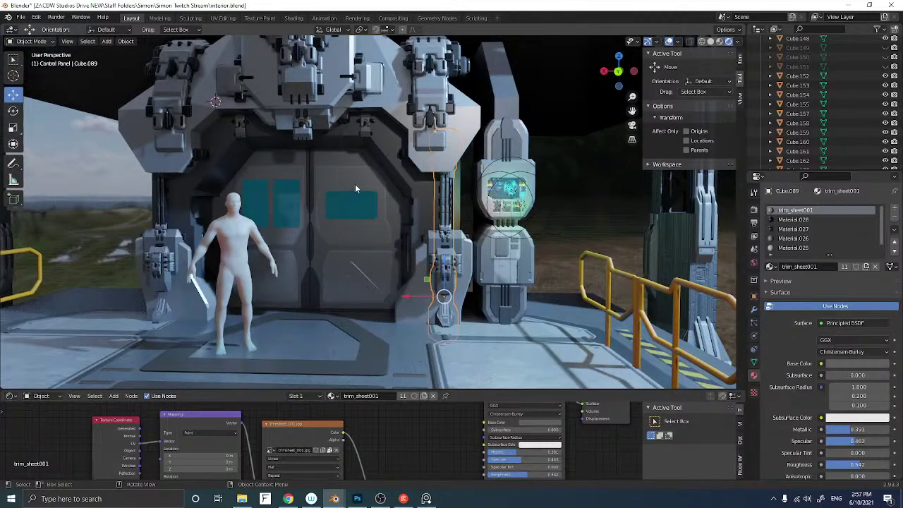
key("s")
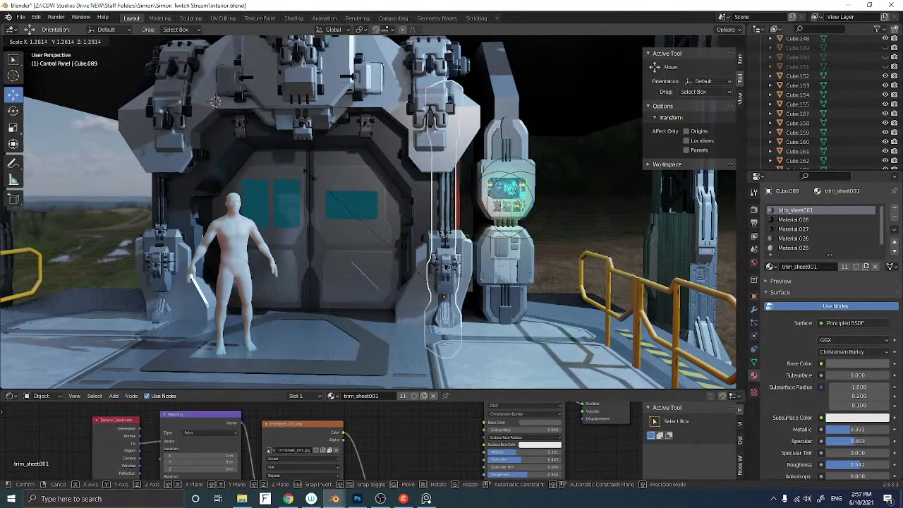
right_click(366, 188)
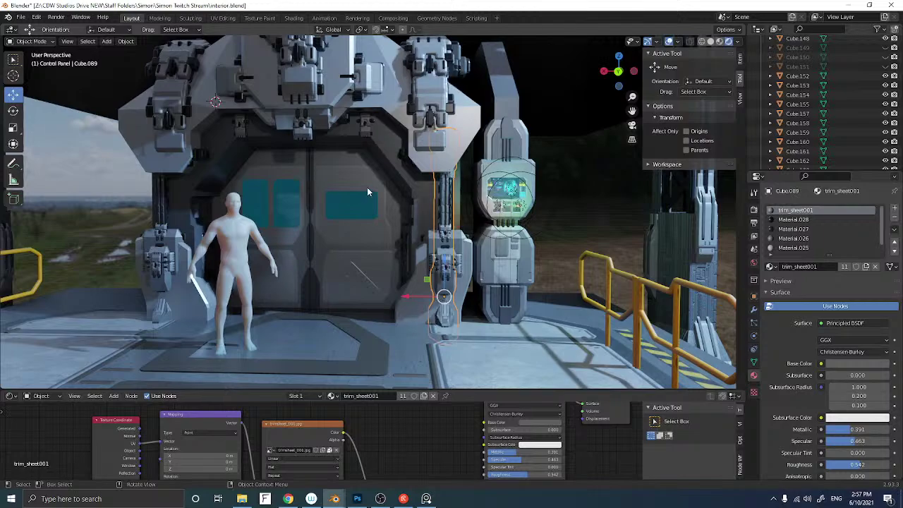
In the camera view, reveal all hidden objects, make the Walls collection visible and hide the FOG object
middle_click_drag(558, 202, 464, 203)
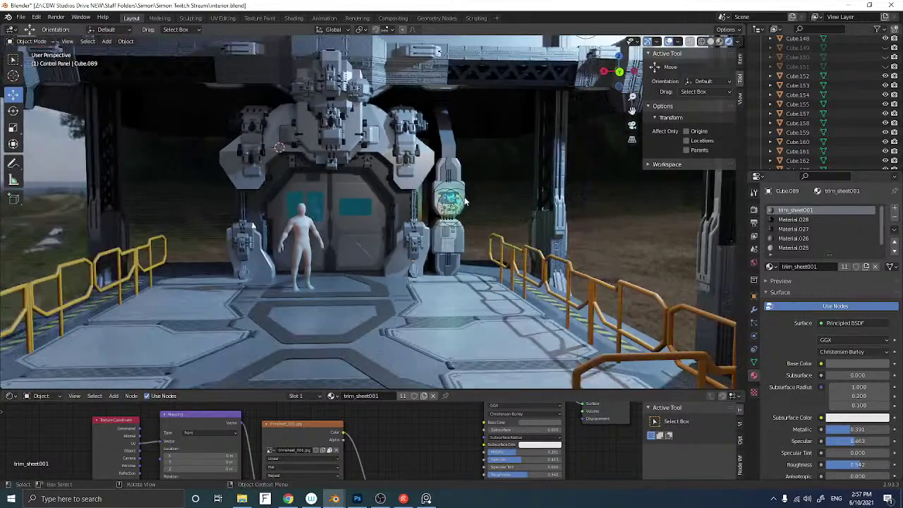
left_click(632, 125)
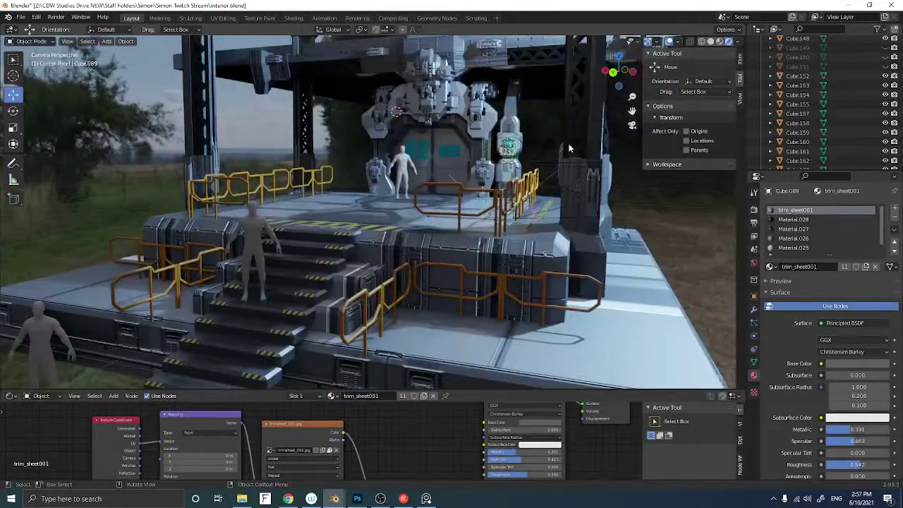
key("alt+h")
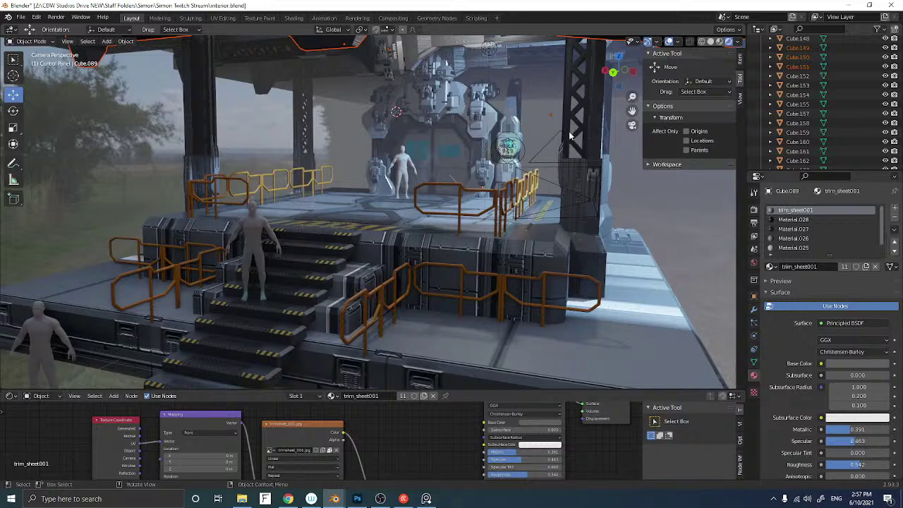
scroll(800, 115, "up", 5)
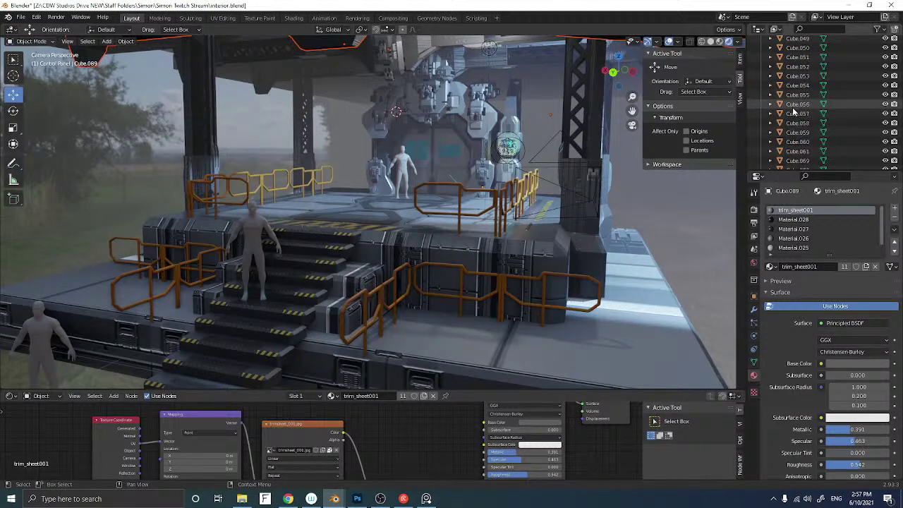
scroll(789, 109, "up", 3)
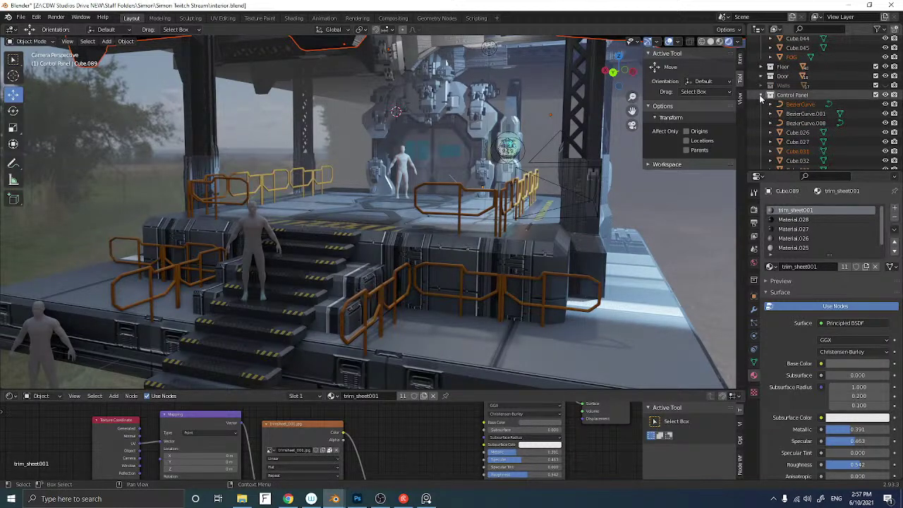
left_click(769, 95)
scroll(844, 107, "up", 5)
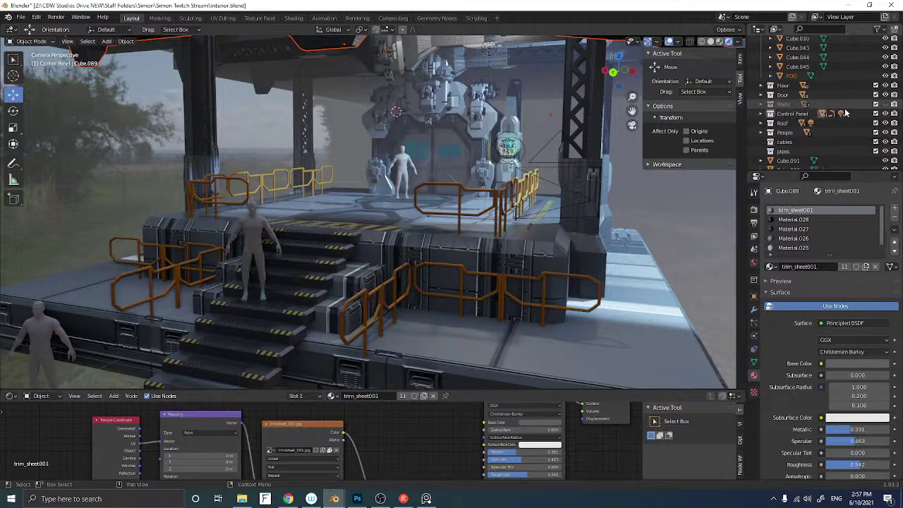
left_click(885, 114)
left_click(876, 141)
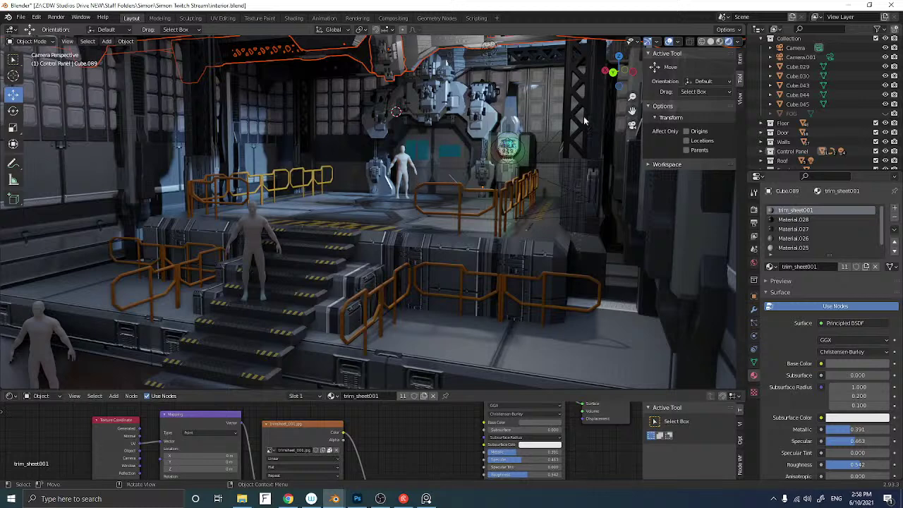
Duplicate the dark column behind the platform railings and move the copy down in front of the platform
left_click(305, 134)
key("shift+d")
right_click(305, 134)
middle_click_drag(317, 151, 282, 190)
left_click_drag(299, 195, 154, 244)
left_click(154, 244)
left_click_drag(171, 203, 179, 330)
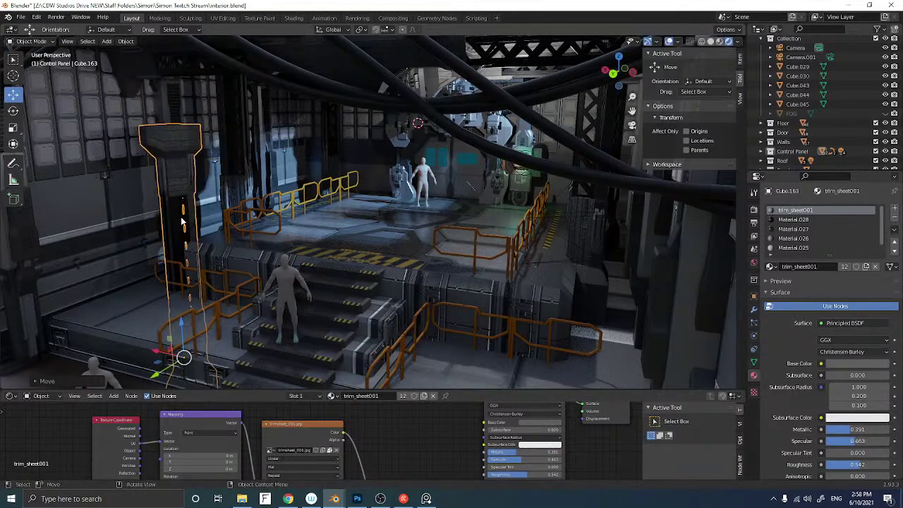
scroll(178, 215, "down", 3)
scroll(181, 226, "up", 4)
middle_click_drag(182, 226, 292, 210)
left_click_drag(290, 280, 293, 338)
Set the column copy's origin to Center of Mass (Surface) and move the copy towards the stairs
right_click(284, 206)
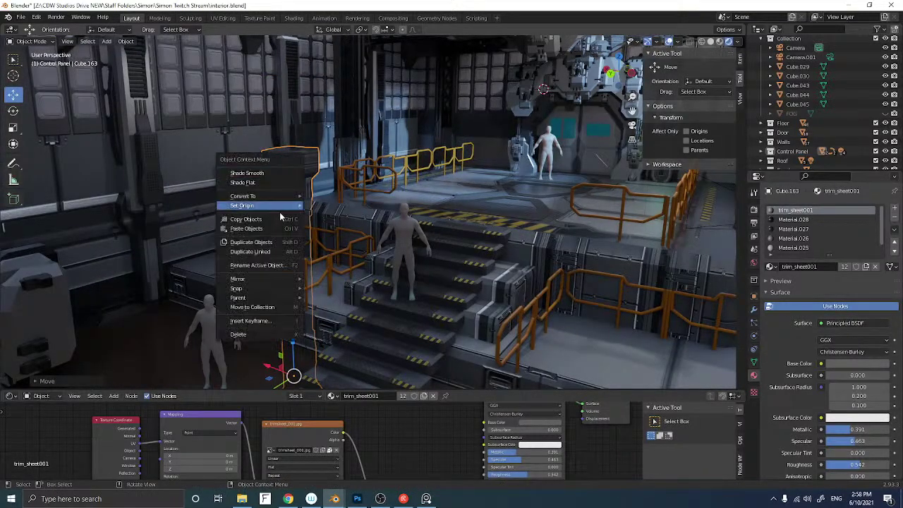
mouse_move(271, 205)
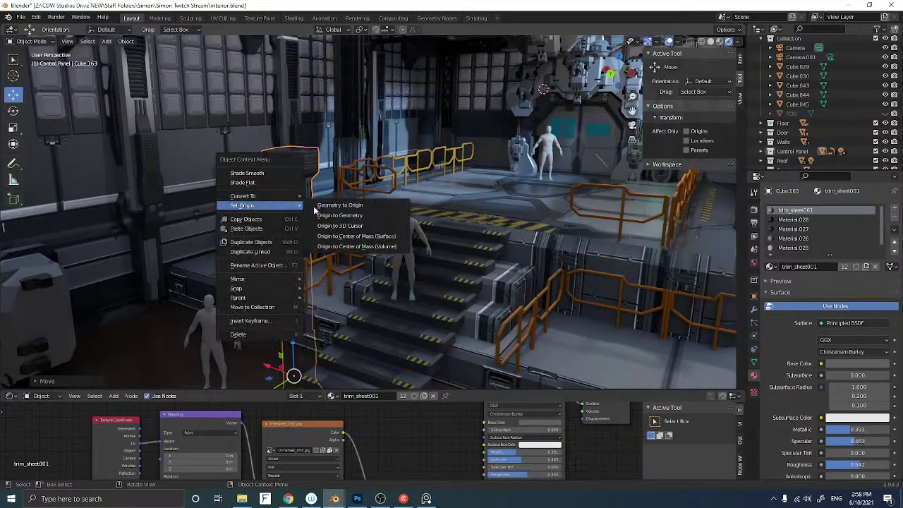
left_click(330, 239)
left_click_drag(295, 266, 308, 283)
middle_click_drag(308, 280, 341, 275)
middle_click_drag(350, 275, 348, 271)
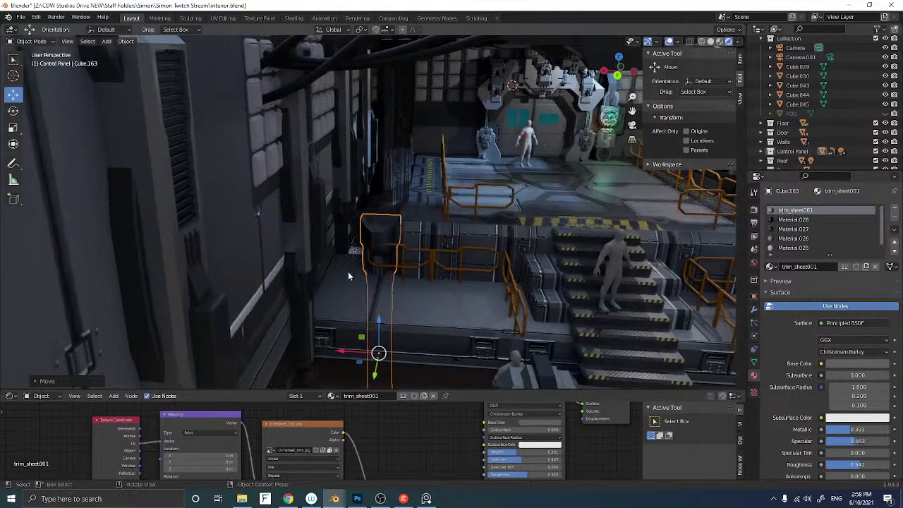
middle_click_drag(377, 319, 379, 323)
left_click_drag(337, 360, 471, 351)
mouse_move(435, 318)
middle_mouse_down()
mouse_move(455, 319)
mouse_move(436, 313)
middle_mouse_up()
Shrink the column copy uniformly, raise it and shift it in depth towards the railing beside the stairs
key("s")
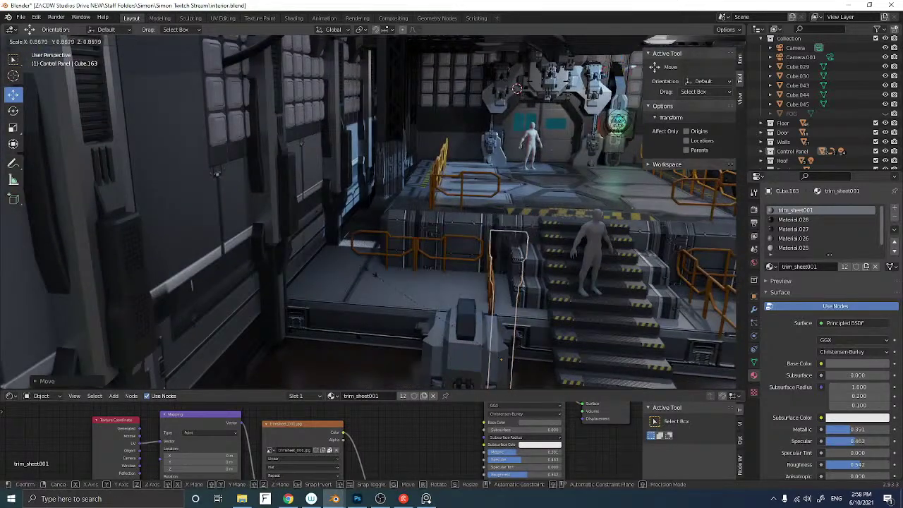
left_click(477, 316)
left_click_drag(500, 339, 507, 290)
middle_click_drag(506, 290, 526, 294)
scroll(518, 292, "up", 2)
scroll(518, 296, "down", 8)
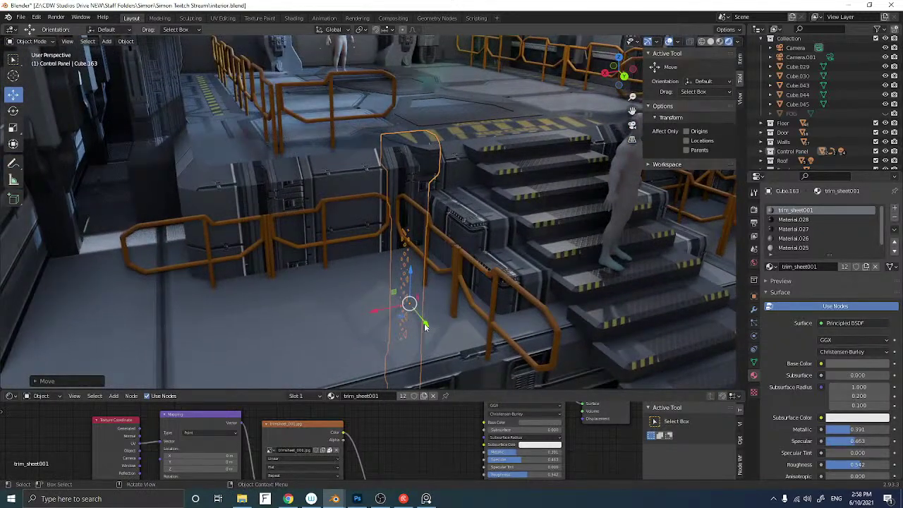
left_click_drag(425, 326, 443, 345)
left_click_drag(427, 303, 420, 301)
middle_click_drag(412, 283, 423, 300)
left_click_drag(445, 344, 452, 345)
middle_click_drag(452, 346, 447, 328)
Enlarge the column copy uniformly, shift it along the X axis and lower it next to the stairs
key("s")
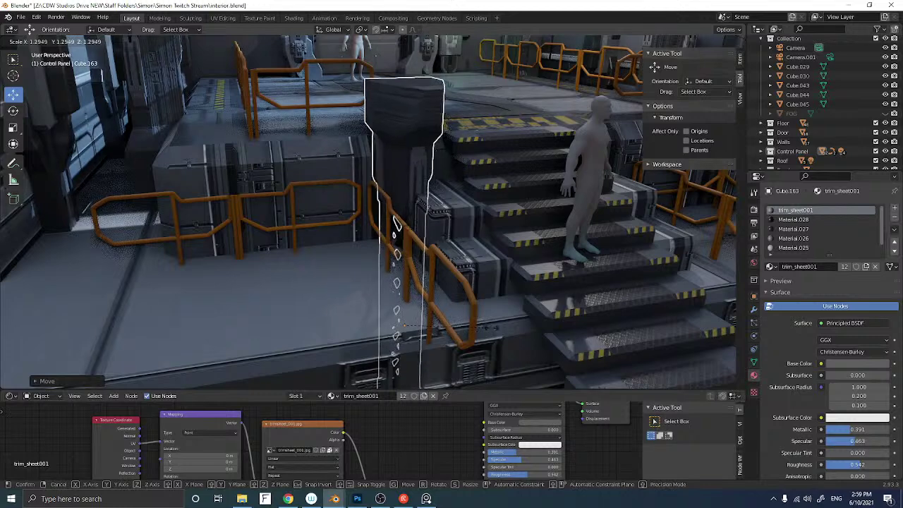
left_click(396, 224)
left_click_drag(394, 328, 380, 330)
left_click_drag(394, 292, 392, 348)
middle_click_drag(392, 349, 330, 270)
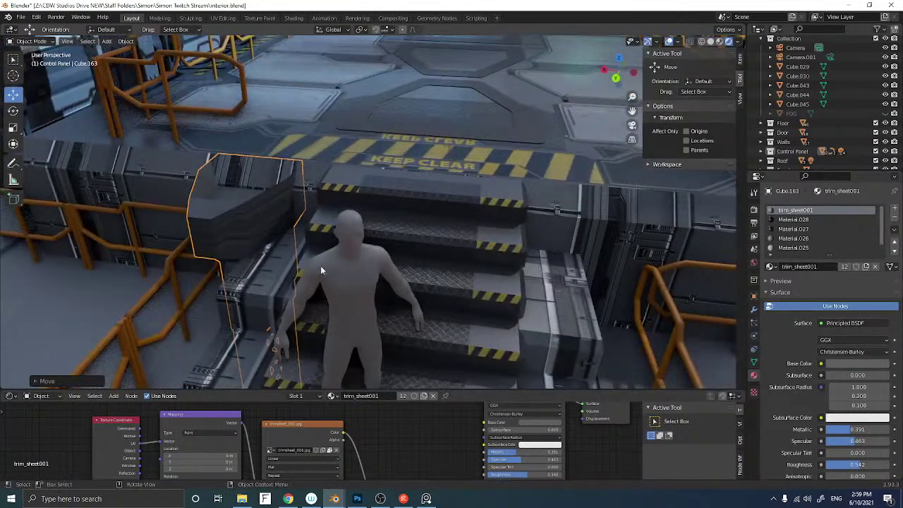
scroll(274, 325, "down", 3)
left_click_drag(292, 362, 293, 356)
middle_click_drag(275, 307, 308, 304)
middle_click_drag(401, 234, 332, 241)
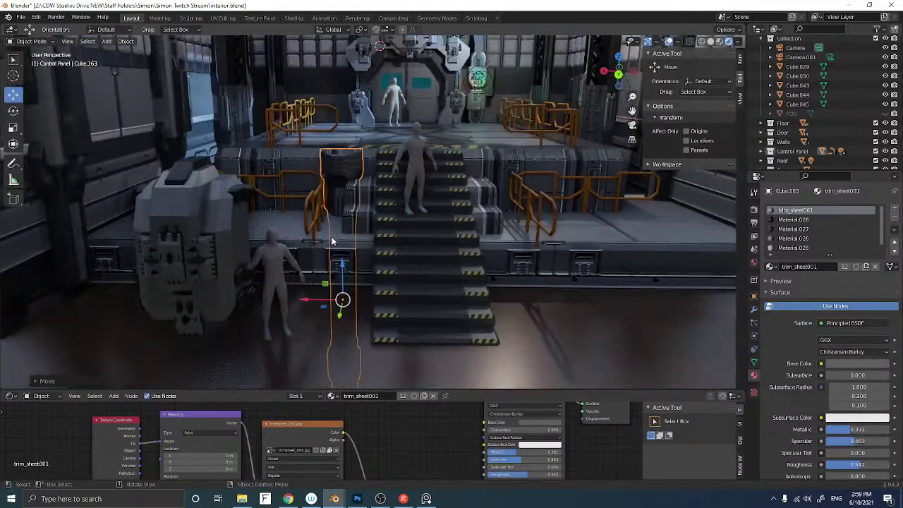
Try the column copy rotated 180° in the back view and raised beside the stairs, and delete it
left_click(619, 75)
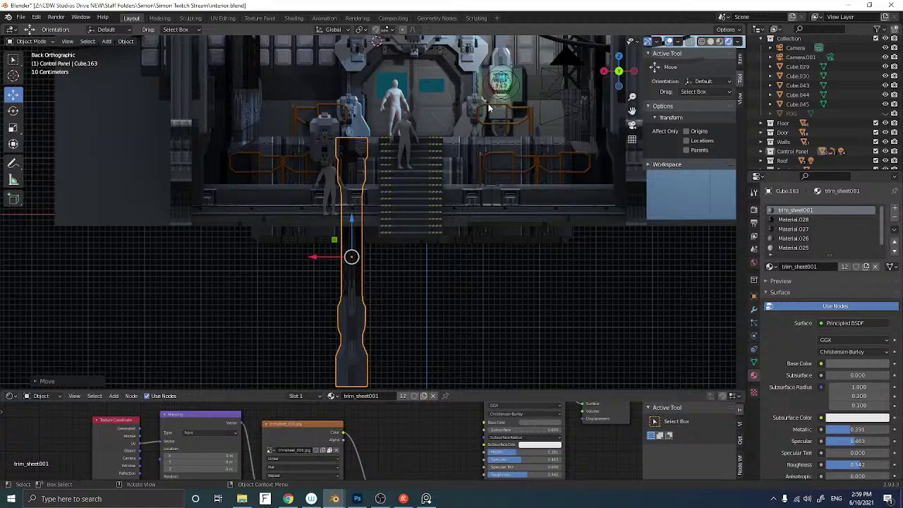
type("r180")
key("Return")
mouse_move(367, 66)
middle_mouse_down()
mouse_move(349, 132)
mouse_move(360, 169)
mouse_move(339, 184)
mouse_move(342, 157)
middle_mouse_up()
left_click_drag(332, 282, 336, 217)
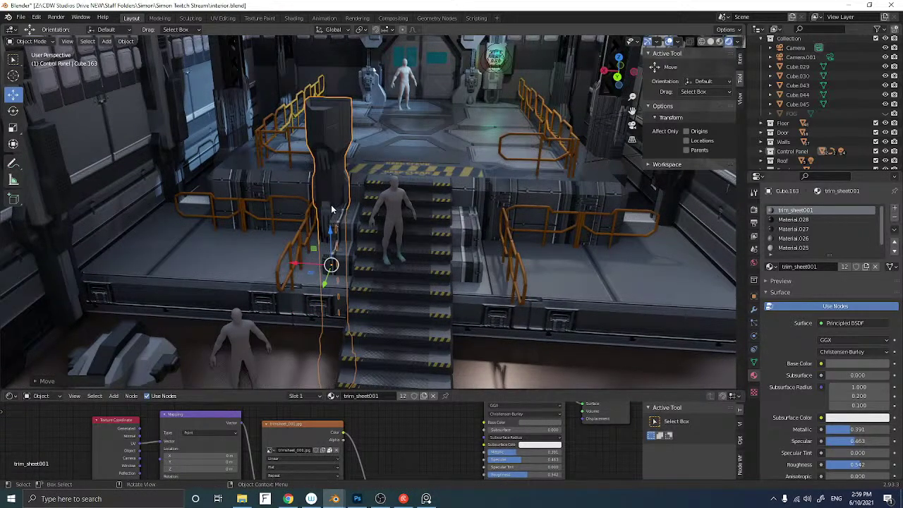
key("Delete")
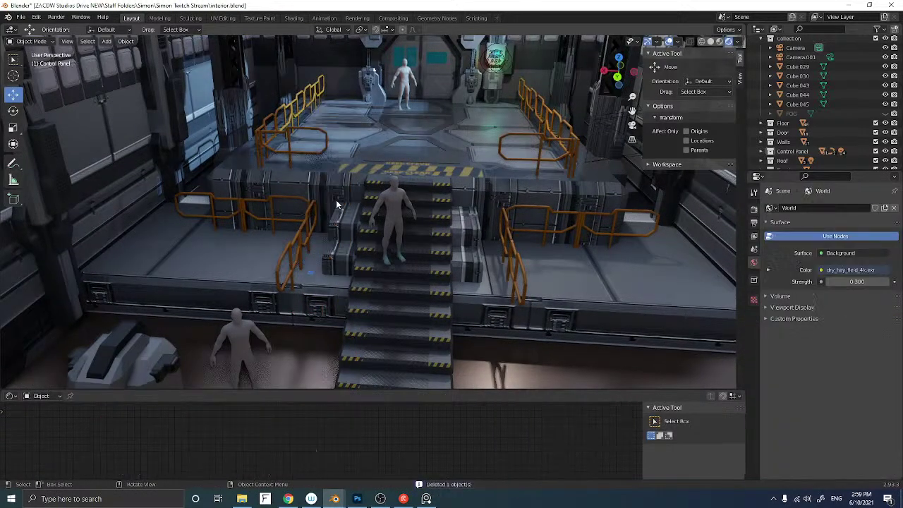
Create a linked duplicate of the vented side-wall pillar and move it inward to the stairs
left_click(157, 101)
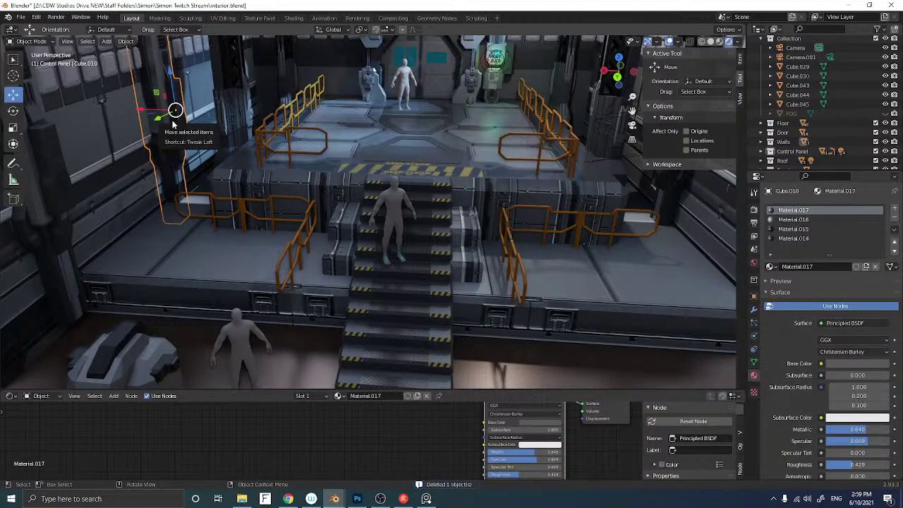
key("alt+d")
right_click(178, 124)
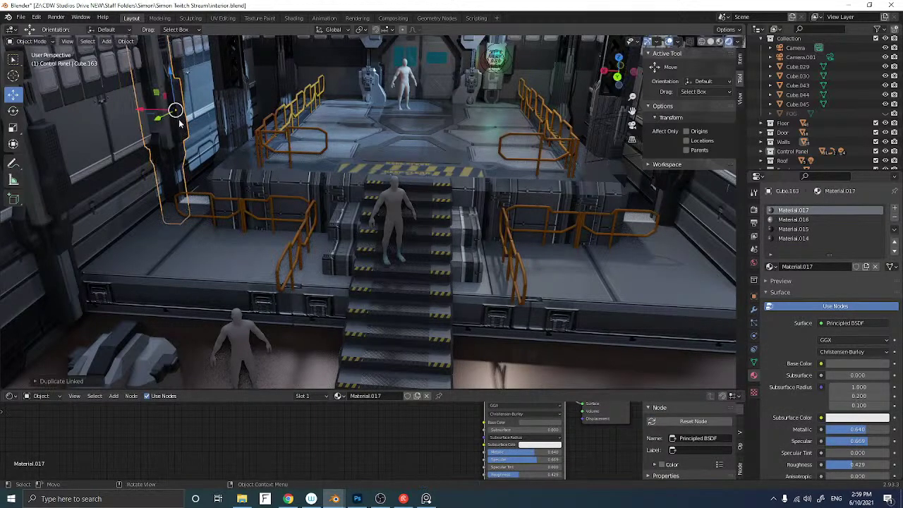
left_click_drag(164, 113, 360, 146)
mouse_move(360, 146)
middle_mouse_down()
mouse_move(339, 144)
mouse_move(364, 145)
middle_mouse_up()
key("alt+h")
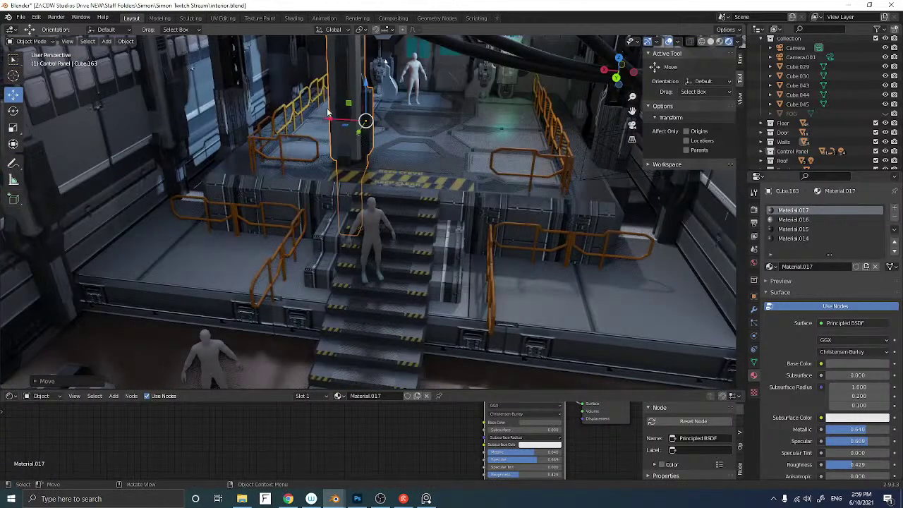
Turn the pillar copy around the Z axis to face the front of the stairs and shrink it uniformly
left_click(13, 111)
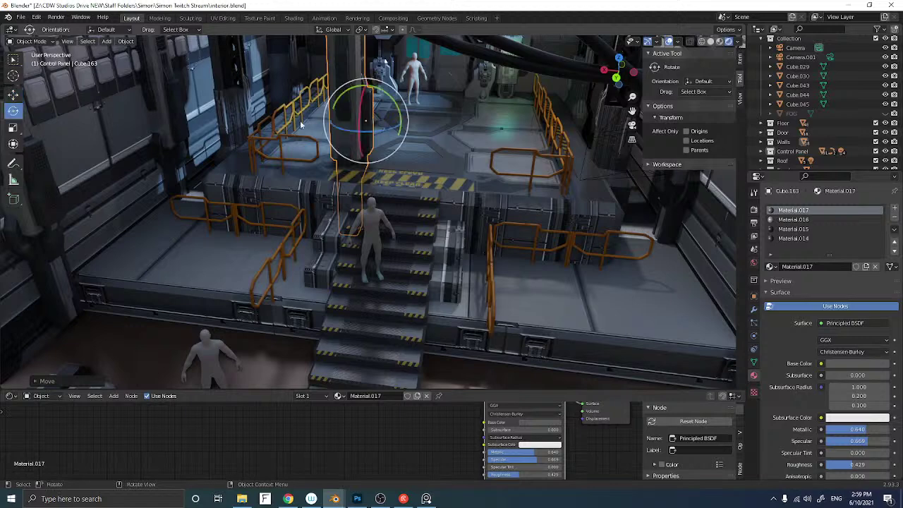
left_click_drag(377, 130, 322, 186)
left_click(12, 94)
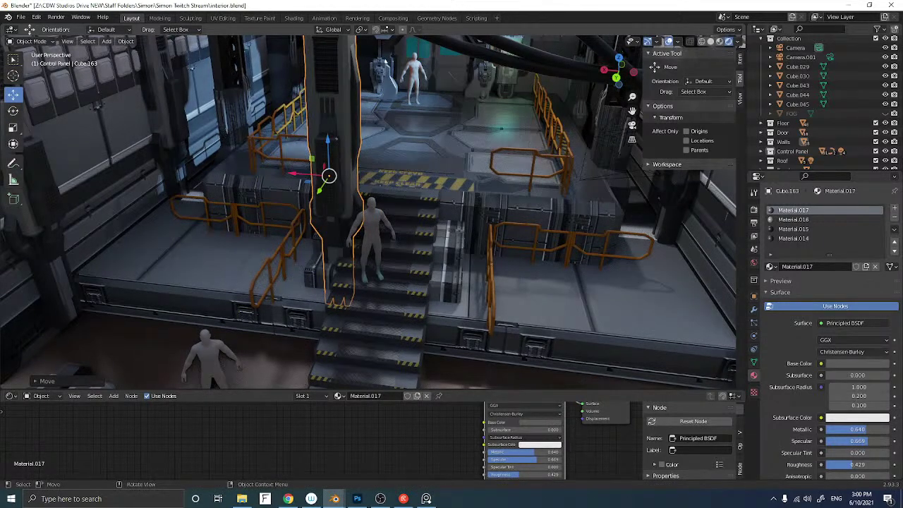
key("s")
left_click(315, 133)
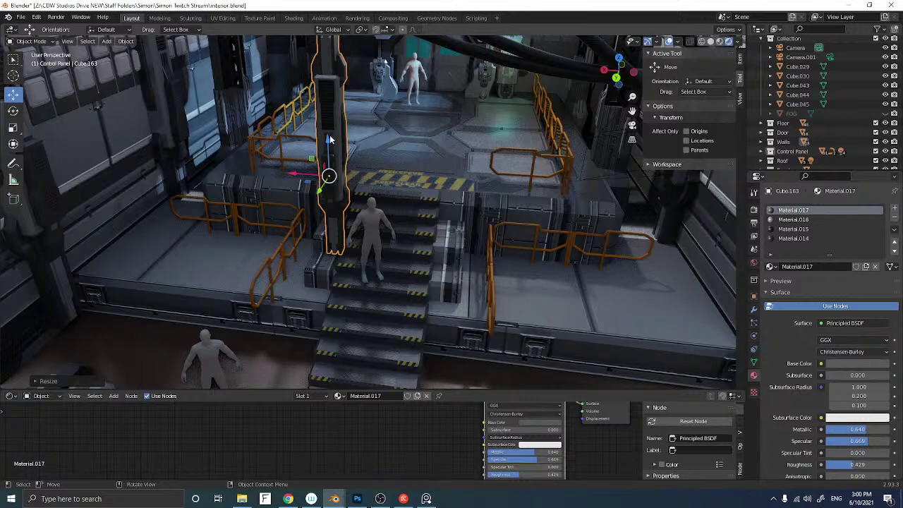
Lower the pillar copy along the Z axis and push it back in depth against the block beside the stairs
key("g")
key("z")
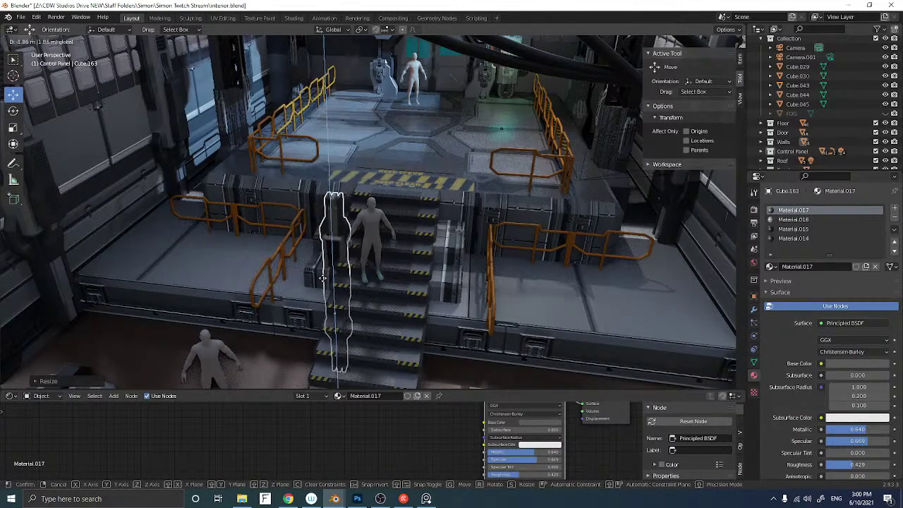
left_click(327, 270)
middle_click_drag(329, 268, 306, 250)
scroll(309, 249, "down", 8)
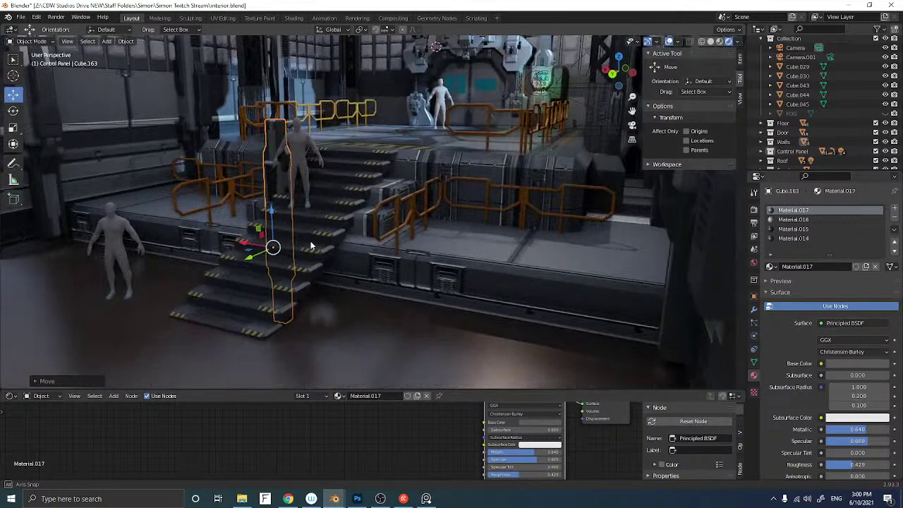
middle_click_drag(251, 260, 267, 275)
left_click_drag(242, 287, 280, 269)
middle_click_drag(268, 265, 287, 248)
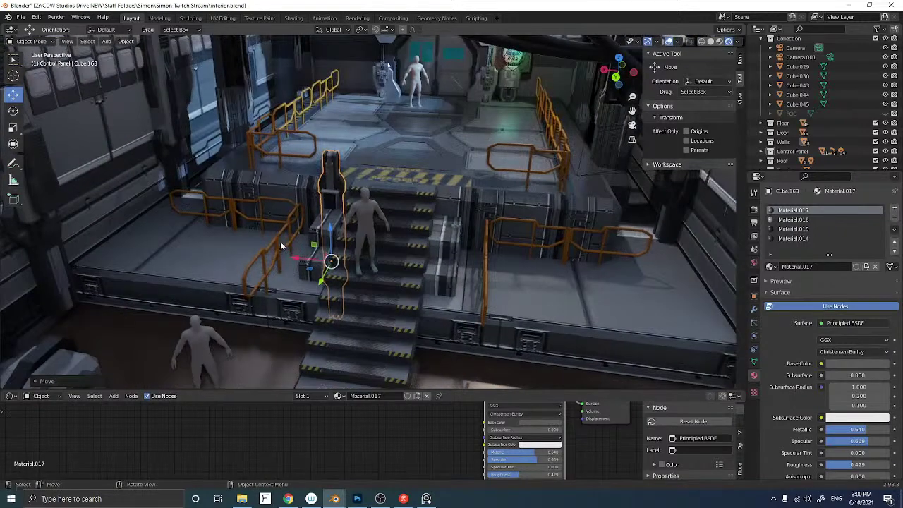
Enlarge the pillar copy uniformly and sink it along the Z axis to fit beside the stairs
key("s")
left_click(275, 237)
left_click_drag(329, 227, 326, 288)
middle_click_drag(337, 249, 352, 243)
left_click_drag(339, 323, 340, 319)
middle_click_drag(340, 314, 336, 263)
scroll(364, 212, "up", 5)
middle_click_drag(362, 206, 344, 212)
Duplicate the fitted pillar in the back view, move the copy along X to the stairs' opposite side and reselect the original
left_click(616, 77)
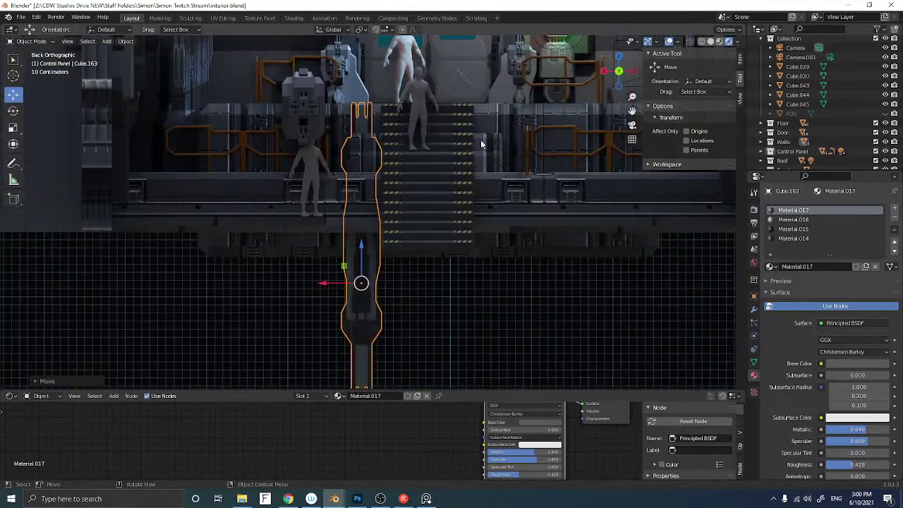
middle_click_drag(457, 144, 408, 169, "shift")
key("shift+d")
key("Escape")
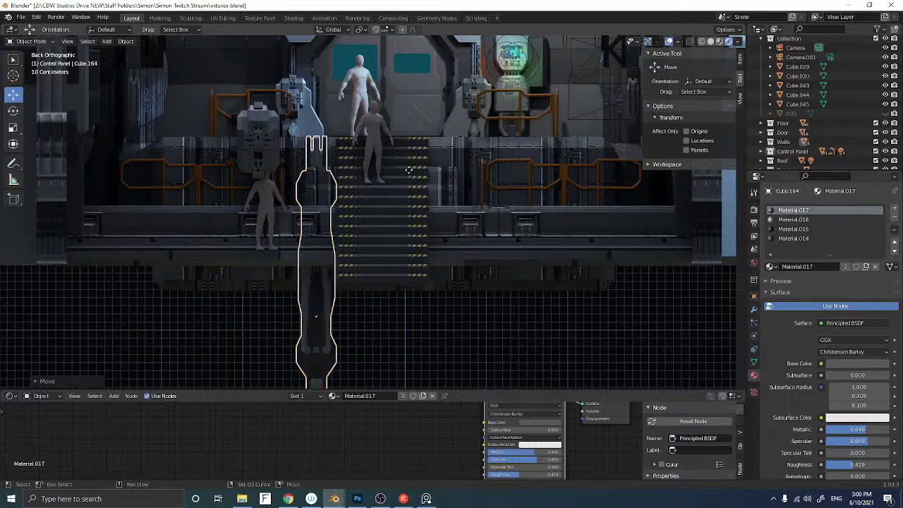
left_click_drag(302, 313, 431, 306)
left_click(430, 306)
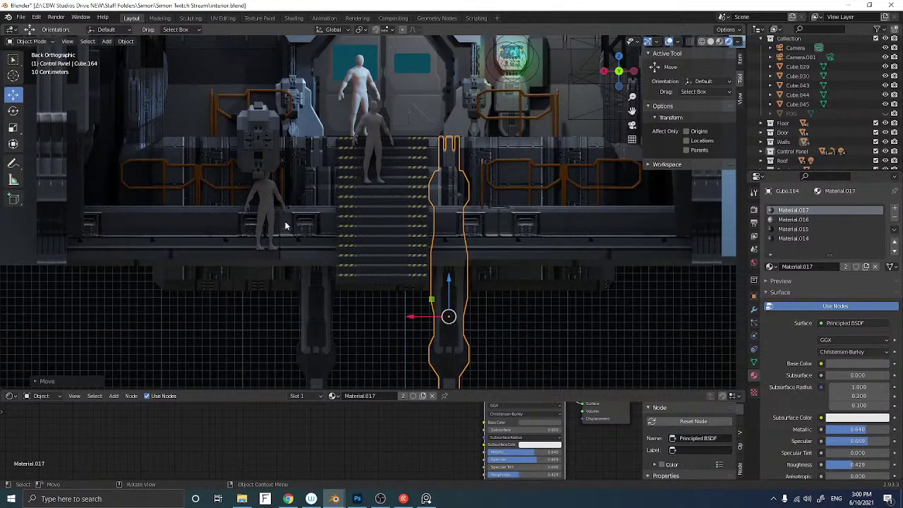
left_click(315, 156)
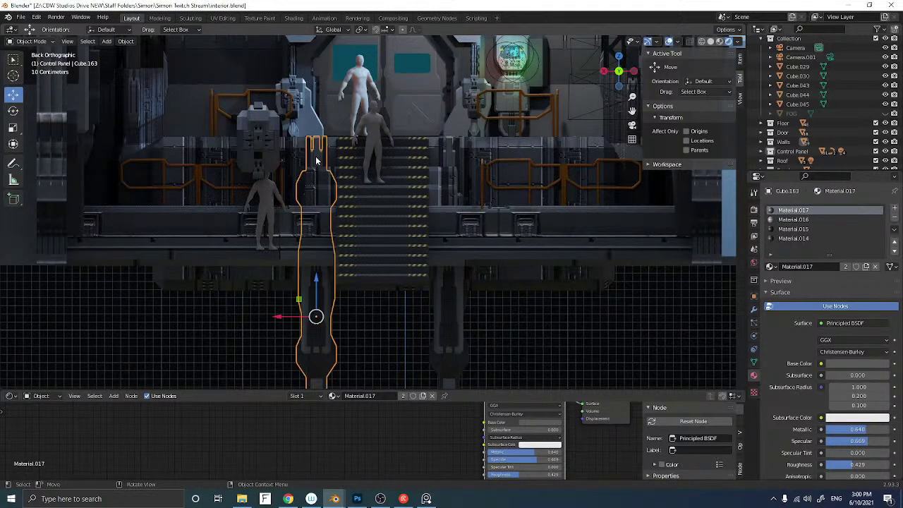
left_click(444, 155)
middle_click_drag(394, 202, 333, 221)
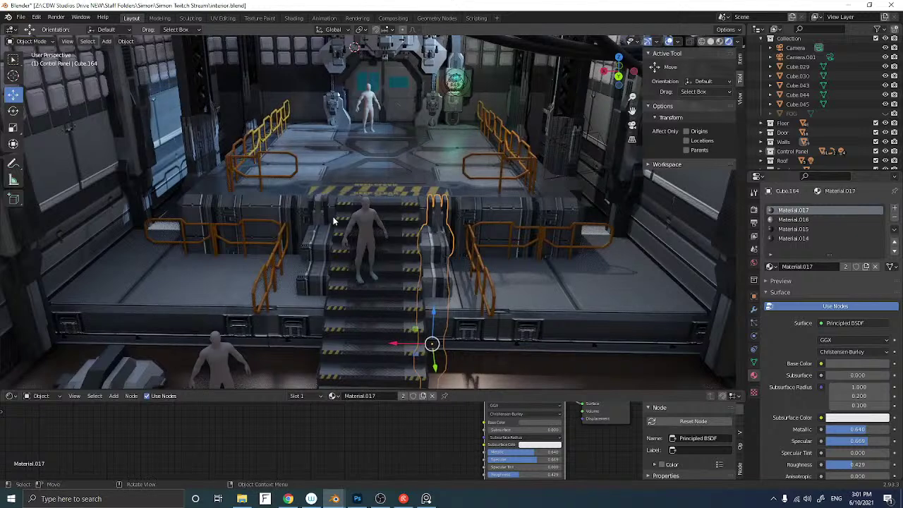
key("shift+d")
right_click(395, 314)
left_click_drag(409, 346, 496, 338)
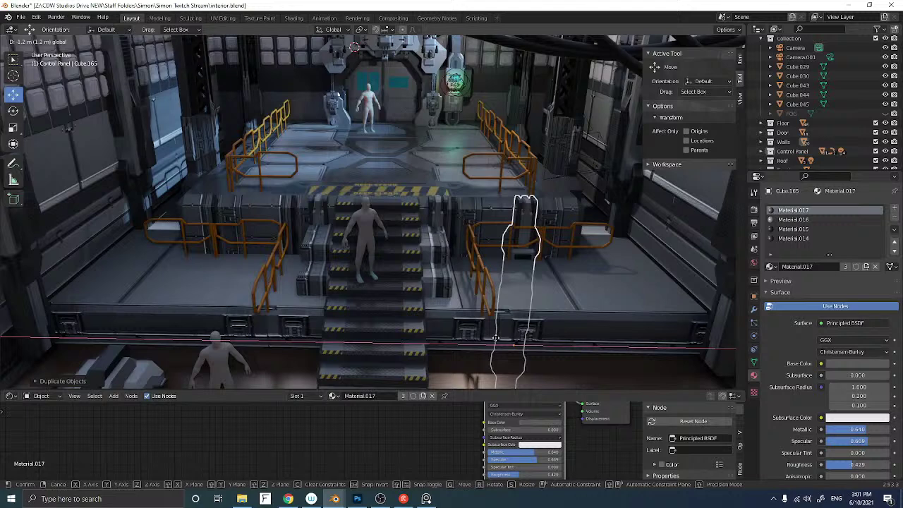
left_click(495, 338)
key("shift+d")
right_click(487, 344)
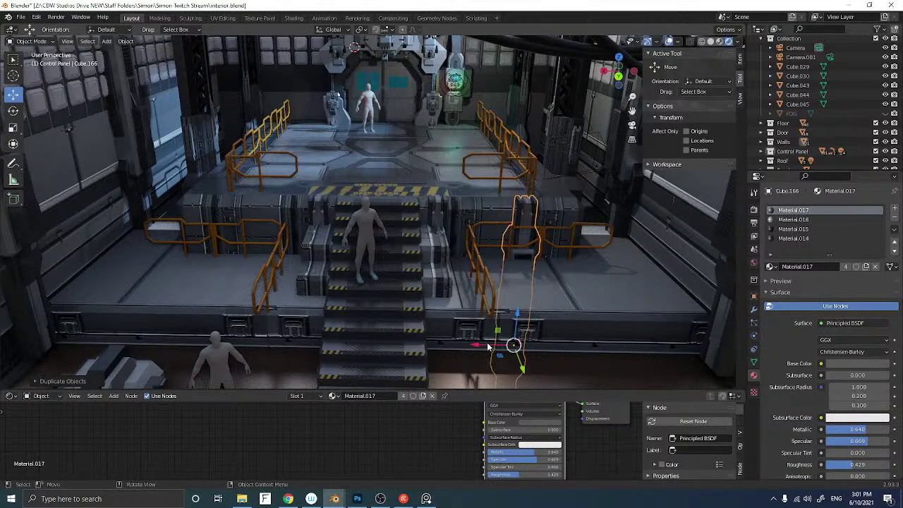
left_click_drag(497, 346, 250, 335)
key("Delete")
key("ctrl+z")
key("Delete")
Make two linked duplicates of the pillar right of the stairs, moving one outward along X and the other about 4.1 m to the left side
left_click(440, 220)
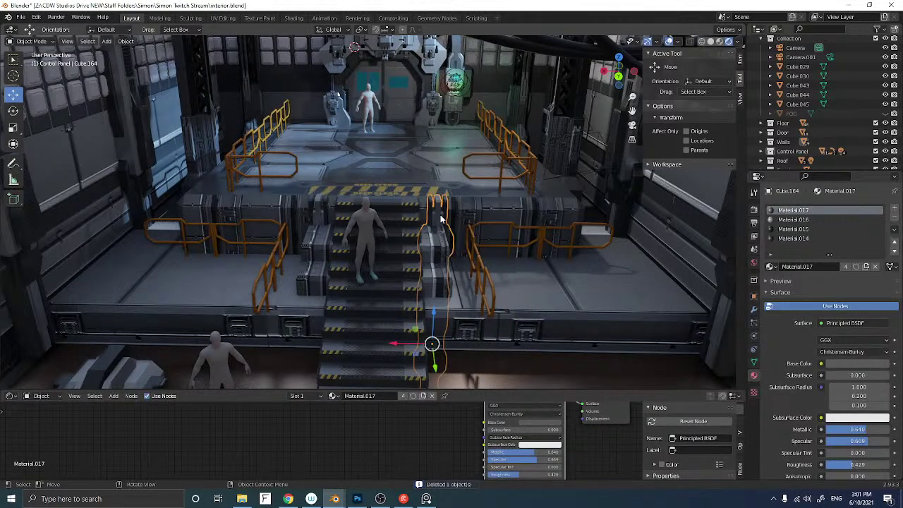
key("alt+d")
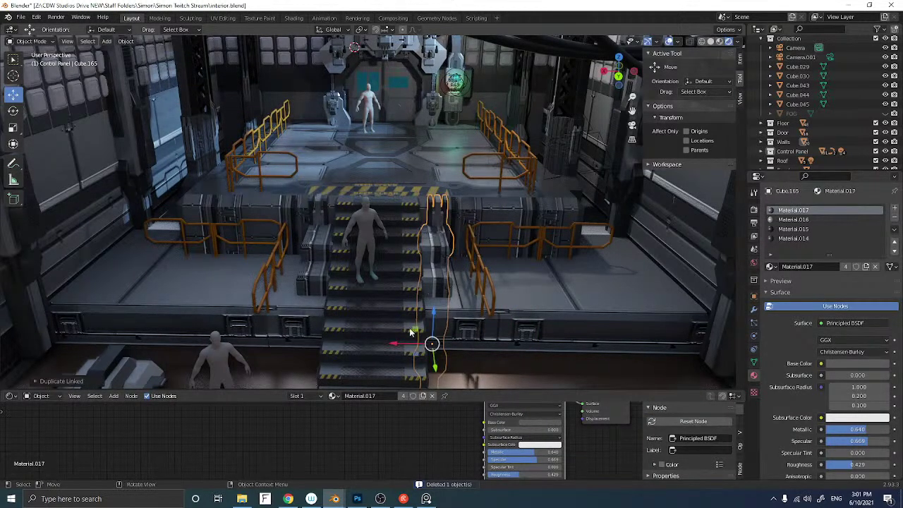
left_click_drag(408, 346, 494, 340)
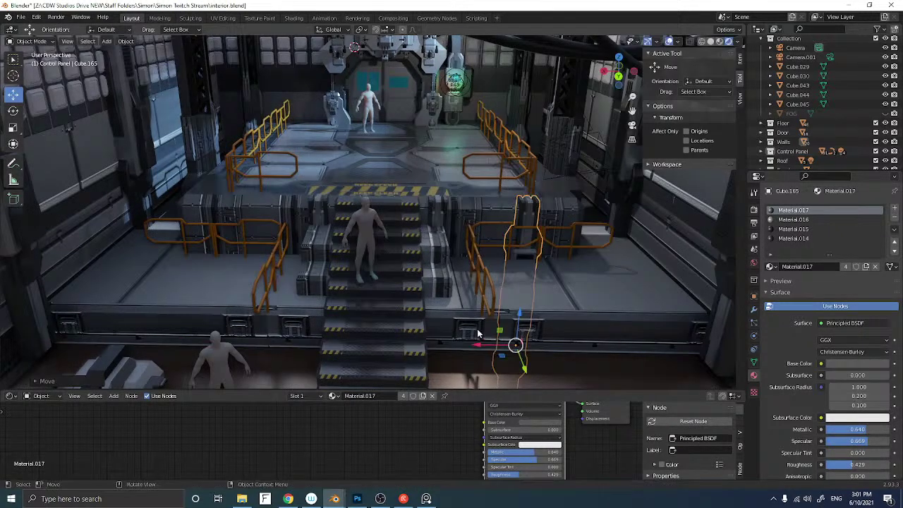
key("alt+d")
right_click(481, 344)
left_click_drag(469, 341, 203, 330)
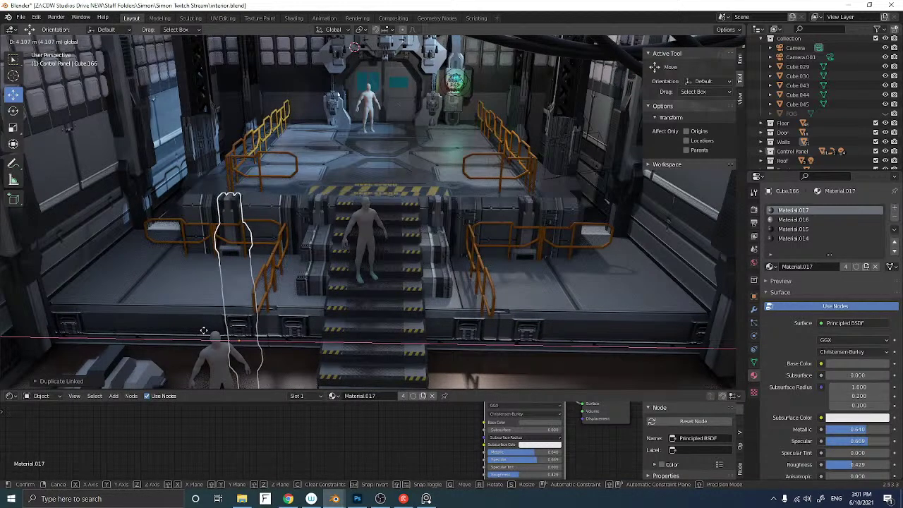
left_click(203, 329)
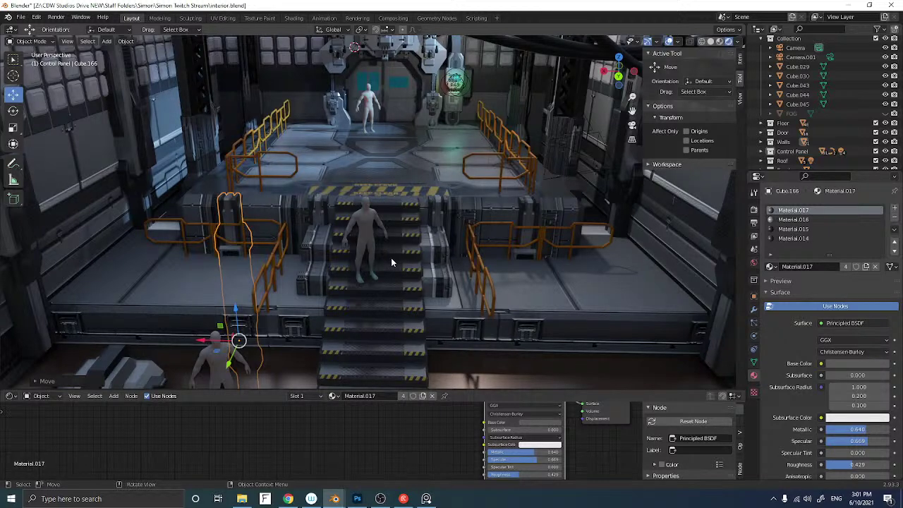
Duplicate the outer right pillar, move the copy further outward along X and turn it around the Z axis towards the angled corner
left_click(522, 227)
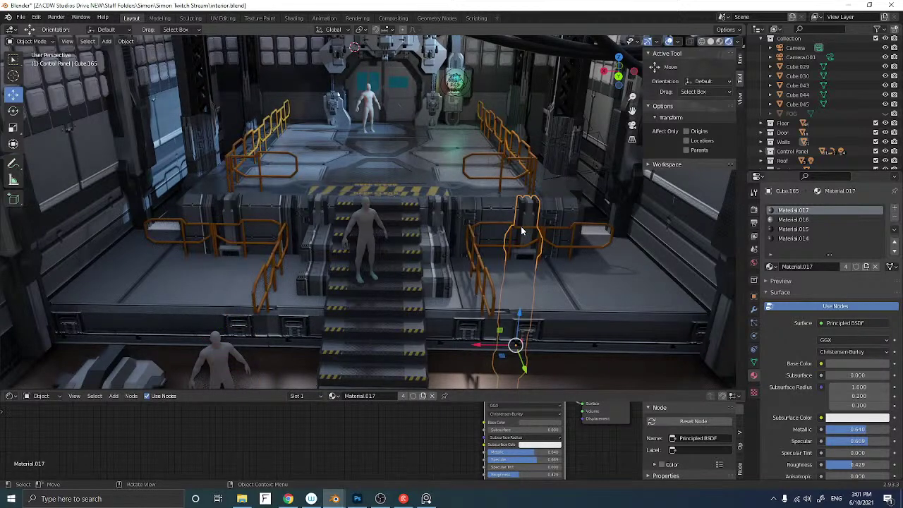
key("shift+d")
right_click(508, 278)
left_click_drag(490, 345, 535, 346)
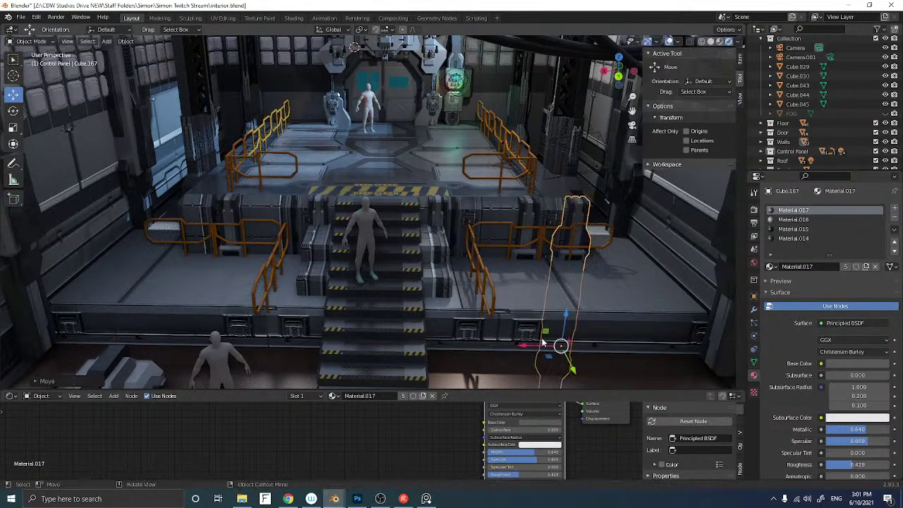
left_click(13, 111)
left_click_drag(557, 367, 575, 361)
middle_click_drag(544, 282, 518, 281)
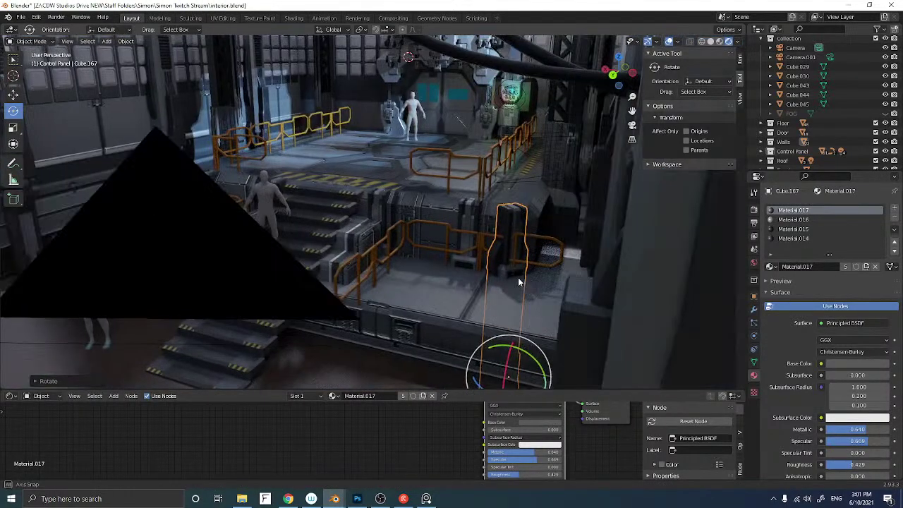
Push the turned pillar back in depth until it sits against the angled corner block of the raised platform
left_click(16, 96)
middle_click_drag(484, 328, 483, 288)
left_click_drag(508, 358, 495, 328)
middle_click_drag(490, 294, 497, 288)
scroll(508, 257, "up", 3)
middle_click_drag(515, 257, 495, 269)
scroll(496, 270, "down", 2)
left_click_drag(507, 373, 478, 327)
middle_click_drag(479, 327, 470, 292)
middle_click_drag(446, 262, 470, 234)
Duplicate the turned corner pillar, mirror the copy along global X and move it along X to the platform's opposite corner
key("shift+d")
key("Escape")
left_click(617, 75)
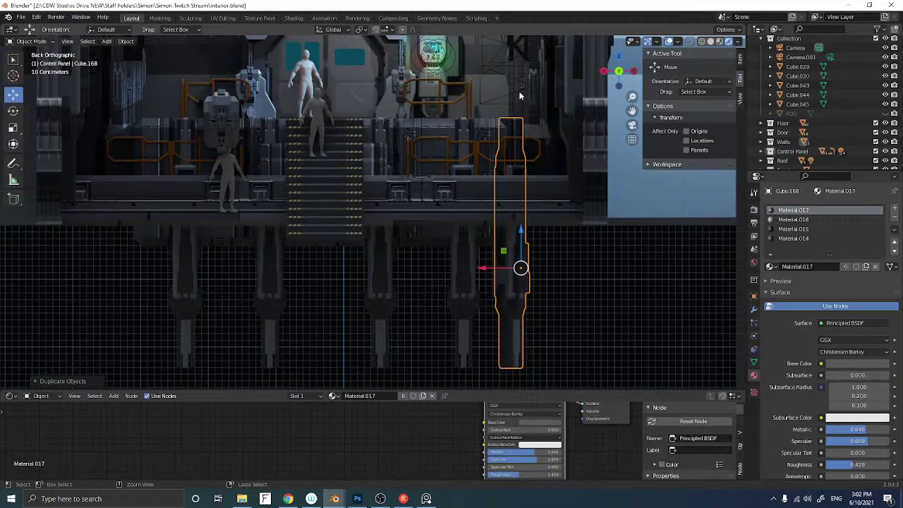
key("ctrl+m")
key("x")
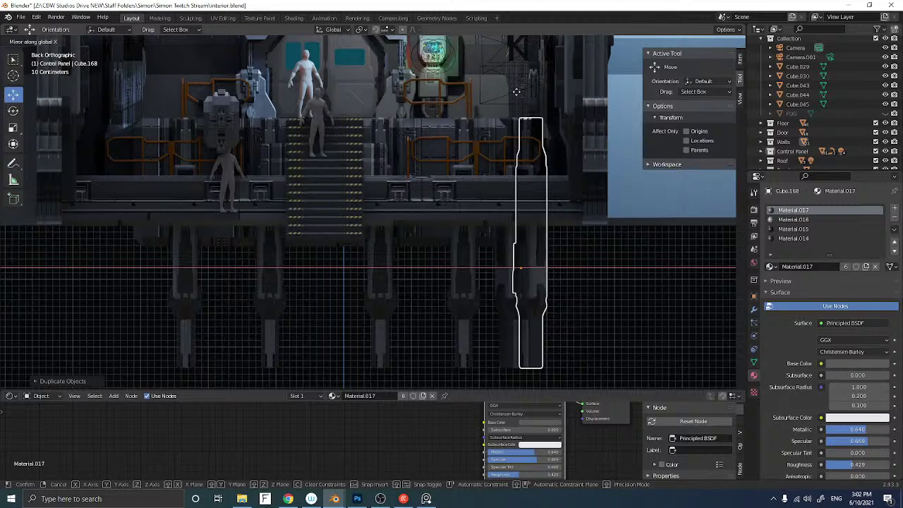
key("Return")
left_click_drag(506, 269, 117, 237)
middle_click_drag(250, 162, 323, 202)
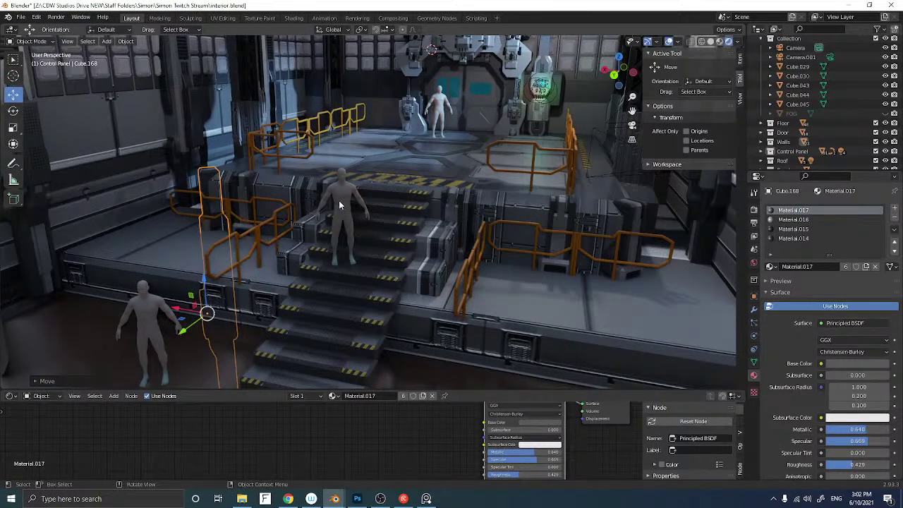
Duplicate the pillar right beside the stairs and pull the copy forward along the Y axis
left_click(445, 210)
key("shift+d")
right_click(446, 228)
left_click_drag(442, 370, 431, 391)
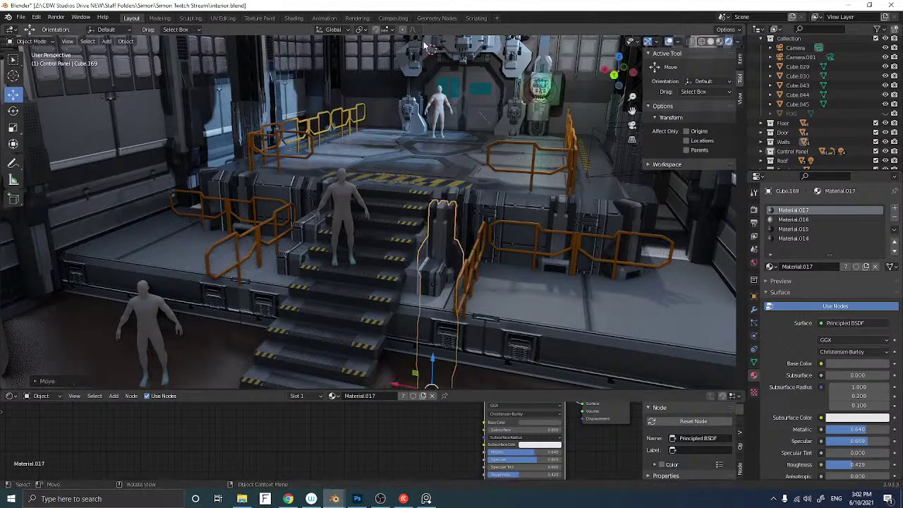
Stretch the forward pillar copy in depth with the Scale tool so it runs alongside the upper steps
key("KP_Decimal")
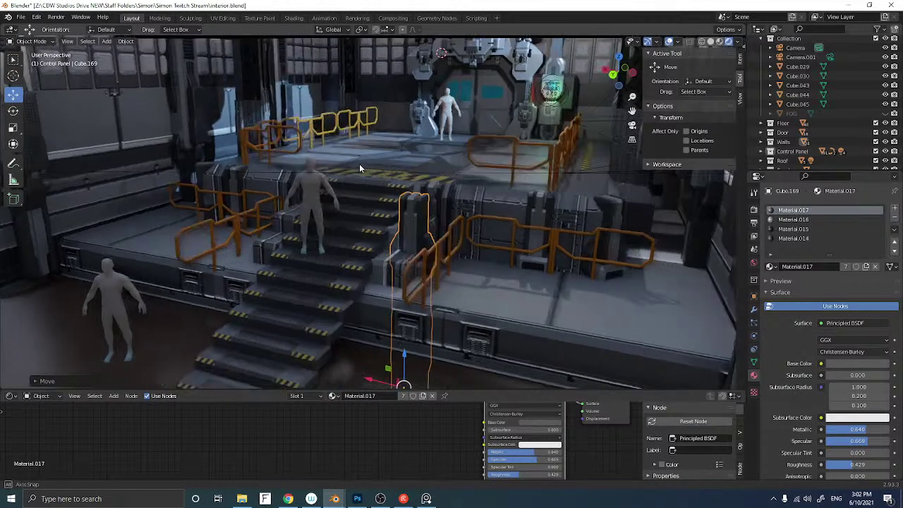
left_click(13, 128)
left_click_drag(353, 332, 270, 343)
middle_click_drag(280, 264, 304, 262)
scroll(304, 263, "up", 1)
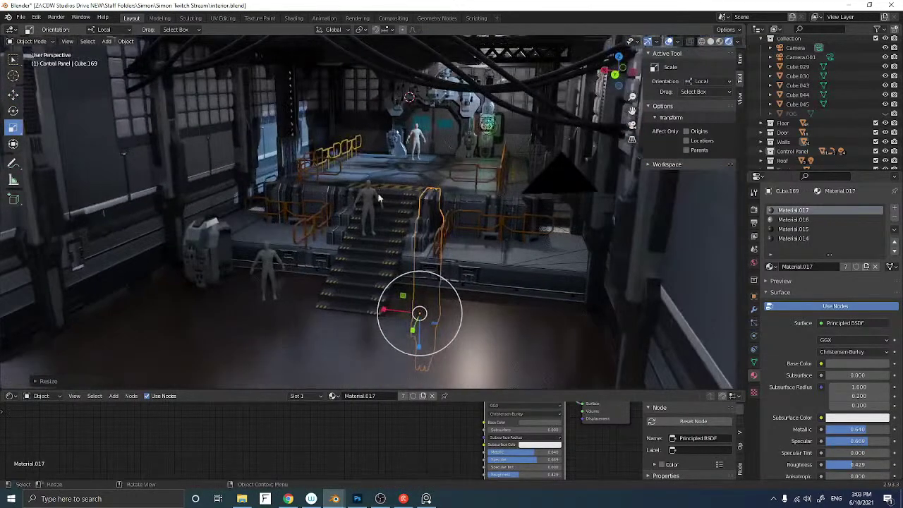
scroll(409, 177, "up", 8)
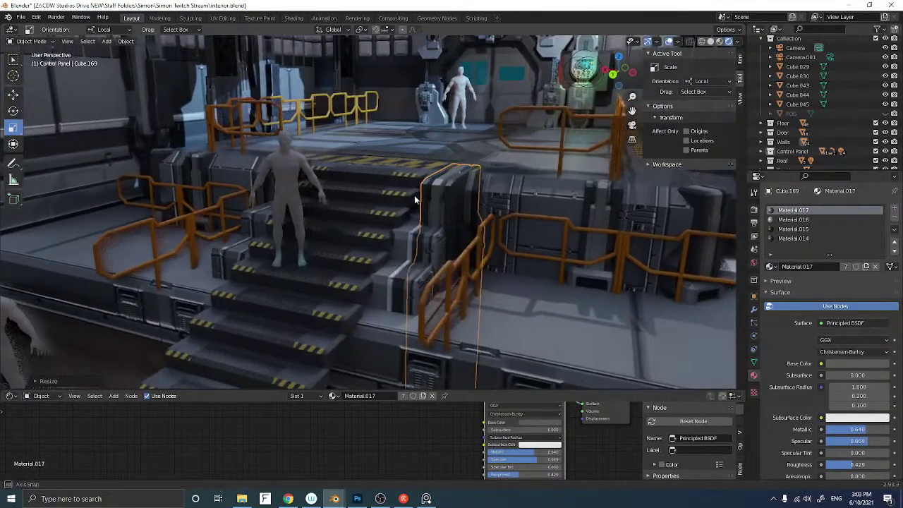
middle_click_drag(415, 200, 385, 210)
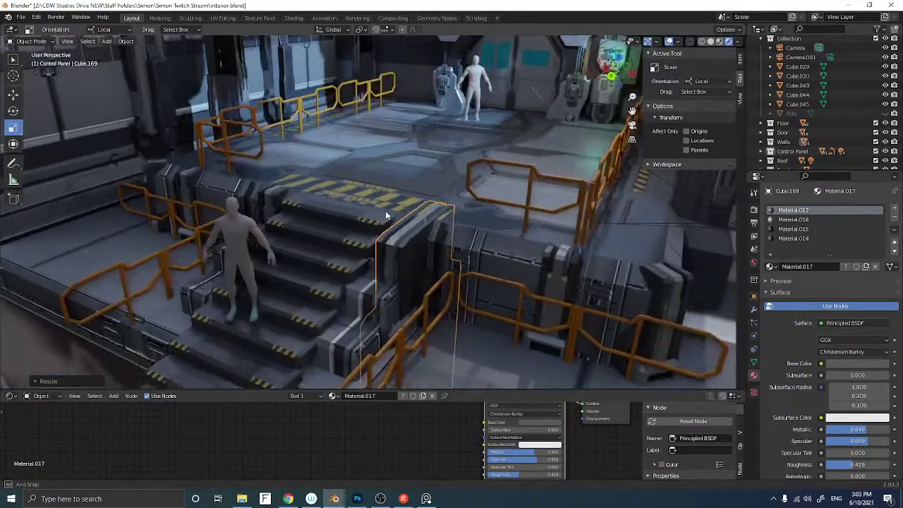
Move the stretched pillar slightly forward along the Y axis beside the stairs
left_click(14, 97)
scroll(366, 307, "down", 4)
scroll(365, 307, "up", 2)
mouse_move(366, 308)
middle_mouse_down()
mouse_move(359, 337)
mouse_move(360, 305)
mouse_move(361, 319)
middle_mouse_up()
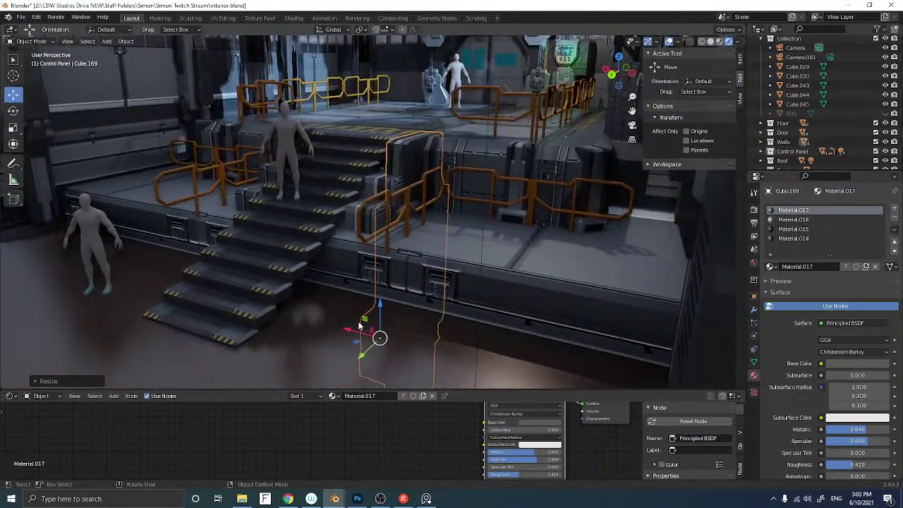
left_click_drag(369, 353, 363, 359)
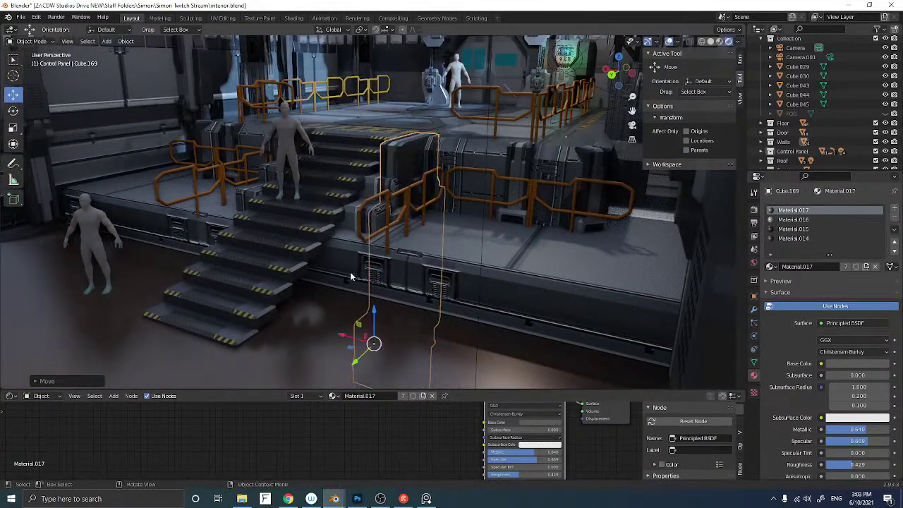
middle_click_drag(351, 273, 371, 289)
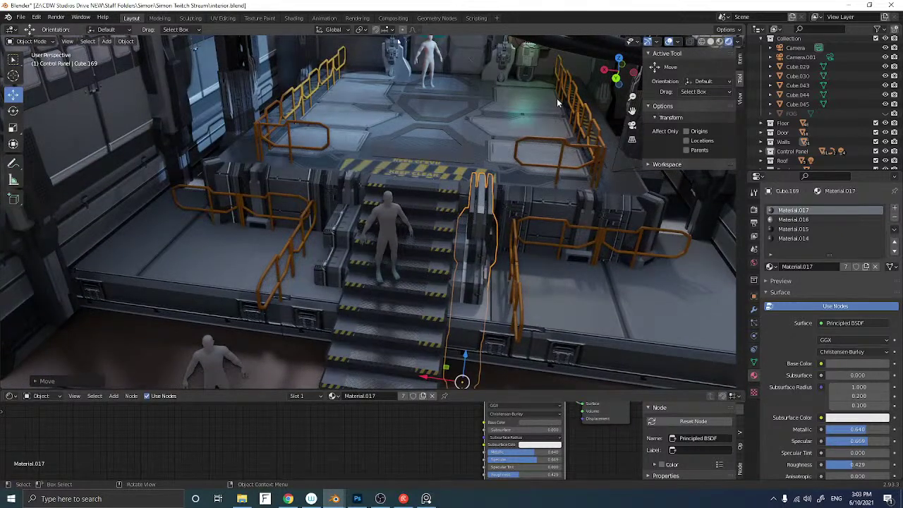
Duplicate the stretched pillar and move the copy along X by about 1.6 m to the left side of the stairs
key("shift+d")
key("Escape")
key("g")
key("x")
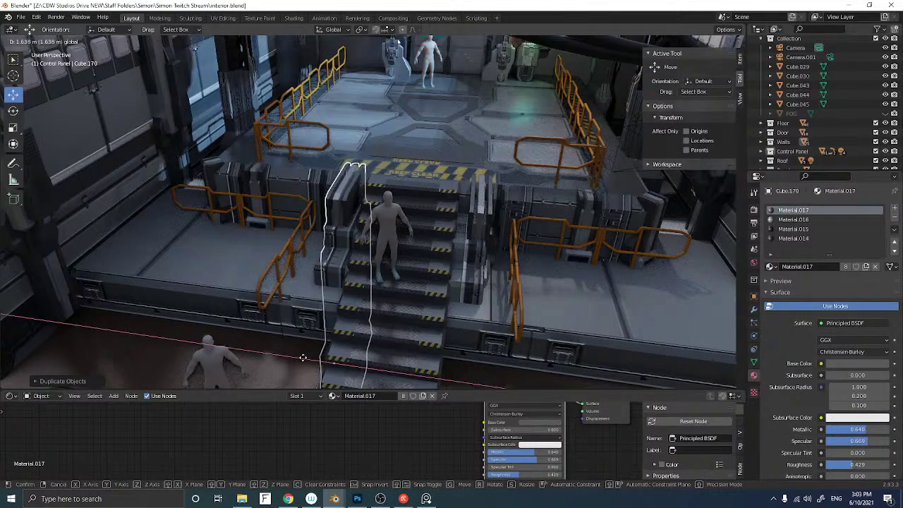
left_click(304, 264)
mouse_move(303, 263)
middle_mouse_down()
mouse_move(297, 261)
mouse_move(321, 260)
middle_mouse_up()
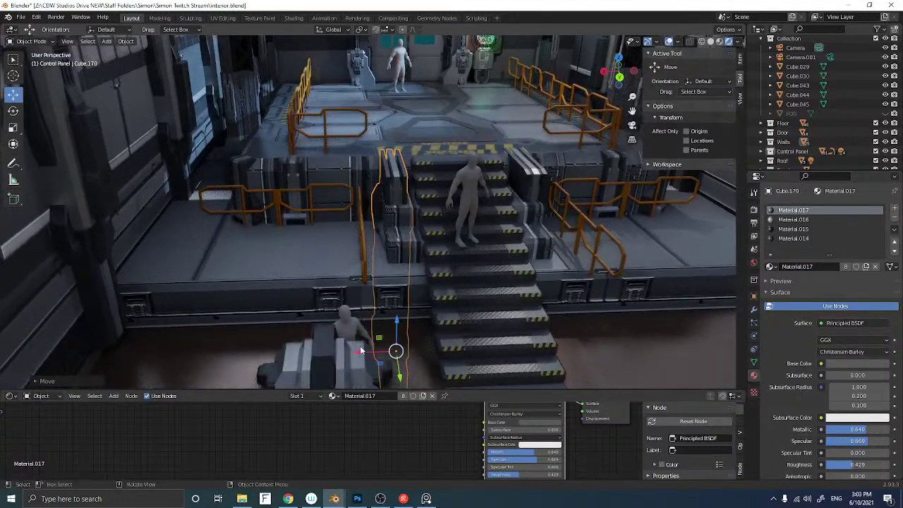
left_click_drag(361, 349, 361, 351)
Duplicate the stretched pillar on the right side of the stairs and pull the copy further forward
middle_click_drag(375, 295, 449, 189)
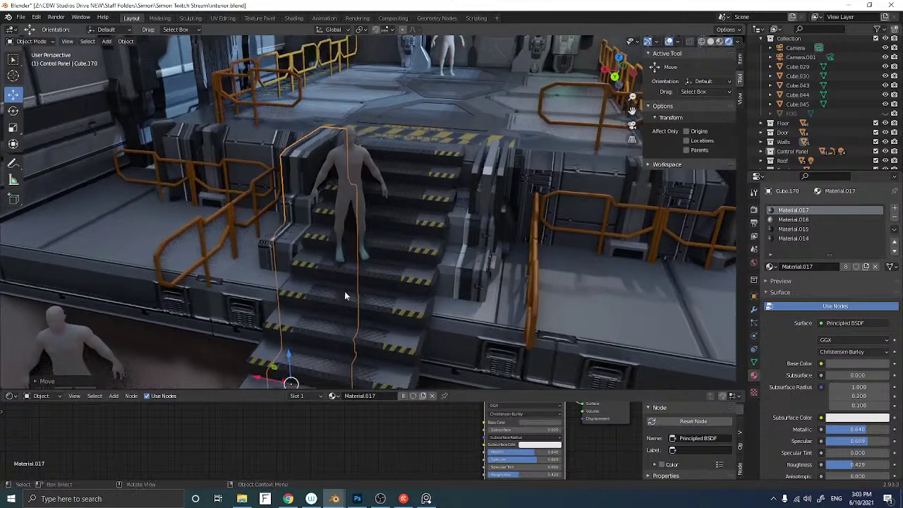
key("shift+d")
left_click(486, 208)
middle_click_drag(487, 212, 323, 222)
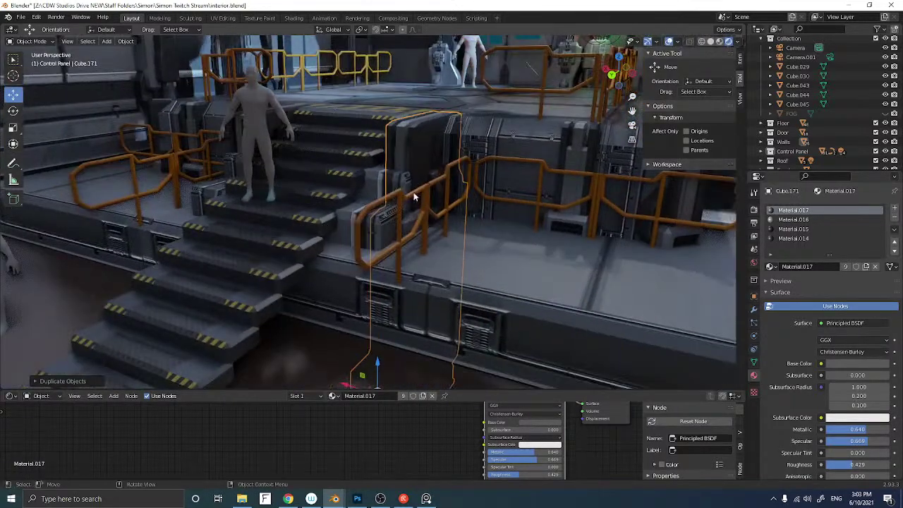
middle_click_drag(361, 313, 360, 303)
left_click_drag(366, 357, 374, 268)
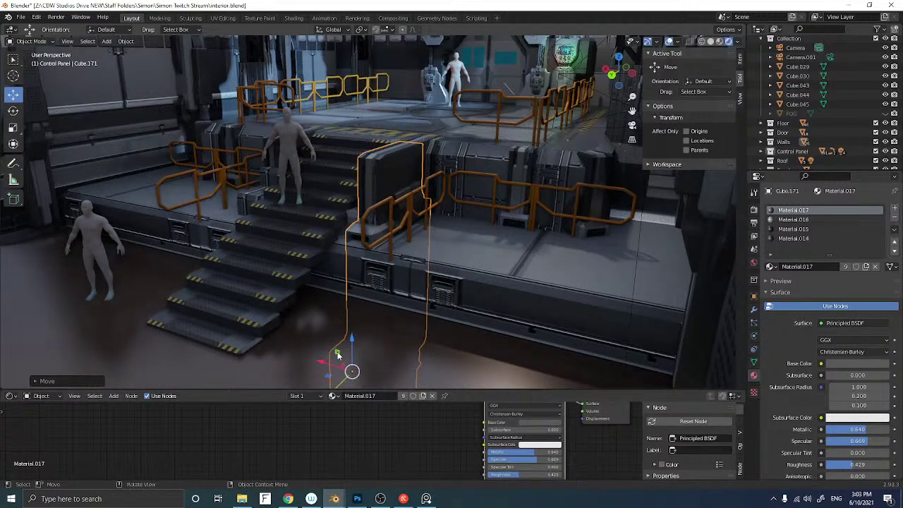
Lower the new pillar copy along the Z axis and nudge it forward along Y beside the lower steps
left_click_drag(352, 340, 350, 388)
middle_click_drag(352, 387, 345, 287)
scroll(352, 336, "up", 4)
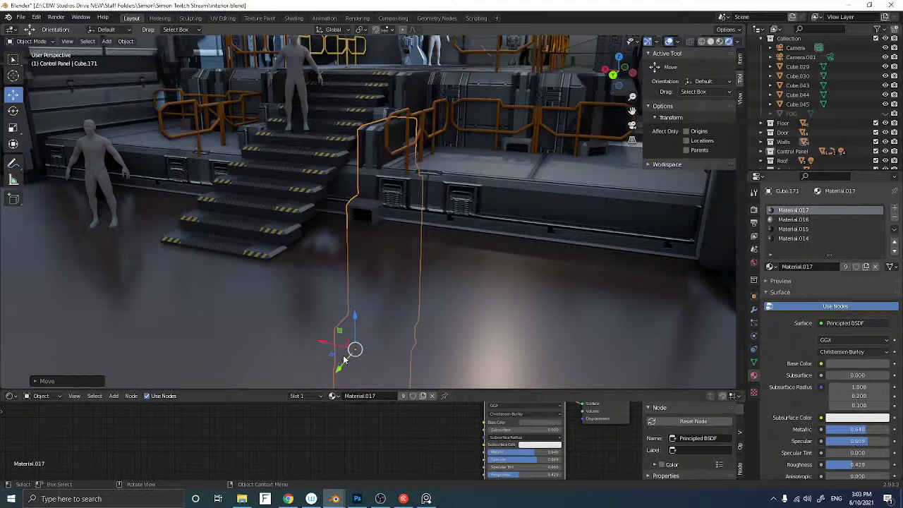
left_click_drag(345, 361, 337, 363)
middle_click_drag(344, 264, 385, 234)
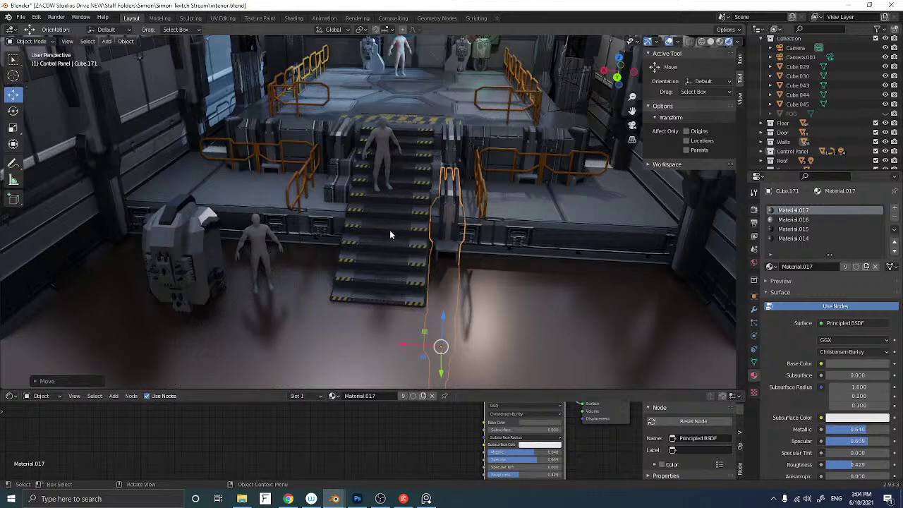
Duplicate the lowered pillar and move the copy along X to the left side of the lower steps
scroll(390, 231, "up", 2)
key("shift+d")
right_click(390, 231)
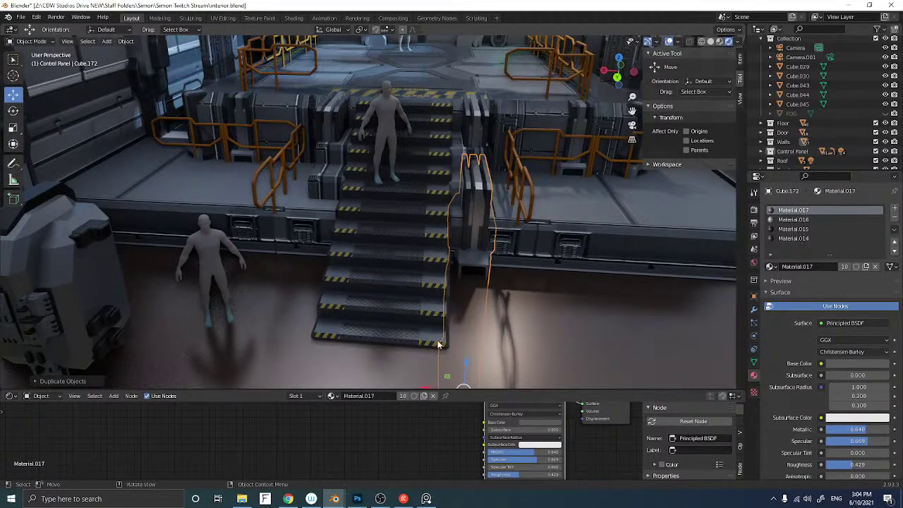
key("g")
key("x")
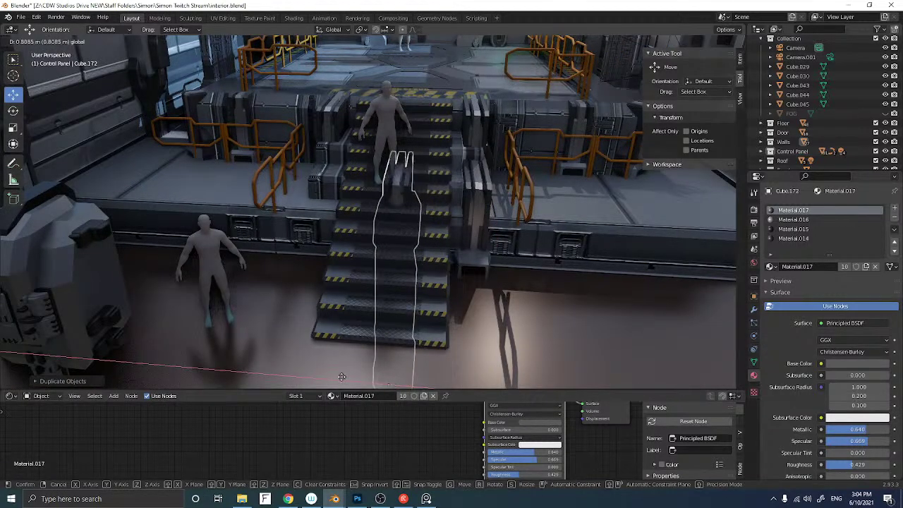
left_click(281, 349)
middle_click_drag(282, 349, 310, 318)
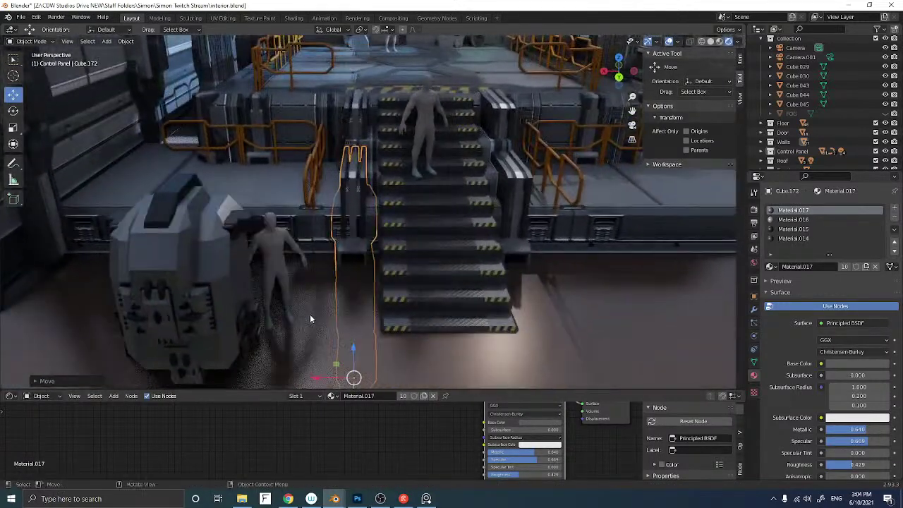
left_click(551, 330)
middle_click_drag(560, 328, 416, 271)
scroll(433, 261, "down", 3)
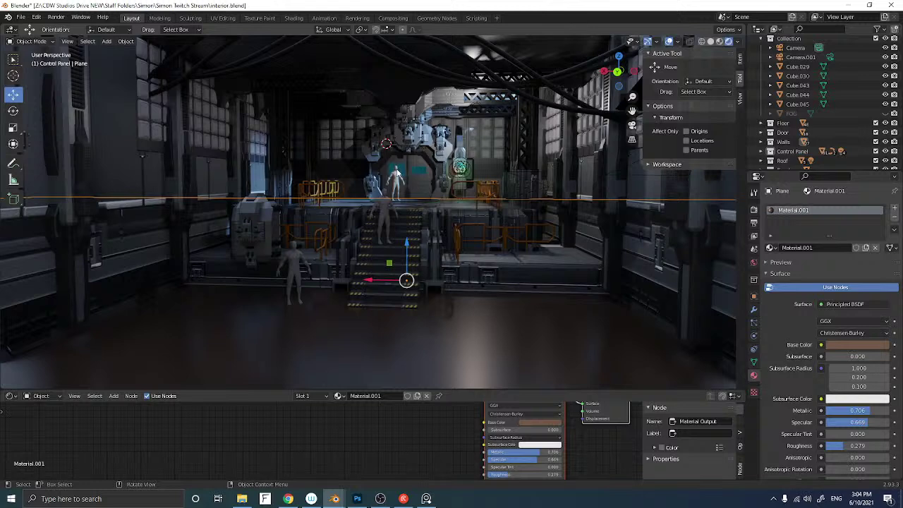
scroll(397, 173, "up", 4)
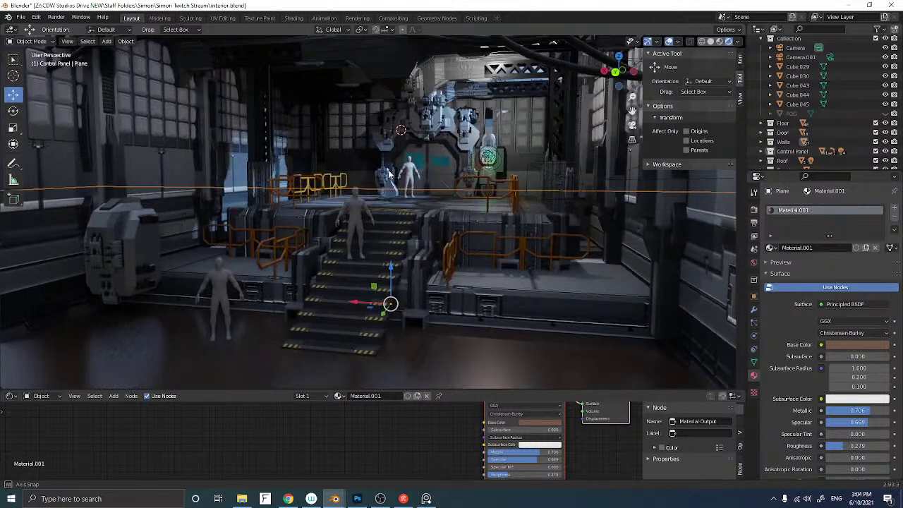
scroll(393, 173, "down", 5)
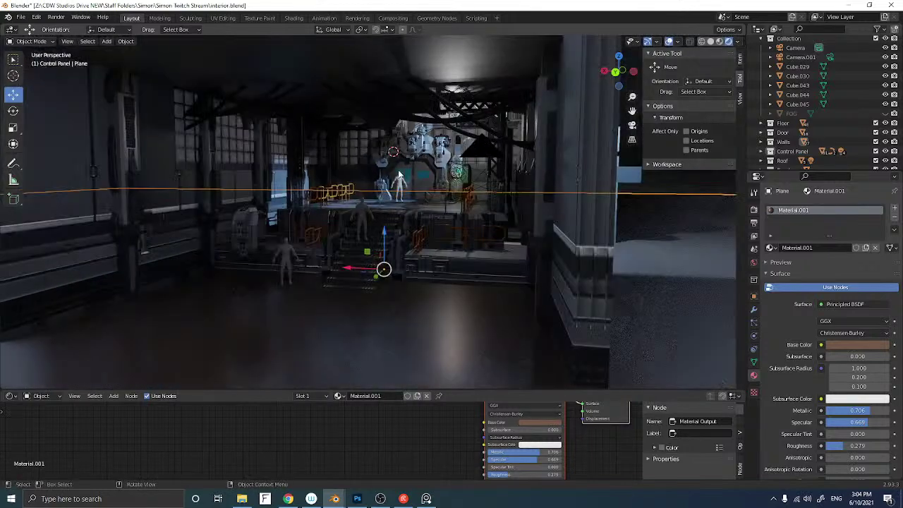
Delete the rounded mechanical prop standing near the left wall beside the raised platform
left_click(254, 236)
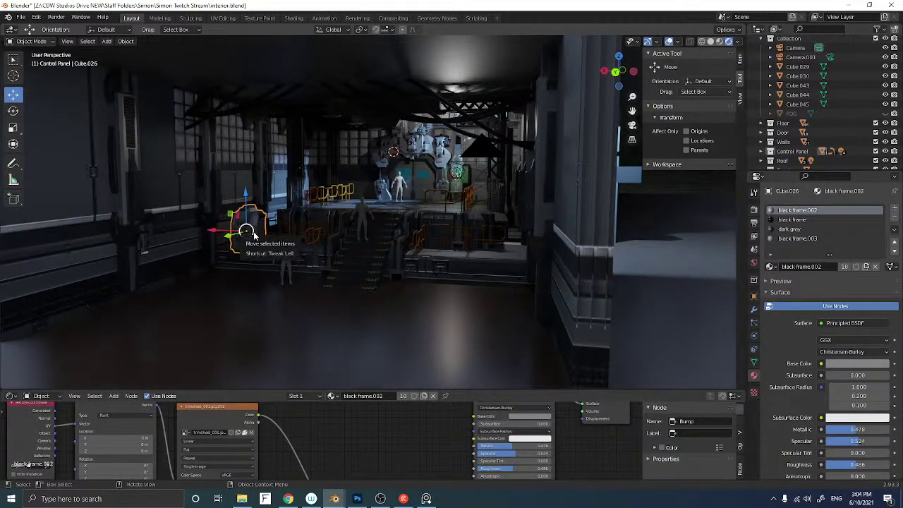
key("Delete")
scroll(330, 195, "up", 5)
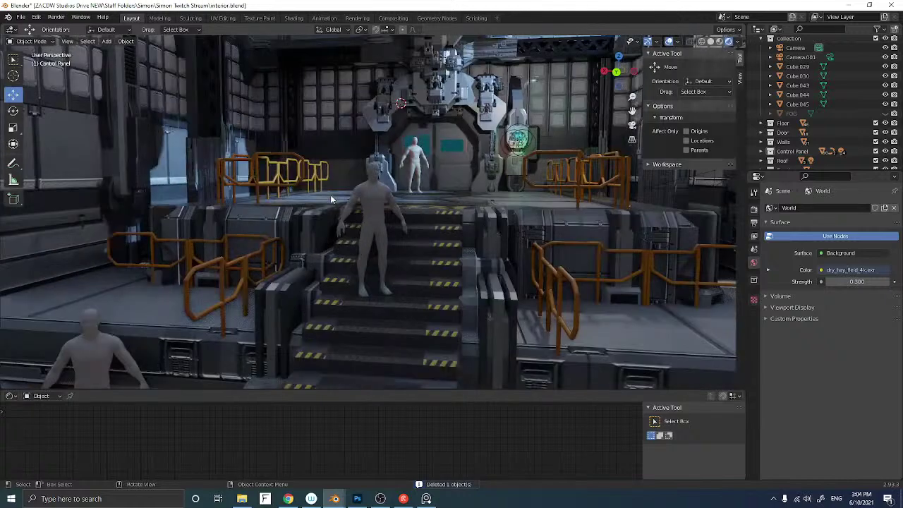
middle_click_drag(357, 175, 317, 195)
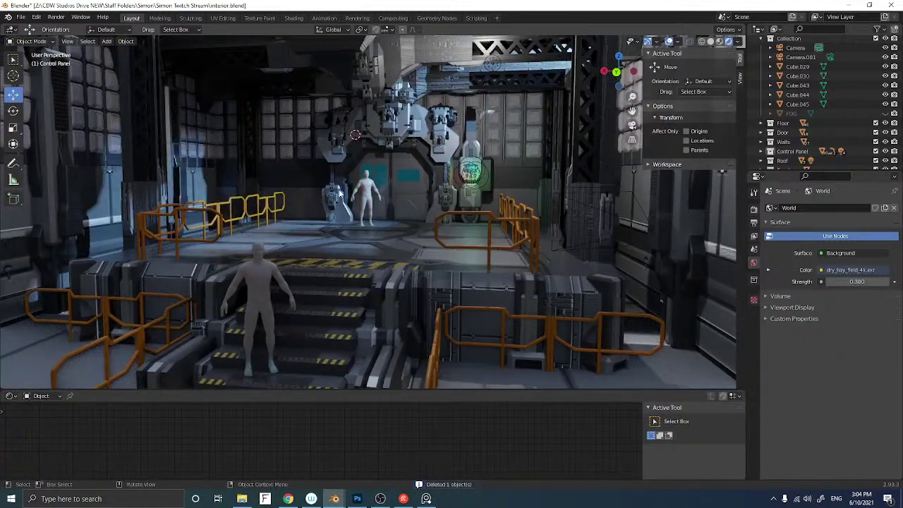
middle_click_drag(335, 197, 400, 243)
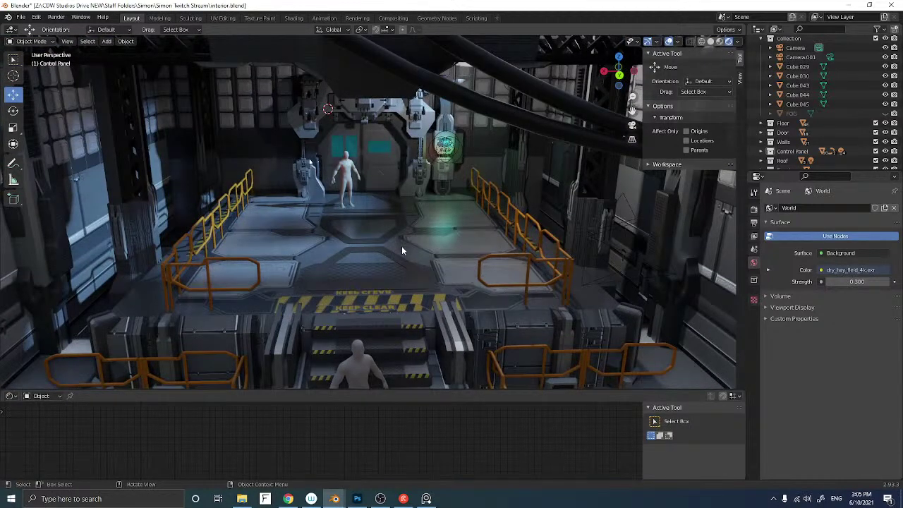
scroll(430, 226, "up", 3)
middle_click_drag(432, 223, 402, 232)
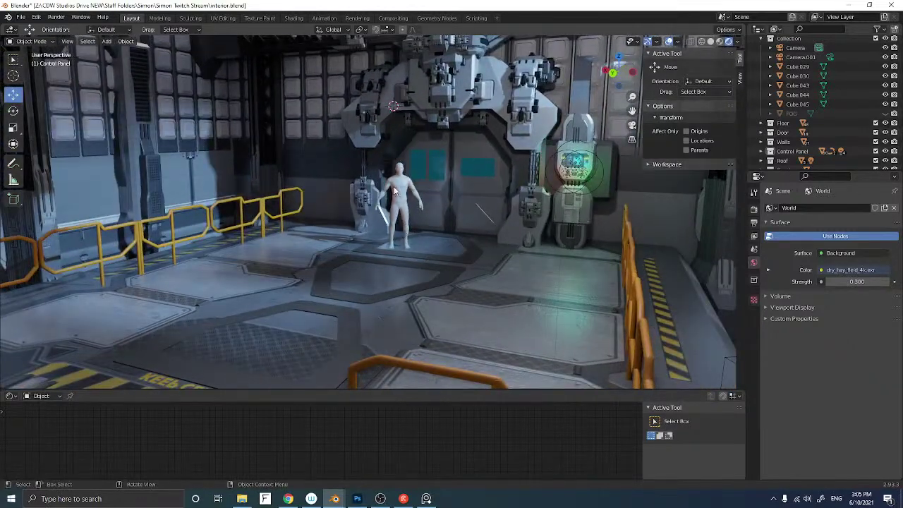
Switch to Photoshop and examine the decals laid out over the door in door_layout.psd
left_click(22, 17)
left_click(359, 499)
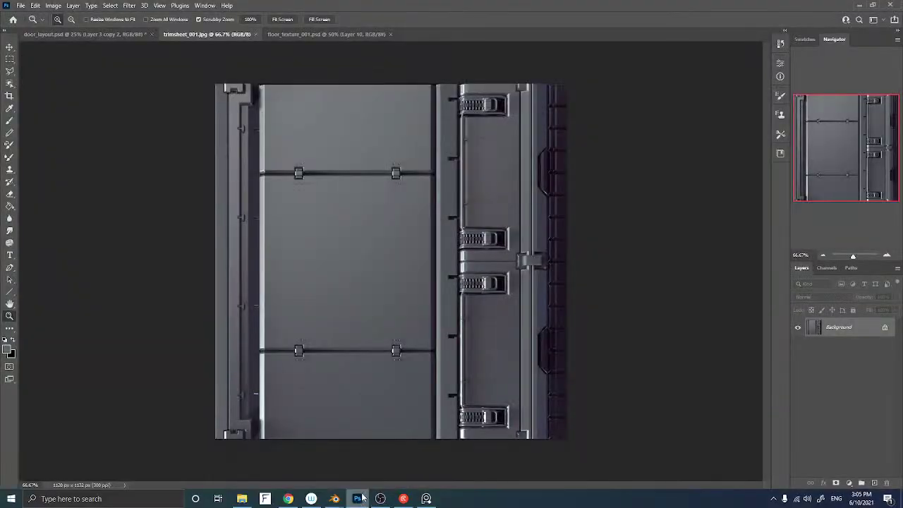
left_click(88, 35)
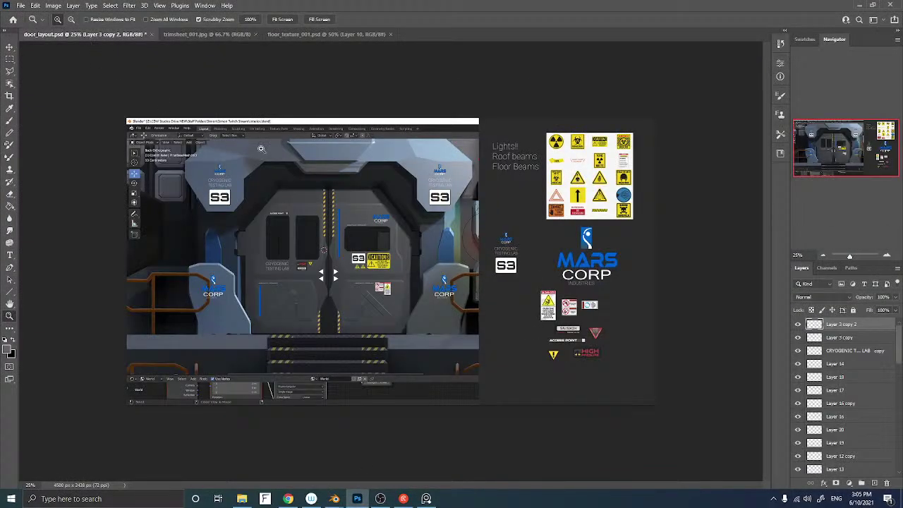
left_click(326, 244)
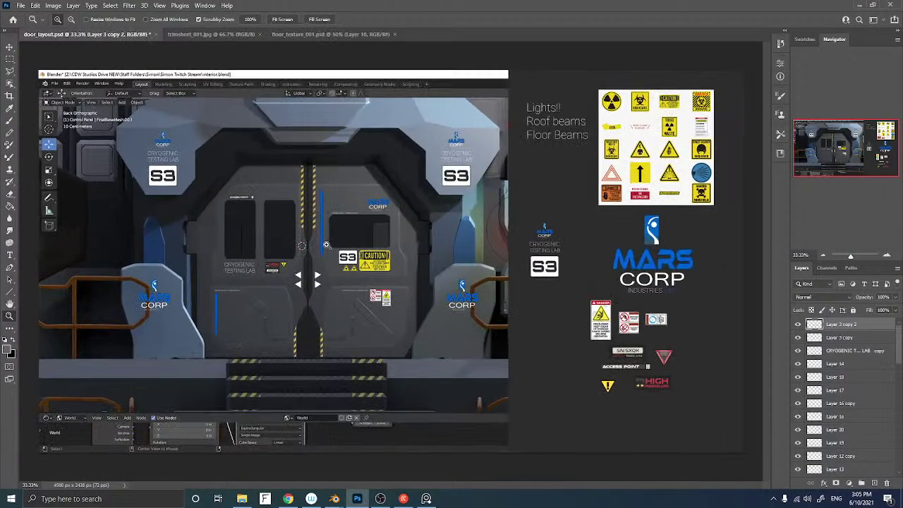
left_click(327, 245)
left_click_drag(322, 244, 423, 205)
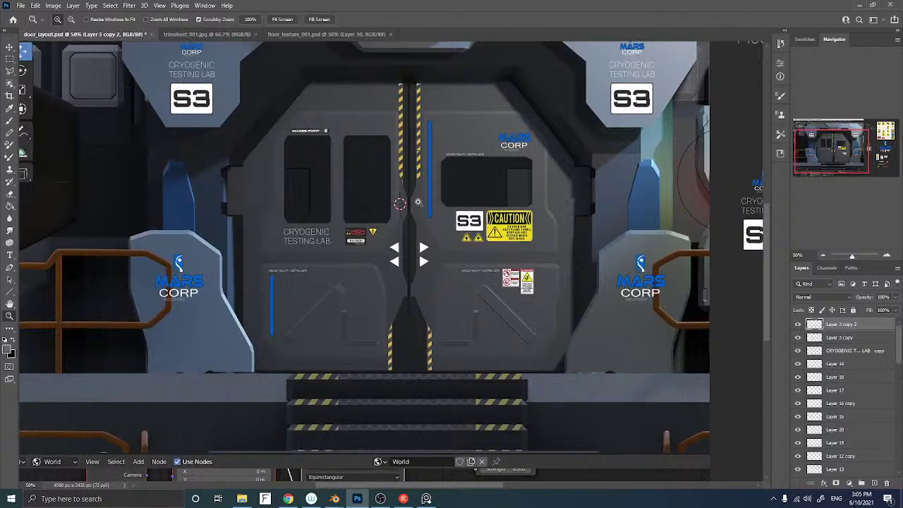
left_click(325, 203, "alt")
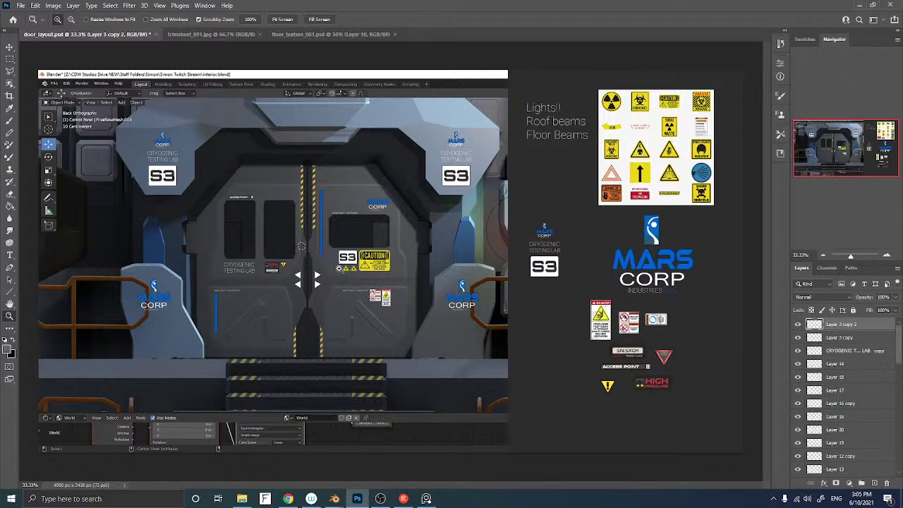
Move the lower hazard-stripe layer, Layer 10 copy 3, directly above the upper stripes' Layer 10 copy and merge the two layers
key("v")
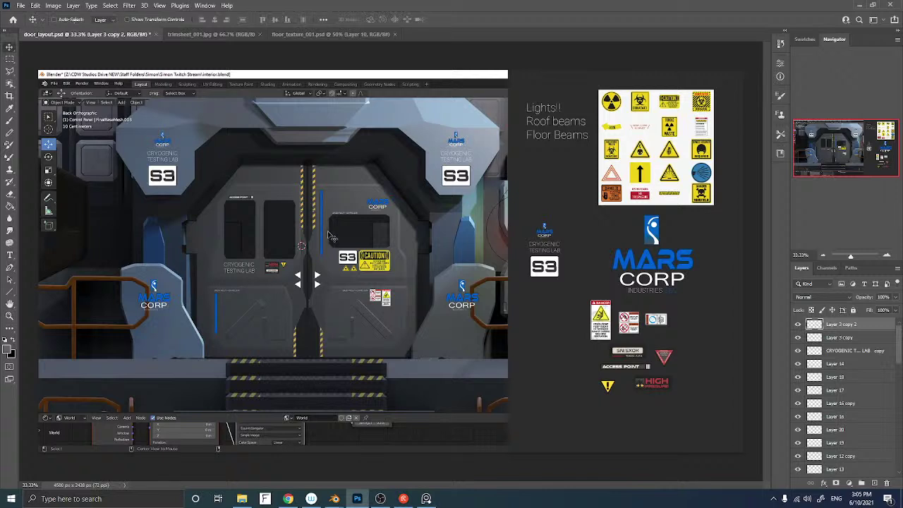
left_click(315, 218)
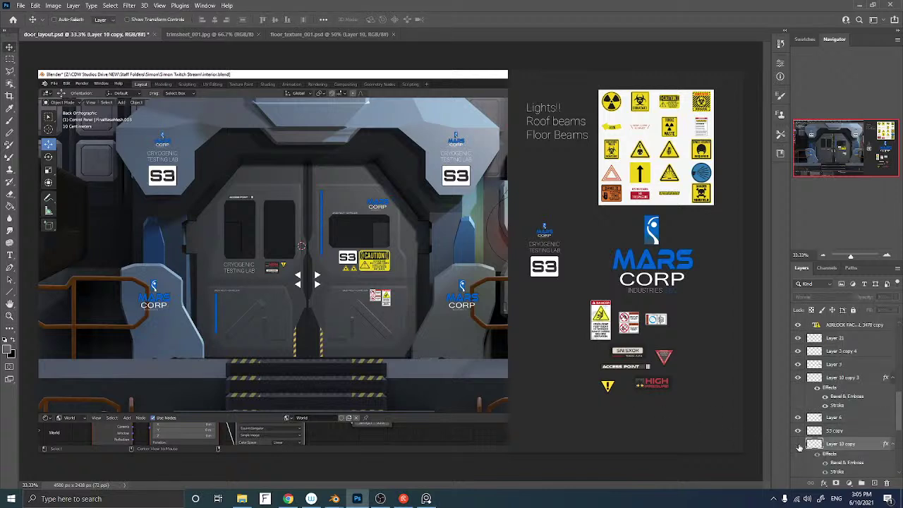
left_click(320, 348)
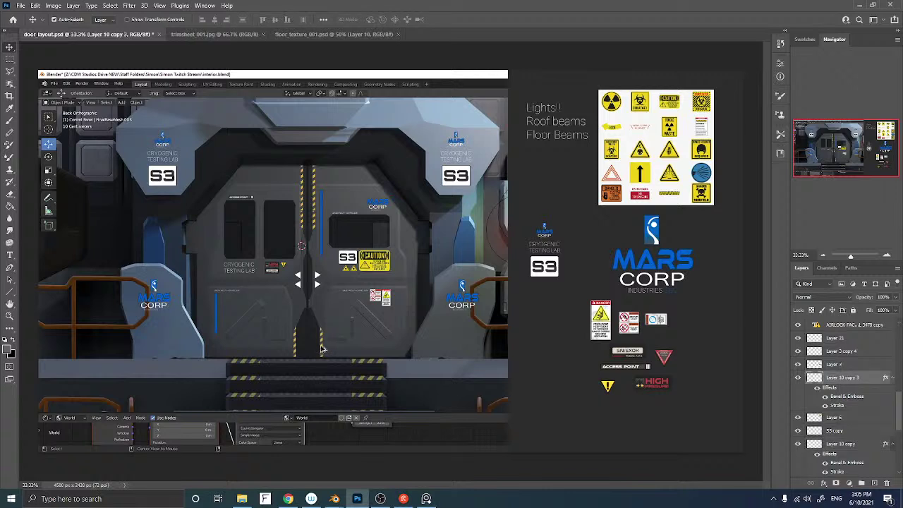
left_click(315, 223)
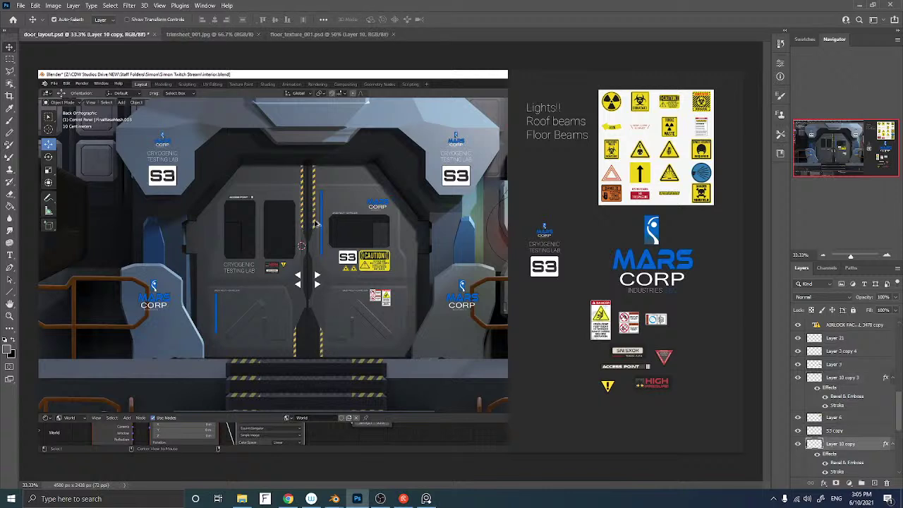
left_click(846, 378)
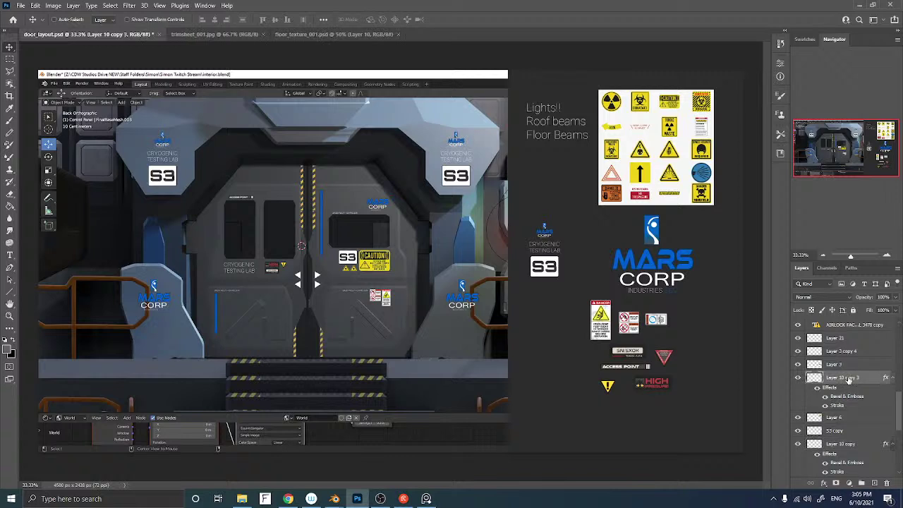
left_click_drag(846, 378, 850, 435)
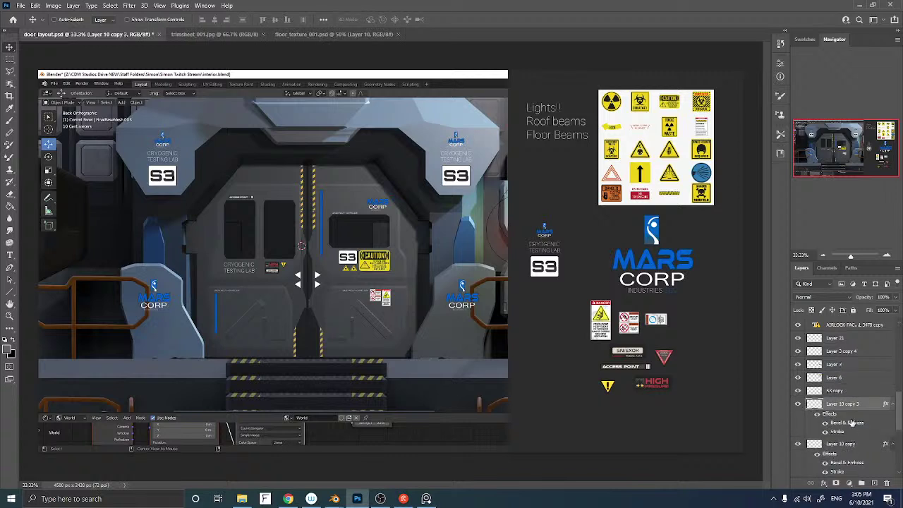
left_click(844, 444, "shift")
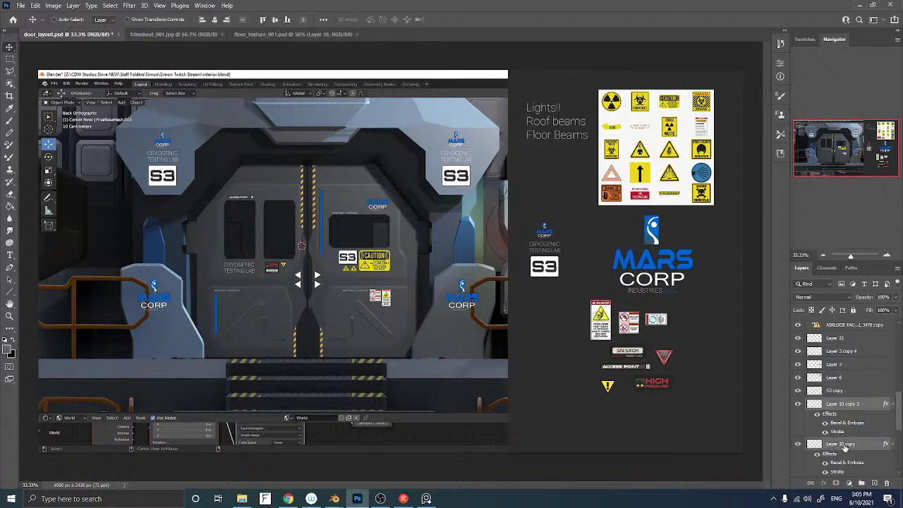
key("ctrl+e")
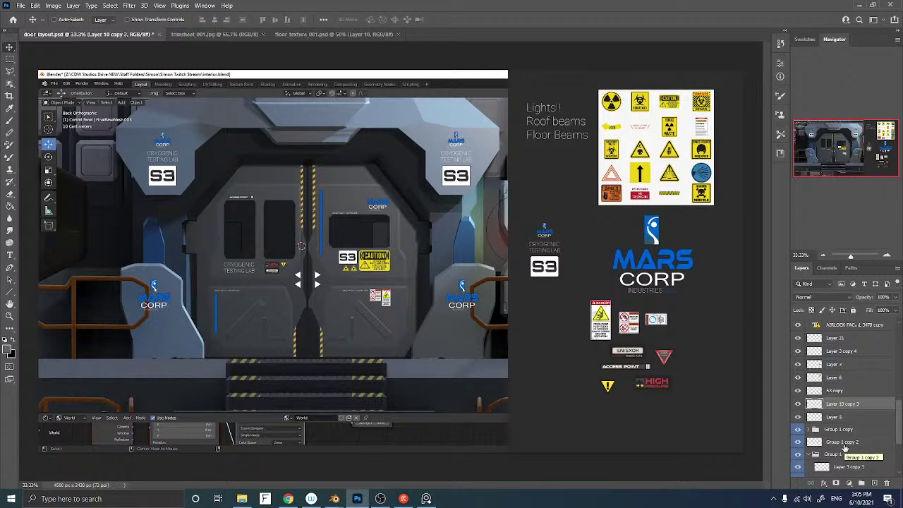
Copy the merged hazard stripes into a new document sized to them and delete its white background layer
key("ctrl+a")
key("ctrl+c")
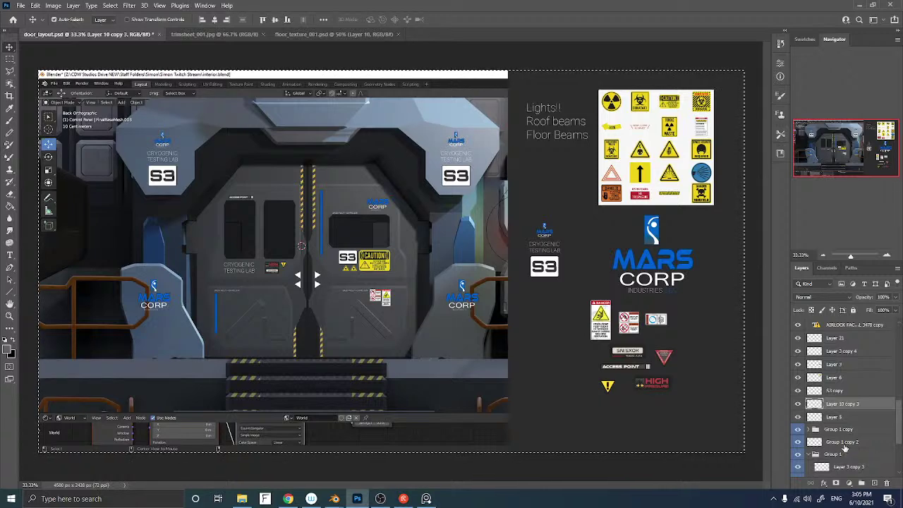
key("ctrl+n")
key("Return")
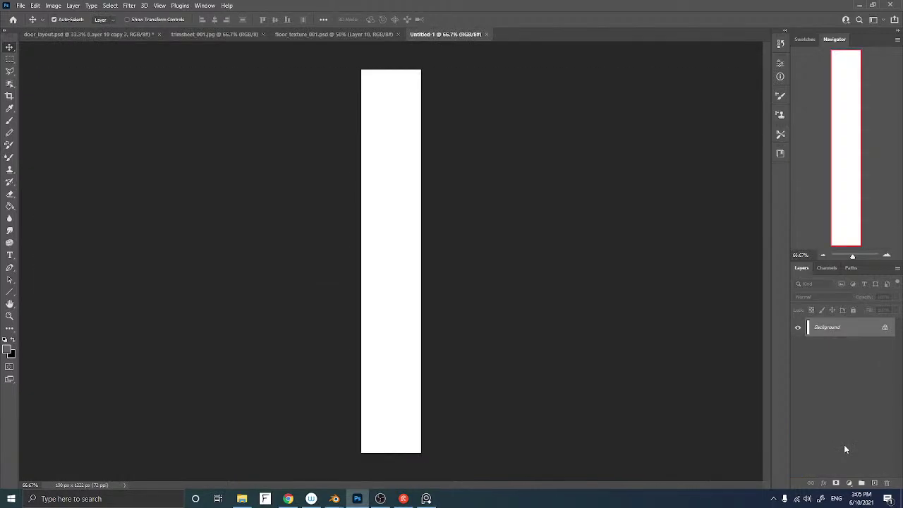
key("ctrl+v")
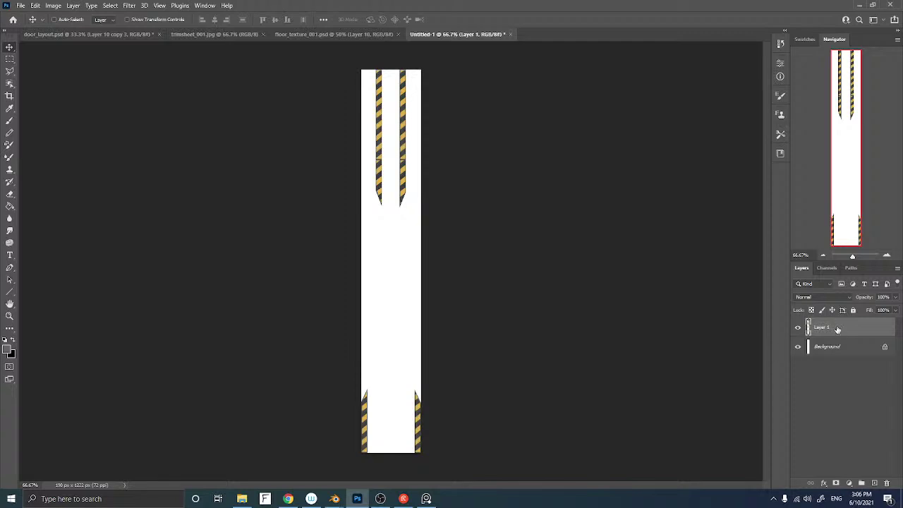
left_click(840, 353)
key("Delete")
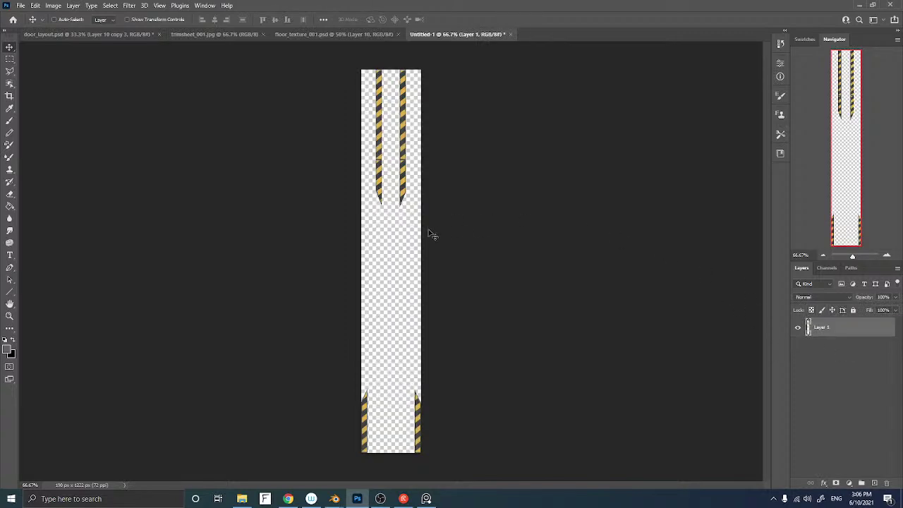
Save the transparent stripes as a PNG named hazard_strips_001 in the Decals folder
key("ctrl+shift+s")
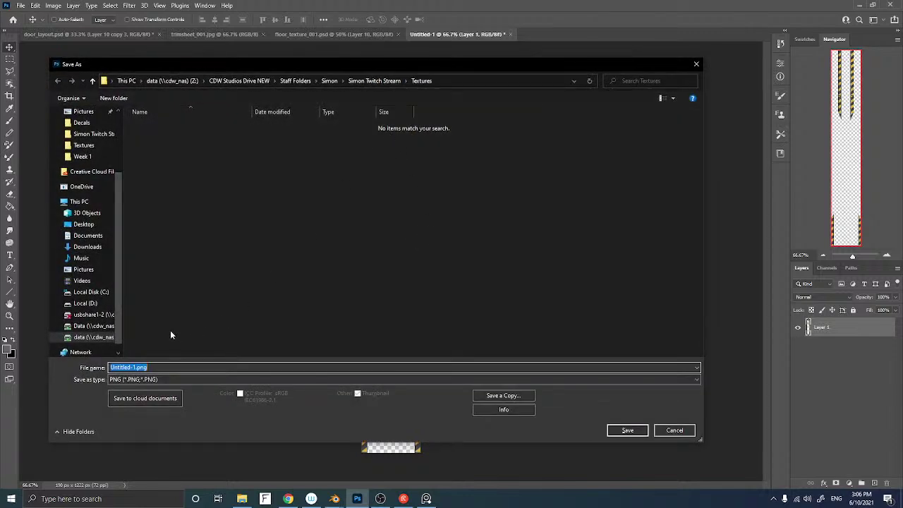
left_click(374, 81)
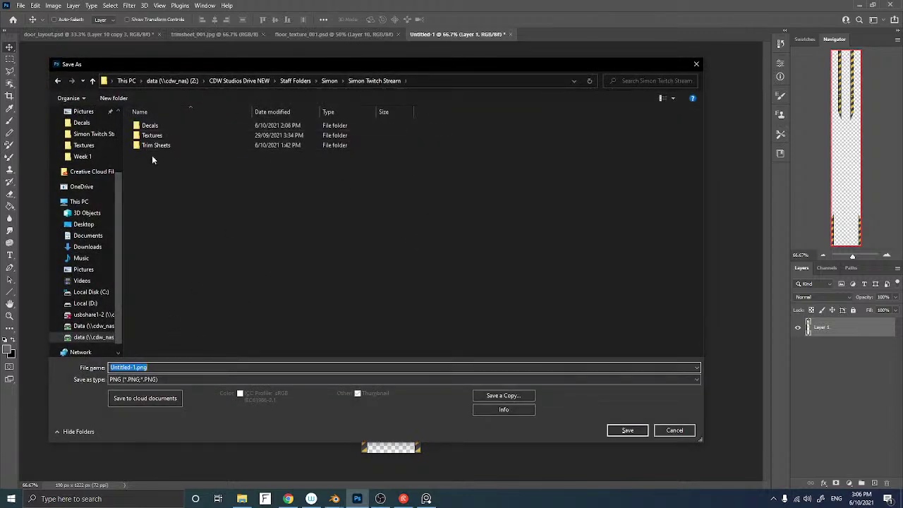
double_click(150, 127)
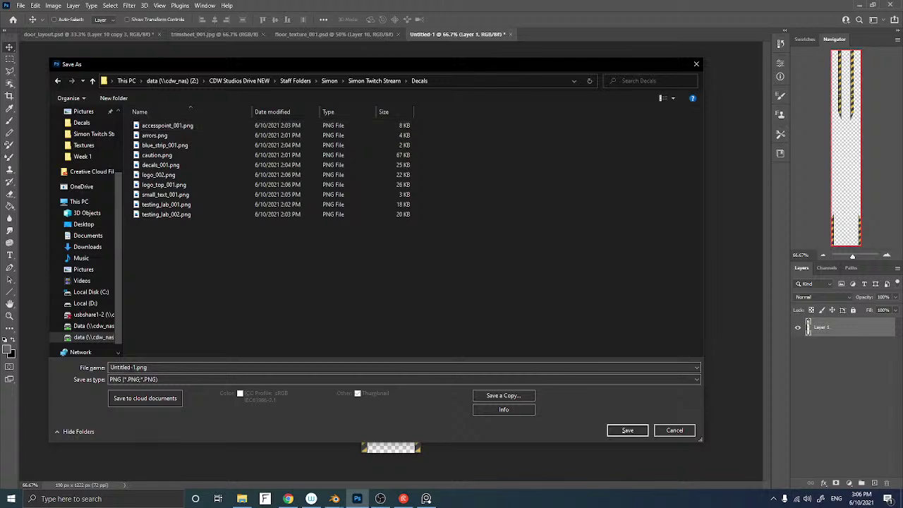
type("hazard_strips_001")
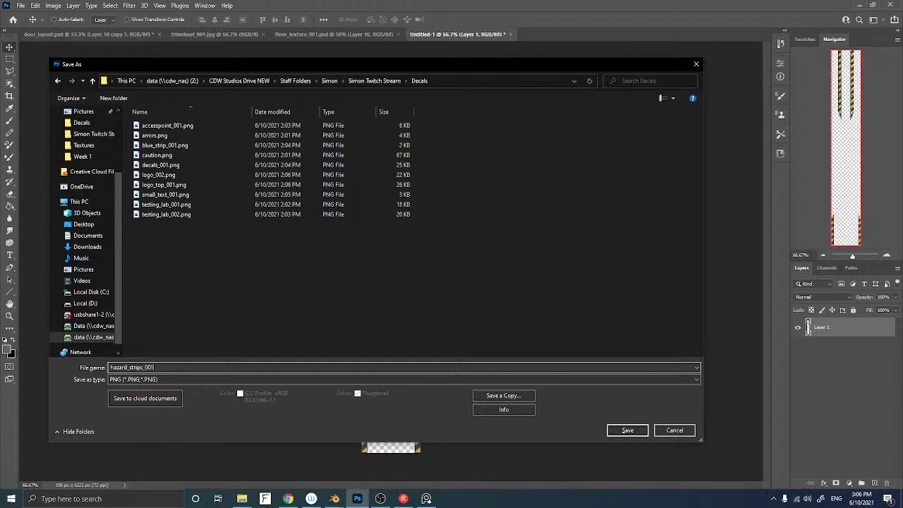
key("Return")
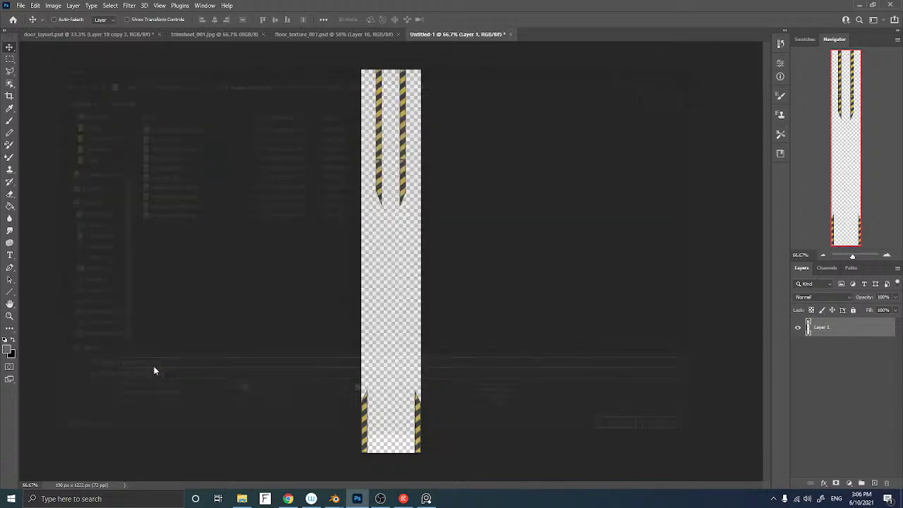
key("Return")
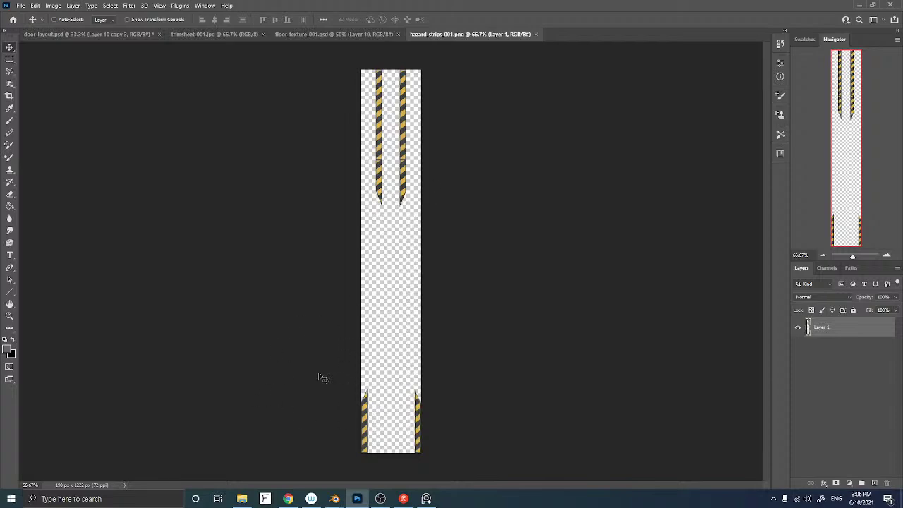
Switch to Blender and place the 3D cursor at the middle of the hangar door, on the seam between its panels
mouse_move(334, 501)
left_click(384, 457)
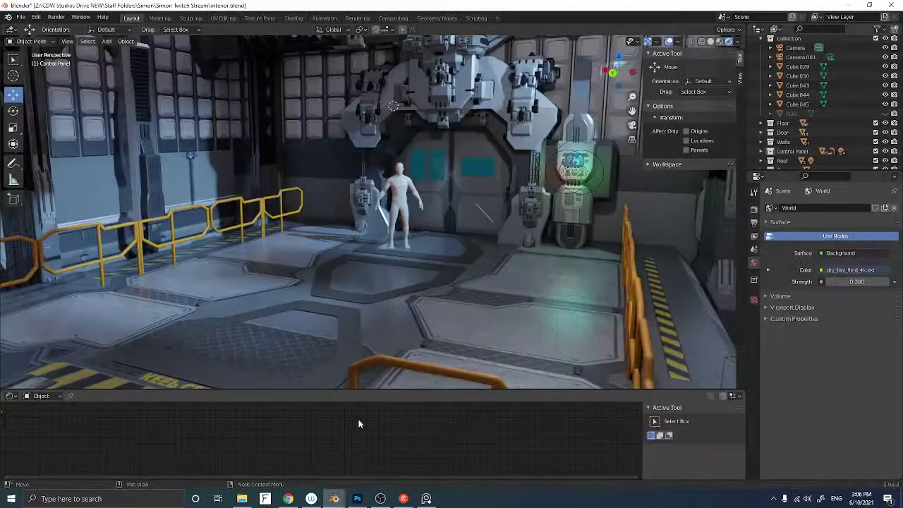
middle_click_drag(418, 215, 456, 222)
right_click(477, 184, "shift")
scroll(475, 199, "up", 2)
scroll(455, 221, "up", 1)
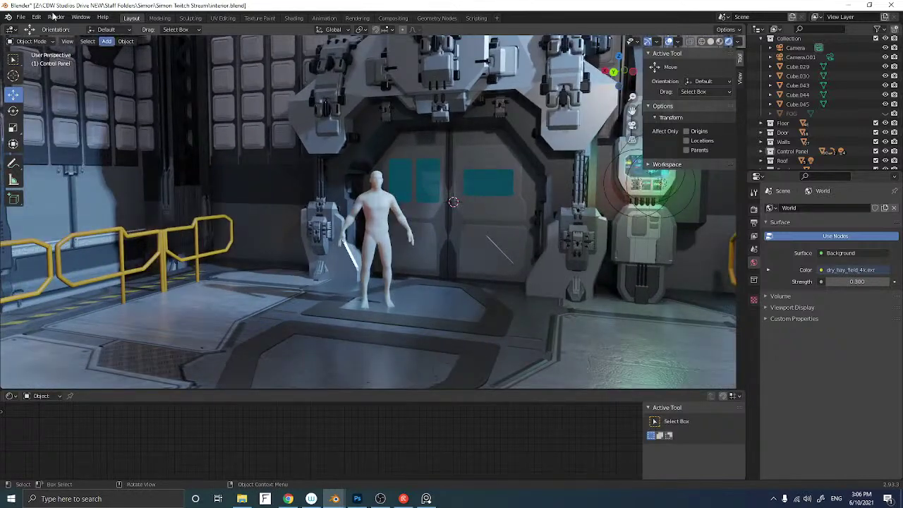
left_click(20, 17)
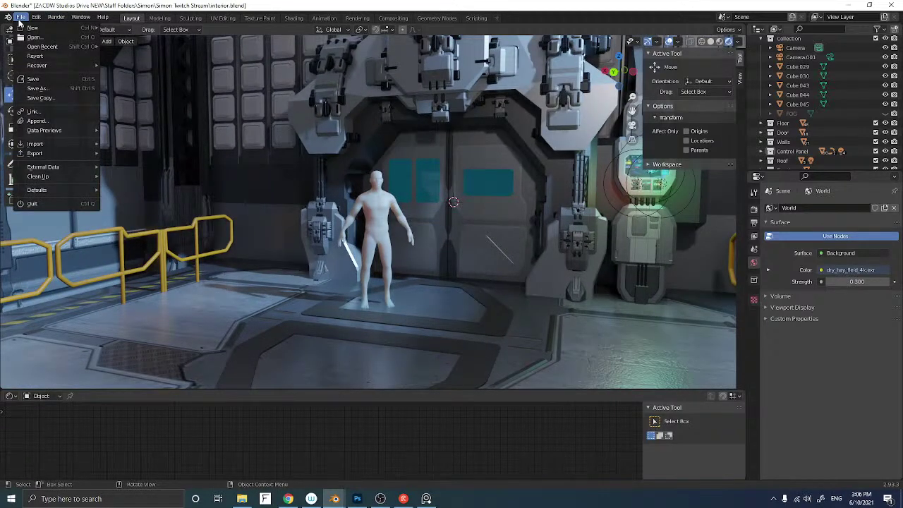
mouse_move(55, 144)
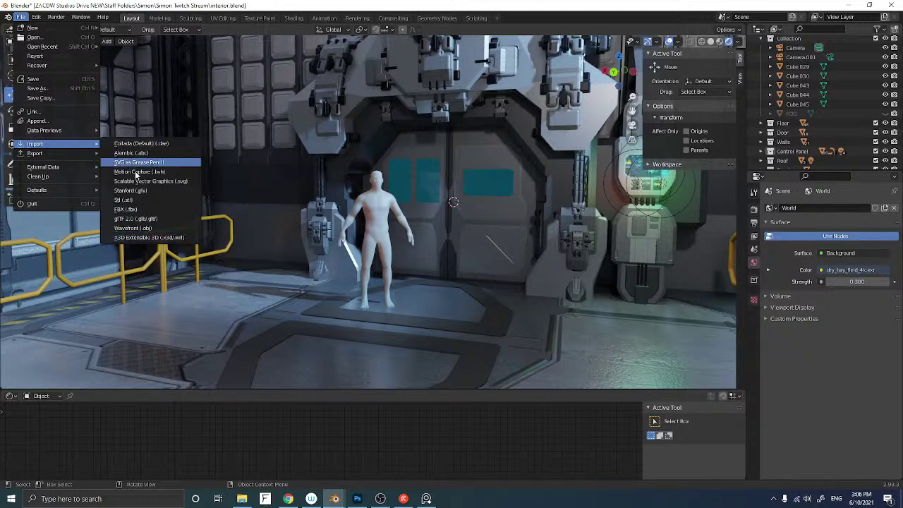
left_click(20, 16)
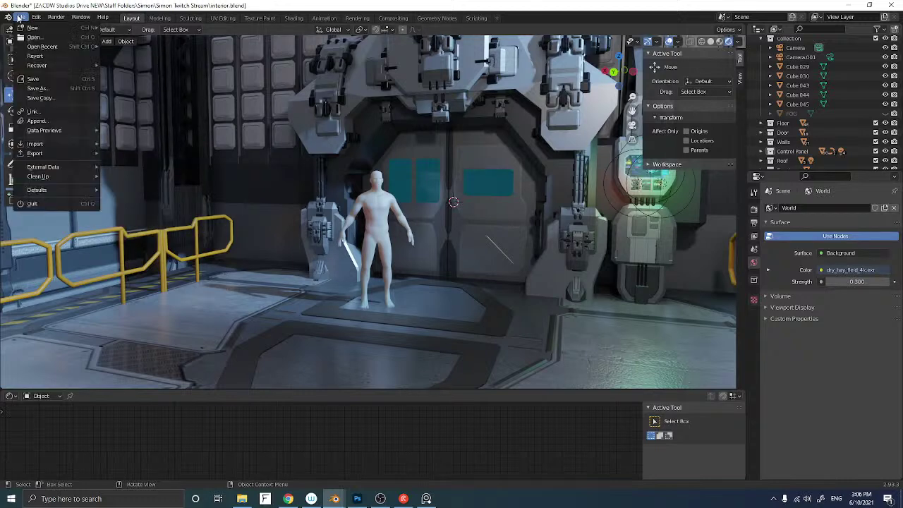
mouse_move(58, 143)
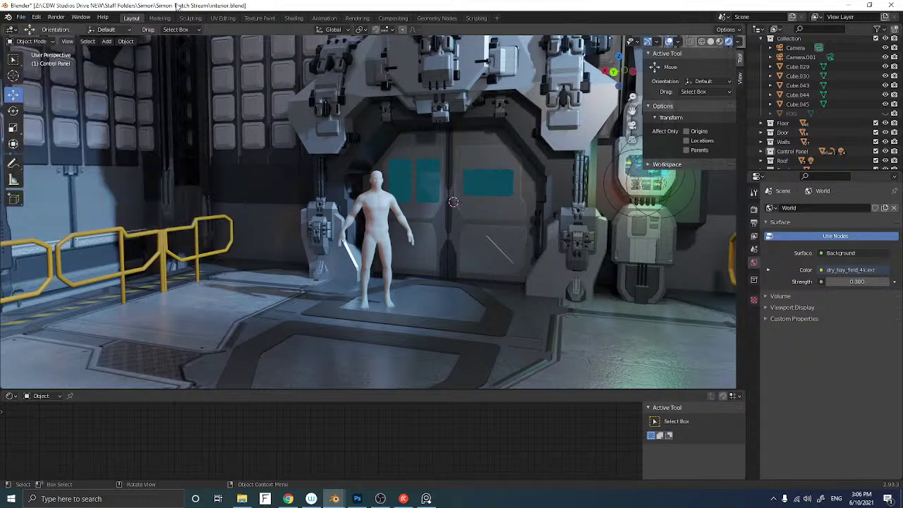
Set the number of undo steps to 256 in the system preferences
left_click(36, 16)
left_click(51, 145)
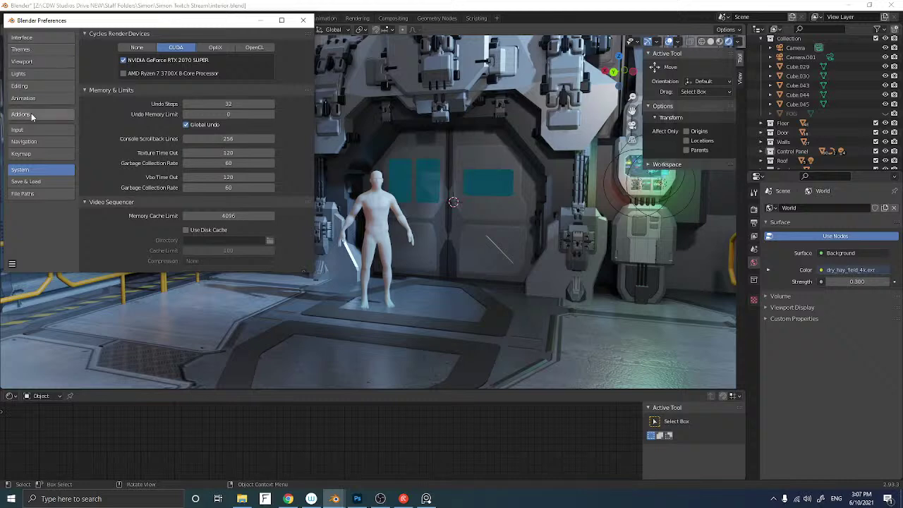
left_click(228, 104)
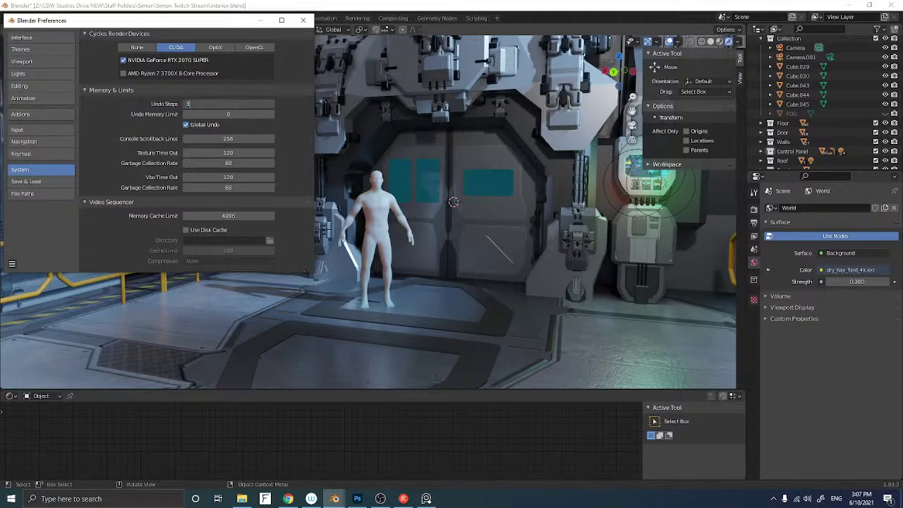
key("Return")
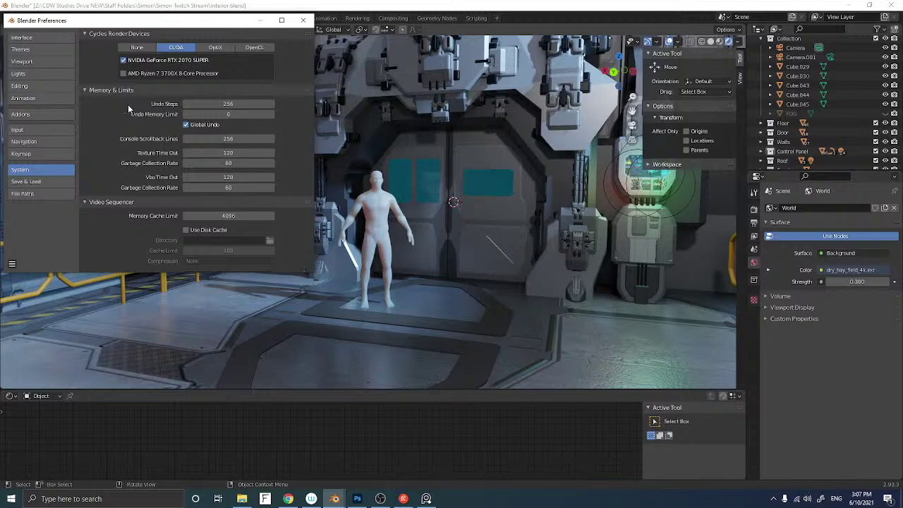
Find and enable the Import Images as Planes add-on in the preferences, then close them
left_click(34, 114)
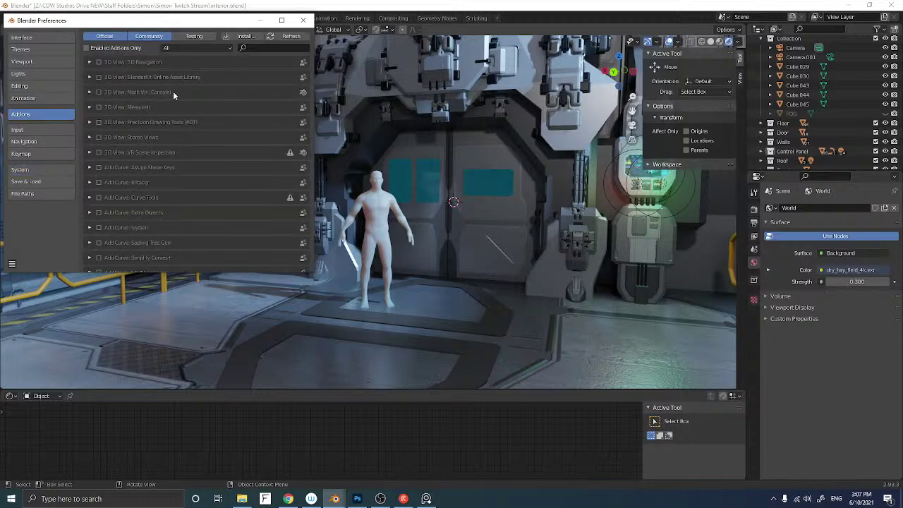
left_click(268, 47)
type("planes")
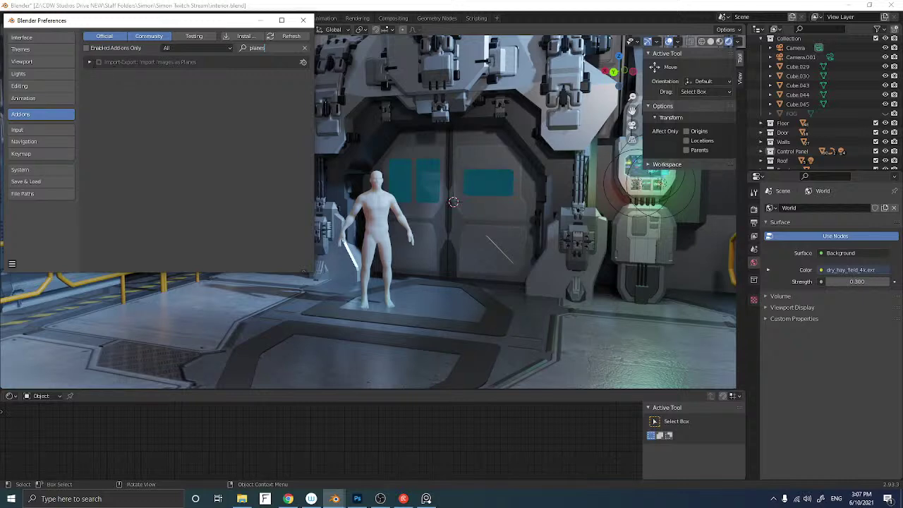
left_click(99, 62)
left_click(99, 62)
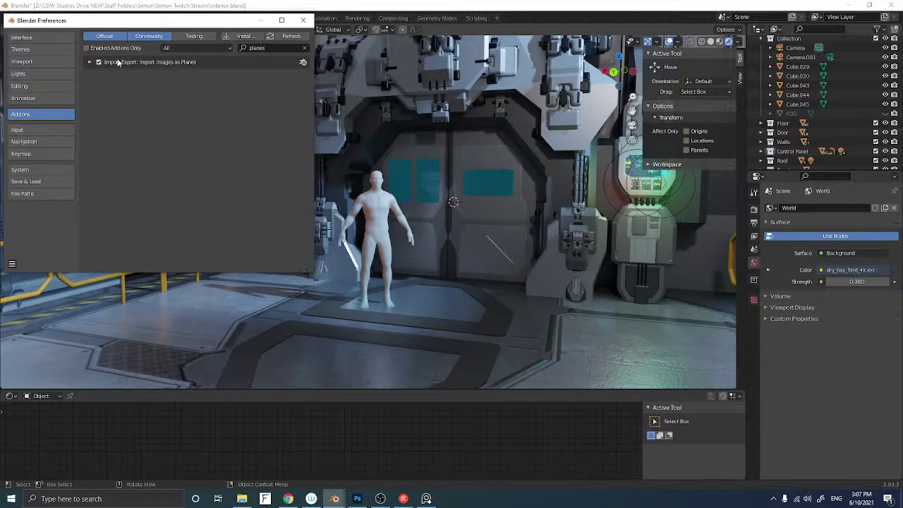
left_click(303, 20)
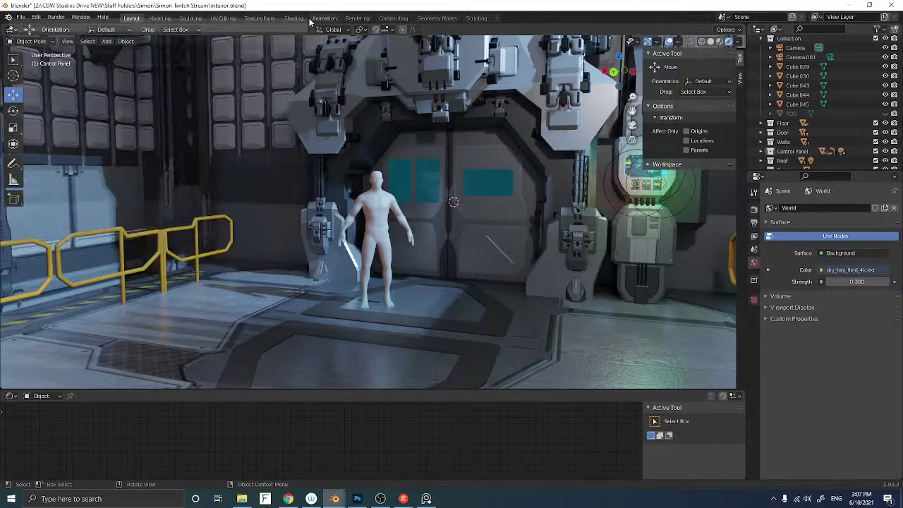
Import all PNG decals from the Decals folder as image planes, leaving out testing_lab_001.psd
left_click(21, 16)
mouse_move(39, 145)
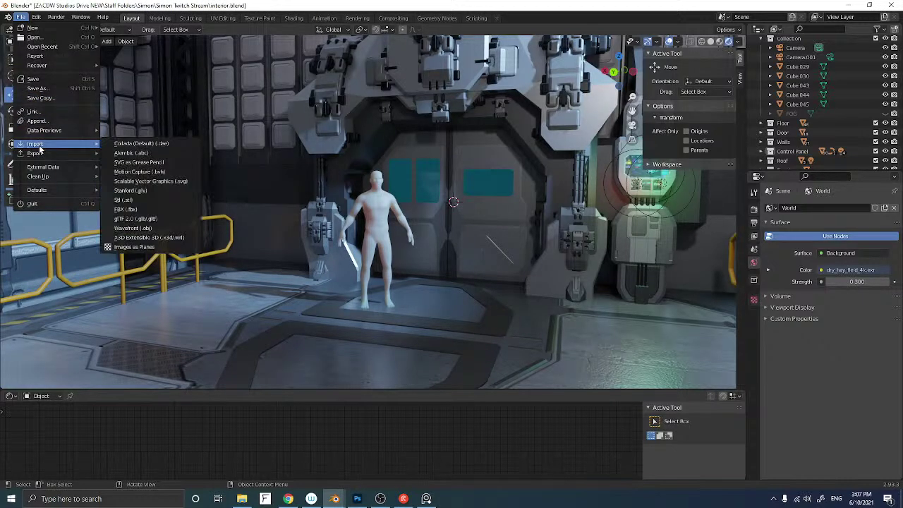
left_click(123, 249)
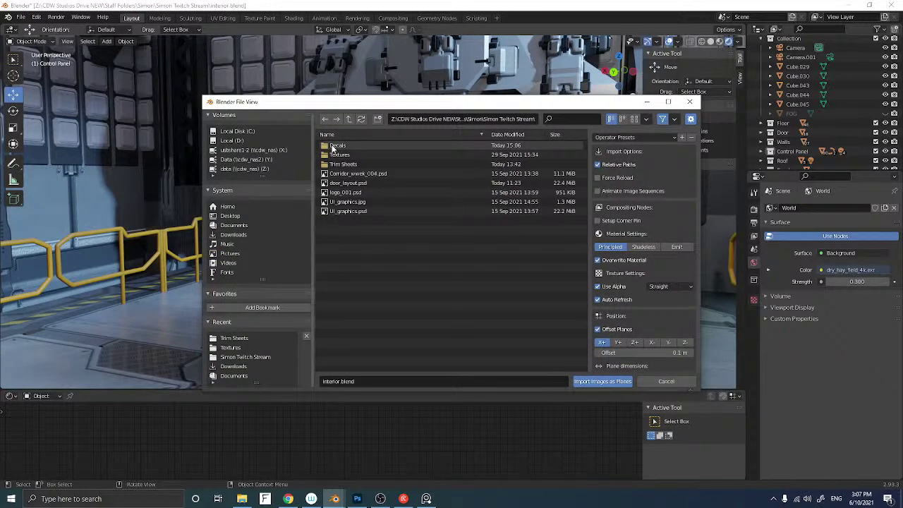
double_click(332, 146)
left_click(332, 146)
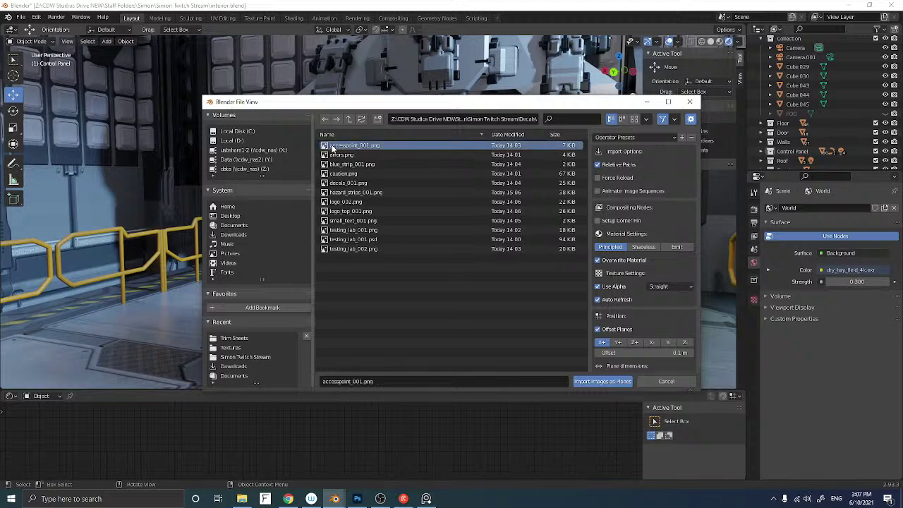
left_click(349, 266)
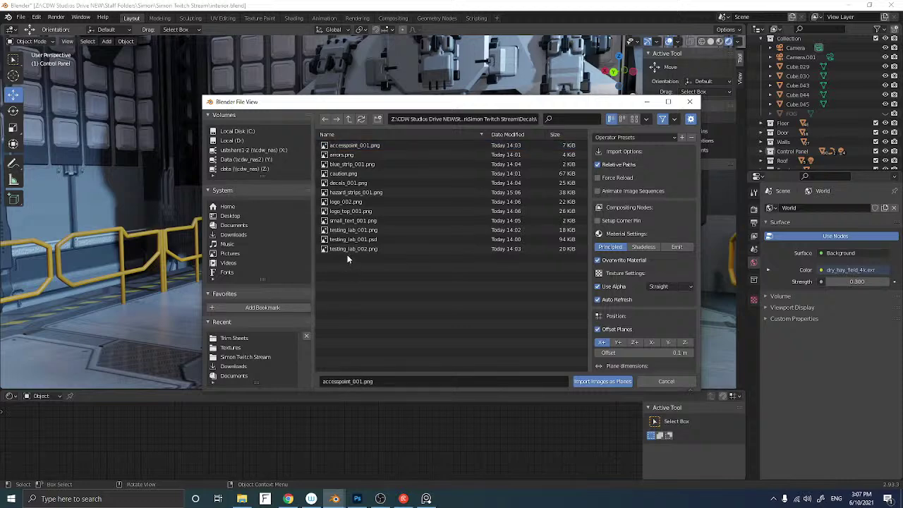
left_click(347, 249)
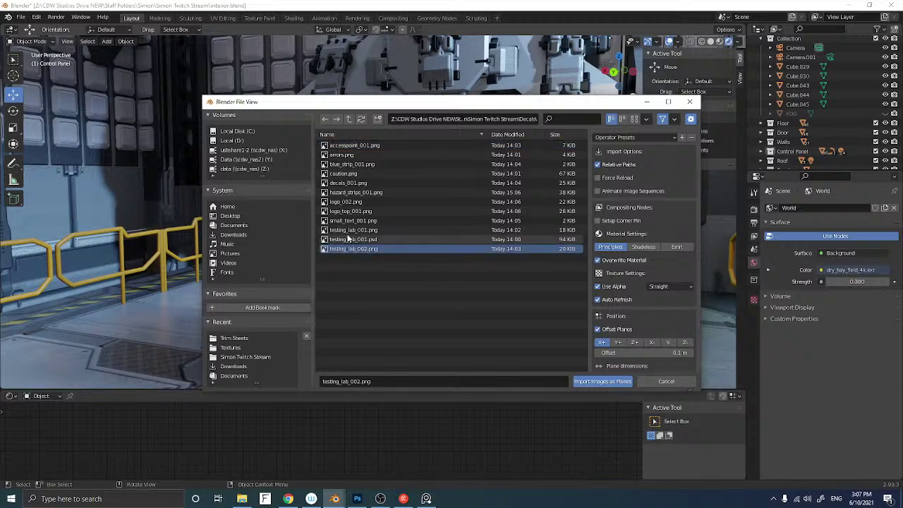
left_click_drag(347, 239, 344, 146)
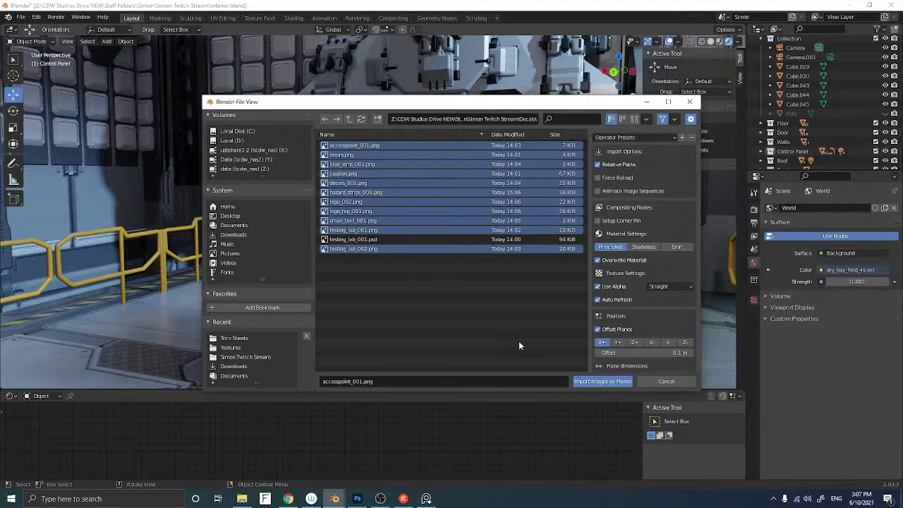
left_click(585, 380)
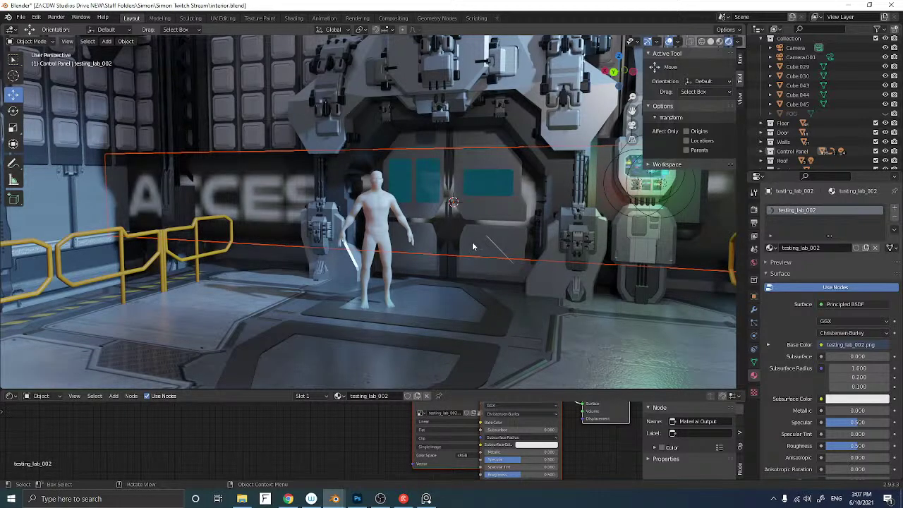
Move the row of imported decal planes out of the hangar to one side and scale it down to less than half size
scroll(472, 241, "down", 8)
scroll(461, 240, "down", 10)
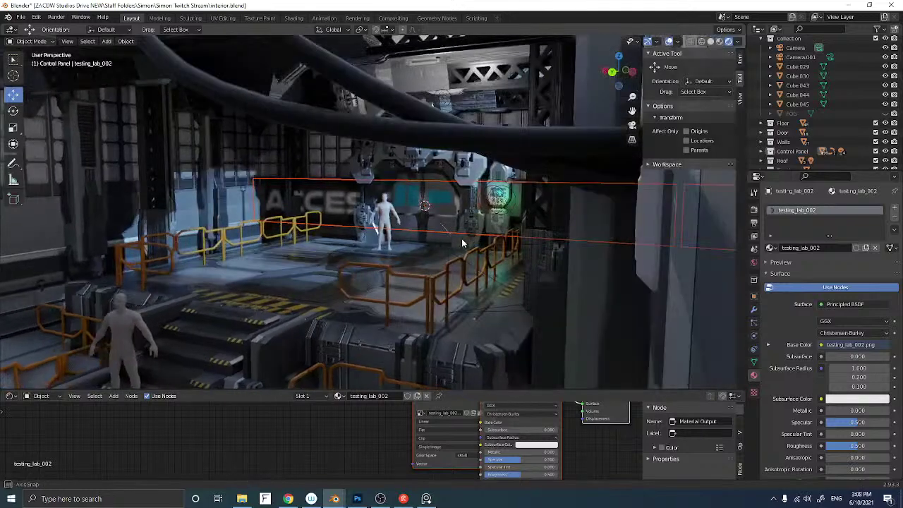
scroll(461, 240, "down", 6)
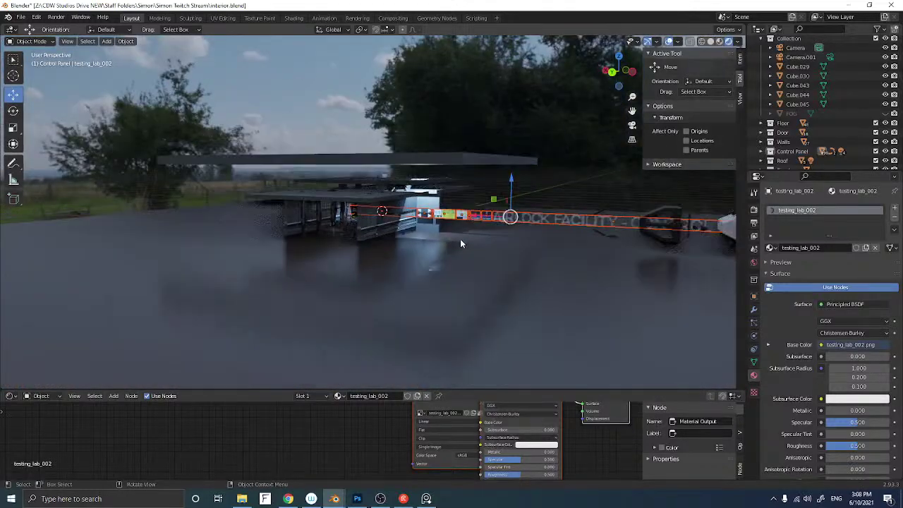
scroll(461, 242, "up", 5)
scroll(460, 232, "down", 3)
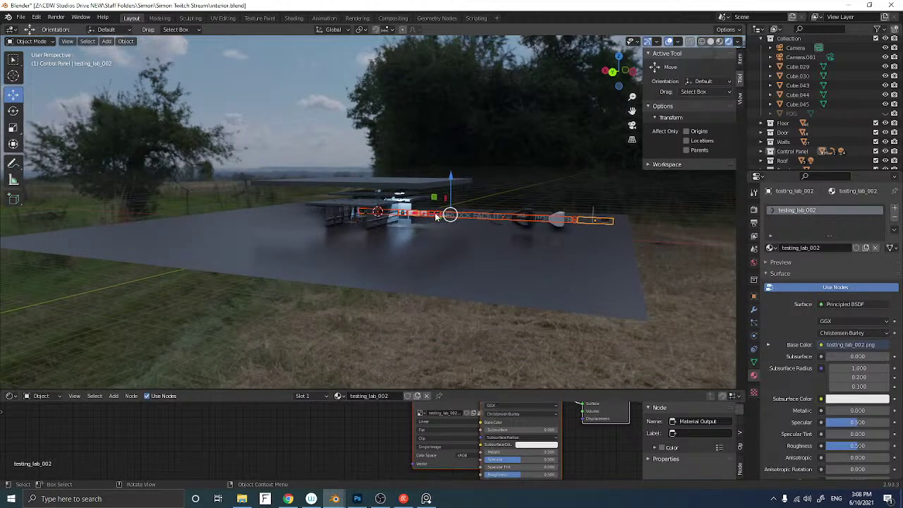
left_click_drag(444, 214, 562, 171)
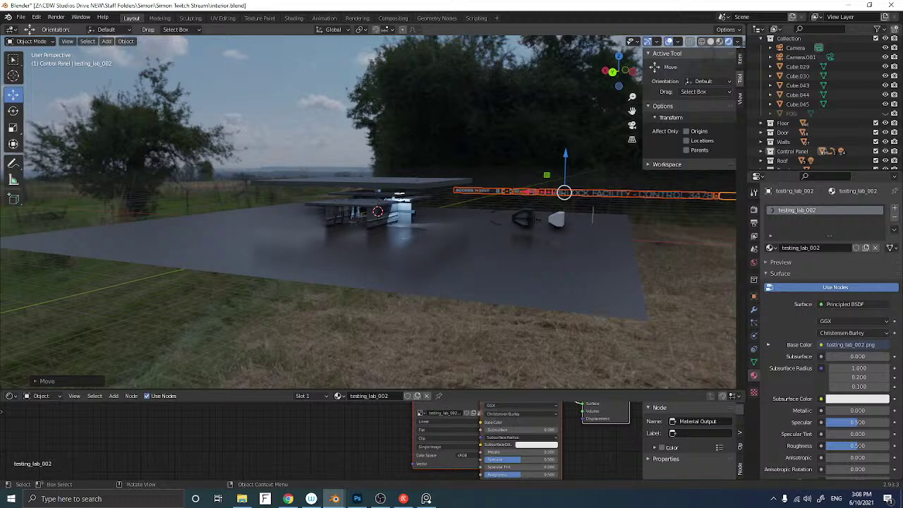
key("s")
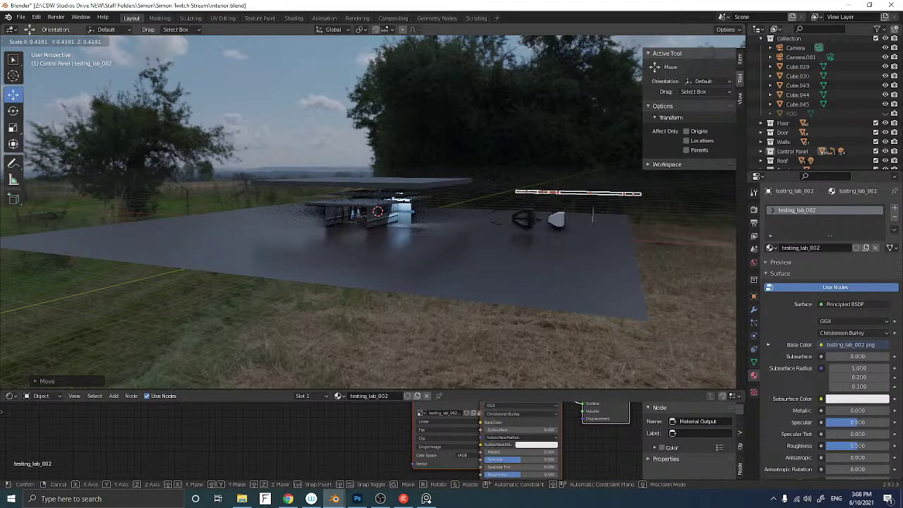
left_click(535, 201)
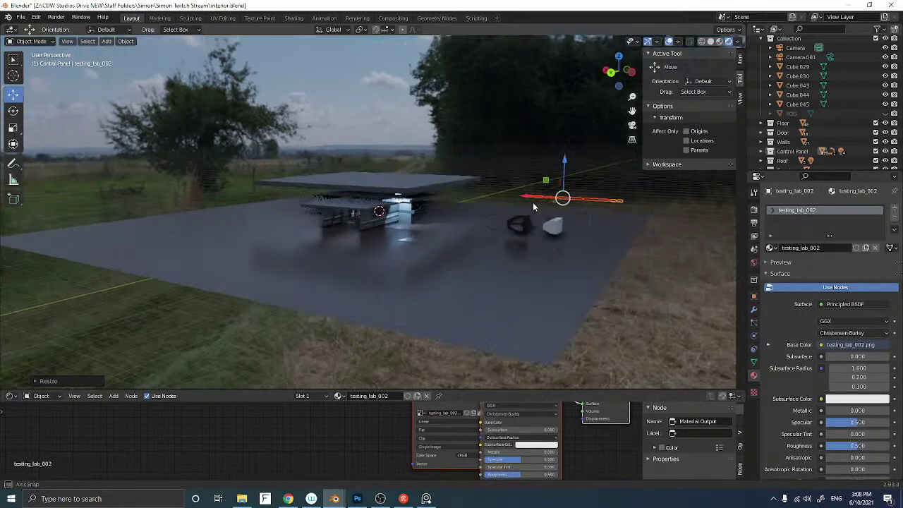
Shift and lower the decal row so it sits just above the ground beside the spare parts outside the hangar
middle_click_drag(535, 203, 496, 210)
left_click_drag(475, 243, 412, 255)
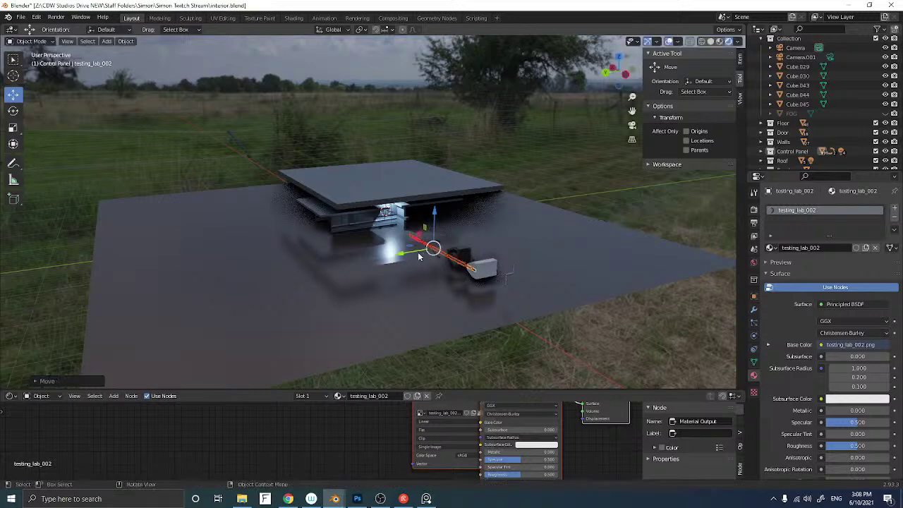
left_click_drag(433, 217, 434, 233)
middle_click_drag(423, 256, 455, 245)
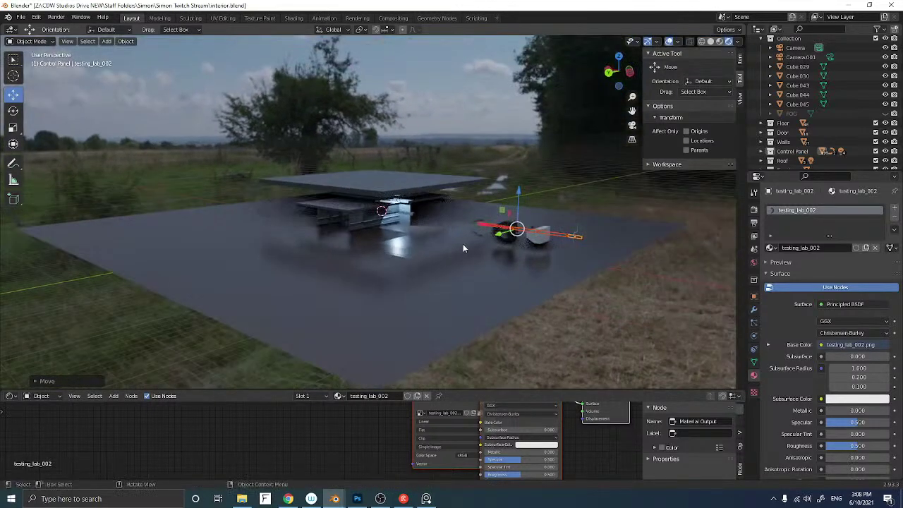
scroll(465, 243, "up", 5)
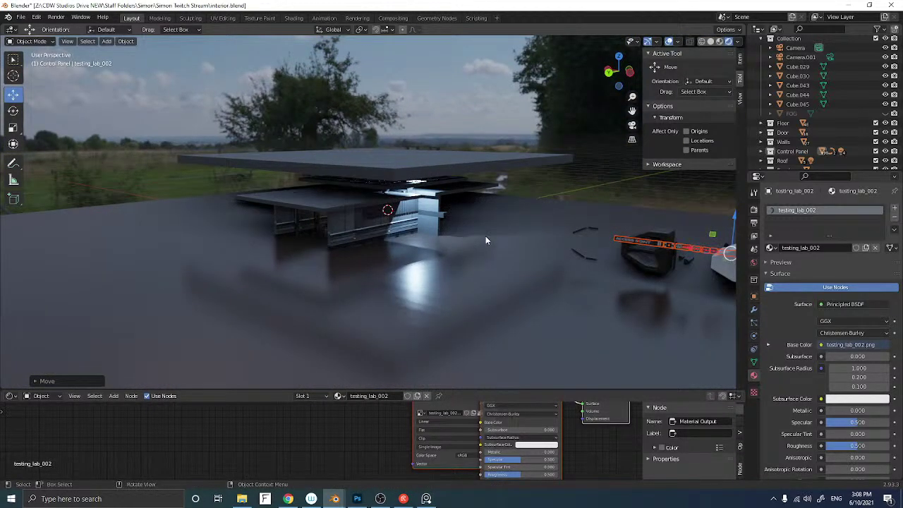
middle_click_drag(519, 235, 395, 224, "shift")
scroll(473, 233, "up", 4)
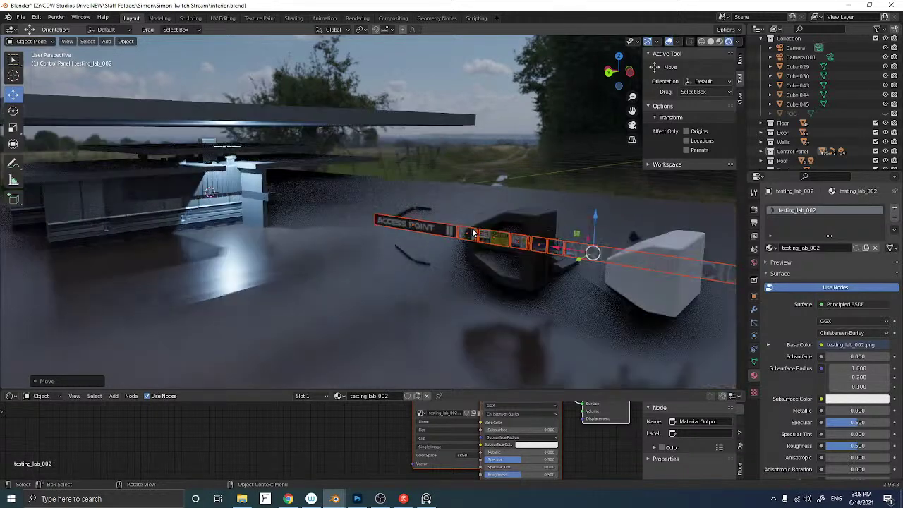
scroll(472, 228, "down", 3)
scroll(472, 229, "up", 8)
scroll(472, 229, "down", 4)
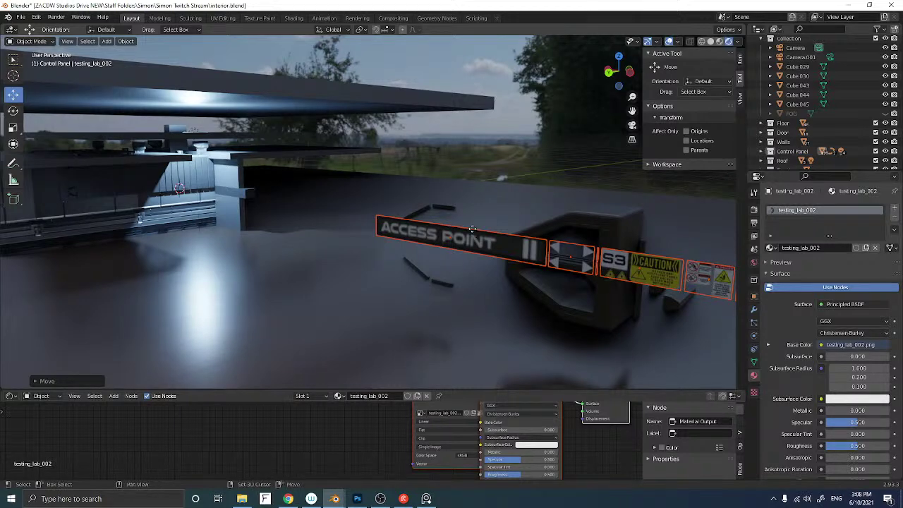
Duplicate the decal row and move the copy along the X axis to open ground on the opposite side of the hangar
key("shift+d")
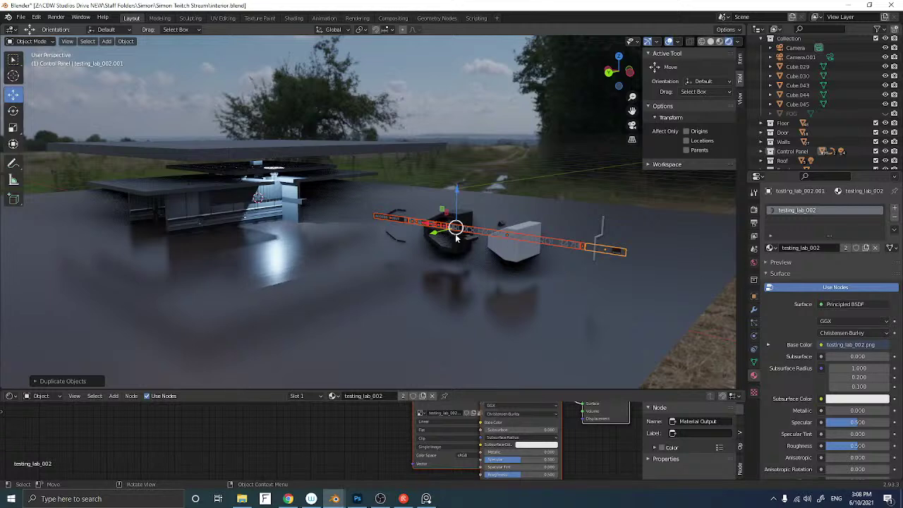
key("shift+d")
key("x")
left_click(247, 193)
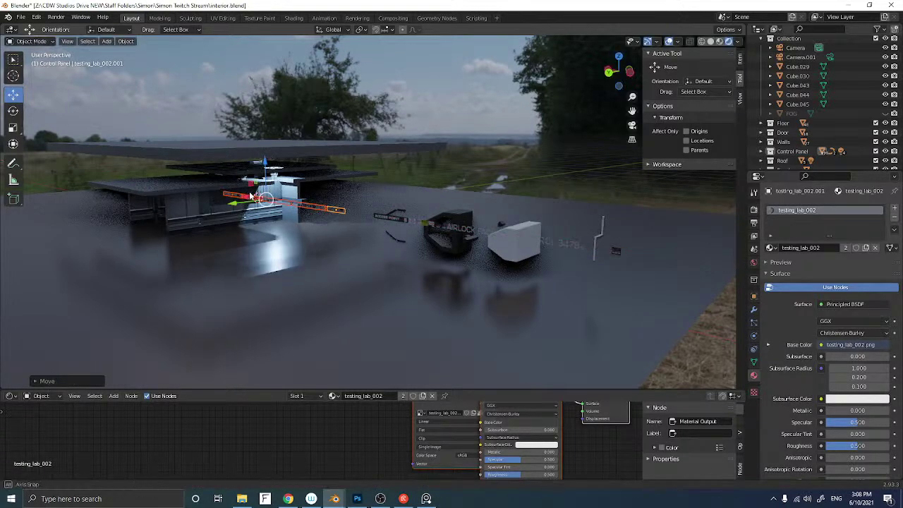
middle_click_drag(250, 195, 296, 196)
left_click_drag(404, 205, 208, 196)
scroll(208, 195, "up", 5)
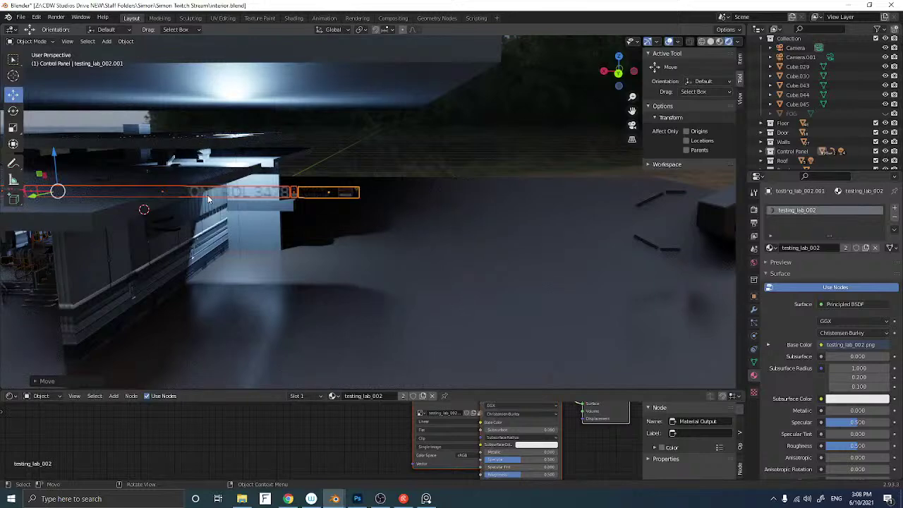
scroll(208, 194, "down", 5)
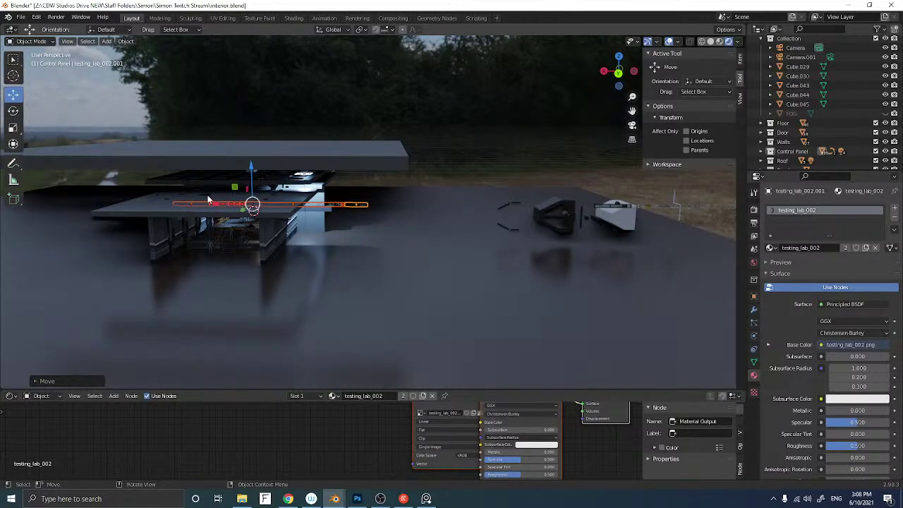
left_click_drag(224, 206, 139, 202)
middle_click_drag(139, 203, 383, 195, "shift")
left_click_drag(434, 186, 222, 184)
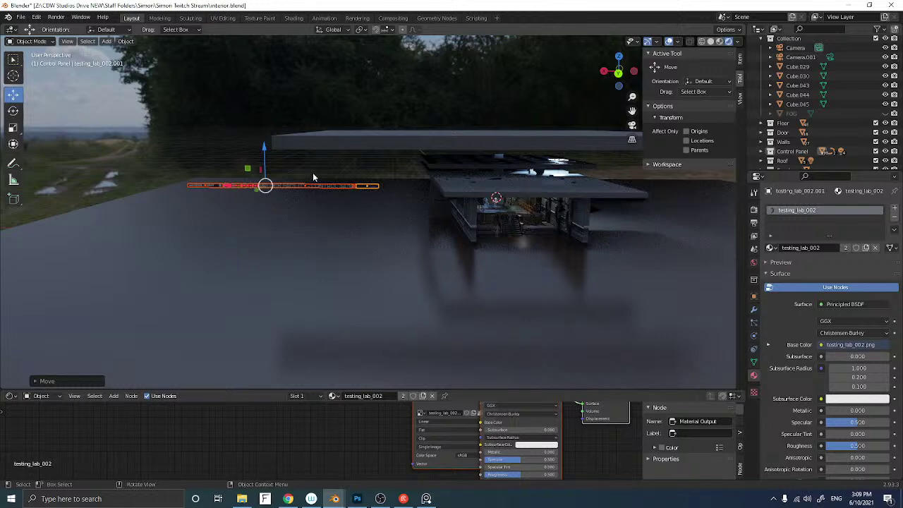
left_click(312, 177)
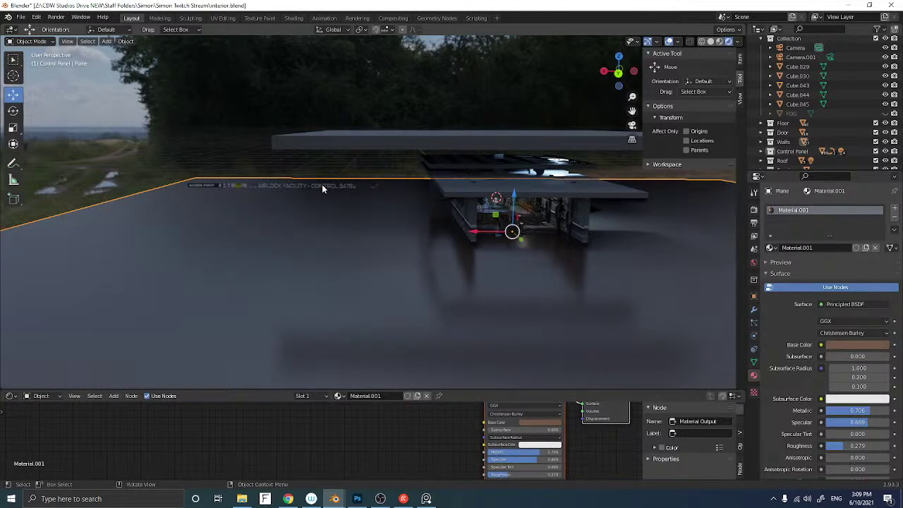
Switch to Photoshop and examine the decal placement on the door in door_layout.psd
scroll(280, 191, "up", 2)
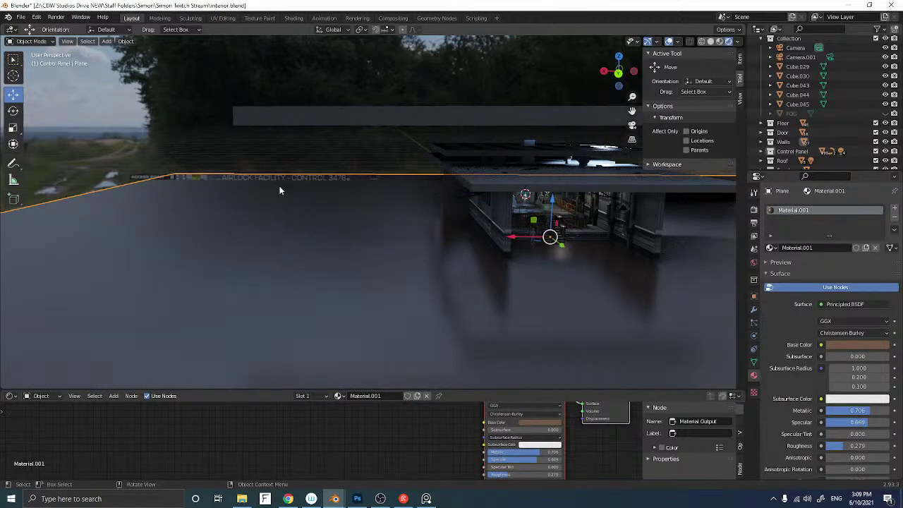
left_click(357, 499)
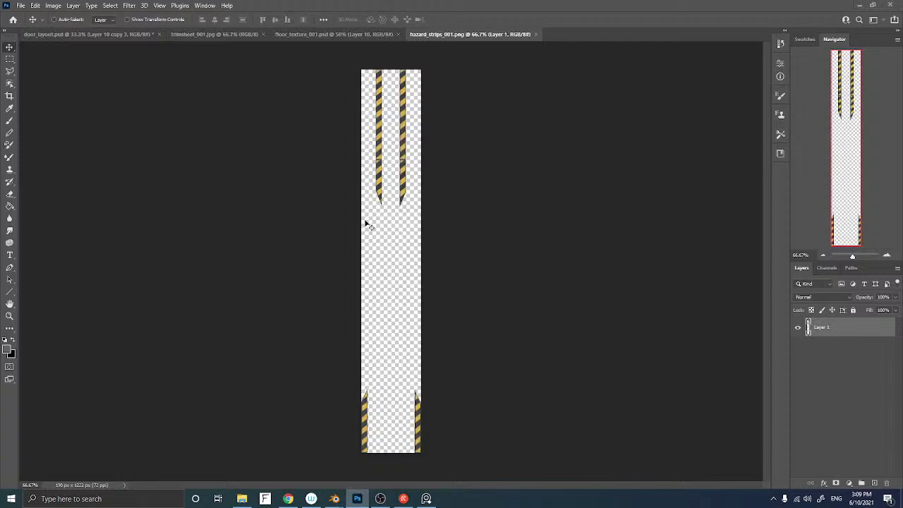
left_click(85, 33)
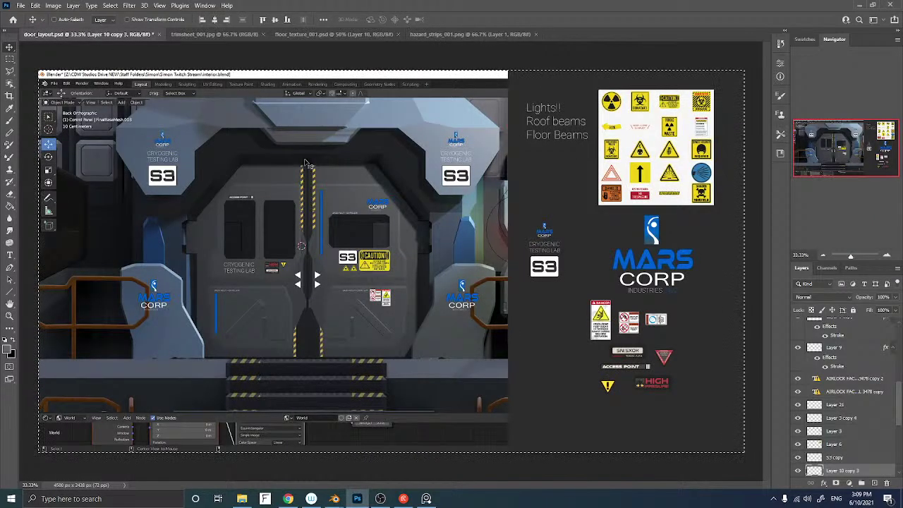
left_click_drag(305, 162, 305, 163)
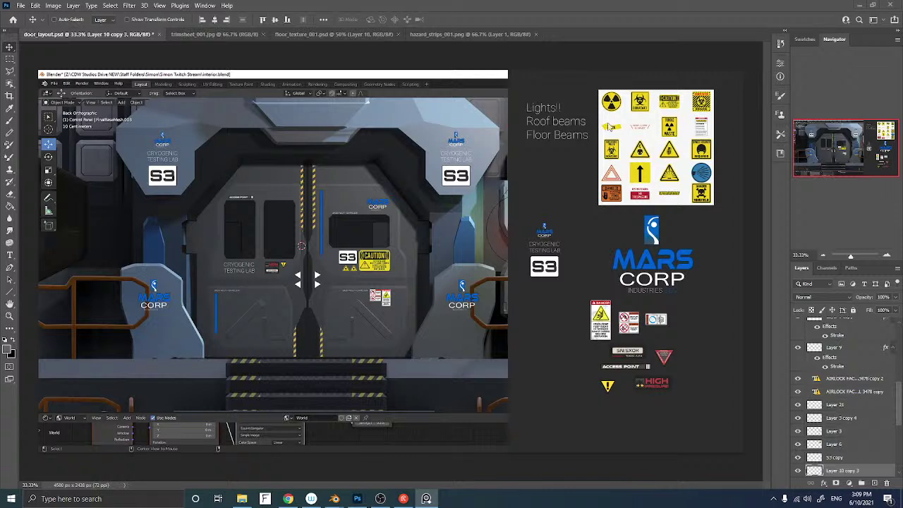
key("ctrl+a")
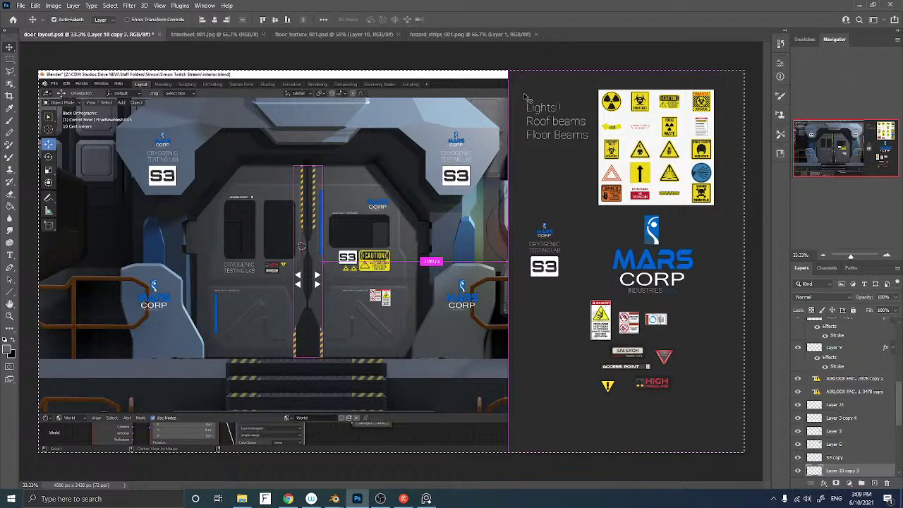
key("ctrl+d")
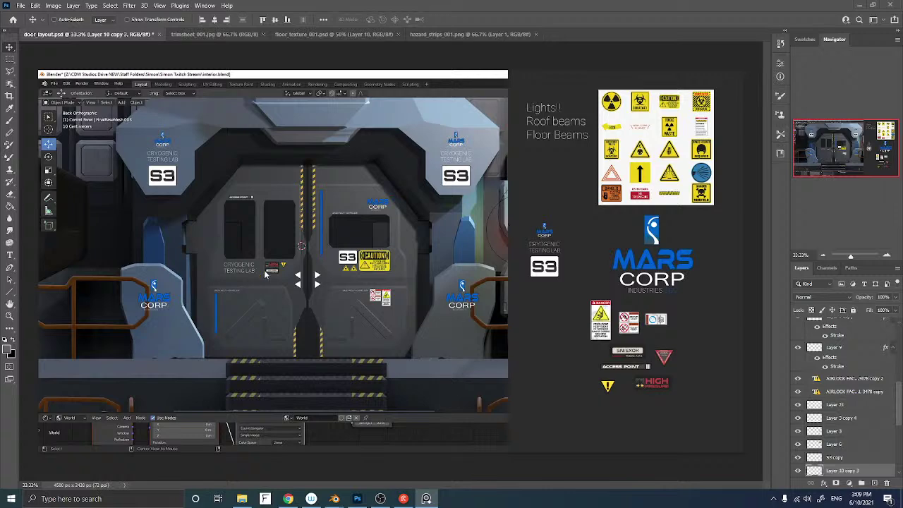
Switch back to Blender and move the copied caution decal from the outside row into the hangar opening
mouse_move(336, 496)
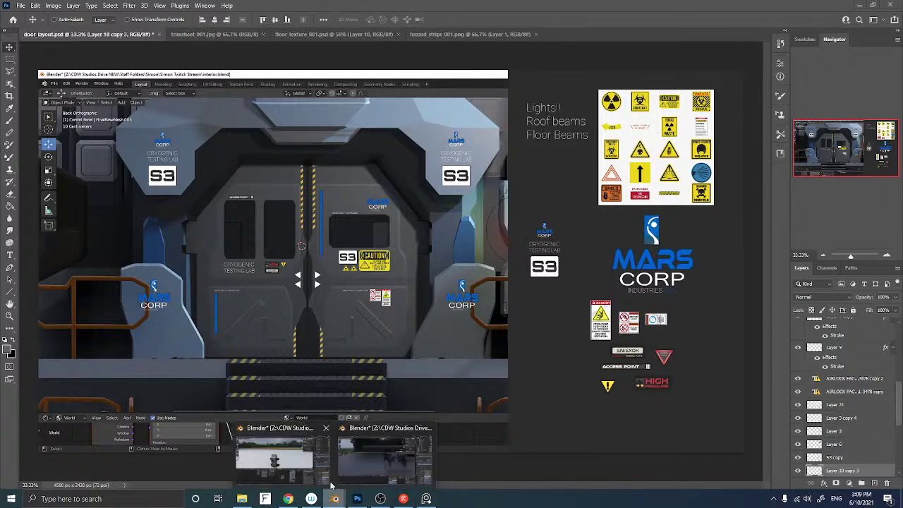
left_click(282, 455)
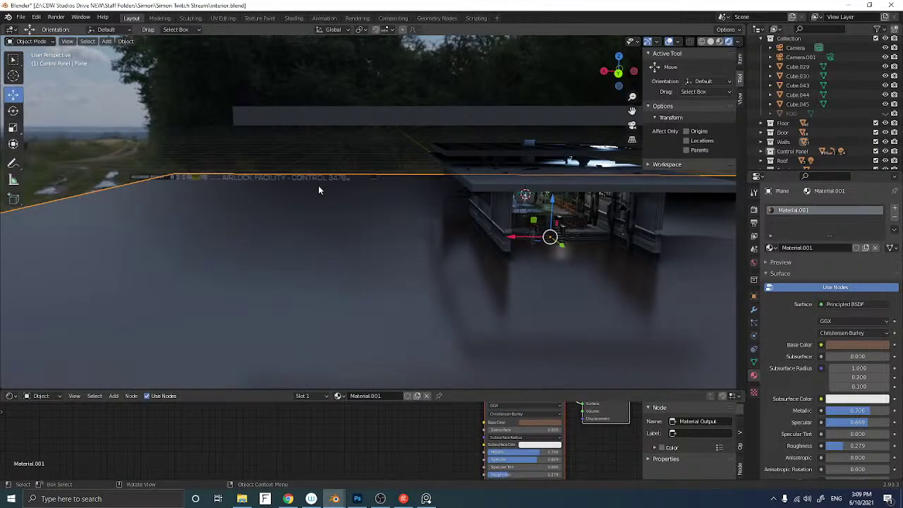
middle_click_drag(359, 210, 360, 206)
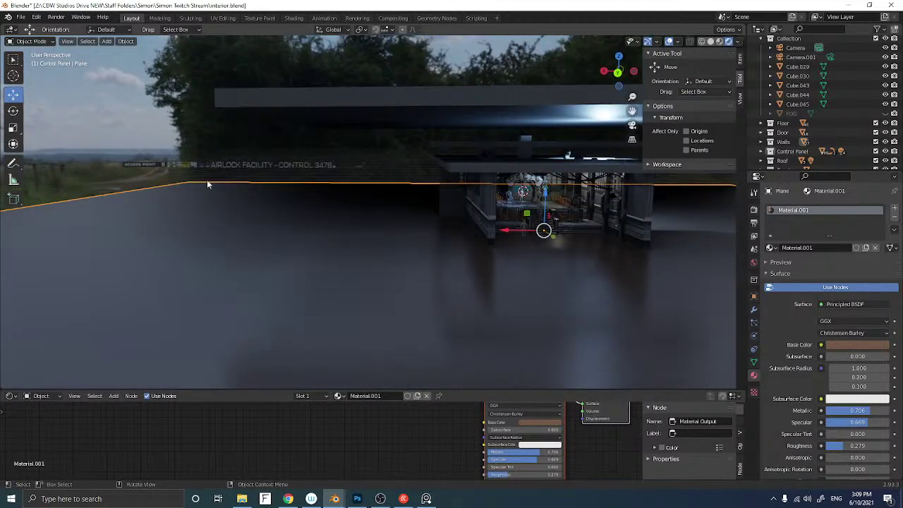
left_click(182, 167)
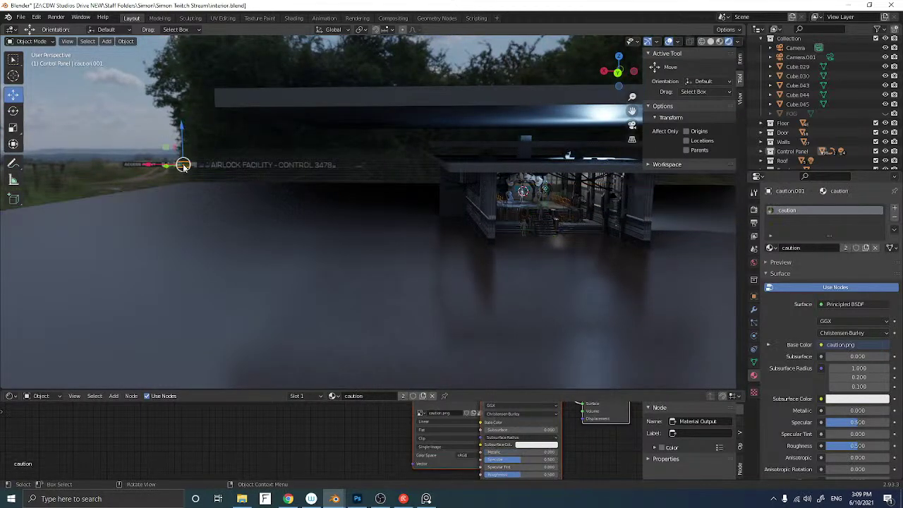
left_click_drag(153, 165, 529, 187)
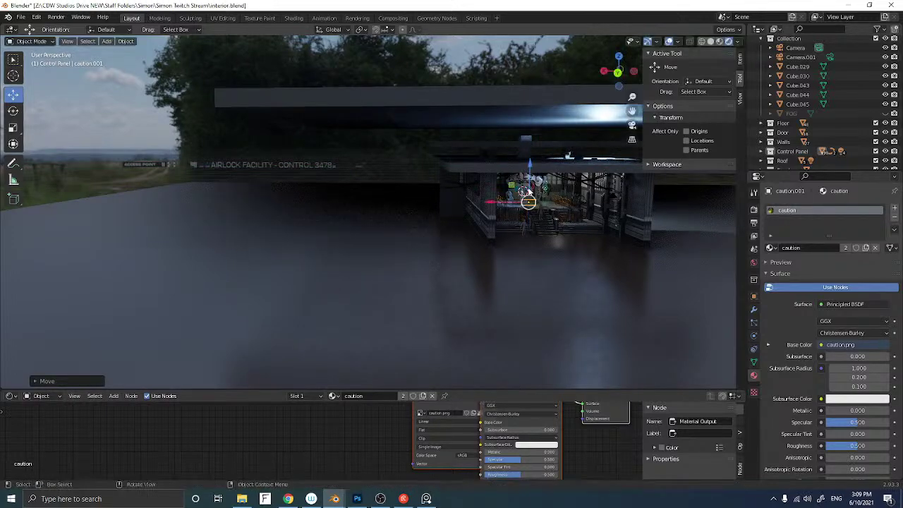
scroll(528, 188, "up", 4)
scroll(528, 187, "down", 2)
scroll(529, 194, "down", 8)
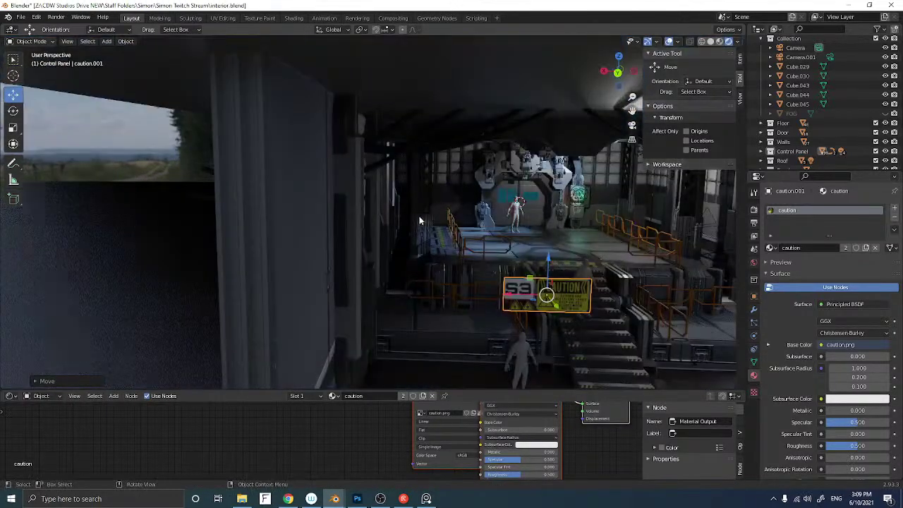
Move the caution decal along the Y axis, deep into the hangar toward the back wall with the door
middle_click_drag(419, 216, 402, 218)
scroll(401, 217, "down", 2)
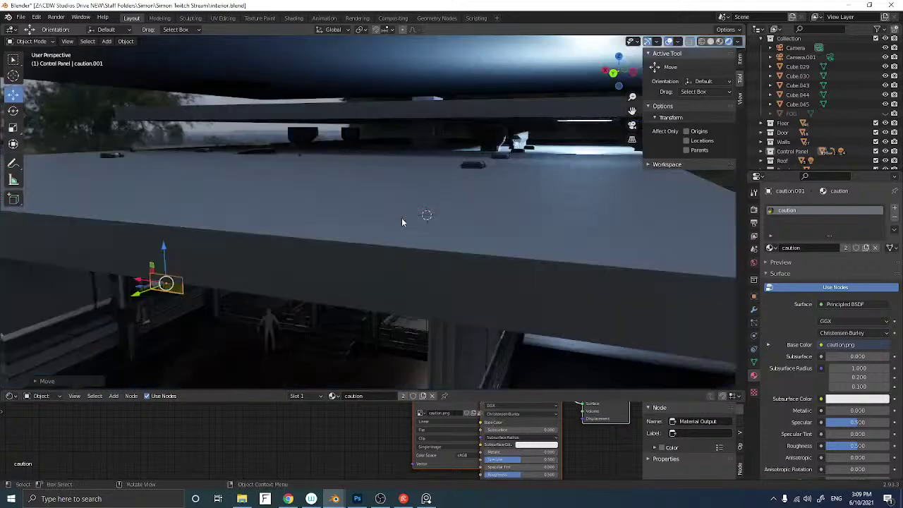
left_click_drag(146, 291, 291, 271)
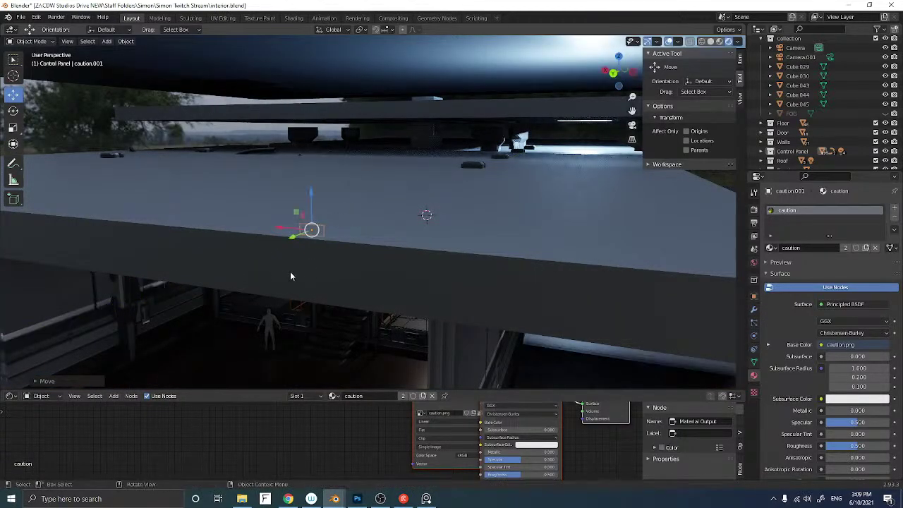
middle_click_drag(290, 271, 296, 261)
scroll(348, 175, "up", 6)
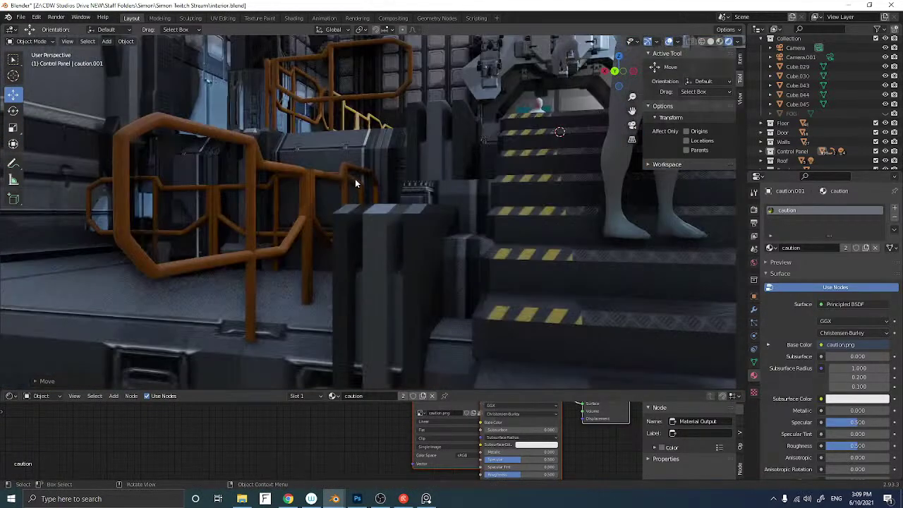
scroll(355, 179, "down", 2)
scroll(314, 225, "down", 2)
middle_click_drag(317, 224, 307, 225)
left_click(632, 125)
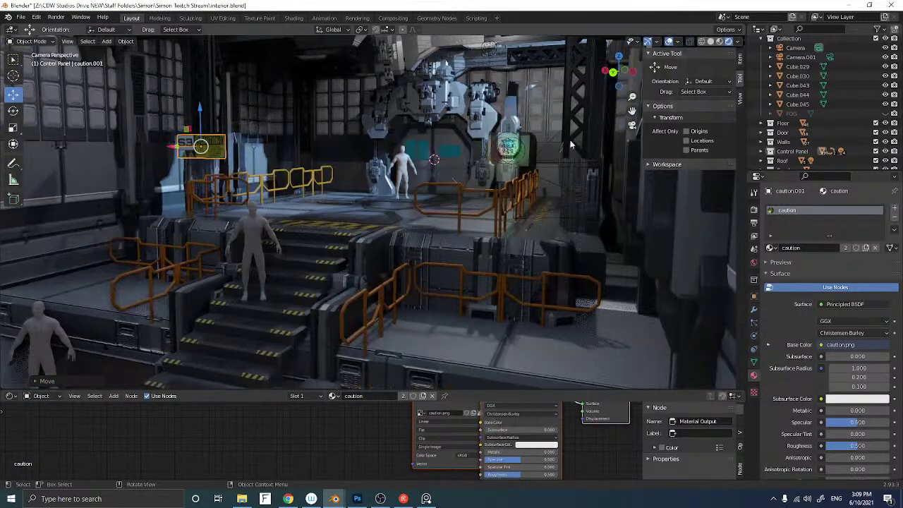
key("KP_0")
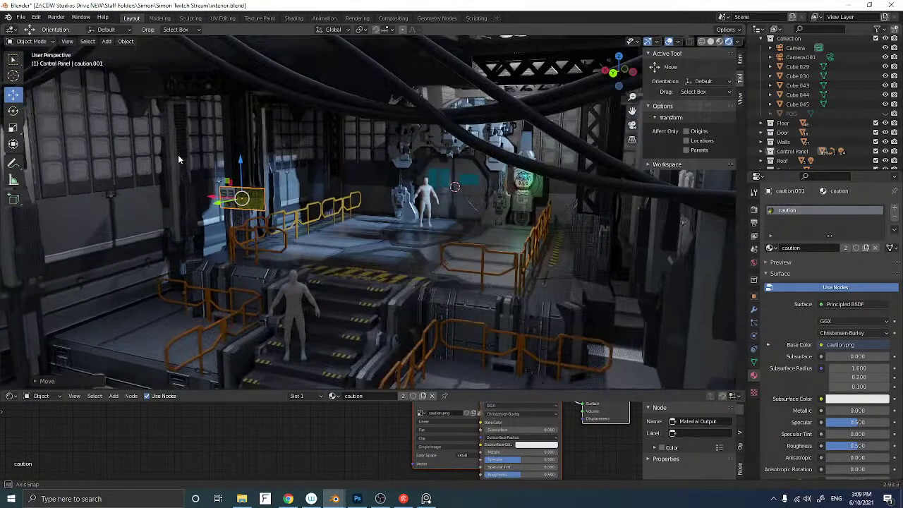
left_click_drag(217, 210, 264, 198)
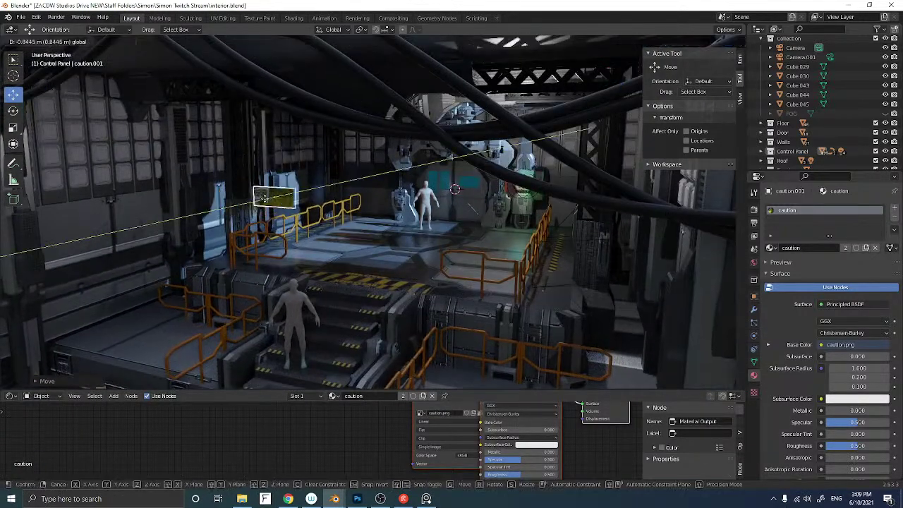
left_click(366, 184)
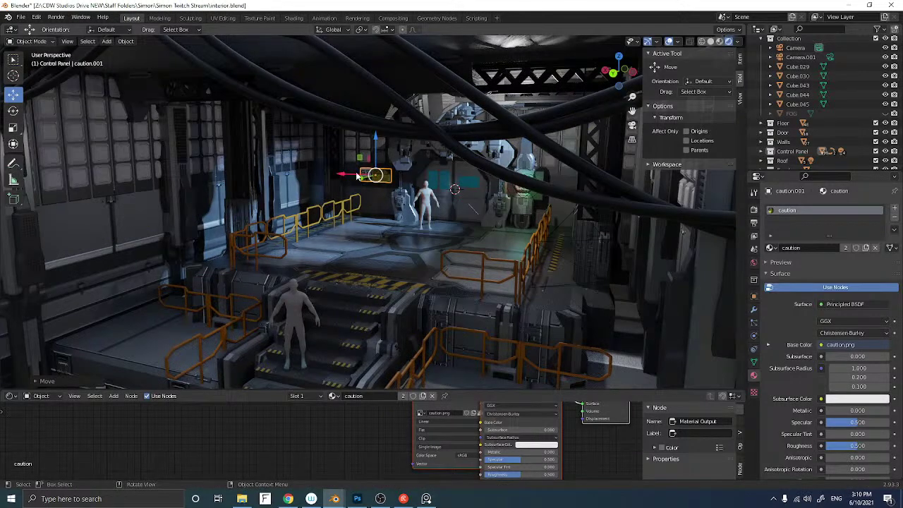
Slide the caution decal along the X axis in front of the door and lower it to just below the windows
key("g")
key("x")
left_click(435, 189)
middle_click_drag(435, 191, 359, 193)
scroll(460, 169, "up", 5)
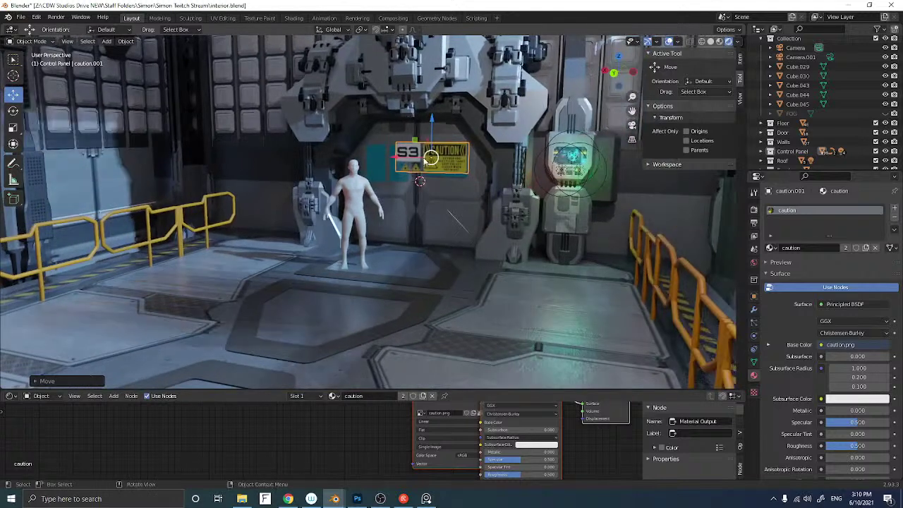
left_click_drag(431, 143, 429, 172)
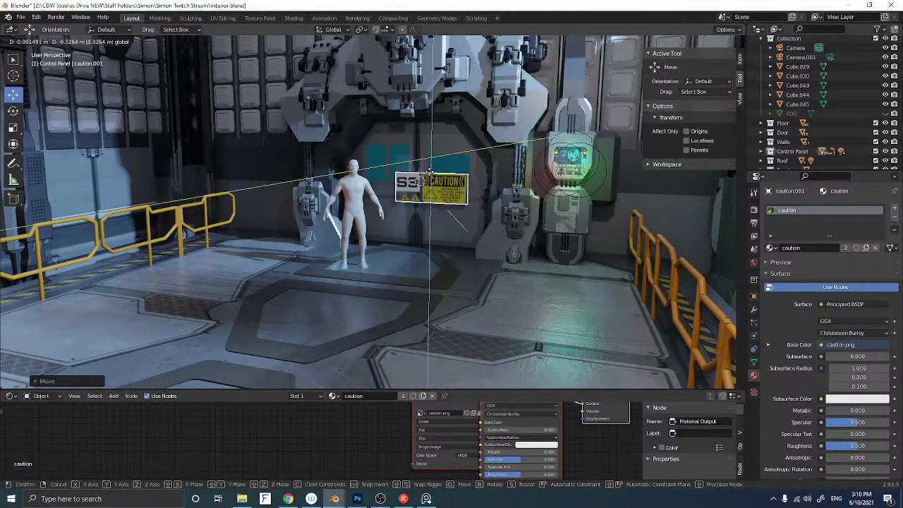
left_click(428, 175)
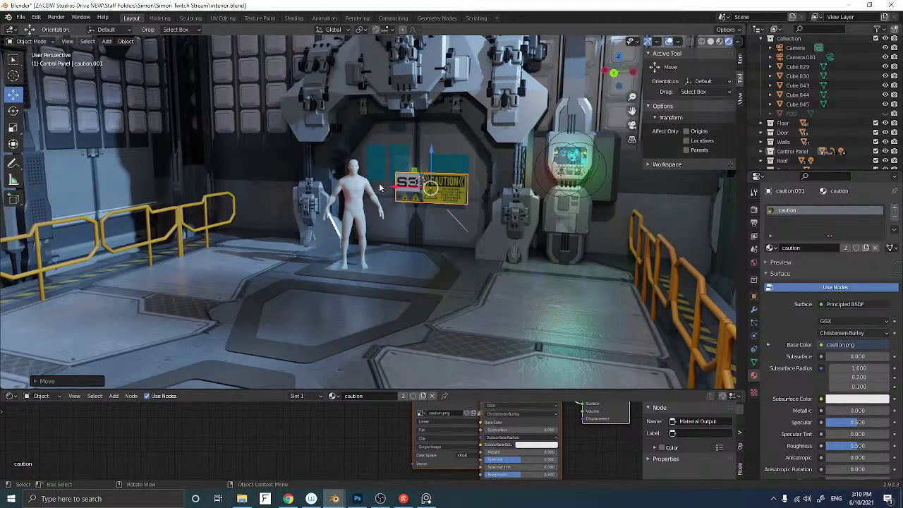
Scale the caution decal to about half size and shift it along X onto the door leaf with the wide window
key("s")
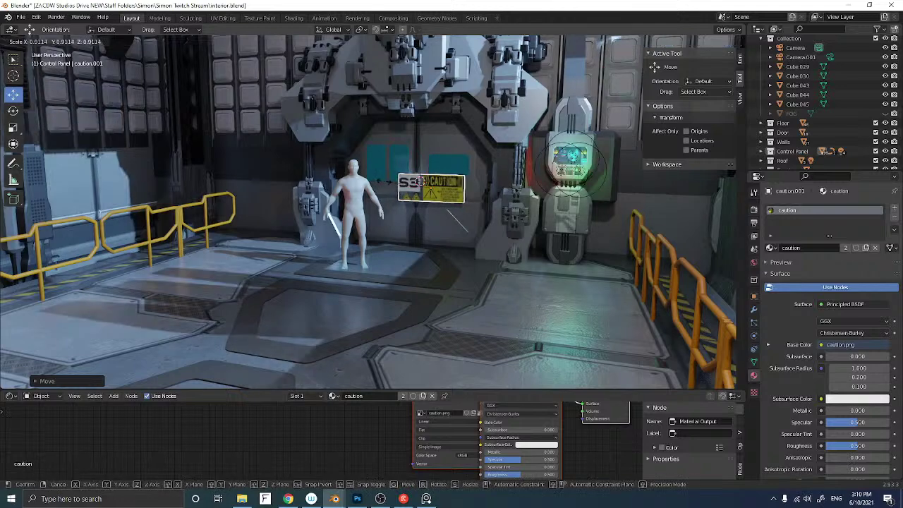
left_click(422, 195)
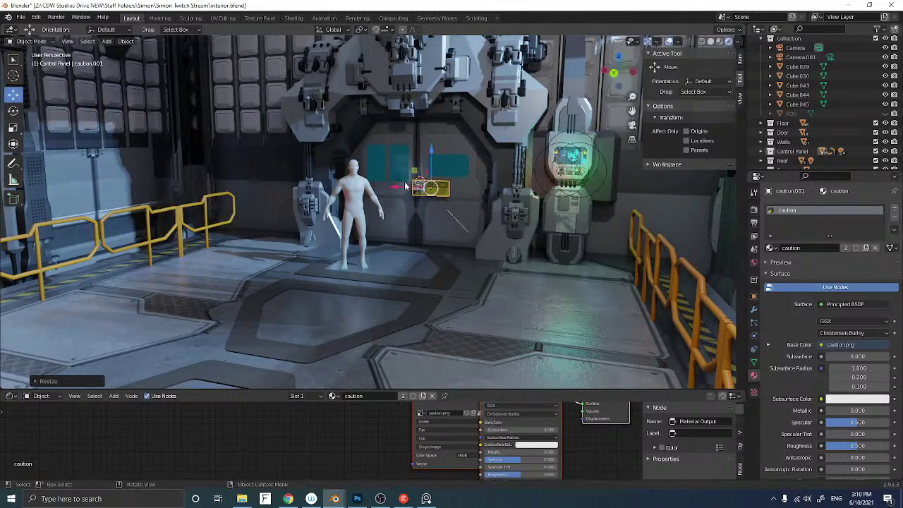
middle_click_drag(421, 194, 412, 196)
scroll(444, 190, "up", 1)
left_click_drag(376, 166, 406, 167)
Push the caution decal back along the Y axis until it sits close to the door surface
middle_click_drag(405, 167, 387, 180)
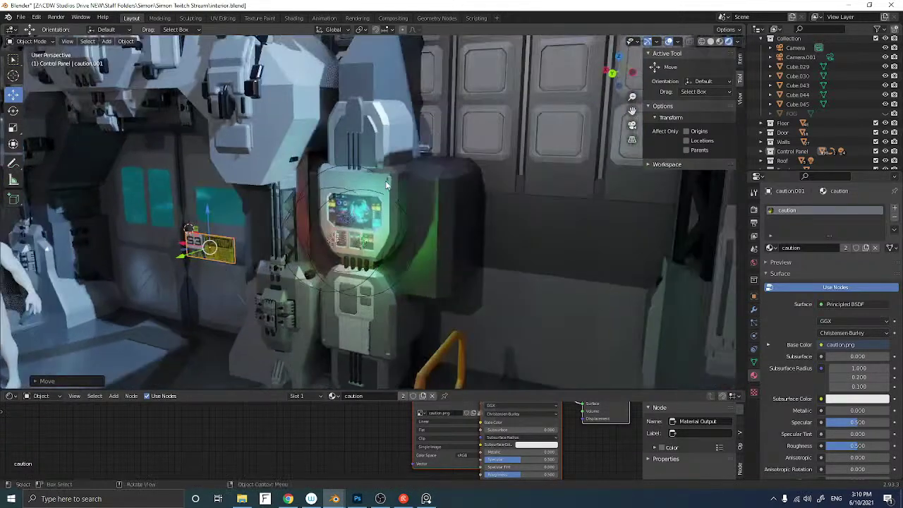
left_click_drag(182, 259, 230, 222)
middle_click_drag(230, 222, 230, 222)
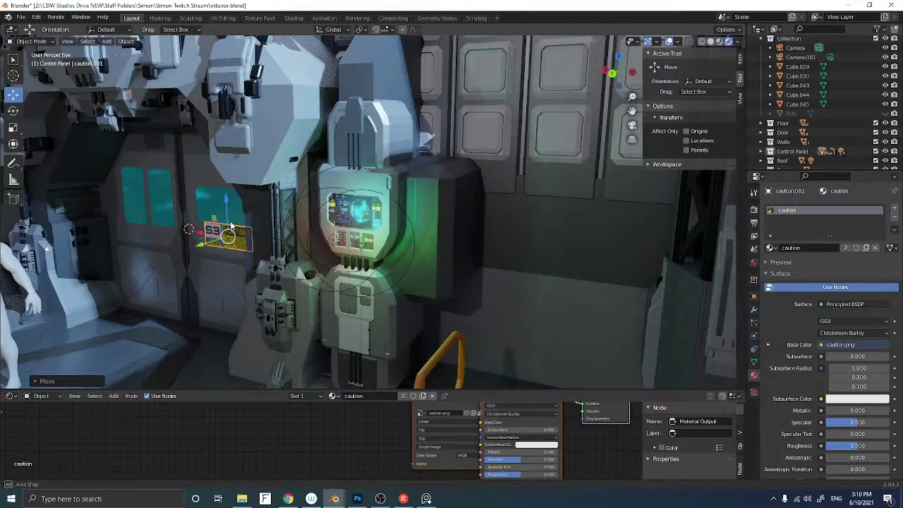
left_click_drag(230, 226, 230, 226)
middle_click_drag(230, 226, 345, 210)
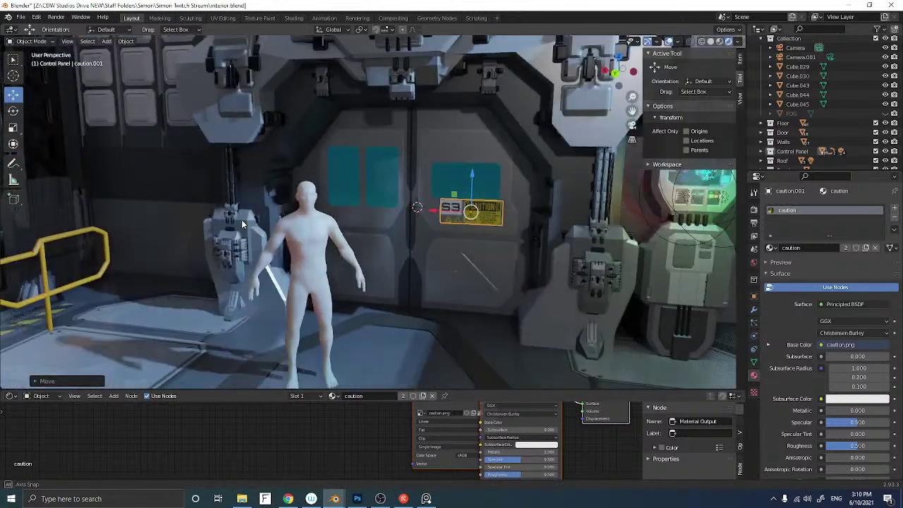
In back view, scale the caution decal to about 80% and shift it along X beneath the wide window, then check it through the scene camera
left_click(614, 72)
scroll(531, 125, "up", 4)
scroll(532, 127, "up", 2)
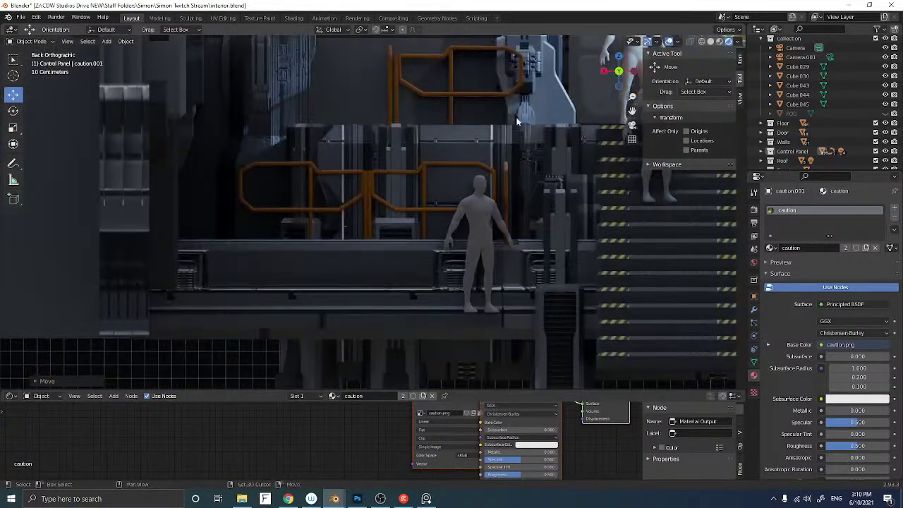
middle_click_drag(522, 114, 364, 217, "shift")
middle_click_drag(424, 179, 407, 192, "shift")
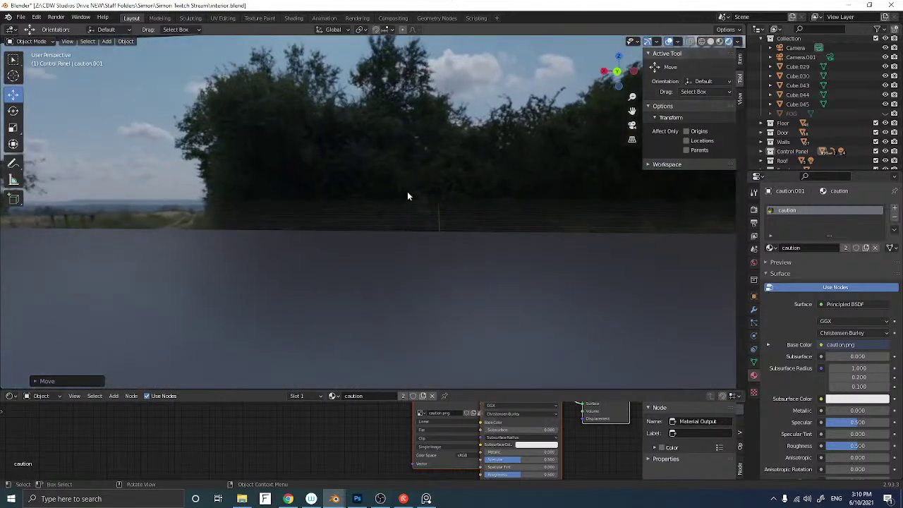
left_click(617, 73)
middle_click_drag(466, 162, 337, 184, "shift")
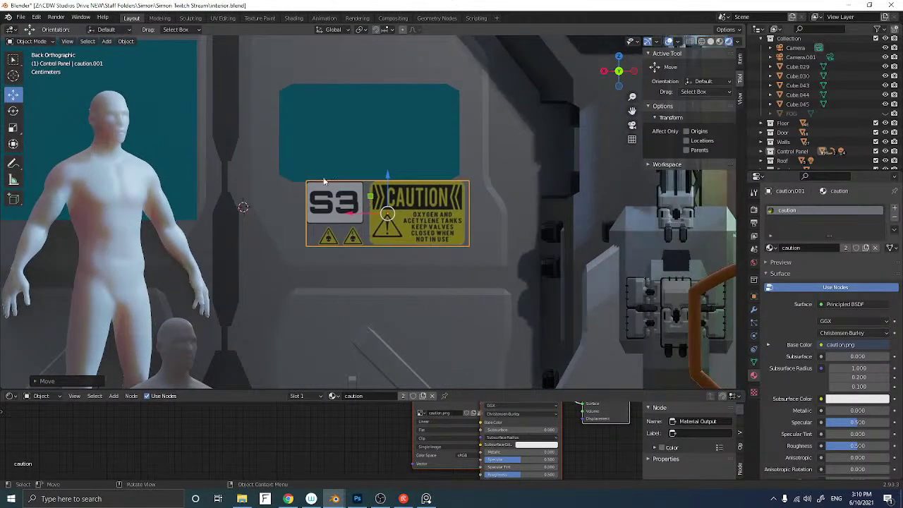
key("s")
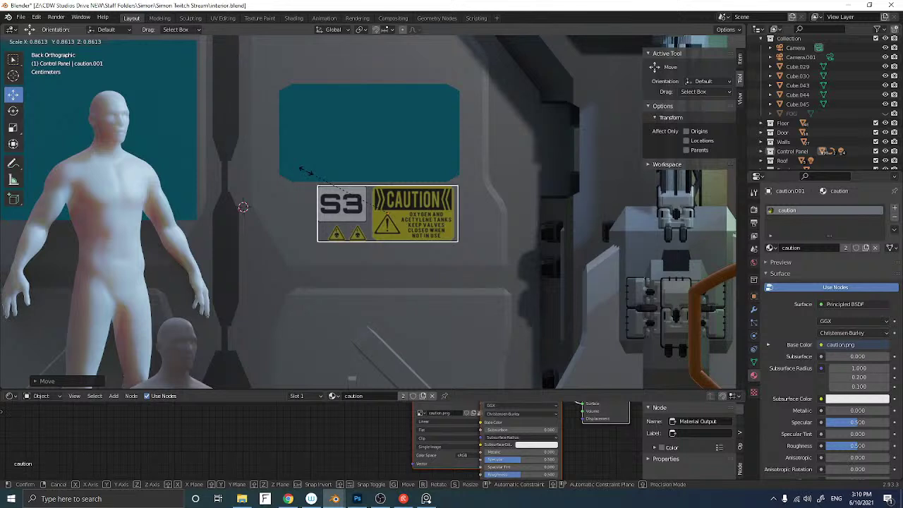
left_click(311, 174)
key("g")
key("x")
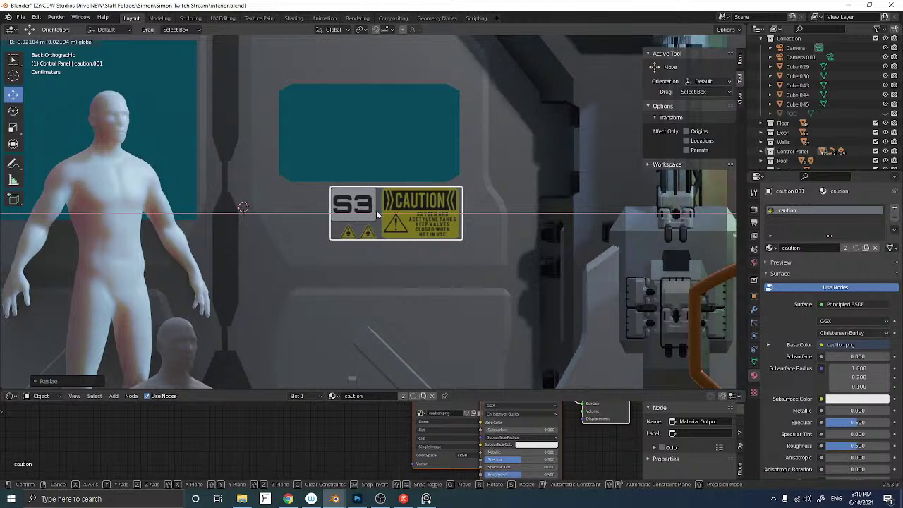
left_click(376, 212)
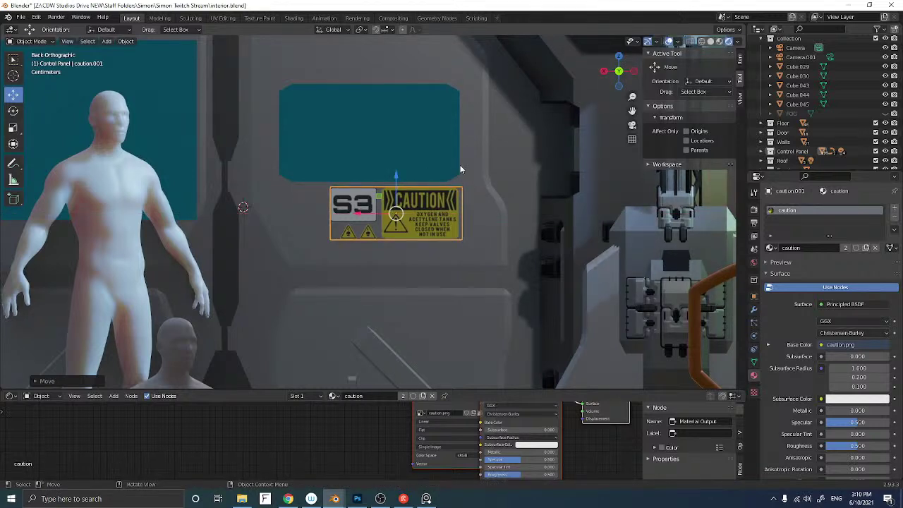
left_click(468, 205)
middle_click_drag(371, 188, 549, 150)
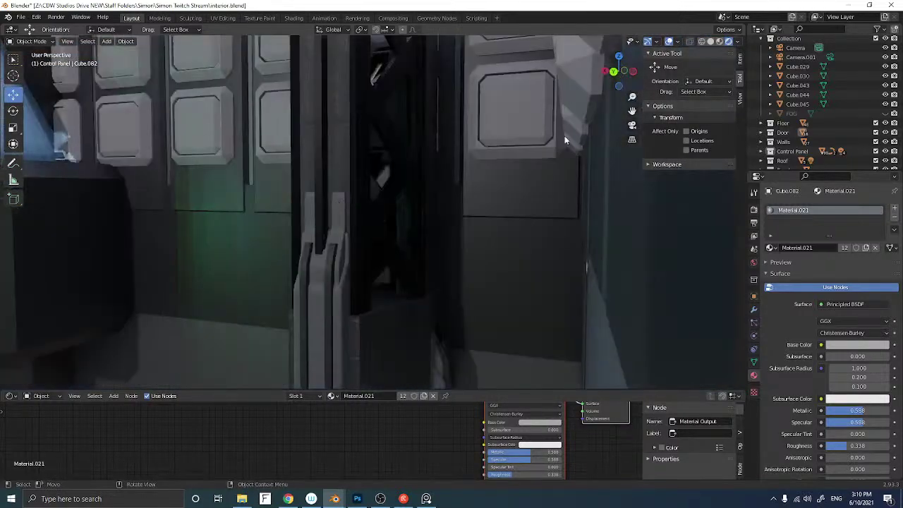
key("KP_0")
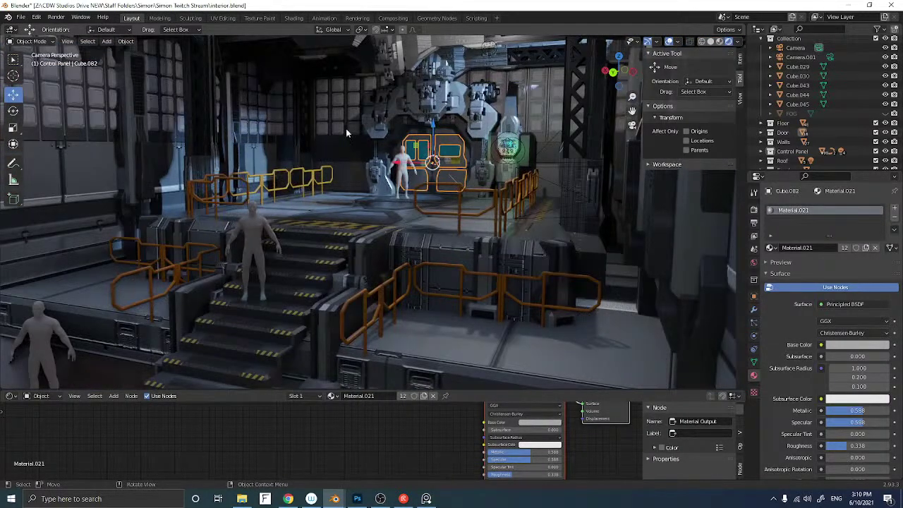
Examine the S3 and caution decal beneath the door's wide window up close, through the scene camera and from an angled view
left_click(349, 172)
scroll(447, 165, "up", 7)
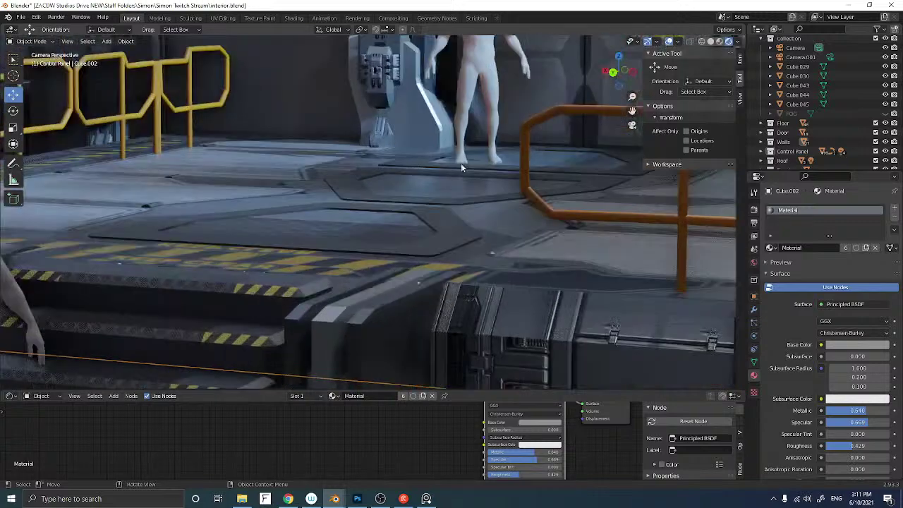
middle_click_drag(485, 121, 311, 255, "shift")
scroll(377, 208, "up", 5)
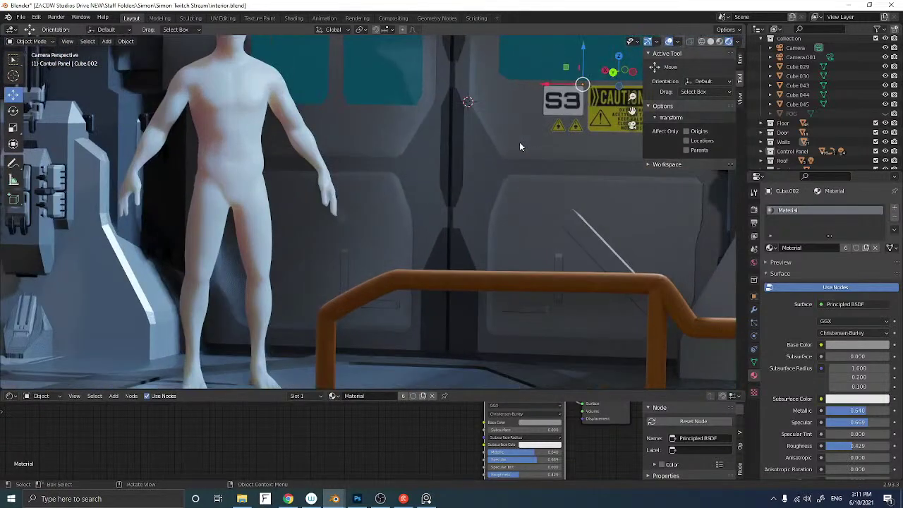
middle_click_drag(519, 143, 375, 134, "shift")
scroll(365, 205, "down", 1)
scroll(366, 206, "up", 6)
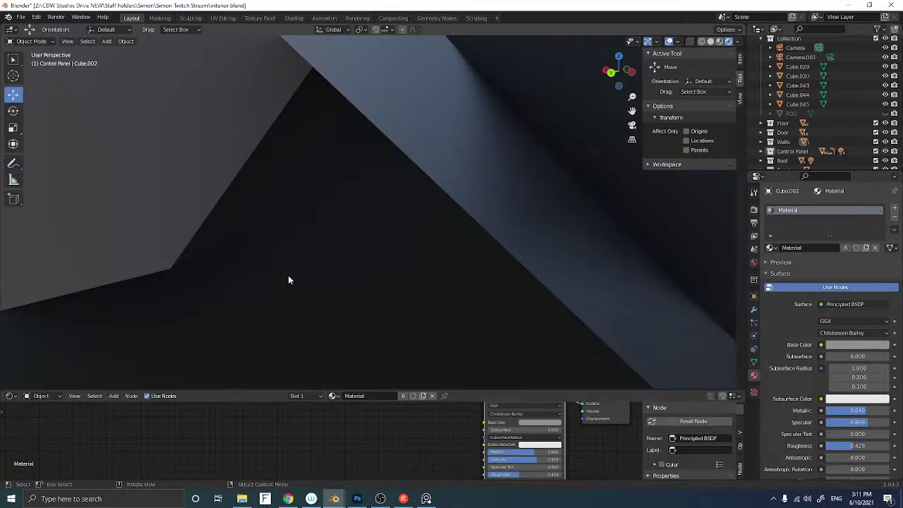
scroll(290, 273, "down", 6)
scroll(341, 223, "up", 4)
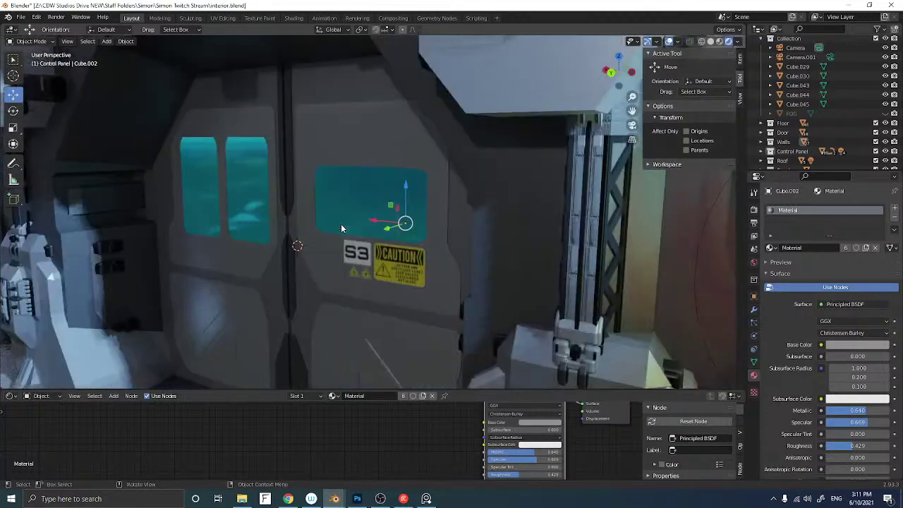
Nudge the caution decal slightly along the Y axis at the door surface, and check it through the scene camera
left_click_drag(388, 227, 384, 230)
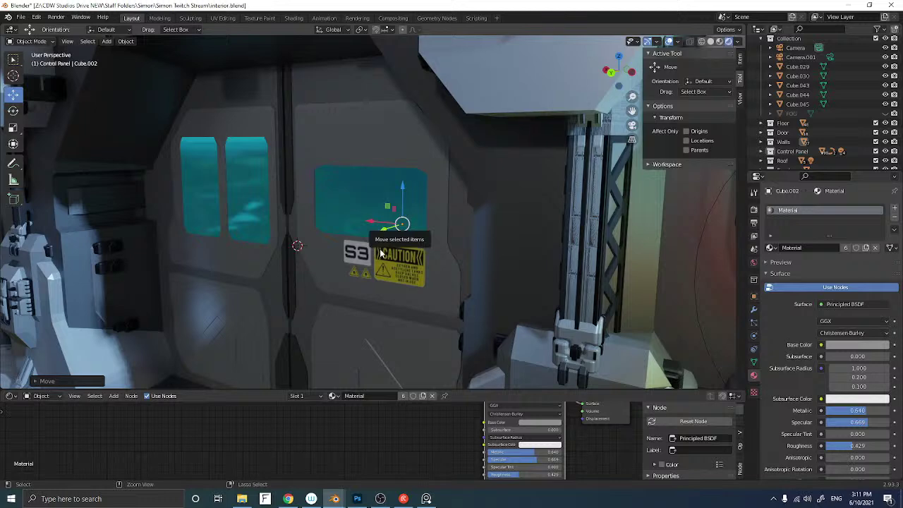
left_click(379, 256)
left_click_drag(363, 272, 360, 269)
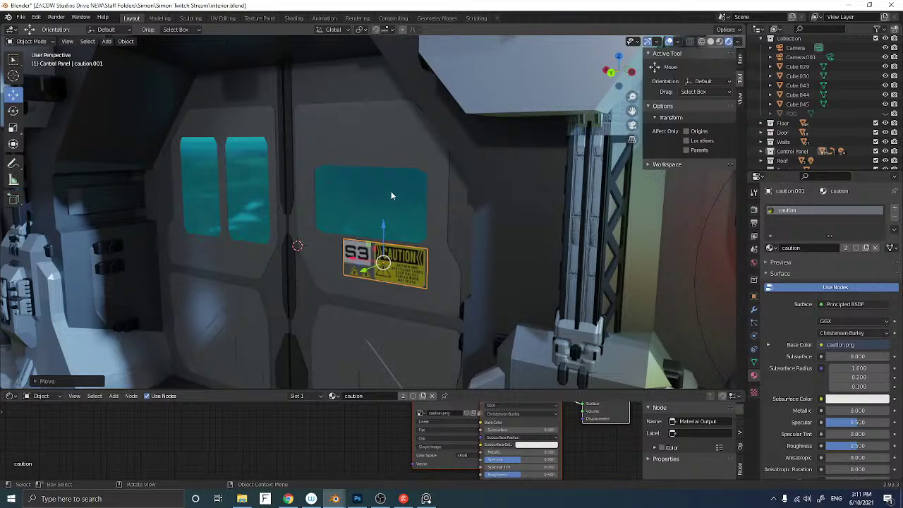
left_click(627, 127)
scroll(500, 147, "up", 4)
scroll(508, 145, "down", 8)
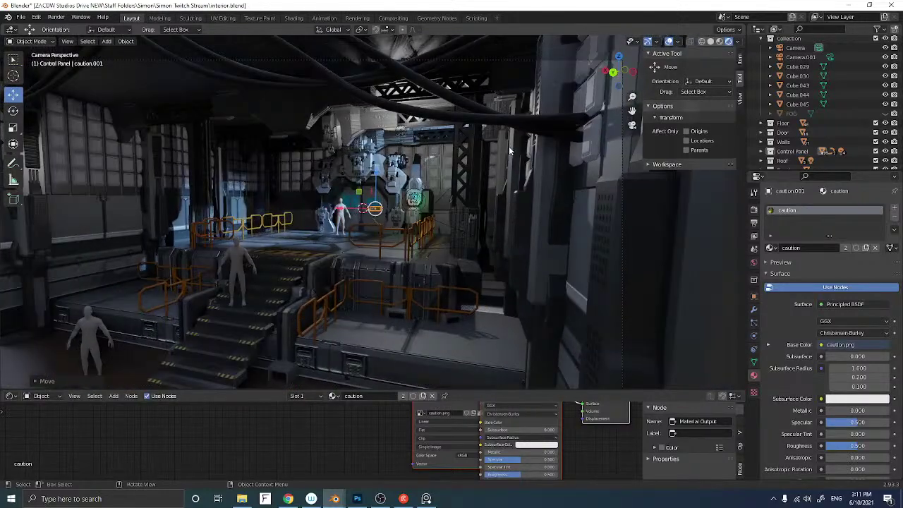
Select the tall wall panel in the foreground of the camera view and save interior.blend
middle_click_drag(506, 165, 509, 146, "shift")
left_click(628, 221)
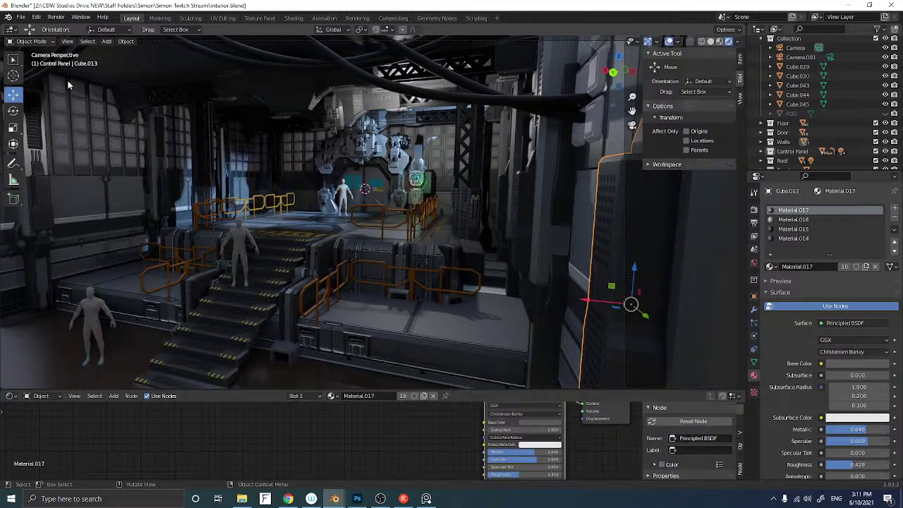
key("ctrl+s")
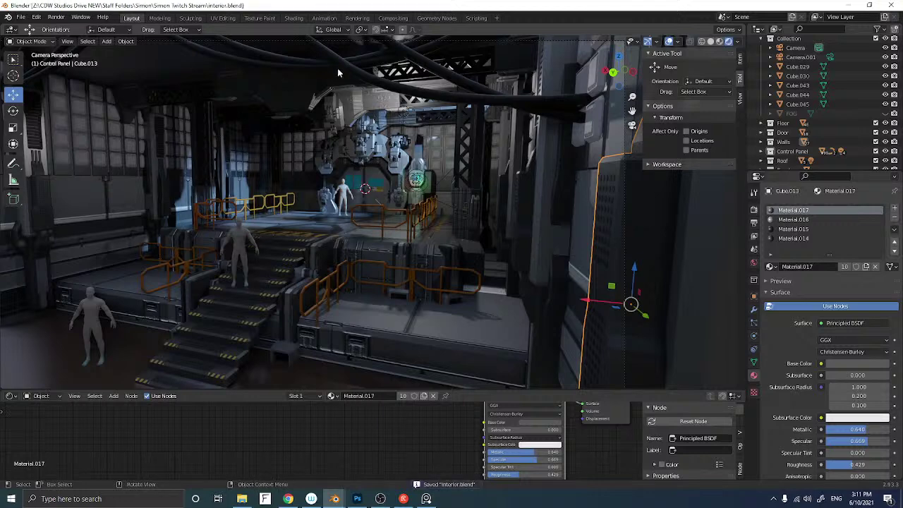
Render a still image of the camera view, check the result and close the render window
left_click(884, 113)
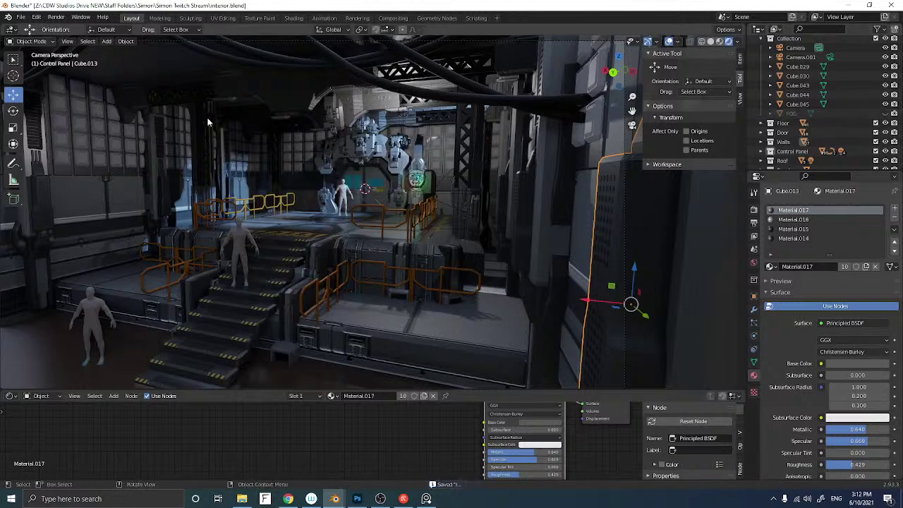
left_click(50, 17)
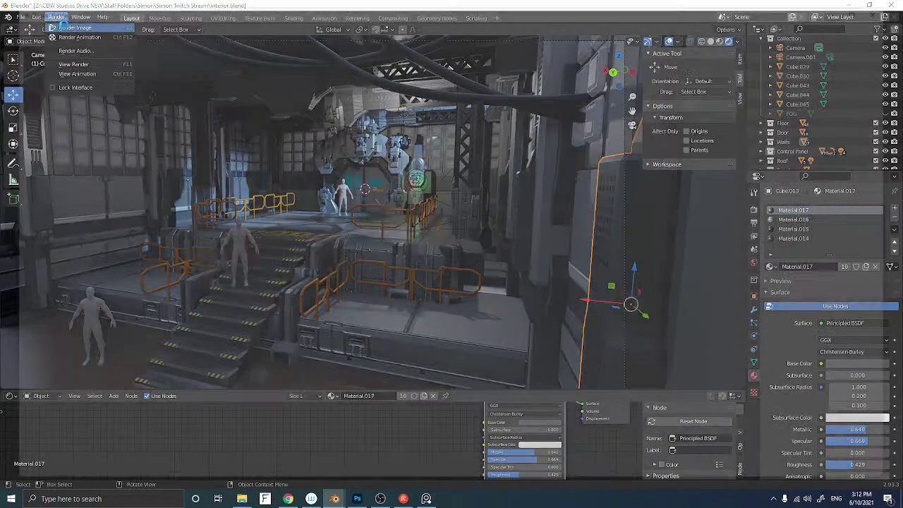
left_click(64, 26)
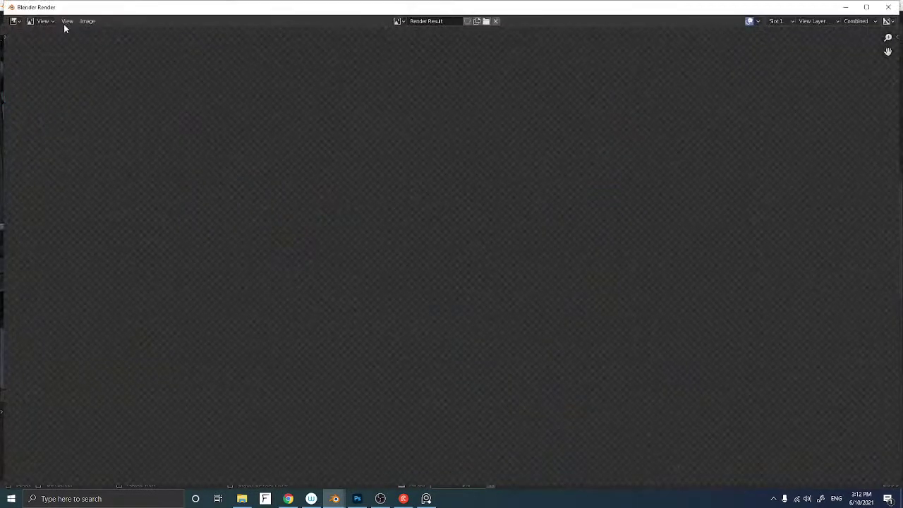
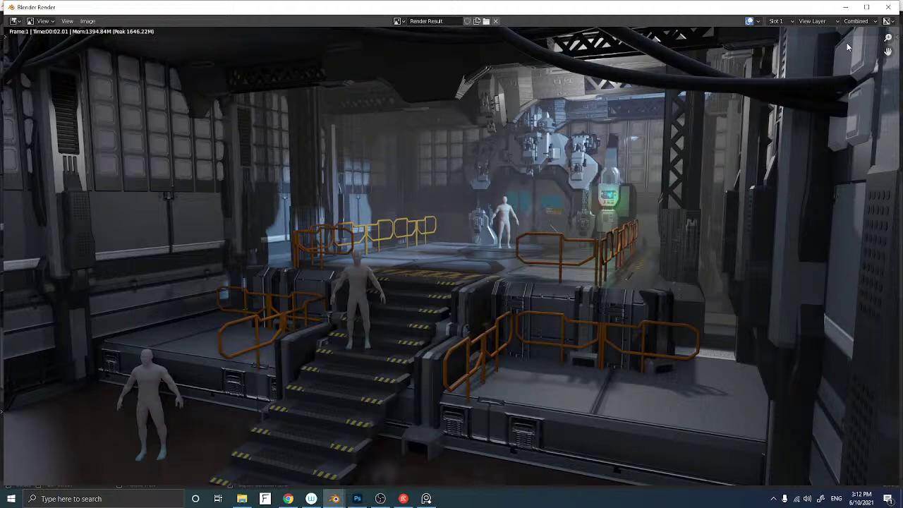
left_click(888, 7)
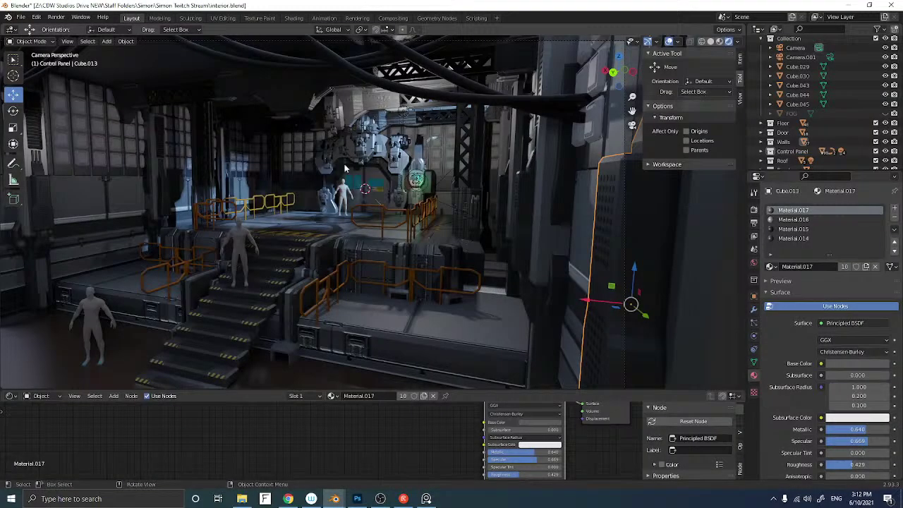
Move the selected tall wall panel along the Y axis from the right orthographic view
scroll(236, 161, "down", 9)
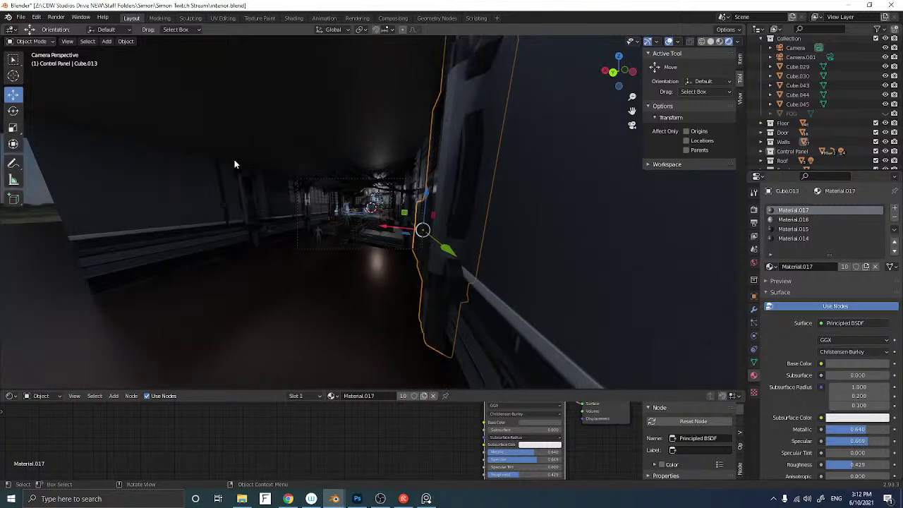
scroll(235, 162, "up", 4)
scroll(234, 159, "up", 7)
scroll(238, 161, "down", 8)
middle_click_drag(237, 160, 209, 171)
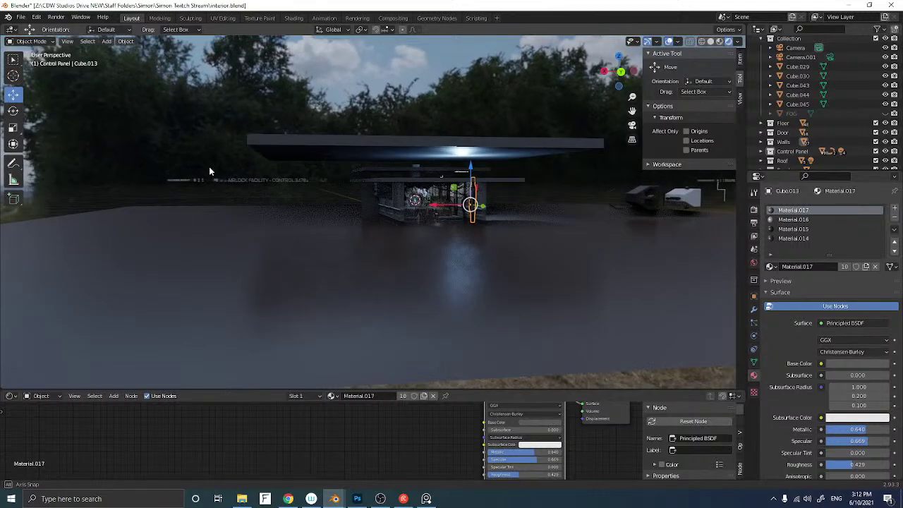
left_click_drag(151, 170, 328, 189)
middle_click_drag(249, 176, 316, 185)
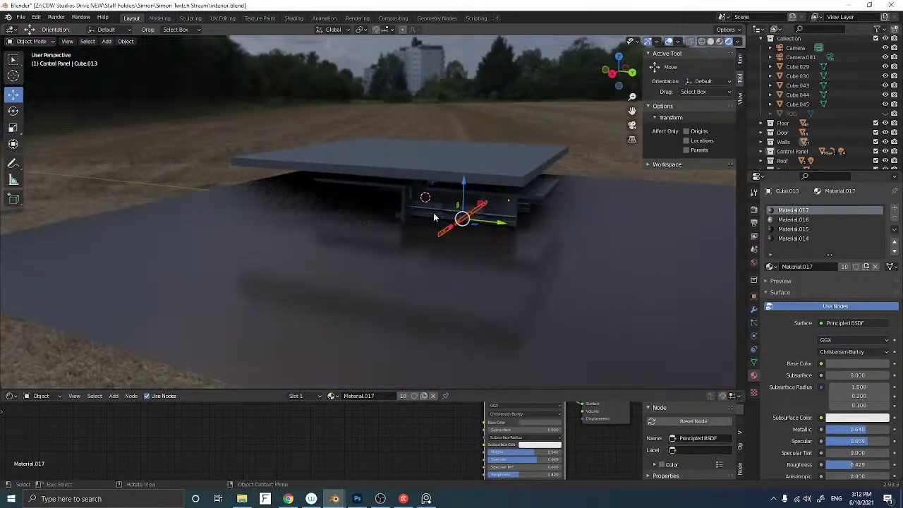
middle_click_drag(431, 213, 444, 214)
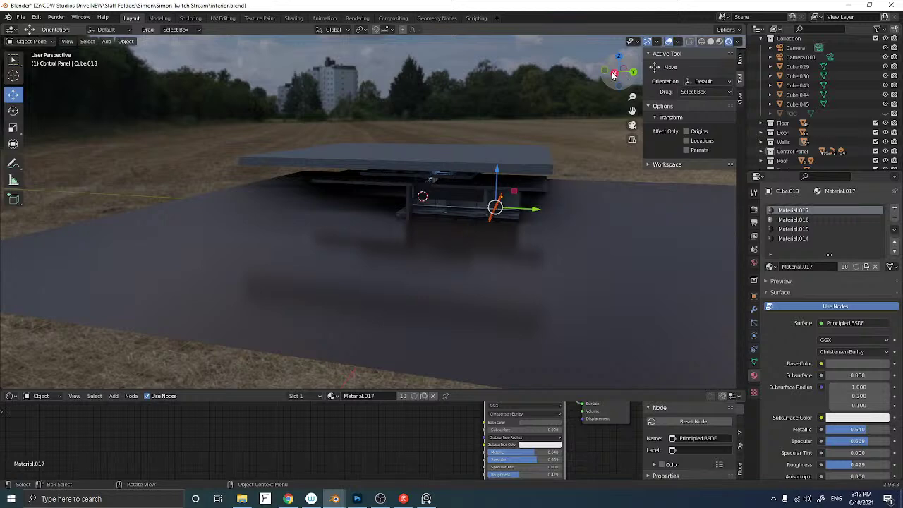
left_click(613, 74)
left_click_drag(528, 182, 449, 177)
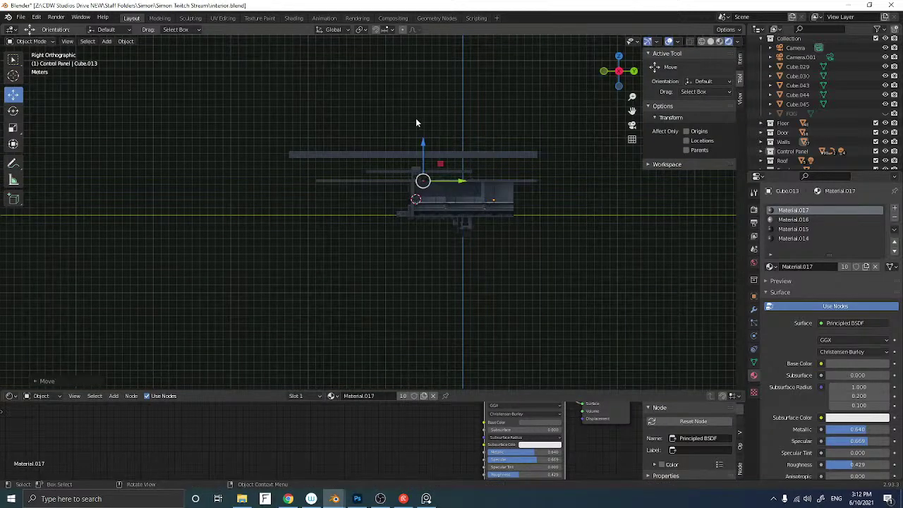
Move the Mars Corp logo decal out of the decal row along the X axis to the airlock building
middle_click_drag(431, 121, 478, 145)
scroll(337, 142, "up", 3)
scroll(331, 144, "up", 3)
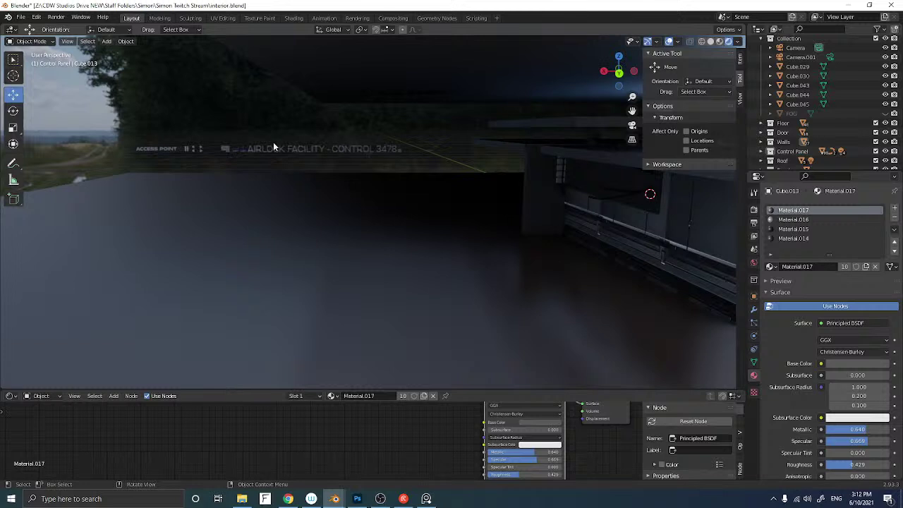
scroll(272, 147, "up", 3)
left_click(153, 115)
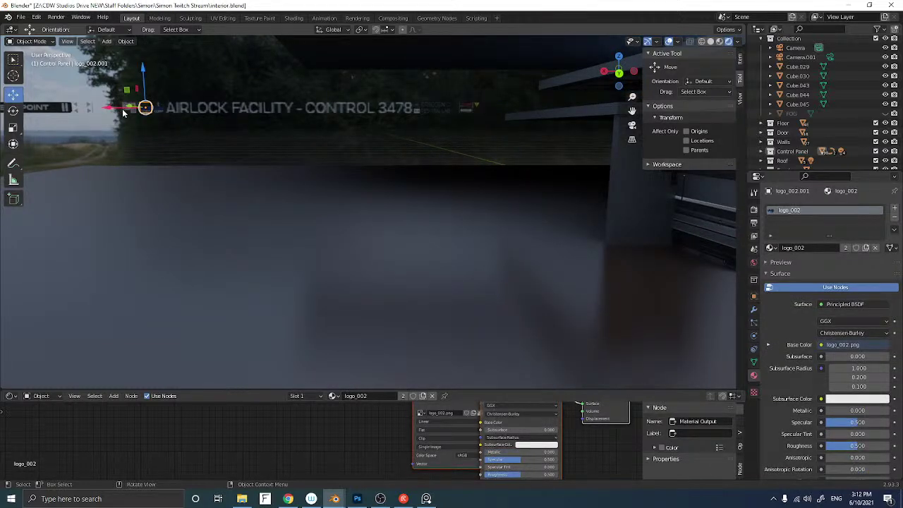
scroll(126, 110, "down", 3)
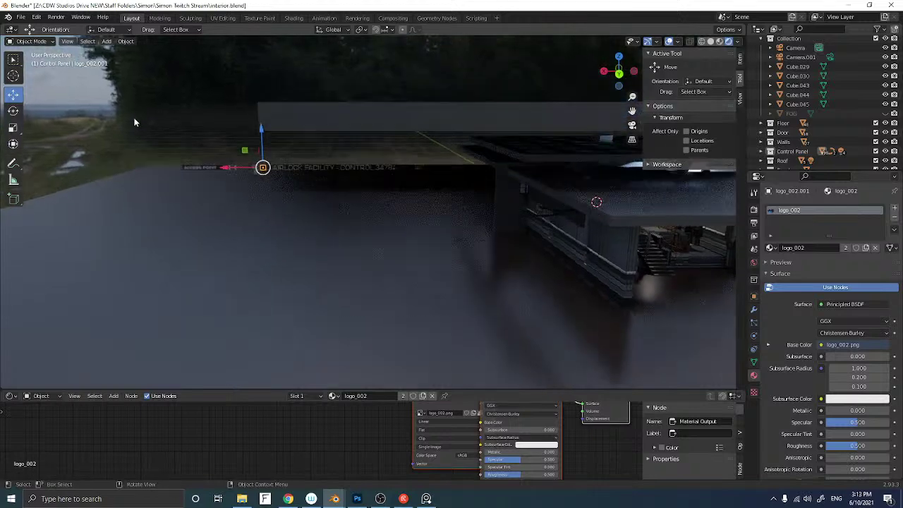
left_click_drag(225, 168, 265, 167)
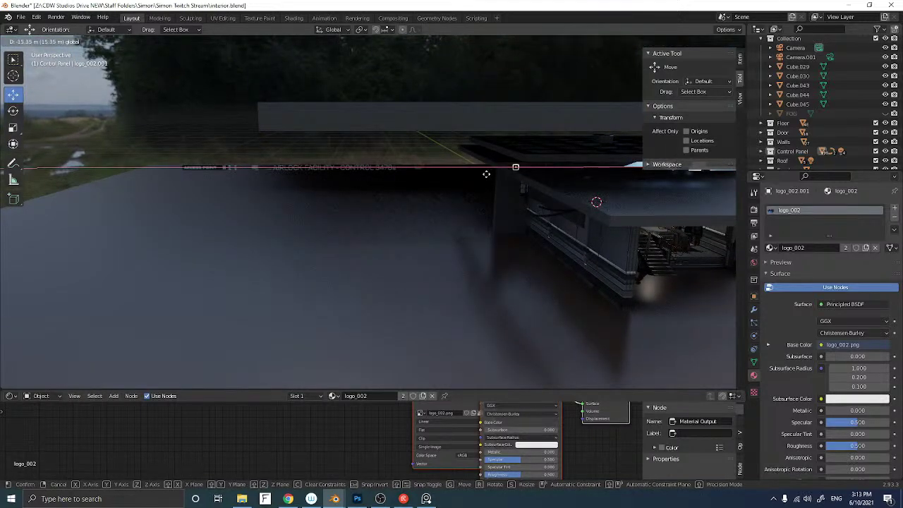
left_click_drag(519, 178, 520, 177)
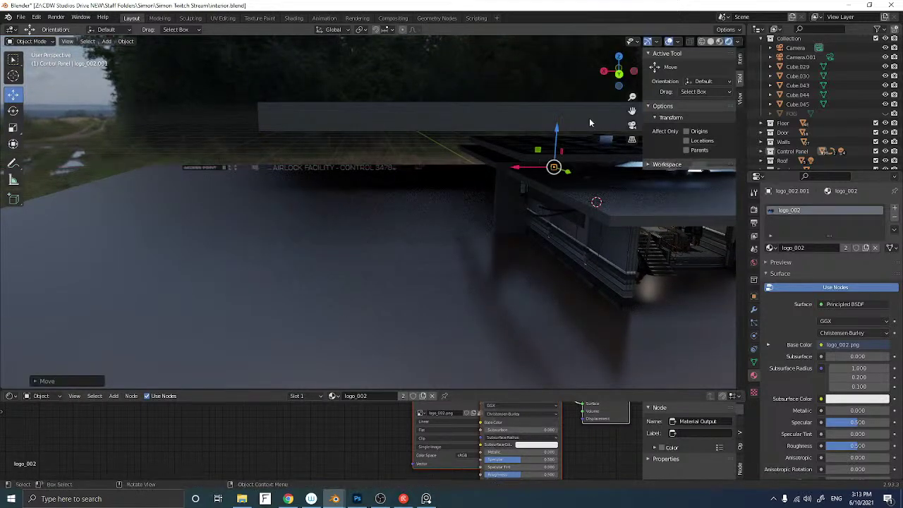
Place the logo decal over the centre of the airlock door from the back orthographic view
left_click(621, 75)
scroll(517, 150, "up", 3)
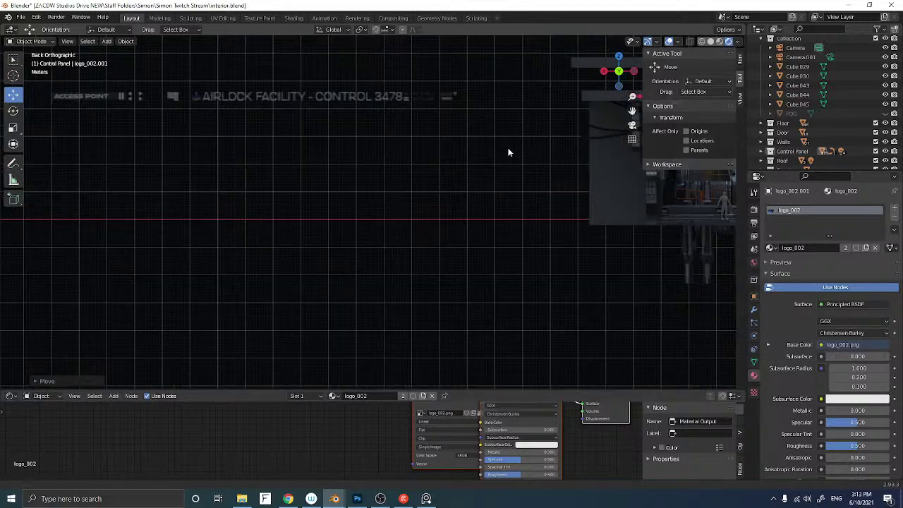
middle_click_drag(517, 149, 206, 198, "shift")
key("g")
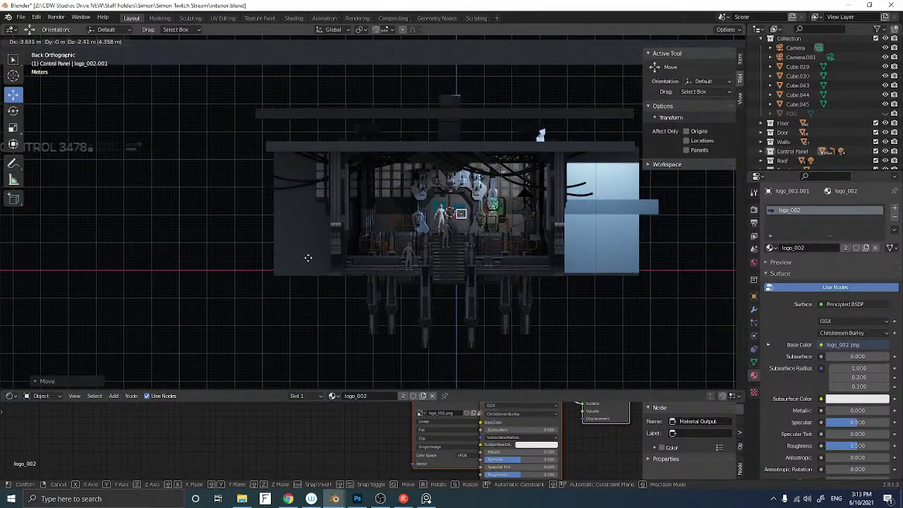
left_click(308, 257)
Move the logo decal above the door's single wide teal window and adjust its depth toward the door surface
scroll(442, 209, "up", 7)
middle_click_drag(443, 209, 366, 202)
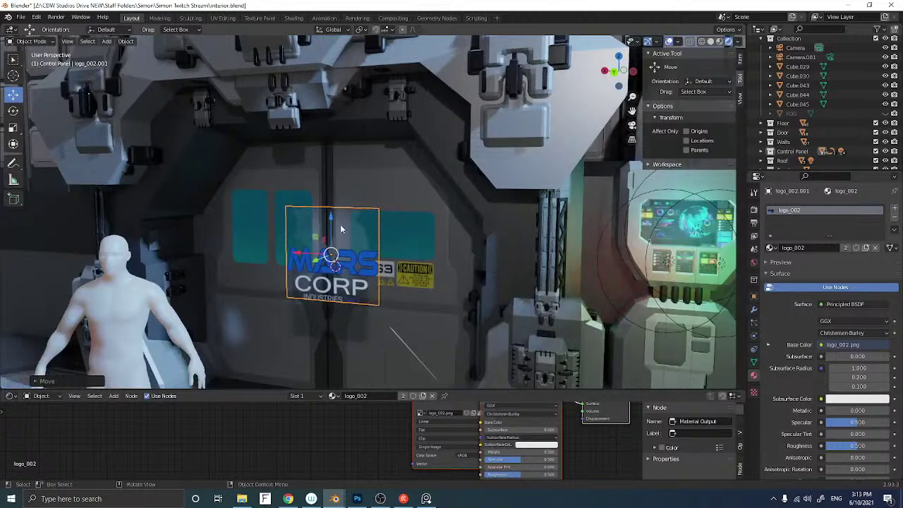
left_click_drag(315, 262, 387, 214)
middle_click_drag(406, 211, 291, 199)
left_click_drag(258, 214, 254, 215)
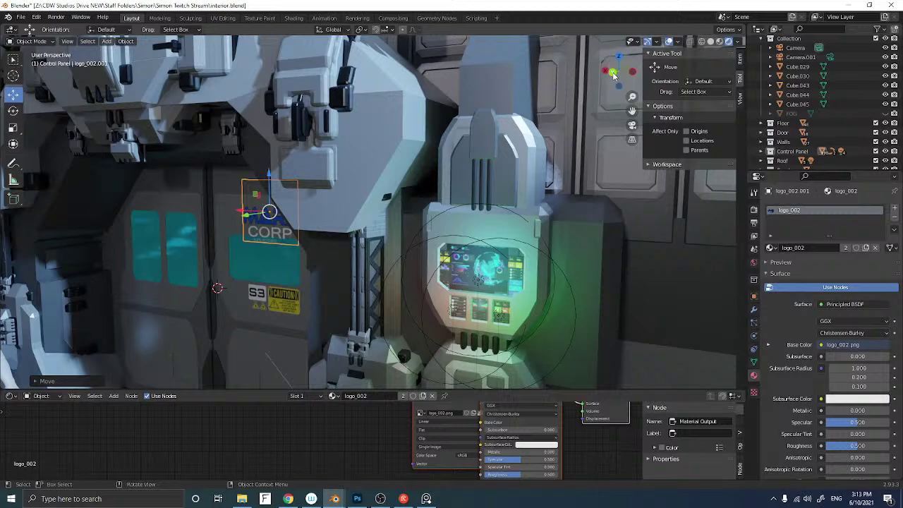
Scale the logo decal to about 0.59 and centre it just above the door's wide teal window
left_click(613, 73)
scroll(482, 177, "up", 6)
middle_click_drag(592, 167, 307, 208, "shift")
key("s")
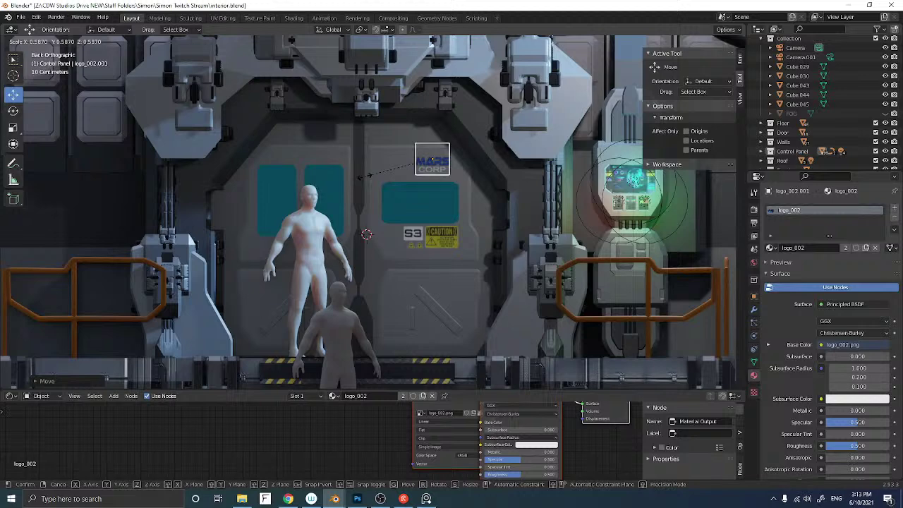
left_click(363, 179)
left_click_drag(435, 137, 405, 167)
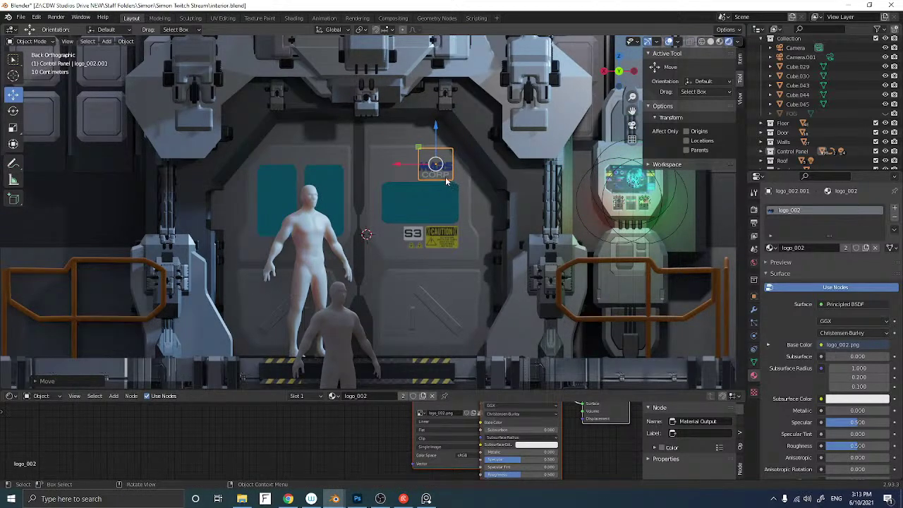
left_click_drag(436, 151, 436, 149)
Adjust the logo decal's depth along the Y axis so it sits close to the door surface
middle_click_drag(405, 164, 388, 167)
scroll(387, 167, "down", 6)
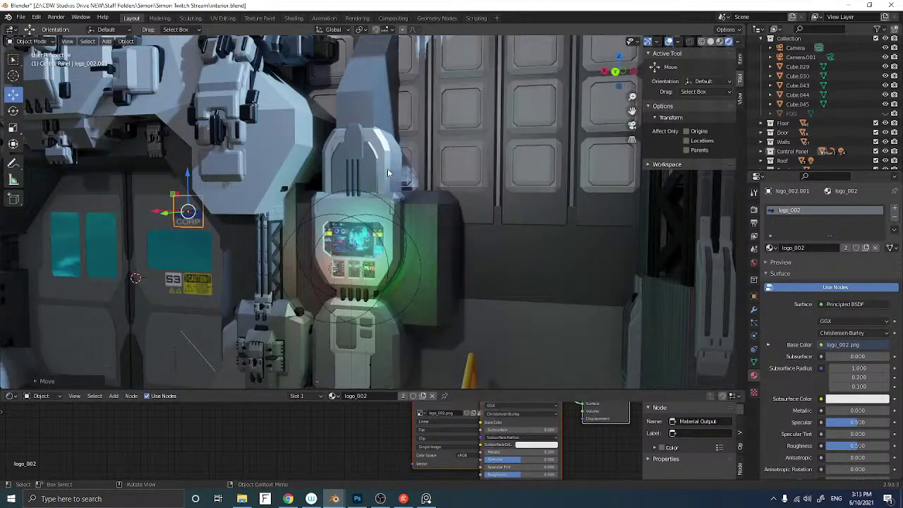
scroll(246, 197, "up", 5)
middle_click_drag(247, 196, 209, 223, "shift")
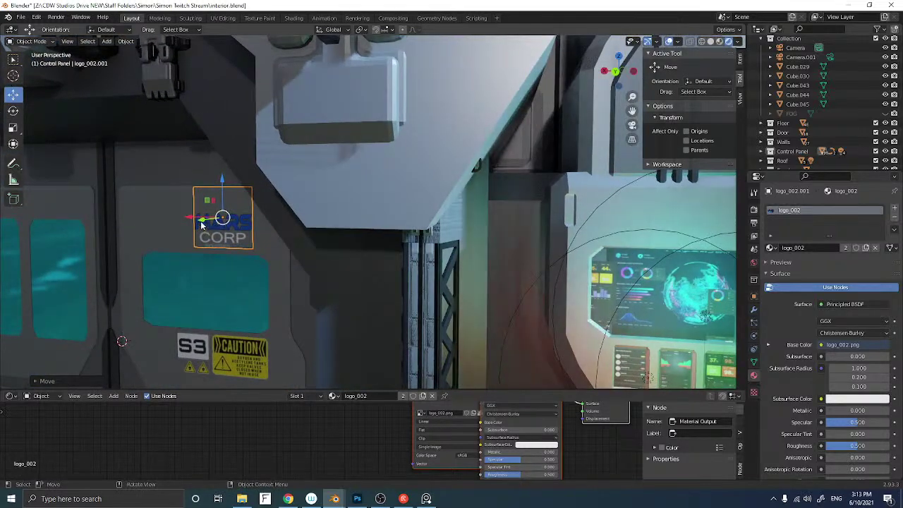
left_click_drag(202, 223, 206, 217)
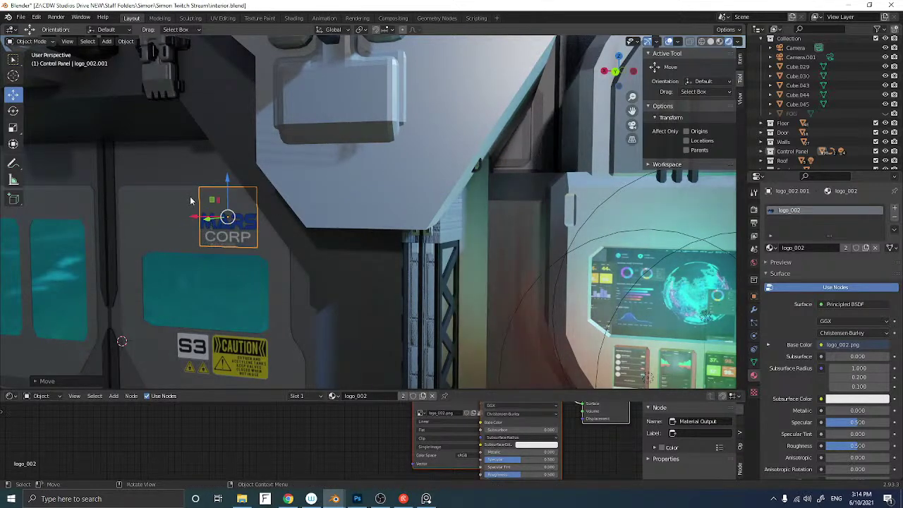
Pick the narrow hazard strip decal from the decal row and move it along the X axis to the airlock building
scroll(202, 196, "down", 6)
scroll(238, 203, "down", 2)
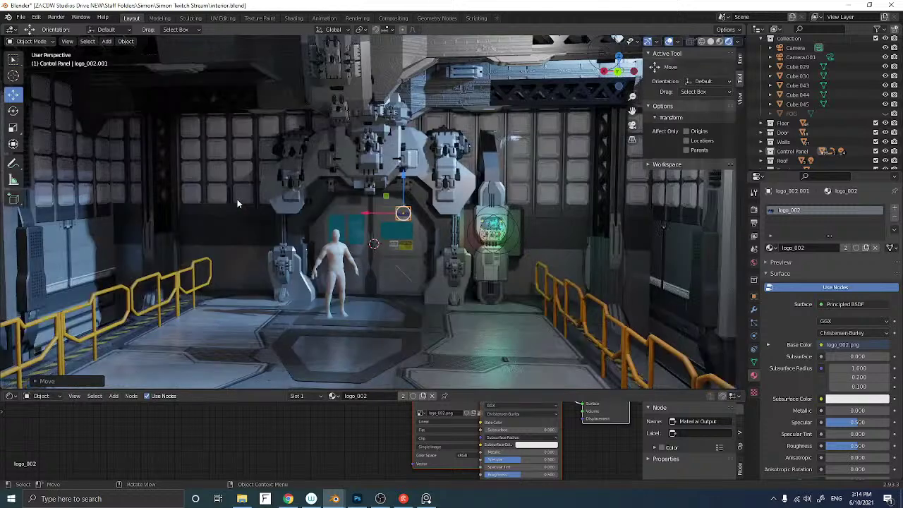
scroll(236, 201, "down", 5)
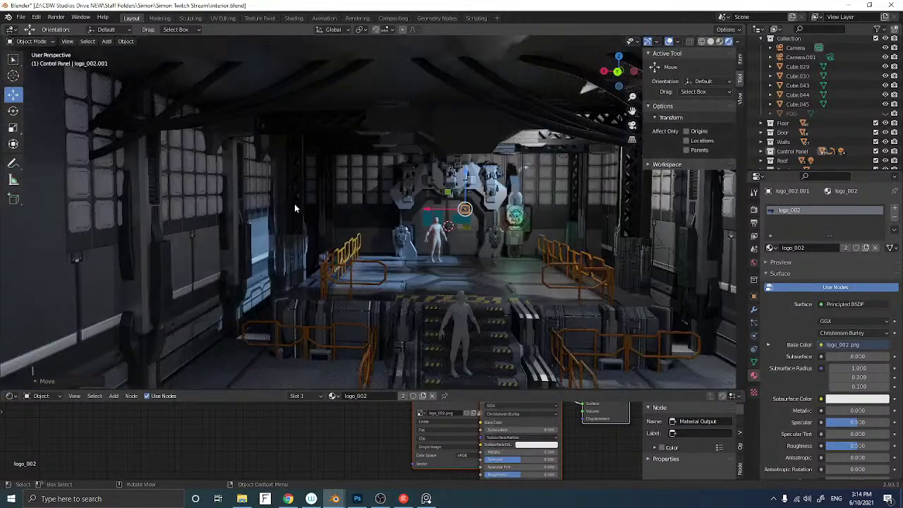
scroll(293, 204, "down", 3)
middle_click_drag(230, 207, 357, 213, "shift")
middle_click_drag(239, 200, 430, 224, "shift")
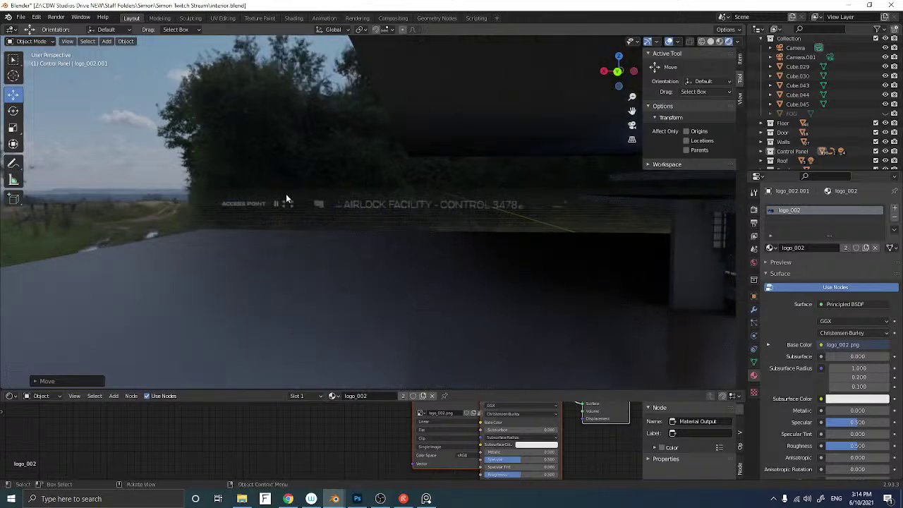
scroll(285, 198, "up", 5)
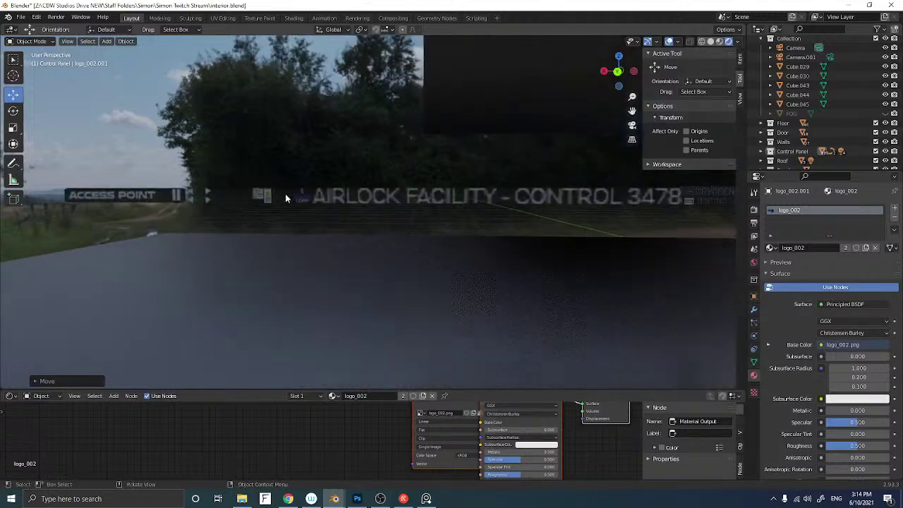
left_click(196, 180)
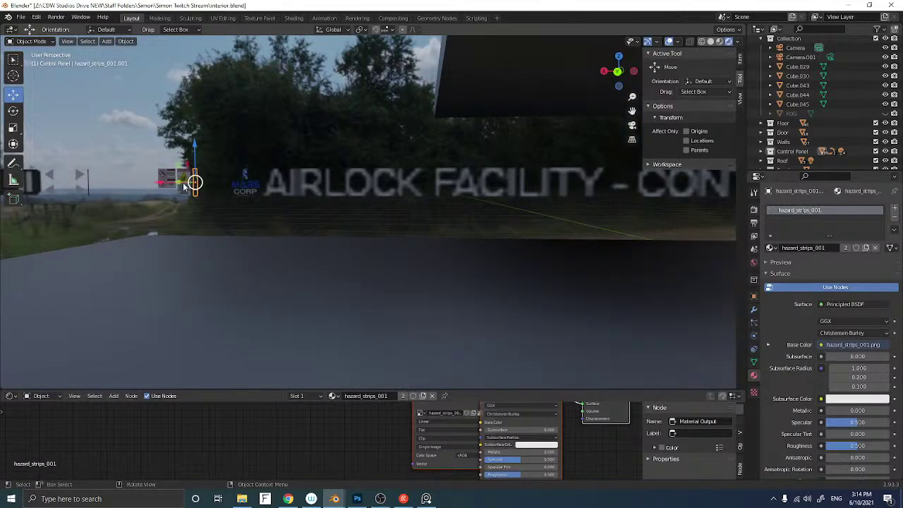
left_click(172, 185)
left_click(194, 185)
scroll(212, 187, "down", 4)
left_click_drag(295, 204, 483, 209)
scroll(450, 207, "down", 5)
left_click_drag(550, 212, 554, 212)
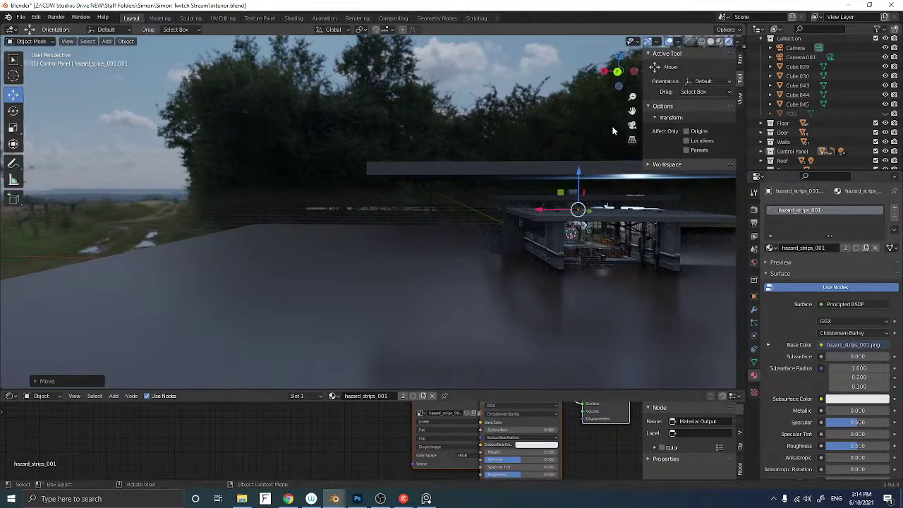
Place the hazard strip decal over the centre of the airlock door from the back orthographic view
left_click(617, 73)
scroll(533, 161, "up", 5)
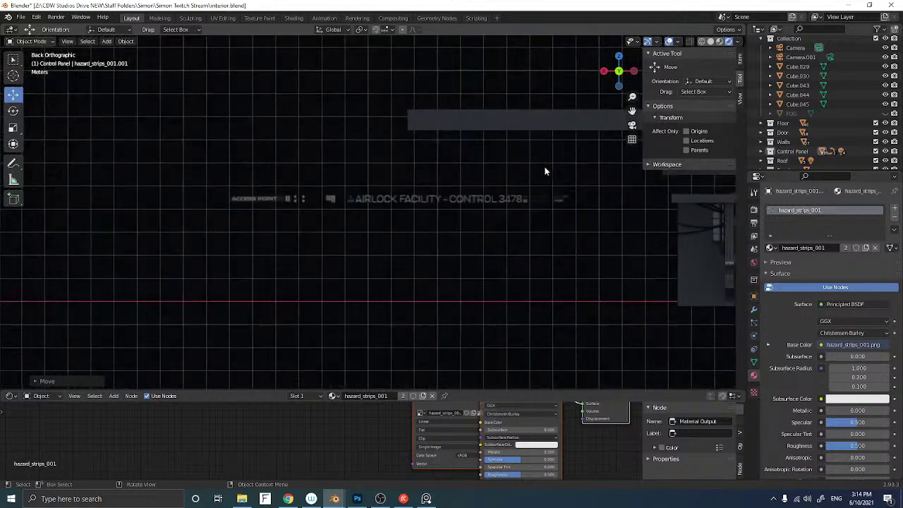
middle_click_drag(497, 172, 348, 172, "shift")
middle_click_drag(502, 187, 258, 168, "shift")
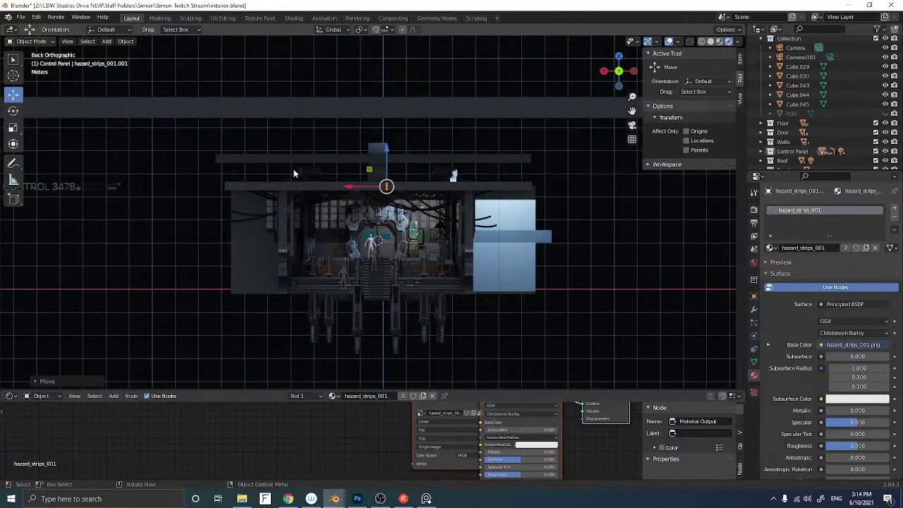
key("g")
left_click(265, 229)
Scale up the hazard strip decal until it spans roughly the height of the airlock door
key("s")
left_click(215, 217)
key("s")
left_click(189, 184)
key("s")
left_click(352, 220)
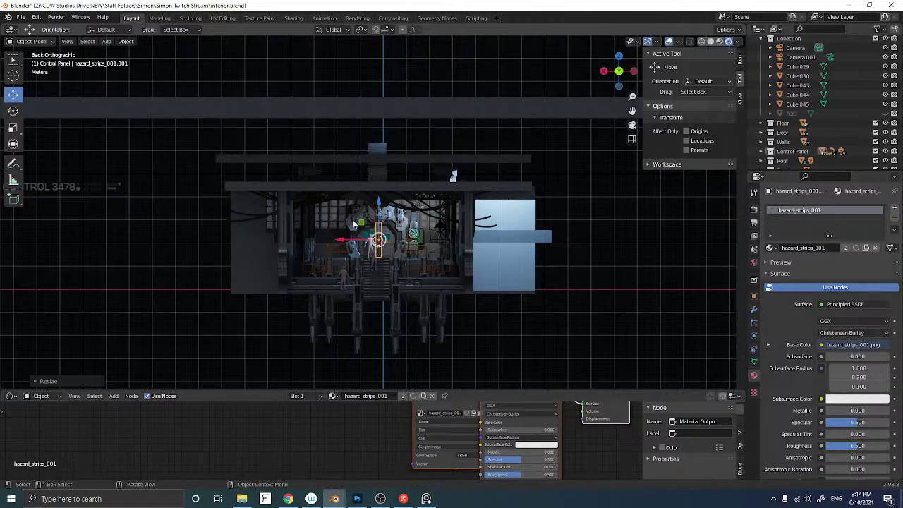
Move and scale the hazard strip decal in the back view until it fits the airlock door's centre seam from top to bottom
scroll(352, 220, "up", 10)
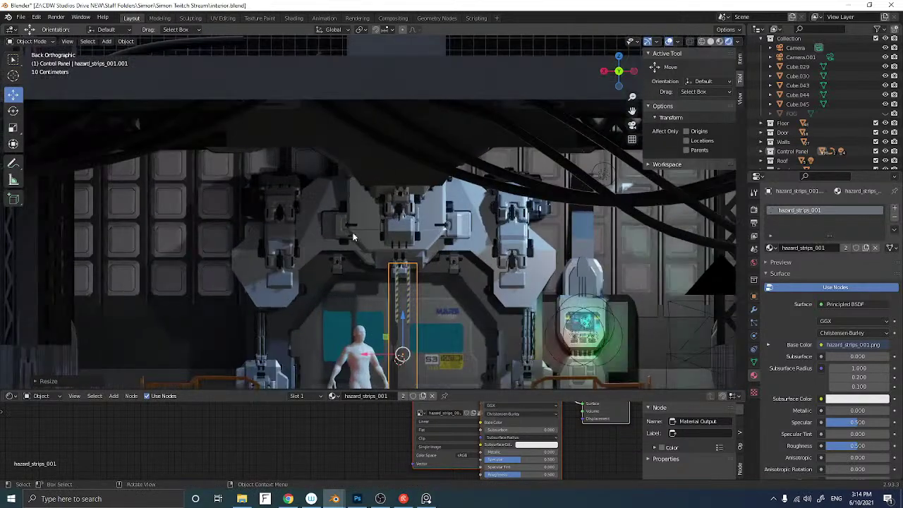
middle_click_drag(352, 237, 366, 146, "shift")
key("g")
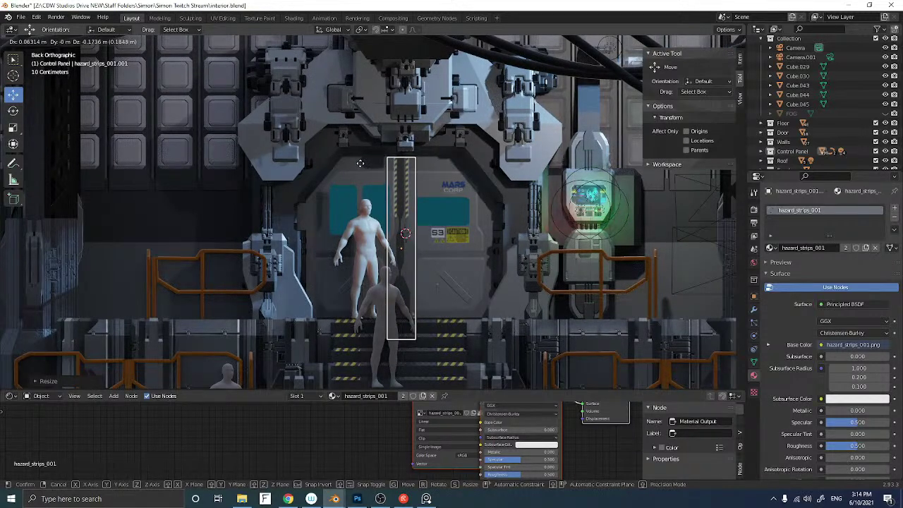
left_click(360, 163)
key("s")
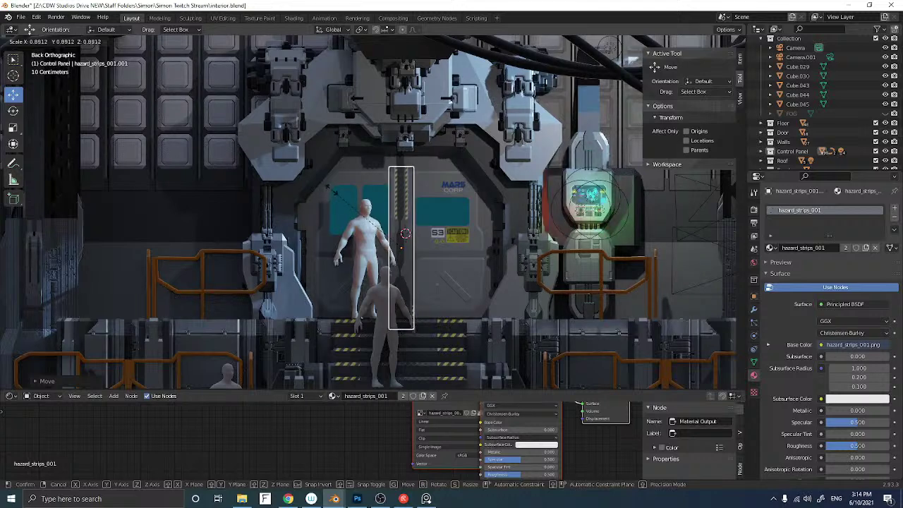
left_click(336, 196)
key("g")
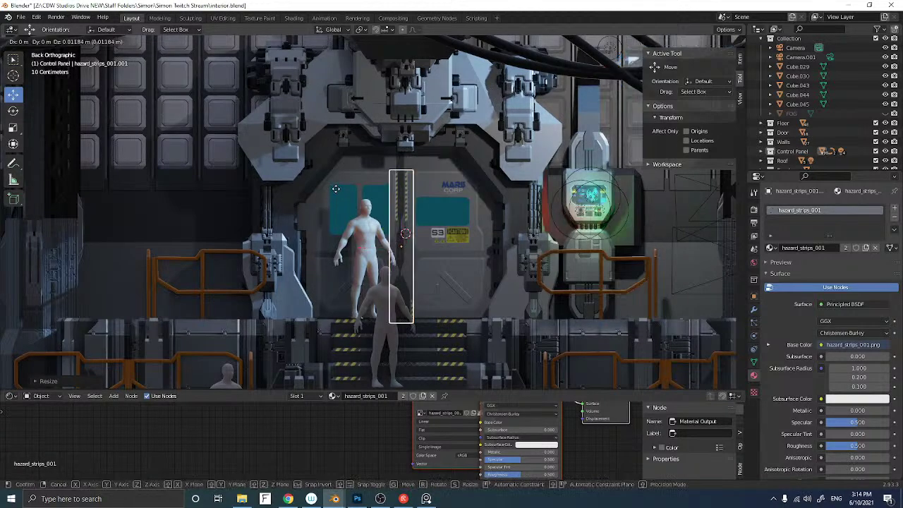
left_click(325, 196)
key("s")
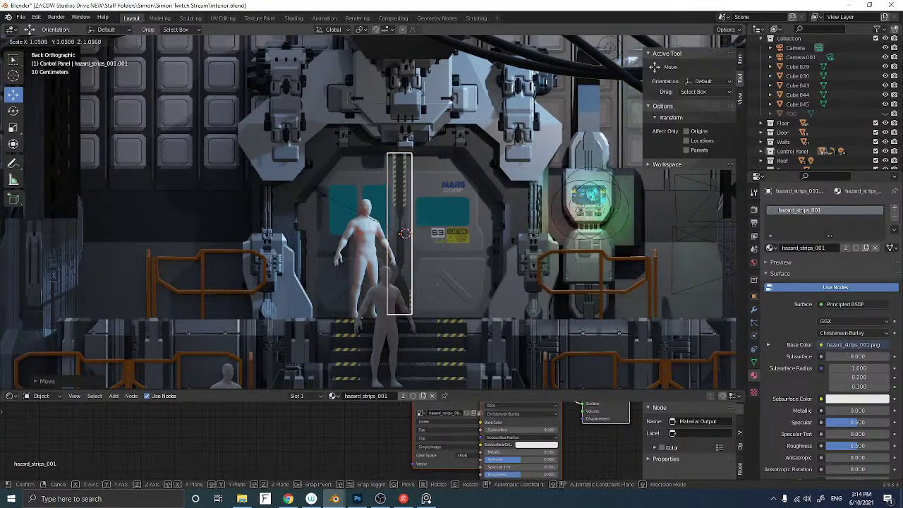
left_click(316, 193)
key("g")
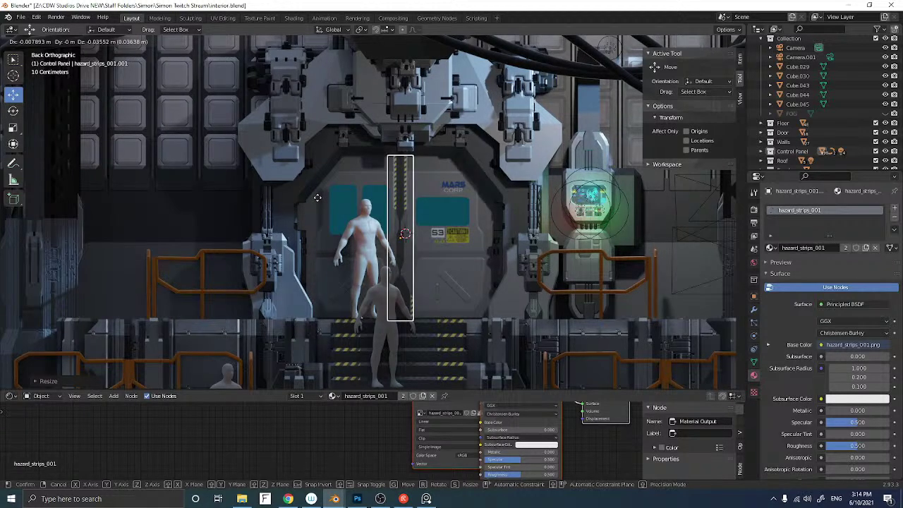
left_click(317, 197)
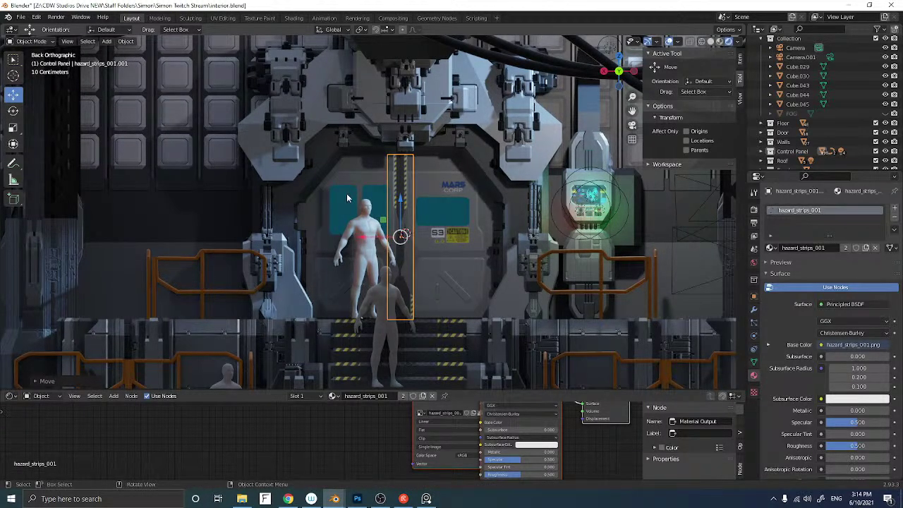
Push the hazard strip decal back along the Y axis until it sits against the airlock door surface
middle_click_drag(345, 194, 338, 199)
scroll(342, 196, "down", 2)
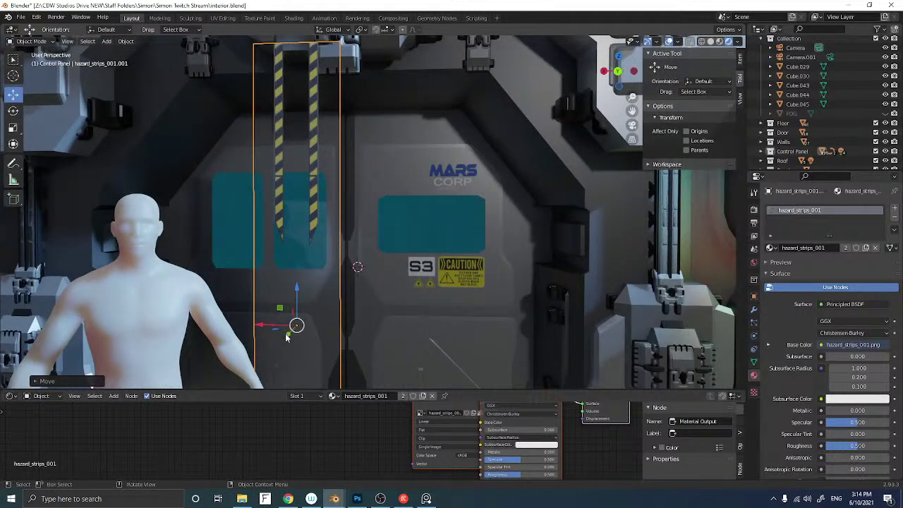
mouse_move(288, 331)
left_mouse_down()
mouse_move(300, 323)
mouse_move(297, 329)
left_mouse_up()
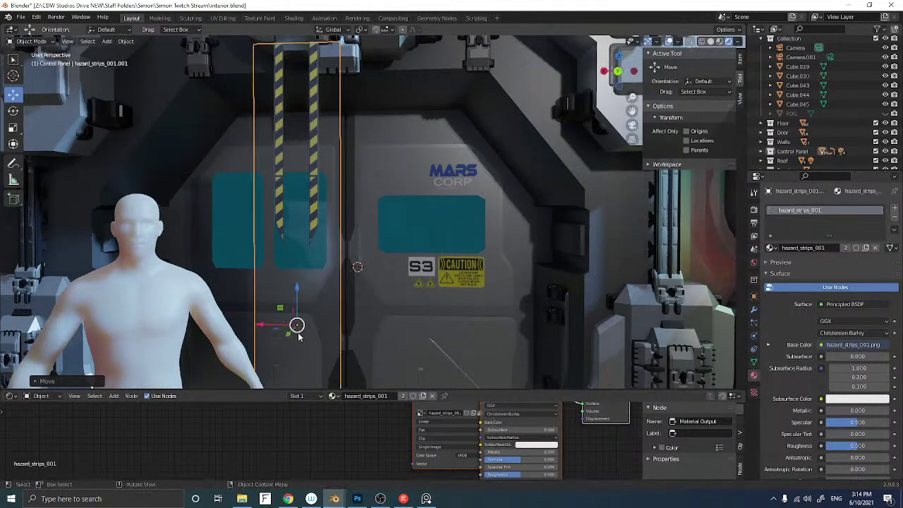
middle_click_drag(298, 333, 294, 334)
left_click_drag(156, 361, 285, 313)
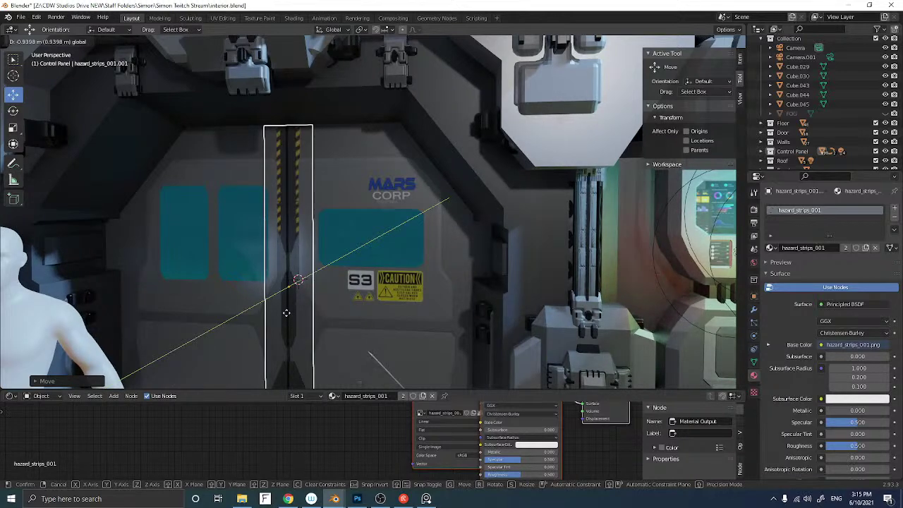
left_click(286, 312)
middle_click_drag(262, 315, 337, 299)
scroll(338, 298, "up", 1)
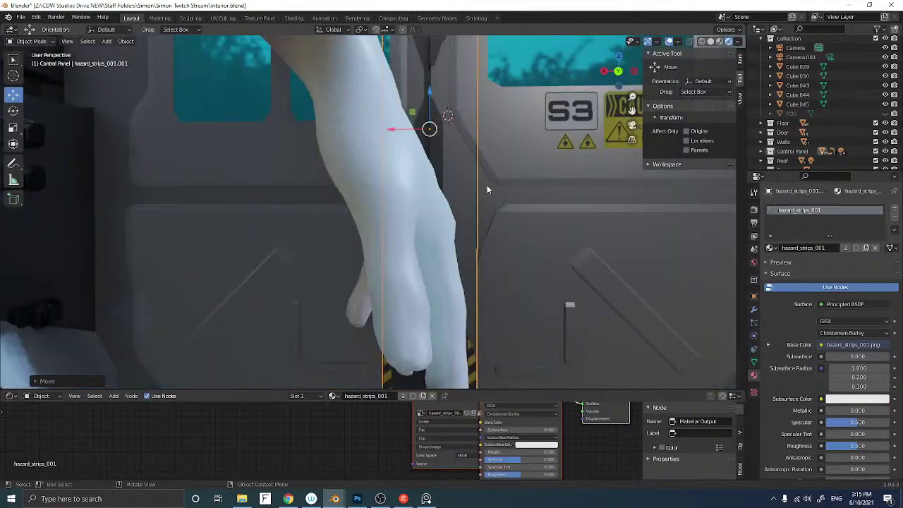
Nudge the hazard strip decal slightly upward along the door seam from the back orthographic view
left_click(617, 73)
scroll(464, 161, "up", 5)
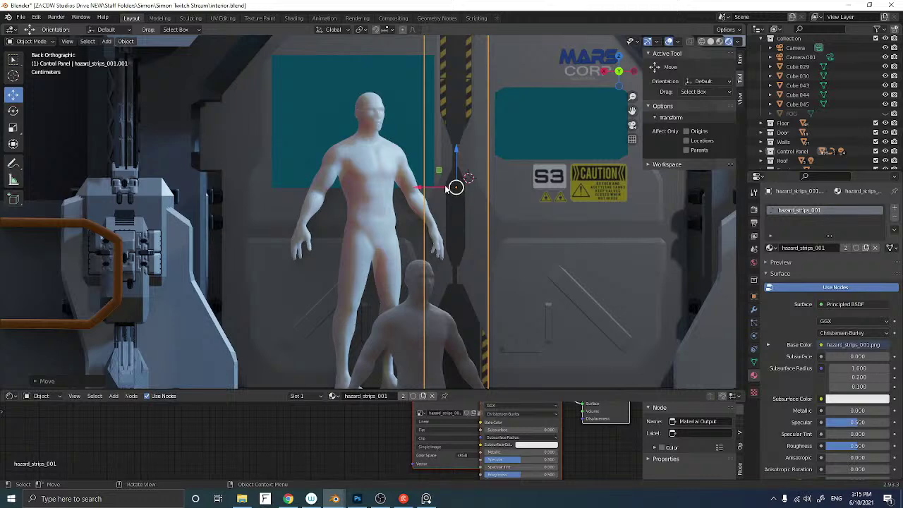
left_click_drag(455, 187, 455, 160)
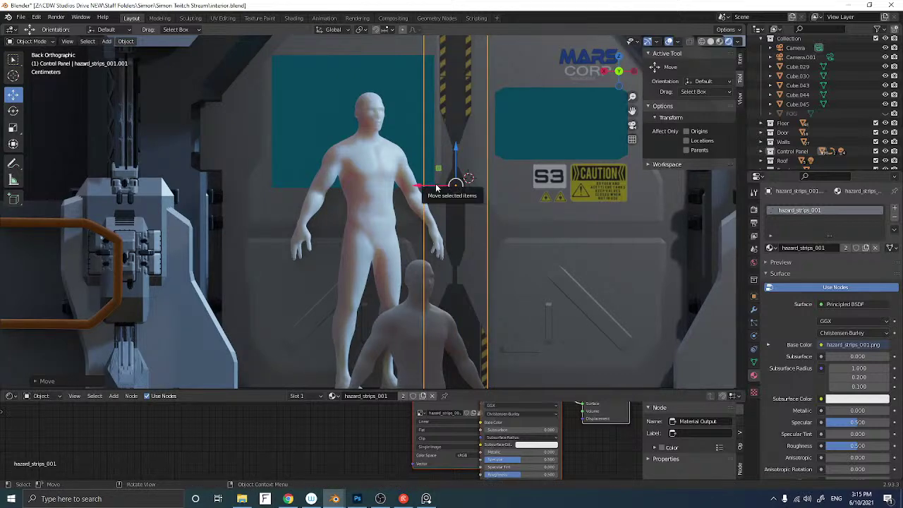
Delete the two human figures standing in front of the airlock door
left_click(413, 312)
key("Delete")
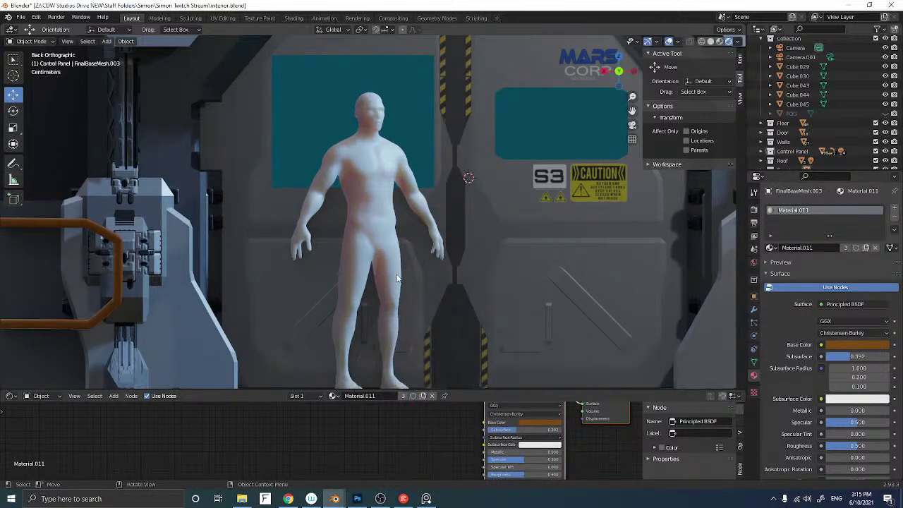
left_click(397, 280)
key("Delete")
Reselect the hazard strip decal, shrink it slightly to about 0.98 scale and centre it along the X axis on the door seam
left_click(487, 335)
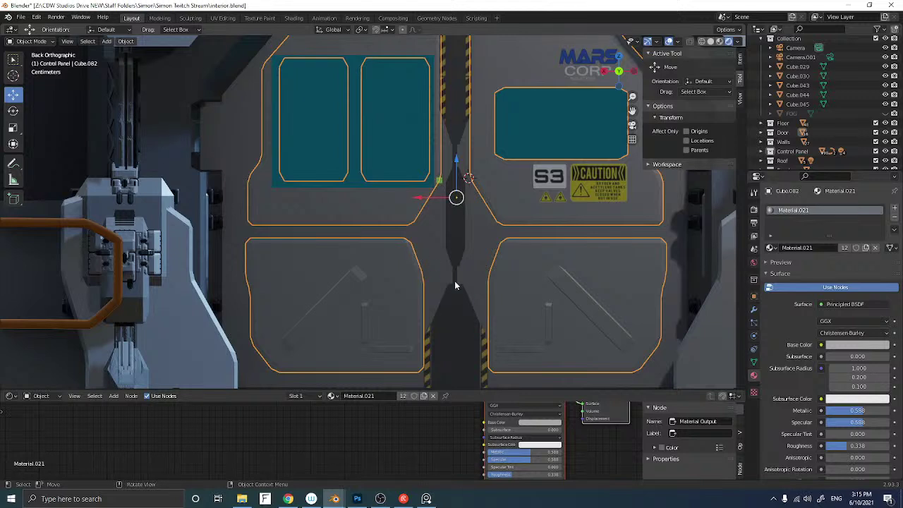
left_click(483, 339)
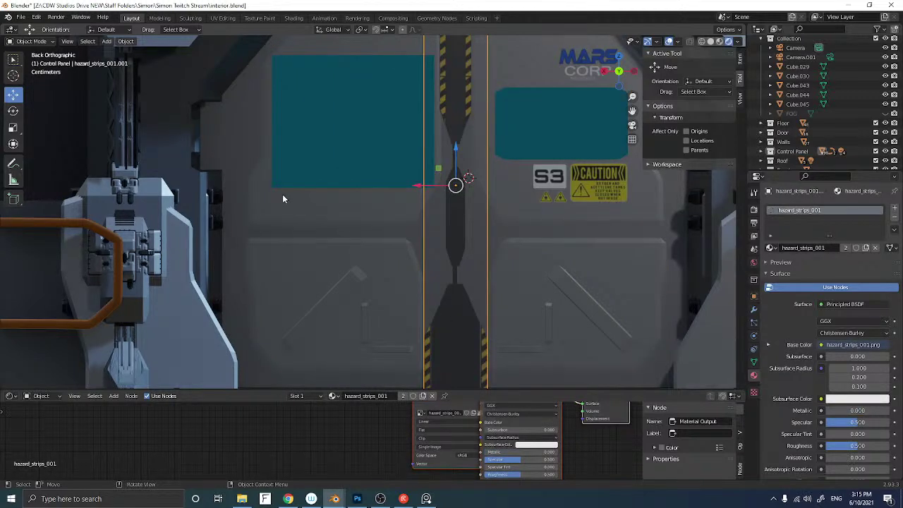
key("s")
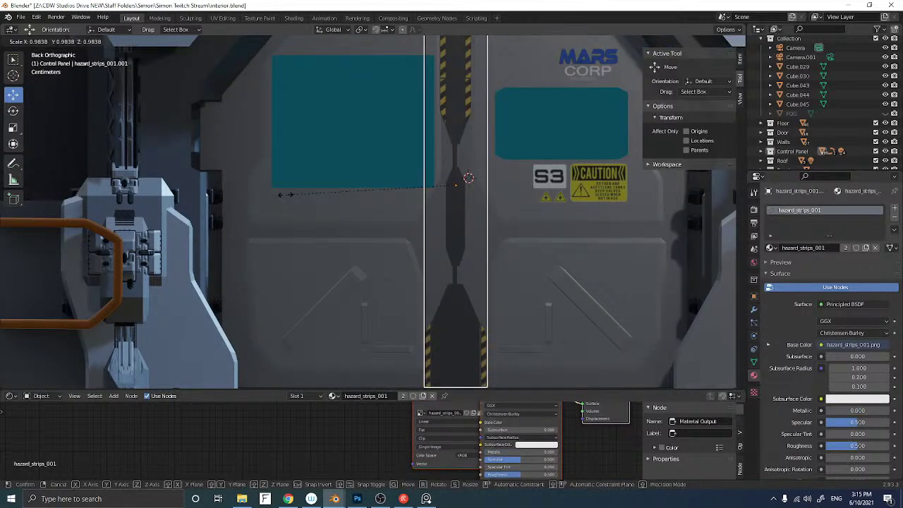
left_click(285, 194)
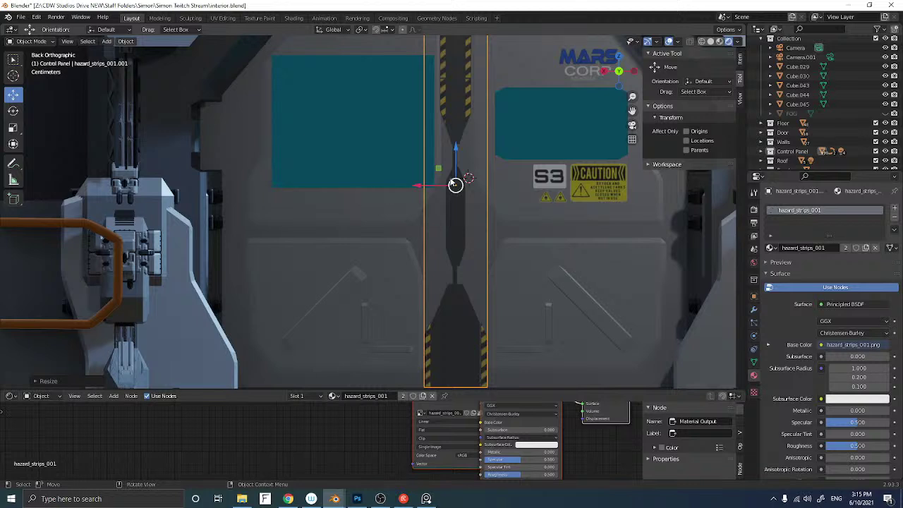
left_click_drag(432, 185, 453, 183)
Pick the arrows decal from the decal row and move it along the X axis towards the airlock building
middle_click_drag(453, 183, 405, 212)
scroll(404, 213, "down", 8)
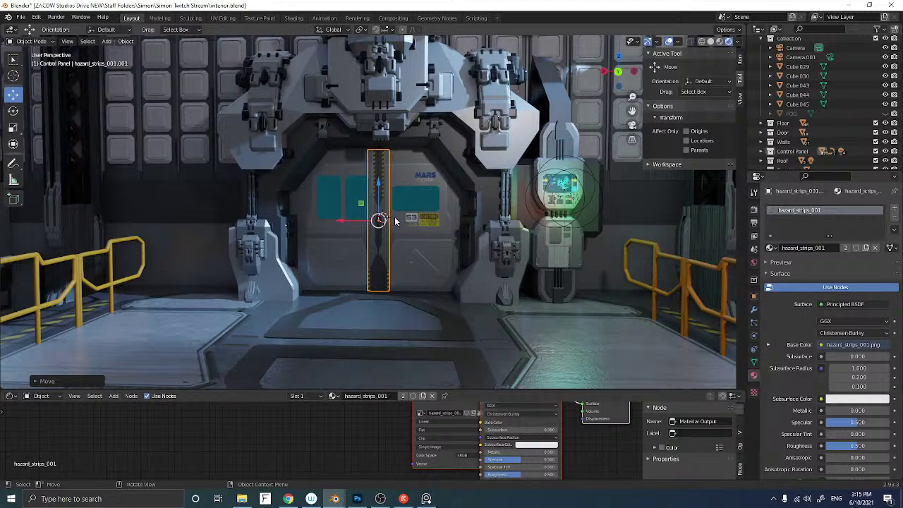
middle_click_drag(336, 218, 337, 215, "shift")
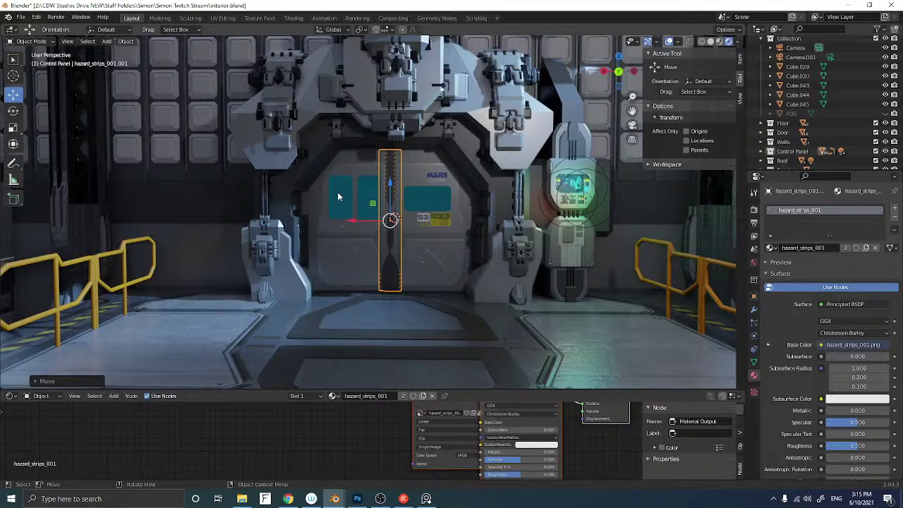
scroll(337, 189, "down", 10)
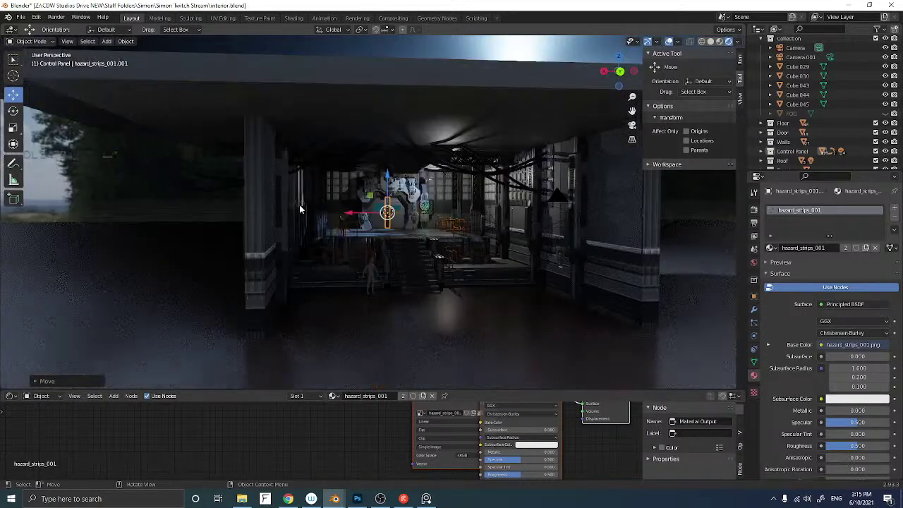
middle_click_drag(299, 204, 431, 228, "shift")
middle_click_drag(360, 222, 466, 233, "shift")
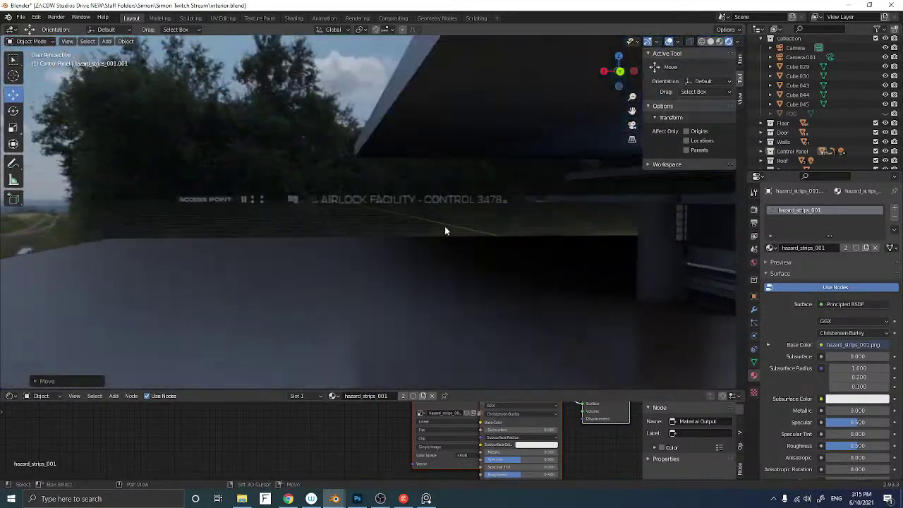
left_click(260, 200)
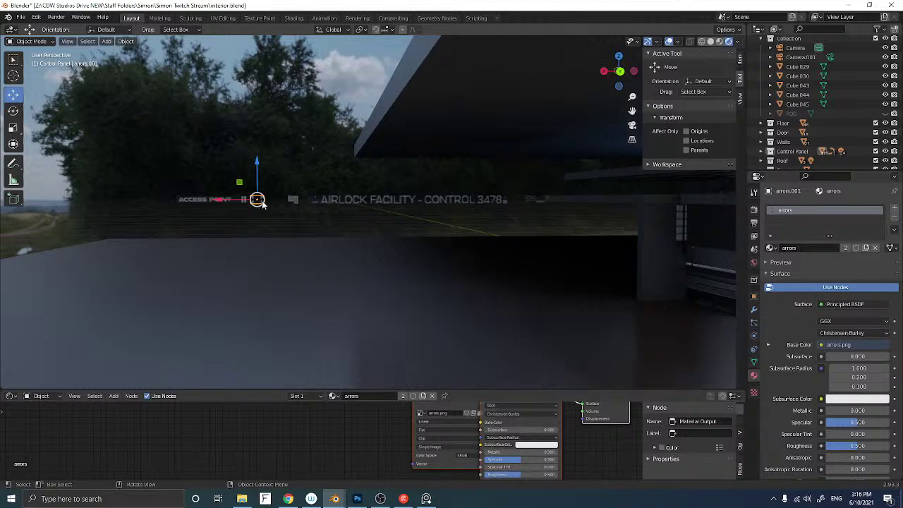
left_click_drag(235, 200, 462, 202)
Place the arrows decal over the centre of the airlock door from the back orthographic view
left_click(620, 74)
middle_click_drag(428, 210, 235, 200, "shift")
key("g")
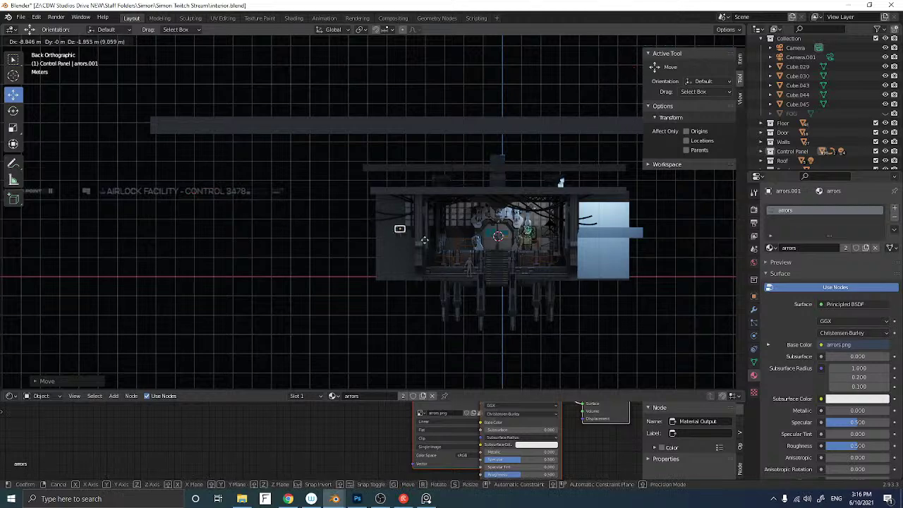
left_click(506, 245)
Push the arrows decal back along the Y axis to the door surface and lower it below the windows
mouse_move(505, 246)
middle_mouse_down()
mouse_move(525, 247)
mouse_move(488, 249)
middle_mouse_up()
key("g")
key("y")
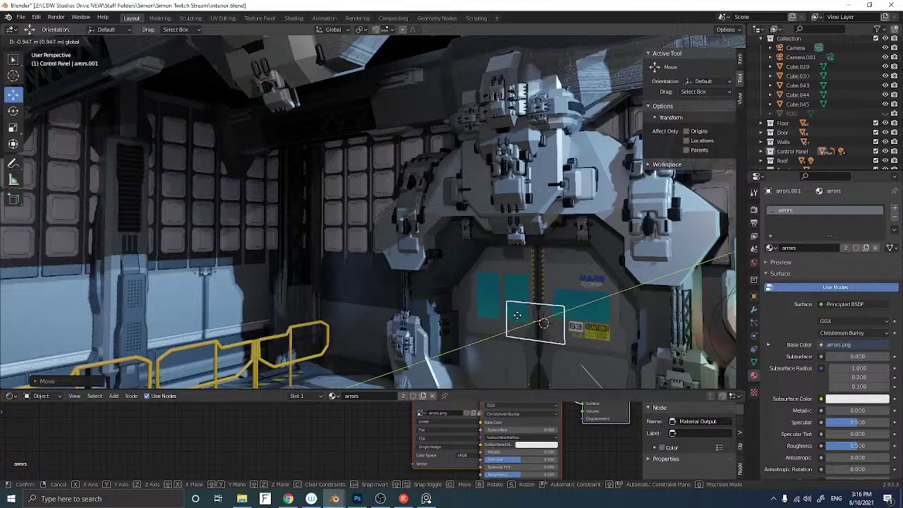
left_click(516, 315)
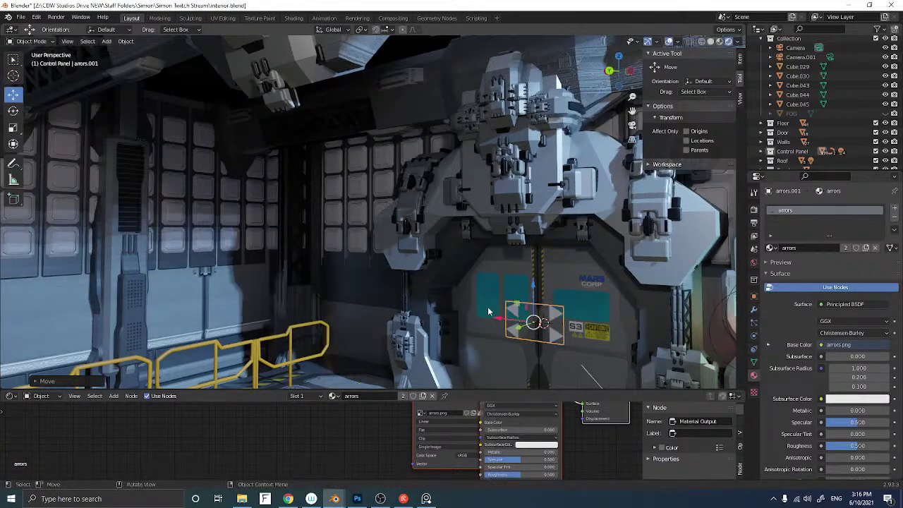
mouse_move(493, 314)
middle_mouse_down()
mouse_move(520, 330)
mouse_move(542, 318)
mouse_move(497, 310)
middle_mouse_up()
left_click_drag(556, 244, 555, 269)
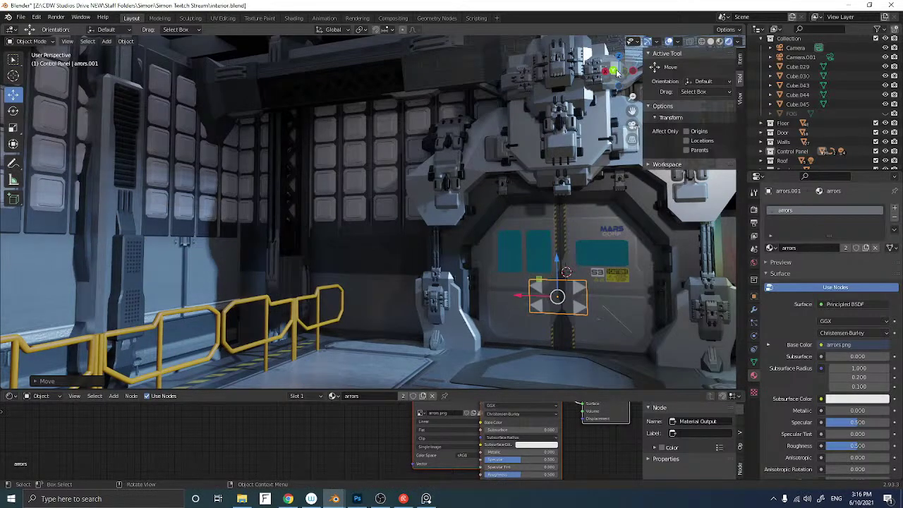
Scale the arrows decal down to slightly wider than the door seam and nudge it along the X axis towards the seam
left_click(615, 68)
scroll(585, 212, "up", 8)
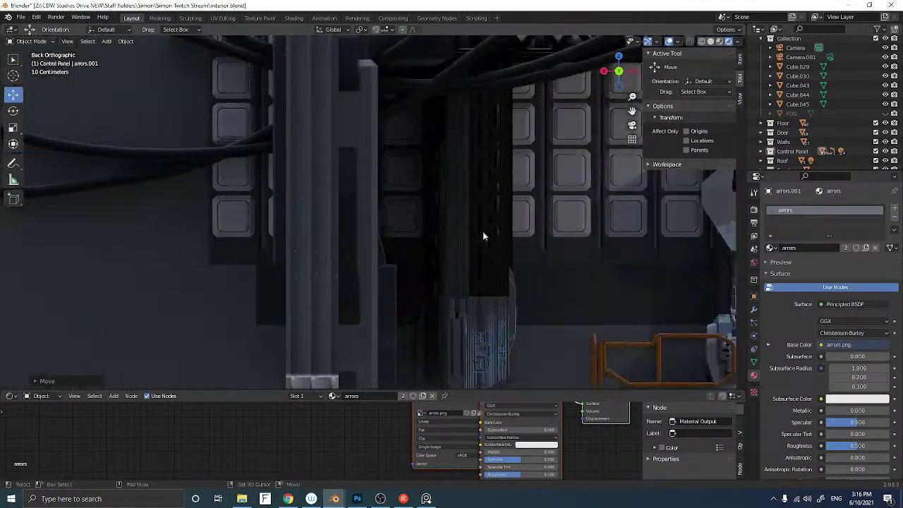
scroll(452, 224, "down", 8)
key("s")
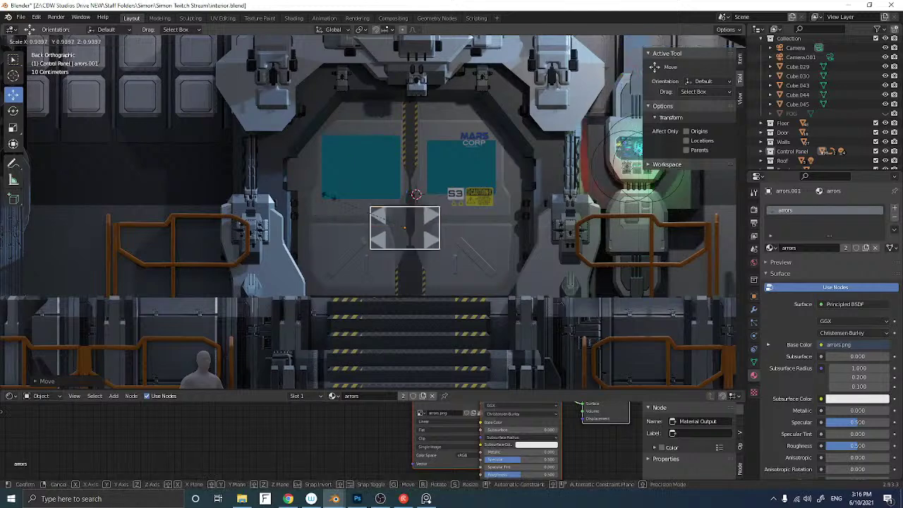
left_click(358, 202)
left_click_drag(382, 231, 386, 232)
key("s")
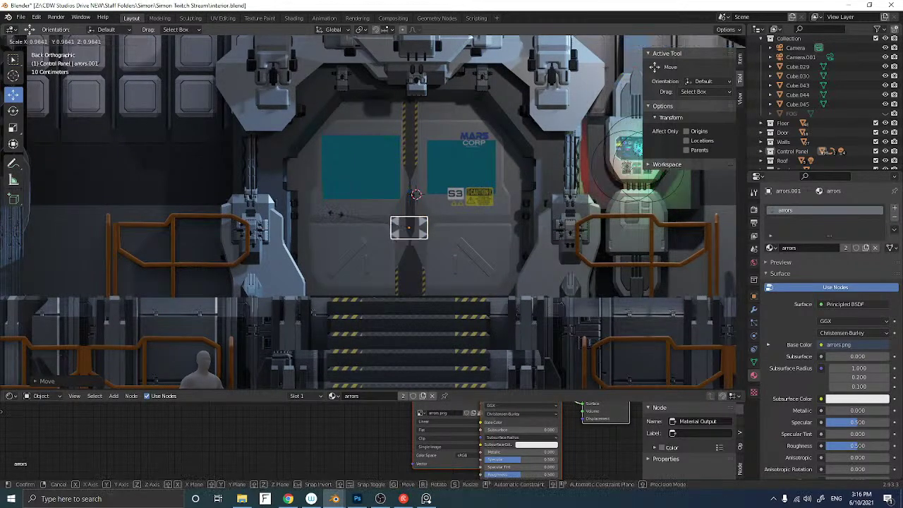
left_click(345, 214)
Raise the arrows decal along the Z axis to the gap between the door panels, fine-tuning its size and X position over the seam
key("g")
key("z")
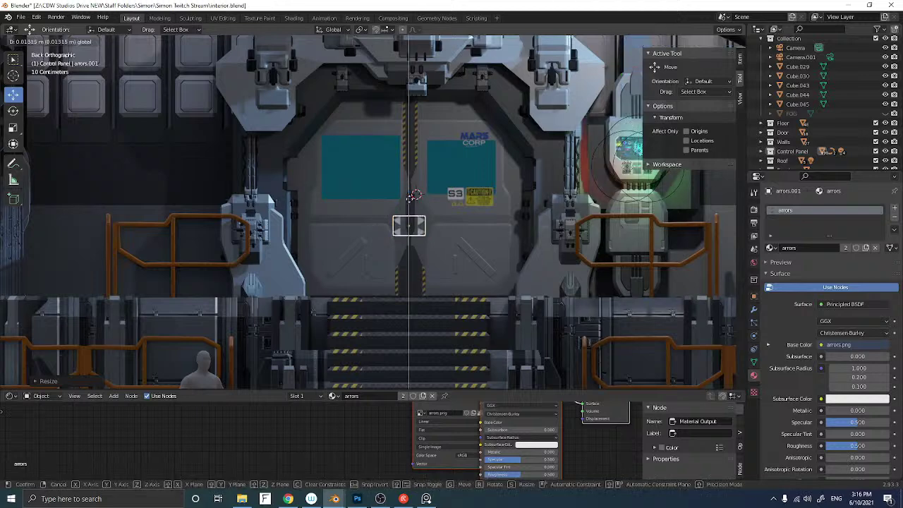
left_click(410, 200)
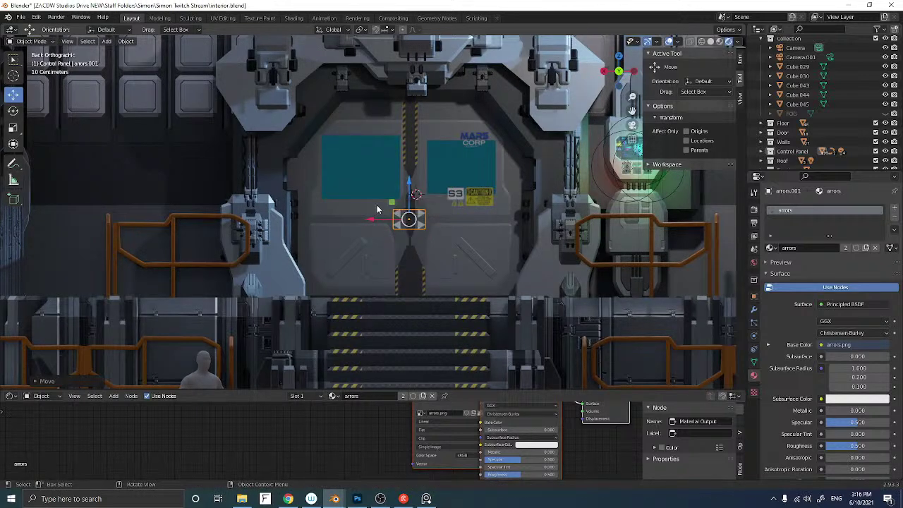
key("s")
left_click(391, 221)
key("g")
key("x")
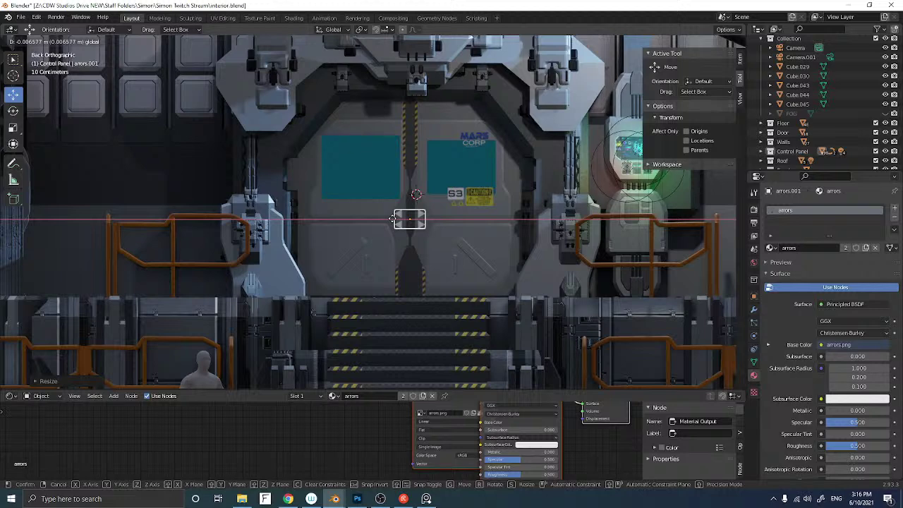
left_click(392, 218)
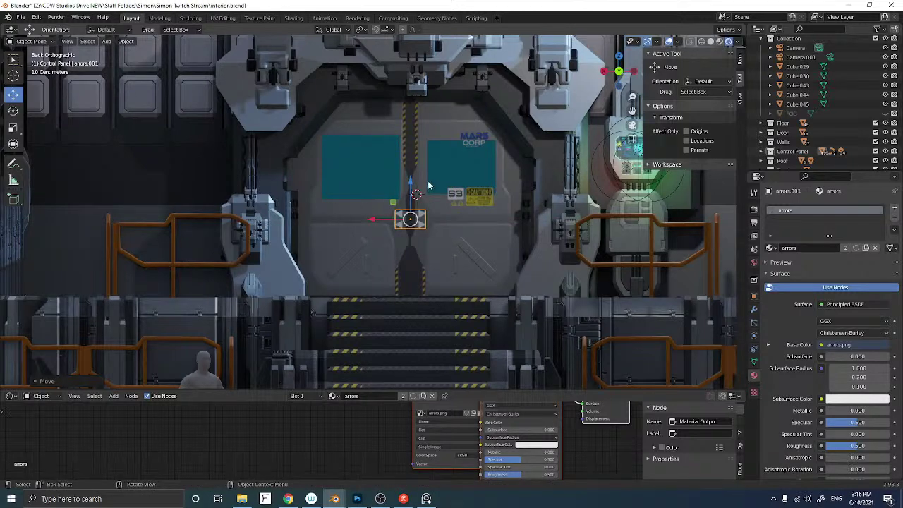
left_click(509, 178)
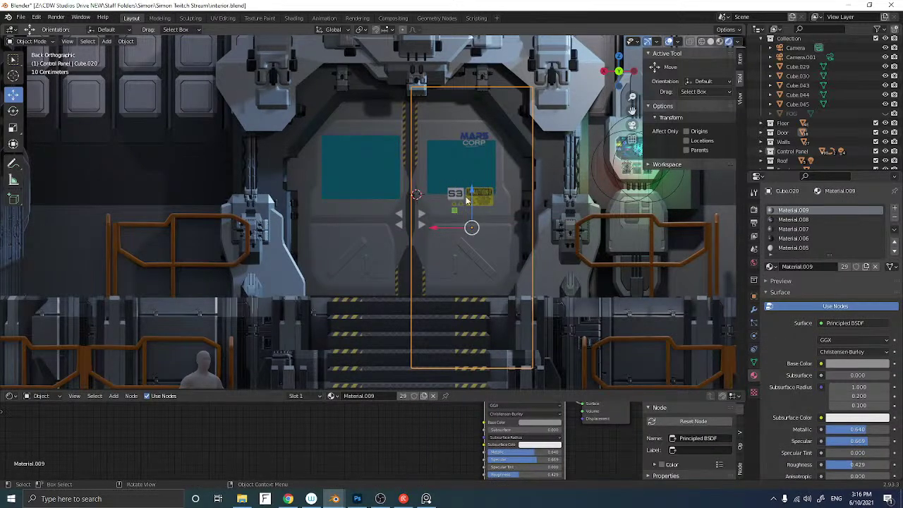
Select the arrows decal over the door seam and push it along the Y axis onto the door surface
left_click(424, 216)
mouse_move(441, 231)
middle_mouse_down()
mouse_move(412, 237)
mouse_move(470, 226)
mouse_move(452, 226)
middle_mouse_up()
scroll(411, 238, "up", 10)
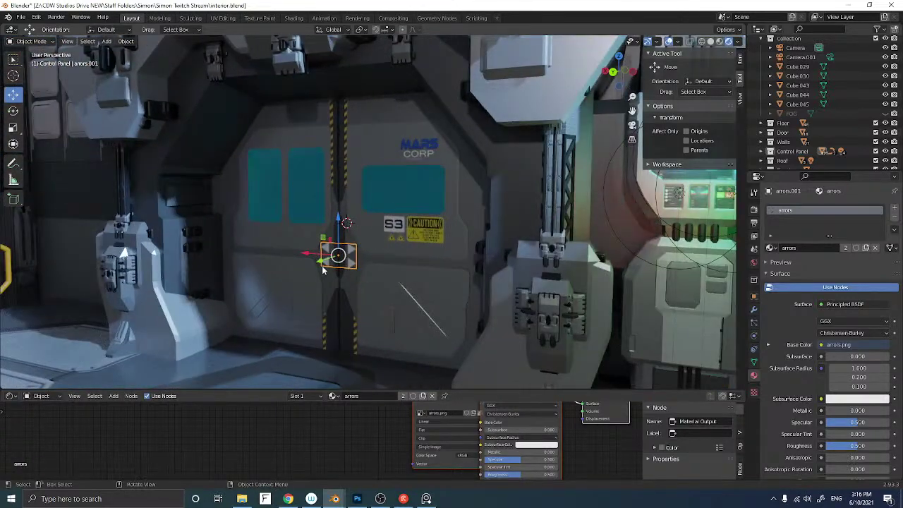
left_click_drag(319, 263, 319, 262)
Bring the decals_001 safety sign decal from outside the set to the airlock door in the back orthographic view
middle_click_drag(300, 214, 425, 236)
scroll(325, 215, "down", 6)
scroll(373, 228, "up", 1)
scroll(373, 227, "down", 2)
scroll(414, 232, "down", 3)
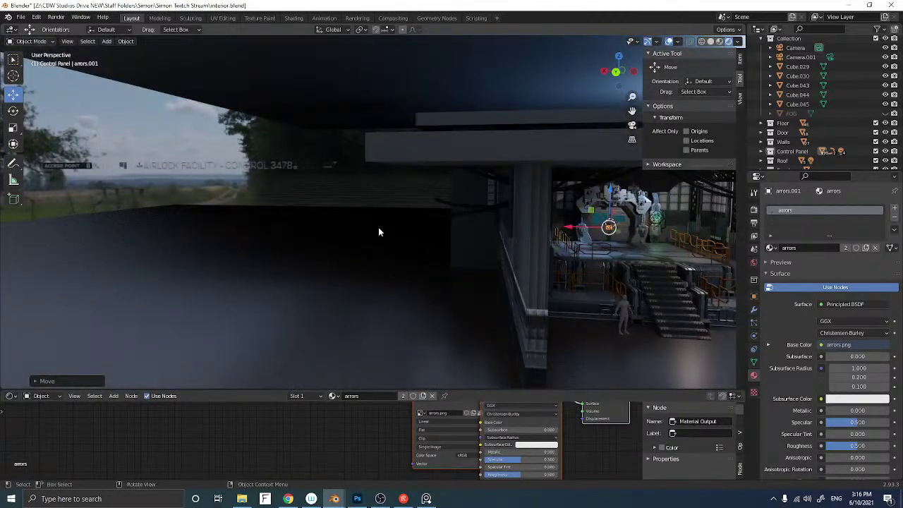
scroll(226, 195, "up", 2)
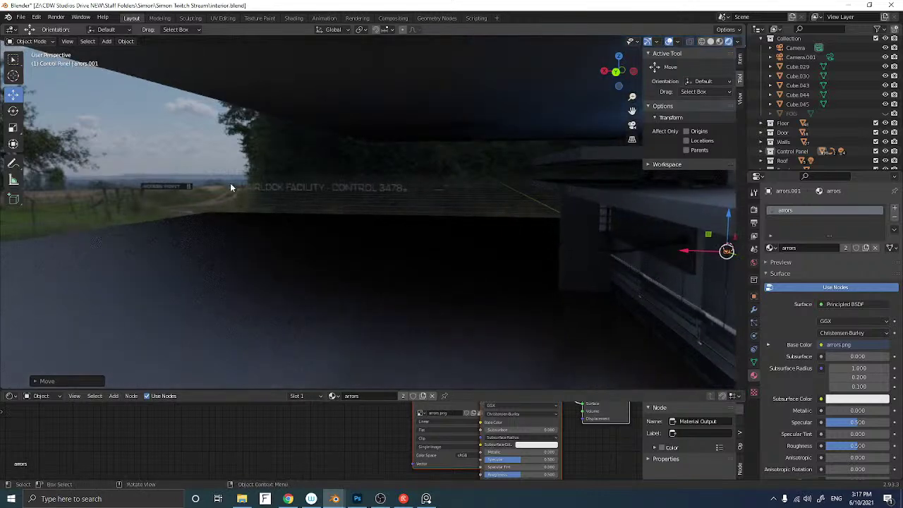
left_click(224, 189)
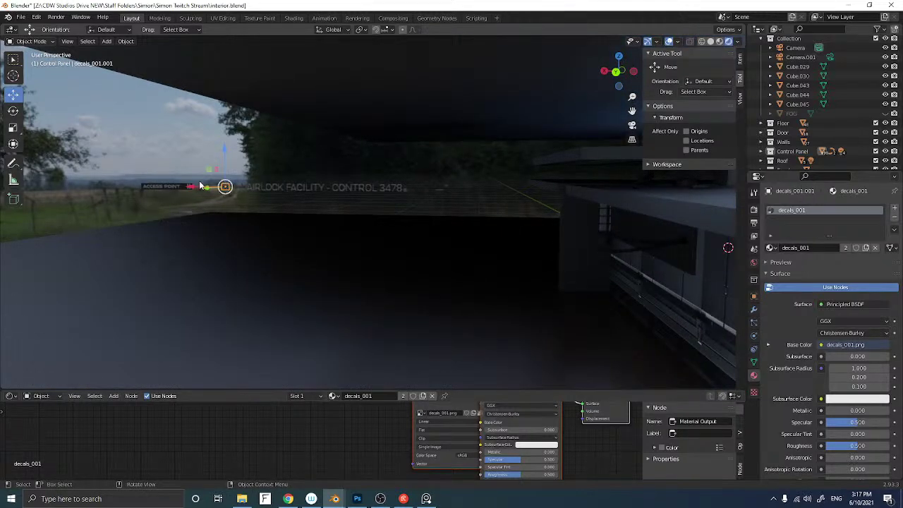
middle_click_drag(200, 189, 213, 198)
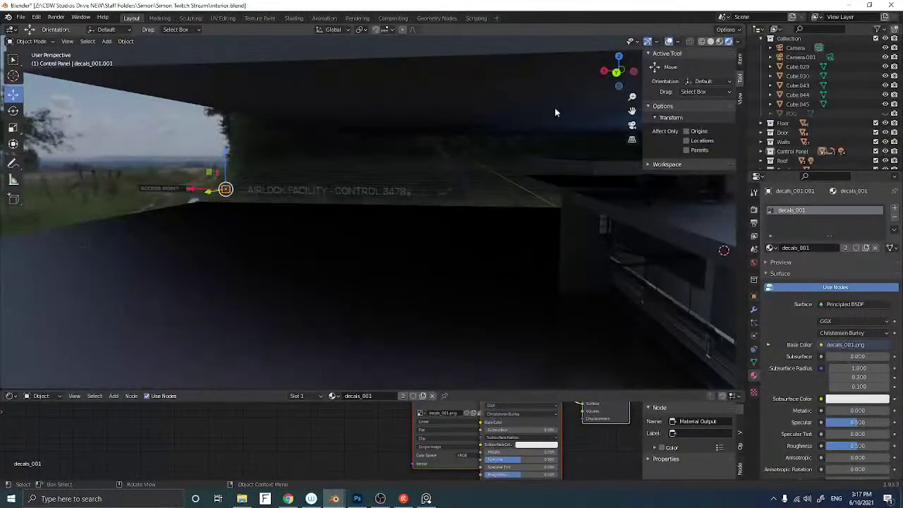
left_click(616, 74)
middle_click_drag(541, 179, 399, 171, "shift")
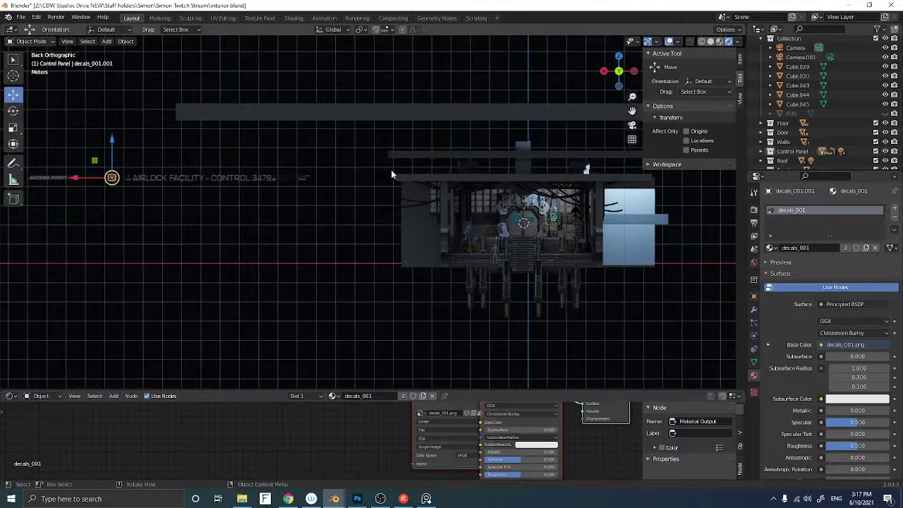
key("g")
left_click(571, 215)
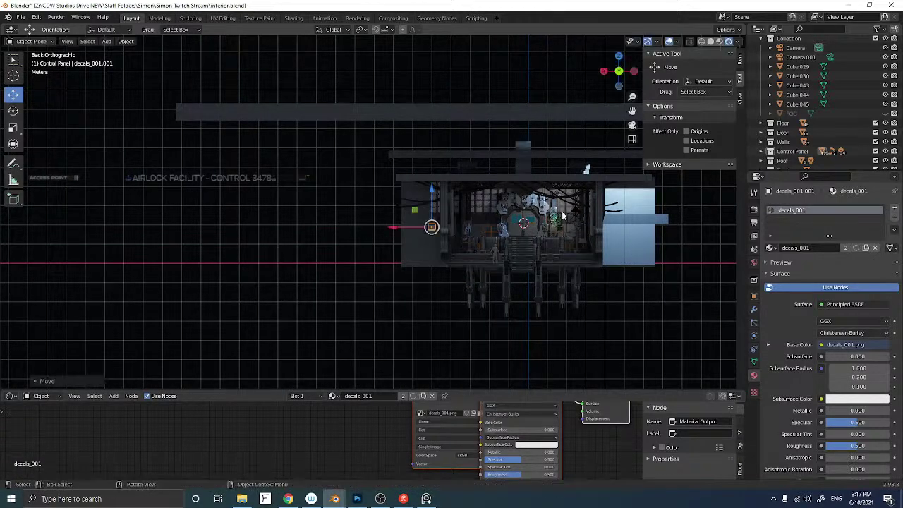
key("g")
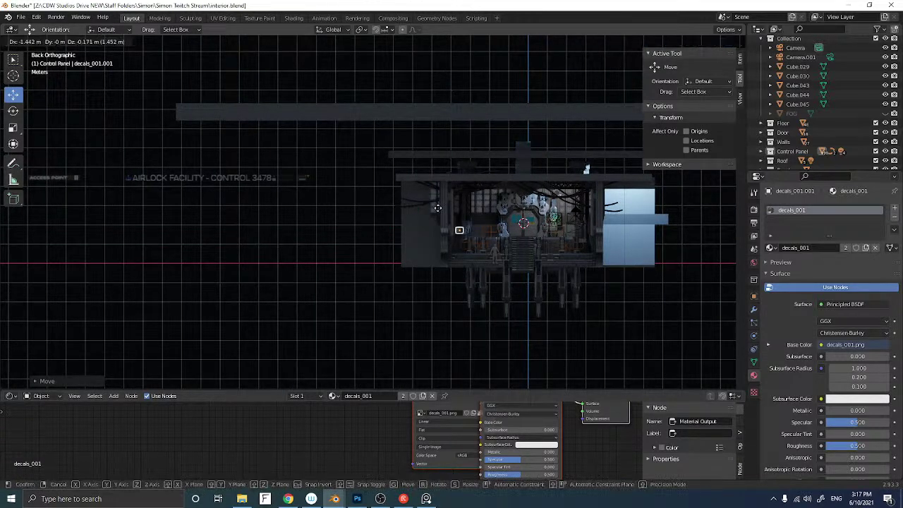
left_click(496, 201)
Shift the safety sign decal to the right door panel, scale it to about half size and place it below the caution sign
scroll(463, 213, "up", 8)
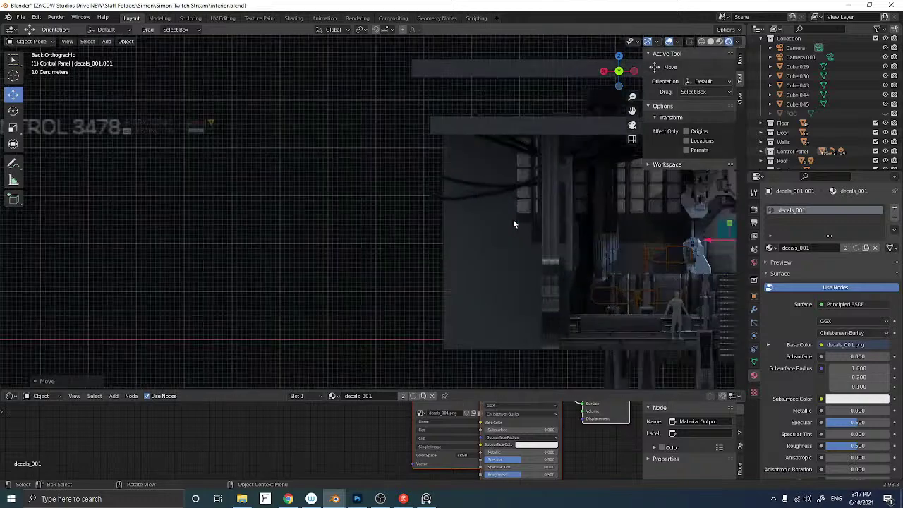
scroll(456, 212, "up", 4)
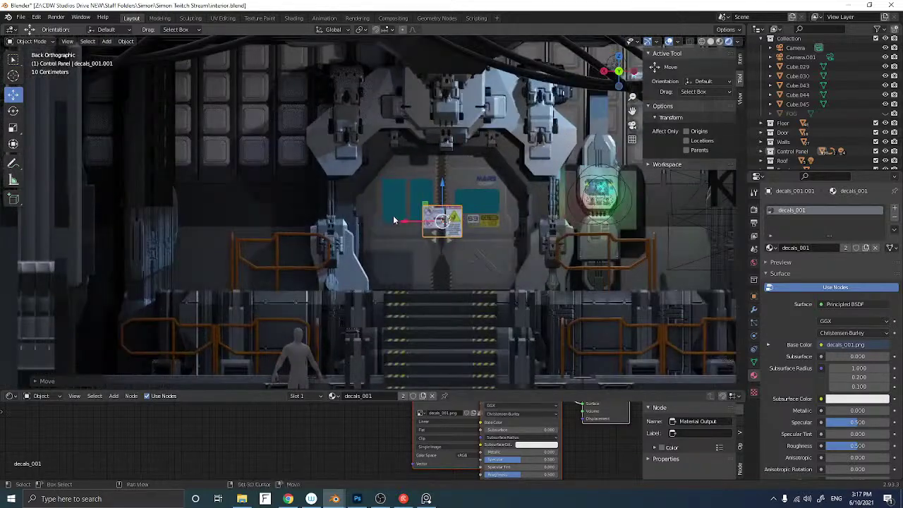
scroll(393, 216, "up", 2)
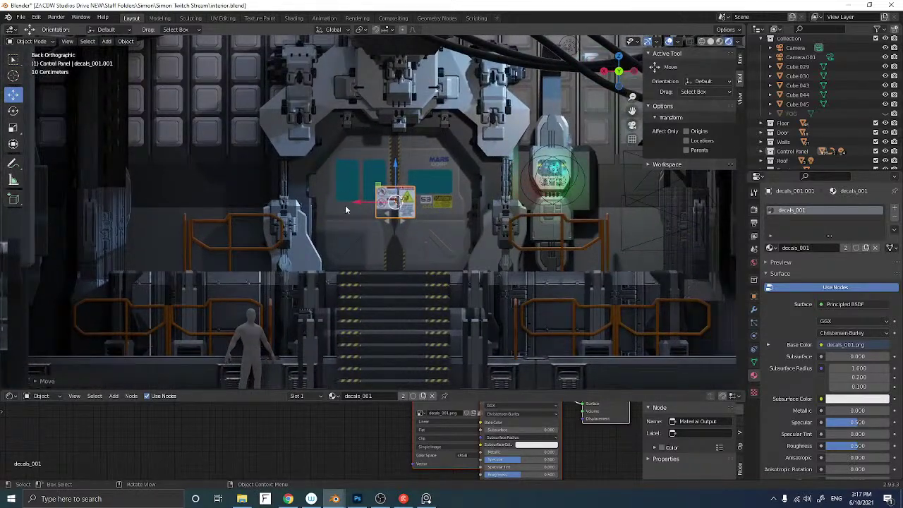
key("g")
left_click(388, 237)
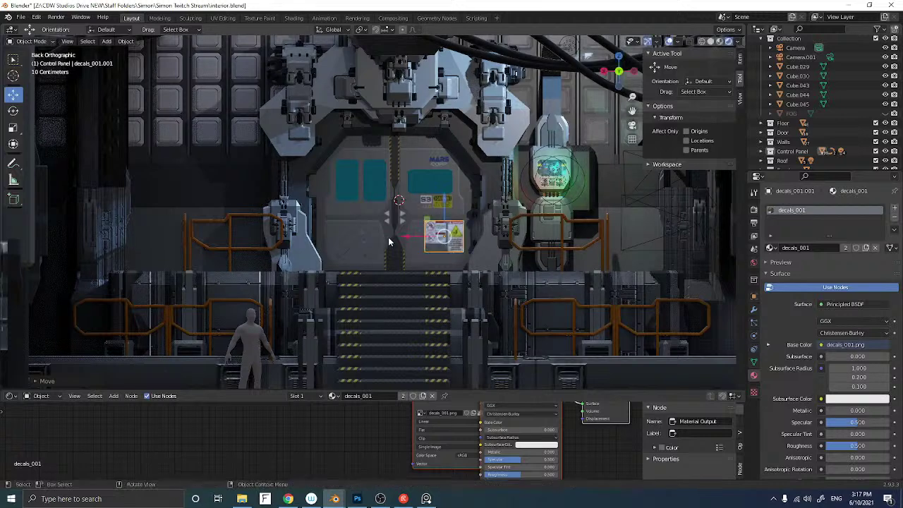
key("s")
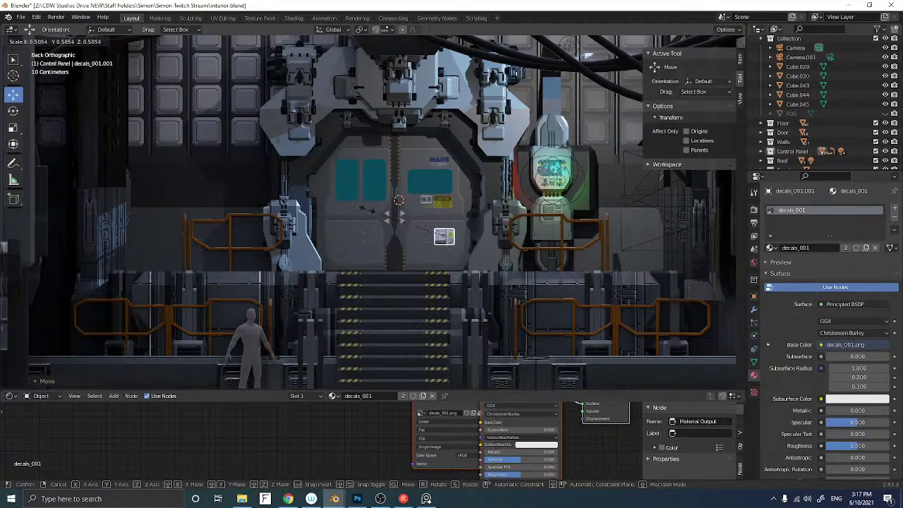
left_click(377, 213)
key("g")
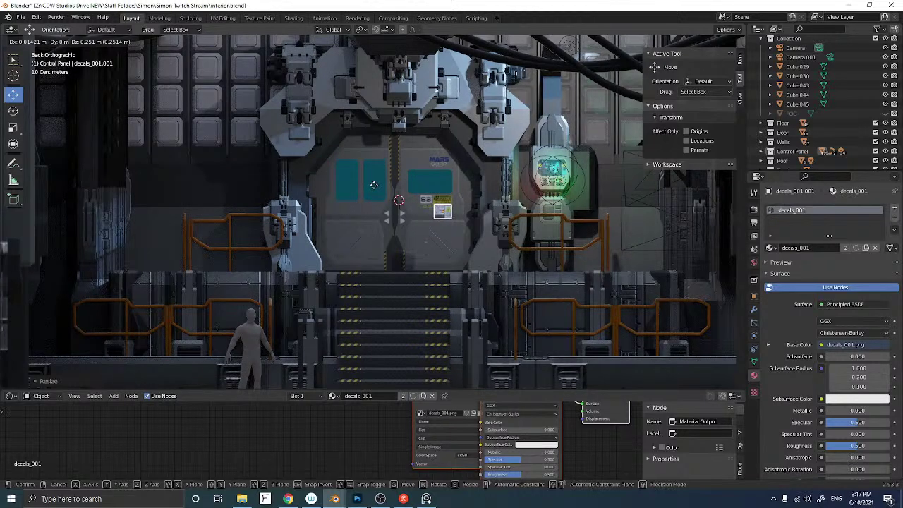
left_click(374, 185)
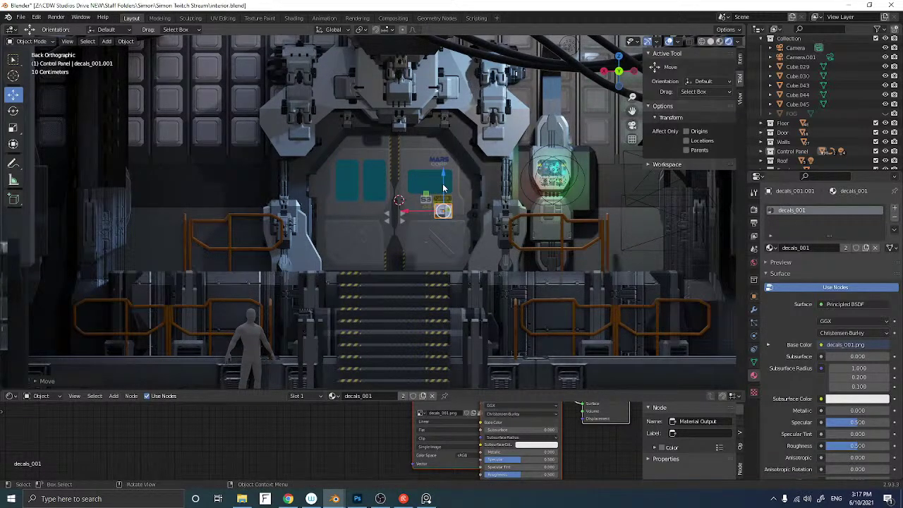
Lower the safety sign decal onto the lower right door panel, shrink it slightly to about 0.89 and fine-tune its height
left_click_drag(443, 191, 440, 205)
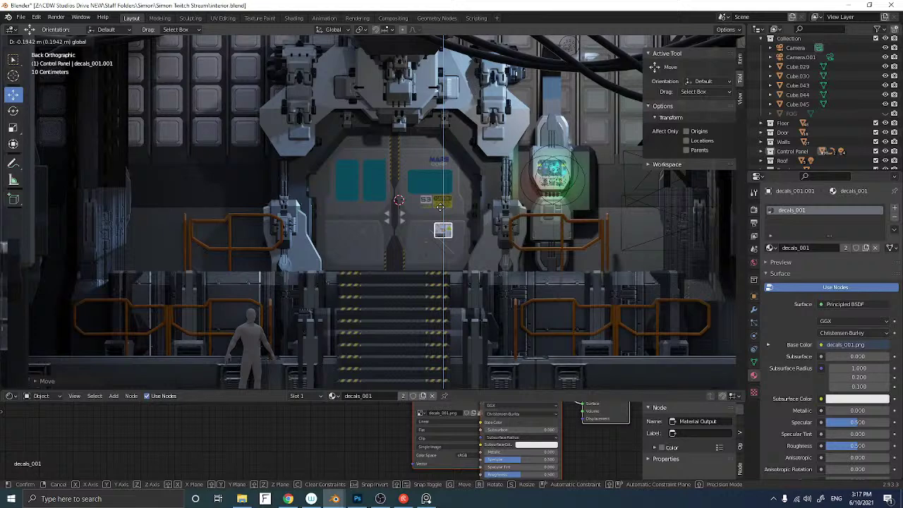
left_click(440, 205)
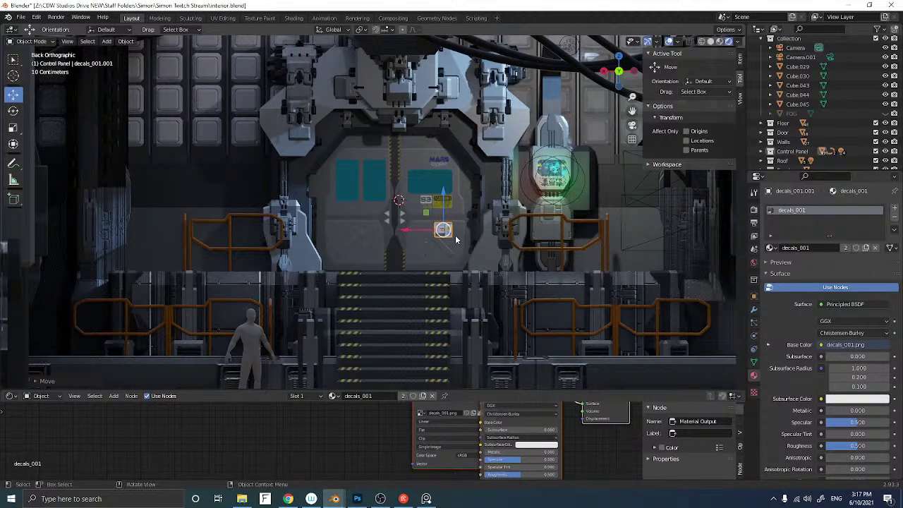
left_click(455, 234)
left_click(445, 235)
key("s")
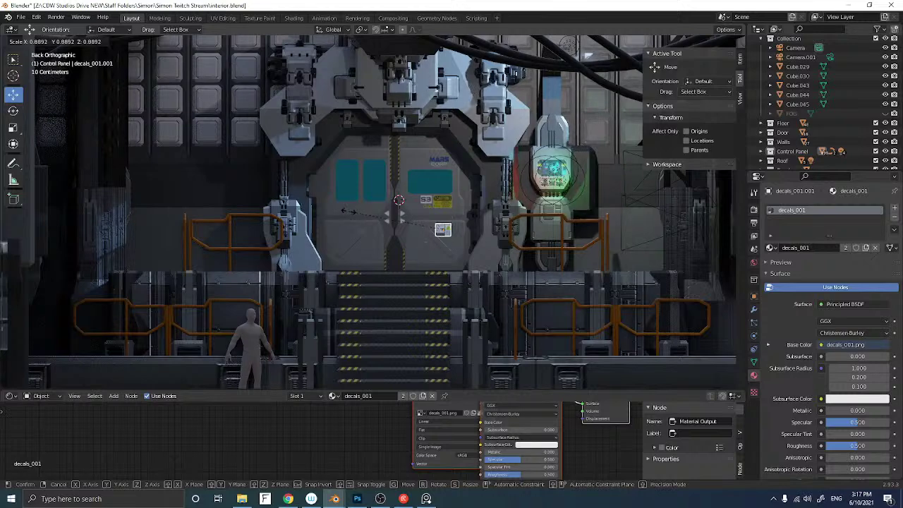
left_click(347, 210)
mouse_move(445, 215)
left_mouse_down()
mouse_move(444, 198)
mouse_move(429, 214)
mouse_move(445, 191)
mouse_move(442, 205)
left_mouse_up()
Push the safety sign decal back along the Y axis to the surface of the lower right door panel
left_click(415, 242)
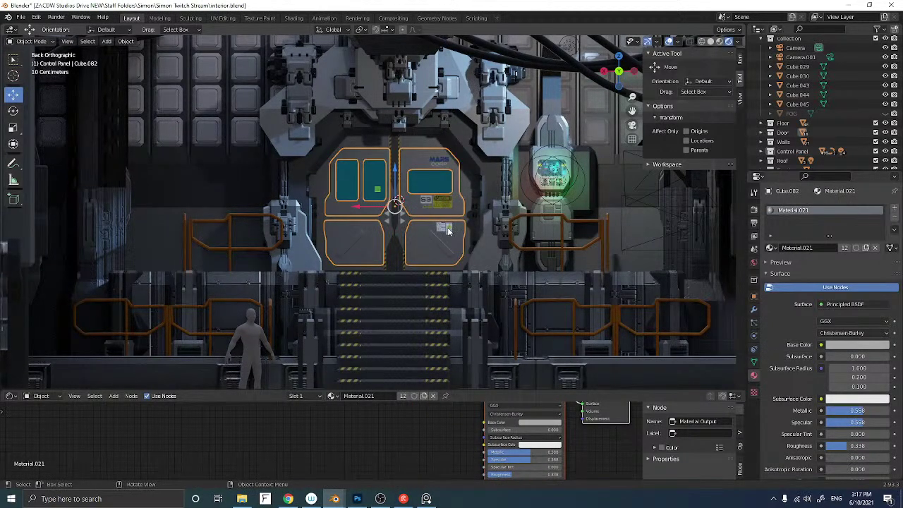
left_click(447, 235)
middle_click_drag(449, 239, 460, 248)
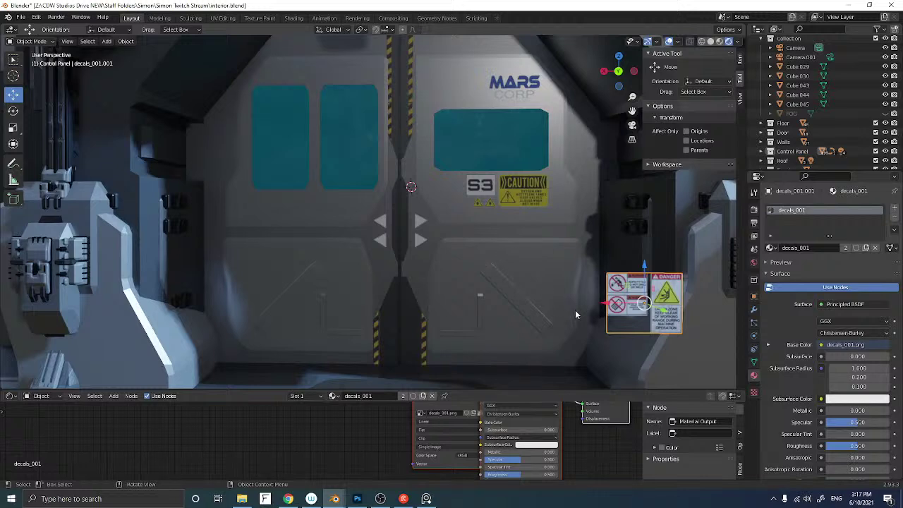
left_click_drag(663, 309, 660, 308)
middle_click_drag(546, 280, 494, 278)
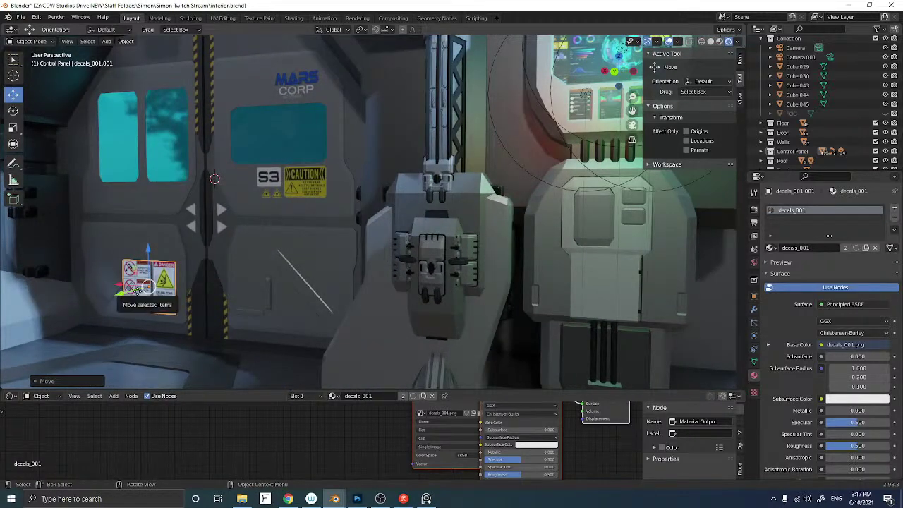
key("g")
key("y")
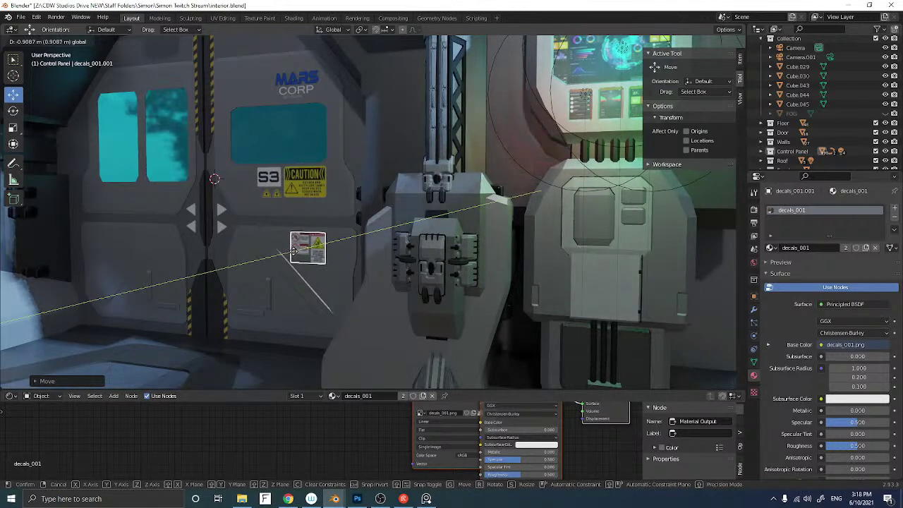
left_click(295, 251)
Bring the logo_top_001 Mars Corp logo from outside the set to the airlock door in the back orthographic view
middle_click_drag(295, 251, 255, 265)
scroll(255, 265, "down", 10)
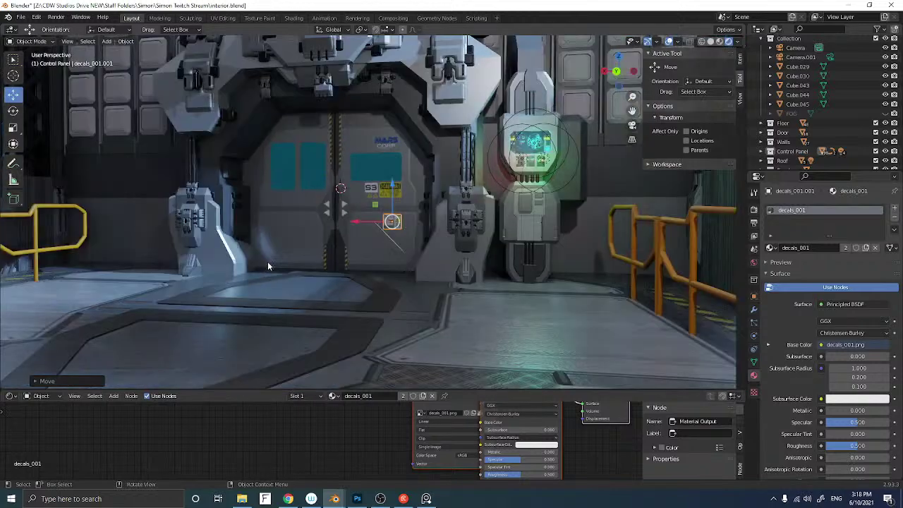
scroll(272, 265, "down", 10)
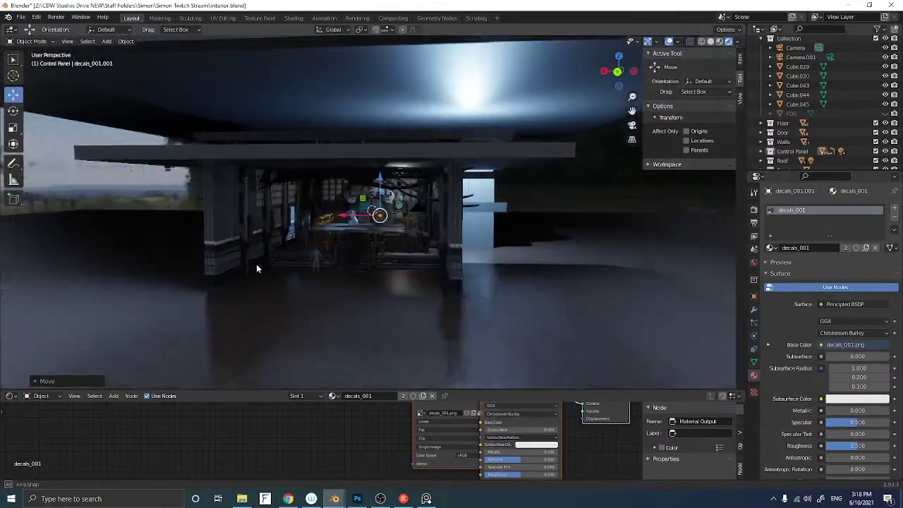
middle_click_drag(256, 268, 187, 224)
left_click(171, 209)
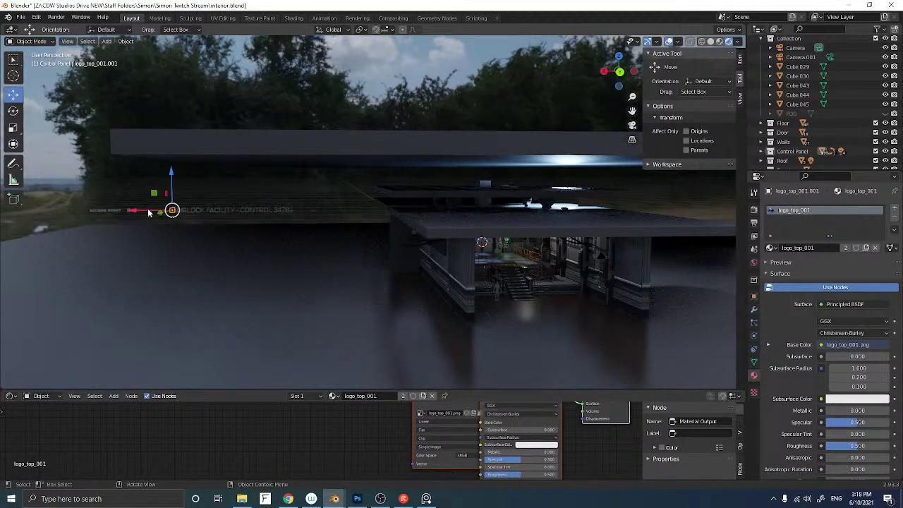
left_click(619, 71)
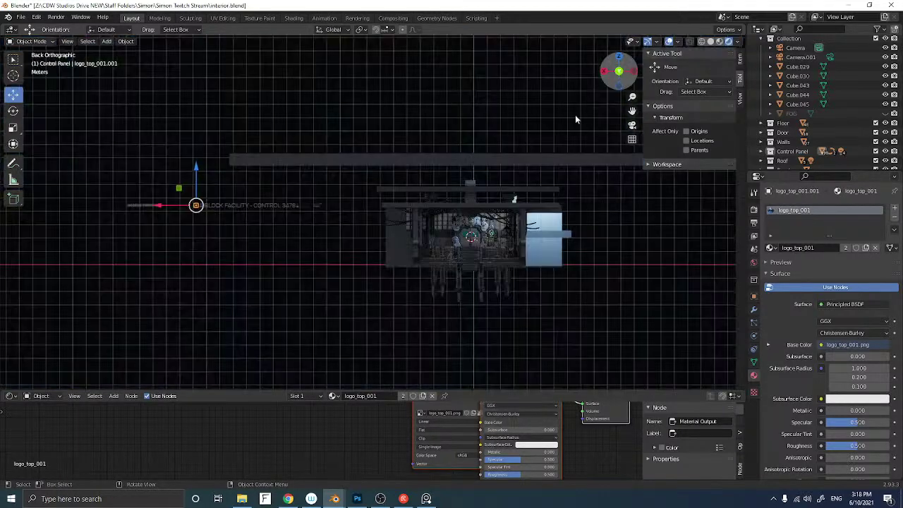
key("g")
left_click(474, 238)
Move the Mars Corp logo onto the base of the left door-frame support and scale it down to fit
scroll(463, 239, "up", 6)
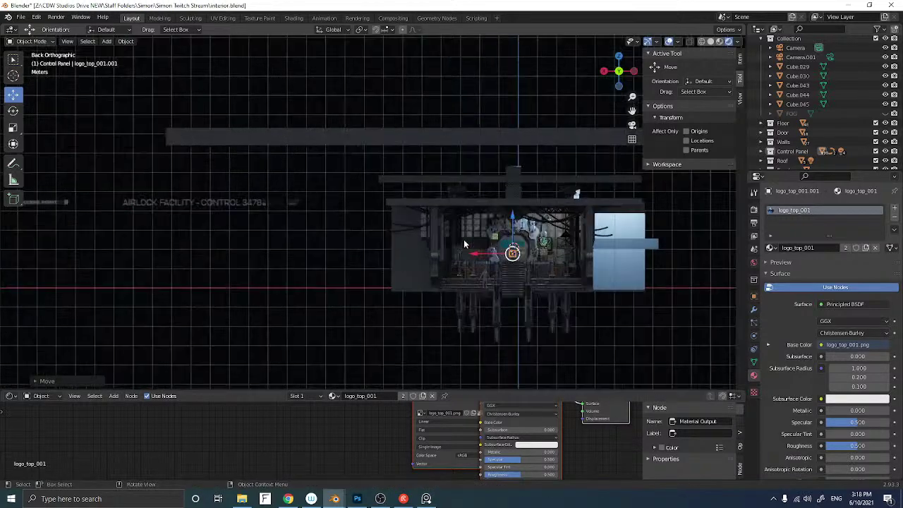
middle_click_drag(588, 284, 298, 225, "shift")
scroll(462, 263, "up", 4)
middle_click_drag(458, 270, 376, 252, "shift")
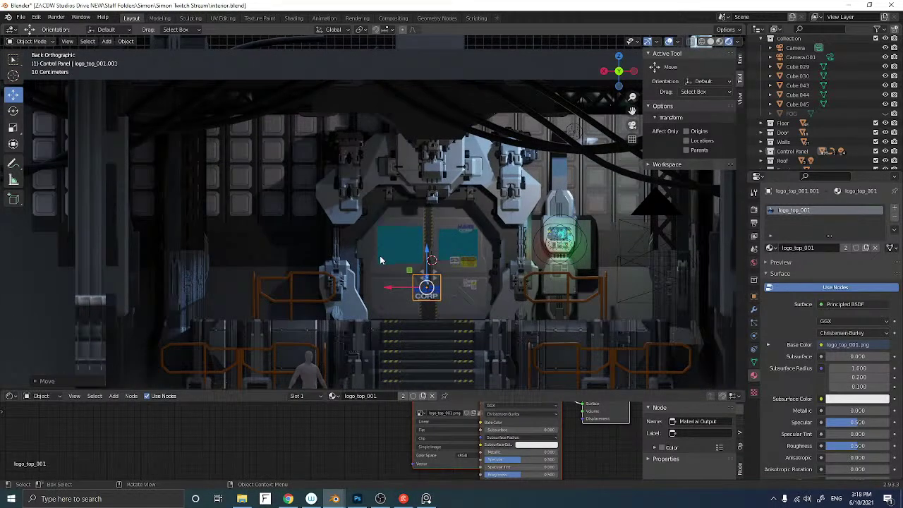
scroll(380, 260, "up", 2)
middle_click_drag(396, 263, 396, 222, "shift")
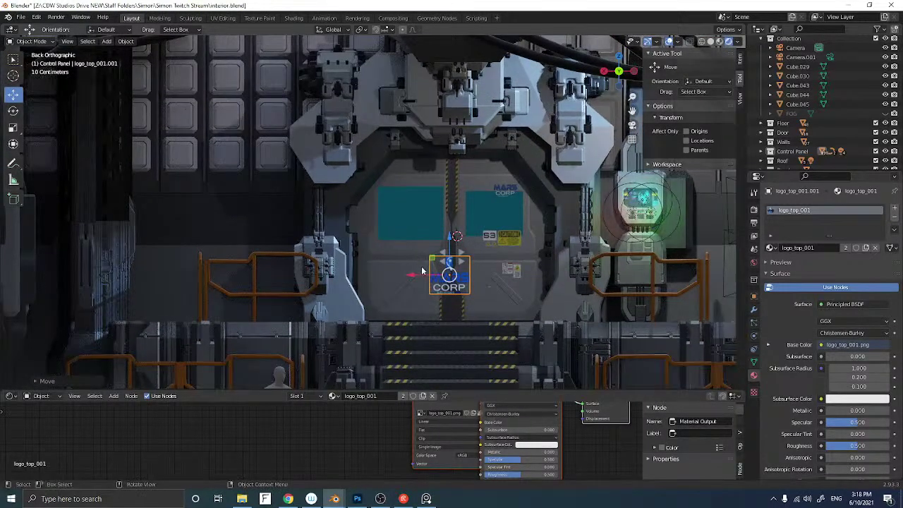
left_click_drag(426, 278, 318, 262)
key("s")
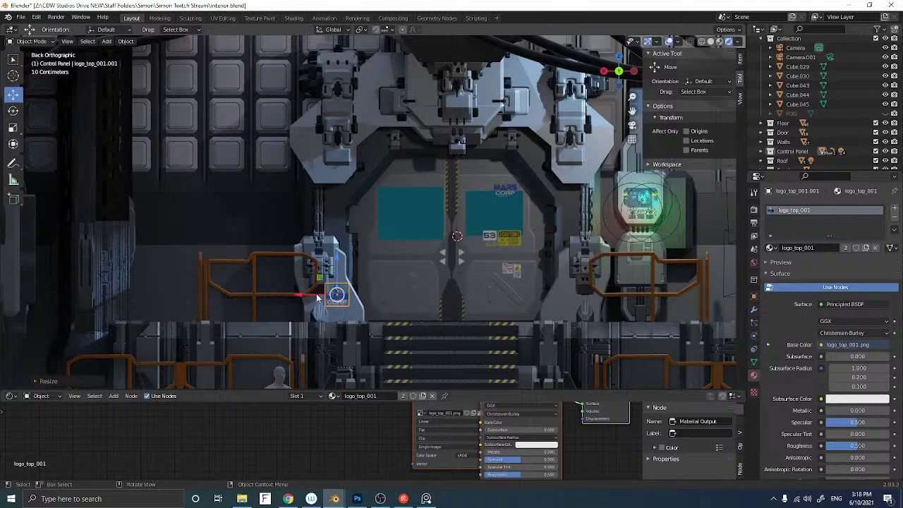
left_click_drag(316, 297, 333, 295)
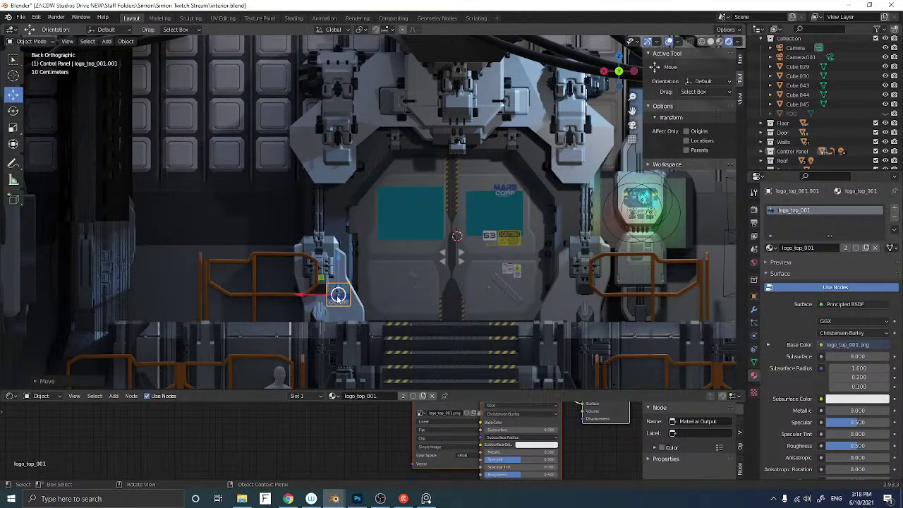
Push the Mars Corp logo back along the Y axis to the face of the left support base
middle_click_drag(338, 296, 328, 249)
scroll(326, 296, "down", 2)
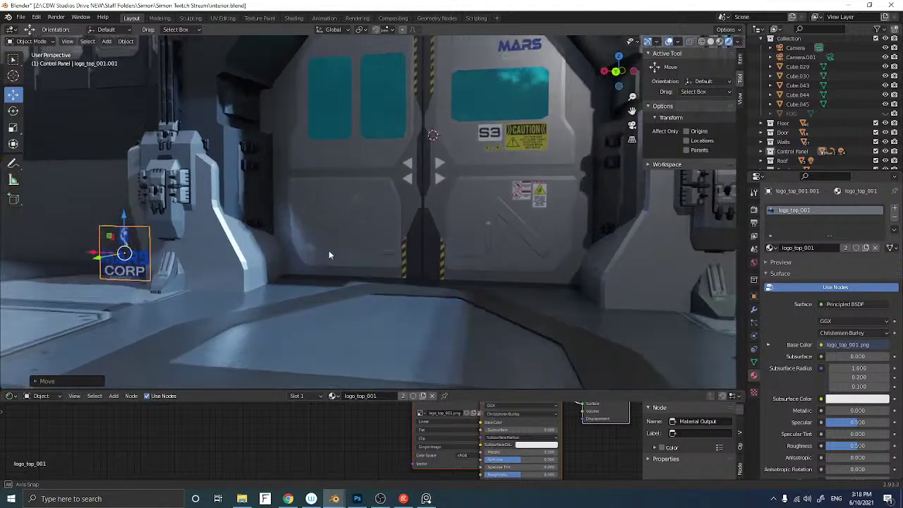
left_click_drag(101, 260, 185, 245)
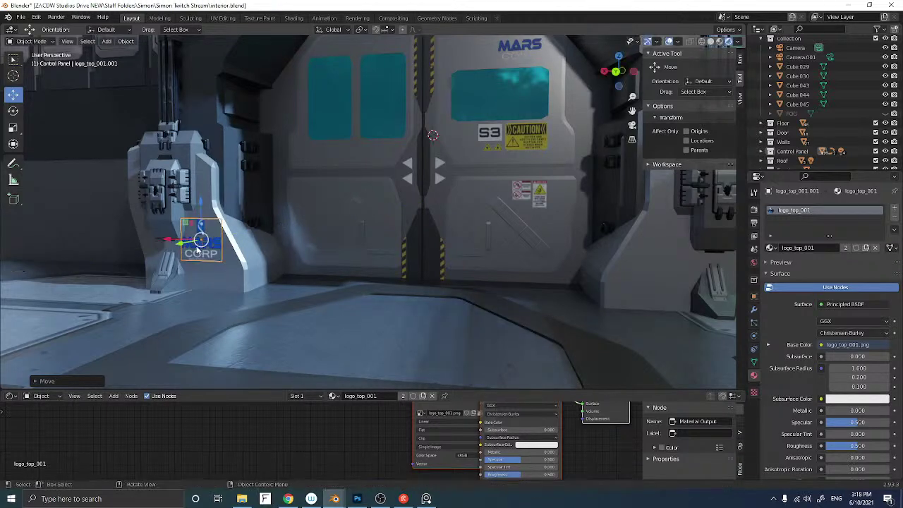
middle_click_drag(185, 245, 218, 246, "shift")
Duplicate the Mars Corp logo and move the copy along the X axis onto the base of the right door-frame support
left_click(617, 71)
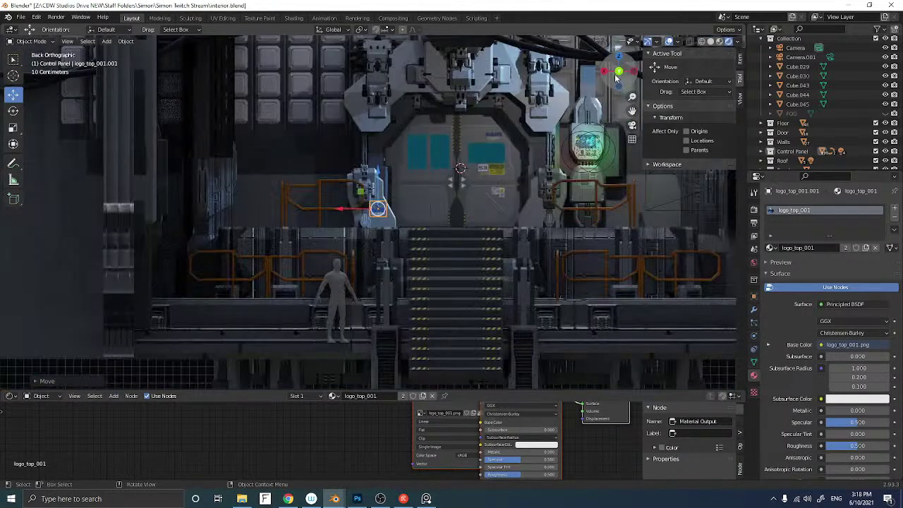
scroll(436, 183, "up", 5)
scroll(435, 182, "up", 2)
middle_click_drag(448, 184, 318, 179, "shift")
left_click_drag(227, 201, 584, 199)
key("shift+d")
right_click(243, 206)
middle_click_drag(584, 199, 351, 198, "shift")
left_click_drag(350, 198, 464, 201)
scroll(393, 147, "down", 5)
middle_click_drag(393, 147, 380, 157)
scroll(392, 147, "down", 7)
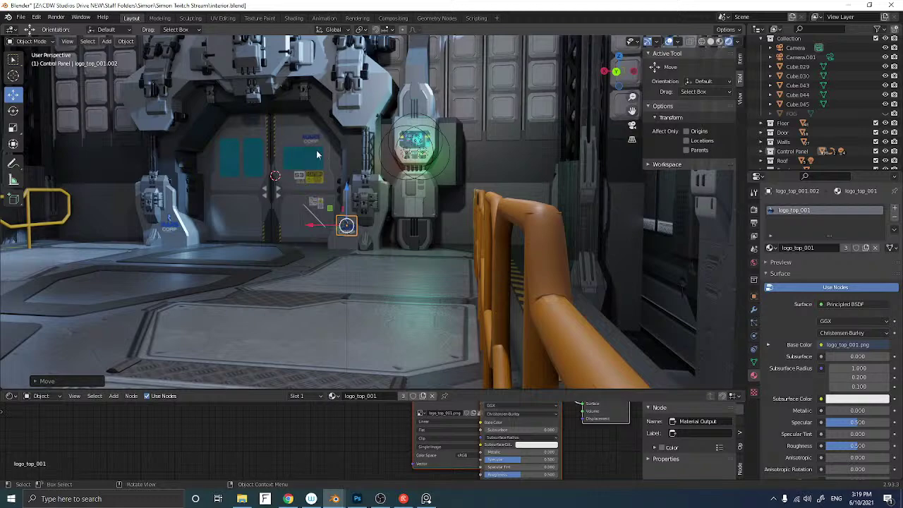
Pick the testing_lab_001 S3 decal from the row outside the set and slide it along the X axis toward the set
middle_click_drag(317, 160, 372, 174)
scroll(250, 167, "down", 4)
middle_click_drag(250, 166, 345, 172)
scroll(265, 166, "down", 2)
middle_click_drag(265, 169, 354, 184, "shift")
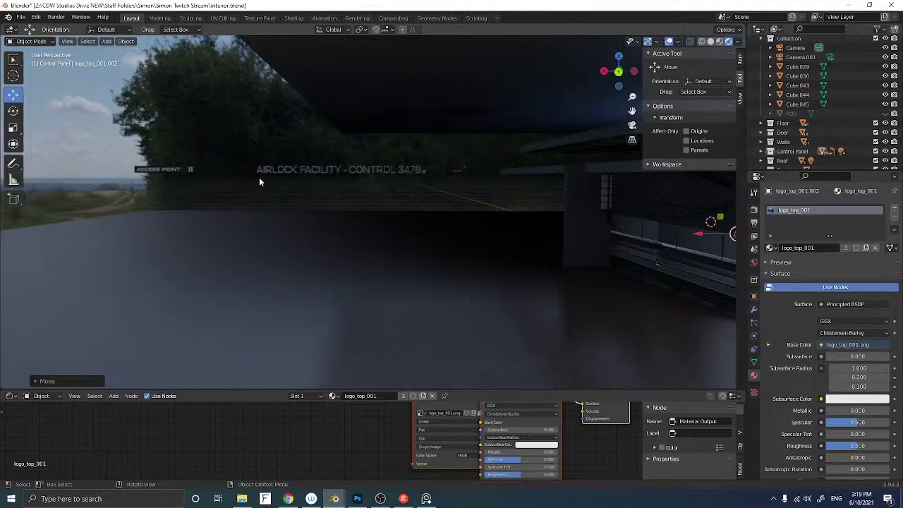
left_click(423, 174)
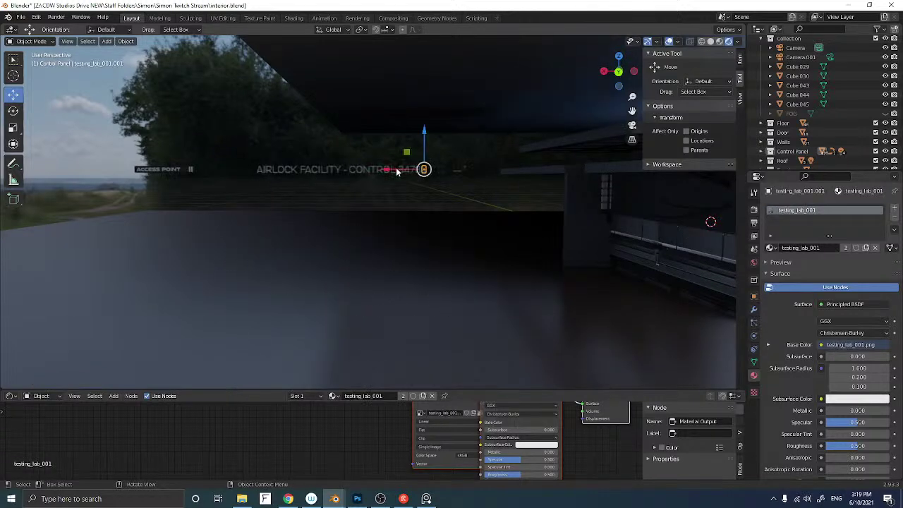
left_click_drag(390, 170, 586, 170)
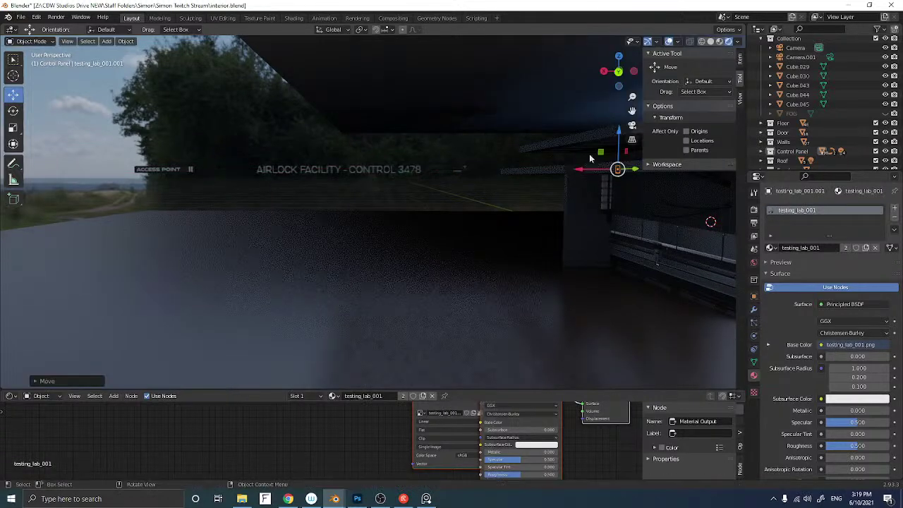
Bring the S3 decal onto the left half of the airlock door in the back orthographic view
left_click(618, 71)
middle_click_drag(500, 169, 237, 181, "shift")
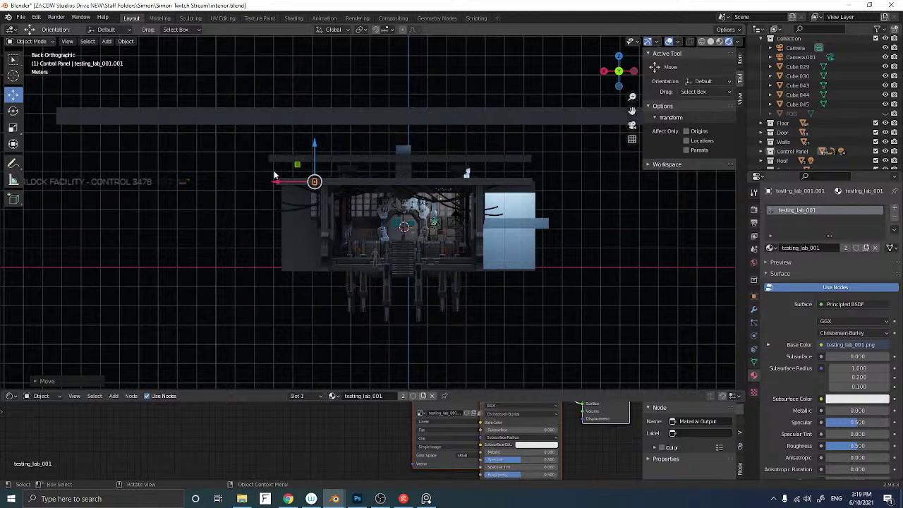
key("g")
left_click(359, 215)
scroll(372, 223, "up", 12)
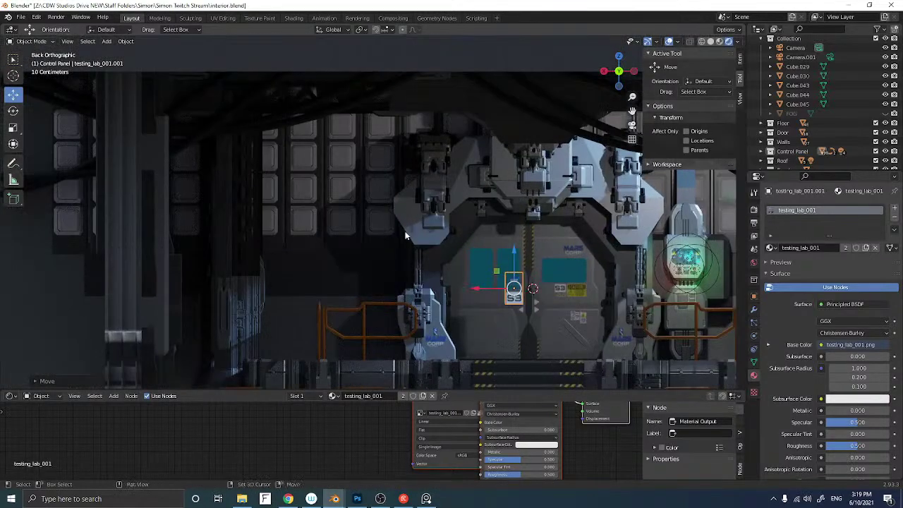
middle_click_drag(405, 232, 352, 202, "shift")
scroll(375, 218, "up", 2)
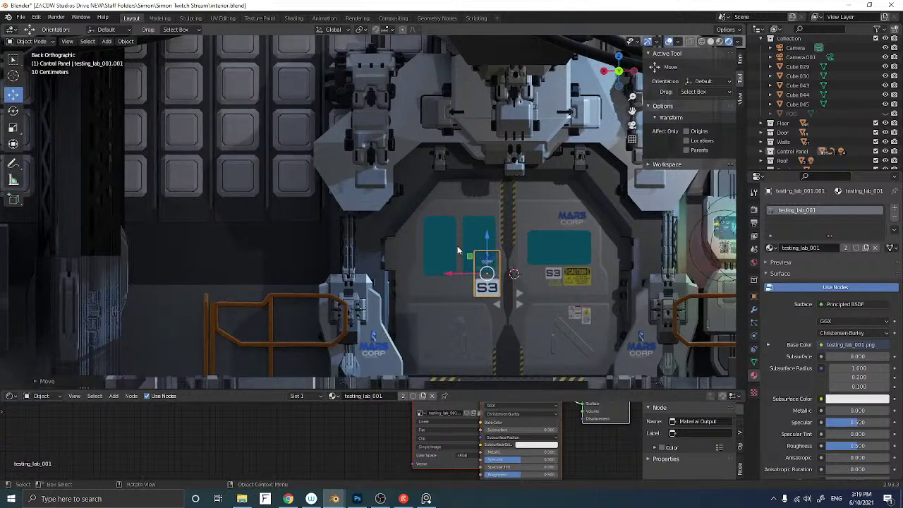
Move the S3 decal off the door onto the lower end of the left upper frame arm
left_click_drag(459, 277, 333, 263)
key("g")
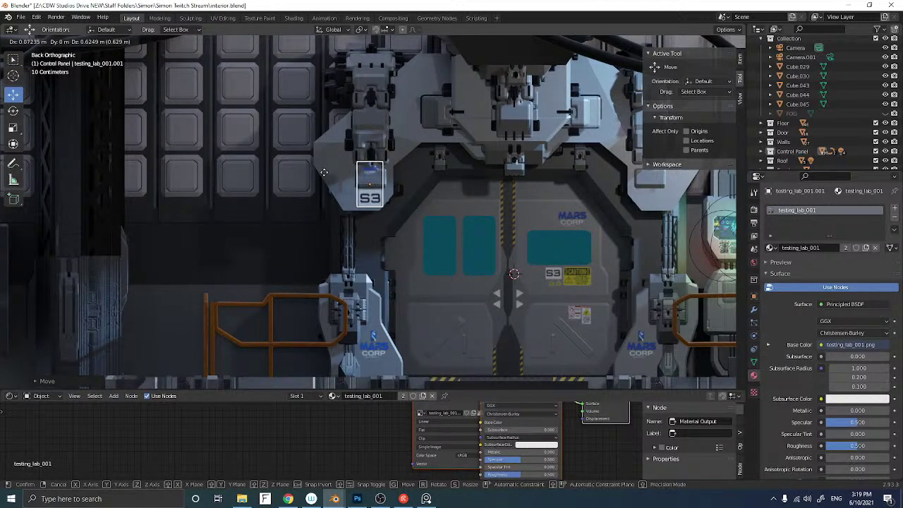
left_click(324, 175)
Push the S3 decal about 0.36 m along the Y axis onto the face of the left upper frame arm
mouse_move(328, 182)
middle_mouse_down()
mouse_move(354, 185)
mouse_move(324, 191)
middle_mouse_up()
scroll(325, 192, "down", 5)
middle_click_drag(206, 196, 236, 205)
key("g")
key("y")
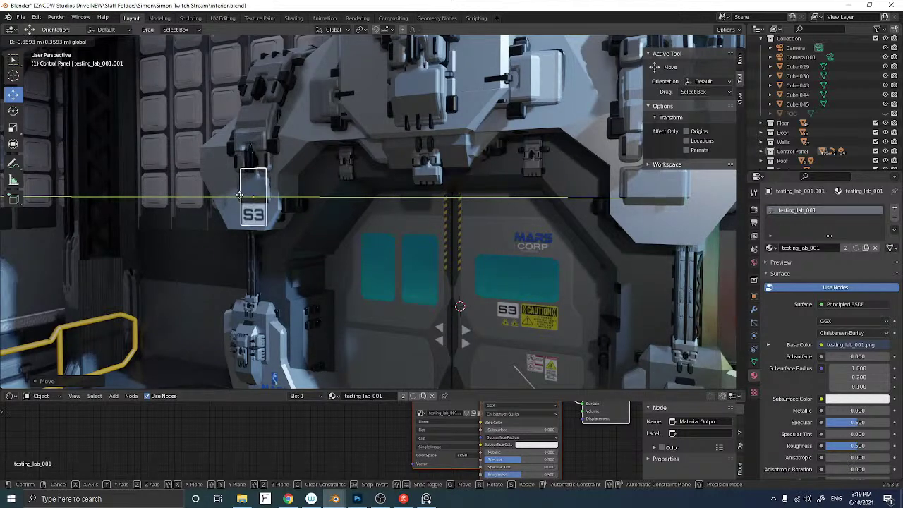
left_click(239, 195)
mouse_move(240, 197)
middle_mouse_down()
mouse_move(294, 202)
mouse_move(228, 205)
middle_mouse_up()
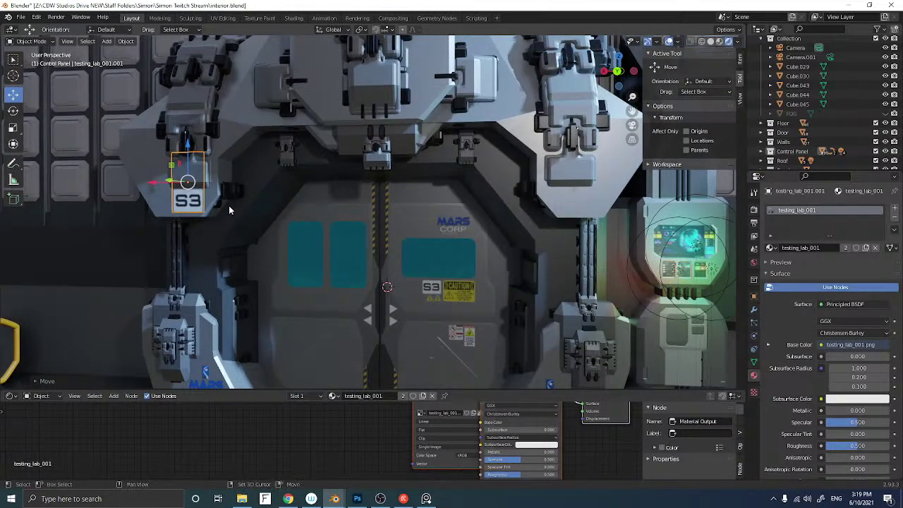
Duplicate the S3 decal and move the copy about 1.96 m along the X axis onto the right upper frame arm
key("shift+d")
right_click(229, 205)
middle_click_drag(171, 184, 192, 215)
key("g")
key("x")
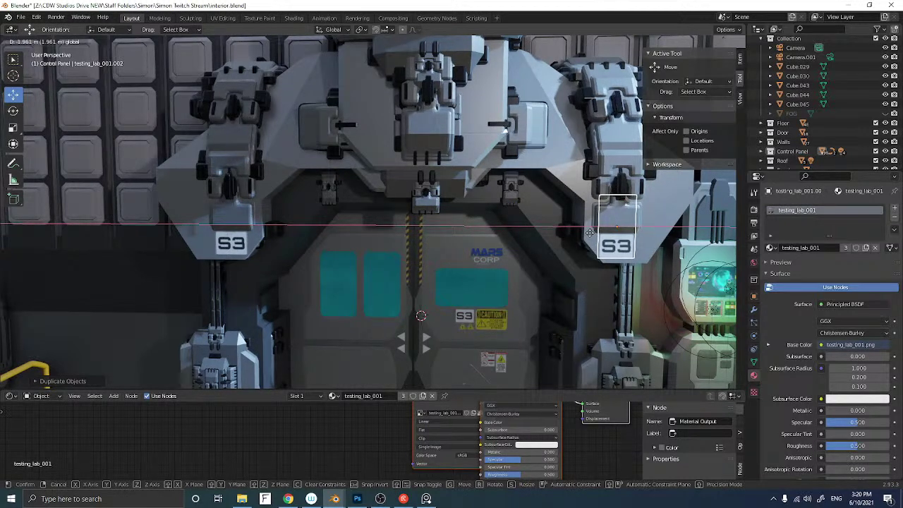
left_click(590, 233)
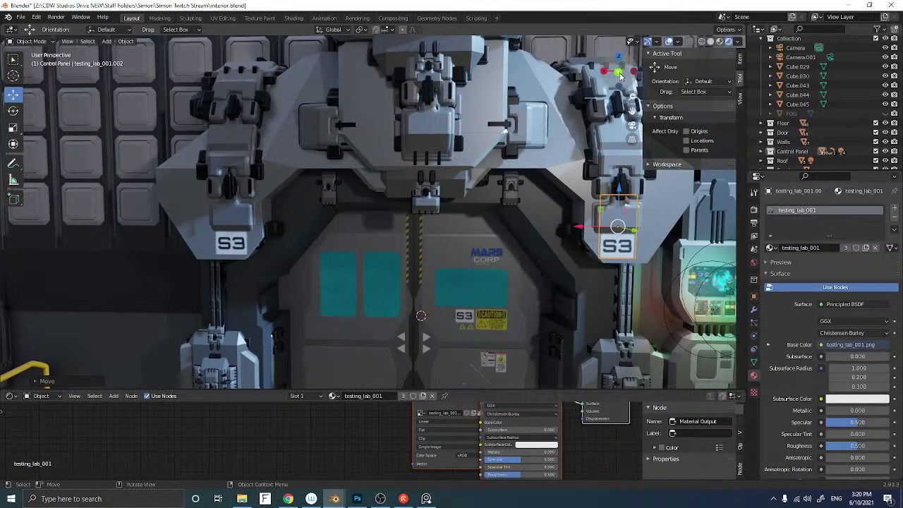
Fine-tune the right S3 decal's X position on its frame arm in the back orthographic view
left_click(619, 72)
scroll(530, 211, "up", 5)
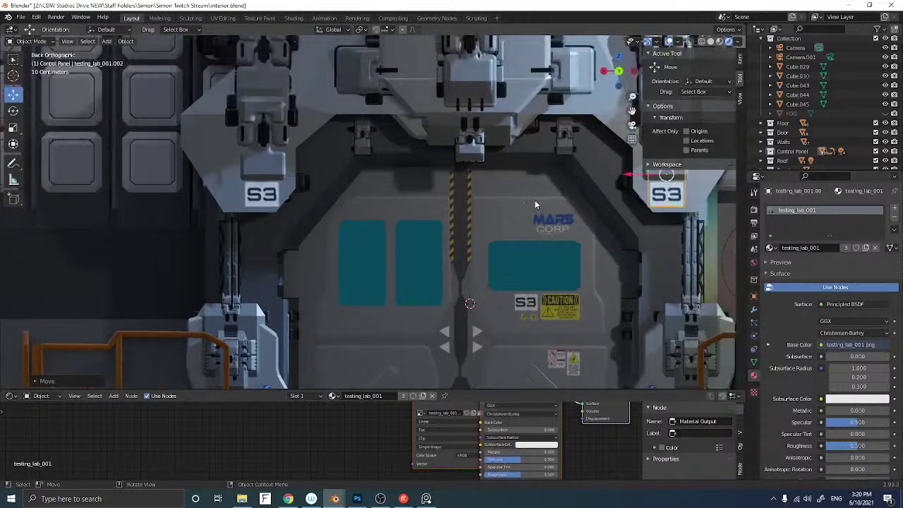
middle_click_drag(534, 204, 450, 207, "shift")
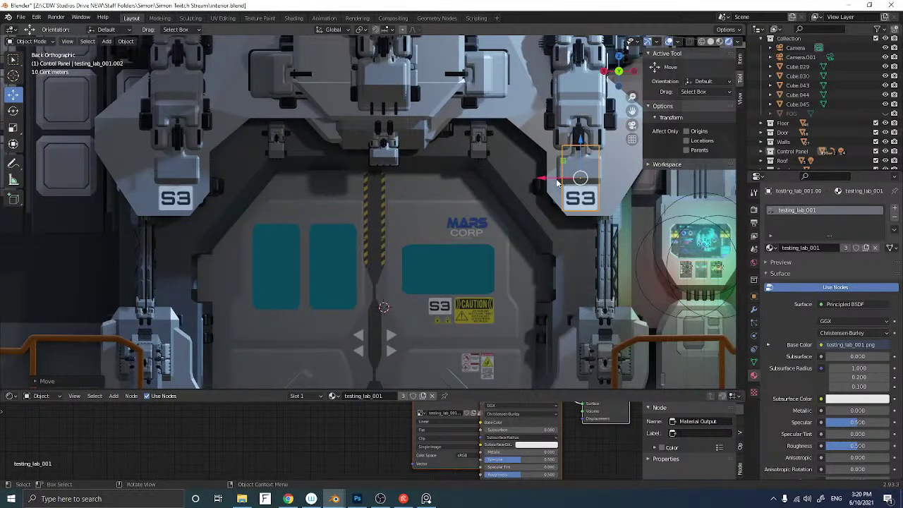
left_click_drag(556, 182, 559, 178)
Examine the S3 decals on both upper frame arms within the whole set from the back, selecting the left one
scroll(404, 217, "down", 7)
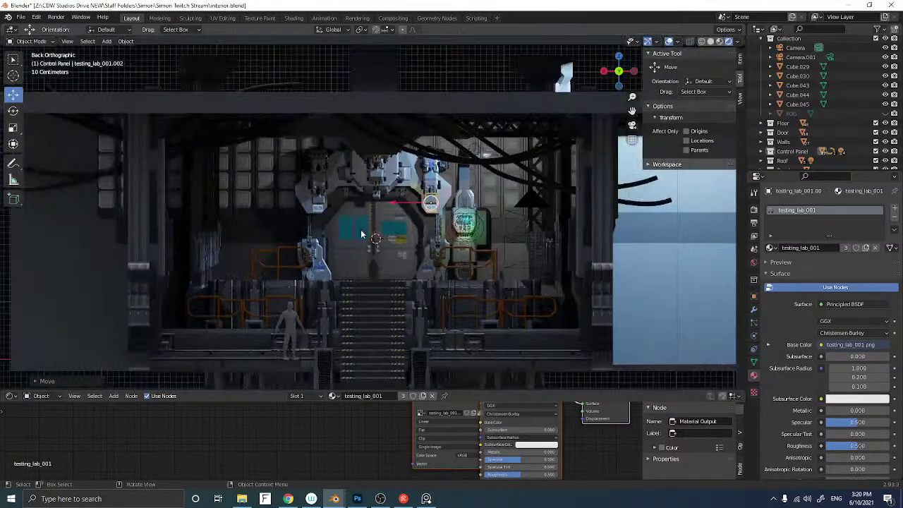
middle_click_drag(362, 233, 463, 235, "shift")
middle_click_drag(318, 237, 420, 235, "shift")
middle_click_drag(355, 236, 423, 236, "shift")
scroll(436, 235, "down", 2)
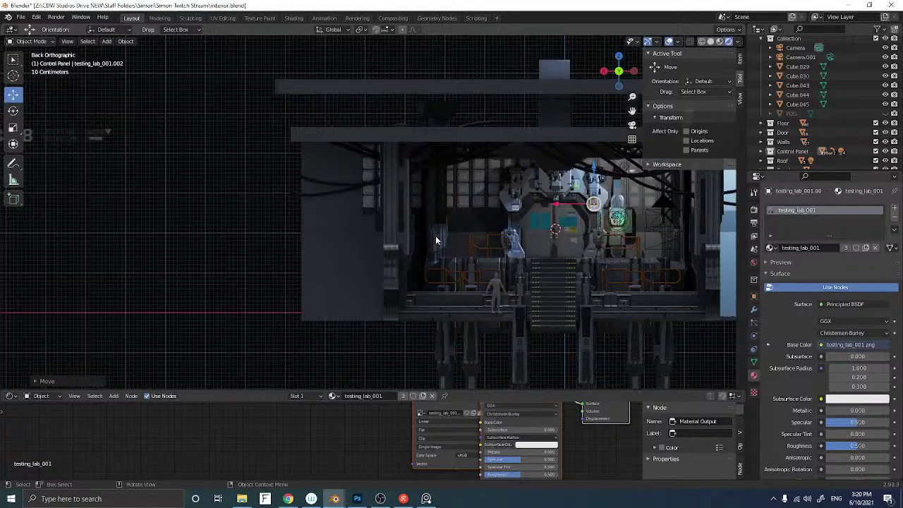
scroll(435, 235, "up", 4)
scroll(493, 224, "down", 5)
scroll(395, 226, "up", 3)
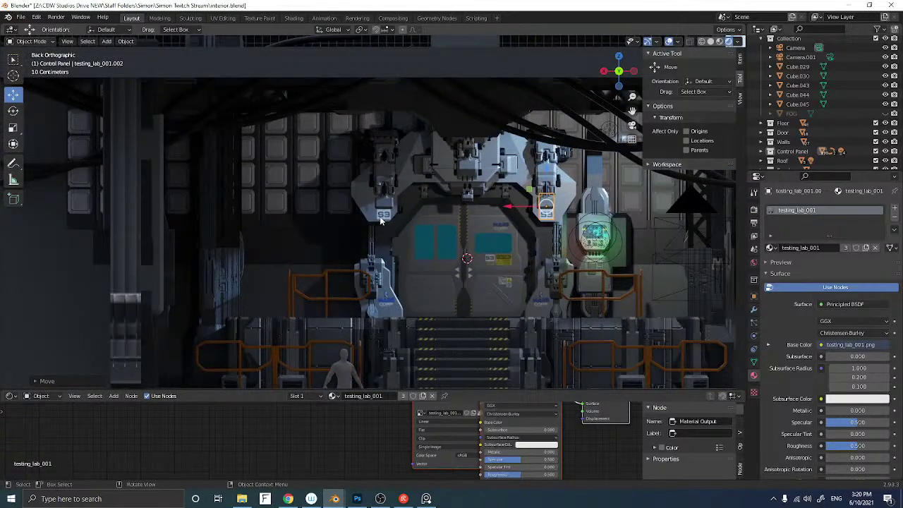
left_click(381, 220)
left_click(383, 212)
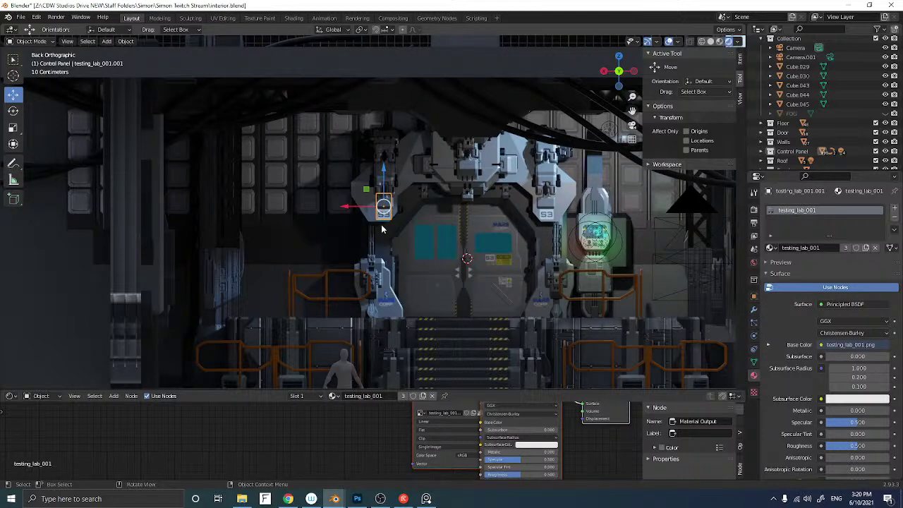
Bring the testing_lab_002 Cryogenic Testing Lab sign from the decal row outside to the left side of the airlock
scroll(381, 230, "down", 5)
middle_click_drag(253, 211, 404, 225, "shift")
middle_click_drag(292, 218, 431, 232, "shift")
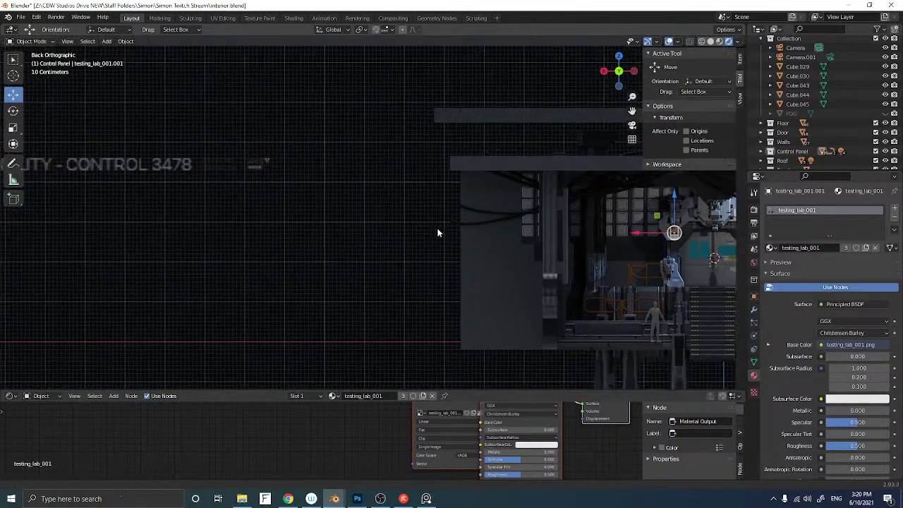
left_click(217, 171)
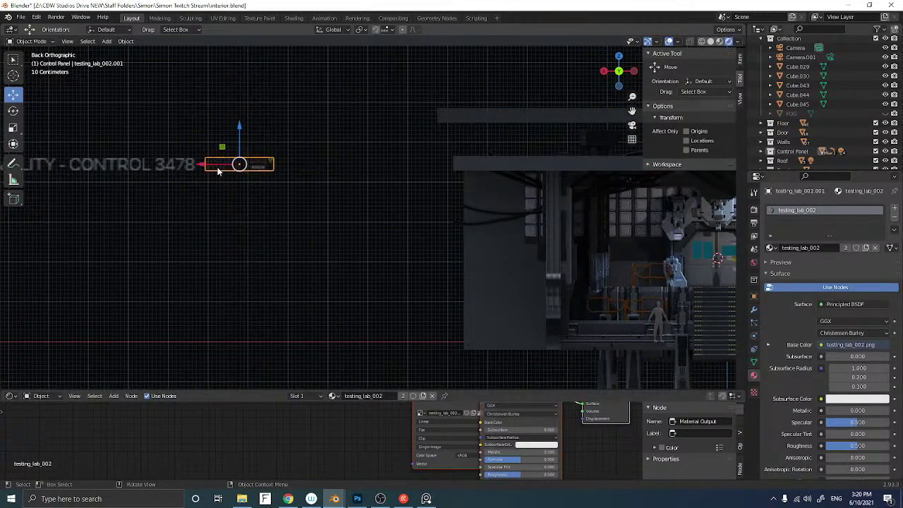
left_click_drag(217, 157, 644, 256)
Scale down the Cryogenic Testing Lab sign and move it onto the left door panel
middle_click_drag(610, 257, 277, 197, "shift")
scroll(452, 256, "up", 5)
key("s")
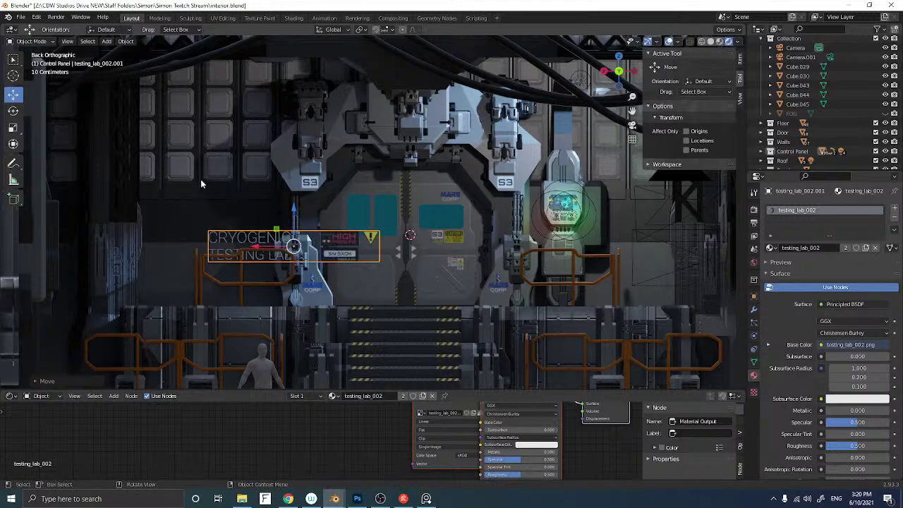
left_click(275, 204)
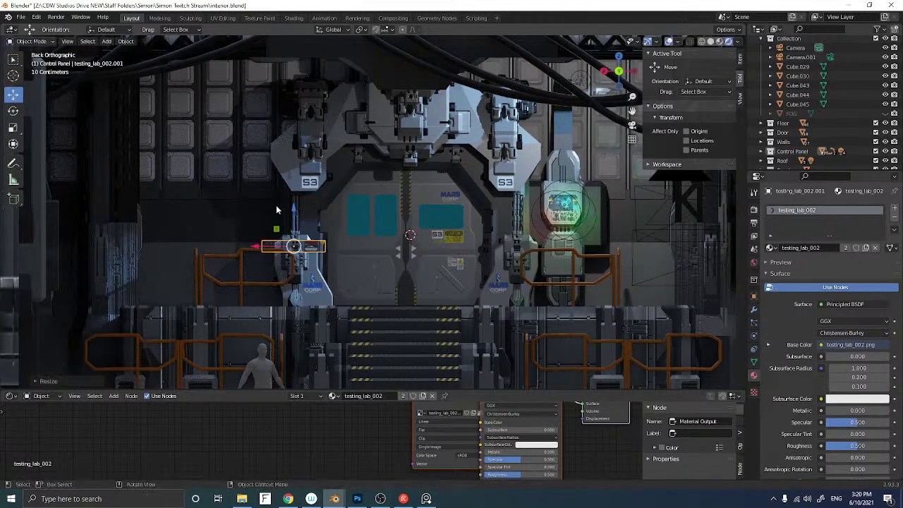
key("g")
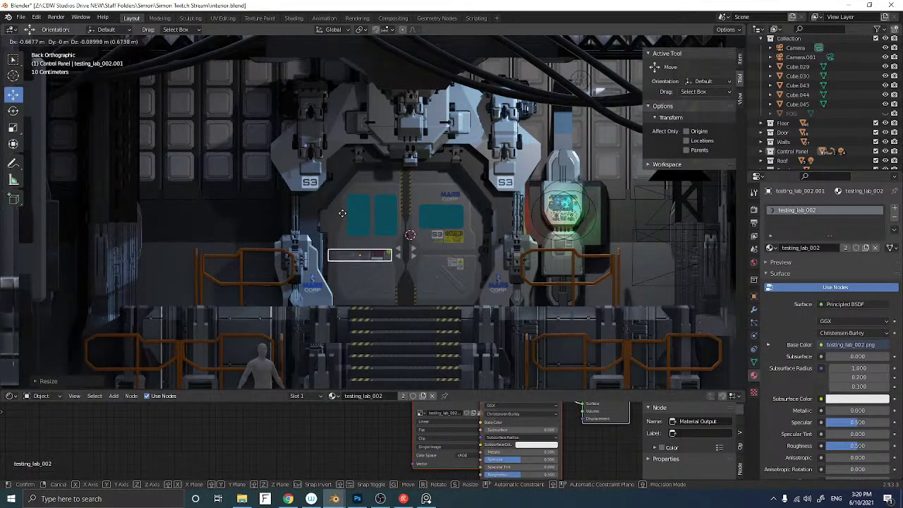
left_click(347, 202)
Shrink the Cryogenic Testing Lab sign further and position it directly beneath the left door panel's two windows
scroll(347, 204, "up", 2)
scroll(352, 223, "up", 2)
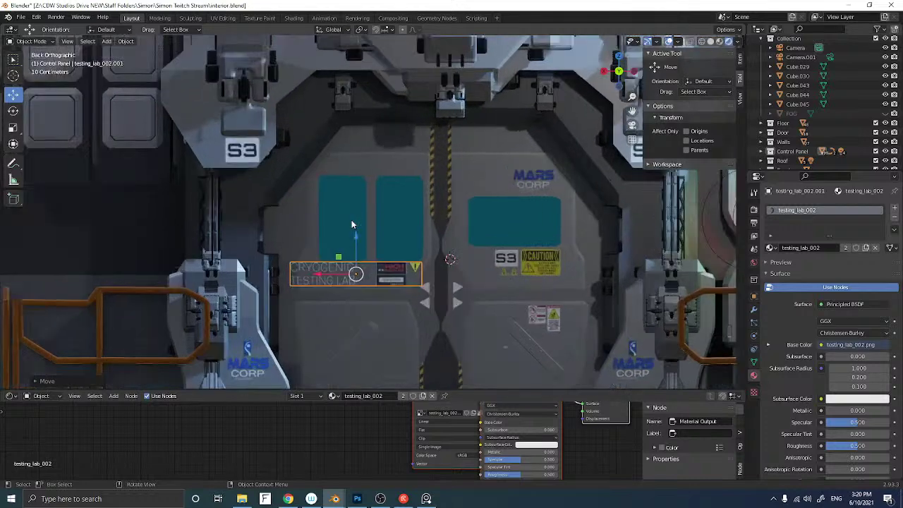
key("s")
left_click(310, 215)
key("g")
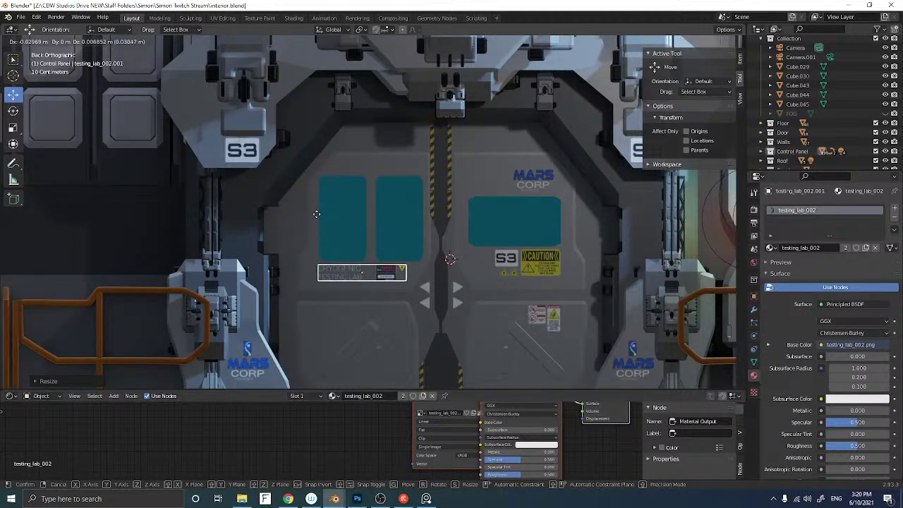
left_click(317, 214)
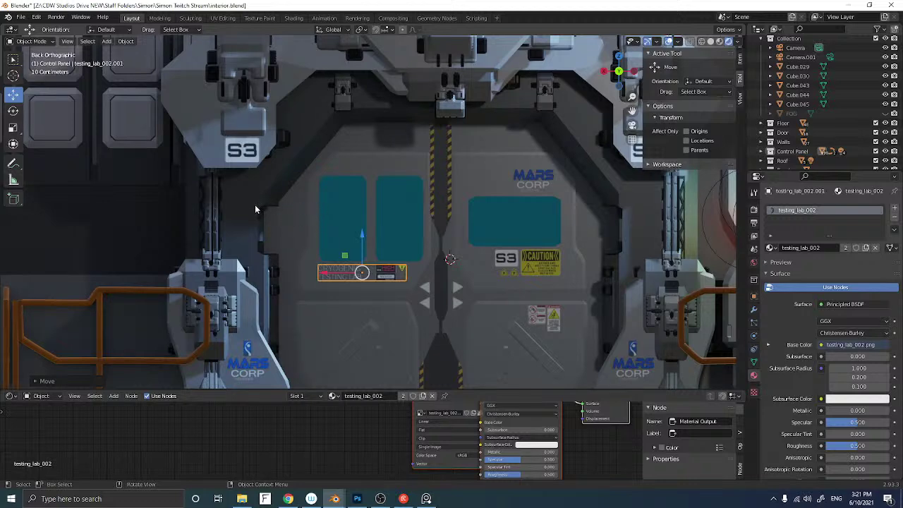
Bring the small_text_001 "AIRLOCK FACILITY - CONTROL 3478" decal from outside the set to the airlock door
scroll(262, 218, "down", 6)
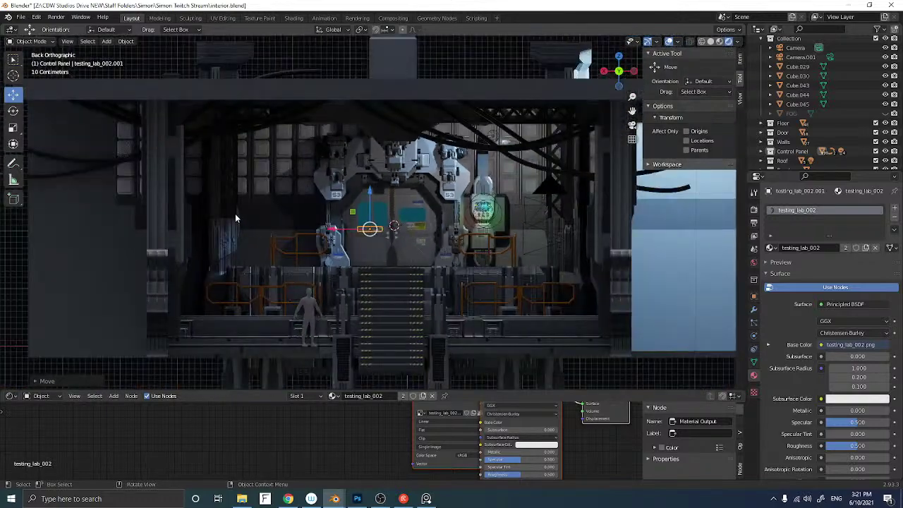
middle_click_drag(236, 214, 429, 221, "shift")
scroll(423, 222, "up", 8)
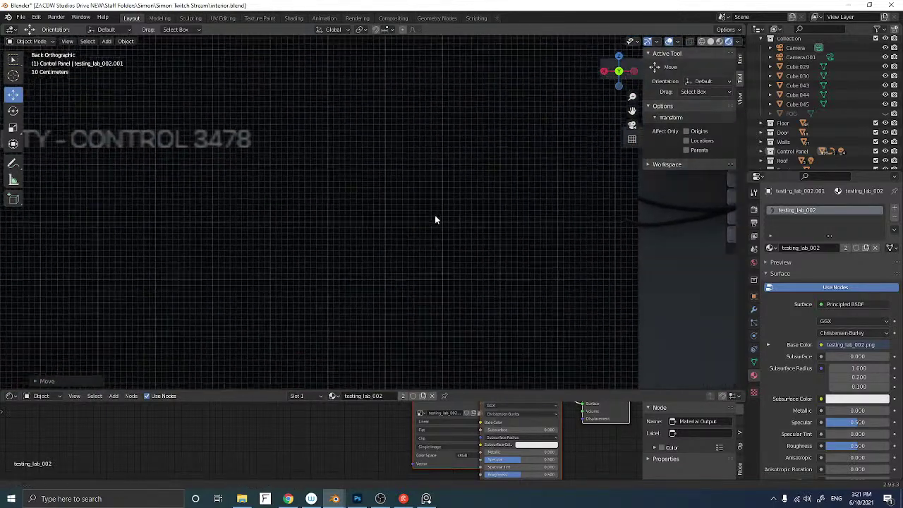
middle_click_drag(295, 193, 426, 212, "shift")
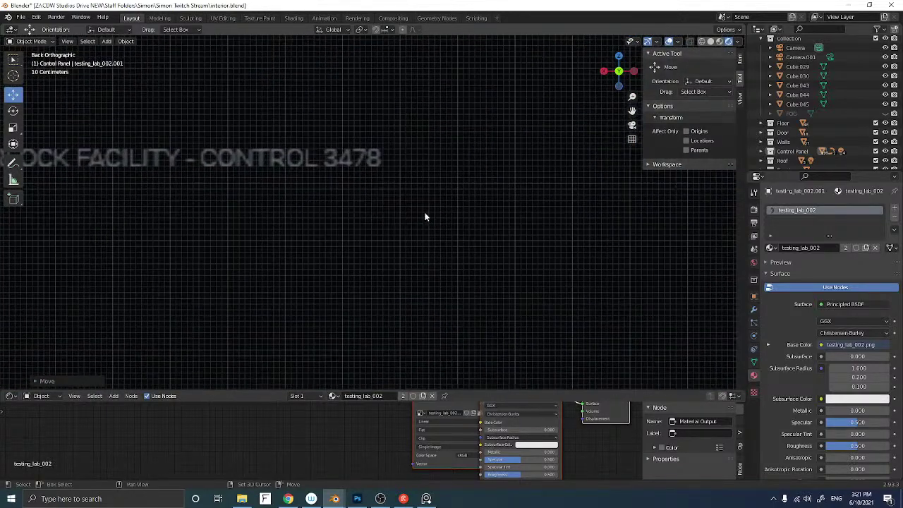
left_click(280, 165)
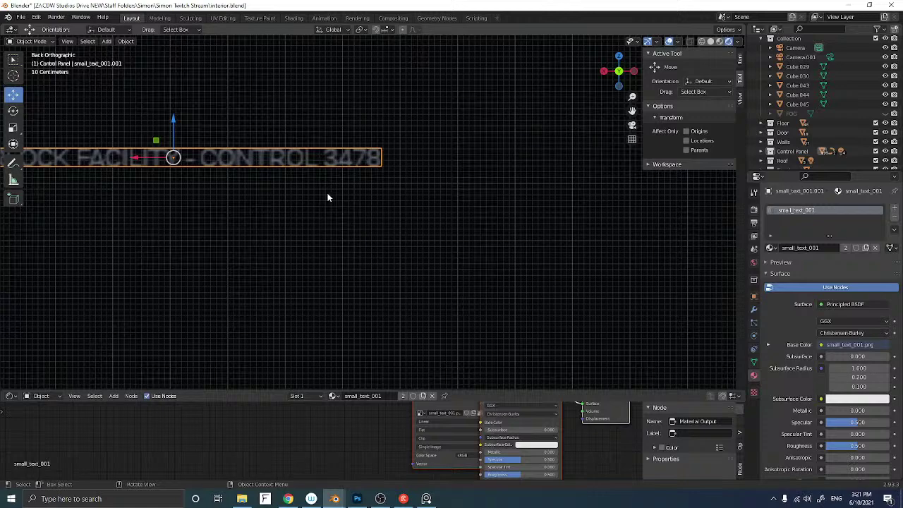
left_click_drag(152, 158, 422, 187)
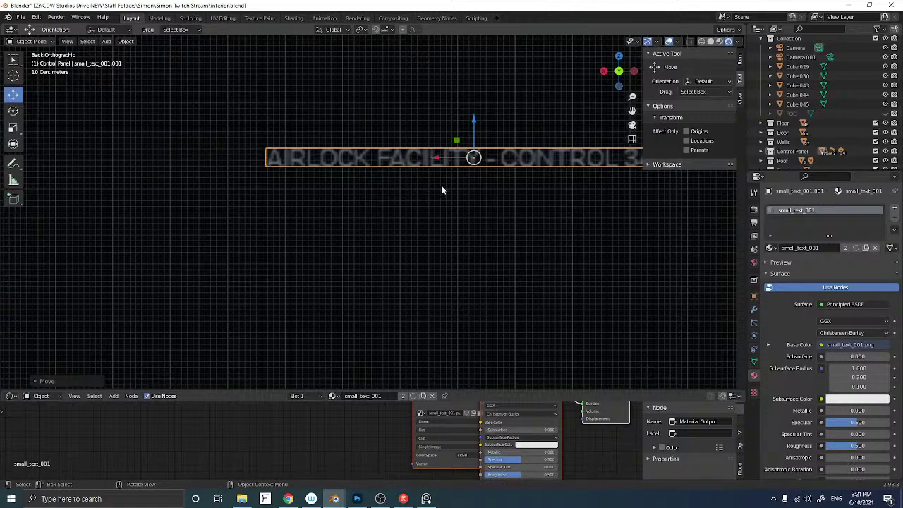
scroll(440, 189, "down", 6)
left_click_drag(258, 180, 481, 233)
Scale the "AIRLOCK FACILITY - CONTROL 3478" text decal down to roughly the width of one door panel
key("s")
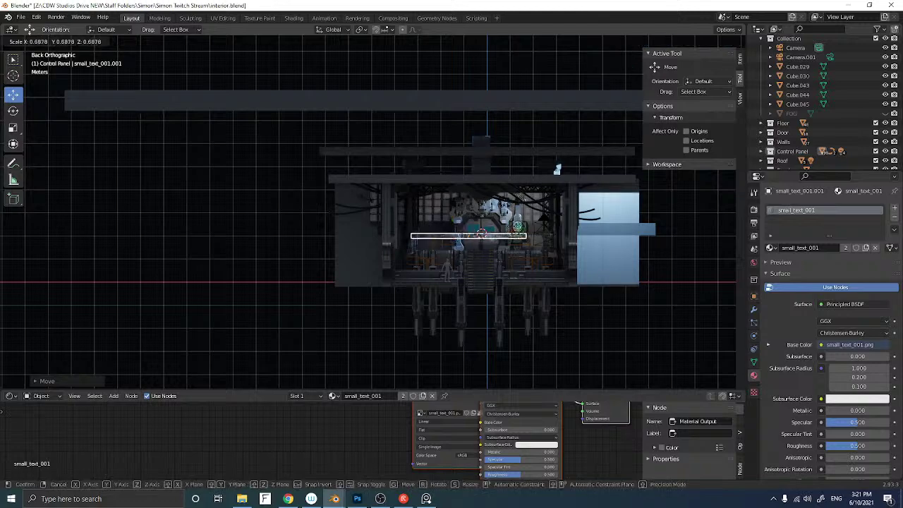
left_click(444, 223)
scroll(444, 223, "up", 1)
scroll(444, 223, "up", 4)
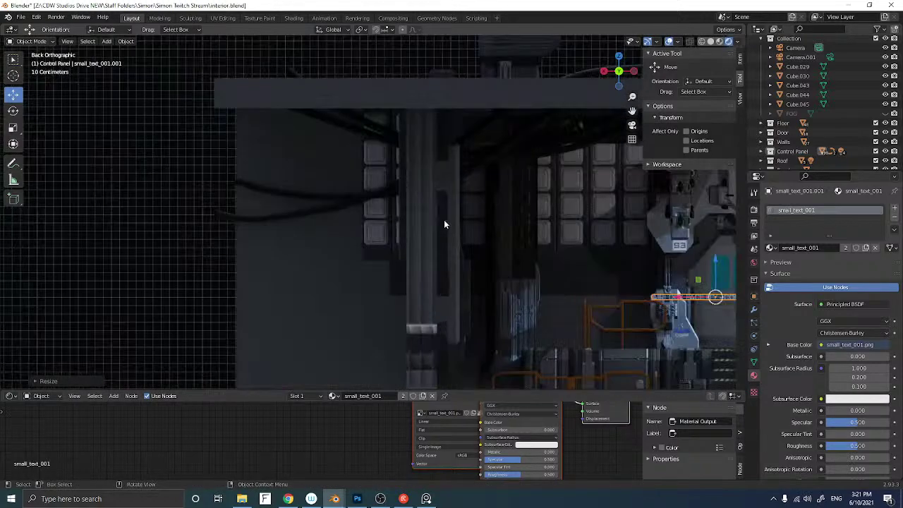
scroll(251, 187, "down", 5)
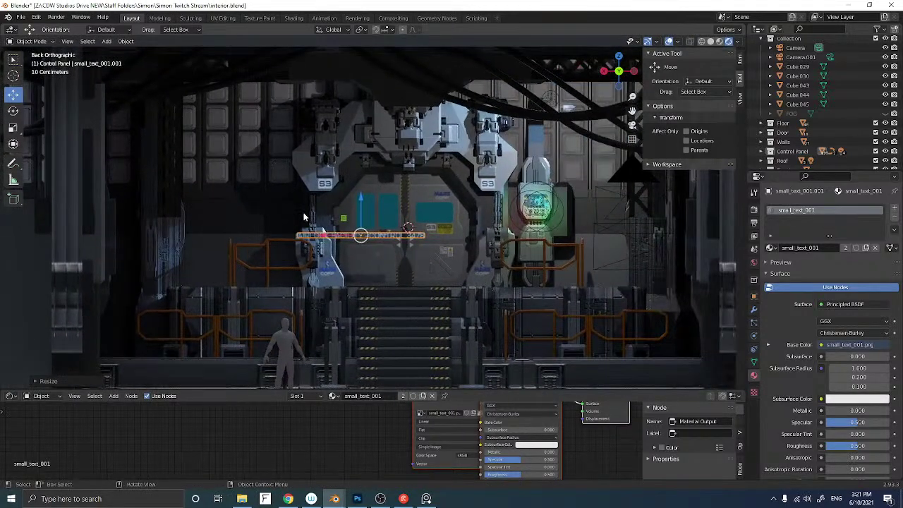
key("s")
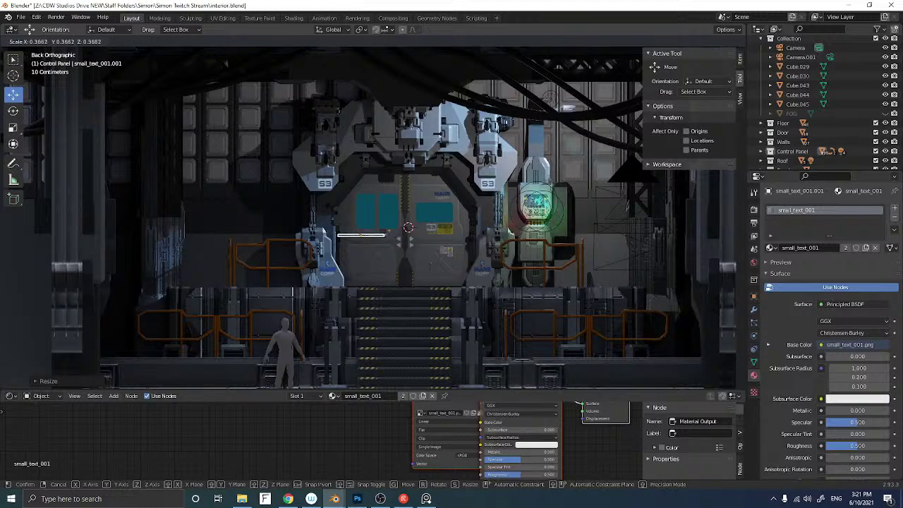
left_click(340, 214)
Select the Cryogenic Testing Lab sign and push it back along the Y axis toward the left door panel's face
middle_click_drag(339, 210, 314, 229)
left_click(257, 252)
middle_click_drag(256, 252, 134, 309)
left_click_drag(134, 309, 217, 281)
scroll(236, 282, "up", 2)
middle_click_drag(235, 282, 291, 239, "shift")
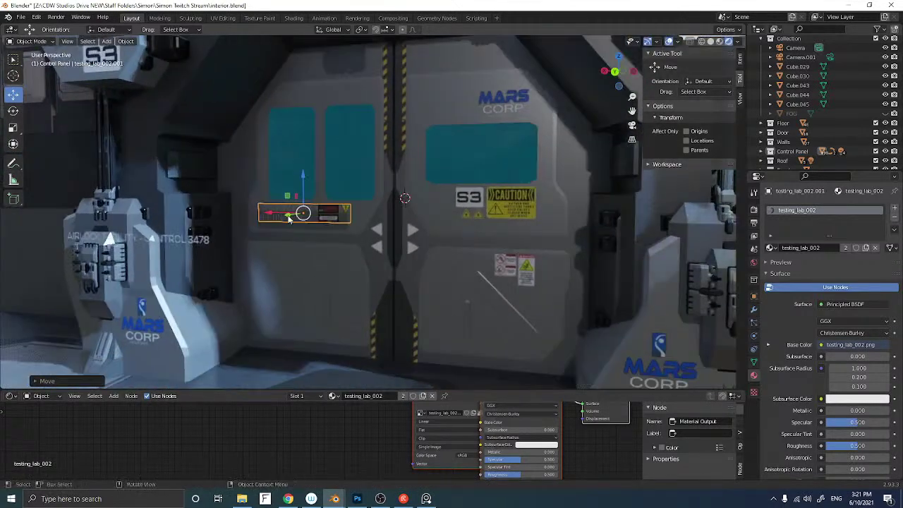
Push the Cryogenic Testing Lab sign flush against the left door panel and check its fit up close
left_click_drag(288, 220, 298, 219)
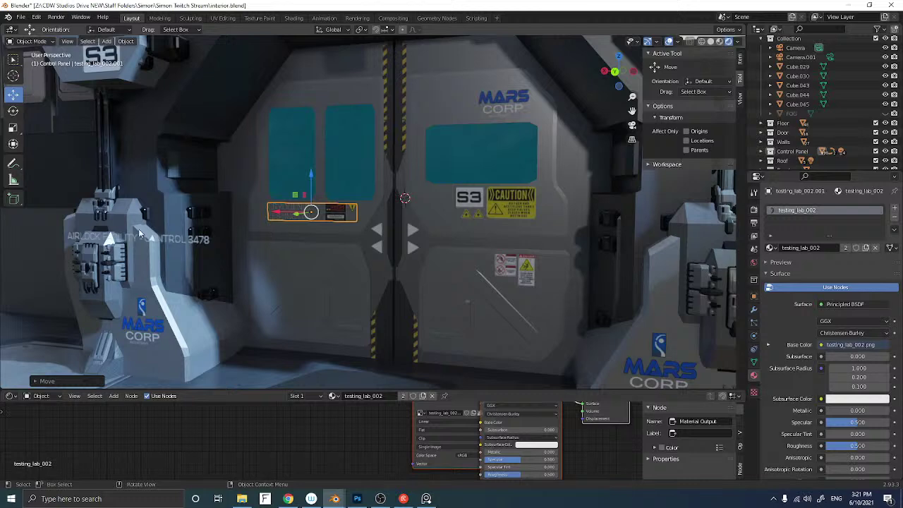
left_click(170, 241)
key("KP_Decimal")
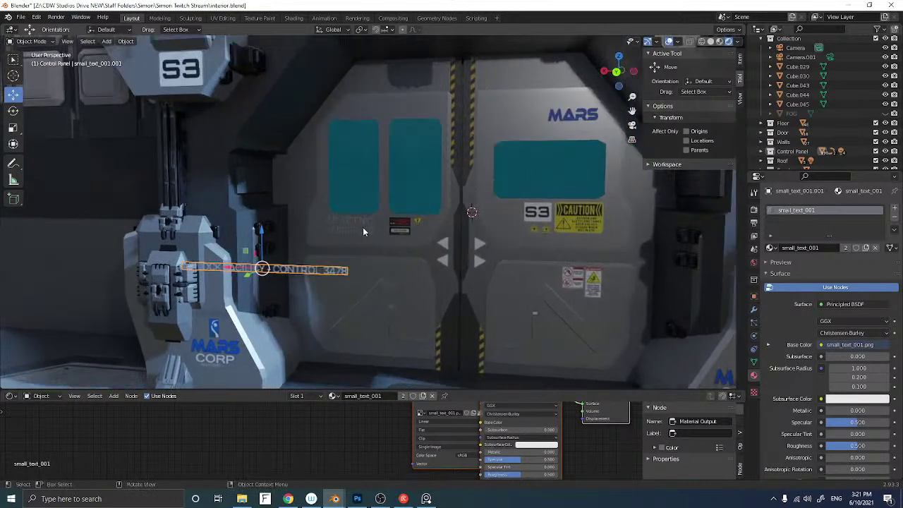
left_click(365, 229)
key("KP_Decimal")
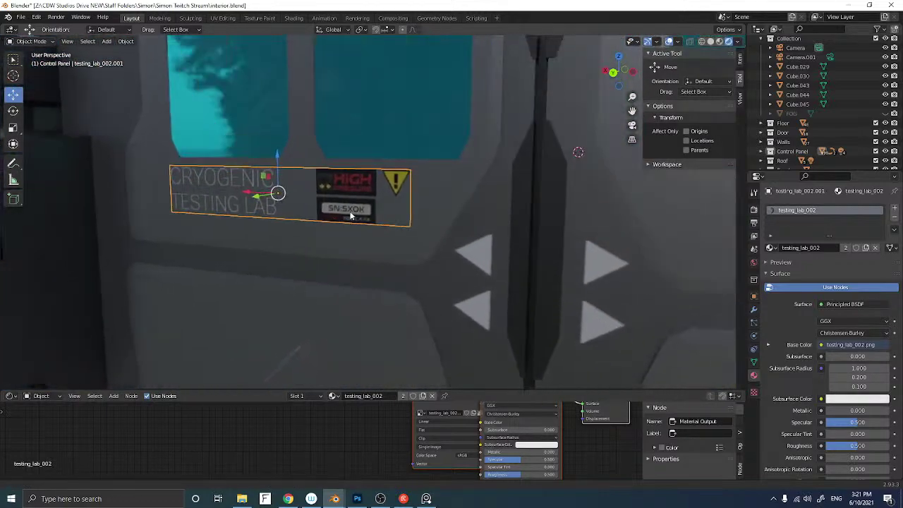
scroll(257, 213, "down", 8)
mouse_move(257, 213)
middle_mouse_down()
mouse_move(282, 236)
mouse_move(259, 228)
middle_mouse_up()
Scale the "AIRLOCK FACILITY - CONTROL 3478" text decal to about 0.62 and place it along the upper edge of the left door's lower panel
left_click(282, 236)
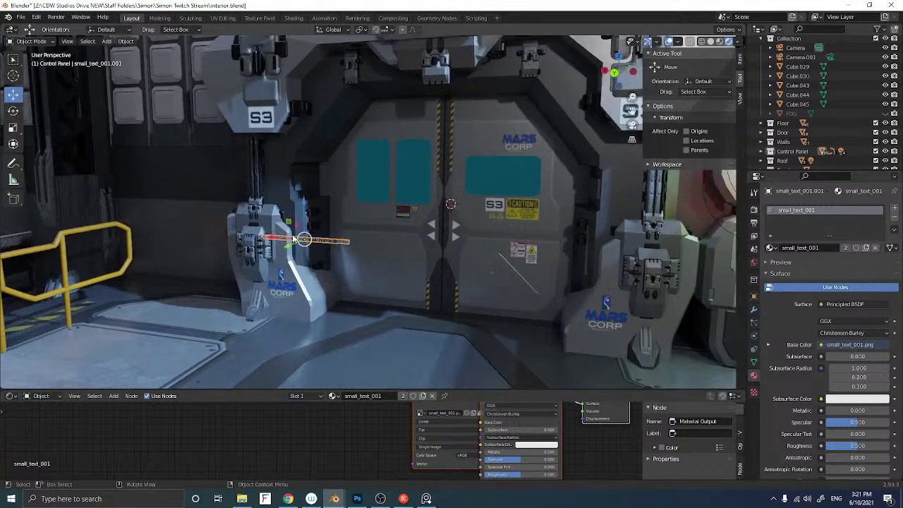
middle_click_drag(305, 209, 321, 203)
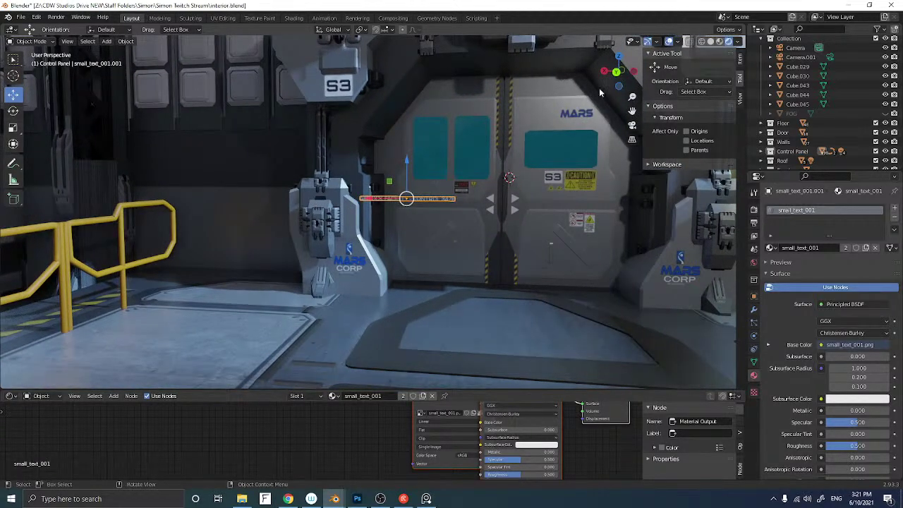
left_click(618, 74)
scroll(494, 129, "up", 3)
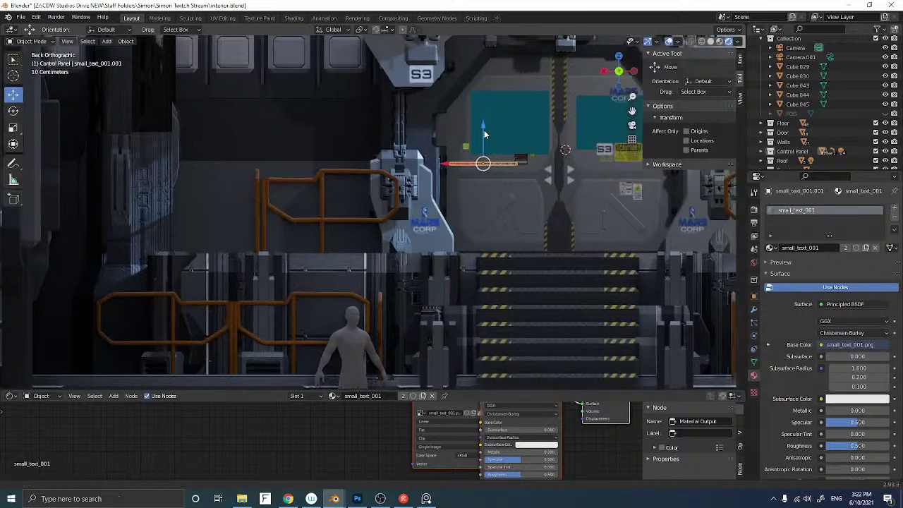
middle_click_drag(489, 127, 347, 189, "shift")
key("s")
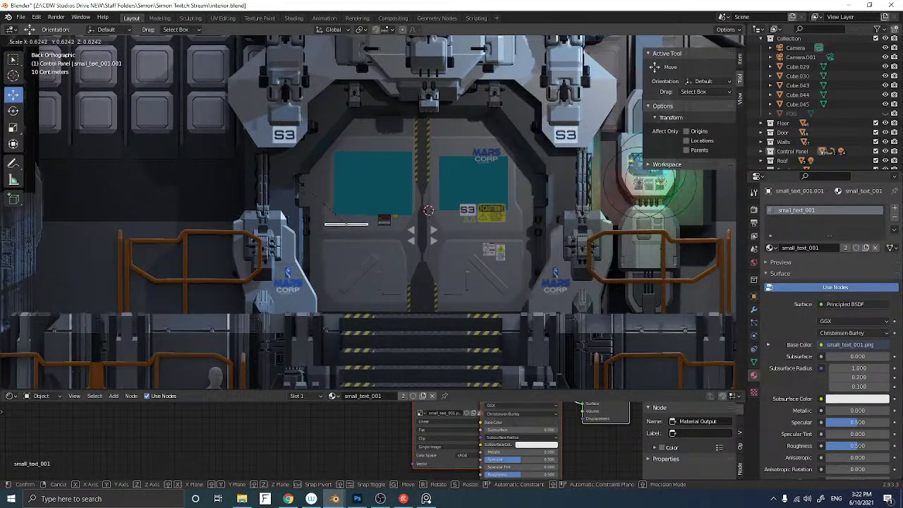
left_click(301, 180)
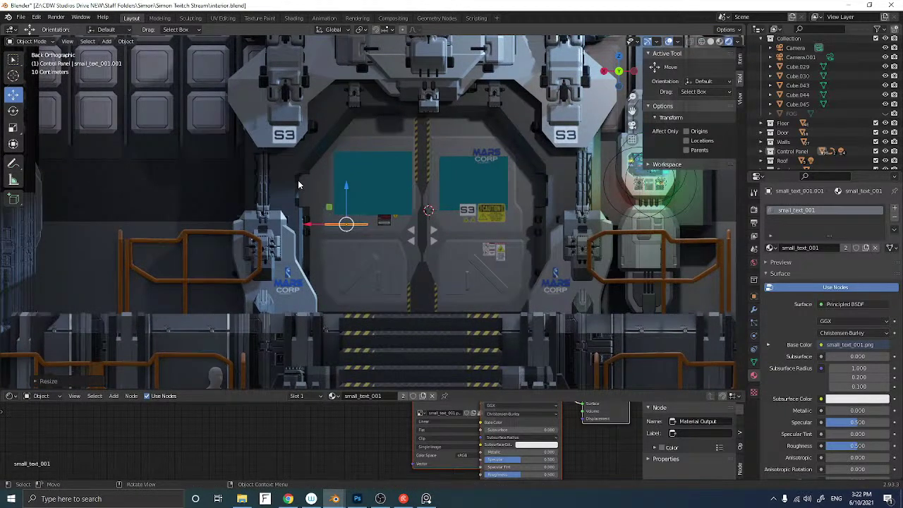
key("g")
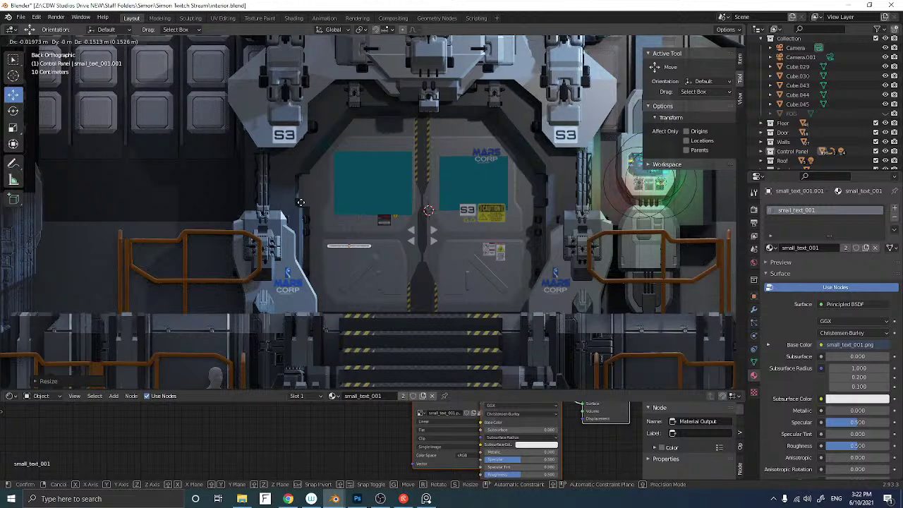
left_click(301, 203)
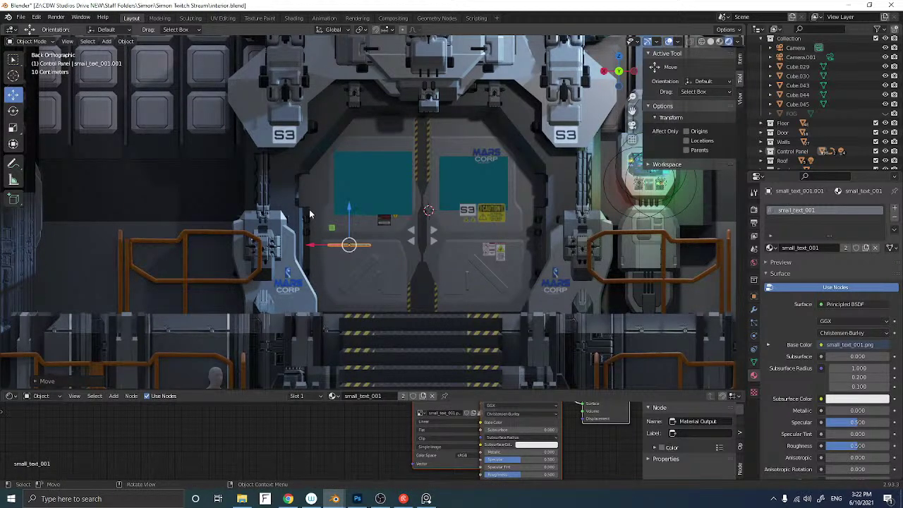
key("shift+d")
right_click(312, 225)
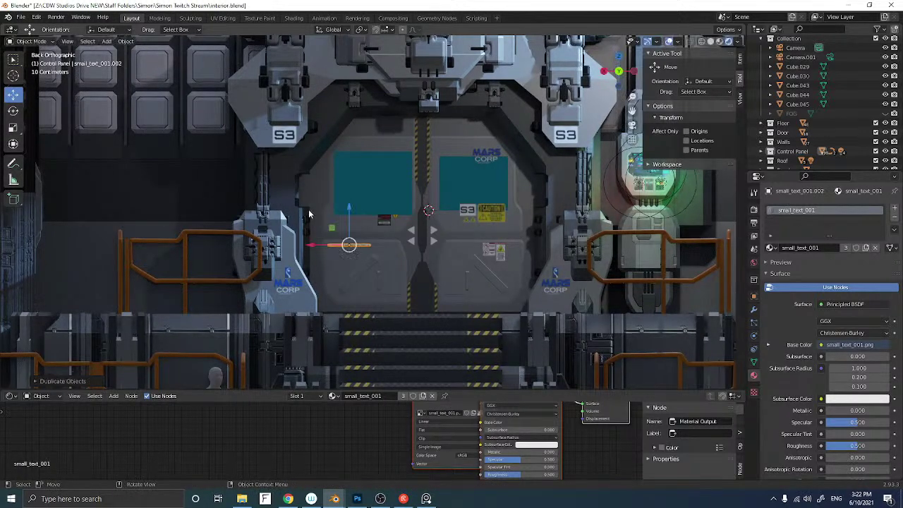
left_click_drag(316, 246, 444, 249)
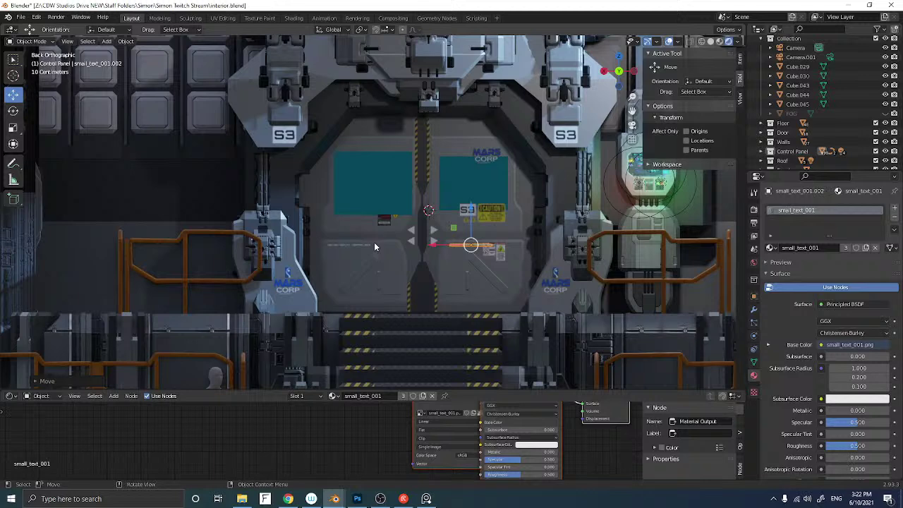
key("Delete")
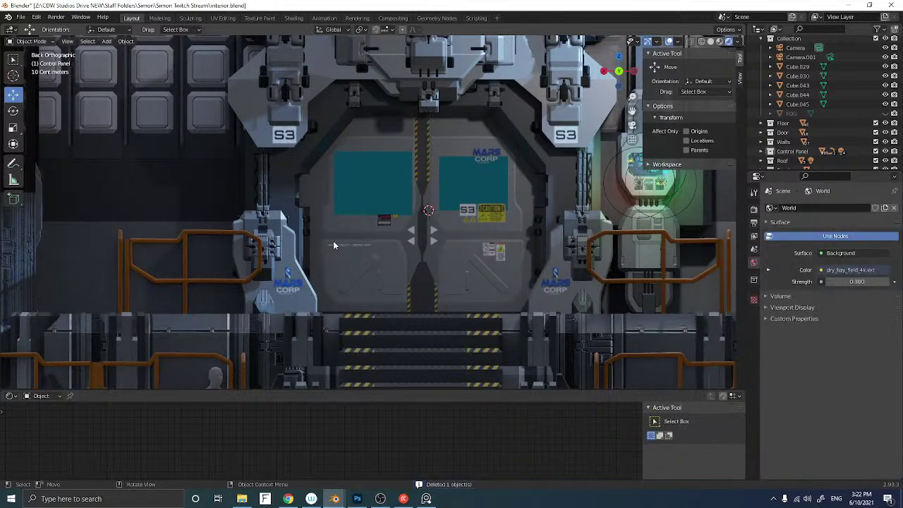
Shrink the airlock text decal slightly more and nudge it into the outer upper corner of the left door's lower panel
left_click(348, 244)
key("s")
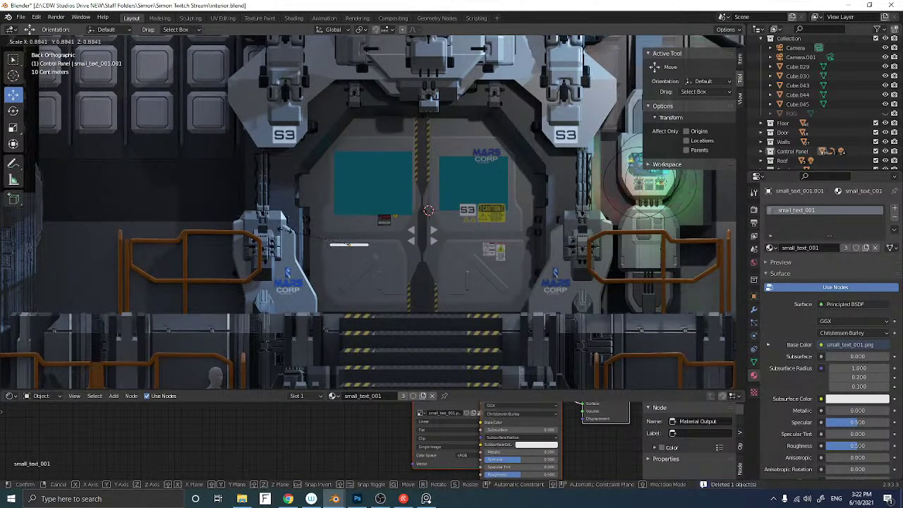
left_click(299, 236)
key("g")
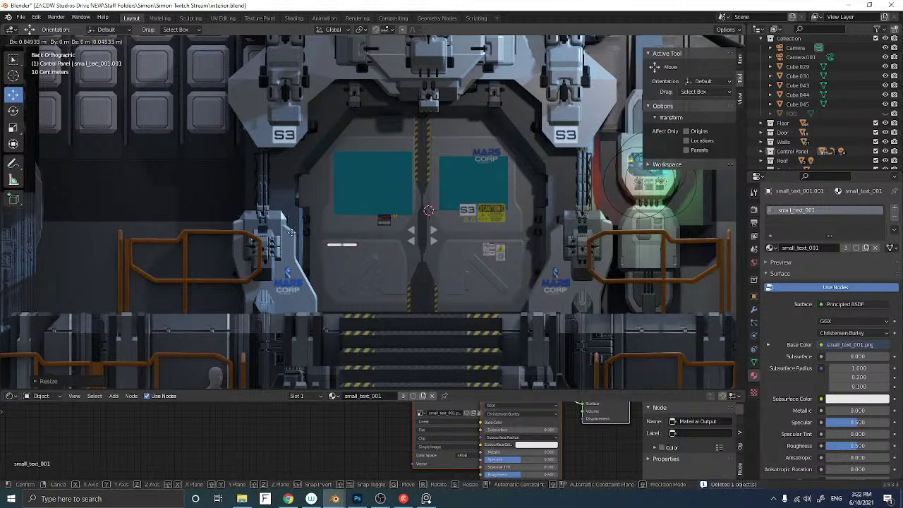
left_click(291, 236)
Duplicate the airlock text decal along the X axis onto the right door's lower panel
key("shift+d")
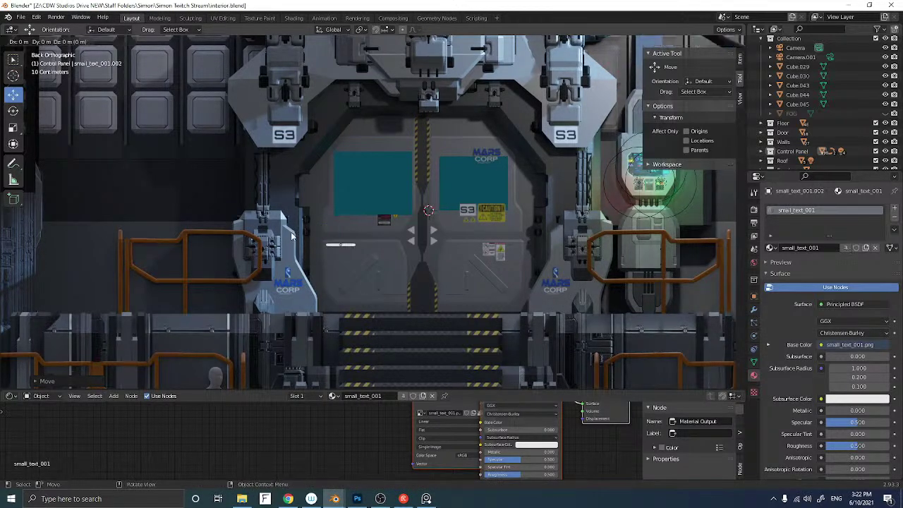
key("x")
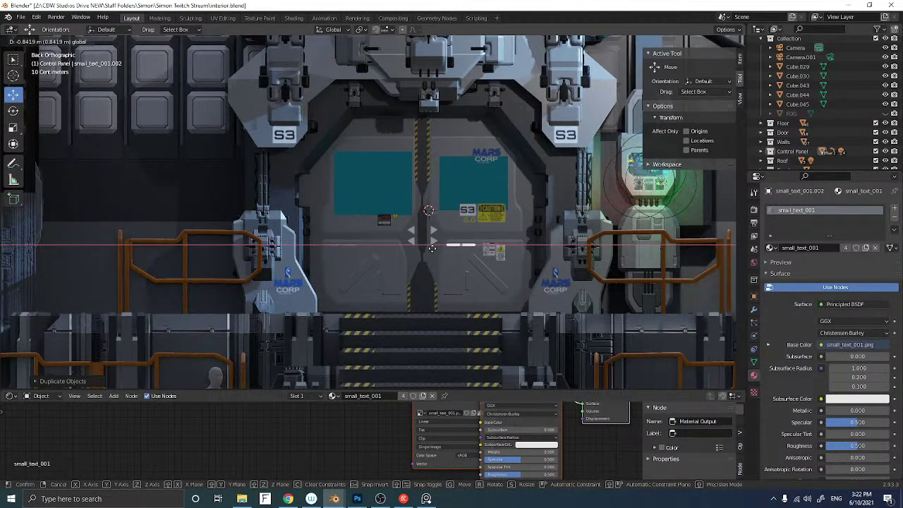
left_click(432, 253)
middle_click_drag(433, 252, 418, 256)
scroll(427, 254, "down", 3)
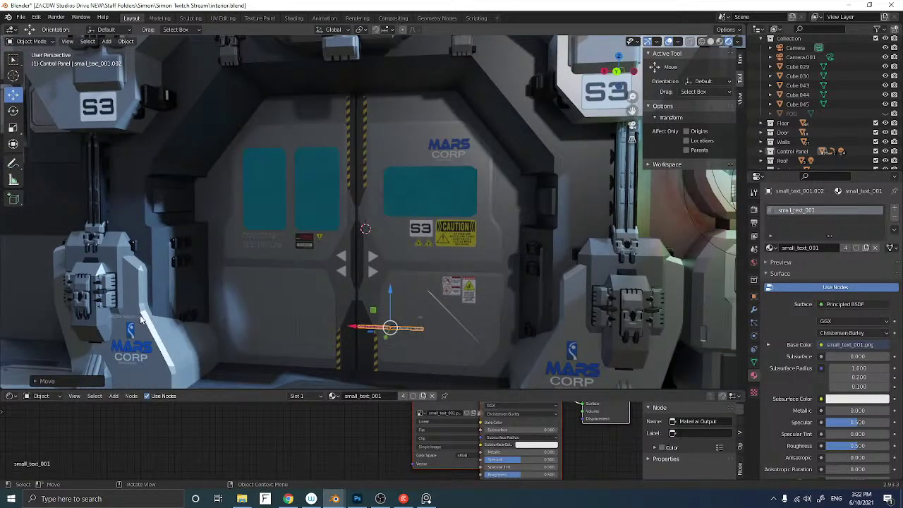
Select both airlock text decals and push them along the Y axis onto the door face
left_click(177, 326)
left_click_drag(244, 334, 329, 275)
scroll(337, 288, "up", 5)
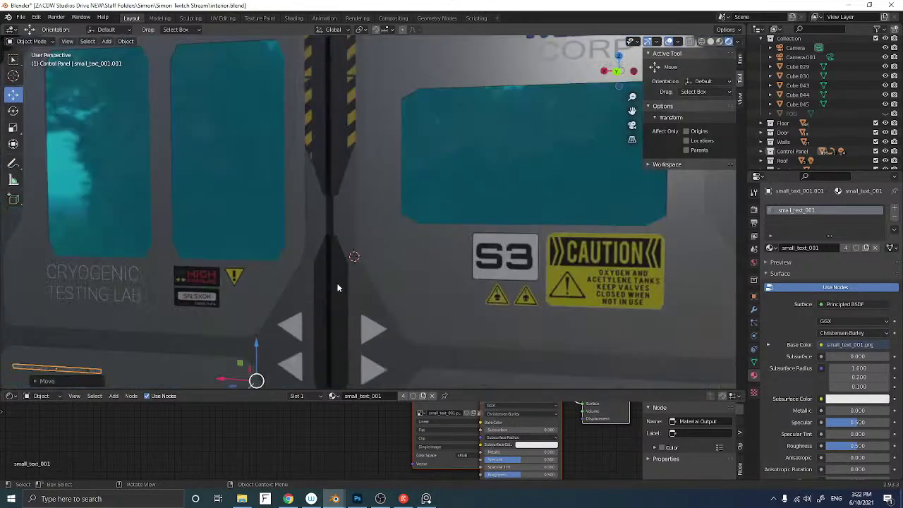
scroll(337, 288, "down", 5)
scroll(337, 288, "up", 5)
middle_click_drag(330, 291, 225, 277, "shift")
left_click_drag(226, 277, 226, 267)
scroll(226, 267, "down", 4)
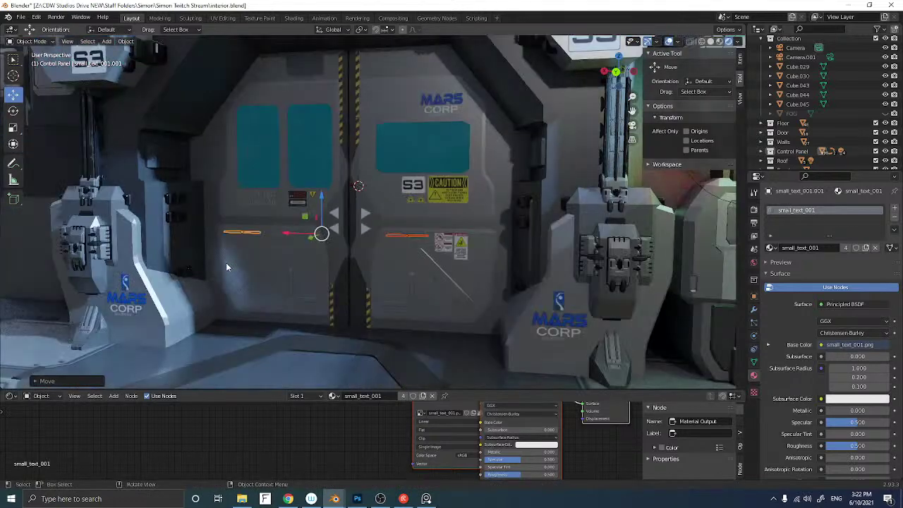
Duplicate the right door's airlock text decal and place the copy just above the right door's window
left_click(390, 237)
key("shift+d")
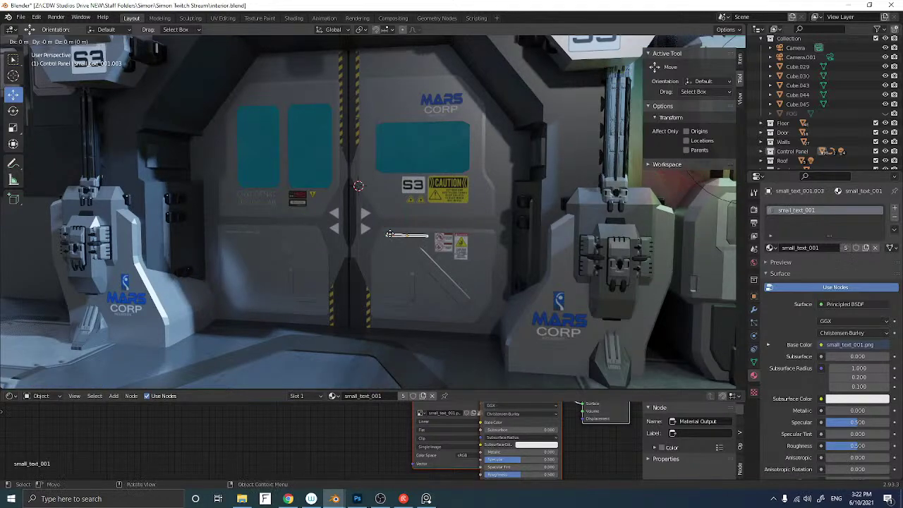
right_click(388, 241)
middle_click_drag(387, 242, 406, 241, "shift")
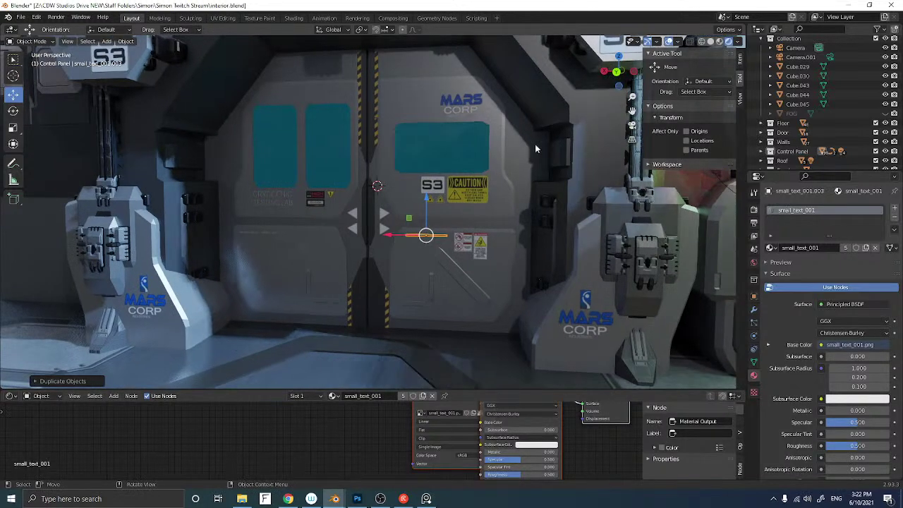
left_click(616, 73)
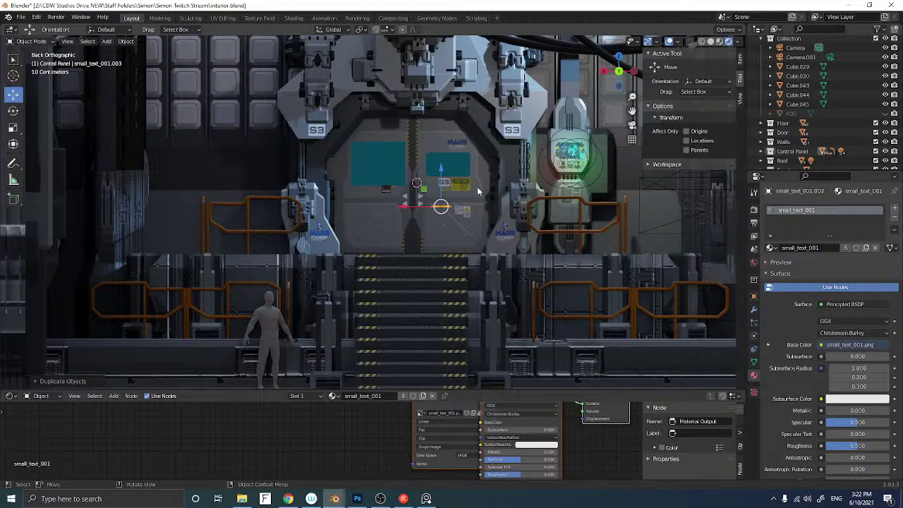
key("g")
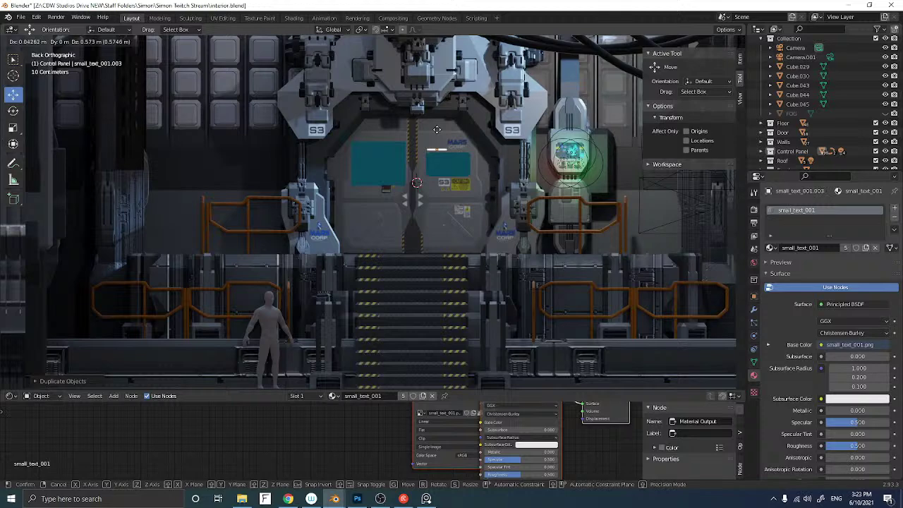
left_click(436, 129)
Shrink the right door's MARS CORP logo slightly, push it along Y to the door face and lower it slightly toward the window
scroll(439, 148, "up", 3)
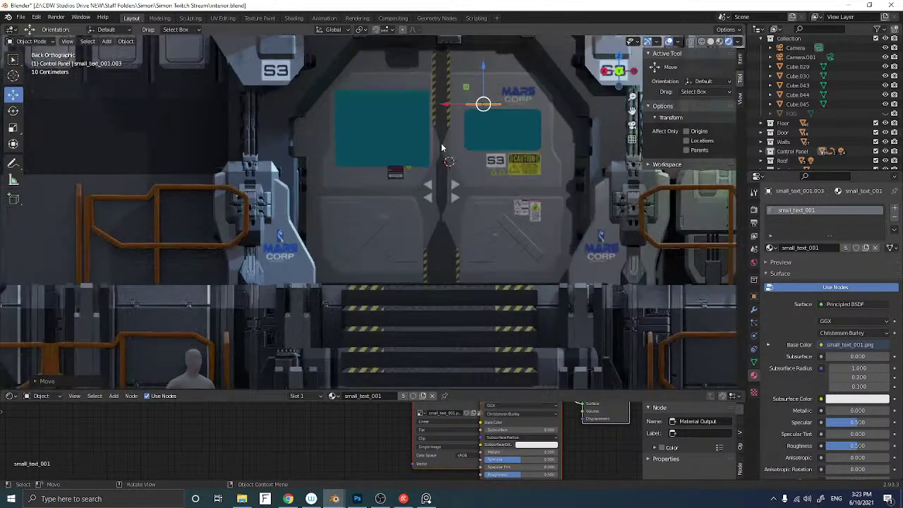
left_click(518, 102)
key("s")
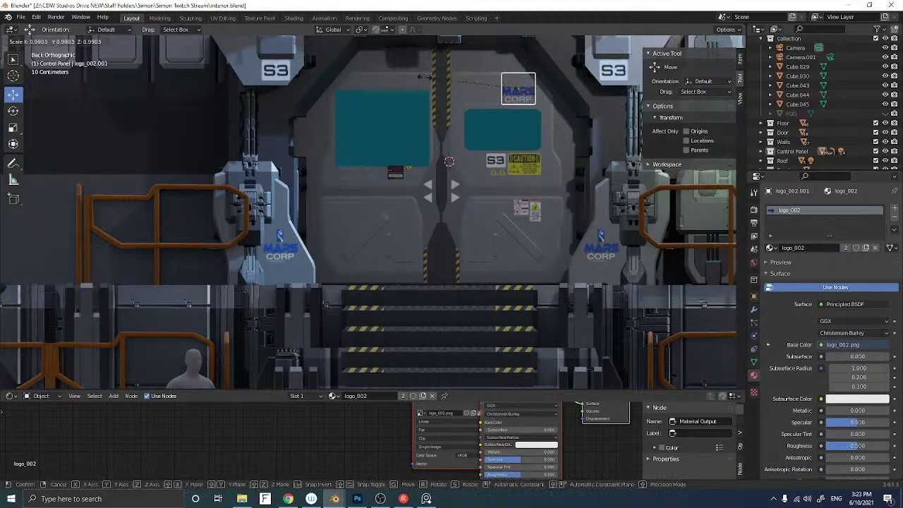
left_click(435, 80)
middle_click_drag(473, 91, 352, 129)
scroll(454, 100, "down", 3)
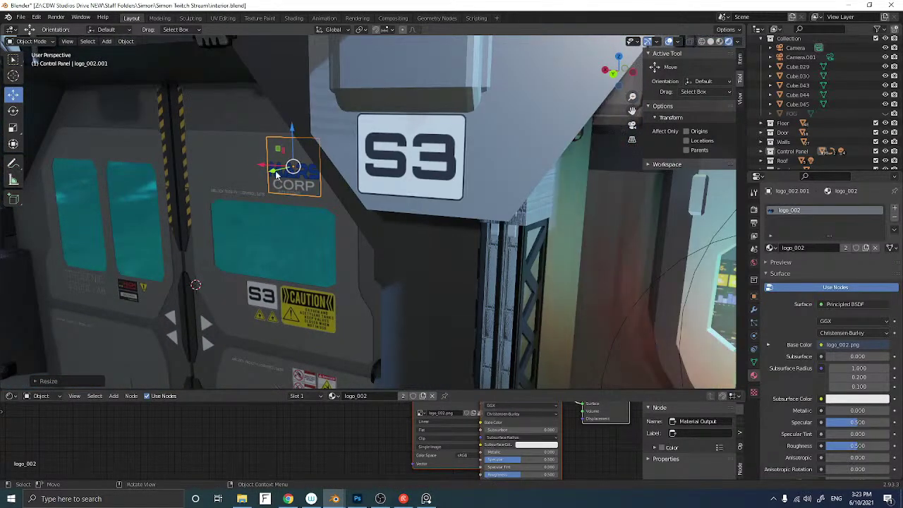
left_click_drag(274, 171, 278, 174)
scroll(293, 171, "up", 4)
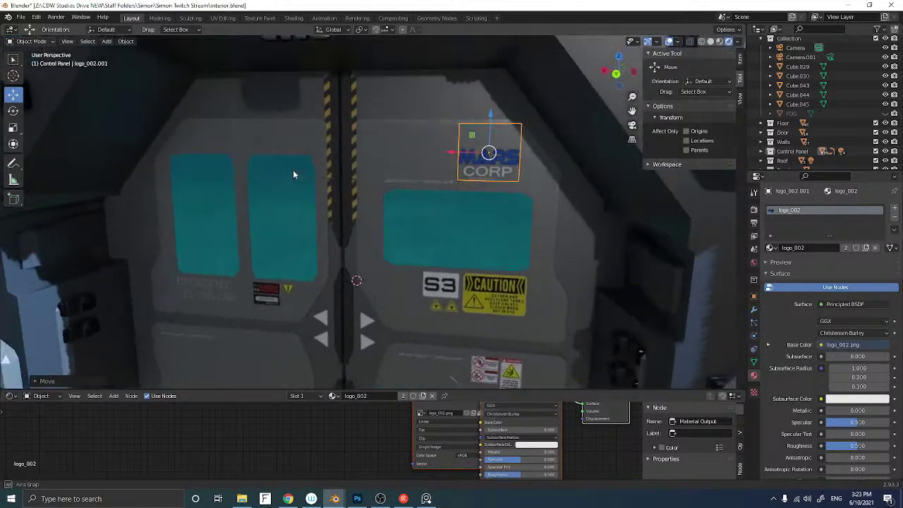
left_click_drag(495, 137, 494, 144)
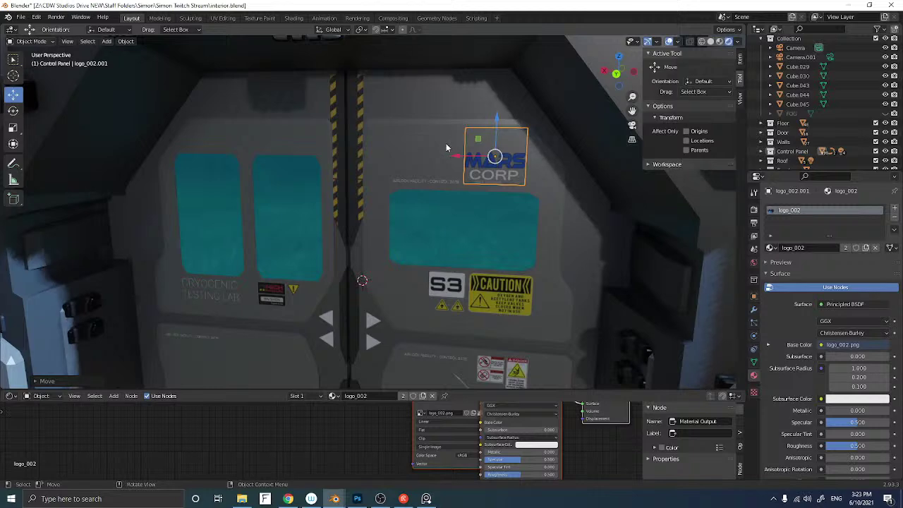
Examine the whole airlock entrance, comparing the door panels and their decals with the surrounding wall
left_click(426, 147)
scroll(426, 147, "down", 8)
middle_click_drag(426, 150, 469, 155)
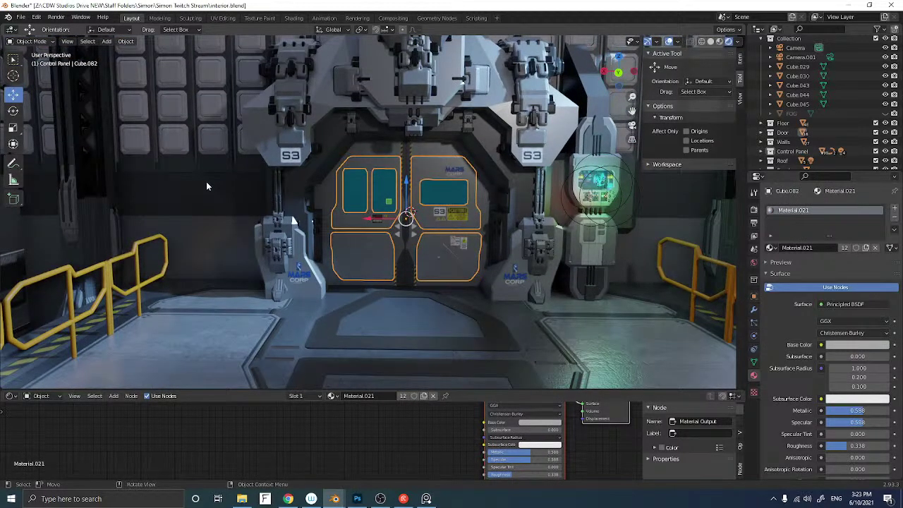
left_click(224, 185)
middle_click_drag(230, 186, 228, 184)
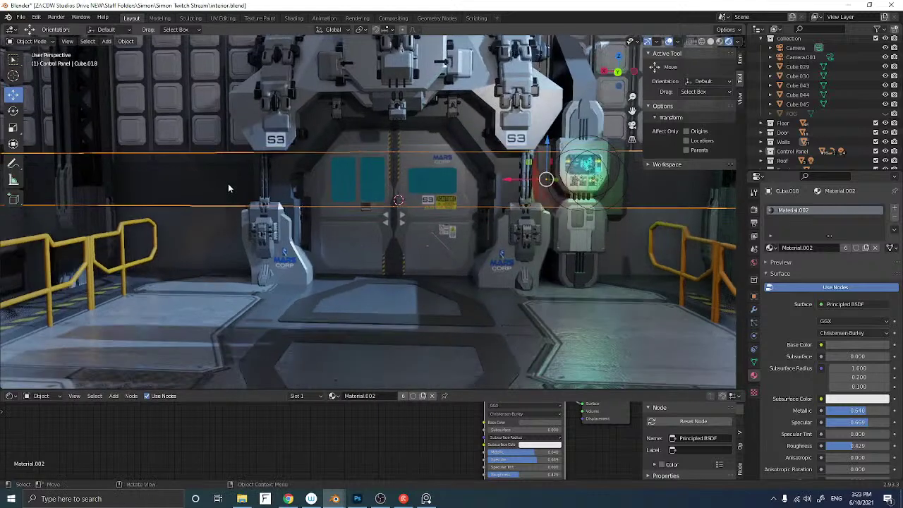
scroll(296, 190, "up", 4)
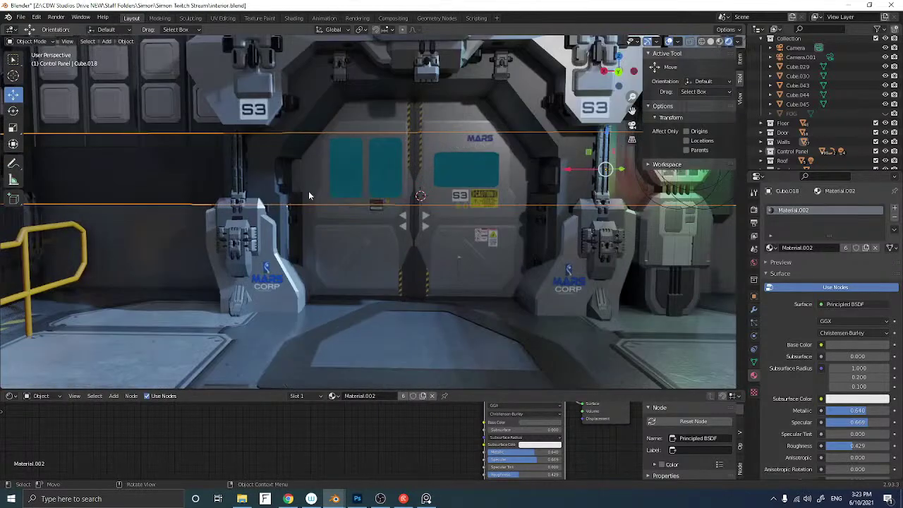
middle_click_drag(309, 195, 309, 197)
Select the door panels and darken the base color of Material.021 to an HSV value of about 0.19
left_click(434, 241)
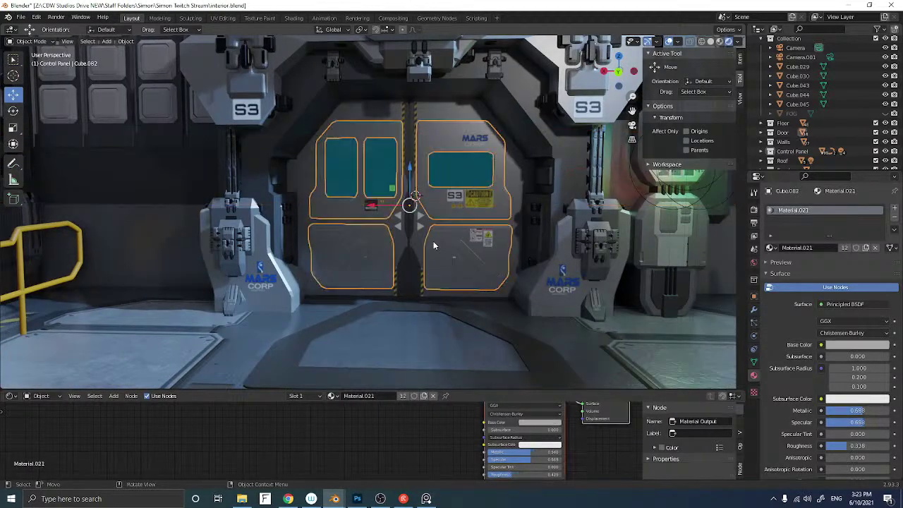
left_click(835, 345)
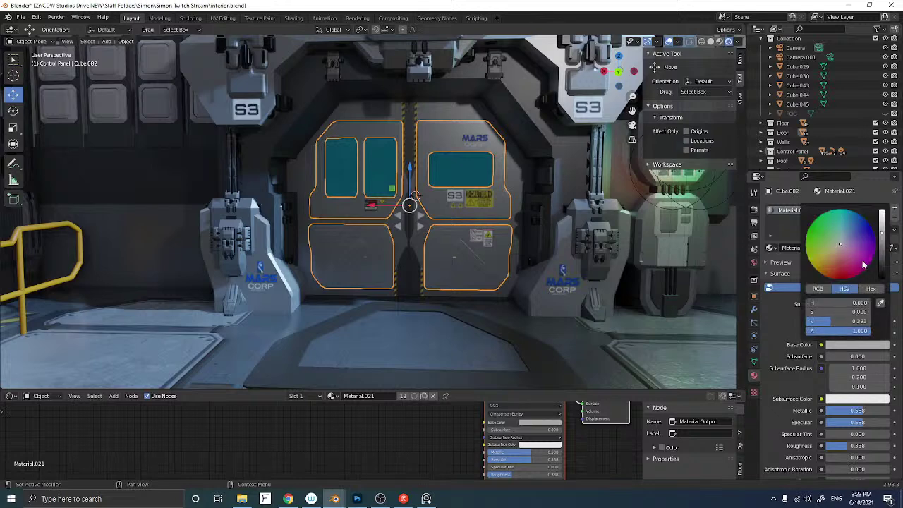
left_click_drag(884, 237, 882, 241)
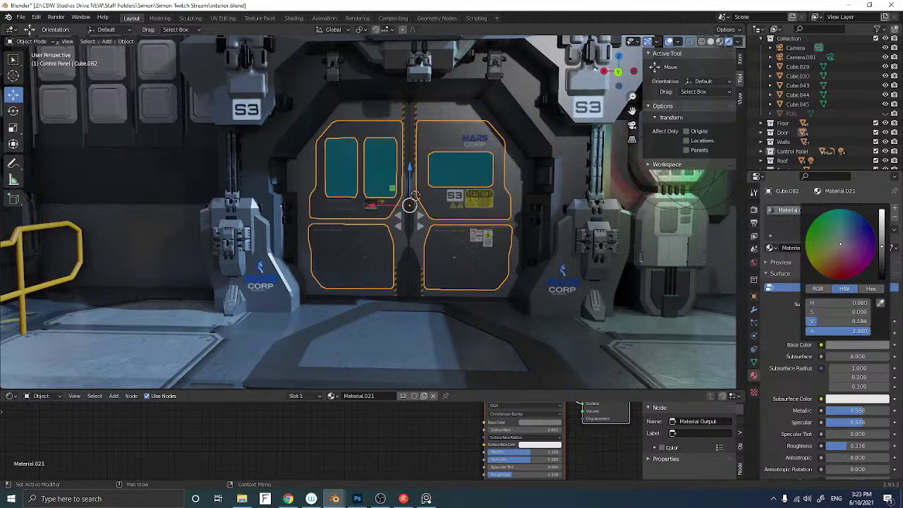
Select the blue strip decal beside the ACCESS POINT sign outside the building and move it along X toward the room
left_click(437, 99)
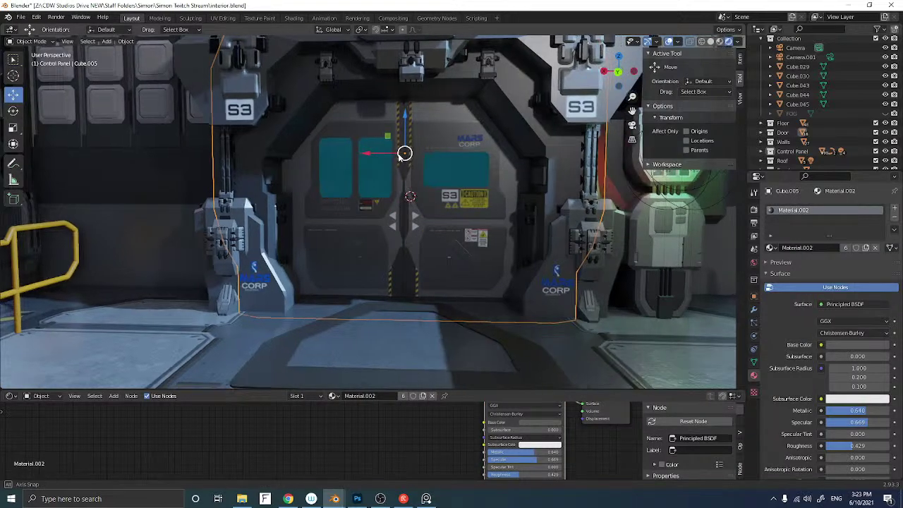
scroll(364, 157, "down", 3)
mouse_move(364, 157)
middle_mouse_down()
mouse_move(356, 158)
mouse_move(367, 158)
middle_mouse_up()
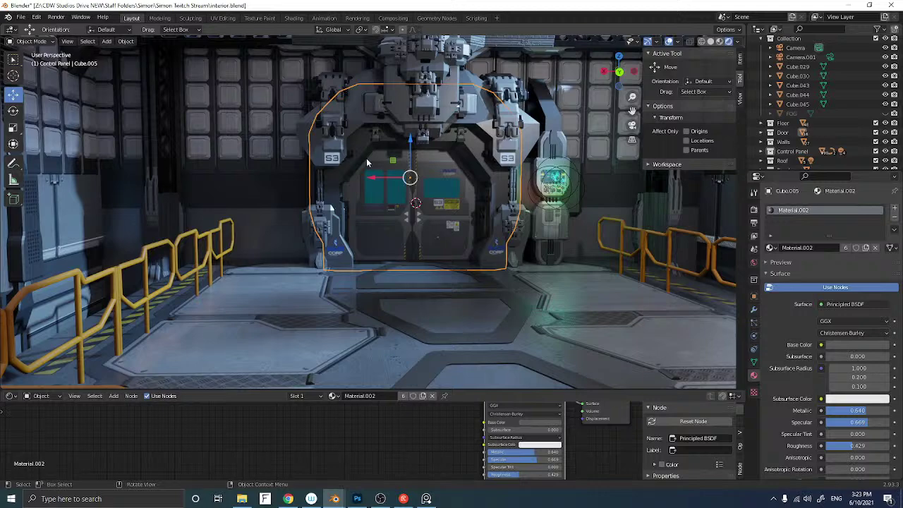
scroll(266, 203, "down", 8)
scroll(265, 203, "up", 3)
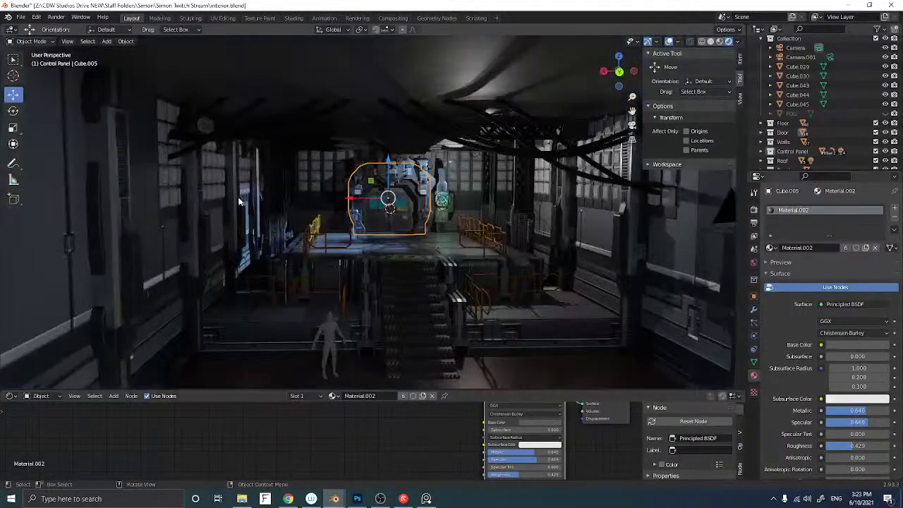
left_click(618, 71)
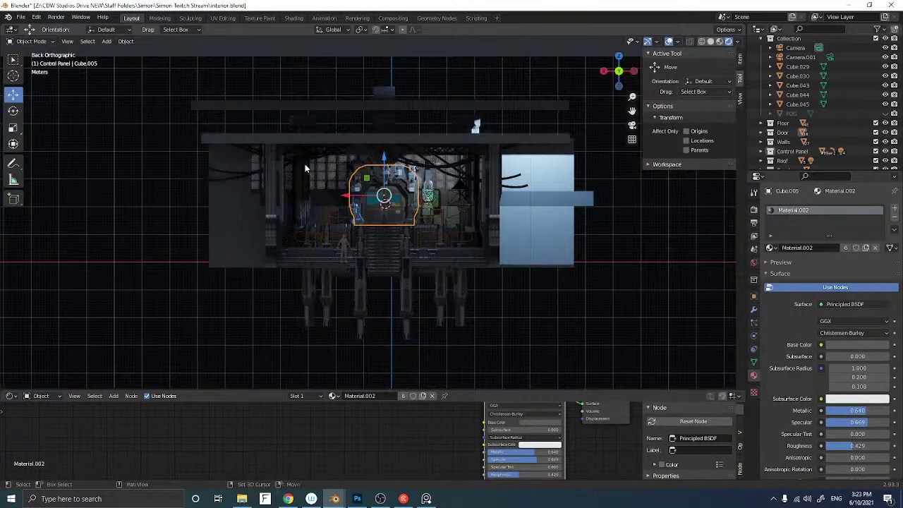
middle_click_drag(491, 170, 622, 173, "shift")
middle_click_drag(223, 164, 413, 181, "shift")
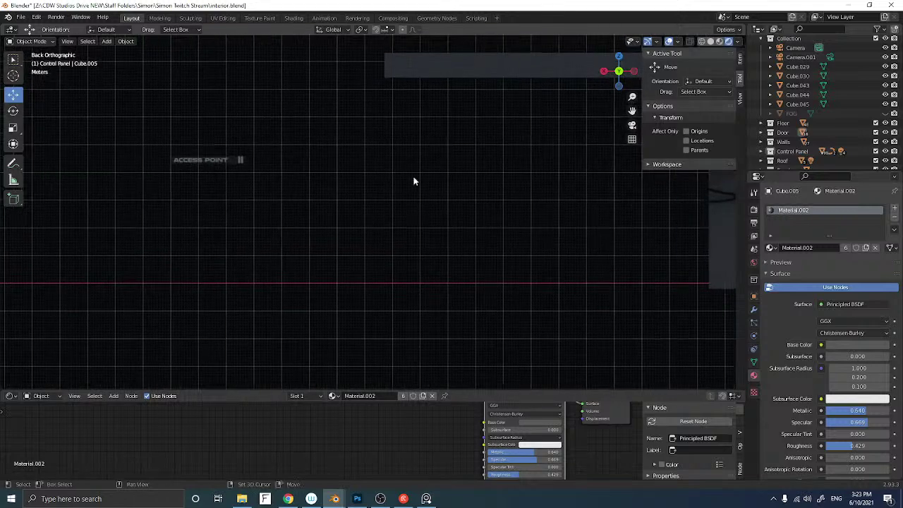
left_click(191, 160)
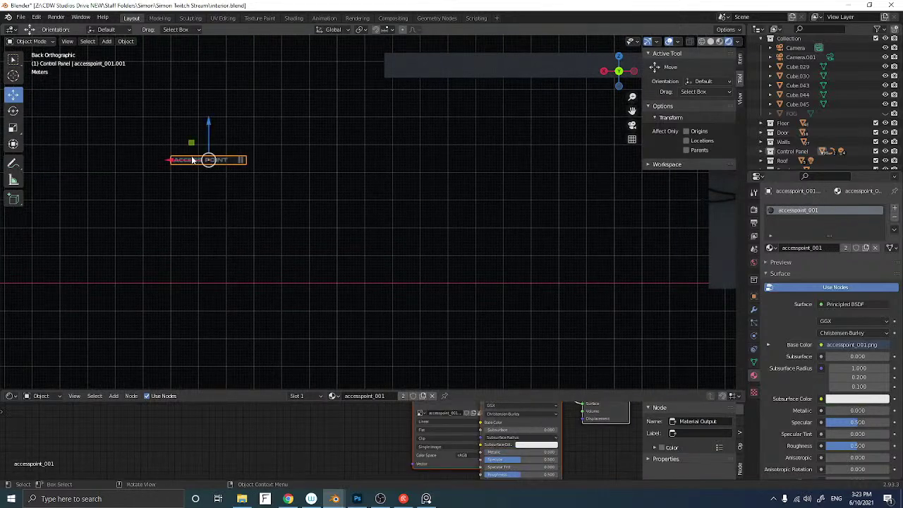
left_click(267, 180)
left_click(264, 162)
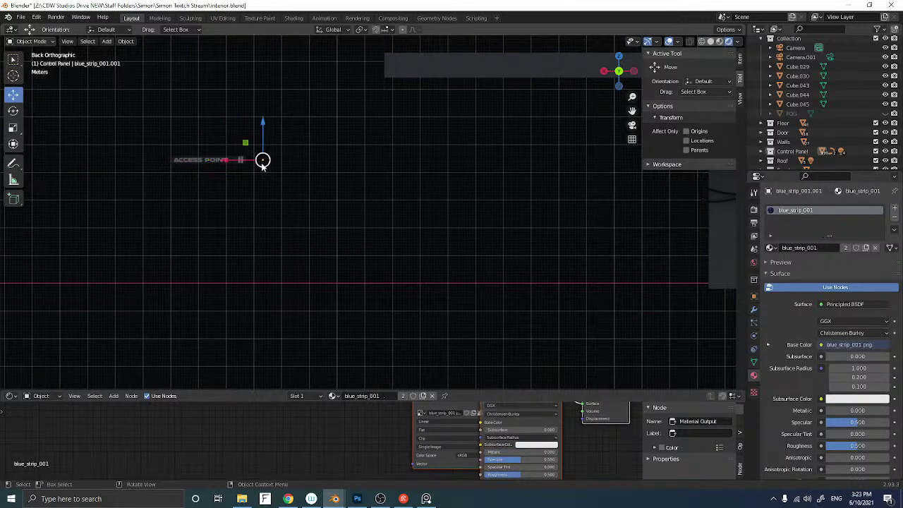
left_click_drag(236, 163, 393, 172)
scroll(392, 170, "up", 3)
scroll(392, 171, "down", 4)
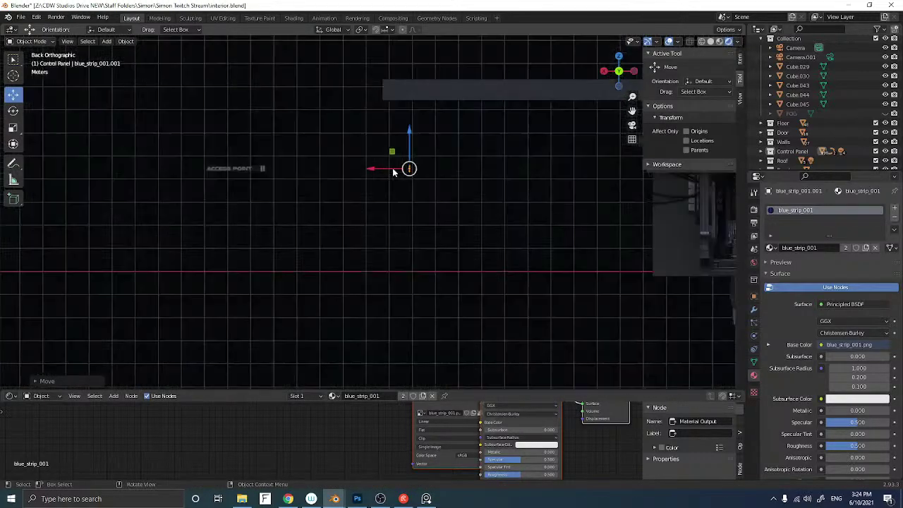
middle_click_drag(392, 173, 153, 157, "shift")
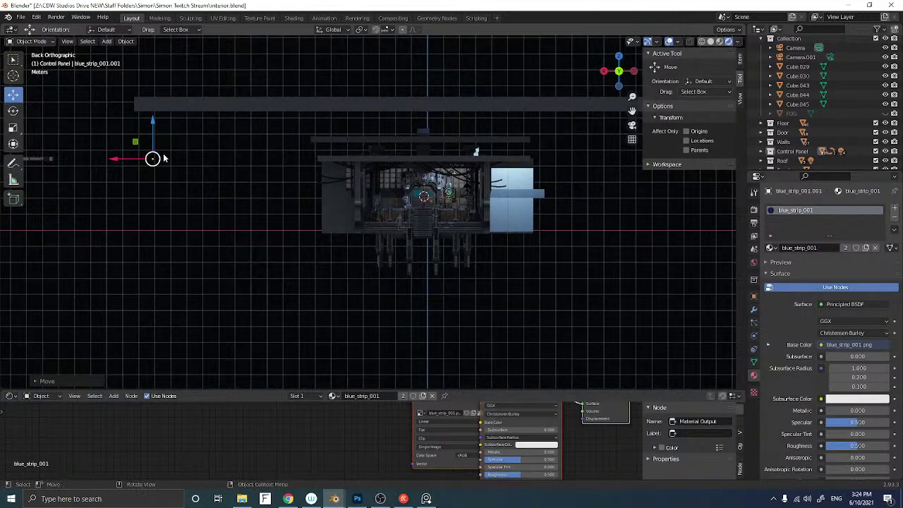
Move the blue strip decal over to the airlock, just beside the right door's window, and enlarge it slightly
left_click_drag(153, 157, 197, 169)
left_click(412, 198)
scroll(409, 198, "up", 5)
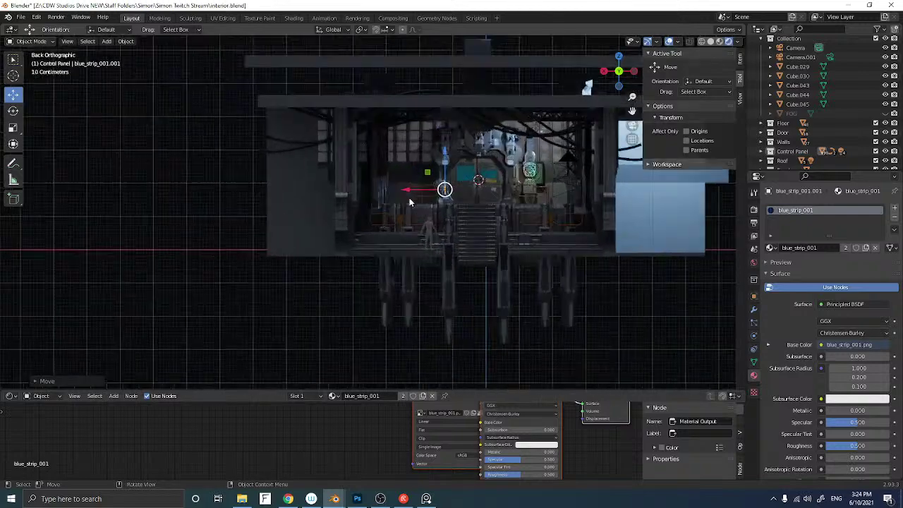
middle_click_drag(432, 192, 263, 205, "shift")
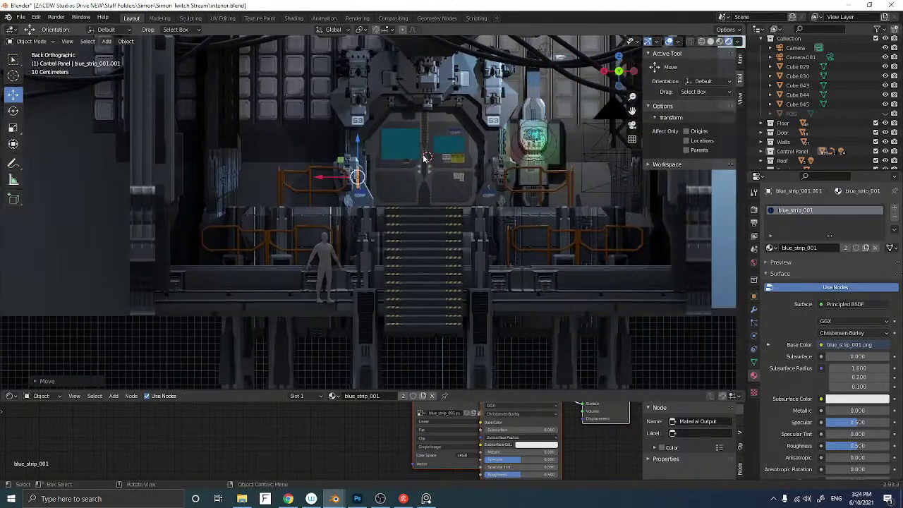
scroll(417, 157, "up", 5)
middle_click_drag(413, 161, 288, 240, "shift")
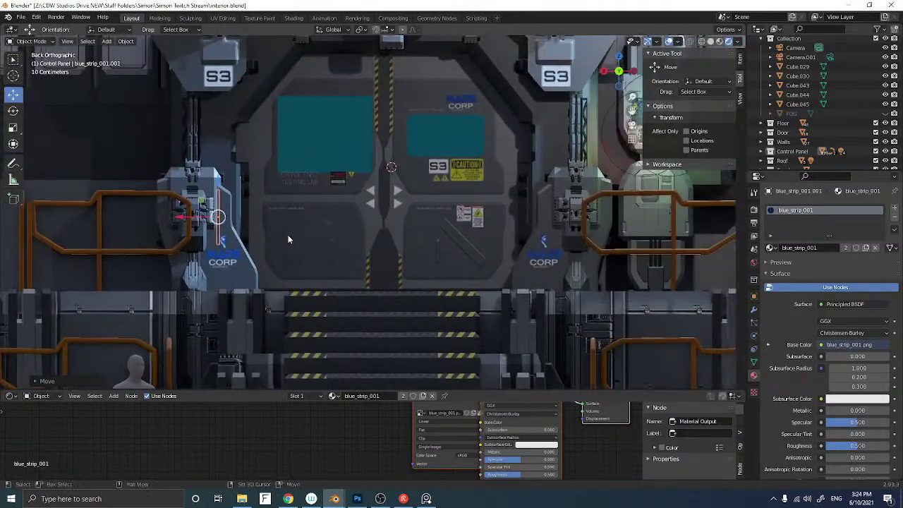
key("g")
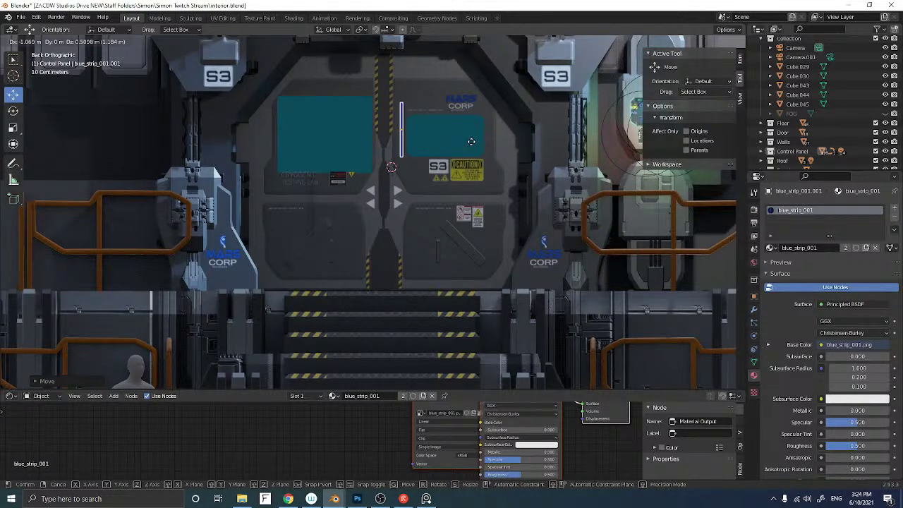
key("s")
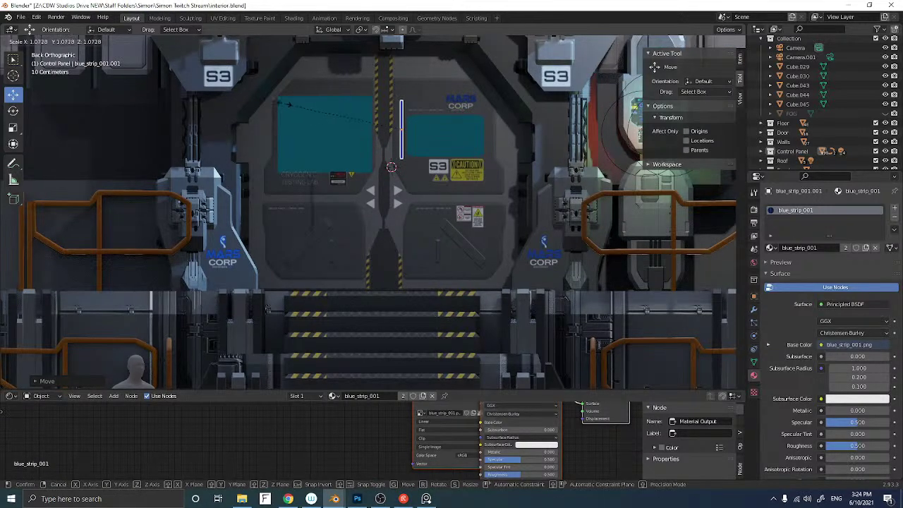
left_click(256, 97)
Push the blue strip decal along Y until it sits against the right door's face
middle_click_drag(383, 135, 361, 141)
scroll(372, 134, "down", 10)
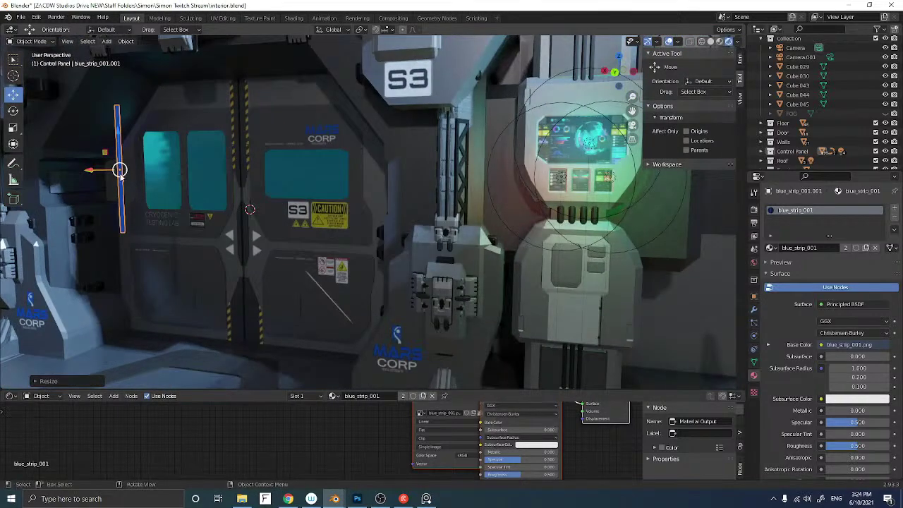
middle_click_drag(103, 177, 99, 183)
left_click_drag(64, 254, 216, 210)
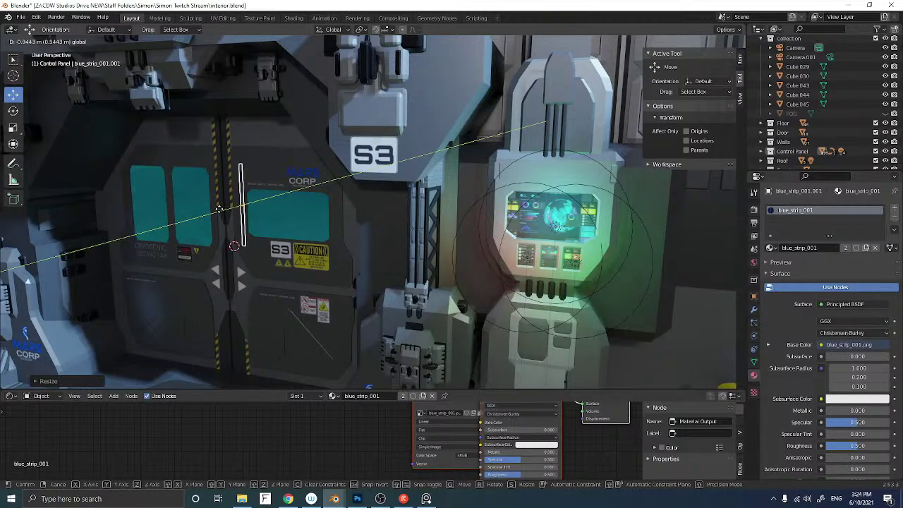
left_click(219, 209)
Duplicate the blue strip and place the copy at the outer edge of the left door's lower panel
middle_click_drag(220, 210, 257, 197)
key("shift+d")
left_click(247, 198)
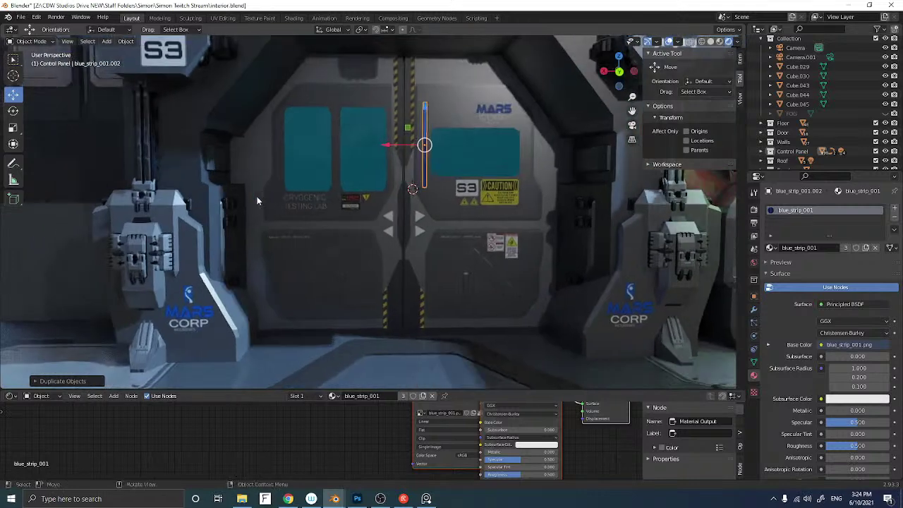
left_click(619, 72)
scroll(381, 179, "up", 3)
middle_click_drag(369, 181, 379, 181, "shift")
key("g")
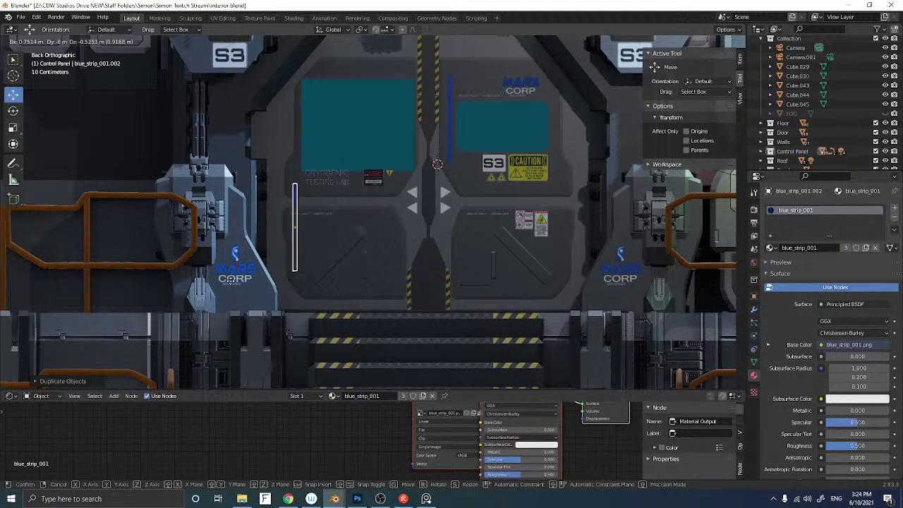
left_click(258, 264)
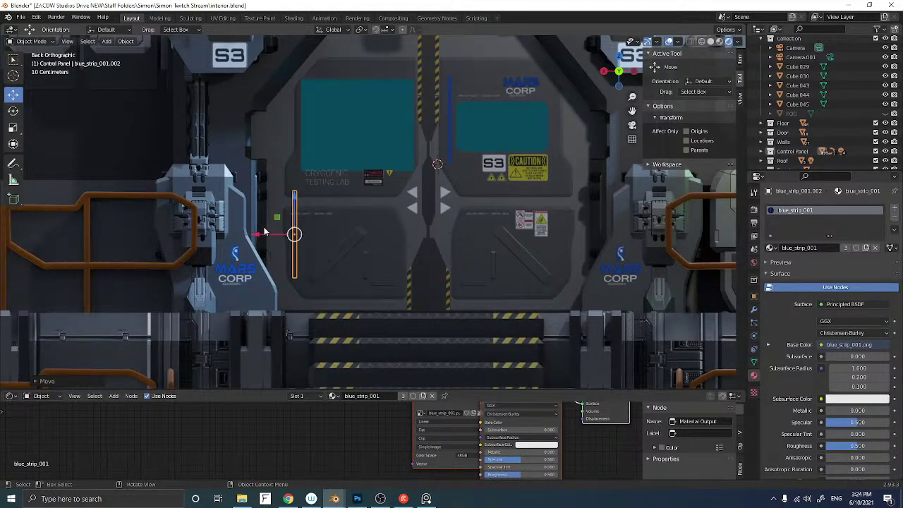
Shorten the copied blue strip along its length, reposition it on the lower panel and adjust its depth along Y against the door
left_click(17, 131)
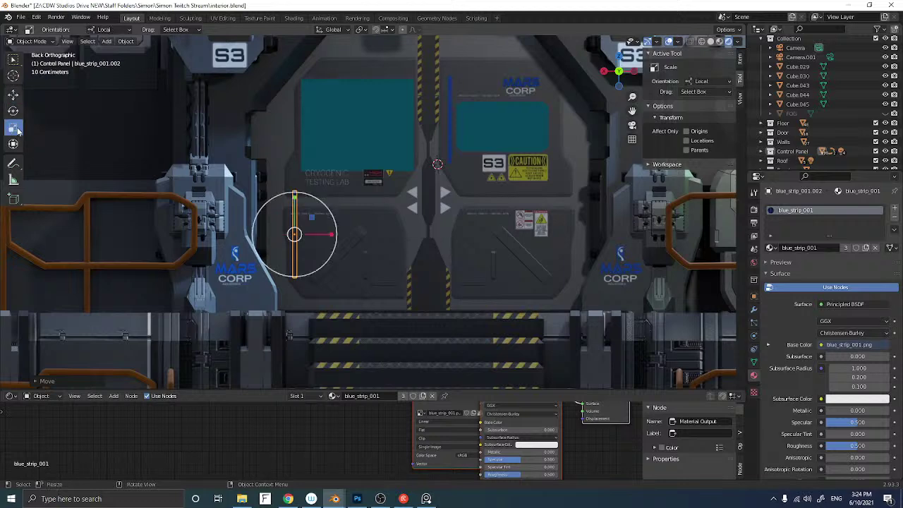
left_click_drag(294, 197, 295, 220)
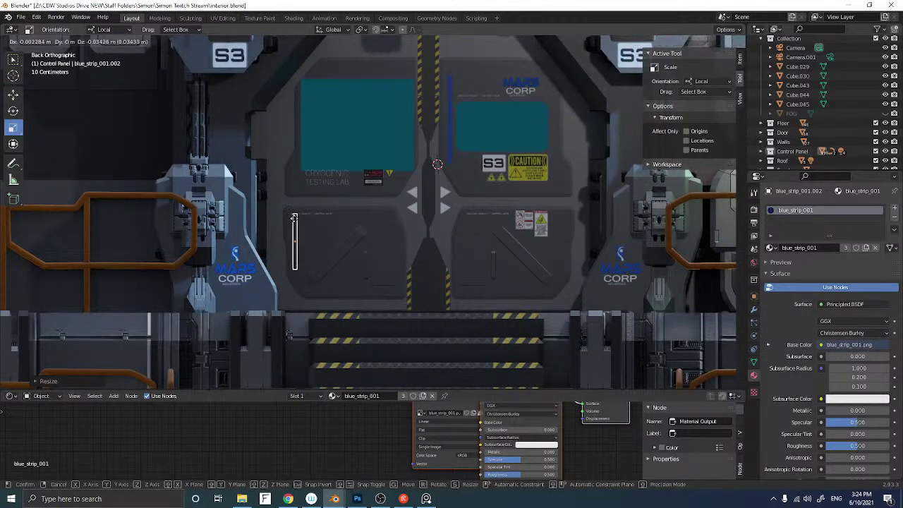
middle_click_drag(294, 219, 331, 233)
scroll(291, 236, "down", 3)
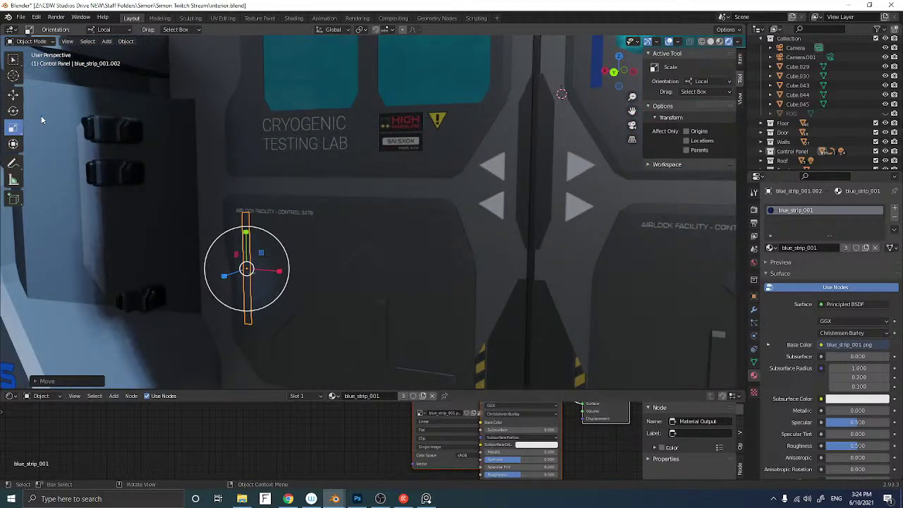
left_click(14, 95)
left_click_drag(226, 275, 223, 275)
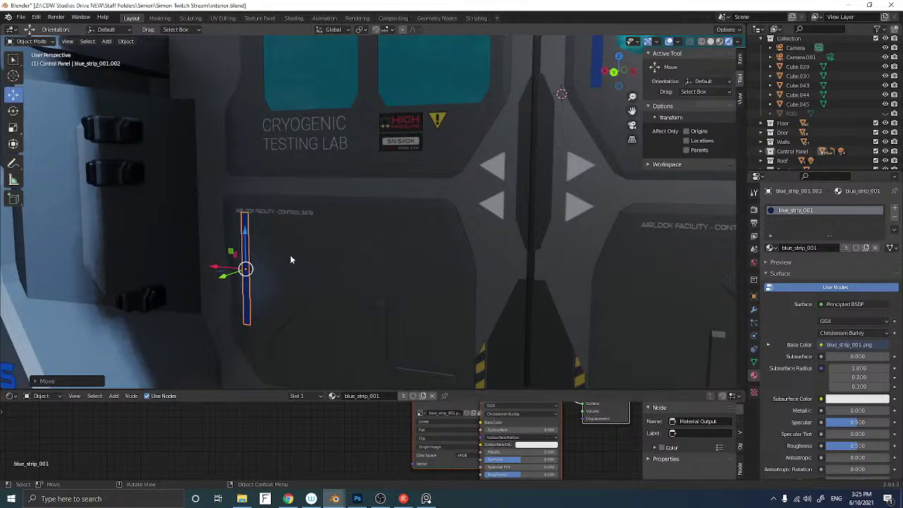
Lower the left door's blue strip slightly and nudge the small airlock text decal clear of it
middle_click_drag(287, 264, 590, 93)
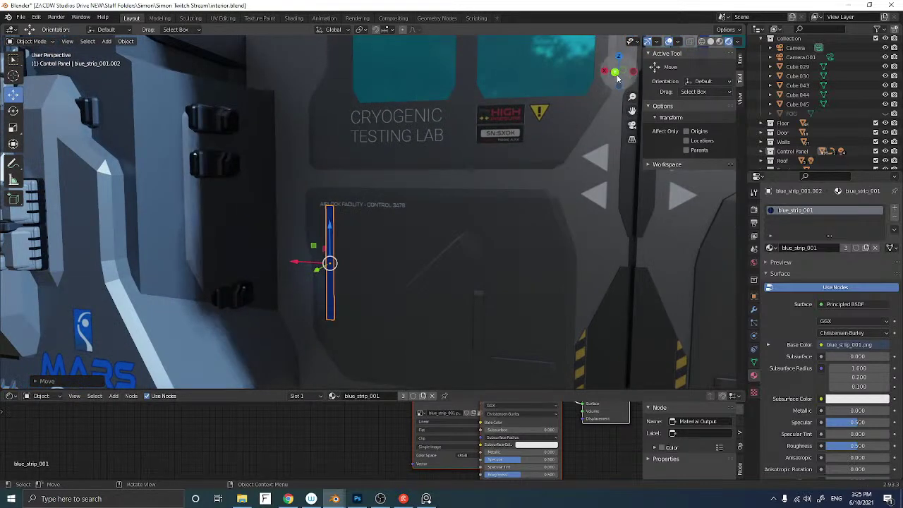
left_click(616, 73)
scroll(456, 182, "up", 2)
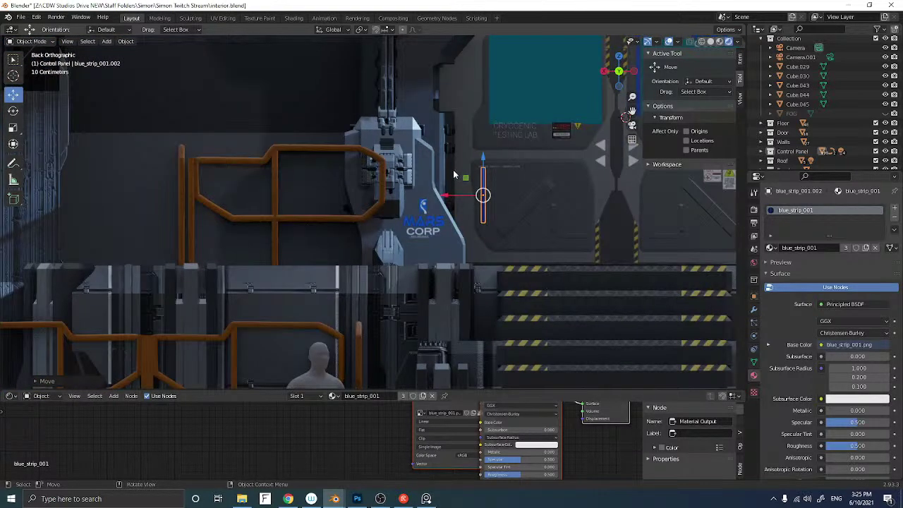
left_click_drag(482, 170, 465, 197)
left_click(494, 168)
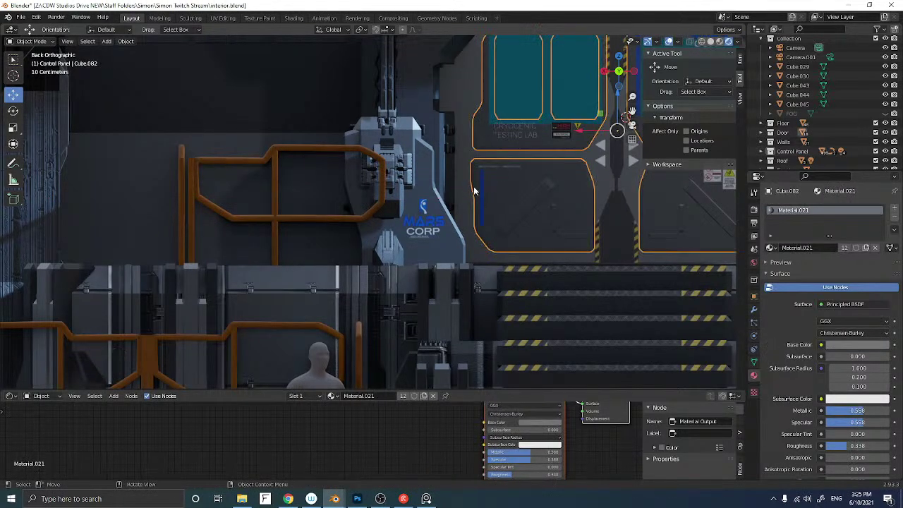
left_click(491, 165)
left_click_drag(469, 166, 471, 166)
left_click(449, 191)
Duplicate the blue strip beside the right door's window and move the copy along X to the pillar right of the door
middle_click_drag(450, 191, 424, 201)
scroll(435, 197, "down", 8)
mouse_move(413, 203)
middle_mouse_down()
mouse_move(386, 204)
mouse_move(400, 203)
middle_mouse_up()
scroll(407, 204, "down", 2)
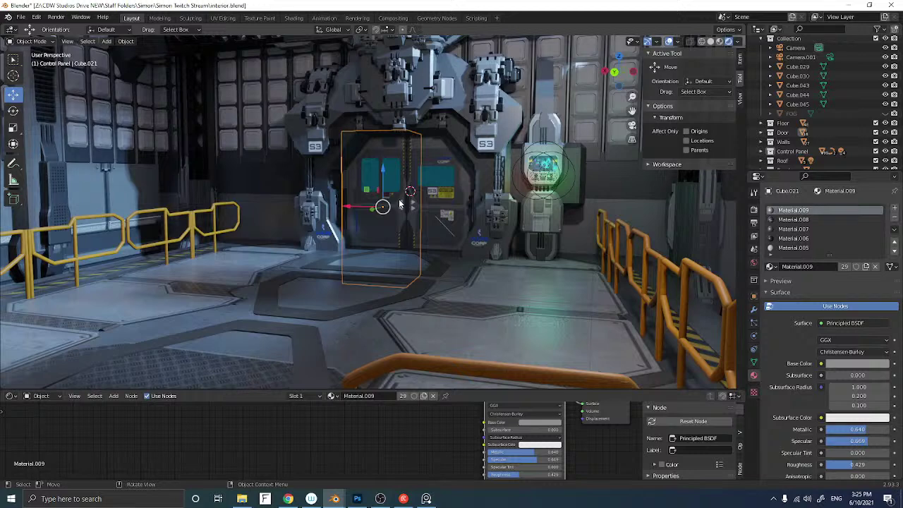
scroll(399, 204, "up", 3)
left_click(448, 151)
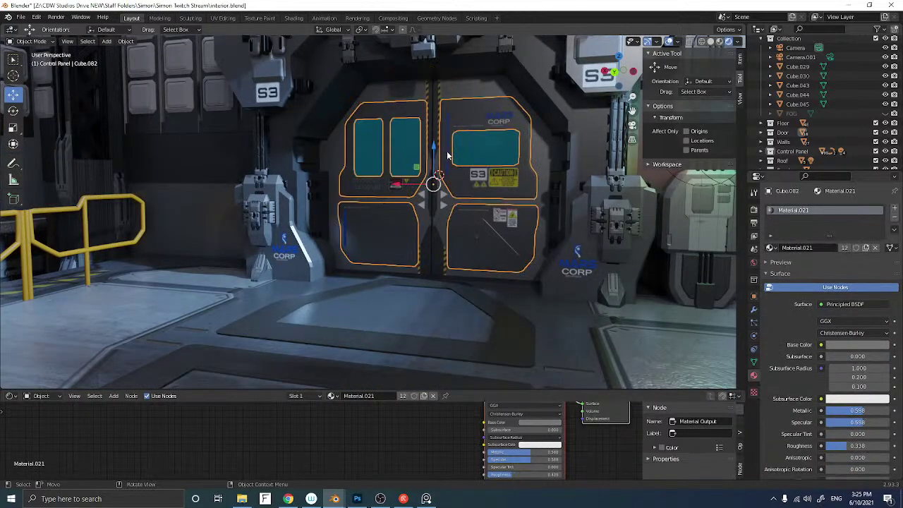
left_click(445, 155)
key("shift+d")
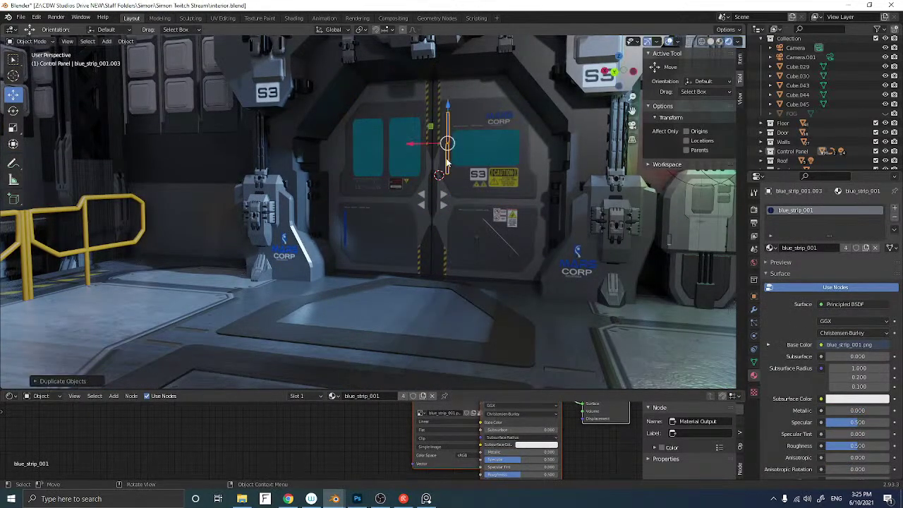
key("x")
left_click(569, 151)
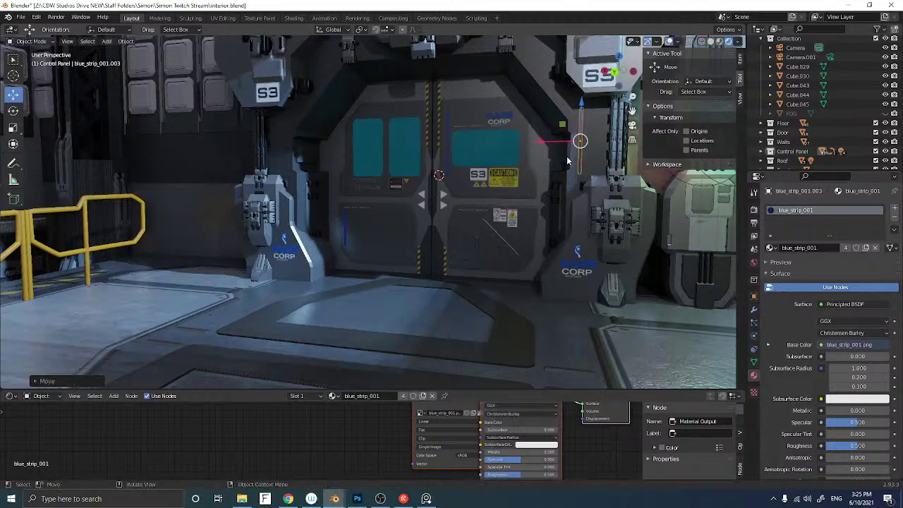
Bring the new blue strip copy forward along Y to the front of the right door-frame pillar
key("KP_Decimal")
left_click_drag(306, 209, 286, 212)
middle_click_drag(284, 212, 306, 208)
scroll(362, 198, "up", 4)
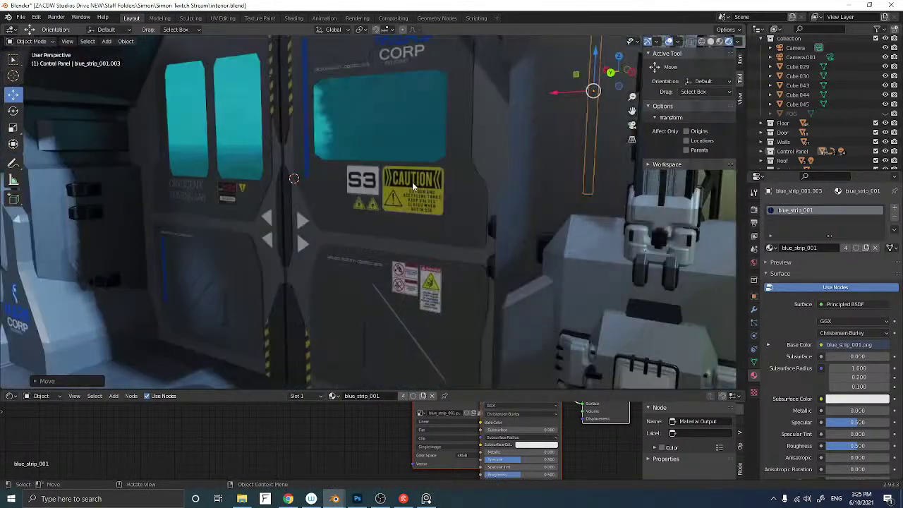
key("KP_Decimal")
middle_click_drag(391, 187, 442, 181)
middle_click_drag(567, 160, 512, 182)
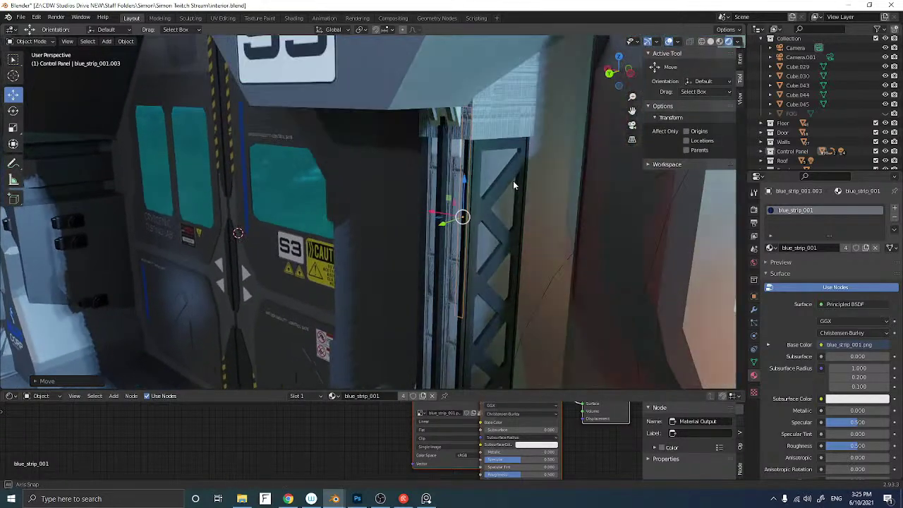
left_click_drag(449, 214, 395, 245)
mouse_move(395, 244)
middle_mouse_down()
mouse_move(416, 236)
mouse_move(410, 249)
middle_mouse_up()
left_click_drag(449, 229, 434, 240)
Shorten the blue strip on the right door-frame pillar to about 0.89 of its length along its local long axis
left_click(610, 75)
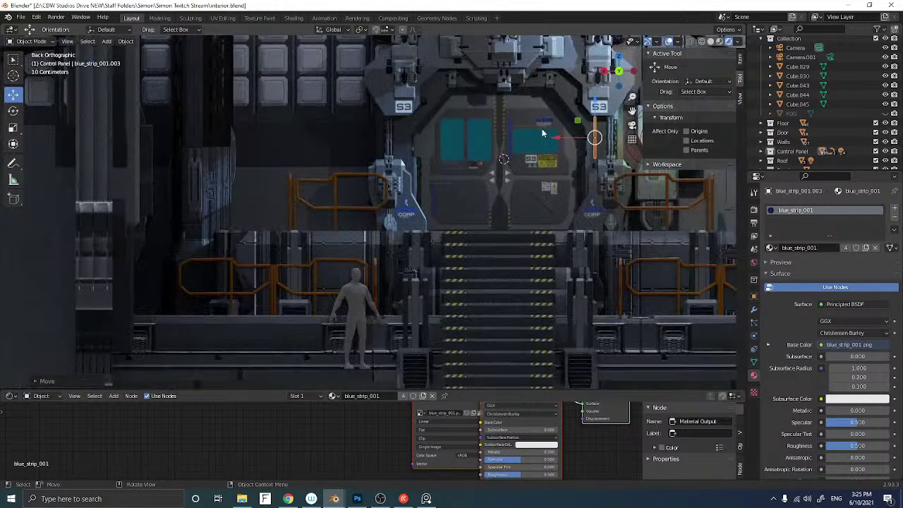
scroll(544, 137, "up", 5)
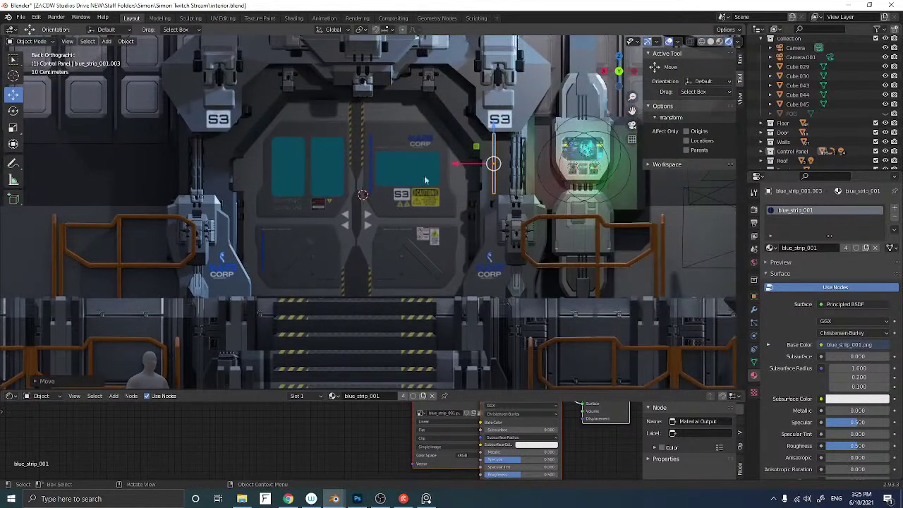
scroll(424, 180, "up", 2)
middle_click_drag(452, 167, 308, 201, "shift")
left_click(12, 128)
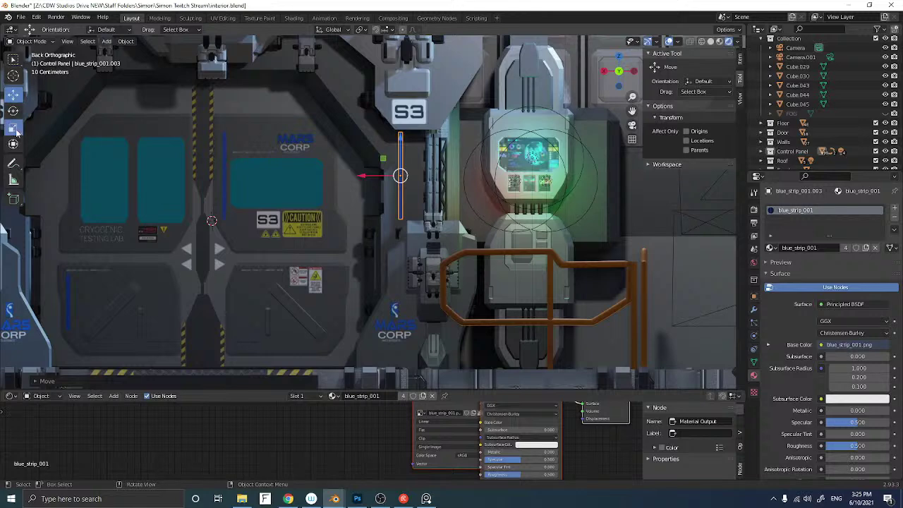
left_click_drag(400, 135, 402, 145)
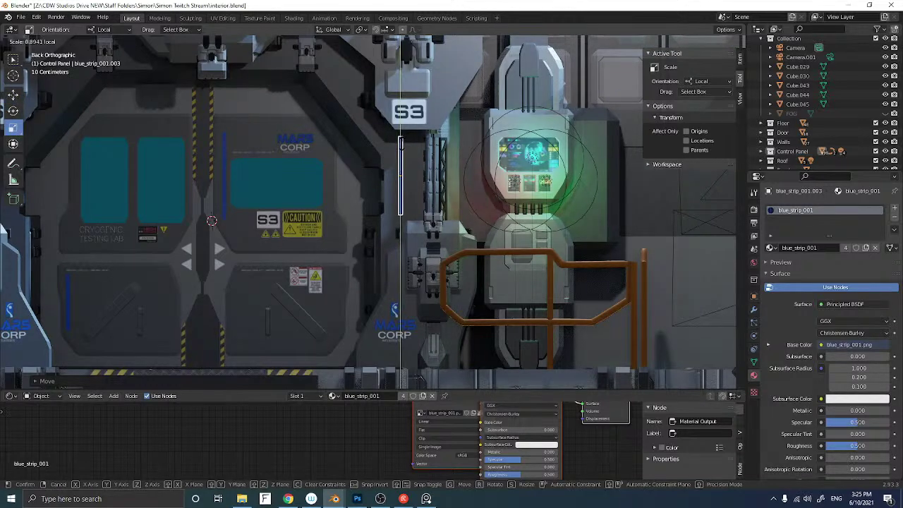
Duplicate the right pillar's blue strip and move the copy along X to the matching pillar left of the door
middle_click_drag(369, 189, 494, 186, "shift")
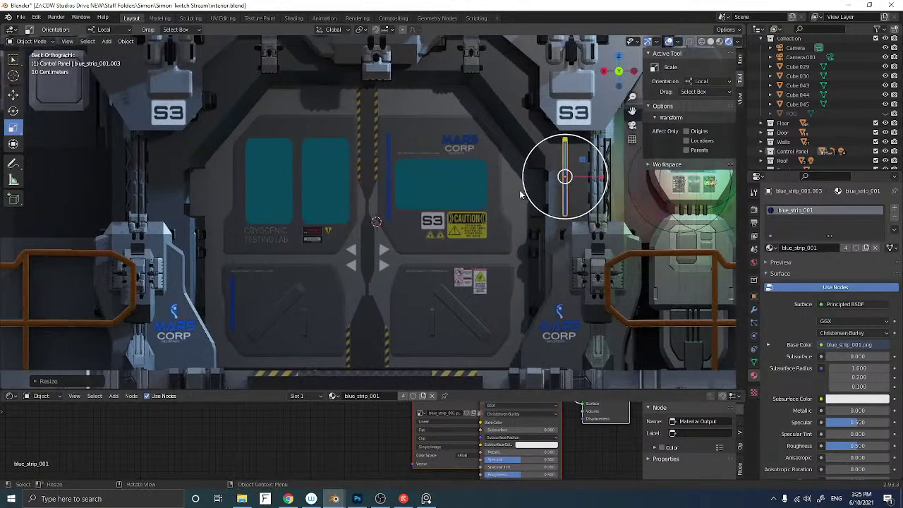
key("shift+d")
key("Escape")
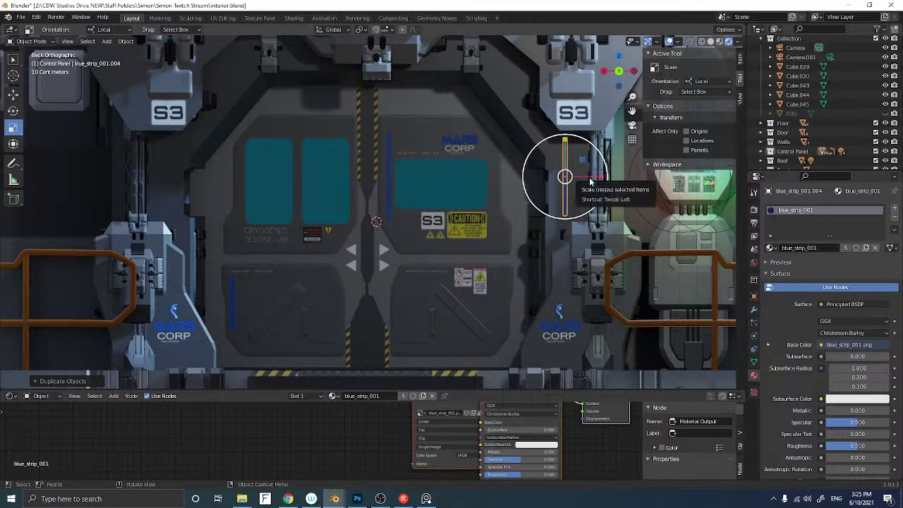
left_click(12, 93)
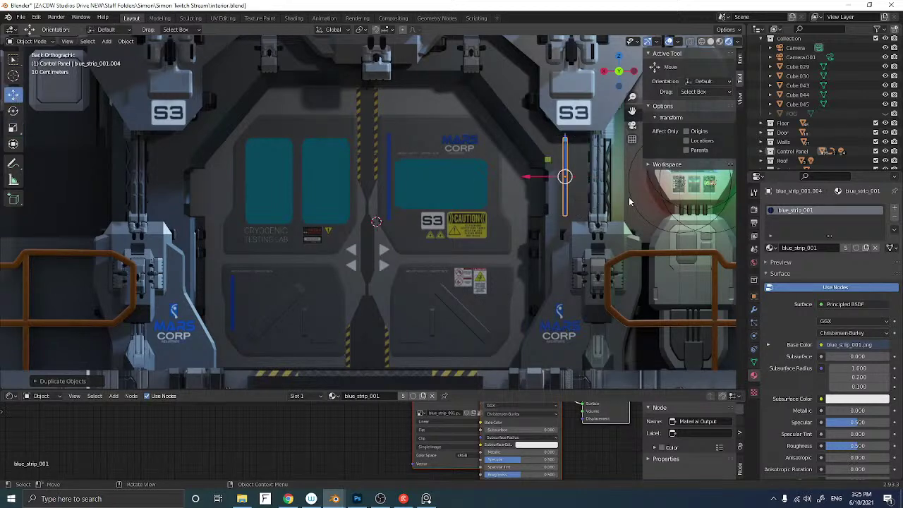
left_click_drag(542, 177, 149, 161)
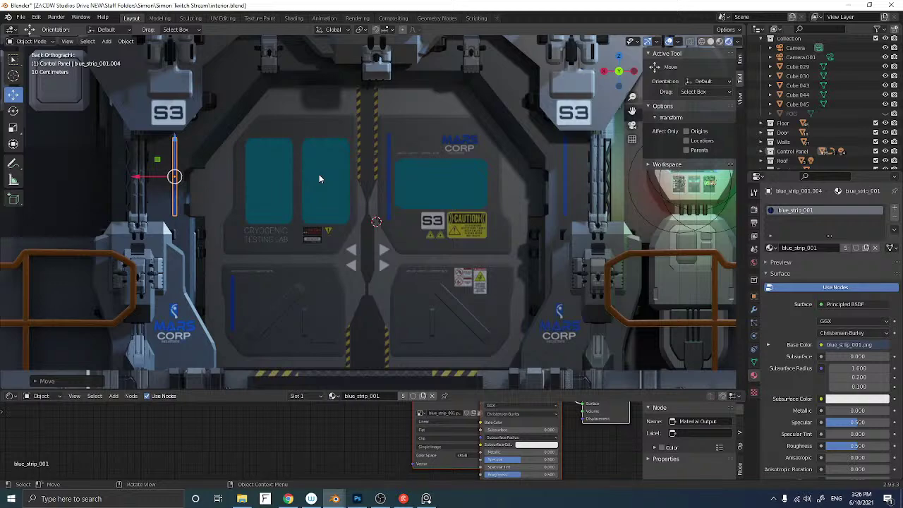
scroll(319, 178, "down", 4)
middle_click_drag(354, 191, 337, 190)
scroll(353, 188, "down", 5)
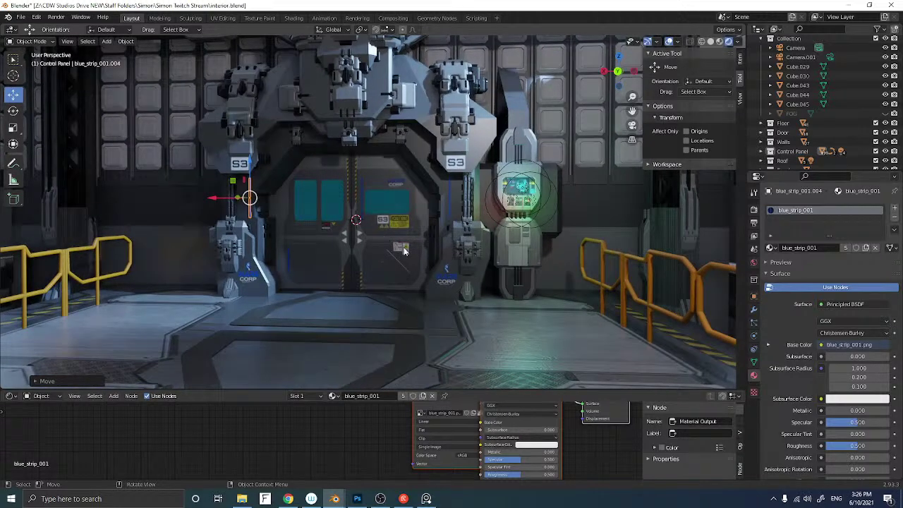
Duplicate the safety decals on the right door's lower panel and move the copy up to the right frame arm, above its S3 sign
left_click(325, 229)
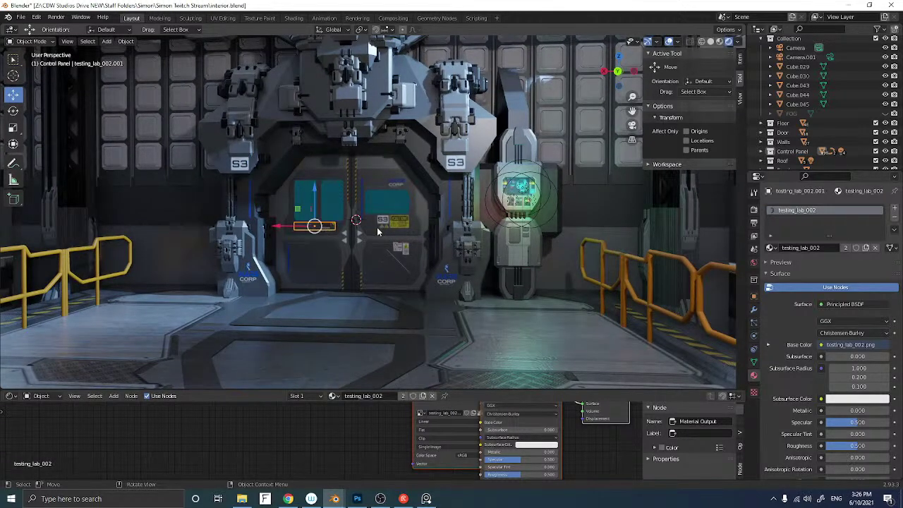
left_click(388, 227)
left_click(405, 248)
key("shift+d")
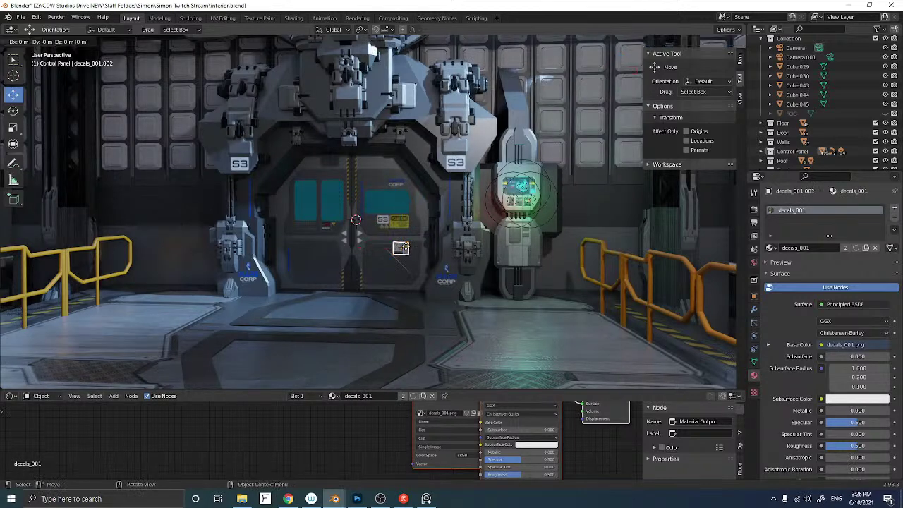
right_click(399, 244)
key("g")
key("x")
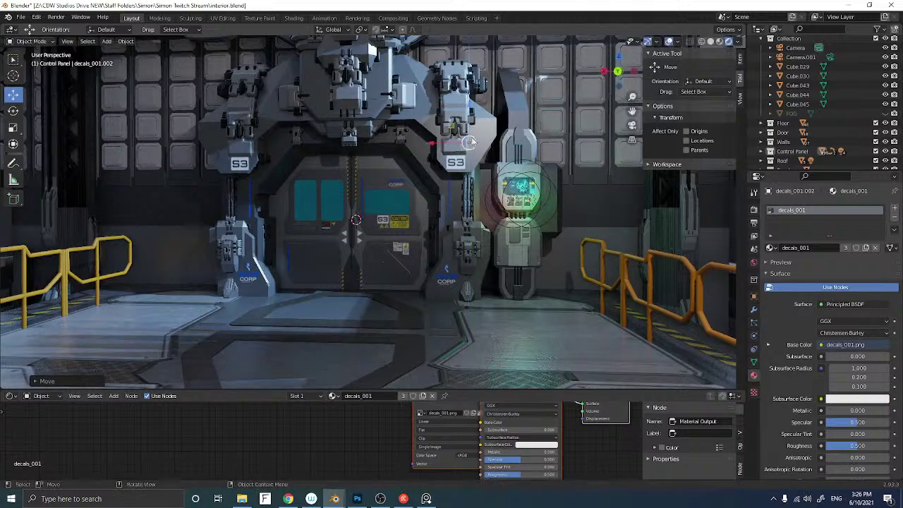
left_click(453, 143)
Bring the copied safety decals forward along Y onto the front face of the right frame arm
middle_click_drag(453, 143, 423, 172)
key("g")
key("y")
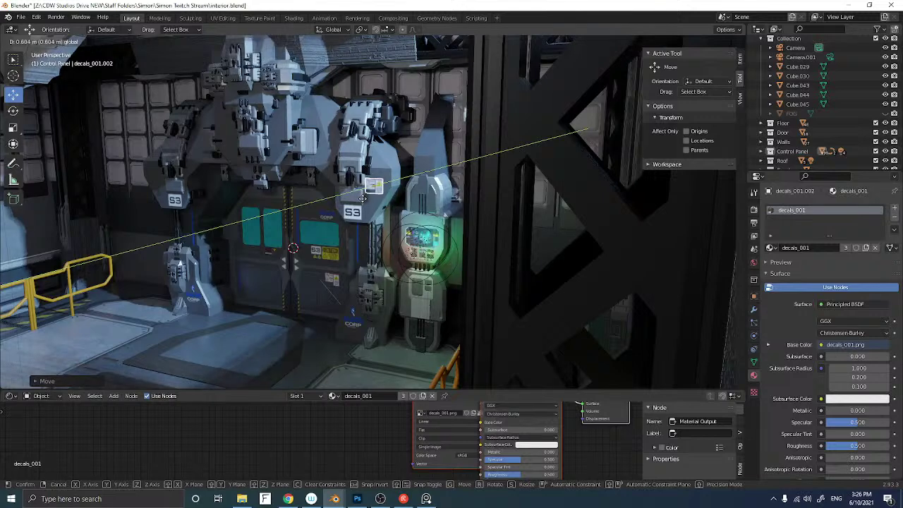
left_click(373, 194)
scroll(374, 194, "up", 3)
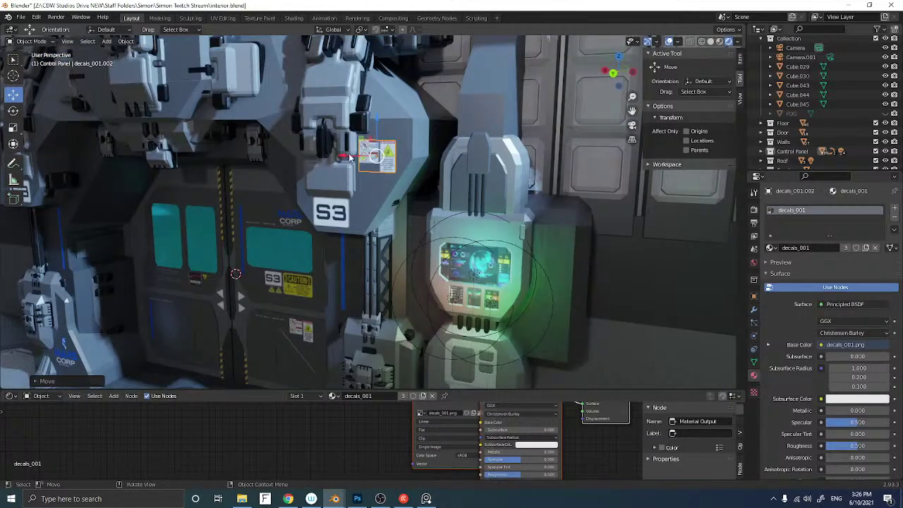
middle_click_drag(350, 164, 310, 189, "shift")
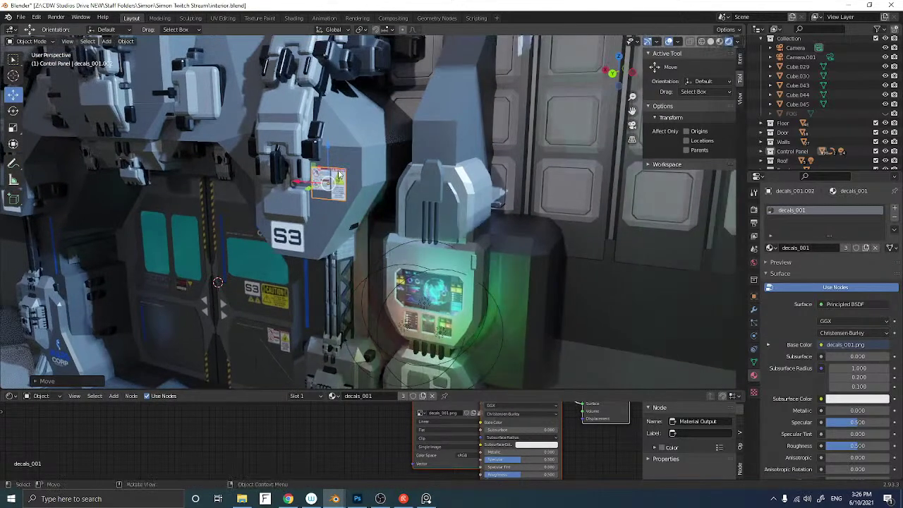
left_click_drag(310, 189, 311, 187)
middle_click_drag(312, 187, 329, 183)
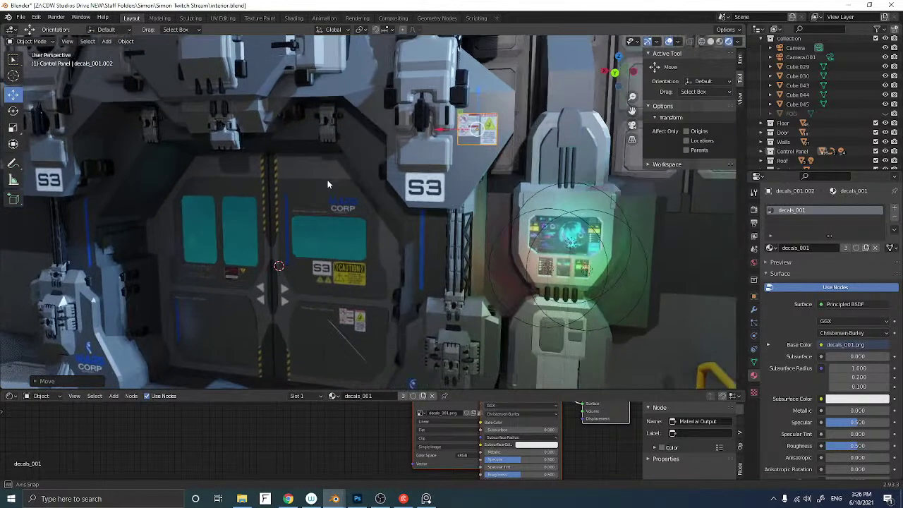
Raise the copied safety decals slightly along Z on the right frame arm, working from the back orthographic view
left_click(613, 74)
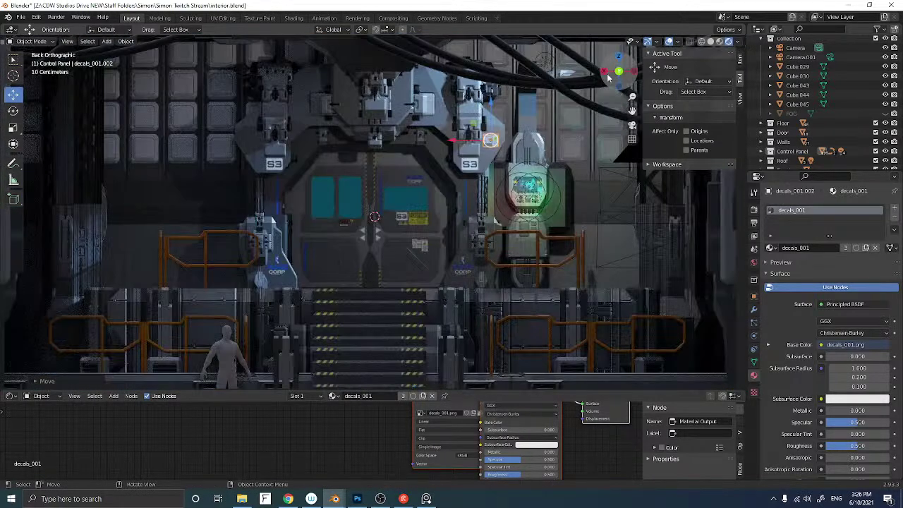
scroll(498, 123, "up", 5)
middle_click_drag(433, 159, 411, 173, "shift")
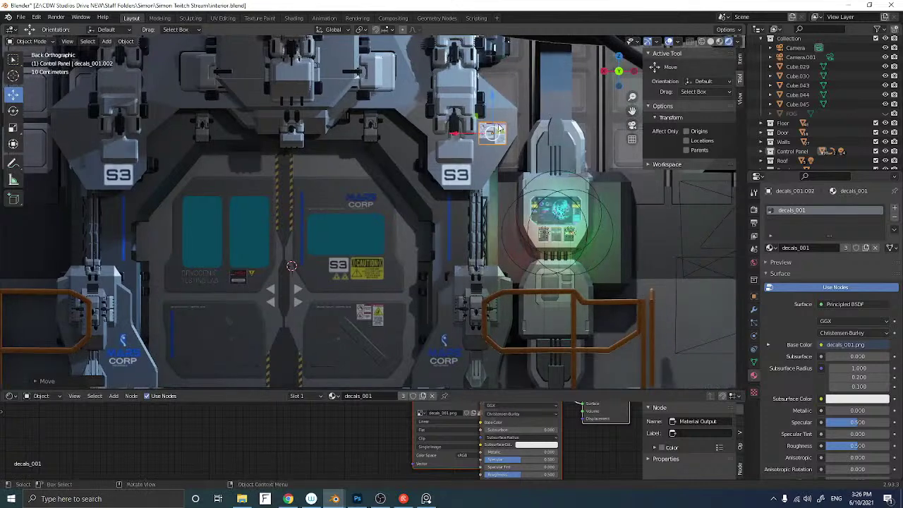
key("g")
key("z")
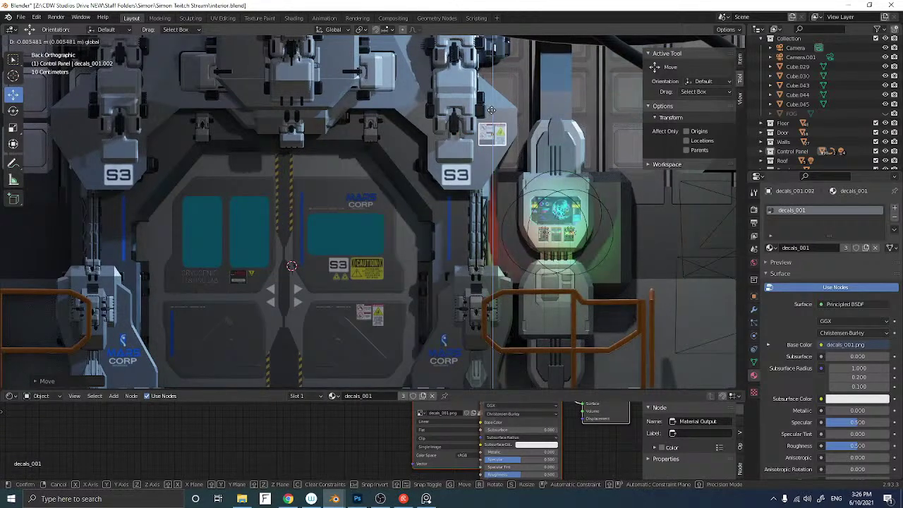
left_click(522, 103)
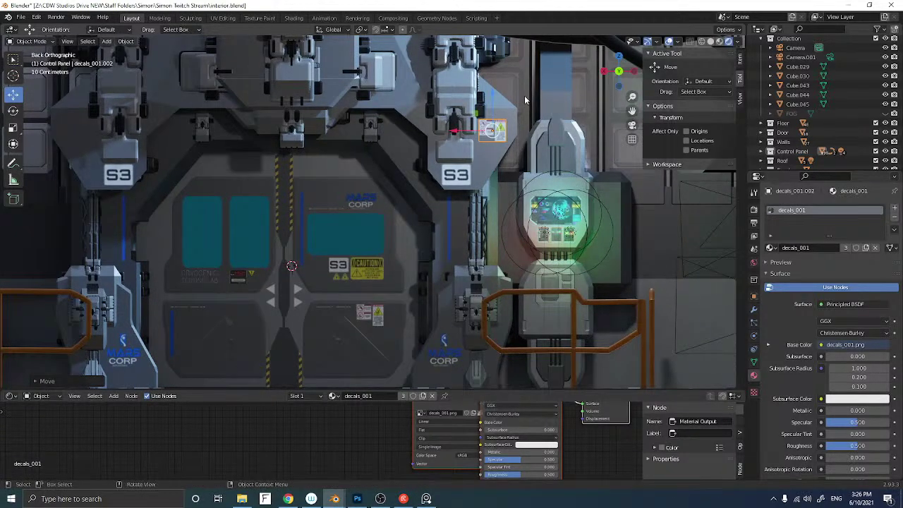
left_click(524, 95)
Render a still image of the interior from the camera view, examine it and close the render window
scroll(511, 123, "up", 1)
middle_click_drag(512, 125, 479, 131)
scroll(502, 134, "down", 3)
scroll(493, 120, "down", 5)
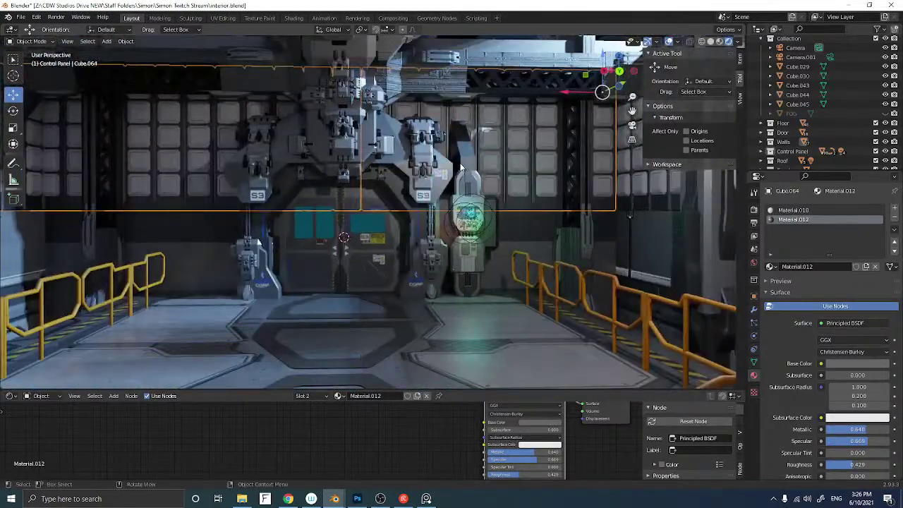
left_click(516, 226)
key("KP_0")
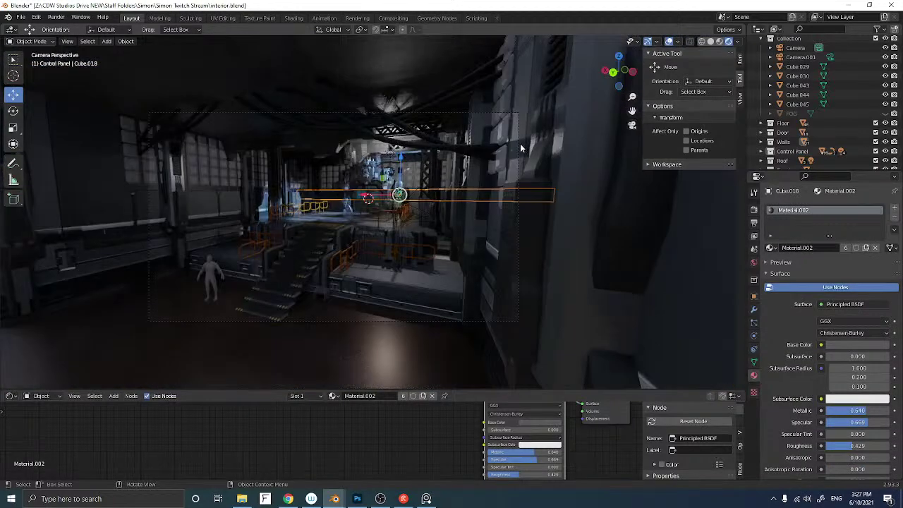
scroll(527, 154, "up", 2)
middle_click_drag(490, 165, 538, 143, "shift")
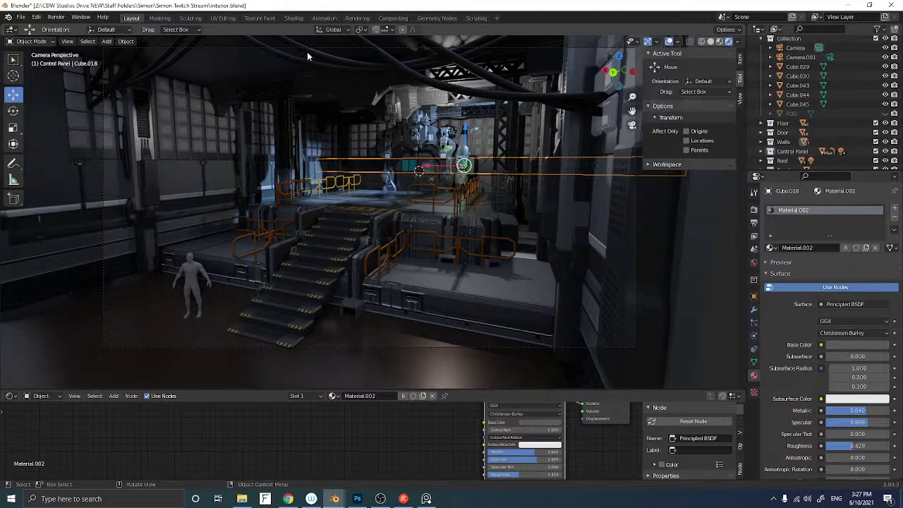
left_click(56, 17)
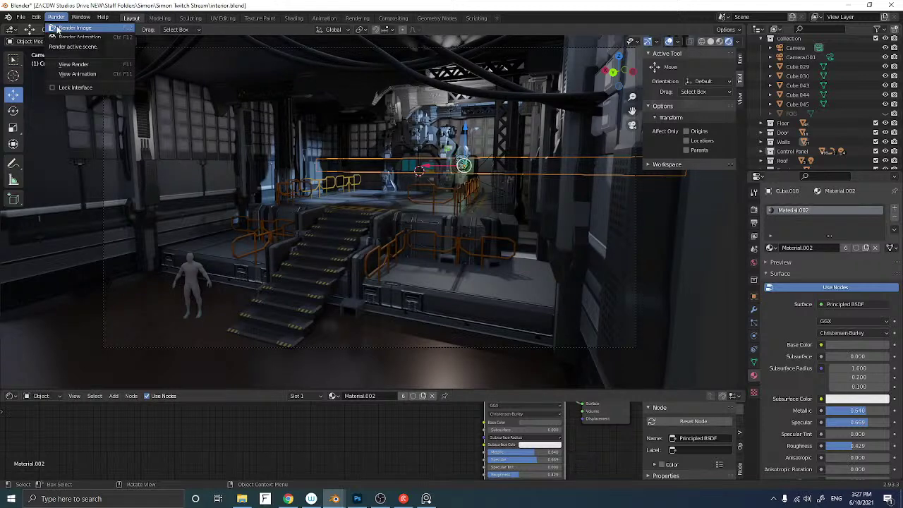
left_click(74, 27)
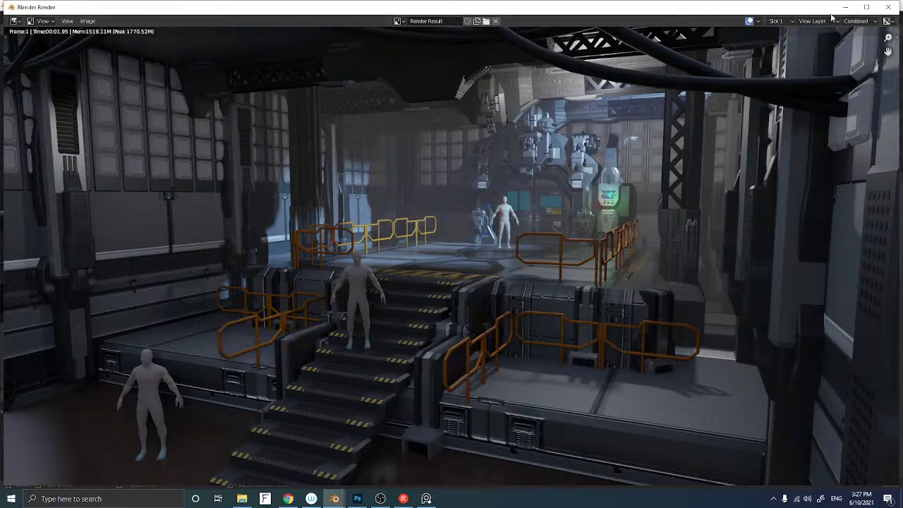
left_click(887, 7)
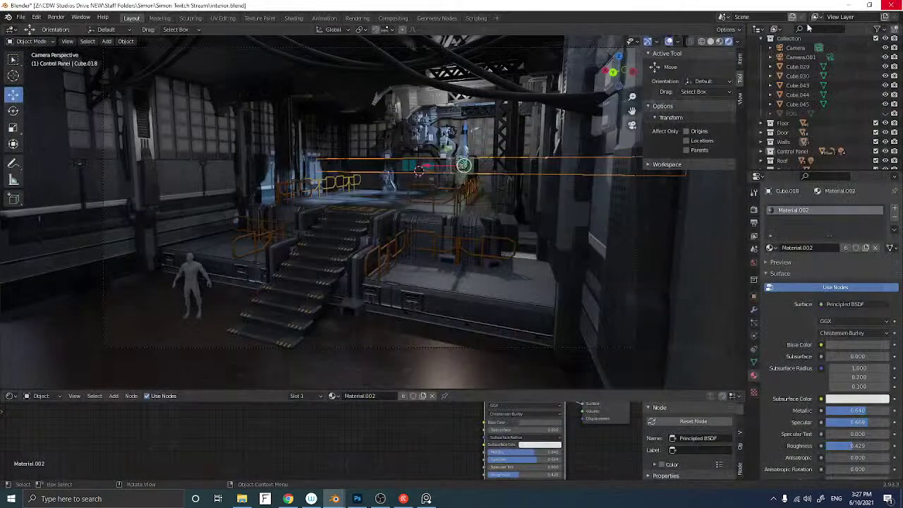
Show and select the FOG object, and enlarge the shader editor to expose its whole Principled Volume node
left_click(791, 113)
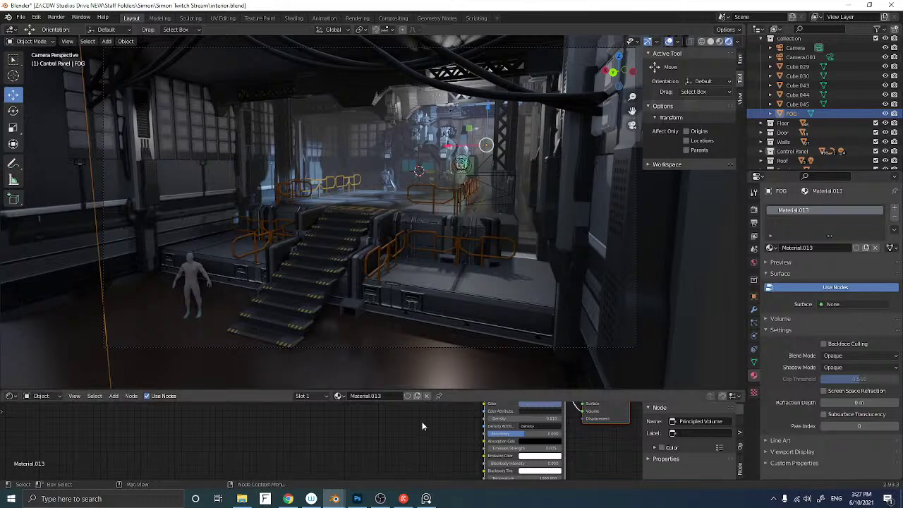
middle_click_drag(459, 439, 420, 458)
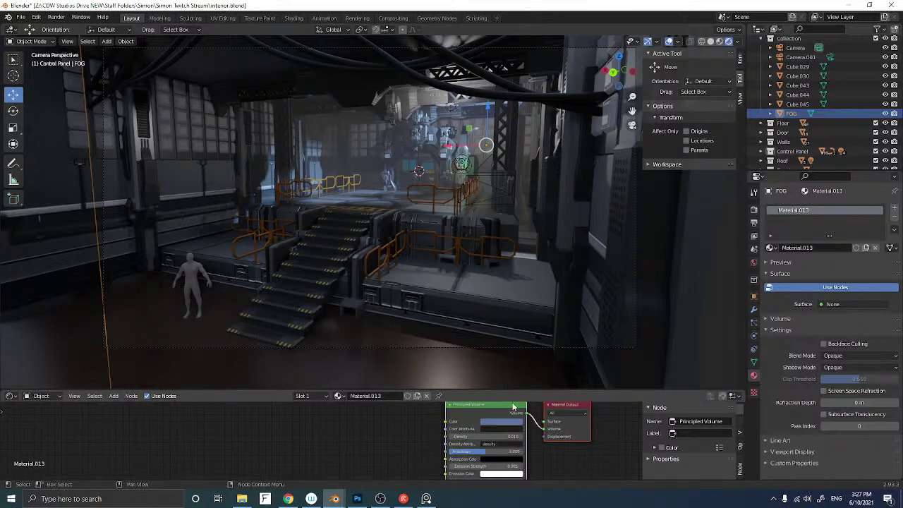
left_click_drag(519, 390, 526, 268)
scroll(516, 292, "up", 3)
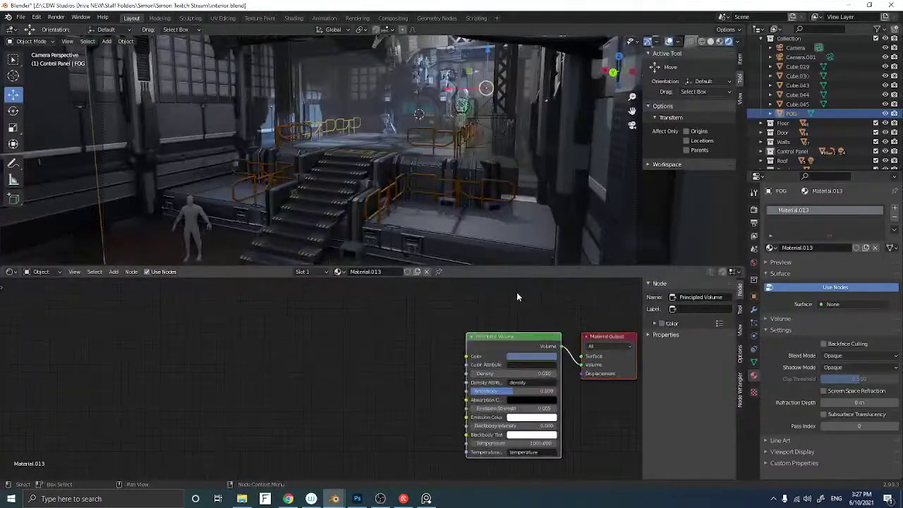
scroll(515, 303, "up", 1)
middle_click_drag(494, 346, 404, 320)
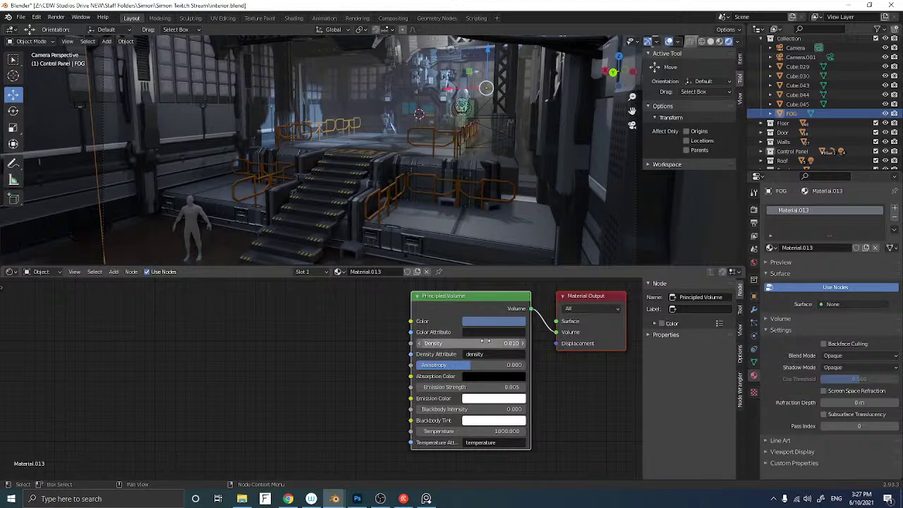
Set the fog's Principled Volume Emission Strength to 0.003
left_click(479, 387)
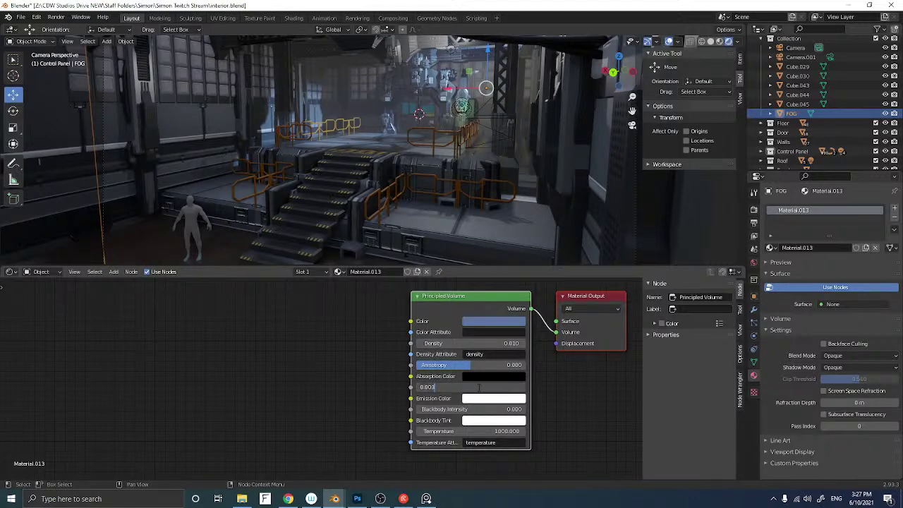
type("0.003")
key("Return")
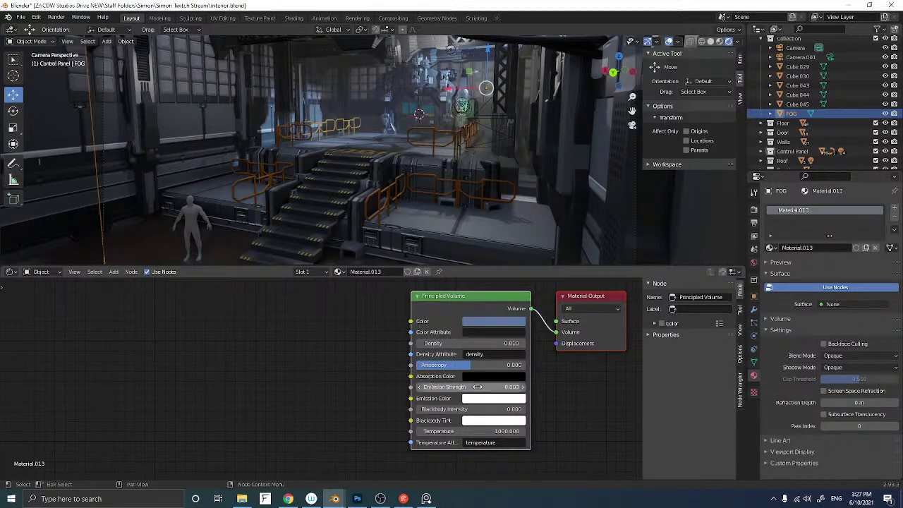
Lower the fog's Principled Volume Emission Strength to 0.002, leaving its Density value as it is
left_click(492, 343)
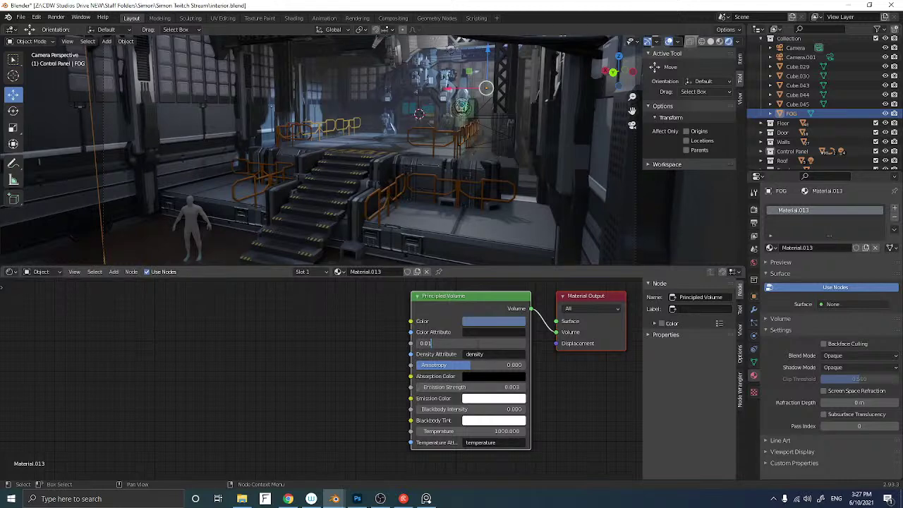
left_click(494, 387)
left_click(487, 387)
left_click(487, 387)
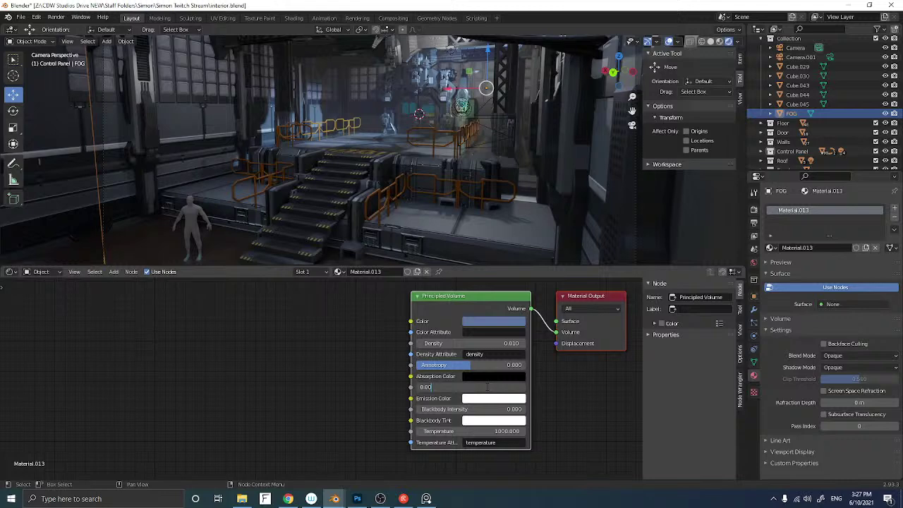
key("Return")
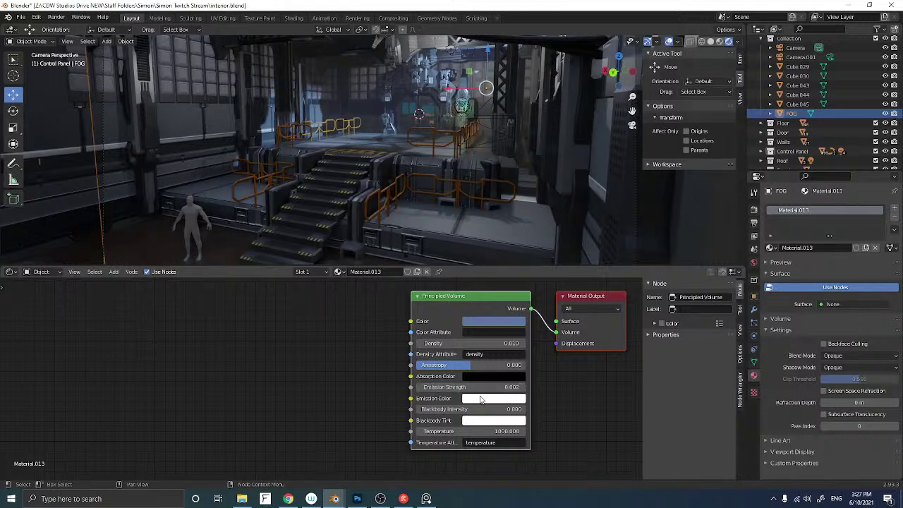
Change the fog's Principled Volume Emission Color from white to a saturated blue and set its Emission Strength to 0.003
left_click(480, 402)
left_click(527, 274)
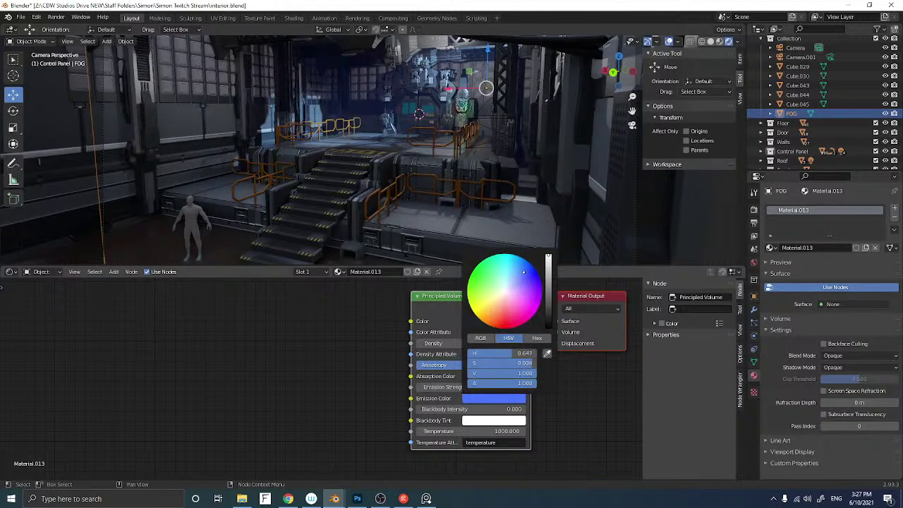
left_click_drag(527, 273, 529, 275)
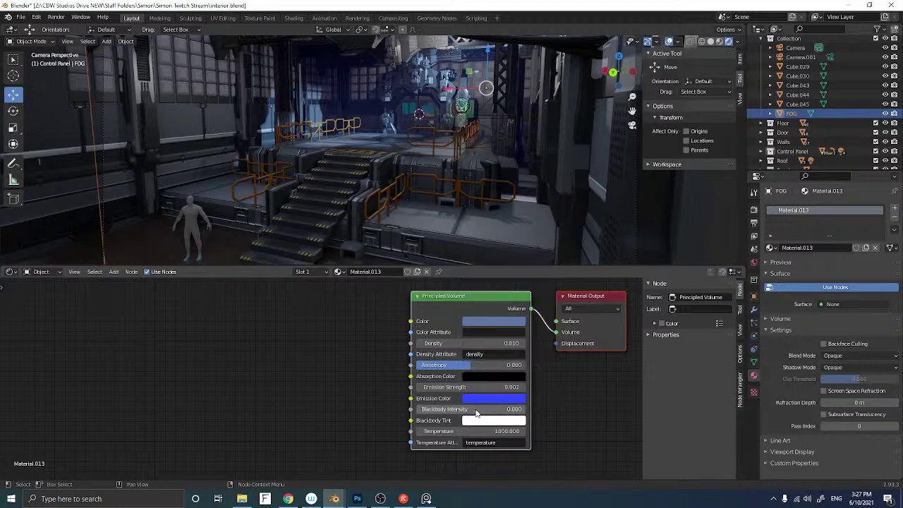
left_click(478, 387)
type("0.002")
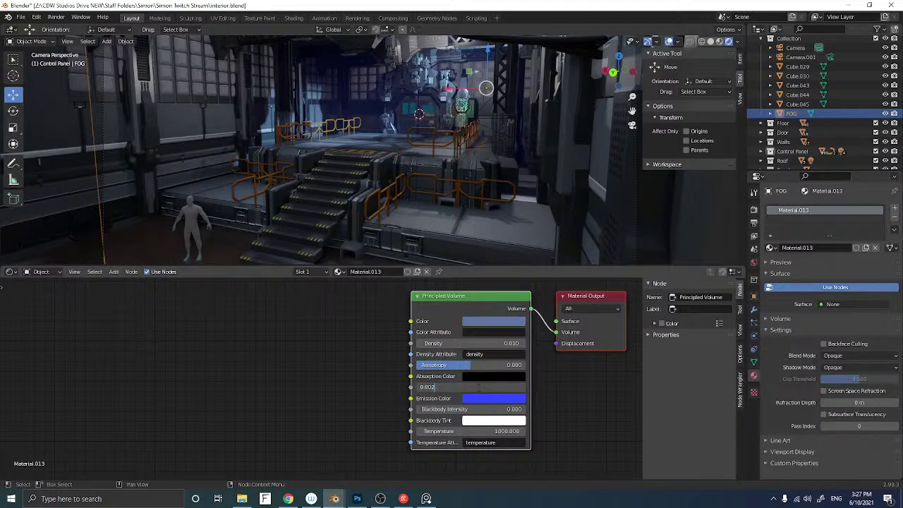
key("Return")
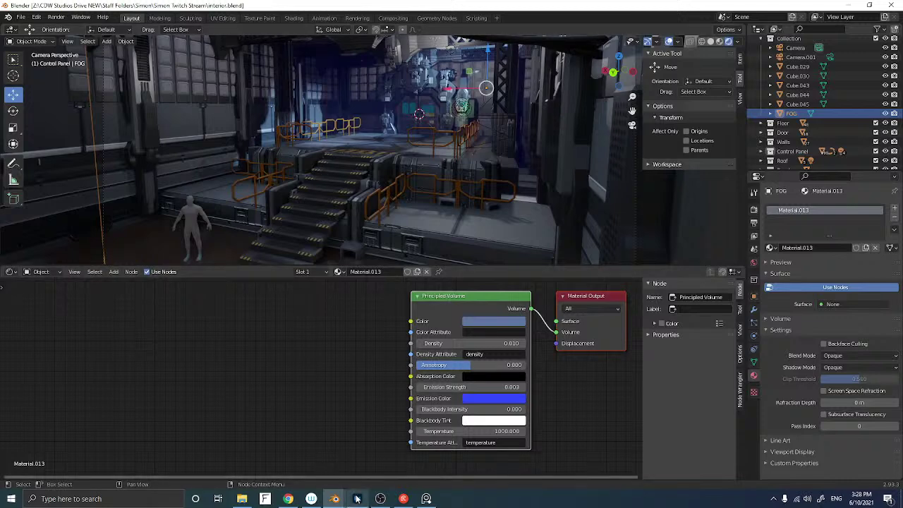
Switch to Photoshop and examine the decals on the airlock doors and the reference decal sheet in door_layout.psd
mouse_move(357, 497)
left_click(363, 461)
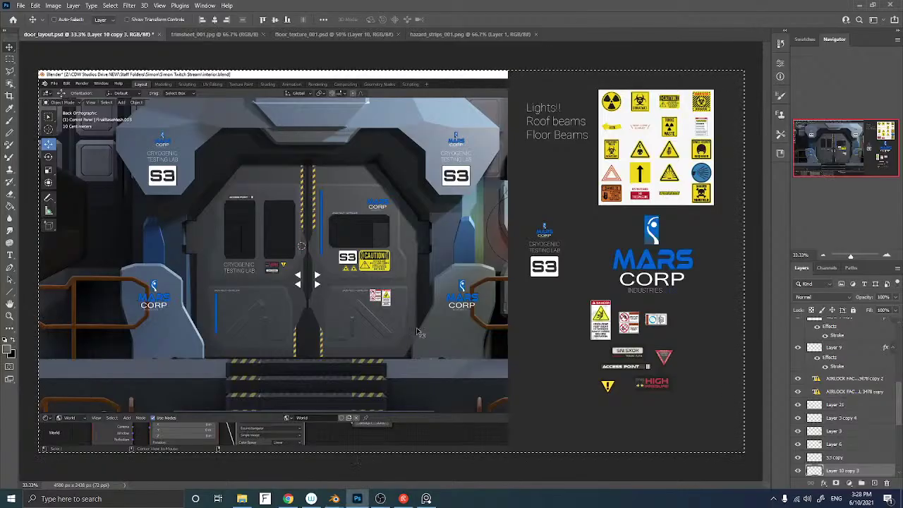
key("z")
left_click(646, 155)
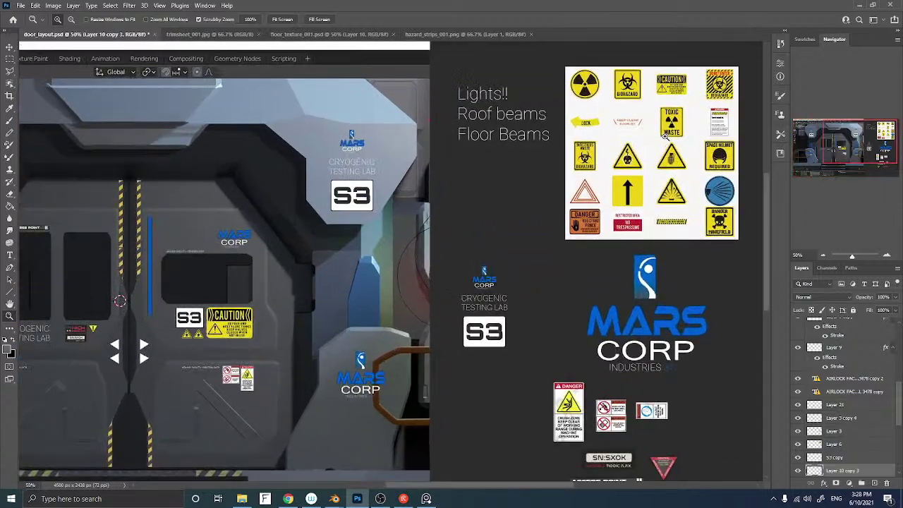
left_click(646, 157)
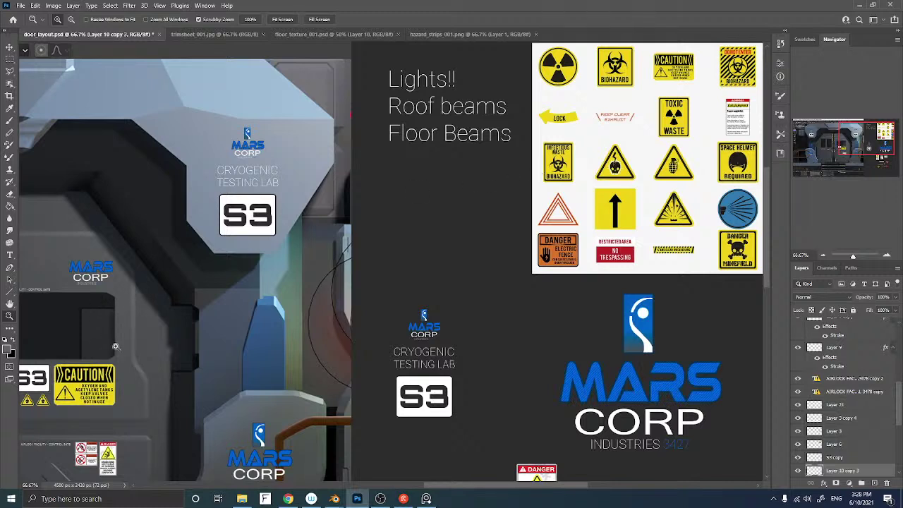
scroll(134, 318, "down", 2)
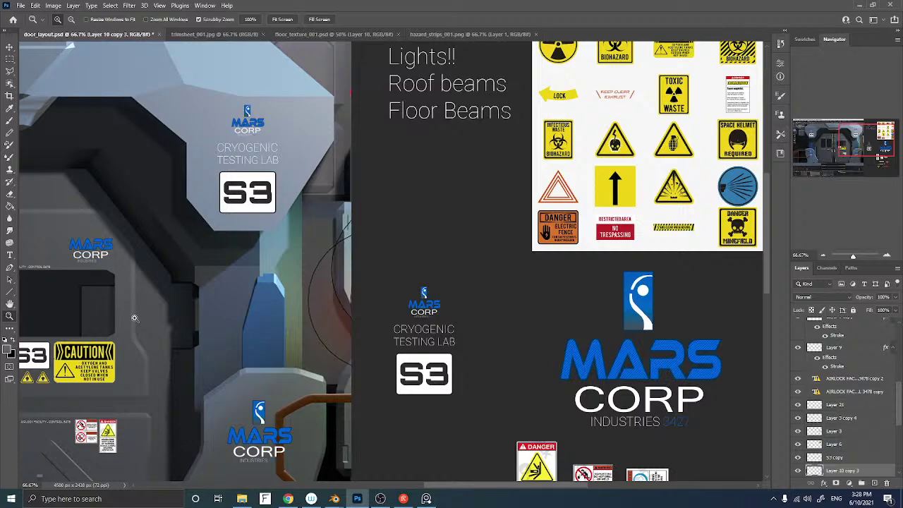
key("ctrl+minus")
key("ctrl+minus")
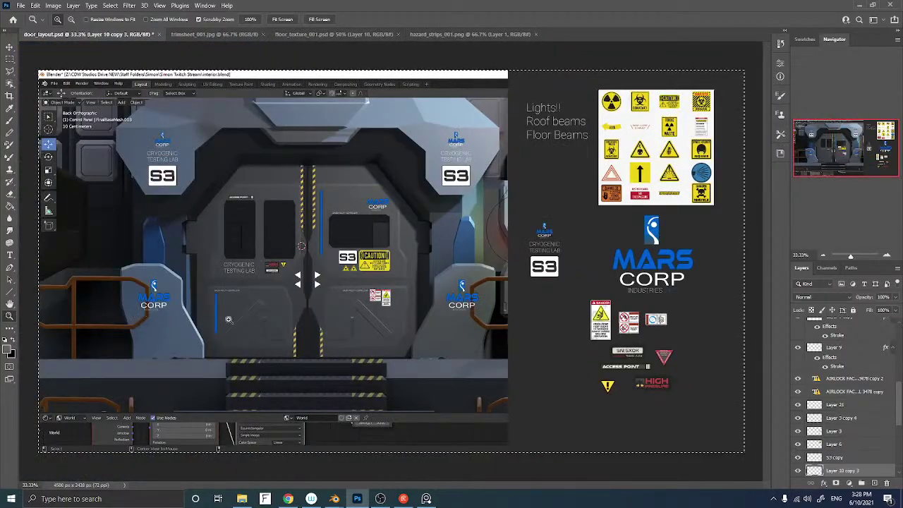
scroll(364, 285, "up", 4, "alt")
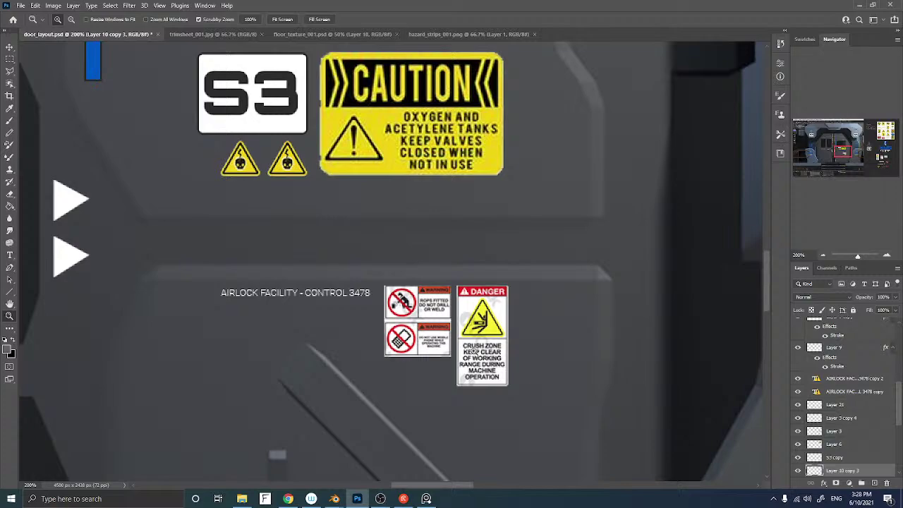
scroll(481, 337, "down", 3, "alt")
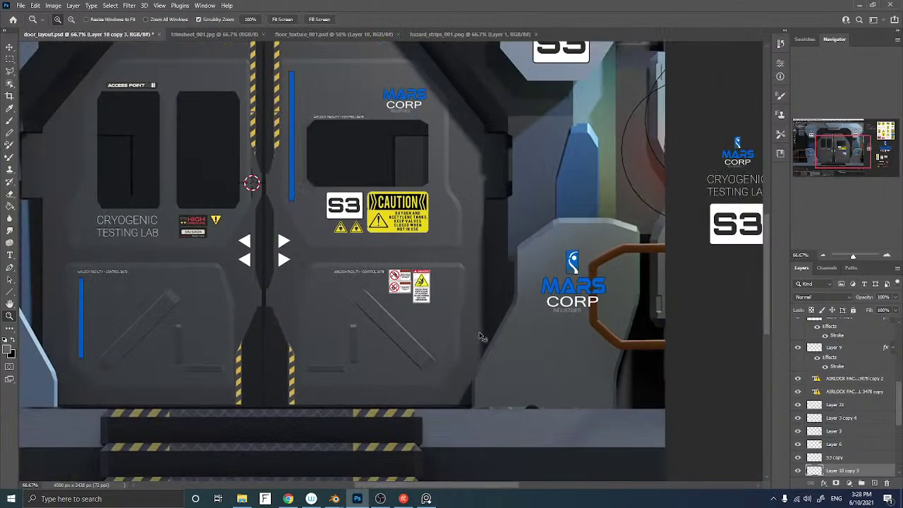
scroll(481, 336, "down", 1, "alt")
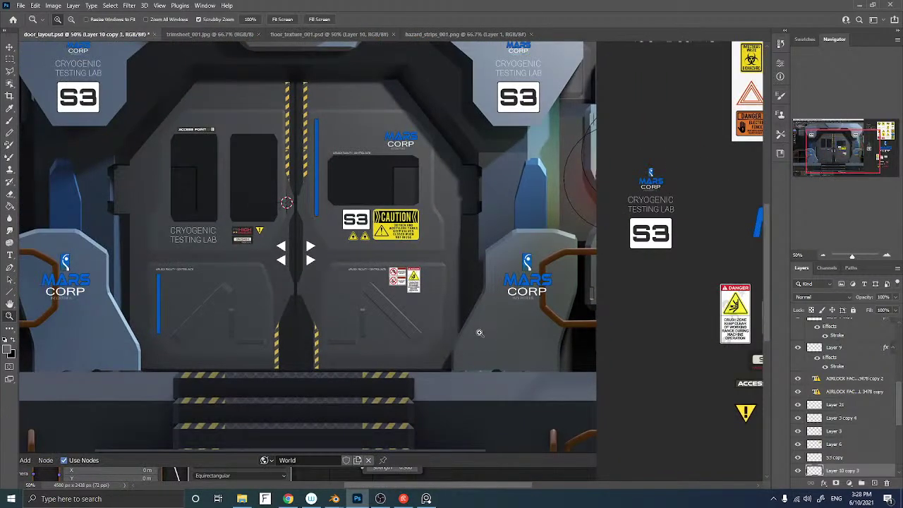
scroll(481, 335, "down", 4, "alt")
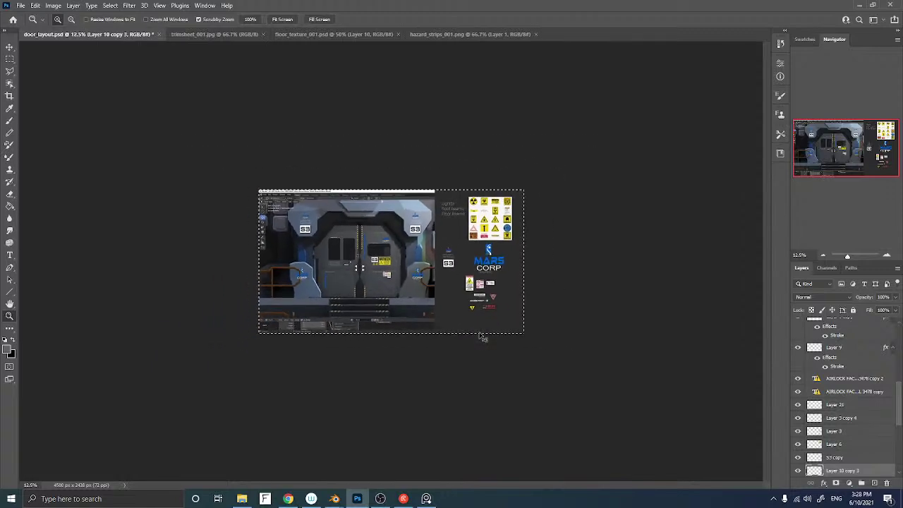
scroll(480, 334, "up", 1, "alt")
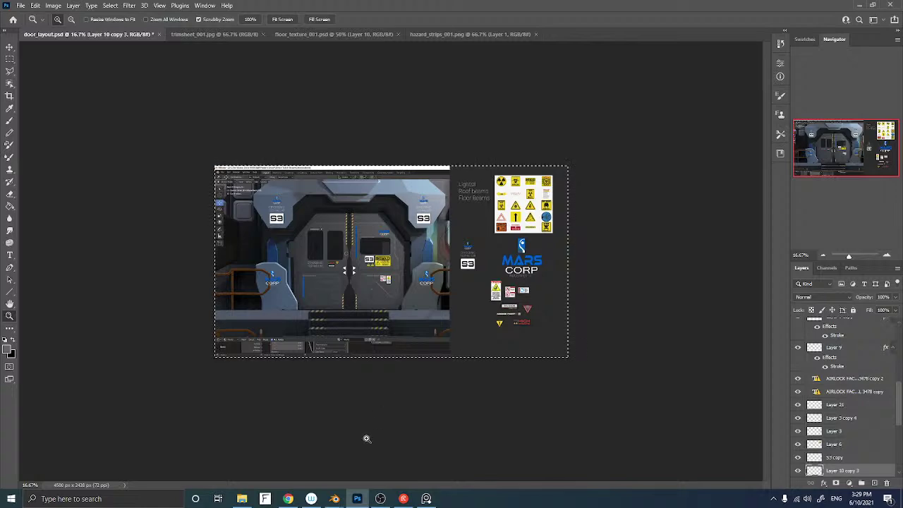
Switch back to the interior scene in Blender, render a still image with the blue fog, inspect it and close the render
mouse_move(331, 499)
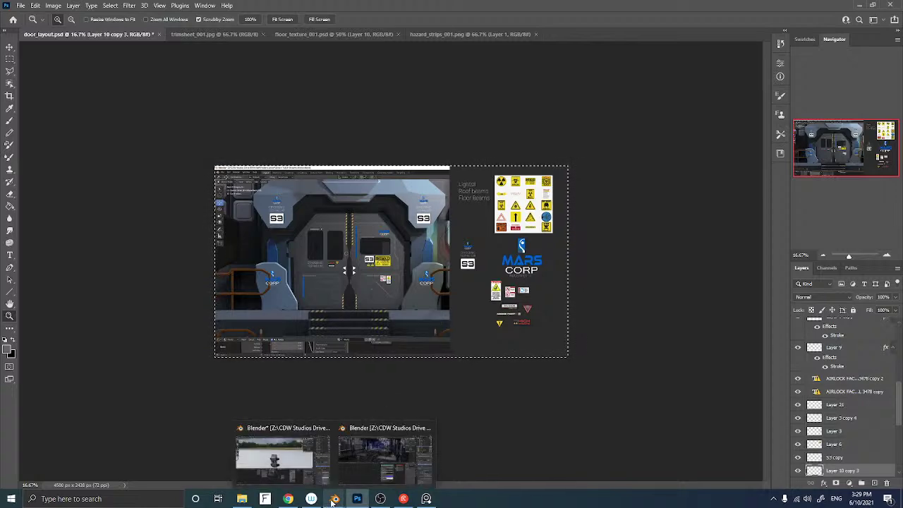
left_click(373, 460)
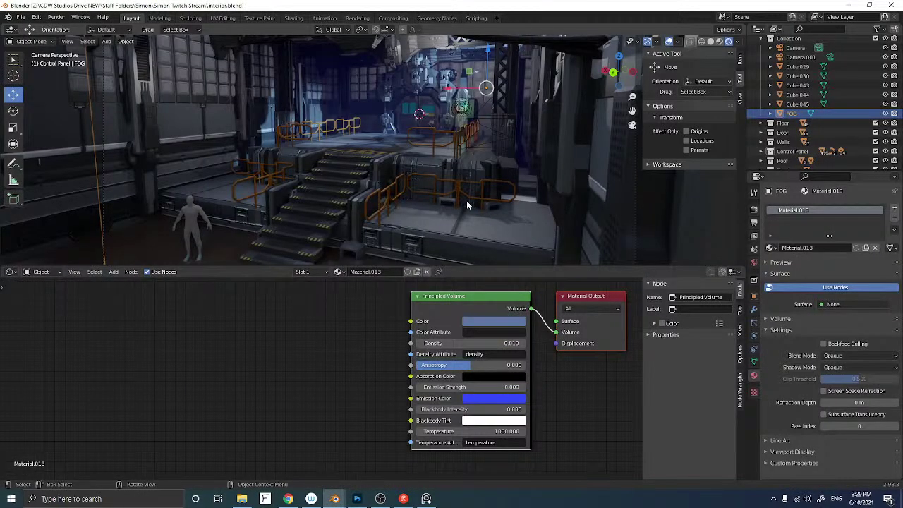
left_click(55, 17)
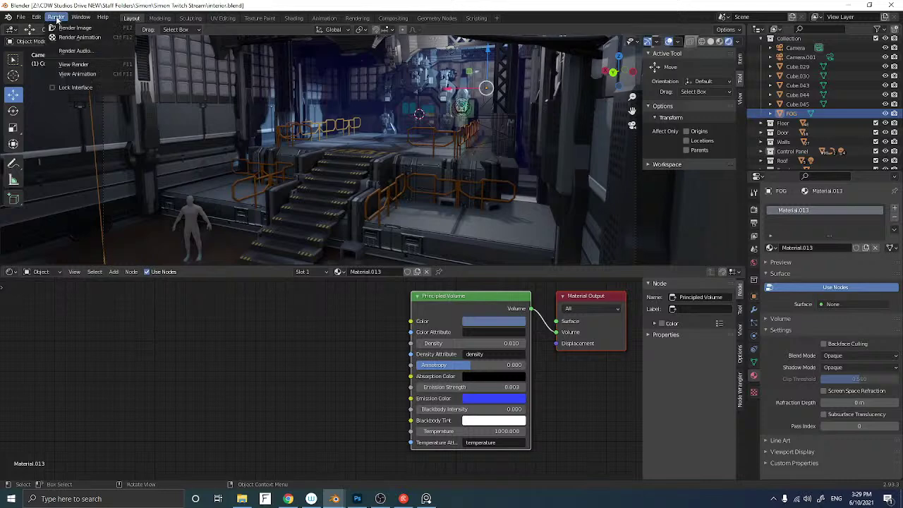
left_click(71, 31)
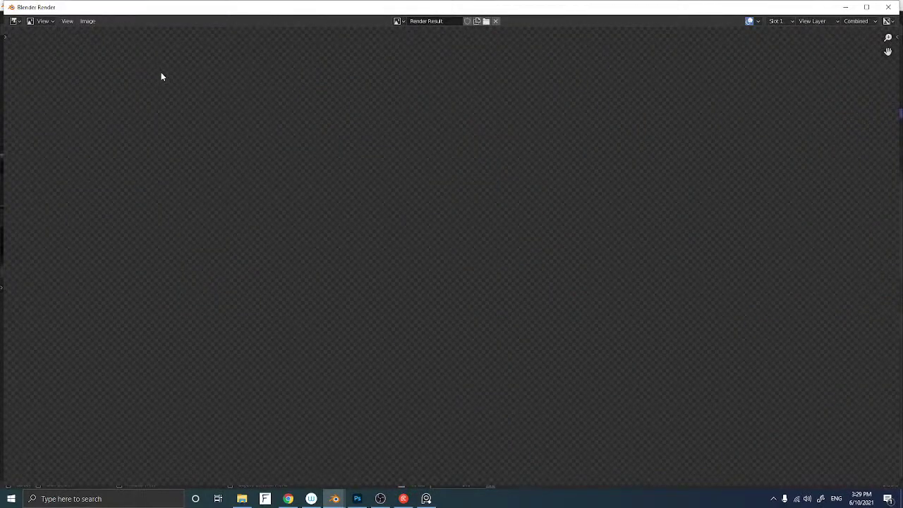
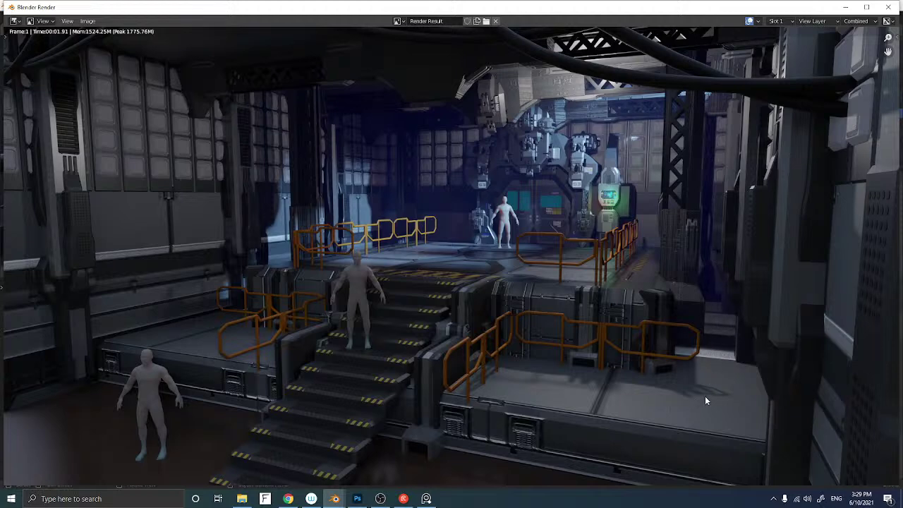
left_click(888, 7)
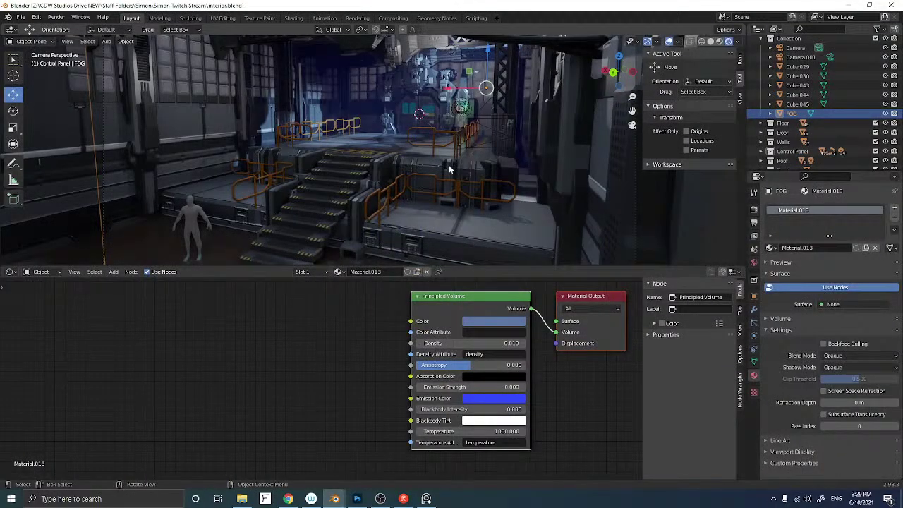
Duplicate the post beside the foot of the stairs and move the copy along the X axis toward the side wall
left_click(449, 163)
left_click(362, 199)
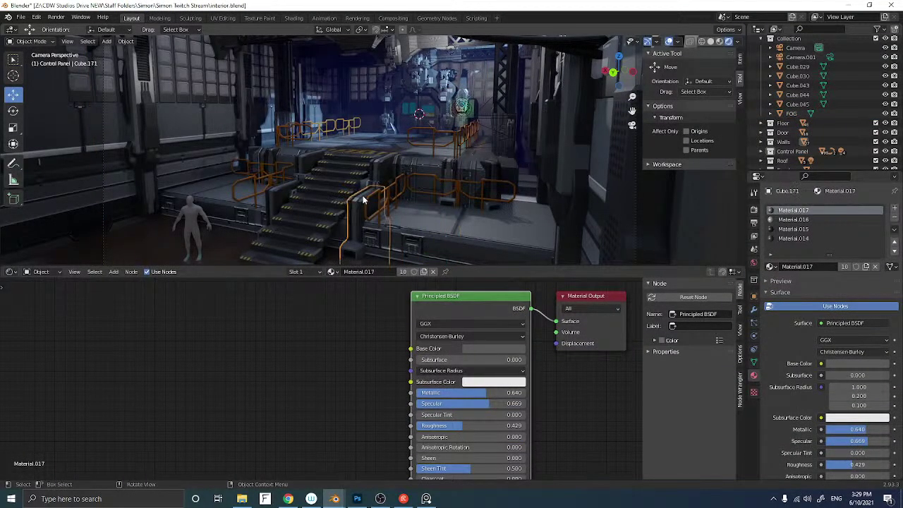
key("shift+d")
right_click(452, 202)
scroll(451, 197, "up", 2)
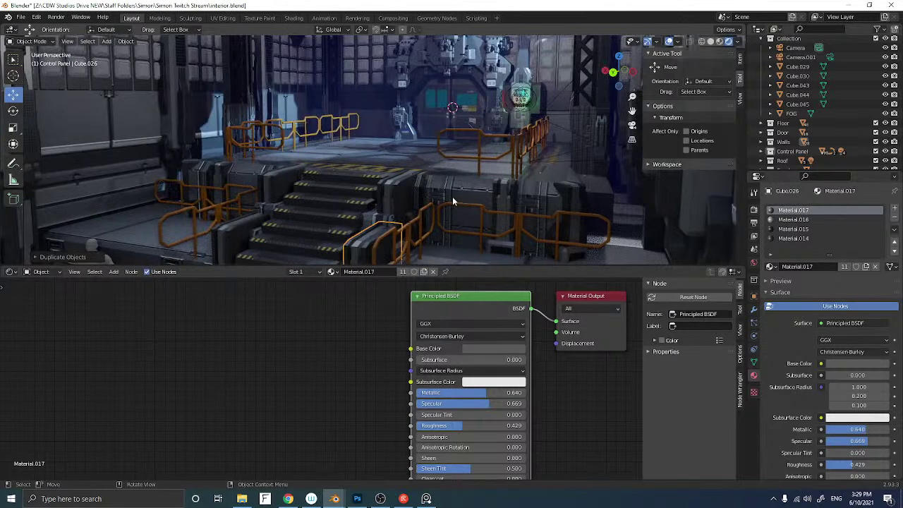
left_click(613, 73)
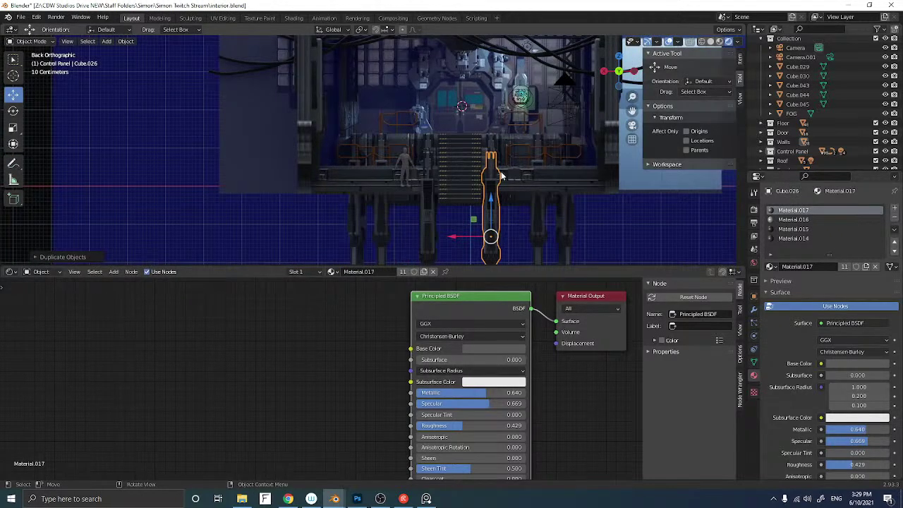
left_click_drag(459, 235, 557, 231)
left_click(557, 231)
middle_click_drag(553, 182, 476, 189)
scroll(529, 191, "down", 3)
middle_click_drag(484, 148, 463, 103, "shift")
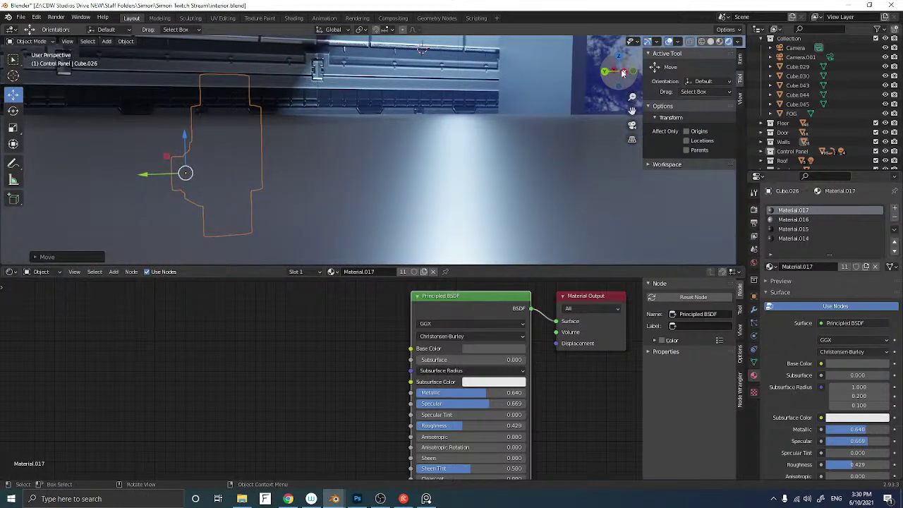
Rotate the copied post by -90° in the left orthographic view so it lies flat, and raise it along Z
left_click(623, 73)
type("r-90")
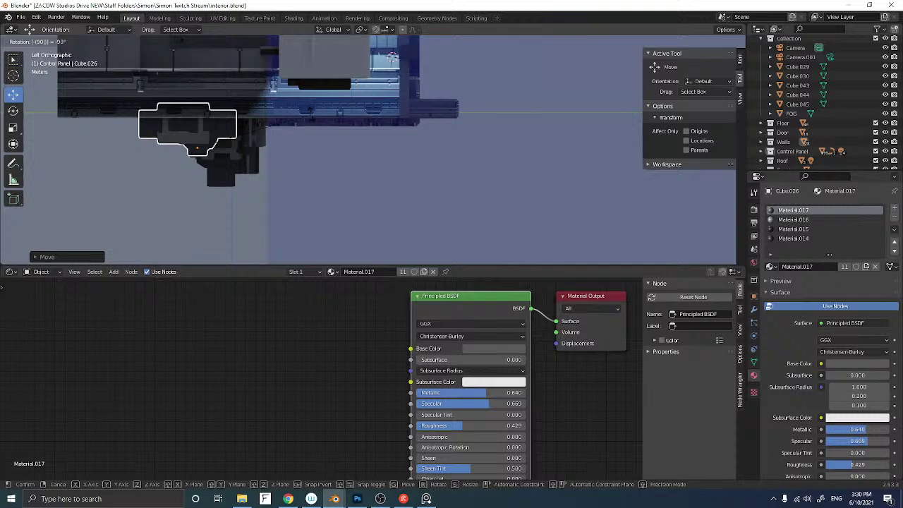
type("90")
key("Return")
middle_click_drag(284, 115, 519, 206)
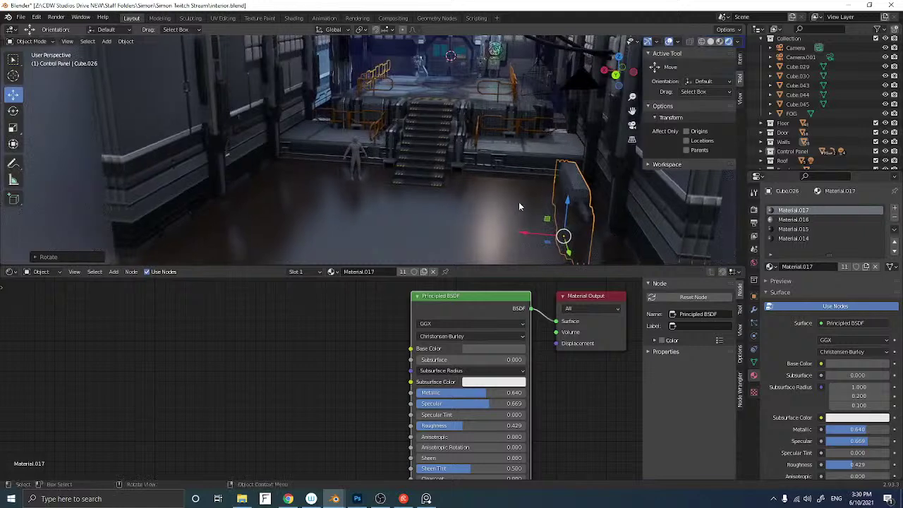
left_click_drag(566, 215, 571, 188)
middle_click_drag(574, 188, 557, 179)
Try tilting the copied post in the back view, and set its origin to Center of Mass (Surface)
left_click(612, 75)
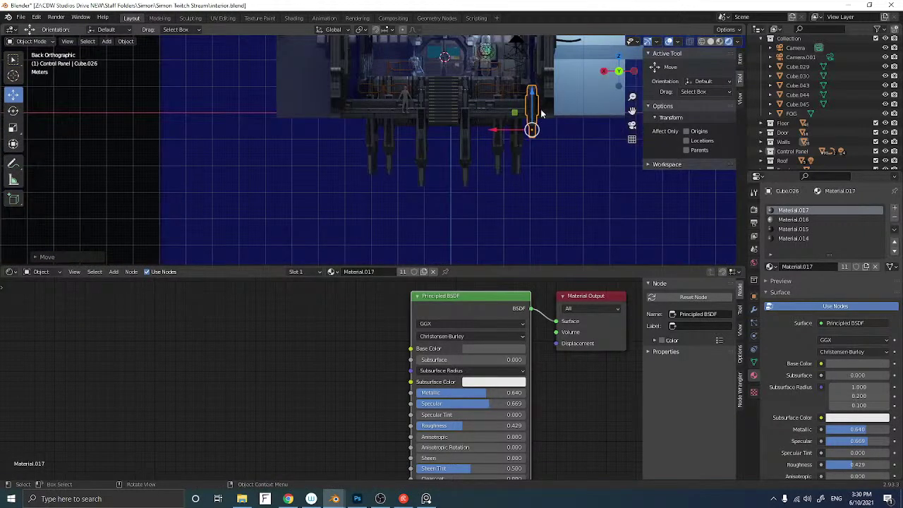
key("r")
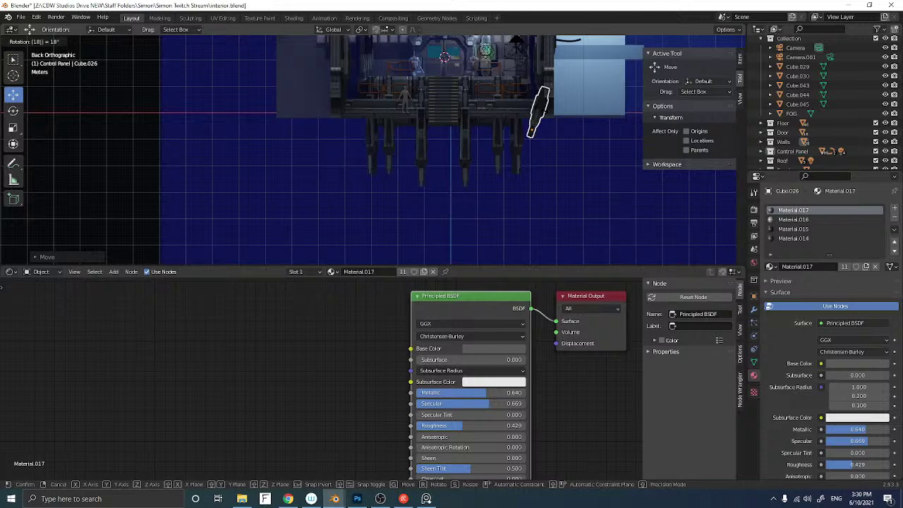
left_click(540, 108)
left_click_drag(536, 114, 535, 82)
right_click(532, 115)
mouse_move(527, 113)
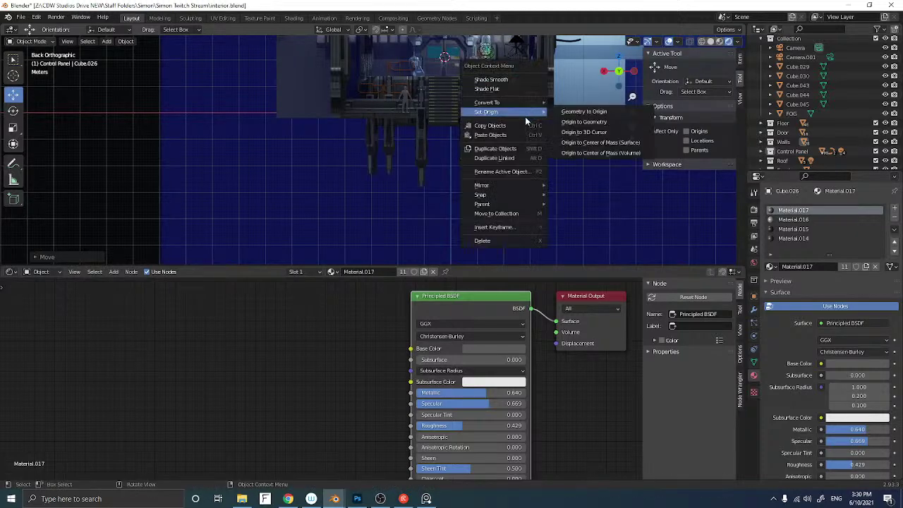
left_click(574, 142)
Stretch the copied post along its local Y axis with the Scale tool
middle_click_drag(503, 121, 400, 139)
scroll(519, 134, "up", 2)
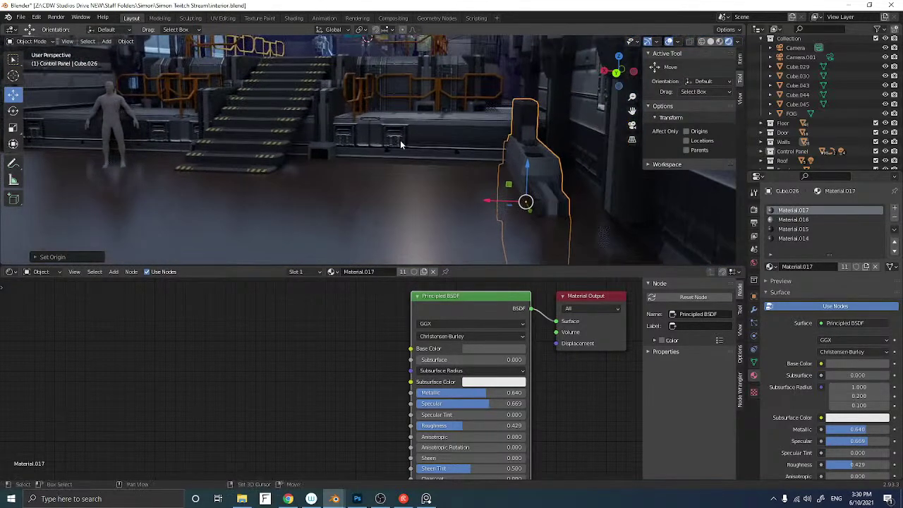
left_click(12, 128)
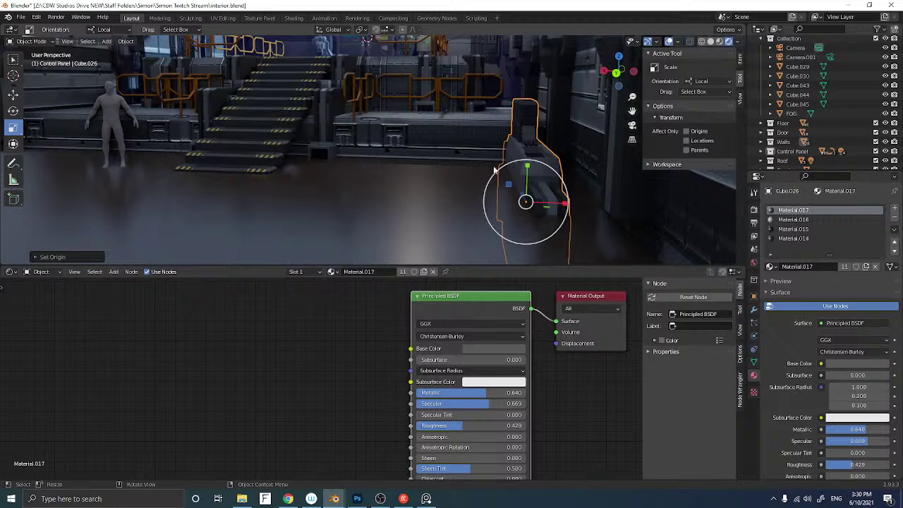
left_click_drag(527, 167, 531, 122)
Move the stretched post along the Y axis to the raised platform beside the side wall
left_click(12, 94)
middle_click_drag(530, 121, 531, 196)
key("KP_Divide")
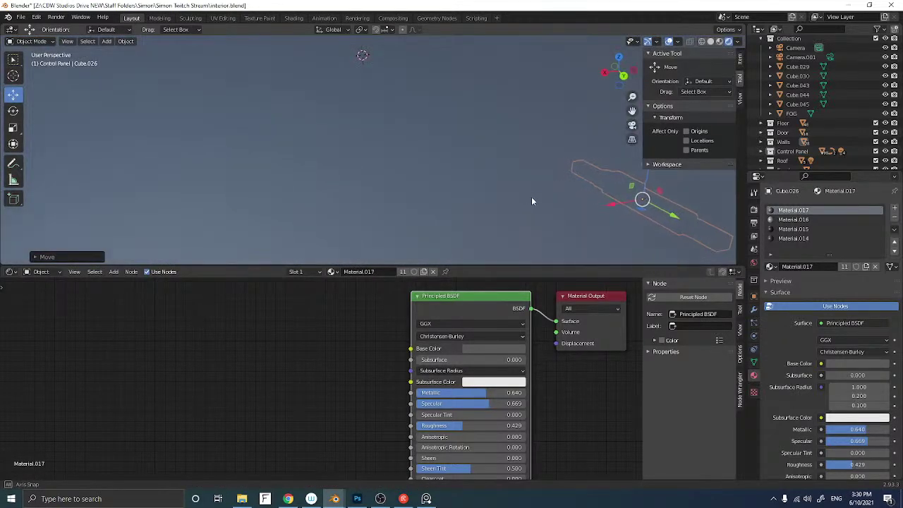
key("KP_Divide")
left_click_drag(676, 197, 590, 155)
middle_click_drag(590, 154, 552, 156)
scroll(520, 157, "up", 1)
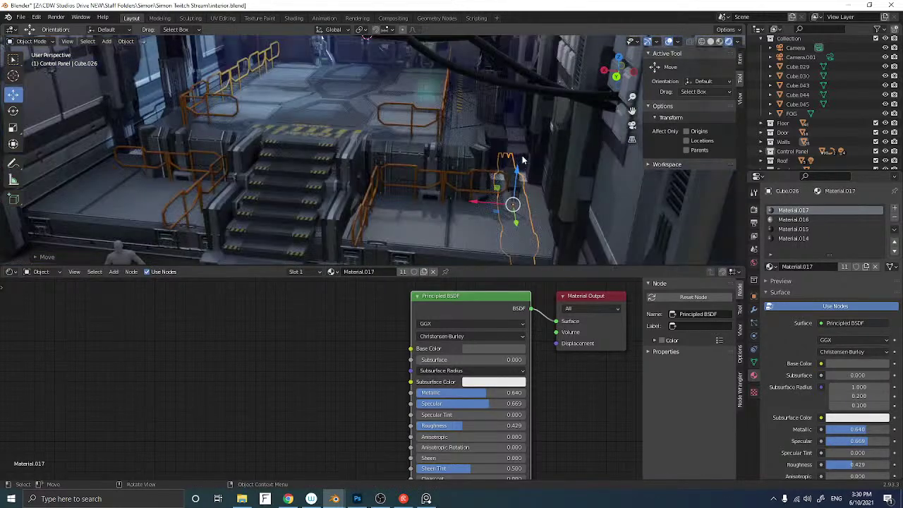
Raise the stretched post slightly and nudge it along X toward the side wall, checking its placement from several angles
left_click_drag(516, 179, 517, 170)
middle_click_drag(513, 189, 491, 153, "shift")
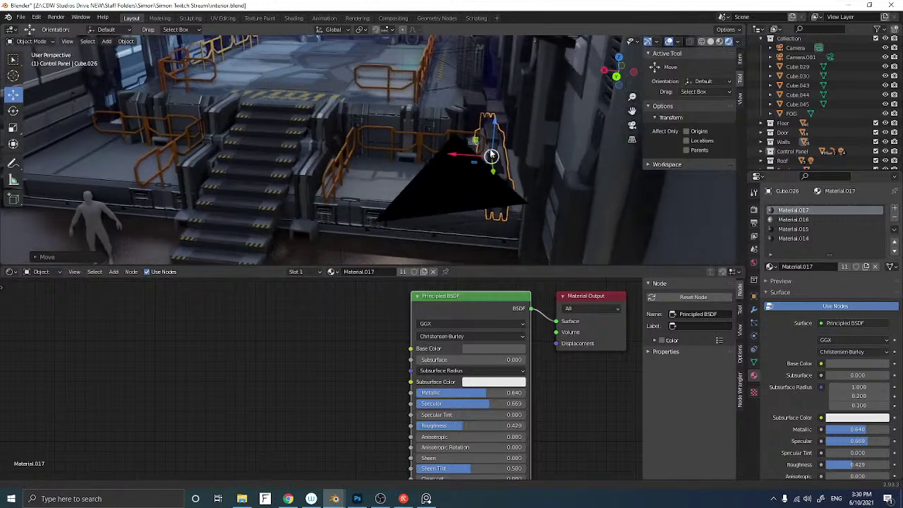
left_click_drag(467, 156, 471, 159)
middle_click_drag(469, 160, 99, 121)
middle_click_drag(288, 127, 337, 130)
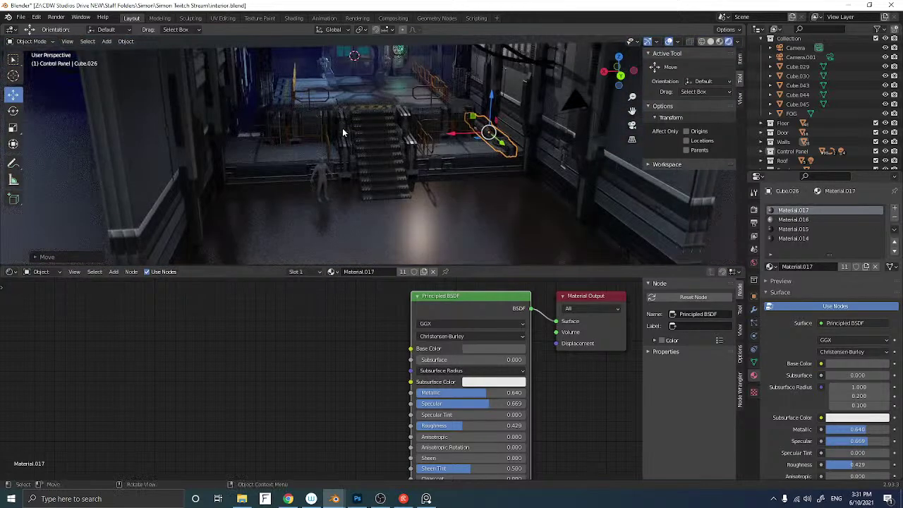
Enlarge the stretched post about 1.29 times, trim its scale along one local axis, and shift it slightly along Y and down
key("s")
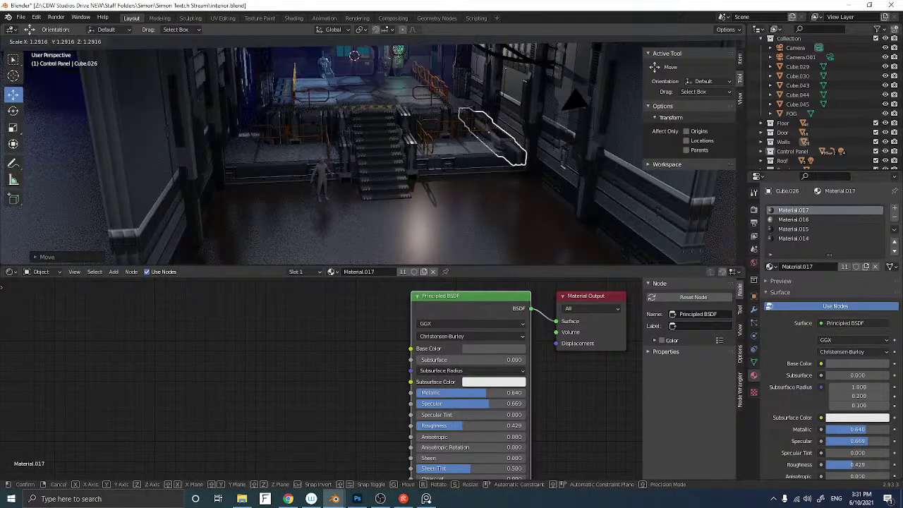
left_click(301, 121)
left_click(13, 127)
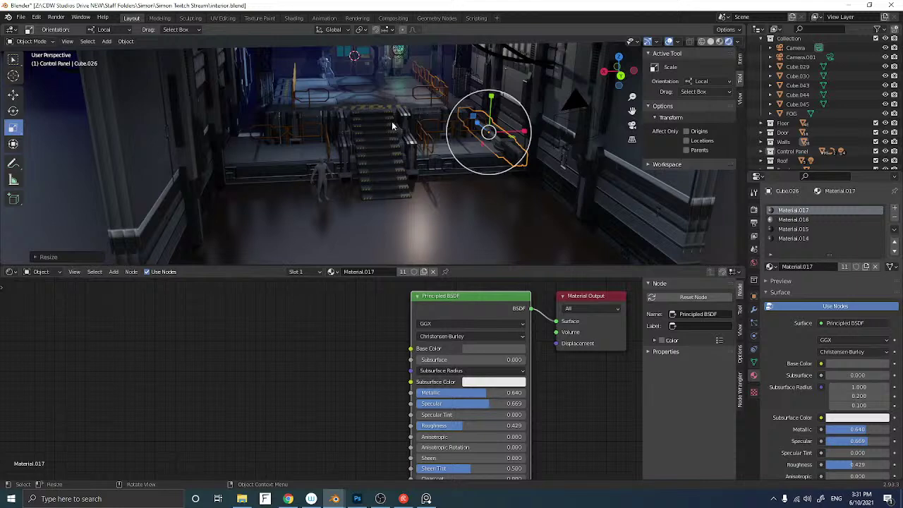
left_click_drag(491, 97, 490, 104)
left_click(13, 94)
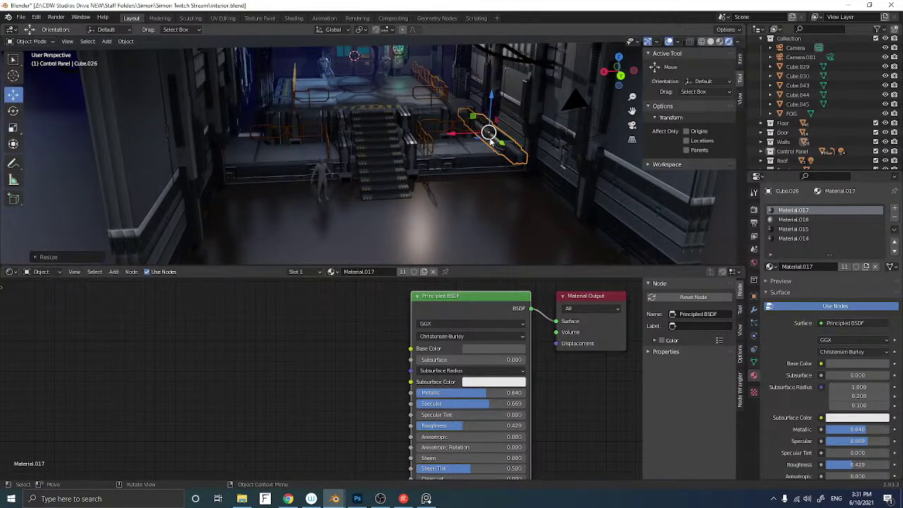
mouse_move(499, 144)
left_mouse_down()
mouse_move(485, 134)
mouse_move(490, 140)
left_mouse_up()
left_click_drag(484, 108, 484, 112)
Duplicate the stretched post and move the copy about 6.89 m along X to the opposite side of the raised platform
middle_click_drag(484, 113, 440, 134)
scroll(457, 137, "up", 4)
key("shift+d")
right_click(440, 134)
key("g")
key("x")
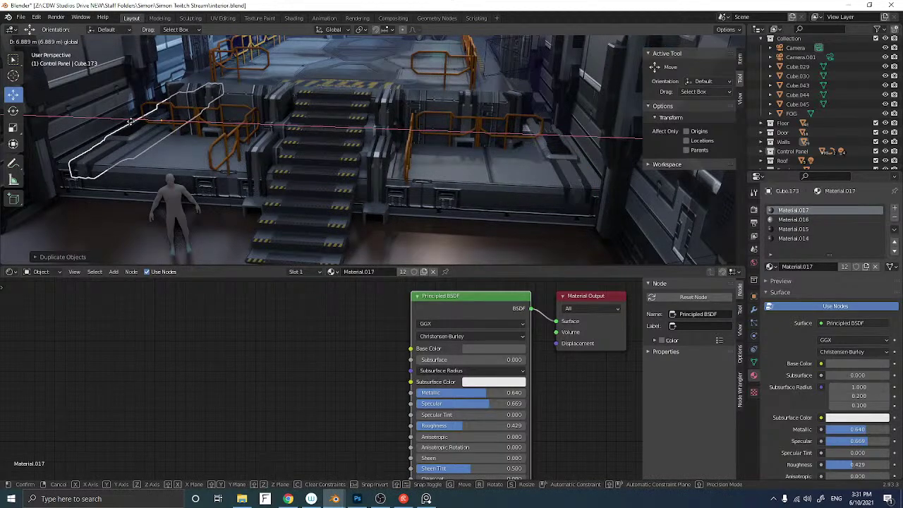
left_click(132, 122)
middle_click_drag(132, 122, 208, 145)
Duplicate that post copy, move it about -1.95 m along X toward the stairs, and nudge it about -0.09 m along Y
left_click(269, 190)
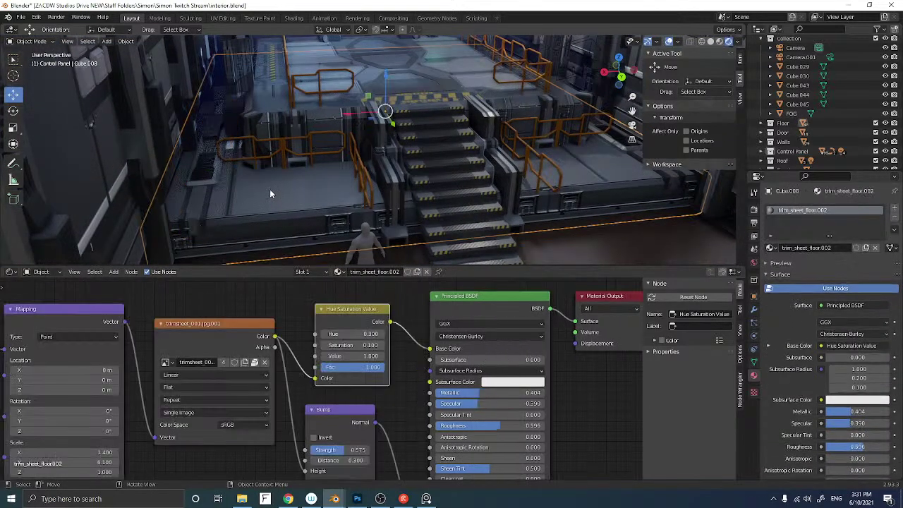
left_click(204, 186)
key("shift+d")
right_click(204, 184)
left_click_drag(187, 155, 223, 156)
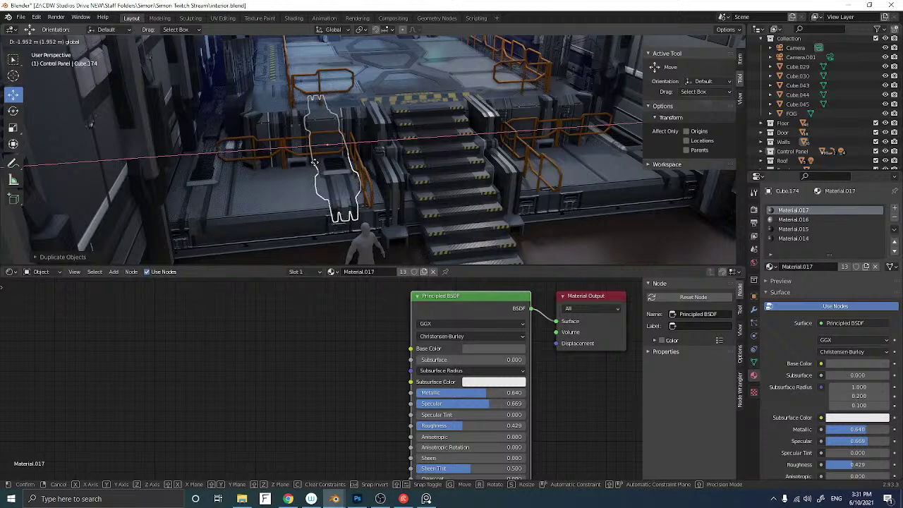
left_click(314, 163)
key("g")
key("y")
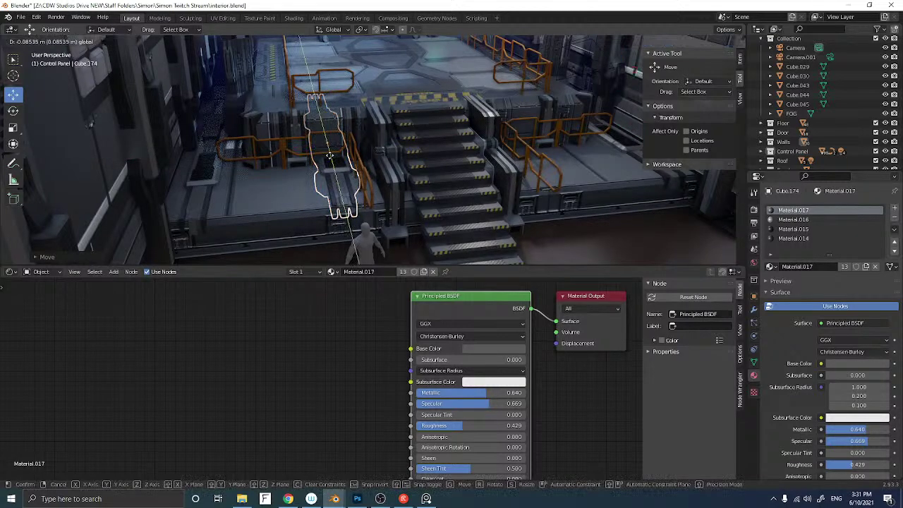
left_click(329, 155)
Duplicate the post beside the stairs, move the copy along X across the stairs, and fine-tune its X position by about -0.06 m
key("shift+d")
right_click(306, 165)
middle_click_drag(307, 166, 279, 164)
left_click_drag(277, 148, 443, 145)
middle_click_drag(452, 160, 433, 163)
key("alt+h")
key("g")
key("x")
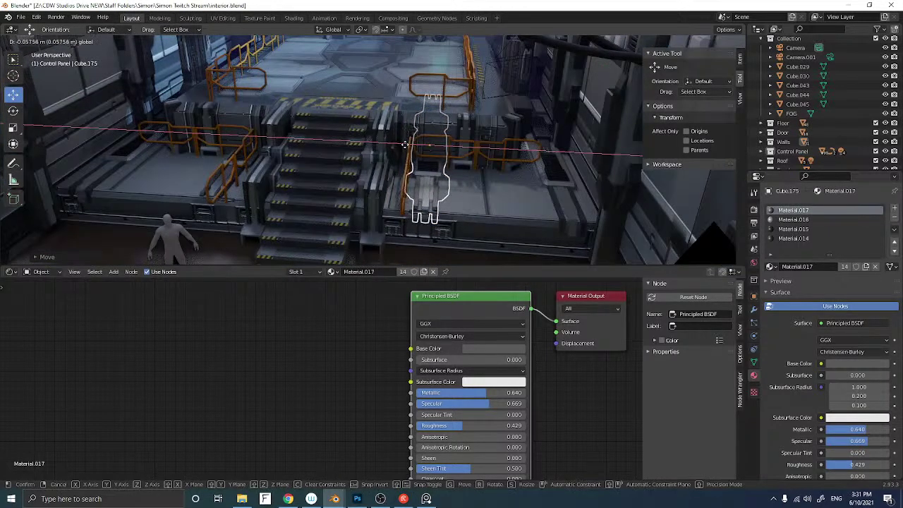
left_click(404, 145)
Examine the platform base, the FOG volume and the floor plane around the bare area in front of the stairs
left_click(426, 202)
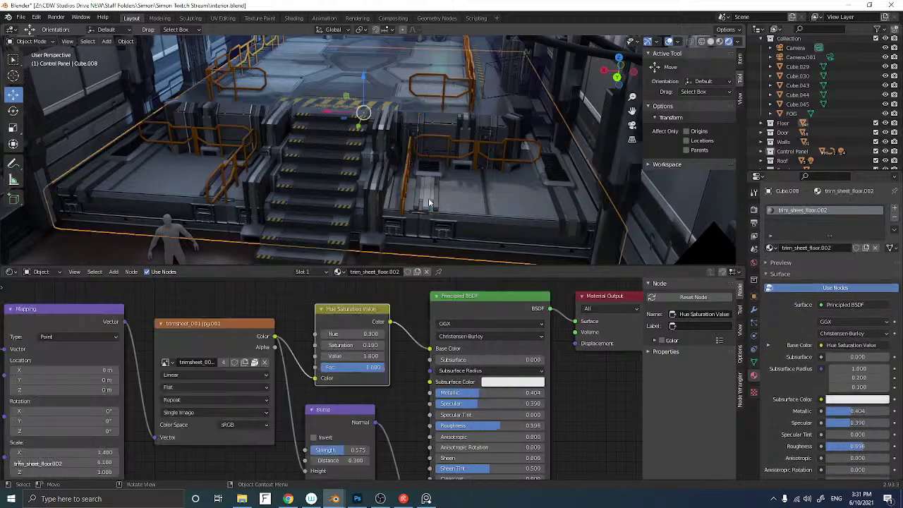
scroll(417, 199, "down", 1)
scroll(417, 200, "up", 1)
middle_click_drag(402, 181, 387, 203)
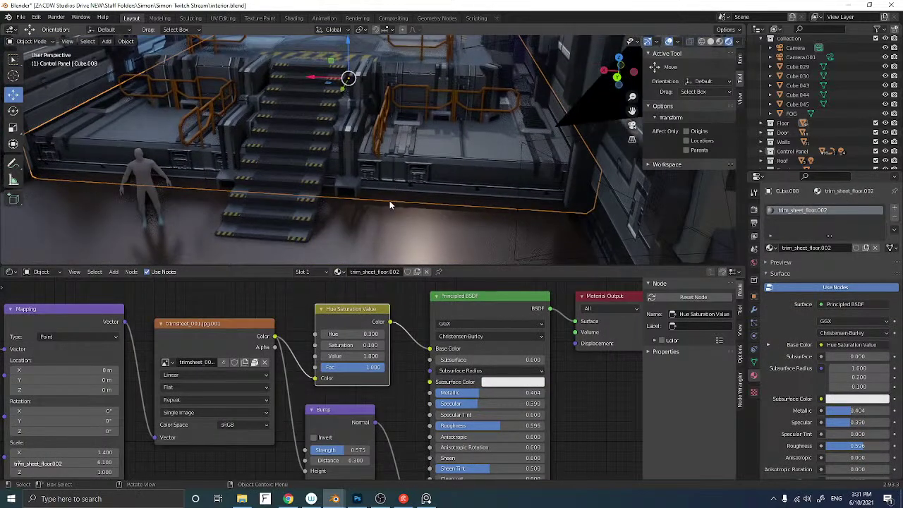
left_click(409, 223)
left_click(412, 227)
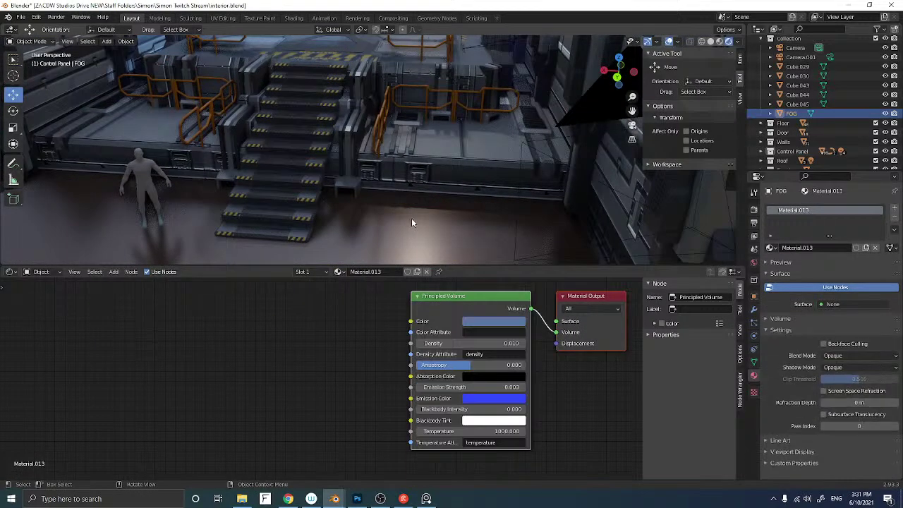
scroll(411, 219, "down", 4)
left_click(425, 205)
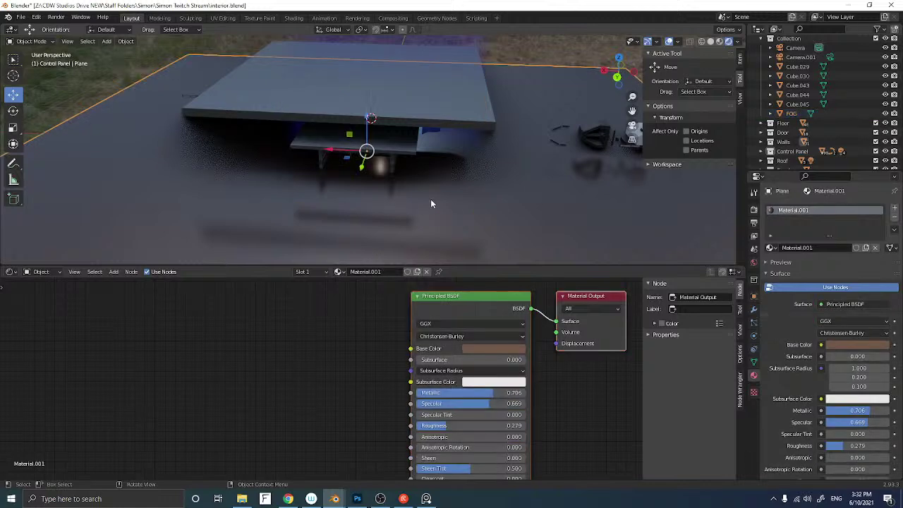
left_click(422, 210)
left_click(465, 213)
scroll(381, 203, "up", 5)
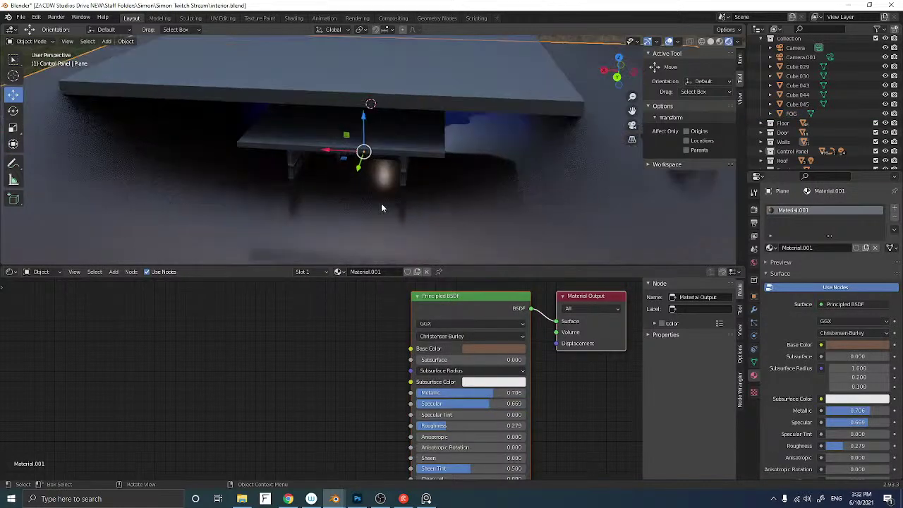
middle_click_drag(378, 203, 378, 192)
scroll(373, 189, "up", 5)
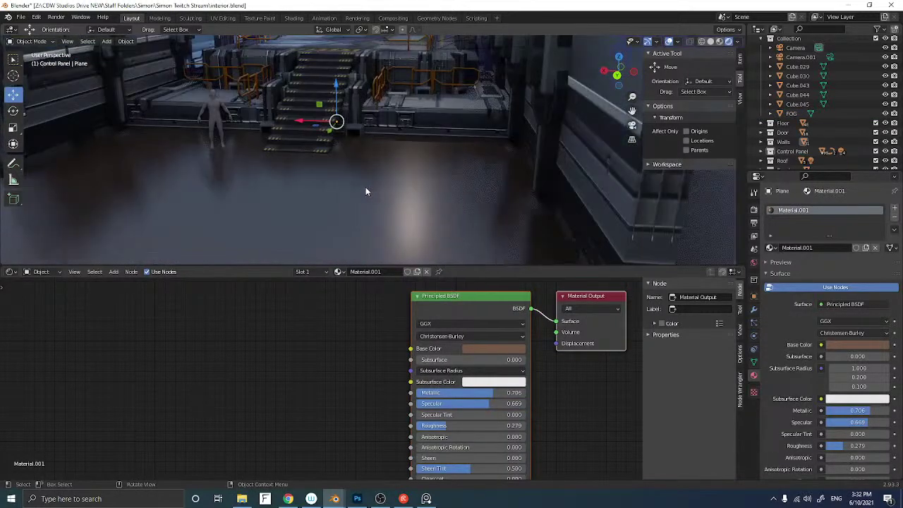
Duplicate the raised platform base, scale the copy up uniformly, and lower it toward the floor
left_click(435, 122)
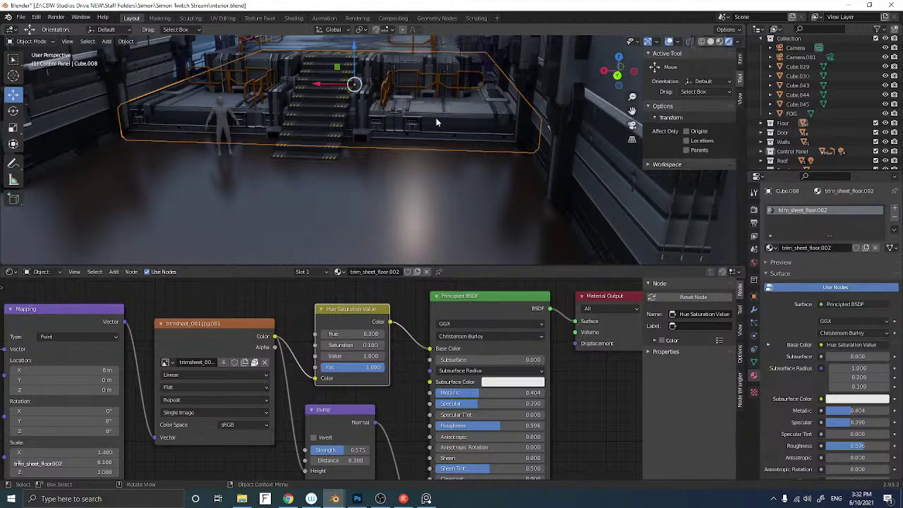
key("shift+d")
right_click(436, 119)
middle_click_drag(416, 134, 408, 139)
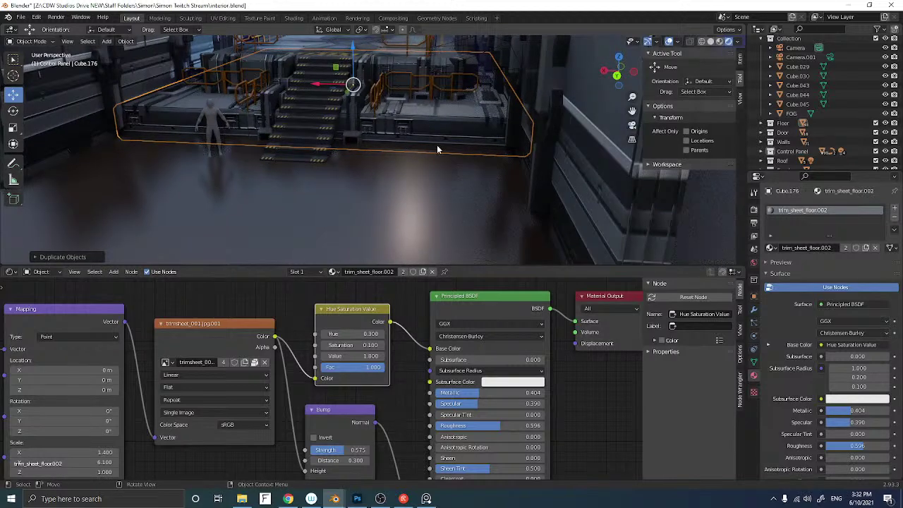
key("s")
left_click(459, 151)
left_click_drag(354, 74, 354, 93)
Move the enlarged platform copy forward along Y so its paneled surface covers the floor in front of the stairs
middle_click_drag(299, 130, 287, 134)
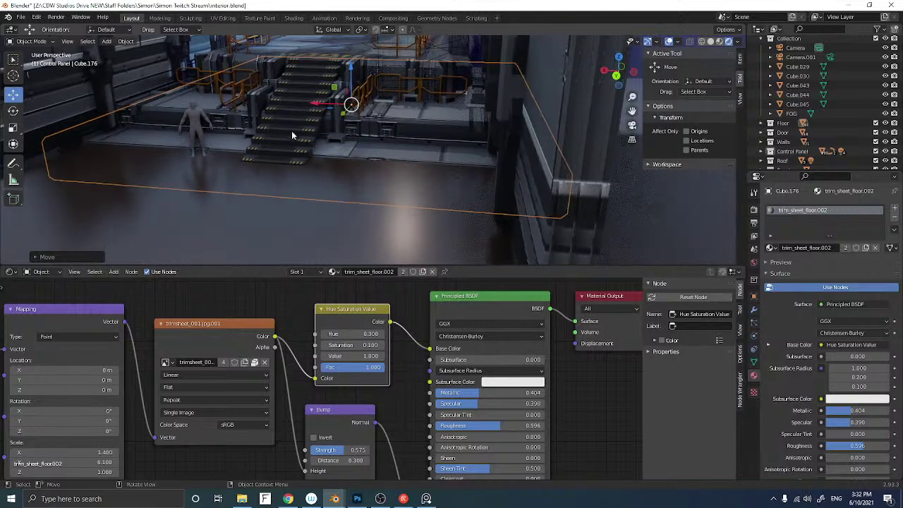
middle_click_drag(338, 117, 335, 120)
left_click_drag(339, 118, 308, 127)
left_click_drag(332, 99, 335, 98)
scroll(272, 157, "up", 5)
middle_click_drag(275, 158, 280, 154)
scroll(281, 154, "down", 5)
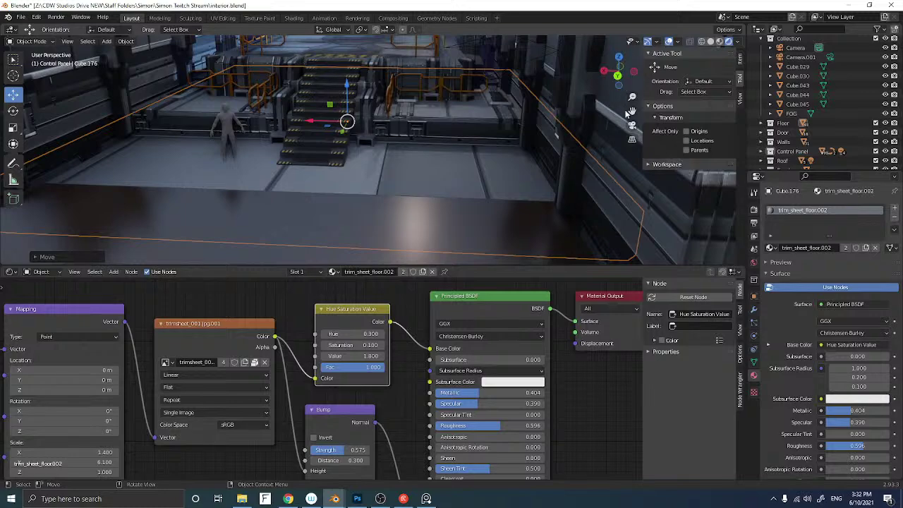
Show the scene through the camera in a taller 3D viewport and hide the FOG object
left_click(631, 125)
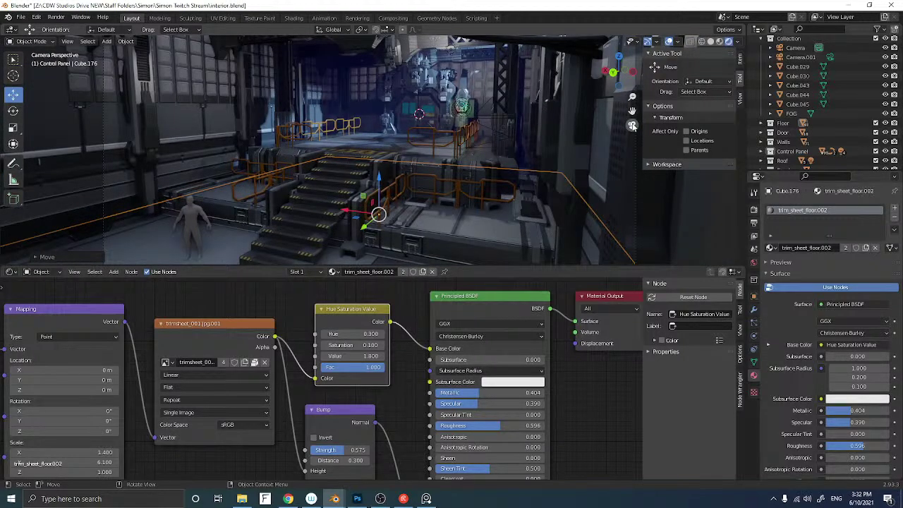
left_click_drag(493, 267, 487, 381)
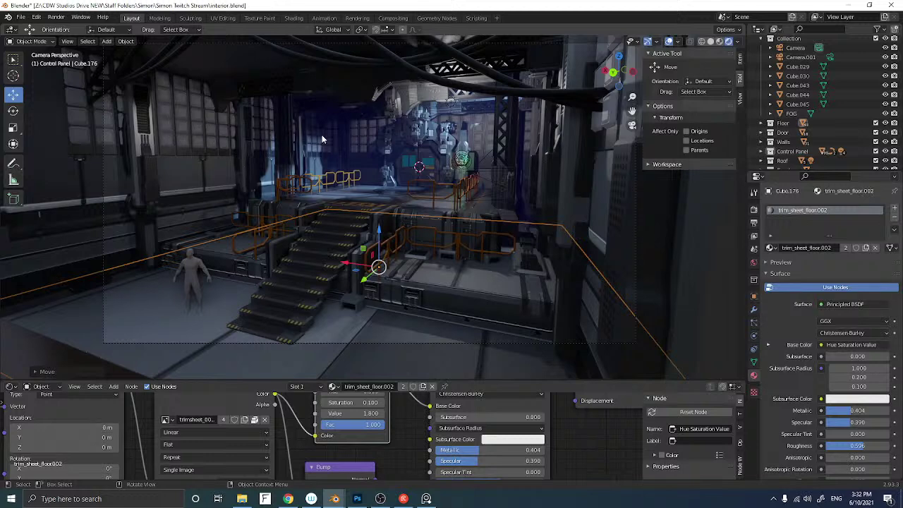
scroll(344, 166, "up", 3)
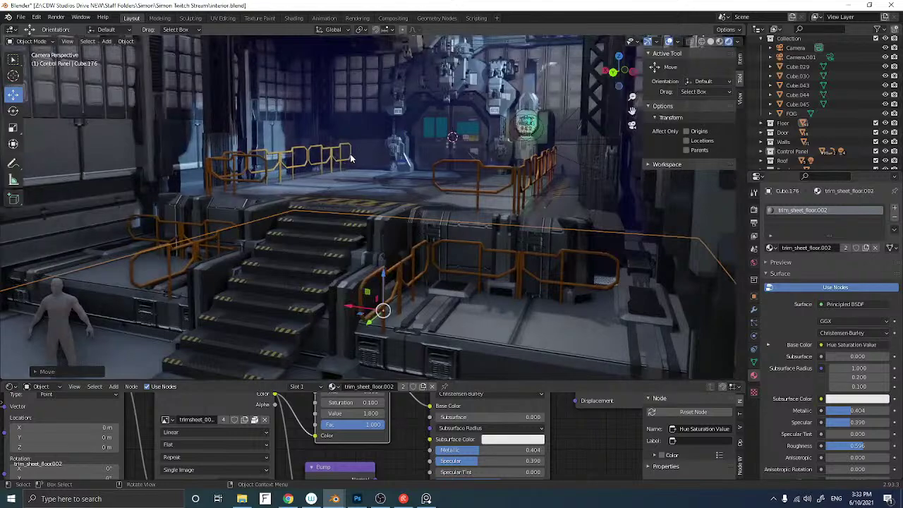
left_click(884, 113)
scroll(350, 256, "up", 6)
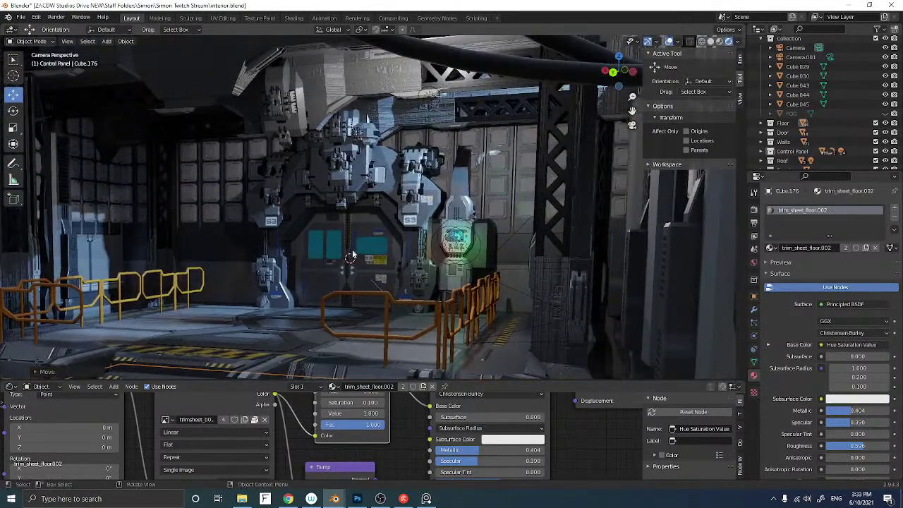
Edit the paneled back wall mesh and inset the center face of the square panel second from the bottom
left_click(504, 184)
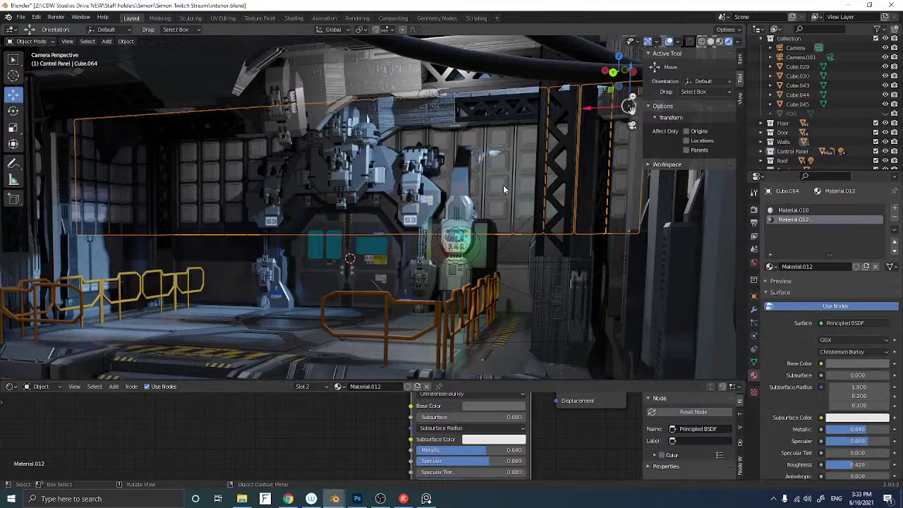
key("Tab")
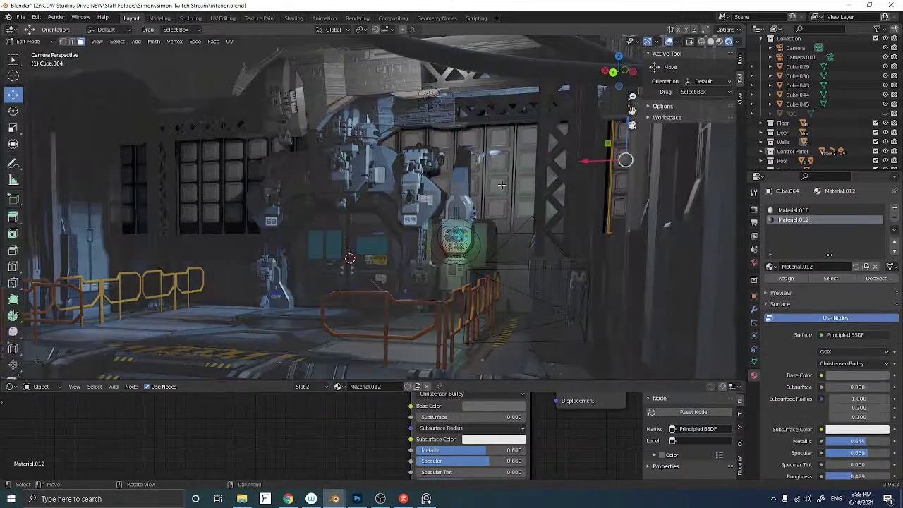
middle_click_drag(500, 186, 413, 209)
scroll(565, 132, "up", 4)
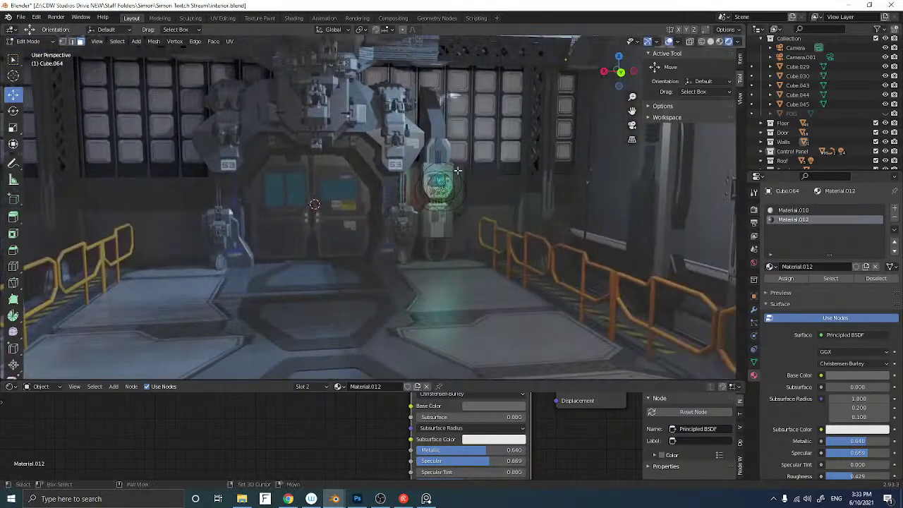
middle_click_drag(466, 165, 338, 206, "shift")
scroll(433, 182, "up", 3)
middle_click_drag(502, 158, 399, 201, "shift")
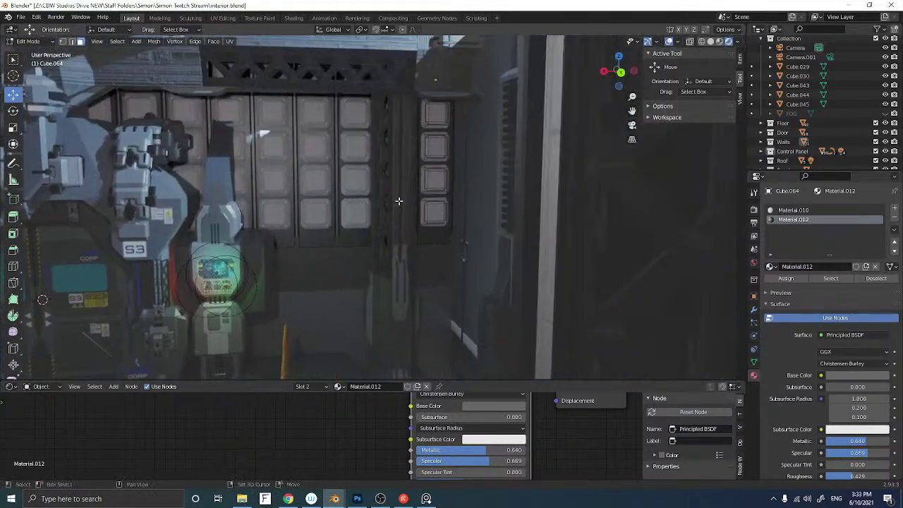
scroll(418, 186, "up", 5)
middle_click_drag(440, 173, 458, 164)
left_click(464, 160)
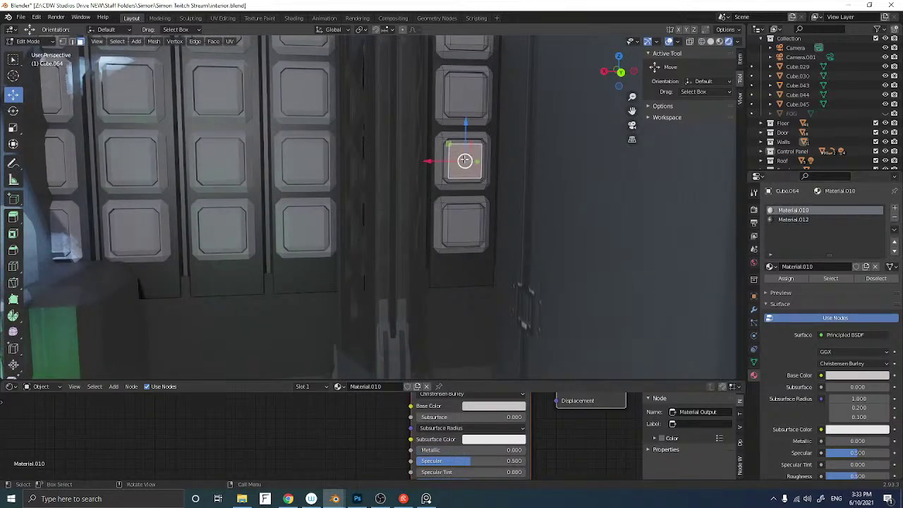
key("i")
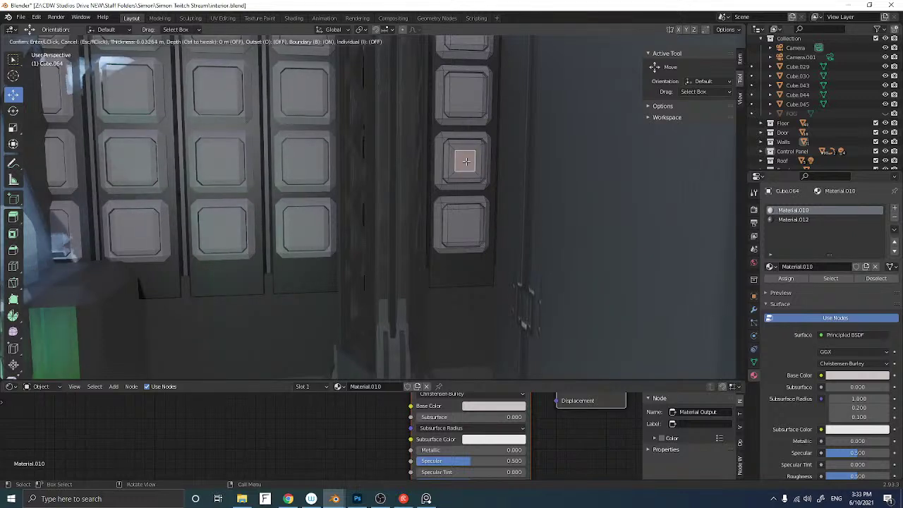
left_click(466, 162)
Extrude the inset panel face about 0.03 m inward and scale the recessed face
middle_click_drag(423, 151, 399, 153)
key("e")
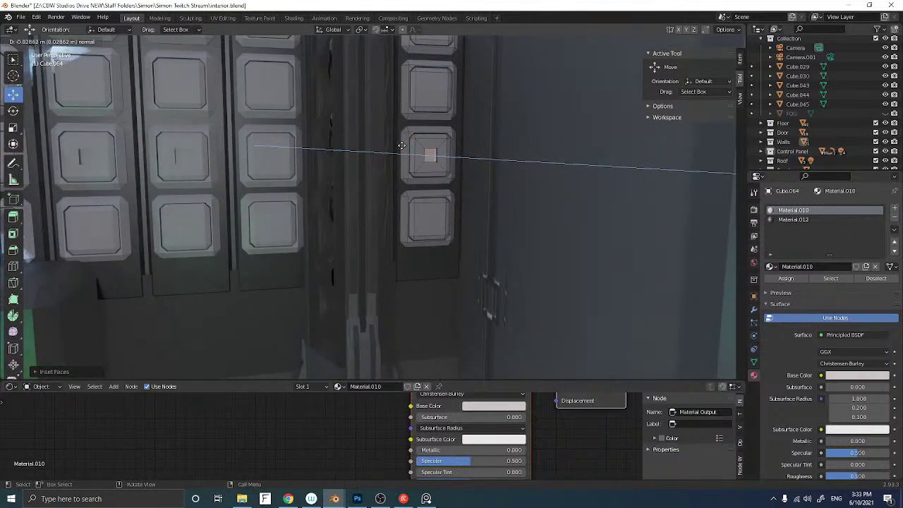
left_click(400, 145)
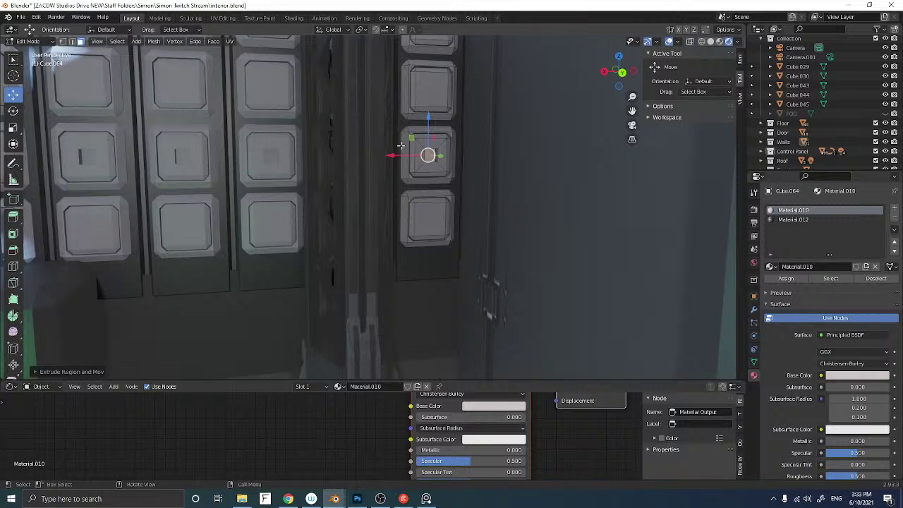
key("s")
left_click(405, 146)
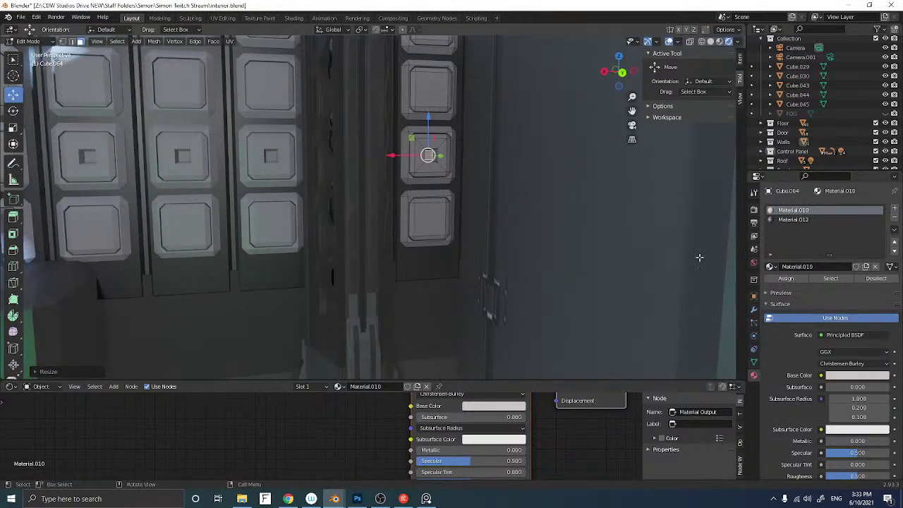
Add a third material slot with a new material to the wall panels and set its surface shader to Emission
left_click(894, 210)
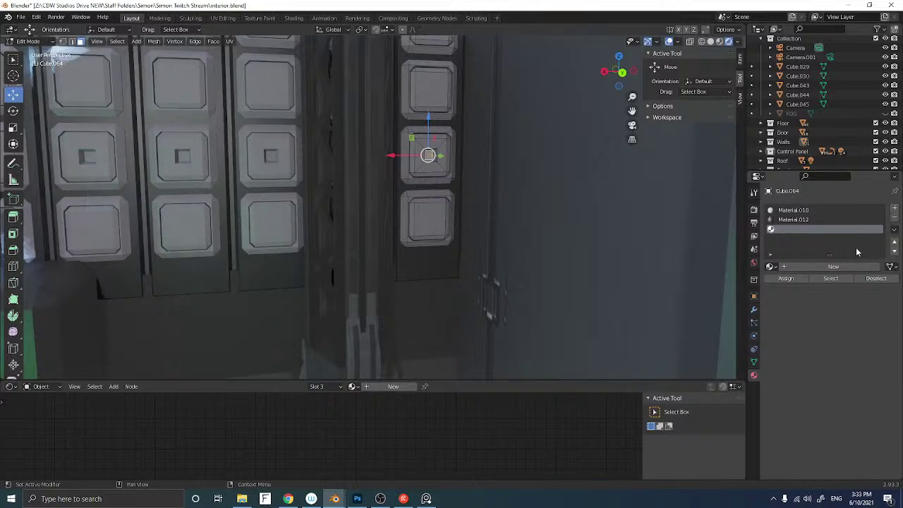
left_click(824, 266)
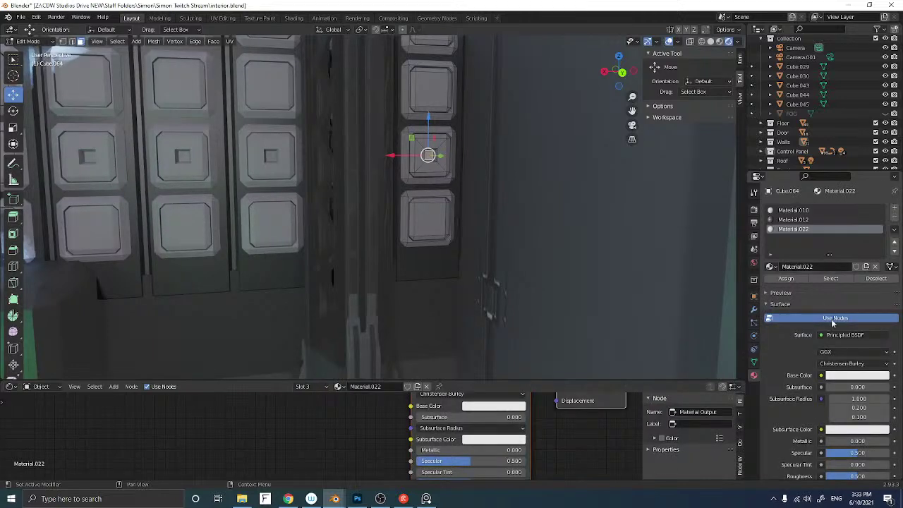
left_click(844, 336)
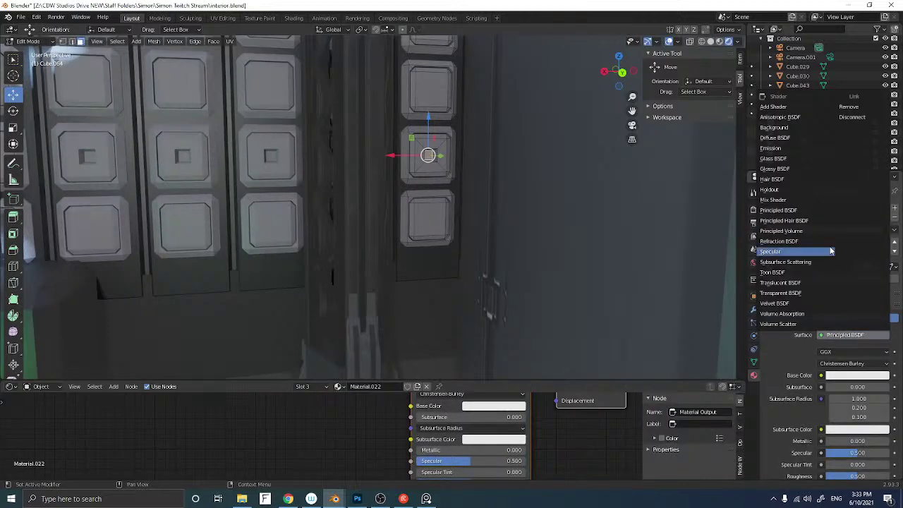
left_click(772, 148)
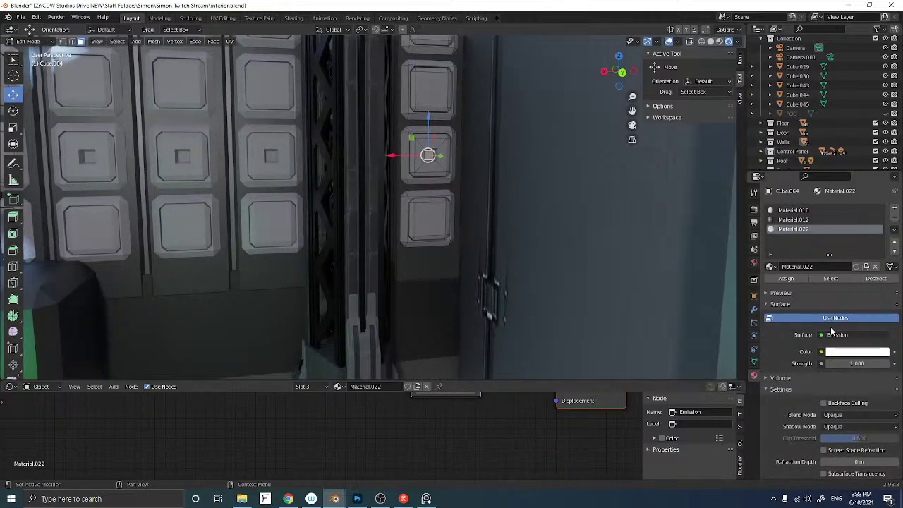
Set the new emission material to light cyan (hue 0.542, saturation 0.855) with strength 5 and assign it to the recessed panel face
left_click(837, 352)
left_click(845, 221)
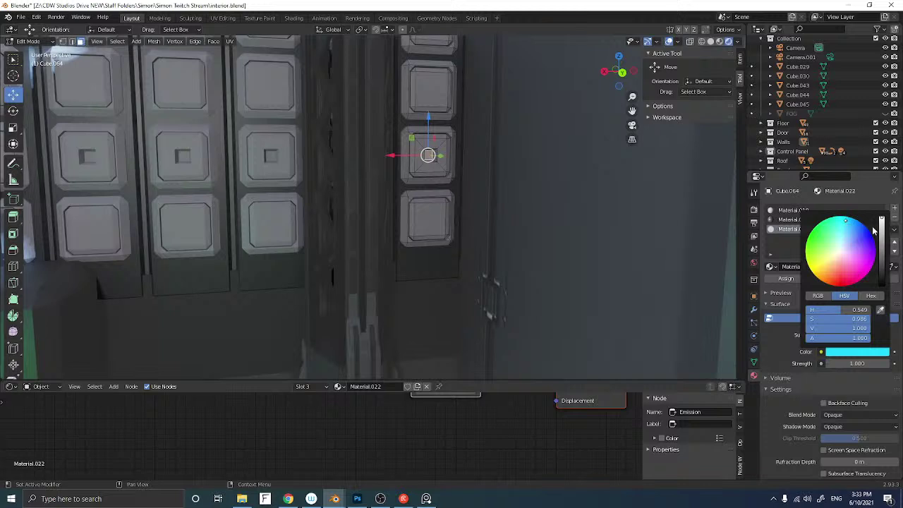
left_click(844, 231)
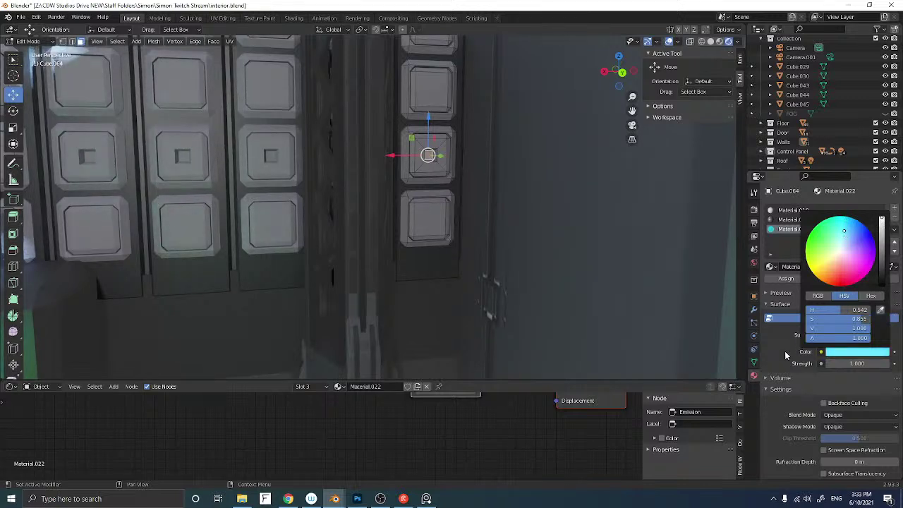
left_click(839, 363)
type("1.0")
key("Return")
left_click(786, 278)
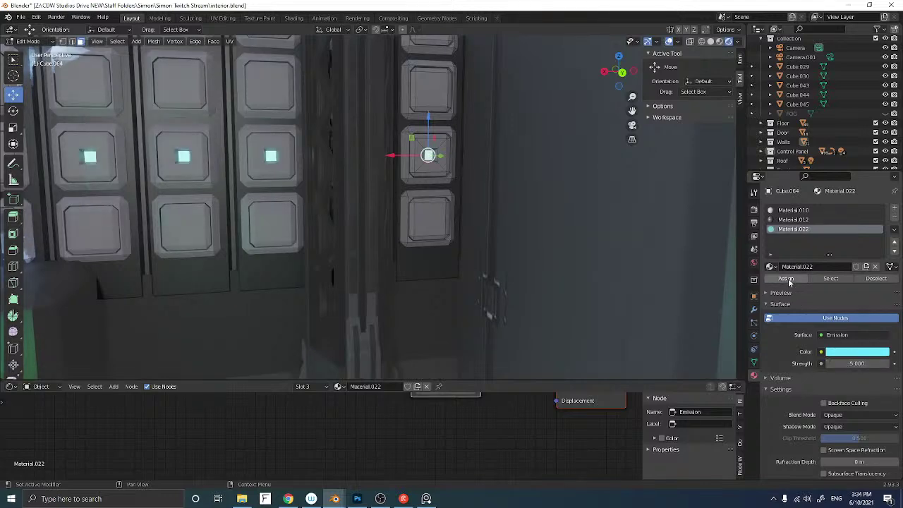
Leave mesh editing and examine the glowing wall panels across the room and through the camera
scroll(325, 211, "down", 8)
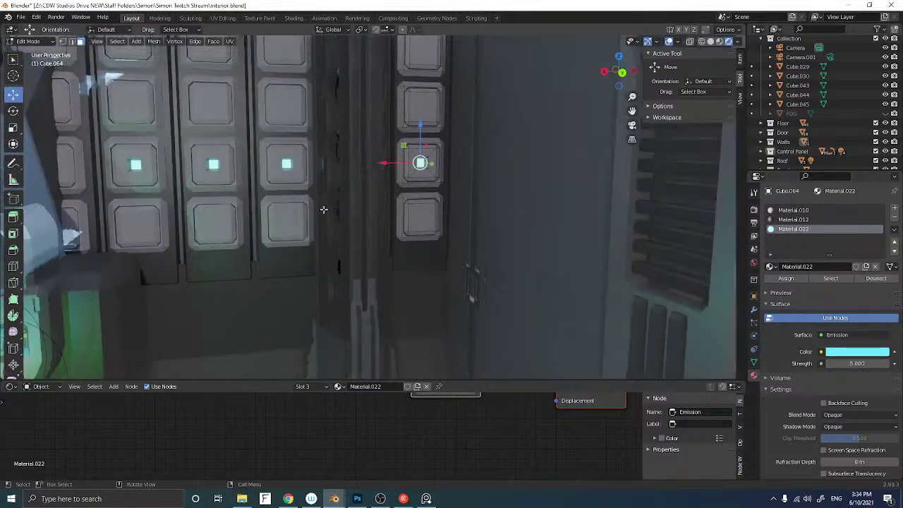
scroll(308, 211, "down", 8)
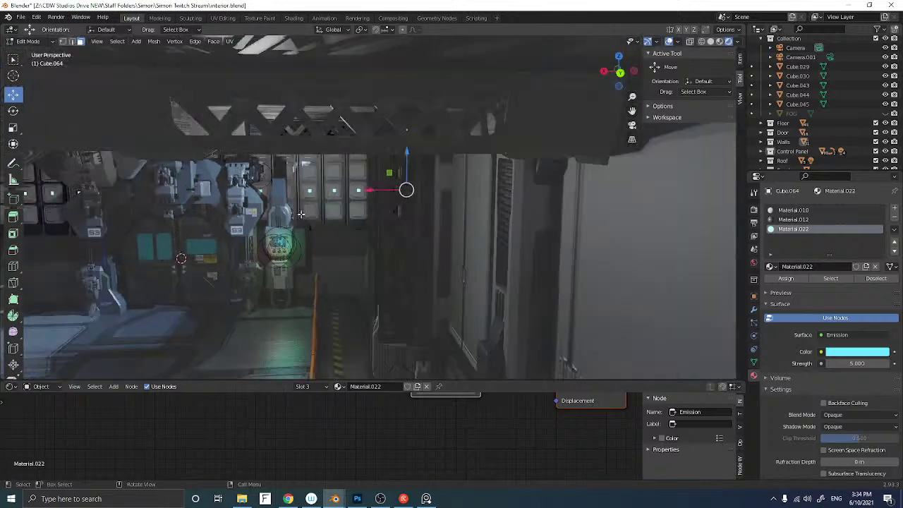
scroll(284, 209, "down", 6)
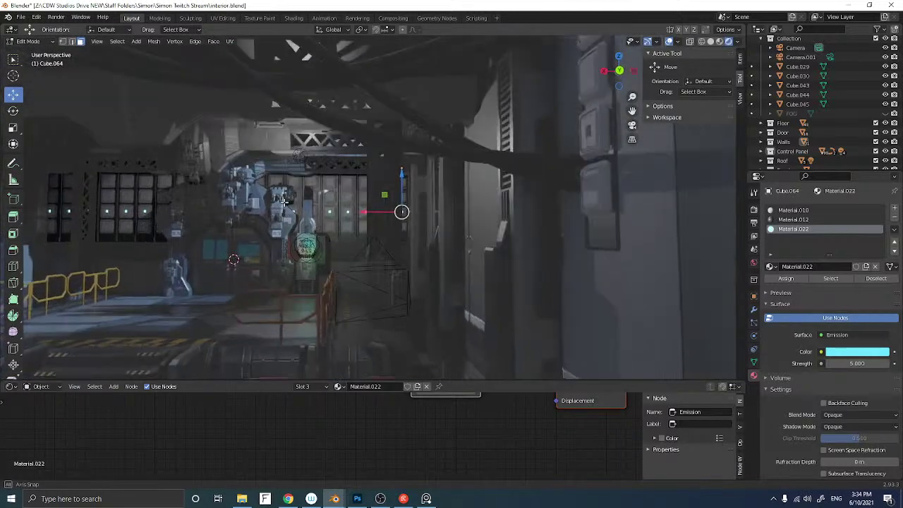
middle_click_drag(265, 205, 481, 244)
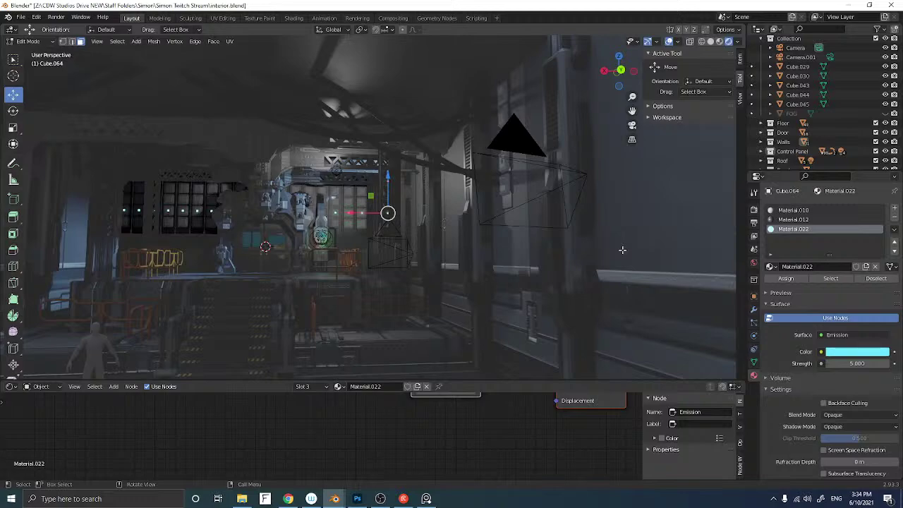
key("Tab")
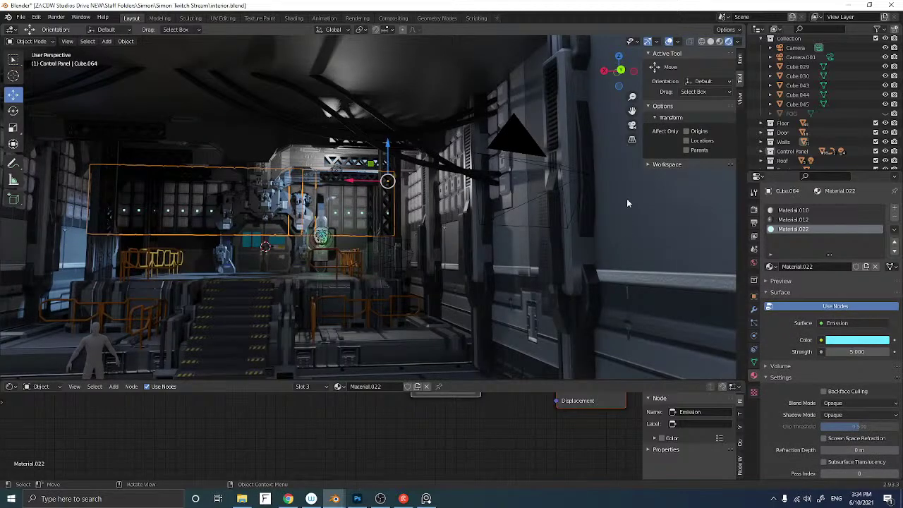
left_click(632, 125)
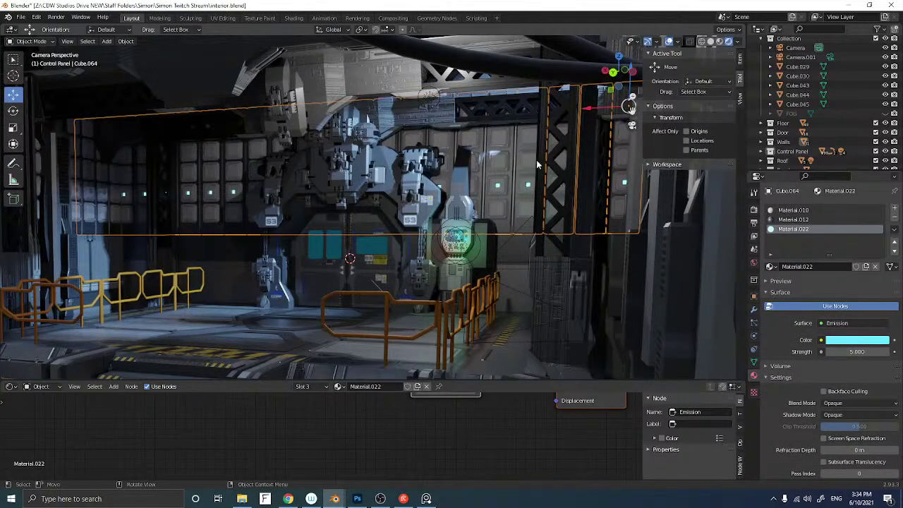
scroll(511, 206, "down", 6)
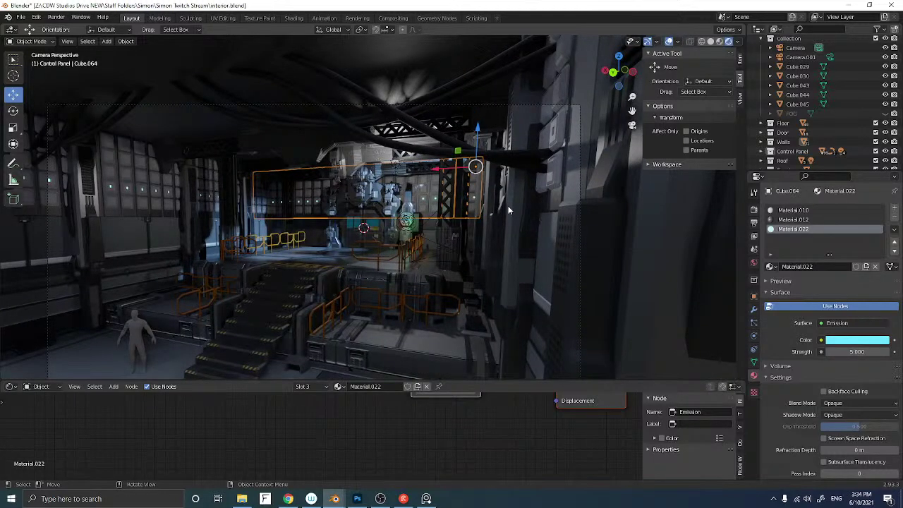
Edit the back wall panel mesh again and inset the center face of the square panel directly above the lit one
middle_click_drag(503, 199, 519, 187)
key("Tab")
scroll(369, 242, "up", 6)
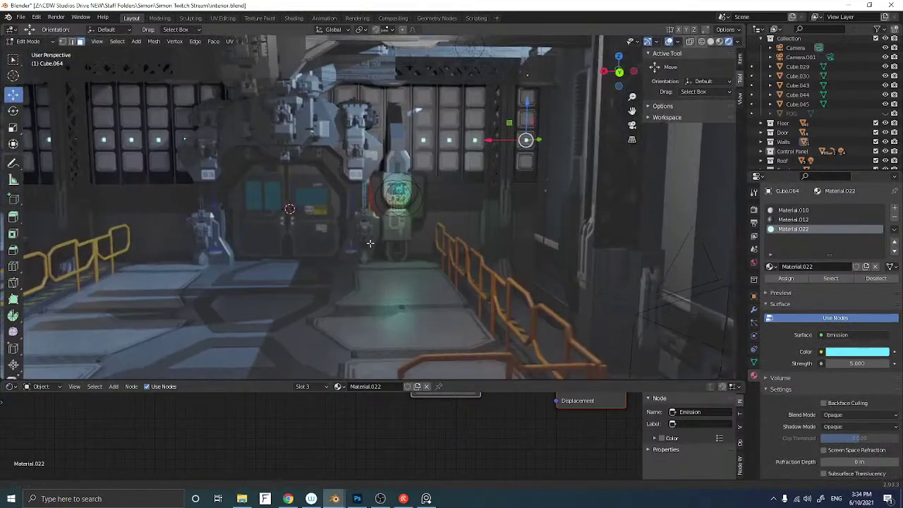
scroll(370, 242, "up", 5)
middle_click_drag(515, 156, 465, 181, "shift")
scroll(494, 173, "up", 3)
scroll(497, 173, "up", 4)
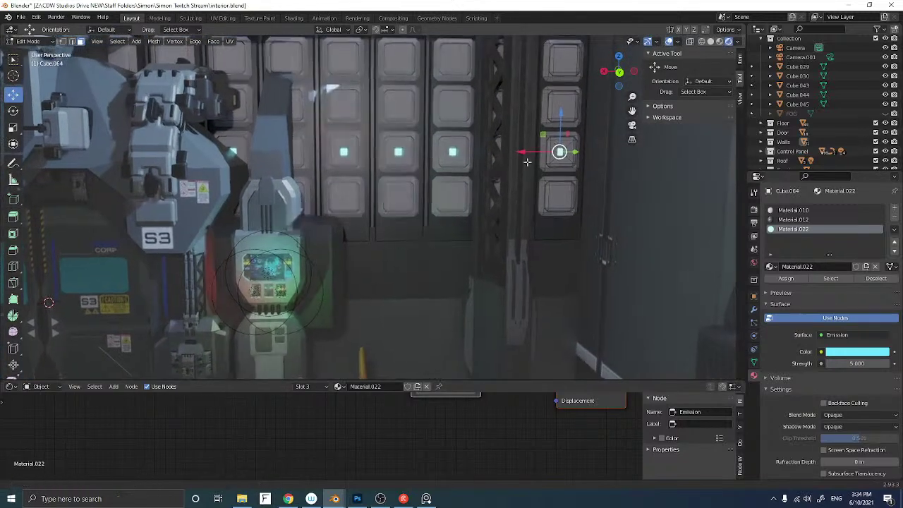
left_click(555, 116)
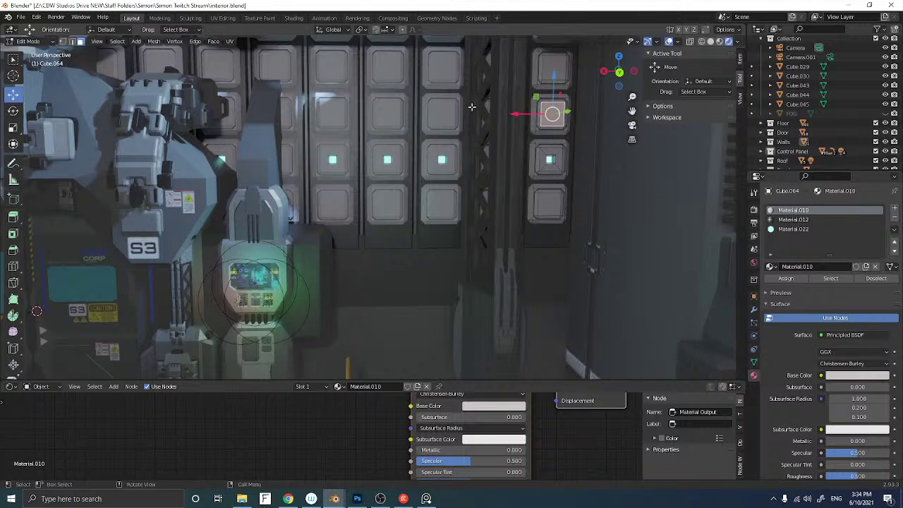
key("i")
left_click(482, 105)
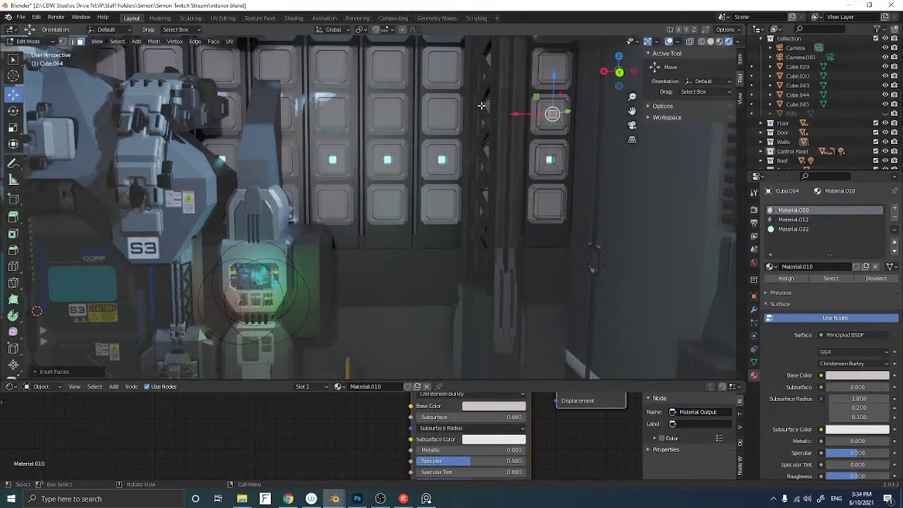
Extrude the new inset face about 0.03 m inward and scale the recessed face
key("e")
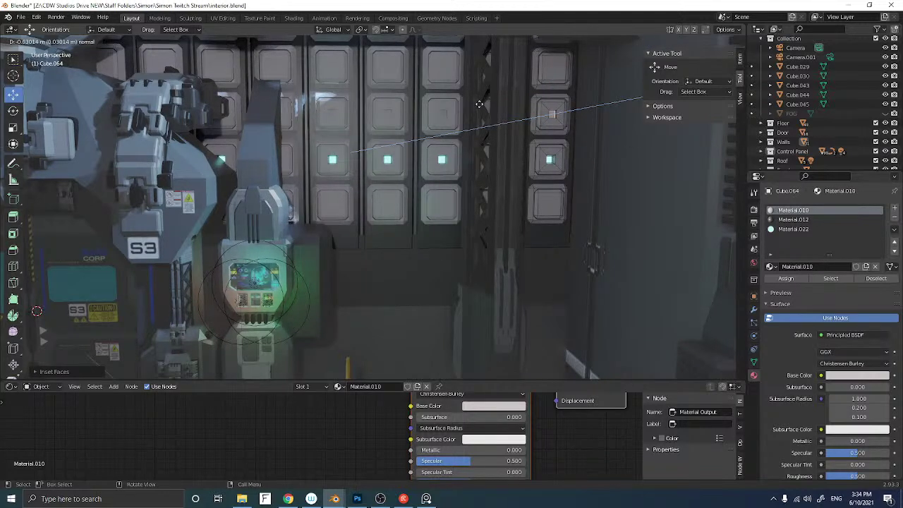
left_click(478, 103)
key("s")
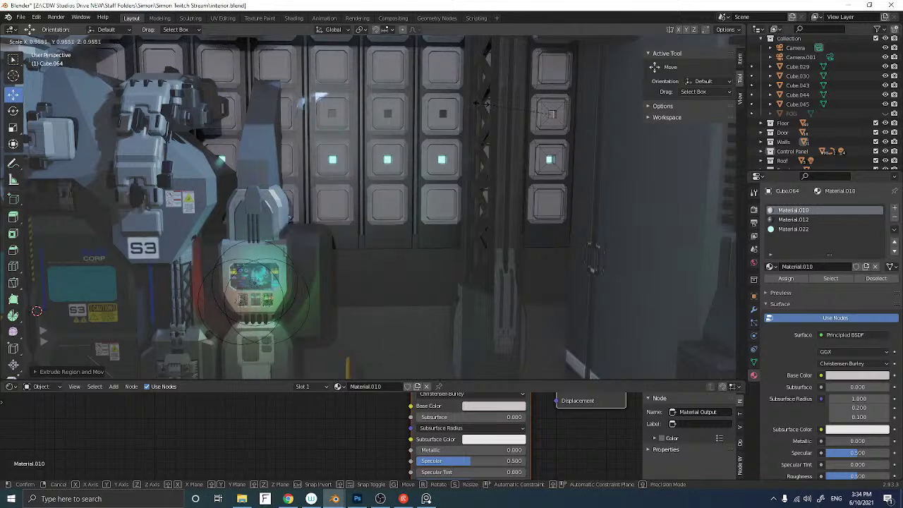
left_click(496, 106)
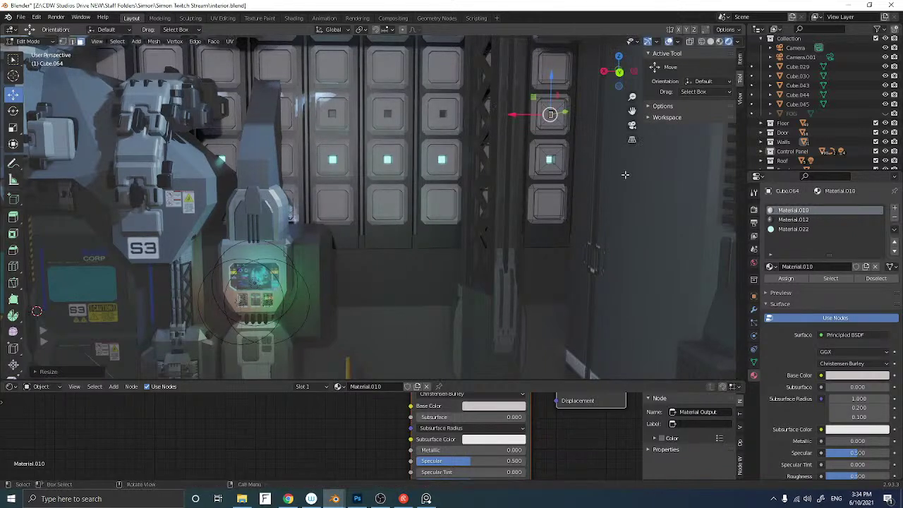
Try to assign the cyan emission material Material.022 to the second recessed panel face
left_click(791, 229)
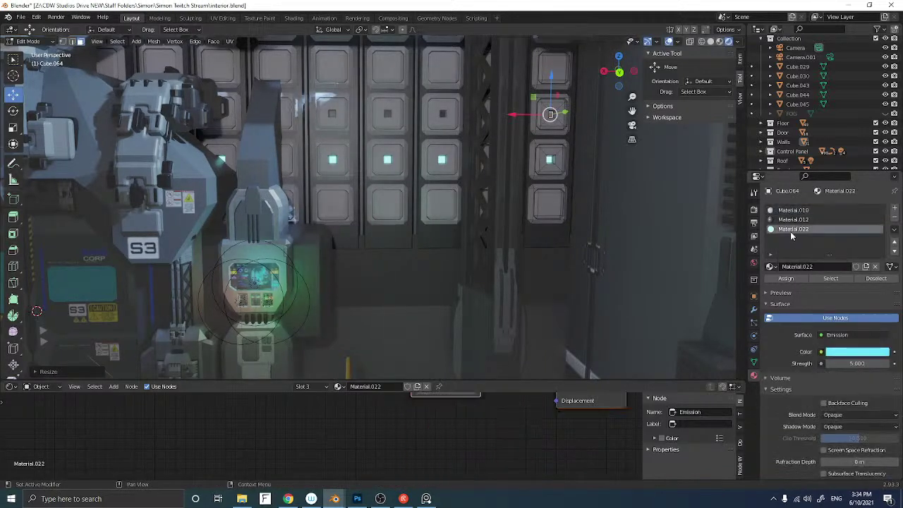
left_click(785, 278)
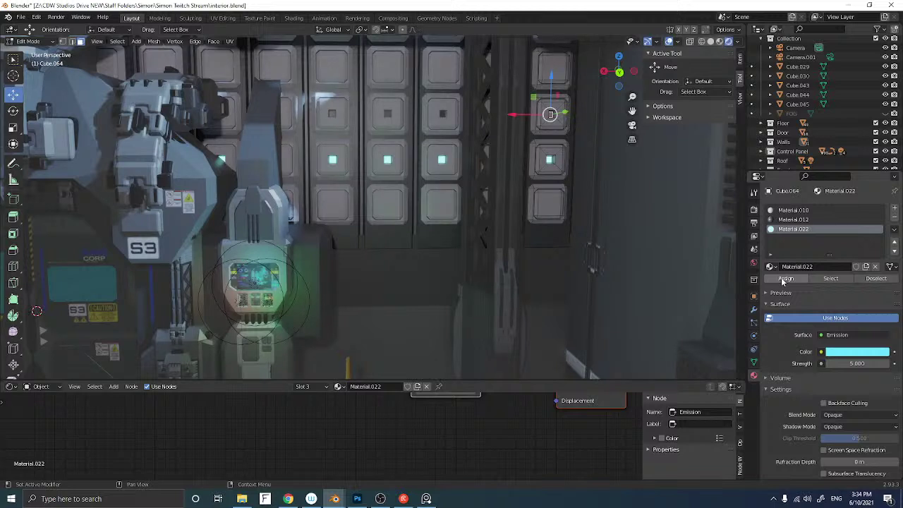
left_click(799, 220)
left_click(799, 228)
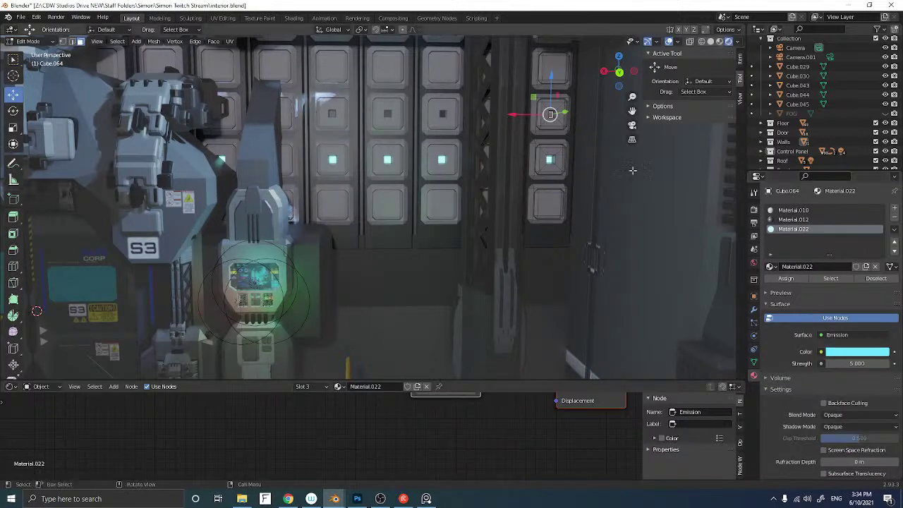
left_click(549, 124)
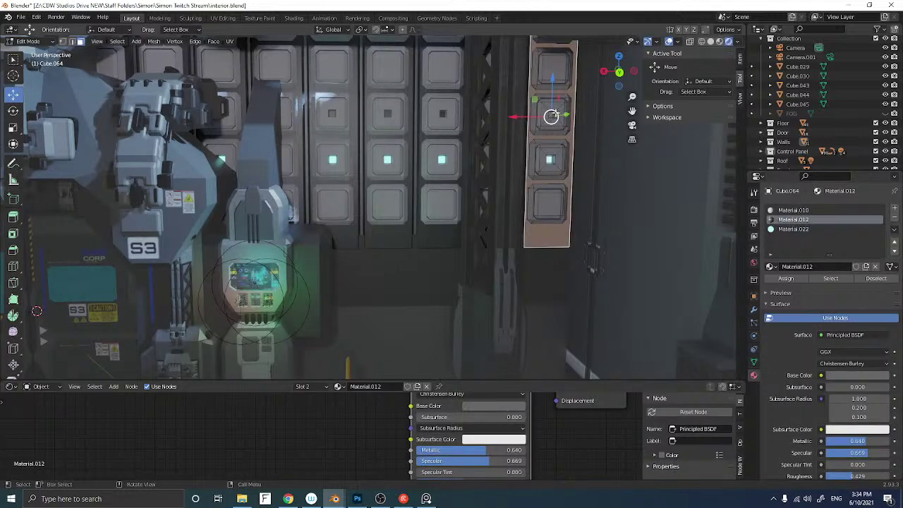
left_click(557, 113)
left_click(550, 116)
scroll(550, 116, "up", 4)
key("ctrl+z")
key("ctrl+z")
key("ctrl+z")
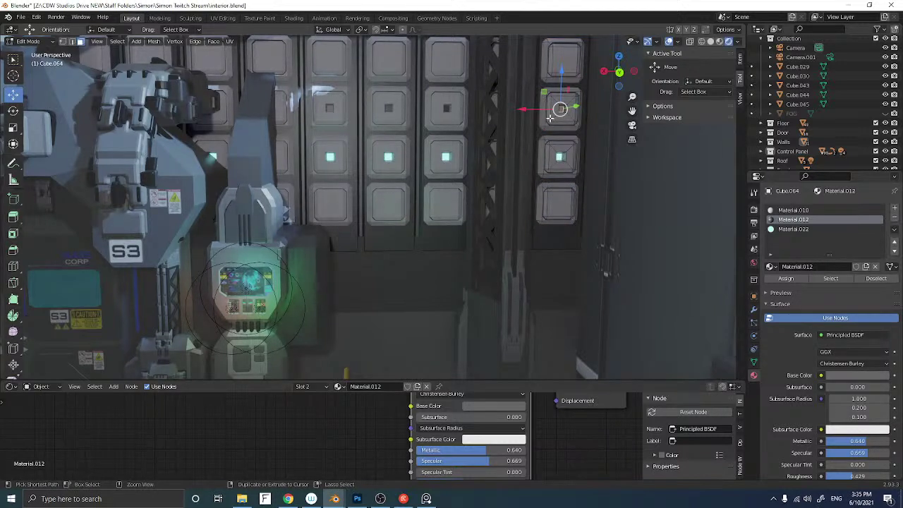
key("ctrl+shift+z")
key("ctrl+z")
key("ctrl+shift+z")
key("ctrl+z")
key("ctrl+shift+z")
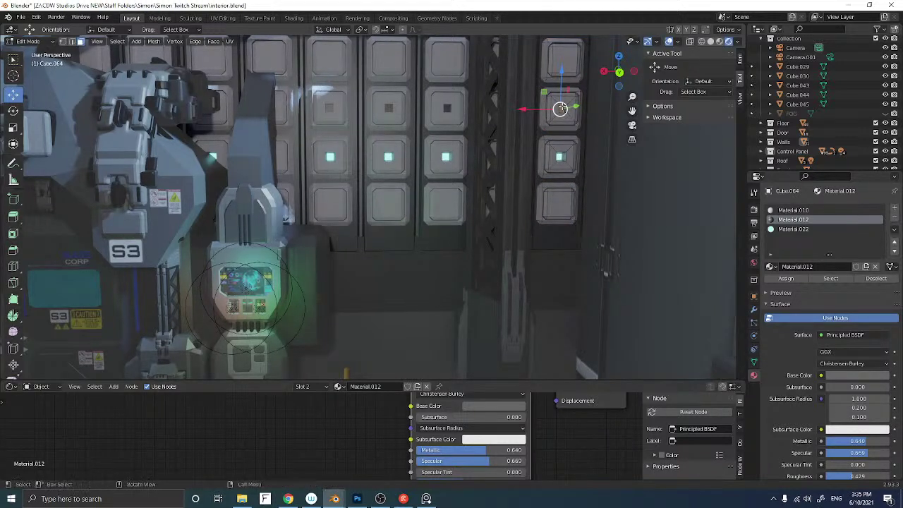
Reselect the center face of the panel above the lit one and try again to assign Material.022 to it
left_click(795, 210)
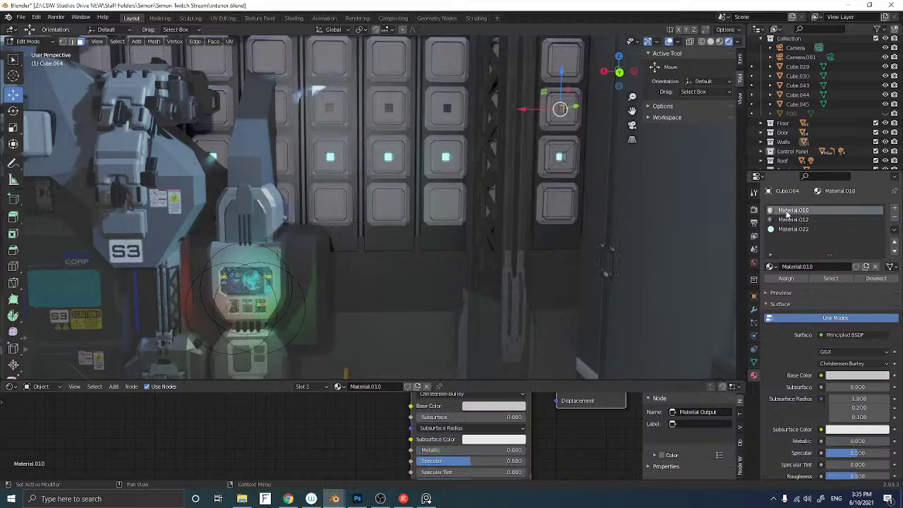
left_click(791, 230)
left_click(790, 279)
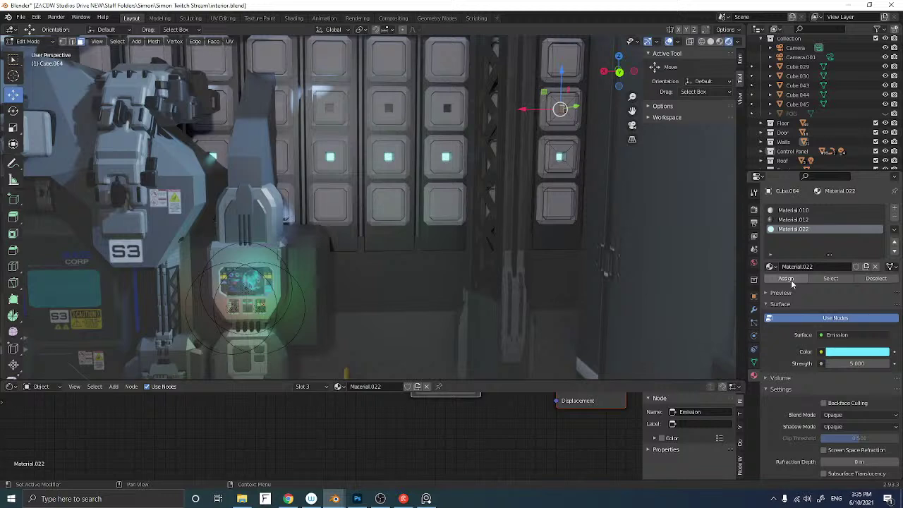
left_click(563, 112)
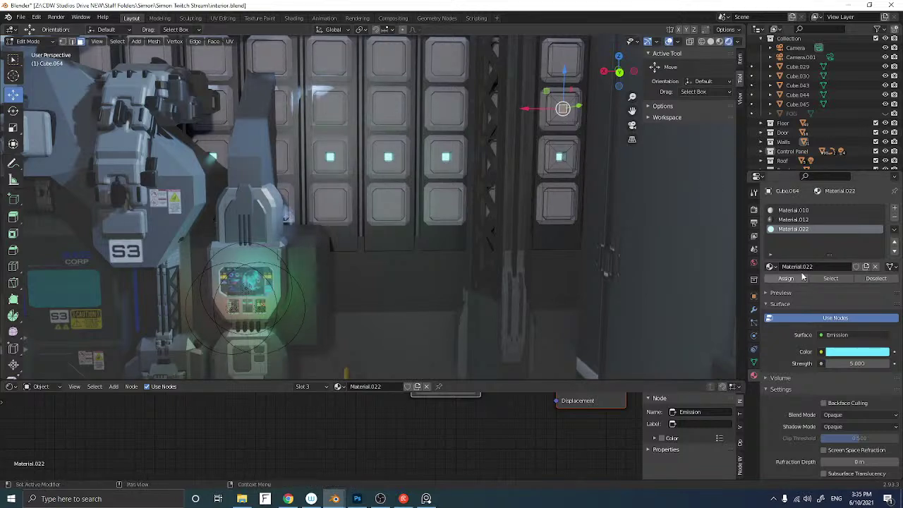
left_click(790, 220)
left_click(790, 229)
left_click(785, 277)
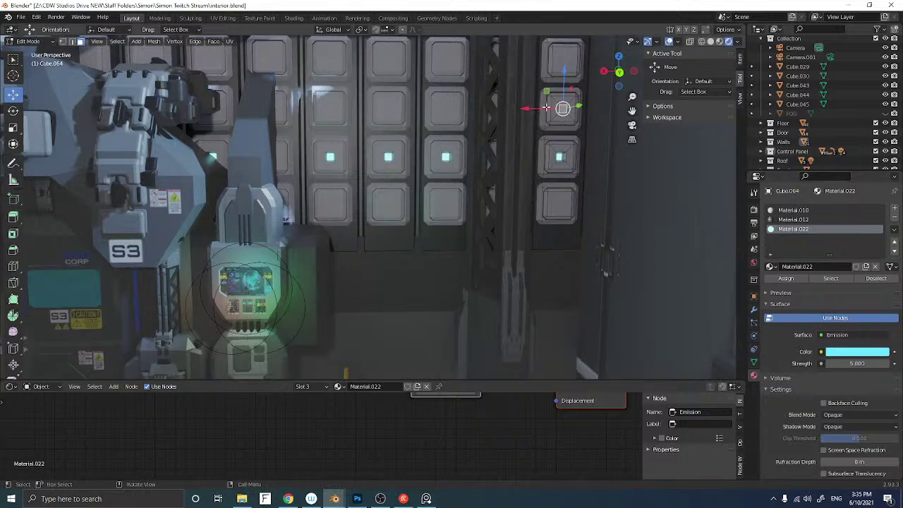
Extrude the selected center face along its normal, scale it, and assign the cyan emission material Material.022 to it
key("g")
key("z")
key("z")
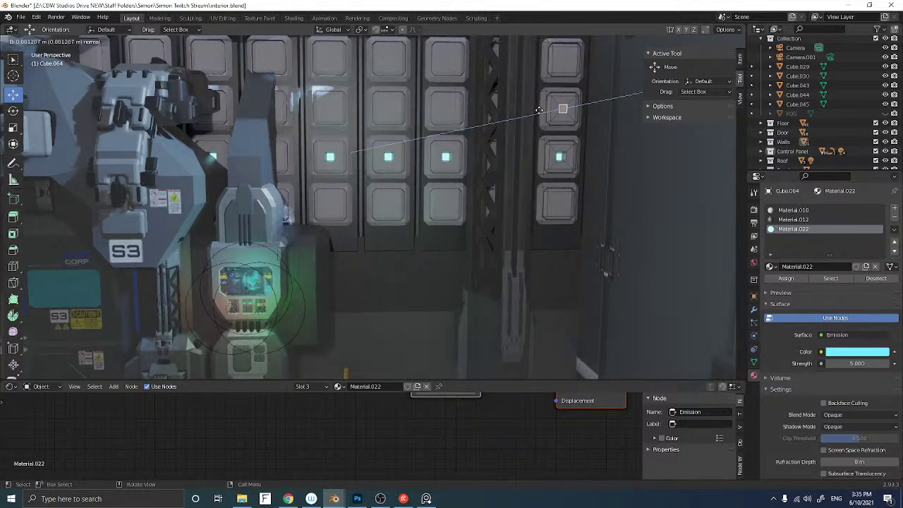
left_click(538, 109)
key("s")
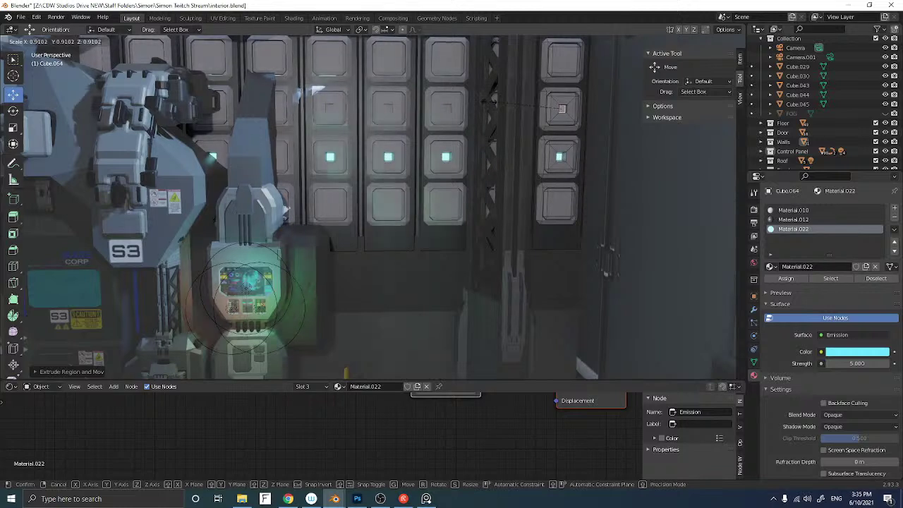
left_click(485, 102)
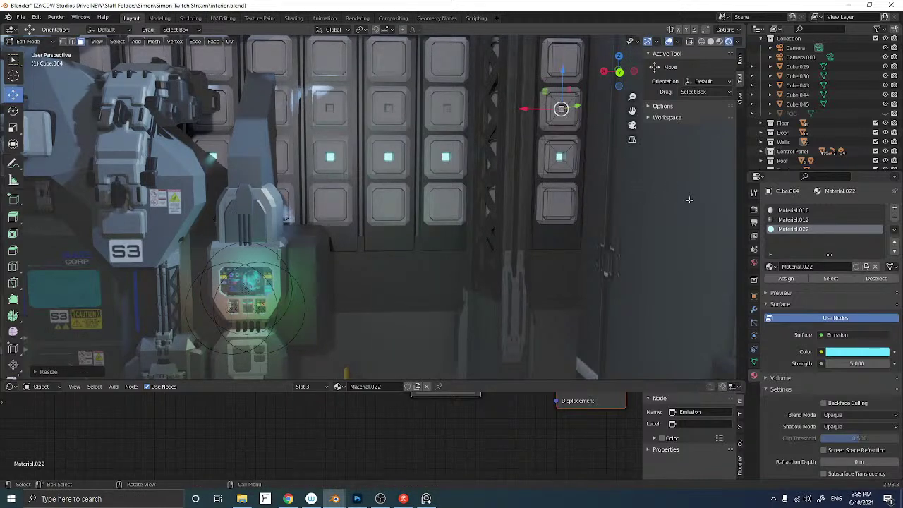
left_click(786, 279)
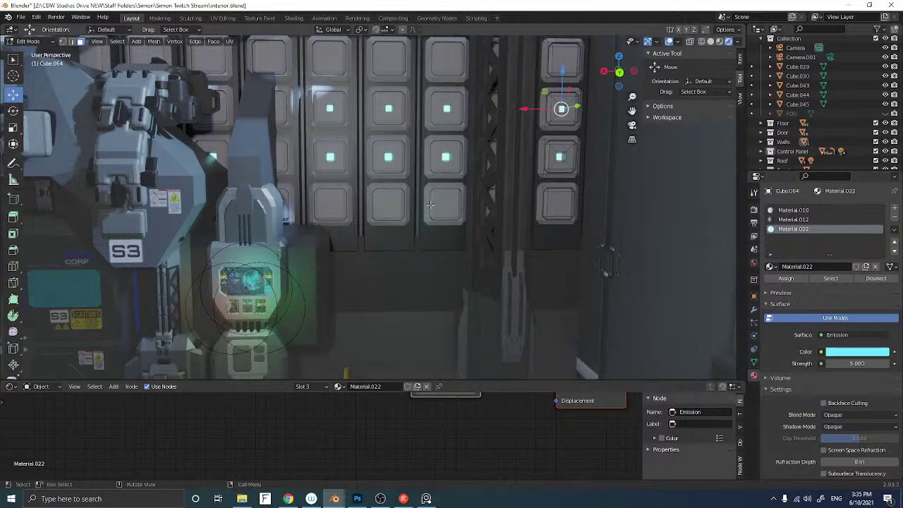
Leave mesh editing and examine both rows of glowing panel lights through the camera
key("Tab")
middle_click_drag(424, 205, 420, 207)
scroll(419, 207, "down", 4)
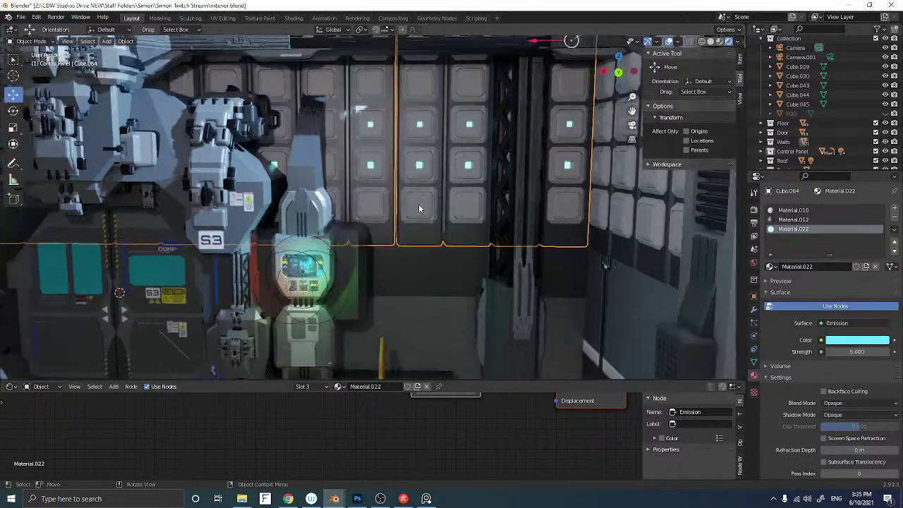
left_click(632, 125)
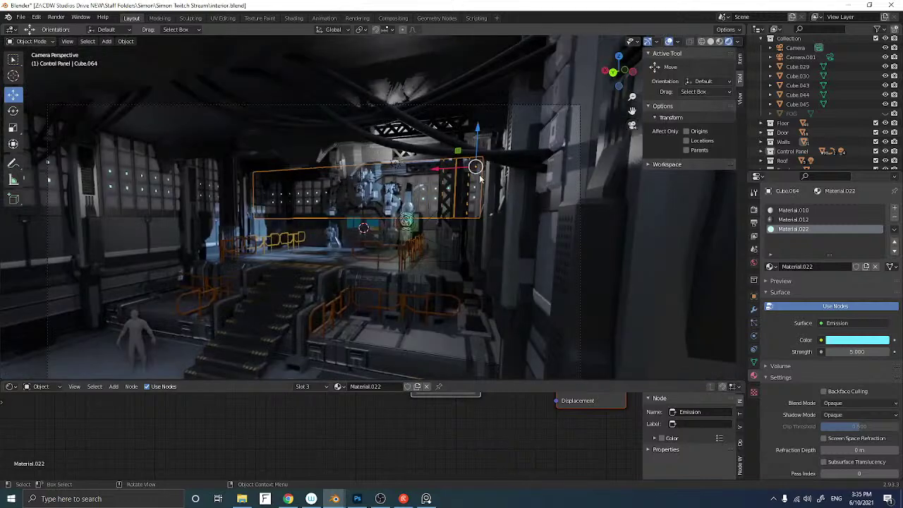
left_click(493, 132)
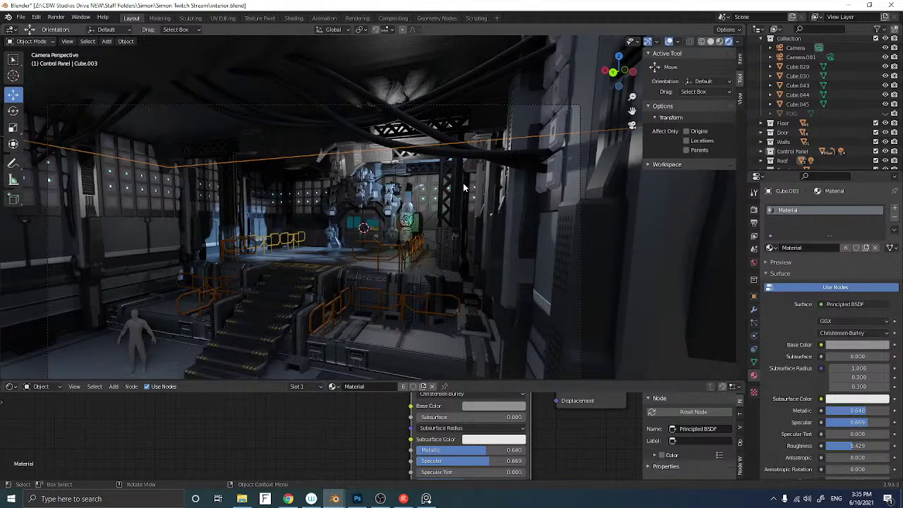
scroll(463, 183, "up", 3)
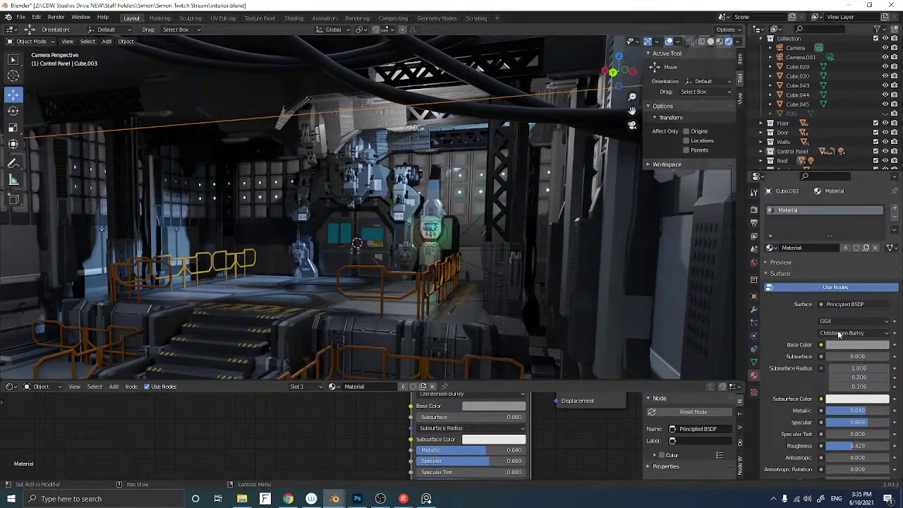
Set the emission strength of the wall panel lights' cyan material, Material.022, to 20
left_click(459, 181)
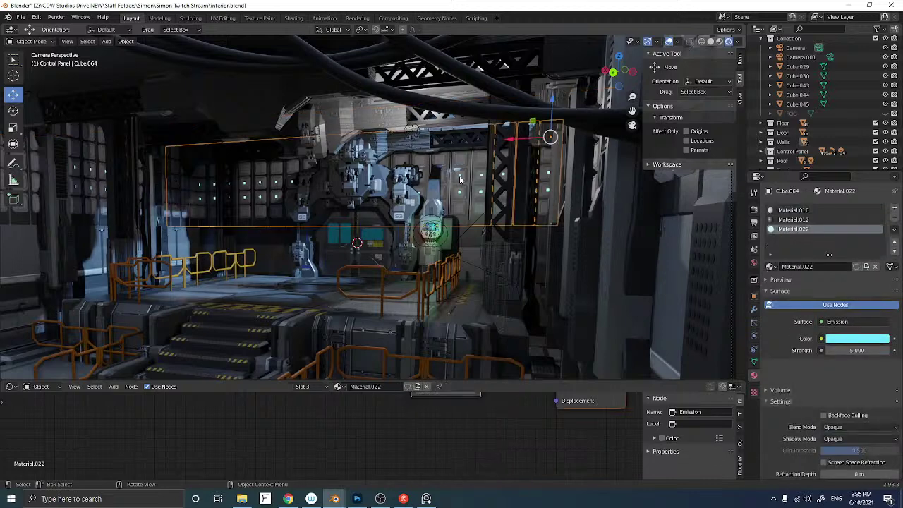
left_click(858, 351)
type("20")
key("Return")
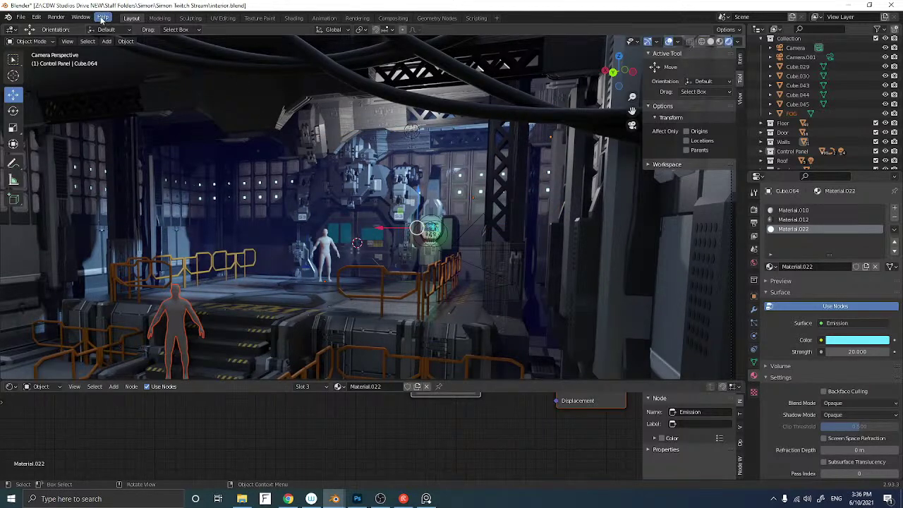
Render a still image of the scene, examine the brighter panel lights and close the render window
left_click(56, 16)
left_click(60, 28)
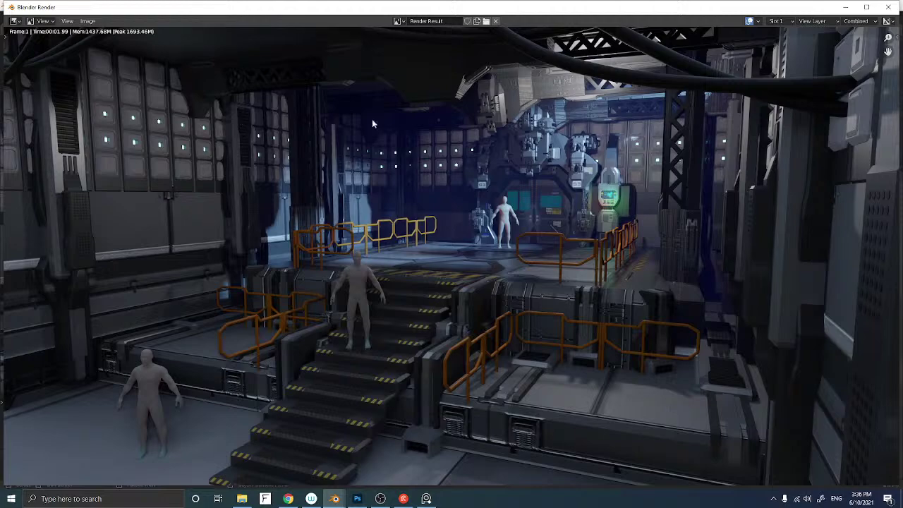
left_click(887, 7)
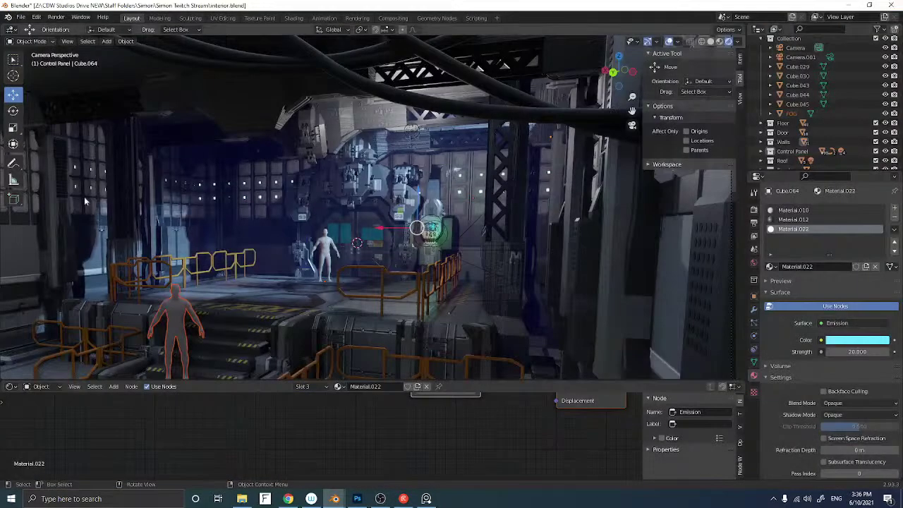
Open the vented wall pillar between the lit panels for mesh editing and select its front frame face
scroll(197, 202, "up", 6)
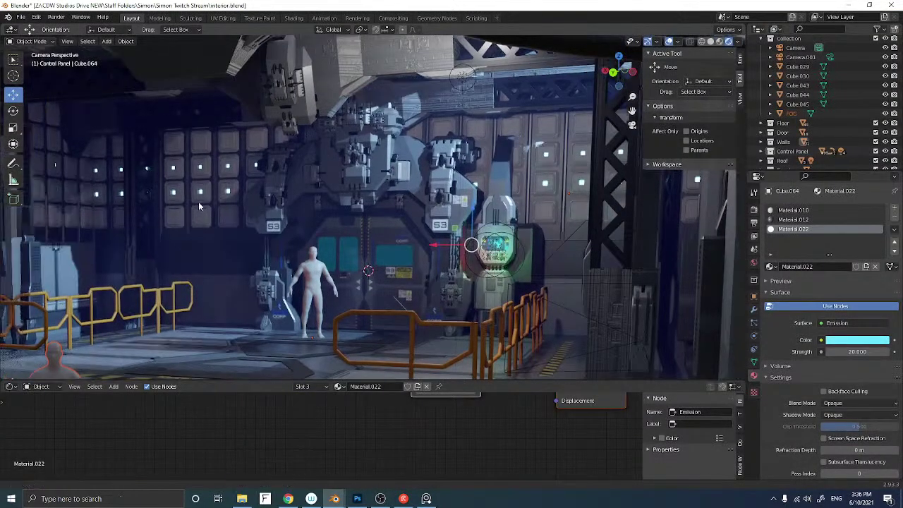
middle_click_drag(199, 203, 406, 204, "shift")
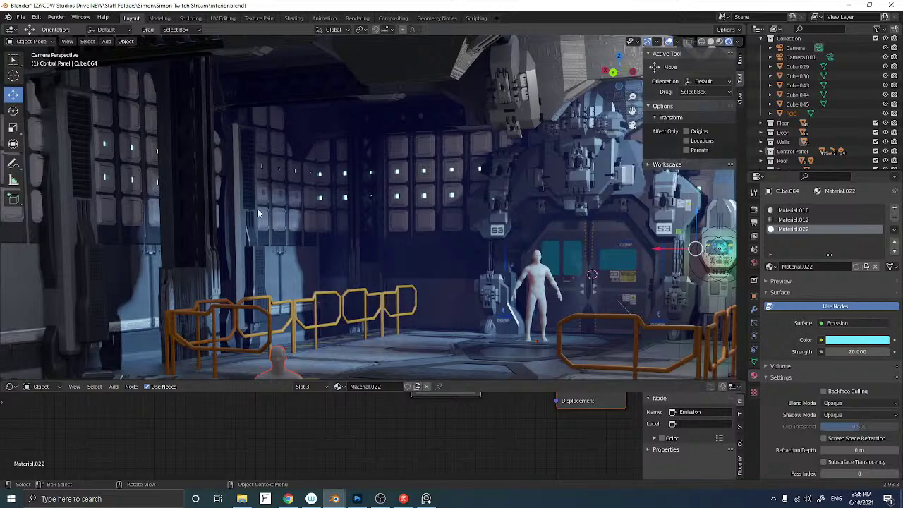
middle_click_drag(250, 209, 241, 215)
scroll(243, 211, "down", 8)
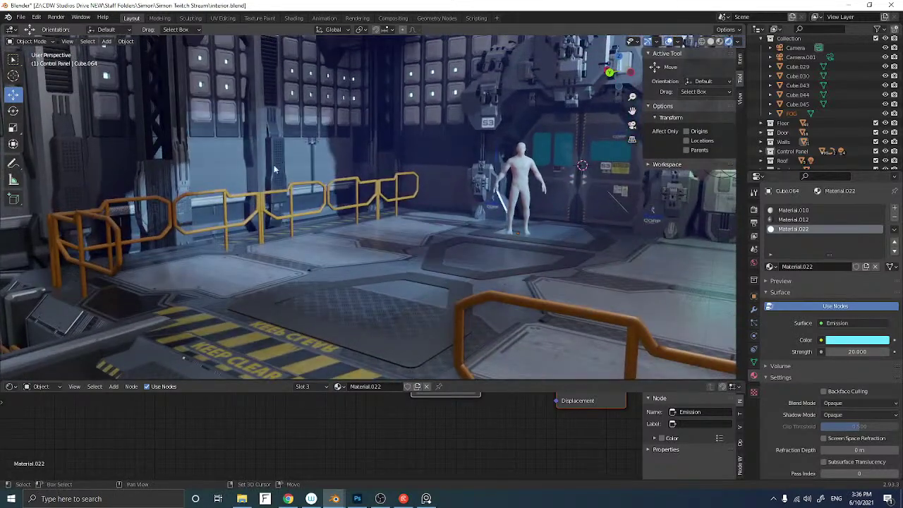
middle_click_drag(275, 169, 235, 170)
left_click(240, 156)
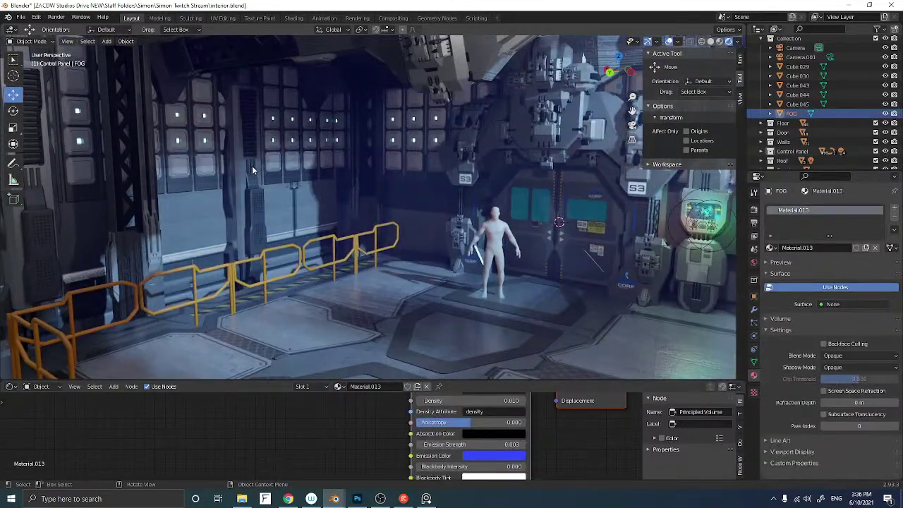
scroll(308, 168, "up", 3)
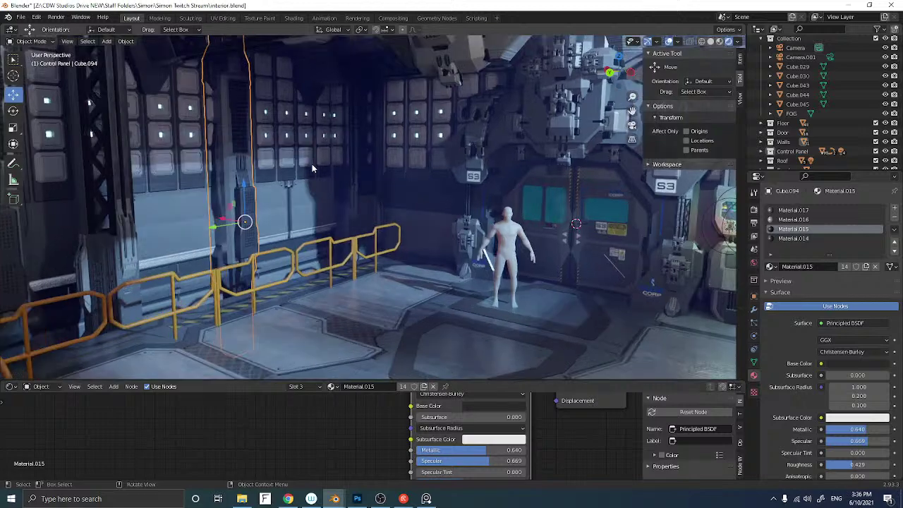
scroll(309, 165, "up", 1)
middle_click_drag(294, 170, 306, 200)
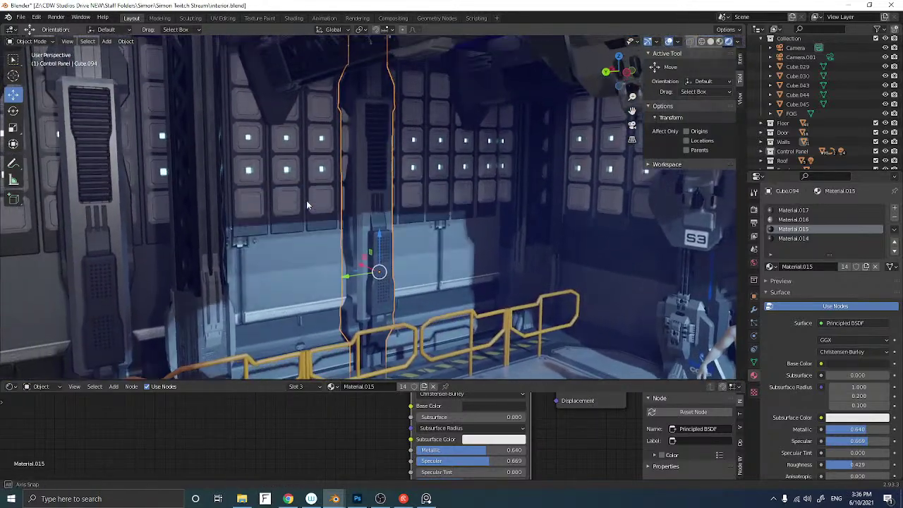
left_click(365, 197)
left_click(366, 200)
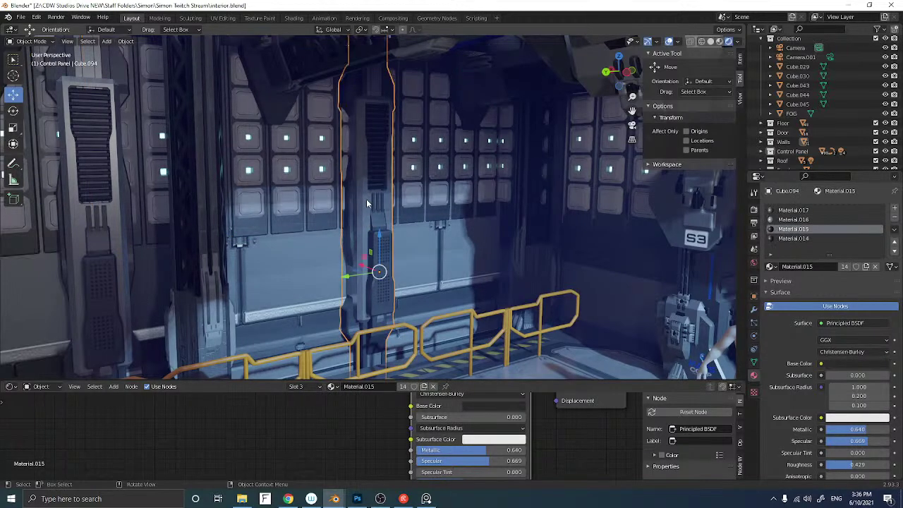
key("Tab")
left_click(366, 199)
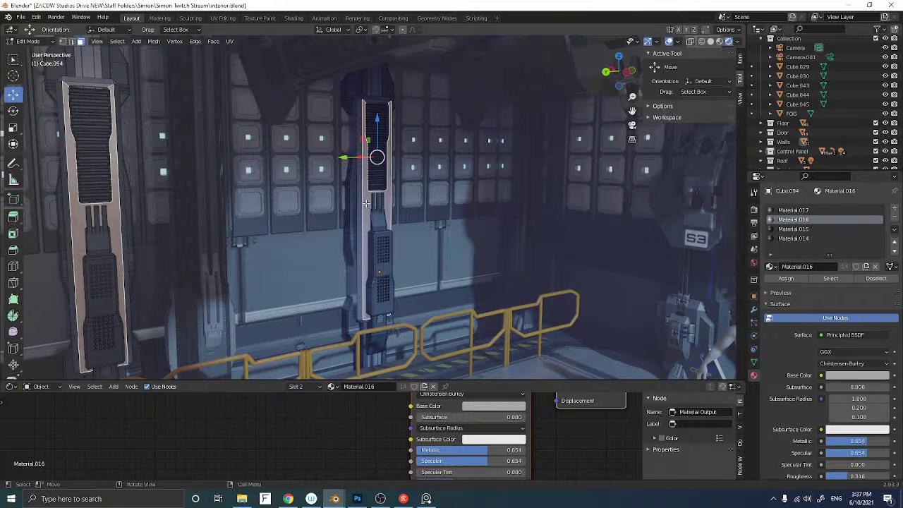
Try adding four lengthwise loop cuts to the pillar's frame, and undo them
key("ctrl+r")
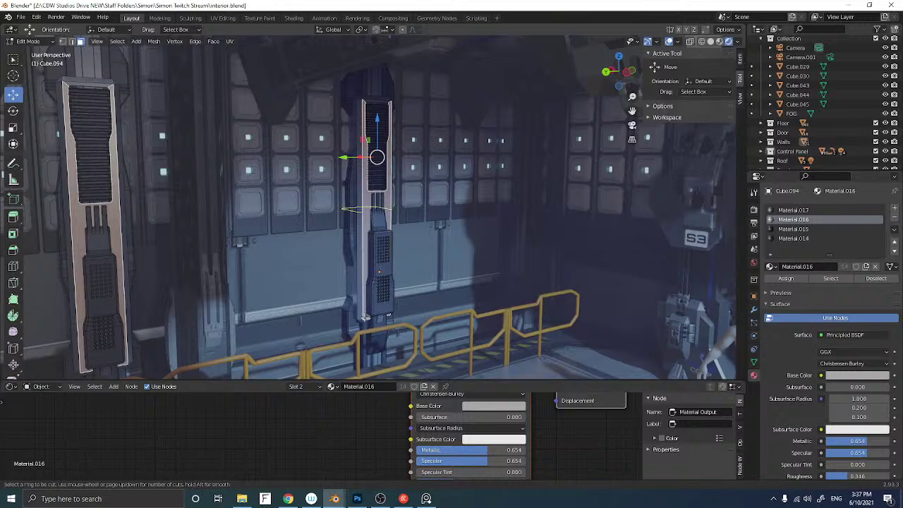
scroll(366, 318, "up", 1)
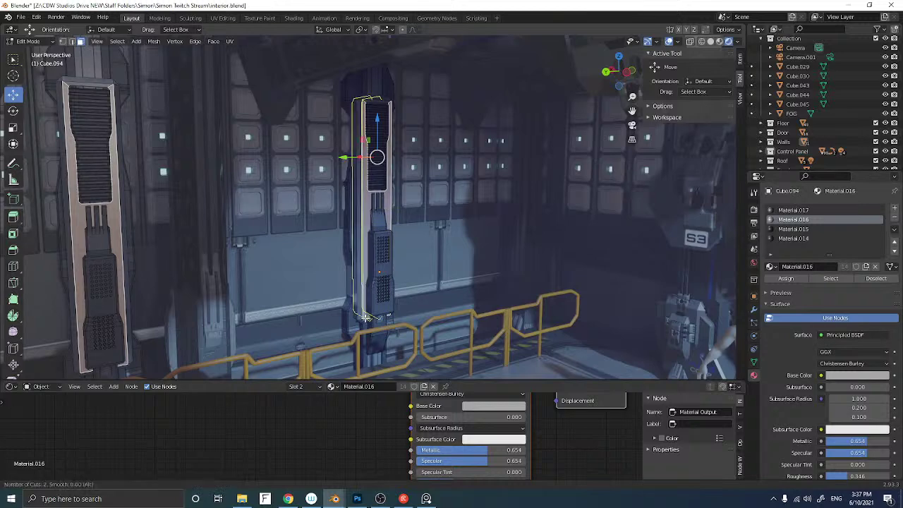
scroll(365, 317, "up", 1)
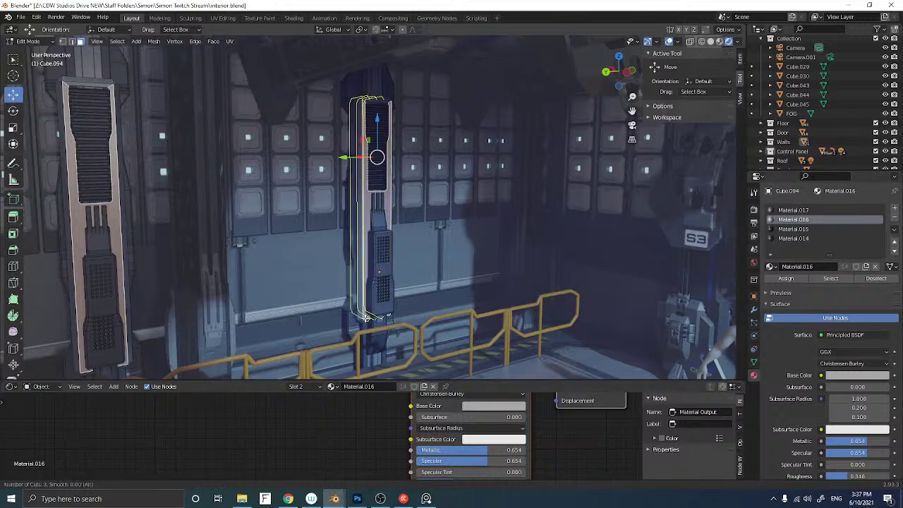
scroll(365, 317, "up", 1)
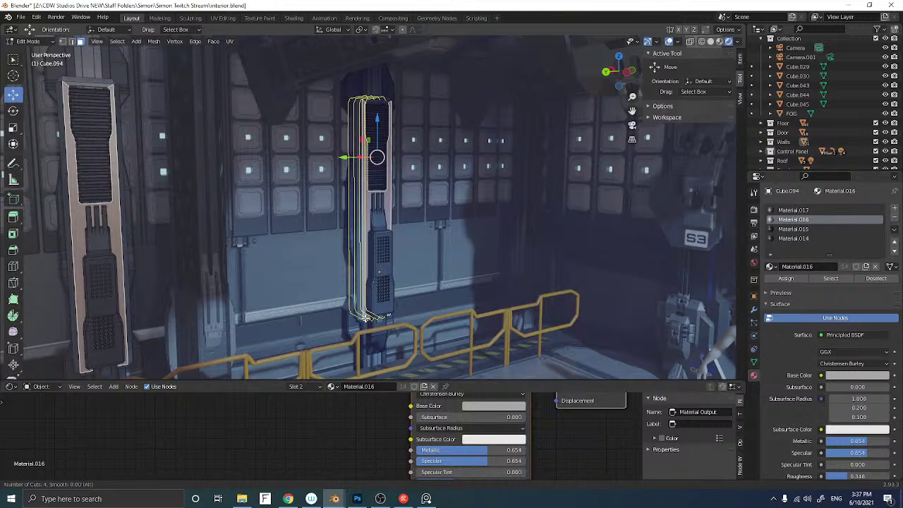
left_click(365, 317)
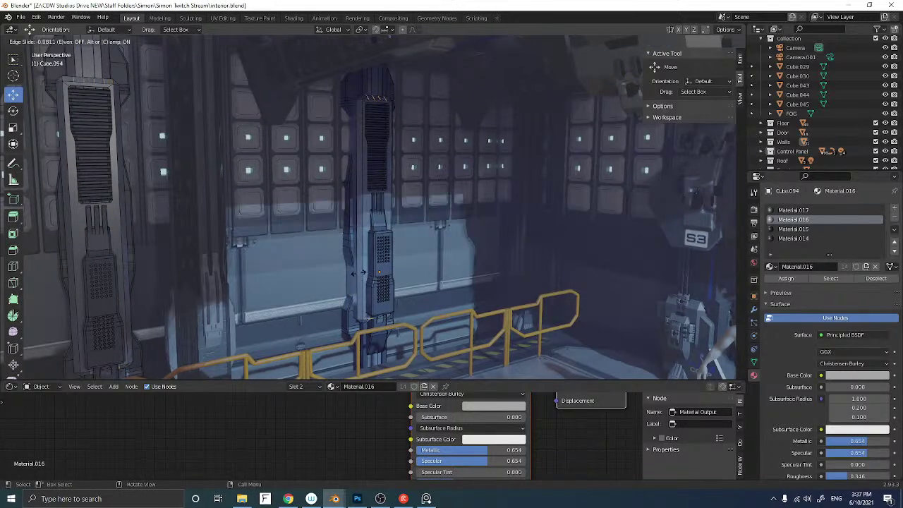
left_click(358, 273)
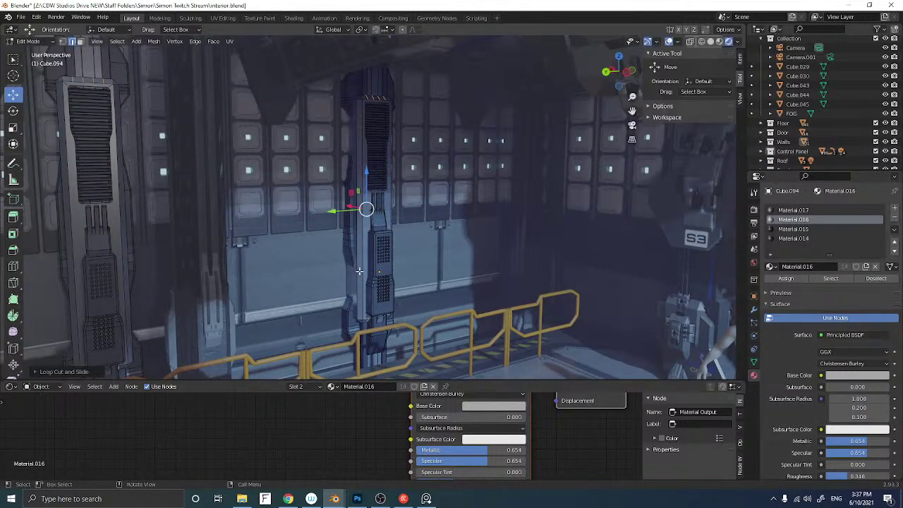
key("ctrl+l")
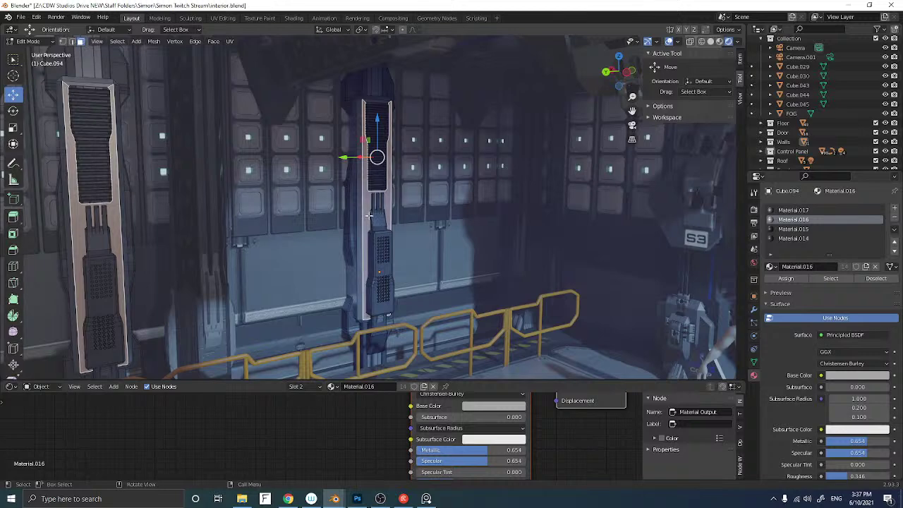
Add two horizontal loop cuts across the pillar's frame, one just below the vent and one above the perforated plate
key("ctrl+r")
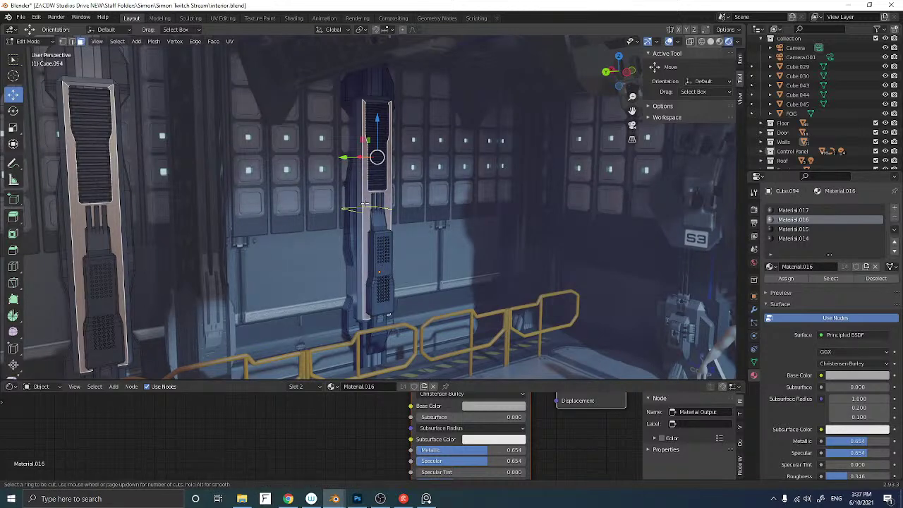
left_click(363, 204)
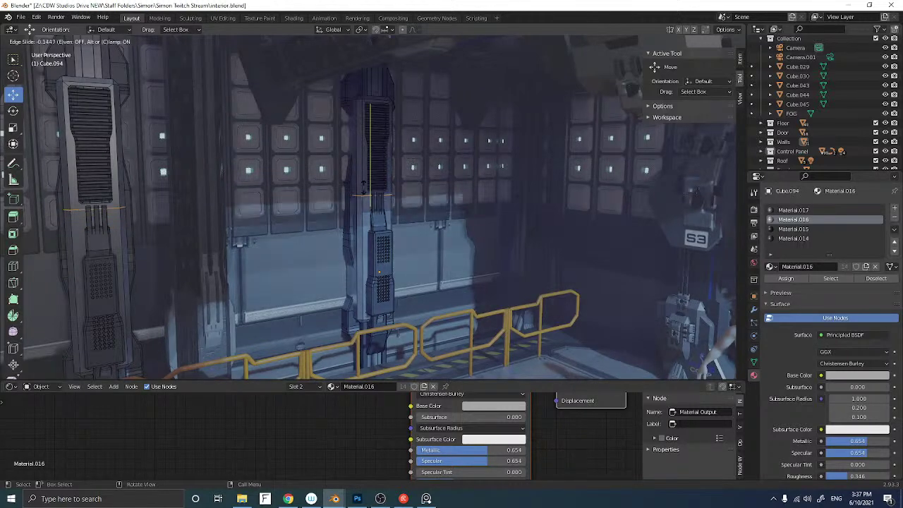
left_click(364, 187)
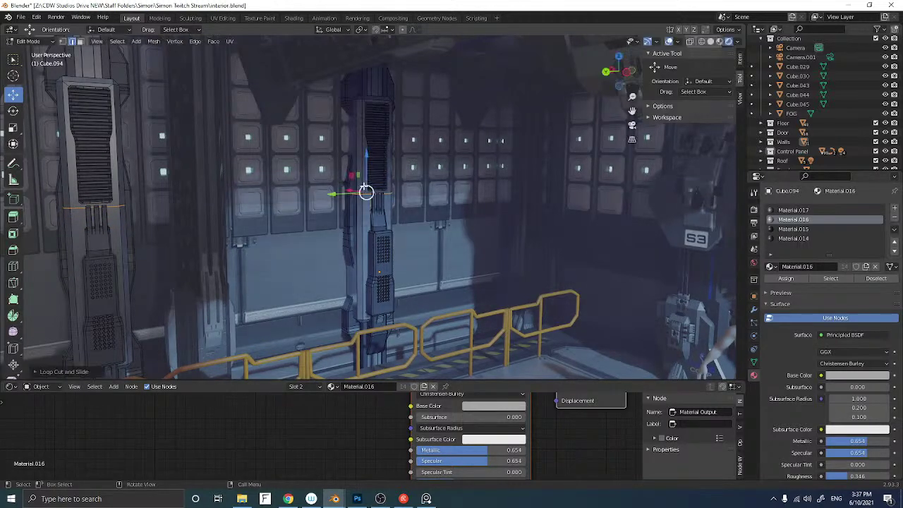
key("ctrl")
key("ctrl+r")
left_click(364, 218)
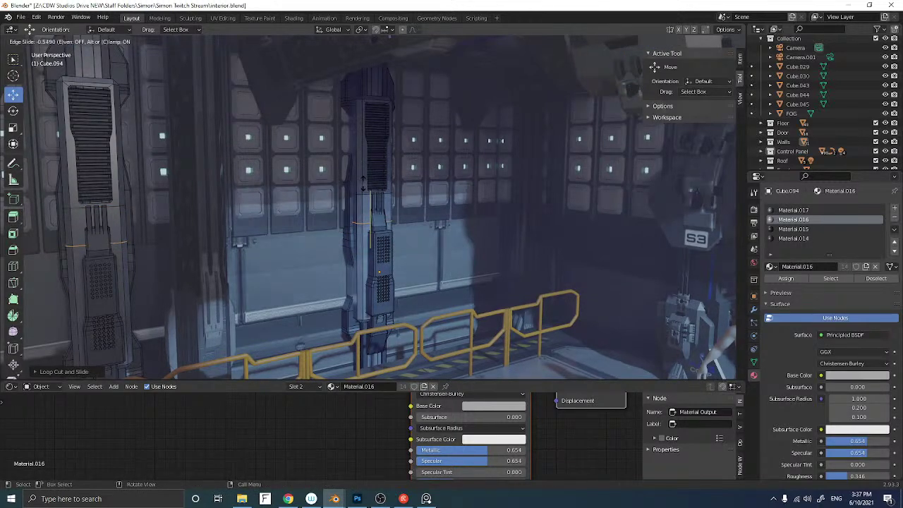
left_click(359, 213)
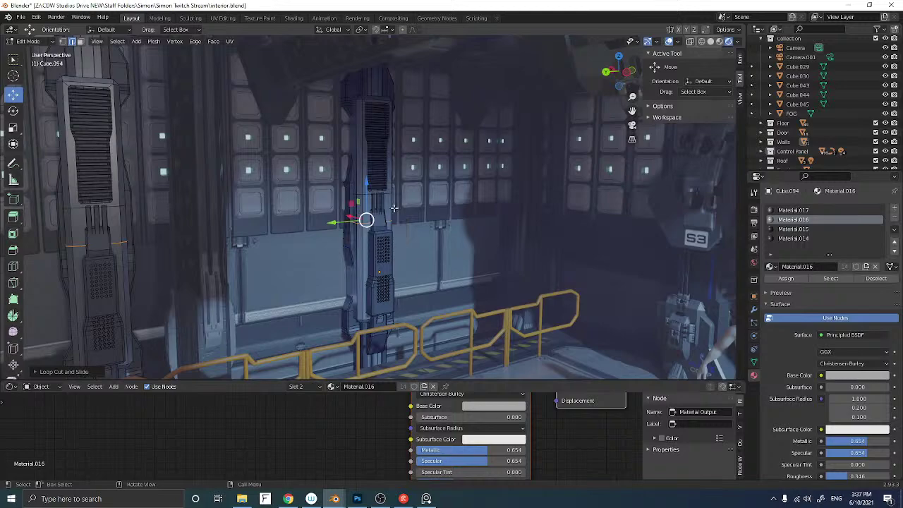
Add a vertical loop cut to each side strip of the frame, between the two horizontal cuts, near its inner edge
middle_click_drag(397, 210, 515, 187)
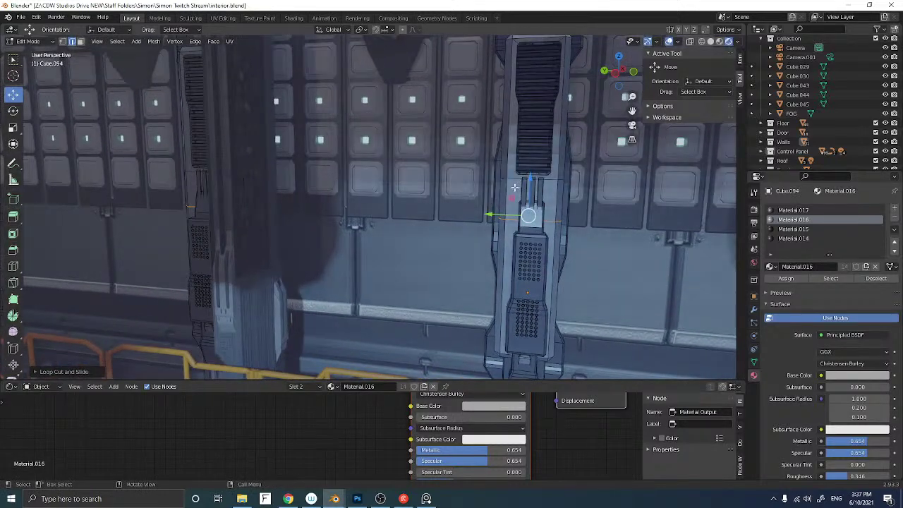
key("ctrl+r")
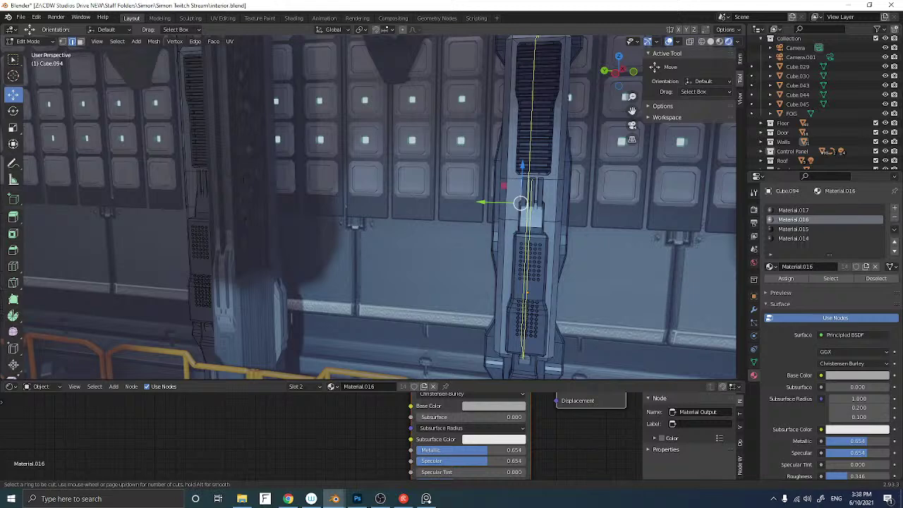
left_click(517, 200)
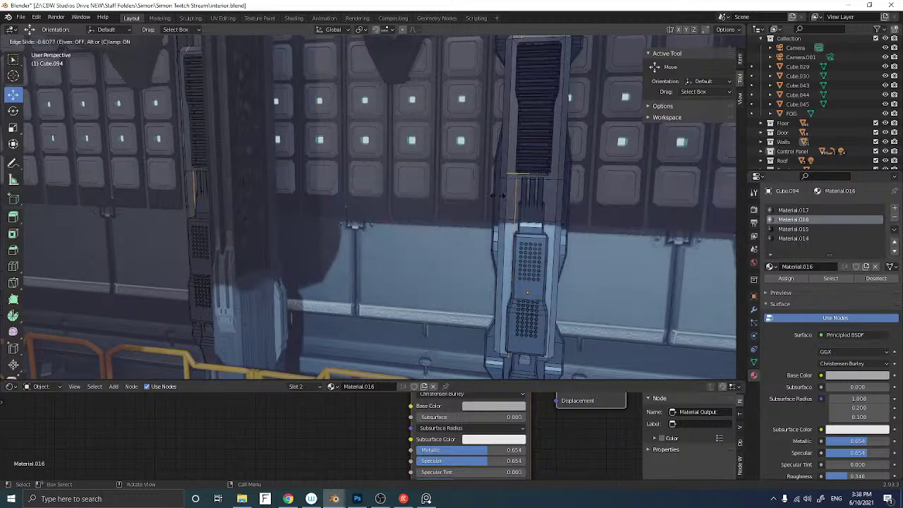
left_click(498, 195)
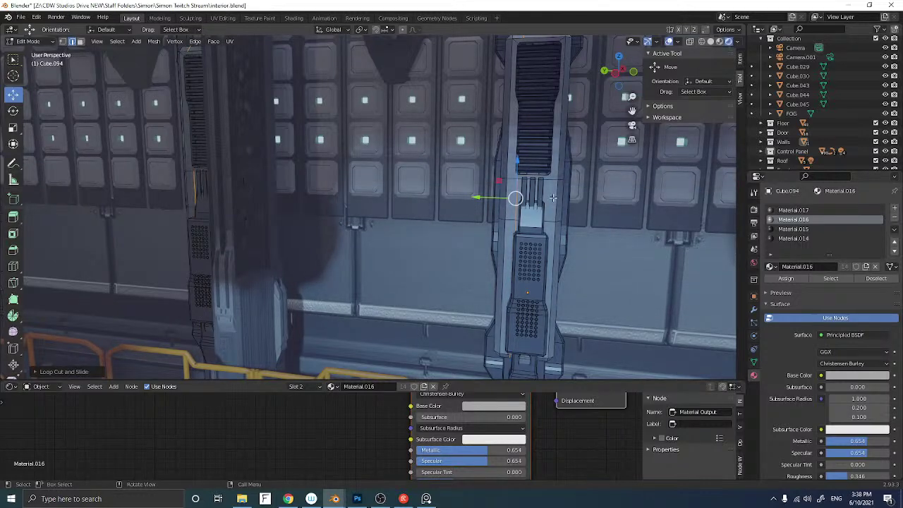
key("ctrl+r")
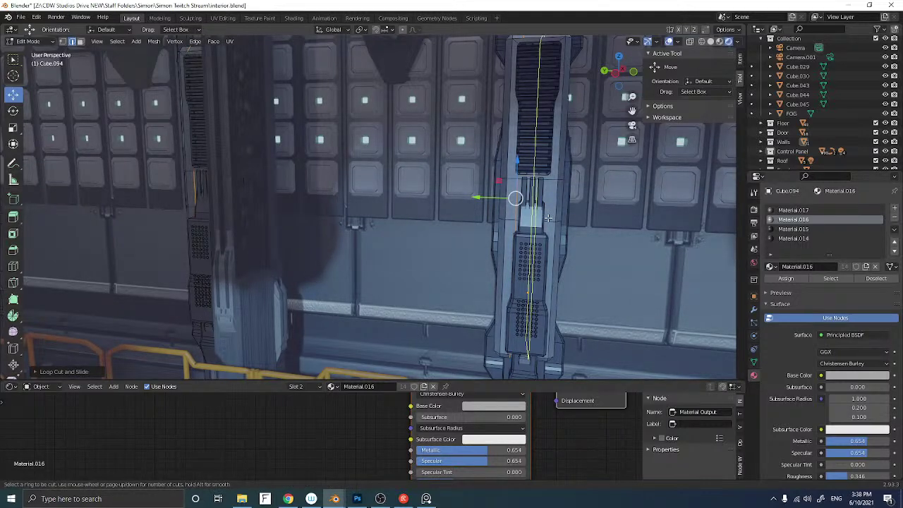
left_click(548, 215)
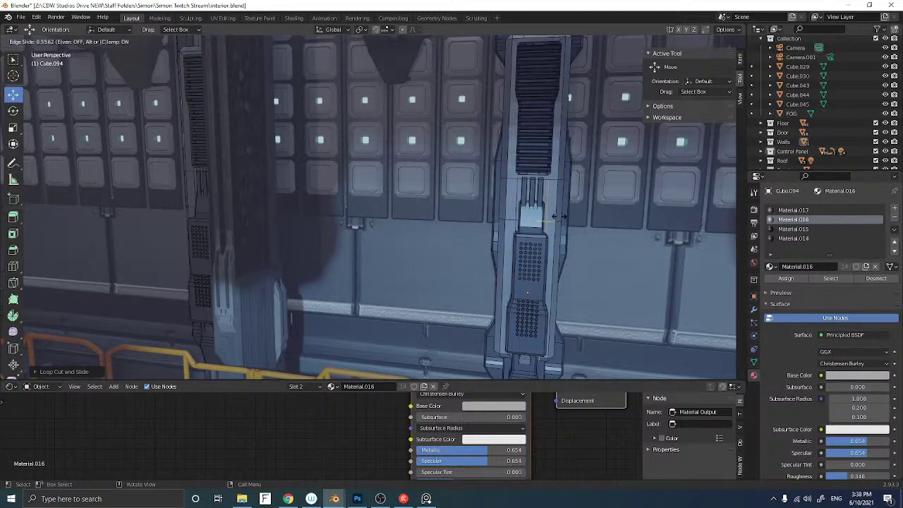
left_click(550, 217)
Inset the narrow rectangular face on each side of the pillar's frame below the vent
left_click(513, 205)
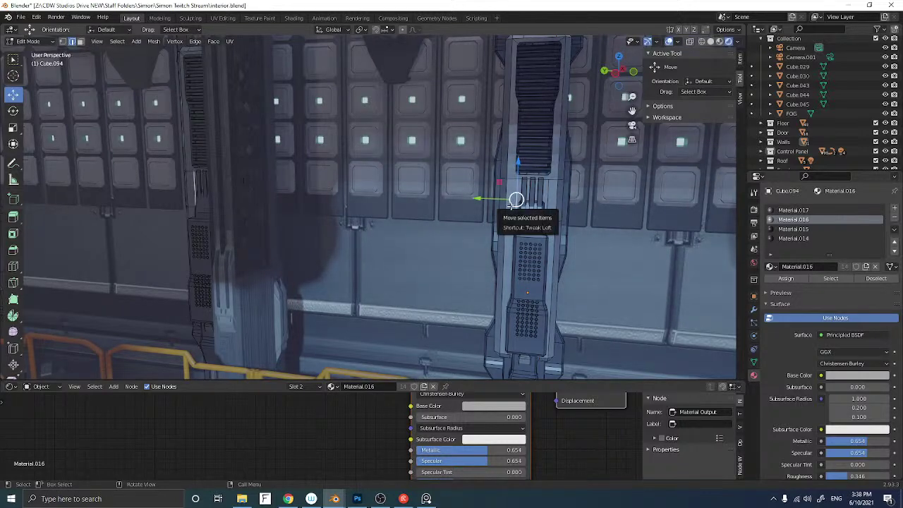
key("3")
left_click(511, 204)
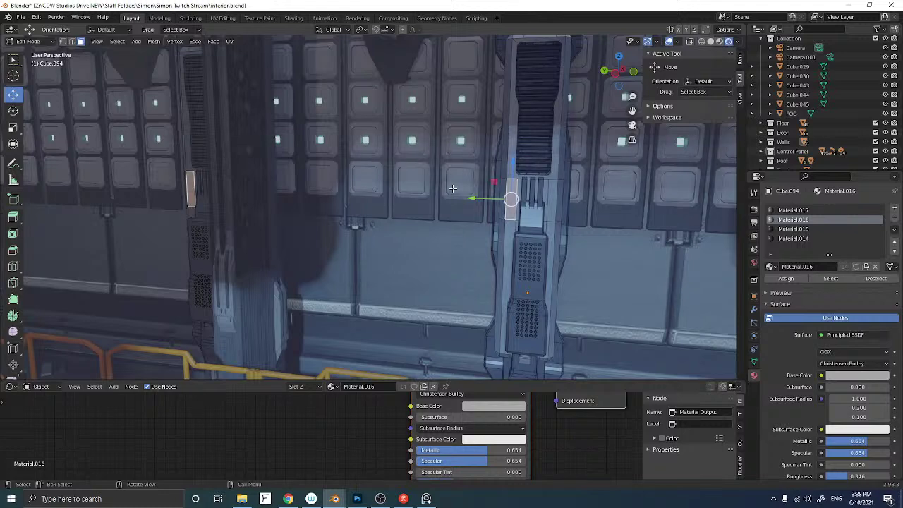
key("i")
left_click(455, 188)
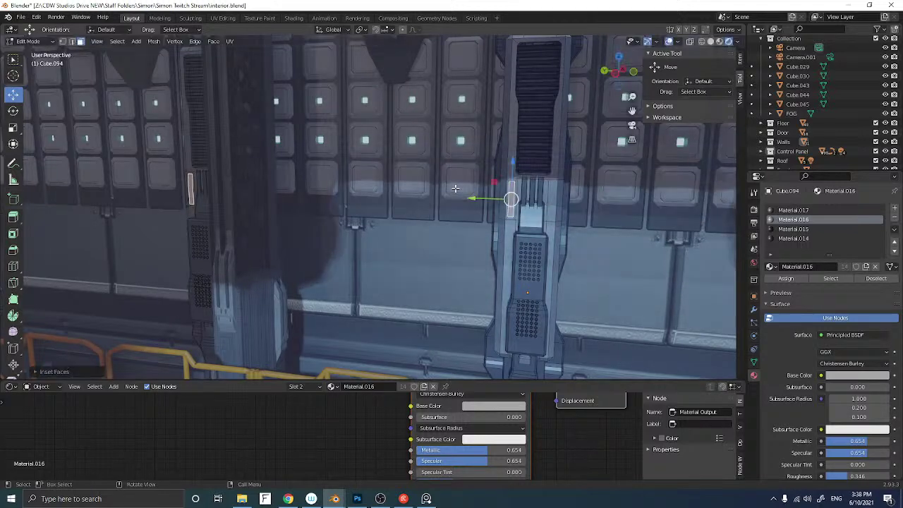
left_click(519, 192)
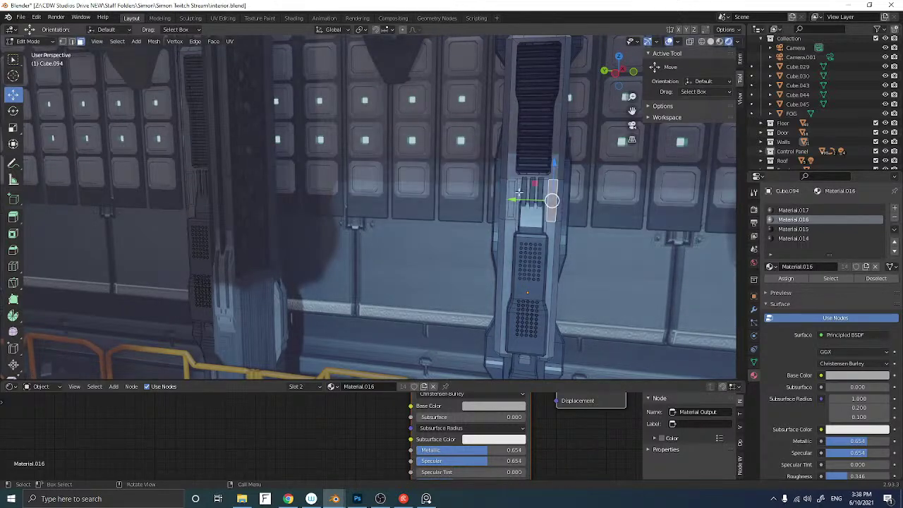
key("i")
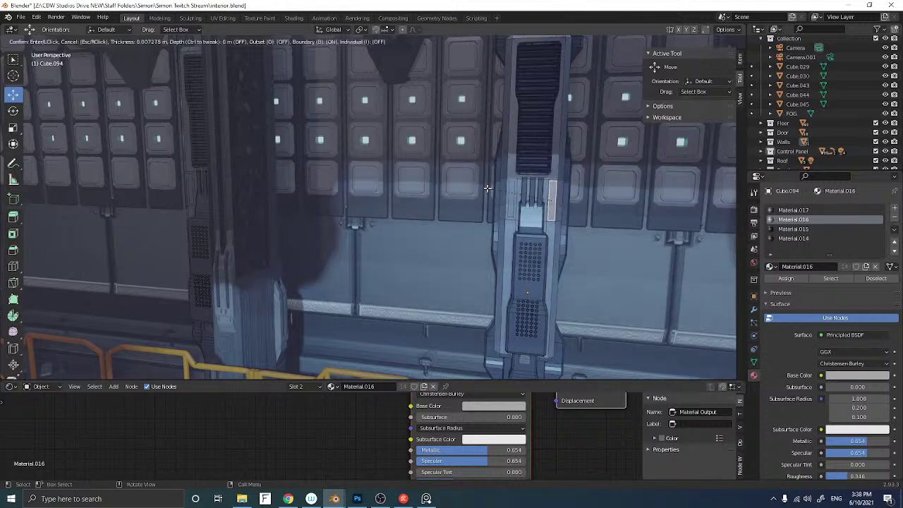
left_click(487, 188)
Select both inset faces and extrude them along their normals
middle_click_drag(506, 198, 395, 196)
left_click(430, 191, "shift")
key("e")
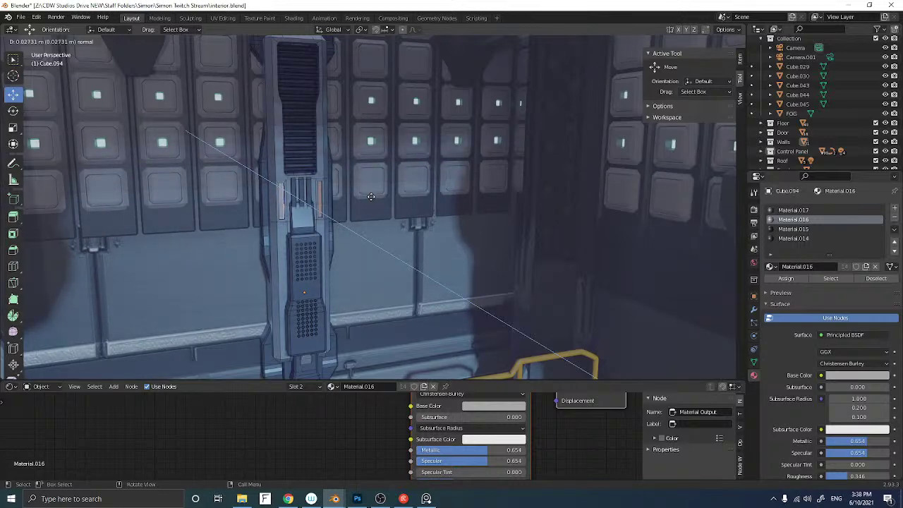
Finish extruding the two narrow strips on the wall column and assign Material.022 to them through a new material slot
left_click(371, 197)
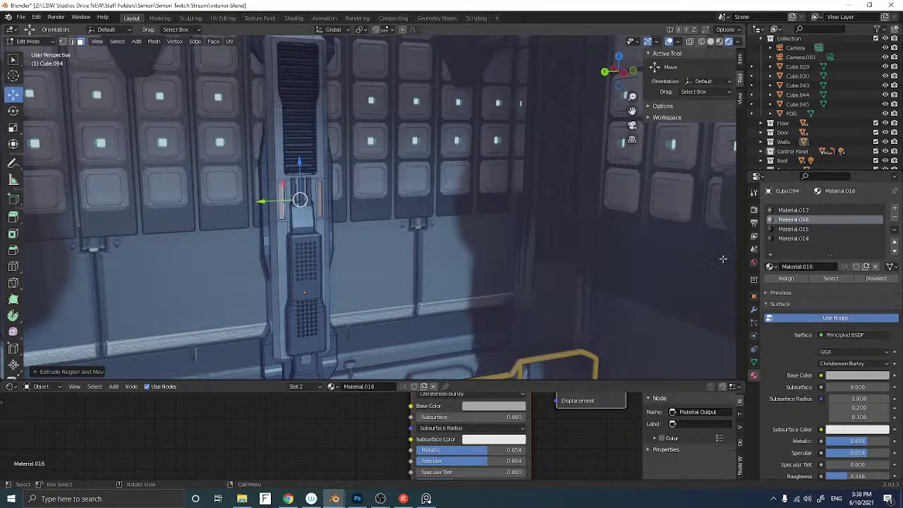
left_click(894, 210)
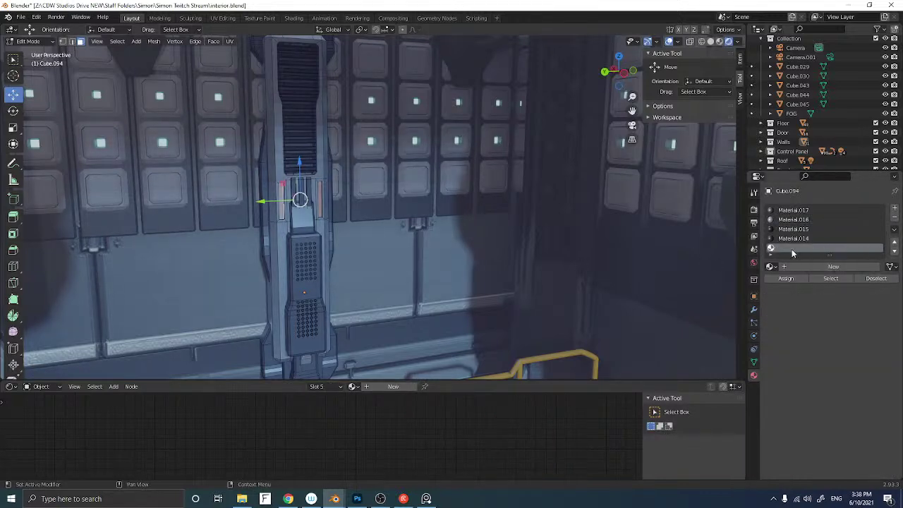
left_click(771, 266)
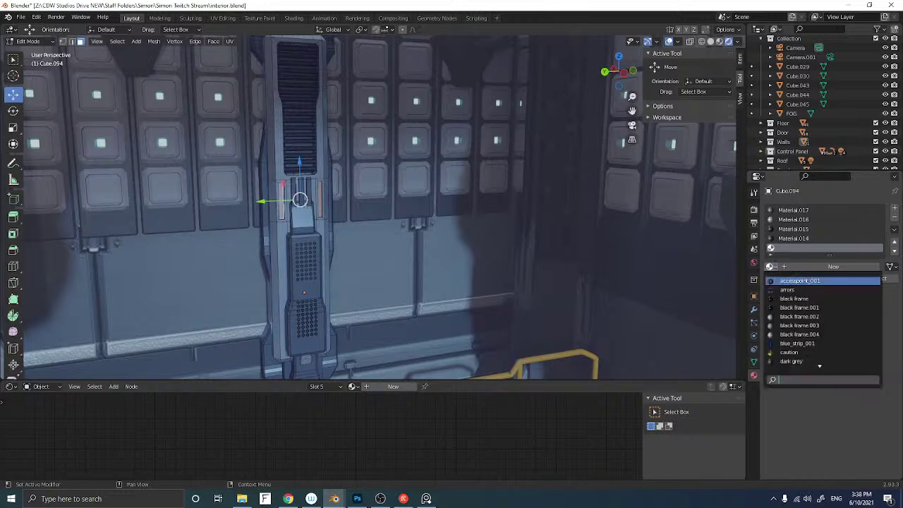
scroll(822, 321, "down", 14)
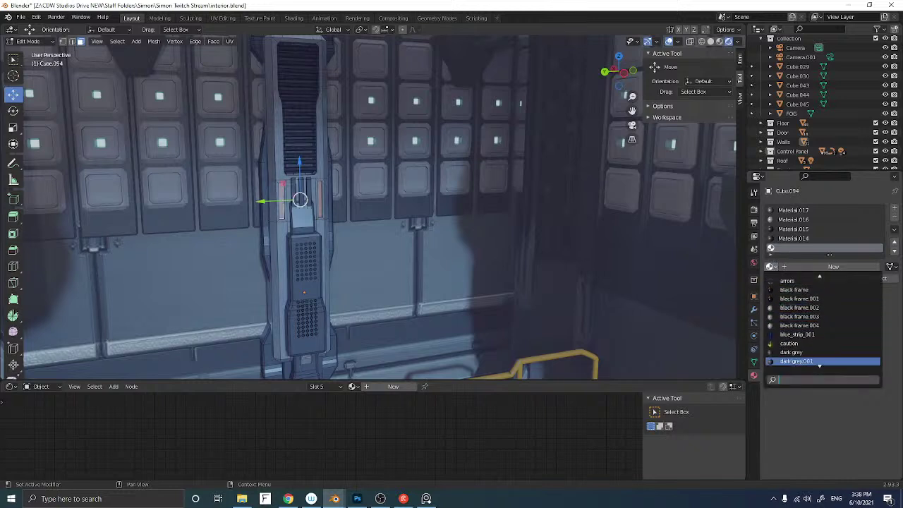
key("Down")
key("Down")
key("Down")
key("Down")
key("Down")
key("Down")
key("Down")
key("Down")
key("Down")
key("Down")
key("Down")
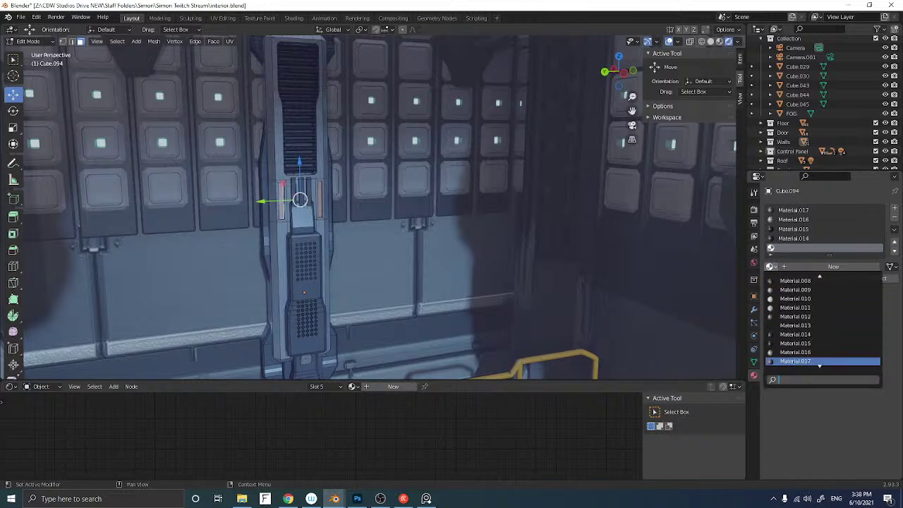
key("Up")
key("Up")
key("Up")
key("Up")
key("Up")
key("Down")
key("Down")
key("Down")
key("Down")
key("Down")
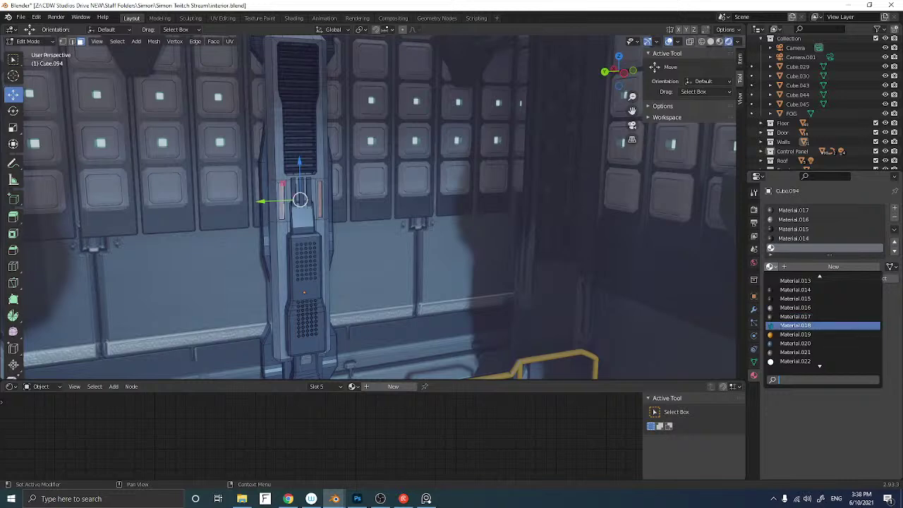
left_click(783, 359)
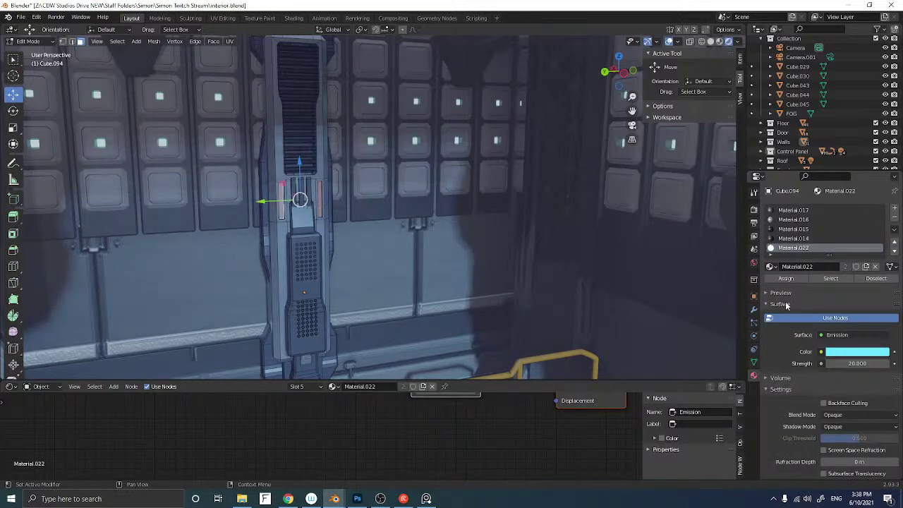
left_click(785, 278)
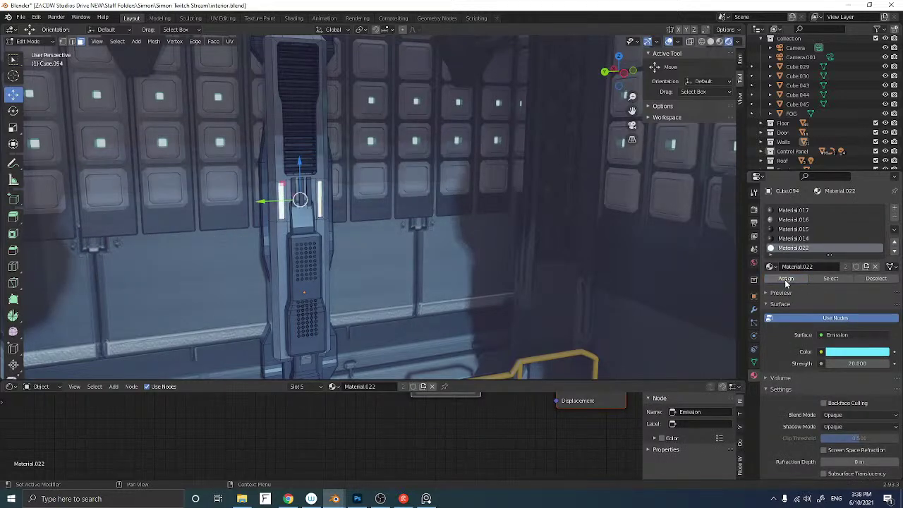
key("Tab")
Examine the glowing column strips within the whole hall, from the scene camera and from free angles facing the stairs
key("KP_Decimal")
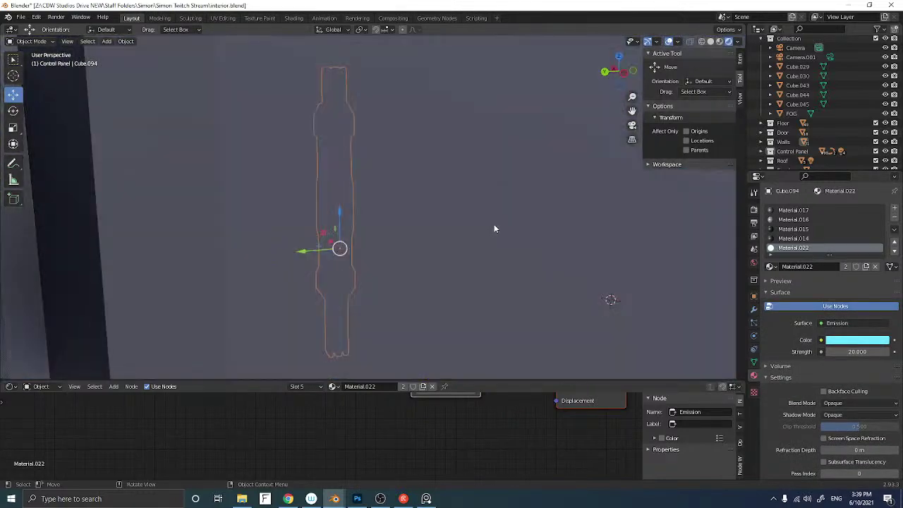
middle_click_drag(494, 228, 464, 226)
scroll(509, 220, "down", 2)
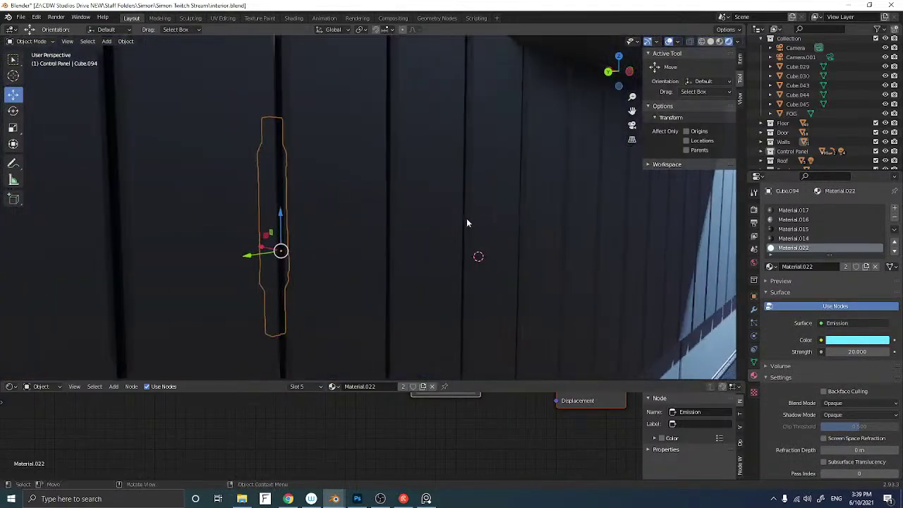
left_click(631, 126)
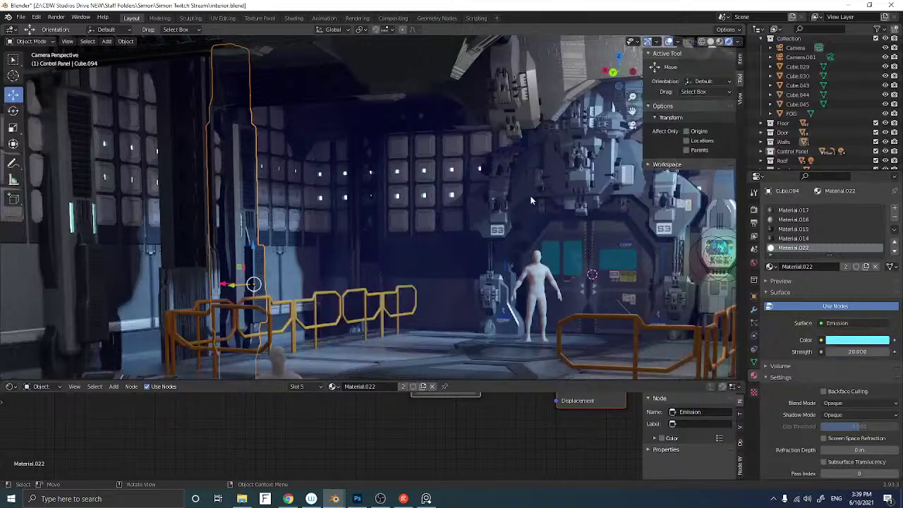
scroll(530, 202, "down", 8)
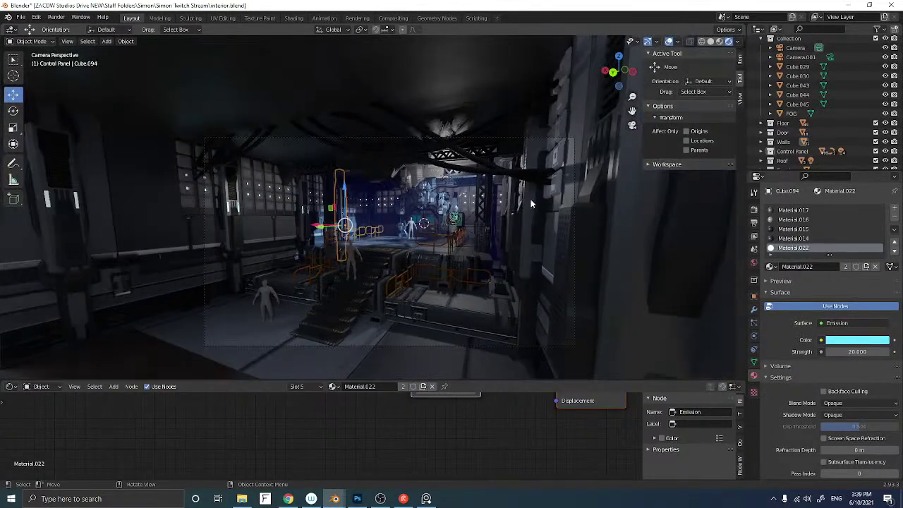
scroll(531, 202, "up", 2)
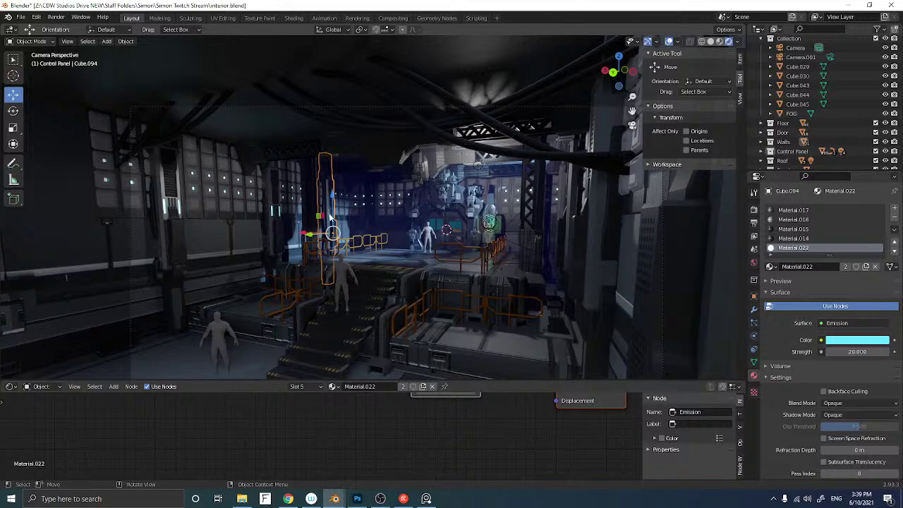
middle_click_drag(486, 319, 458, 294)
scroll(470, 299, "up", 1)
scroll(473, 298, "up", 1)
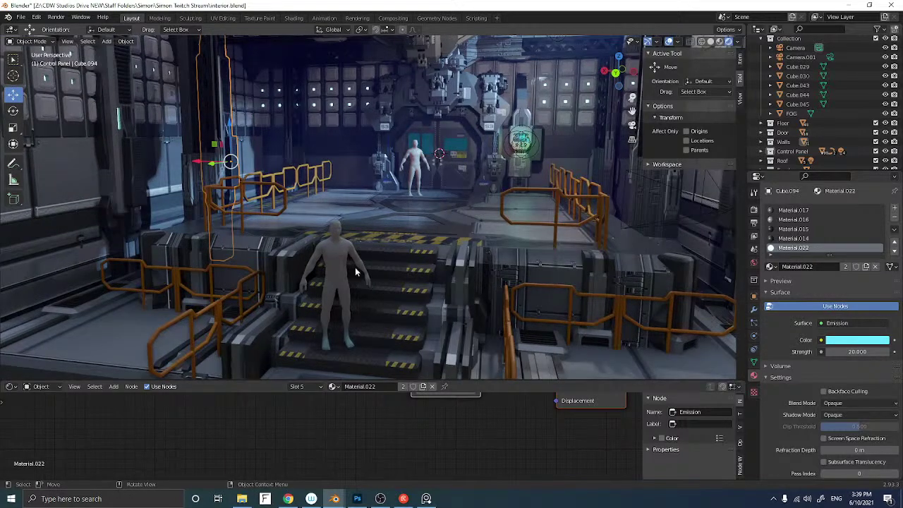
scroll(392, 215, "down", 3)
middle_click_drag(392, 216, 345, 215)
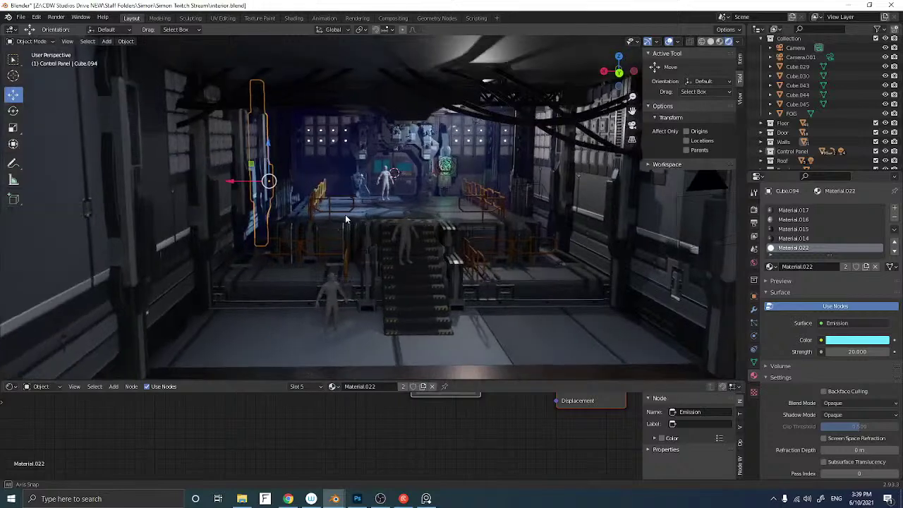
middle_click_drag(461, 191, 452, 184)
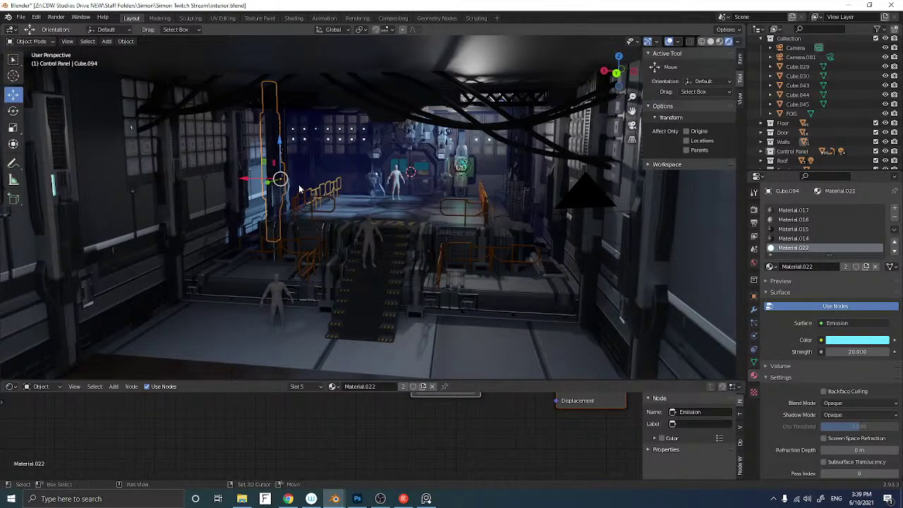
Add a point light beside the column near the raised platform's railing
key("shift+a")
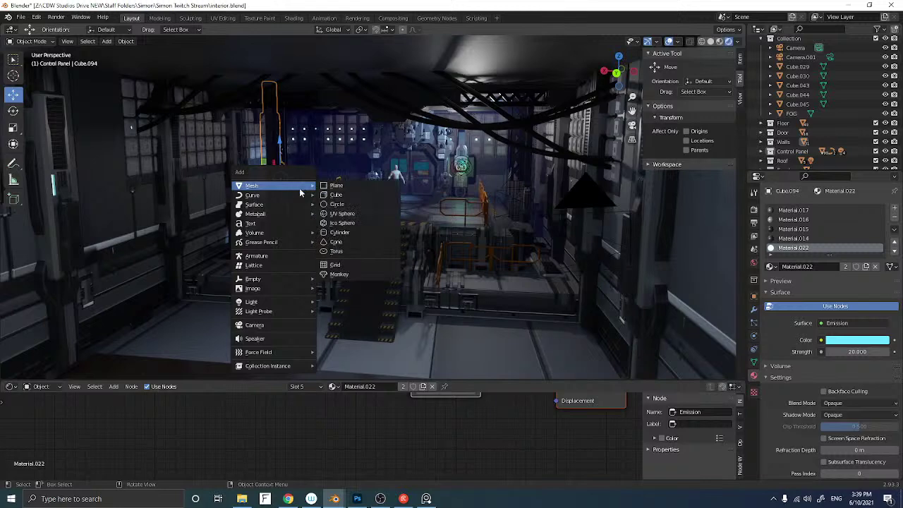
mouse_move(278, 305)
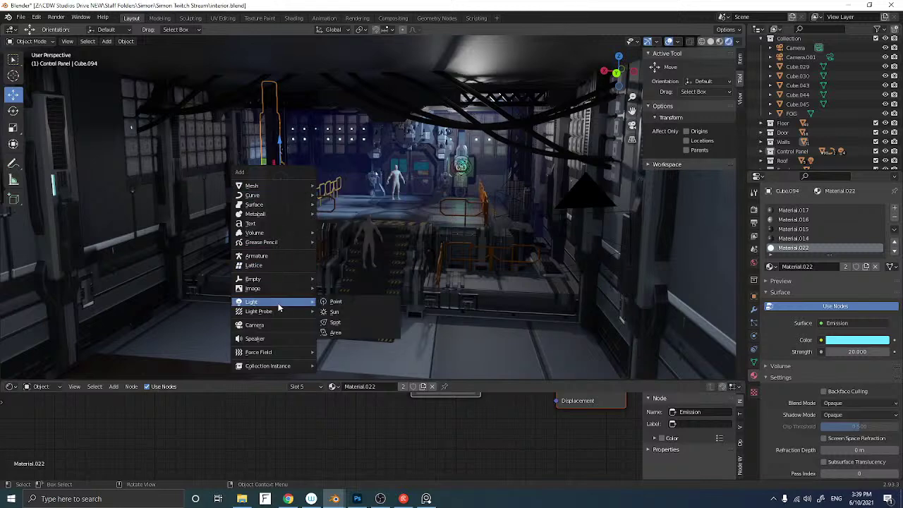
left_click(335, 302)
Set the new point light's colour to orange and its power to 100 W
left_click(846, 260)
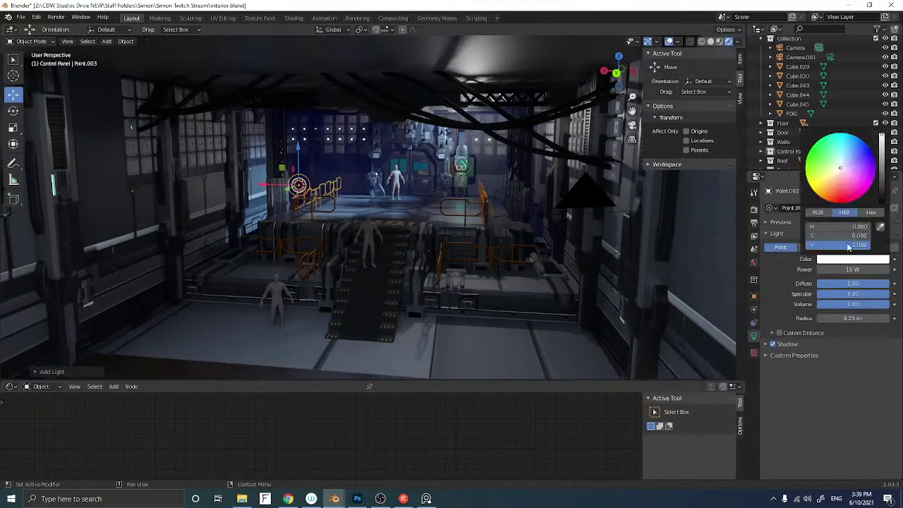
left_click_drag(841, 164, 823, 194)
left_click(849, 269)
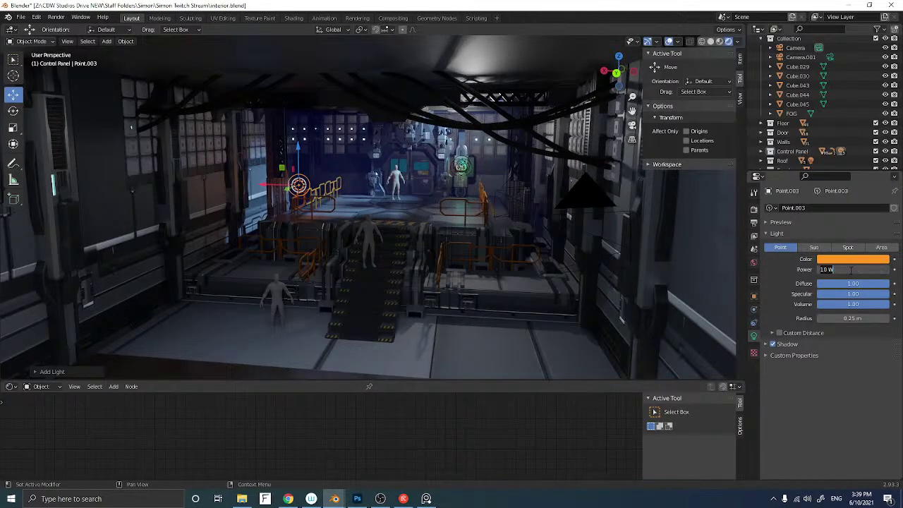
key("Return")
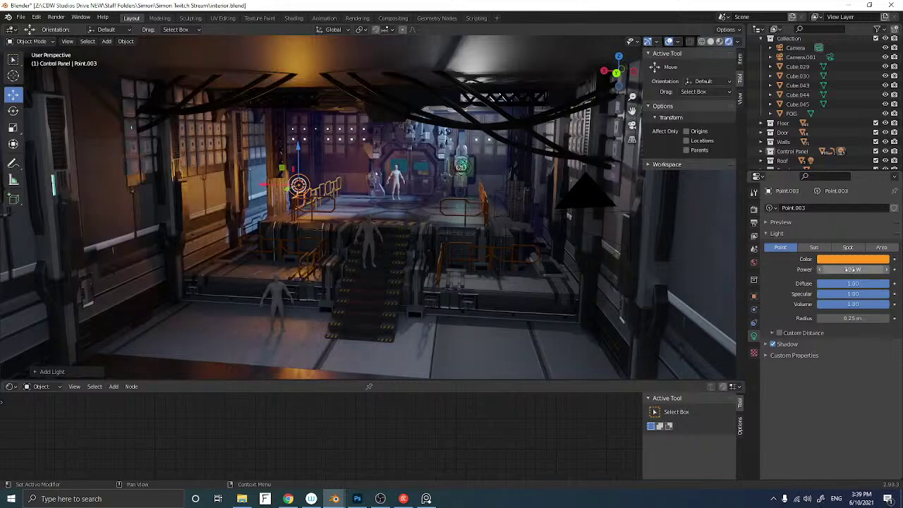
Lower the point light and shift it sideways toward the panelled side wall
scroll(345, 157, "up", 3)
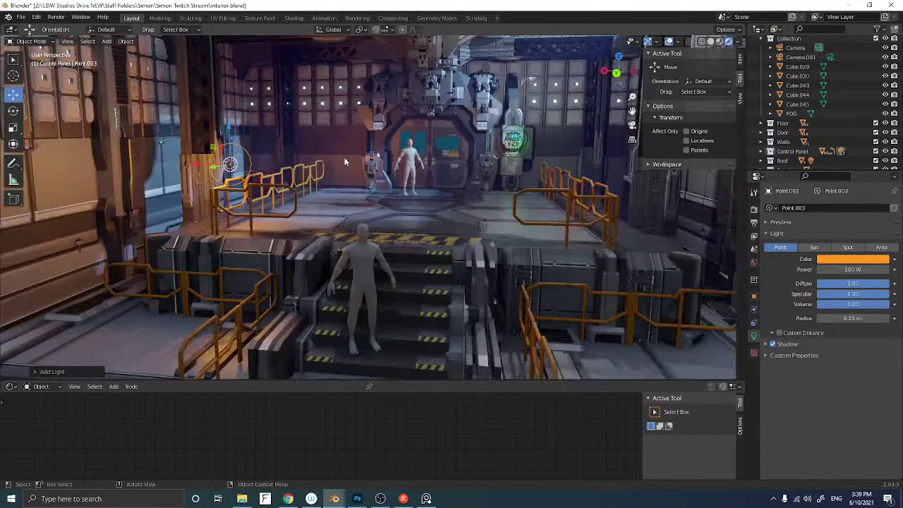
left_click_drag(226, 128, 227, 177)
middle_click_drag(212, 145, 247, 173)
left_click_drag(240, 232, 154, 236)
middle_click_drag(222, 224, 172, 225)
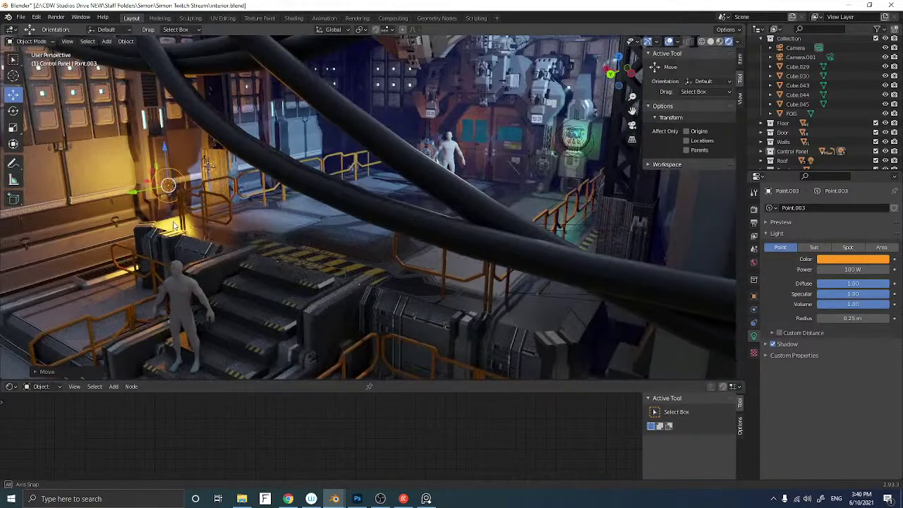
Slide the point light deeper along the side wall and lower it close to the floor behind the platform railing
left_click_drag(151, 187, 326, 156)
scroll(303, 168, "up", 3)
middle_click_drag(303, 167, 219, 104)
left_click_drag(184, 91, 187, 133)
middle_click_drag(187, 132, 136, 138)
mouse_move(136, 140)
left_mouse_down()
mouse_move(112, 140)
mouse_move(134, 129)
left_mouse_up()
mouse_move(222, 139)
middle_mouse_down()
mouse_move(195, 137)
mouse_move(225, 157)
mouse_move(237, 152)
mouse_move(221, 145)
middle_mouse_up()
scroll(217, 127, "up", 3)
scroll(216, 127, "down", 2)
scroll(219, 141, "up", 8)
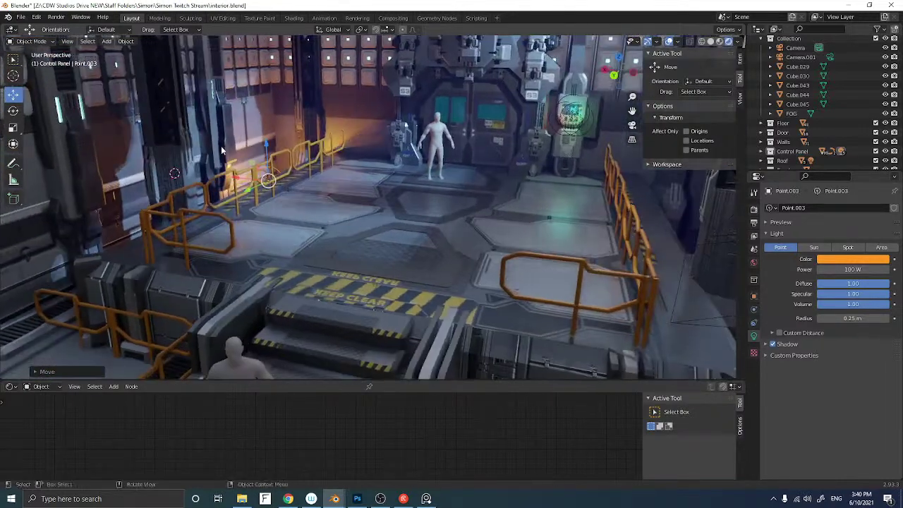
Change the point light's colour to bright blue and its power to 50 W, judging it through the scene camera
left_click(632, 125)
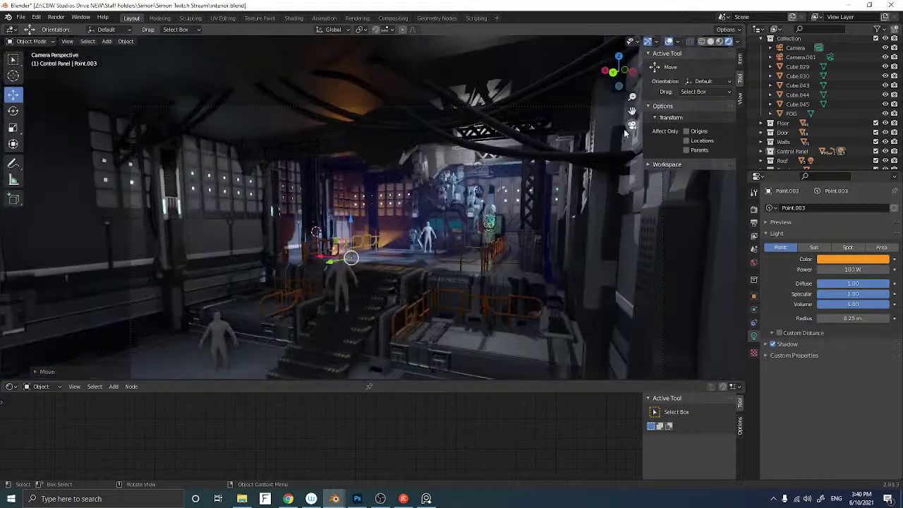
middle_click_drag(506, 193, 502, 160, "shift")
scroll(502, 161, "up", 2)
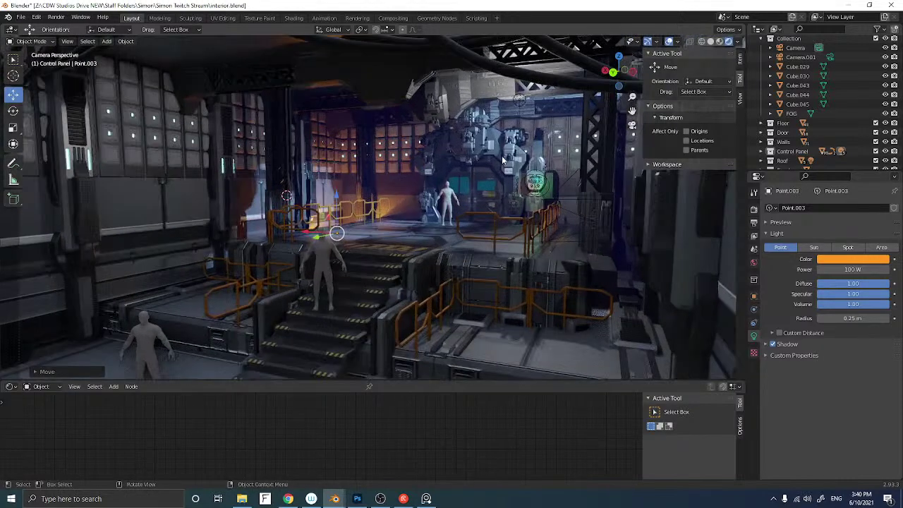
left_click(838, 259)
left_click(853, 141)
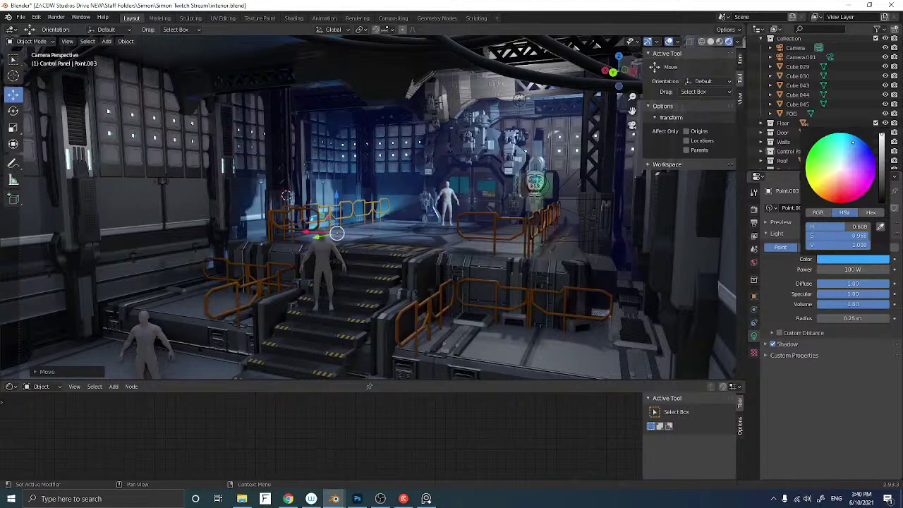
left_click_drag(853, 141, 854, 138)
left_click(862, 269)
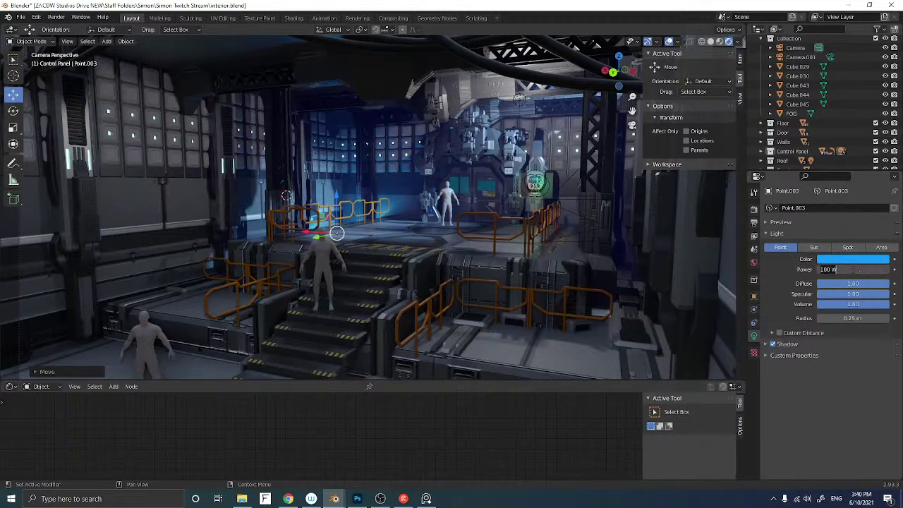
key("Return")
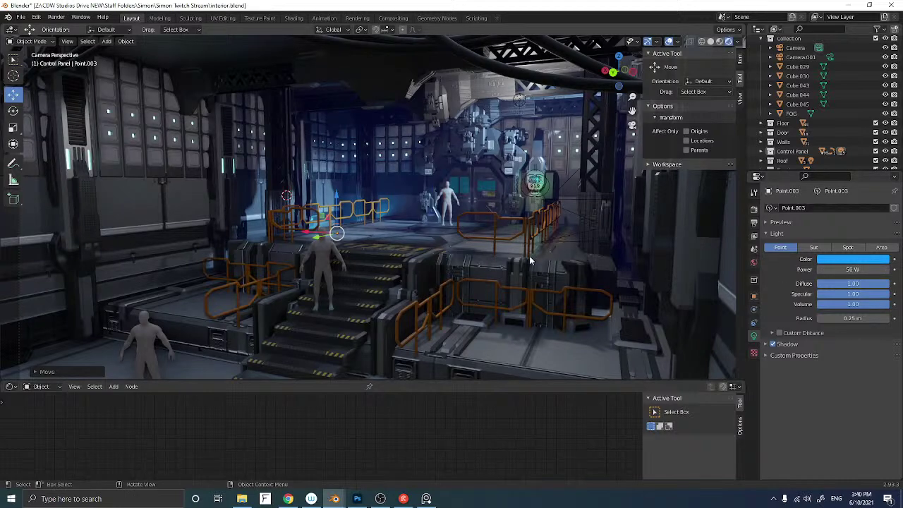
Duplicate the blue point light along the X axis to the opposite side of the platform and fine-tune its position behind the railing
middle_click_drag(552, 265, 524, 261)
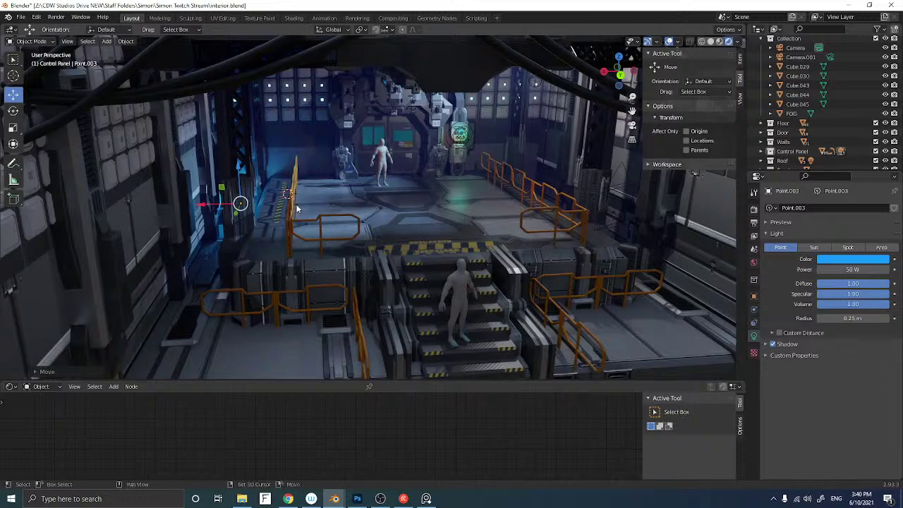
key("shift+d")
key("x")
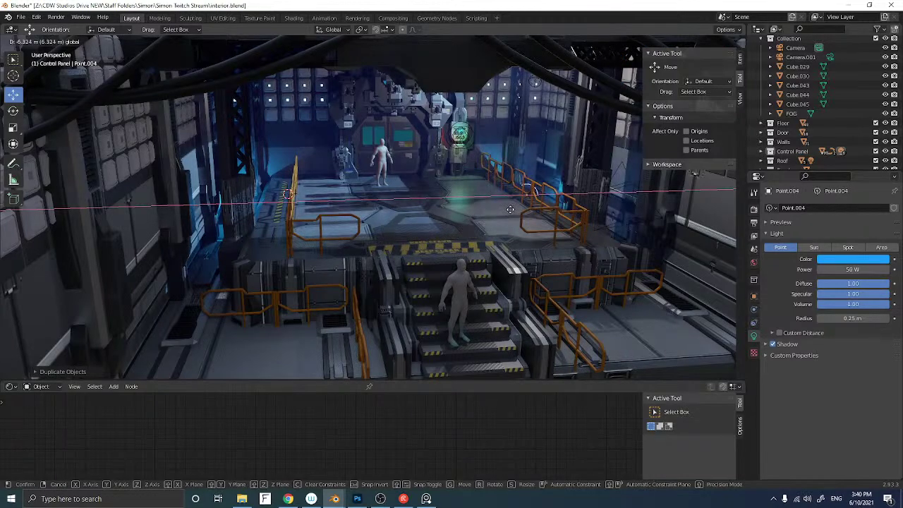
left_click(500, 208)
middle_click_drag(501, 208, 404, 216)
scroll(496, 218, "up", 3)
left_click_drag(571, 181, 564, 182)
left_click(632, 125)
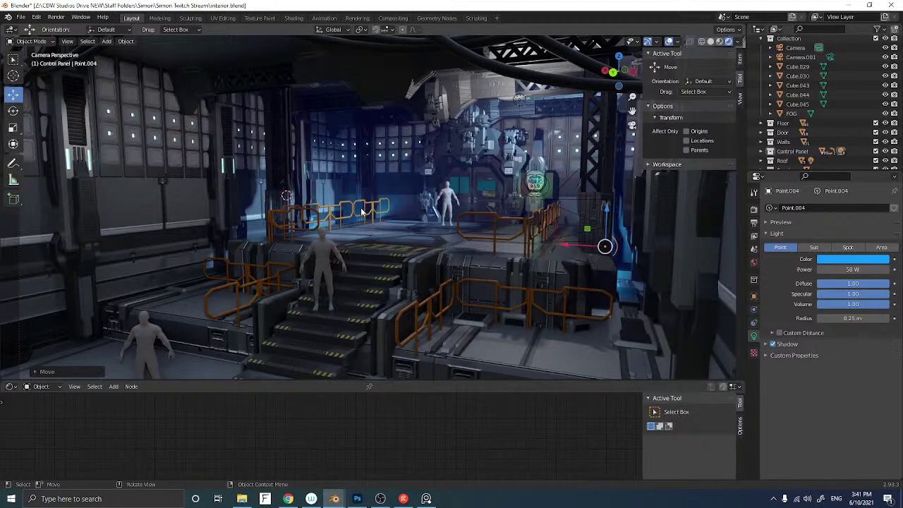
Compare the scene with and without the FOG volume, and set its material's emission strength to 0.005
left_click(885, 112)
left_click(885, 113)
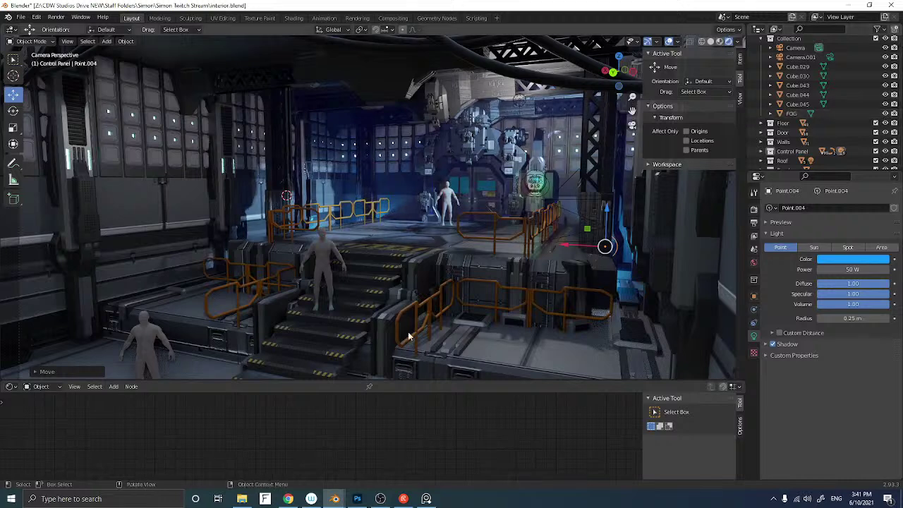
left_click(791, 112)
left_click(491, 444)
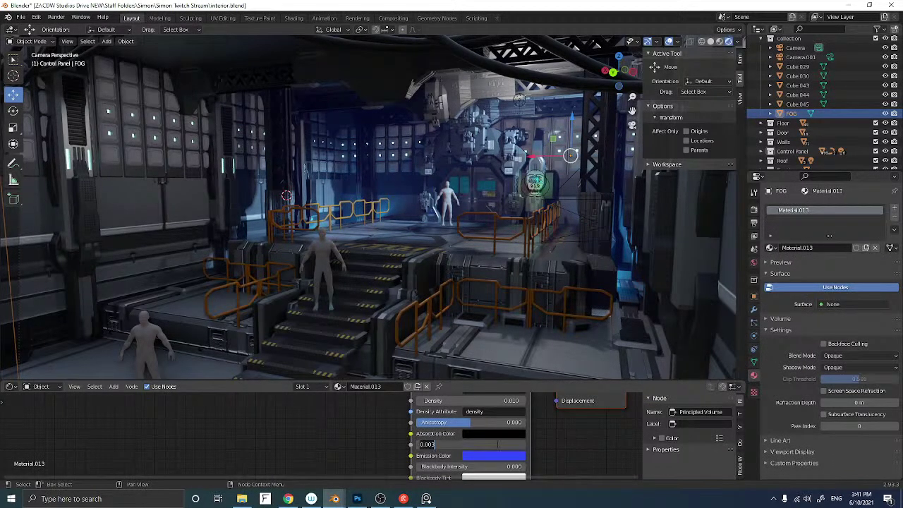
type("0.005")
key("Return")
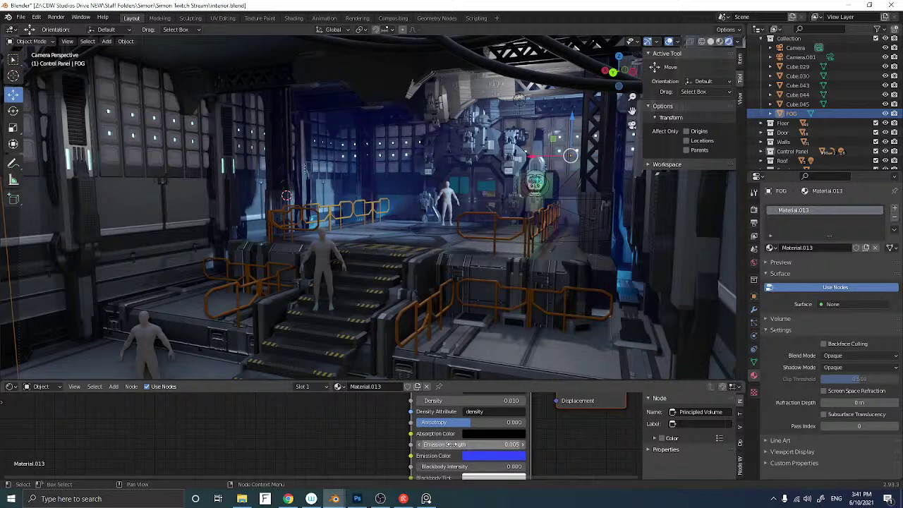
Set the FOG material's emission strength to 0.003 and hide the FOG volume in the viewport
left_click(487, 401)
key("Return")
left_click(502, 443)
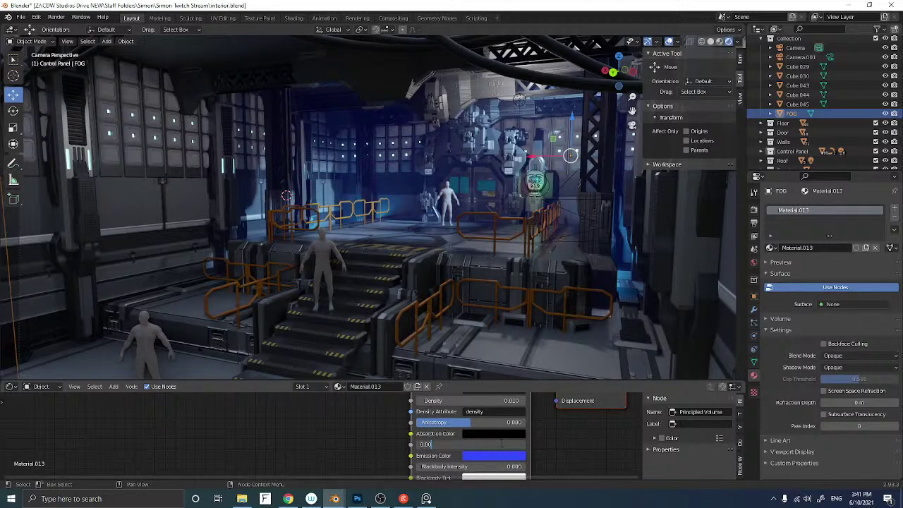
type("3")
key("Return")
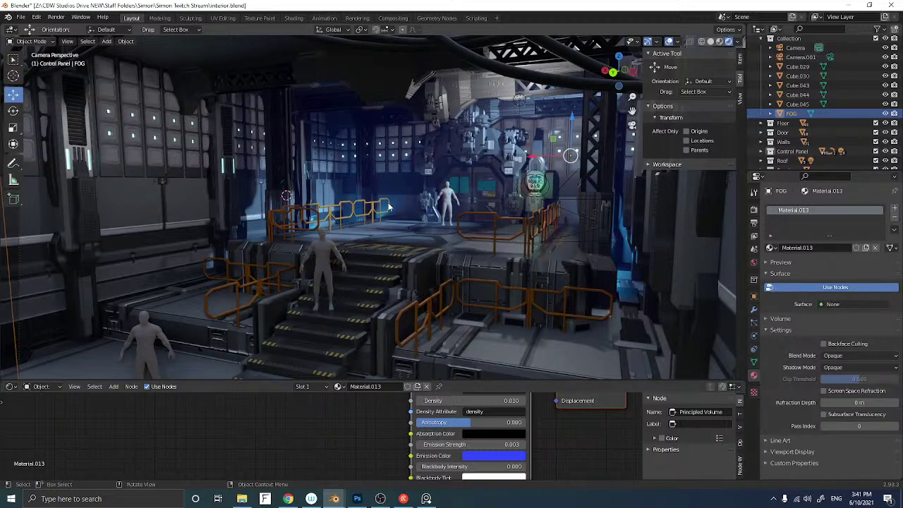
scroll(387, 202, "up", 4)
left_click(885, 112)
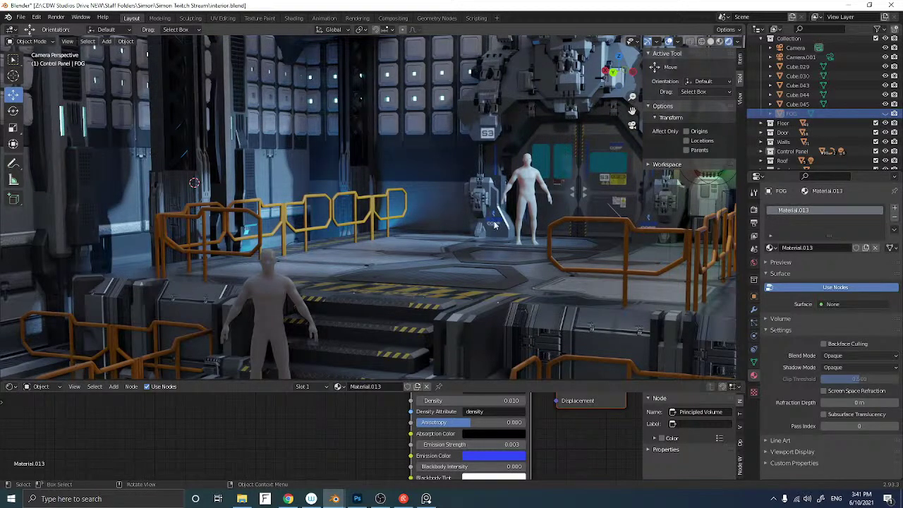
Duplicate the small logo decal near the back door, bring the copy forward along Y beside the stairs, and enlarge it
left_click(493, 225)
key("shift+d")
right_click(494, 221)
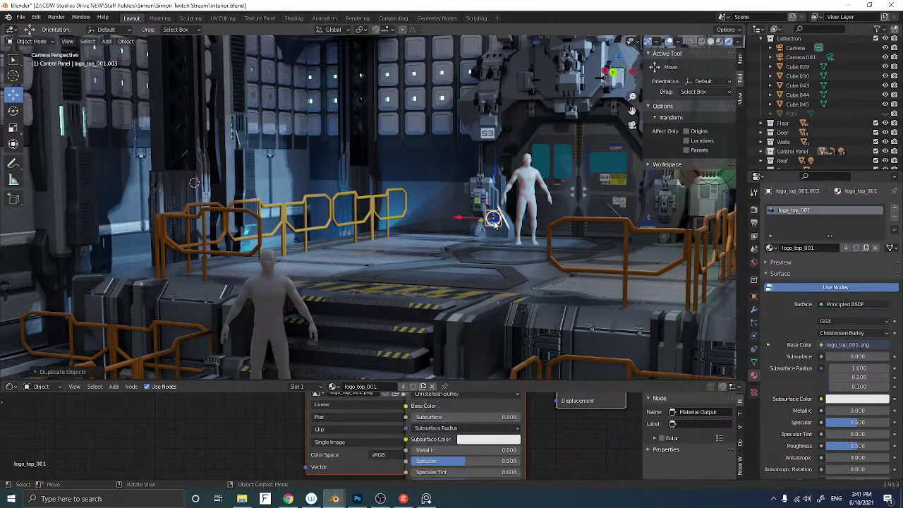
middle_click_drag(476, 218, 465, 224)
scroll(464, 224, "up", 1)
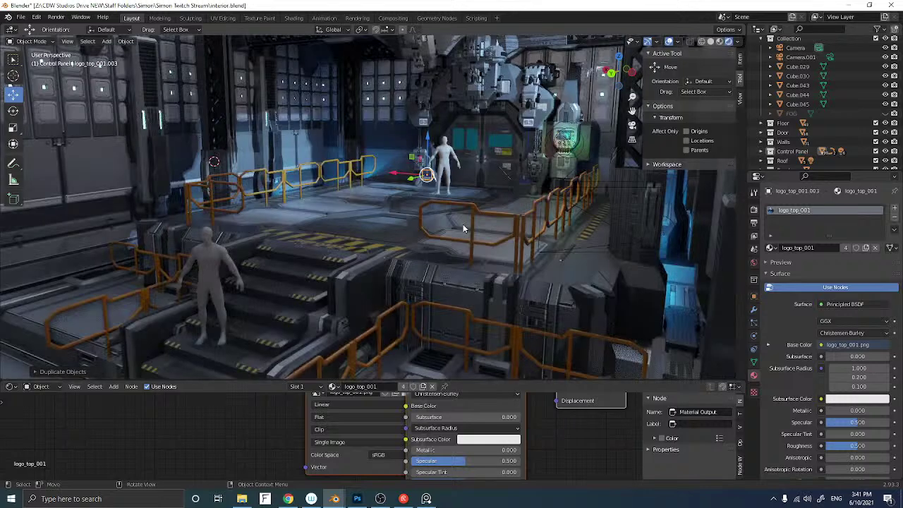
key("g")
key("y")
left_click(122, 272)
key("s")
left_click(150, 245)
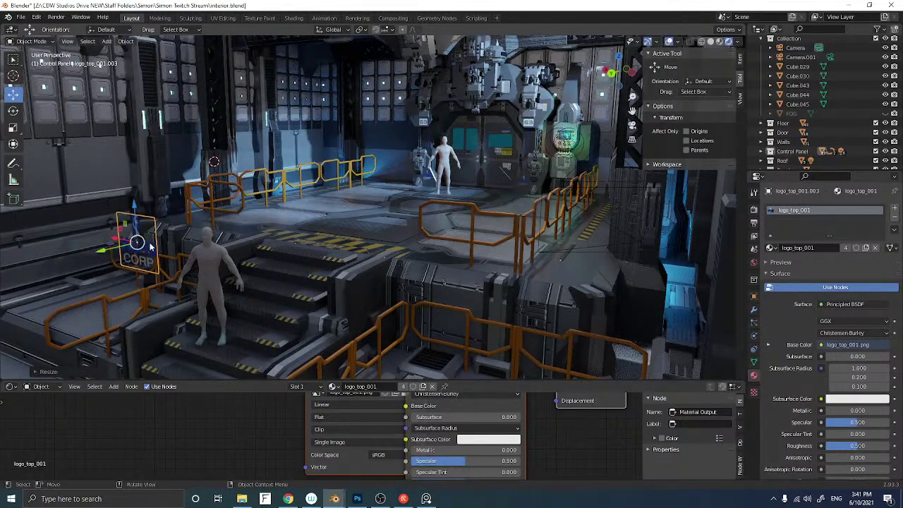
Rotate the logo copy about its vertical axis to run parallel to the side wall, and move it up toward that wall
left_click(13, 113)
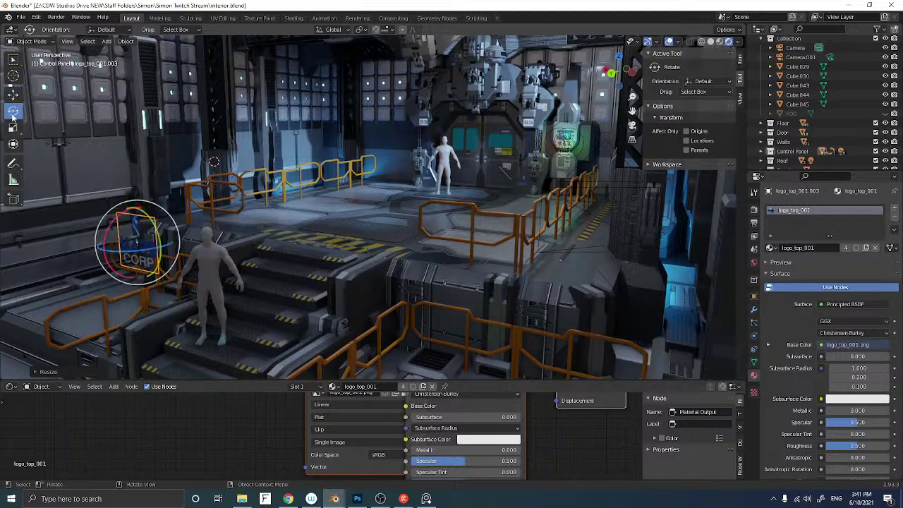
left_click_drag(129, 252, 151, 252)
middle_click_drag(150, 253, 248, 256)
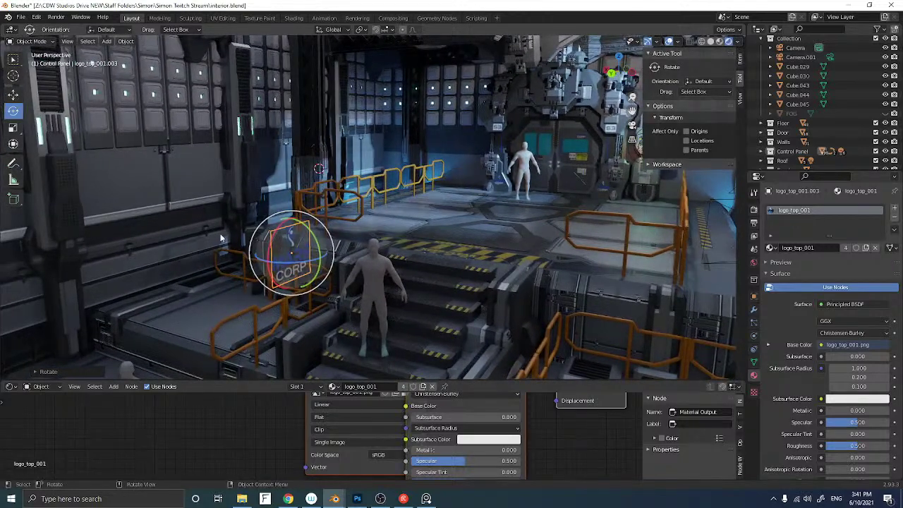
left_click(15, 95)
left_click_drag(274, 252, 134, 166)
middle_click_drag(141, 176, 154, 187)
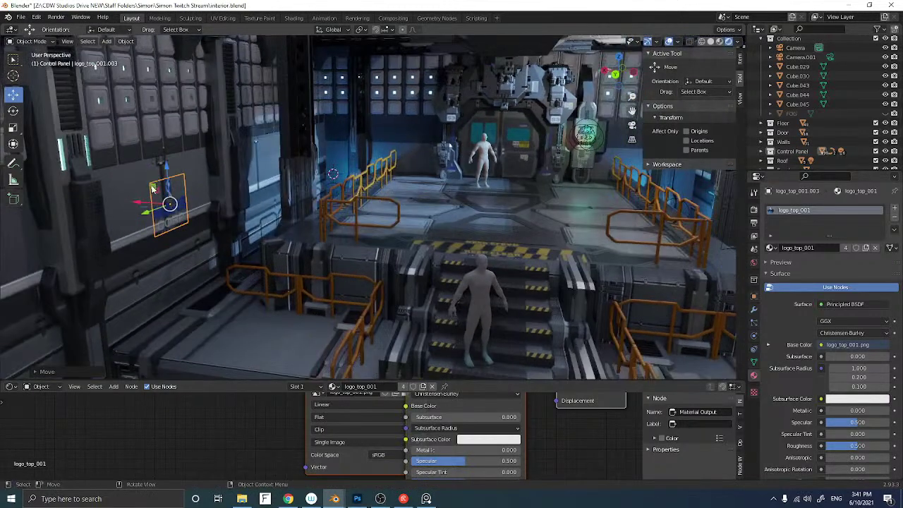
left_click_drag(148, 205, 95, 205)
scroll(95, 201, "up", 2)
middle_click_drag(95, 201, 300, 227, "shift")
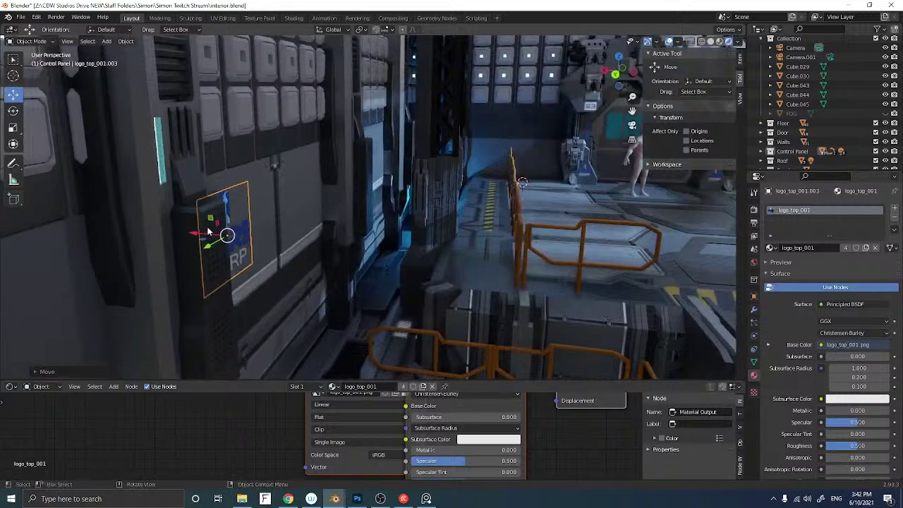
Position the logo just in front of the side wall, on the panel between the lit pillars
left_click_drag(208, 238, 192, 236)
middle_click_drag(219, 244, 189, 246)
left_click_drag(93, 235, 152, 228)
middle_click_drag(152, 227, 168, 237)
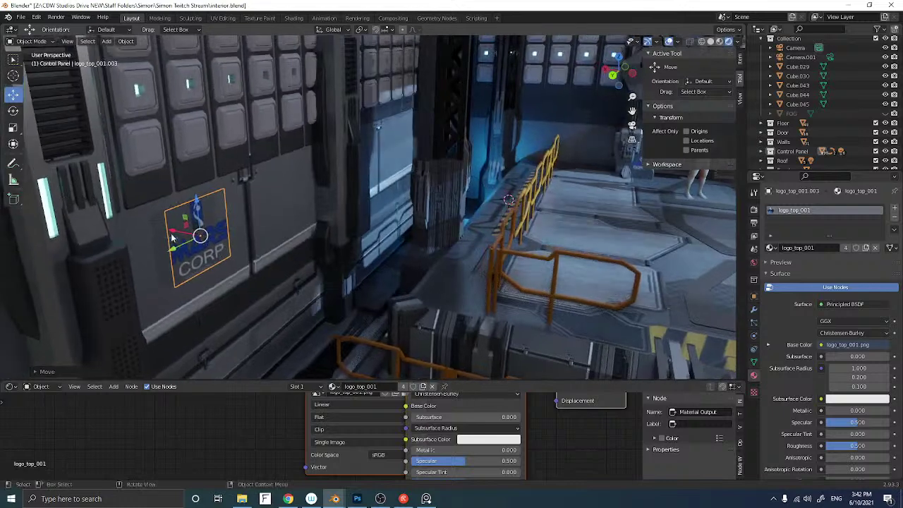
left_click_drag(180, 237, 167, 229)
mouse_move(274, 265)
middle_mouse_down()
mouse_move(294, 271)
mouse_move(257, 263)
mouse_move(268, 259)
middle_mouse_up()
left_click_drag(223, 167, 249, 219)
middle_click_drag(249, 217, 223, 215)
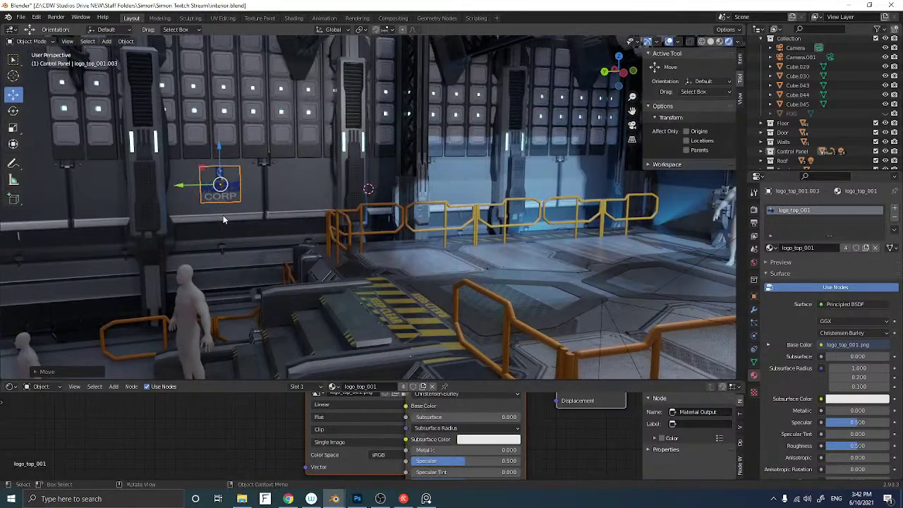
Duplicate the wall logo along Y onto the farther side-wall panel behind the platform railing, just past the lit pillar
key("shift+d")
right_click(220, 200)
left_click_drag(199, 189, 541, 195)
middle_click_drag(542, 196, 517, 194)
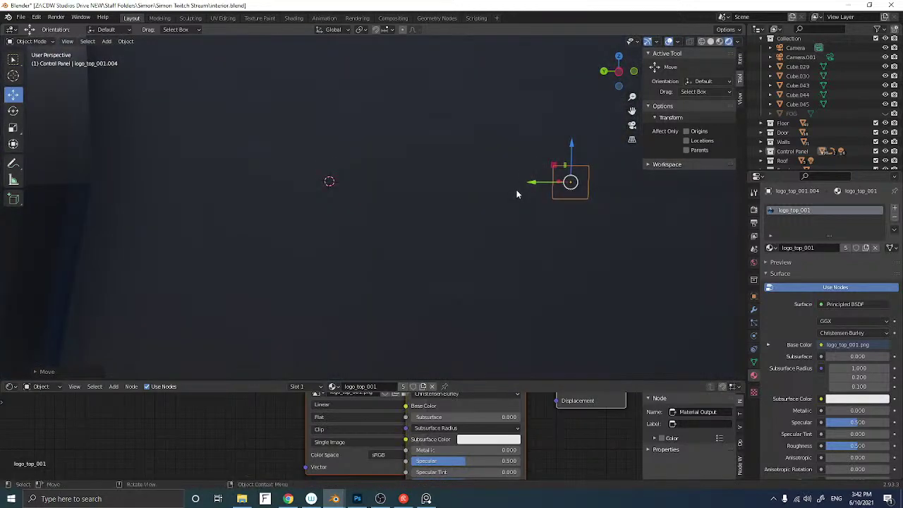
scroll(516, 194, "down", 6)
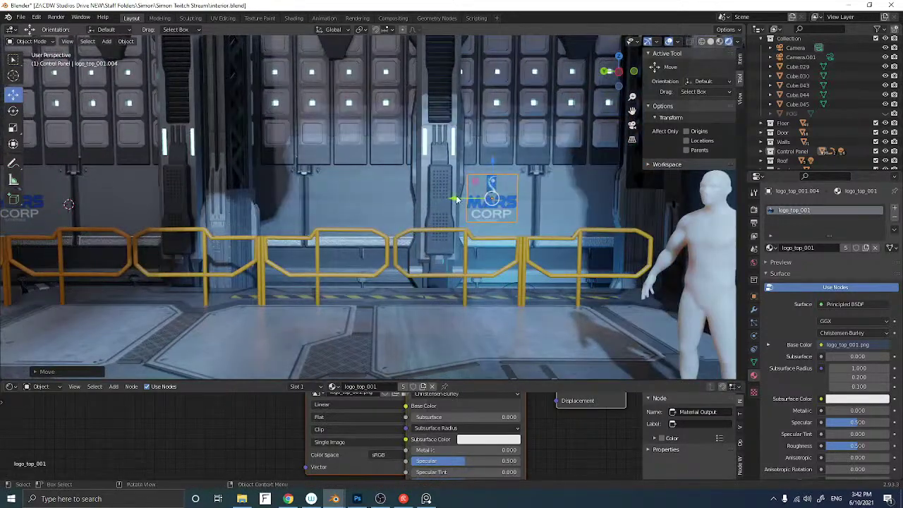
left_click_drag(456, 199, 462, 200)
middle_click_drag(471, 201, 465, 201)
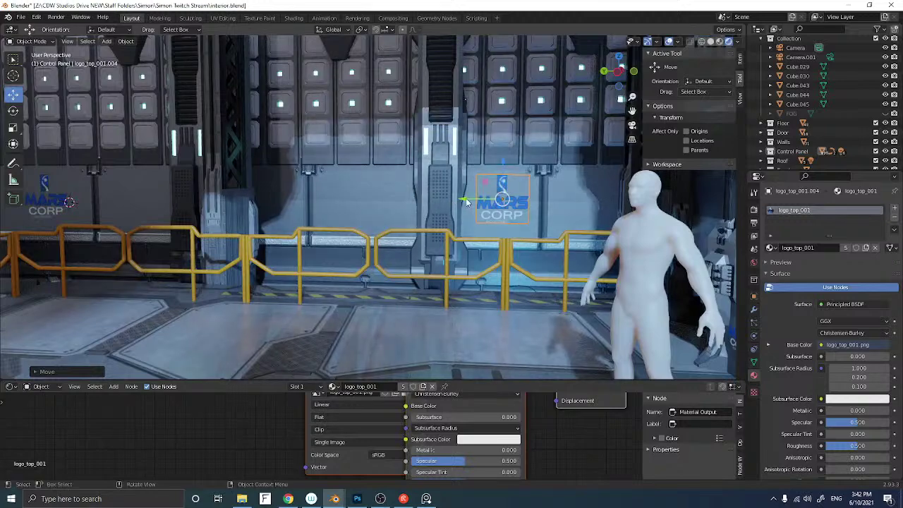
left_click_drag(463, 200, 462, 199)
Add a single vertical loop cut down the middle of the tall panel (Cube.093) above the back door
scroll(378, 205, "down", 3)
middle_click_drag(345, 207, 440, 210)
scroll(430, 203, "up", 5)
scroll(402, 202, "down", 6)
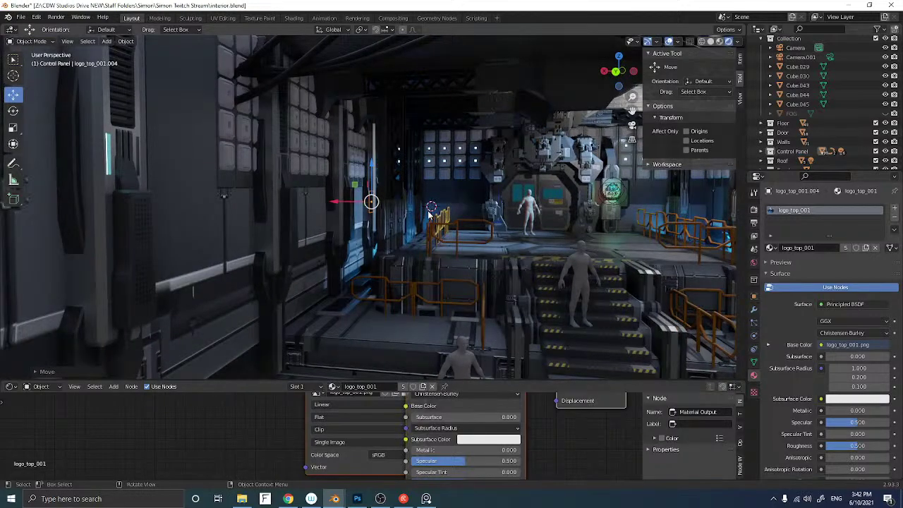
scroll(494, 191, "up", 4)
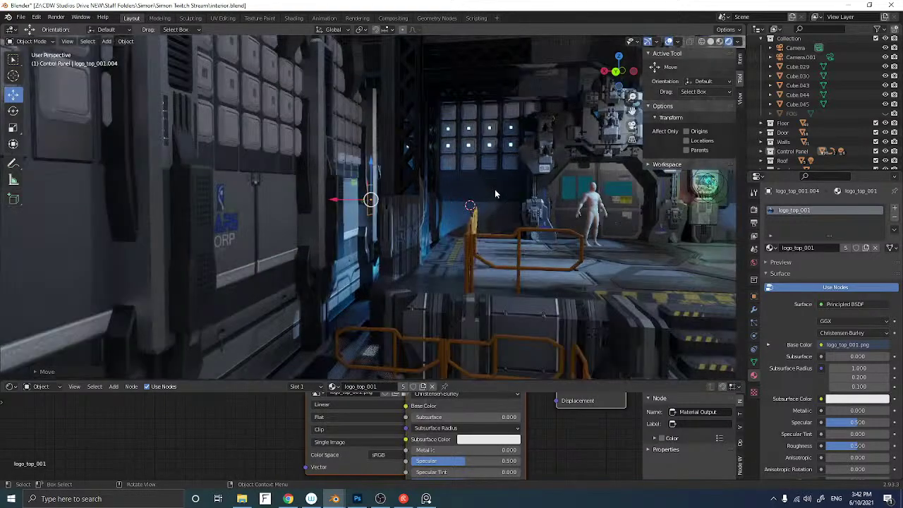
middle_click_drag(536, 183, 429, 234, "shift")
scroll(431, 232, "up", 2)
scroll(430, 233, "up", 8)
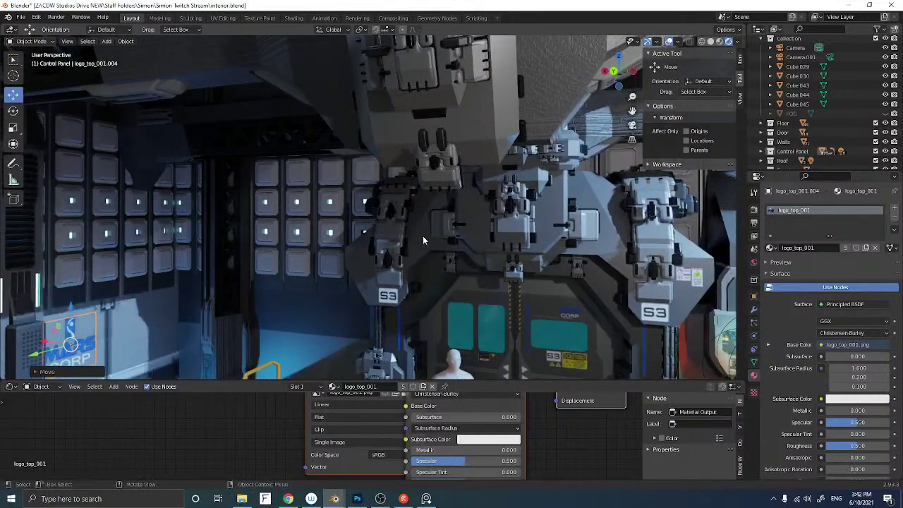
left_click(468, 215)
middle_click_drag(461, 224, 459, 216)
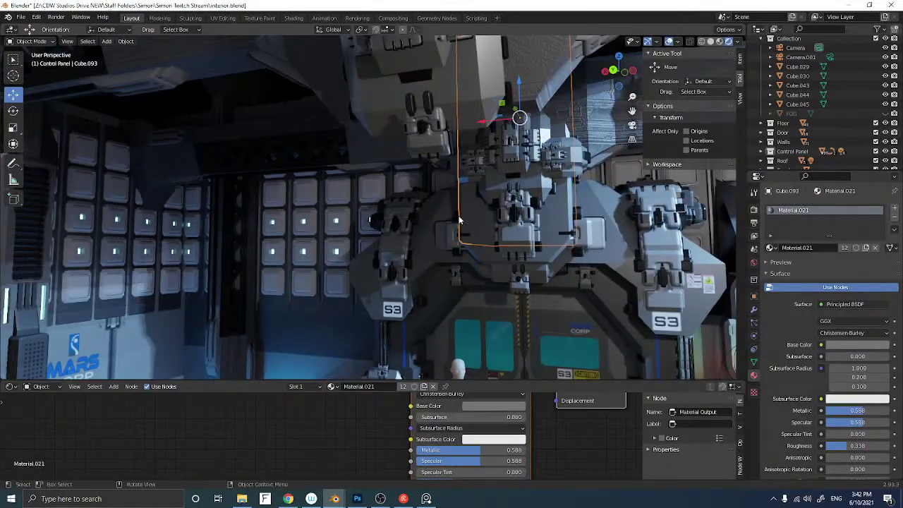
key("Tab")
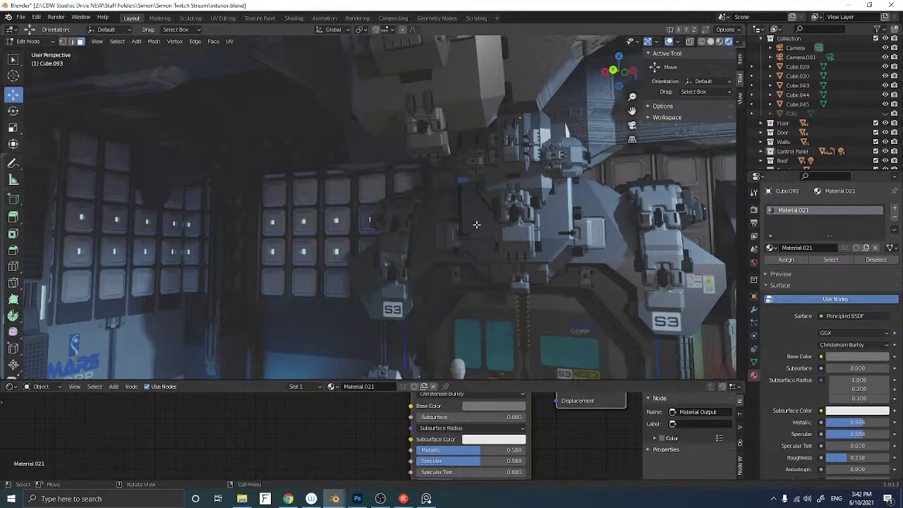
key("a")
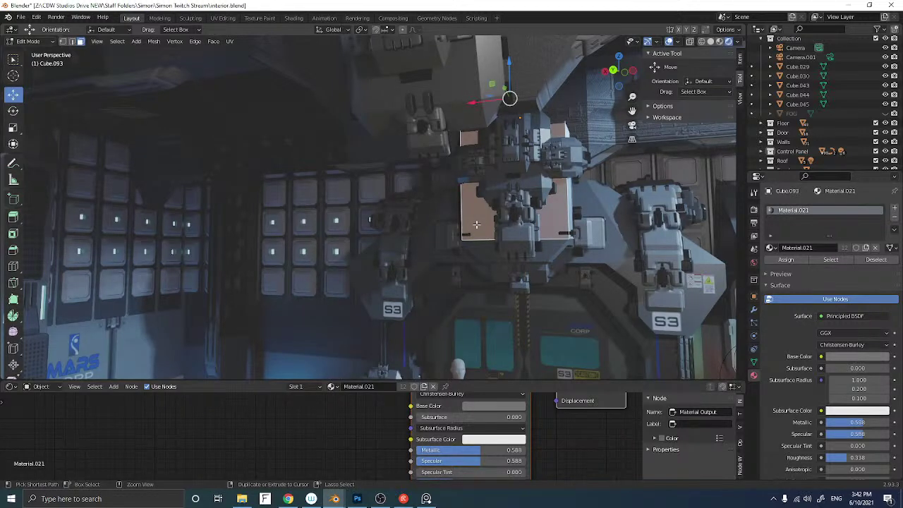
key("ctrl+r")
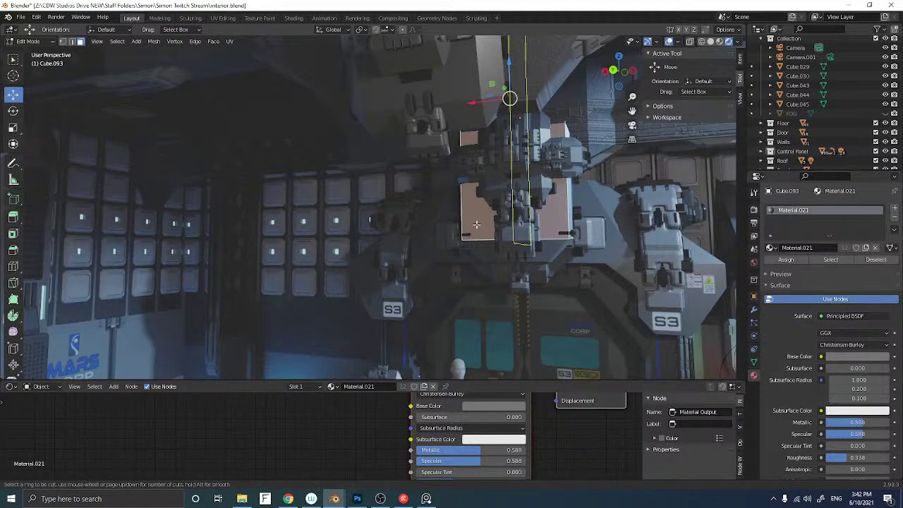
left_click(476, 225)
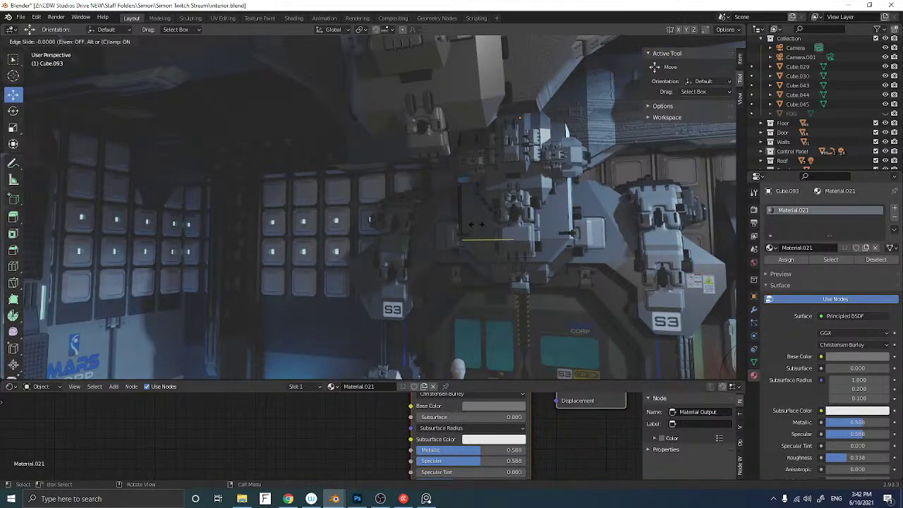
left_click(486, 231)
middle_click_drag(488, 232, 492, 226)
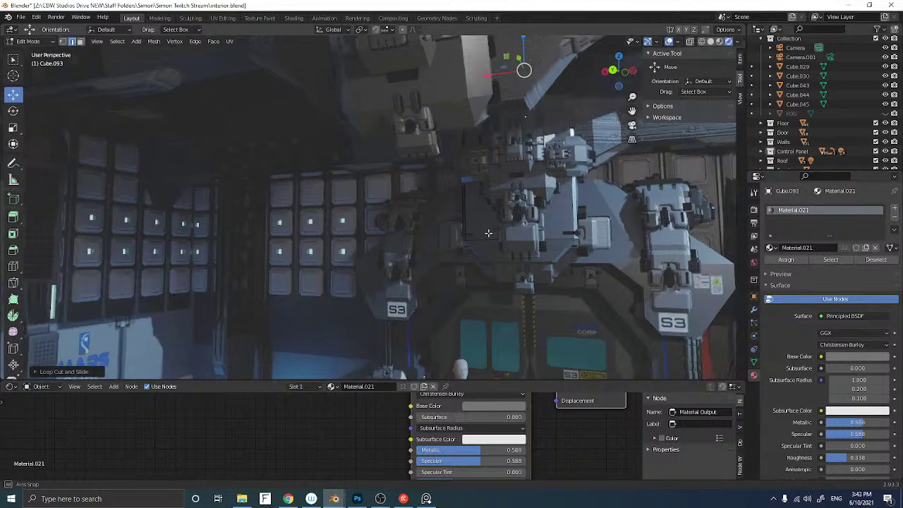
Try adding four vertical loop cuts to the left half of the tall panel, and undo them
key("ctrl+r")
scroll(492, 225, "up", 1)
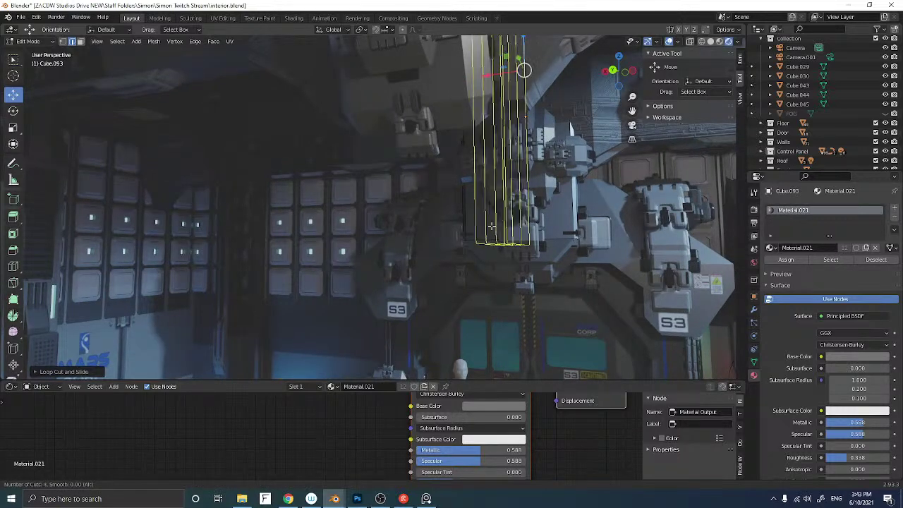
left_click(492, 226)
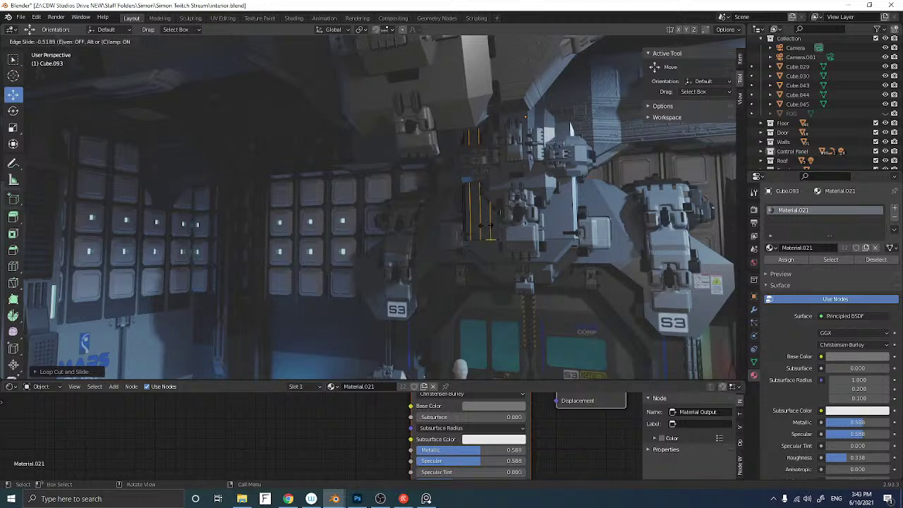
left_click(484, 226)
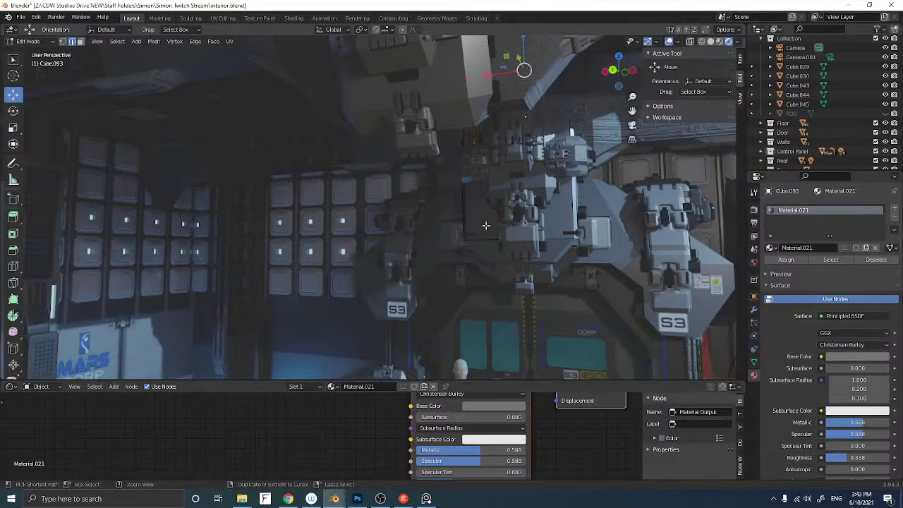
key("ctrl+z")
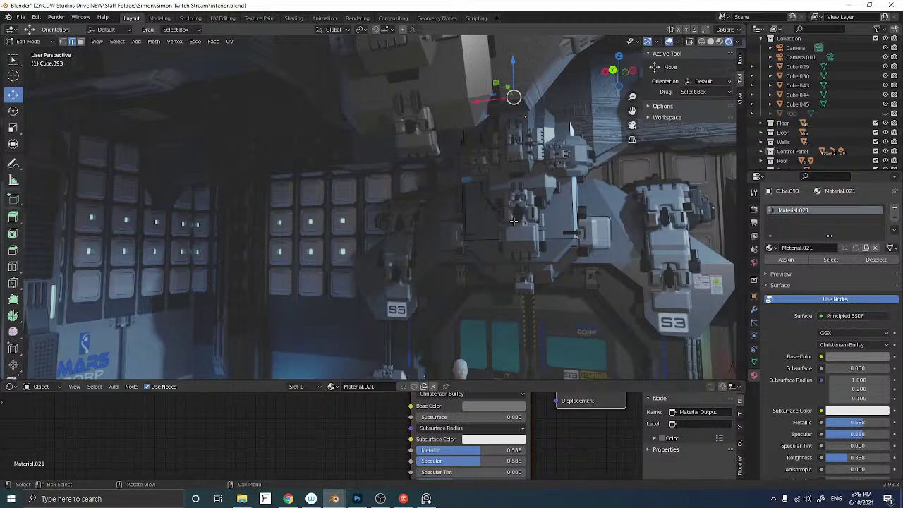
Leave Edit Mode and hide the two mechanical detail objects covering the tall panel, Cube.319 and Cube.034
key("Tab")
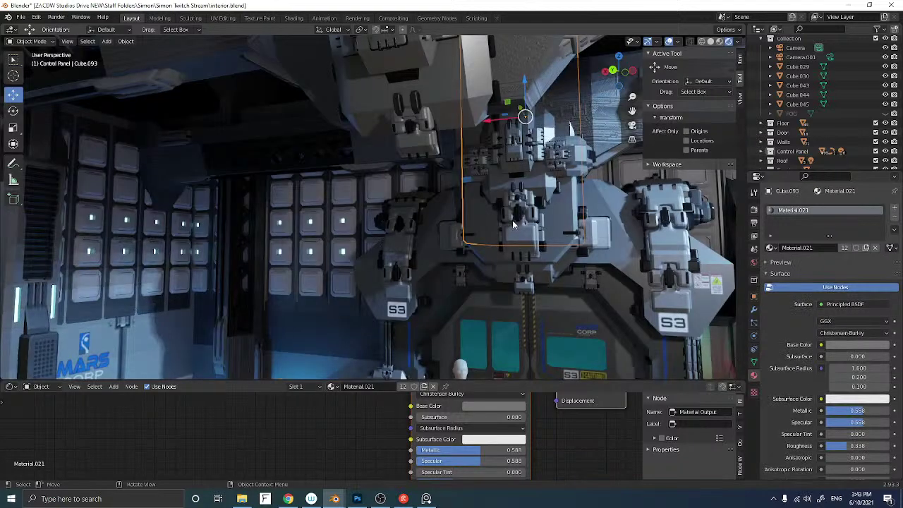
left_click(516, 223)
key("h")
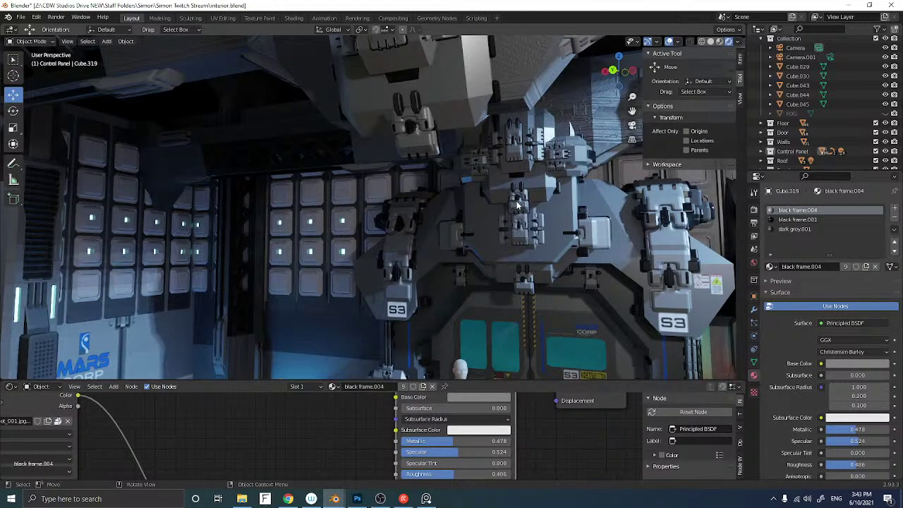
left_click(515, 219)
key("h")
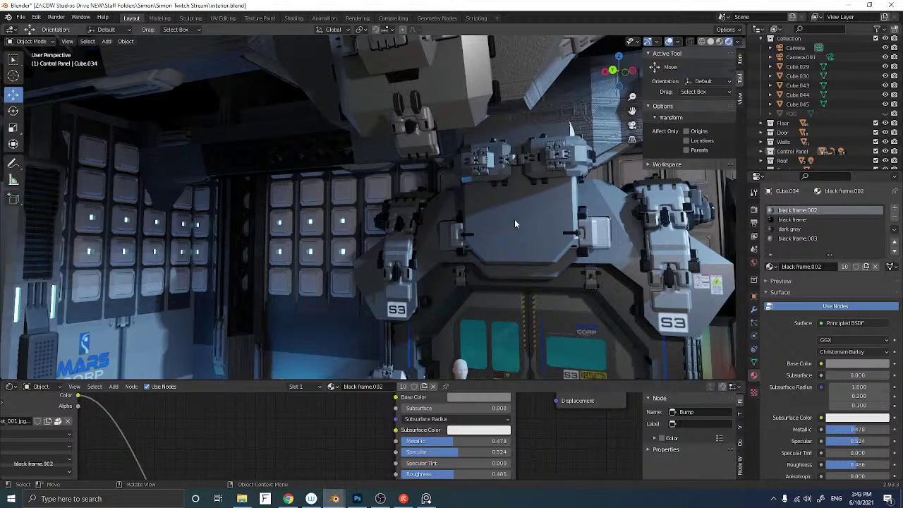
Add two evenly spaced vertical loop cuts to the left half of the tall panel
left_click(514, 219)
key("Tab")
key("ctrl+r")
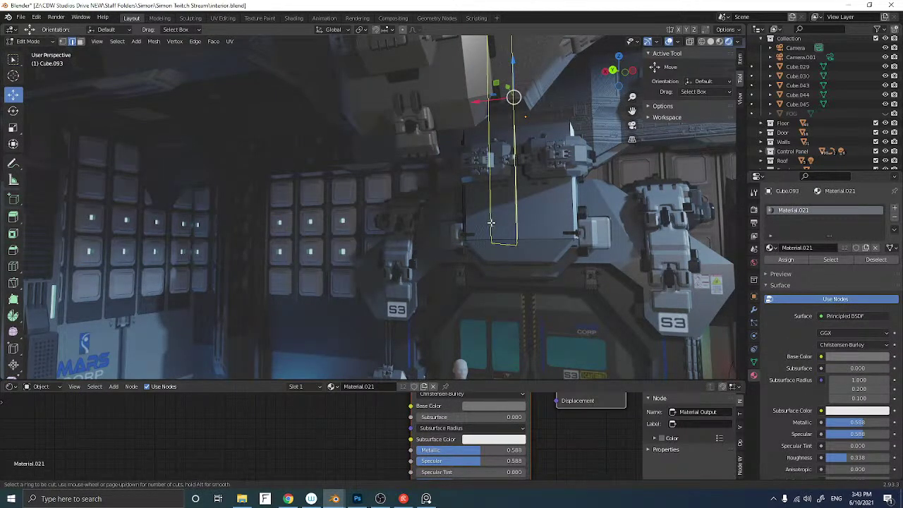
scroll(491, 223, "up", 1)
left_click(490, 223)
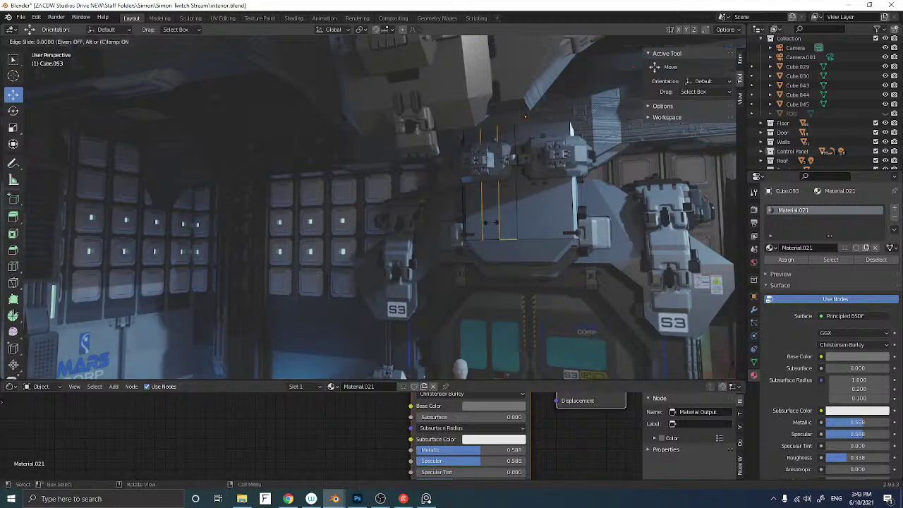
right_click(491, 223)
Add two evenly spaced vertical loop cuts to the right half of the tall panel, matching the left half
left_click(533, 227)
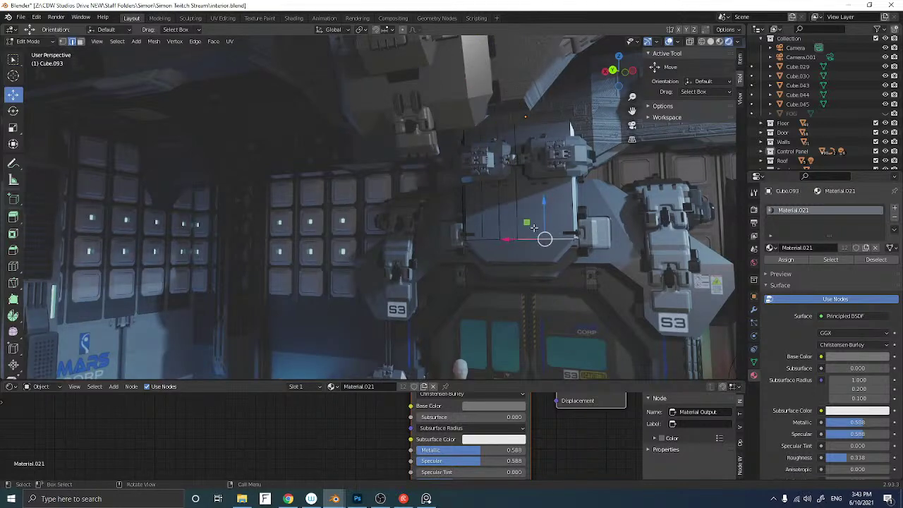
key("ctrl+r")
scroll(533, 227, "up", 1)
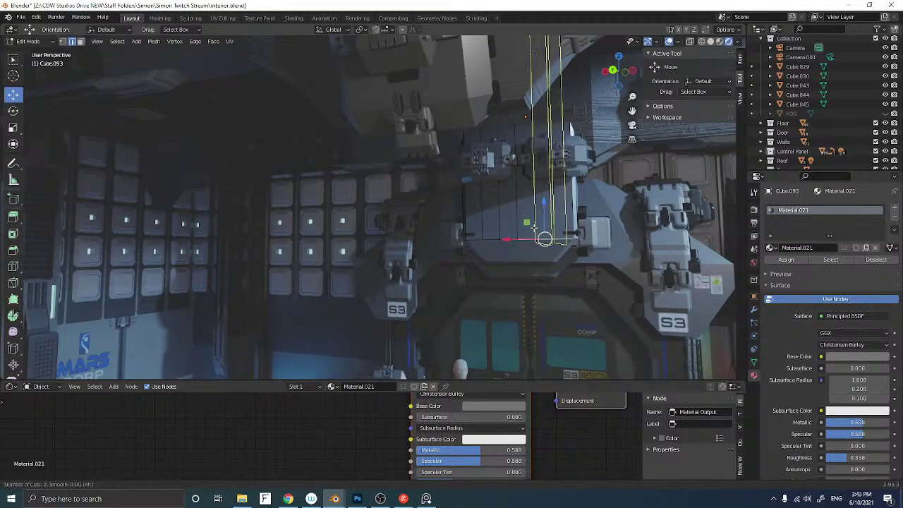
left_click(534, 227)
right_click(534, 227)
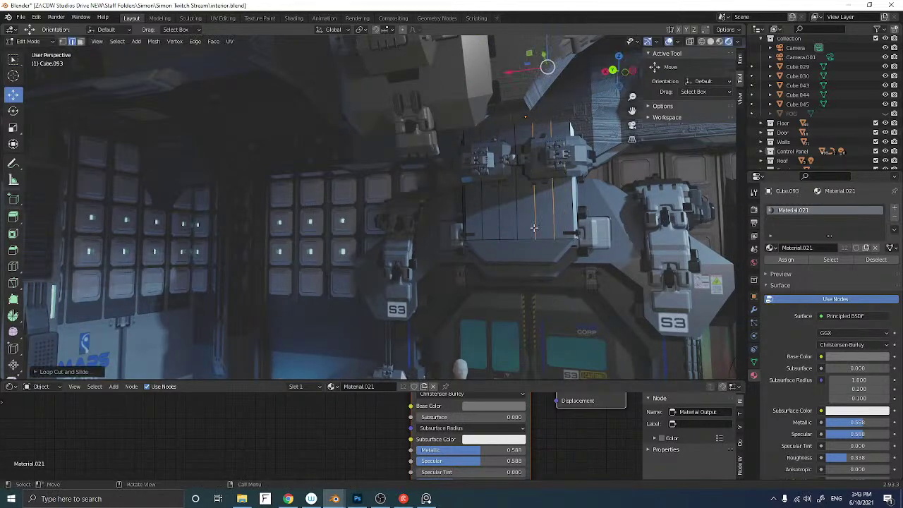
Add a horizontal loop cut across the tall panel and slide it to just below the two upper mechanical details
left_click(480, 225, "alt")
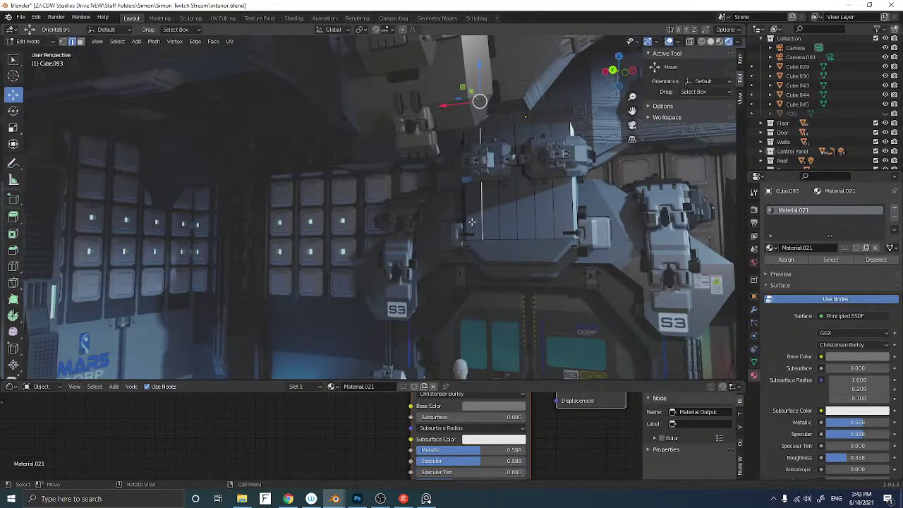
key("3")
left_click(466, 222, "alt")
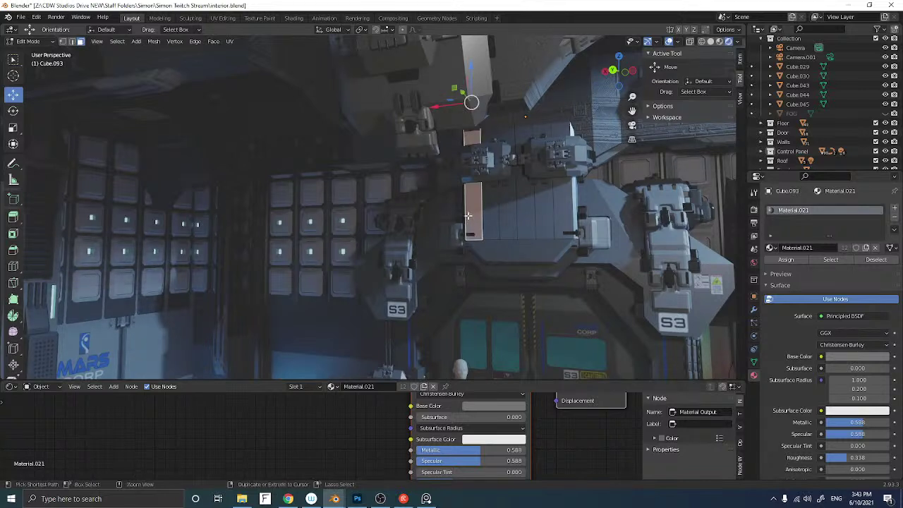
key("g")
key("g")
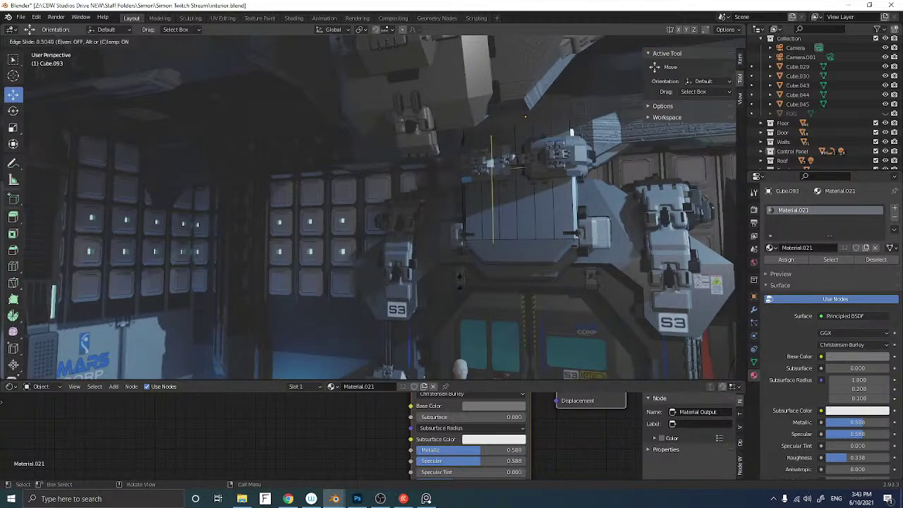
left_click(456, 299)
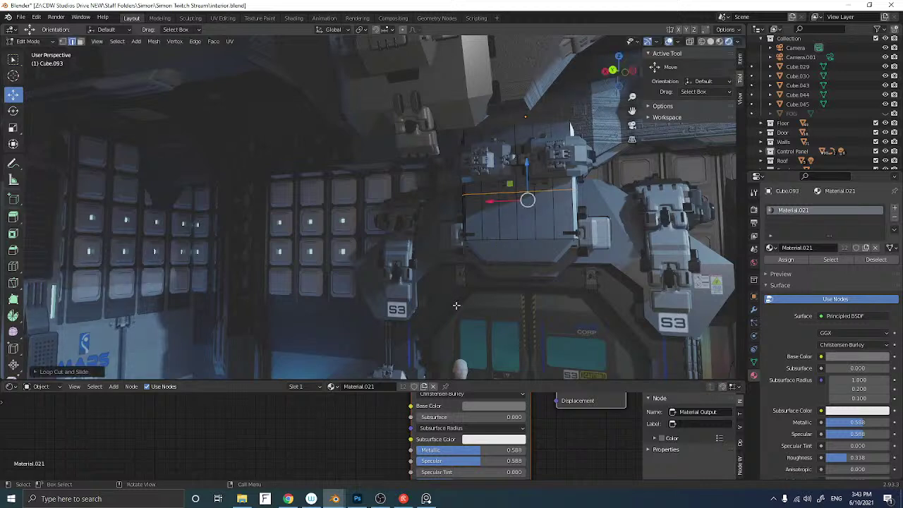
Inset the two outermost lower faces of the tall panel, one on each side, into narrow vertical strips
left_click(472, 230, "alt")
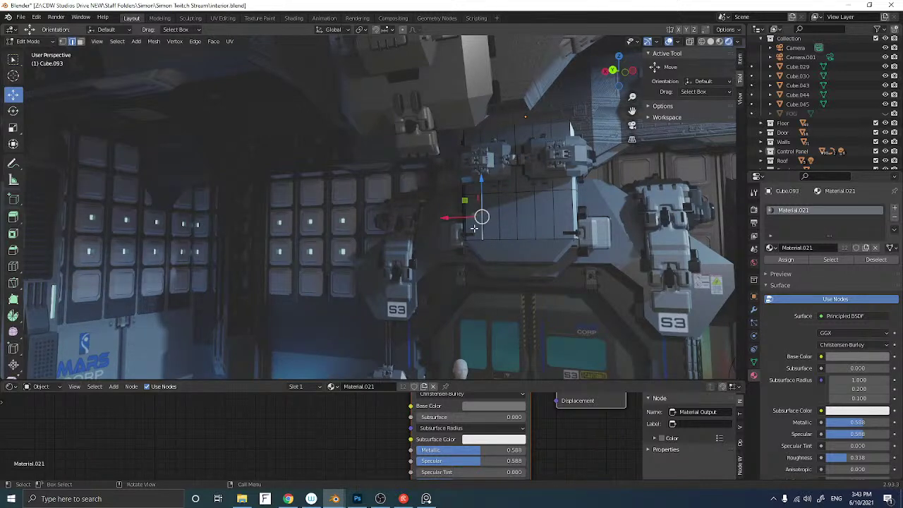
key("3")
left_click(473, 229)
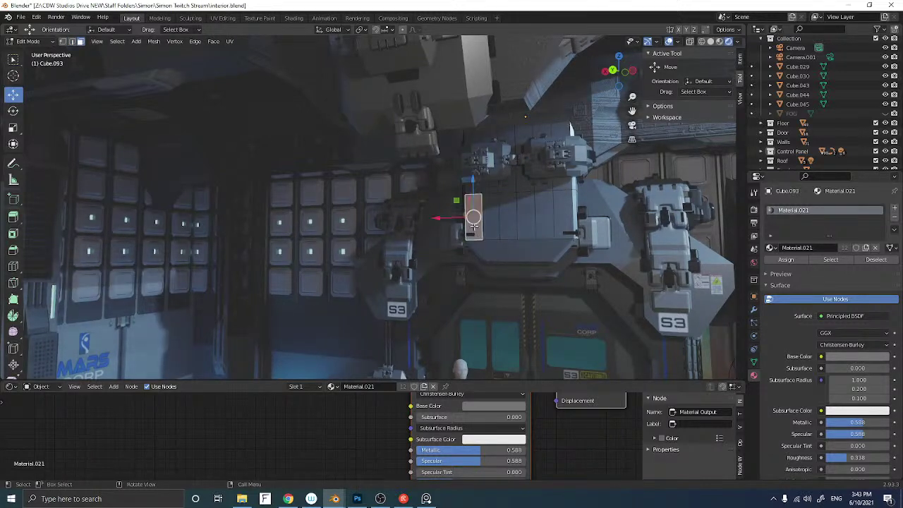
key("i")
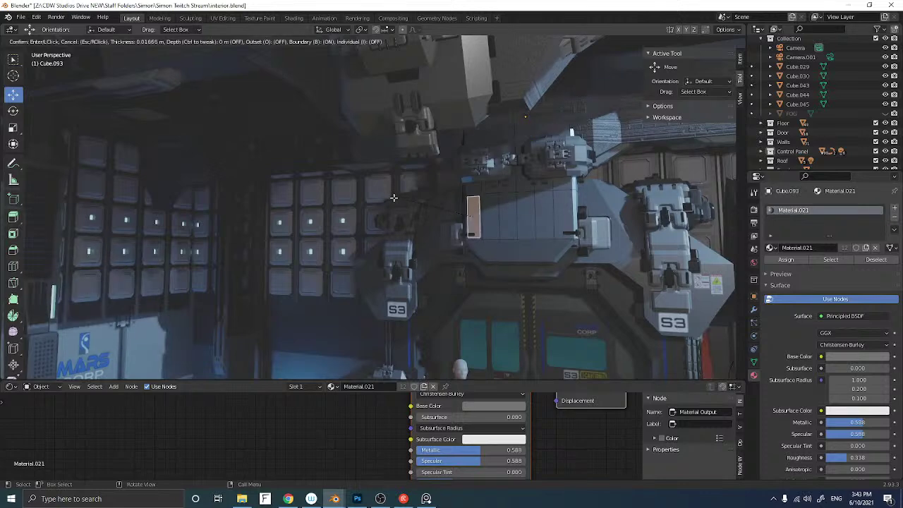
left_click(504, 210)
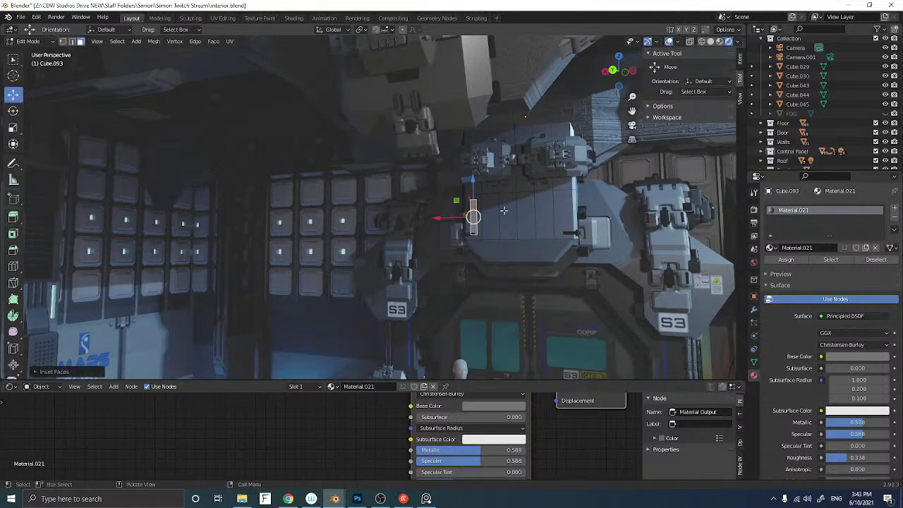
left_click(559, 214)
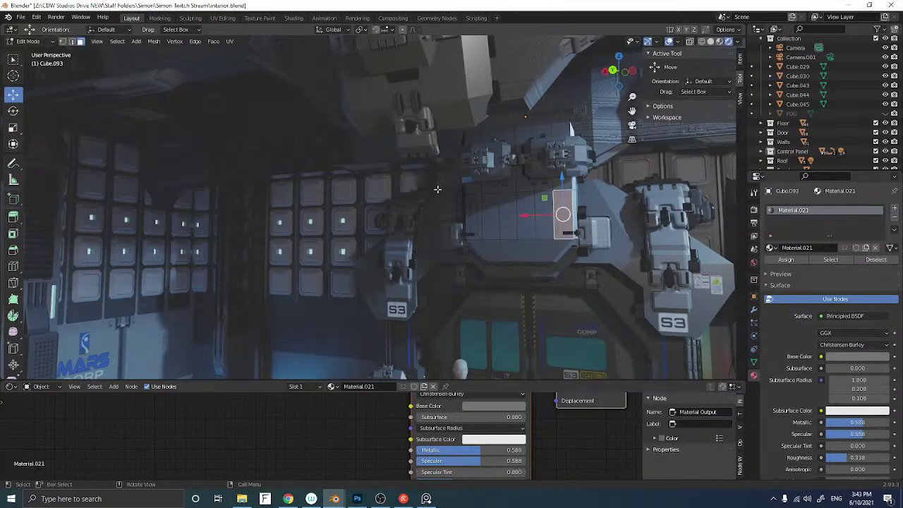
key("i")
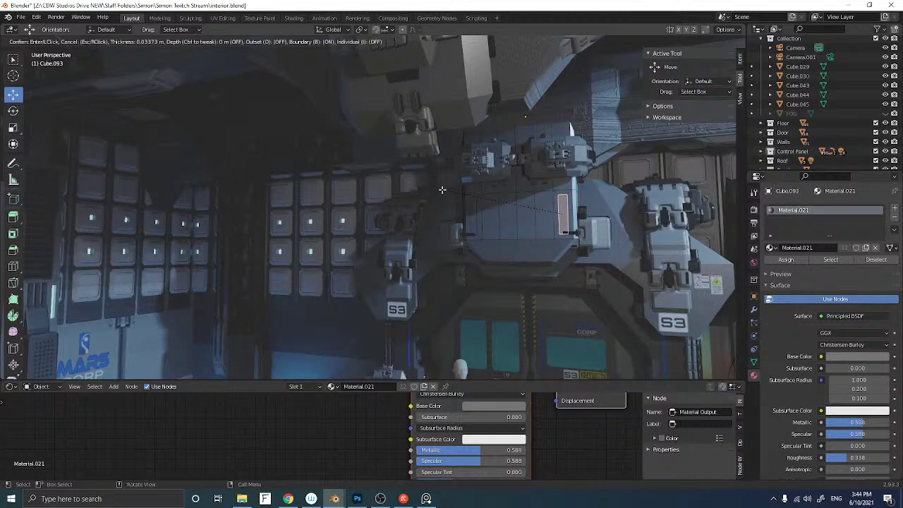
left_click(445, 195)
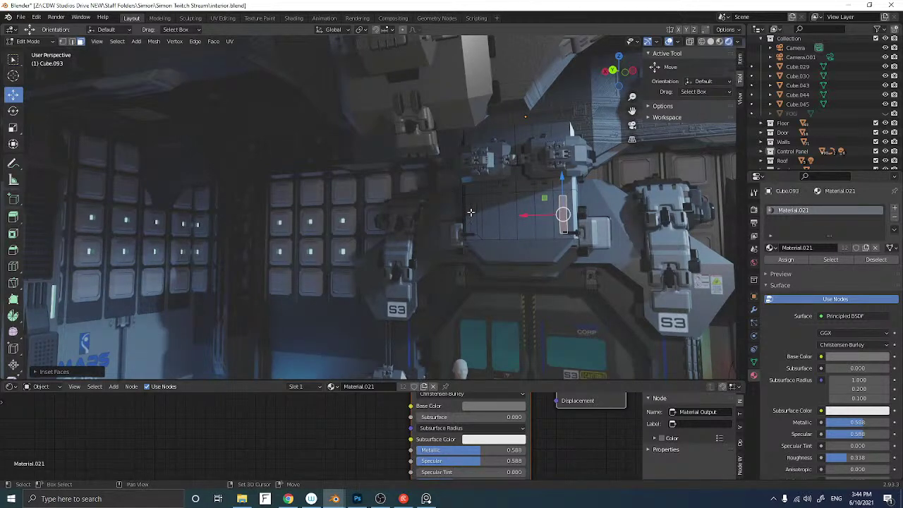
Extrude both inset strips about 0.01 m into the tall panel and scale them to about 0.97
left_click(470, 211, "alt+shift")
middle_click_drag(471, 211, 429, 248)
key("e")
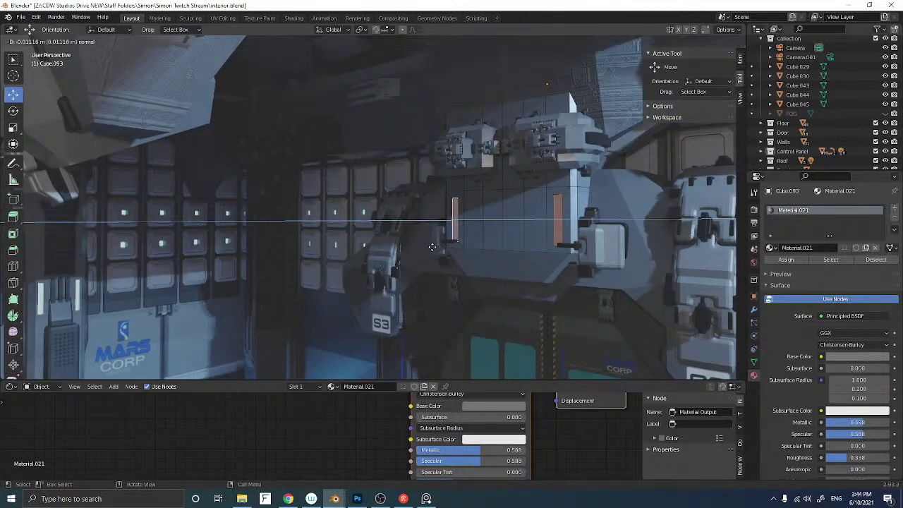
left_click(433, 246)
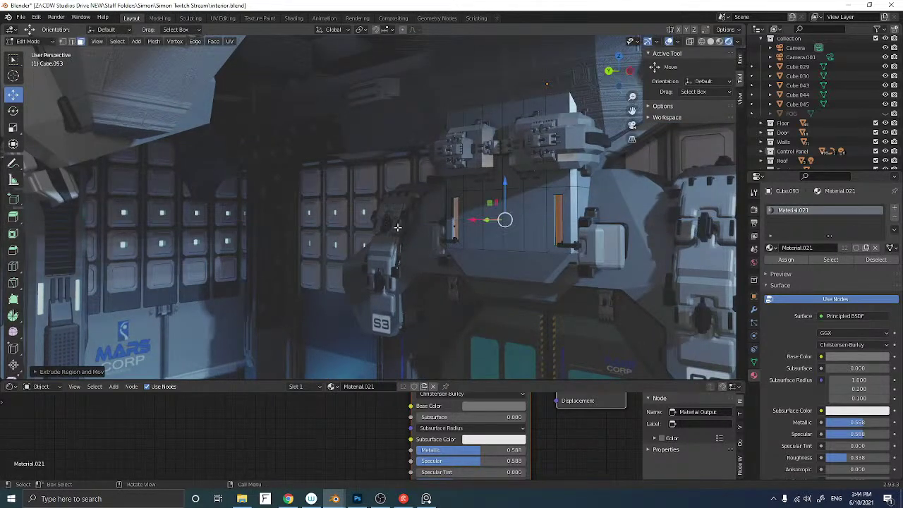
key("s")
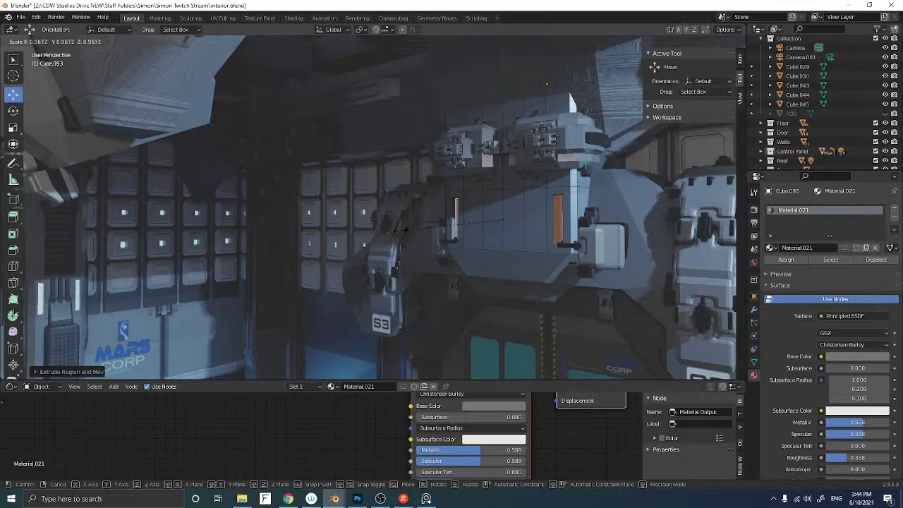
left_click(398, 229)
middle_click_drag(415, 229, 440, 232)
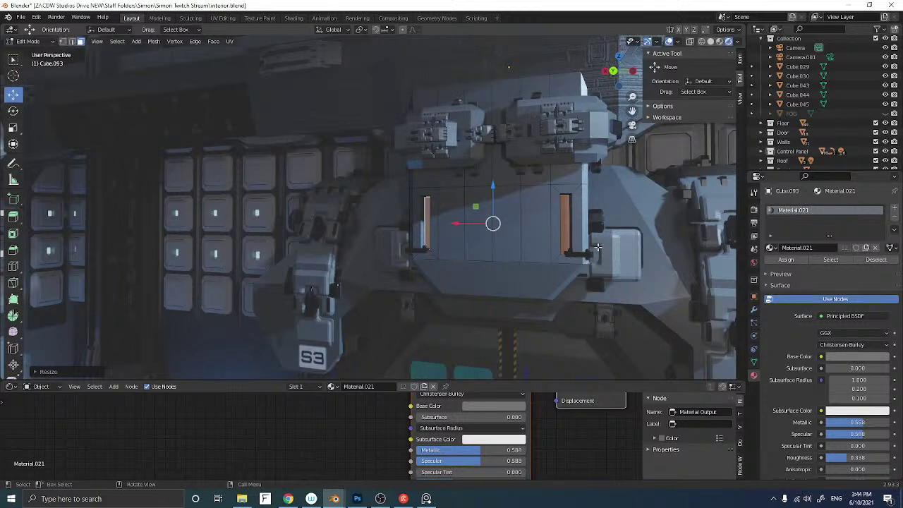
Assign the cyan emission Material.022 to the two recessed strips in a new material slot and leave Edit Mode
left_click(893, 211)
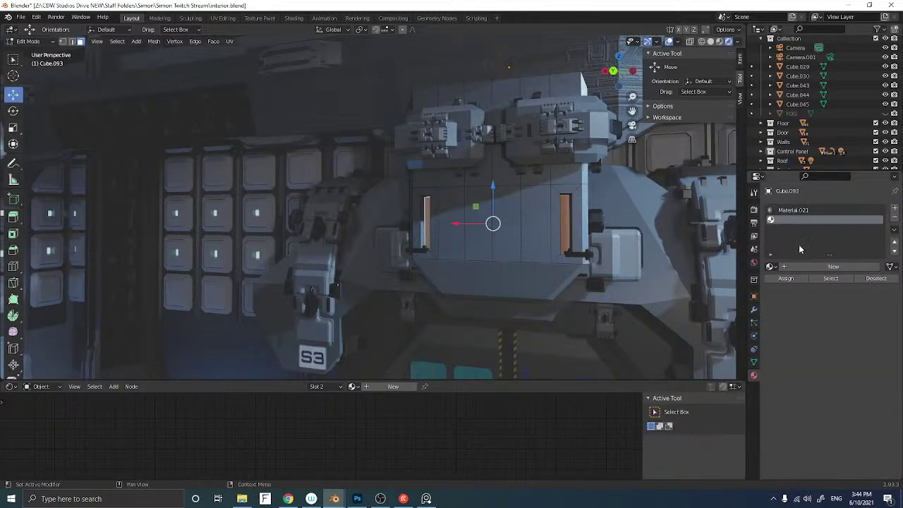
left_click(770, 266)
scroll(797, 338, "down", 10)
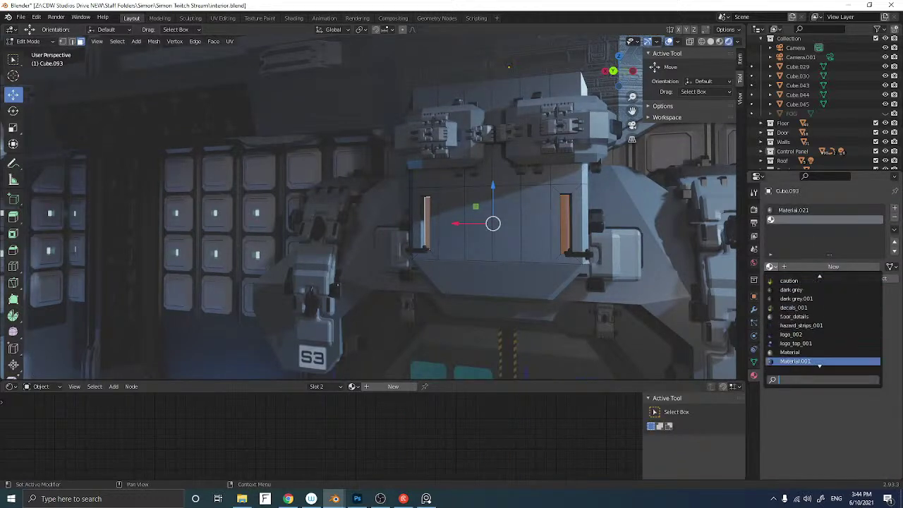
scroll(797, 356, "down", 3)
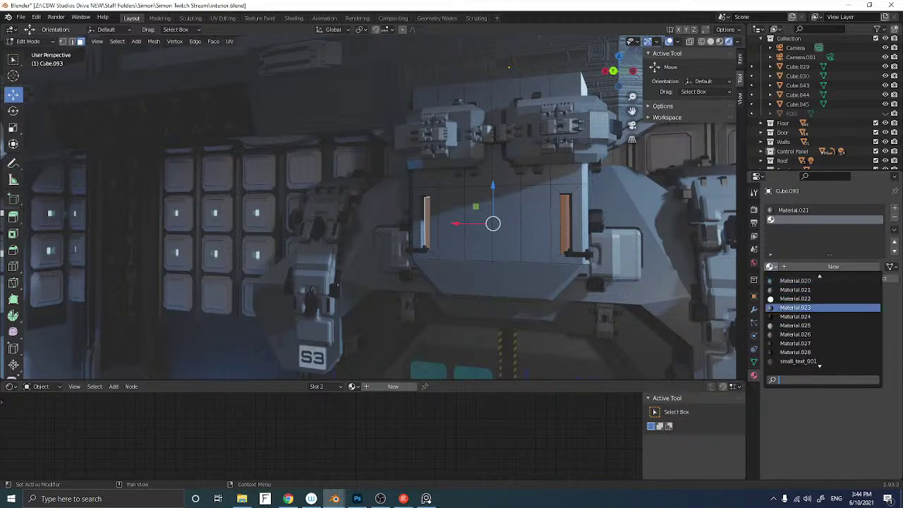
left_click(793, 299)
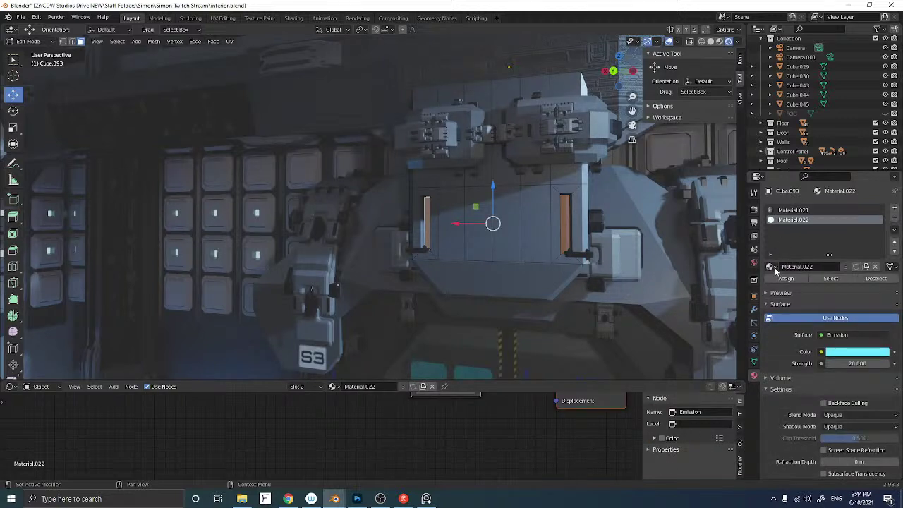
left_click(785, 279)
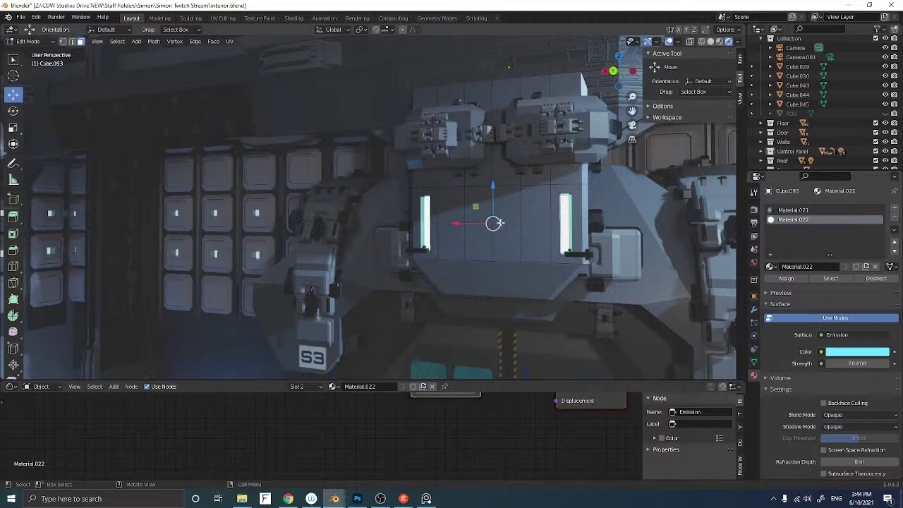
key("Tab")
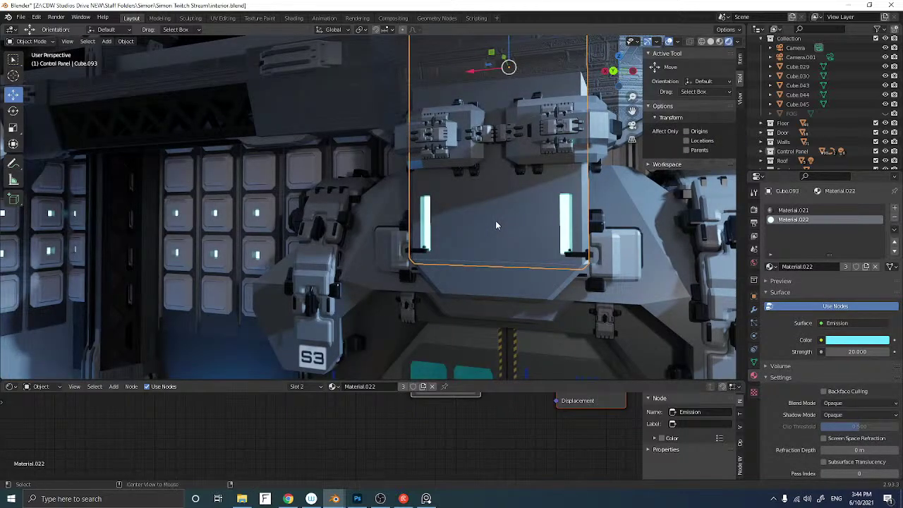
Unhide the mechanical detail objects and the fog, and inspect the glowing strips from below
left_click(495, 220)
middle_click_drag(495, 220, 447, 227)
scroll(468, 217, "down", 2)
scroll(463, 225, "down", 2)
scroll(465, 225, "up", 3)
scroll(447, 227, "up", 1)
middle_click_drag(532, 243, 529, 230)
middle_click_drag(517, 261, 355, 288)
Edit the arched frame above the door (Cube.019) and add a loop cut through its middle
left_click(355, 292)
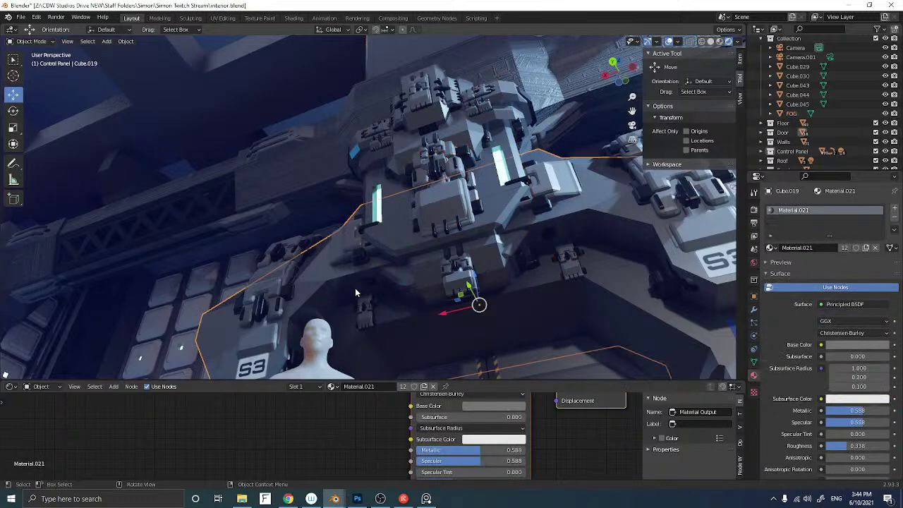
key("Tab")
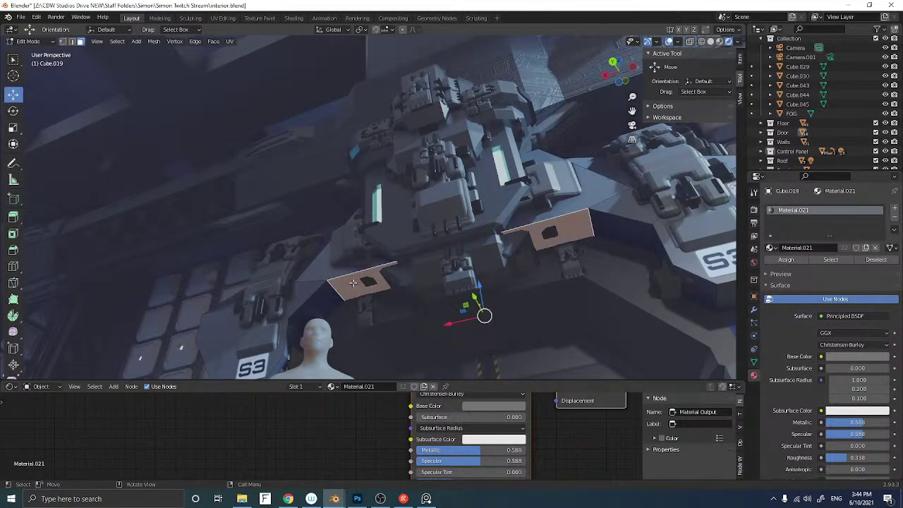
key("ctrl+r")
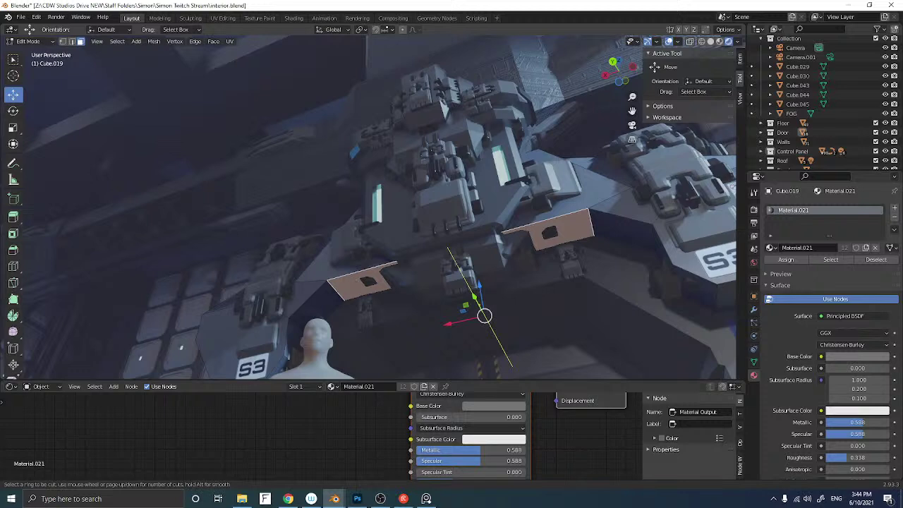
left_click(479, 305)
right_click(353, 282)
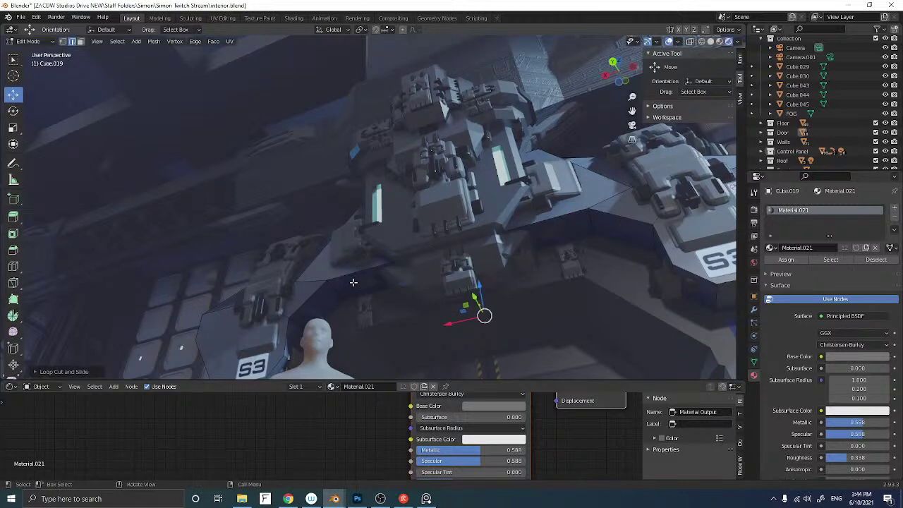
Try insetting the left underside face of the arched frame by about 0.09 m, and undo the inset
left_click(354, 282)
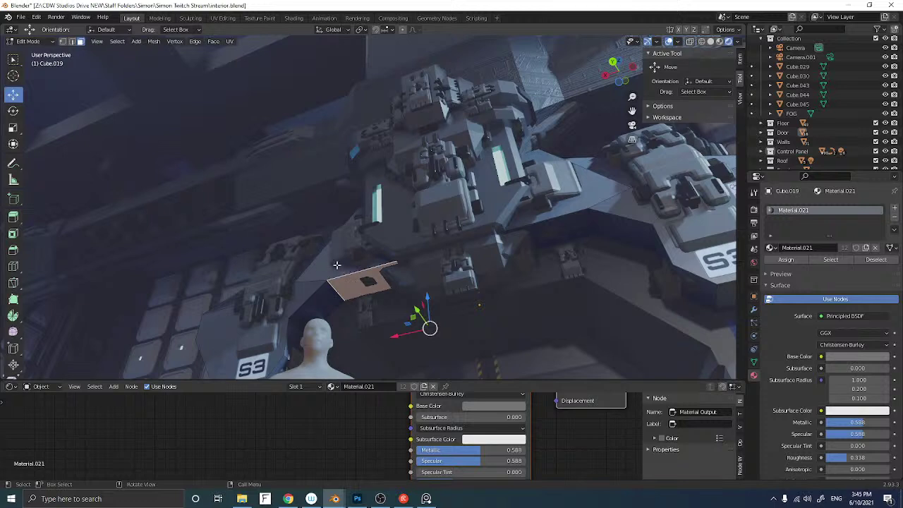
key("i")
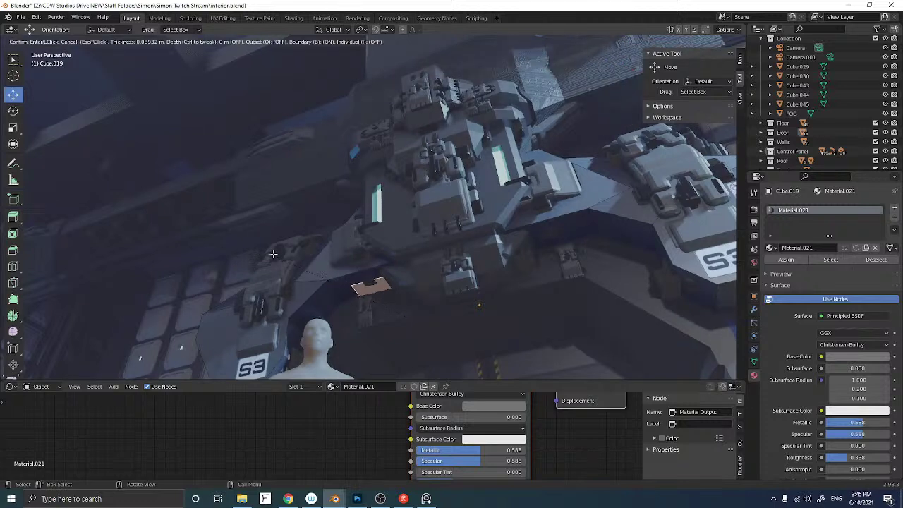
left_click(273, 254)
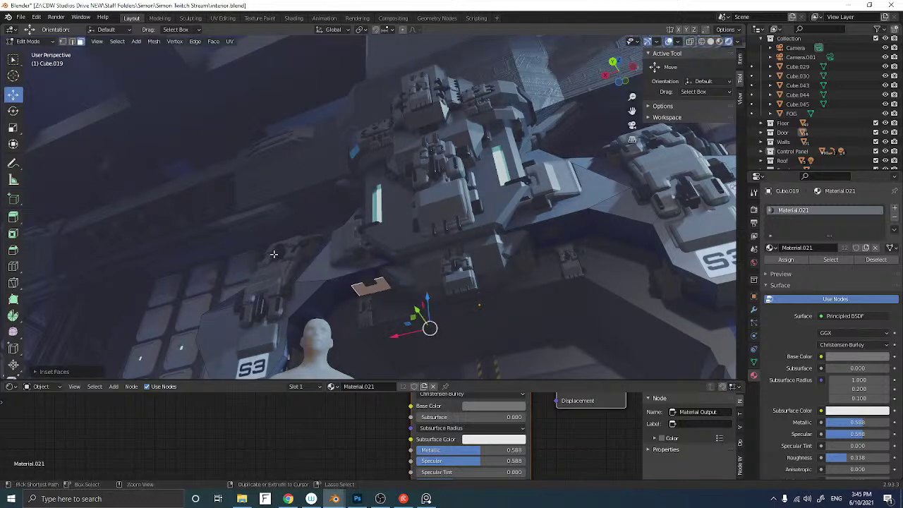
key("ctrl+z")
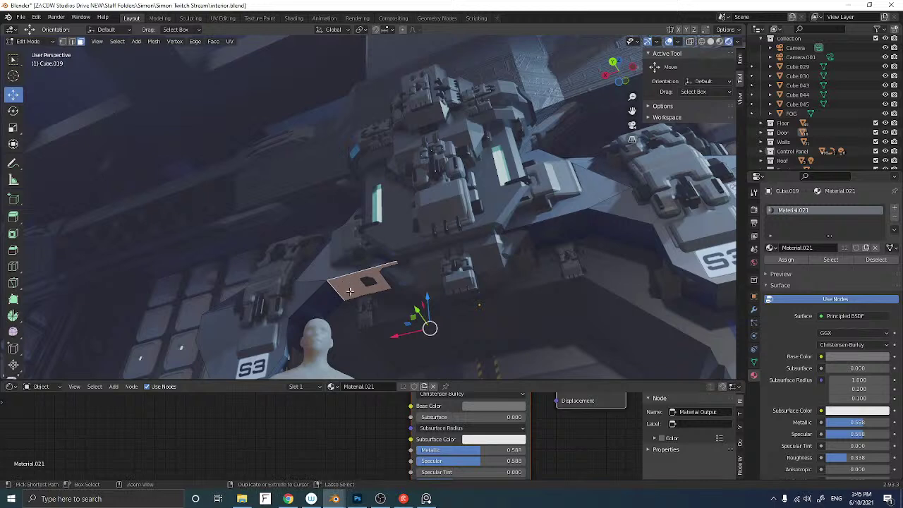
Add a lengthwise loop cut running around the arched frame and slide it off centre
key("ctrl+r")
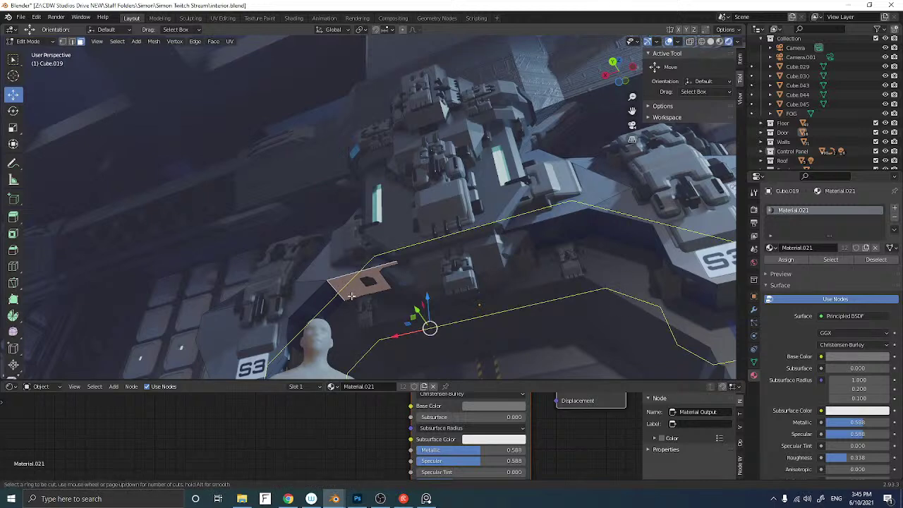
left_click(350, 296)
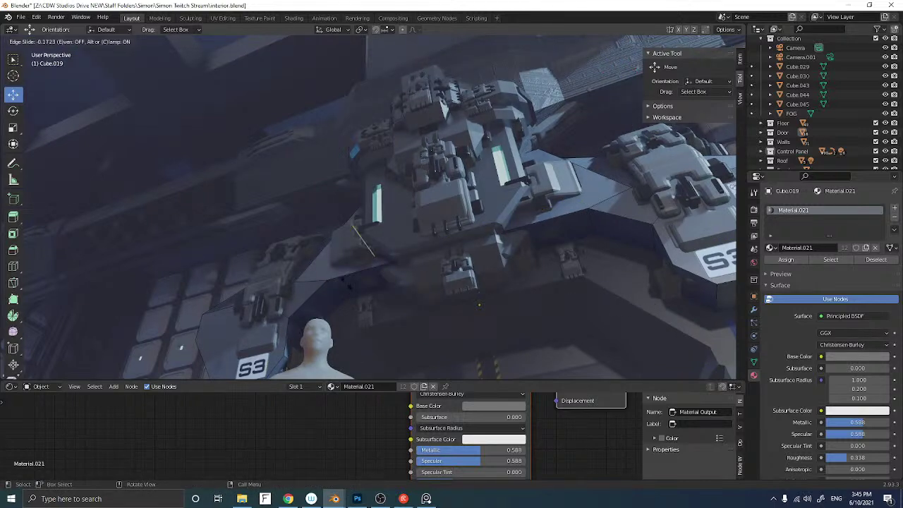
left_click(367, 312)
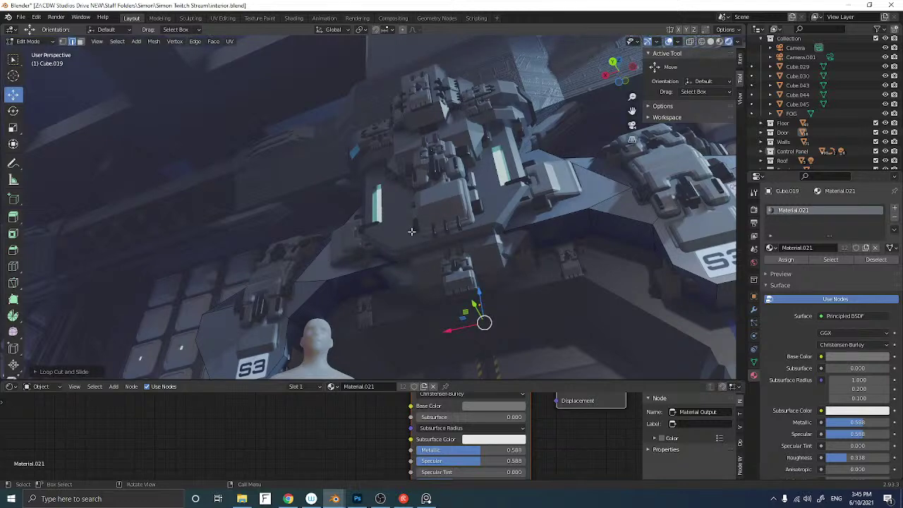
Leave mesh editing and hide the central panels and mechanical detail pieces covering the middle of the arched frame above the door
key("Tab")
middle_click_drag(412, 232, 421, 204)
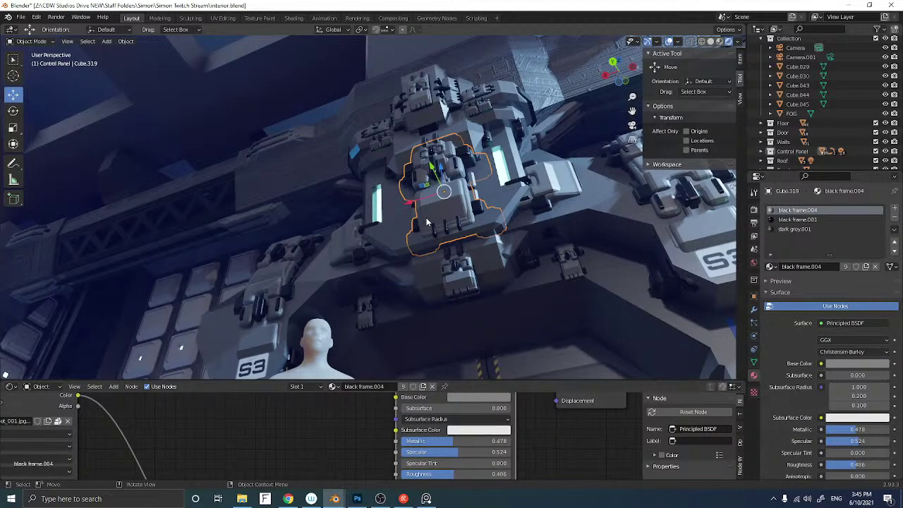
left_click(439, 223)
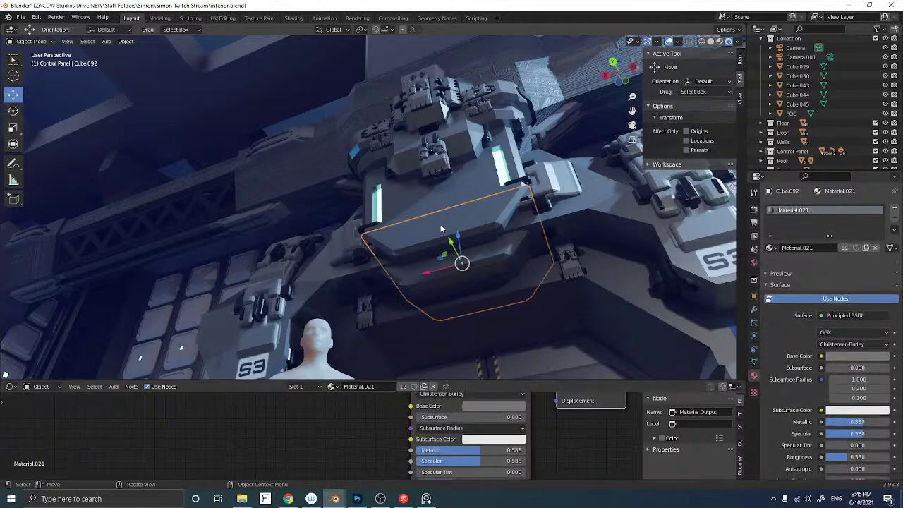
left_click(439, 193)
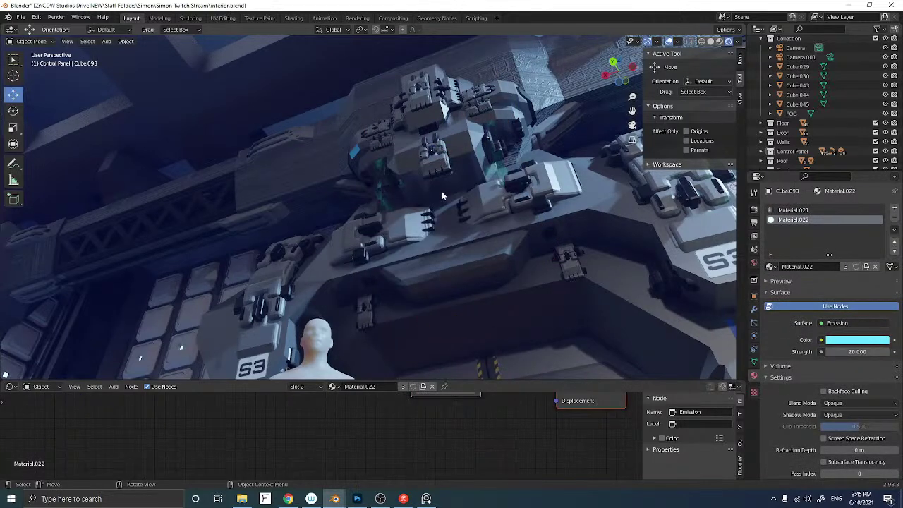
left_click(442, 154)
key("h")
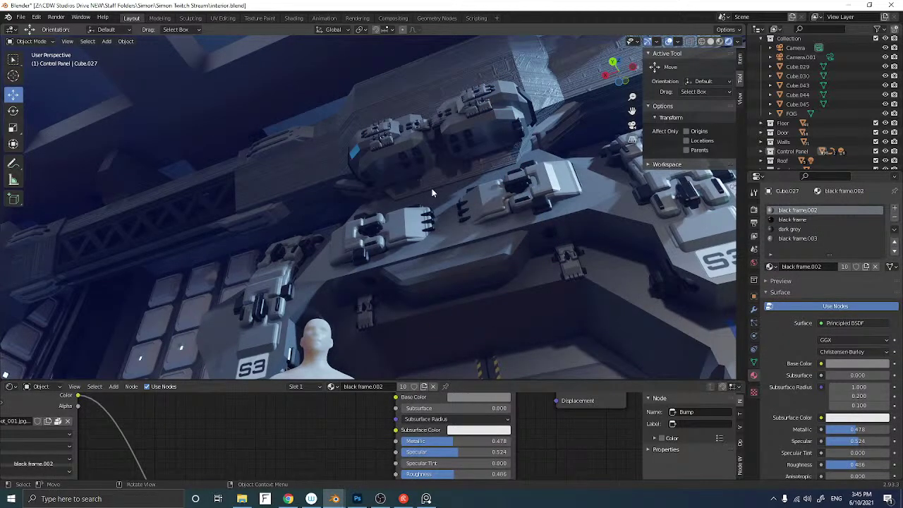
left_click(442, 264)
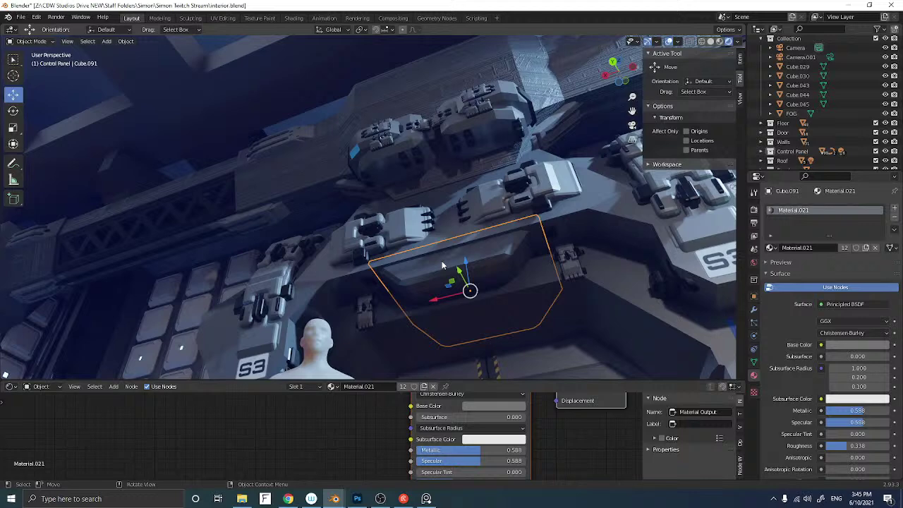
key("h")
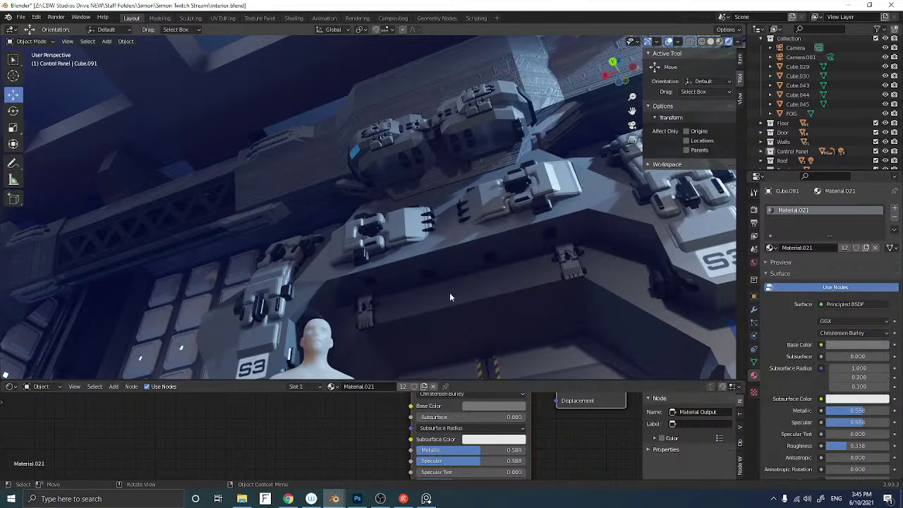
Hide the inner frame piece (Cube.005) covering the underside of the arched frame
left_click(450, 297)
left_click(440, 246)
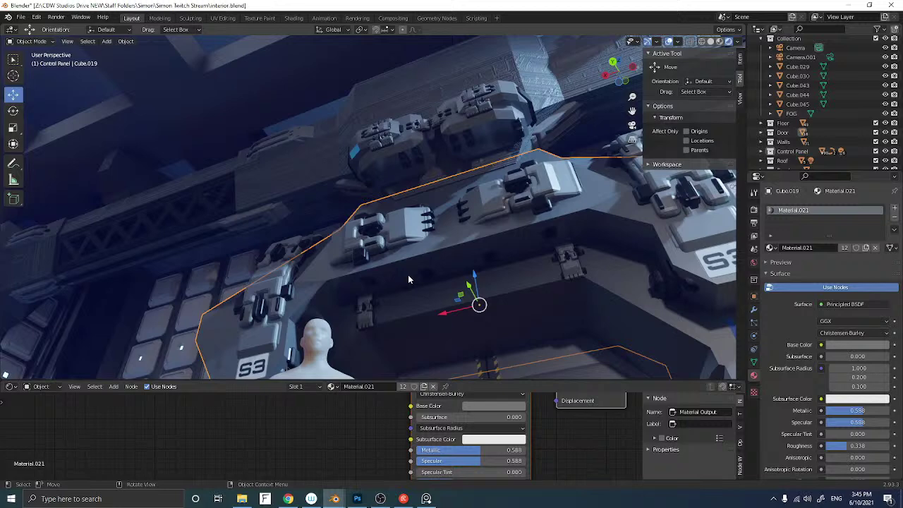
middle_click_drag(420, 289, 436, 302)
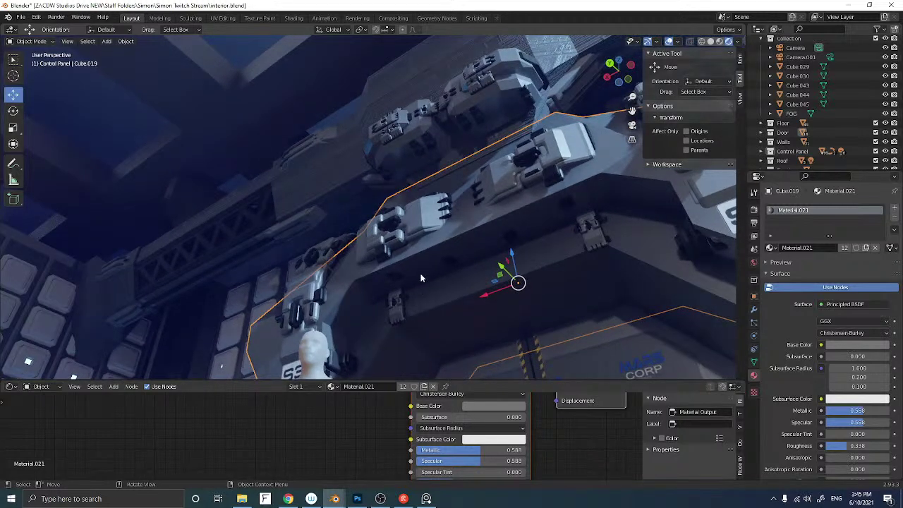
left_click(419, 269)
key("Tab")
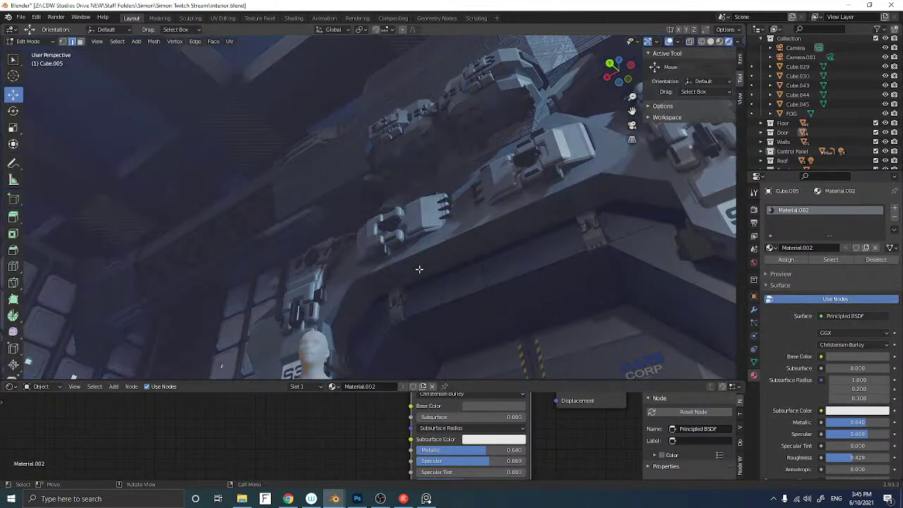
key("Tab")
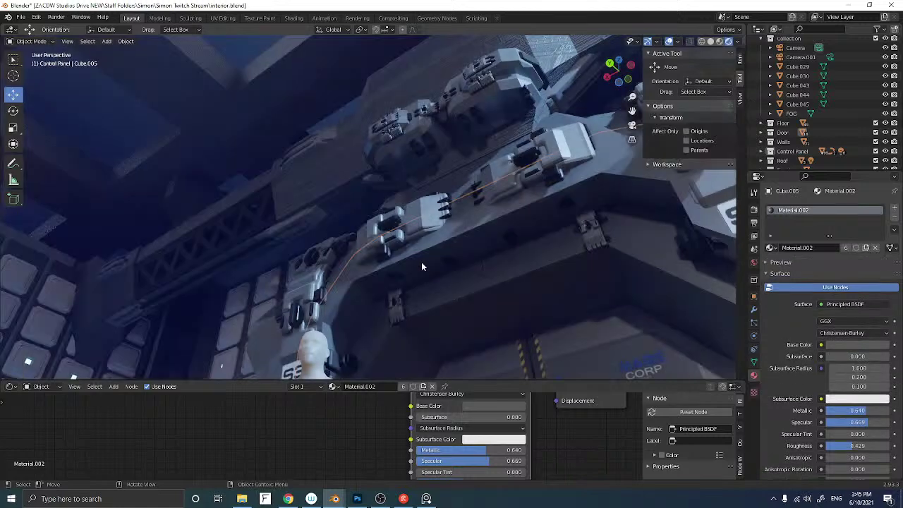
left_click(421, 262)
left_click(436, 306)
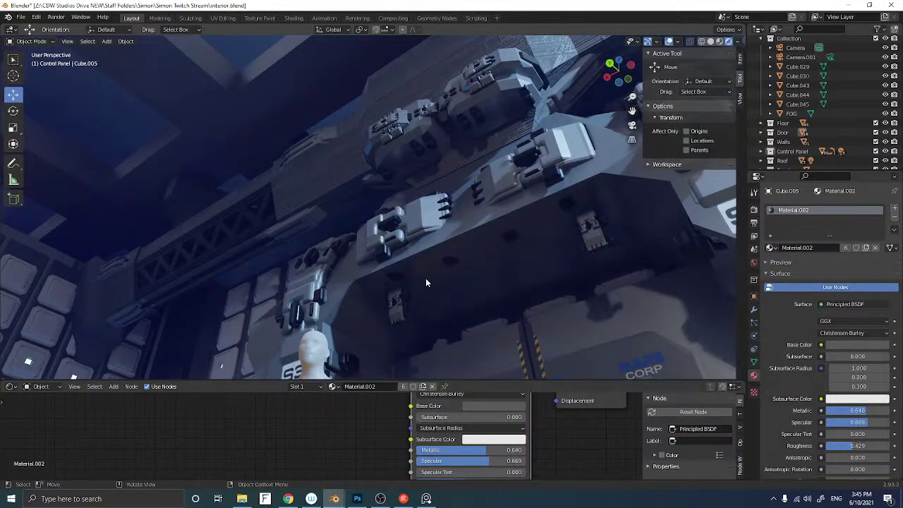
Edit the arched frame (Cube.019) and add a lengthwise loop cut along its underside, slid about 0.41 toward the front edge
left_click(425, 283)
key("Tab")
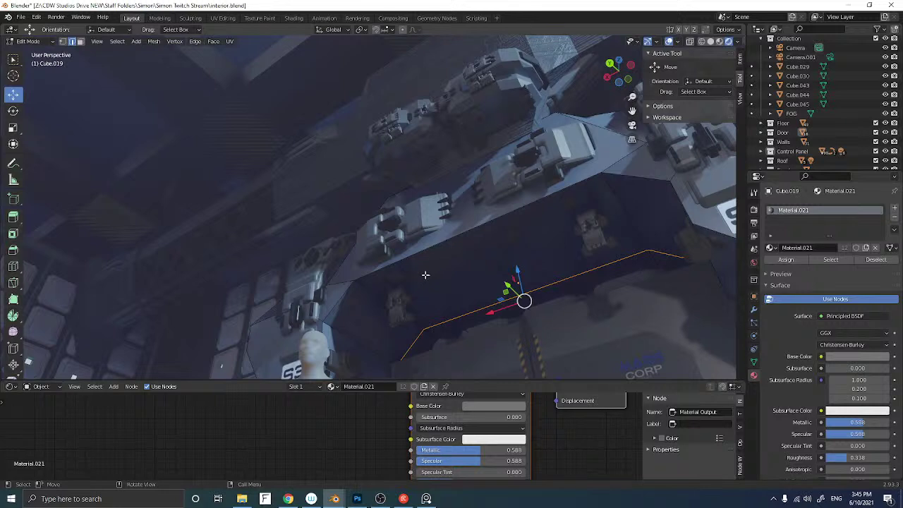
key("ctrl+r")
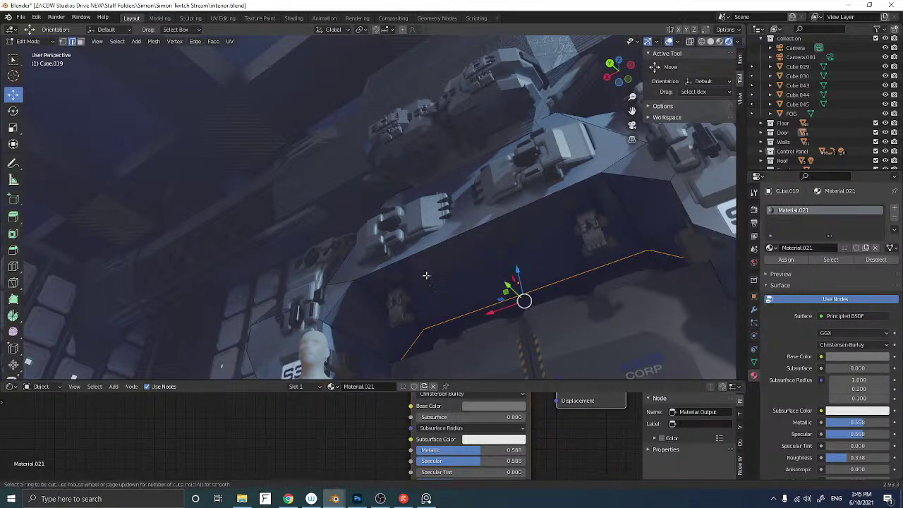
left_click(414, 305)
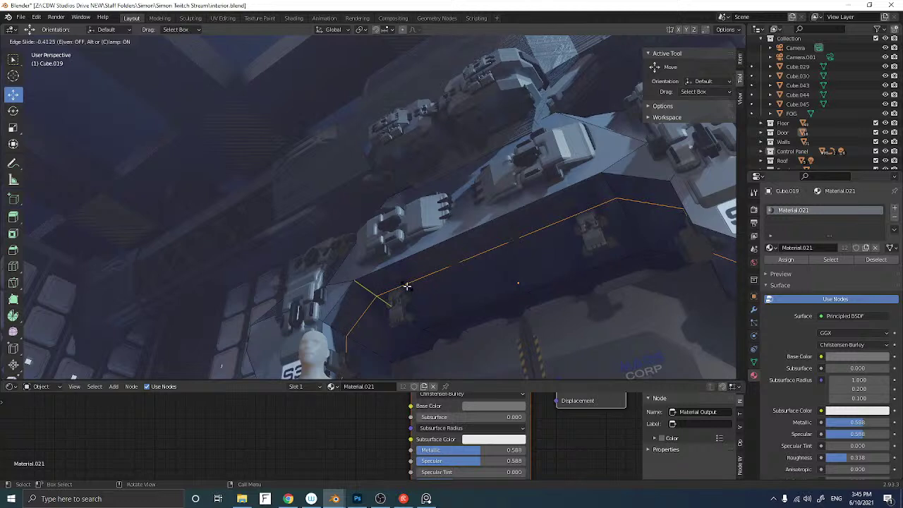
left_click(408, 286)
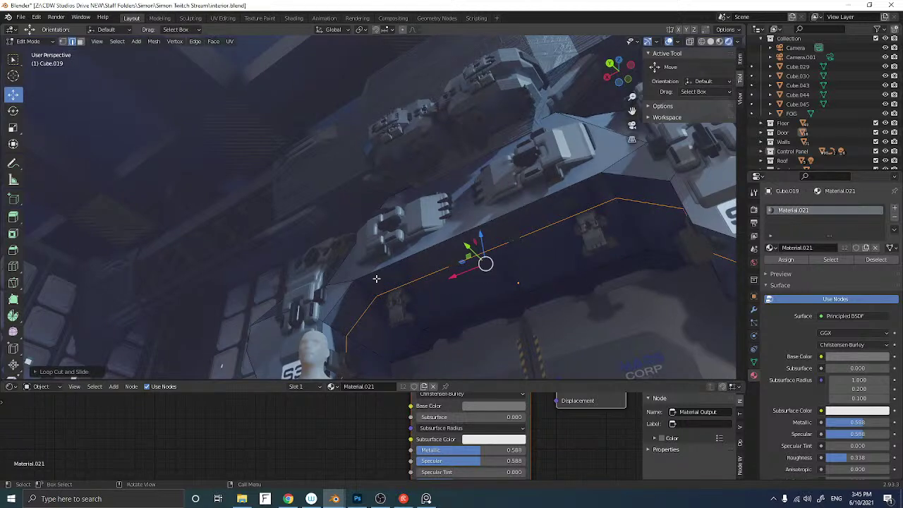
Inset the two front underside faces on either side of the arched frame's middle by about 0.04 m each
key("3")
left_click(371, 281)
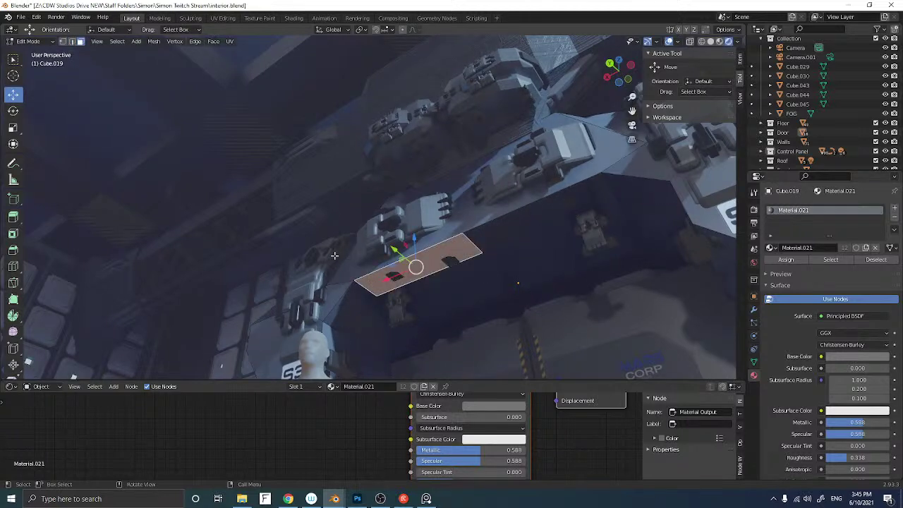
key("i")
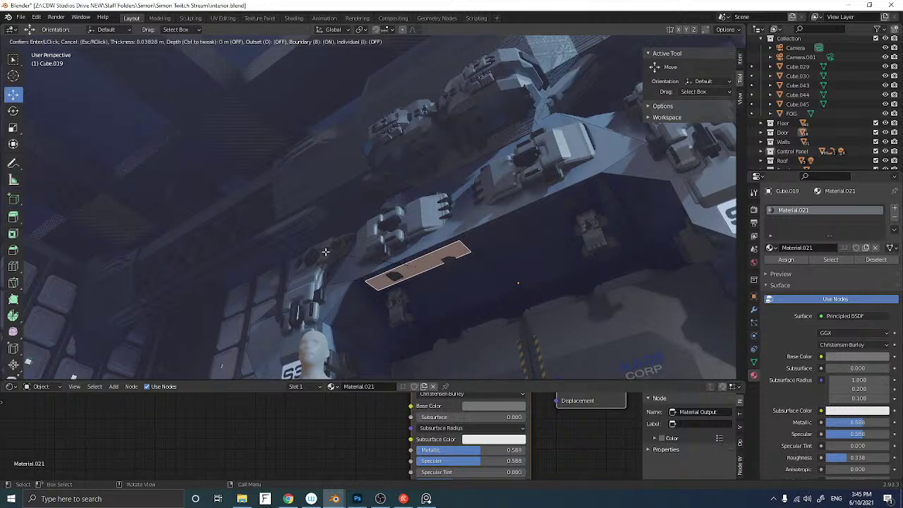
left_click(326, 251)
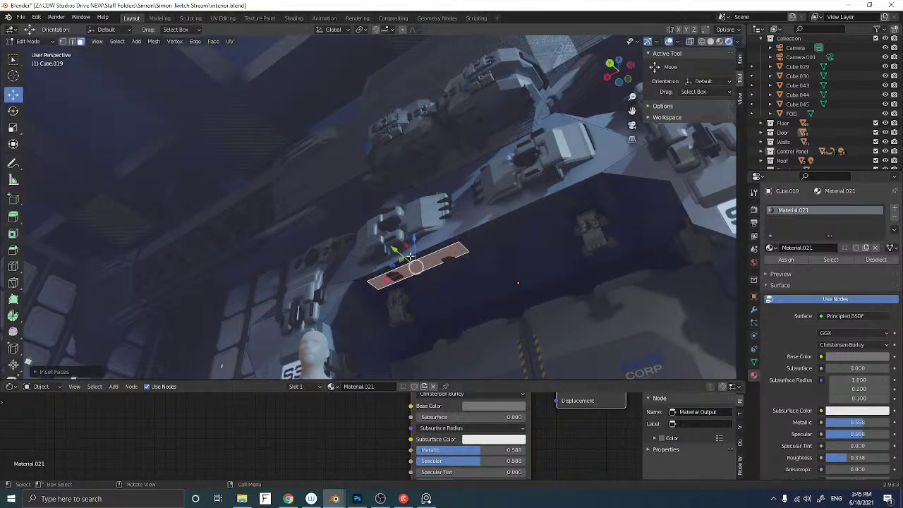
left_click(501, 232)
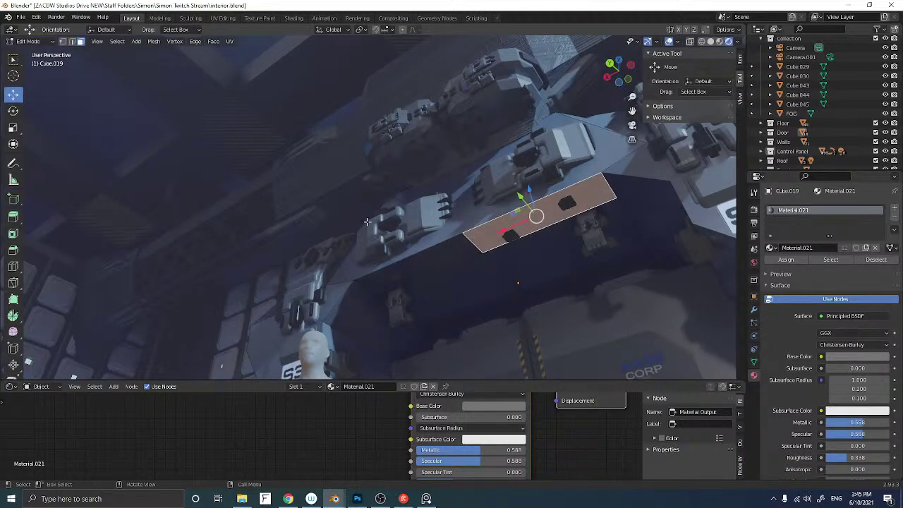
key("i")
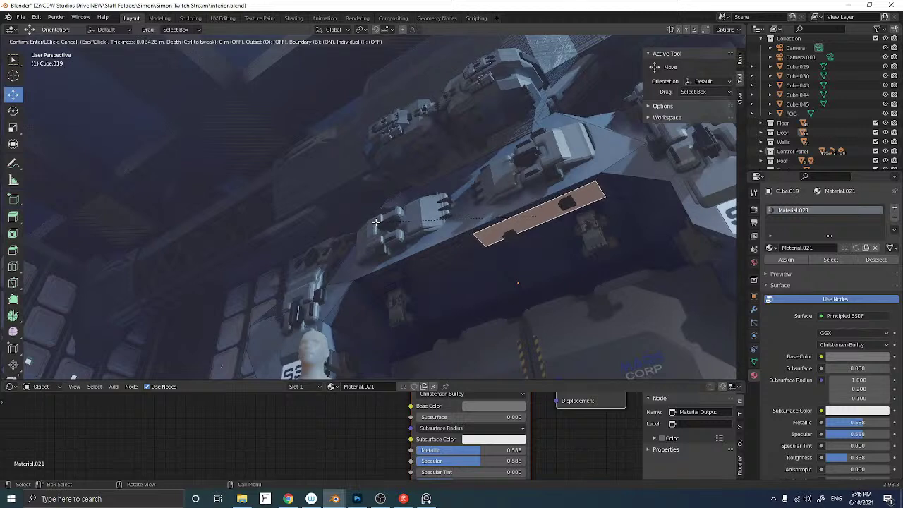
left_click(378, 222)
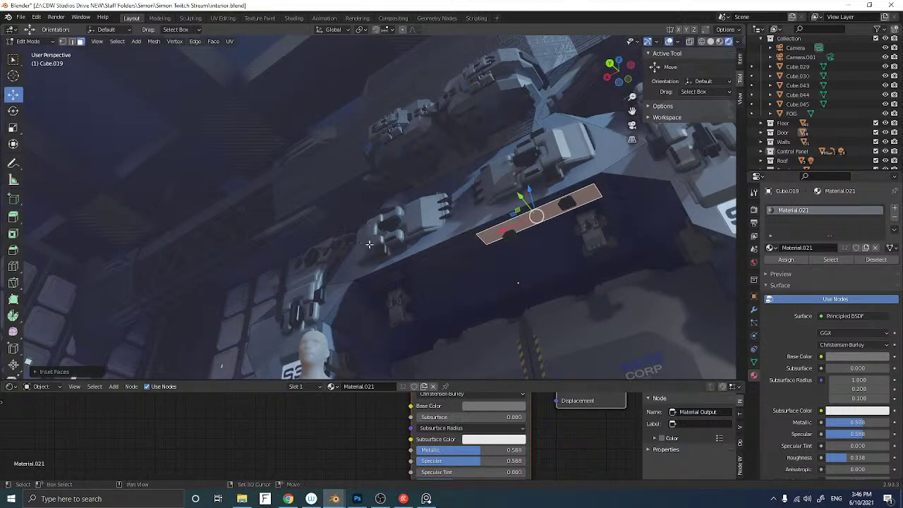
Extrude both inset underside faces together a short distance into the arched frame and scale them down slightly
left_click(413, 268, "shift")
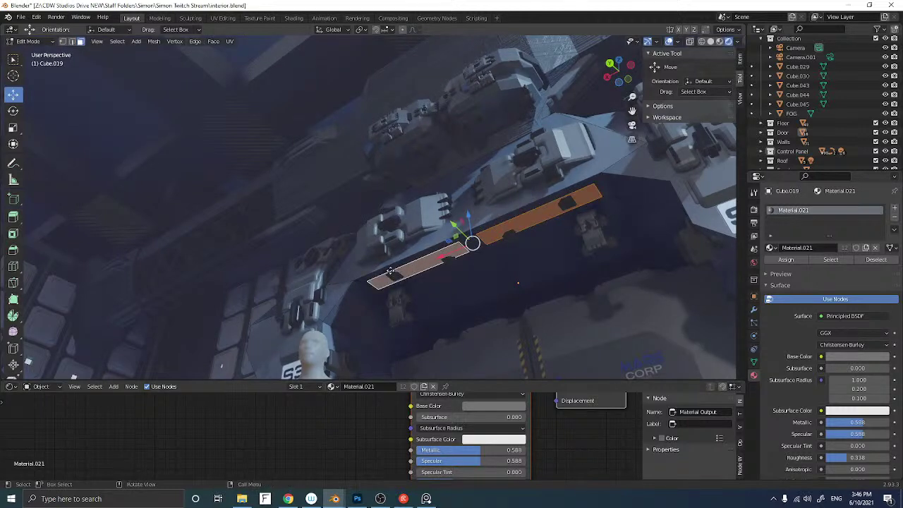
key("e")
left_click(388, 269)
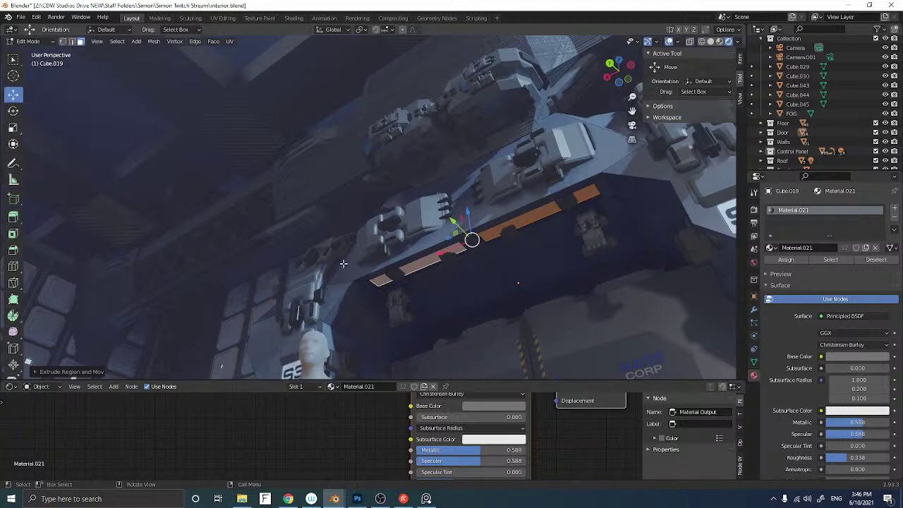
key("s")
left_click(353, 263)
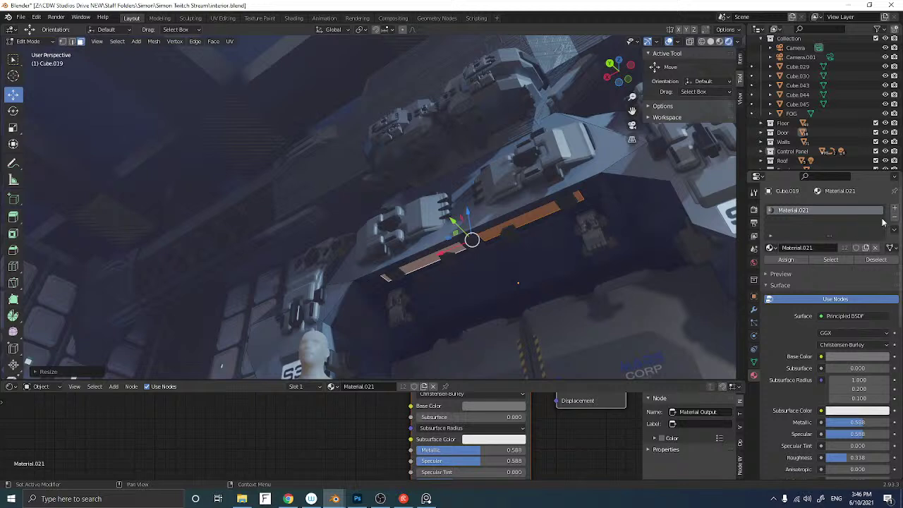
Add a second material slot with the emissive Material.022, assign it to the two recessed faces, and leave mesh editing
left_click(894, 209)
left_click(770, 266)
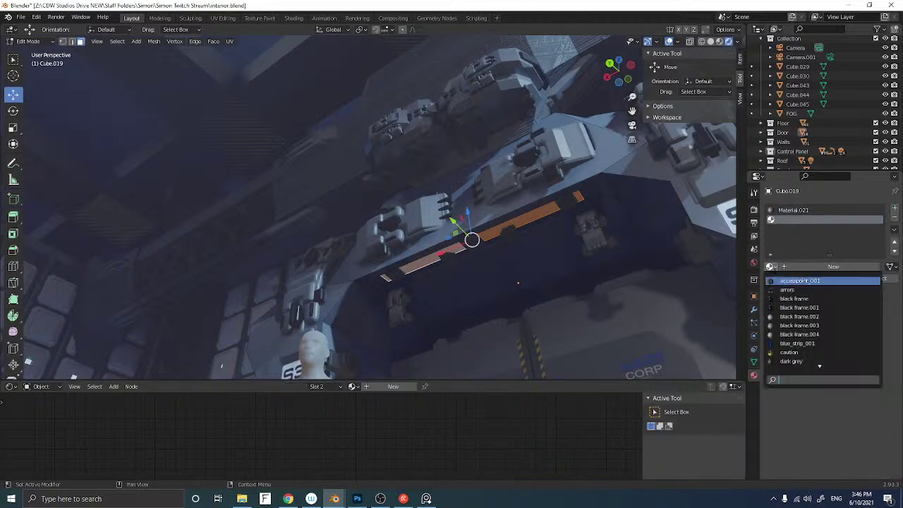
scroll(817, 361, "down", 11)
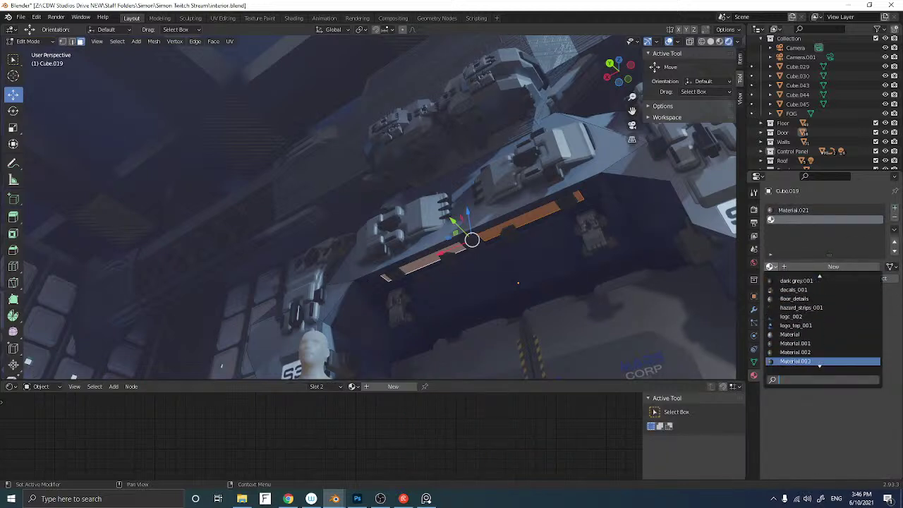
scroll(818, 361, "down", 3)
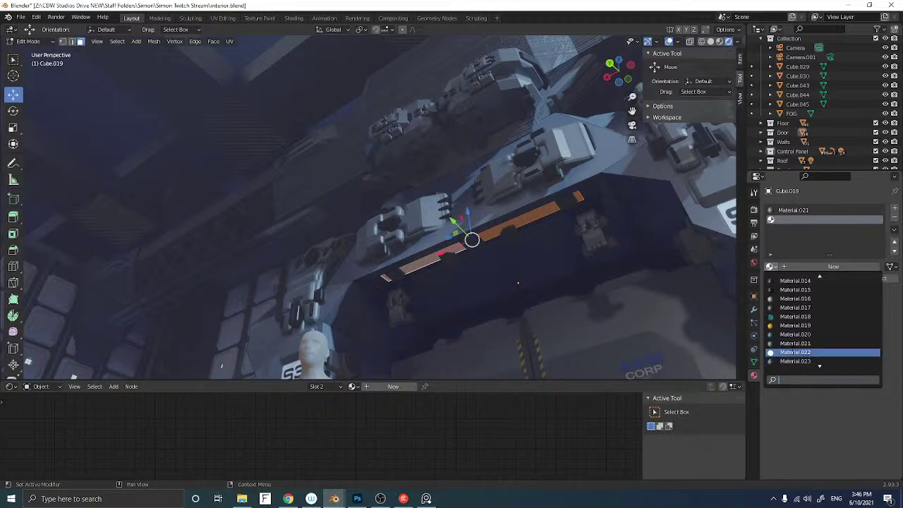
left_click(795, 351)
left_click(784, 278)
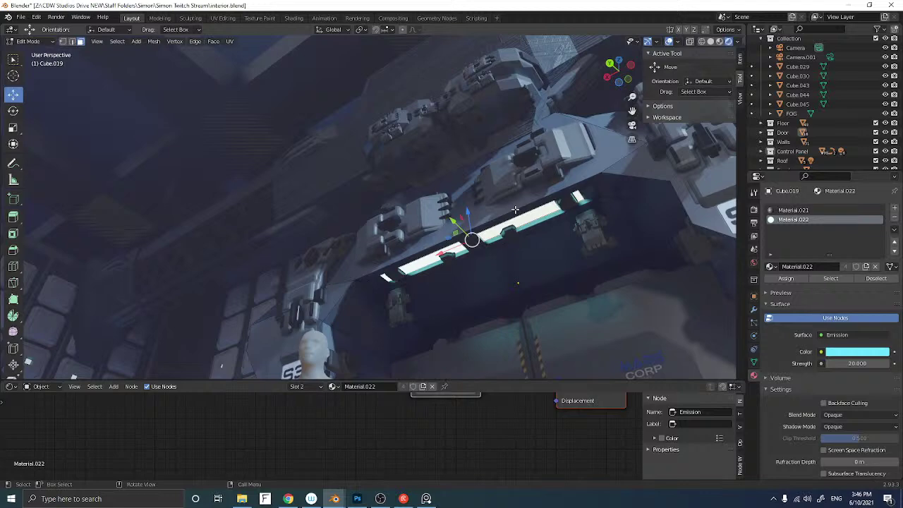
key("Tab")
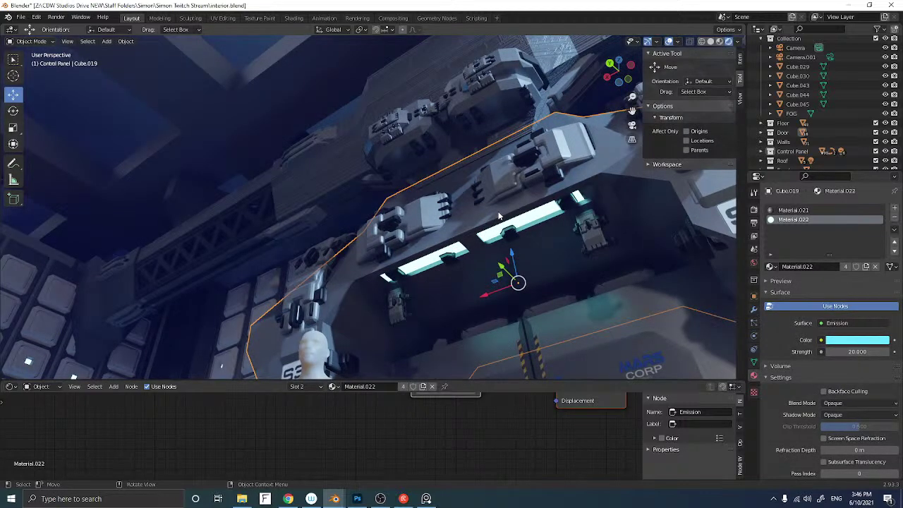
Unhide all hidden objects and inspect the new glowing strips through the camera and from close to the door
key("alt+h")
middle_click_drag(425, 181, 436, 218)
left_click(632, 125)
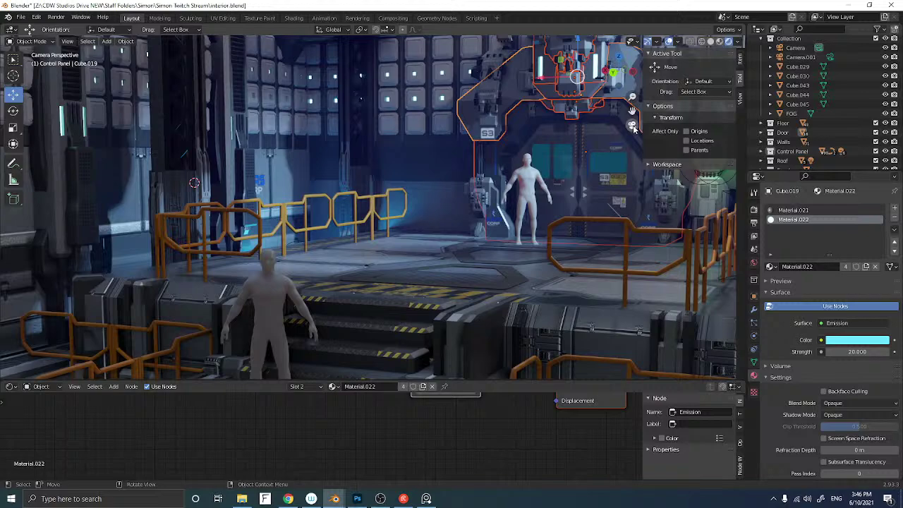
left_click(632, 125)
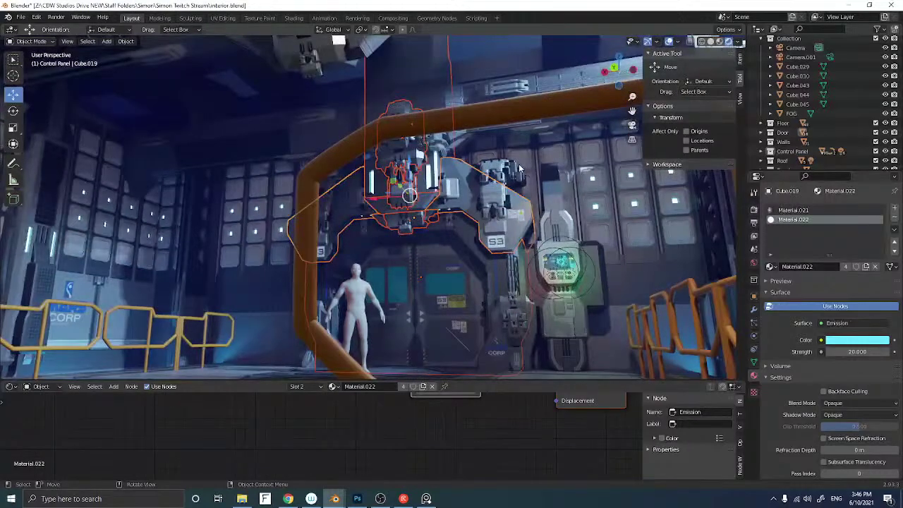
scroll(498, 179, "up", 5)
middle_click_drag(498, 179, 334, 231)
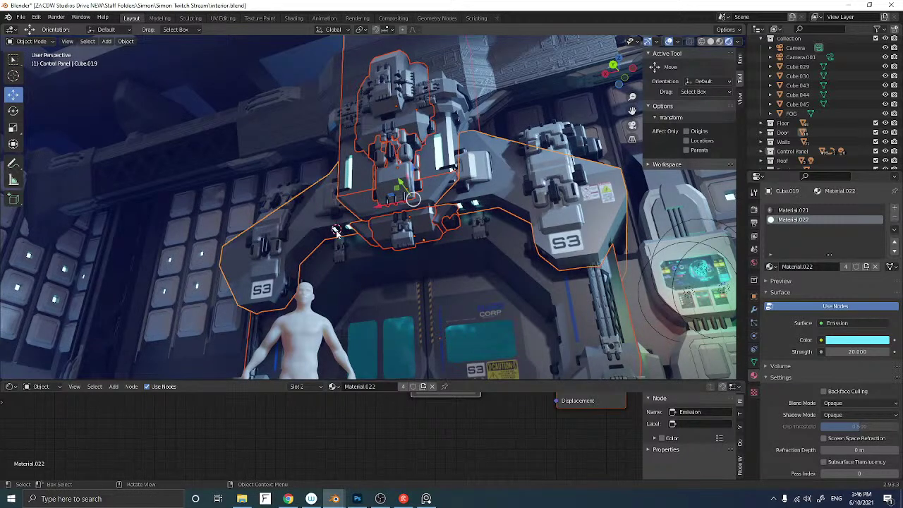
Add a point light beside the left end of the glowing strips under the arched frame
key("ctrl+a")
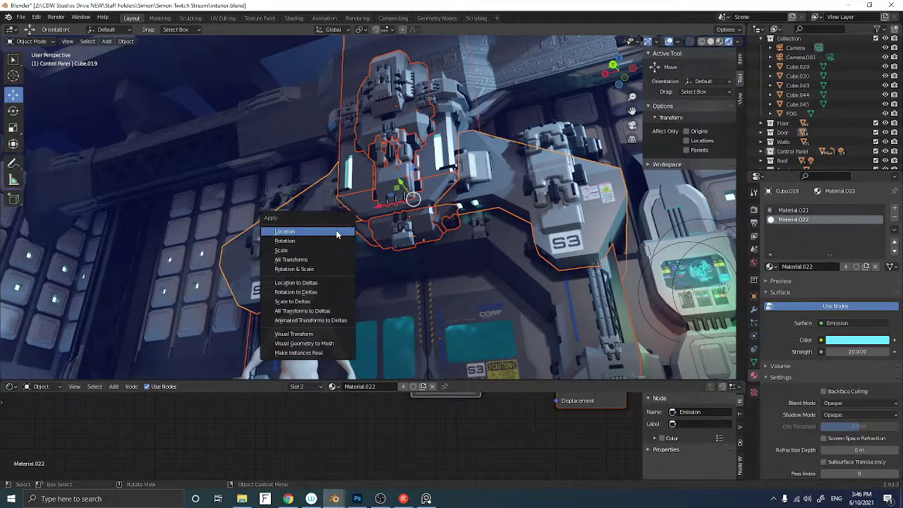
left_click(337, 233)
key("shift+a")
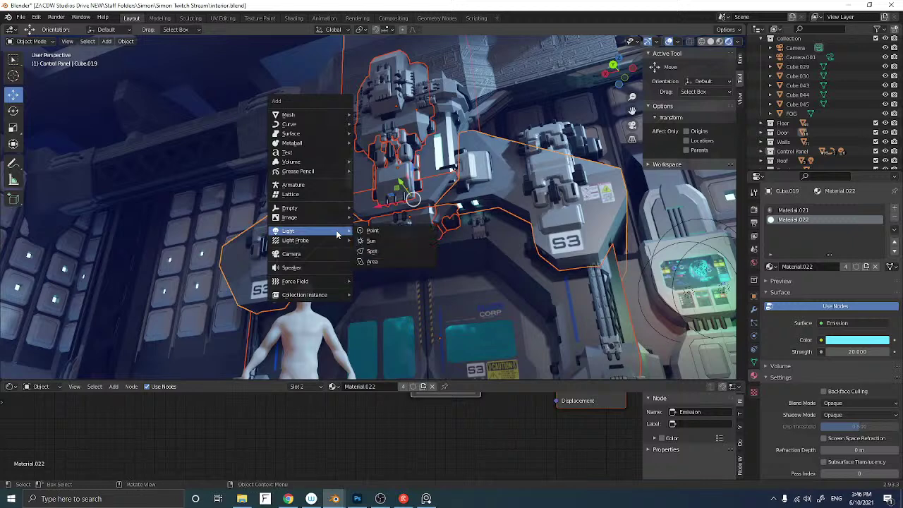
left_click(371, 230)
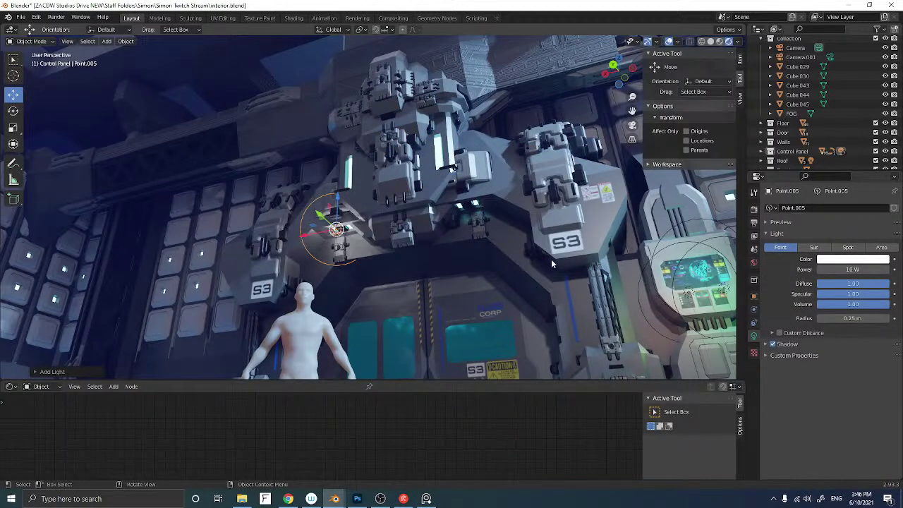
Set the new point light to 20 W and a pale blue colour (hue 0.563, saturation 0.776), and shift it slightly along Y
left_click(852, 269)
type("20")
key("Return")
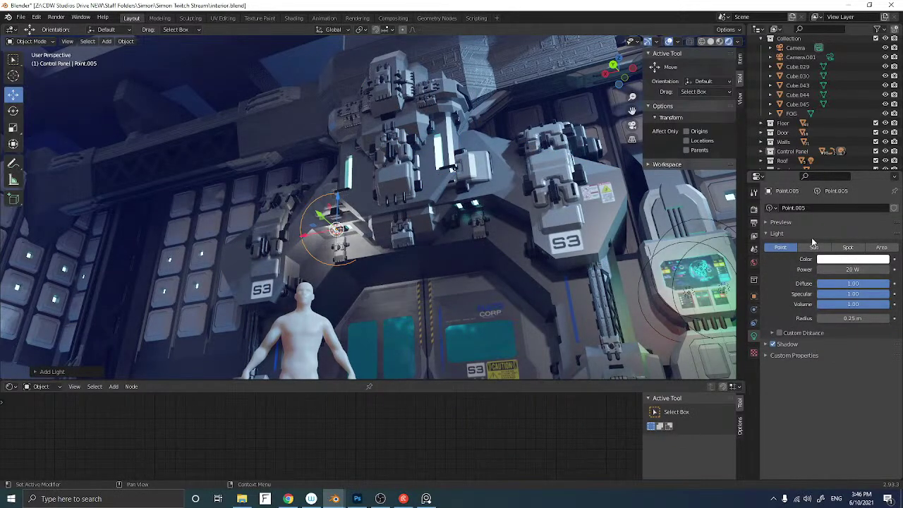
left_click(864, 257)
left_click_drag(841, 152, 846, 151)
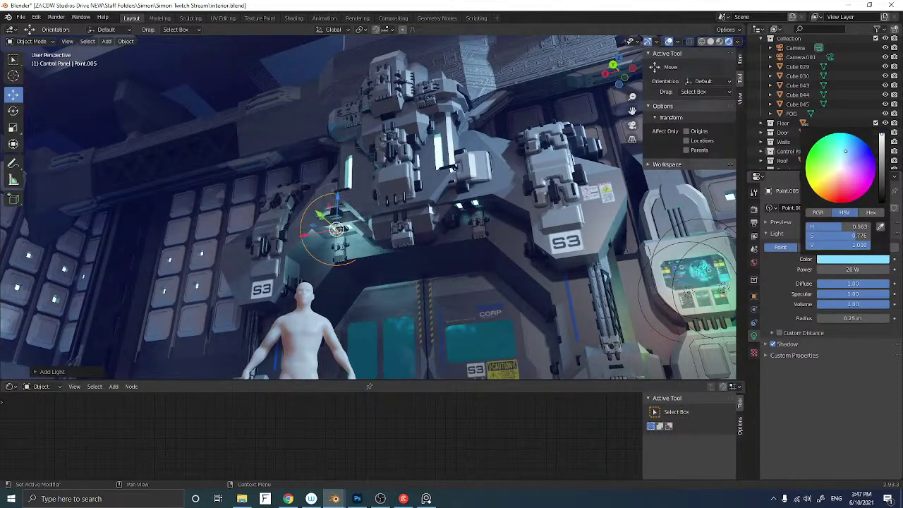
middle_click_drag(502, 198, 463, 215)
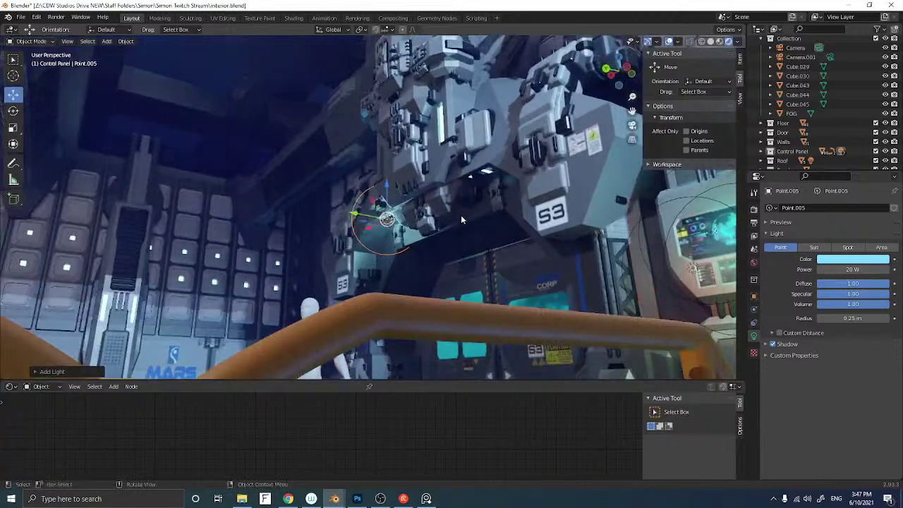
left_click_drag(367, 213, 388, 217)
middle_click_drag(388, 218, 438, 226)
Duplicate the pale blue light and move the copy about 0.9 m along X to the opposite end of the arched frame
key("shift+d")
key("Escape")
left_click(617, 71)
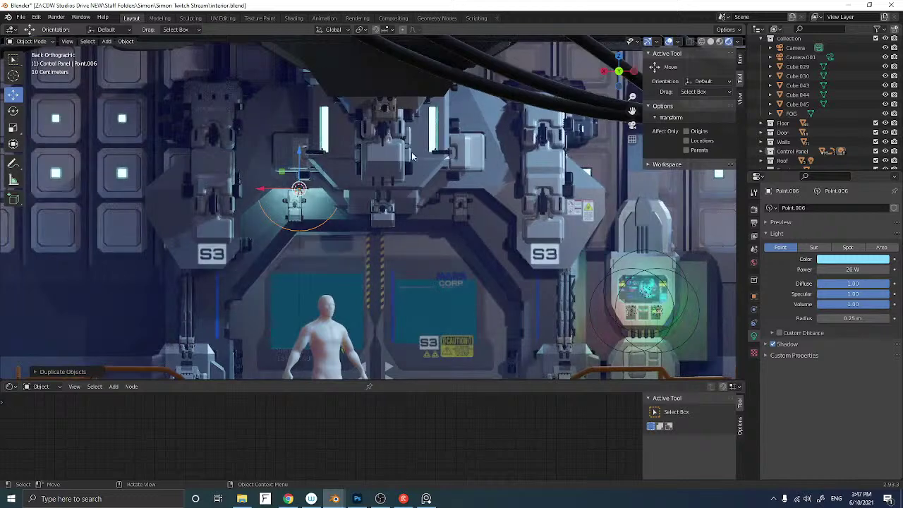
key("g")
key("x")
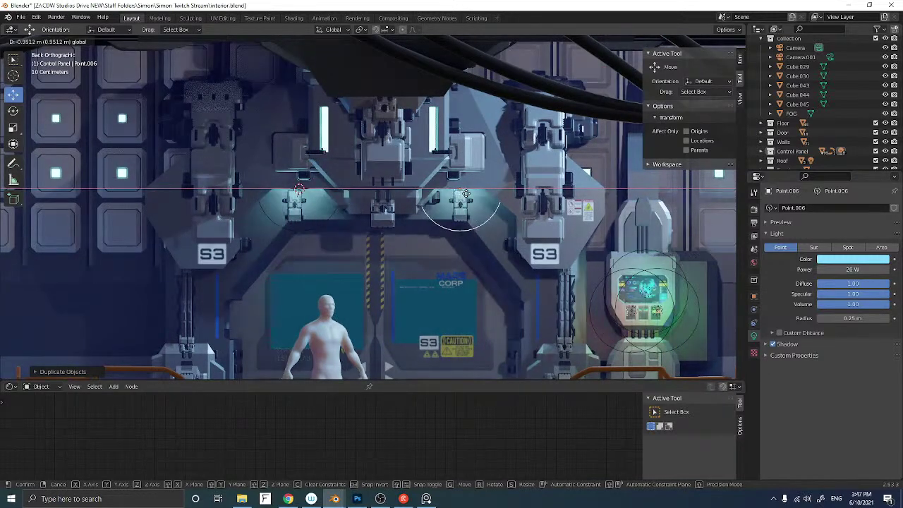
left_click(462, 193)
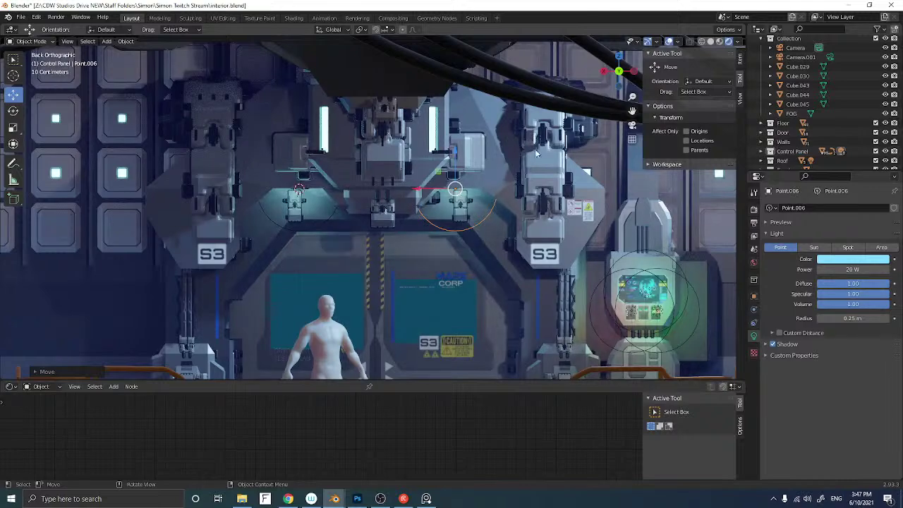
Inspect the two lights above the back door through the camera and from farther back in the hangar
left_click(631, 128)
left_click(632, 126)
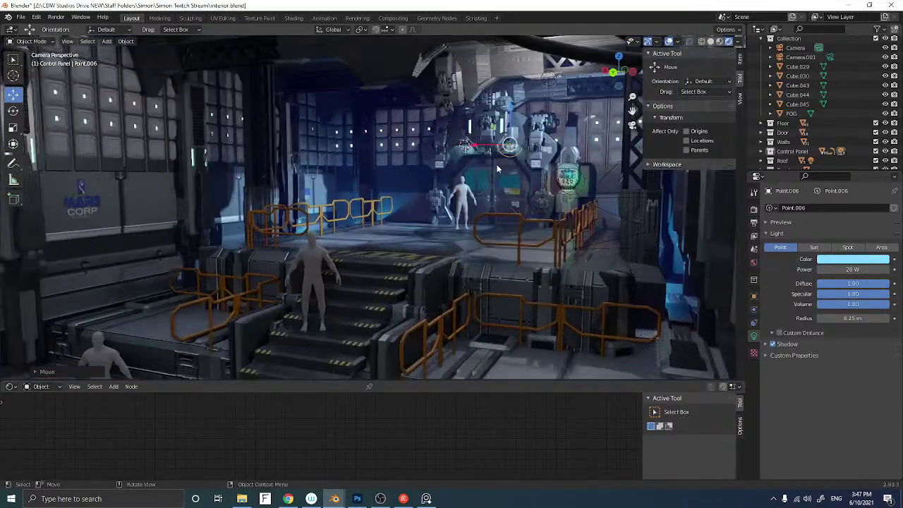
middle_click_drag(496, 164, 557, 148)
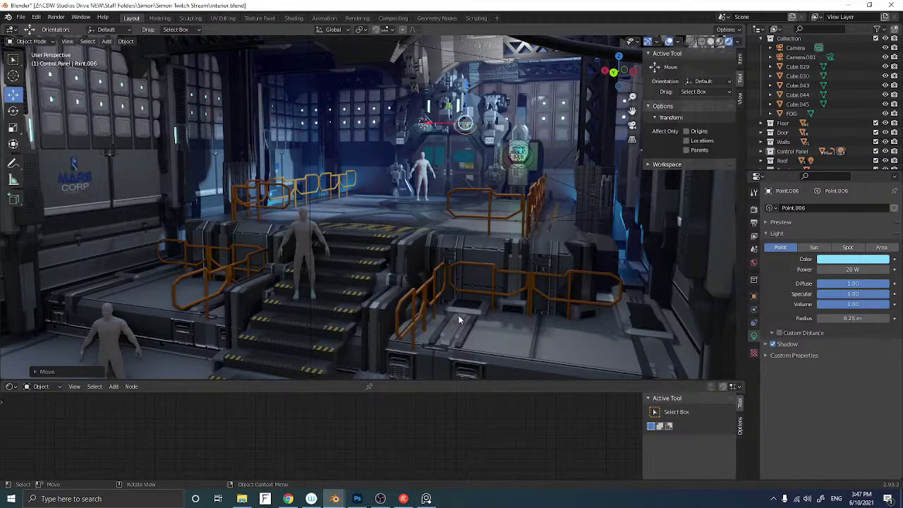
scroll(332, 204, "down", 4)
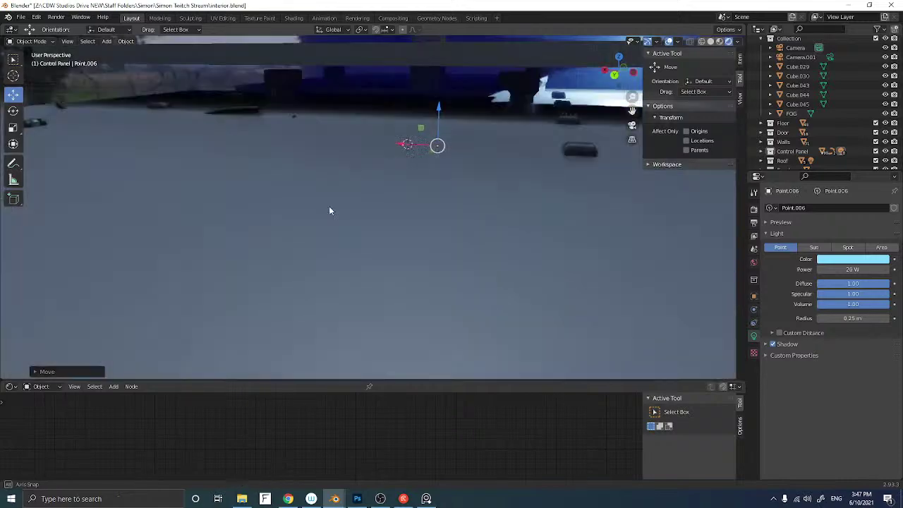
scroll(317, 201, "up", 3)
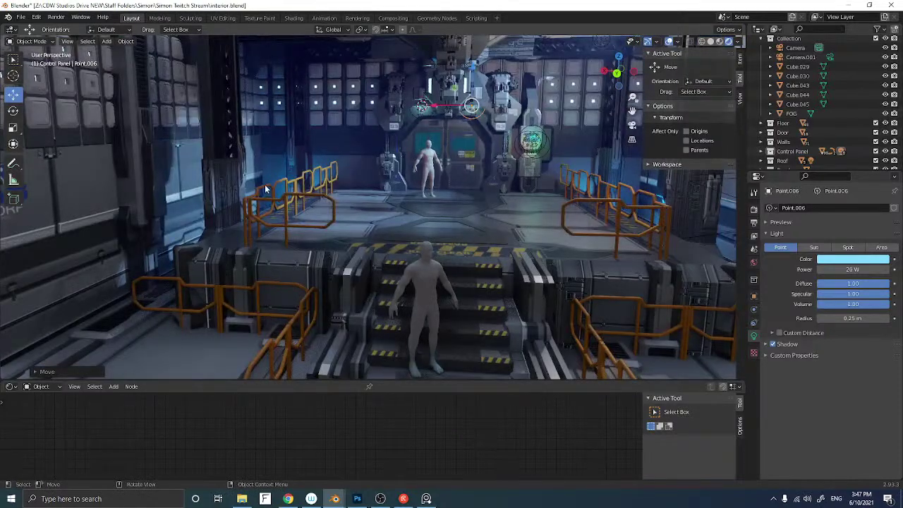
middle_click_drag(264, 185, 265, 194)
Duplicate the blue 50 W light beside the upper platform's left railing and move the copy along Y to the lower hangar's left wall
left_click(271, 204)
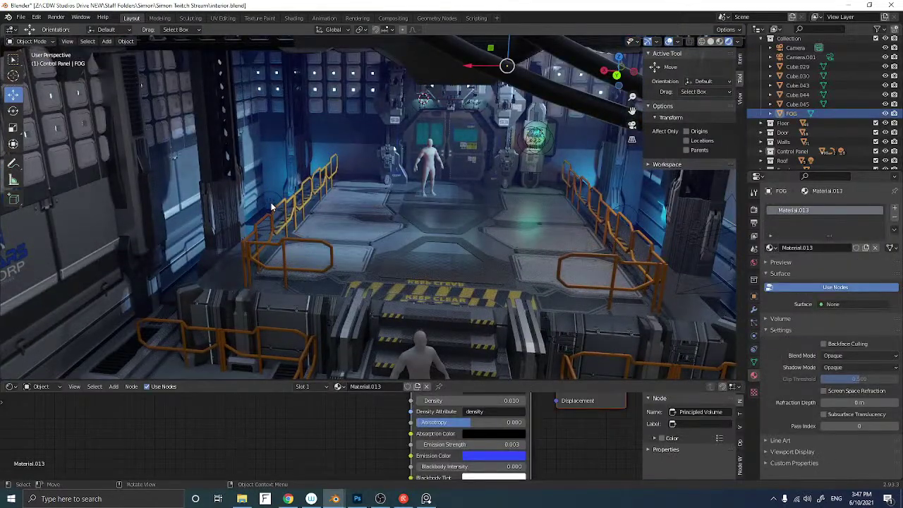
left_click(271, 204)
left_click(268, 202)
left_click(268, 202)
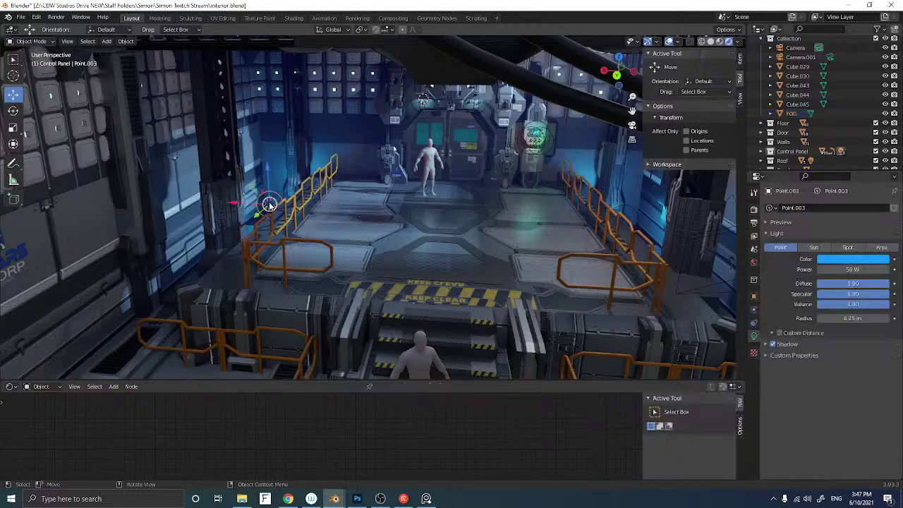
key("shift+d")
right_click(283, 210)
middle_click_drag(283, 210, 234, 202)
left_click_drag(272, 207, 67, 243)
middle_click_drag(67, 243, 270, 217)
key("g")
key("y")
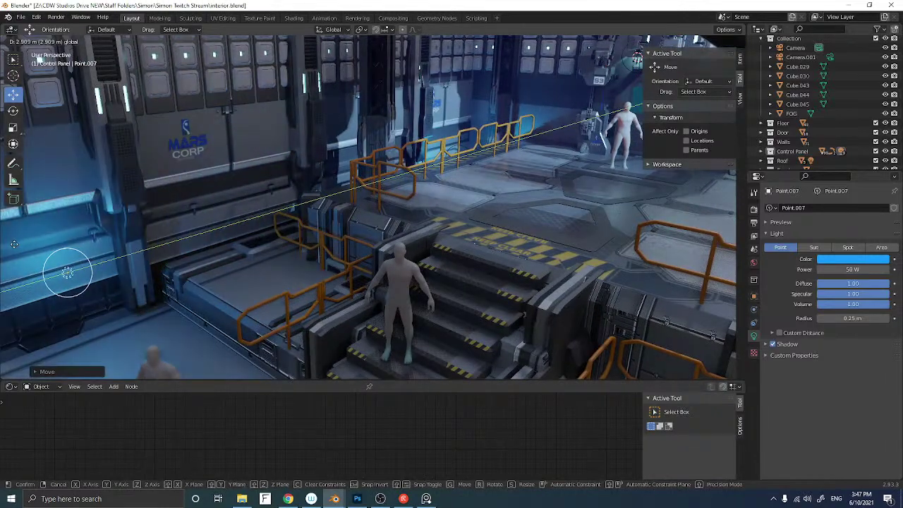
left_click(14, 244)
Fine-tune the copied blue light's position along Y by the lower left wall while looking through the camera
scroll(145, 247, "down", 3)
scroll(147, 247, "up", 2)
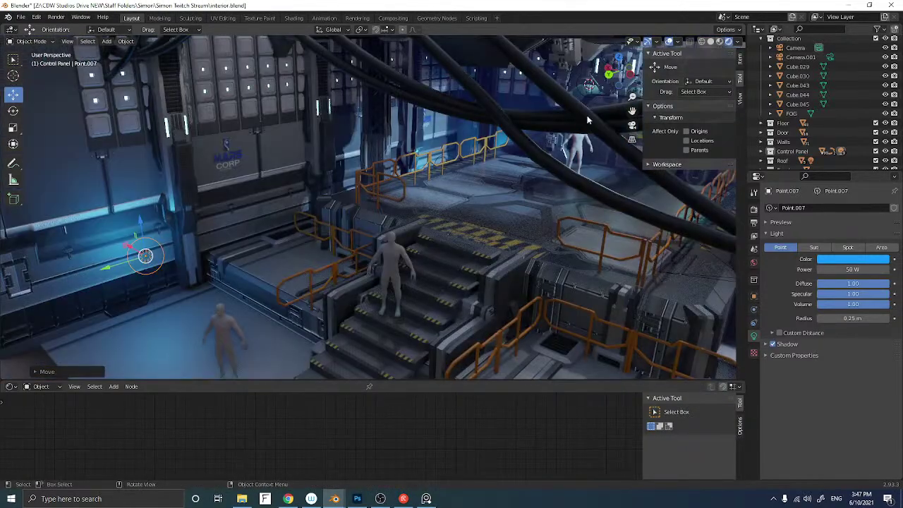
left_click(632, 126)
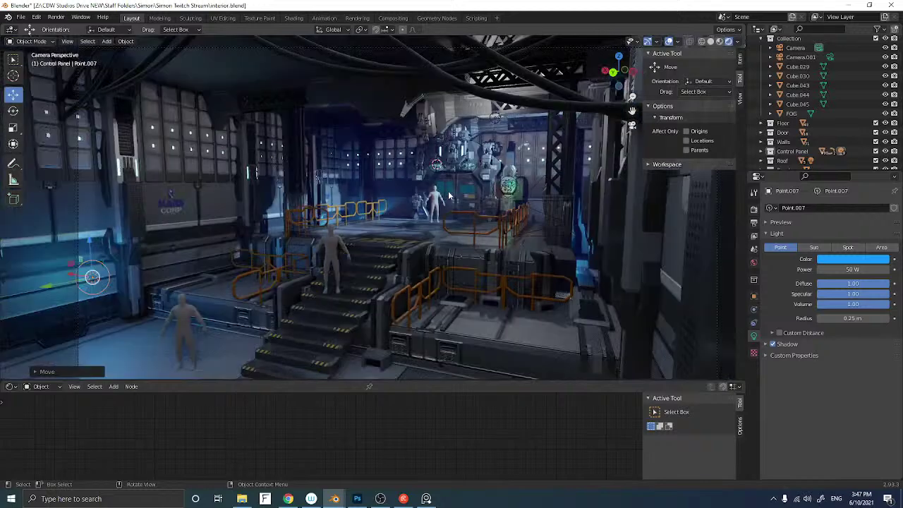
key("g")
key("y")
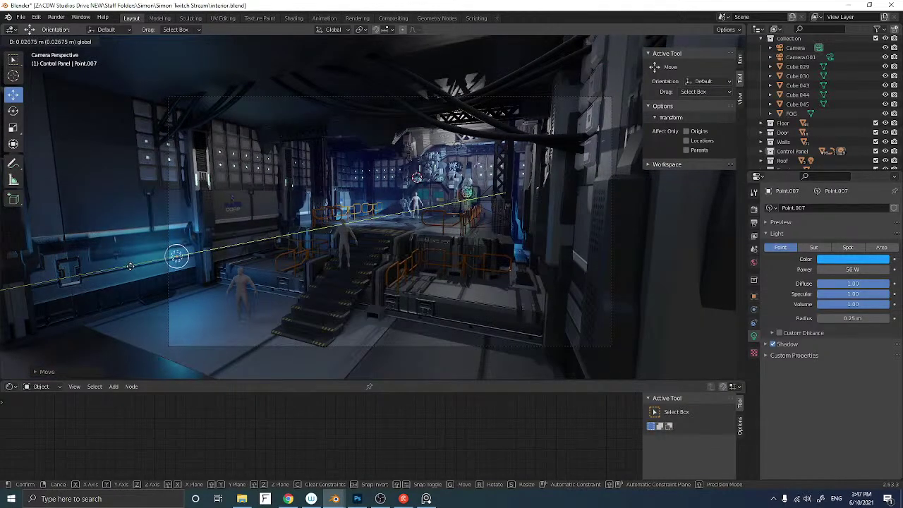
left_click(128, 265)
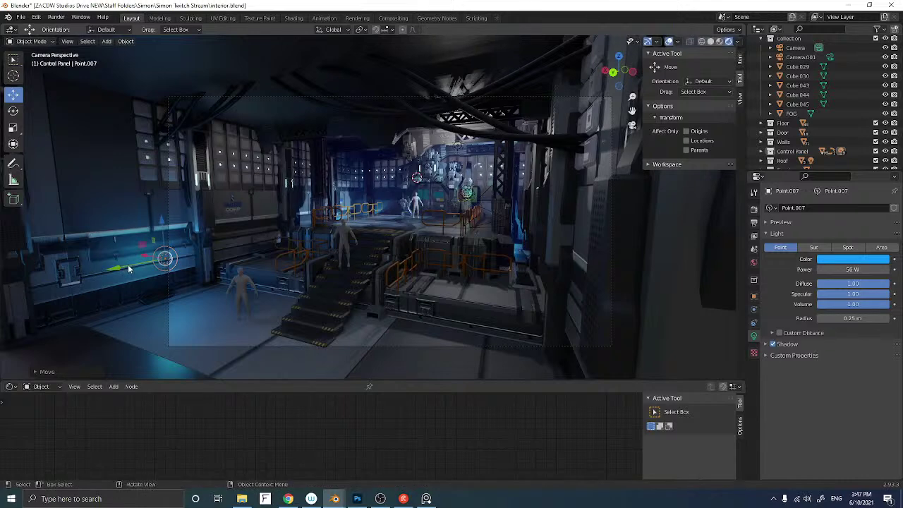
Duplicate the lower left wall light and move the copy along X to the matching spot by the right wall
key("shift+d")
left_click(165, 261)
mouse_move(170, 266)
middle_mouse_down()
mouse_move(179, 266)
mouse_move(169, 261)
middle_mouse_up()
scroll(171, 264, "down", 4)
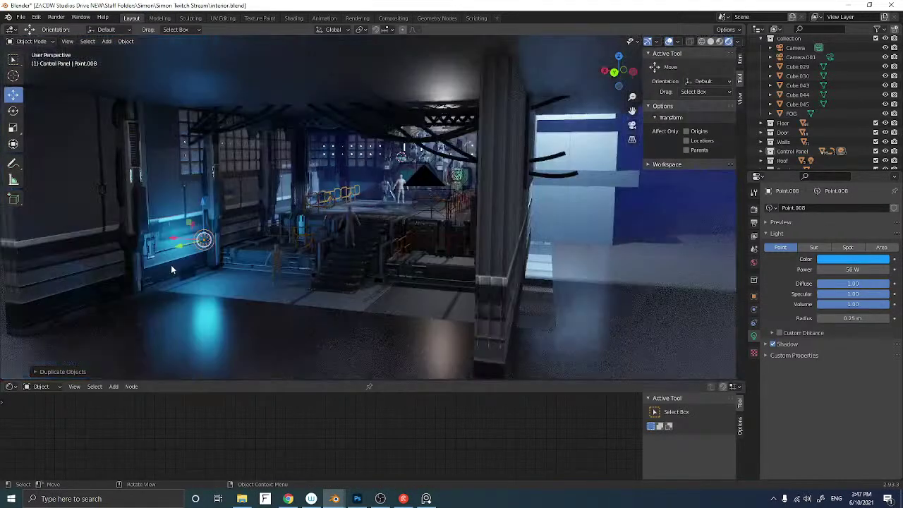
left_click_drag(171, 238, 317, 264)
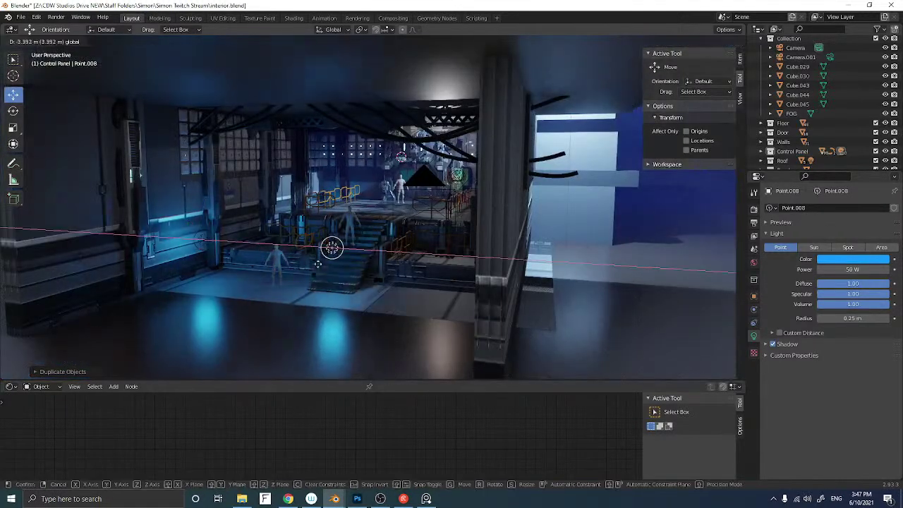
left_click(443, 282)
middle_click_drag(443, 282, 463, 285)
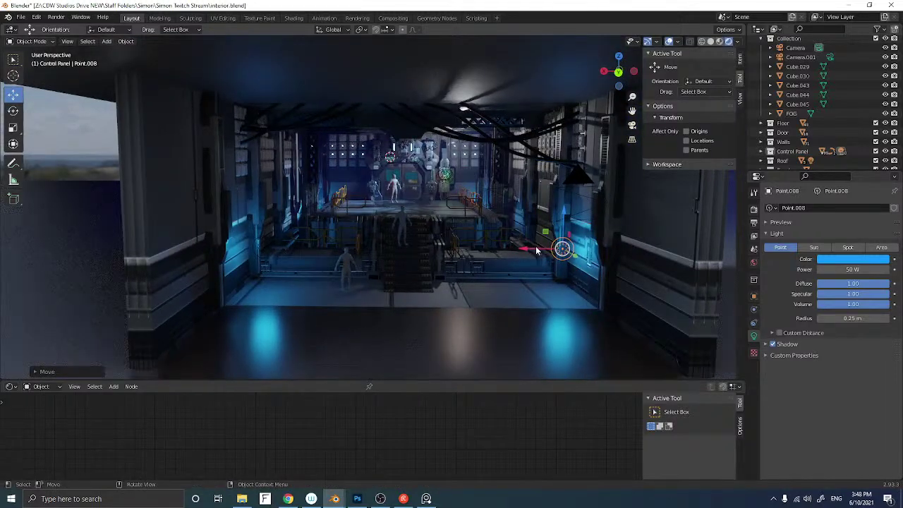
Examine the new blue wall lighting on both sides of the hangar from several viewpoints and through the camera
middle_click_drag(533, 251, 475, 256)
scroll(475, 252, "up", 4)
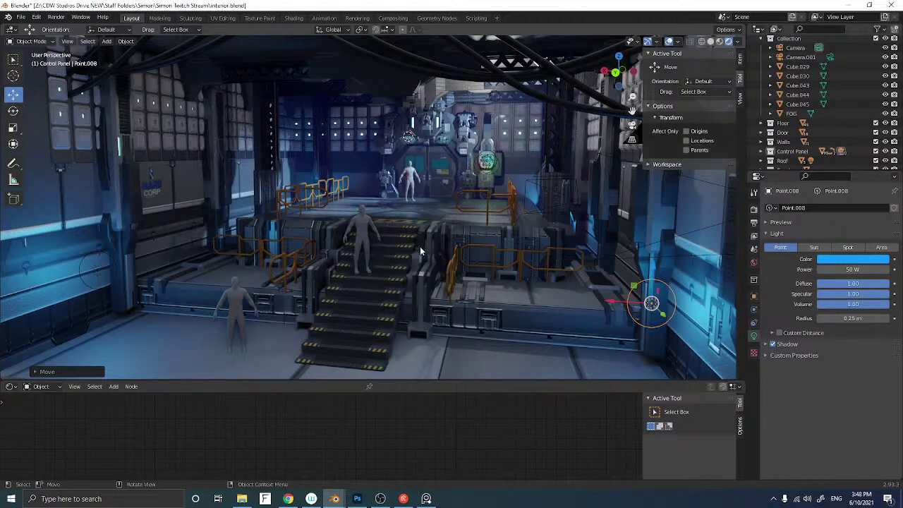
mouse_move(359, 230)
middle_mouse_down()
mouse_move(340, 229)
mouse_move(363, 217)
middle_mouse_up()
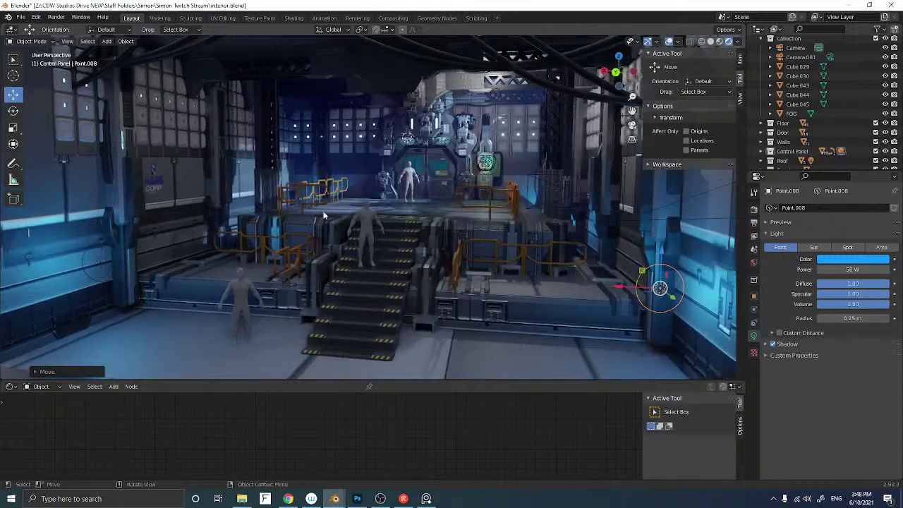
scroll(255, 153, "up", 4)
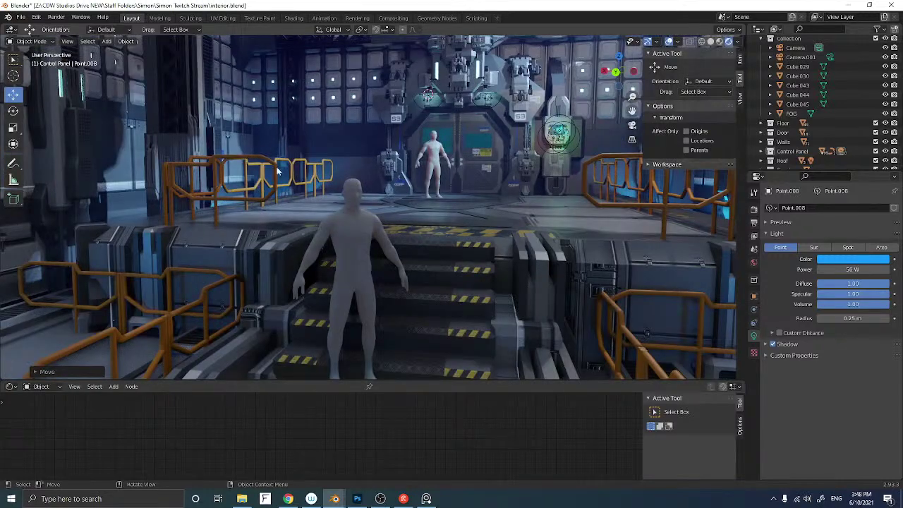
left_click(632, 126)
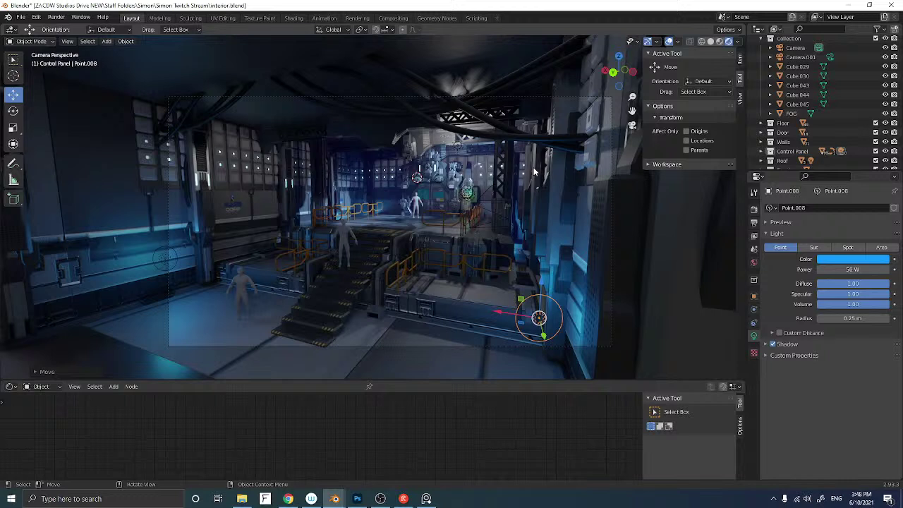
scroll(533, 171, "up", 1)
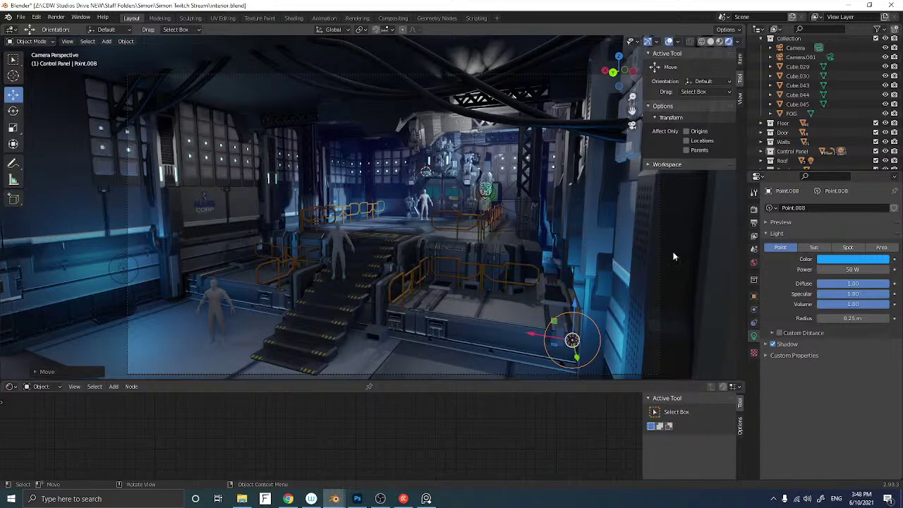
middle_click_drag(432, 263, 426, 260)
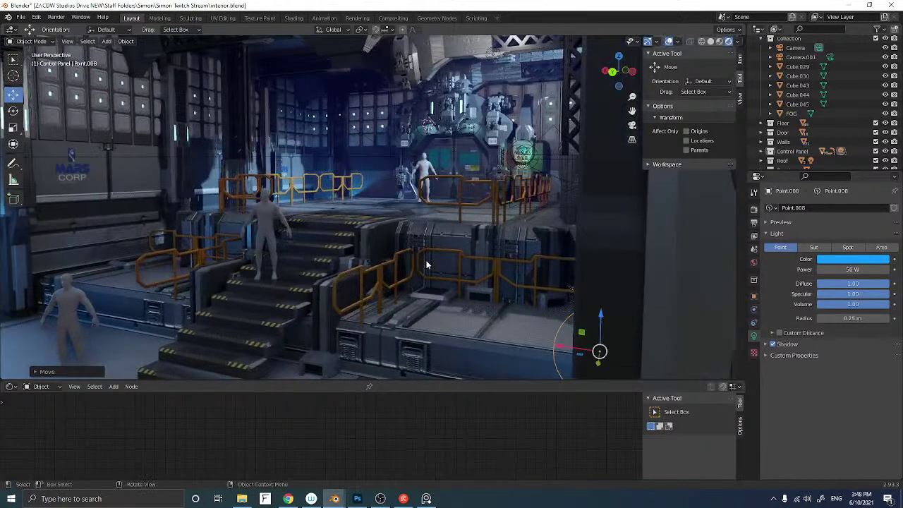
scroll(426, 260, "down", 7)
scroll(421, 262, "up", 4)
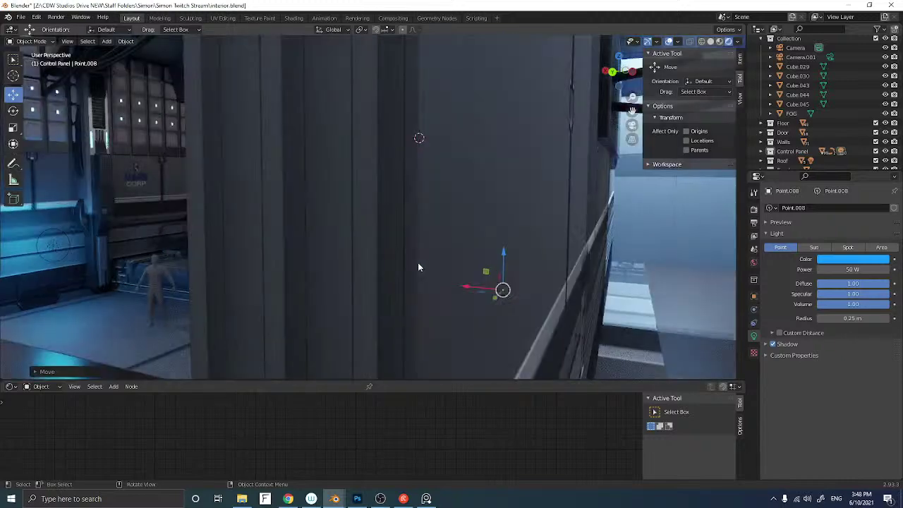
scroll(420, 267, "down", 8)
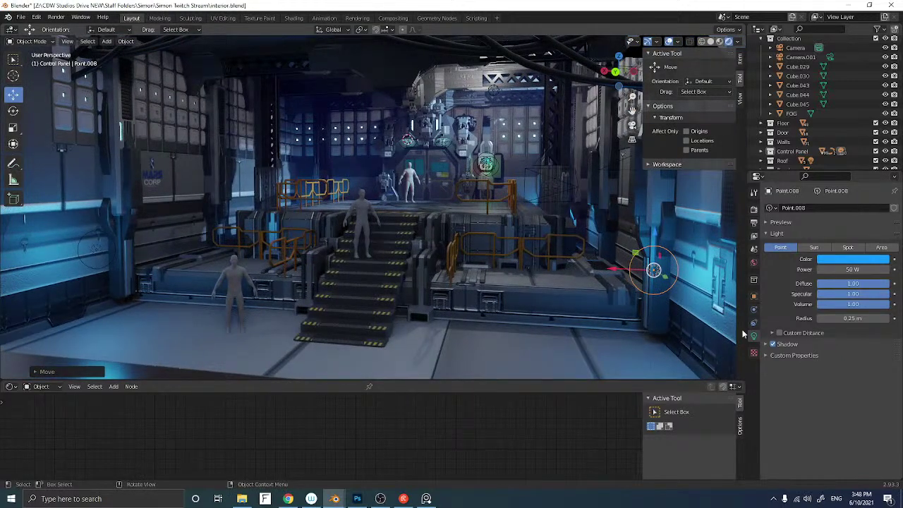
Save the file, render a still image from the camera, and close the render window after reviewing it
key("ctrl+s")
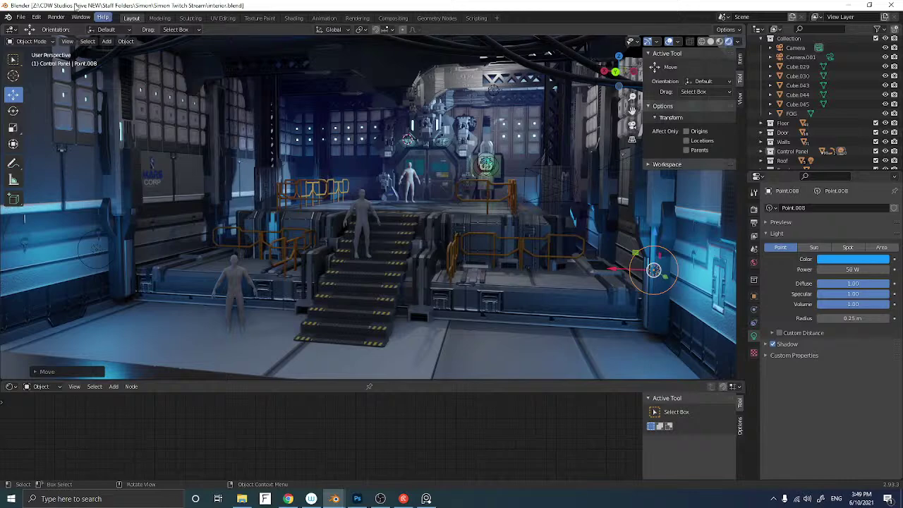
left_click(56, 17)
left_click(62, 27)
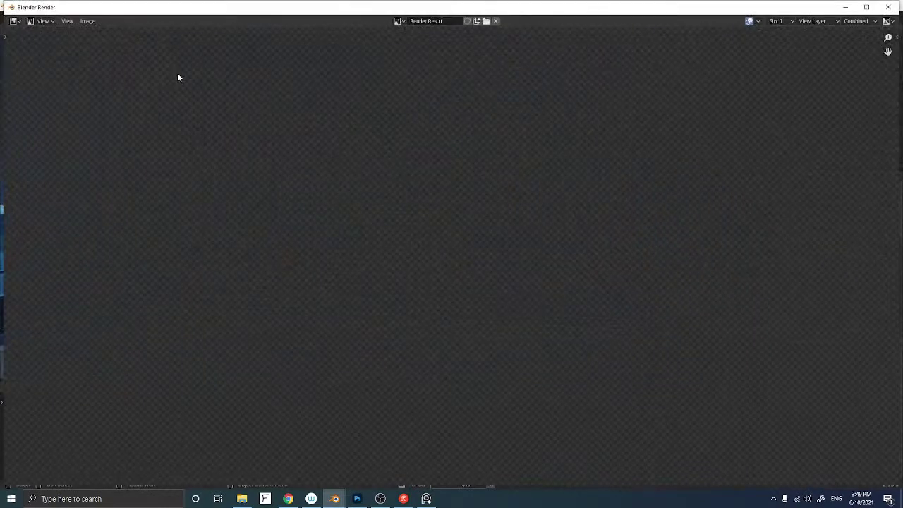
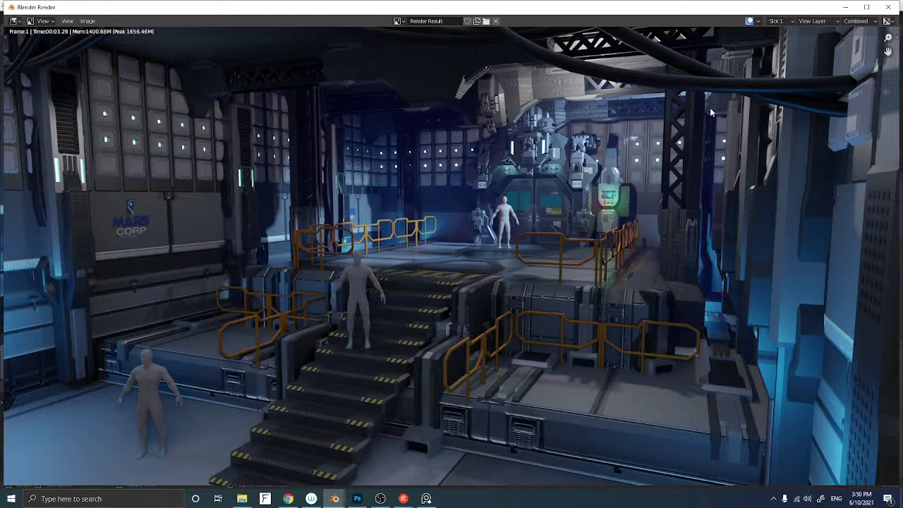
left_click(889, 7)
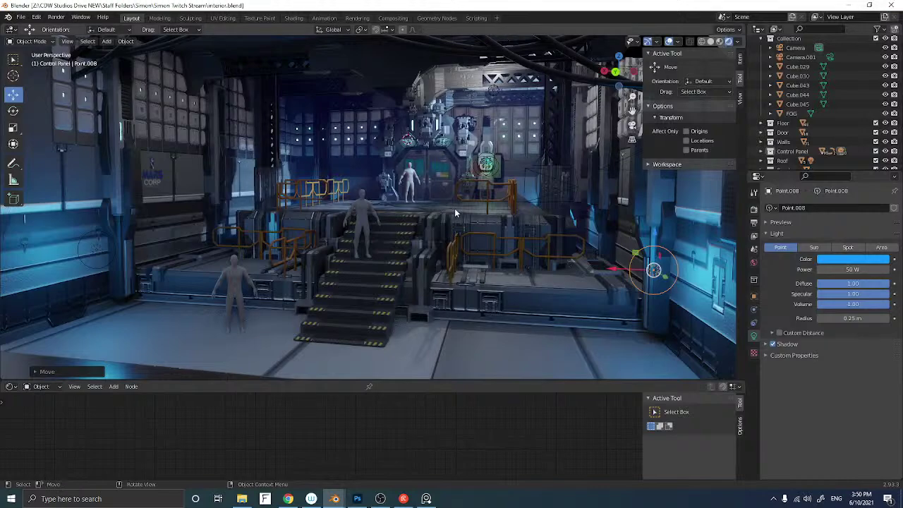
scroll(416, 221, "up", 6)
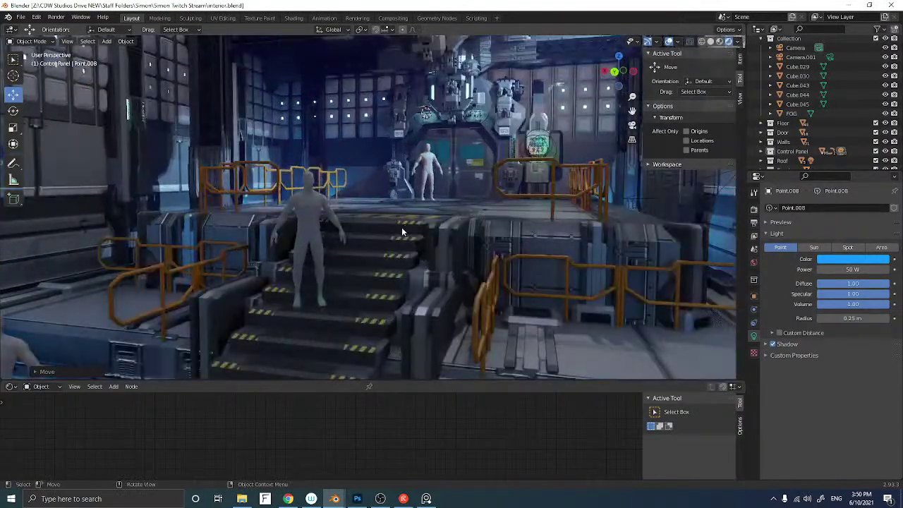
middle_click_drag(399, 237, 392, 220)
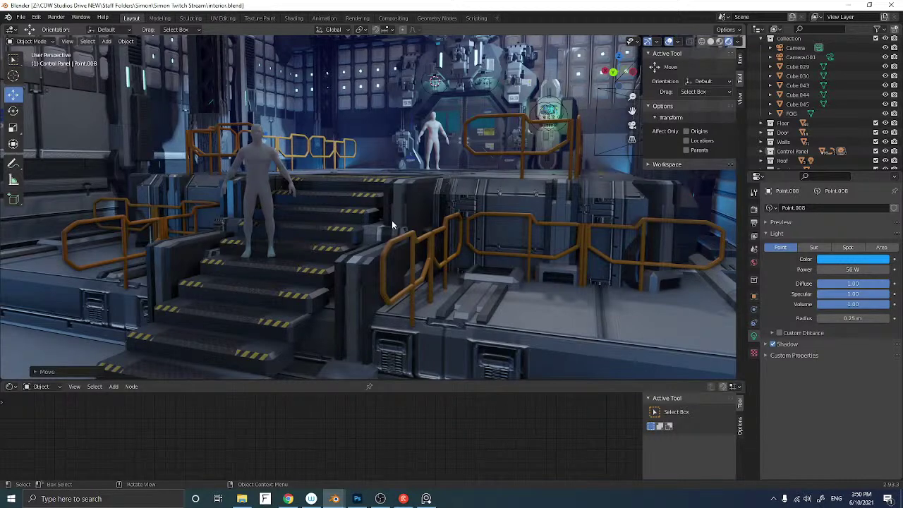
middle_click_drag(390, 221, 347, 218)
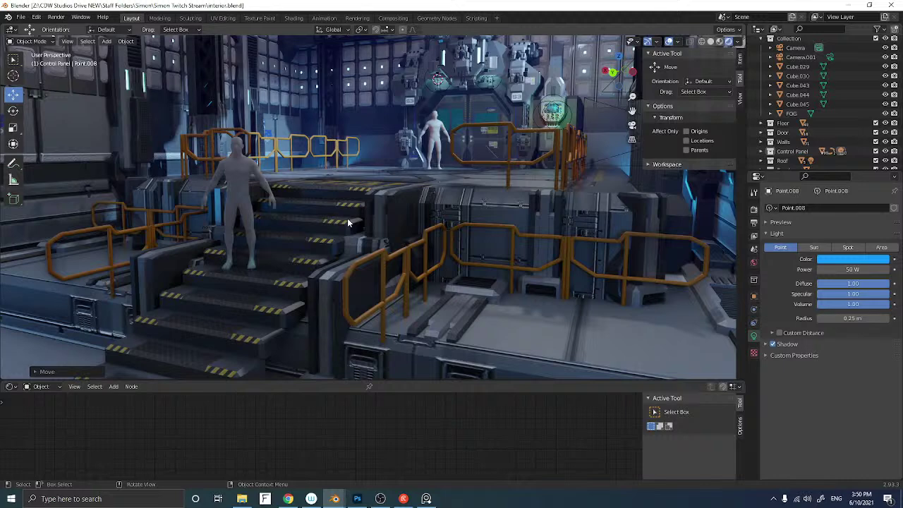
Add a cube mesh over the staircase at the 3D cursor
middle_click_drag(348, 217, 349, 219)
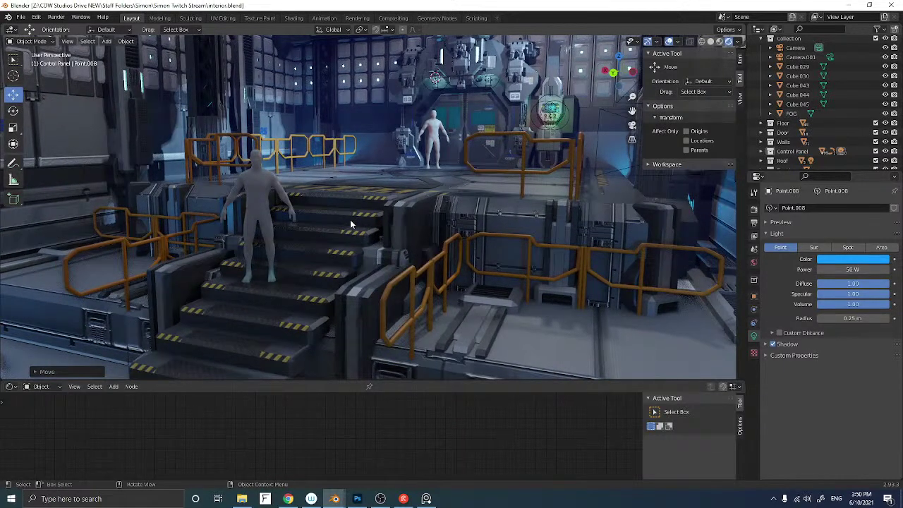
key("shift+a")
key("Escape")
key("shift+a")
mouse_move(352, 238)
mouse_move(322, 119)
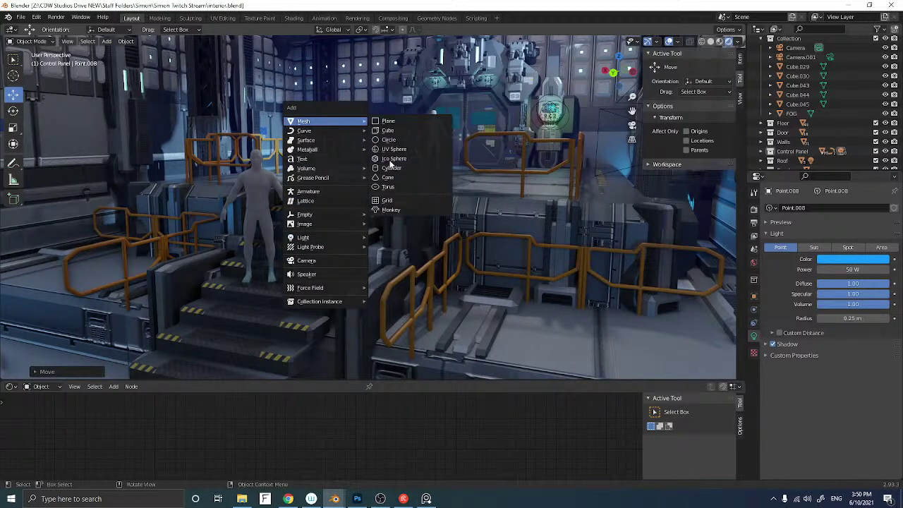
left_click(389, 131)
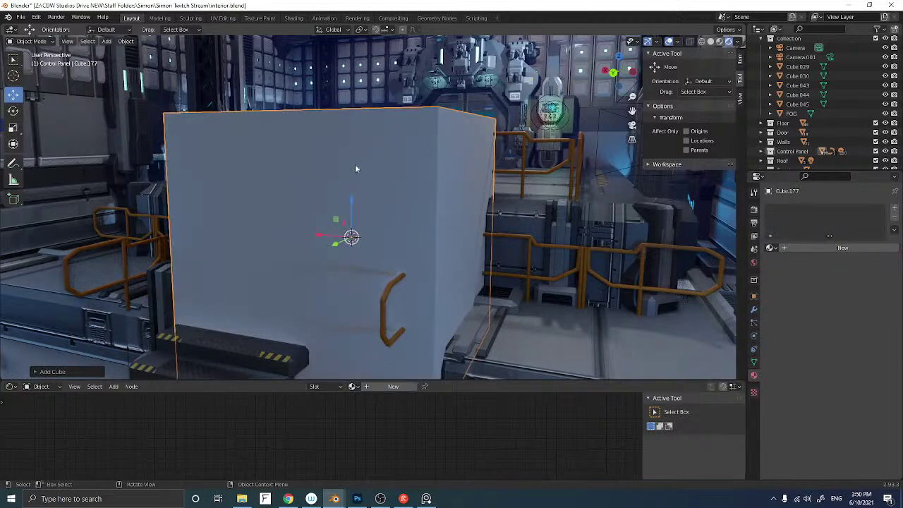
Scale the new cube down slightly and move it along X toward the side of the stairs
key("s")
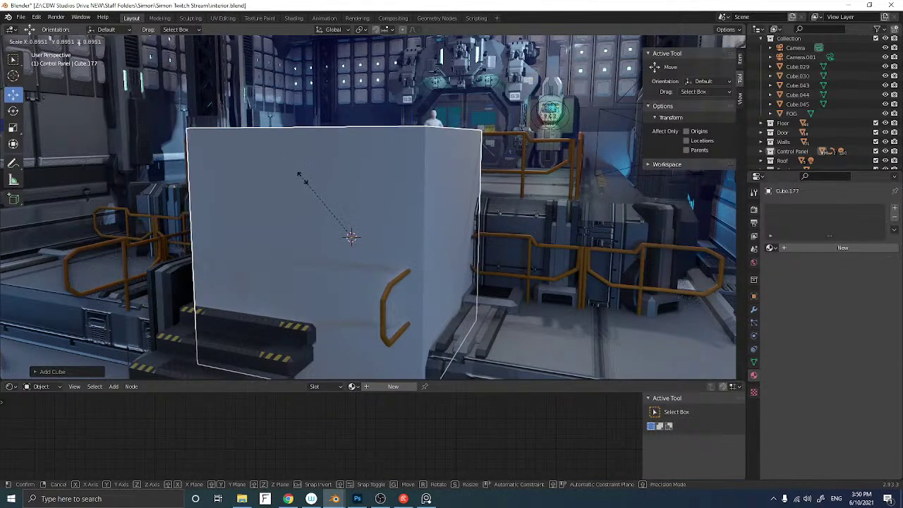
left_click(298, 176)
left_click_drag(323, 235, 220, 212)
Hide the Walls collection so the cube beside the stairs can be seen from outside the hangar
scroll(268, 224, "up", 5)
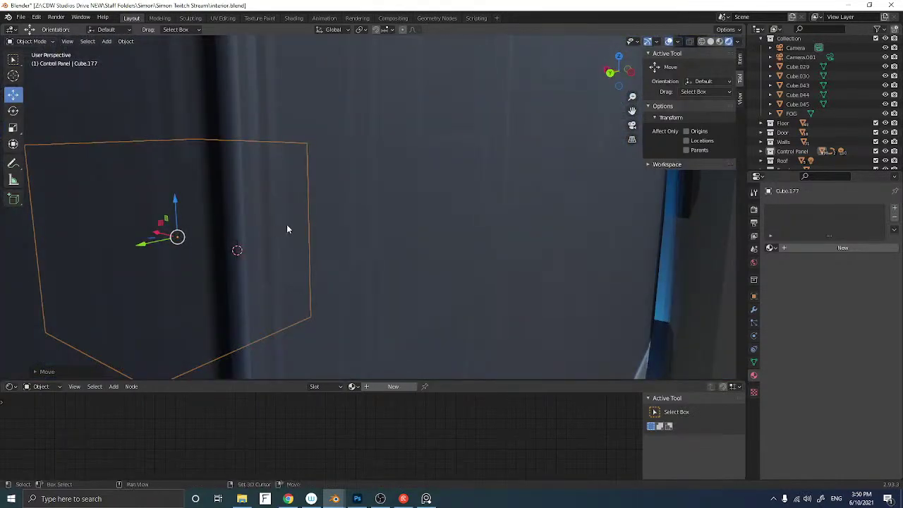
scroll(303, 225, "down", 5)
scroll(320, 227, "up", 5)
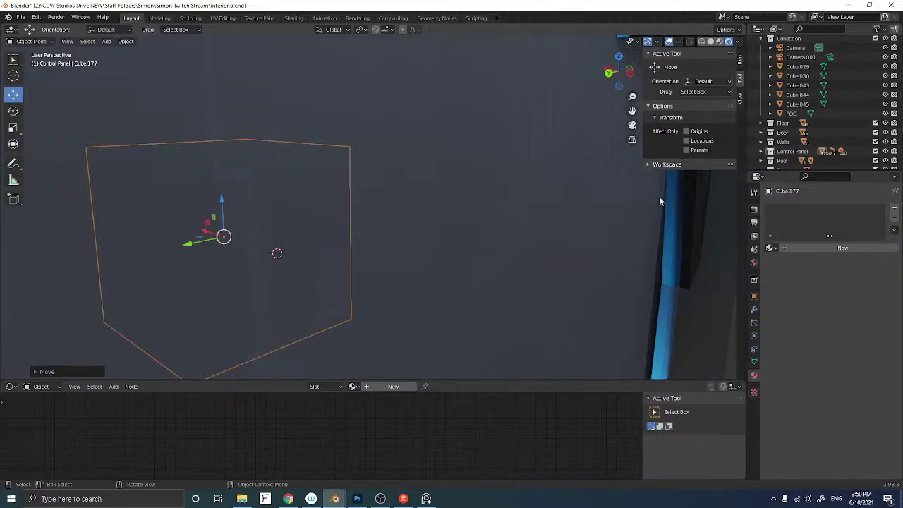
left_click(885, 142)
middle_click_drag(354, 210, 384, 201)
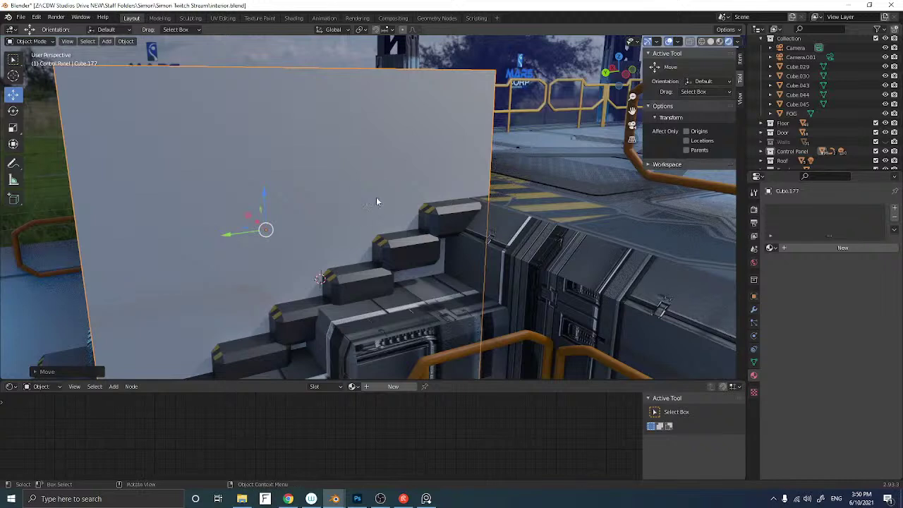
Add a Bezier curve at a new 3D cursor position on the cube's side and dissolve all its control points
right_click(346, 183, "shift")
key("shift+a")
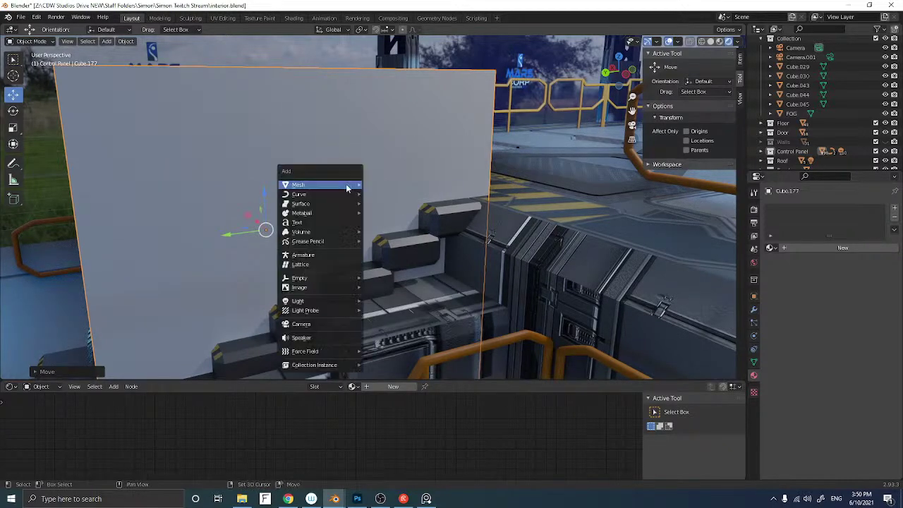
left_click(369, 194)
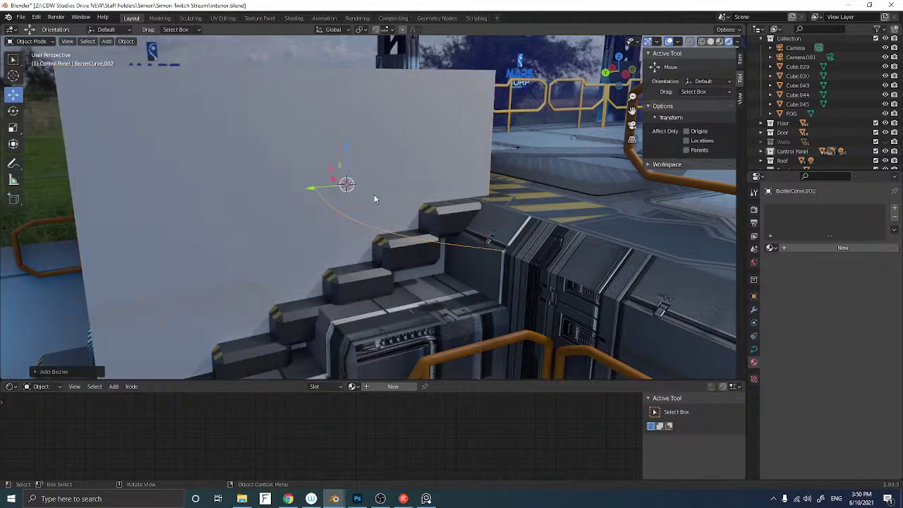
key("Tab")
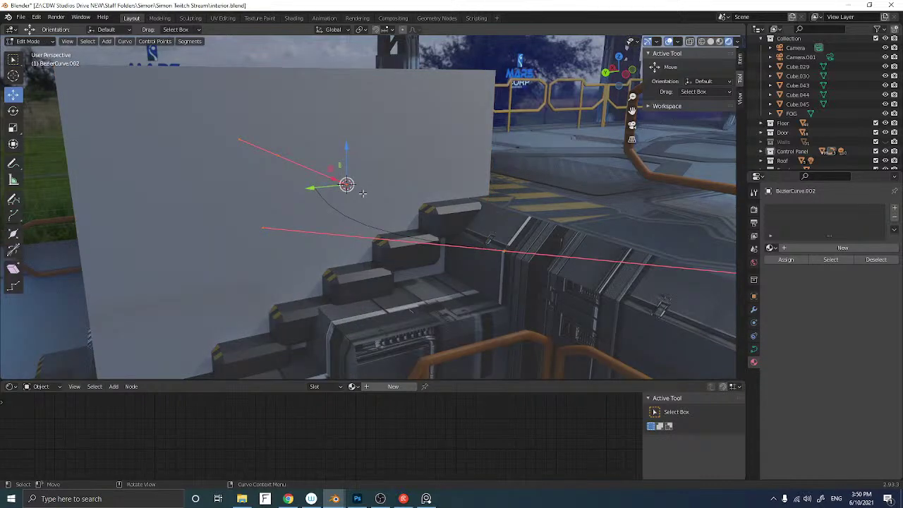
key("x")
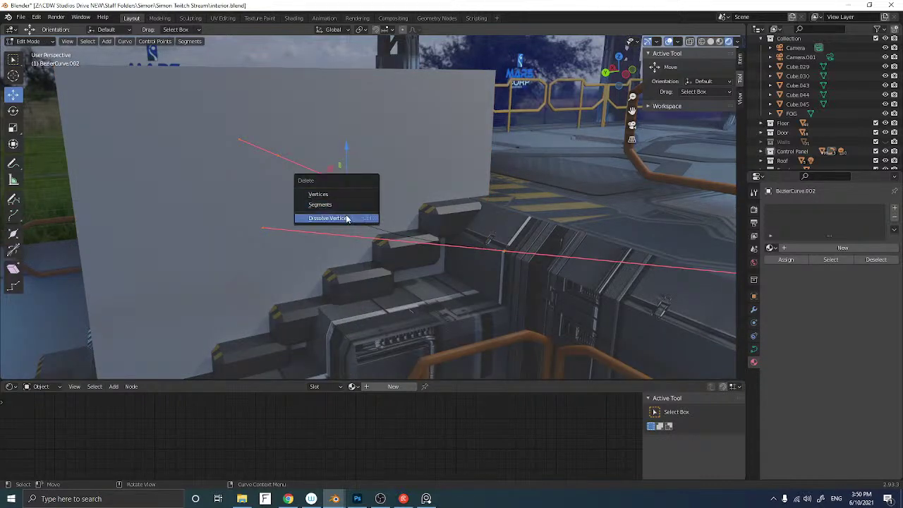
left_click(347, 215)
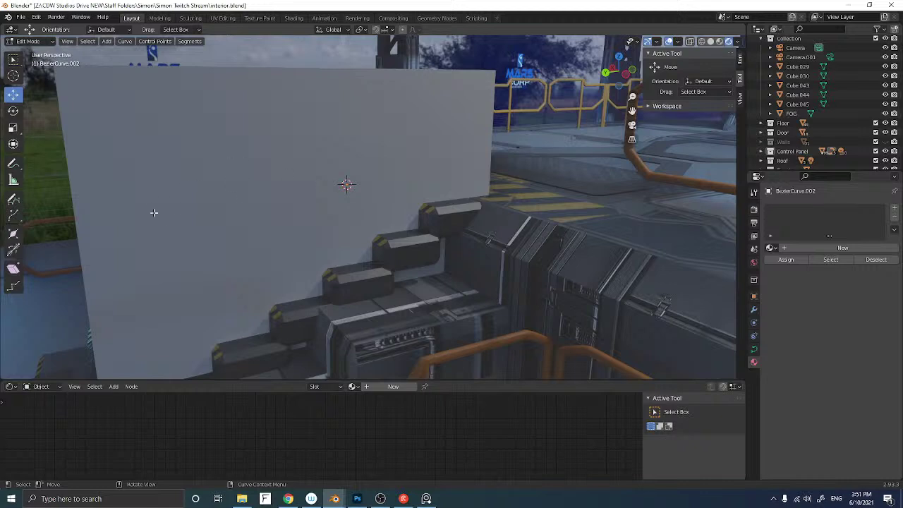
Activate the curve Draw tool and set the empty curve's round bevel depth to 0.02 m
left_click(12, 200)
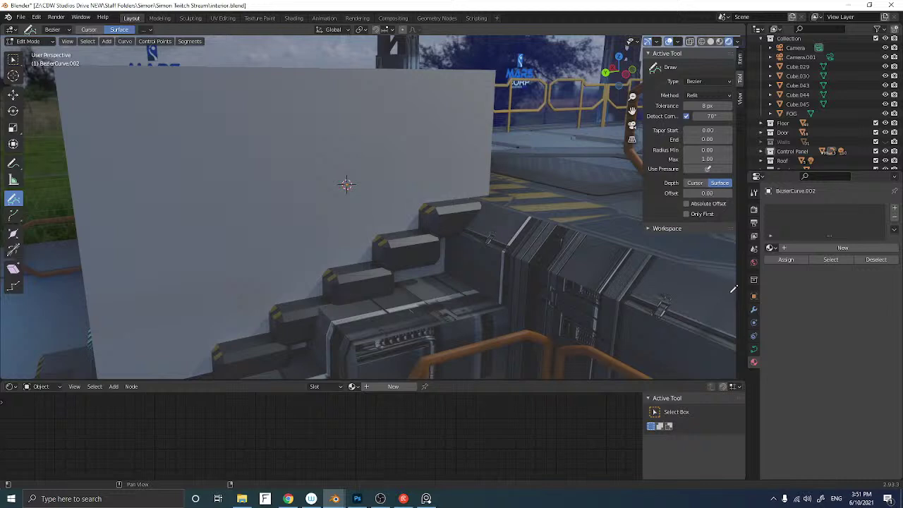
left_click(753, 348)
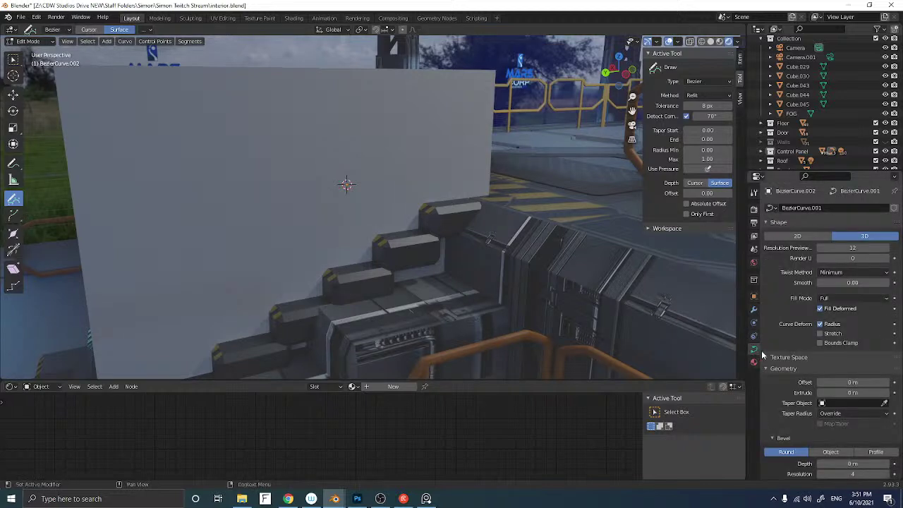
scroll(808, 378, "down", 2)
scroll(808, 378, "down", 1)
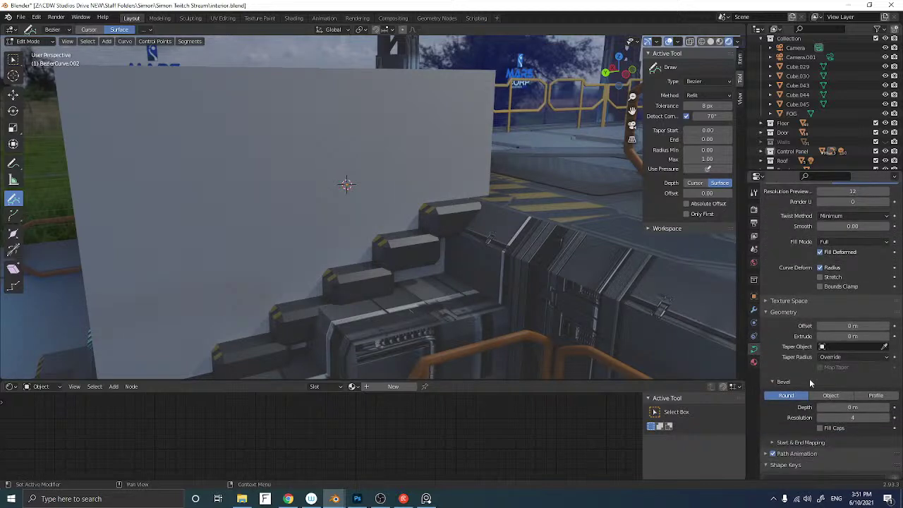
left_click(852, 406)
type("0.02")
key("Return")
Try a test stroke across the cube's side, undo it, and set the curve's bevel depth to 0.01 m
mouse_move(411, 177)
left_mouse_down()
mouse_move(266, 152)
mouse_move(265, 170)
left_mouse_up()
key("ctrl+z")
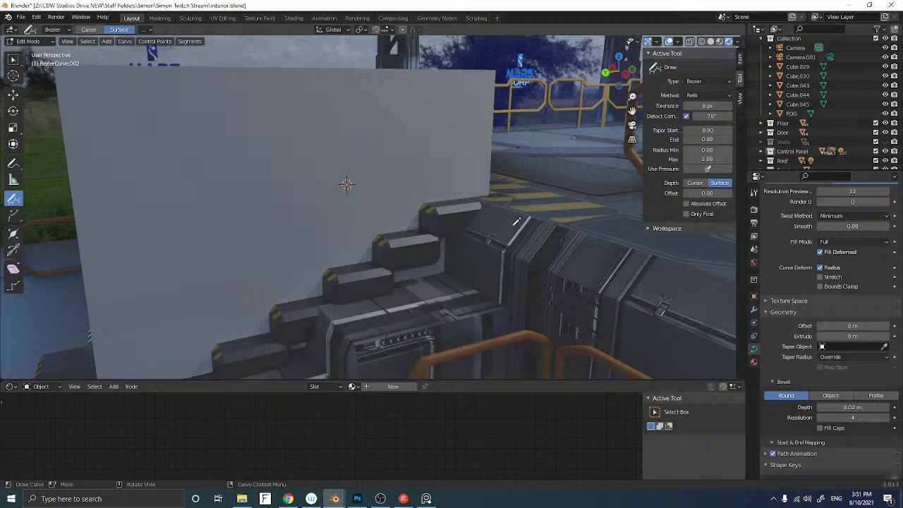
left_click(841, 409)
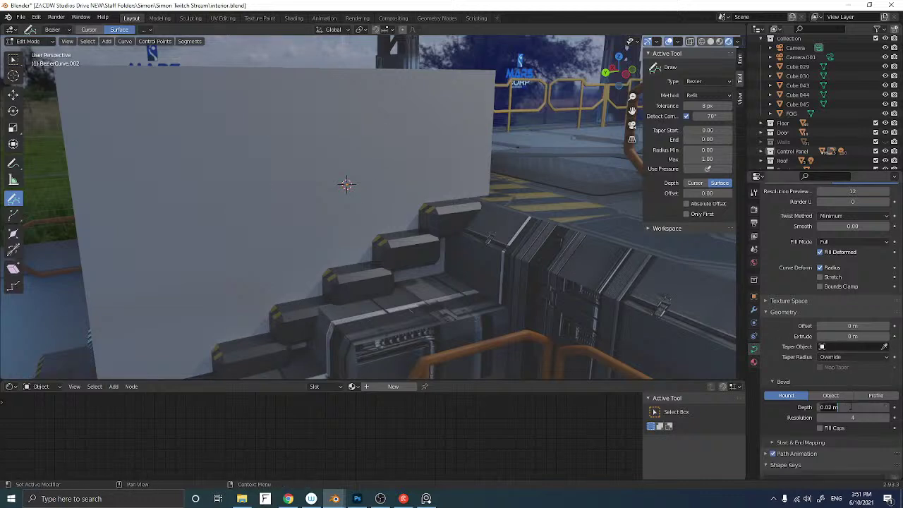
type("0.01")
key("Return")
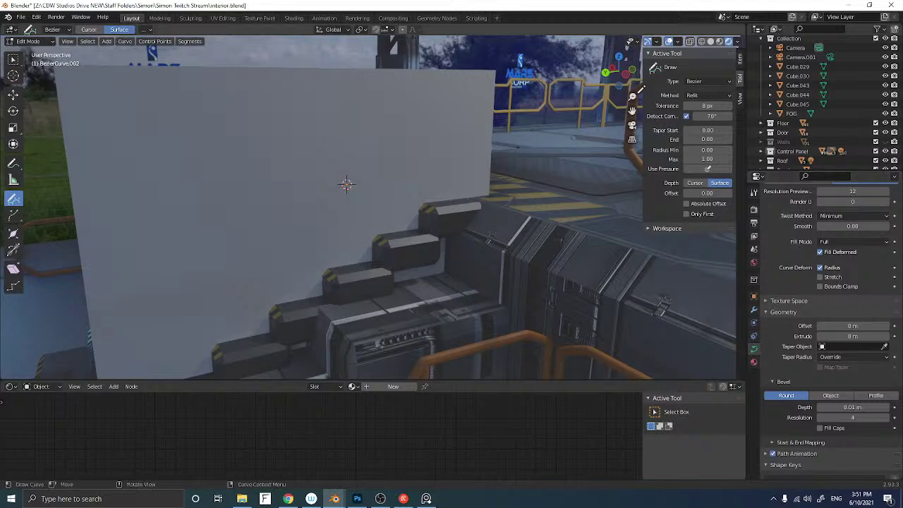
Draw a sloping handrail curve with vertical ends over the stairs in the left orthographic view, redoing the first stroke
middle_click_drag(577, 223, 550, 222)
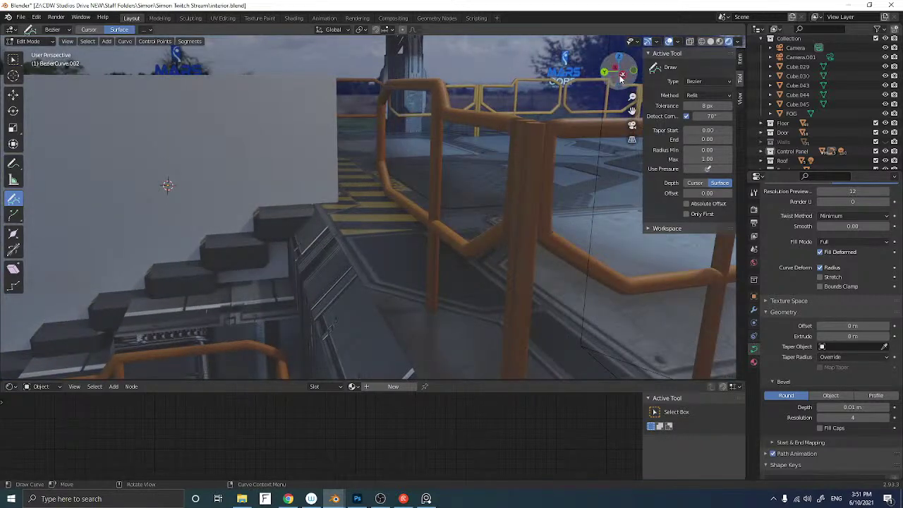
left_click(621, 74)
middle_click_drag(345, 179, 503, 236, "shift")
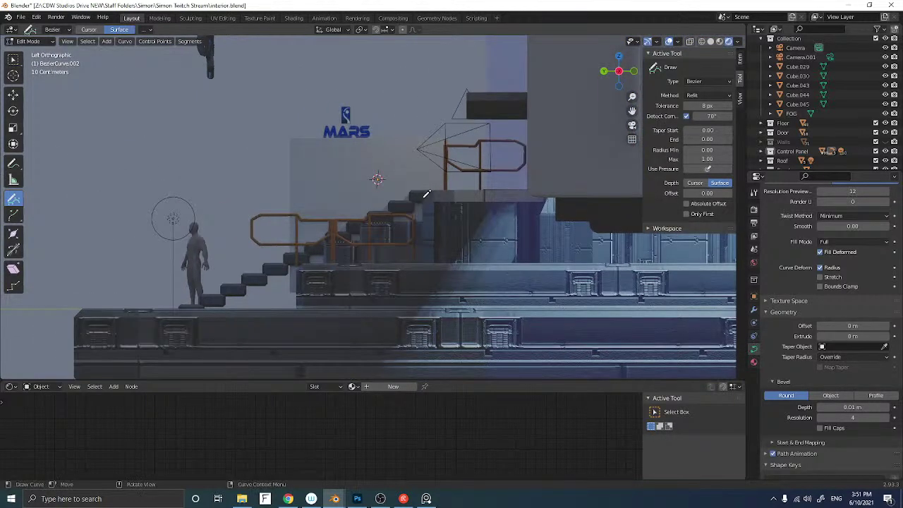
scroll(427, 192, "up", 5)
middle_click_drag(446, 233, 463, 244, "shift")
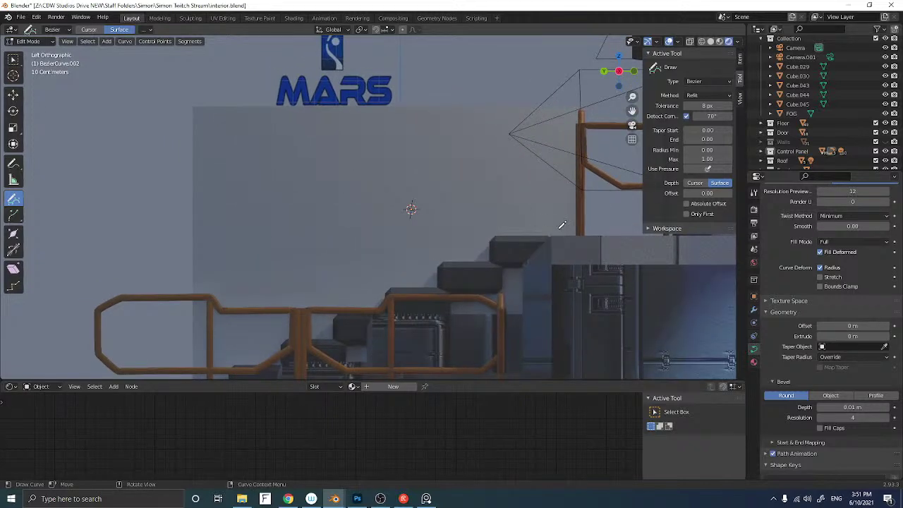
mouse_move(561, 245)
left_mouse_down()
mouse_move(564, 171)
mouse_move(540, 164)
mouse_move(360, 235)
mouse_move(357, 317)
left_mouse_up()
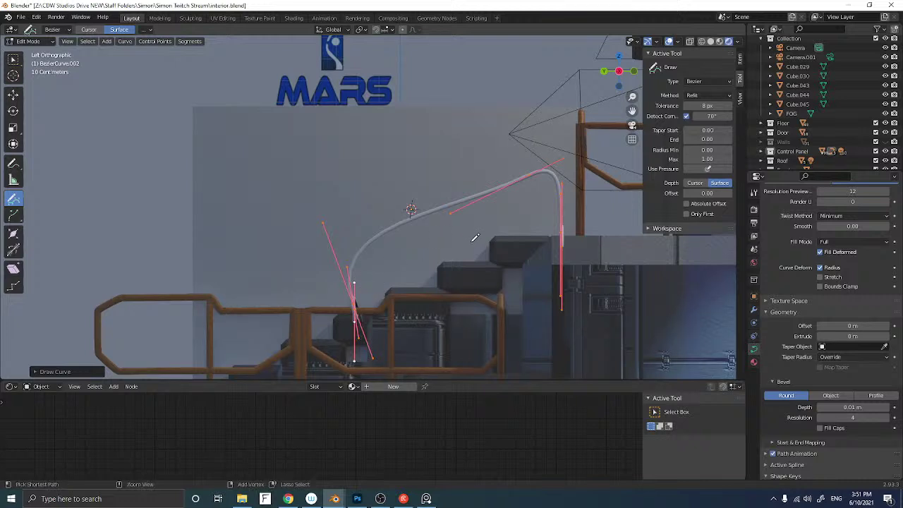
key("ctrl+z")
mouse_move(562, 242)
left_mouse_down()
mouse_move(563, 181)
mouse_move(548, 163)
mouse_move(378, 214)
mouse_move(375, 315)
left_mouse_up()
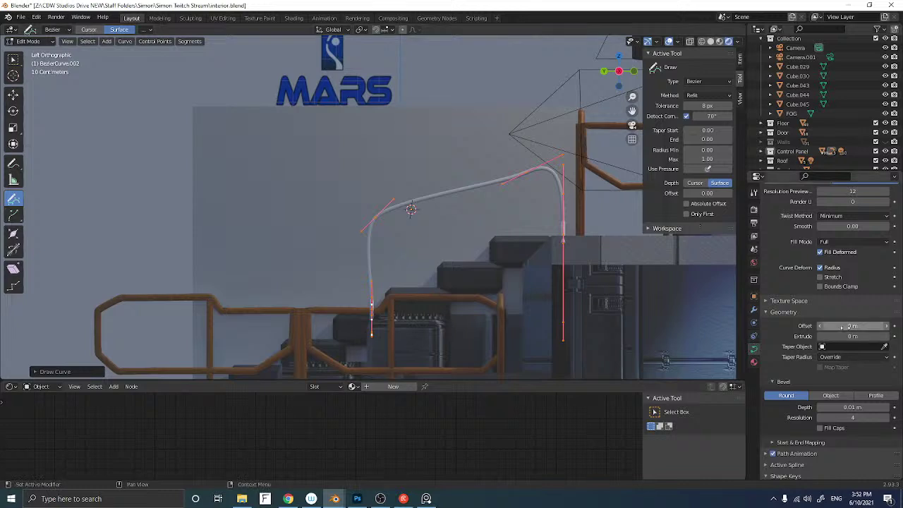
Set the handrail curve's bevel depth to 0.02 m and adjust the control points of its upper vertical end along Z
left_click(835, 407)
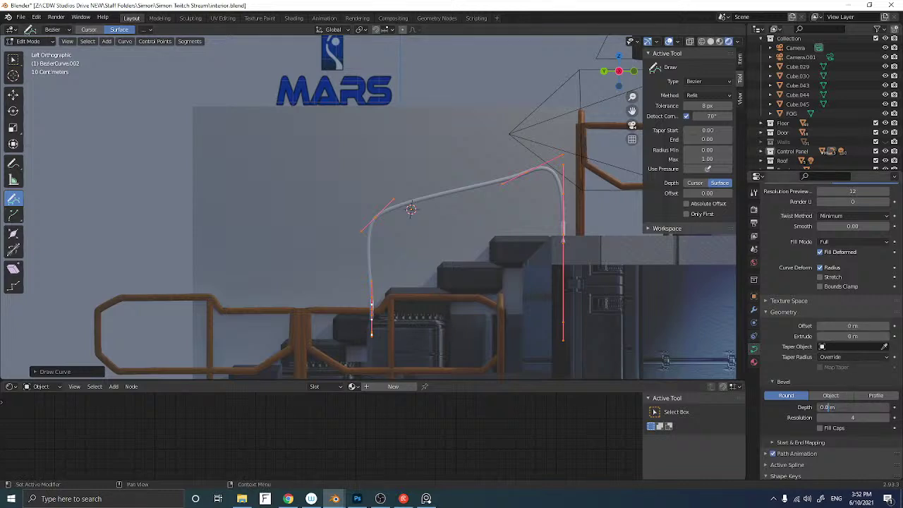
key("Return")
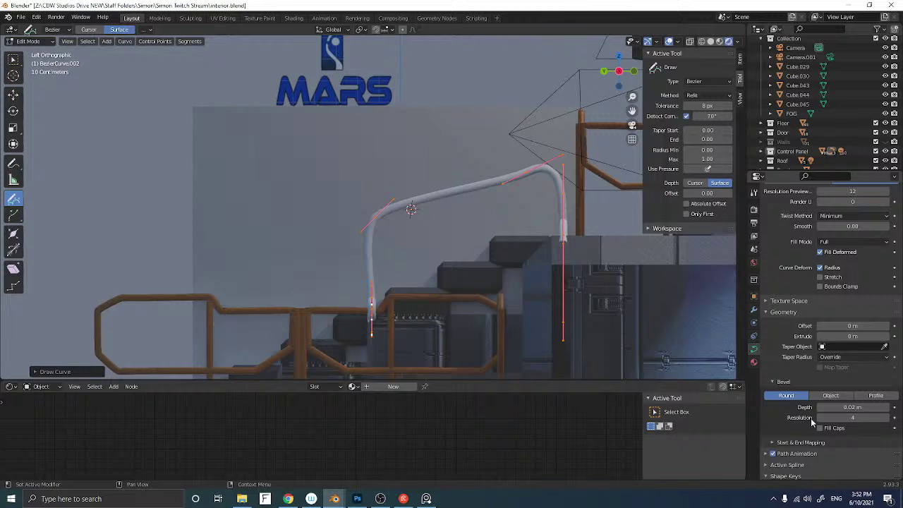
left_click(15, 94)
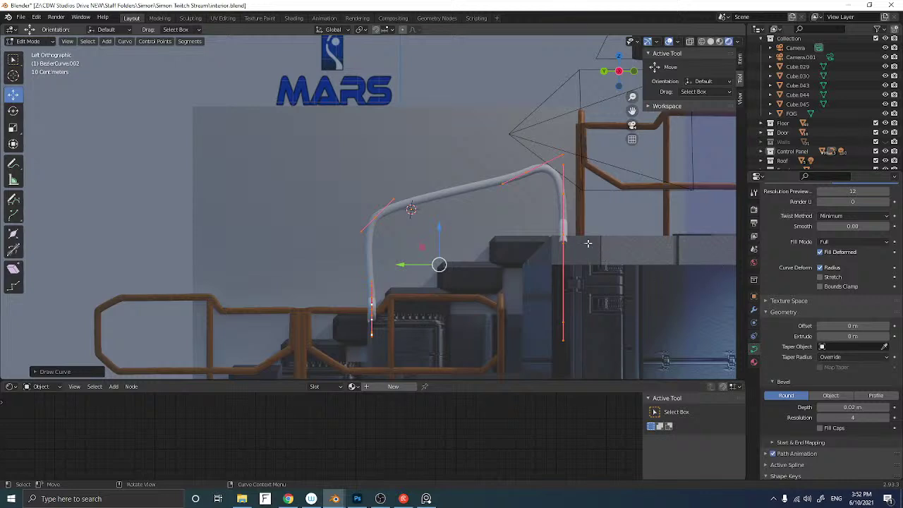
left_click(561, 235)
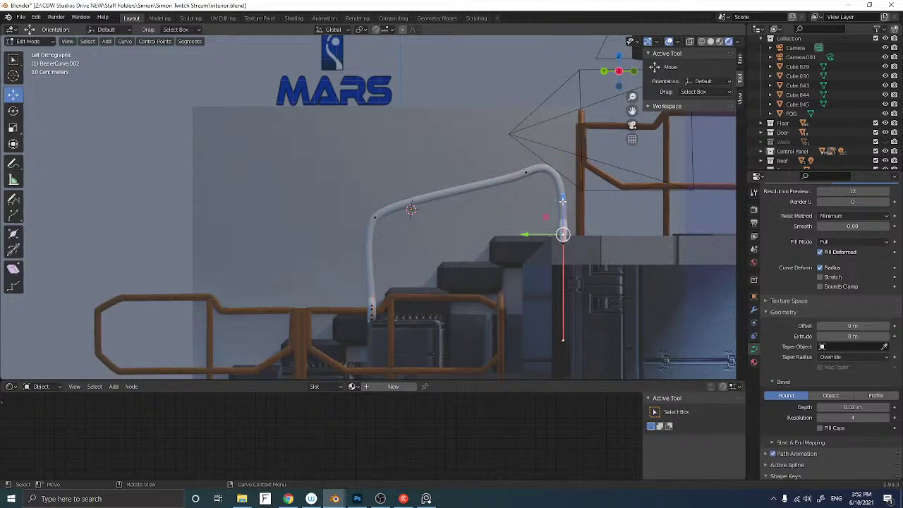
left_click_drag(563, 341, 565, 208)
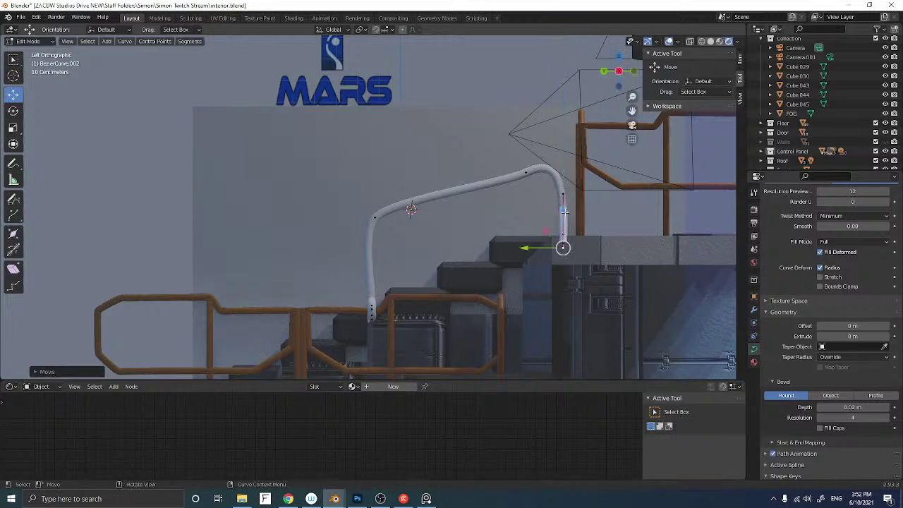
left_click(563, 193)
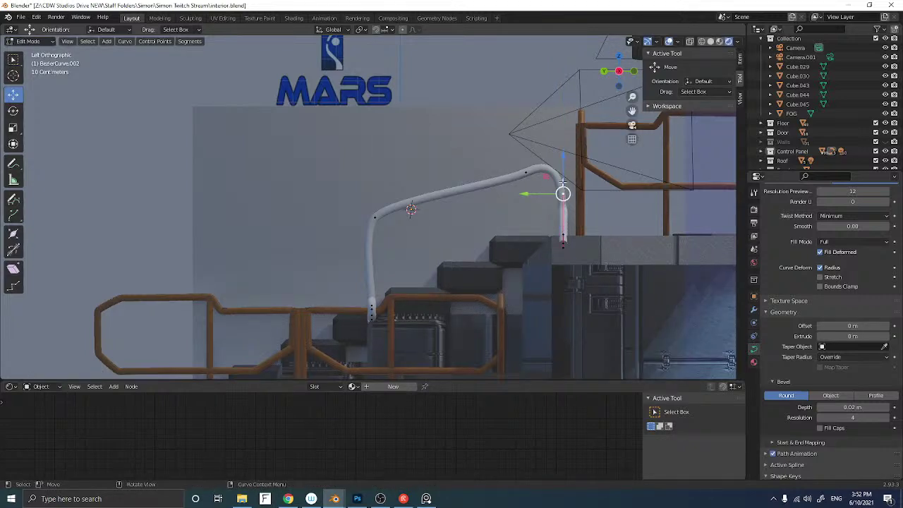
left_click_drag(563, 193, 568, 203)
Dissolve the stray control point that pulls the handrail's upper end away over the side platform
middle_click_drag(567, 202, 498, 221)
scroll(468, 213, "up", 1)
scroll(472, 215, "down", 8)
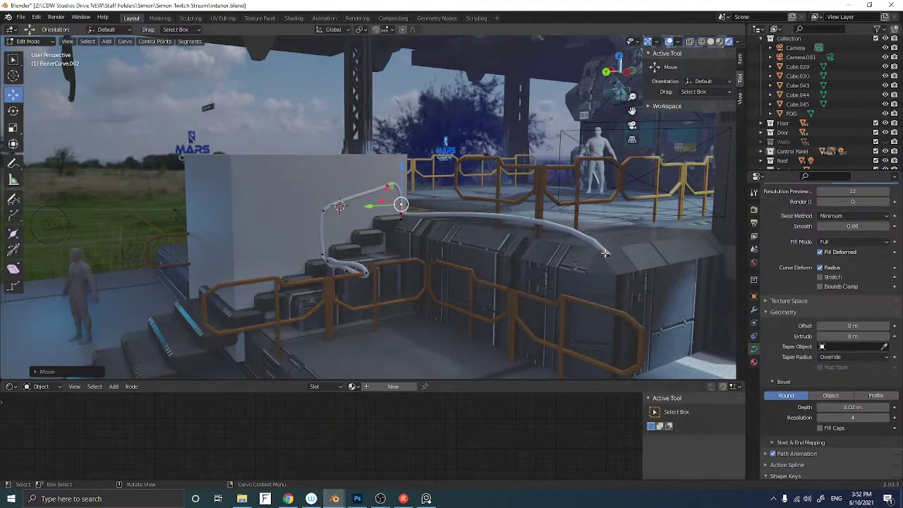
middle_click_drag(467, 252, 564, 247)
left_click(628, 287)
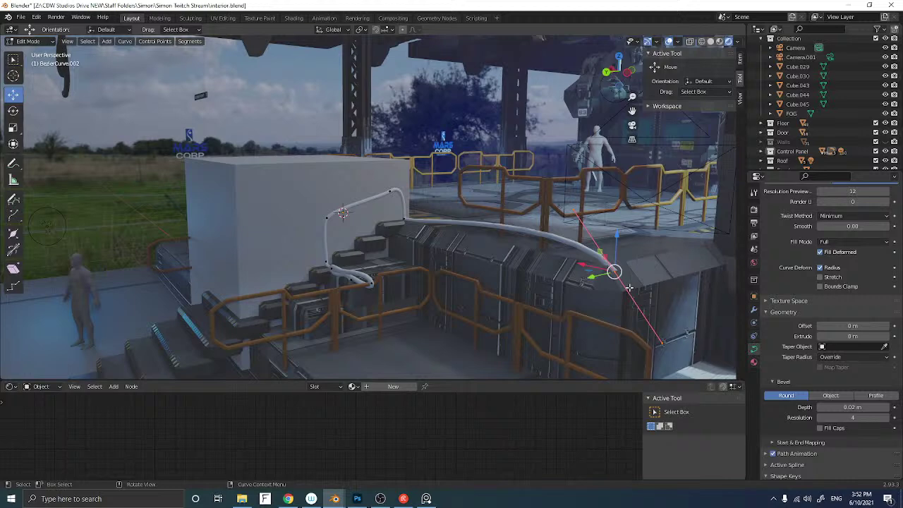
key("x")
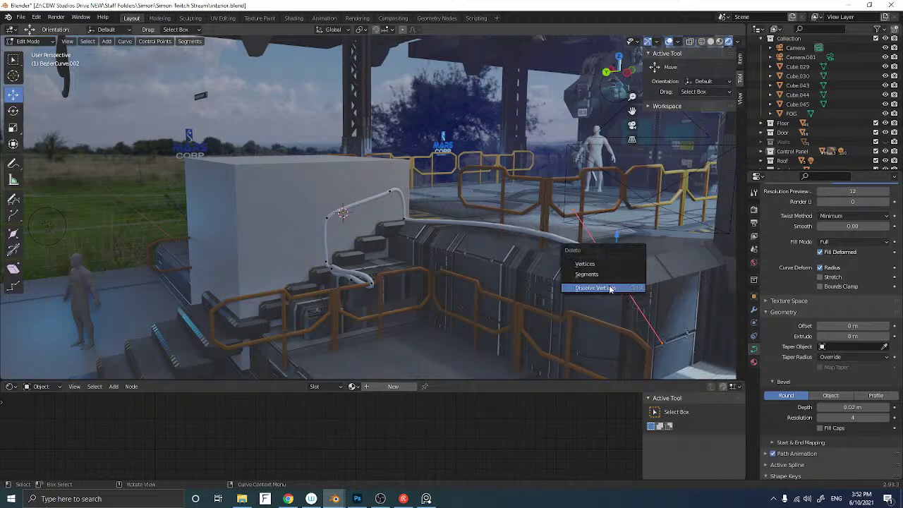
left_click(596, 287)
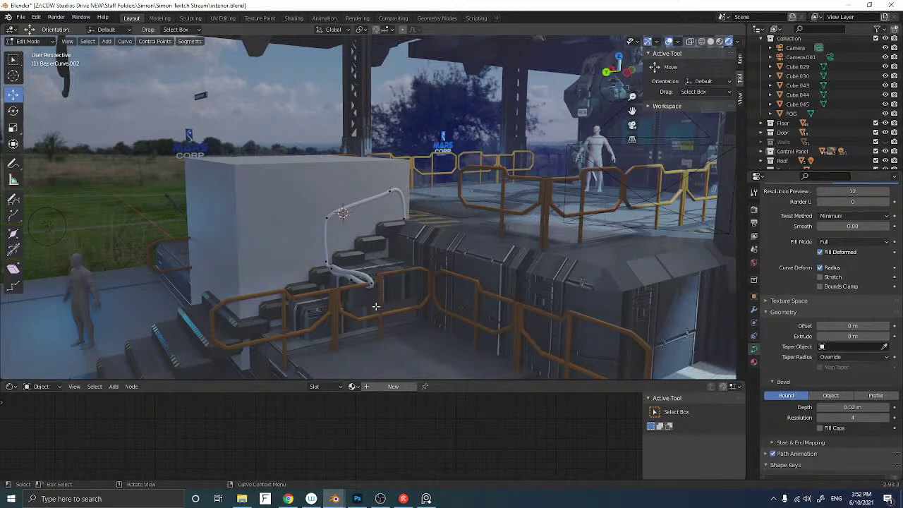
Remove the stray control points that stick out sideways at the handrail's lower end
left_click_drag(392, 318, 339, 262)
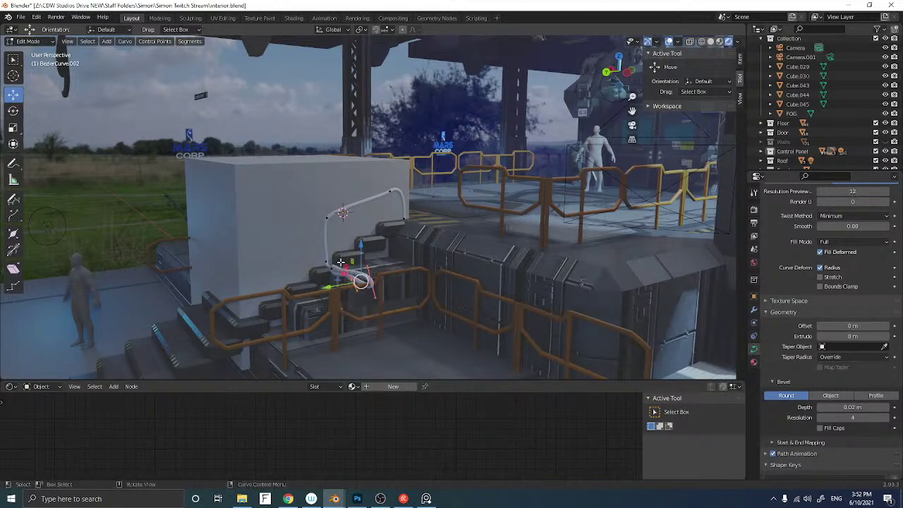
key("x")
left_click(340, 264)
middle_click_drag(340, 264, 356, 265)
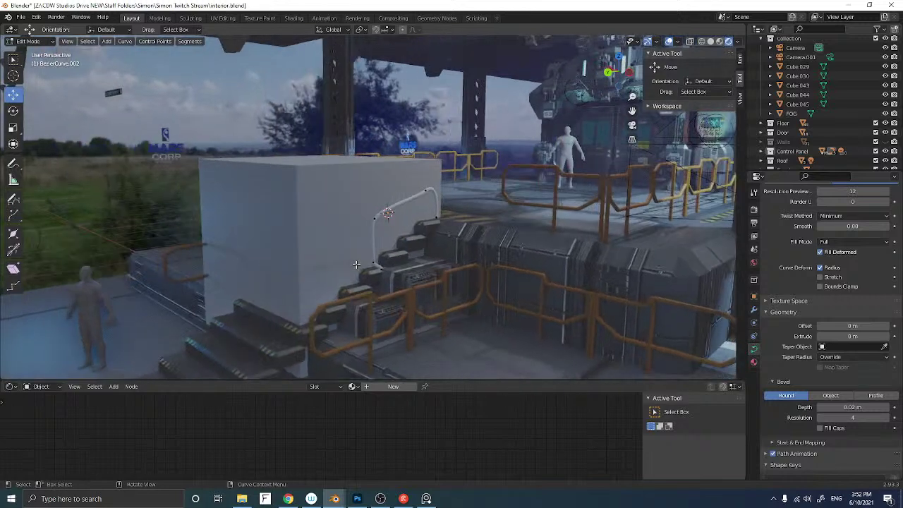
Dissolve the remaining control point that bends the foot of the handrail's lower post out over the step
scroll(357, 265, "up", 3)
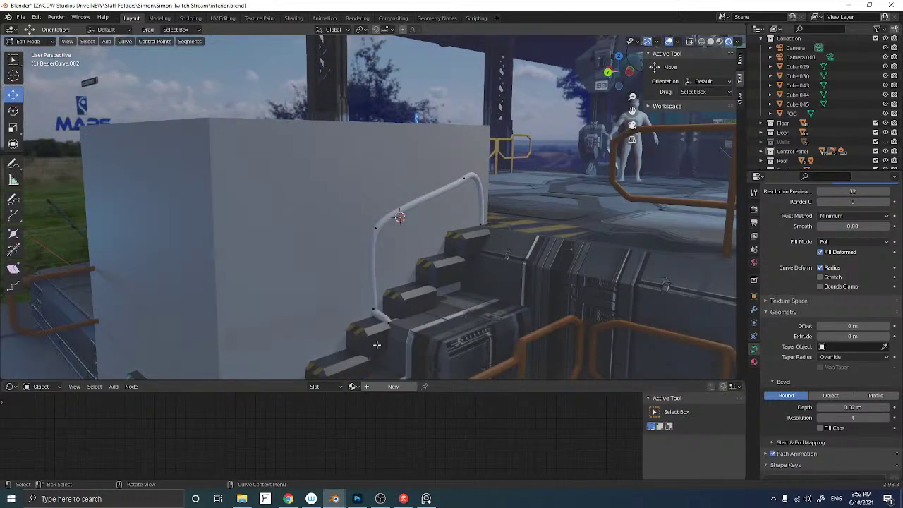
left_click(389, 323)
key("x")
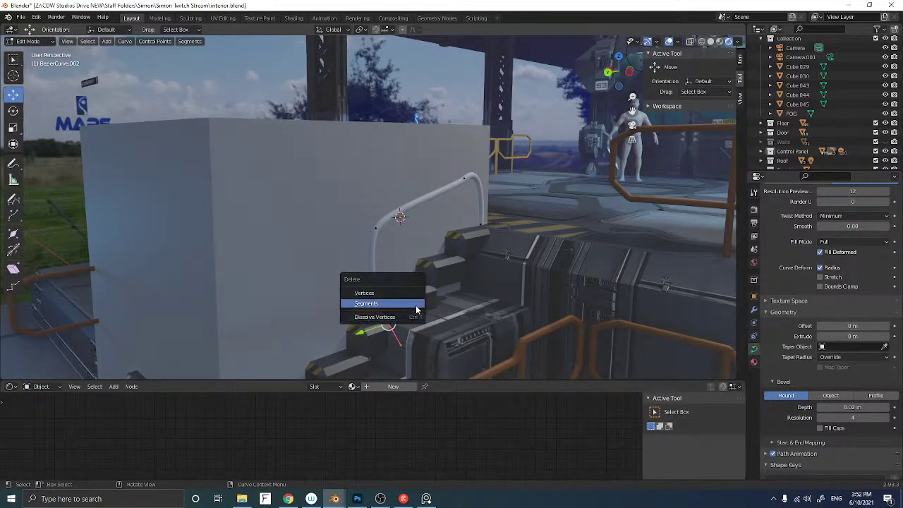
left_click(414, 315)
middle_click_drag(419, 315, 410, 294)
middle_click_drag(409, 240, 564, 103)
In the left orthographic view, lower the end point of the handrail's lower post along Z to the stair step
left_click(619, 73)
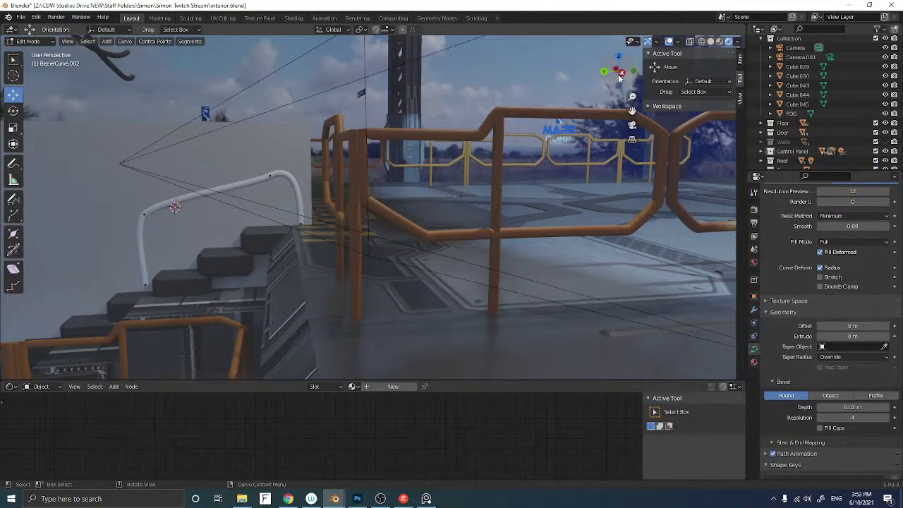
scroll(241, 191, "up", 3)
middle_click_drag(242, 191, 594, 215, "shift")
left_click_drag(363, 257, 399, 287)
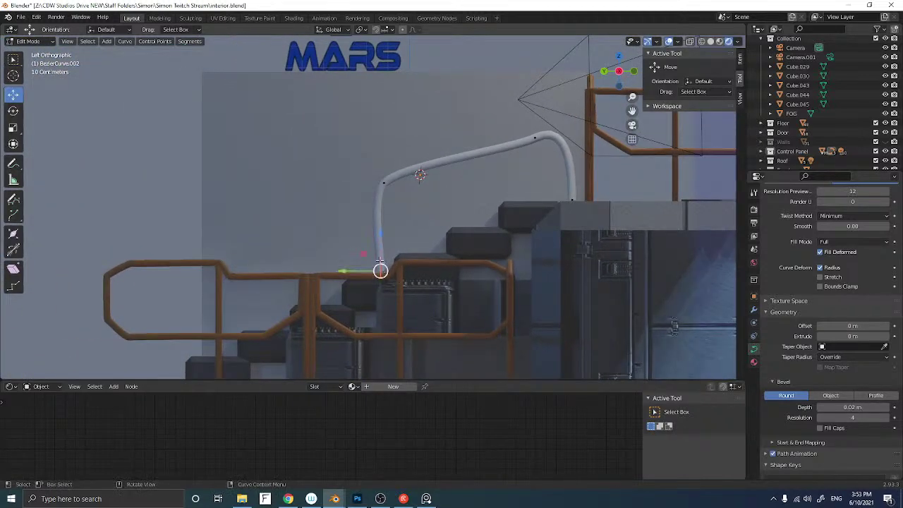
left_click_drag(380, 237, 381, 256)
key("ctrl+z")
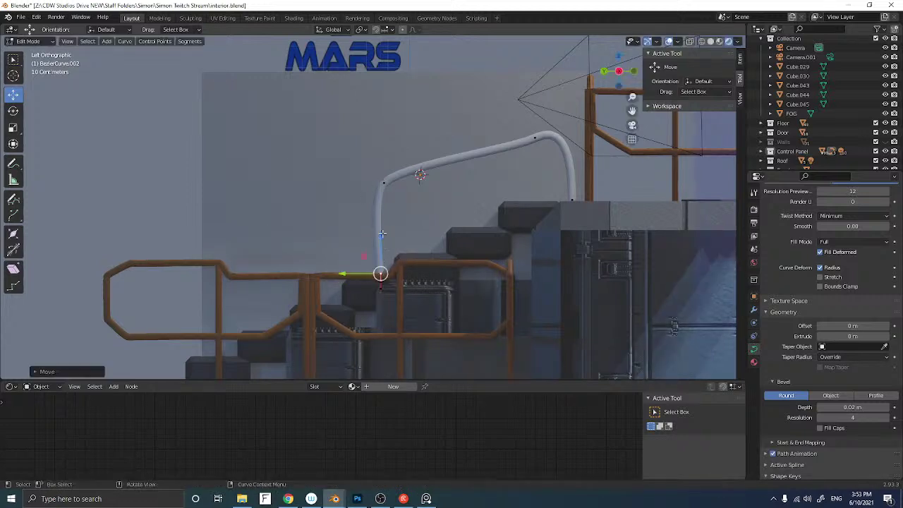
Shorten the curve handle at the handrail's lower bend to form a sharp corner above the lower post
left_click(383, 182)
left_click_drag(364, 183, 381, 179)
left_click(363, 197)
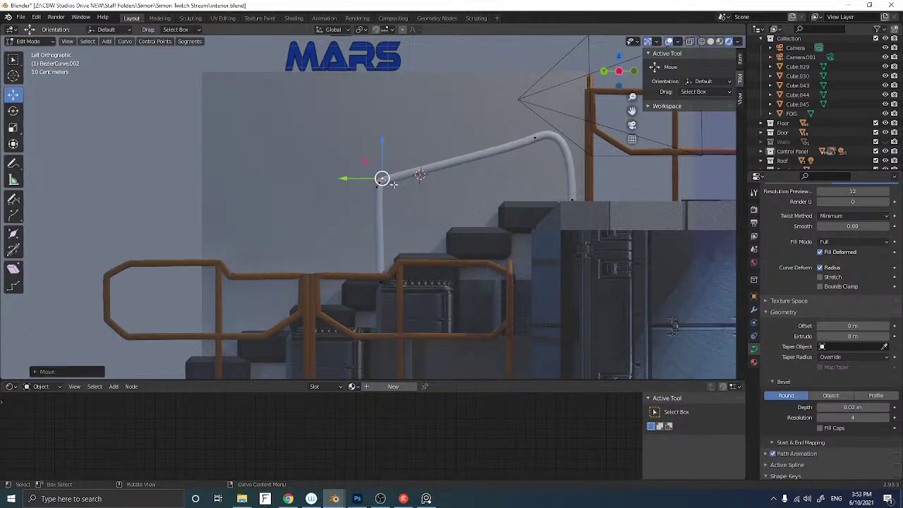
Adjust the handles of the handrail's upper bend point, shortening the one on the sloping side while keeping it in line with the rail
left_click(534, 137)
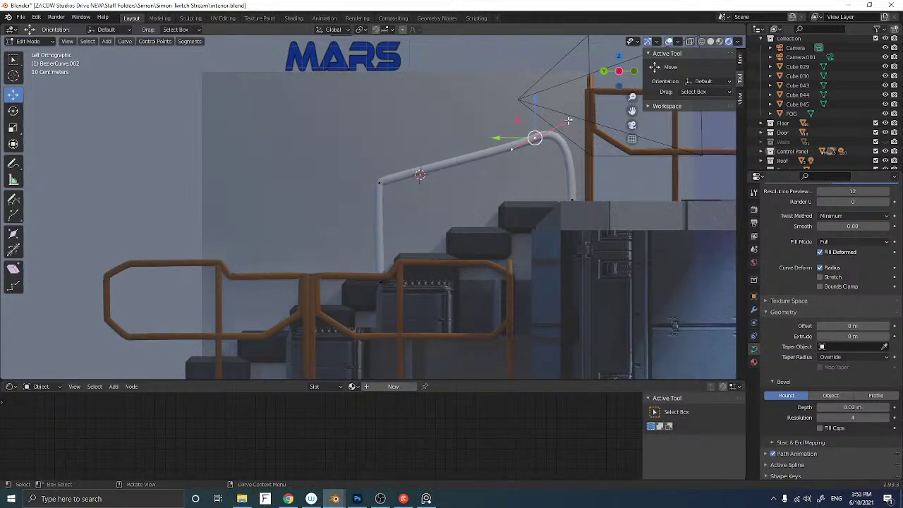
key("g")
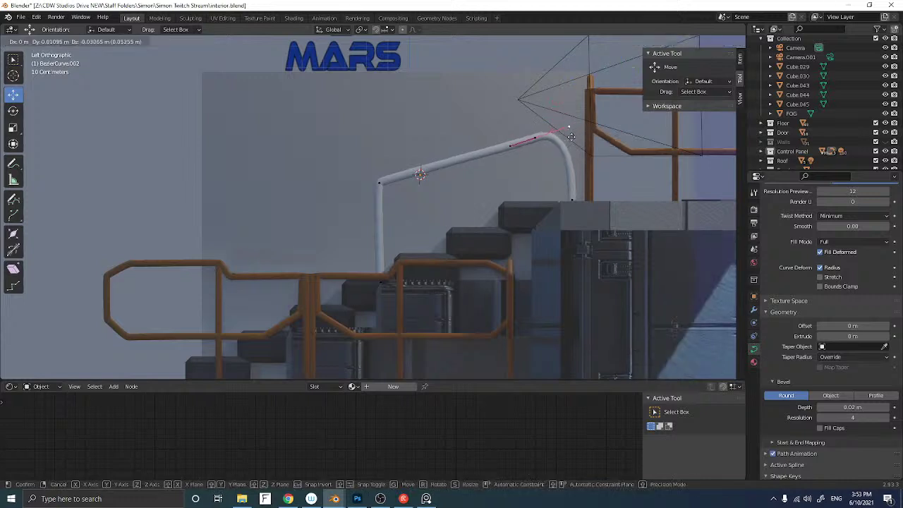
left_click(562, 156)
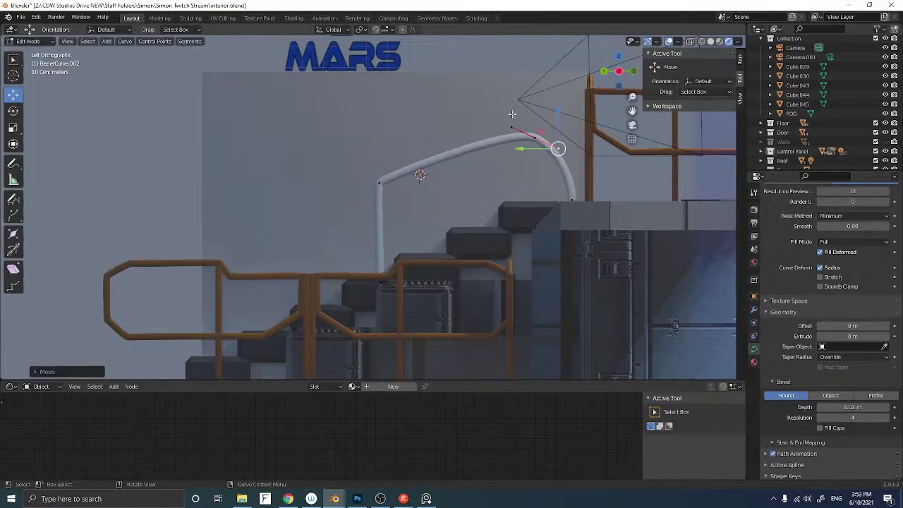
left_click(509, 126)
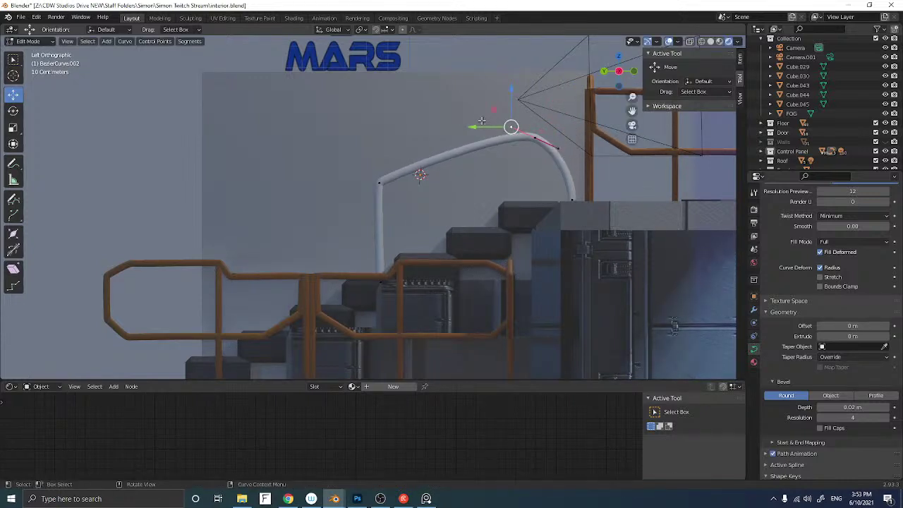
key("g")
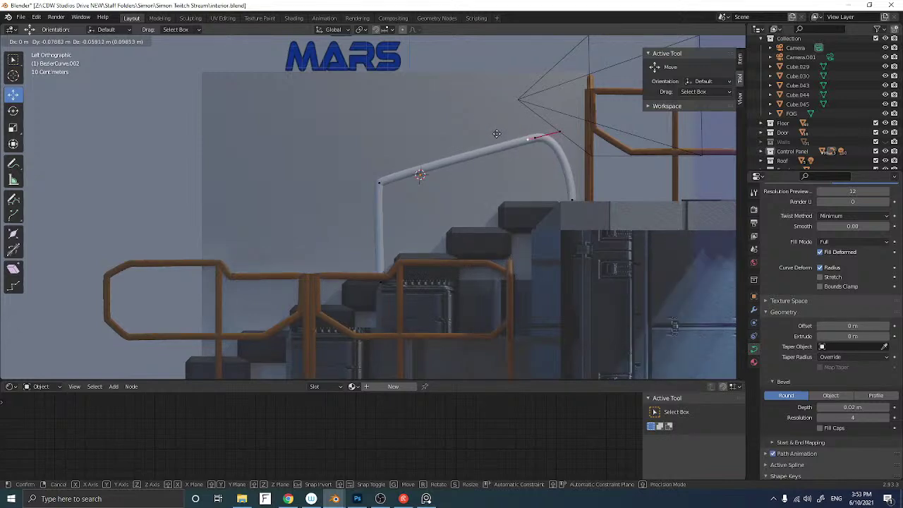
left_click(529, 138)
left_click(559, 131)
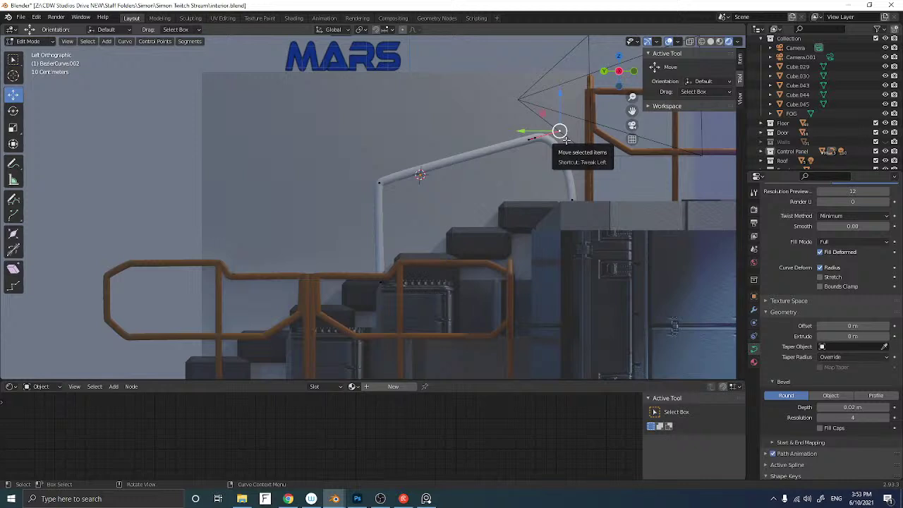
right_click(557, 153)
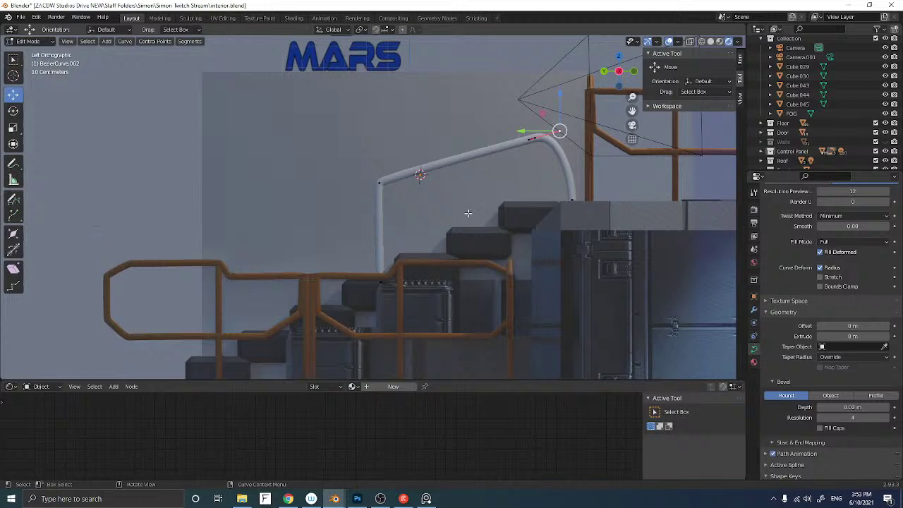
Move the handrail's upper end point up to just below the bend and extrude a vertical post from it down into the platform
left_click(571, 201)
key("g")
left_click(529, 161)
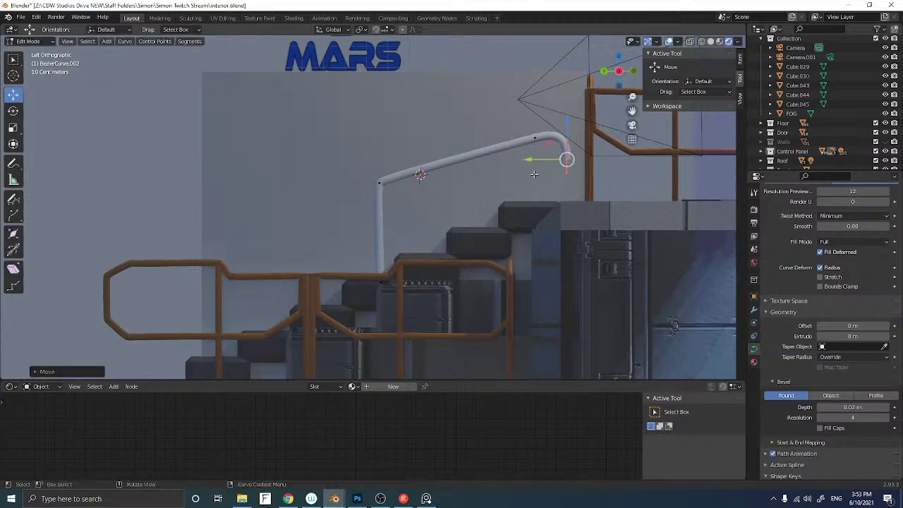
middle_click_drag(557, 176, 568, 180)
scroll(572, 182, "down", 3)
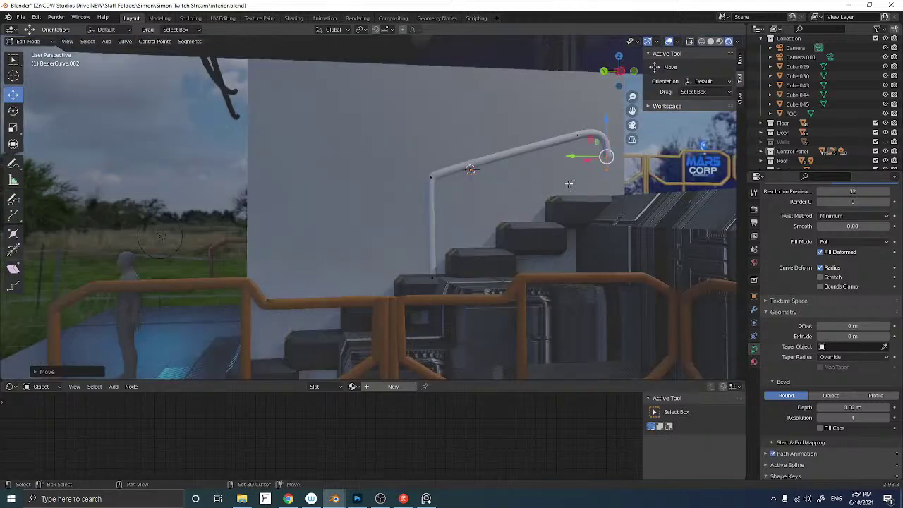
scroll(574, 183, "up", 4)
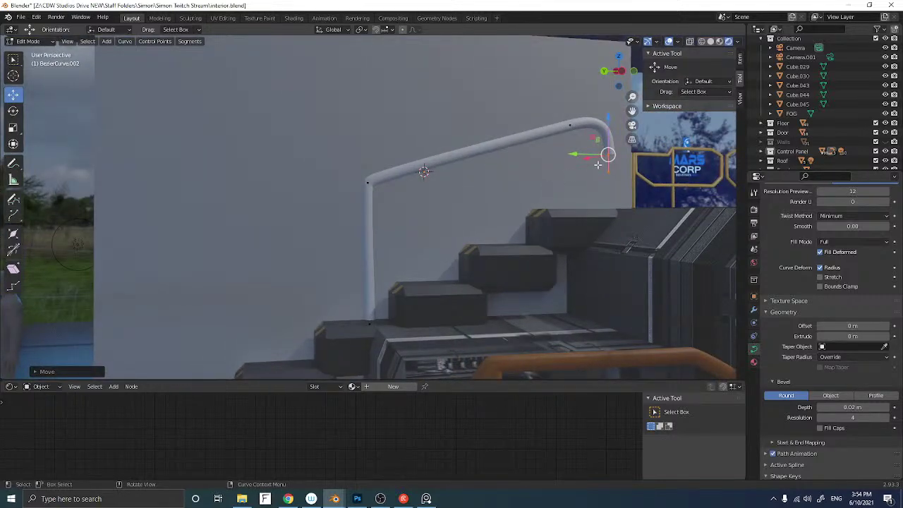
left_click_drag(605, 156, 608, 226)
middle_click_drag(608, 226, 593, 125)
Shorten the handles of the control point at the top of the upper post along Z in the left orthographic view
left_click(620, 72)
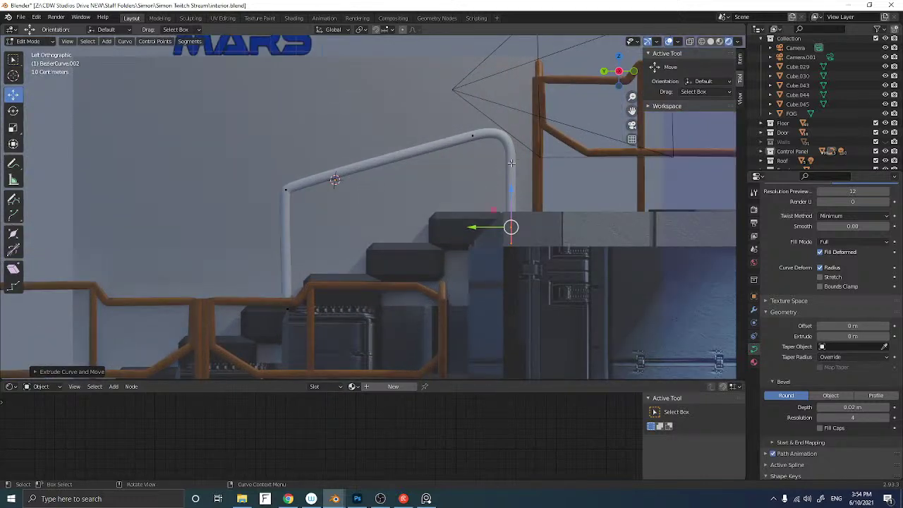
left_click(512, 163)
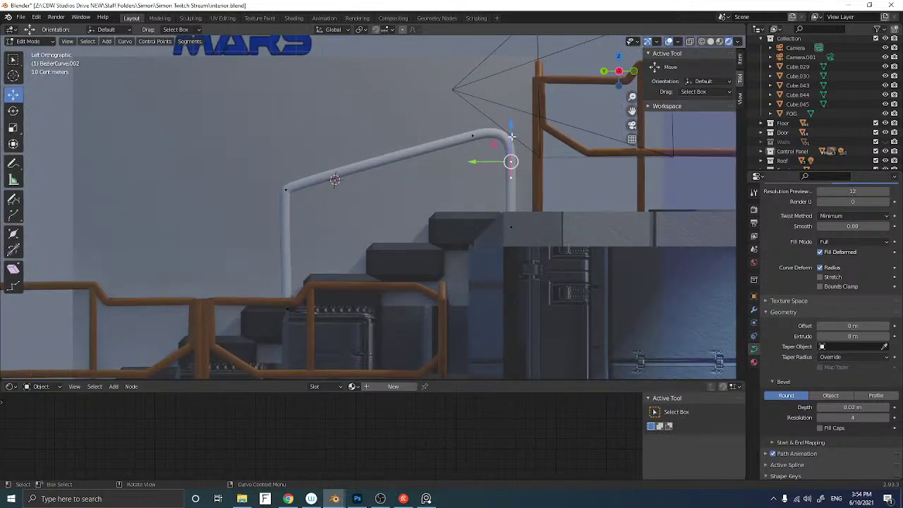
key("g")
key("z")
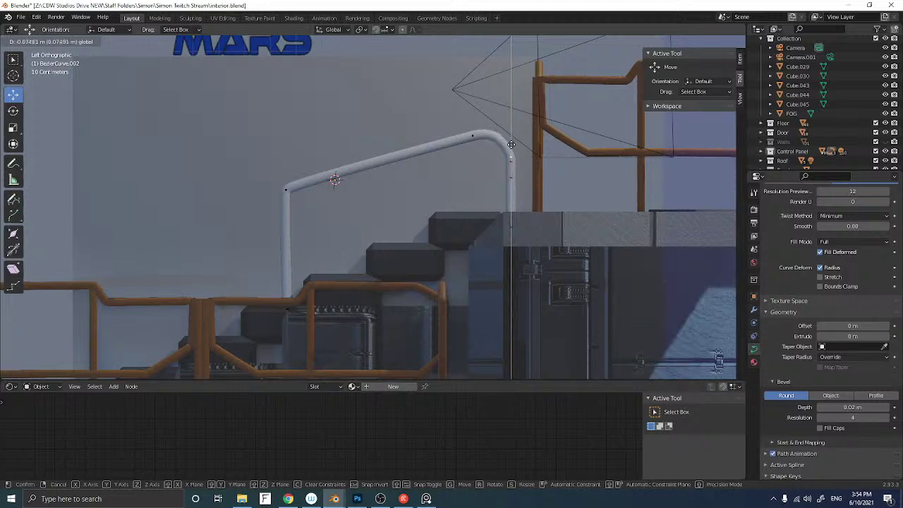
left_click(510, 158)
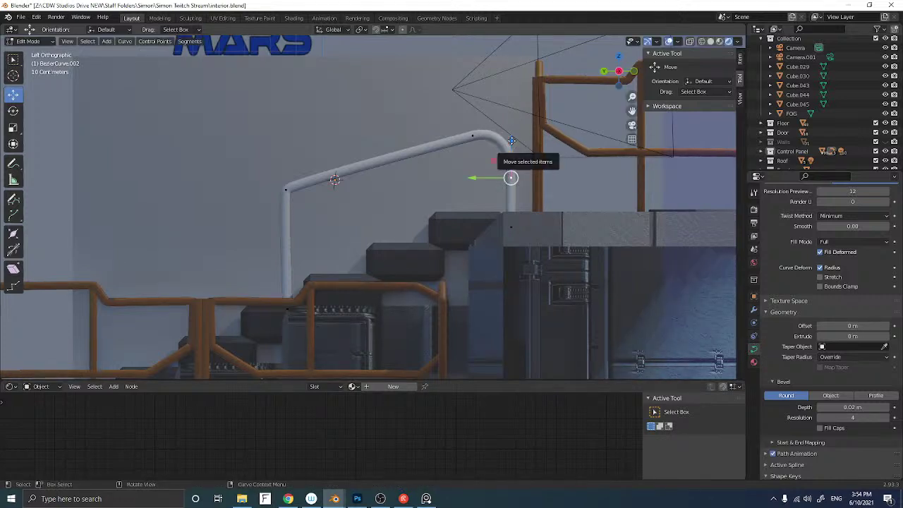
key("g")
key("z")
left_click(513, 132)
Pull both handles of the handrail's upper bend point in close to it to make a straight chamfered corner
left_click(472, 136)
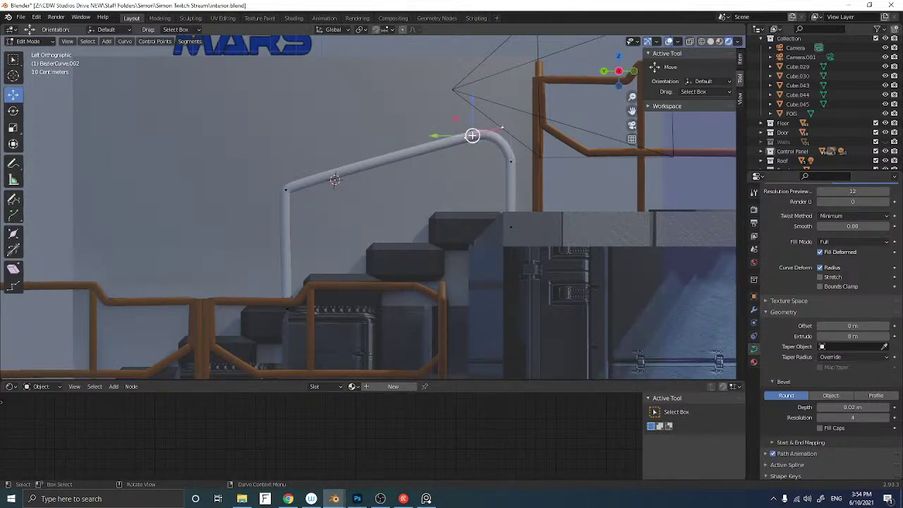
left_click(503, 129)
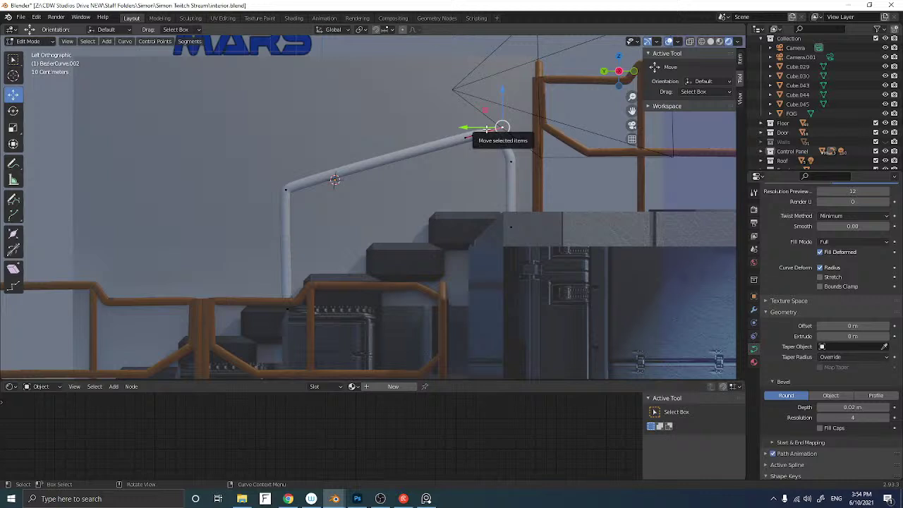
key("g")
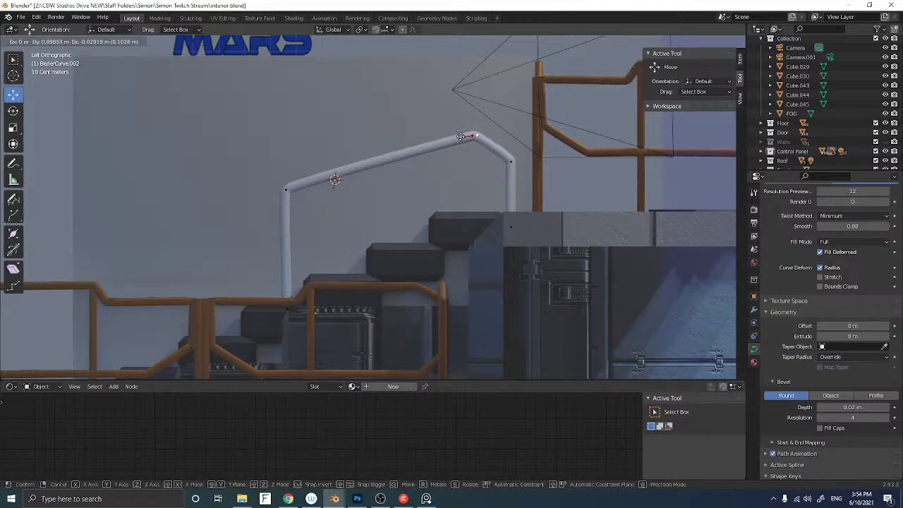
left_click(460, 137)
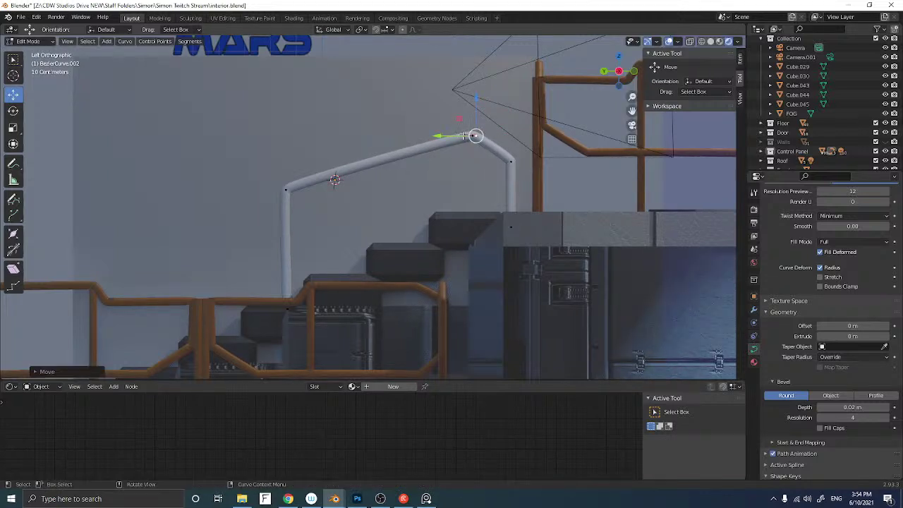
key("g")
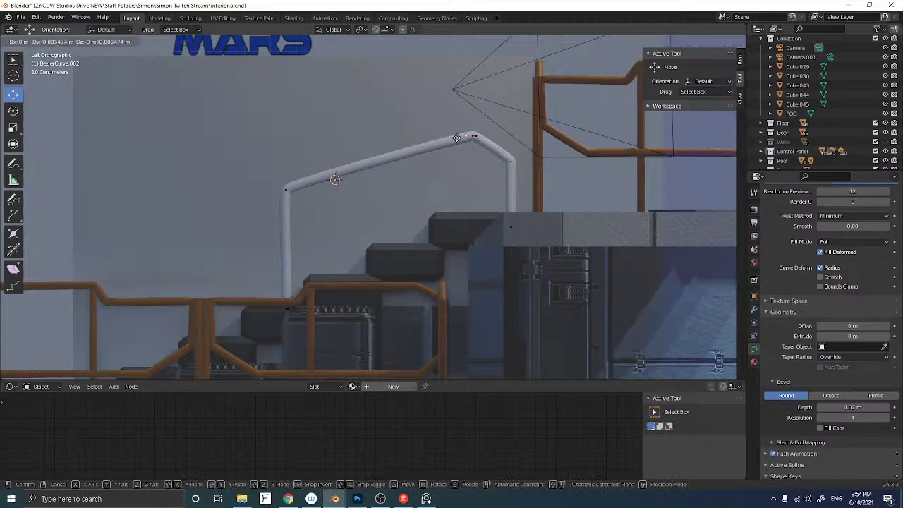
left_click(454, 138)
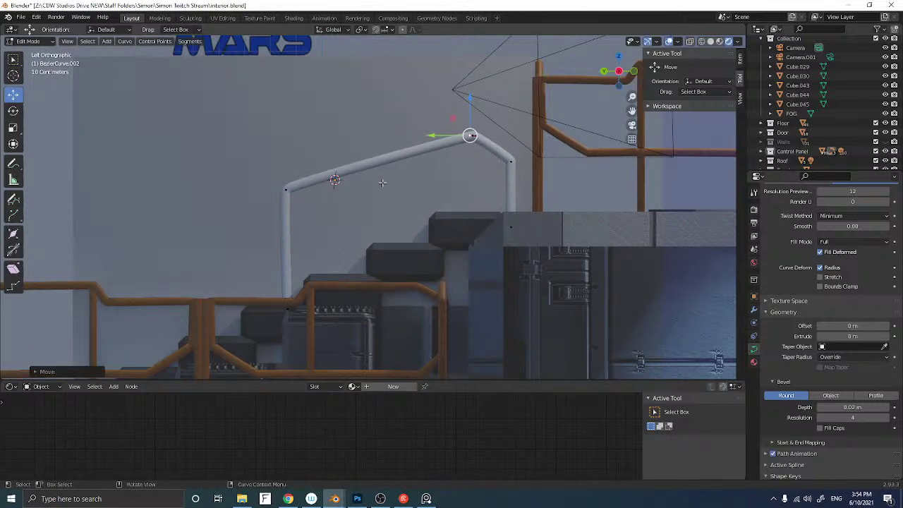
Leave curve editing and hide the temporary cube used as the drawing surface
middle_click_drag(350, 195, 376, 199)
scroll(377, 199, "down", 5)
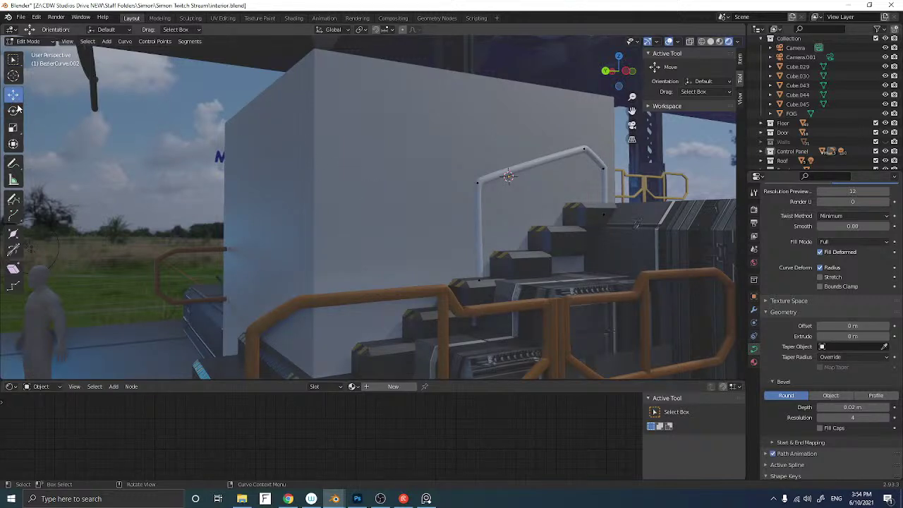
key("Tab")
left_click(325, 176)
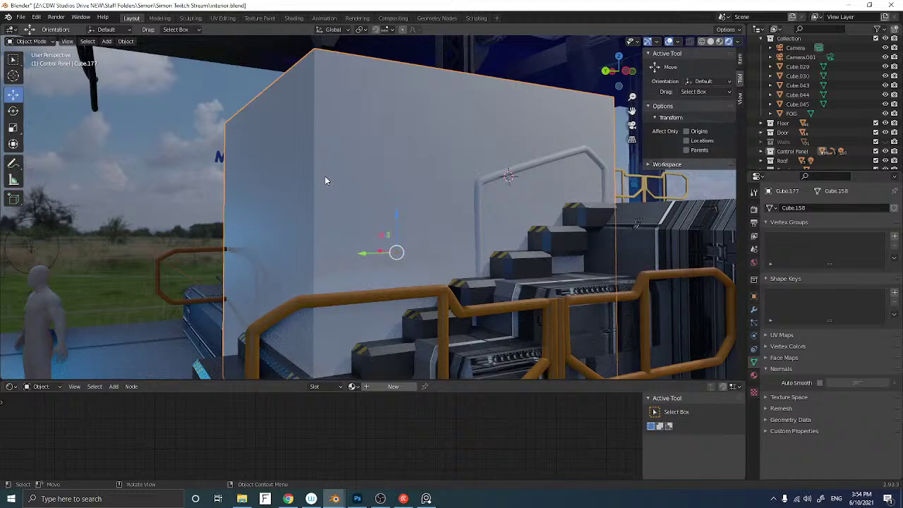
key("h")
Examine the handrail curve's control points in the back orthographic view to check that both posts line up vertically
middle_click_drag(324, 175, 494, 194)
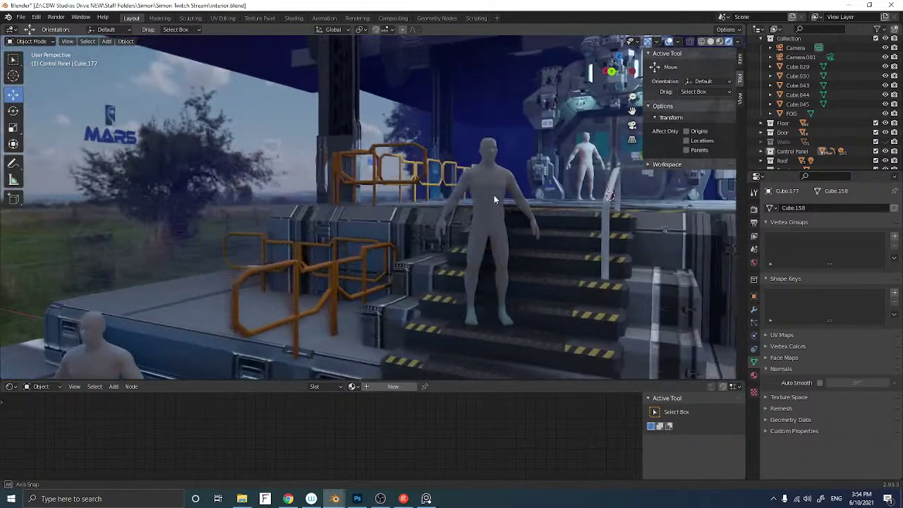
left_click(605, 212)
key("Tab")
middle_click_drag(606, 211, 591, 92)
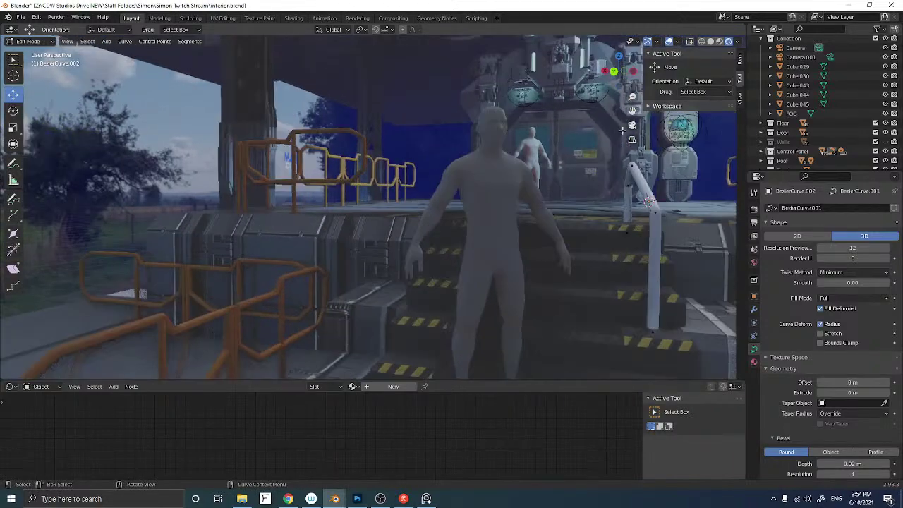
left_click(614, 71)
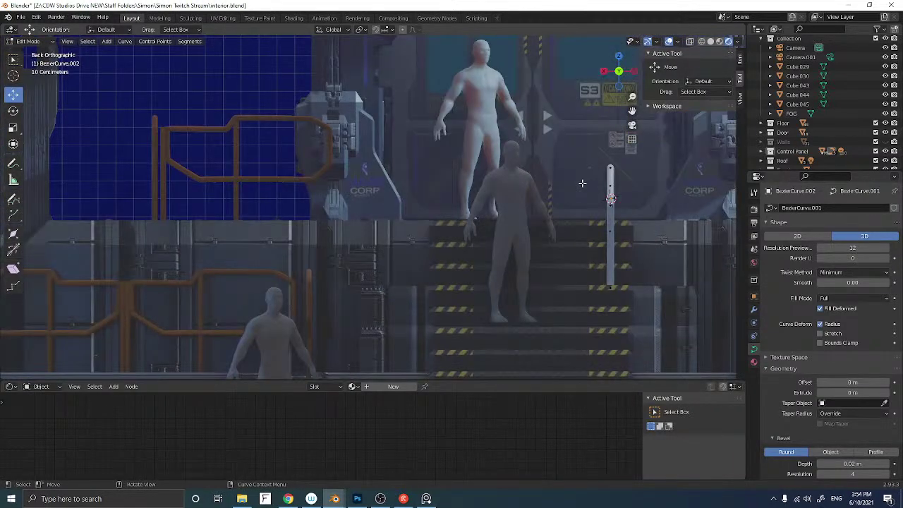
scroll(585, 185, "up", 5)
middle_click_drag(585, 186, 277, 136, "shift")
middle_click_drag(381, 165, 337, 165, "shift")
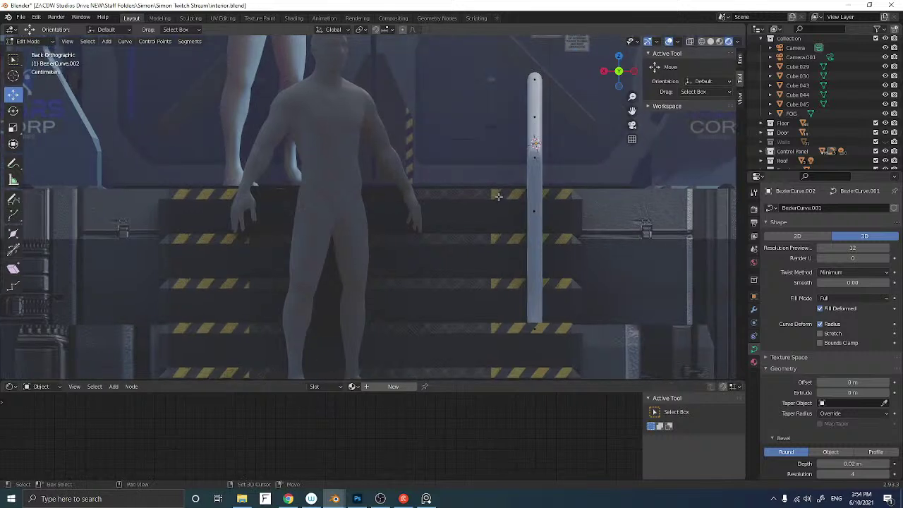
left_click(534, 212)
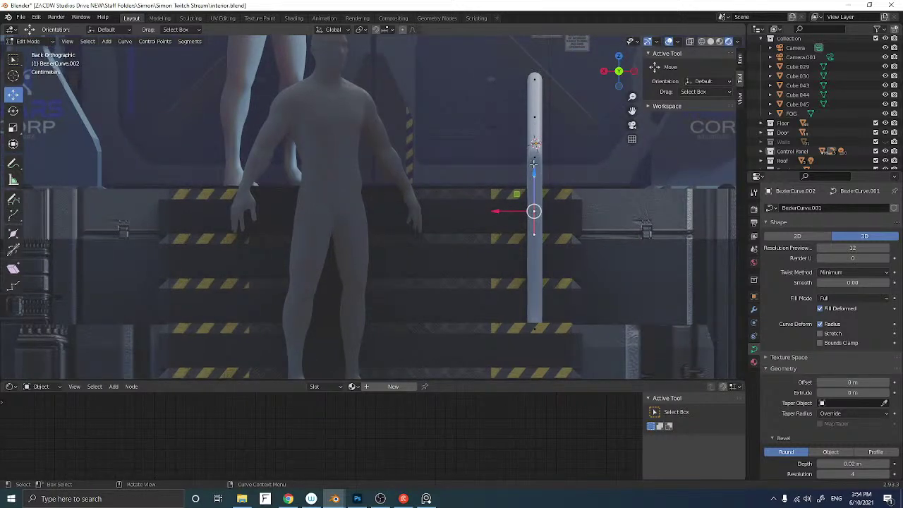
left_click(534, 159)
left_click_drag(519, 58, 566, 197)
middle_click_drag(500, 155, 427, 206)
scroll(462, 202, "down", 3)
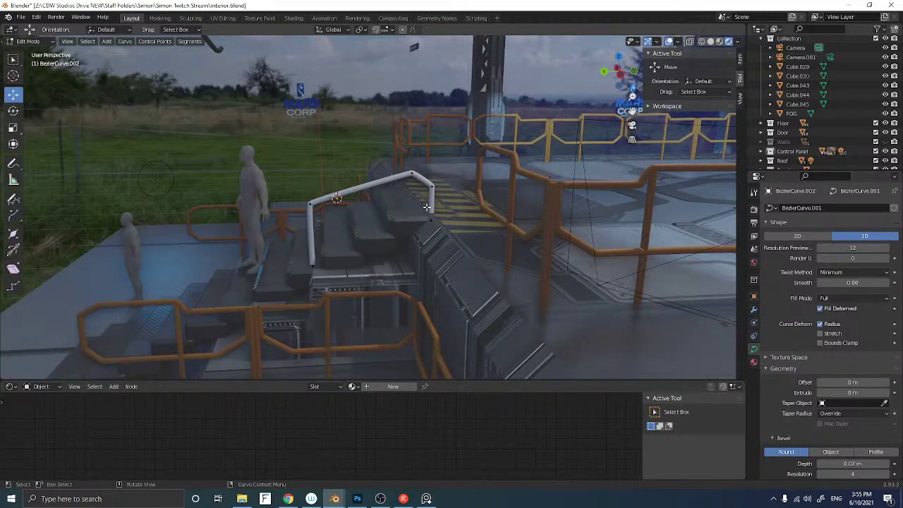
key("Tab")
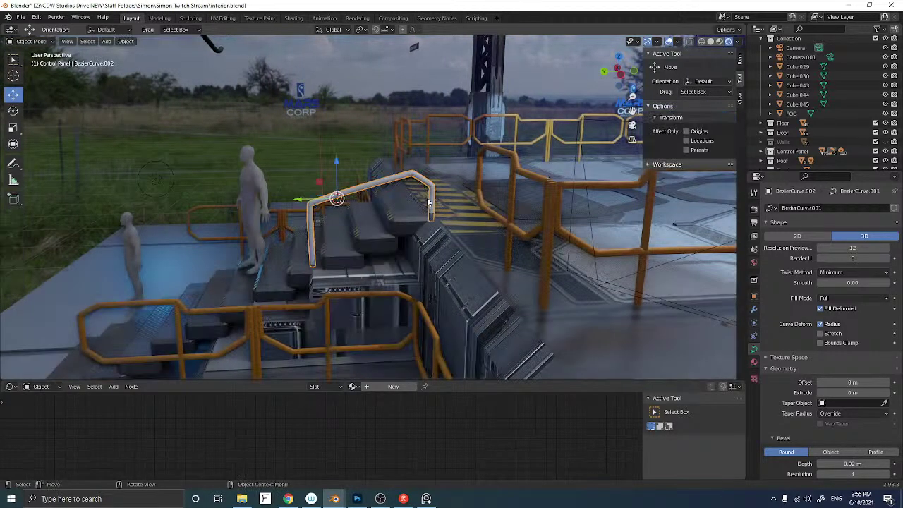
Duplicate the handrail and move the copy along Y and down over the lower part of the stairs
key("shift+d")
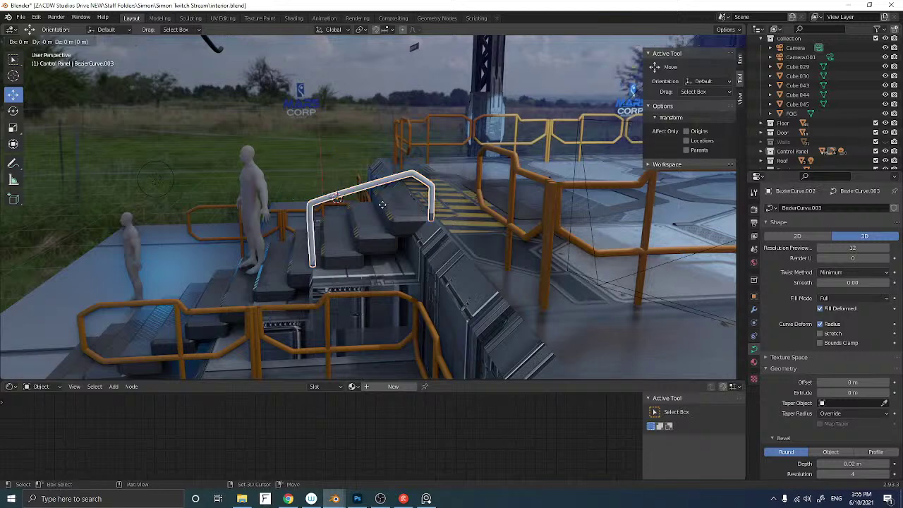
right_click(383, 209)
left_click_drag(321, 201, 184, 204)
left_click_drag(199, 189, 198, 218)
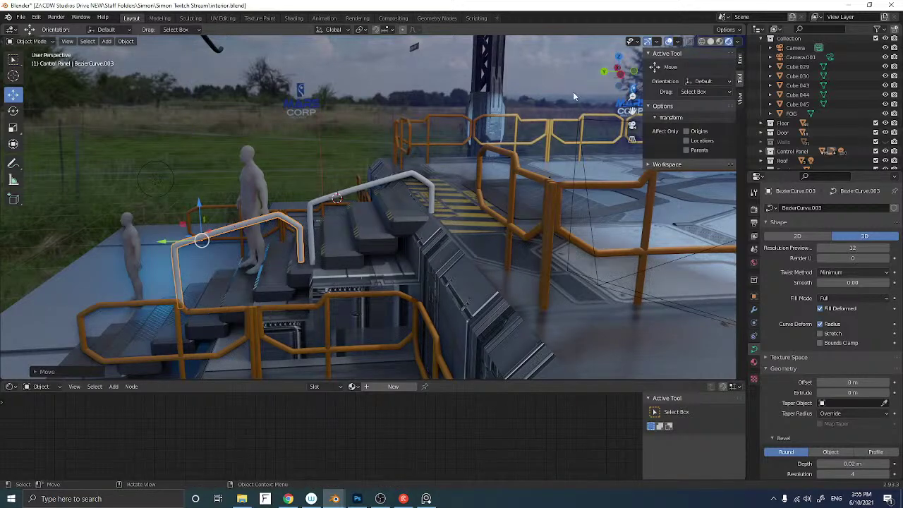
left_click(622, 79)
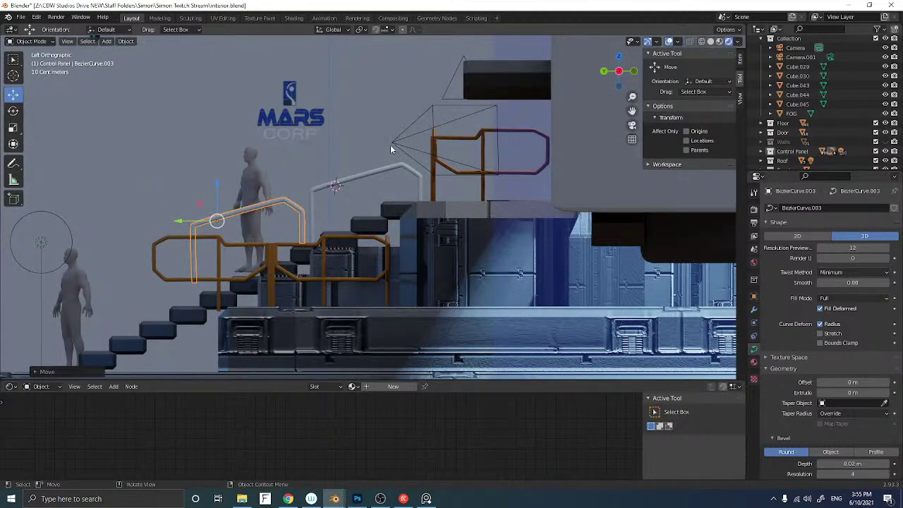
Try to mirror the copied handrail along the Y axis
key("ctrl+m")
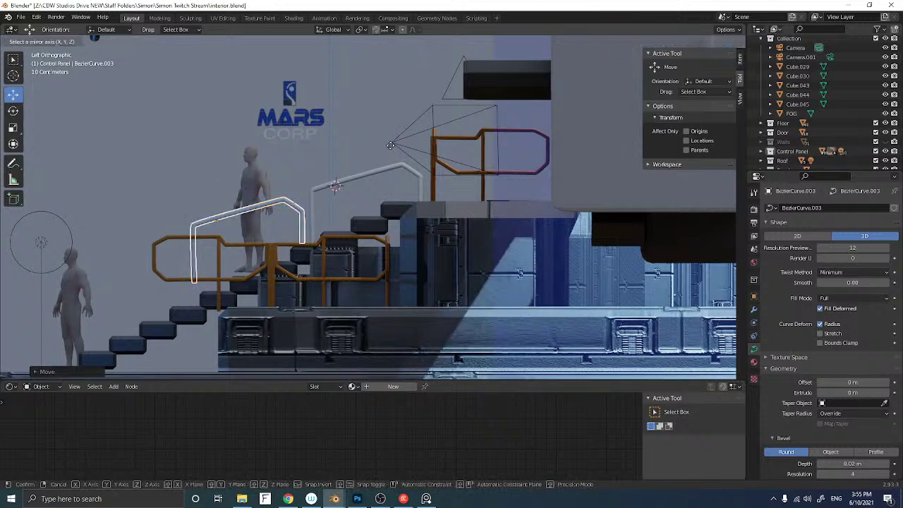
key("y")
left_click(390, 145)
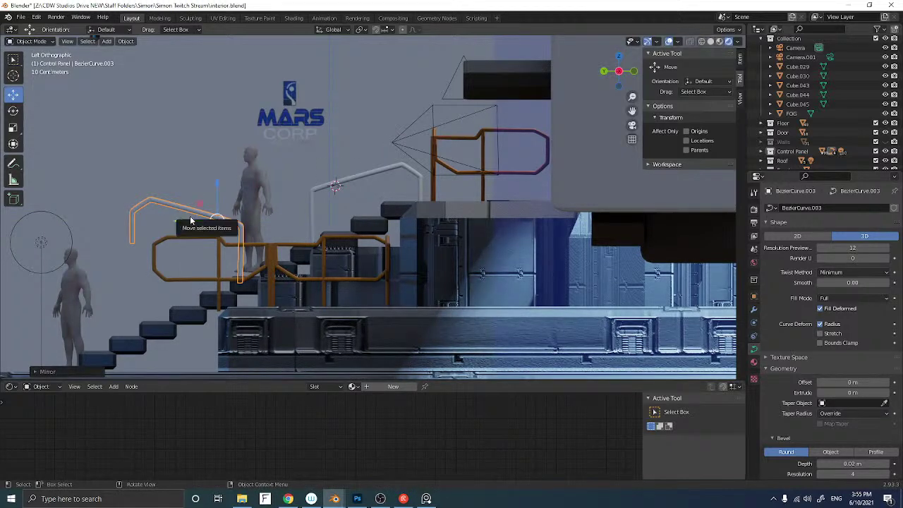
key("ctrl+z")
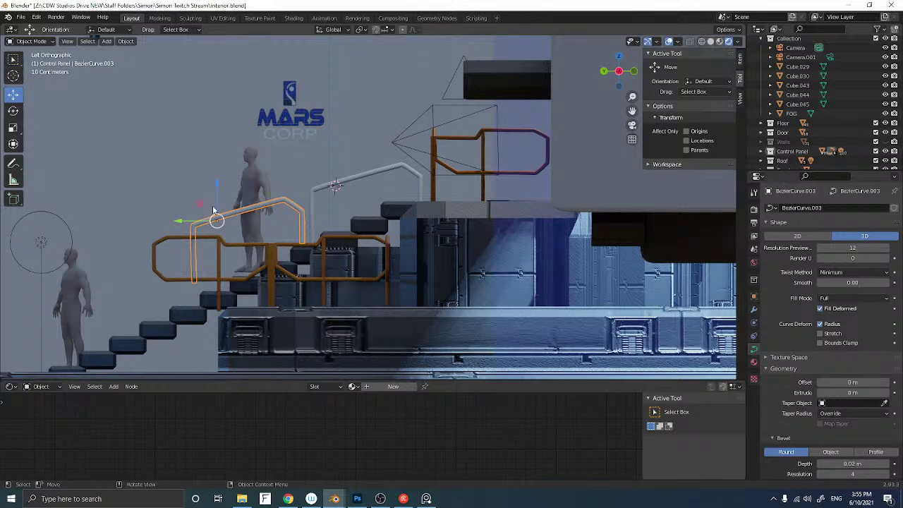
Fine-tune the copied handrail's height and Y position in the left orthographic view so its posts stand on the lower steps
left_click_drag(216, 202, 217, 204)
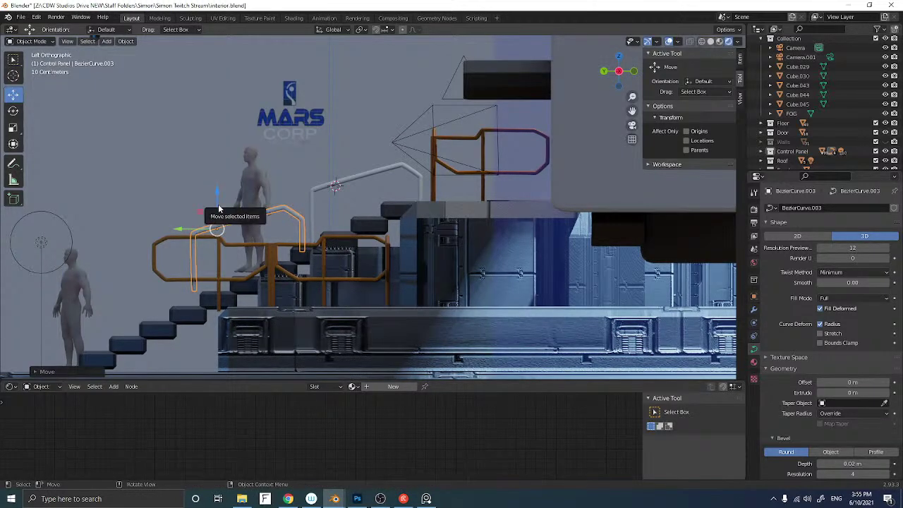
mouse_move(186, 230)
left_mouse_down()
mouse_move(153, 230)
mouse_move(195, 212)
mouse_move(195, 222)
left_mouse_up()
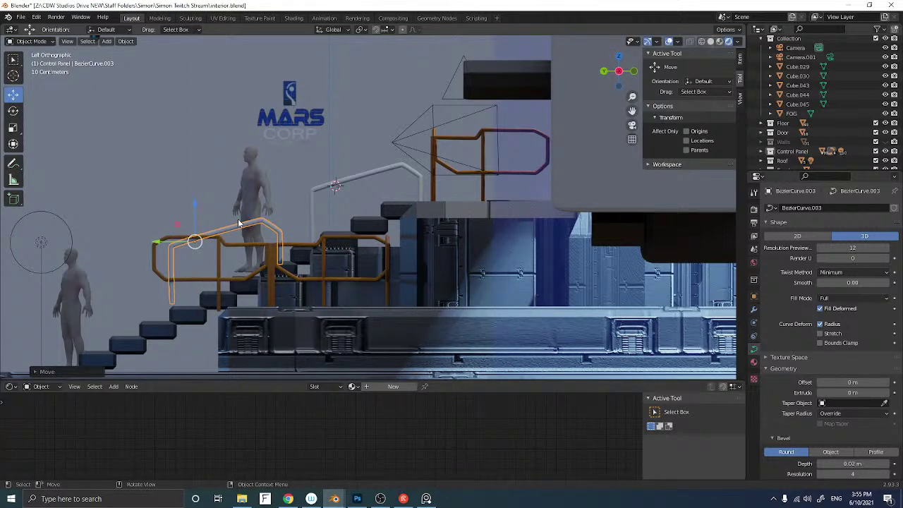
middle_click_drag(237, 222, 356, 196, "shift")
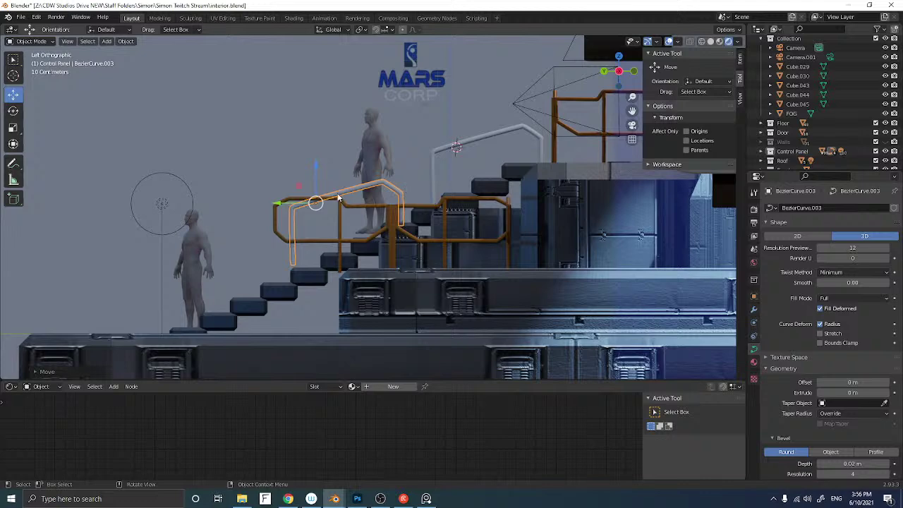
Convert the upper handrail curve to a mesh
middle_click_drag(289, 192, 454, 167)
left_click(451, 172)
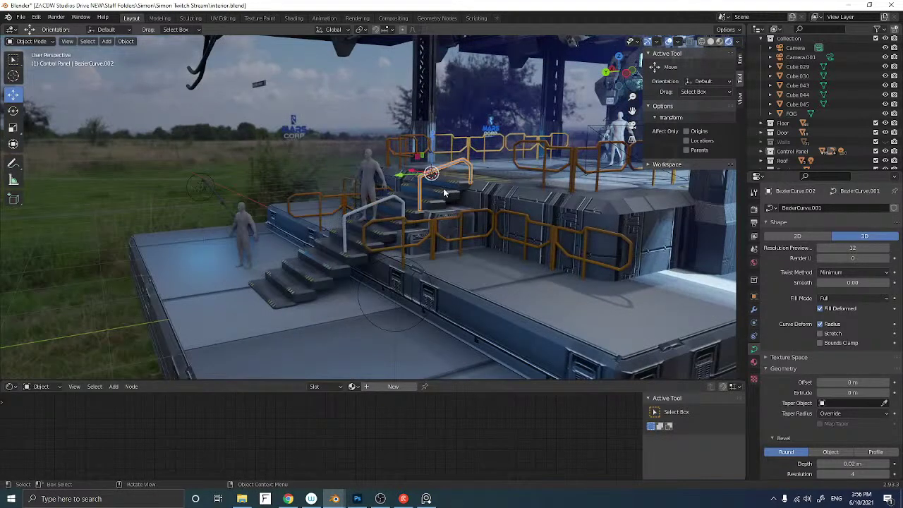
scroll(447, 170, "up", 4)
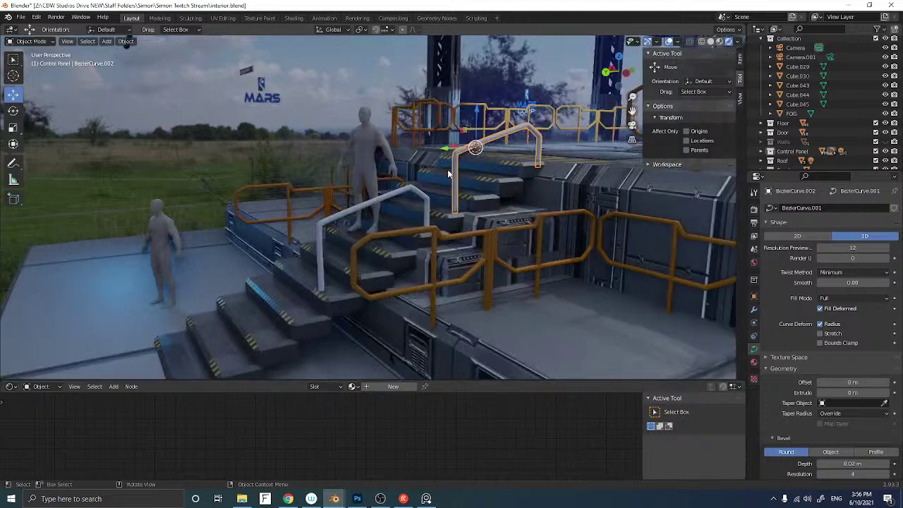
scroll(447, 170, "down", 1)
right_click(453, 161)
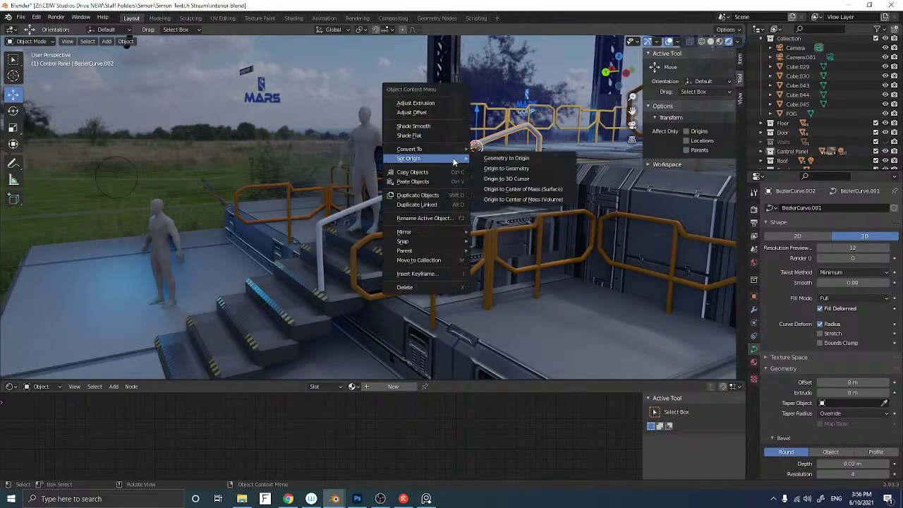
mouse_move(457, 149)
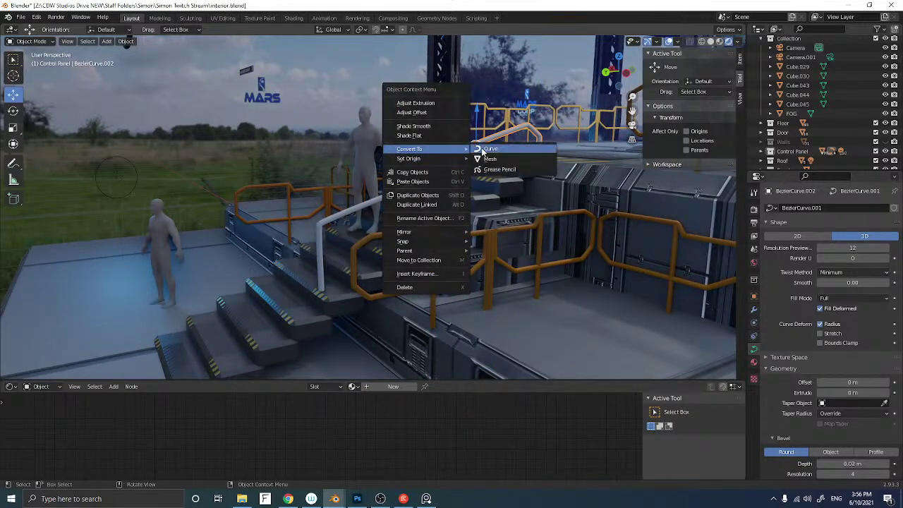
left_click(484, 159)
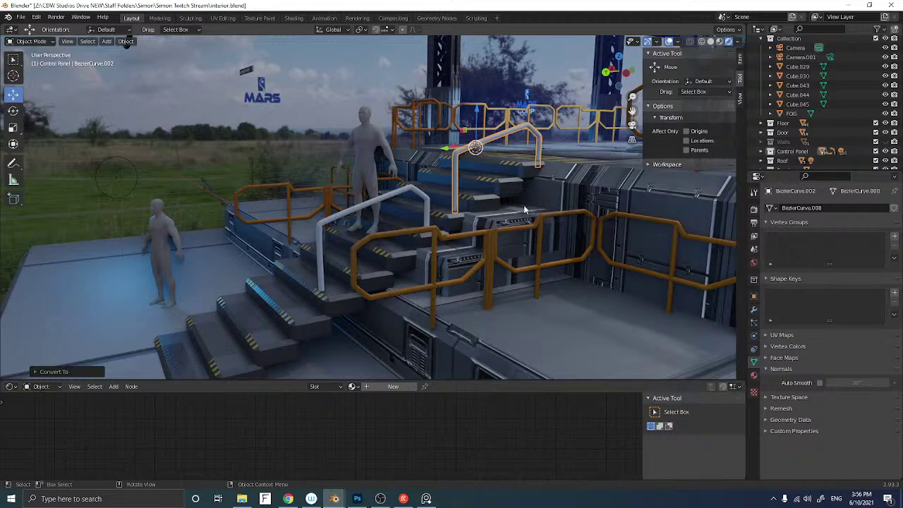
Link the material of the neighbouring yellow railing to the upper handrail
left_click(541, 222)
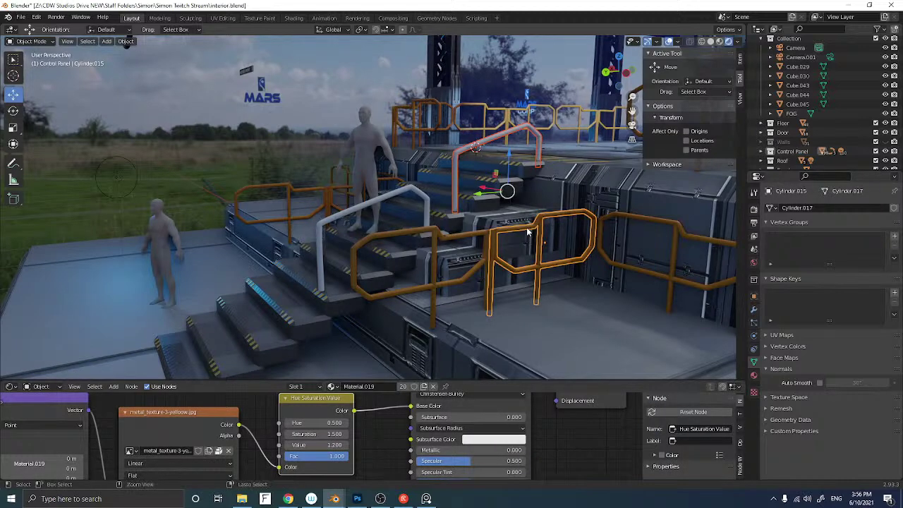
key("ctrl+l")
left_click(522, 227)
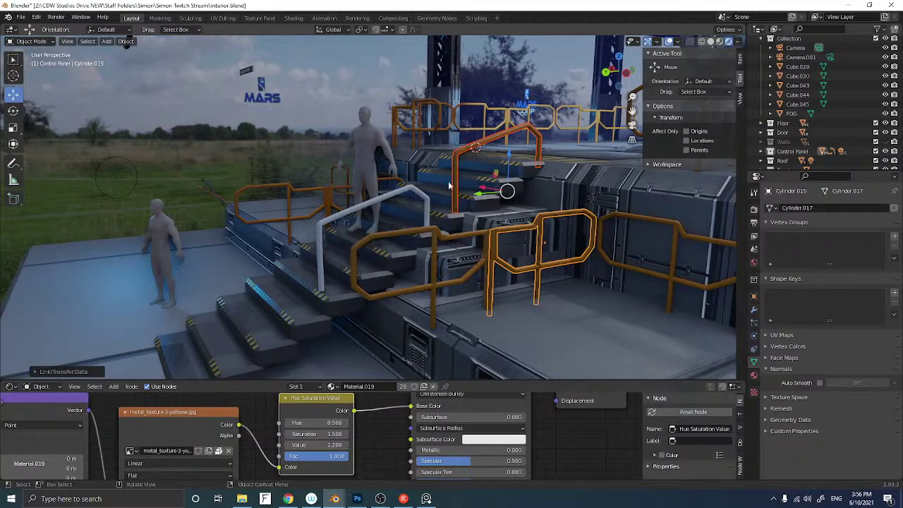
Shift the upper handrail slightly along X at the edge of the stairs
left_click(317, 169)
middle_click_drag(319, 168, 413, 147)
left_click(428, 134)
left_click_drag(420, 118, 424, 118)
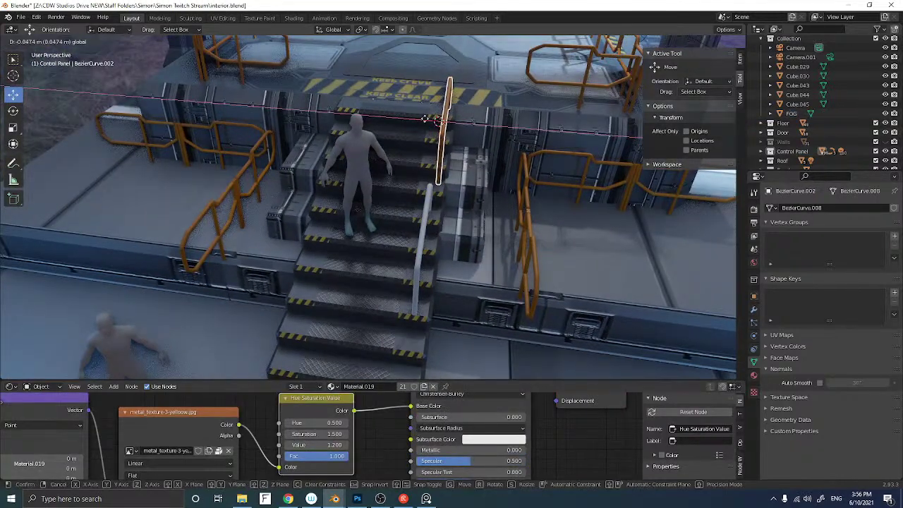
Duplicate the upper handrail and move the copy along X to the opposite edge of the stairs, refining its position in an orthographic view
left_click(427, 122)
left_click_drag(424, 121, 336, 113)
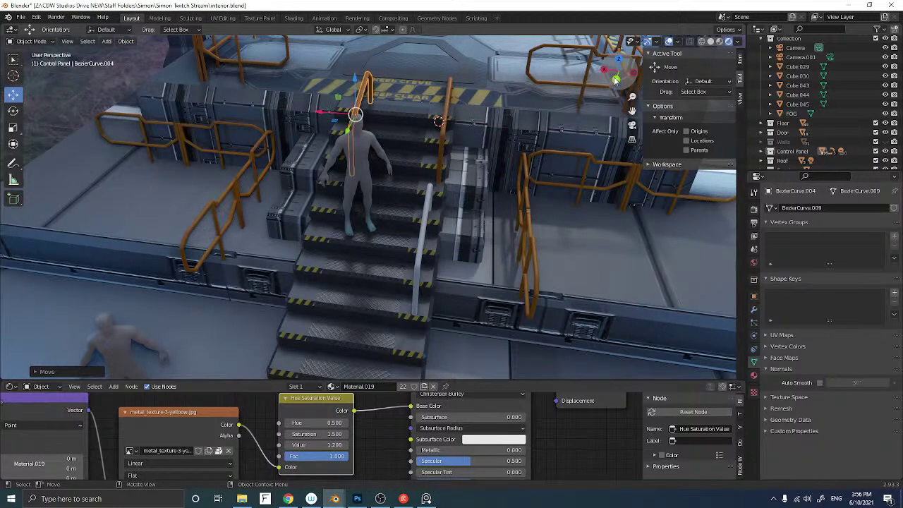
left_click(615, 79)
left_click_drag(325, 150, 294, 147)
left_click(293, 100)
Show the Walls collection again and view the hangar through the camera
middle_click_drag(293, 100, 557, 129)
scroll(353, 154, "down", 4)
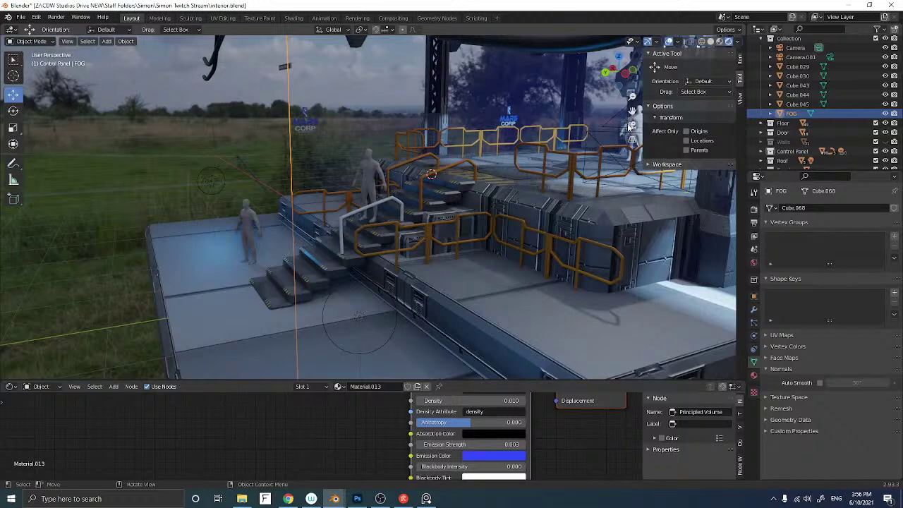
left_click(885, 141)
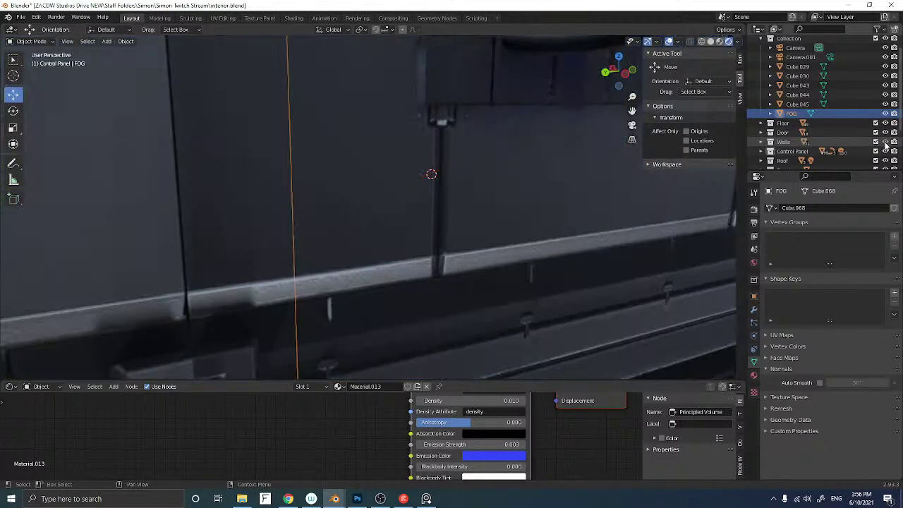
left_click(631, 125)
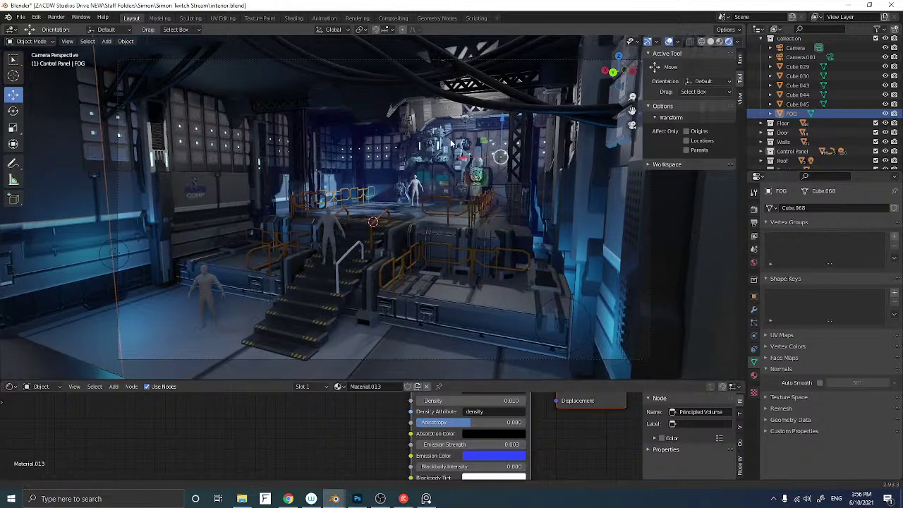
left_click(640, 244)
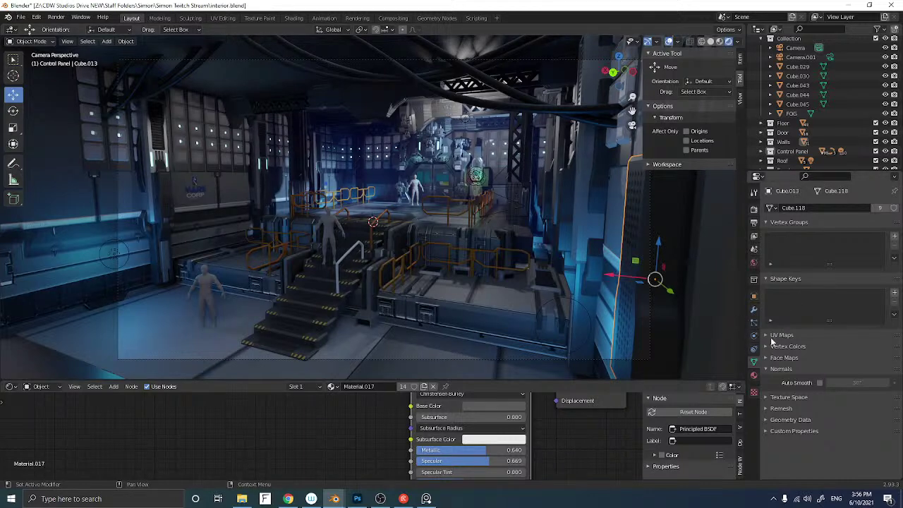
Enable Use Curves in the render Color Management settings and reset the curve to a straight line
left_click(753, 210)
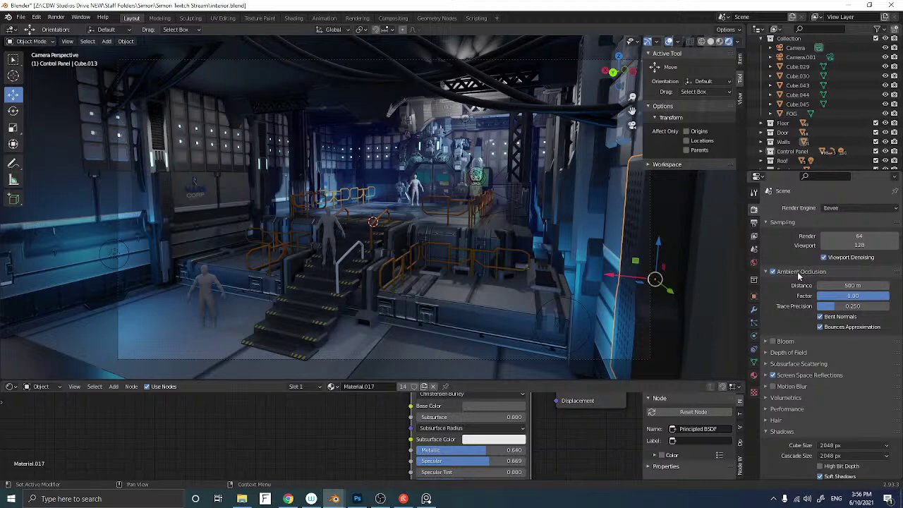
scroll(799, 276, "down", 10)
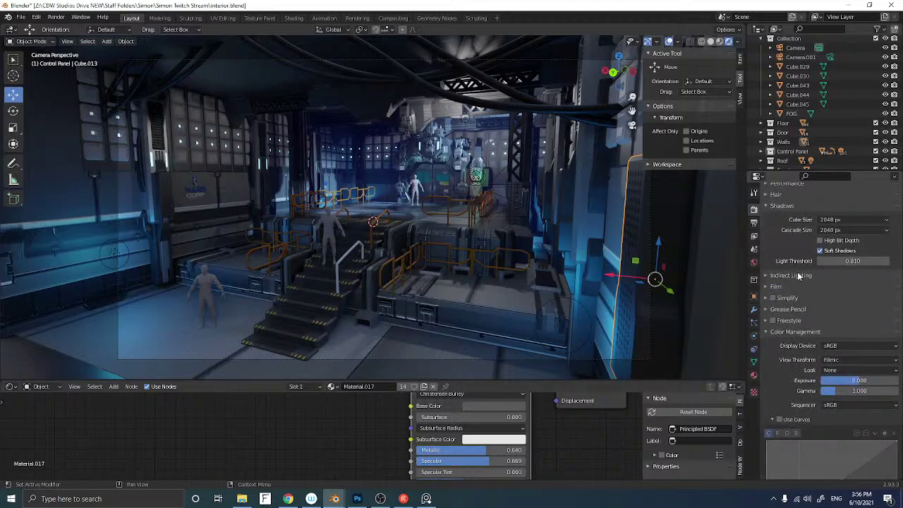
scroll(799, 276, "down", 3)
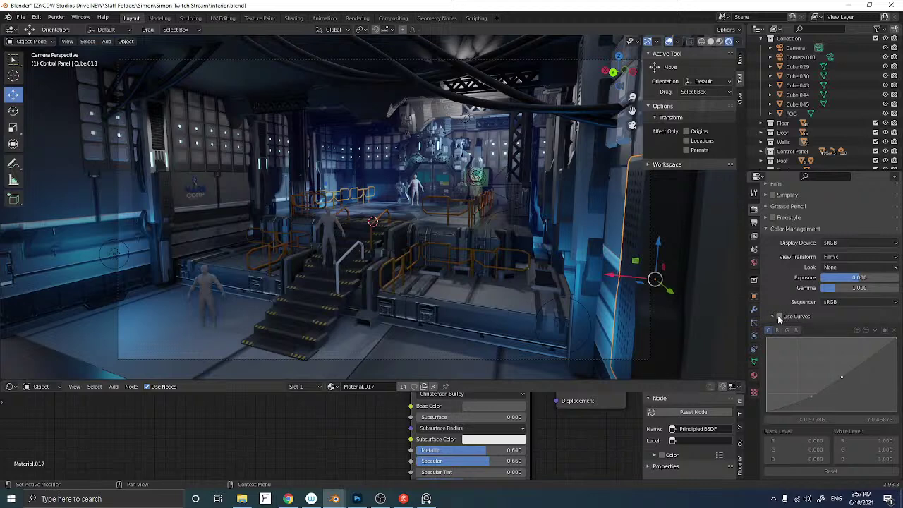
left_click(778, 317)
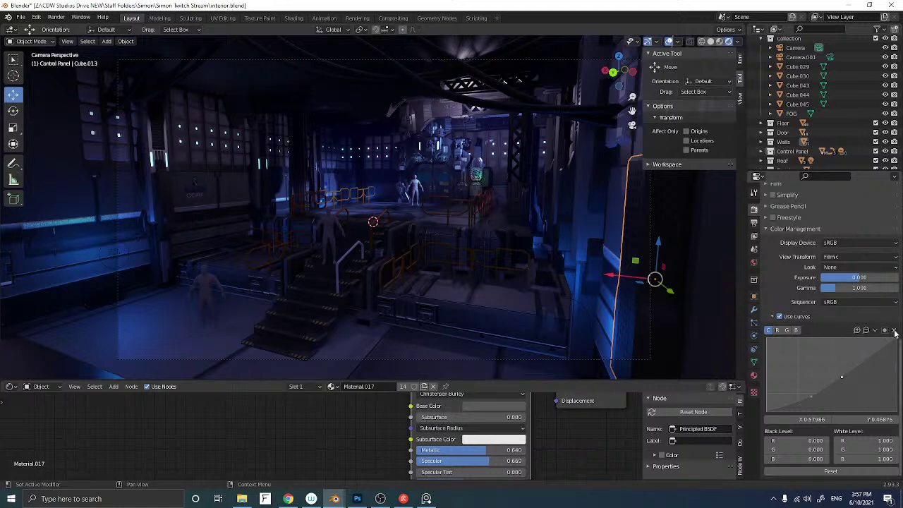
left_click(830, 471)
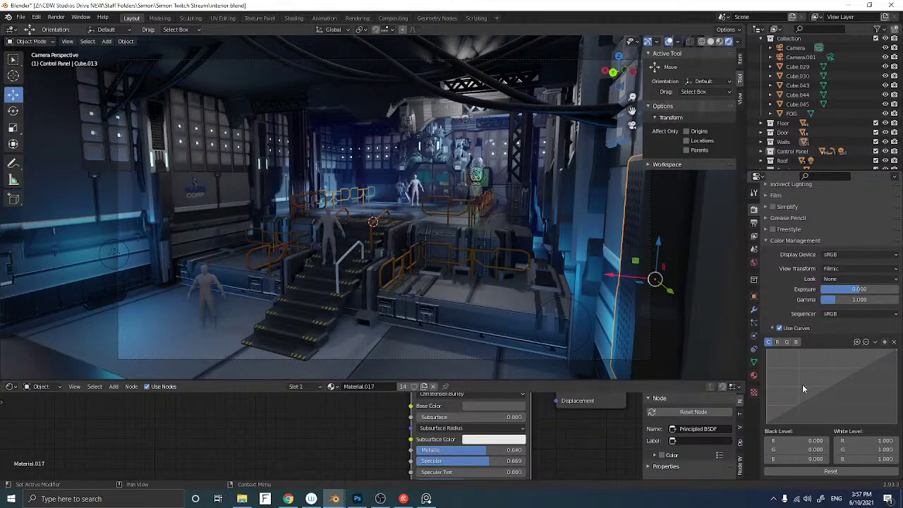
Try darkening the midtones with a combined-curve point at about X 0.43, Y 0.41
left_click_drag(819, 397, 822, 395)
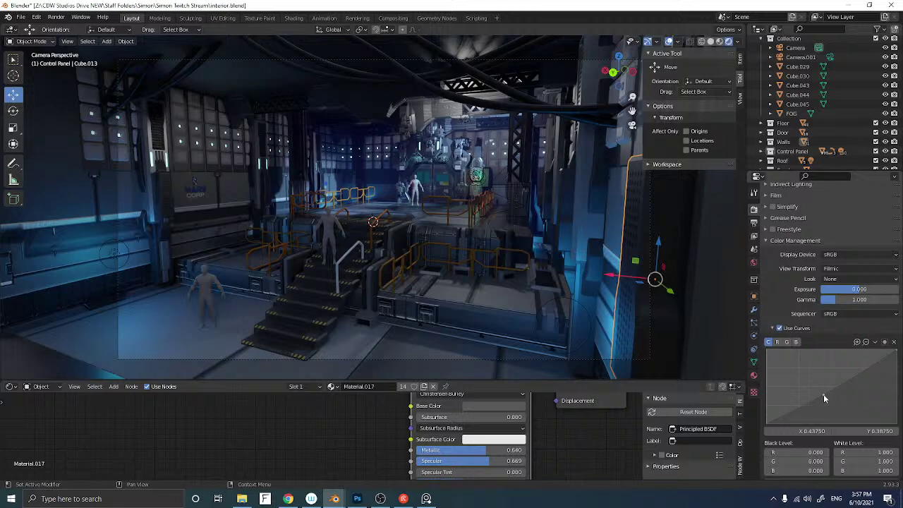
mouse_move(822, 395)
left_mouse_down()
mouse_move(846, 360)
mouse_move(896, 349)
mouse_move(811, 406)
mouse_move(822, 394)
left_mouse_up()
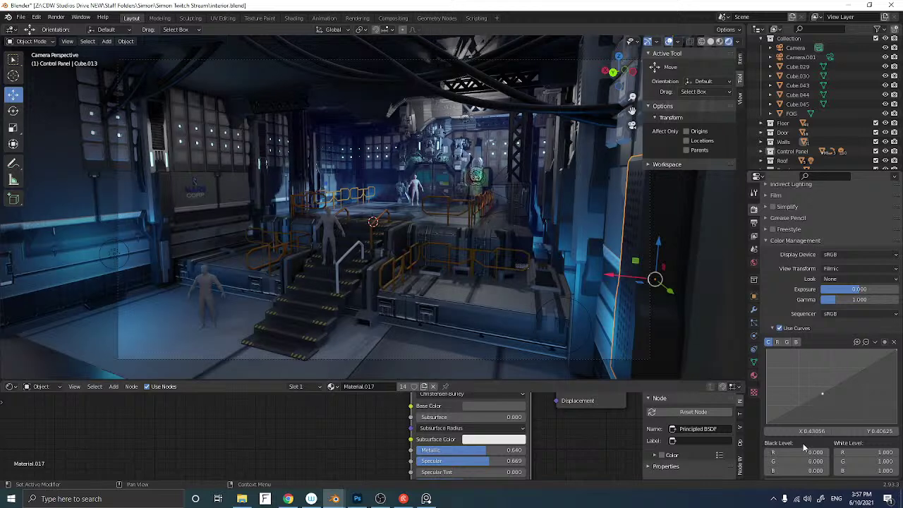
scroll(799, 430, "down", 1)
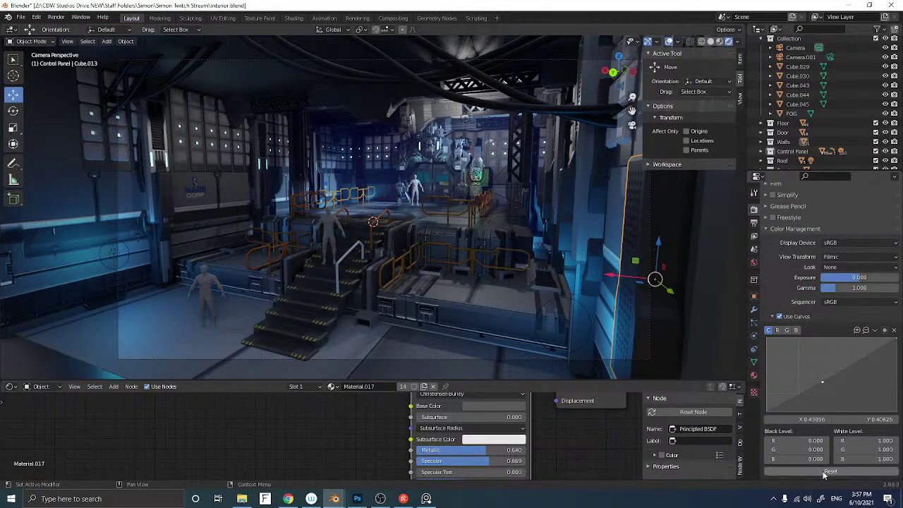
scroll(797, 395, "up", 1)
Lower the red curve's midpoint to about X 0.46, Y 0.375 and the green curve's to about X 0.48, Y 0.375
left_click(777, 341)
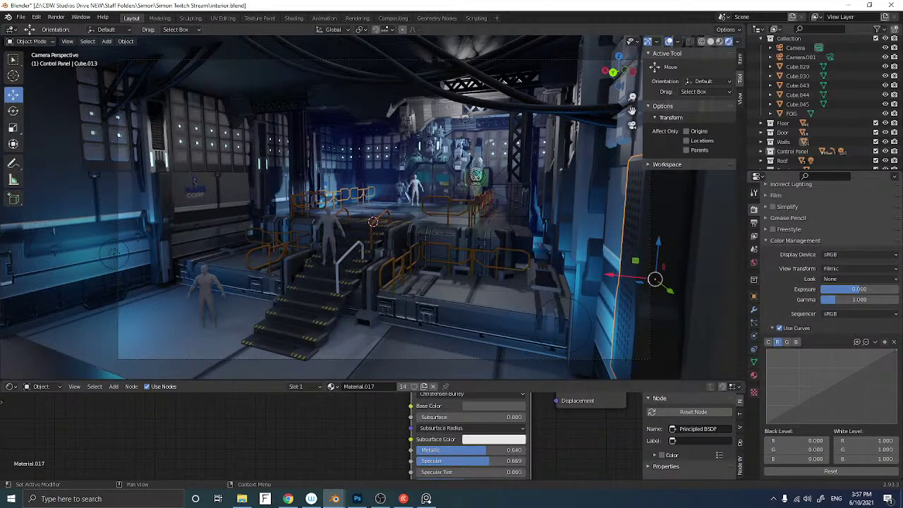
left_click(823, 390)
left_click_drag(821, 389, 827, 399)
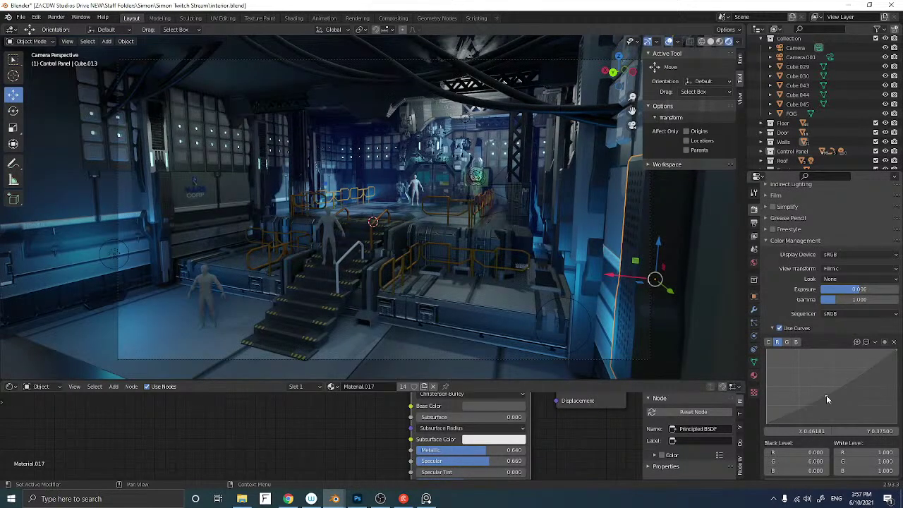
left_click(787, 343)
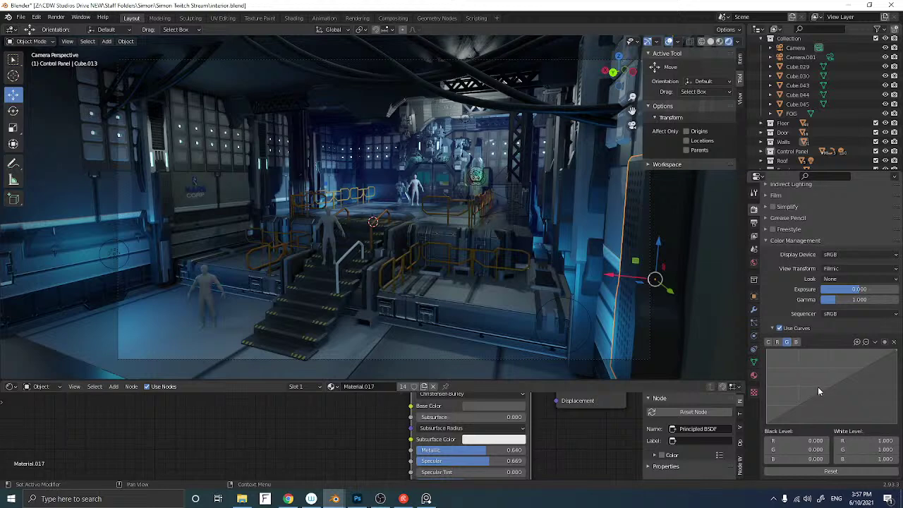
left_click_drag(821, 390, 829, 396)
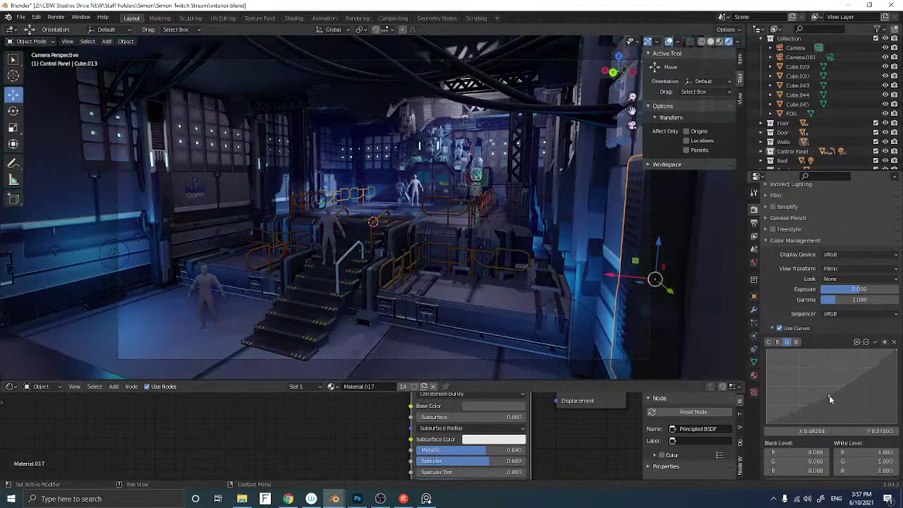
Adjust the blue curve near its midpoint and return to the combined curve
left_click(796, 344)
left_click_drag(828, 394, 827, 389)
left_click(769, 344)
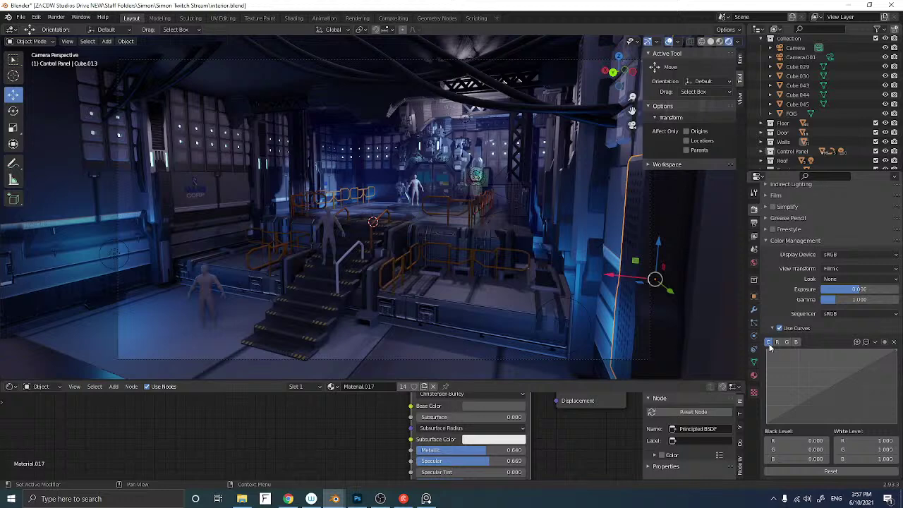
Try darkening the midtones with two combined-curve points, the upper at about X 0.64, Y 0.57, and remove both points
left_click_drag(818, 390, 821, 399)
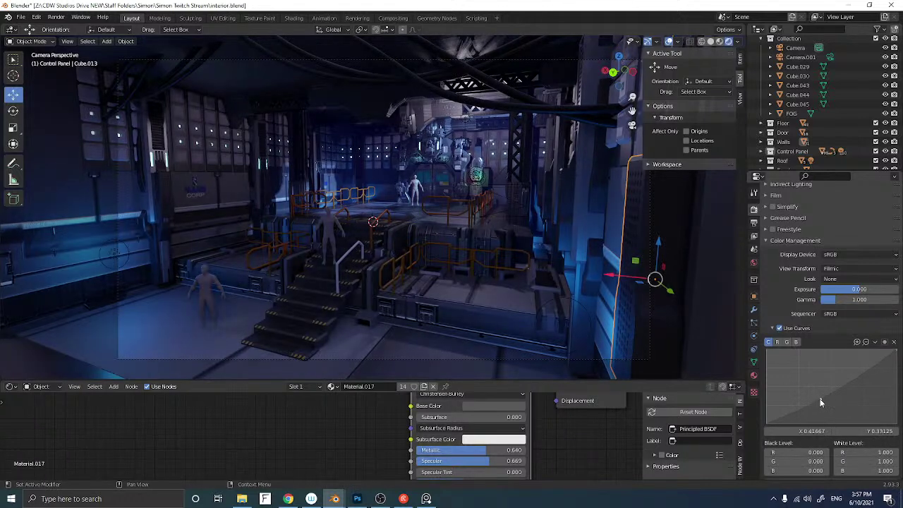
left_click(851, 378)
left_click_drag(851, 378, 850, 381)
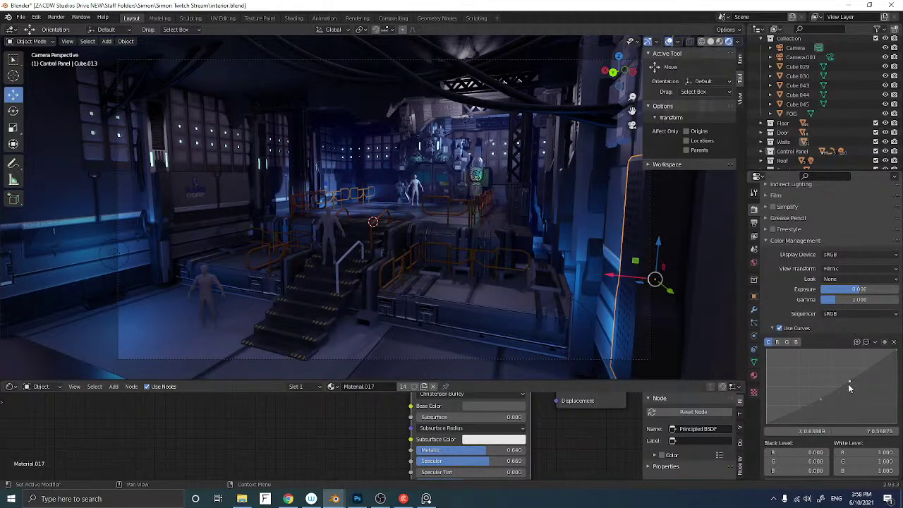
right_click(850, 384)
mouse_move(849, 384)
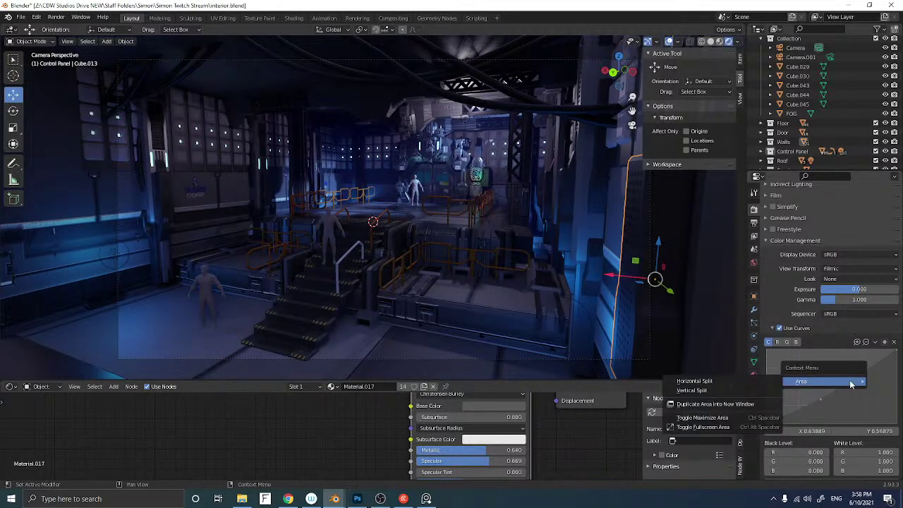
key("Escape")
key("Escape")
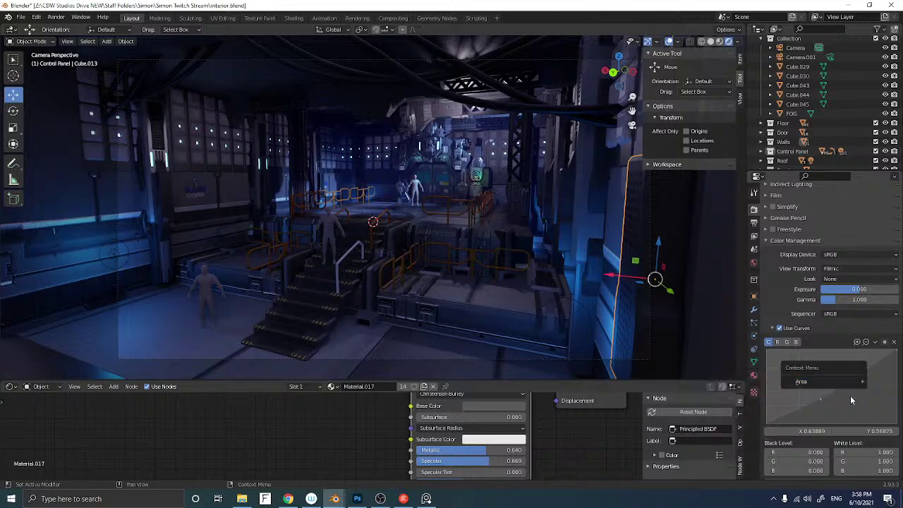
left_click_drag(850, 380, 896, 350)
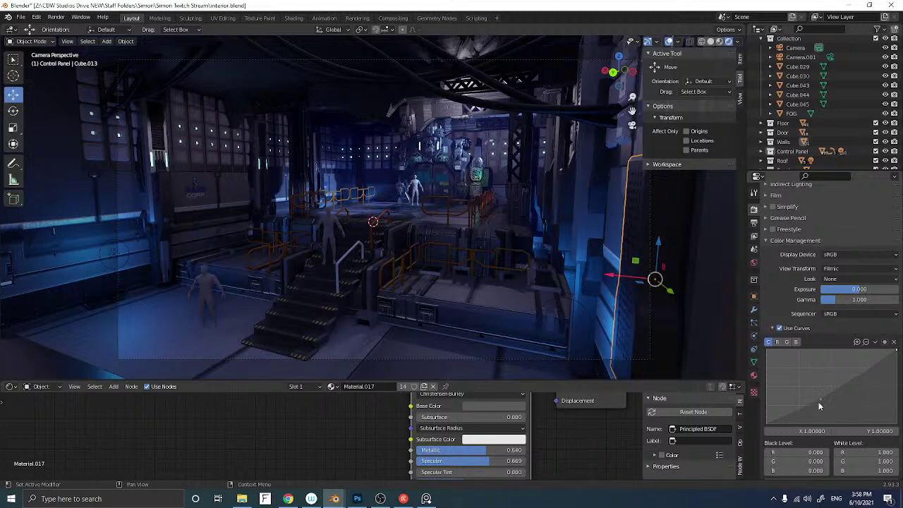
left_click_drag(818, 402, 767, 423)
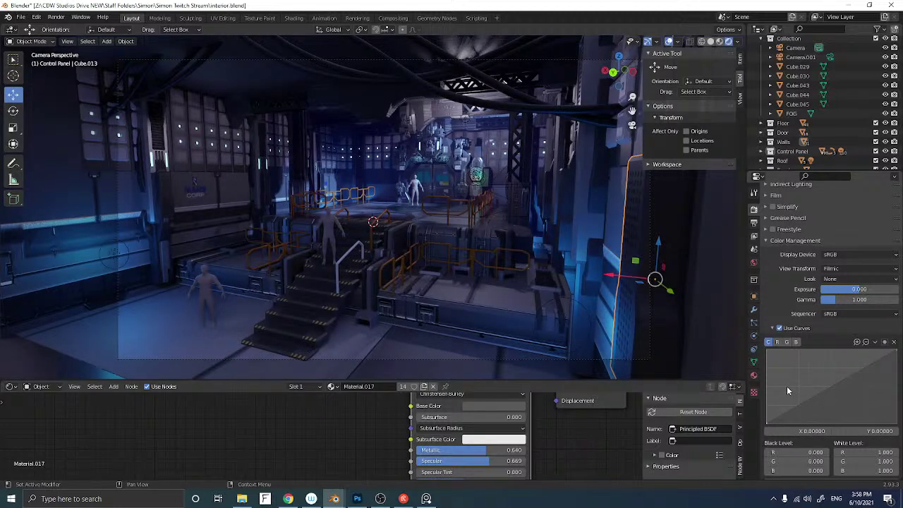
Compare the hangar view with and without Use Curves and leave Use Curves disabled
left_click(779, 328)
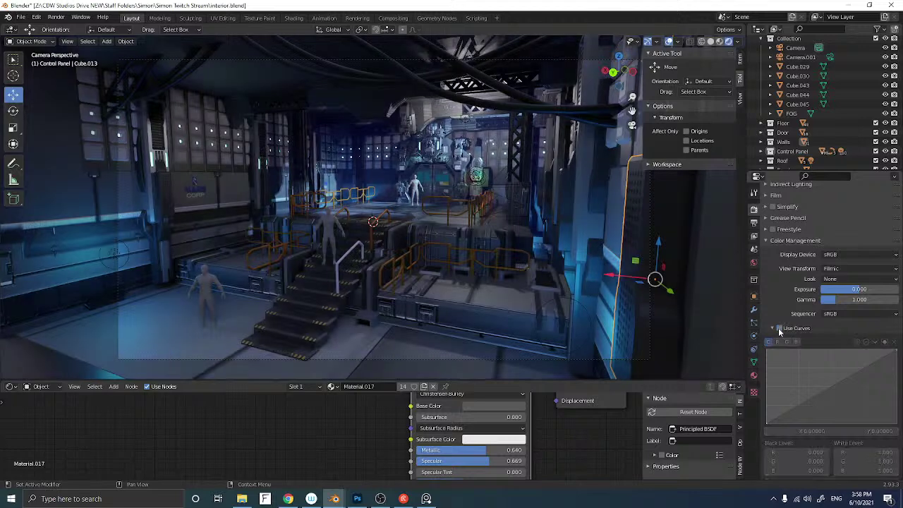
left_click(780, 330)
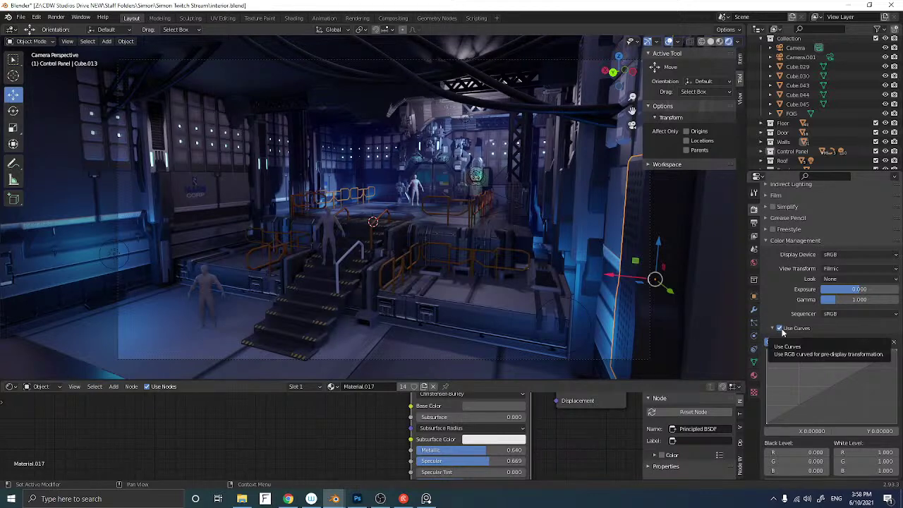
middle_click_drag(423, 236, 441, 236)
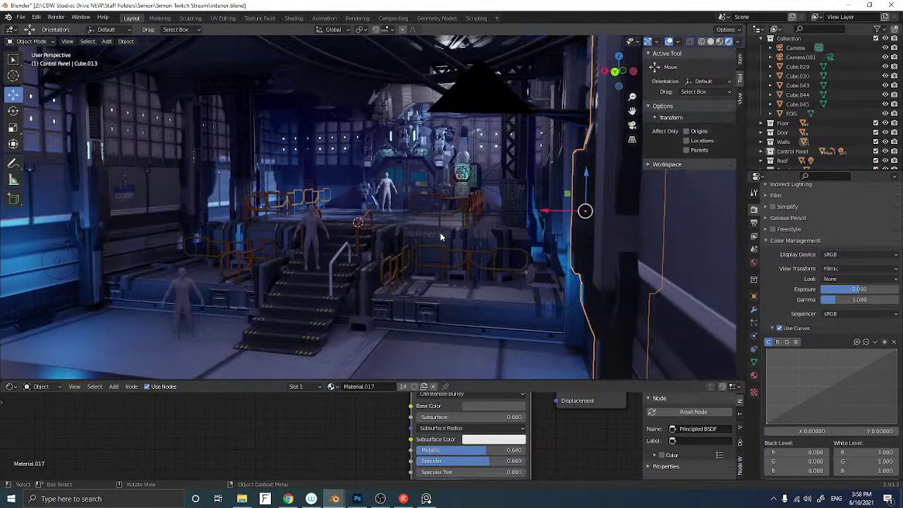
scroll(773, 330, "up", 5)
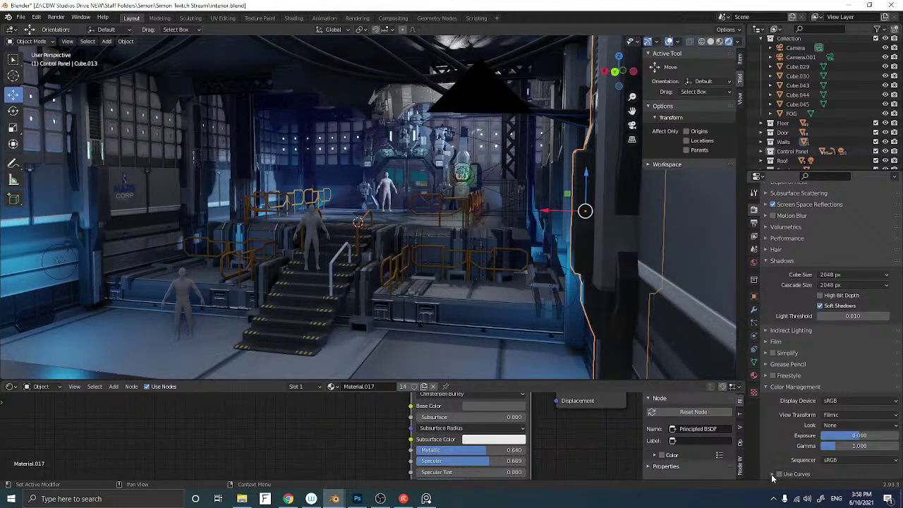
scroll(773, 455, "down", 2)
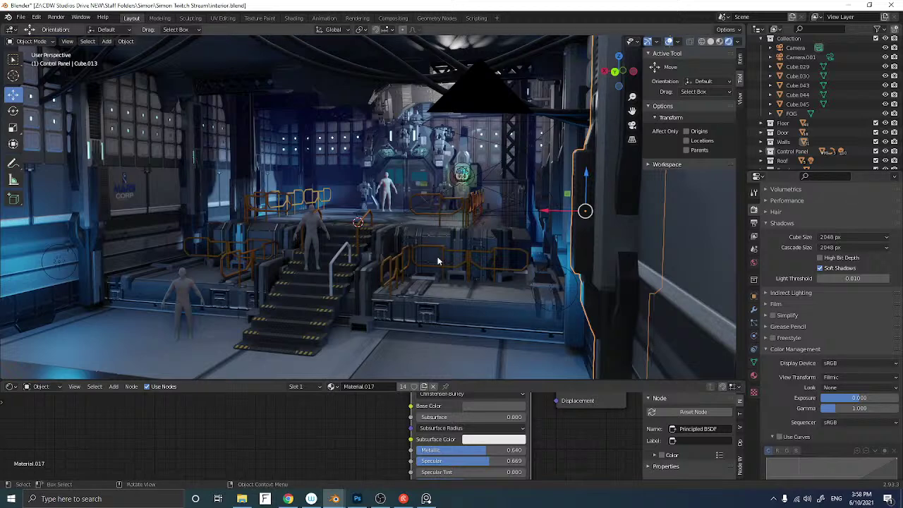
left_click(778, 438)
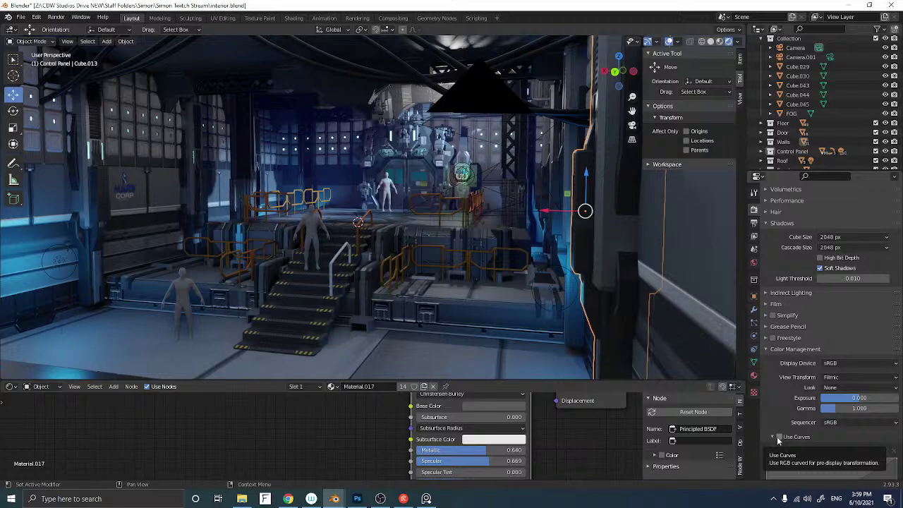
left_click(777, 435)
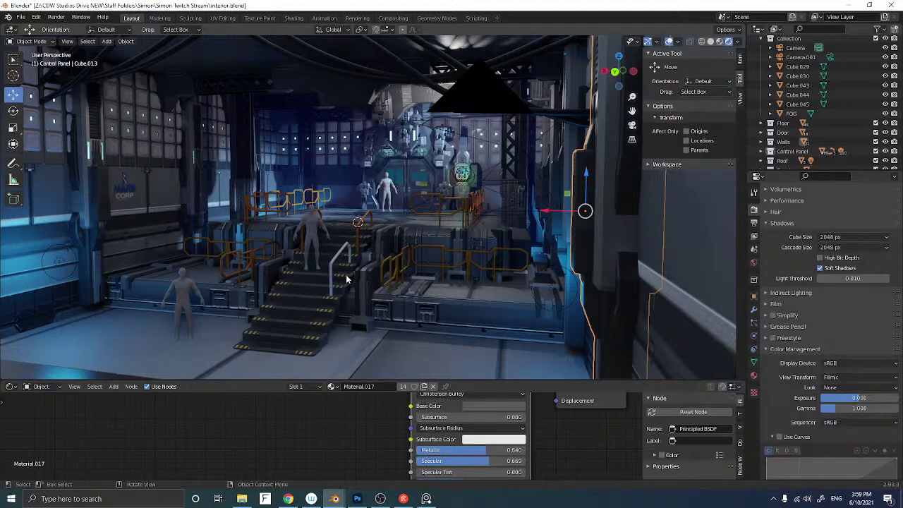
Reveal all hidden objects and hide the large cube covering the stairs
scroll(360, 279, "up", 2)
scroll(359, 279, "up", 2)
mouse_move(360, 275)
middle_mouse_down()
mouse_move(336, 282)
mouse_move(395, 246)
mouse_move(367, 267)
middle_mouse_up()
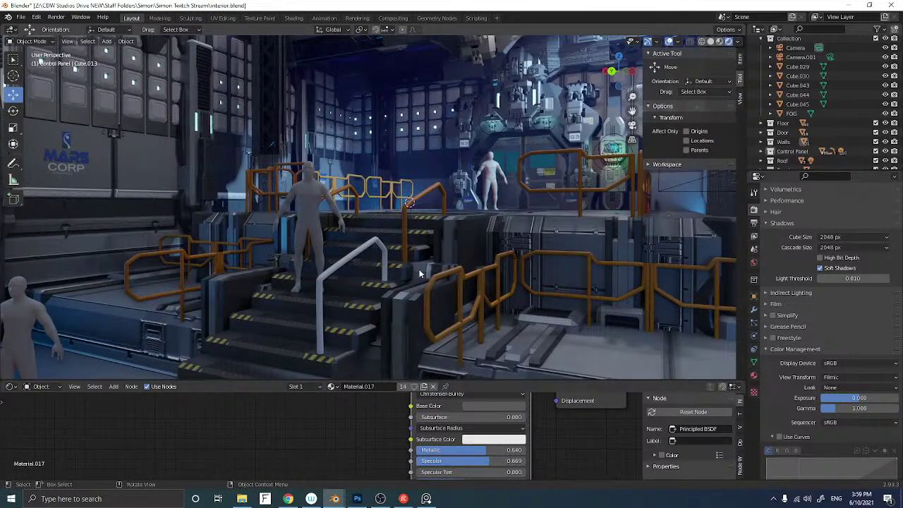
key("alt+h")
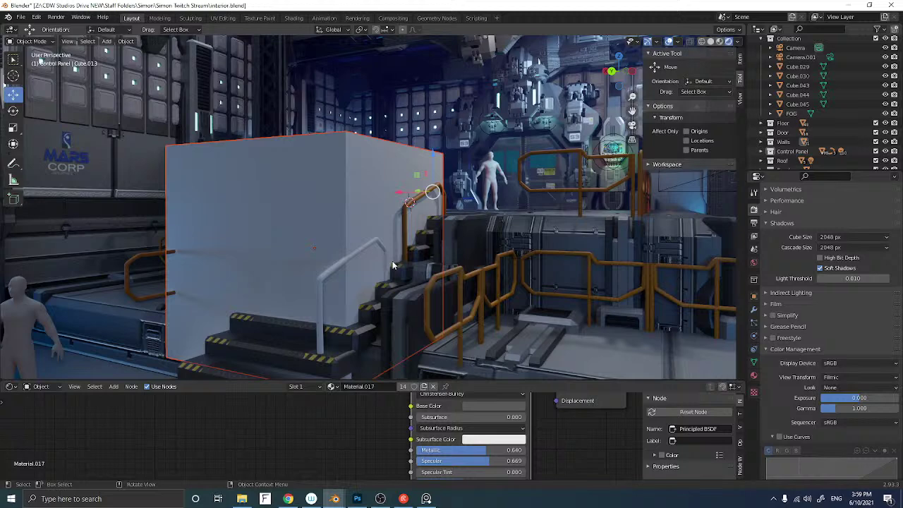
left_click(336, 210)
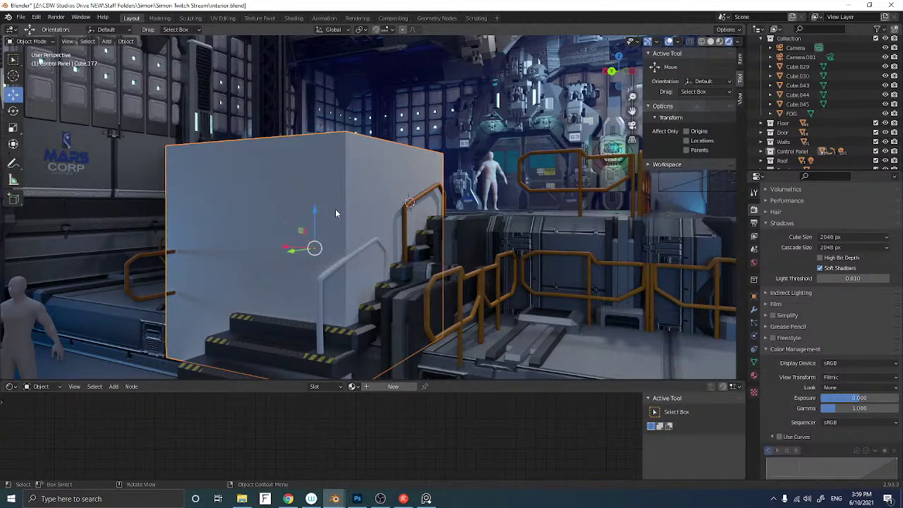
key("h")
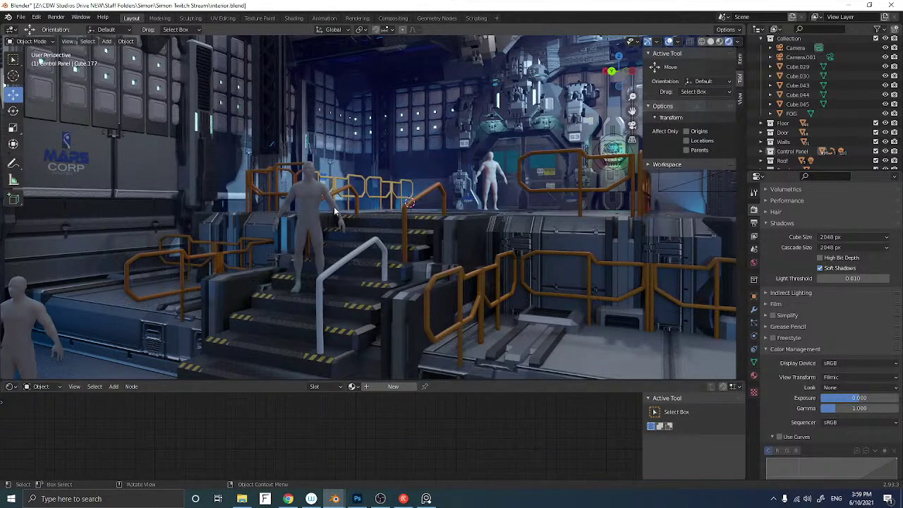
Duplicate the human figure standing on the stairs and move the copy along the stairs toward the upper platform
middle_click_drag(333, 236, 354, 250)
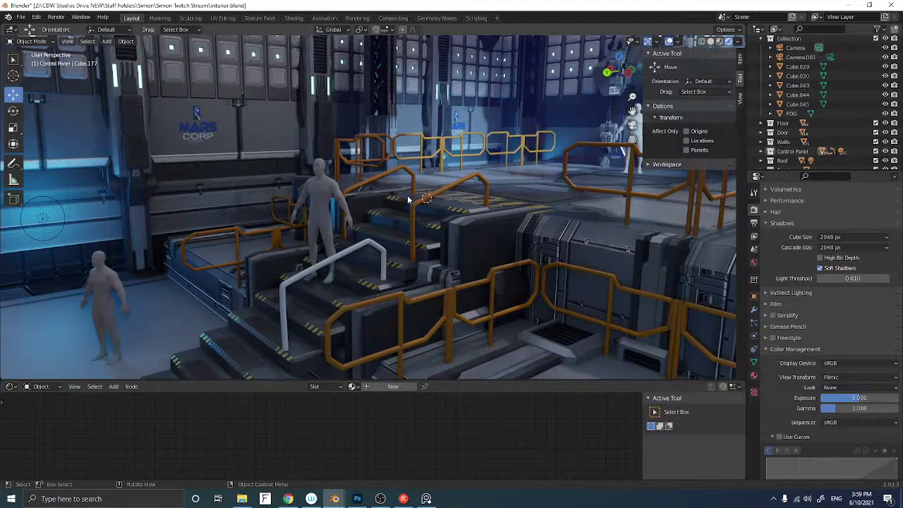
left_click(324, 212)
middle_click_drag(324, 212, 348, 238)
key("shift+d")
right_click(348, 237)
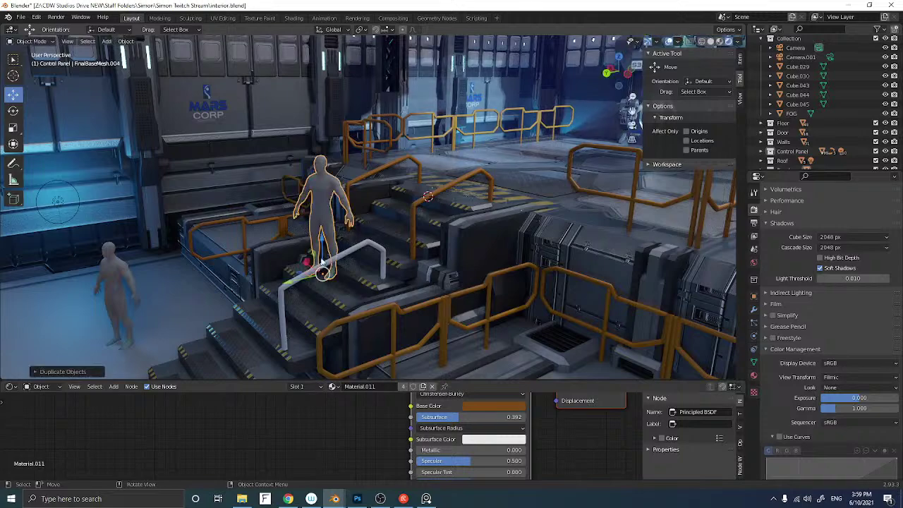
left_click_drag(308, 274, 428, 245)
left_click(430, 243)
Raise the copied figure by about 0.53 m and fine-tune its height so it stands on the top step
key("g")
key("z")
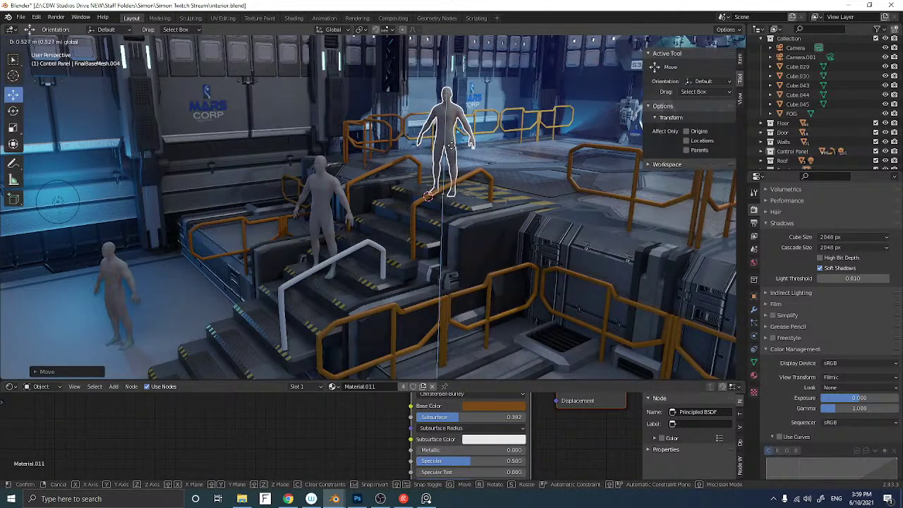
left_click(449, 146)
middle_click_drag(448, 145, 465, 172)
scroll(465, 171, "up", 5)
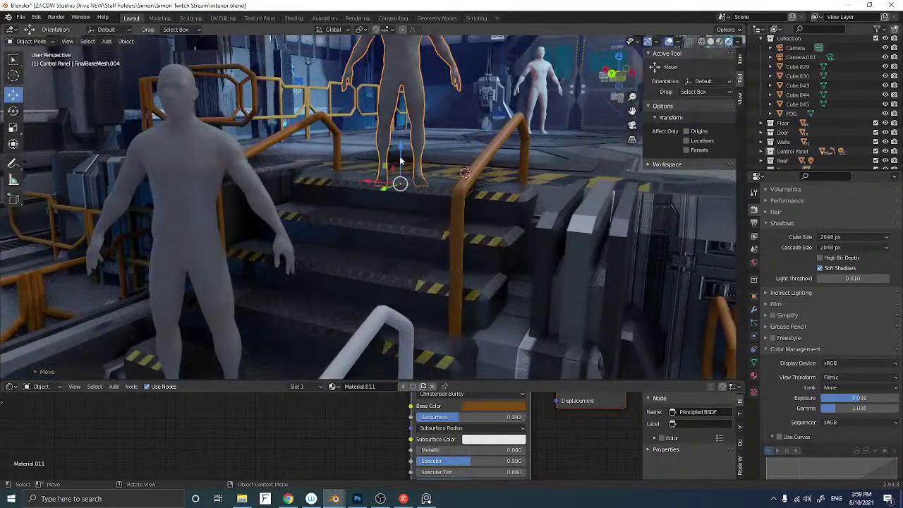
left_click_drag(400, 160, 401, 153)
Compare the near upper-stair handrail with the copied figure and delete that orange handrail
middle_click_drag(437, 184, 383, 192)
right_click(383, 192, "shift")
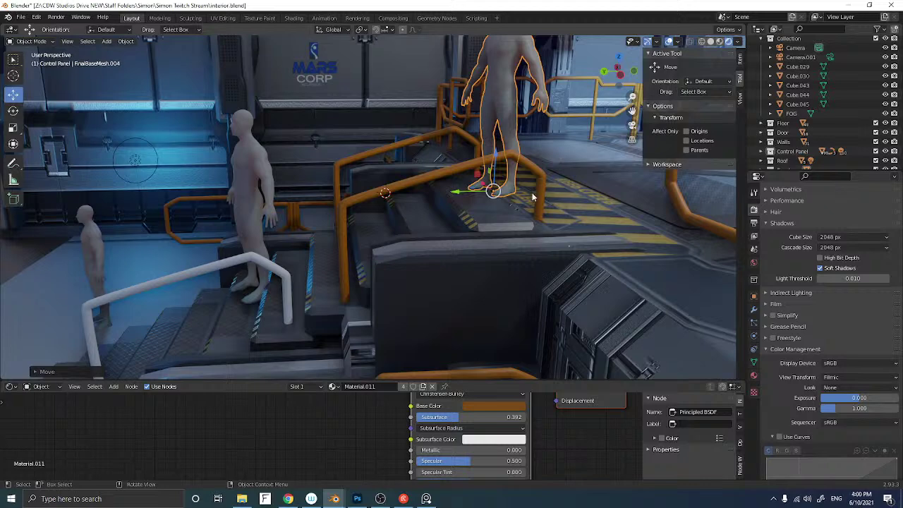
middle_click_drag(522, 201, 473, 212)
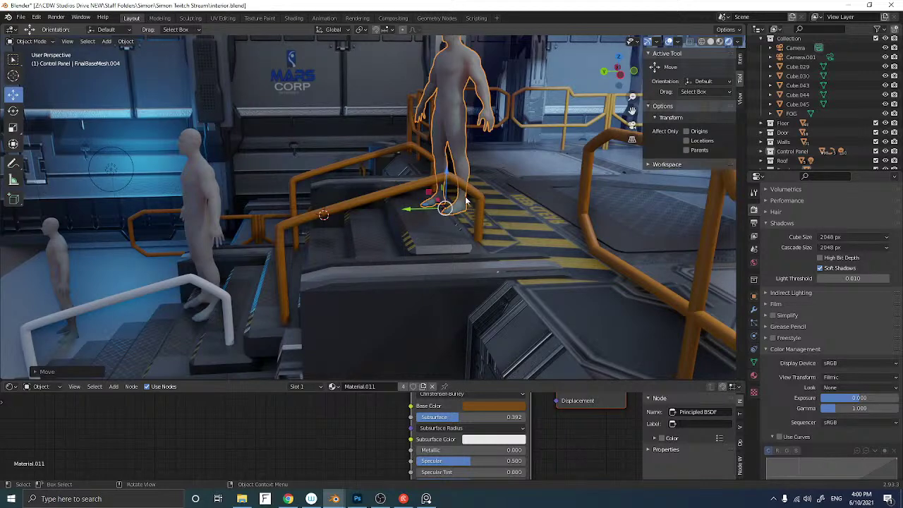
middle_click_drag(465, 201, 478, 195)
left_click(477, 194)
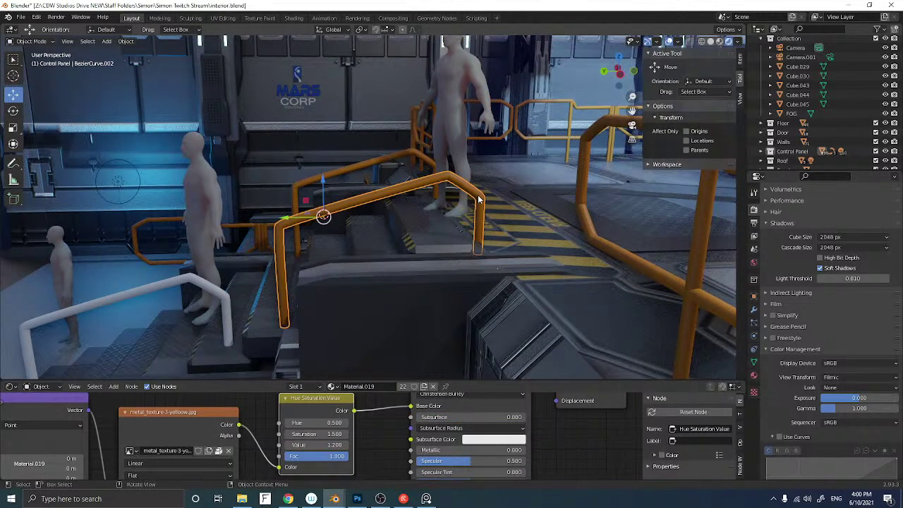
key("Tab")
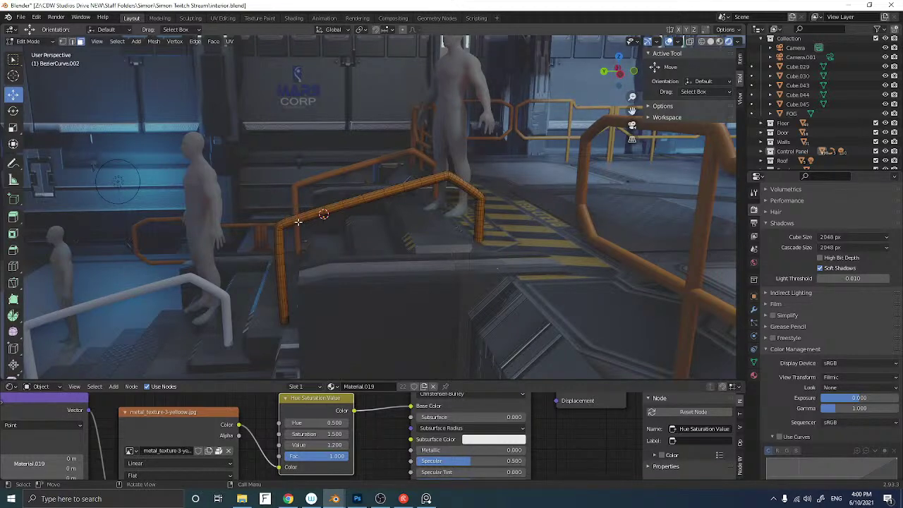
key("Tab")
middle_click_drag(291, 203, 315, 215)
left_click(180, 299)
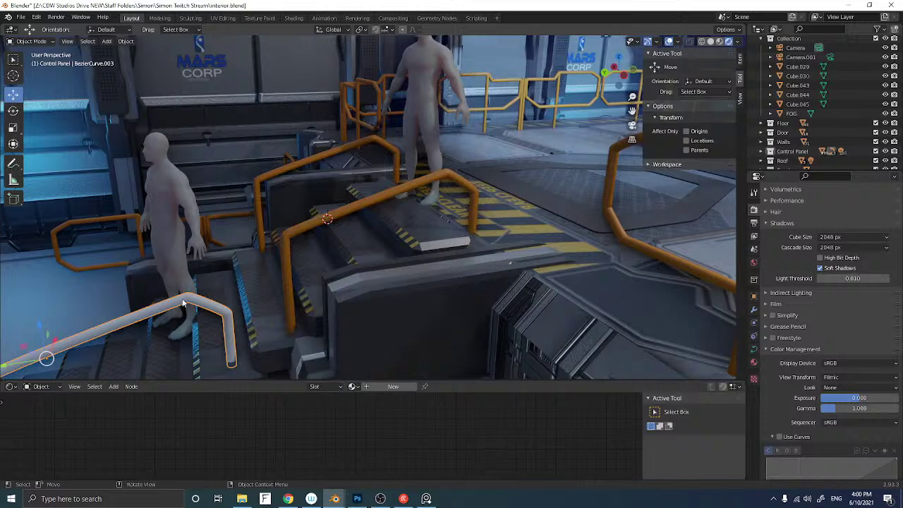
left_click(307, 227)
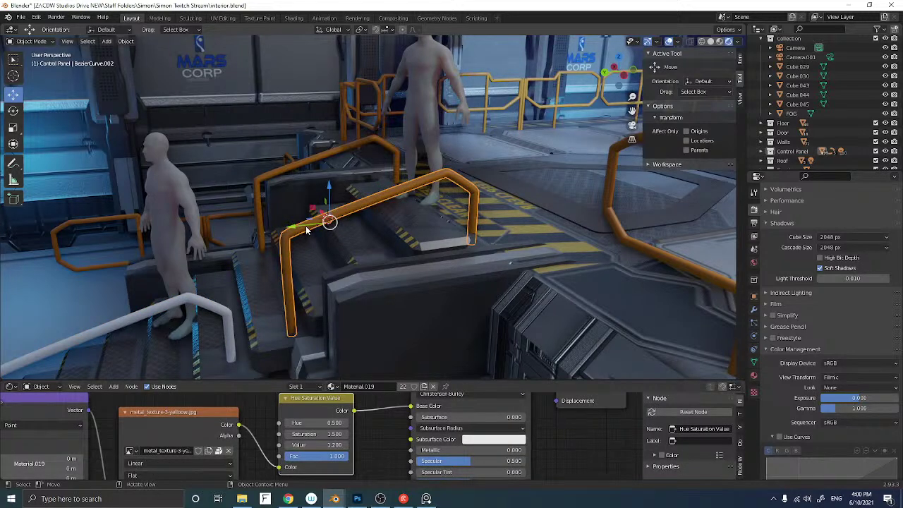
key("Delete")
Move the white curve handrail from the lower stairs into the deleted rail's place and adjust its height
left_click(192, 297)
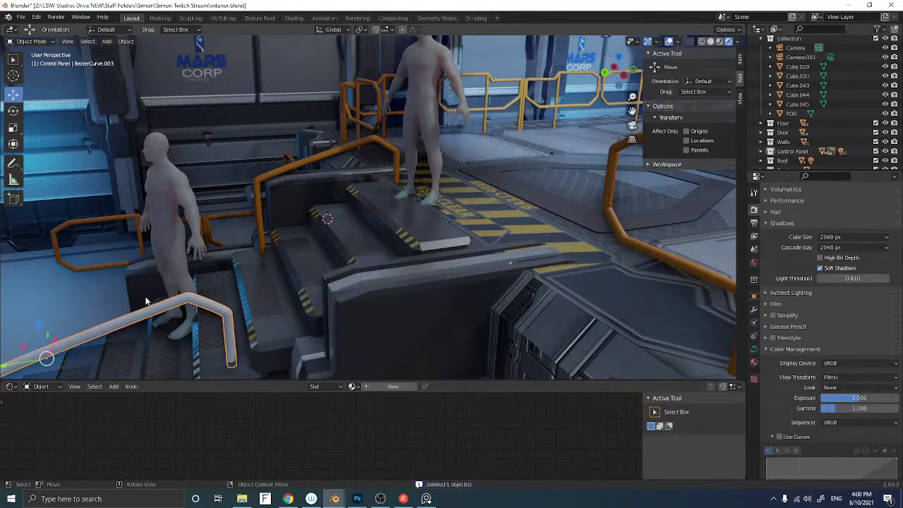
left_click_drag(44, 357, 311, 335)
left_click_drag(313, 285, 265, 237)
key("y")
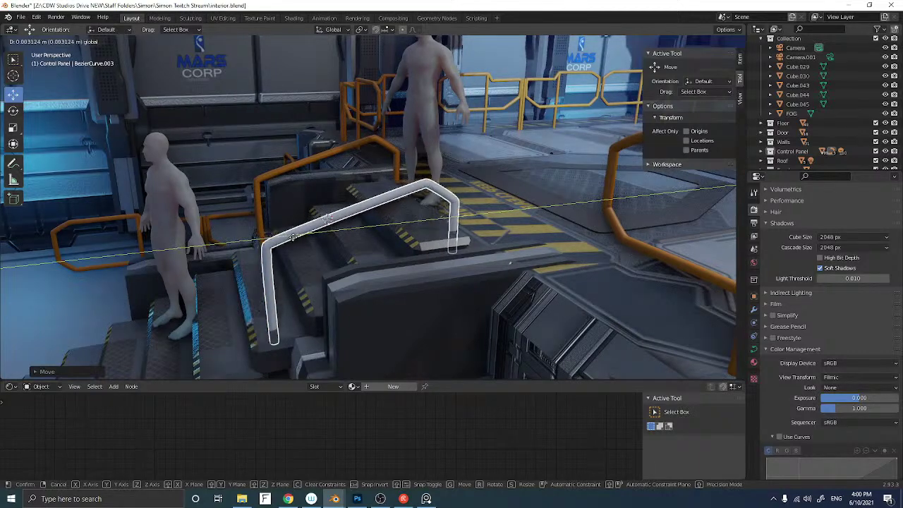
left_click(301, 244)
middle_click_drag(318, 270, 349, 260)
left_click(612, 73)
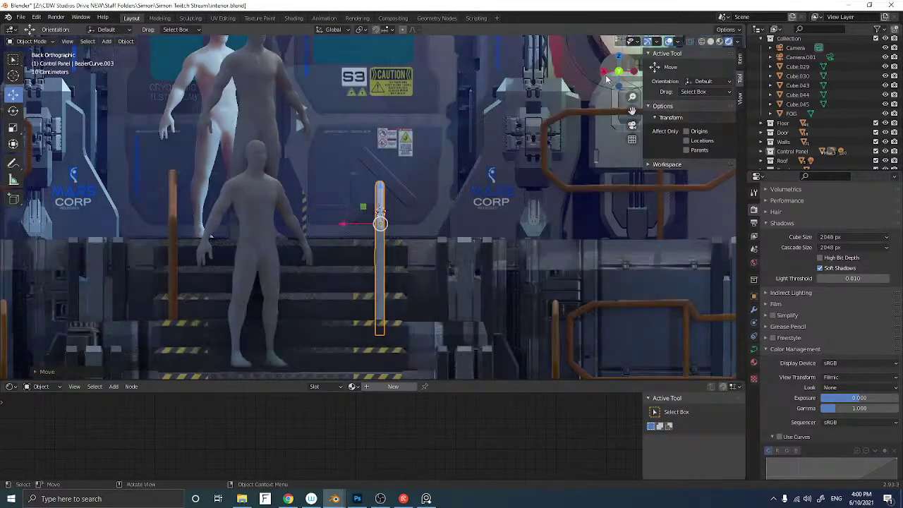
left_click_drag(380, 200, 380, 178)
Raise the two upper control points of the white handrail curve by about 0.29 m
middle_click_drag(401, 218, 303, 232)
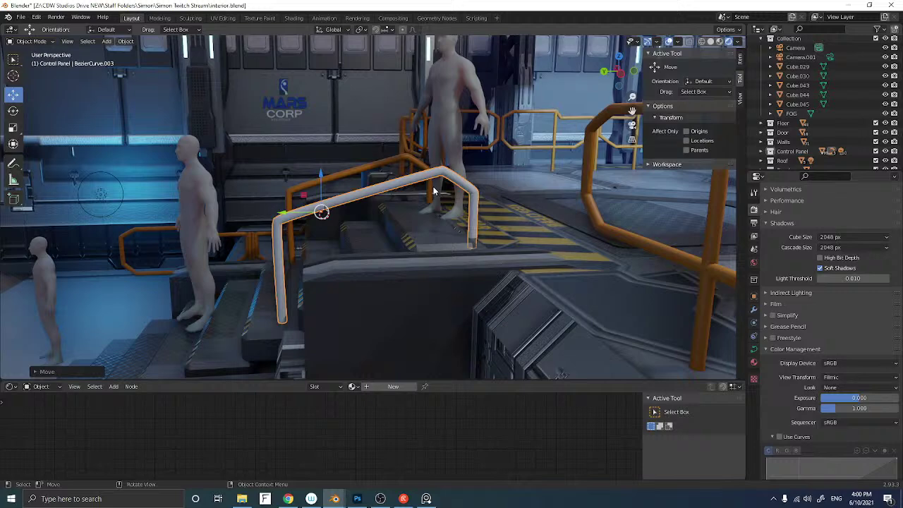
key("Tab")
left_click_drag(414, 139, 499, 284)
left_click_drag(391, 131, 483, 201)
left_click_drag(458, 156, 456, 84)
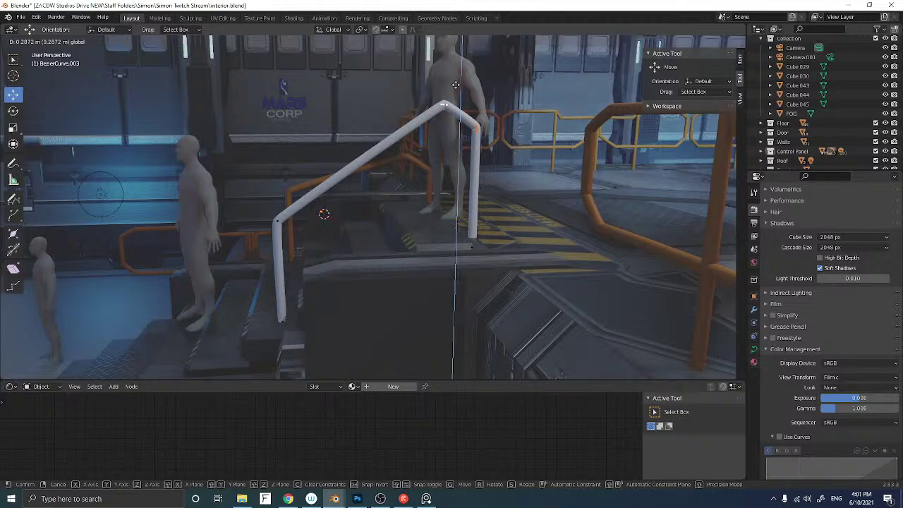
Hide the Walls collection and, in the left side view, lower the white handrail's upper bend point by about 0.08 m
middle_click_drag(456, 85, 428, 159)
left_click(616, 75)
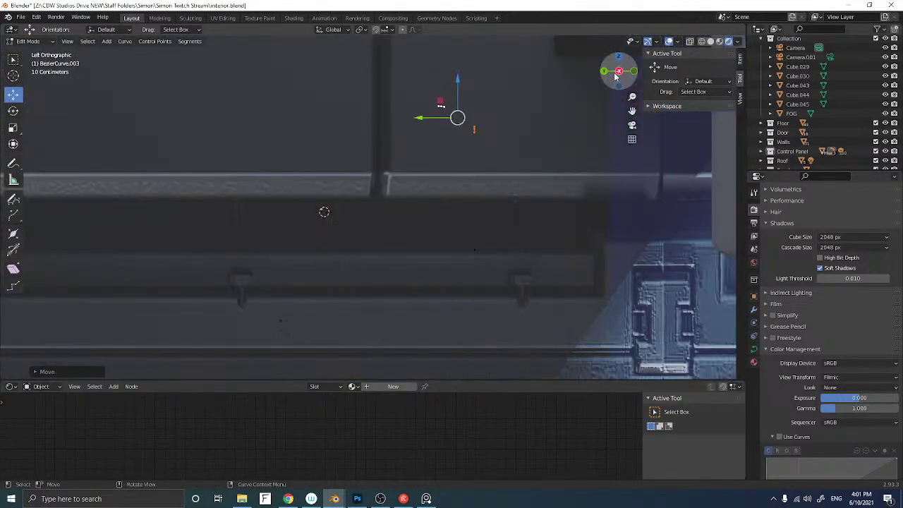
left_click(618, 72)
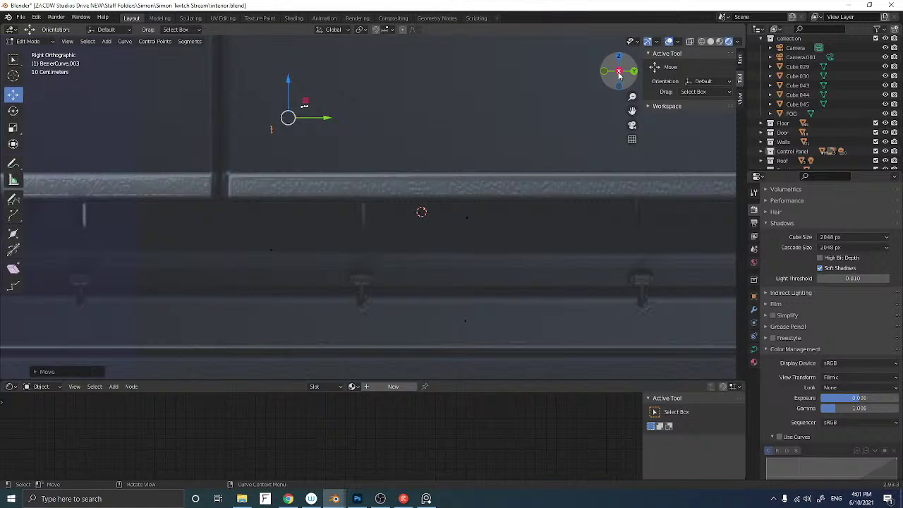
left_click(619, 73)
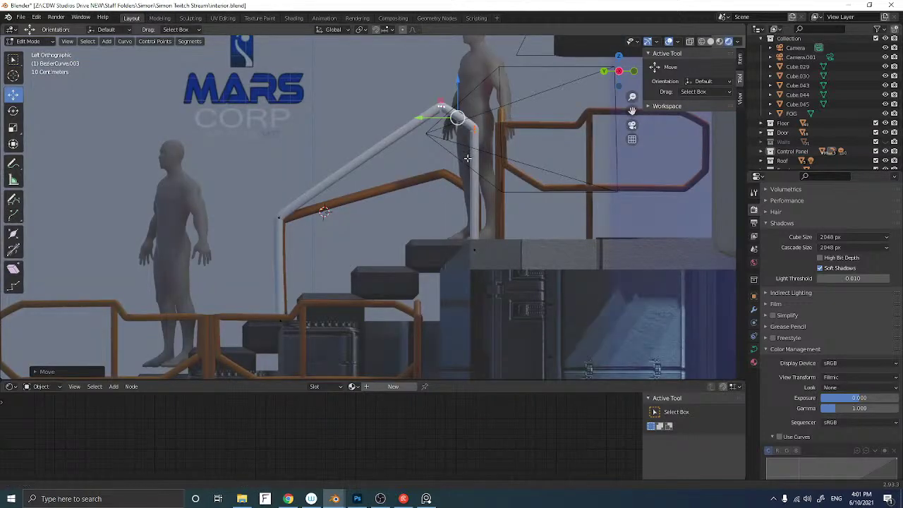
middle_click_drag(472, 151, 475, 196, "shift")
left_click_drag(405, 124, 456, 168)
left_click_drag(445, 126, 445, 145)
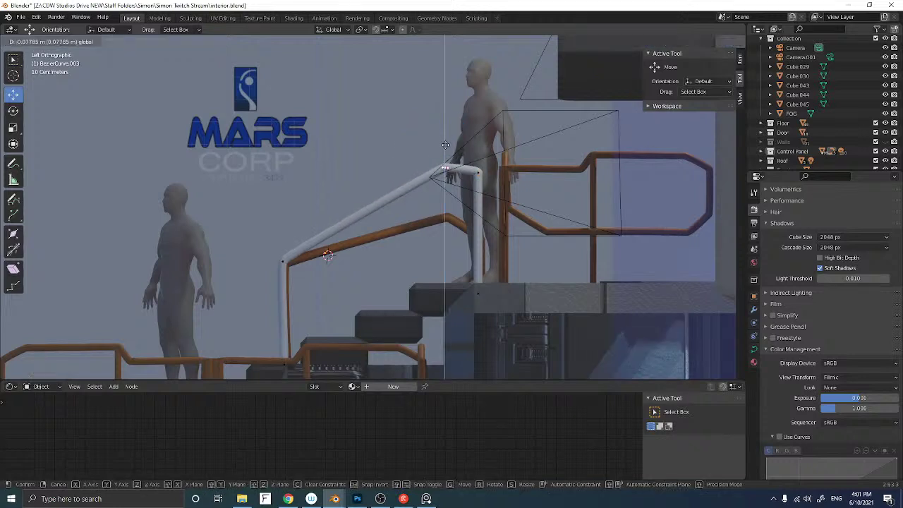
left_click(440, 151)
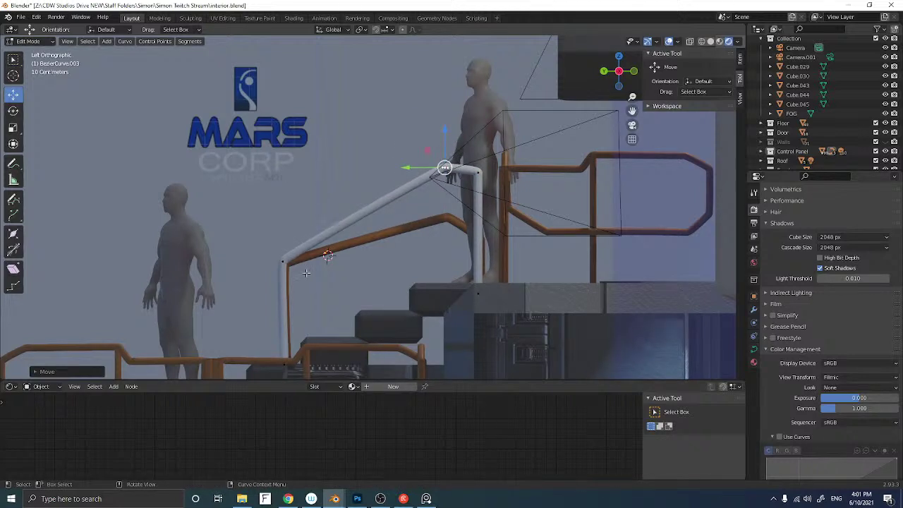
Fine-tune the height of the white handrail's upper bend point so its top section runs level, and return to Object Mode
scroll(288, 263, "down", 3)
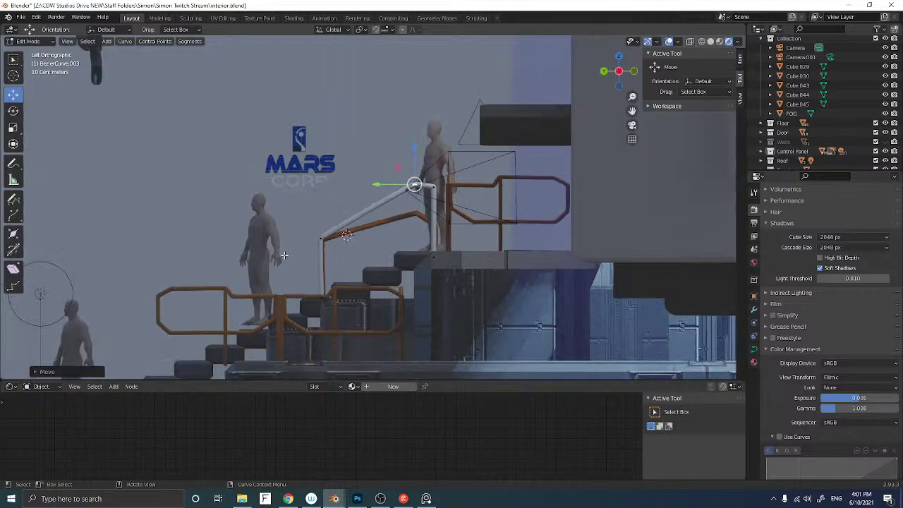
scroll(285, 255, "up", 1)
key("KP_5")
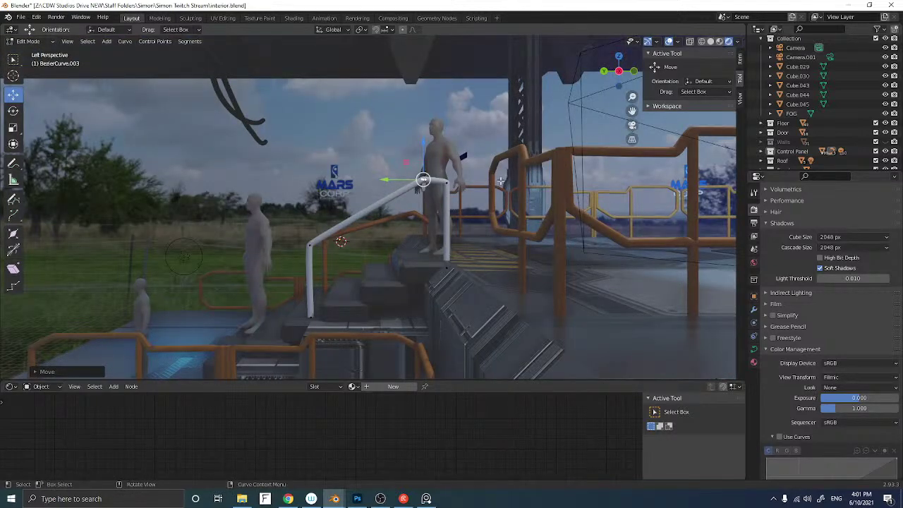
scroll(617, 90, "up", 1)
left_click(619, 72)
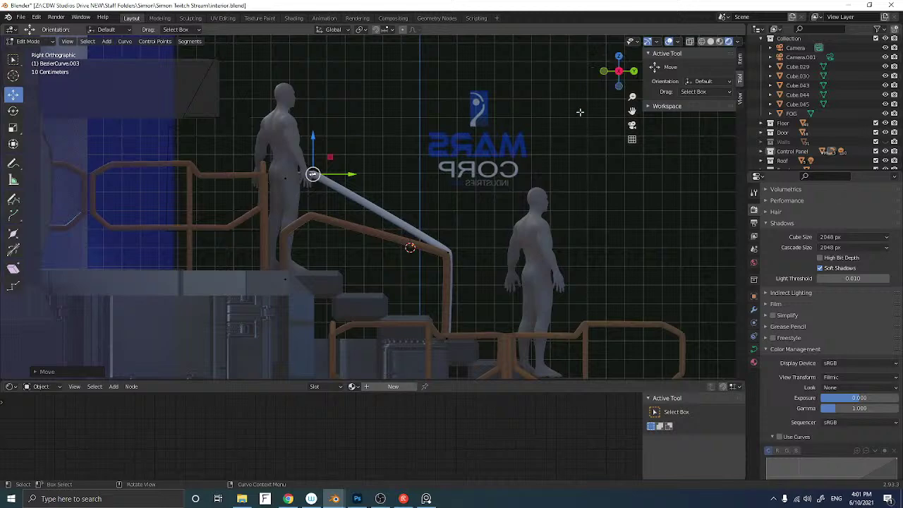
left_click(619, 73)
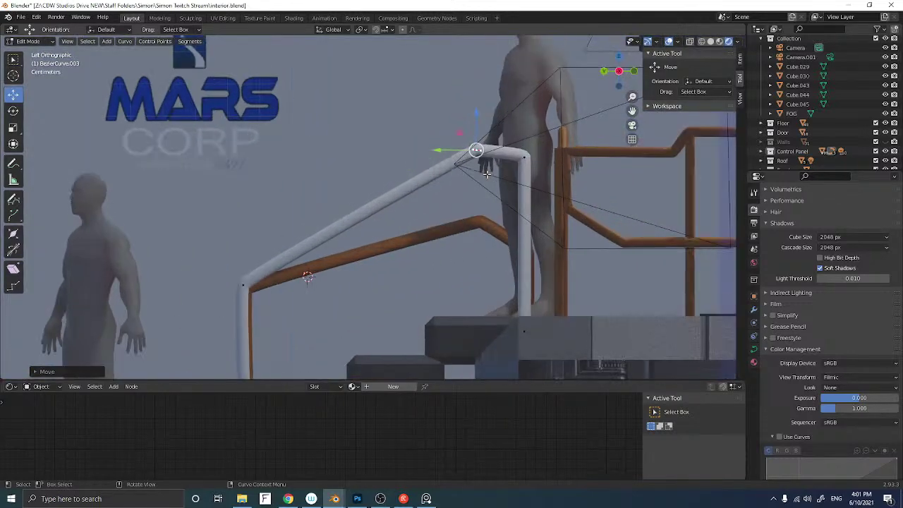
left_click_drag(431, 123, 477, 176)
left_click_drag(458, 139, 464, 147)
left_click(462, 165)
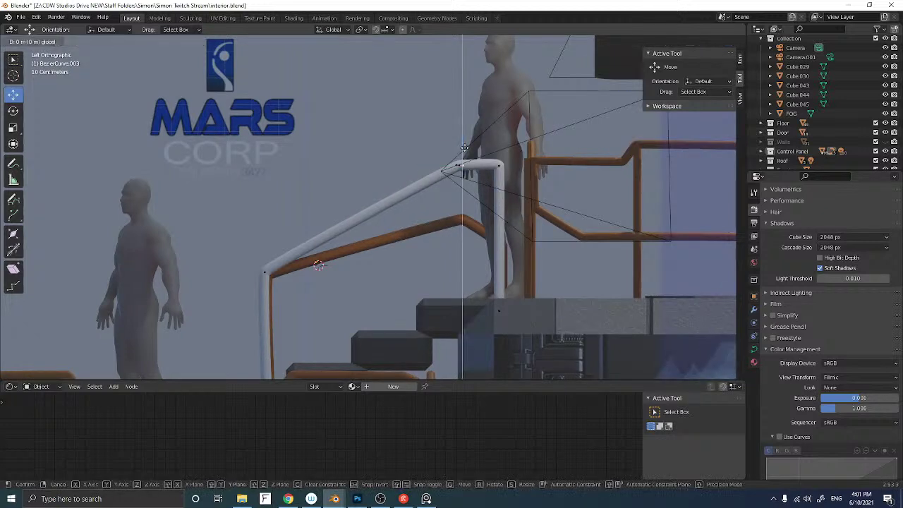
left_click(361, 164)
middle_click_drag(360, 179, 284, 266)
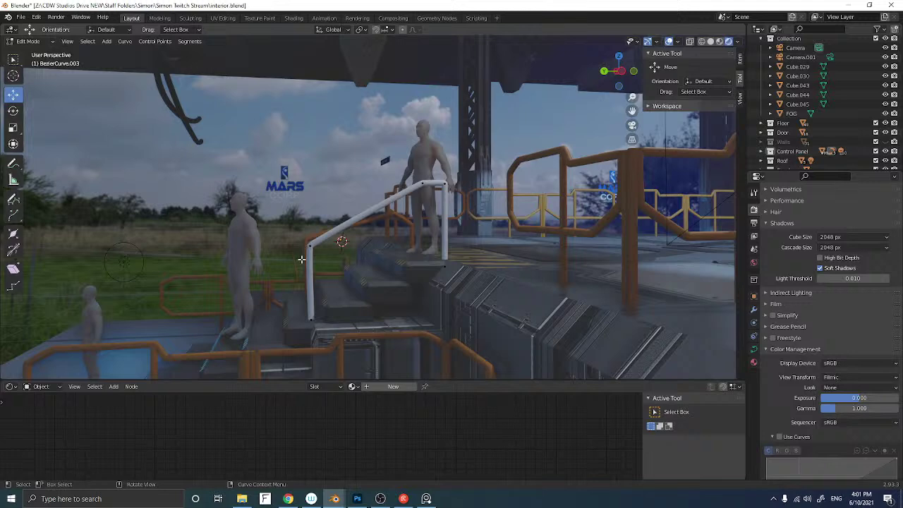
key("Tab")
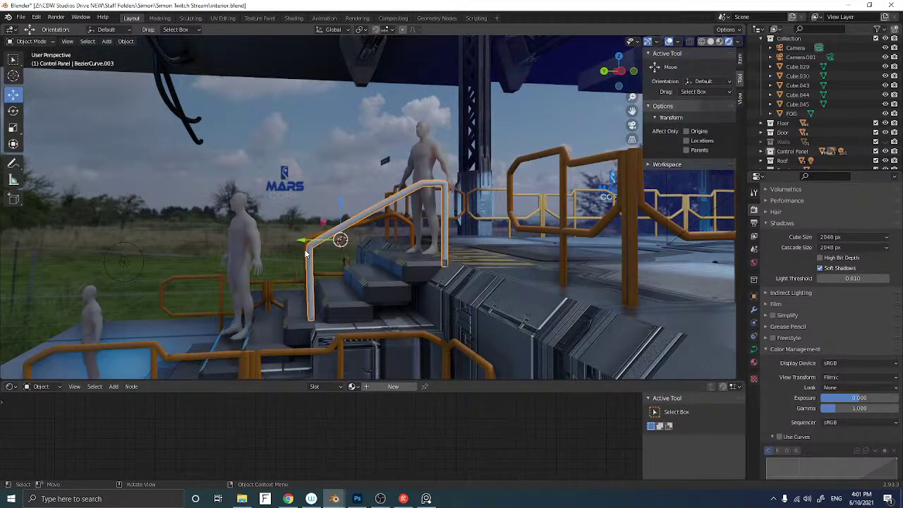
Duplicate the white handrail and move the copy down onto the lower section of the stairs beside the middle figure
key("shift+d")
key("Escape")
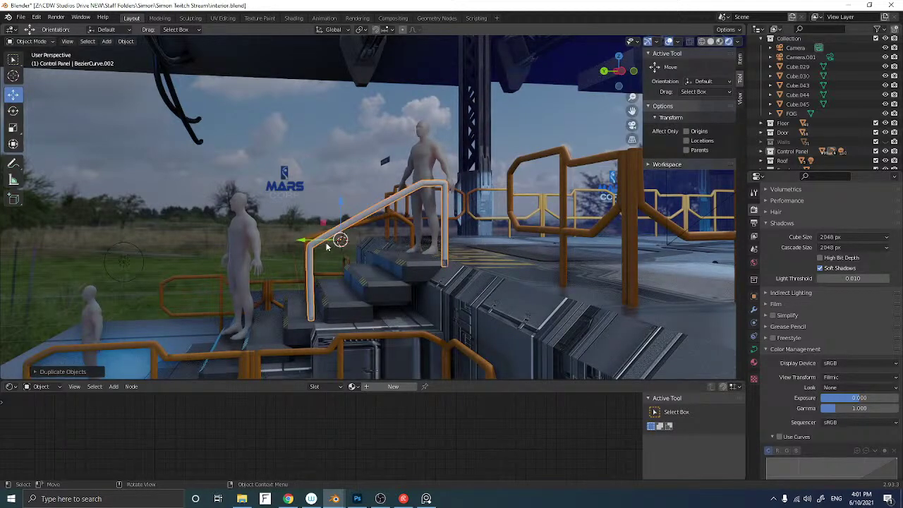
middle_click_drag(325, 248, 379, 229)
key("g")
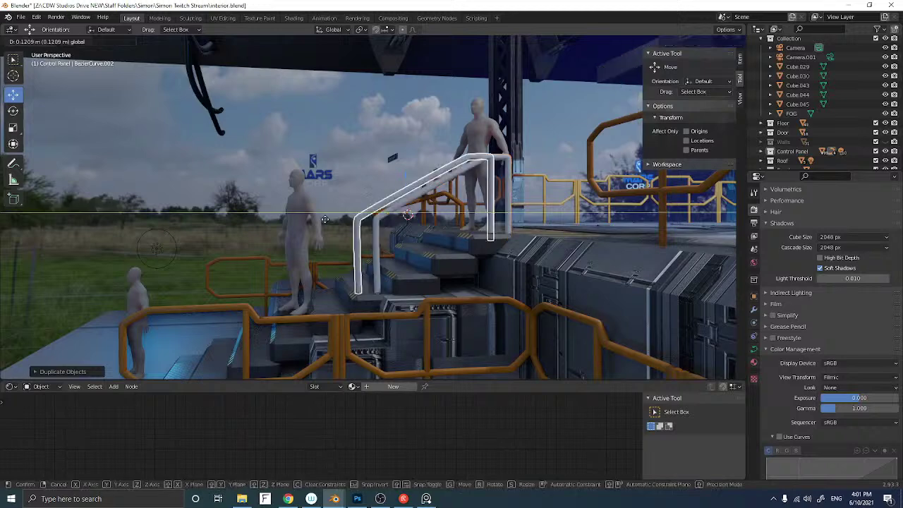
left_click(260, 190)
left_click_drag(208, 194, 215, 273)
middle_click_drag(215, 274, 267, 215)
left_click_drag(286, 203, 280, 245)
middle_click_drag(280, 245, 264, 315)
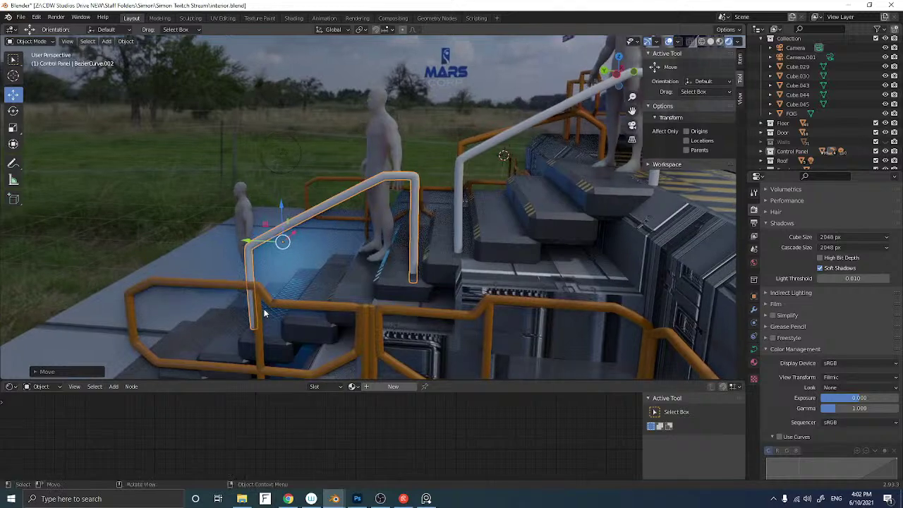
Delete the old orange handrail on the far side of the upper stairs
mouse_move(276, 246)
middle_mouse_down()
mouse_move(298, 249)
mouse_move(364, 171)
middle_mouse_up()
left_click(380, 154)
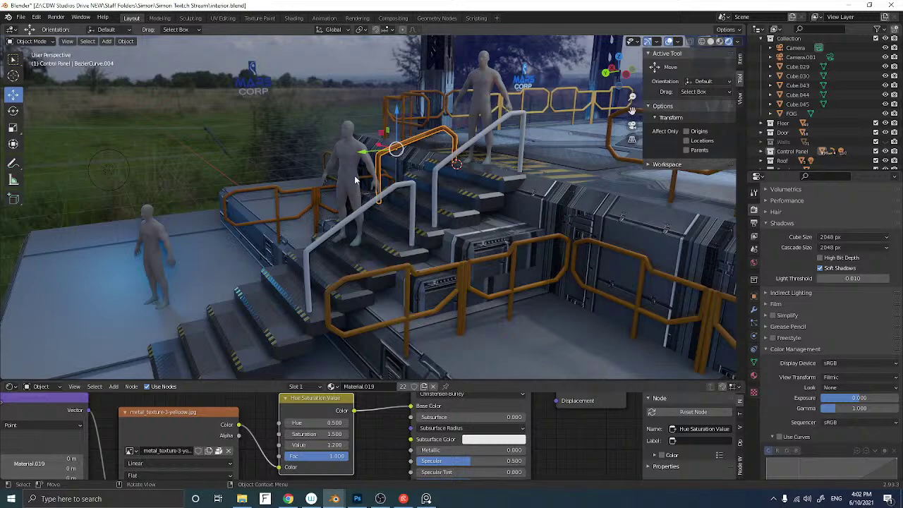
key("Delete")
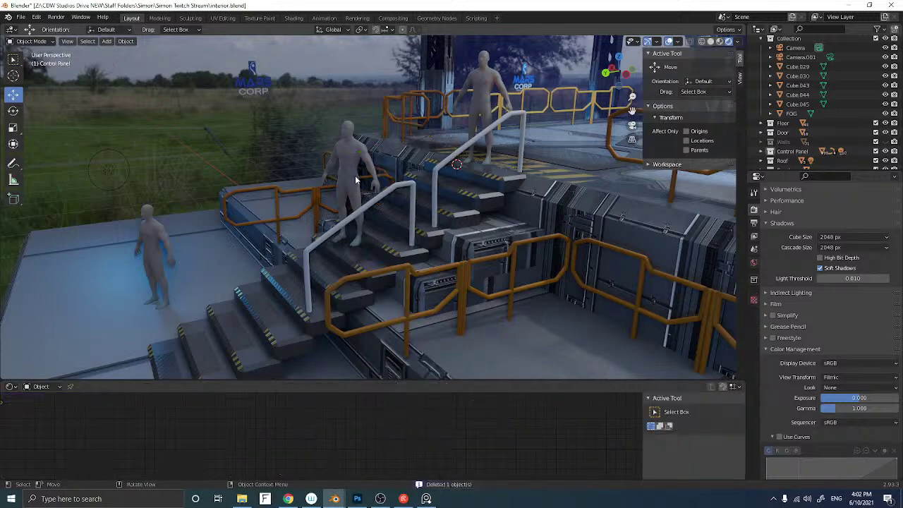
Link the orange metal material from the platform railing to both white handrails and clear the selection
left_click(435, 174)
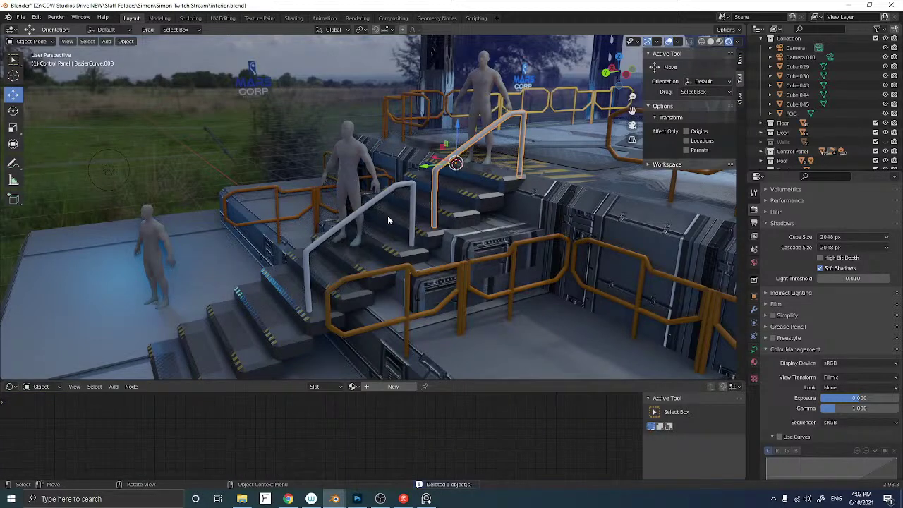
left_click(412, 204, "shift")
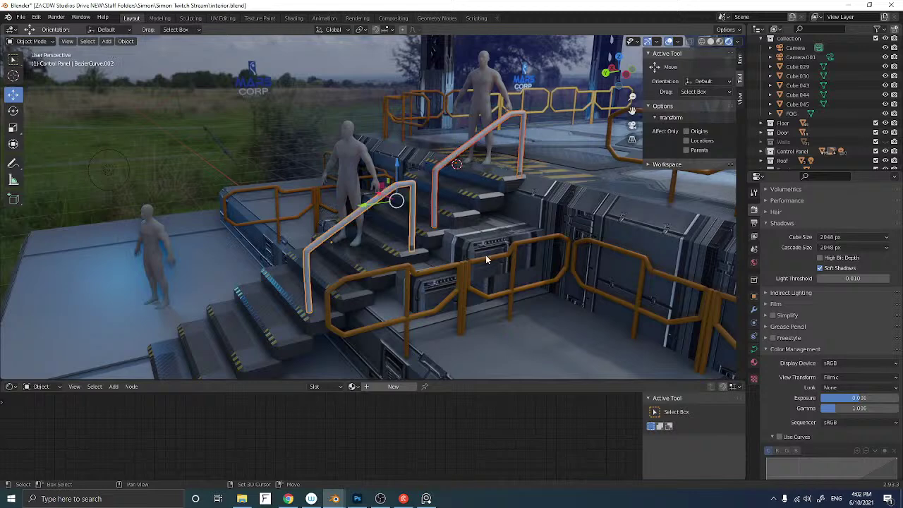
left_click(489, 261, "shift")
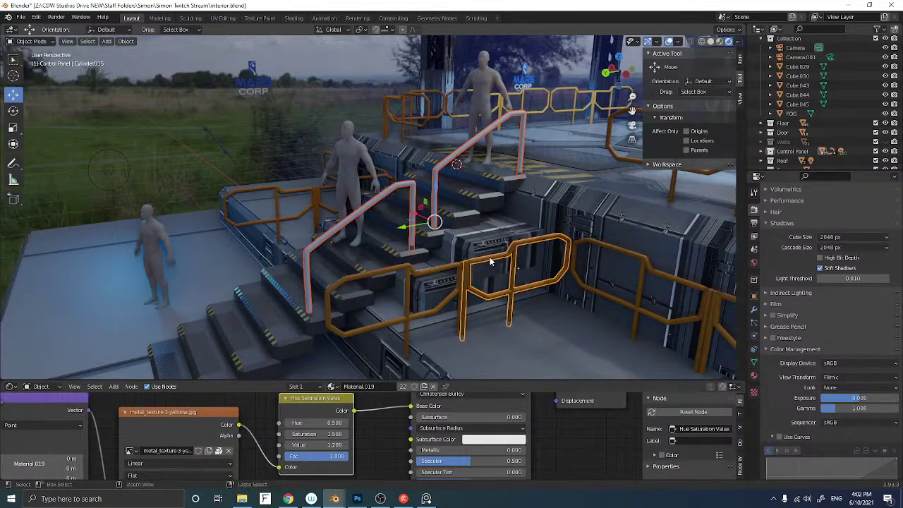
key("ctrl+l")
left_click(490, 261)
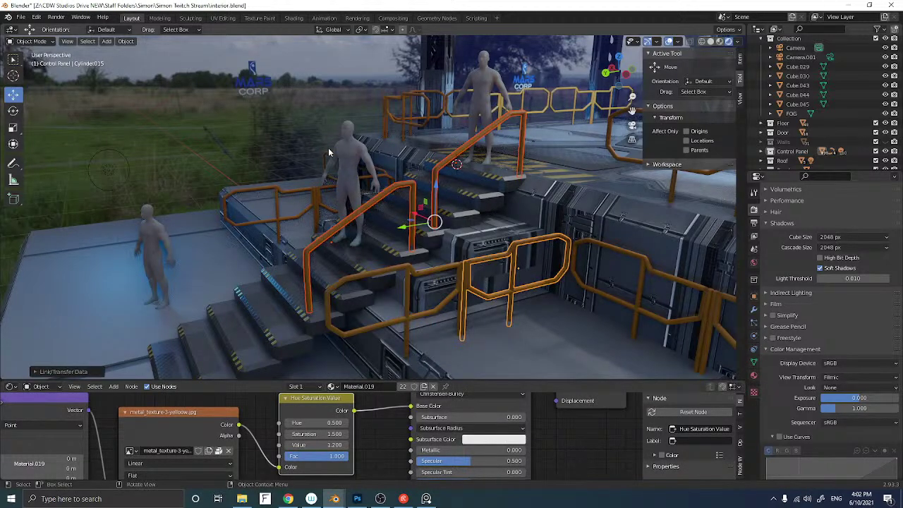
left_click(303, 145)
In the back view, shift both handrails outward by about 0.04 m and duplicate them about 0.99 m across to the opposite stair edge
middle_click_drag(321, 194, 393, 187)
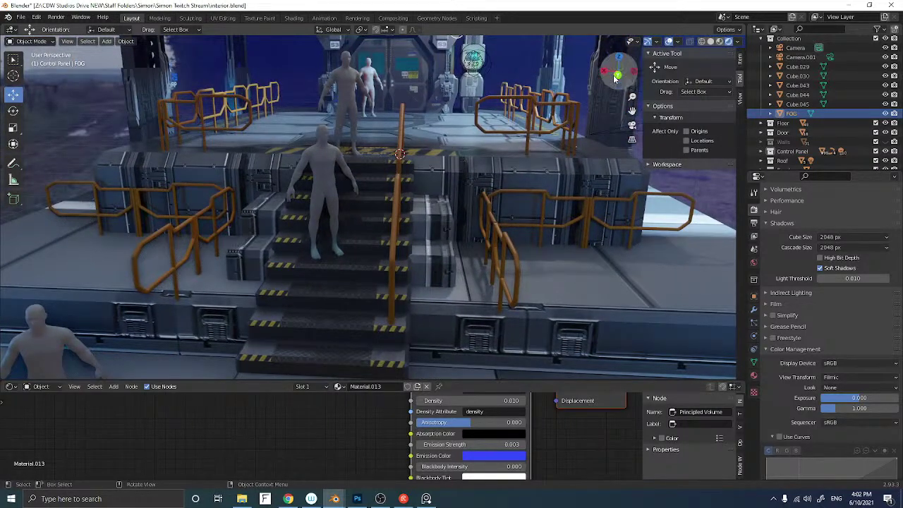
left_click(617, 74)
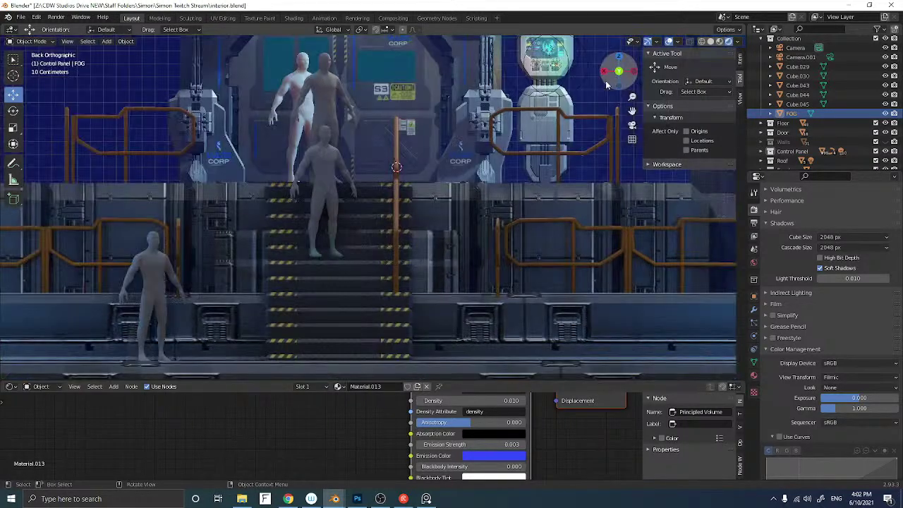
left_click(397, 198)
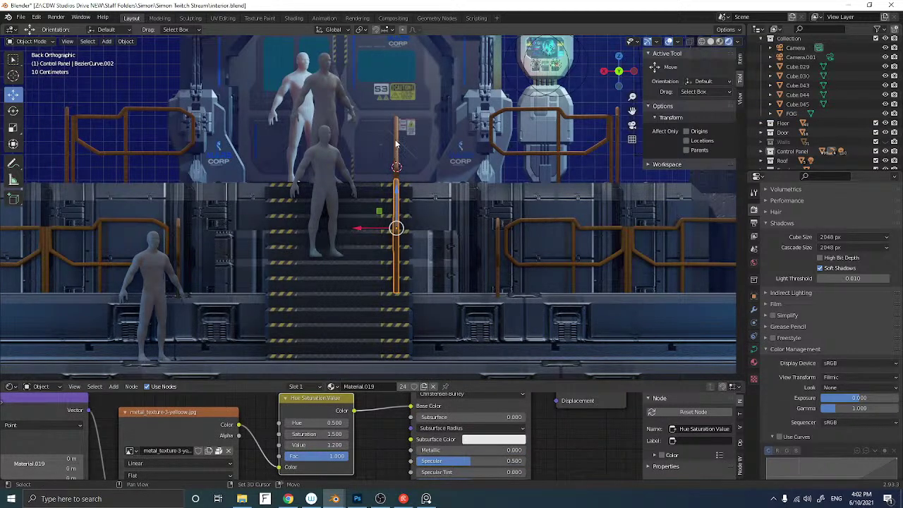
key("shift+d")
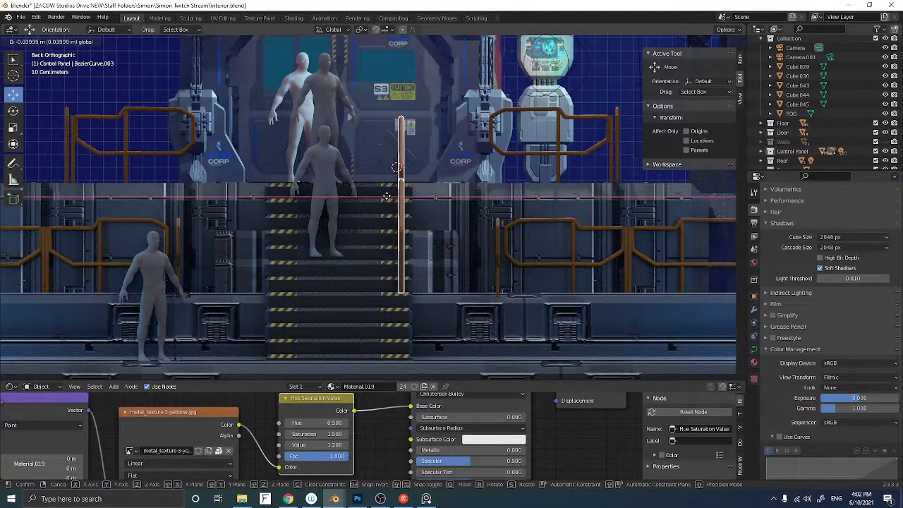
left_click(387, 198)
key("shift+d")
left_click(389, 200)
left_click_drag(368, 196, 342, 195)
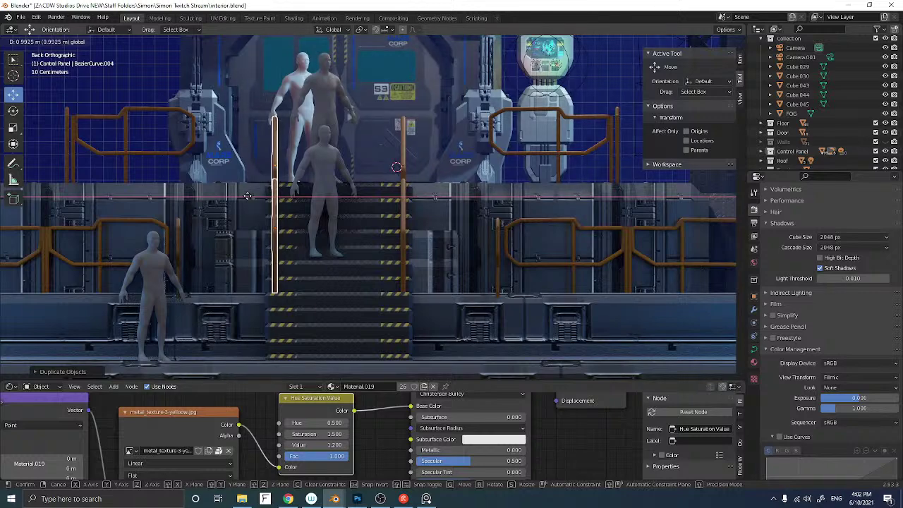
left_click(247, 195)
Duplicate the two lower handrails and move the copies about 1 m forward and down onto the bottom flight of steps
middle_click_drag(254, 197, 349, 222)
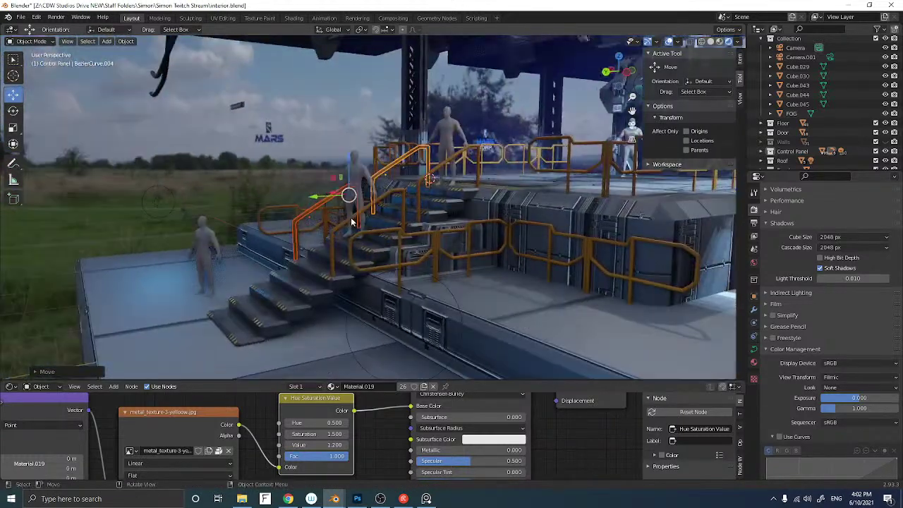
left_click(350, 223)
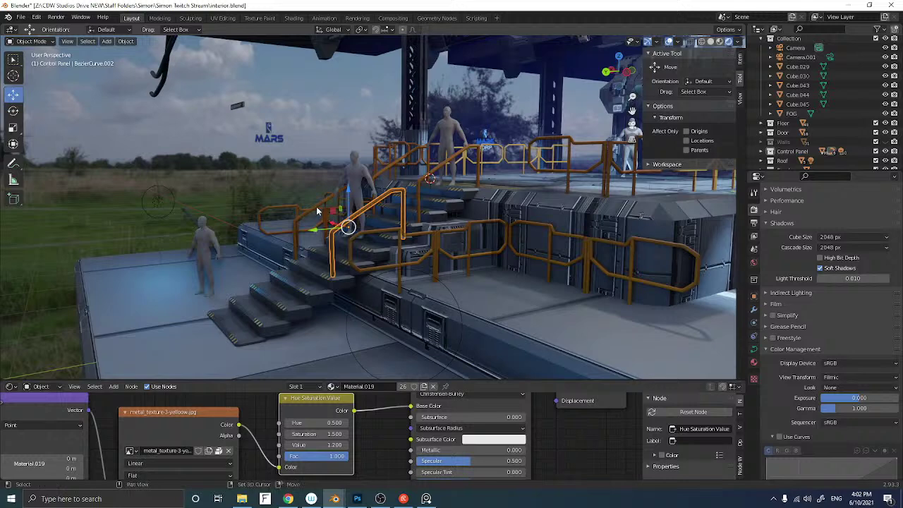
left_click(315, 206, "shift")
key("shift+d")
key("shift+d")
left_click(315, 226)
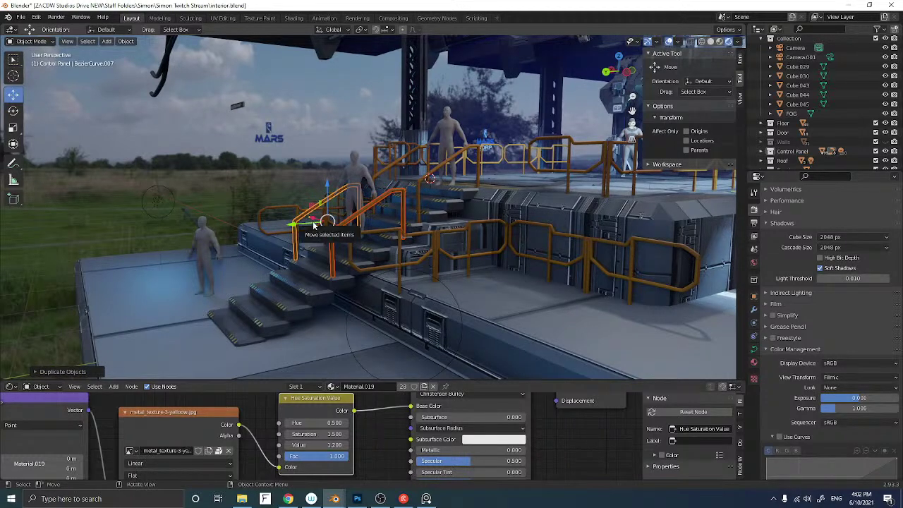
middle_click_drag(314, 225, 285, 224)
left_click(623, 75)
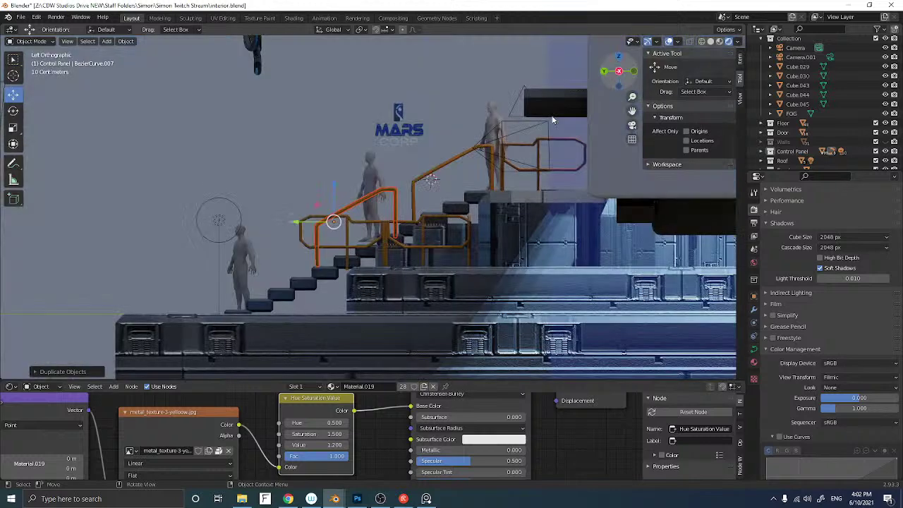
key("shift+d")
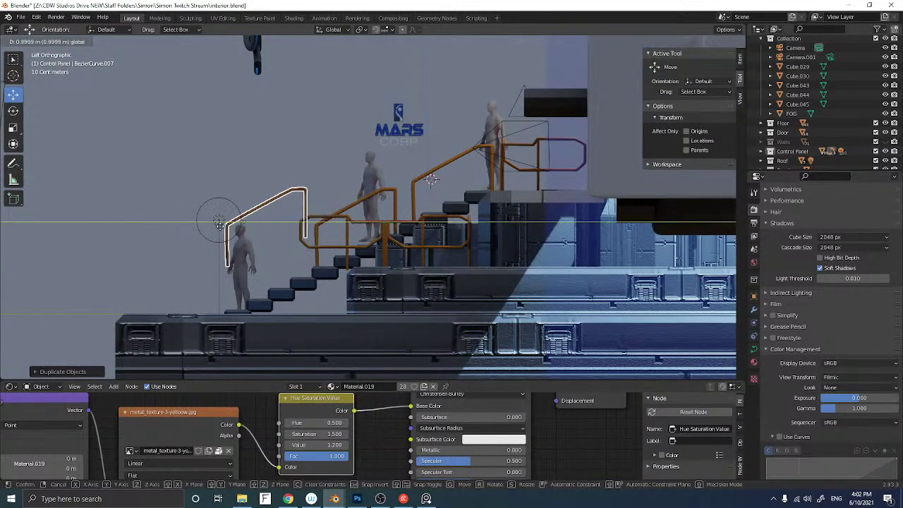
left_click(219, 225)
left_click_drag(244, 205, 242, 238)
middle_click_drag(159, 215, 202, 164, "shift")
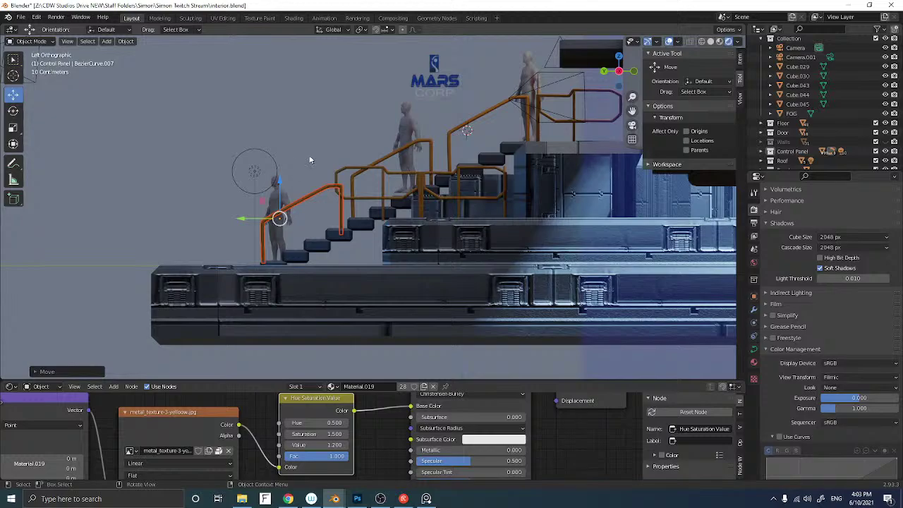
Inspect the finished stair handrails from several angles and through the scene camera
middle_click_drag(201, 184, 268, 202)
scroll(411, 128, "up", 3)
middle_click_drag(412, 129, 357, 204)
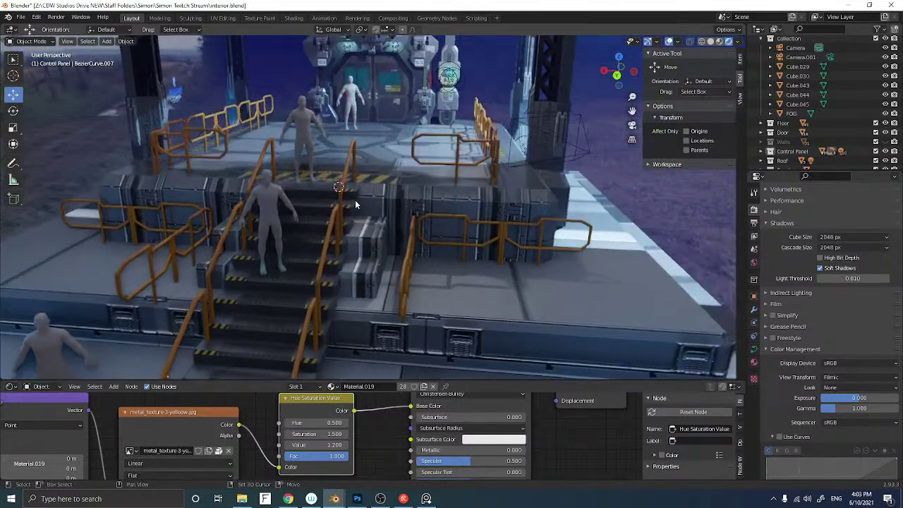
middle_click_drag(385, 162, 420, 155)
middle_click_drag(376, 183, 390, 182)
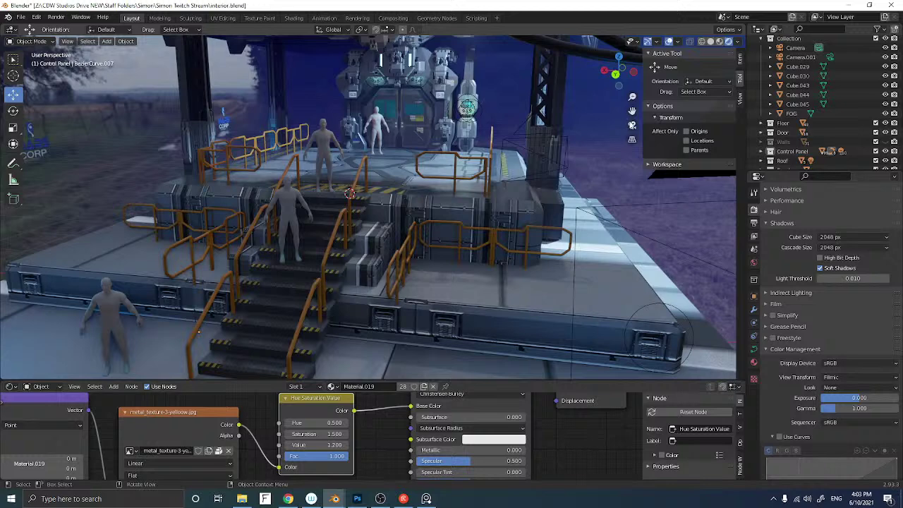
left_click(632, 125)
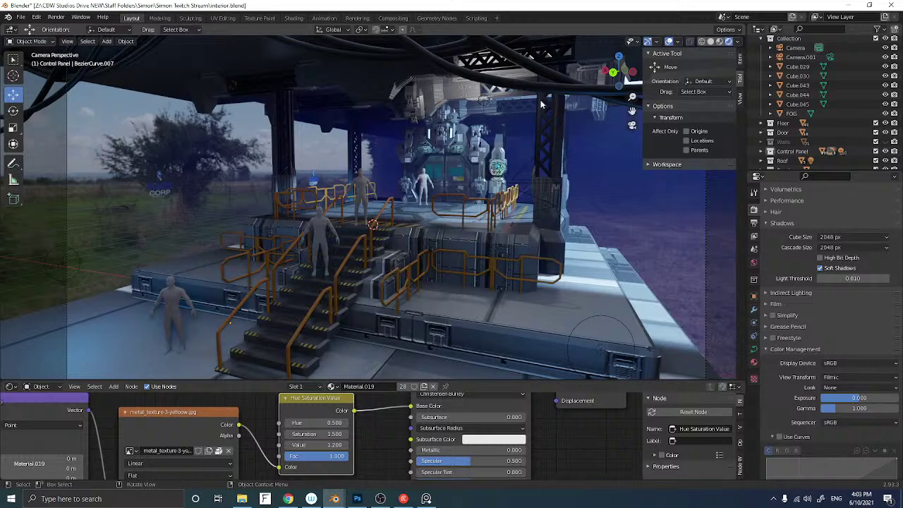
Show the Walls collection, reveal the hidden objects in the scene, and delete the large white box covering the stairs
left_click(885, 141)
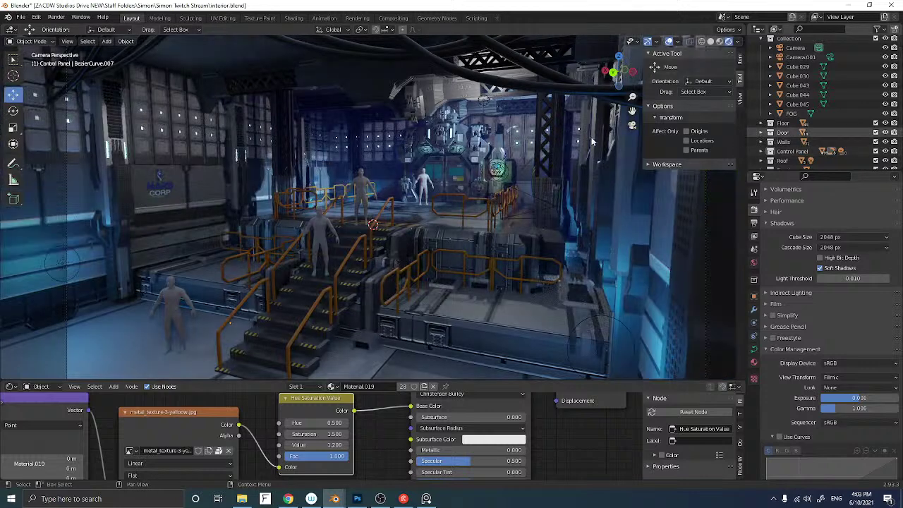
key("alt+h")
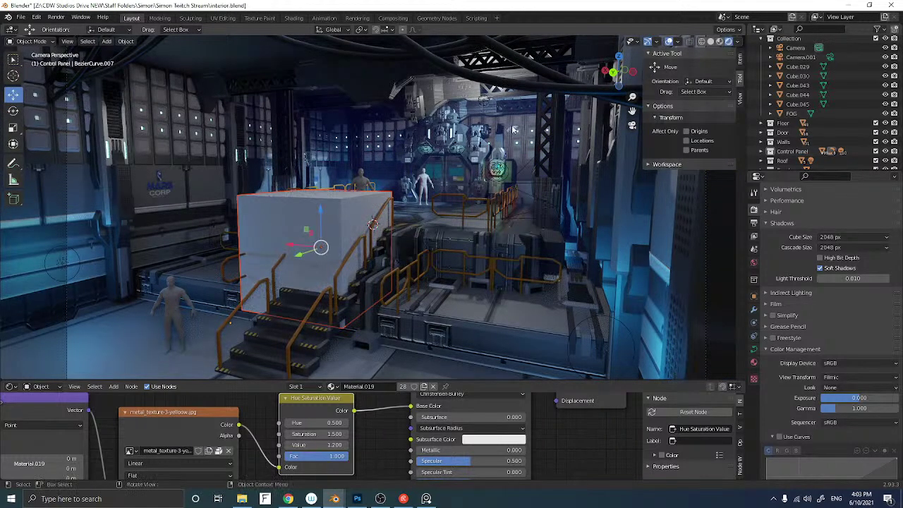
left_click(352, 206)
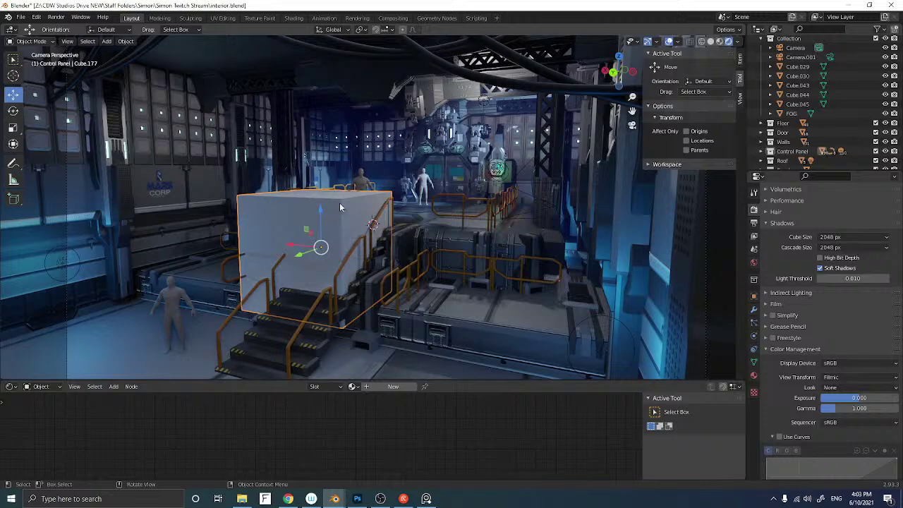
left_click(343, 203)
left_click(349, 203)
key("Delete")
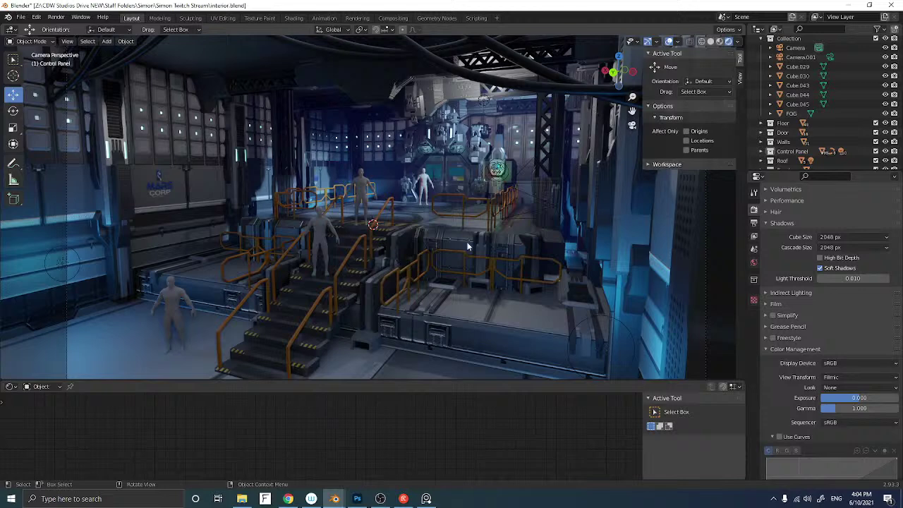
Open the overhead ceiling beam's mesh for editing and enlarge the shader editor to show its trim_sheet001 texture nodes
left_click_drag(487, 381, 493, 436)
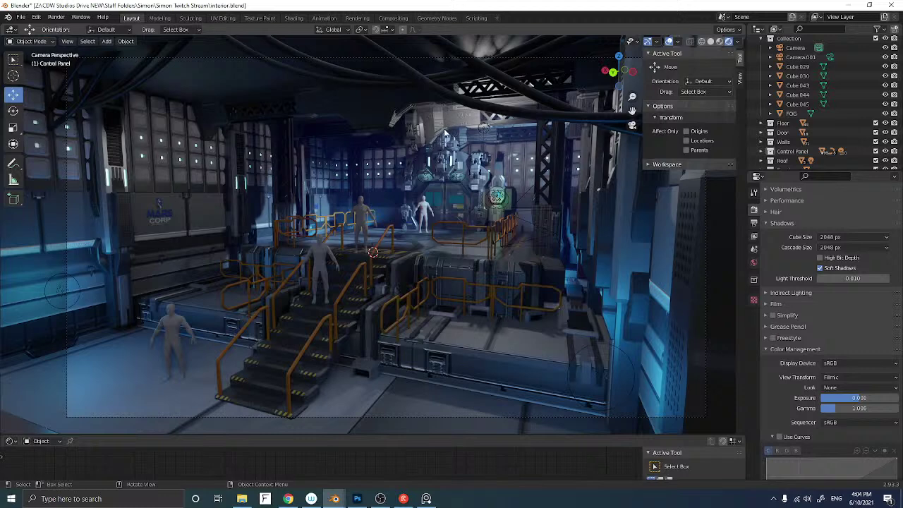
scroll(444, 130, "up", 3)
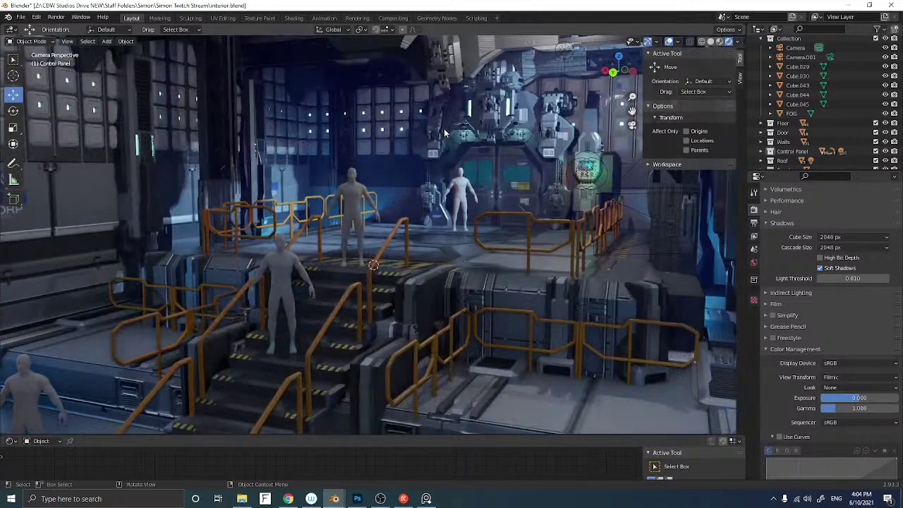
middle_click_drag(448, 105, 428, 162, "shift")
scroll(428, 160, "down", 2)
left_click(487, 130)
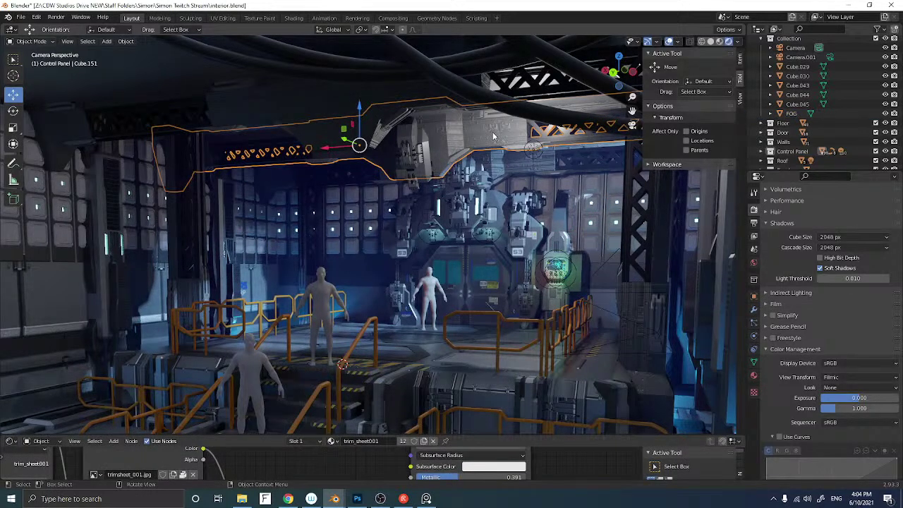
key("Tab")
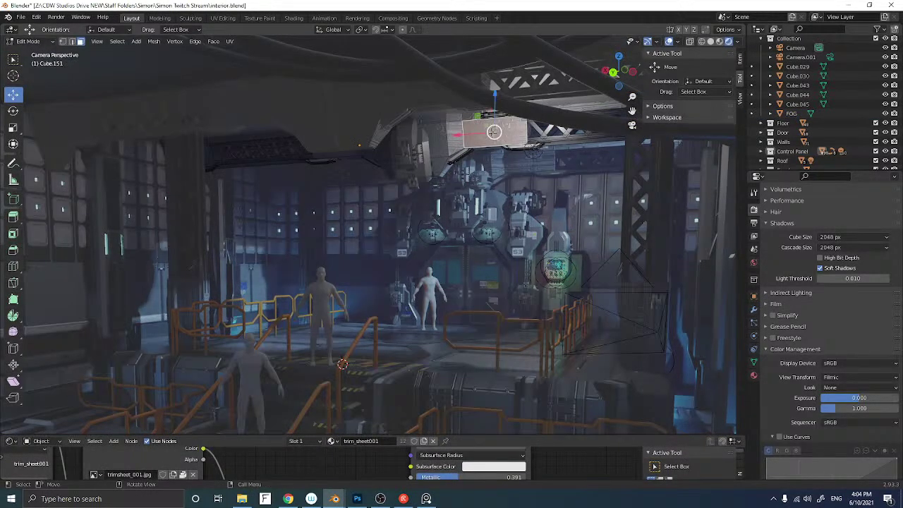
left_click_drag(476, 437, 477, 248)
middle_click_drag(302, 369, 406, 340)
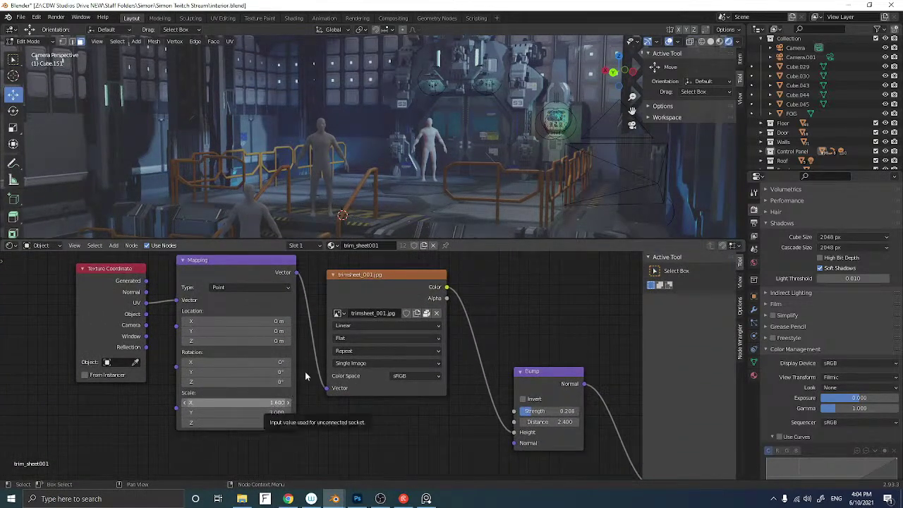
middle_click_drag(480, 144, 462, 151)
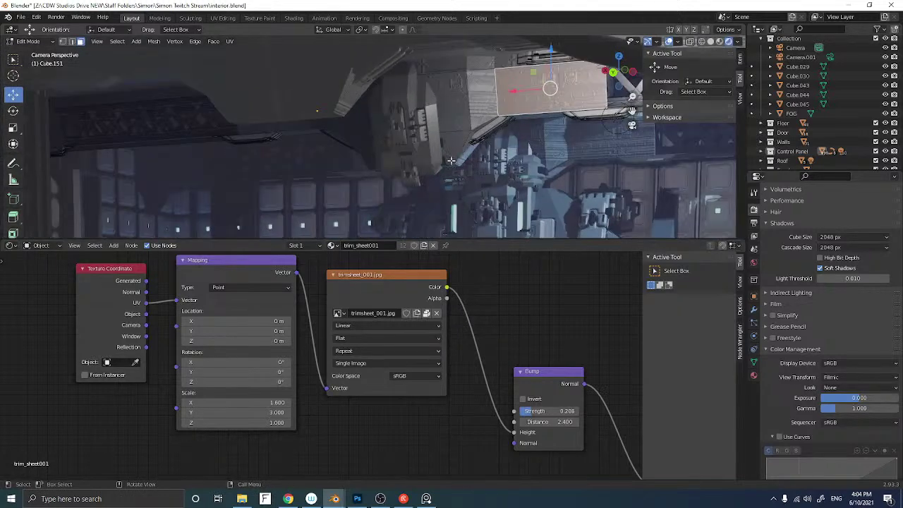
Set the trim sheet's mapping scale to X 7.3 and Y 1.1, and its bump distance to 0.3
left_click_drag(252, 400, 218, 400)
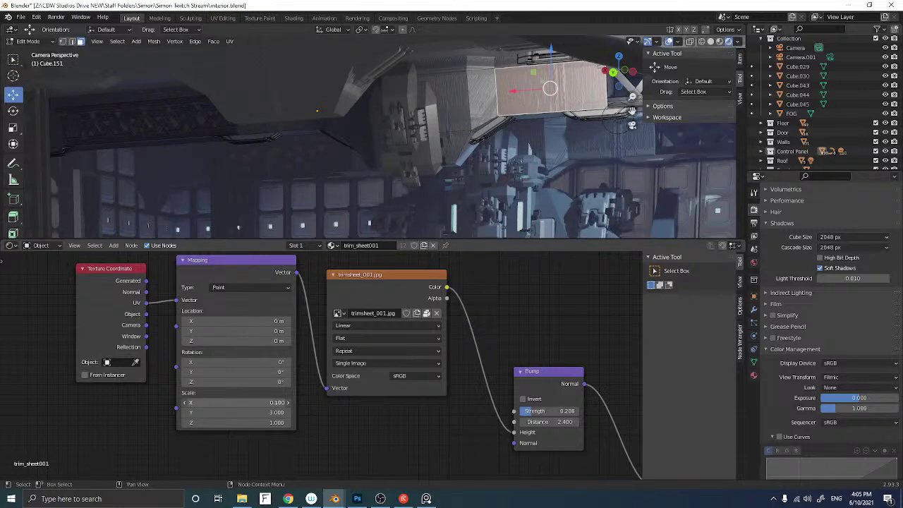
mouse_move(265, 411)
left_mouse_down()
mouse_move(200, 411)
mouse_move(265, 411)
left_mouse_up()
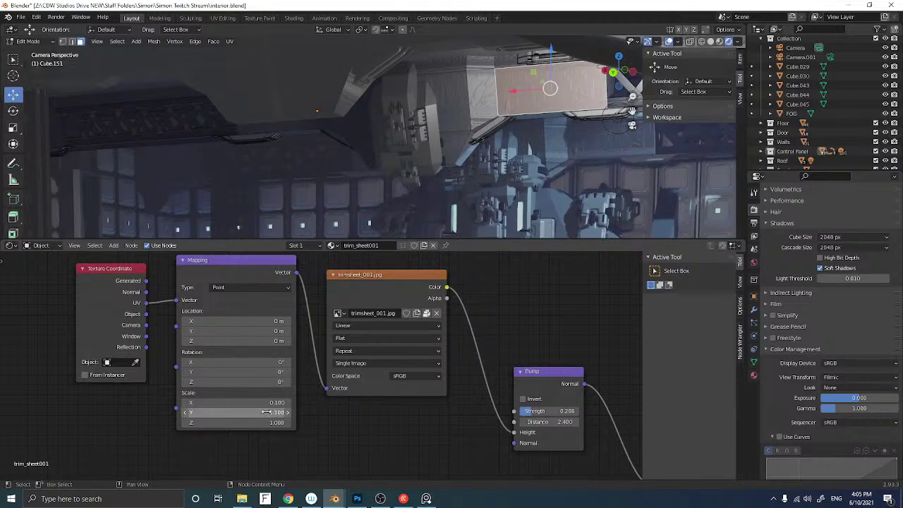
left_click_drag(550, 422, 529, 421)
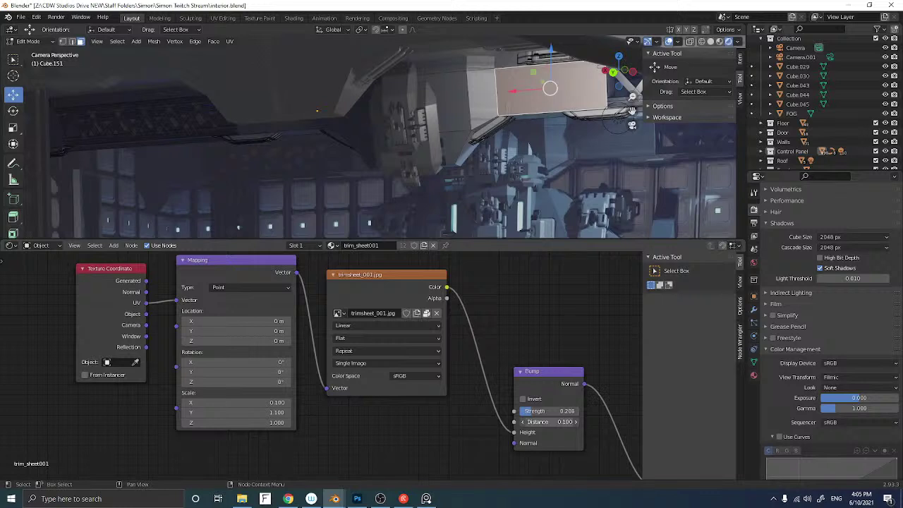
left_click_drag(548, 422, 569, 422)
left_click_drag(259, 402, 288, 402)
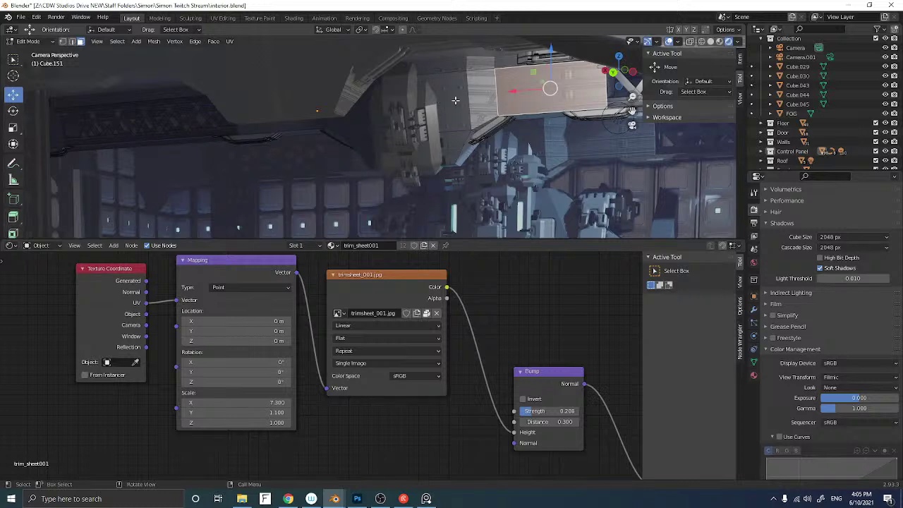
Unwrap the linked central panels of the ceiling beam with Cube Projection and set the mapping scale Z to 4.5
key("l")
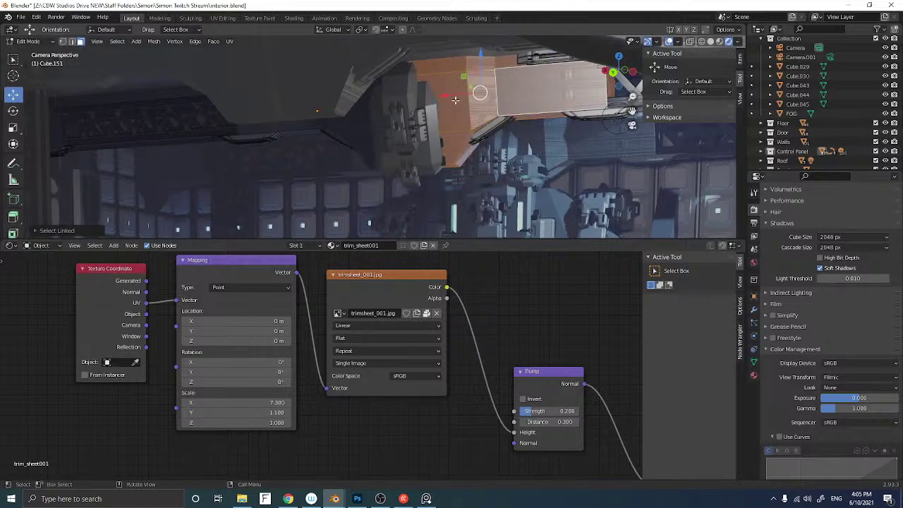
key("u")
left_click(455, 102)
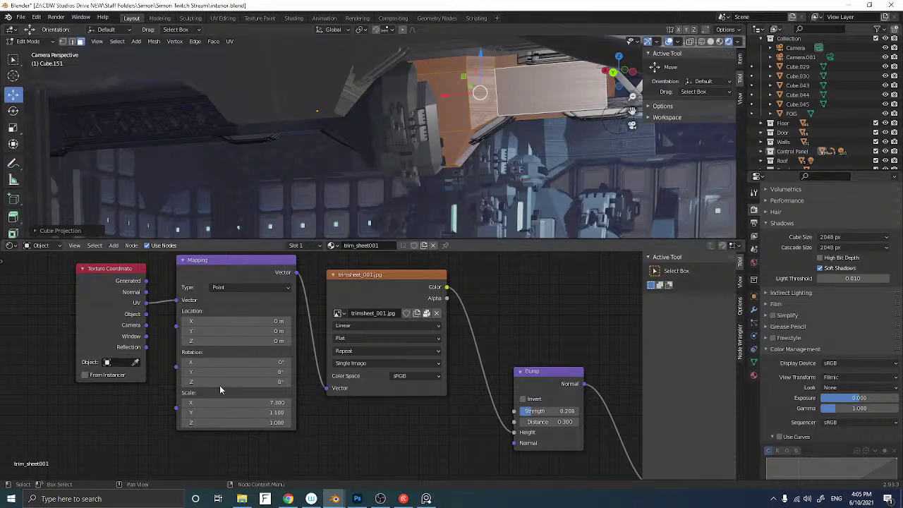
left_click_drag(236, 423, 275, 403)
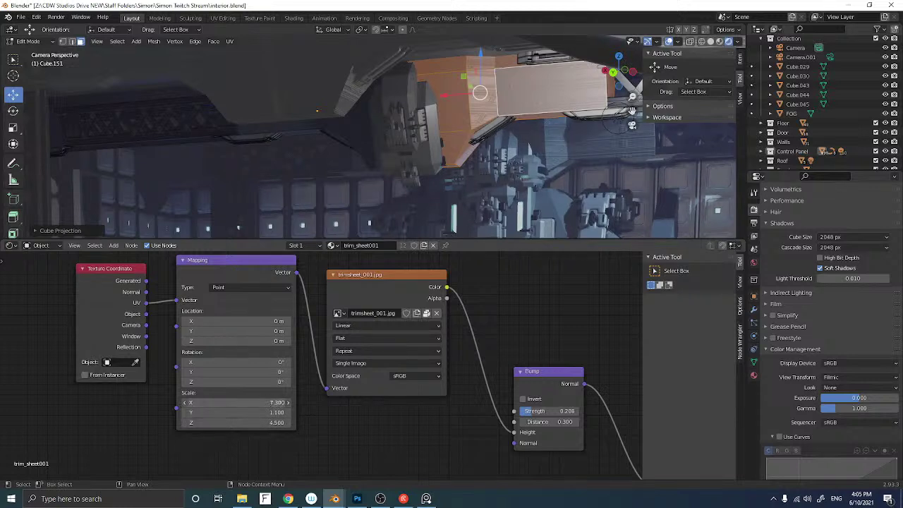
Set the trim sheet's mapping scale Y to 3, clear the face selection and return to Object Mode
left_click(454, 121)
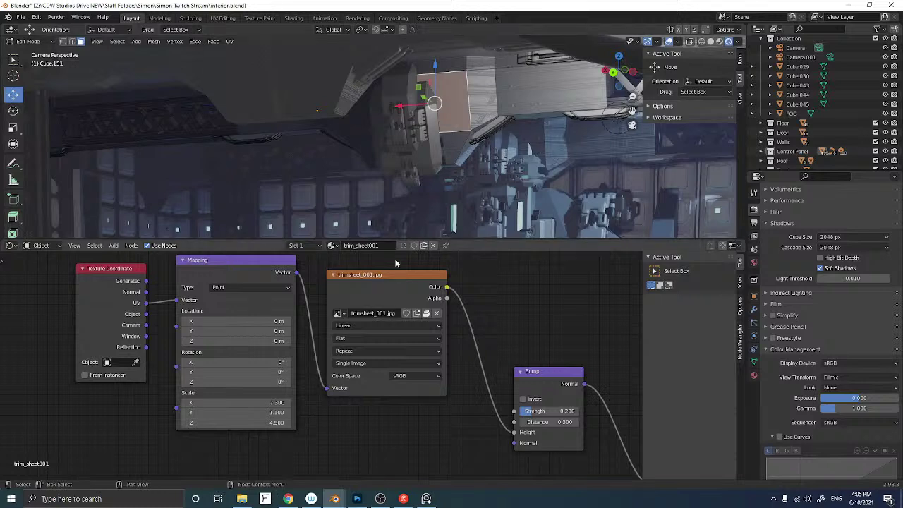
left_click(490, 98)
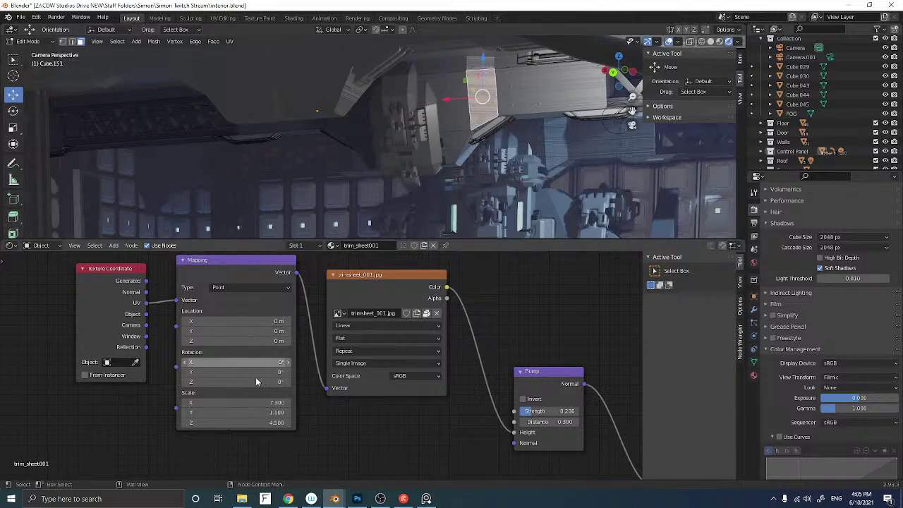
left_click_drag(272, 411, 402, 412)
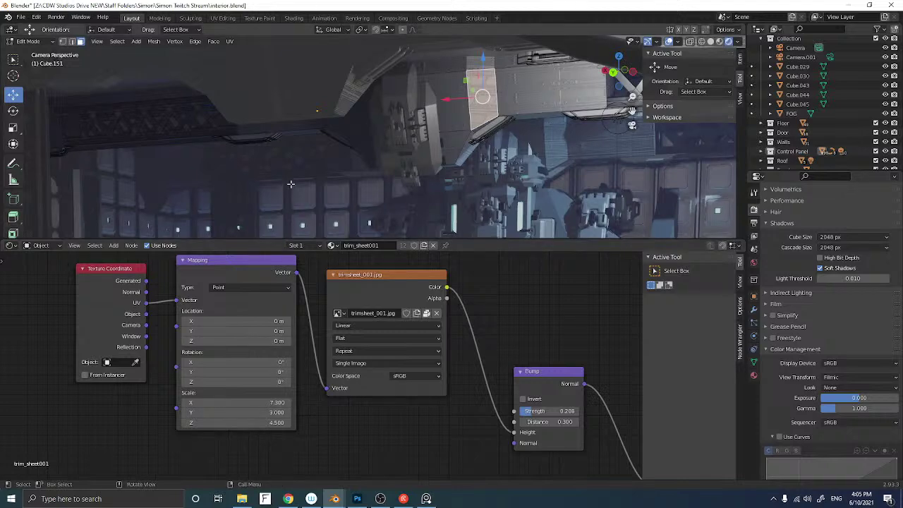
key("alt+a")
key("Tab")
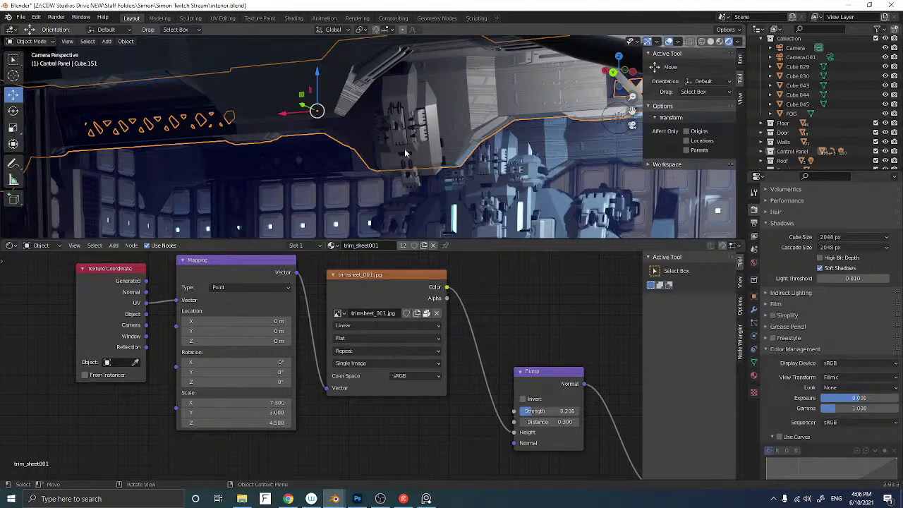
Enlarge the 3D viewport, render the hangar through the scene camera, inspect the image and close the render window
middle_click_drag(396, 156, 395, 146)
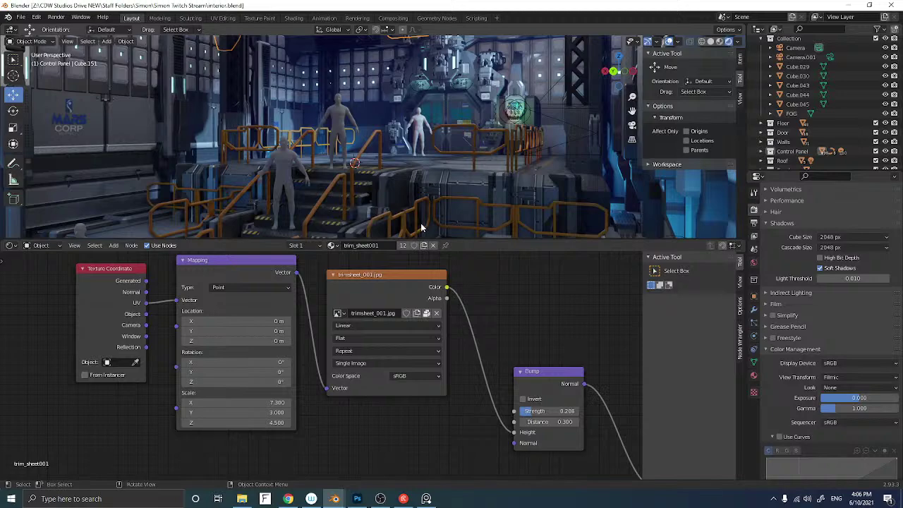
left_click_drag(467, 240, 458, 408)
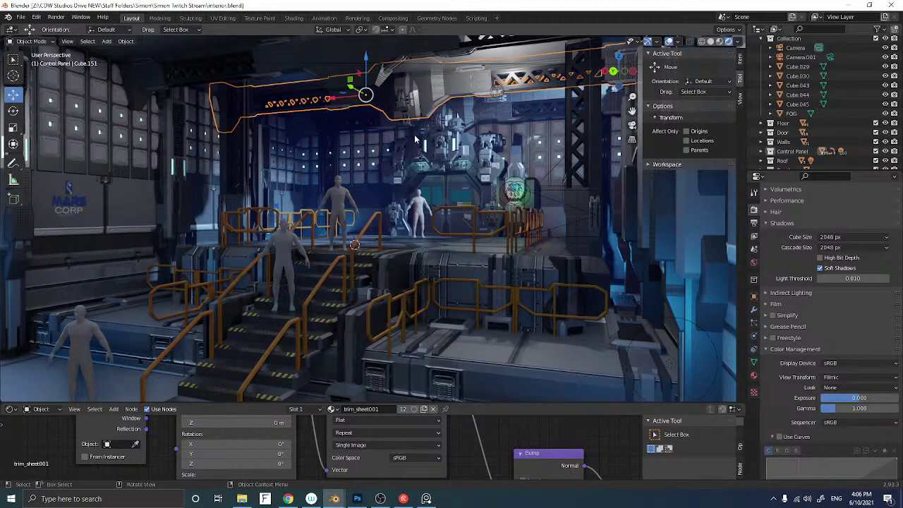
left_click(57, 17)
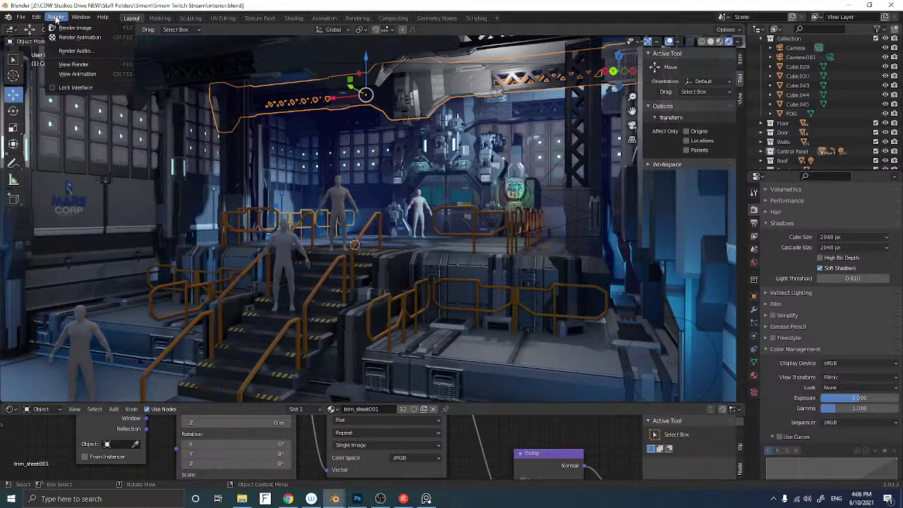
left_click(55, 16)
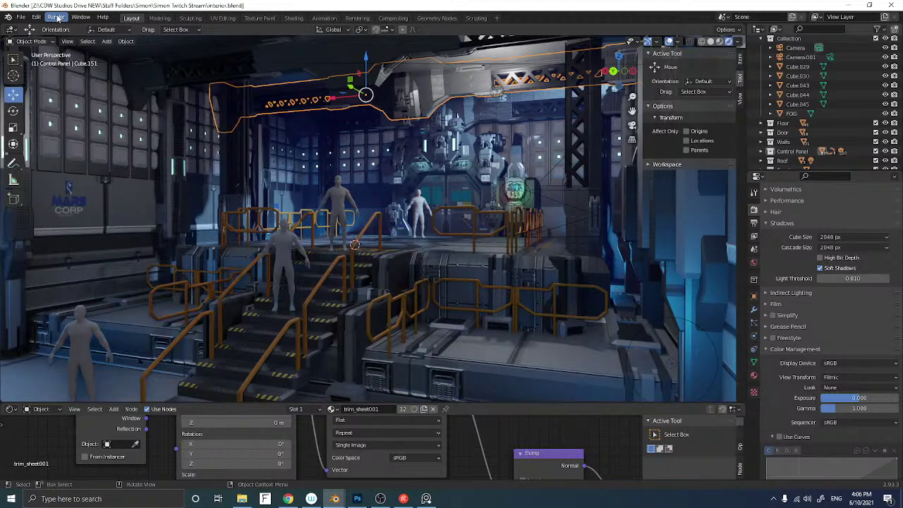
left_click(58, 17)
left_click(74, 27)
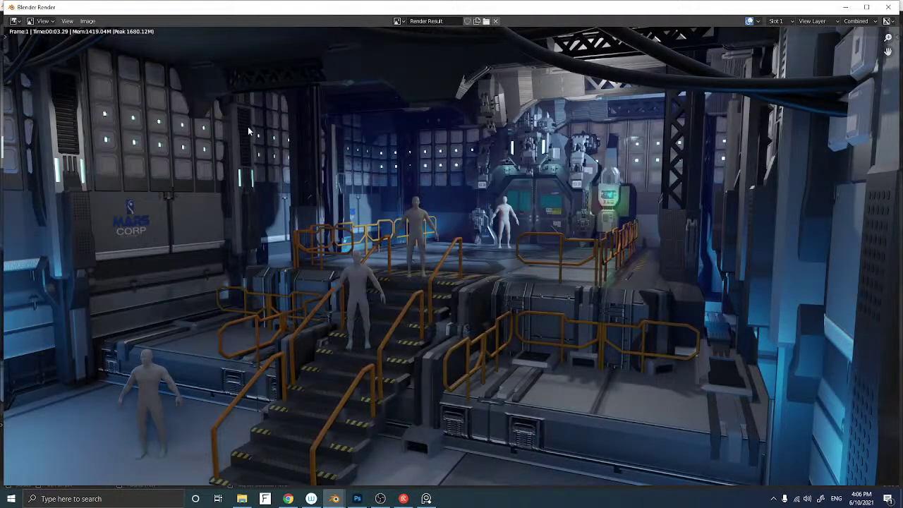
scroll(248, 127, "down", 2)
scroll(247, 126, "up", 2)
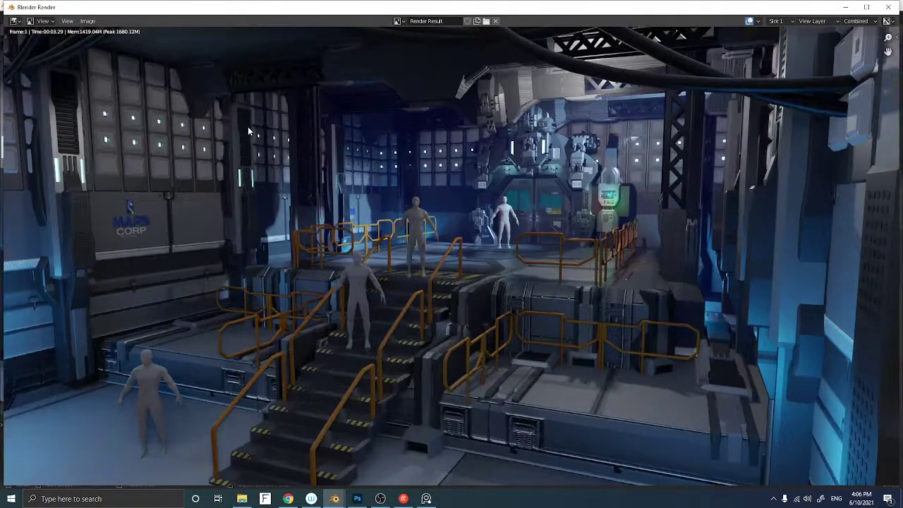
scroll(247, 126, "down", 2)
scroll(248, 126, "up", 2)
left_click(889, 6)
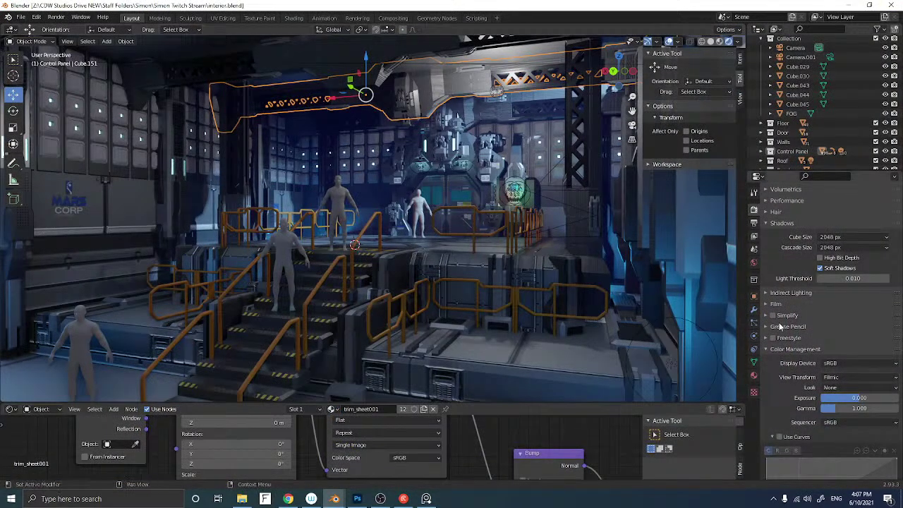
Enable Use Curves in the color management settings and check the result with a new test render
scroll(791, 337, "down", 2)
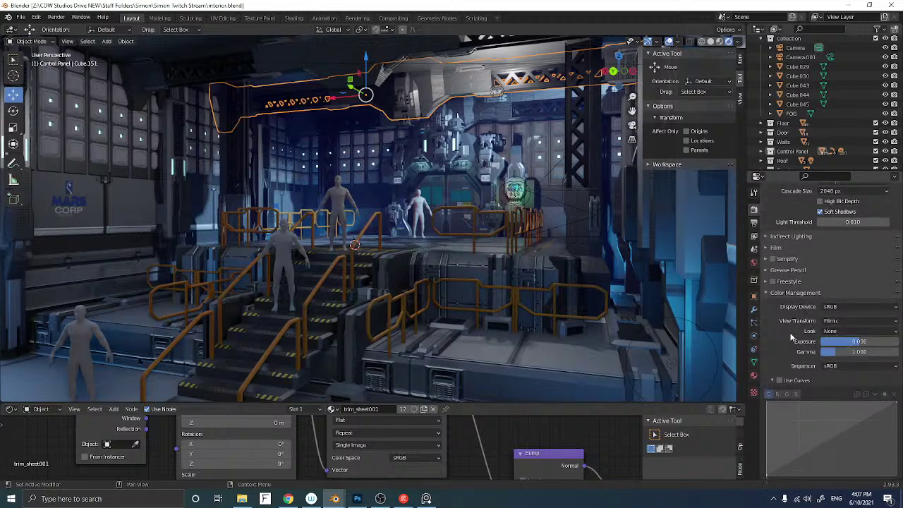
scroll(791, 337, "down", 2)
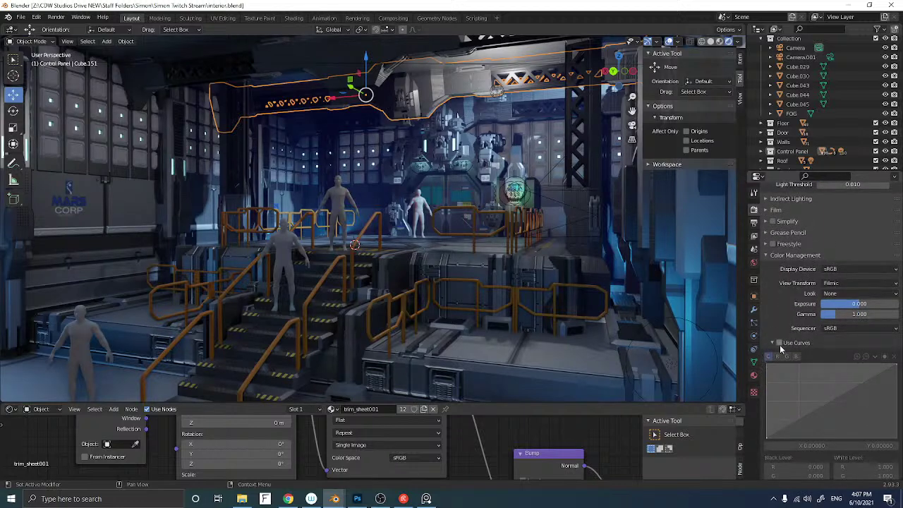
left_click(779, 343)
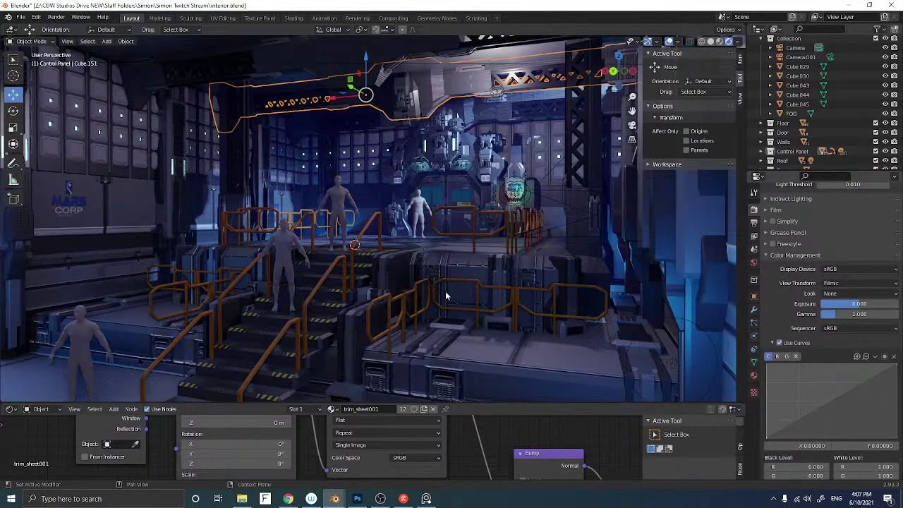
left_click(56, 17)
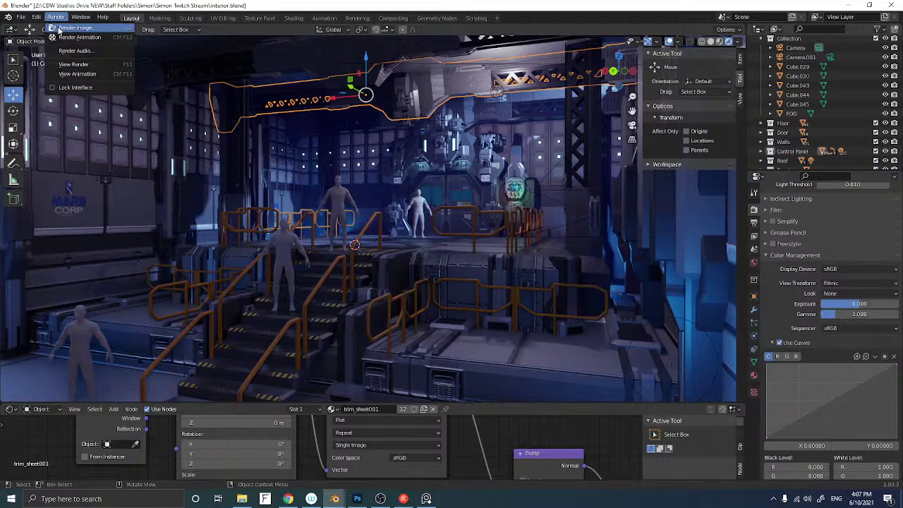
left_click(73, 28)
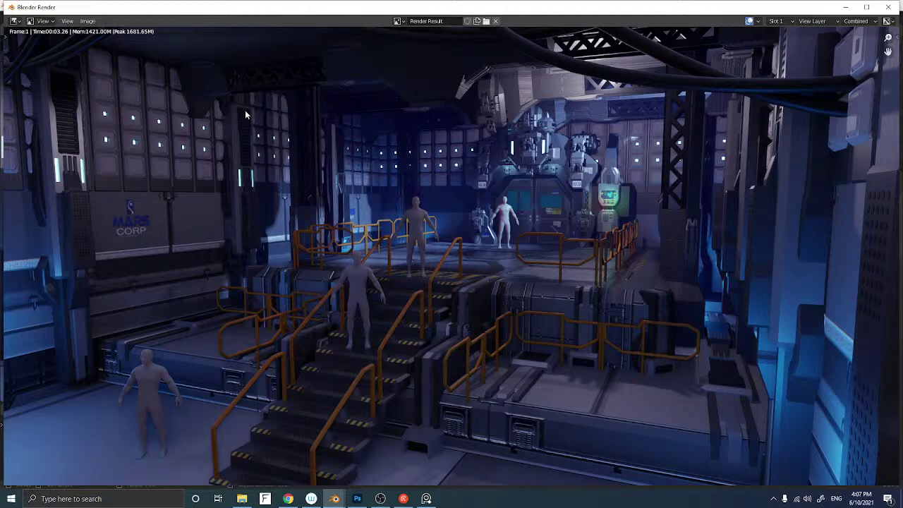
left_click(887, 9)
Set the Eevee render samples to 256 and render the image again
scroll(780, 282, "up", 10)
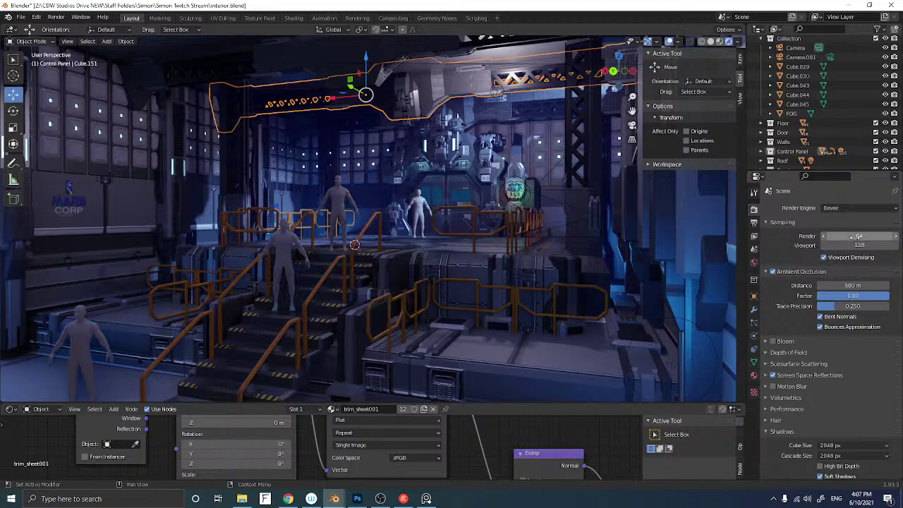
left_click(854, 236)
type("256")
key("Return")
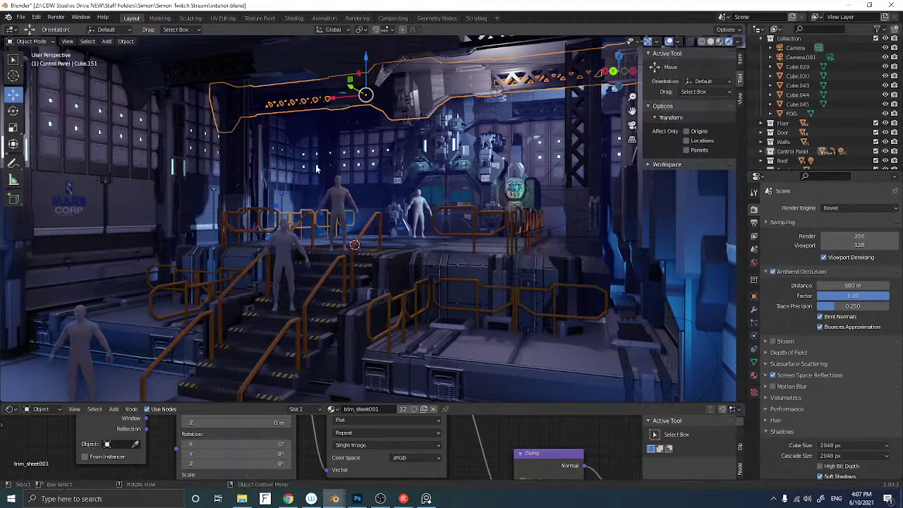
left_click(59, 20)
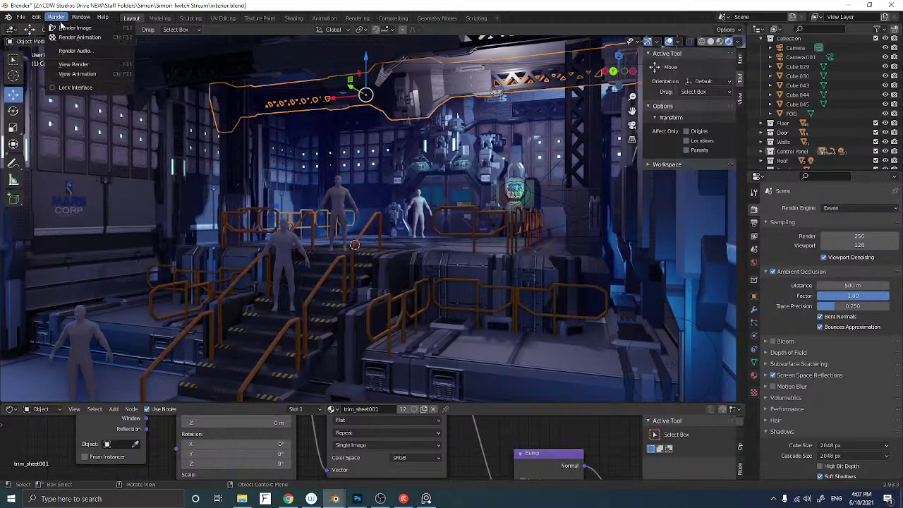
left_click(67, 27)
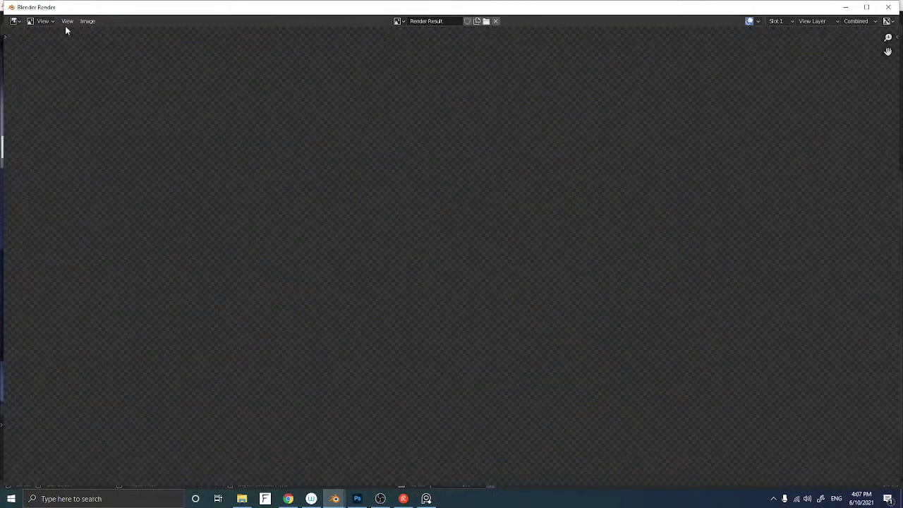